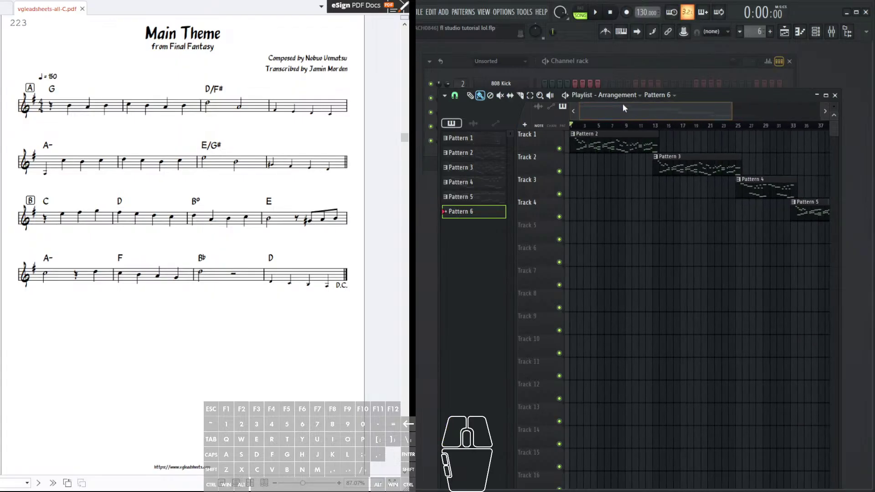
- Examine the chord symbols and melody across the four staves of the Main Theme lead sheet
{"action": "left_click_drag", "start_coordinate": [265, 87], "coordinate": [123, 89]}
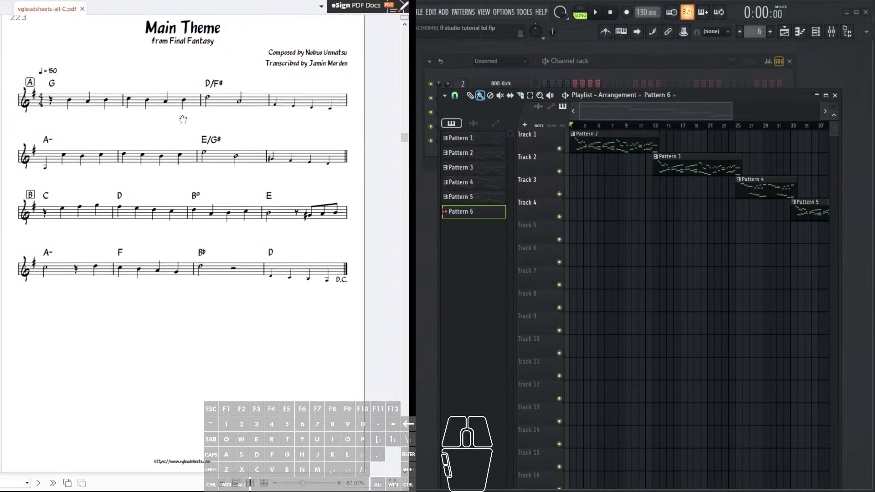
{"action": "left_click_drag", "start_coordinate": [220, 103], "coordinate": [114, 112]}
{"action": "left_click", "coordinate": [57, 86]}
{"action": "left_click", "coordinate": [209, 81]}
{"action": "left_click", "coordinate": [212, 78]}
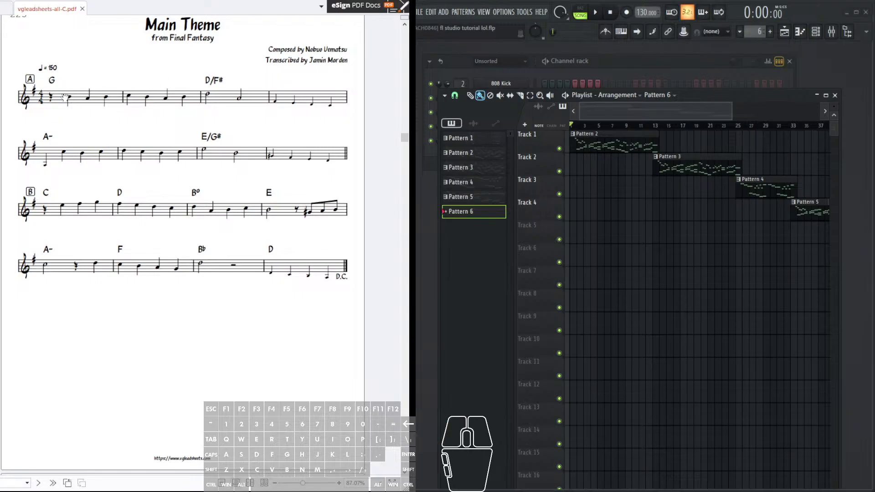
{"action": "left_click", "coordinate": [47, 132]}
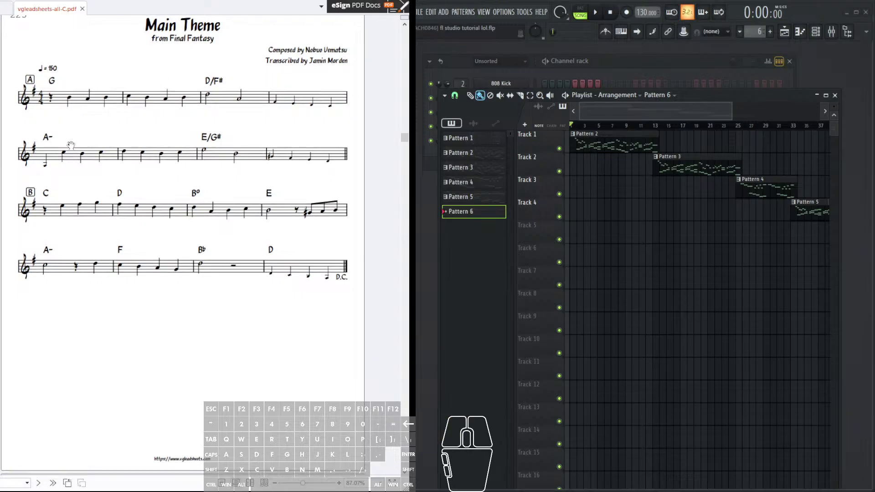
{"action": "left_click", "coordinate": [120, 191]}
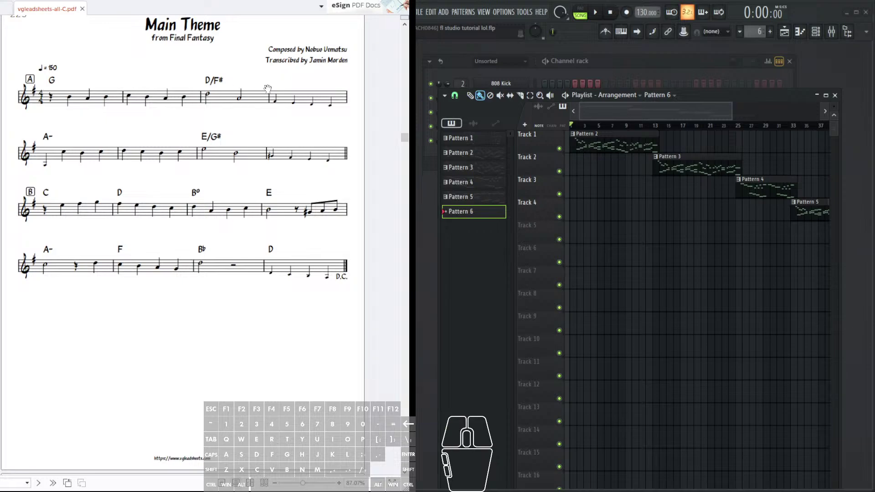
{"action": "left_click", "coordinate": [52, 101]}
{"action": "left_click", "coordinate": [46, 98]}
{"action": "left_click_drag", "start_coordinate": [82, 118], "coordinate": [78, 109]}
{"action": "left_click", "coordinate": [228, 86]}
{"action": "left_click", "coordinate": [191, 137]}
{"action": "left_click", "coordinate": [43, 197]}
{"action": "left_click", "coordinate": [134, 200]}
{"action": "left_click", "coordinate": [230, 199]}
{"action": "left_click", "coordinate": [47, 193]}
{"action": "left_click", "coordinate": [196, 147]}
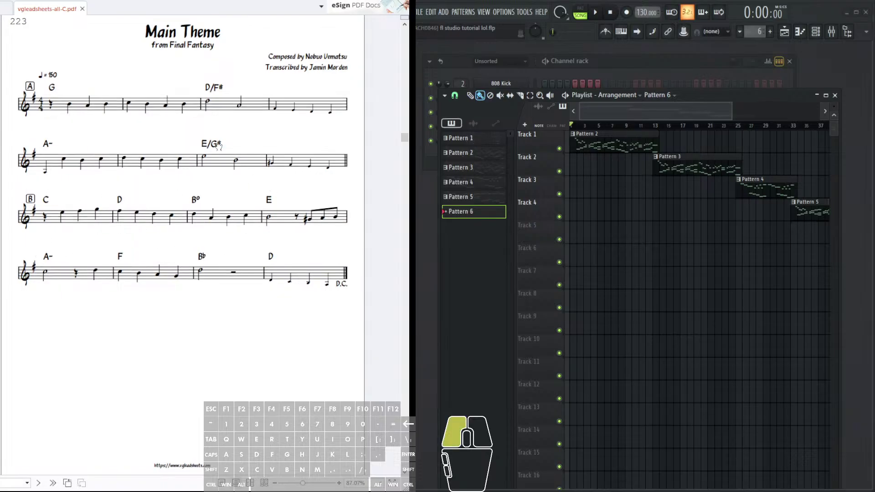
{"action": "left_click", "coordinate": [47, 93]}
{"action": "left_click", "coordinate": [207, 89]}
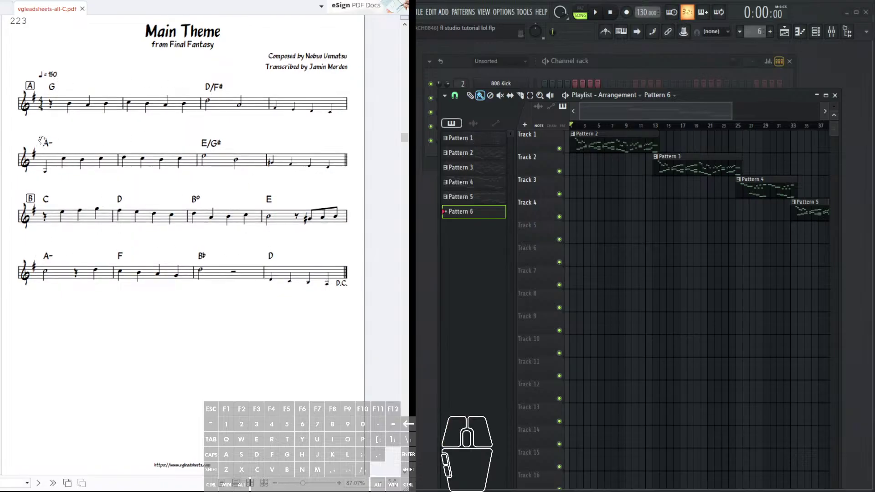
{"action": "left_click", "coordinate": [63, 103]}
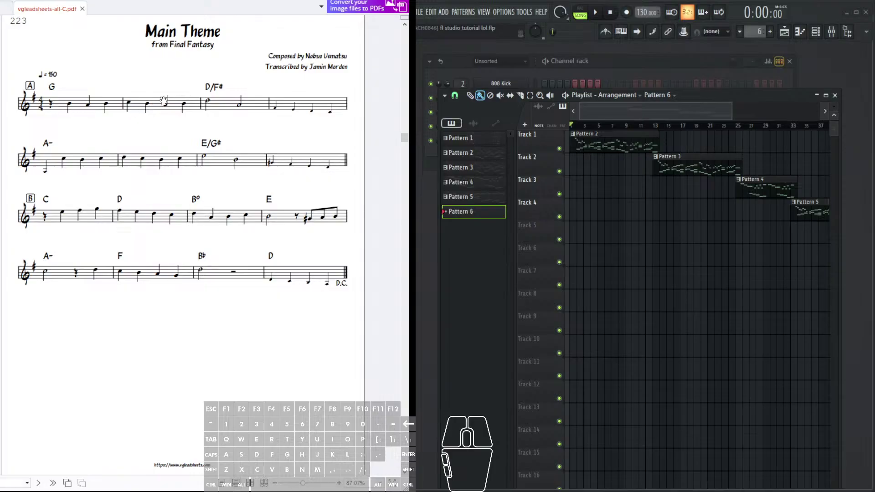
{"action": "left_click_drag", "start_coordinate": [212, 95], "coordinate": [176, 100]}
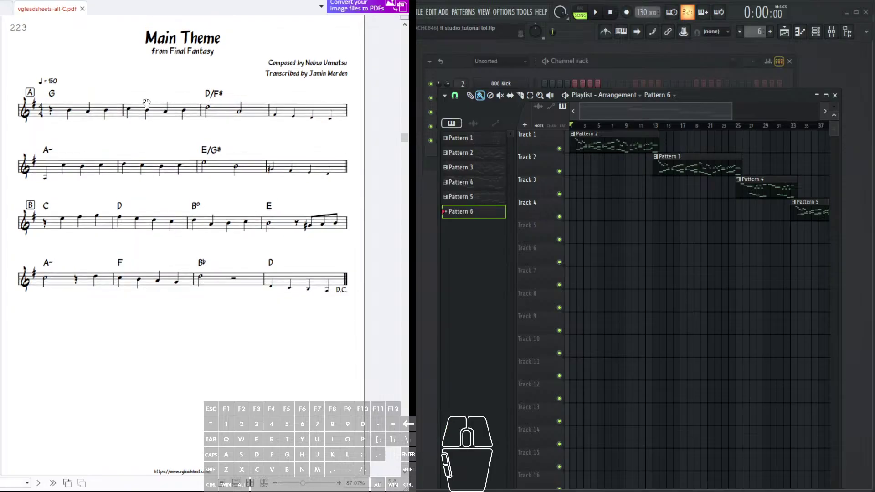
{"action": "left_click", "coordinate": [52, 199]}
{"action": "left_click", "coordinate": [132, 199]}
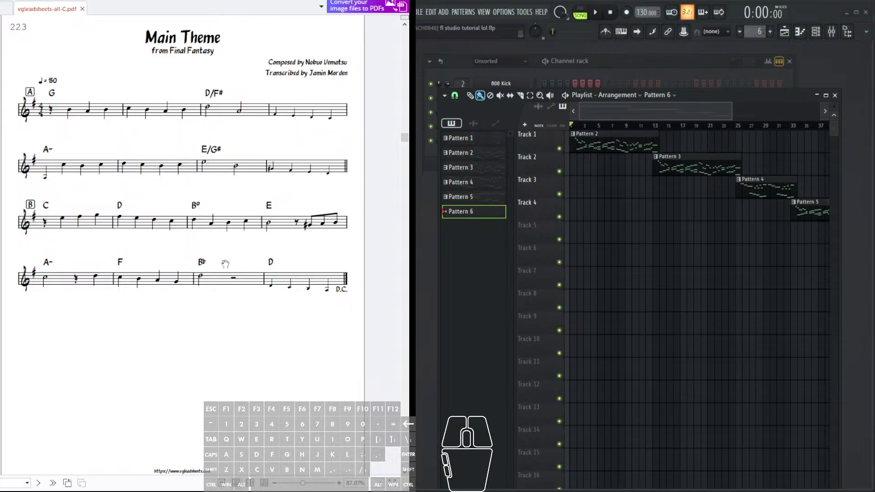
- Switch the playlist to Arrangement_2
{"action": "mouse_move", "coordinate": [712, 97]}
{"action": "left_mouse_down"}
{"action": "mouse_move", "coordinate": [702, 93]}
{"action": "mouse_move", "coordinate": [712, 81]}
{"action": "mouse_move", "coordinate": [707, 88]}
{"action": "left_mouse_up"}
{"action": "left_click", "coordinate": [622, 88]}
{"action": "left_click", "coordinate": [622, 88]}
{"action": "left_click", "coordinate": [622, 87]}
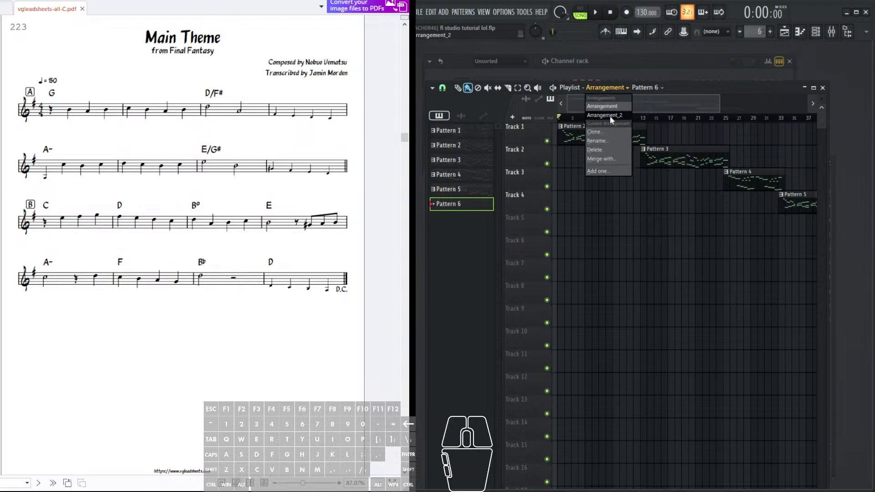
{"action": "left_click", "coordinate": [609, 116]}
{"action": "left_click_drag", "start_coordinate": [625, 106], "coordinate": [600, 110]}
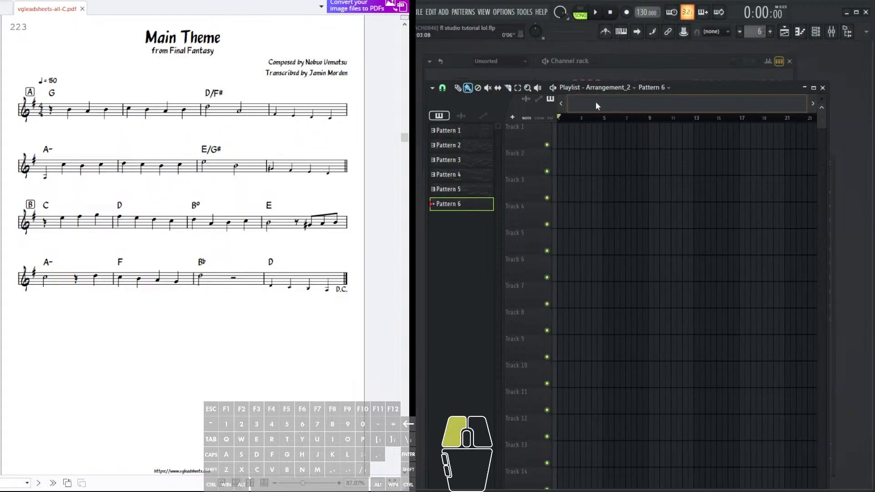
{"action": "left_click", "coordinate": [636, 117]}
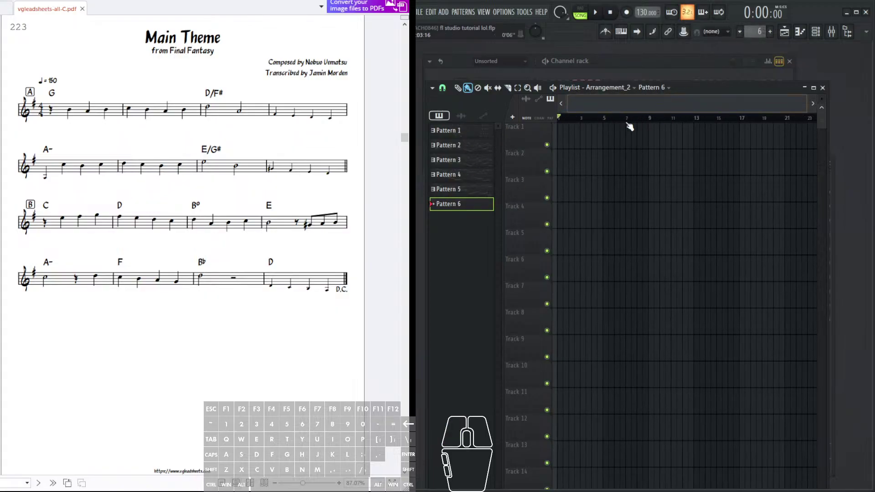
{"action": "left_click", "coordinate": [655, 116]}
- Place a Pattern 6 clip at the start of Track 1 in the playlist
{"action": "left_click", "coordinate": [562, 127]}
{"action": "left_click", "coordinate": [644, 60]}
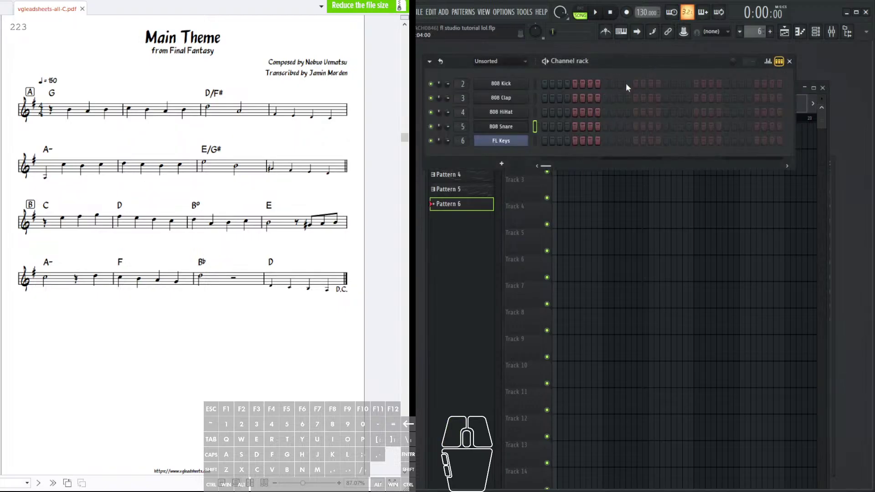
{"action": "left_click", "coordinate": [606, 182]}
{"action": "left_click", "coordinate": [635, 62]}
{"action": "right_click", "coordinate": [610, 239]}
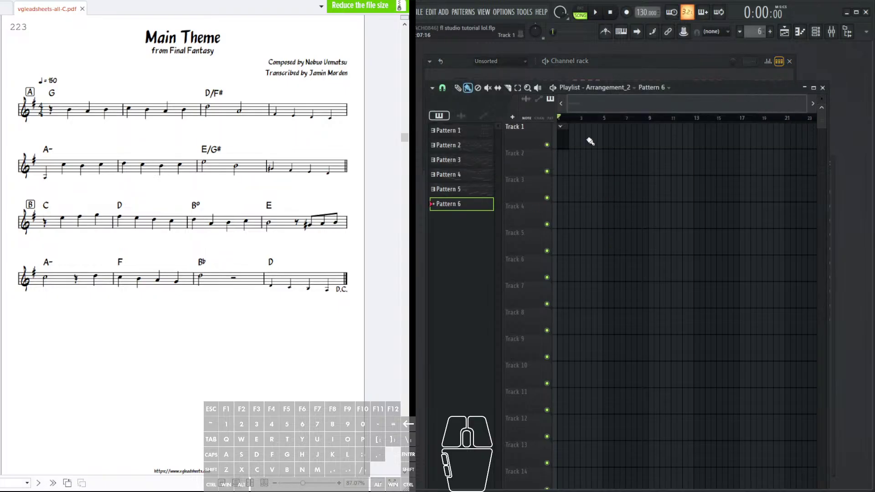
{"action": "left_click_drag", "start_coordinate": [687, 91], "coordinate": [698, 89]}
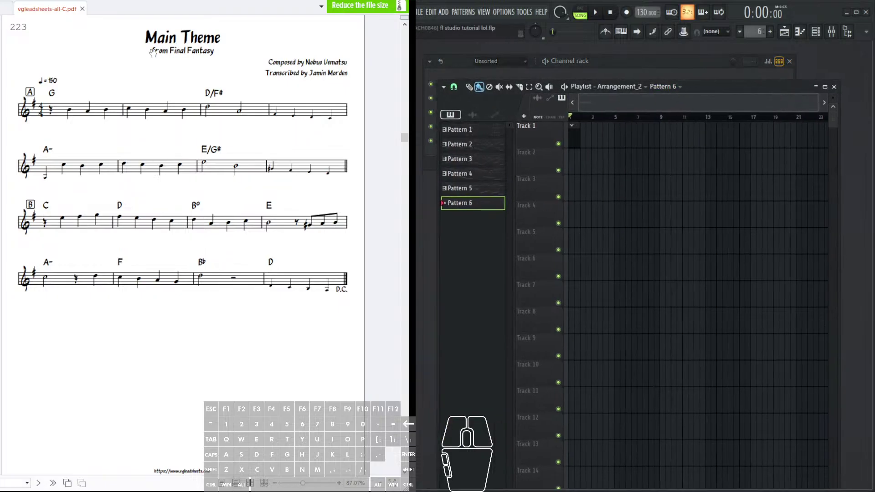
- Review the lead sheet's title, credits, chord line and notes from section A through section B
{"action": "left_click_drag", "start_coordinate": [146, 37], "coordinate": [203, 47]}
{"action": "left_click", "coordinate": [163, 69]}
{"action": "left_click_drag", "start_coordinate": [300, 60], "coordinate": [345, 64]}
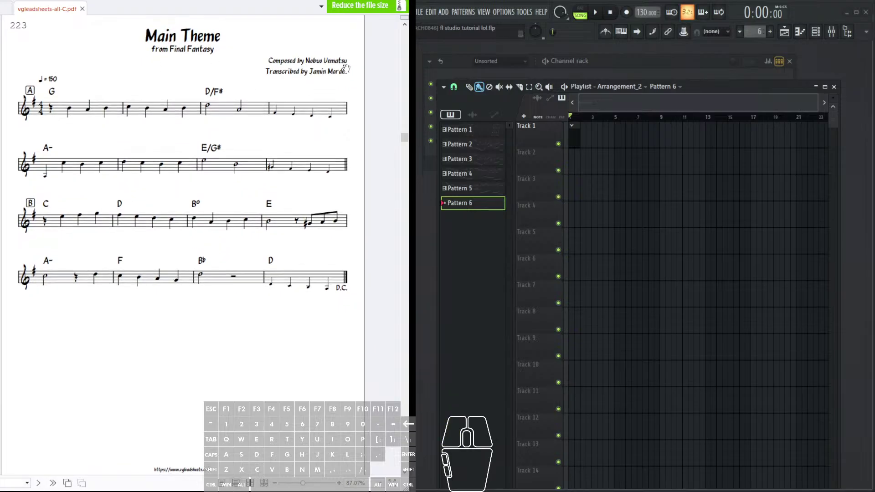
{"action": "left_click", "coordinate": [313, 81]}
{"action": "left_click_drag", "start_coordinate": [244, 84], "coordinate": [259, 97]}
{"action": "left_click_drag", "start_coordinate": [177, 80], "coordinate": [183, 75]}
{"action": "left_click_drag", "start_coordinate": [243, 84], "coordinate": [353, 94]}
{"action": "left_click", "coordinate": [353, 93]}
{"action": "left_click_drag", "start_coordinate": [52, 122], "coordinate": [194, 121]}
{"action": "left_click", "coordinate": [41, 180]}
{"action": "left_click_drag", "start_coordinate": [41, 180], "coordinate": [255, 178]}
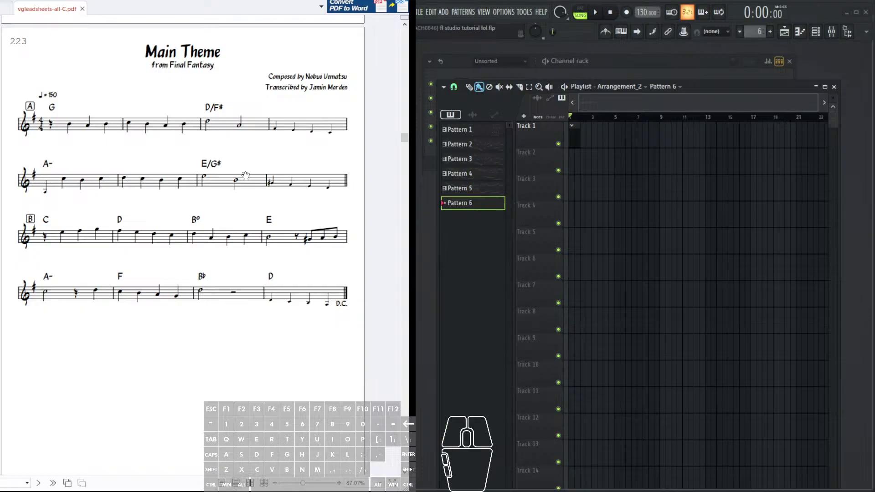
{"action": "left_click_drag", "start_coordinate": [223, 230], "coordinate": [75, 281]}
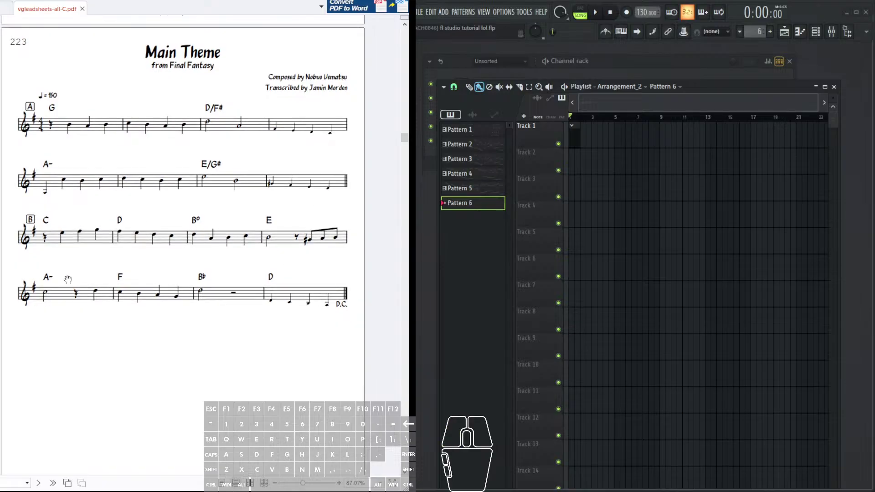
{"action": "left_click_drag", "start_coordinate": [49, 132], "coordinate": [317, 144]}
{"action": "left_click_drag", "start_coordinate": [52, 107], "coordinate": [316, 188]}
{"action": "left_click_drag", "start_coordinate": [72, 124], "coordinate": [248, 137]}
{"action": "left_click_drag", "start_coordinate": [71, 114], "coordinate": [168, 91]}
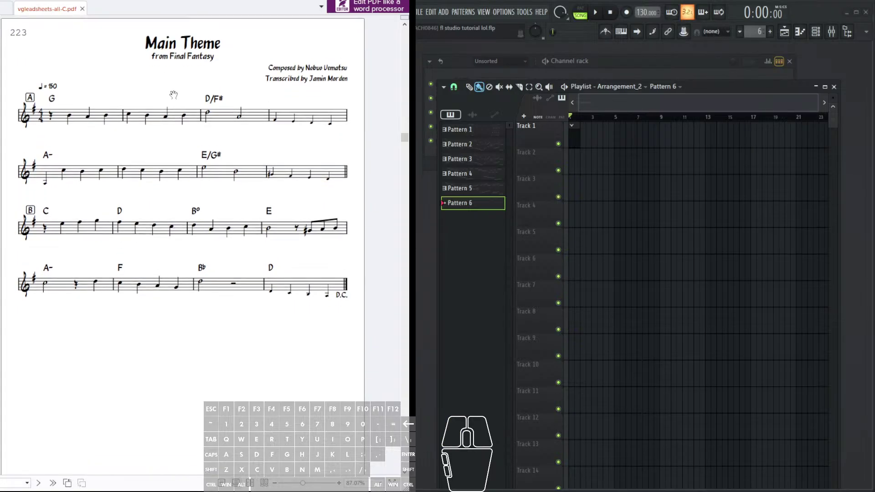
- Open the piano roll from the Track 1 clip and bring the channel rack in front of it
{"action": "double_click", "coordinate": [573, 131]}
{"action": "mouse_move", "coordinate": [724, 60]}
{"action": "left_mouse_down"}
{"action": "mouse_move", "coordinate": [739, 108]}
{"action": "mouse_move", "coordinate": [716, 71]}
{"action": "left_mouse_up"}
{"action": "left_click_drag", "start_coordinate": [576, 377], "coordinate": [577, 473]}
{"action": "left_click", "coordinate": [673, 61]}
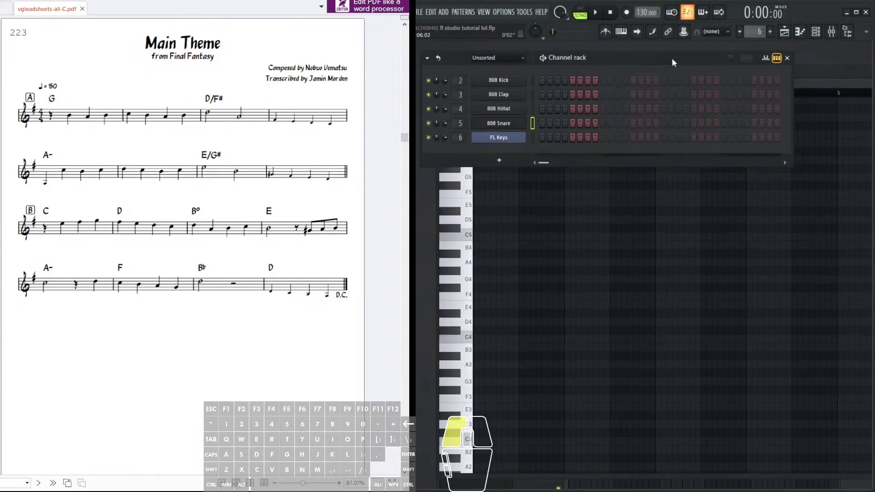
{"action": "left_click_drag", "start_coordinate": [180, 101], "coordinate": [180, 99]}
{"action": "mouse_move", "coordinate": [250, 97]}
{"action": "left_mouse_down"}
{"action": "mouse_move", "coordinate": [242, 114]}
{"action": "mouse_move", "coordinate": [240, 93]}
{"action": "left_mouse_up"}
{"action": "mouse_move", "coordinate": [607, 57]}
{"action": "left_mouse_down"}
{"action": "mouse_move", "coordinate": [616, 59]}
{"action": "mouse_move", "coordinate": [607, 60]}
{"action": "left_mouse_up"}
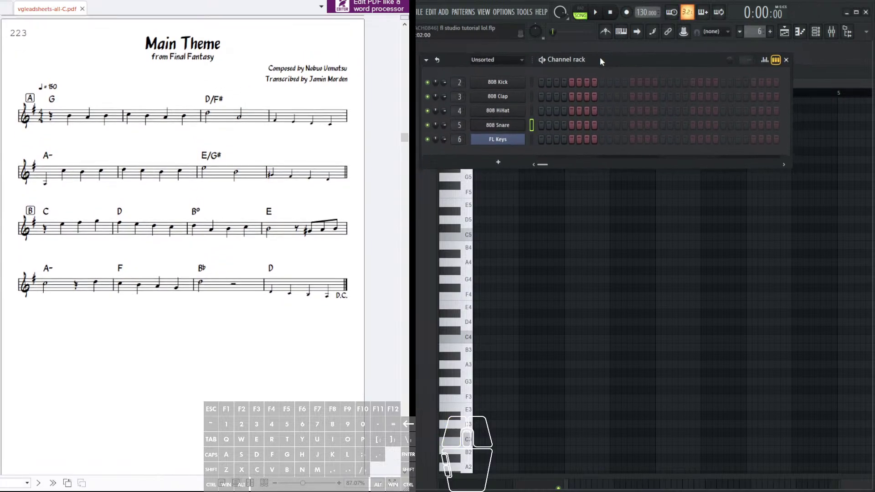
- Add a Sytrus instrument as a new channel in the channel rack
{"action": "left_click", "coordinate": [509, 163]}
{"action": "left_click", "coordinate": [457, 159]}
{"action": "left_click", "coordinate": [496, 160]}
{"action": "left_click", "coordinate": [461, 157]}
{"action": "left_click", "coordinate": [487, 164]}
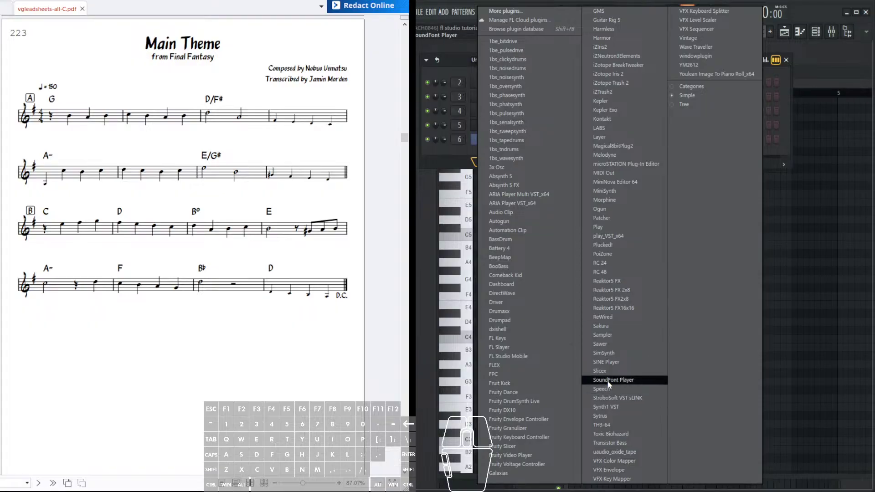
{"action": "left_click", "coordinate": [611, 413]}
{"action": "left_click_drag", "start_coordinate": [605, 128], "coordinate": [594, 119]}
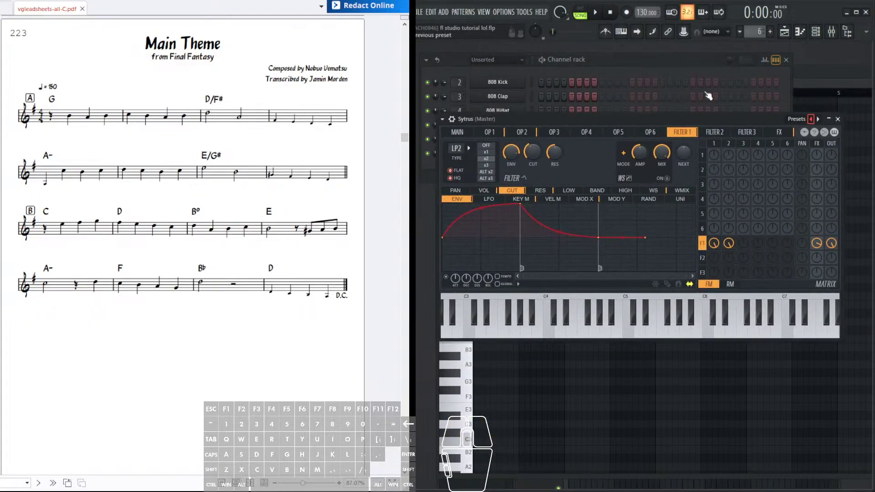
- Load the Default preset in Sytrus
{"action": "left_click", "coordinate": [796, 119]}
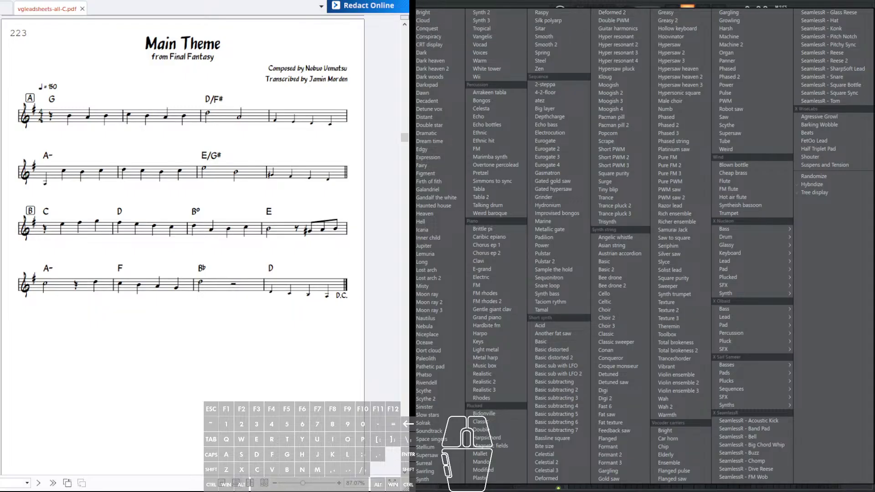
{"action": "left_click", "coordinate": [413, 12]}
{"action": "mouse_move", "coordinate": [745, 120]}
{"action": "left_mouse_down"}
{"action": "mouse_move", "coordinate": [760, 133]}
{"action": "mouse_move", "coordinate": [750, 125]}
{"action": "left_mouse_up"}
- Change the OP 1 oscillator waveform in Sytrus from a sine to a square wave
{"action": "left_click", "coordinate": [493, 135]}
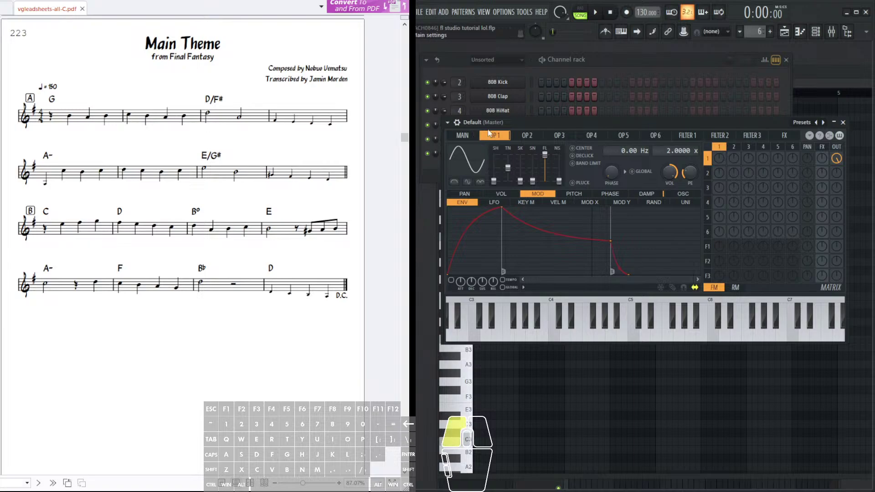
{"action": "left_click", "coordinate": [473, 136]}
{"action": "left_click", "coordinate": [500, 136]}
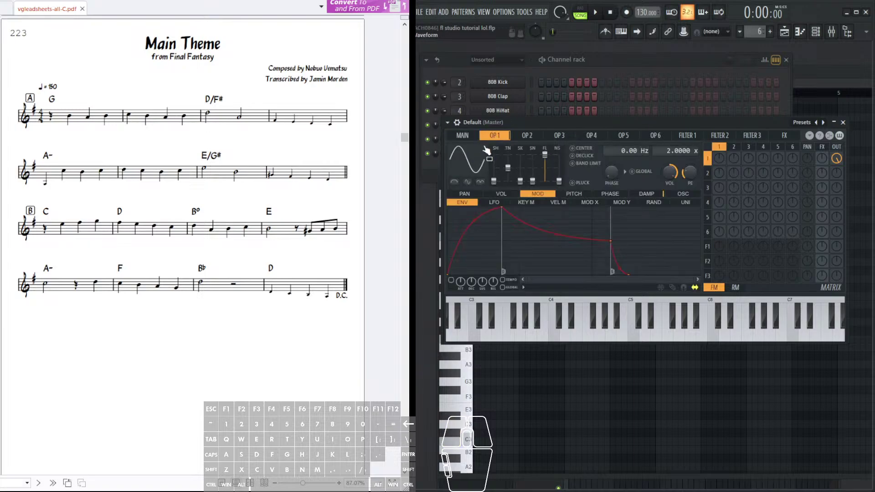
{"action": "right_click", "coordinate": [469, 153]}
{"action": "left_click", "coordinate": [507, 161]}
{"action": "left_click_drag", "start_coordinate": [568, 119], "coordinate": [566, 118]}
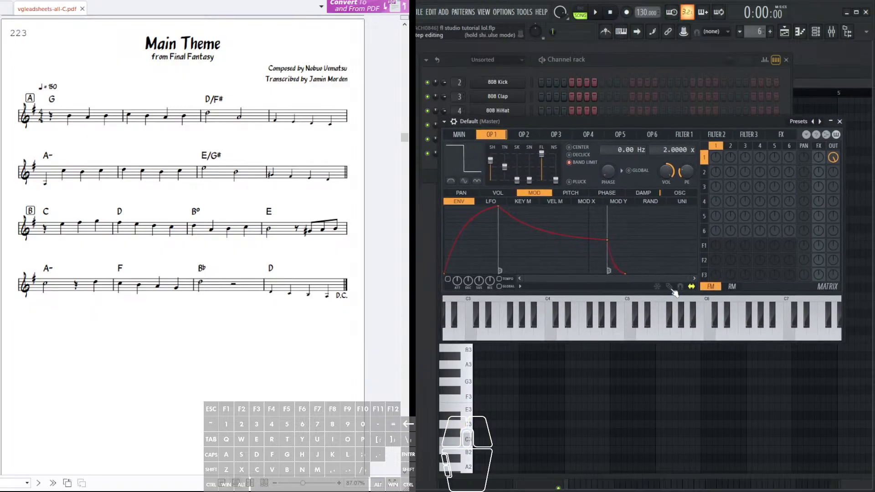
- Route the new Default channel to mixer track 6 and audition the square wave with several notes on Sytrus's keyboard
{"action": "left_click", "coordinate": [603, 78]}
{"action": "left_click_drag", "start_coordinate": [458, 153], "coordinate": [457, 148]}
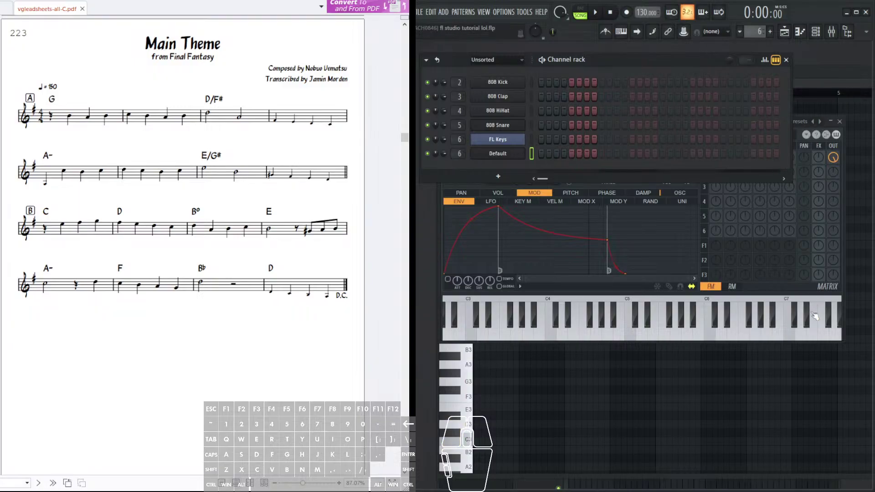
{"action": "left_click", "coordinate": [745, 339]}
{"action": "left_click", "coordinate": [602, 315]}
{"action": "left_click", "coordinate": [522, 315]}
{"action": "left_click", "coordinate": [663, 314]}
{"action": "left_click", "coordinate": [583, 315]}
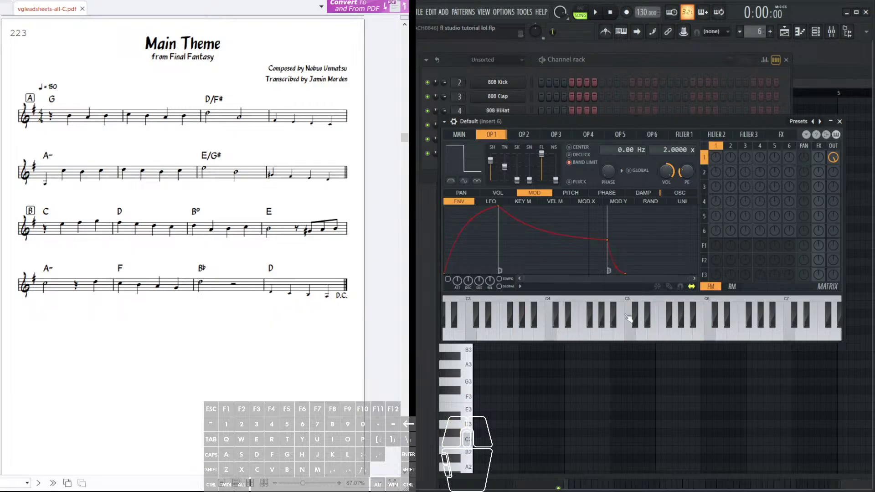
{"action": "left_click", "coordinate": [645, 318]}
{"action": "left_click", "coordinate": [651, 326]}
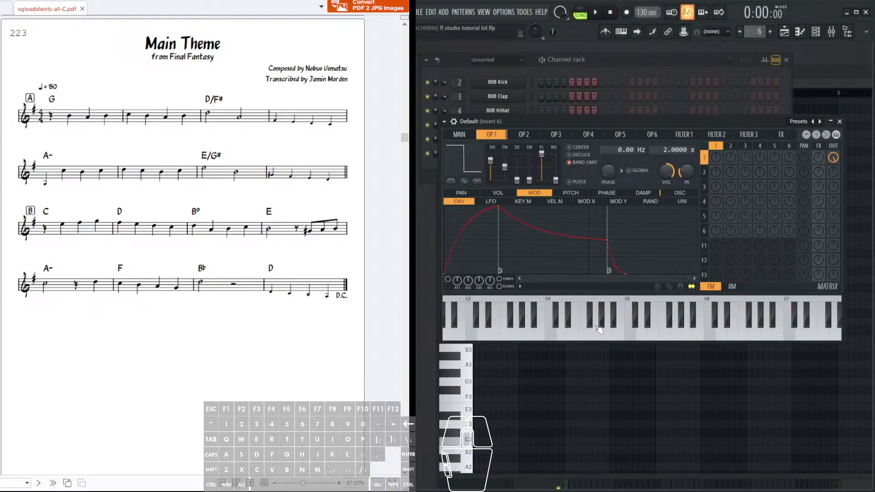
- Adjust the shape of OP 1's square wave to a narrow pulse, auditioning notes between the changes
{"action": "mouse_move", "coordinate": [669, 122]}
{"action": "left_mouse_down"}
{"action": "mouse_move", "coordinate": [701, 127]}
{"action": "mouse_move", "coordinate": [677, 132]}
{"action": "left_mouse_up"}
{"action": "mouse_move", "coordinate": [574, 133]}
{"action": "left_mouse_down"}
{"action": "mouse_move", "coordinate": [596, 141]}
{"action": "mouse_move", "coordinate": [581, 148]}
{"action": "left_mouse_up"}
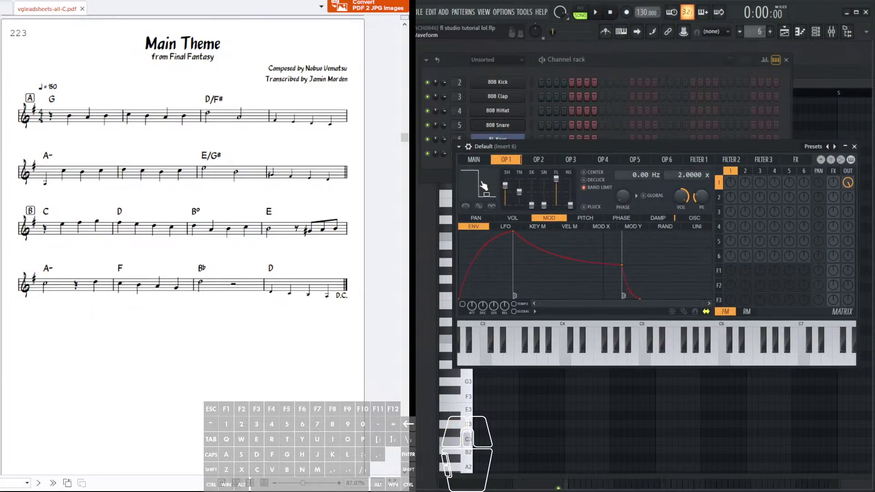
{"action": "mouse_move", "coordinate": [476, 203]}
{"action": "left_mouse_down"}
{"action": "mouse_move", "coordinate": [474, 174]}
{"action": "mouse_move", "coordinate": [487, 196]}
{"action": "mouse_move", "coordinate": [480, 187]}
{"action": "left_mouse_up"}
{"action": "left_click_drag", "start_coordinate": [480, 183], "coordinate": [504, 179]}
{"action": "left_click_drag", "start_coordinate": [629, 349], "coordinate": [657, 353]}
{"action": "left_click_drag", "start_coordinate": [473, 185], "coordinate": [485, 186]}
{"action": "left_click", "coordinate": [669, 349]}
{"action": "left_click", "coordinate": [641, 348]}
{"action": "left_click_drag", "start_coordinate": [487, 198], "coordinate": [482, 183]}
{"action": "mouse_move", "coordinate": [482, 183]}
{"action": "left_mouse_down"}
{"action": "mouse_move", "coordinate": [505, 179]}
{"action": "mouse_move", "coordinate": [482, 188]}
{"action": "left_mouse_up"}
{"action": "left_click_drag", "start_coordinate": [572, 348], "coordinate": [558, 349]}
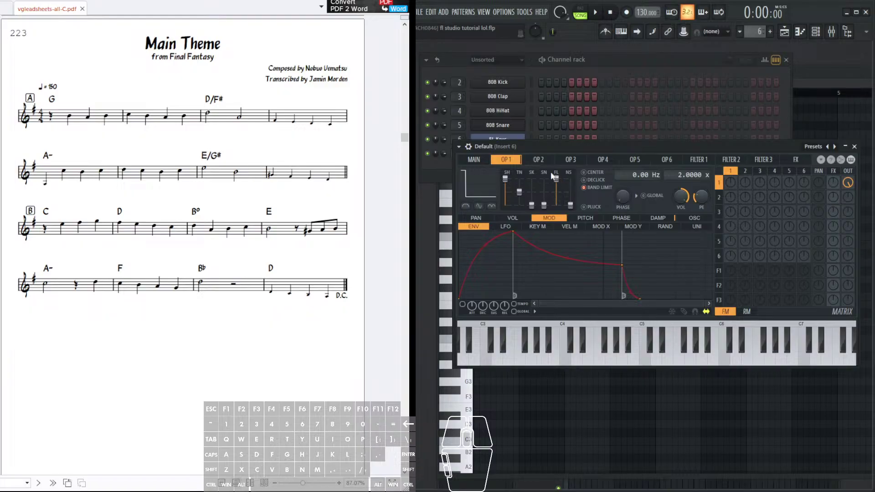
{"action": "left_click_drag", "start_coordinate": [550, 149], "coordinate": [540, 120]}
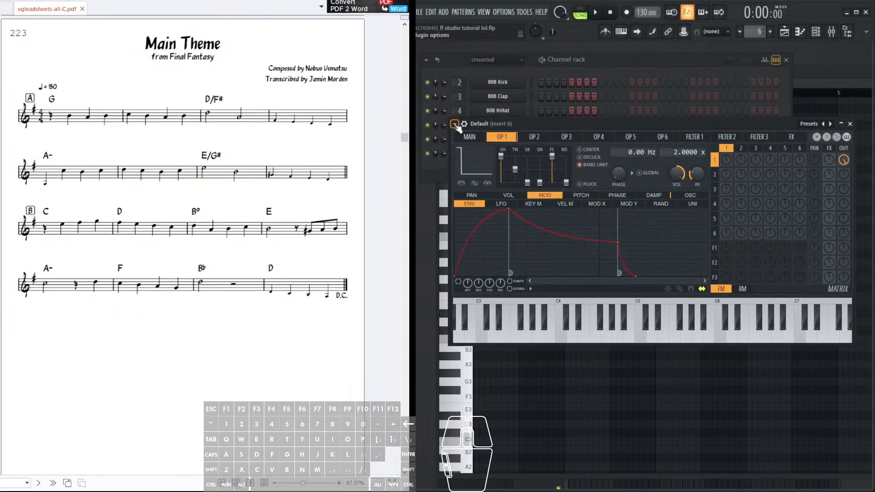
- Open the piano roll for the Default Sytrus channel
{"action": "left_click", "coordinate": [454, 123]}
{"action": "left_click", "coordinate": [482, 134]}
{"action": "left_click_drag", "start_coordinate": [690, 72], "coordinate": [672, 62]}
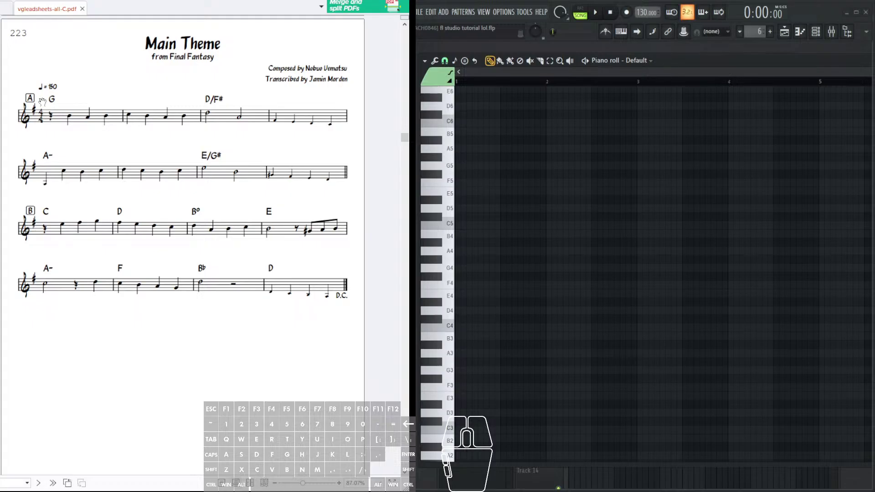
- Box out individual beats one after another across the opening bars of the empty piano roll grid
{"action": "left_click", "coordinate": [549, 61]}
{"action": "left_click_drag", "start_coordinate": [456, 107], "coordinate": [499, 301]}
{"action": "left_click_drag", "start_coordinate": [505, 114], "coordinate": [546, 308]}
{"action": "left_click_drag", "start_coordinate": [552, 95], "coordinate": [592, 348]}
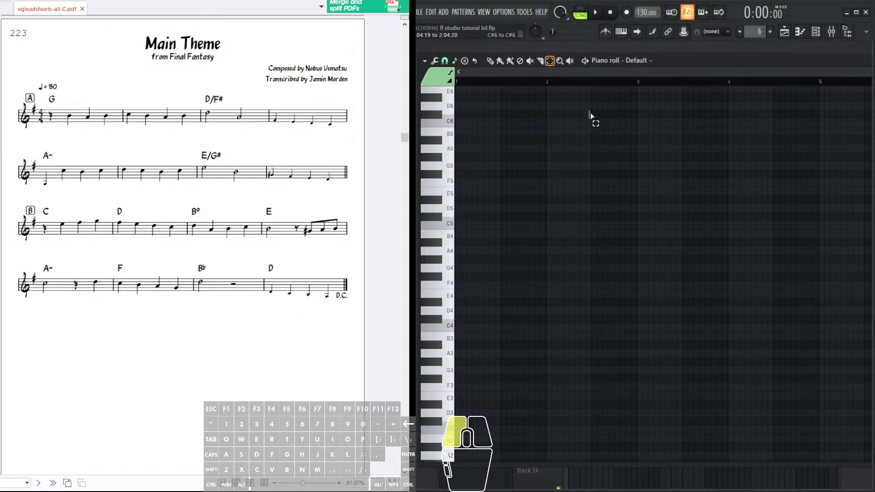
{"action": "left_click_drag", "start_coordinate": [589, 114], "coordinate": [615, 287]}
{"action": "left_click_drag", "start_coordinate": [638, 103], "coordinate": [661, 257]}
{"action": "left_click_drag", "start_coordinate": [683, 124], "coordinate": [716, 356]}
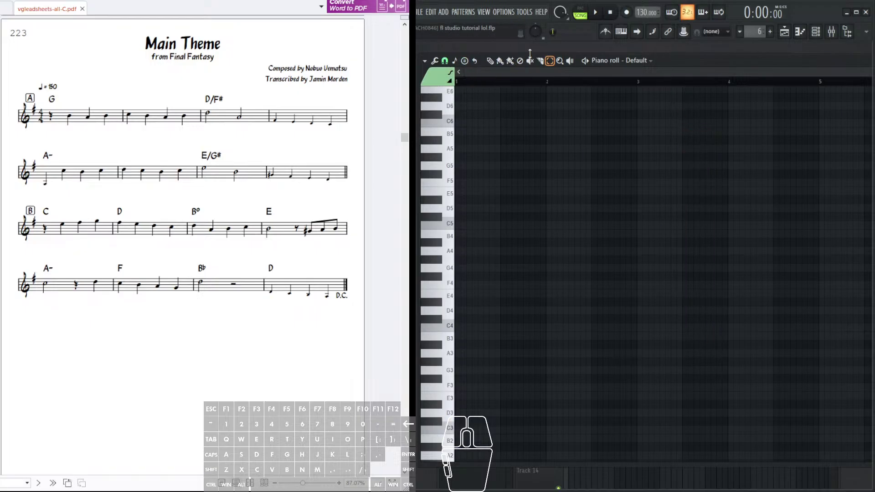
{"action": "mouse_move", "coordinate": [678, 62]}
{"action": "left_mouse_down"}
{"action": "mouse_move", "coordinate": [690, 67]}
{"action": "mouse_move", "coordinate": [680, 68]}
{"action": "left_mouse_up"}
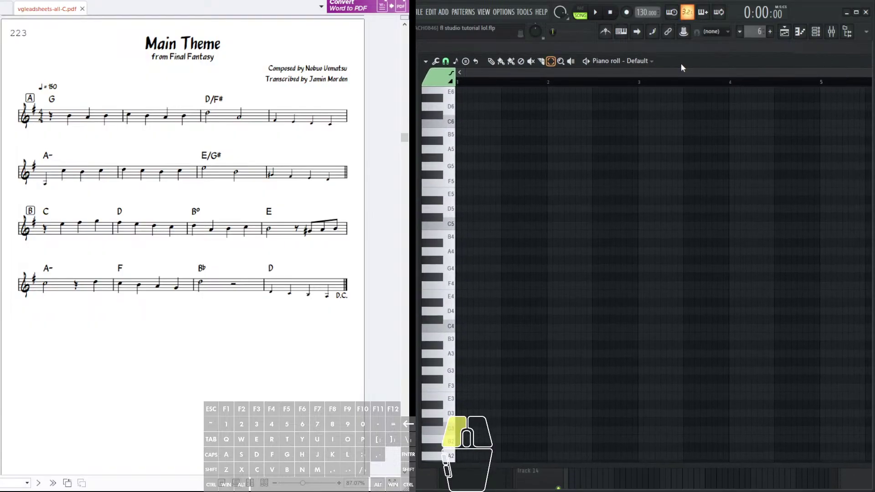
- Add a time signature change marker of 4/4 at the start of the piano roll
{"action": "left_click", "coordinate": [425, 61]}
{"action": "mouse_move", "coordinate": [477, 153]}
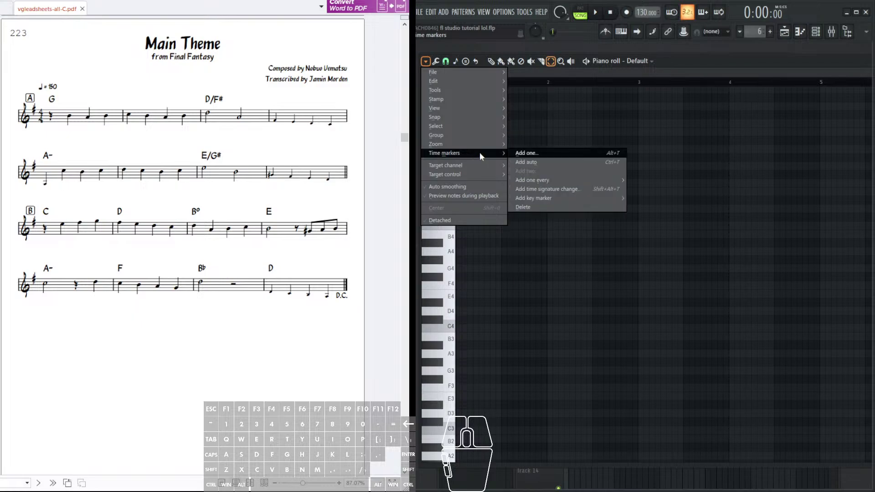
{"action": "left_click", "coordinate": [560, 188]}
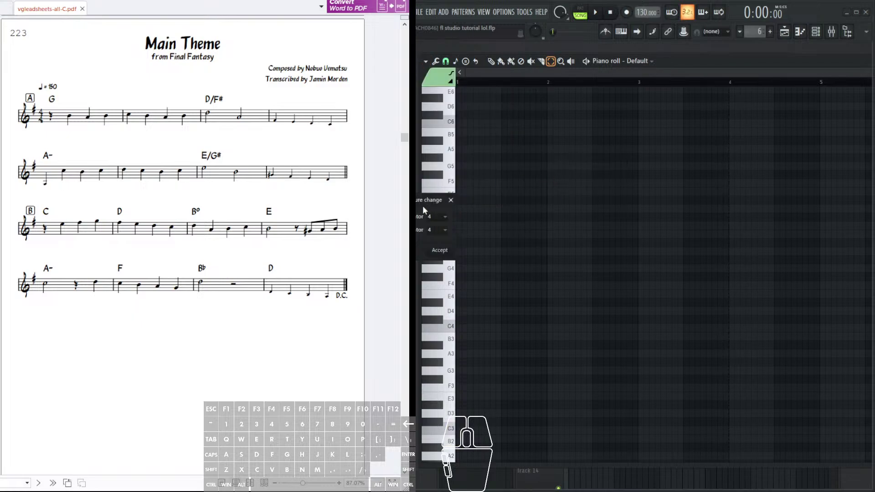
{"action": "left_click_drag", "start_coordinate": [453, 198], "coordinate": [488, 200]}
{"action": "left_click", "coordinate": [476, 253]}
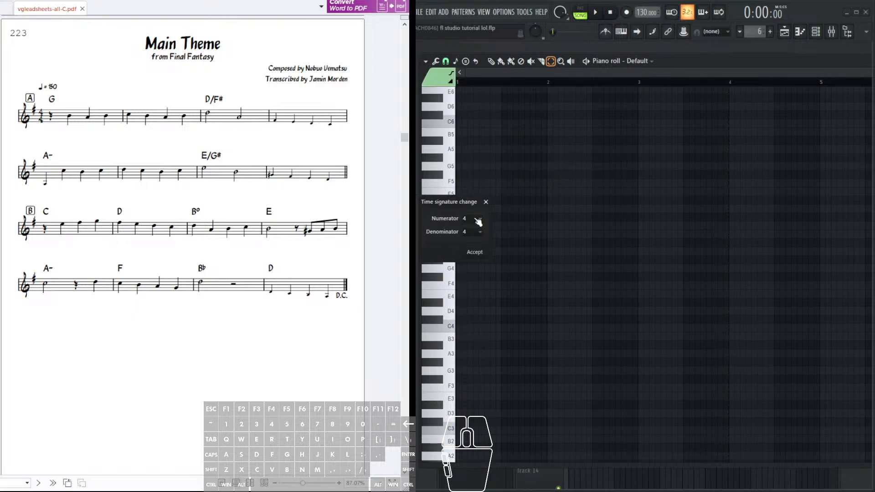
- Outline the beats of bar 2 one by one on the 4/4 grid to check how the bar divides
{"action": "scroll", "coordinate": [500, 71], "scroll_direction": "down", "scroll_amount": 2}
{"action": "left_click_drag", "start_coordinate": [456, 112], "coordinate": [481, 177]}
{"action": "left_click_drag", "start_coordinate": [529, 119], "coordinate": [536, 205]}
{"action": "left_click_drag", "start_coordinate": [566, 129], "coordinate": [600, 297]}
{"action": "scroll", "coordinate": [641, 73], "scroll_direction": "down", "scroll_amount": 3}
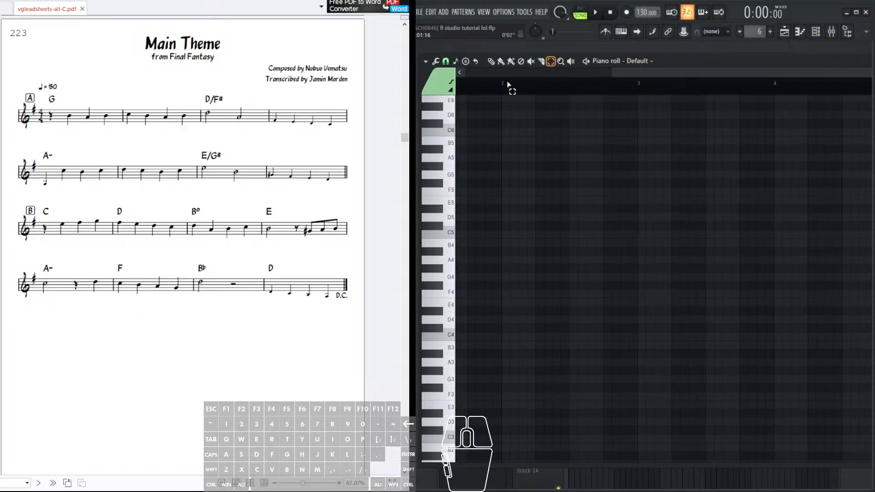
{"action": "left_click_drag", "start_coordinate": [504, 129], "coordinate": [527, 223]}
{"action": "left_click_drag", "start_coordinate": [535, 134], "coordinate": [567, 218]}
{"action": "left_click_drag", "start_coordinate": [572, 136], "coordinate": [601, 223]}
{"action": "left_click_drag", "start_coordinate": [604, 146], "coordinate": [626, 245]}
{"action": "left_click_drag", "start_coordinate": [654, 72], "coordinate": [456, 83]}
{"action": "left_click_drag", "start_coordinate": [678, 61], "coordinate": [703, 51]}
{"action": "left_click", "coordinate": [451, 53]}
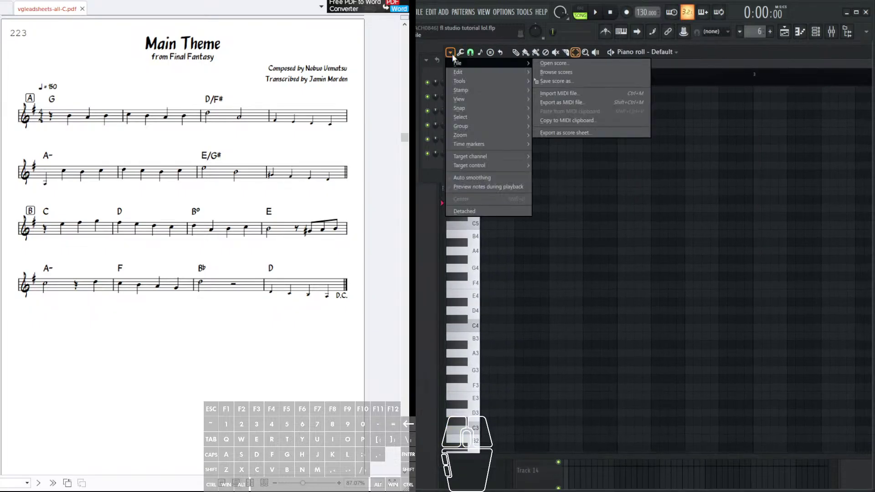
{"action": "left_click", "coordinate": [451, 54]}
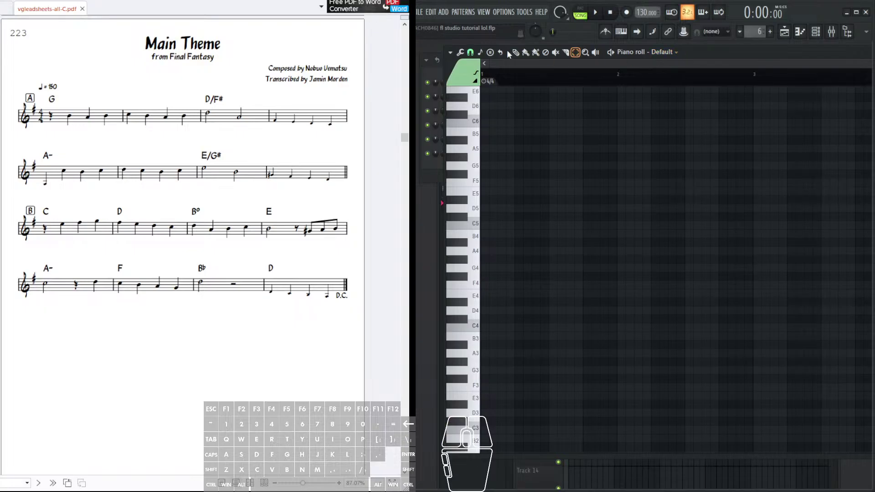
- Place a few test notes in bar 1 to audition the sound, reveal the velocity lane, and delete the notes
{"action": "left_click", "coordinate": [528, 180]}
{"action": "left_click", "coordinate": [541, 175]}
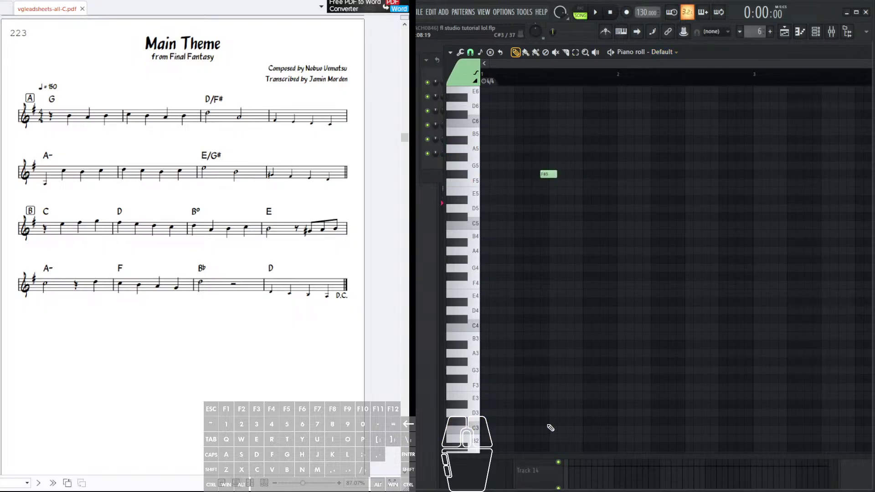
{"action": "left_click_drag", "start_coordinate": [540, 457], "coordinate": [537, 368]}
{"action": "left_click", "coordinate": [529, 394]}
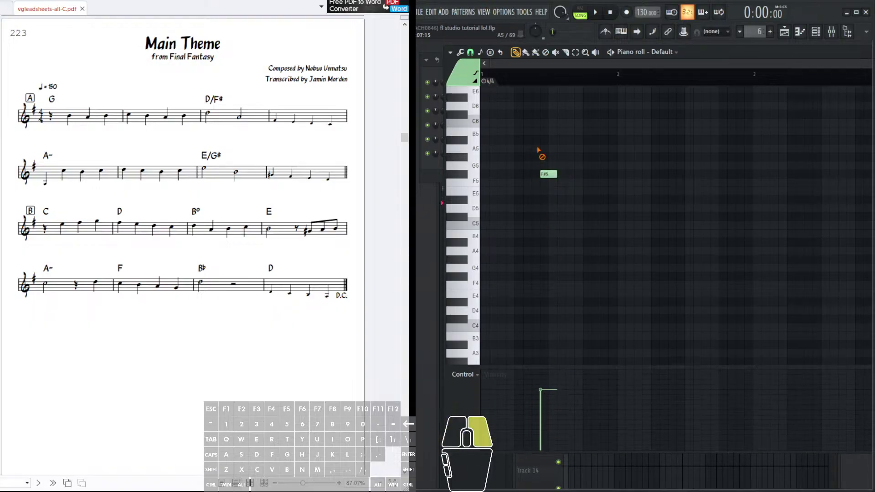
{"action": "right_click", "coordinate": [543, 174]}
{"action": "left_click_drag", "start_coordinate": [507, 200], "coordinate": [500, 198]}
{"action": "right_click", "coordinate": [499, 199]}
{"action": "left_click", "coordinate": [487, 275]}
{"action": "right_click", "coordinate": [491, 276]}
- Lower the Default channel's volume to about 34% and audition it with a test note that is deleted again
{"action": "left_click", "coordinate": [431, 173]}
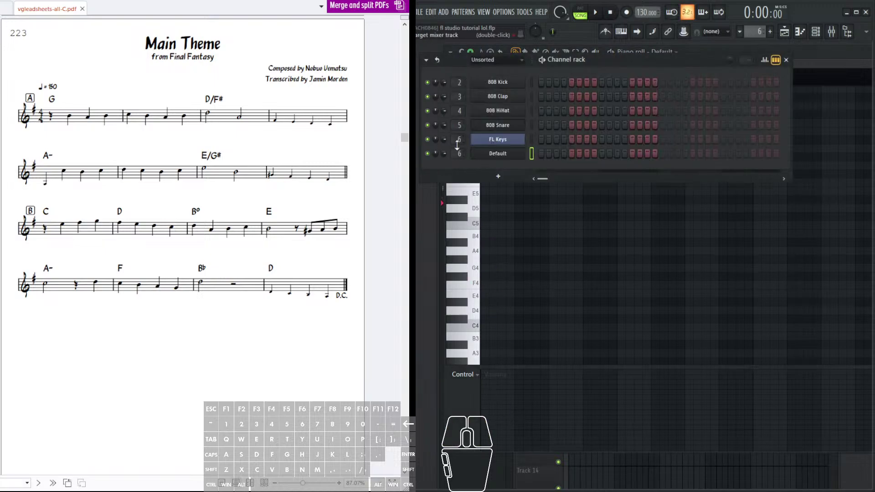
{"action": "left_click", "coordinate": [451, 153]}
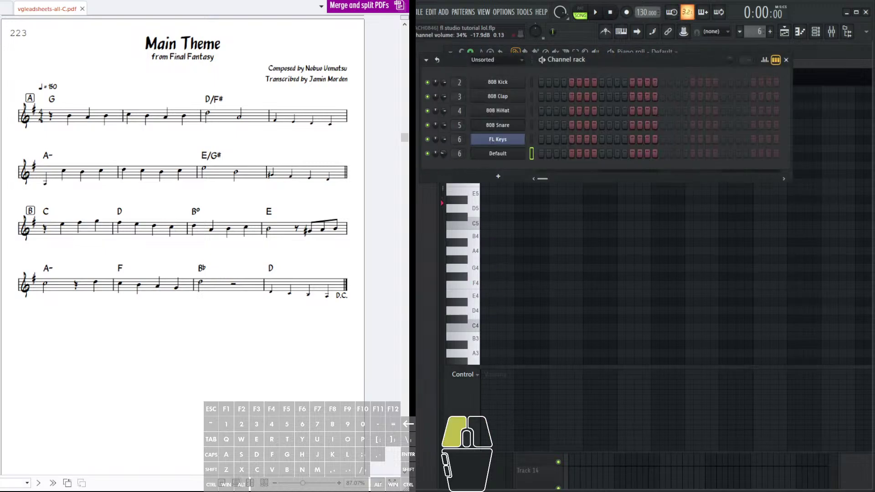
{"action": "left_click_drag", "start_coordinate": [442, 154], "coordinate": [442, 152]}
{"action": "left_click_drag", "start_coordinate": [498, 215], "coordinate": [488, 257]}
{"action": "right_click", "coordinate": [488, 258]}
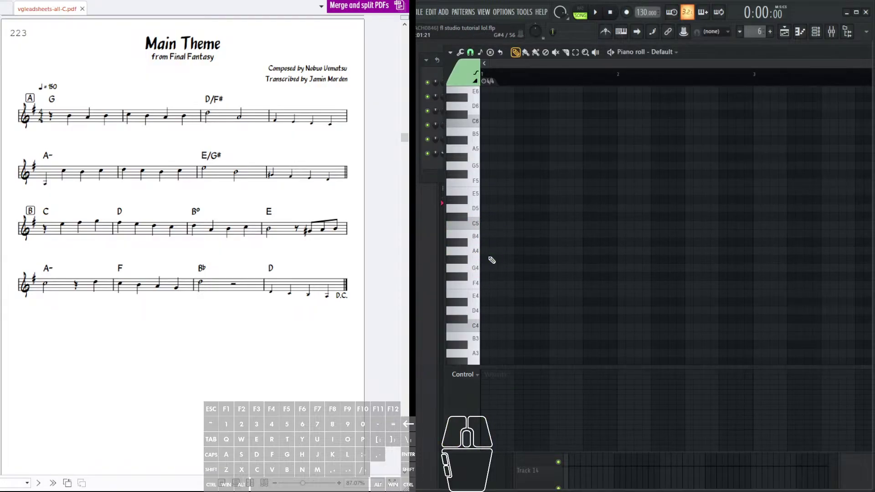
- Collapse the velocity lane and move the piano roll window back beside the lead sheet
{"action": "scroll", "coordinate": [500, 211], "scroll_direction": "up", "scroll_amount": 2}
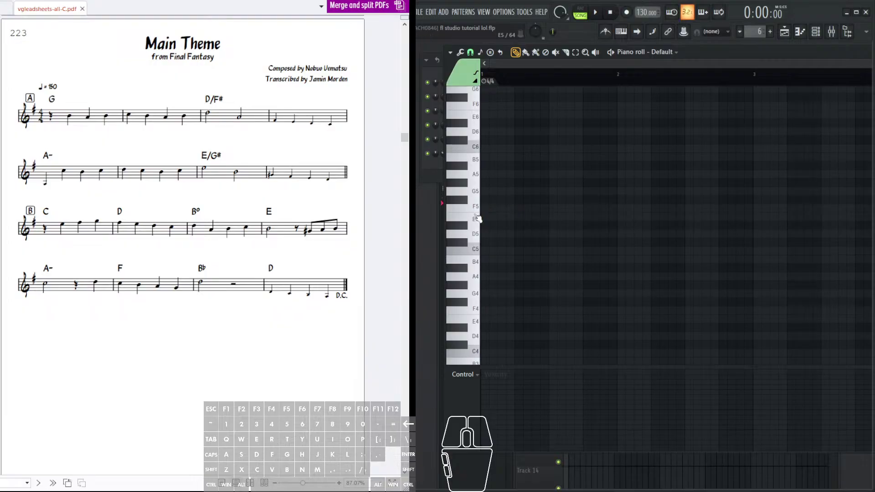
{"action": "left_click_drag", "start_coordinate": [531, 367], "coordinate": [528, 449]}
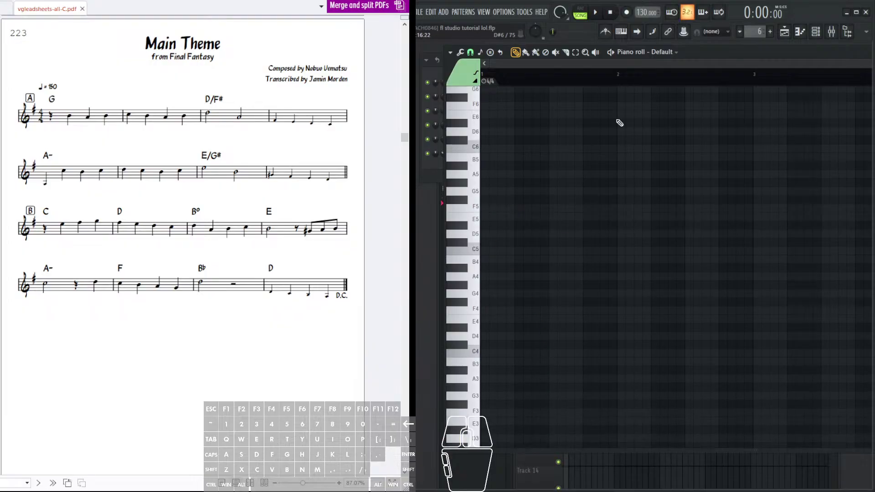
{"action": "left_click_drag", "start_coordinate": [699, 52], "coordinate": [671, 71]}
- Read through the melody notes and chord symbols of sections A and B on the lead sheet
{"action": "left_click", "coordinate": [73, 115]}
{"action": "left_click_drag", "start_coordinate": [114, 108], "coordinate": [142, 121]}
{"action": "left_click_drag", "start_coordinate": [303, 118], "coordinate": [306, 119]}
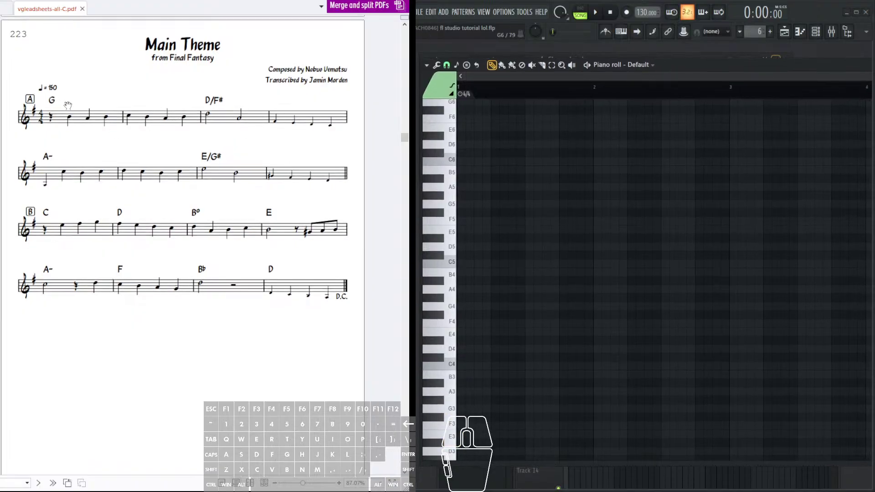
{"action": "left_click_drag", "start_coordinate": [69, 106], "coordinate": [136, 109]}
{"action": "left_click", "coordinate": [129, 174]}
{"action": "left_click", "coordinate": [54, 212]}
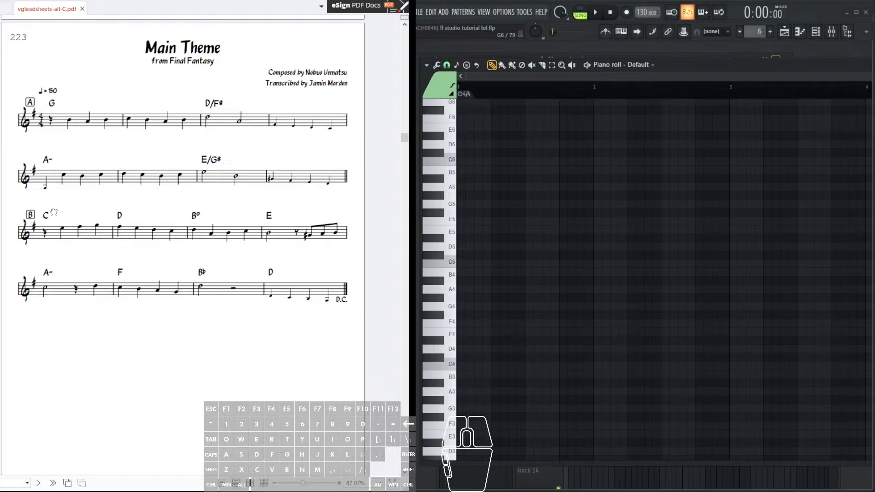
{"action": "left_click_drag", "start_coordinate": [53, 273], "coordinate": [269, 272]}
{"action": "scroll", "coordinate": [183, 208], "scroll_direction": "up", "scroll_amount": 1}
{"action": "scroll", "coordinate": [187, 197], "scroll_direction": "down", "scroll_amount": 1}
{"action": "mouse_move", "coordinate": [188, 194]}
{"action": "left_mouse_down"}
{"action": "mouse_move", "coordinate": [193, 227]}
{"action": "mouse_move", "coordinate": [196, 188]}
{"action": "left_mouse_up"}
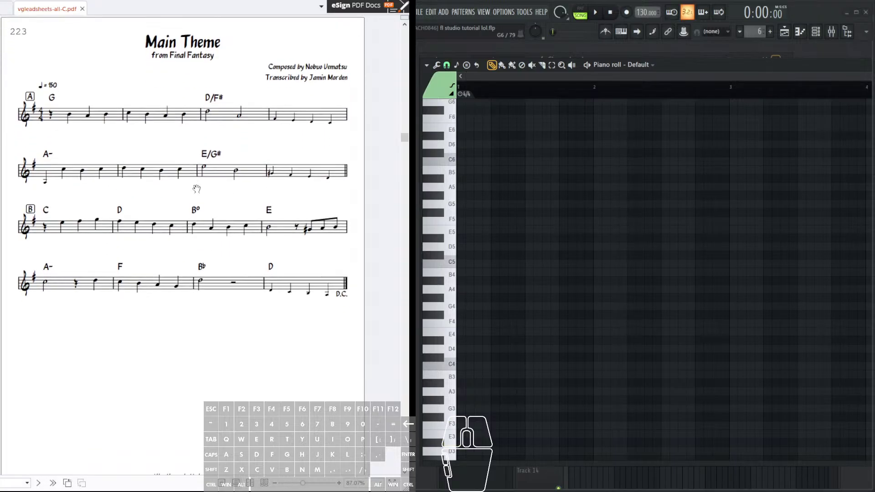
- Examine the lead sheet's key signature and the melody notes in its first two bars
{"action": "scroll", "coordinate": [274, 132], "scroll_direction": "up", "scroll_amount": 1}
{"action": "scroll", "coordinate": [268, 129], "scroll_direction": "down", "scroll_amount": 1}
{"action": "left_click", "coordinate": [84, 105]}
{"action": "left_click_drag", "start_coordinate": [674, 63], "coordinate": [670, 63]}
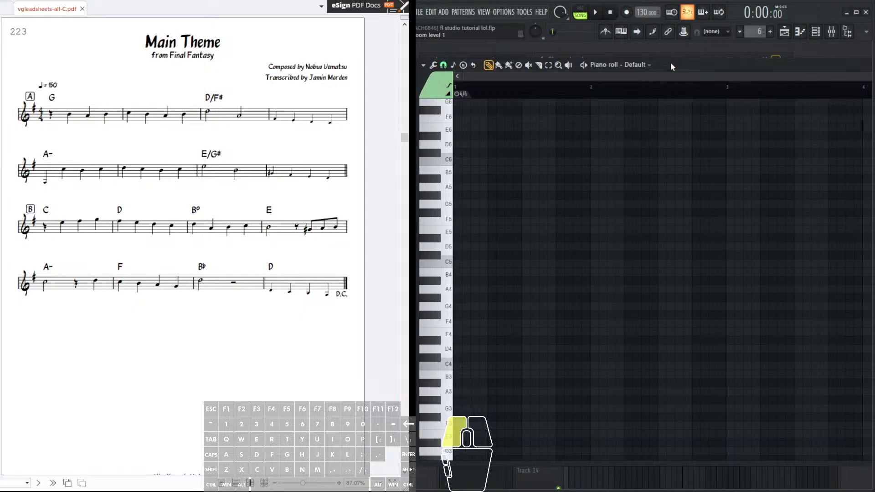
{"action": "left_click", "coordinate": [30, 118]}
{"action": "left_click_drag", "start_coordinate": [32, 102], "coordinate": [34, 125]}
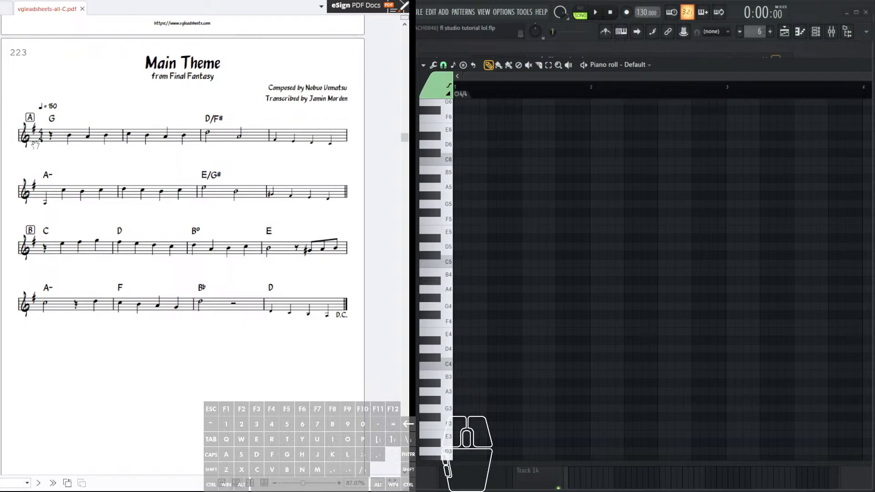
{"action": "mouse_move", "coordinate": [89, 121]}
{"action": "left_mouse_down"}
{"action": "mouse_move", "coordinate": [72, 142]}
{"action": "mouse_move", "coordinate": [82, 127]}
{"action": "left_mouse_up"}
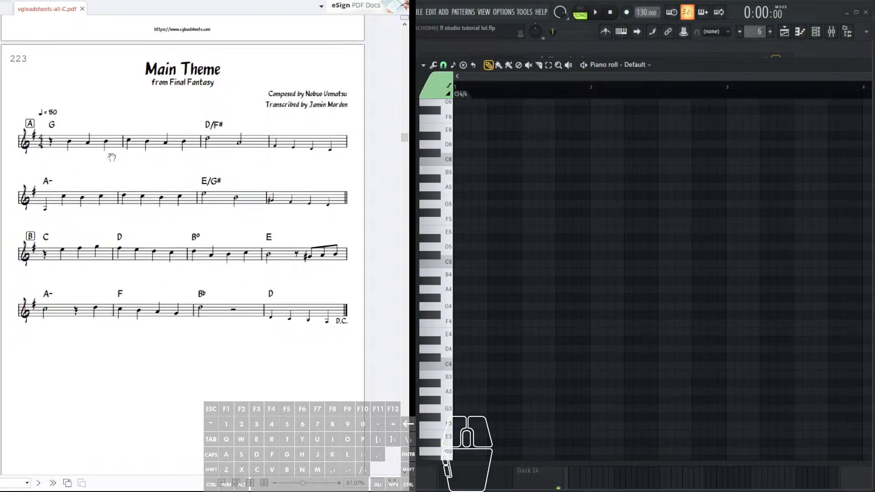
{"action": "scroll", "coordinate": [60, 143], "scroll_direction": "up", "scroll_amount": 1}
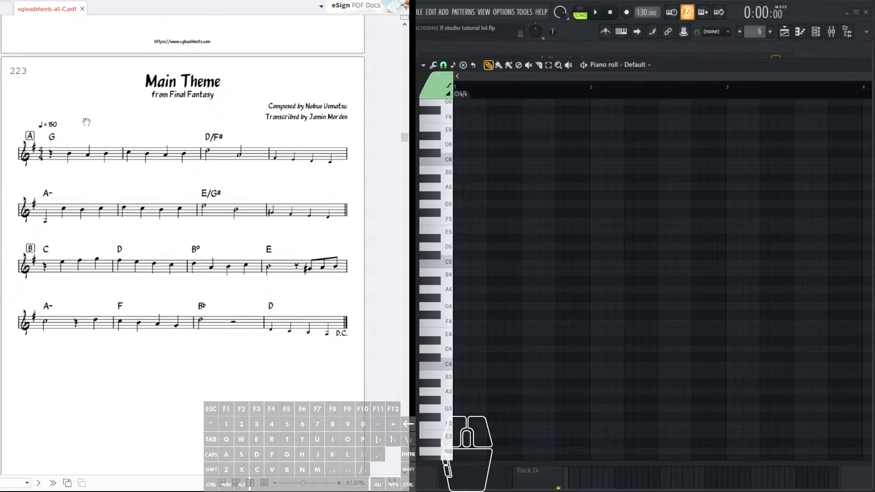
{"action": "left_click_drag", "start_coordinate": [47, 141], "coordinate": [47, 152]}
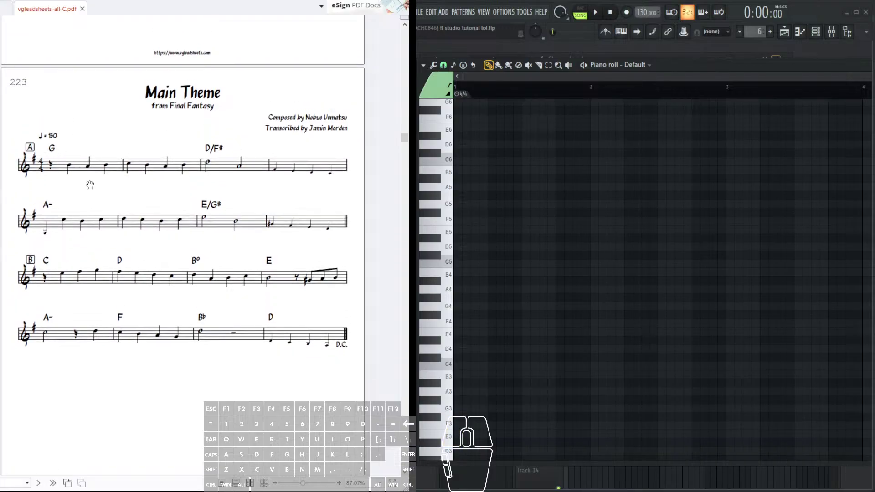
{"action": "scroll", "coordinate": [164, 179], "scroll_direction": "up", "scroll_amount": 1}
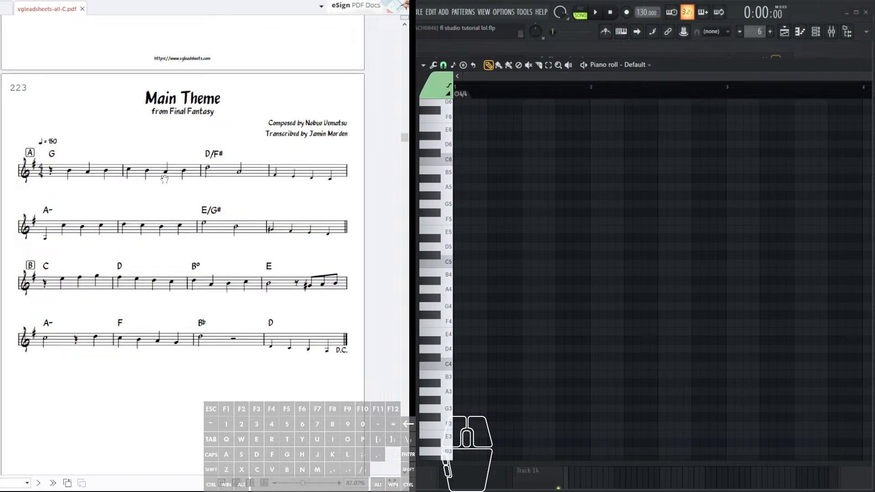
{"action": "left_click", "coordinate": [34, 160]}
{"action": "left_click_drag", "start_coordinate": [130, 173], "coordinate": [157, 176]}
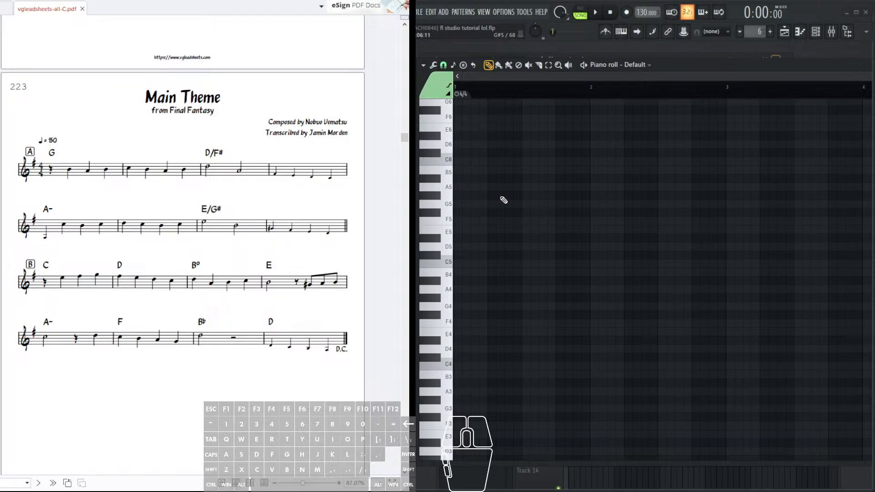
- Enter the bar 1 melody as quarter notes B5, A5 and B5, starting on the second beat
{"action": "scroll", "coordinate": [473, 254], "scroll_direction": "up", "scroll_amount": 2}
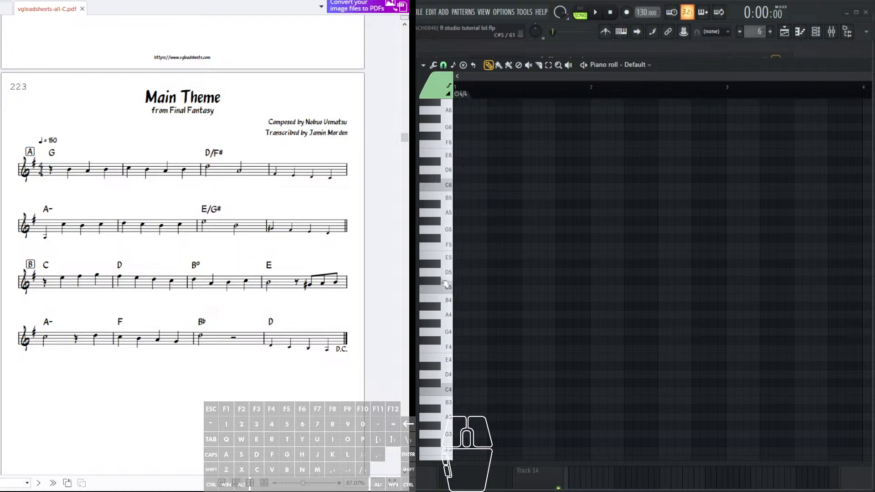
{"action": "left_click", "coordinate": [495, 202]}
{"action": "scroll", "coordinate": [494, 214], "scroll_direction": "up", "scroll_amount": 4}
{"action": "left_click_drag", "start_coordinate": [504, 252], "coordinate": [521, 253]}
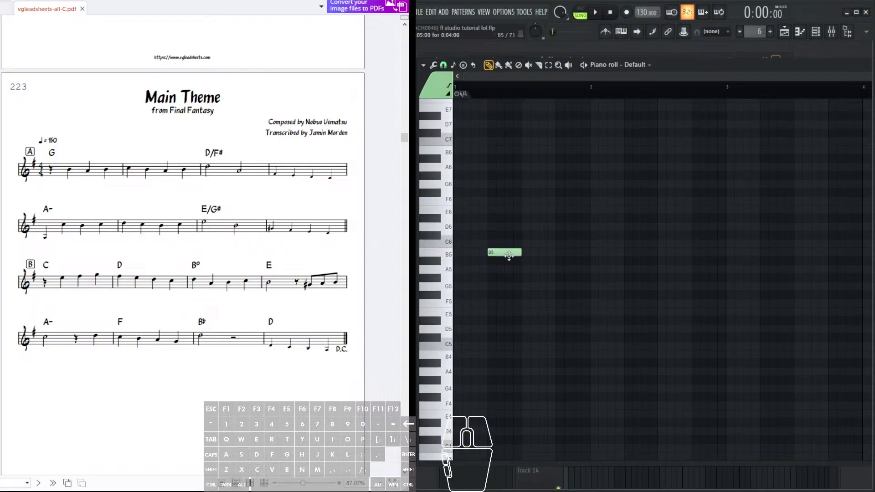
{"action": "left_click", "coordinate": [523, 269]}
{"action": "left_click", "coordinate": [557, 253]}
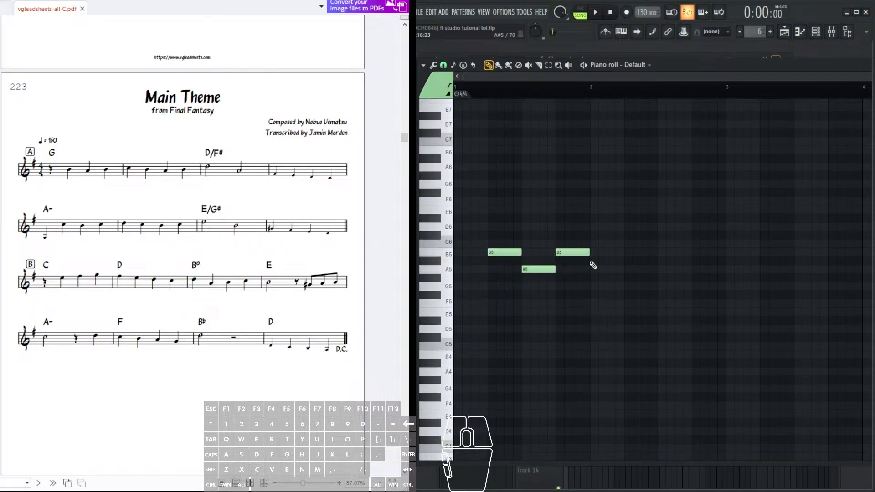
- Check the entered bar 1 notes up close and audition the B5 notes
{"action": "left_click_drag", "start_coordinate": [620, 254], "coordinate": [670, 231]}
{"action": "middle_click", "coordinate": [559, 231]}
{"action": "left_click_drag", "start_coordinate": [613, 224], "coordinate": [548, 260]}
{"action": "left_click", "coordinate": [505, 247]}
{"action": "left_click", "coordinate": [540, 266]}
{"action": "scroll", "coordinate": [429, 265], "scroll_direction": "down", "scroll_amount": 2}
{"action": "scroll", "coordinate": [428, 265], "scroll_direction": "up", "scroll_amount": 3}
{"action": "left_click_drag", "start_coordinate": [487, 249], "coordinate": [629, 271]}
{"action": "left_click", "coordinate": [509, 265]}
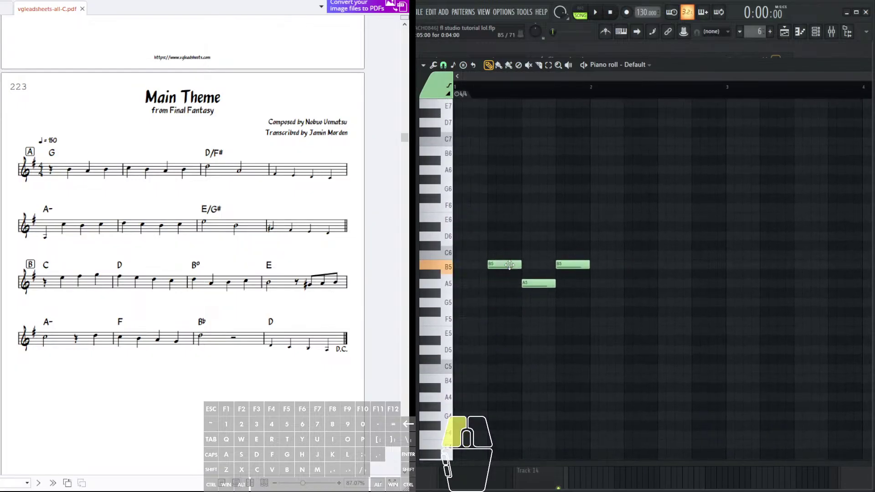
{"action": "left_click", "coordinate": [572, 266]}
- Enter the bar 2 melody as quarter notes C6, B5, A5 and B5
{"action": "left_click", "coordinate": [593, 255]}
{"action": "left_click_drag", "start_coordinate": [596, 256], "coordinate": [566, 252]}
{"action": "left_click", "coordinate": [567, 259]}
{"action": "left_click", "coordinate": [598, 277]}
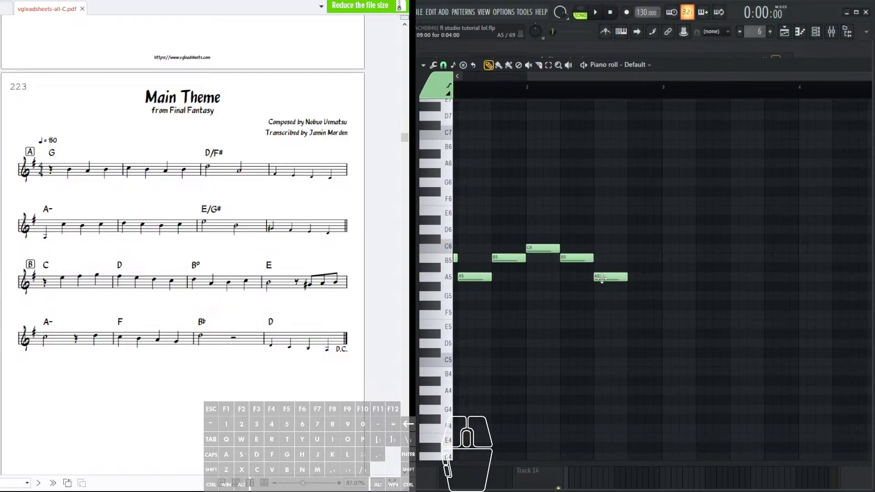
{"action": "left_click", "coordinate": [632, 260]}
- Enter the bar 3 melody as two half notes, D6 and A5
{"action": "left_click_drag", "start_coordinate": [667, 253], "coordinate": [598, 244]}
{"action": "left_click", "coordinate": [576, 238]}
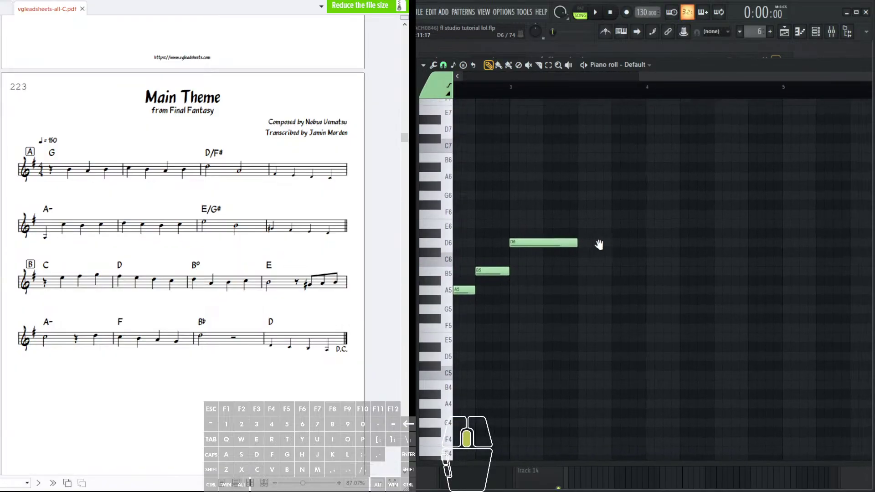
{"action": "left_click", "coordinate": [581, 291]}
{"action": "left_click_drag", "start_coordinate": [593, 290], "coordinate": [590, 290]}
- Enter the bar 4 melody as quarter notes F#5, E5, D5 and C5
{"action": "left_click_drag", "start_coordinate": [663, 298], "coordinate": [515, 261]}
{"action": "left_click", "coordinate": [507, 270]}
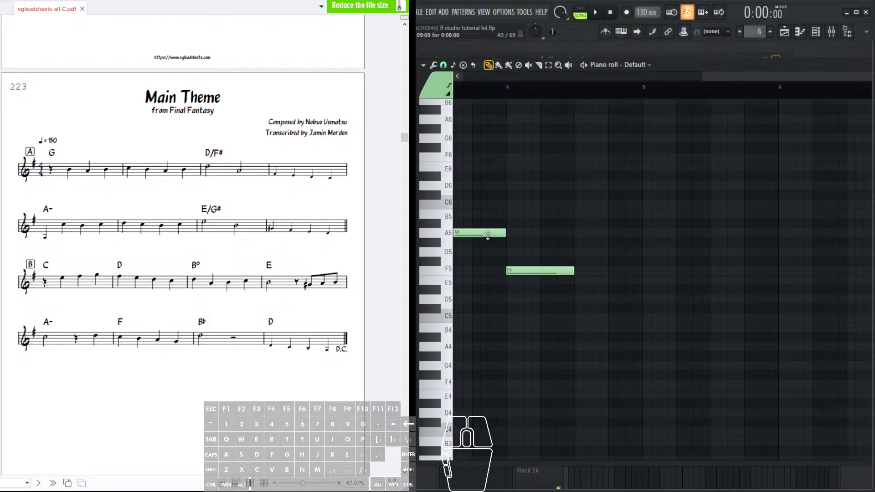
{"action": "left_click_drag", "start_coordinate": [519, 270], "coordinate": [519, 260]}
{"action": "left_click_drag", "start_coordinate": [572, 262], "coordinate": [539, 263]}
{"action": "left_click", "coordinate": [545, 280]}
{"action": "left_click", "coordinate": [548, 279]}
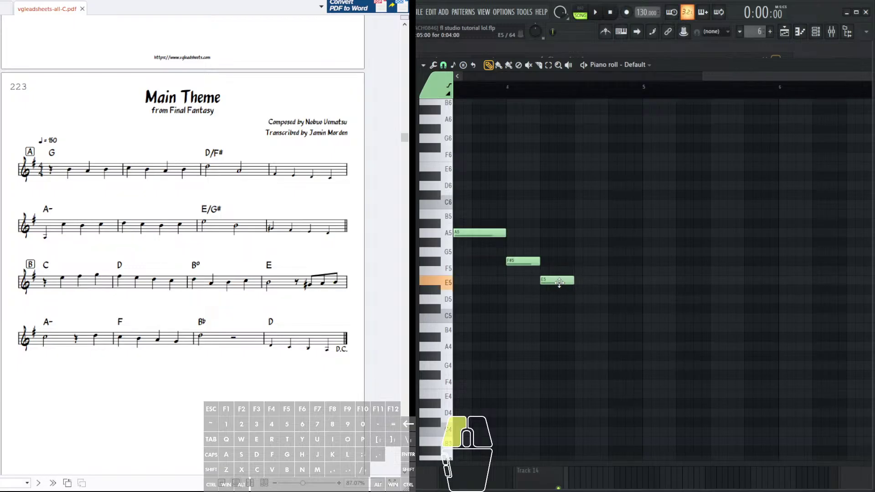
{"action": "left_click", "coordinate": [577, 298]}
{"action": "left_click", "coordinate": [610, 318]}
- Enter the bar 5 melody as quarter notes A4, C6, B5 and C6
{"action": "left_click_drag", "start_coordinate": [650, 315], "coordinate": [577, 305]}
{"action": "left_click_drag", "start_coordinate": [581, 352], "coordinate": [581, 343]}
{"action": "left_click_drag", "start_coordinate": [652, 302], "coordinate": [583, 319]}
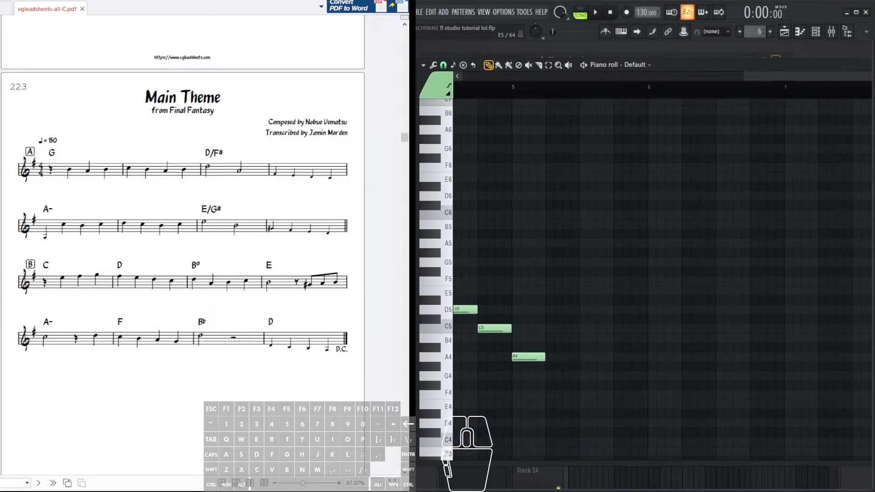
{"action": "scroll", "coordinate": [59, 230], "scroll_direction": "up", "scroll_amount": 1}
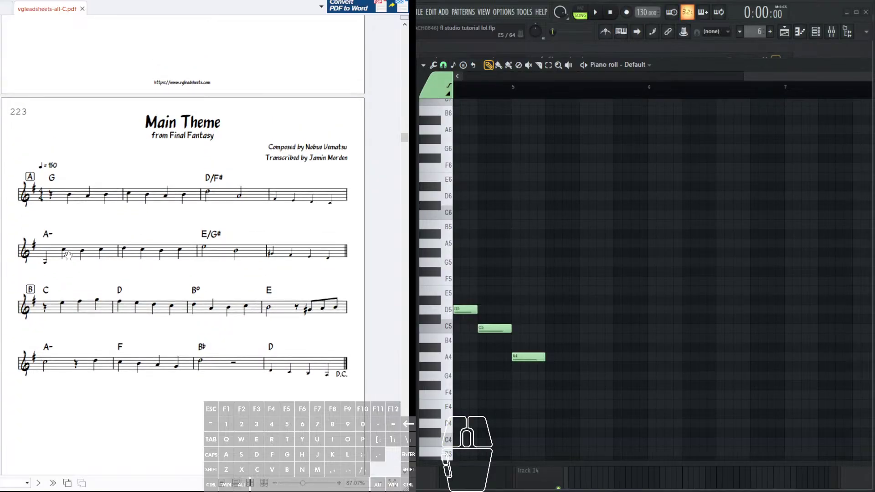
{"action": "scroll", "coordinate": [543, 285], "scroll_direction": "right", "scroll_amount": 2}
{"action": "left_click", "coordinate": [507, 229]}
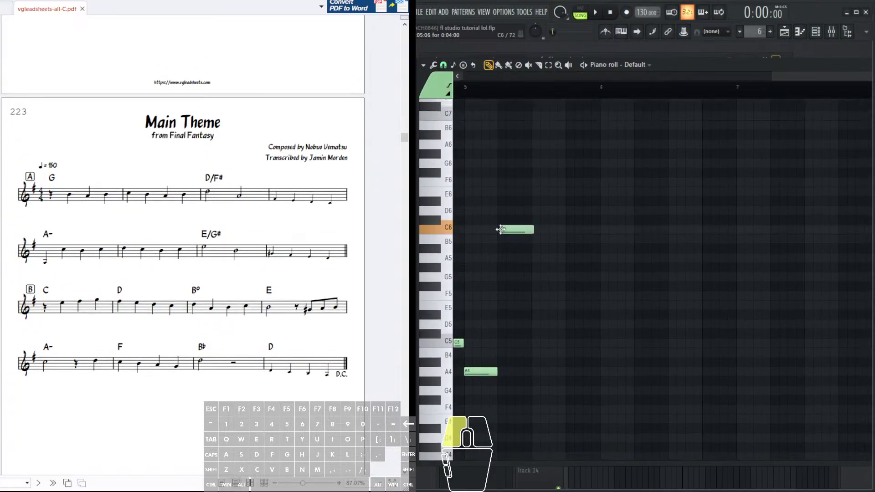
{"action": "left_click", "coordinate": [524, 242]}
{"action": "left_click", "coordinate": [556, 234]}
- Enter the bar 6 melody as quarter notes D6, C6, B5 and C6
{"action": "scroll", "coordinate": [550, 267], "scroll_direction": "right", "scroll_amount": 2}
{"action": "left_click", "coordinate": [544, 245]}
{"action": "left_click", "coordinate": [578, 264]}
{"action": "left_click", "coordinate": [615, 272]}
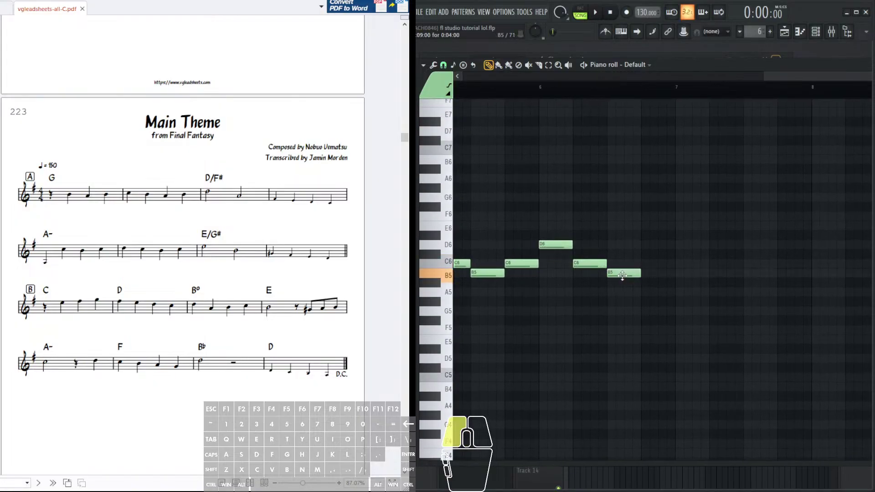
{"action": "left_click", "coordinate": [649, 264]}
- Enter the bar 7 melody as two half notes, E6 and B5
{"action": "left_click_drag", "start_coordinate": [687, 266], "coordinate": [613, 276]}
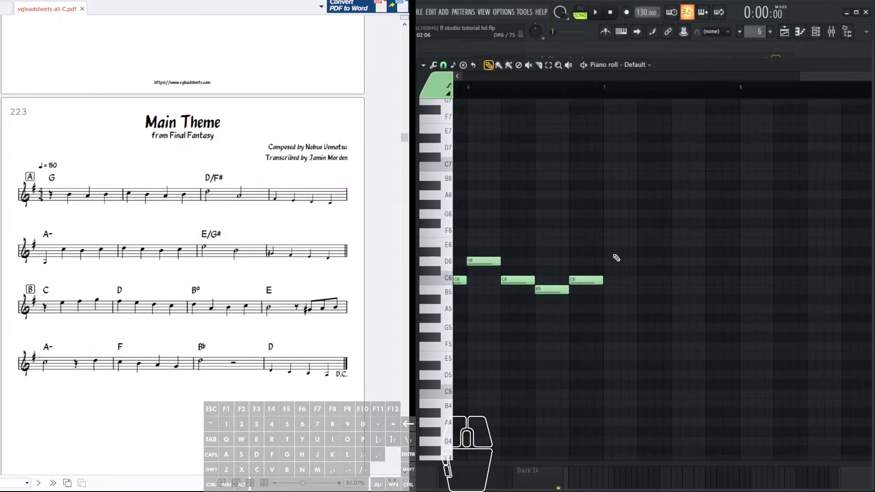
{"action": "left_click", "coordinate": [604, 249]}
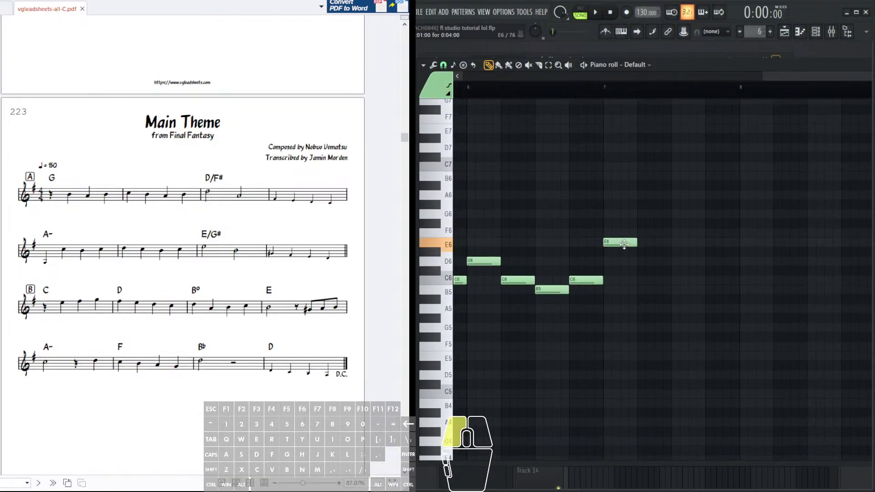
{"action": "scroll", "coordinate": [561, 267], "scroll_direction": "right", "scroll_amount": 2}
{"action": "scroll", "coordinate": [562, 267], "scroll_direction": "up", "scroll_amount": 1}
{"action": "mouse_move", "coordinate": [562, 267]}
{"action": "left_mouse_down"}
{"action": "mouse_move", "coordinate": [510, 274]}
{"action": "mouse_move", "coordinate": [561, 269]}
{"action": "mouse_move", "coordinate": [529, 285]}
{"action": "mouse_move", "coordinate": [566, 306]}
{"action": "left_mouse_up"}
{"action": "scroll", "coordinate": [530, 284], "scroll_direction": "right", "scroll_amount": 1}
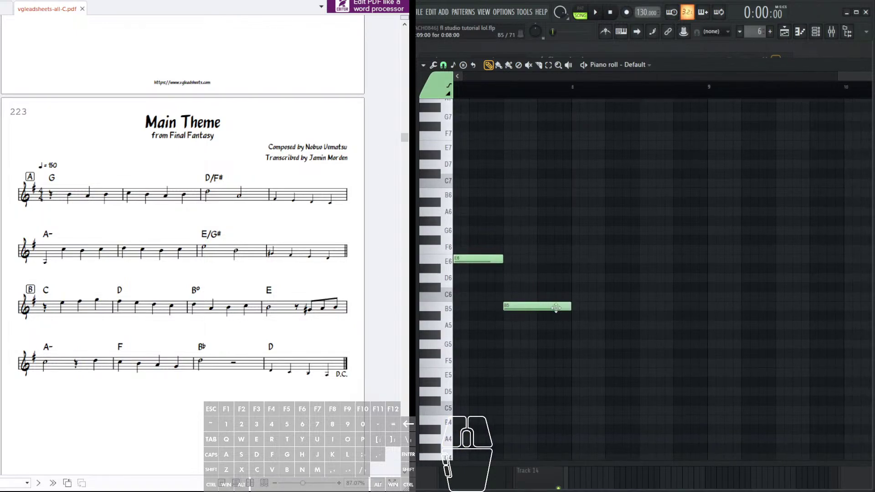
- Enter the bar 8 melody as quarter notes G#5, F#5, E5 and D5
{"action": "scroll", "coordinate": [568, 293], "scroll_direction": "right", "scroll_amount": 2}
{"action": "scroll", "coordinate": [596, 250], "scroll_direction": "up", "scroll_amount": 3}
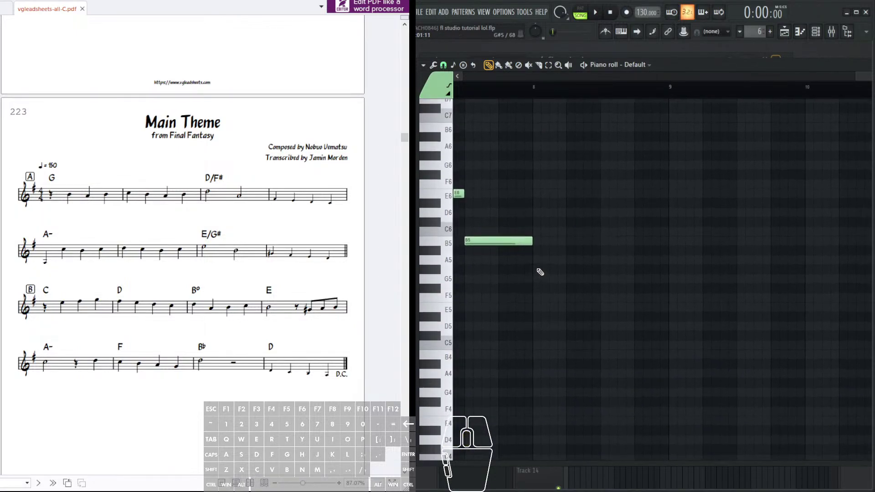
{"action": "left_click", "coordinate": [538, 270]}
{"action": "left_click_drag", "start_coordinate": [602, 269], "coordinate": [571, 277]}
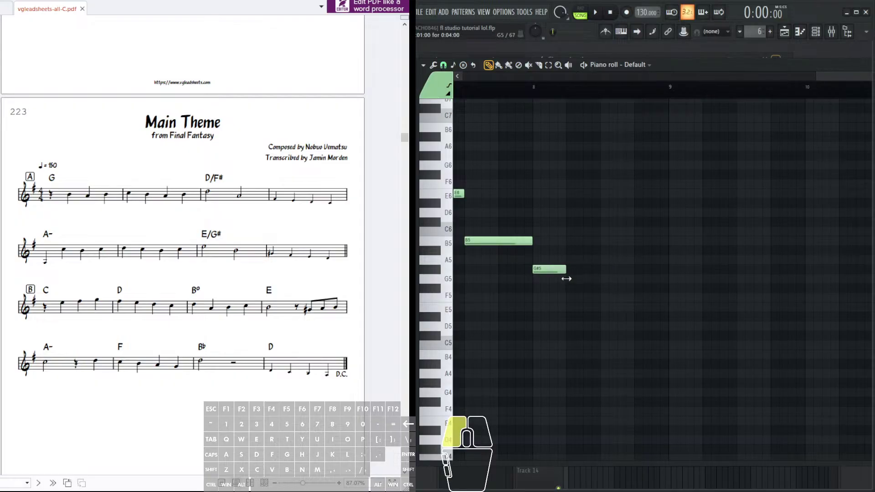
{"action": "left_click", "coordinate": [569, 288]}
{"action": "left_click", "coordinate": [605, 307]}
{"action": "left_click", "coordinate": [636, 326]}
- Add a C5 quarter note on the first beat of bar 9
{"action": "left_click", "coordinate": [654, 334]}
{"action": "right_click", "coordinate": [655, 334]}
{"action": "mouse_move", "coordinate": [651, 327]}
{"action": "left_mouse_down"}
{"action": "mouse_move", "coordinate": [631, 322]}
{"action": "mouse_move", "coordinate": [643, 328]}
{"action": "mouse_move", "coordinate": [673, 312]}
{"action": "mouse_move", "coordinate": [631, 334]}
{"action": "left_mouse_up"}
{"action": "middle_click", "coordinate": [672, 333]}
{"action": "left_click", "coordinate": [616, 327]}
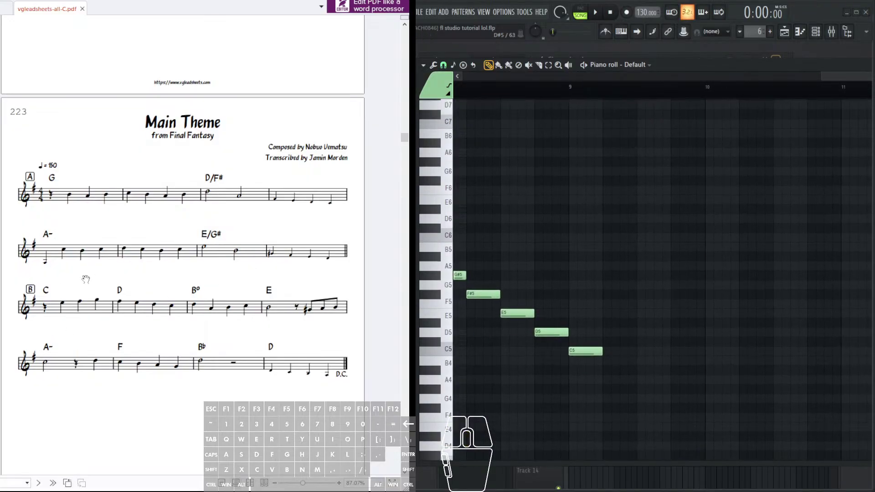
- Read section B of the lead sheet, starting from its C chord bar
{"action": "left_click", "coordinate": [72, 299]}
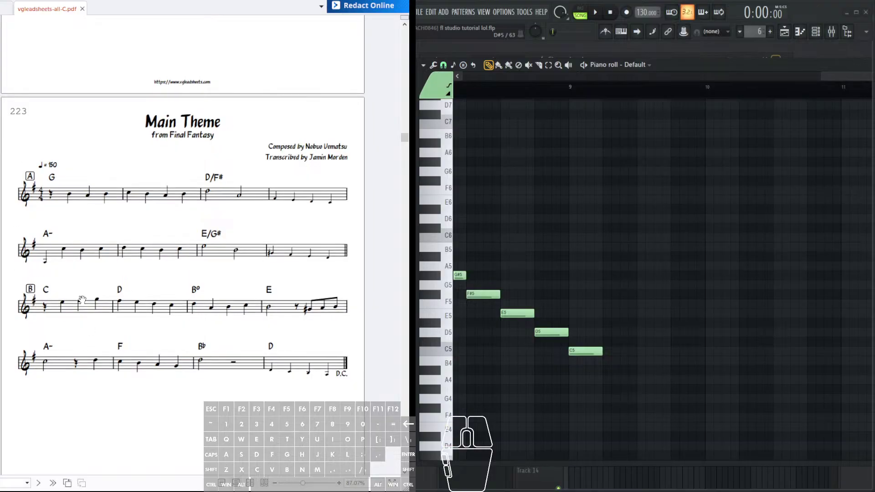
{"action": "scroll", "coordinate": [73, 255], "scroll_direction": "up", "scroll_amount": 2}
{"action": "scroll", "coordinate": [70, 228], "scroll_direction": "up", "scroll_amount": 1}
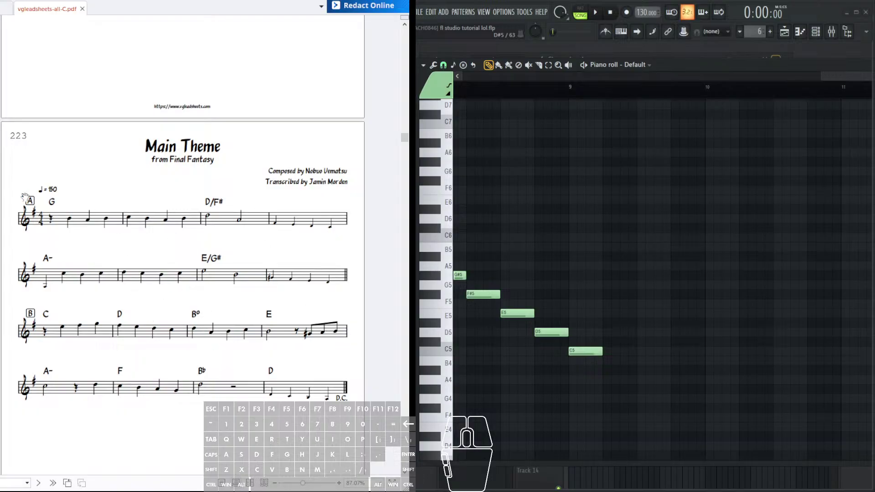
{"action": "scroll", "coordinate": [67, 328], "scroll_direction": "down", "scroll_amount": 1}
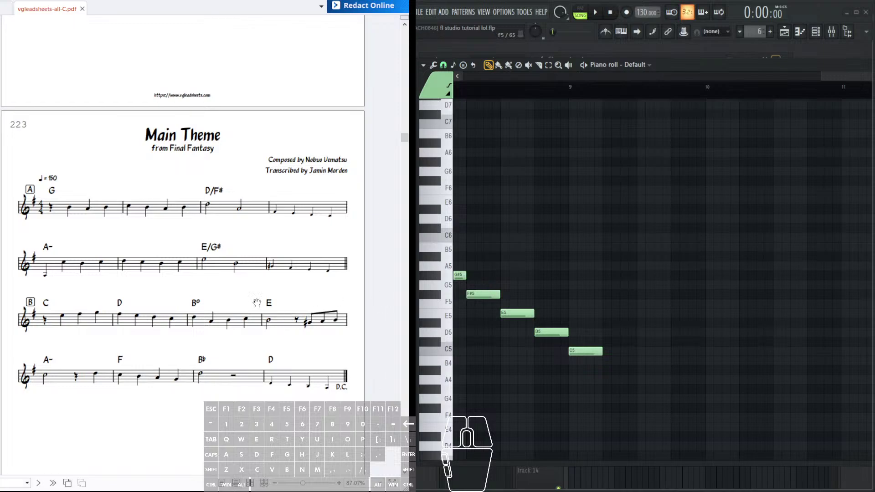
{"action": "scroll", "coordinate": [184, 296], "scroll_direction": "up", "scroll_amount": 16}
{"action": "scroll", "coordinate": [180, 291], "scroll_direction": "down", "scroll_amount": 16}
{"action": "scroll", "coordinate": [179, 282], "scroll_direction": "down", "scroll_amount": 7}
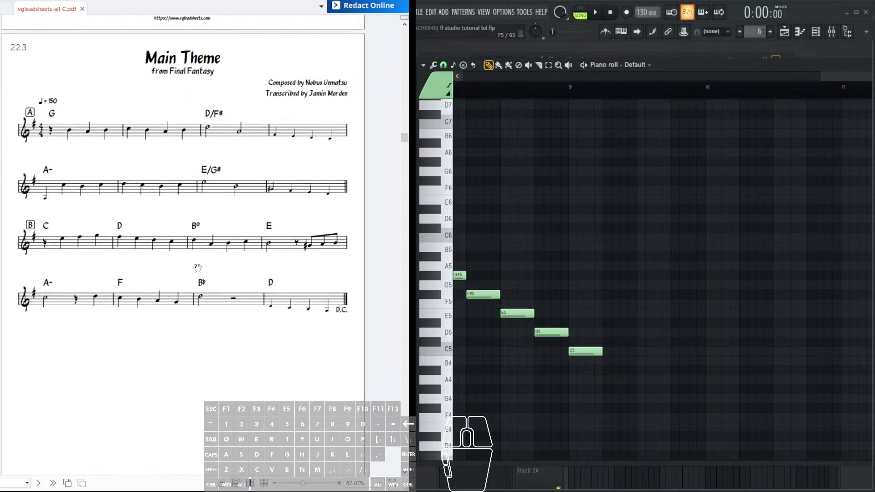
- Enter the rising quarter notes E6, F#6 and G6 on beats 2 to 4 of bar 9
{"action": "left_click_drag", "start_coordinate": [627, 311], "coordinate": [587, 306]}
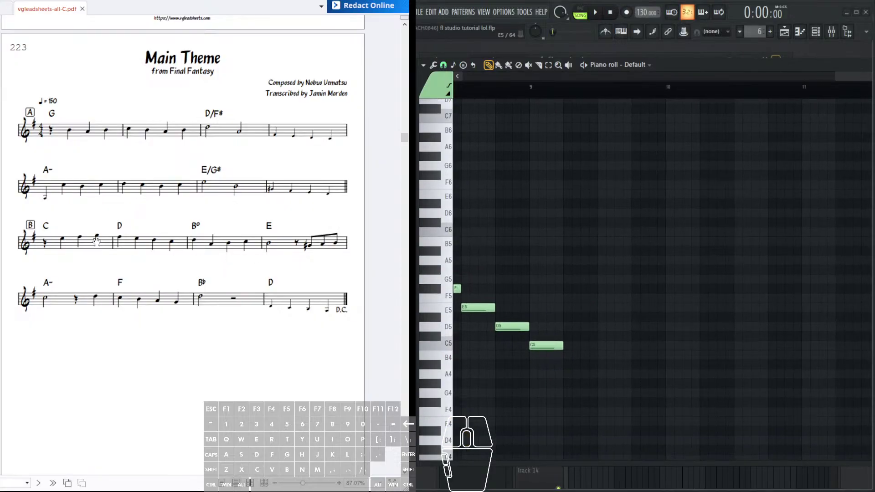
{"action": "scroll", "coordinate": [660, 268], "scroll_direction": "left", "scroll_amount": 1}
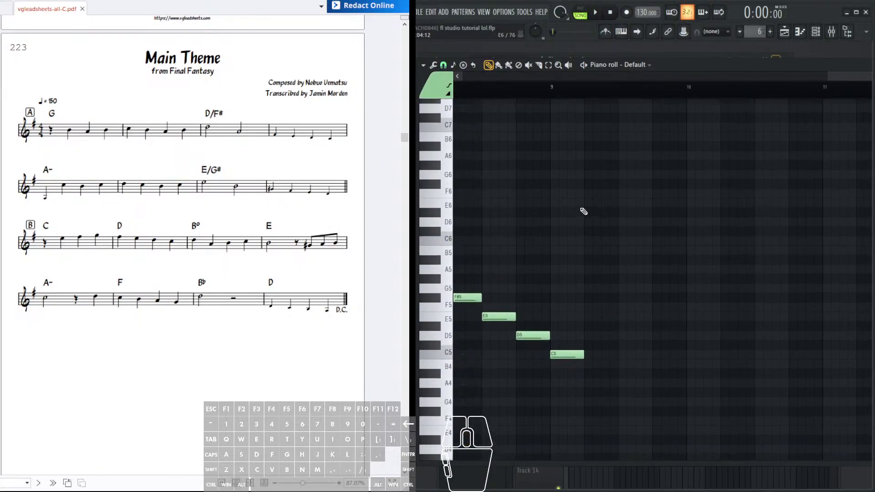
{"action": "left_click", "coordinate": [610, 204]}
{"action": "left_click_drag", "start_coordinate": [627, 209], "coordinate": [510, 265]}
{"action": "left_click", "coordinate": [502, 264]}
{"action": "left_click", "coordinate": [533, 254]}
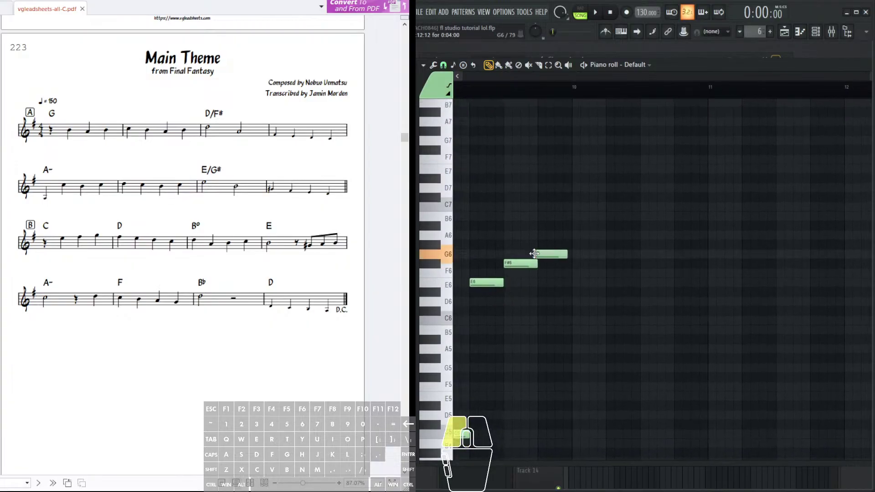
- Enter the bar 10 melody as quarter notes F#6, E6, D6 and C6
{"action": "left_click", "coordinate": [576, 264]}
{"action": "left_click_drag", "start_coordinate": [591, 281], "coordinate": [542, 287]}
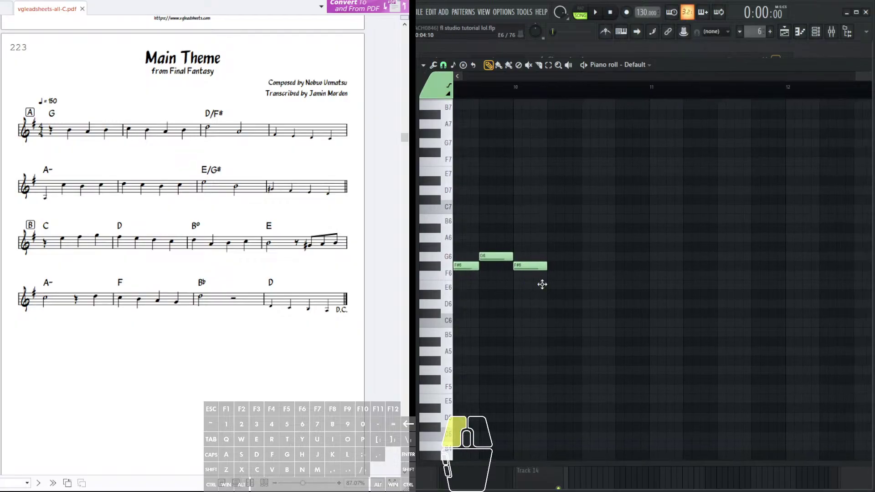
{"action": "left_click", "coordinate": [548, 285]}
{"action": "left_click", "coordinate": [581, 301]}
{"action": "left_click_drag", "start_coordinate": [598, 304], "coordinate": [510, 262]}
{"action": "left_click", "coordinate": [550, 298]}
- Enter the bar 11 melody as quarter notes D6, A5, B5 and C6
{"action": "left_click", "coordinate": [554, 277]}
{"action": "left_click", "coordinate": [541, 306]}
{"action": "left_click", "coordinate": [541, 306]}
{"action": "left_click", "coordinate": [563, 288]}
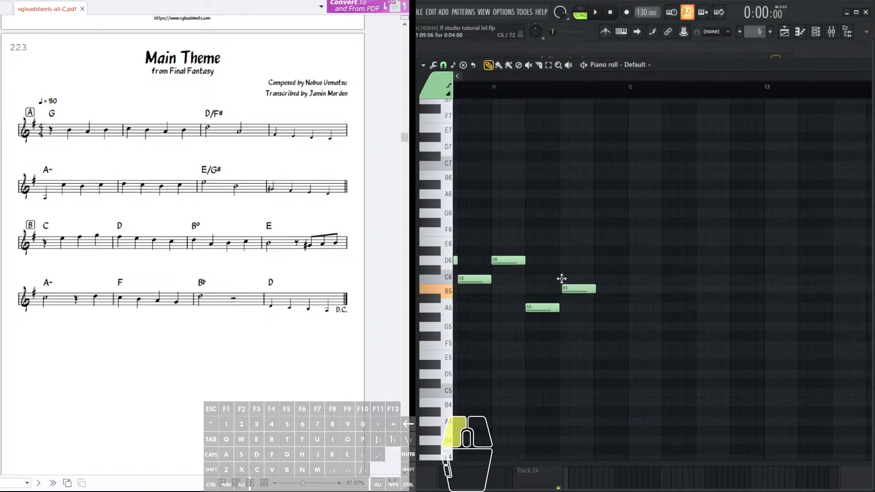
{"action": "left_click", "coordinate": [592, 277]}
- Enter the bar 12 melody as a B5 half note, an eighth rest, and eighth notes G#5, A5 and B5
{"action": "left_click", "coordinate": [633, 288]}
{"action": "left_click_drag", "start_coordinate": [678, 297], "coordinate": [548, 279]}
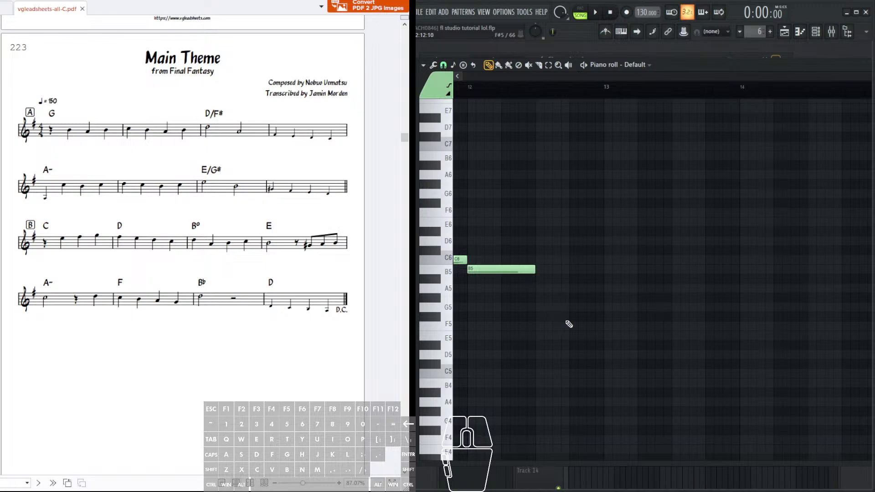
{"action": "left_click", "coordinate": [585, 296]}
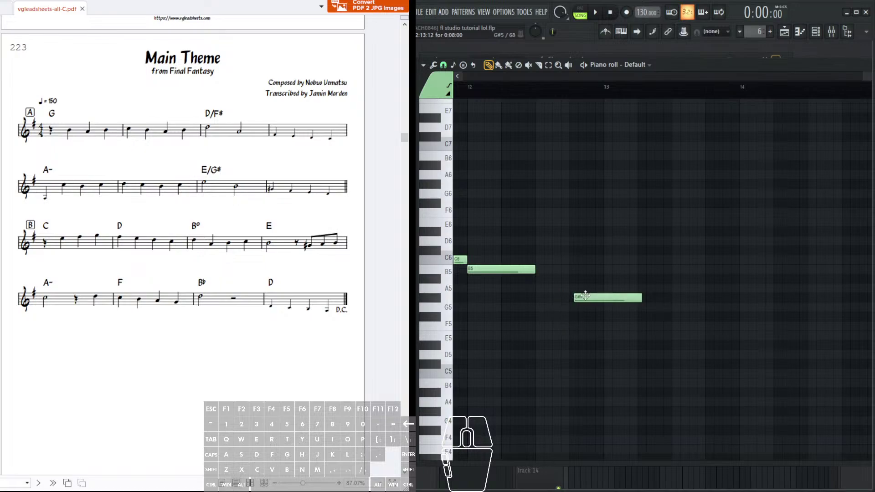
{"action": "left_click_drag", "start_coordinate": [600, 296], "coordinate": [568, 302]}
{"action": "left_click", "coordinate": [571, 289]}
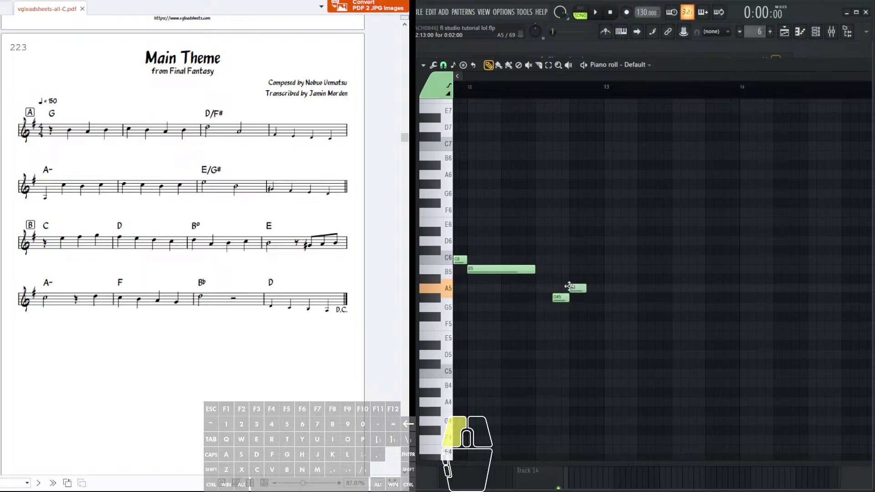
{"action": "left_click_drag", "start_coordinate": [614, 268], "coordinate": [574, 299]}
- Enter the bar 13 melody as a C6 half note, a quarter rest and a D6 quarter note
{"action": "left_click", "coordinate": [565, 272]}
{"action": "left_click", "coordinate": [566, 272]}
{"action": "left_click", "coordinate": [592, 277]}
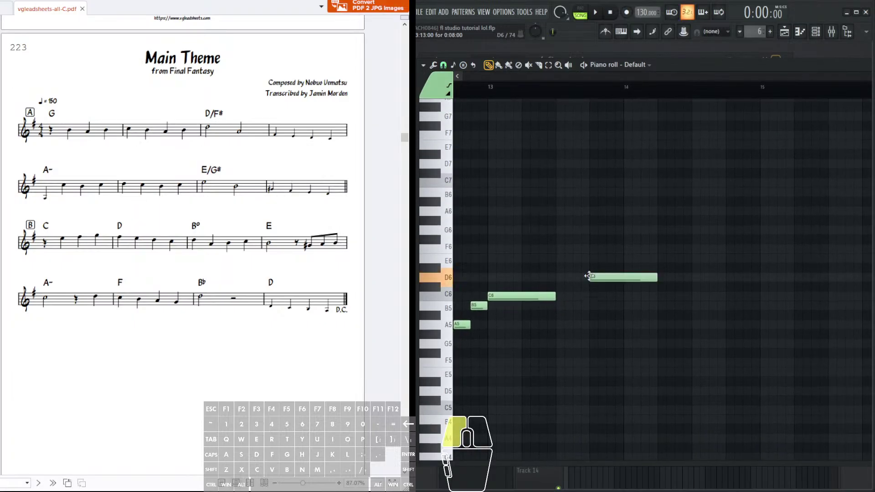
{"action": "left_click_drag", "start_coordinate": [651, 277], "coordinate": [557, 299]}
- Enter the bar 14 melody as quarter notes C6, B5, A5 and G5
{"action": "left_click", "coordinate": [539, 298]}
{"action": "left_click_drag", "start_coordinate": [562, 300], "coordinate": [520, 296]}
{"action": "left_click", "coordinate": [530, 304]}
{"action": "left_click_drag", "start_coordinate": [562, 318], "coordinate": [523, 300]}
{"action": "left_click", "coordinate": [541, 307]}
{"action": "left_click", "coordinate": [544, 314]}
{"action": "left_click_drag", "start_coordinate": [577, 309], "coordinate": [548, 335]}
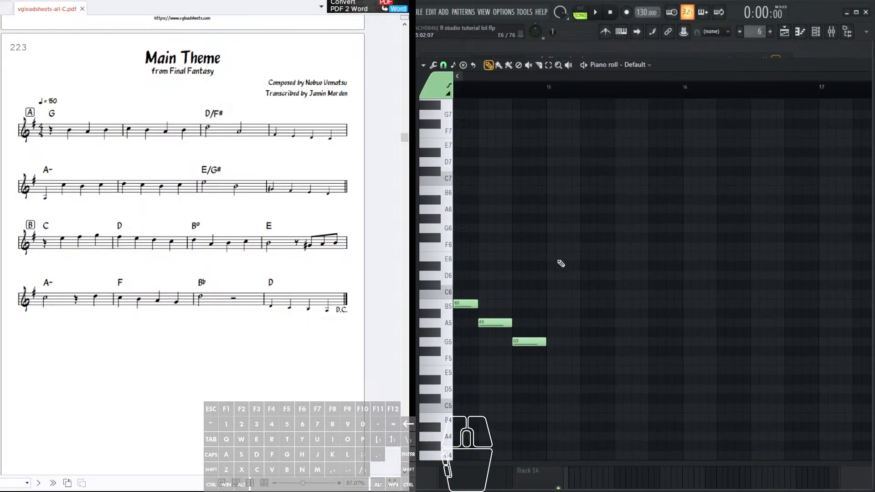
- Enter a D6 half note at the start of bar 15 and leave the rest of the bar empty
{"action": "left_click", "coordinate": [554, 276]}
{"action": "left_click_drag", "start_coordinate": [560, 287], "coordinate": [550, 302]}
{"action": "left_click", "coordinate": [531, 282]}
{"action": "left_click", "coordinate": [538, 281]}
{"action": "mouse_move", "coordinate": [637, 297]}
{"action": "left_mouse_down"}
{"action": "mouse_move", "coordinate": [560, 280]}
{"action": "mouse_move", "coordinate": [635, 320]}
{"action": "mouse_move", "coordinate": [590, 305]}
{"action": "mouse_move", "coordinate": [629, 285]}
{"action": "mouse_move", "coordinate": [549, 232]}
{"action": "left_mouse_up"}
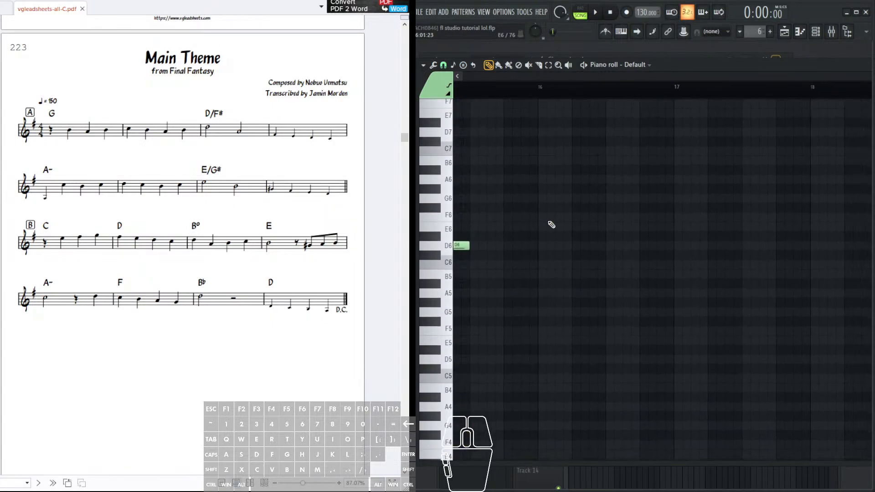
- Reread the closing D chord bar of the lead sheet and check the notes entered around bar 15
{"action": "left_click_drag", "start_coordinate": [509, 290], "coordinate": [517, 276]}
{"action": "left_click", "coordinate": [280, 305]}
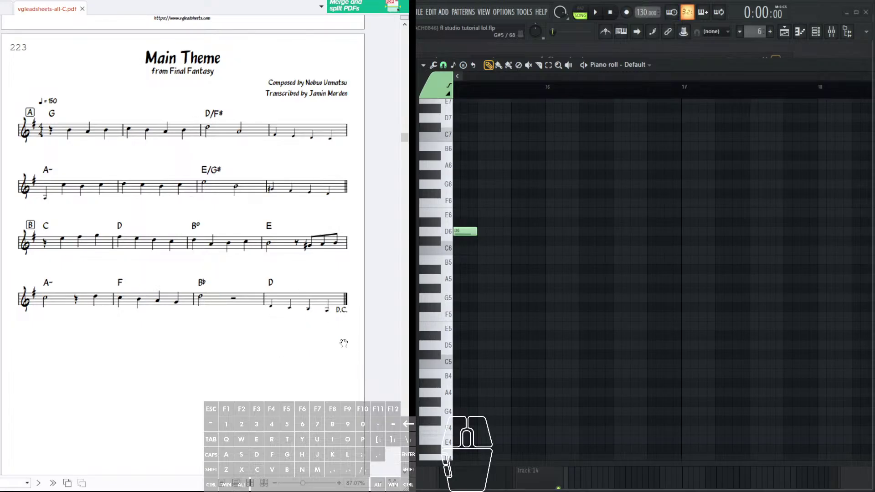
{"action": "left_click", "coordinate": [310, 298]}
{"action": "mouse_move", "coordinate": [287, 292]}
{"action": "left_mouse_down"}
{"action": "mouse_move", "coordinate": [287, 272]}
{"action": "mouse_move", "coordinate": [304, 295]}
{"action": "left_mouse_up"}
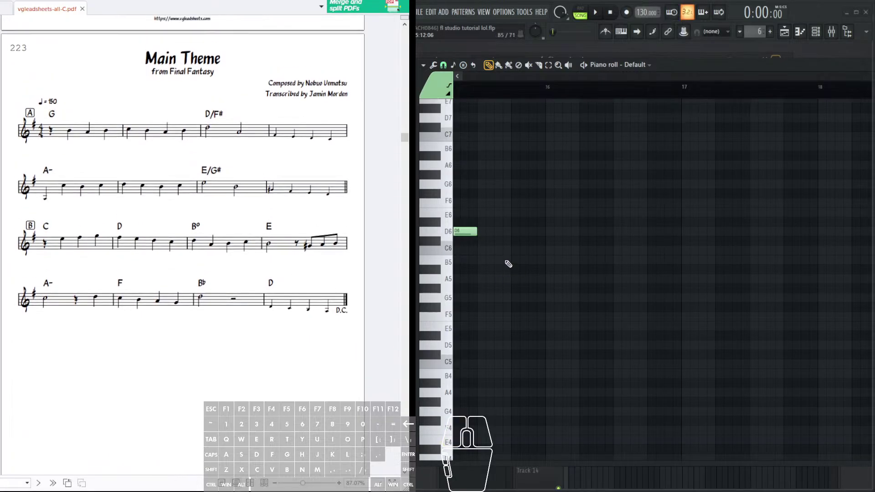
{"action": "left_click_drag", "start_coordinate": [507, 263], "coordinate": [604, 283]}
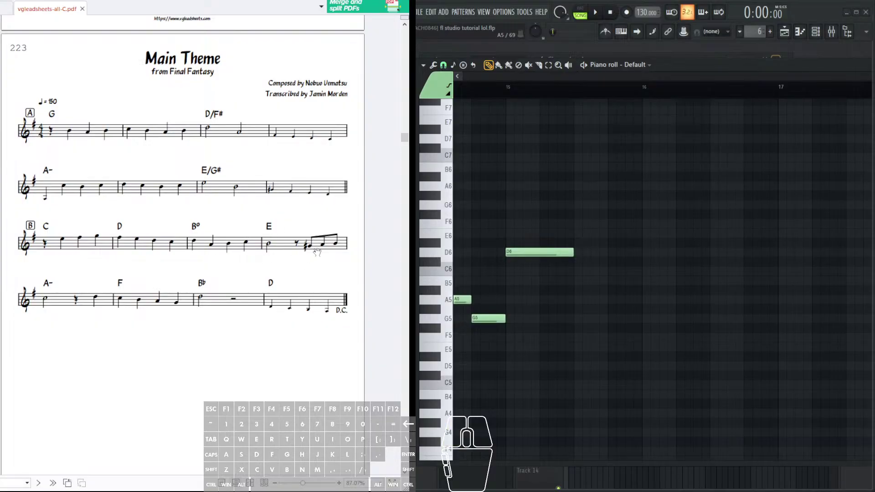
{"action": "left_click_drag", "start_coordinate": [282, 300], "coordinate": [315, 295]}
{"action": "left_click_drag", "start_coordinate": [610, 267], "coordinate": [551, 262]}
- Enter the bar 16 melody as quarter notes D5, C5, B4 and A4
{"action": "left_click", "coordinate": [574, 326]}
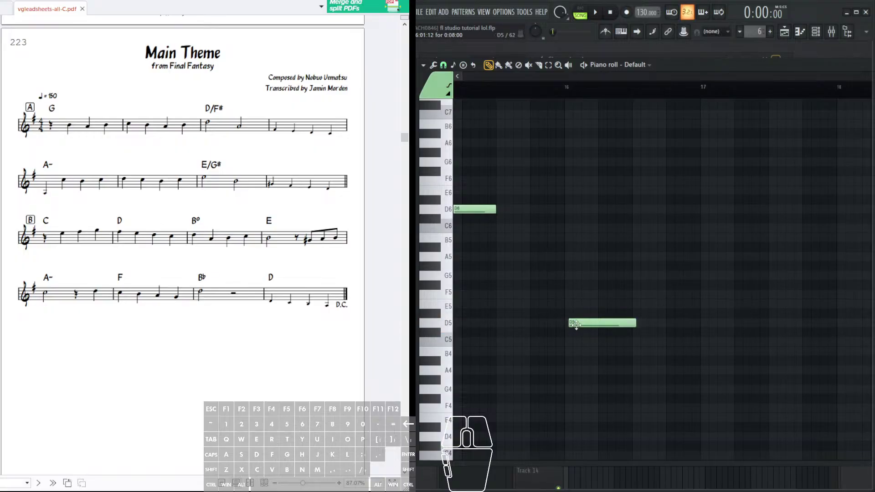
{"action": "left_click_drag", "start_coordinate": [627, 325], "coordinate": [594, 324]}
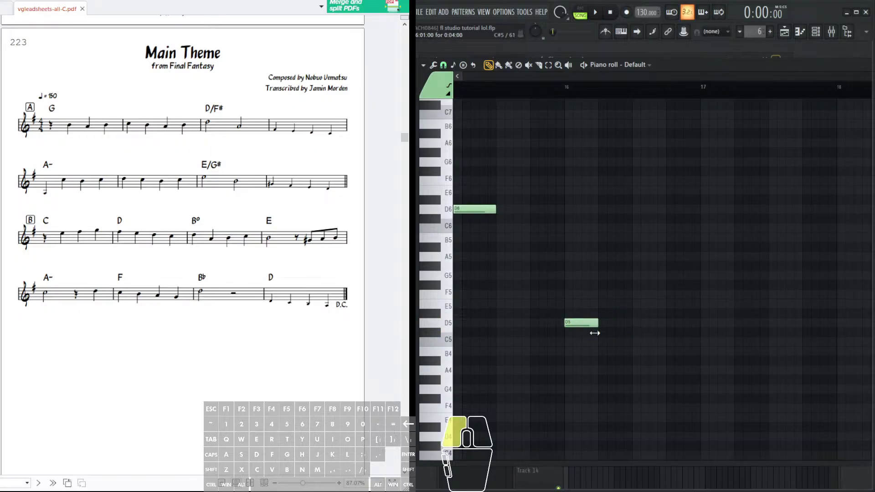
{"action": "left_click", "coordinate": [610, 342]}
{"action": "double_click", "coordinate": [617, 343]}
{"action": "left_click", "coordinate": [474, 305]}
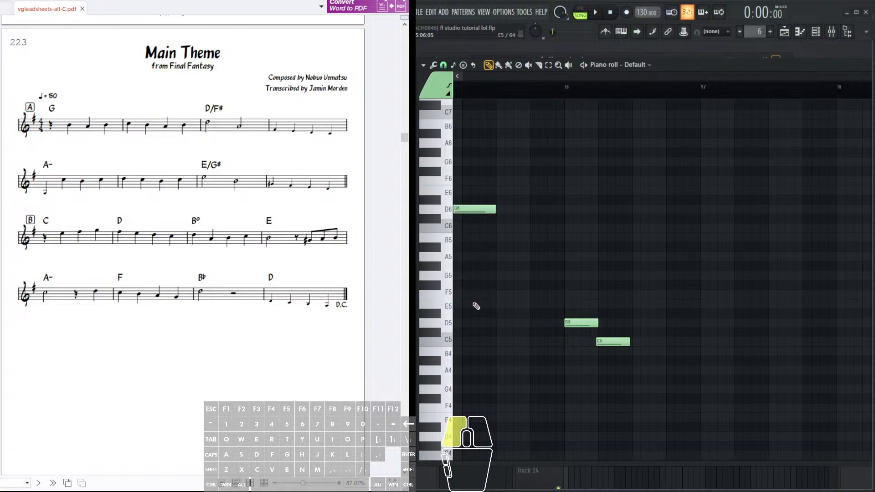
{"action": "left_click_drag", "start_coordinate": [624, 340], "coordinate": [626, 340]}
{"action": "left_click", "coordinate": [635, 351]}
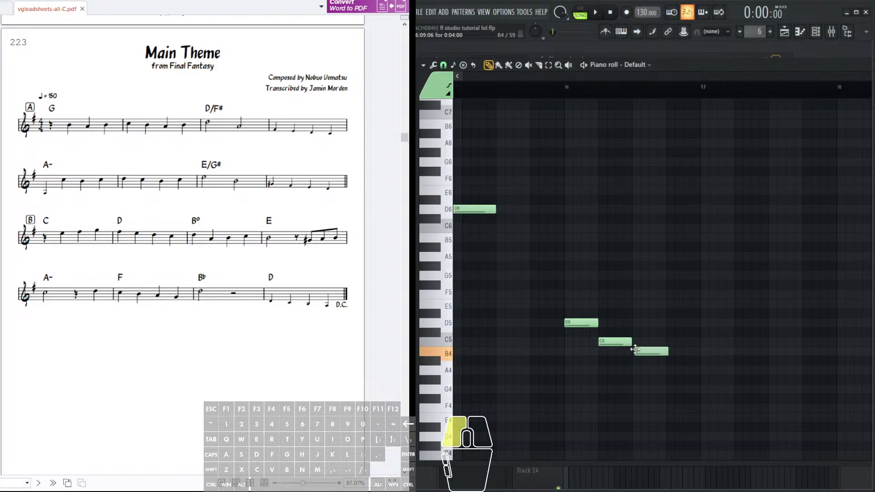
{"action": "left_click", "coordinate": [668, 370]}
- Review the whole 16-bar melody in the piano roll against the lead sheet
{"action": "left_click_drag", "start_coordinate": [638, 342], "coordinate": [711, 319]}
{"action": "left_click_drag", "start_coordinate": [674, 87], "coordinate": [716, 87]}
{"action": "scroll", "coordinate": [659, 215], "scroll_direction": "down", "scroll_amount": 1}
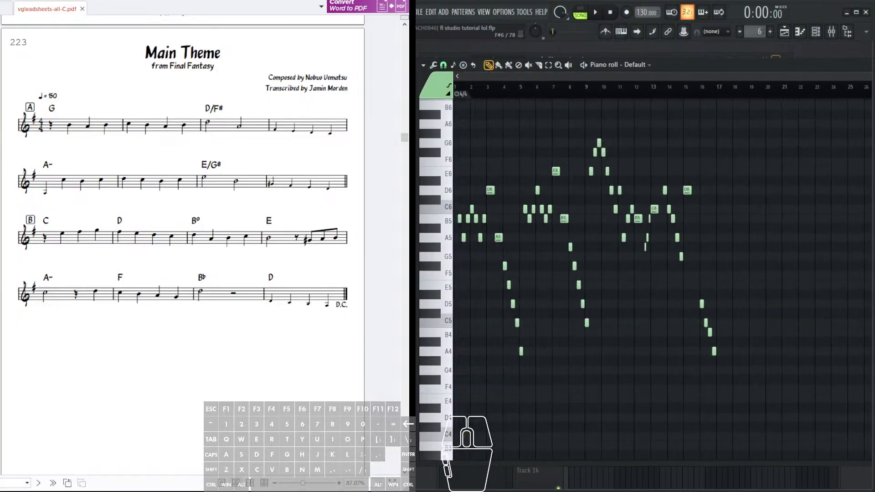
{"action": "scroll", "coordinate": [182, 169], "scroll_direction": "down", "scroll_amount": 1}
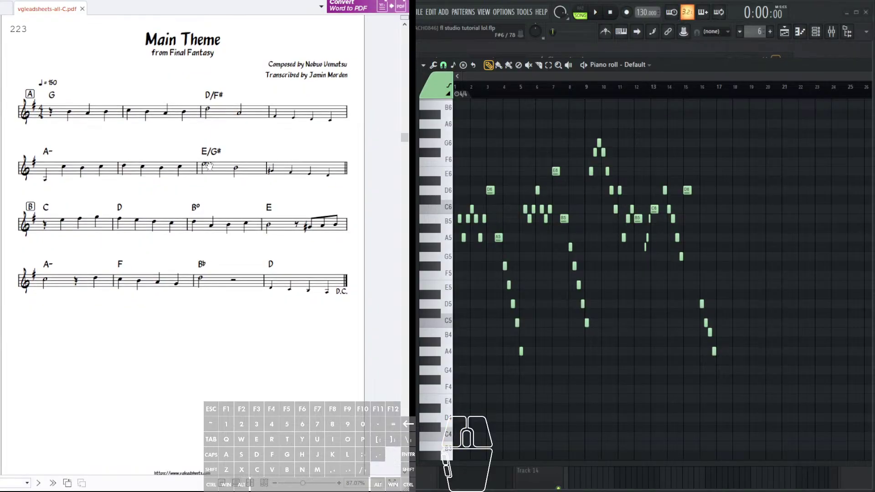
{"action": "scroll", "coordinate": [638, 273], "scroll_direction": "down", "scroll_amount": 1}
{"action": "scroll", "coordinate": [665, 63], "scroll_direction": "up", "scroll_amount": 2}
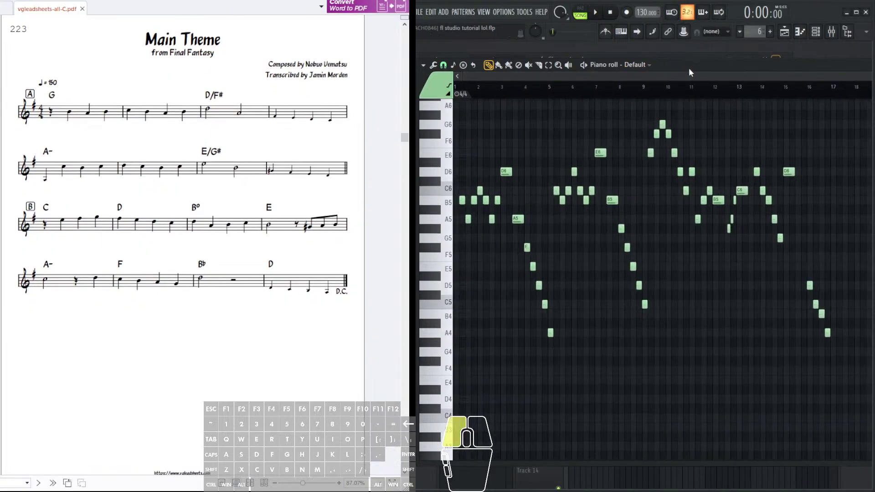
- Clone the Default Sytrus channel in the channel rack
{"action": "left_click_drag", "start_coordinate": [687, 68], "coordinate": [700, 83]}
{"action": "left_click", "coordinate": [654, 61]}
{"action": "left_click", "coordinate": [509, 155]}
{"action": "left_click_drag", "start_coordinate": [651, 121], "coordinate": [620, 192]}
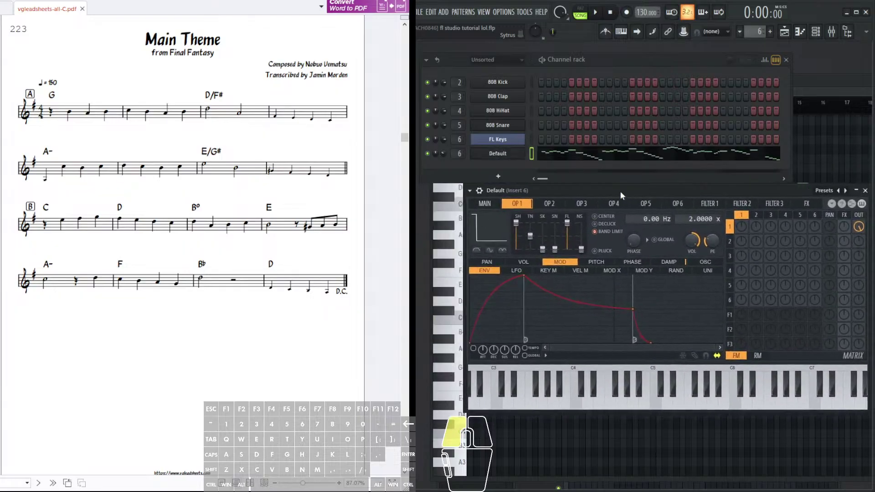
{"action": "right_click", "coordinate": [509, 155]}
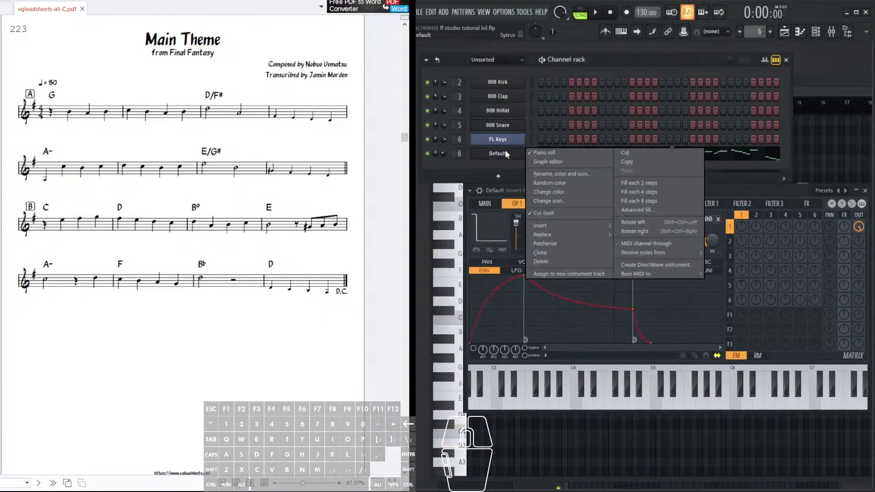
{"action": "left_click", "coordinate": [553, 253]}
{"action": "left_click_drag", "start_coordinate": [534, 203], "coordinate": [543, 218]}
{"action": "left_click", "coordinate": [526, 218]}
- Show the instrument windows of the Default and Default #2 channels in turn to compare them
{"action": "left_click", "coordinate": [512, 170]}
{"action": "left_click", "coordinate": [513, 170]}
{"action": "left_click", "coordinate": [512, 170]}
{"action": "left_click", "coordinate": [512, 170]}
{"action": "left_click", "coordinate": [511, 170]}
{"action": "left_click", "coordinate": [510, 171]}
{"action": "left_click", "coordinate": [511, 155]}
{"action": "left_click", "coordinate": [514, 168]}
{"action": "left_click", "coordinate": [514, 156]}
{"action": "left_click", "coordinate": [515, 169]}
{"action": "left_click", "coordinate": [514, 156]}
{"action": "left_click", "coordinate": [513, 170]}
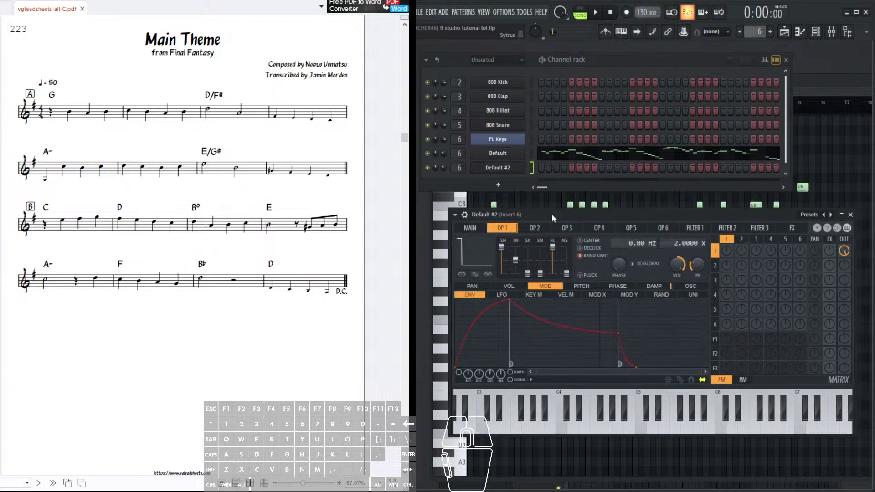
- Set the operator 1 waveform of Default #2 to Triangle and audition it on the instrument's keyboard
{"action": "left_click_drag", "start_coordinate": [551, 214], "coordinate": [566, 197]}
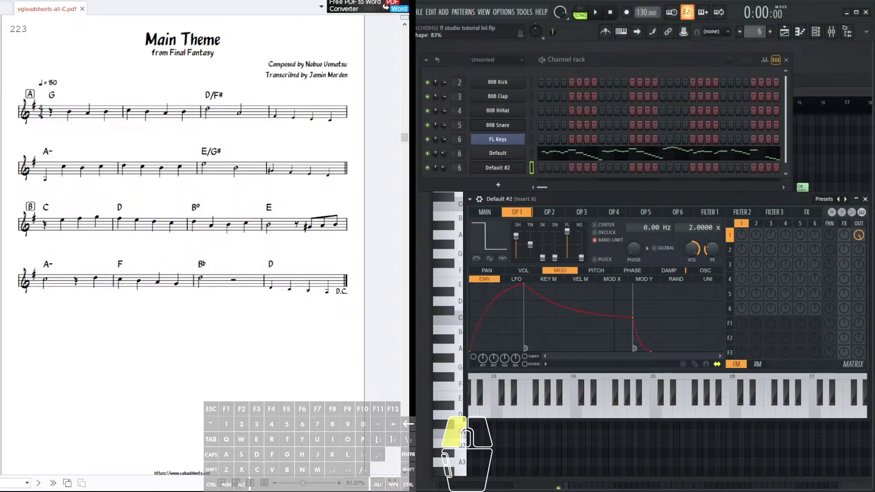
{"action": "left_click_drag", "start_coordinate": [492, 234], "coordinate": [491, 235]}
{"action": "left_click_drag", "start_coordinate": [634, 397], "coordinate": [576, 403]}
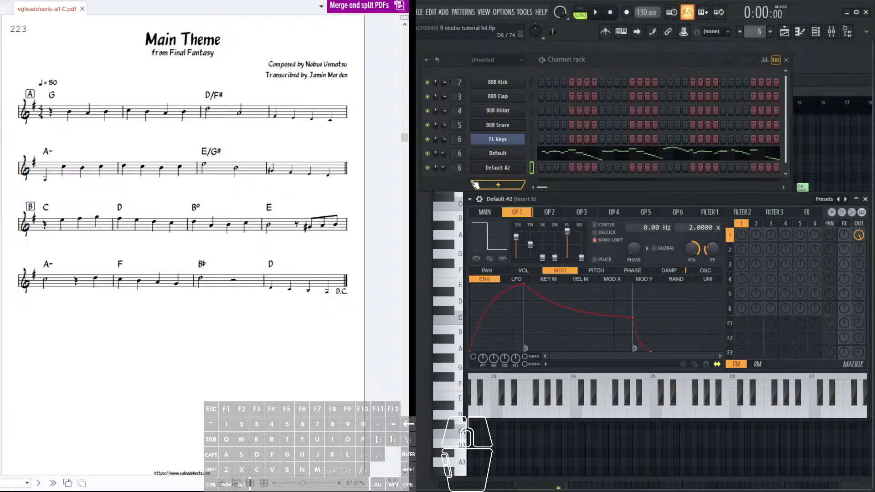
{"action": "right_click", "coordinate": [488, 237]}
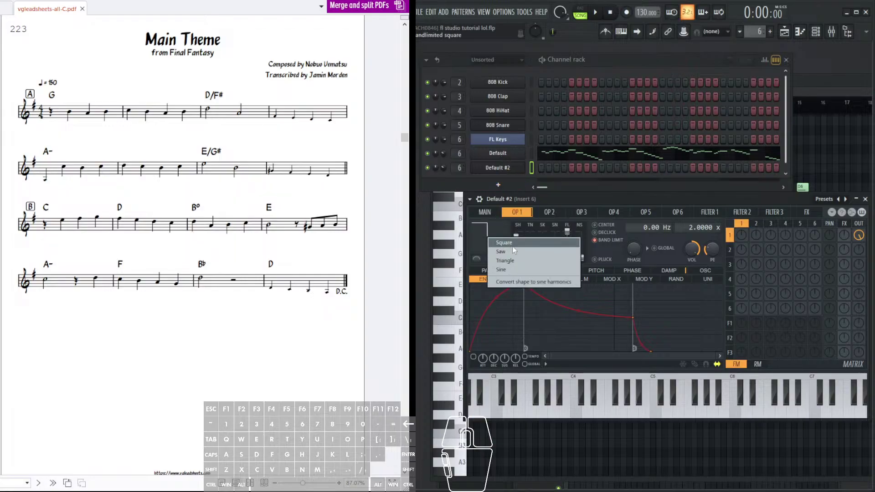
{"action": "left_click", "coordinate": [523, 260]}
{"action": "left_click", "coordinate": [580, 404]}
{"action": "left_click", "coordinate": [622, 403]}
{"action": "left_click", "coordinate": [680, 405]}
{"action": "mouse_move", "coordinate": [663, 412]}
{"action": "left_mouse_down"}
{"action": "mouse_move", "coordinate": [497, 410]}
{"action": "mouse_move", "coordinate": [447, 400]}
{"action": "left_mouse_up"}
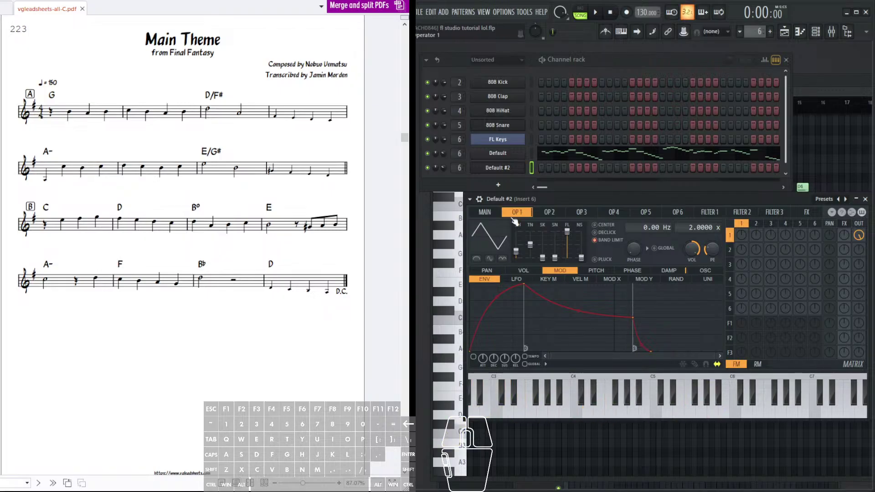
- Open the piano roll of the Default #2 channel and arrange it beside the lead sheet
{"action": "left_click", "coordinate": [469, 200]}
{"action": "left_click", "coordinate": [479, 211]}
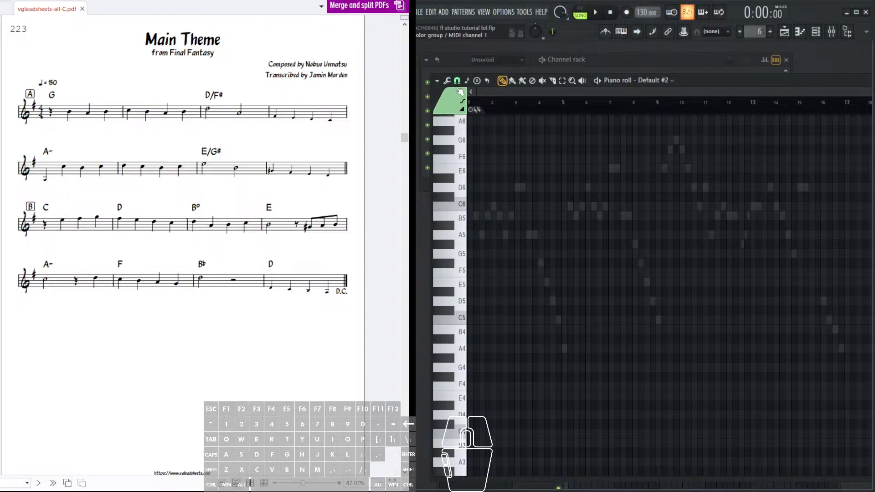
{"action": "scroll", "coordinate": [584, 182], "scroll_direction": "up", "scroll_amount": 3}
{"action": "scroll", "coordinate": [620, 108], "scroll_direction": "up", "scroll_amount": 5}
{"action": "scroll", "coordinate": [600, 224], "scroll_direction": "down", "scroll_amount": 1}
{"action": "scroll", "coordinate": [599, 219], "scroll_direction": "down", "scroll_amount": 2}
{"action": "left_click_drag", "start_coordinate": [747, 80], "coordinate": [724, 71]}
{"action": "scroll", "coordinate": [690, 97], "scroll_direction": "down", "scroll_amount": 3}
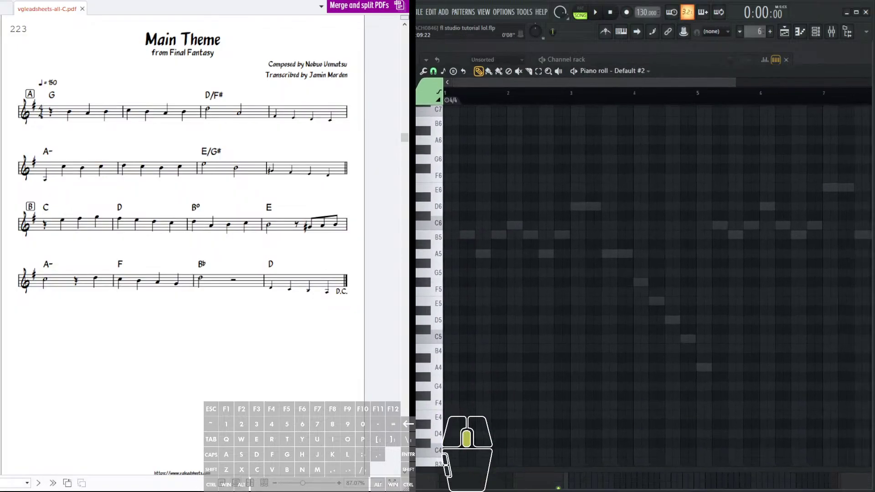
- Examine the ghosted melody and the lead sheet's chord symbols to find the register for the bass line
{"action": "scroll", "coordinate": [622, 136], "scroll_direction": "down", "scroll_amount": 3}
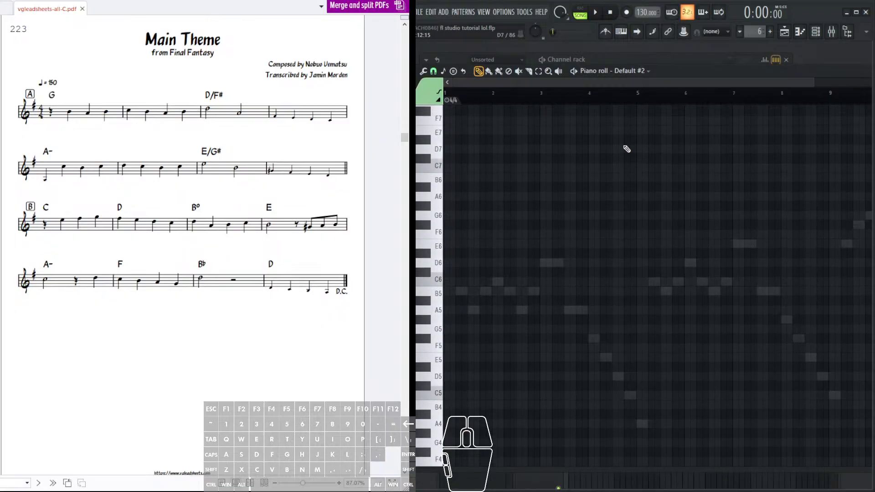
{"action": "scroll", "coordinate": [602, 169], "scroll_direction": "up", "scroll_amount": 2}
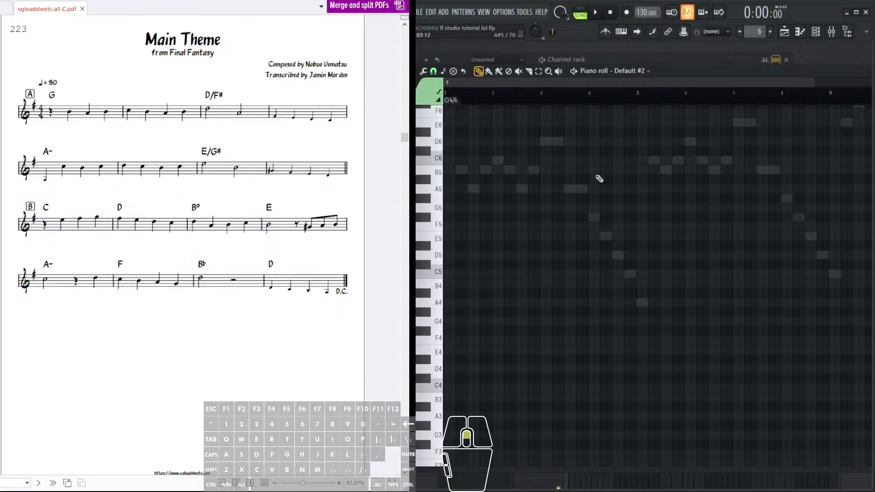
{"action": "scroll", "coordinate": [591, 191], "scroll_direction": "up", "scroll_amount": 2}
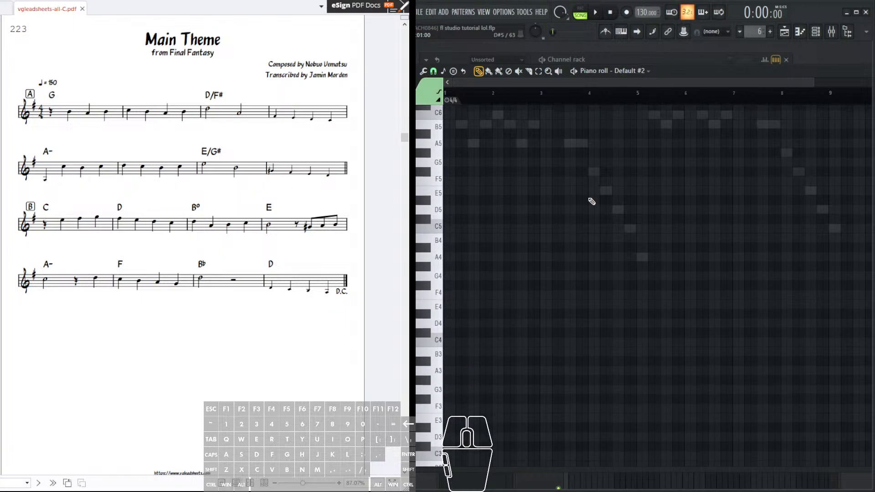
{"action": "scroll", "coordinate": [591, 203], "scroll_direction": "down", "scroll_amount": 3}
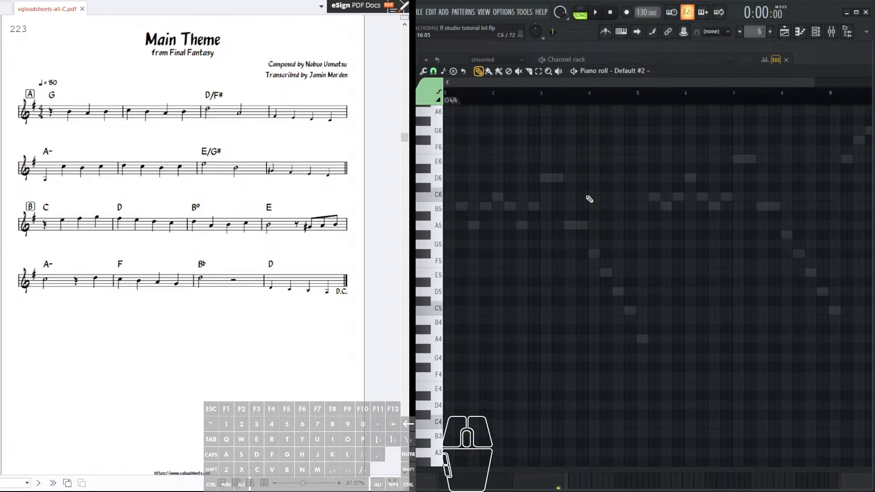
{"action": "scroll", "coordinate": [587, 200], "scroll_direction": "up", "scroll_amount": 6}
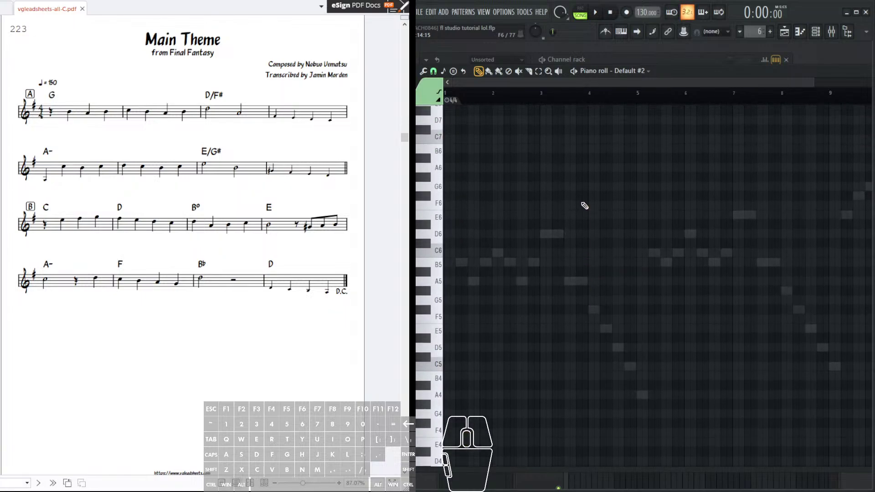
{"action": "scroll", "coordinate": [558, 200], "scroll_direction": "down", "scroll_amount": 1}
{"action": "scroll", "coordinate": [560, 186], "scroll_direction": "up", "scroll_amount": 1}
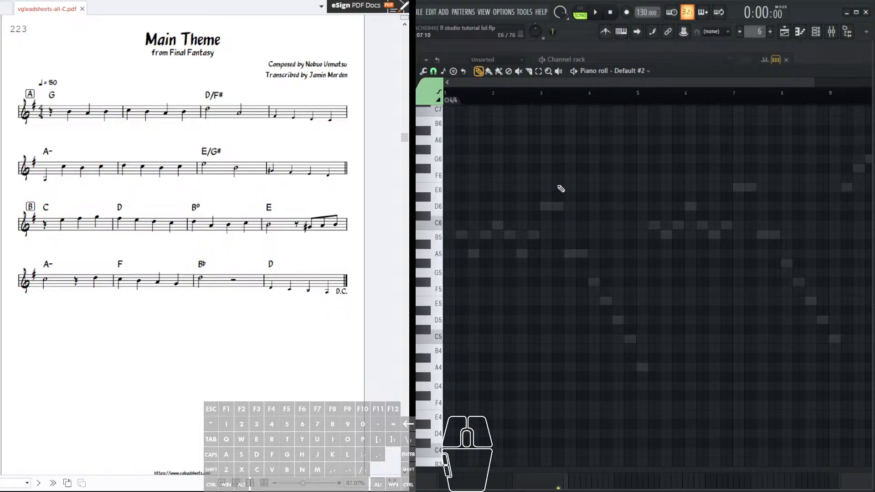
{"action": "scroll", "coordinate": [524, 186], "scroll_direction": "up", "scroll_amount": 1}
{"action": "scroll", "coordinate": [572, 133], "scroll_direction": "up", "scroll_amount": 2, "text": "ctrl"}
{"action": "scroll", "coordinate": [592, 142], "scroll_direction": "up", "scroll_amount": 2, "text": "ctrl"}
{"action": "scroll", "coordinate": [602, 173], "scroll_direction": "down", "scroll_amount": 3}
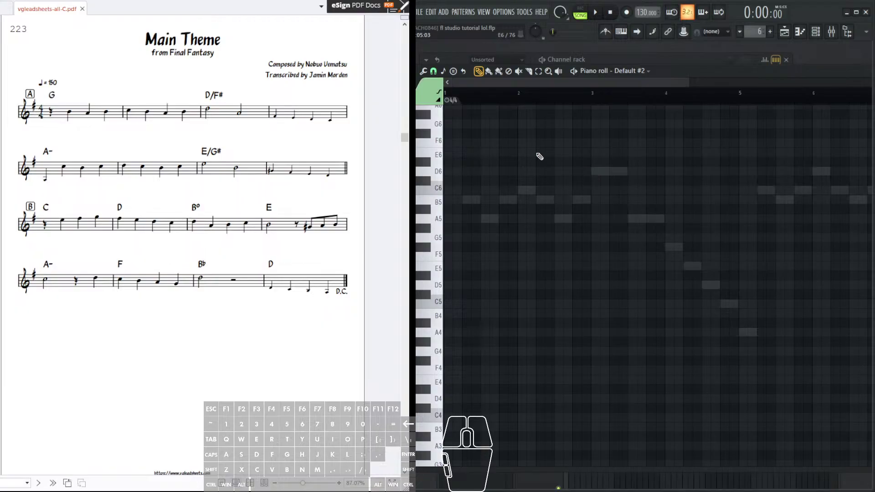
{"action": "scroll", "coordinate": [519, 137], "scroll_direction": "up", "scroll_amount": 1}
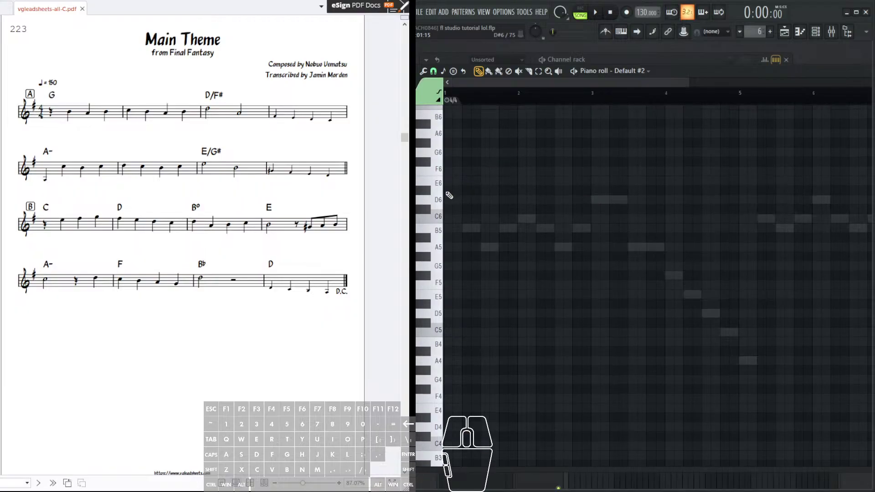
{"action": "scroll", "coordinate": [470, 216], "scroll_direction": "down", "scroll_amount": 1}
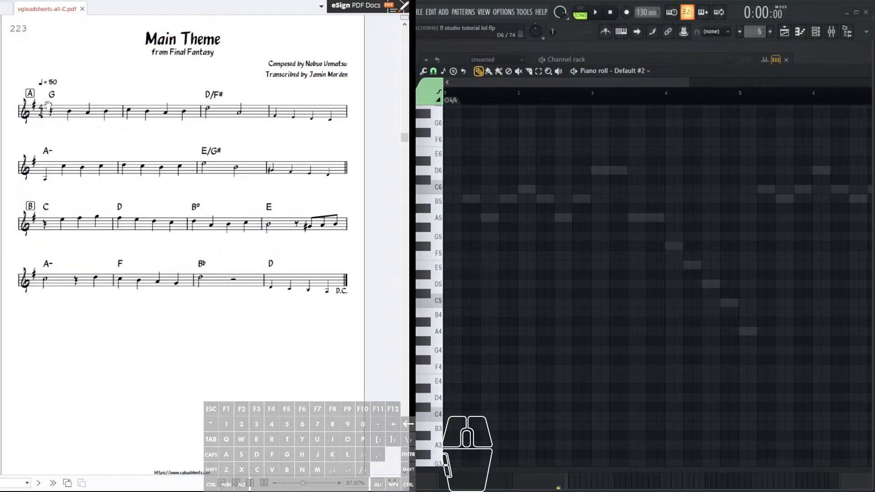
{"action": "scroll", "coordinate": [264, 116], "scroll_direction": "down", "scroll_amount": 1}
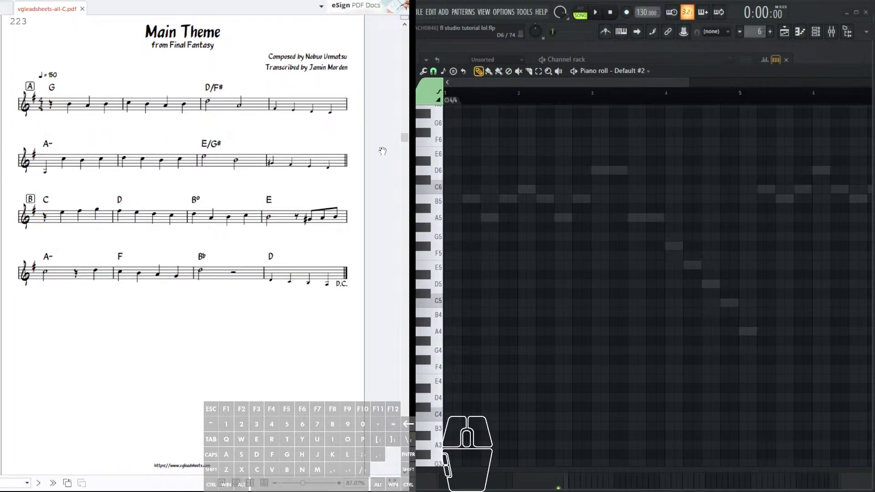
{"action": "scroll", "coordinate": [566, 184], "scroll_direction": "down", "scroll_amount": 3}
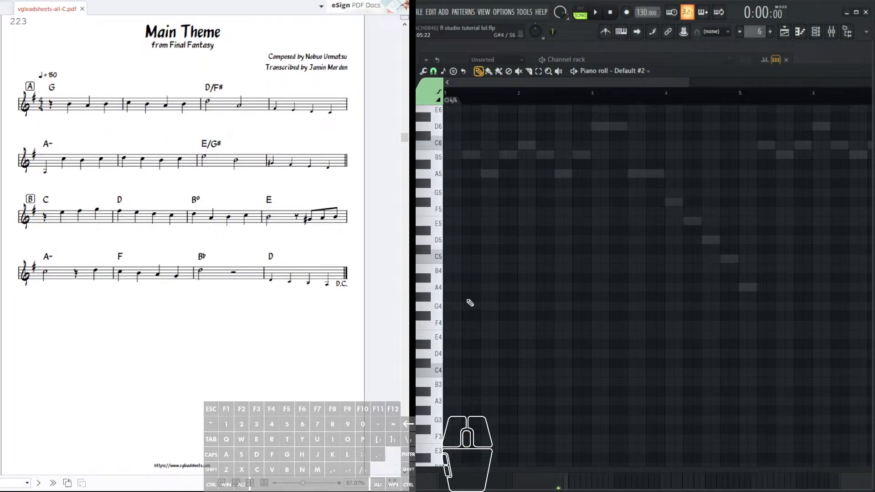
- Enter bar-long G3 bass notes in bars 1 and 2 for the G chord
{"action": "left_click_drag", "start_coordinate": [468, 309], "coordinate": [461, 308]}
{"action": "scroll", "coordinate": [538, 82], "scroll_direction": "up", "scroll_amount": 3}
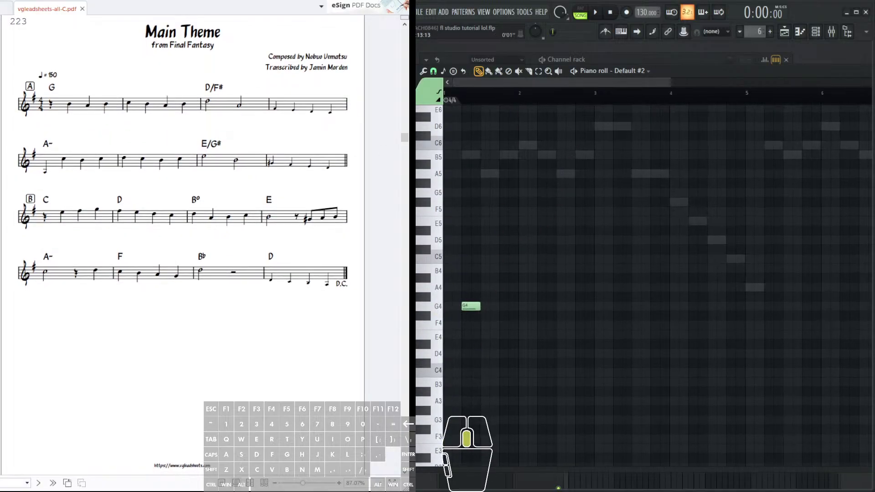
{"action": "middle_click", "coordinate": [535, 228]}
{"action": "right_click", "coordinate": [496, 271]}
{"action": "left_click_drag", "start_coordinate": [455, 271], "coordinate": [509, 388]}
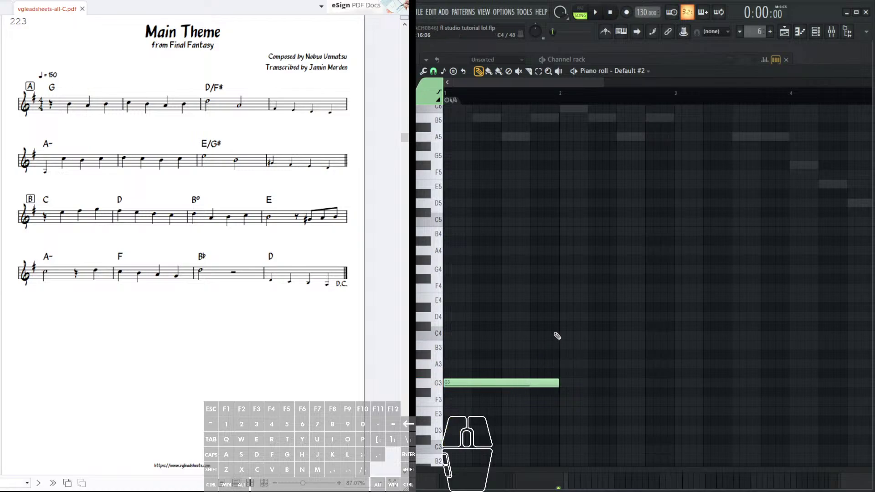
{"action": "scroll", "coordinate": [583, 292], "scroll_direction": "down", "scroll_amount": 2}
{"action": "left_click_drag", "start_coordinate": [570, 331], "coordinate": [561, 343]}
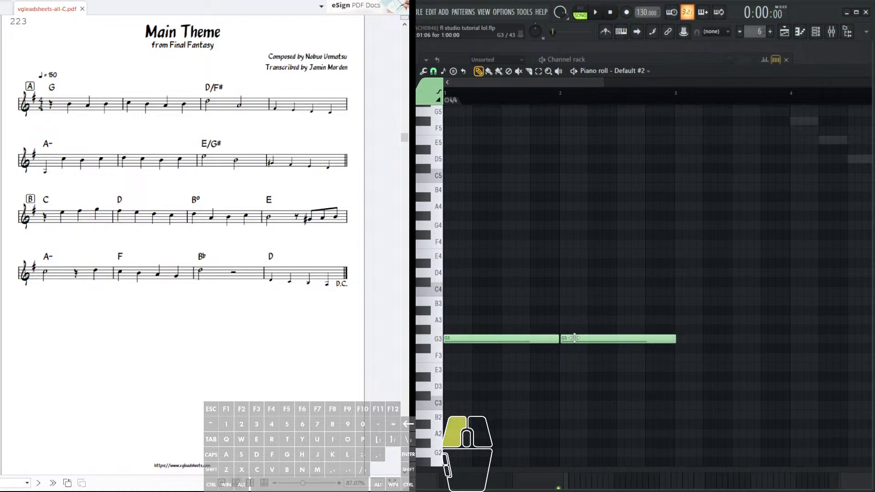
- Enter bar-long F#3 bass notes in bars 3 and 4 for the D/F# chord
{"action": "scroll", "coordinate": [578, 309], "scroll_direction": "right", "scroll_amount": 3}
{"action": "scroll", "coordinate": [611, 96], "scroll_direction": "down", "scroll_amount": 3}
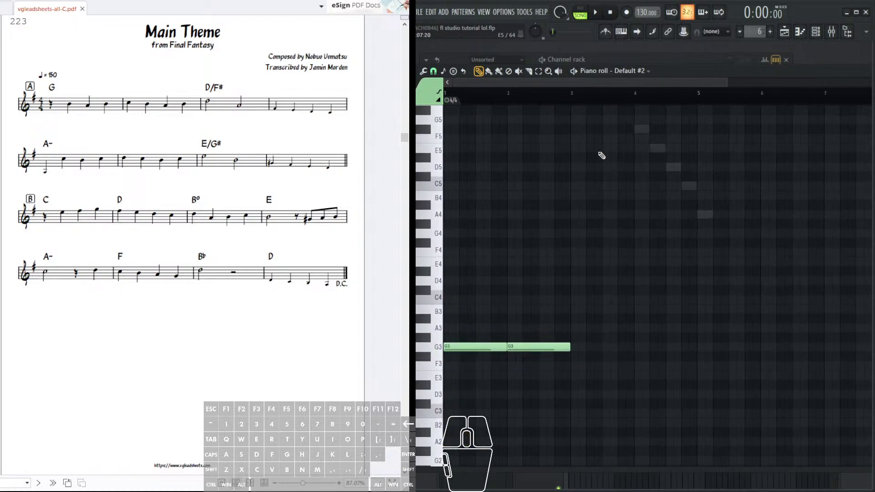
{"action": "scroll", "coordinate": [586, 278], "scroll_direction": "up", "scroll_amount": 2}
{"action": "scroll", "coordinate": [598, 258], "scroll_direction": "down", "scroll_amount": 3}
{"action": "left_click", "coordinate": [572, 329]}
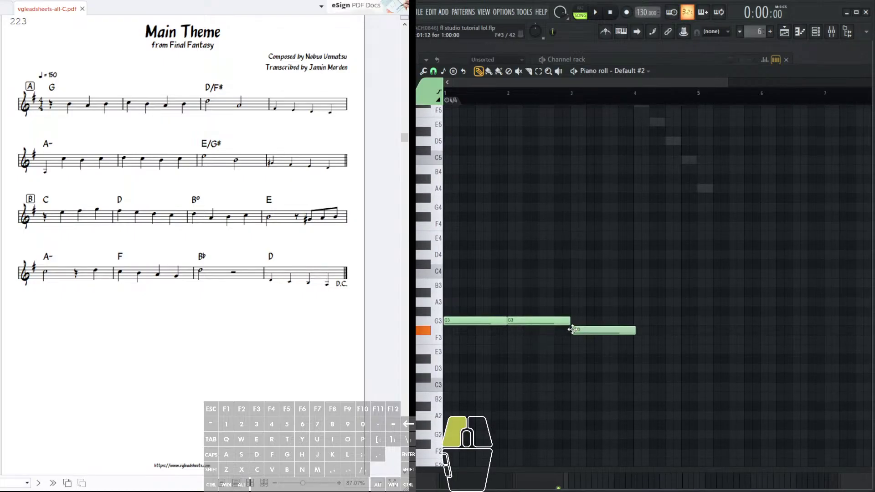
{"action": "scroll", "coordinate": [683, 95], "scroll_direction": "up", "scroll_amount": 3}
{"action": "scroll", "coordinate": [656, 255], "scroll_direction": "right", "scroll_amount": 1}
{"action": "left_click", "coordinate": [563, 319]}
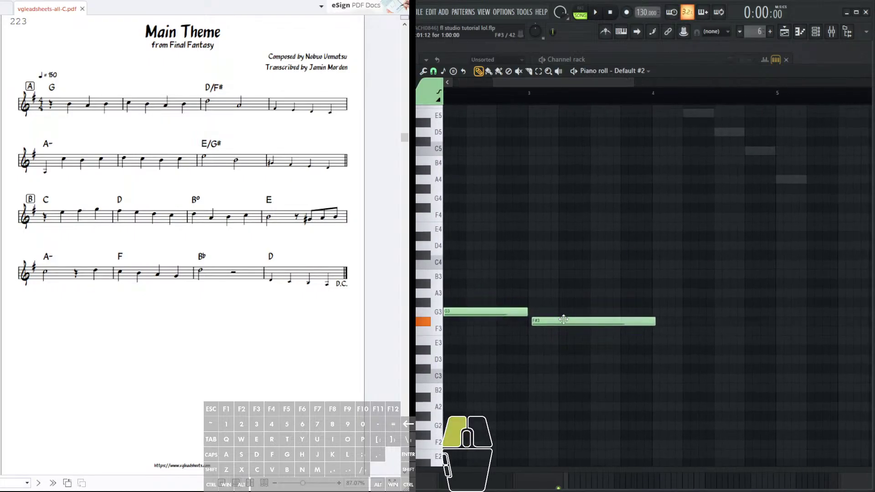
{"action": "left_click_drag", "start_coordinate": [562, 320], "coordinate": [559, 320]}
{"action": "left_click_drag", "start_coordinate": [561, 293], "coordinate": [550, 306]}
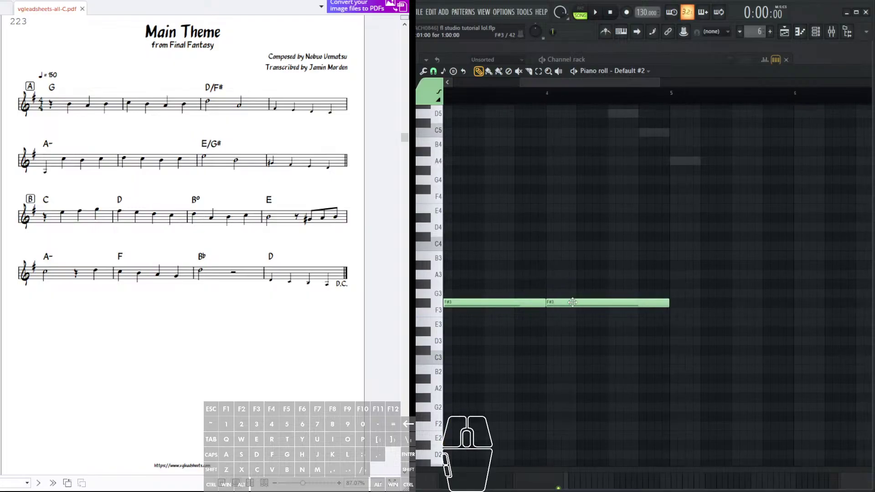
- Enter bar-long A3 bass notes in bars 5 and 6 for the A minor chord
{"action": "left_click_drag", "start_coordinate": [618, 297], "coordinate": [530, 279]}
{"action": "left_click_drag", "start_coordinate": [578, 300], "coordinate": [520, 295]}
{"action": "left_click", "coordinate": [527, 253]}
{"action": "left_click_drag", "start_coordinate": [555, 254], "coordinate": [552, 253]}
{"action": "left_click_drag", "start_coordinate": [639, 244], "coordinate": [577, 285]}
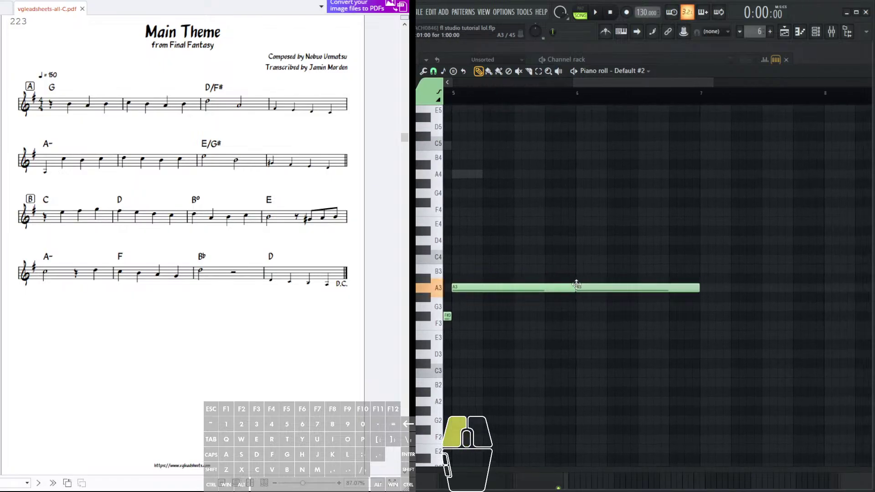
- Enter bar-long G#3 bass notes in bars 7 and 8 for the E/G# chord
{"action": "scroll", "coordinate": [674, 283], "scroll_direction": "right", "scroll_amount": 3}
{"action": "left_click", "coordinate": [605, 293]}
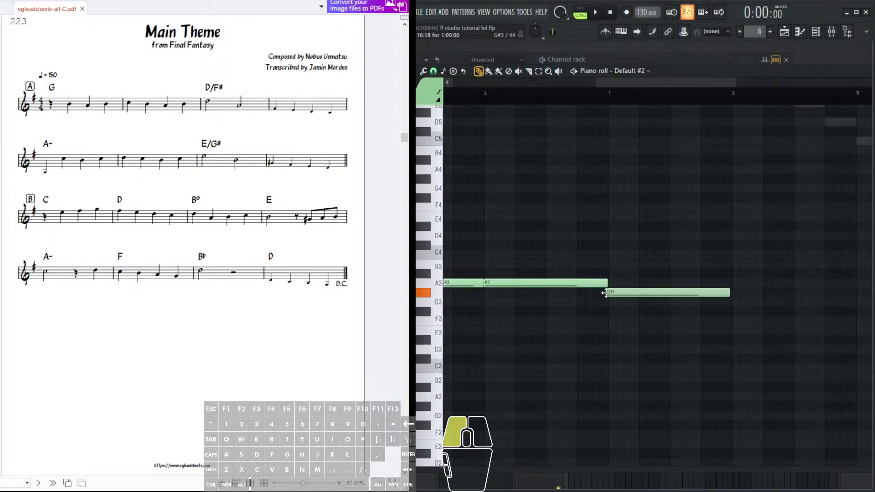
{"action": "scroll", "coordinate": [630, 290], "scroll_direction": "right", "scroll_amount": 3}
{"action": "left_click", "coordinate": [621, 292]}
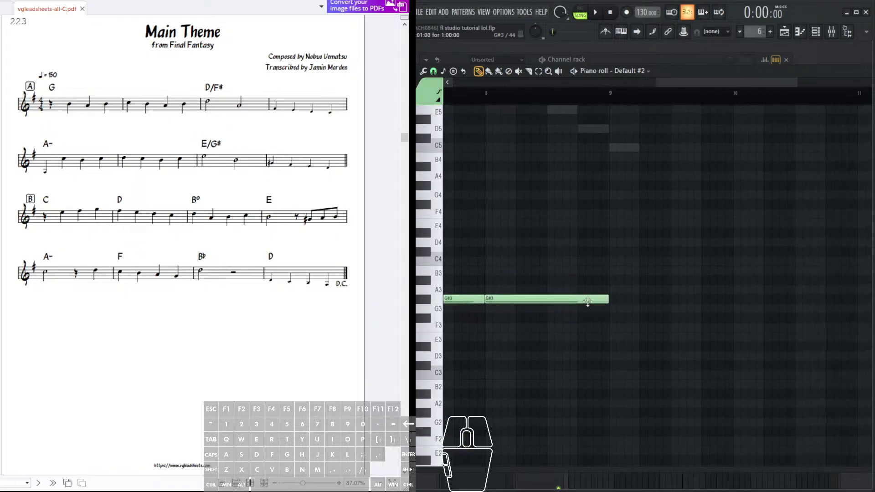
- Enter a bar-long C4 bass note in bar 9 and the D chord's root in bar 10
{"action": "scroll", "coordinate": [559, 320], "scroll_direction": "right", "scroll_amount": 4}
{"action": "left_click", "coordinate": [564, 258]}
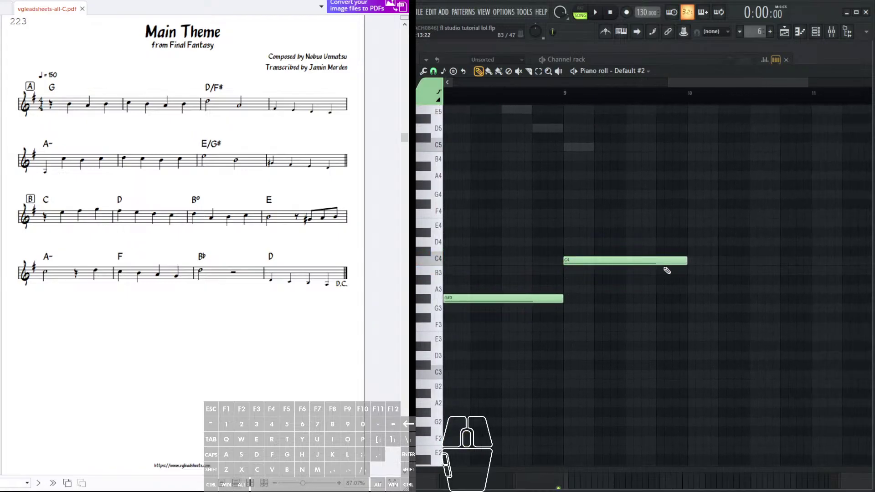
{"action": "scroll", "coordinate": [562, 293], "scroll_direction": "right", "scroll_amount": 3}
{"action": "left_click", "coordinate": [556, 253]}
{"action": "left_click_drag", "start_coordinate": [662, 267], "coordinate": [602, 277]}
- Enter bar-long bass notes B3 in bar 11 and E4 in bar 12
{"action": "scroll", "coordinate": [602, 277], "scroll_direction": "down", "scroll_amount": 2}
{"action": "scroll", "coordinate": [576, 302], "scroll_direction": "right", "scroll_amount": 2}
{"action": "left_click", "coordinate": [553, 327]}
{"action": "scroll", "coordinate": [548, 316], "scroll_direction": "down", "scroll_amount": 2}
{"action": "scroll", "coordinate": [549, 315], "scroll_direction": "right", "scroll_amount": 3}
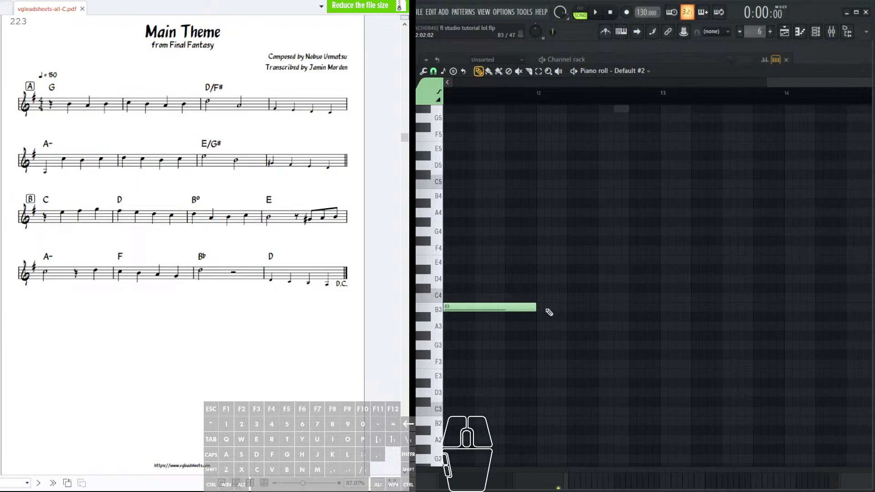
{"action": "left_click", "coordinate": [539, 262]}
- Try a bar-long C4 bass note in bar 13 and delete it
{"action": "scroll", "coordinate": [634, 266], "scroll_direction": "right", "scroll_amount": 1}
{"action": "scroll", "coordinate": [624, 289], "scroll_direction": "right", "scroll_amount": 3}
{"action": "left_click", "coordinate": [539, 298]}
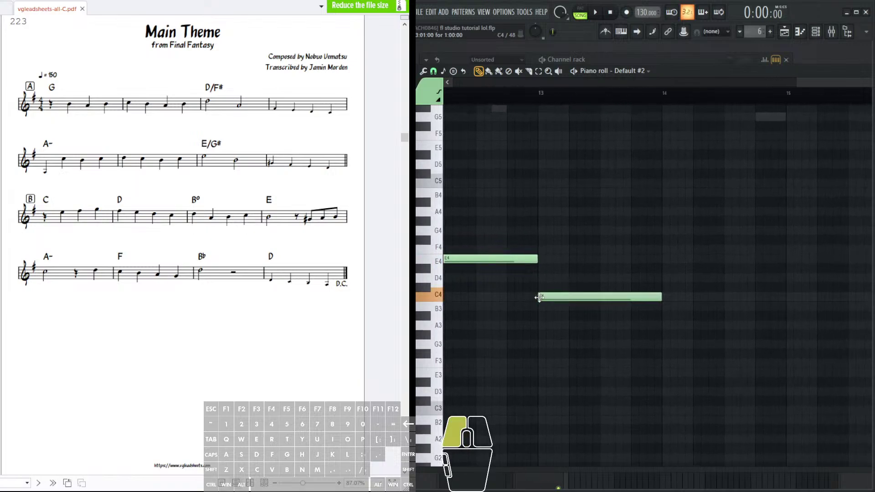
{"action": "right_click", "coordinate": [610, 297]}
{"action": "scroll", "coordinate": [455, 281], "scroll_direction": "left", "scroll_amount": 3}
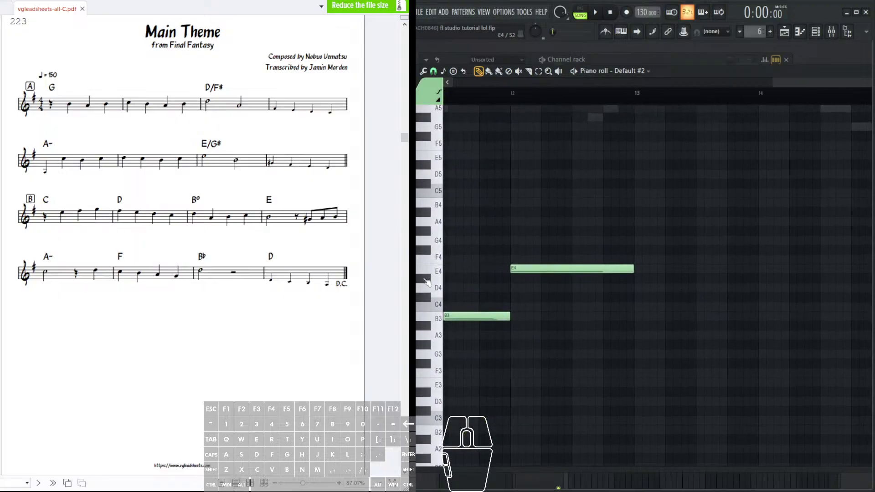
{"action": "left_click_drag", "start_coordinate": [660, 290], "coordinate": [612, 275]}
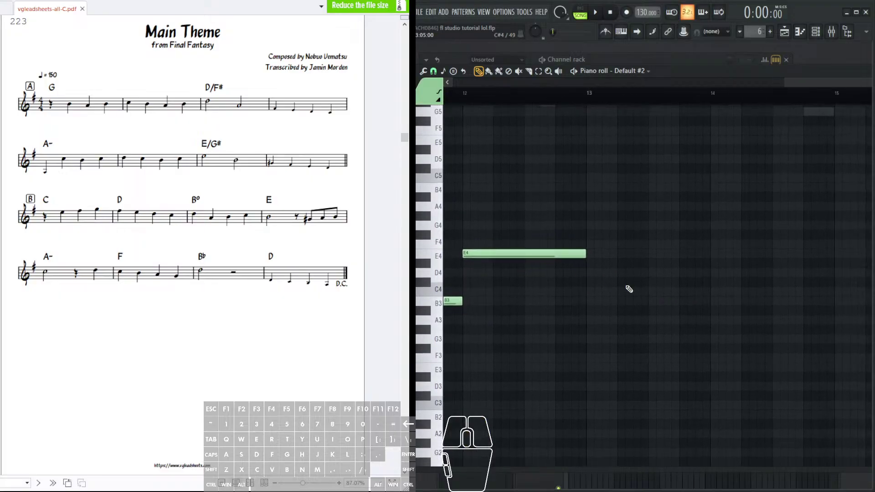
- Enter bar-long bass notes A3 in bar 13 and F3 in bar 14
{"action": "scroll", "coordinate": [609, 285], "scroll_direction": "right", "scroll_amount": 3}
{"action": "left_click", "coordinate": [545, 309]}
{"action": "scroll", "coordinate": [540, 314], "scroll_direction": "right", "scroll_amount": 3}
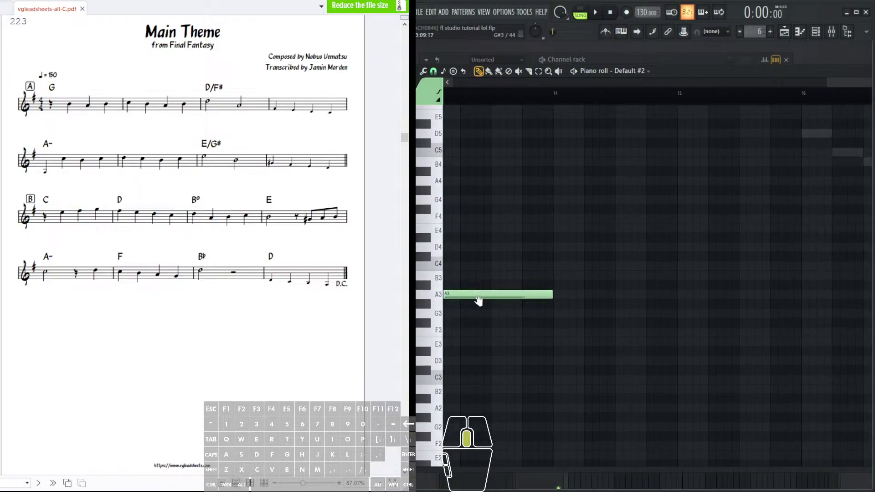
{"action": "left_click", "coordinate": [535, 332]}
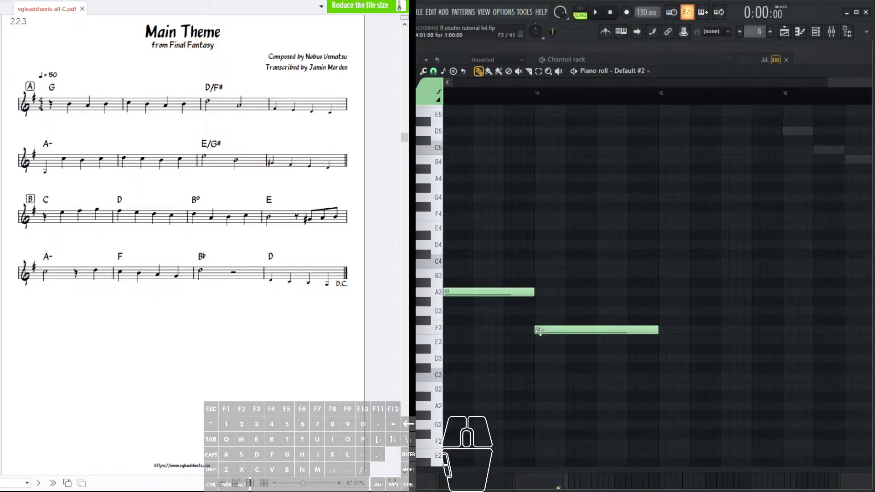
- Enter bar-long bass notes A#3 in bar 15 and D3 in bar 16
{"action": "scroll", "coordinate": [537, 333], "scroll_direction": "right", "scroll_amount": 3}
{"action": "left_click", "coordinate": [548, 280]}
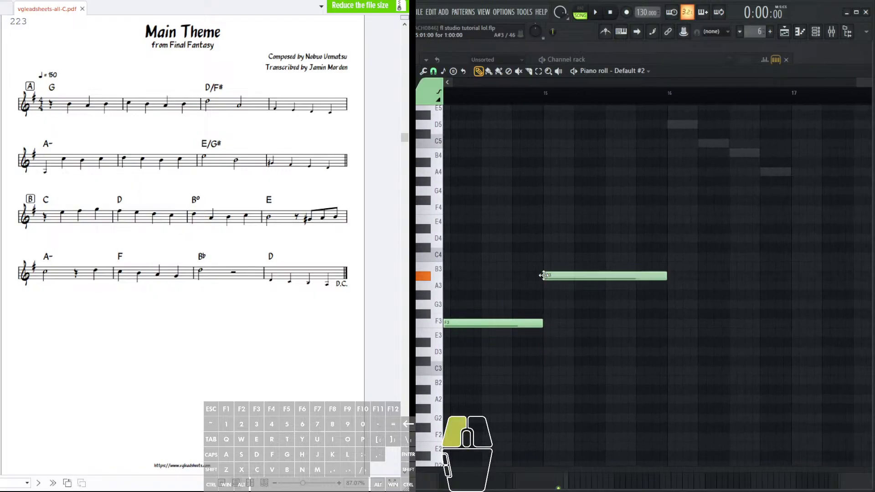
{"action": "scroll", "coordinate": [548, 297], "scroll_direction": "right", "scroll_amount": 3}
{"action": "left_click", "coordinate": [573, 360]}
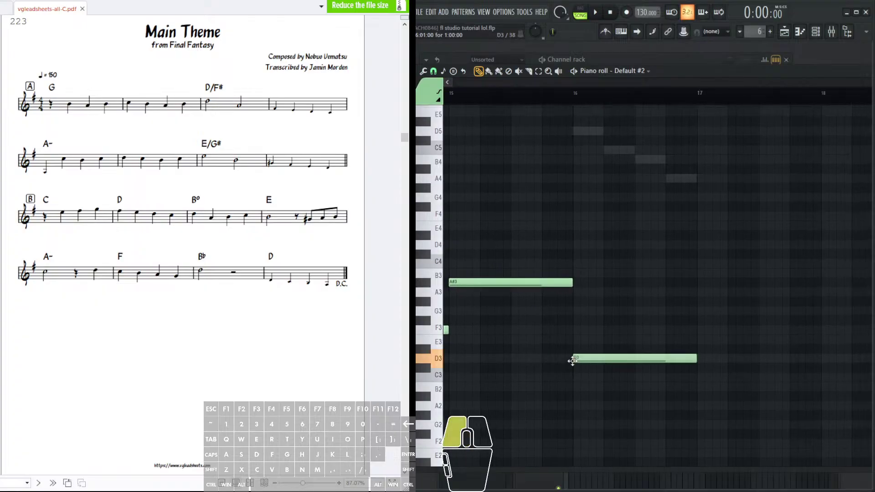
- Review the whole bass line across bars 1 to 16 against the ghosted melody
{"action": "scroll", "coordinate": [613, 98], "scroll_direction": "down", "scroll_amount": 4}
{"action": "scroll", "coordinate": [432, 215], "scroll_direction": "down", "scroll_amount": 4}
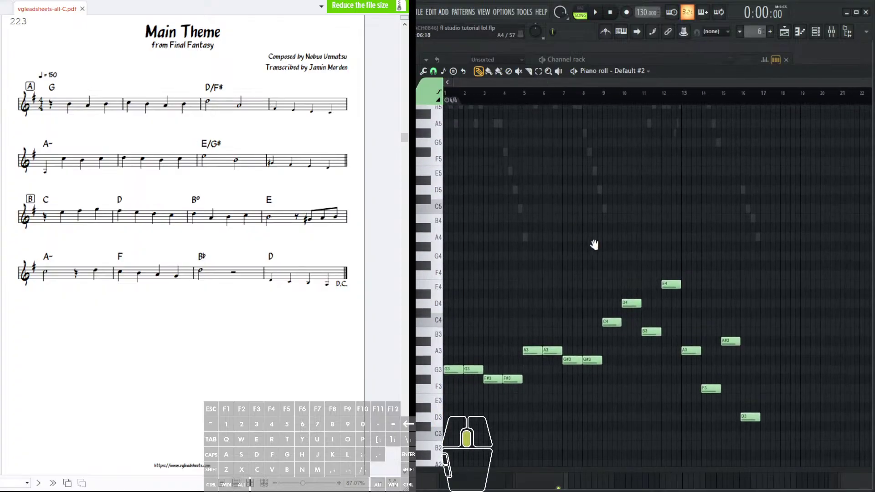
{"action": "scroll", "coordinate": [432, 215], "scroll_direction": "up", "scroll_amount": 1}
{"action": "scroll", "coordinate": [483, 193], "scroll_direction": "down", "scroll_amount": 1}
{"action": "scroll", "coordinate": [575, 93], "scroll_direction": "up", "scroll_amount": 1}
{"action": "scroll", "coordinate": [438, 213], "scroll_direction": "up", "scroll_amount": 2}
{"action": "scroll", "coordinate": [462, 208], "scroll_direction": "up", "scroll_amount": 1}
{"action": "scroll", "coordinate": [492, 150], "scroll_direction": "down", "scroll_amount": 1}
{"action": "scroll", "coordinate": [494, 148], "scroll_direction": "up", "scroll_amount": 1}
{"action": "scroll", "coordinate": [538, 93], "scroll_direction": "up", "scroll_amount": 2}
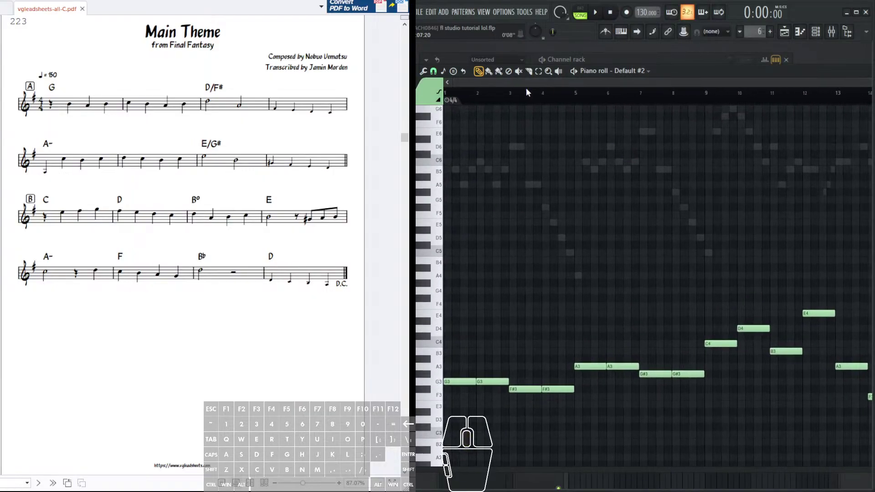
- Open the melody channel's Sytrus and lower its master pitch
{"action": "right_click", "coordinate": [483, 164]}
{"action": "right_click", "coordinate": [483, 165]}
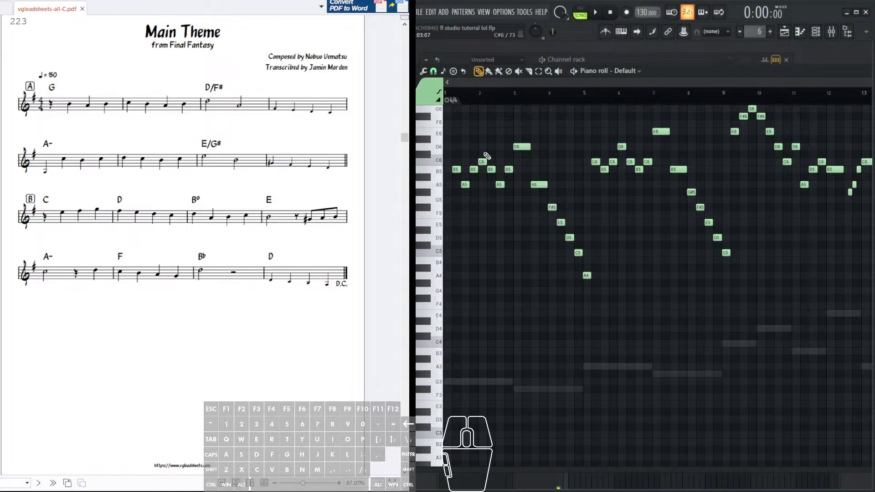
{"action": "left_click", "coordinate": [624, 60]}
{"action": "left_click", "coordinate": [504, 155]}
{"action": "left_click", "coordinate": [503, 156]}
{"action": "left_click", "coordinate": [504, 155]}
{"action": "left_click", "coordinate": [498, 205]}
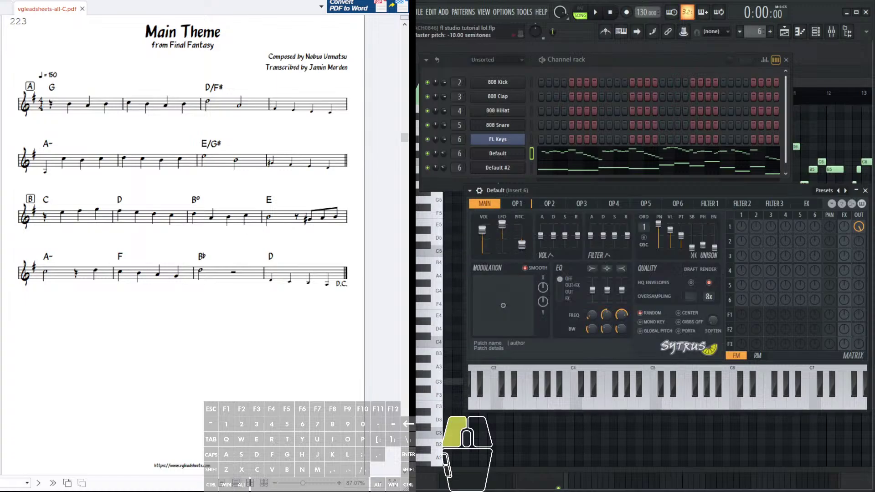
{"action": "left_click", "coordinate": [523, 247]}
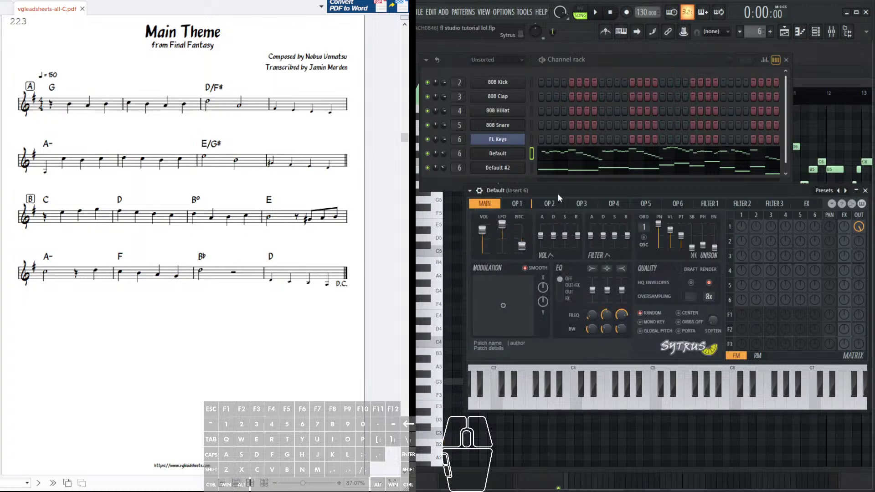
{"action": "left_click_drag", "start_coordinate": [557, 195], "coordinate": [544, 198]}
- Lower the melody channel's volume and play the song with the OP 1 waveform settings of its Sytrus shown
{"action": "left_click", "coordinate": [595, 12]}
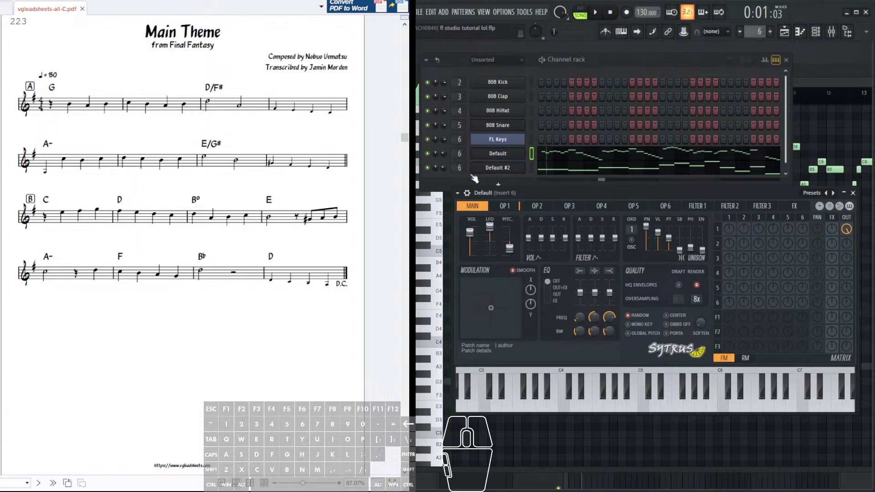
{"action": "left_click_drag", "start_coordinate": [444, 157], "coordinate": [444, 166]}
{"action": "left_click", "coordinate": [595, 12]}
{"action": "left_click", "coordinate": [504, 206]}
{"action": "mouse_move", "coordinate": [485, 228]}
{"action": "left_mouse_down"}
{"action": "mouse_move", "coordinate": [485, 208]}
{"action": "mouse_move", "coordinate": [481, 221]}
{"action": "left_mouse_up"}
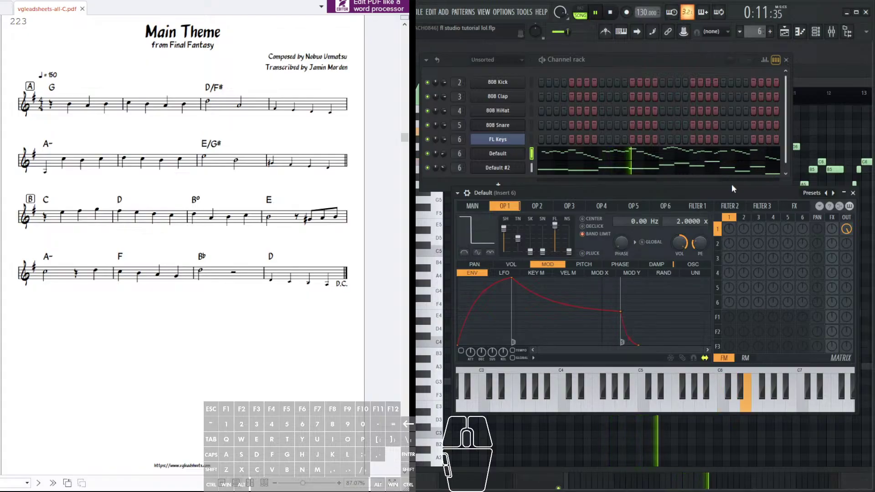
- Follow the playback of the melody and bass in the melody's piano roll and stop the song
{"action": "left_click", "coordinate": [658, 161]}
{"action": "left_click_drag", "start_coordinate": [807, 132], "coordinate": [635, 165]}
{"action": "scroll", "coordinate": [763, 141], "scroll_direction": "down", "scroll_amount": 2}
{"action": "scroll", "coordinate": [634, 182], "scroll_direction": "down", "scroll_amount": 1}
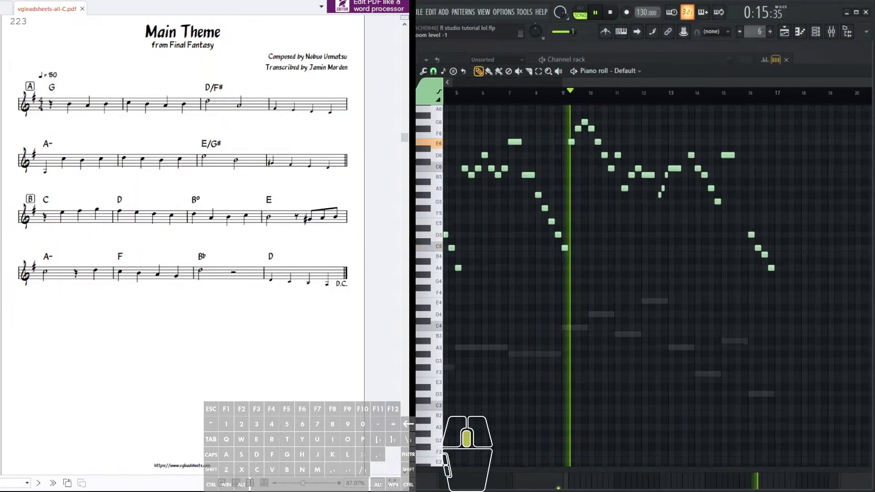
{"action": "left_click_drag", "start_coordinate": [537, 192], "coordinate": [586, 198]}
{"action": "scroll", "coordinate": [448, 209], "scroll_direction": "up", "scroll_amount": 1}
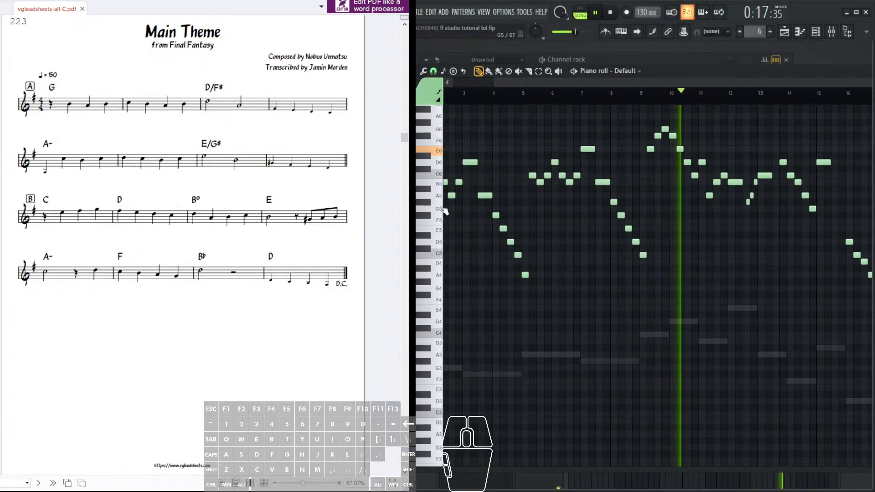
{"action": "left_click_drag", "start_coordinate": [806, 192], "coordinate": [641, 218]}
{"action": "left_click_drag", "start_coordinate": [616, 153], "coordinate": [822, 176]}
{"action": "left_click_drag", "start_coordinate": [714, 168], "coordinate": [659, 165]}
{"action": "left_click", "coordinate": [609, 13]}
{"action": "left_click_drag", "start_coordinate": [688, 136], "coordinate": [741, 143]}
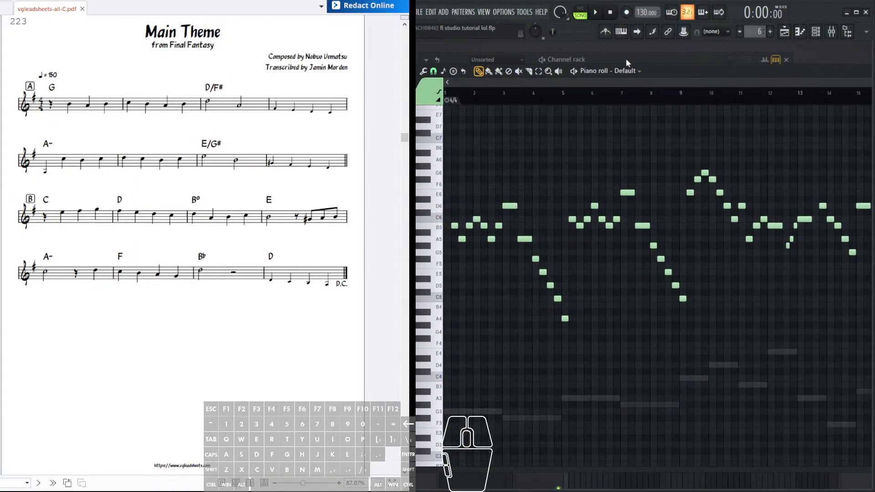
- Check the melody and bass Sytrus channels and clone the melody channel
{"action": "left_click", "coordinate": [626, 59]}
{"action": "left_click_drag", "start_coordinate": [541, 226], "coordinate": [552, 230]}
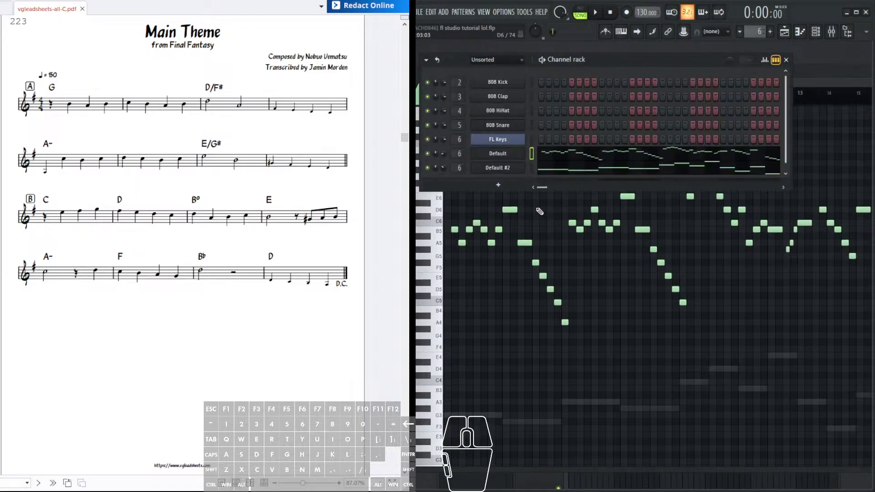
{"action": "left_click", "coordinate": [523, 168]}
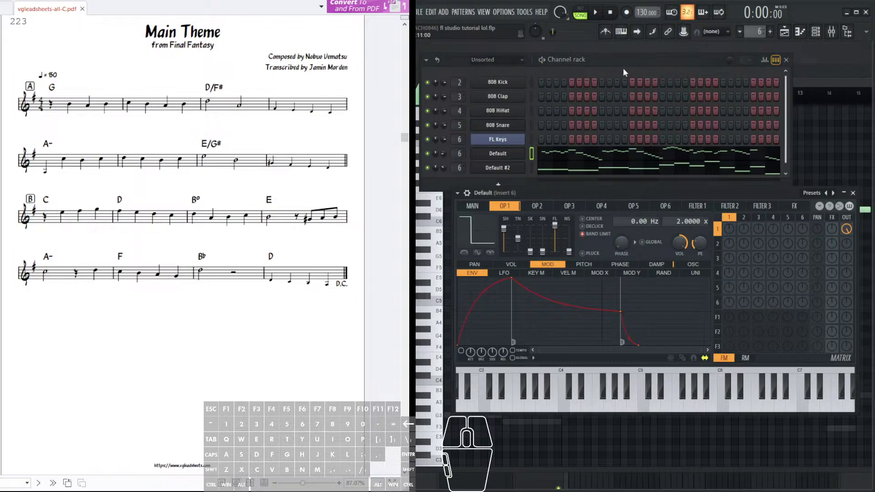
{"action": "left_click", "coordinate": [528, 170]}
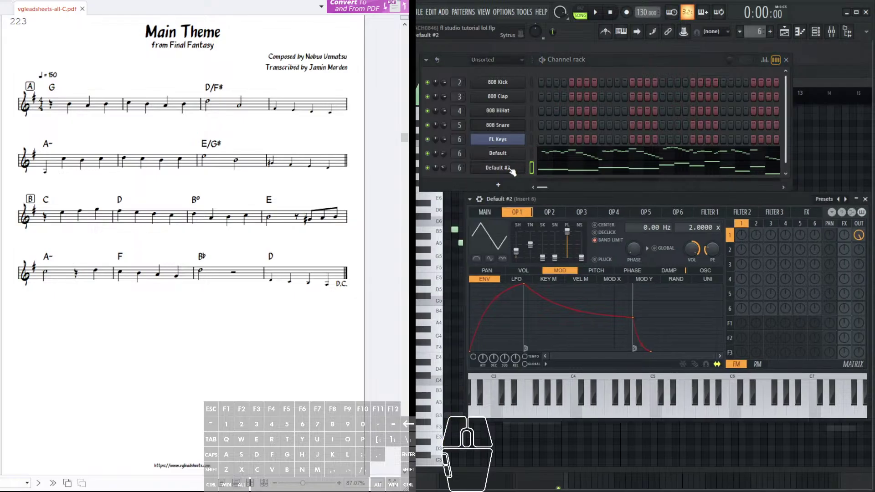
{"action": "right_click", "coordinate": [503, 154]}
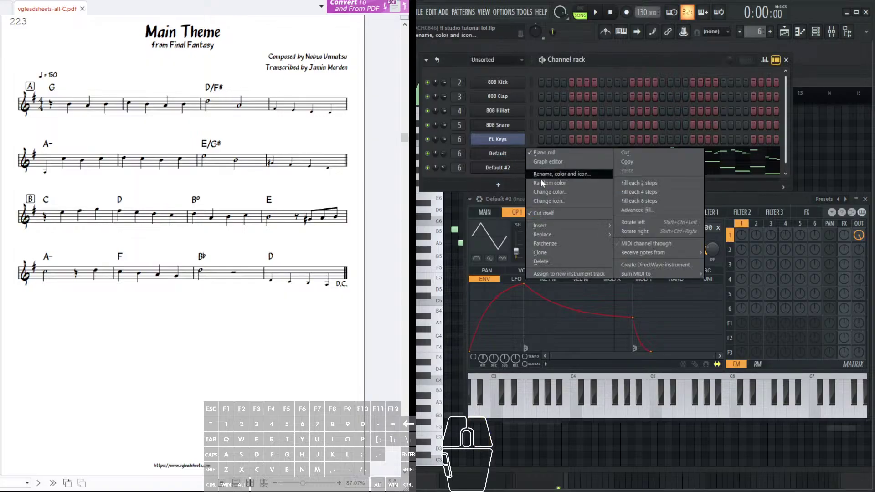
{"action": "left_click", "coordinate": [561, 252]}
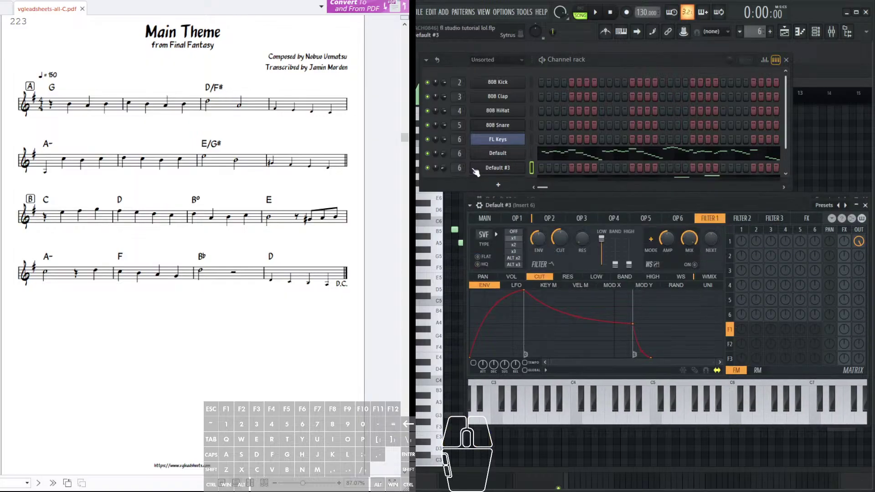
- Check the cloned channel's piano roll against the ghosted melody and bass notes
{"action": "scroll", "coordinate": [585, 158], "scroll_direction": "down", "scroll_amount": 2}
{"action": "right_click", "coordinate": [528, 147]}
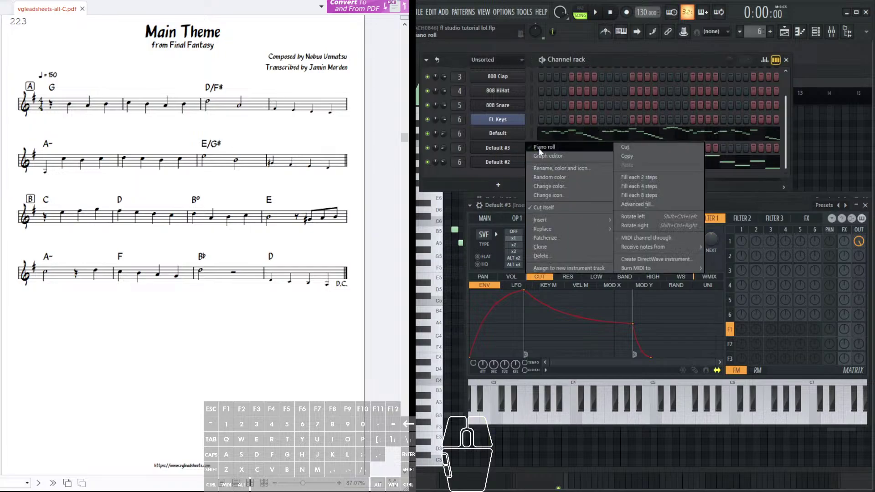
{"action": "left_click", "coordinate": [558, 151]}
{"action": "scroll", "coordinate": [531, 182], "scroll_direction": "down", "scroll_amount": 1}
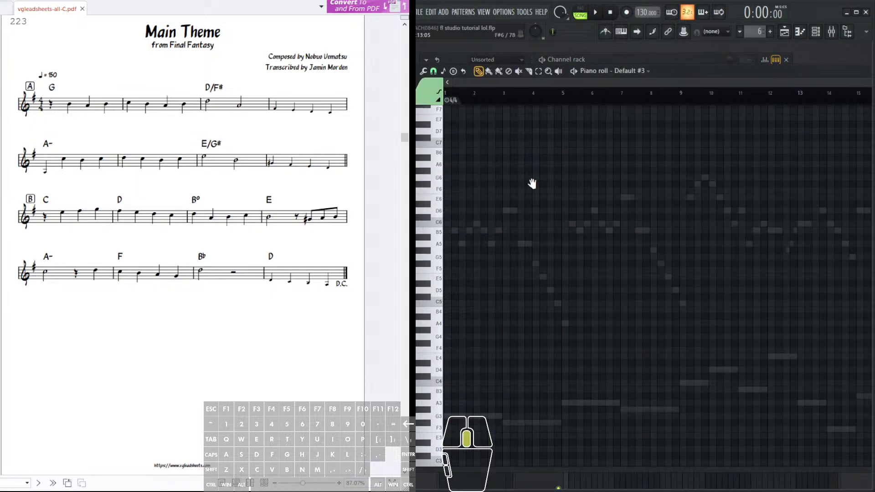
- Narrow the pulse waveform on OP 1 of the cloned Sytrus by adjusting its shape
{"action": "left_click", "coordinate": [609, 59]}
{"action": "left_click", "coordinate": [501, 147]}
{"action": "left_click_drag", "start_coordinate": [508, 240], "coordinate": [516, 241]}
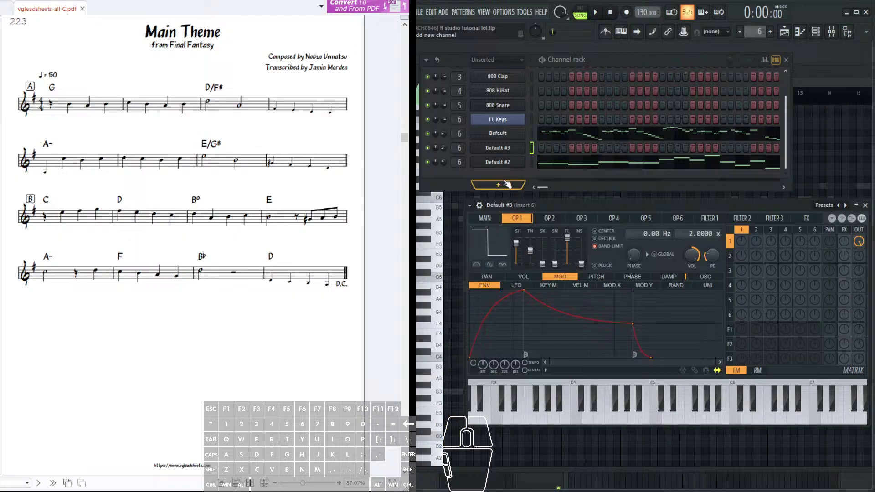
{"action": "right_click", "coordinate": [507, 132]}
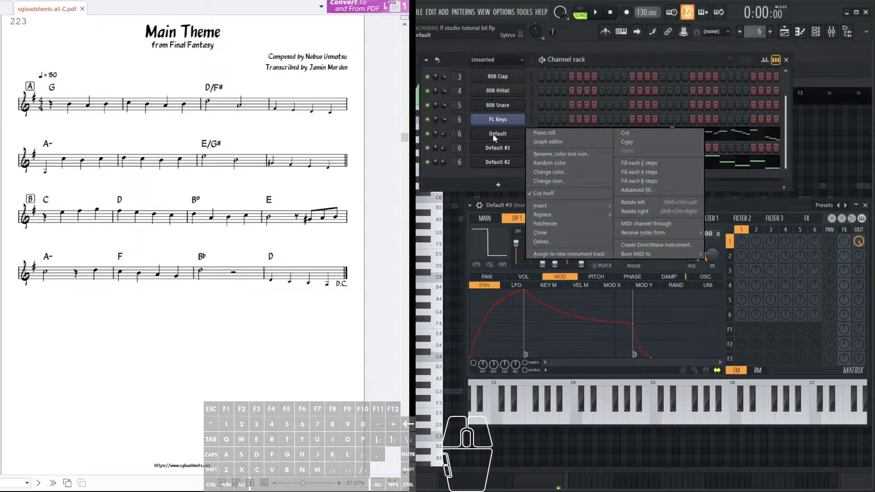
{"action": "left_click", "coordinate": [495, 154]}
{"action": "left_click", "coordinate": [524, 204]}
{"action": "left_click_drag", "start_coordinate": [515, 240], "coordinate": [515, 247]}
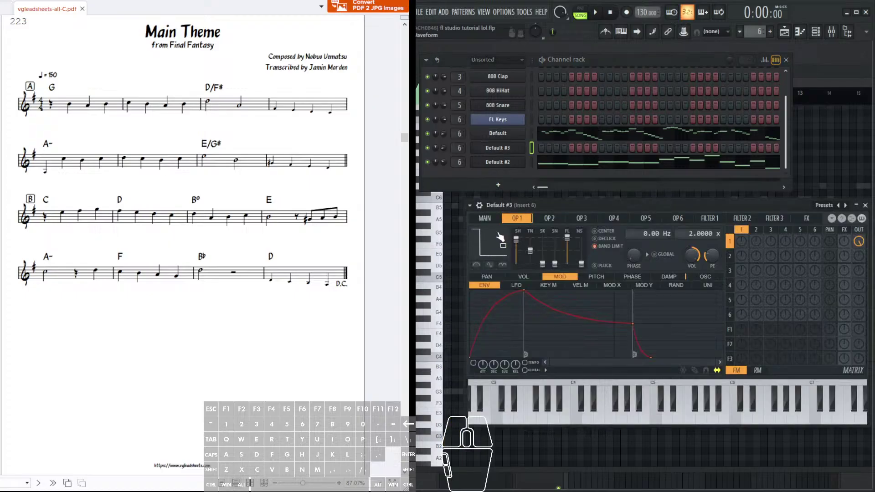
- Bring up the cloned channel's piano roll again
{"action": "left_click", "coordinate": [479, 204]}
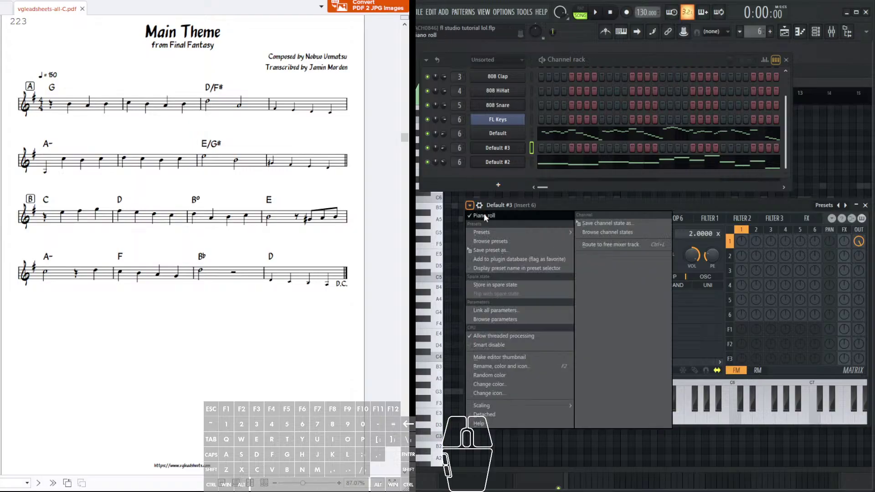
{"action": "left_click", "coordinate": [483, 213]}
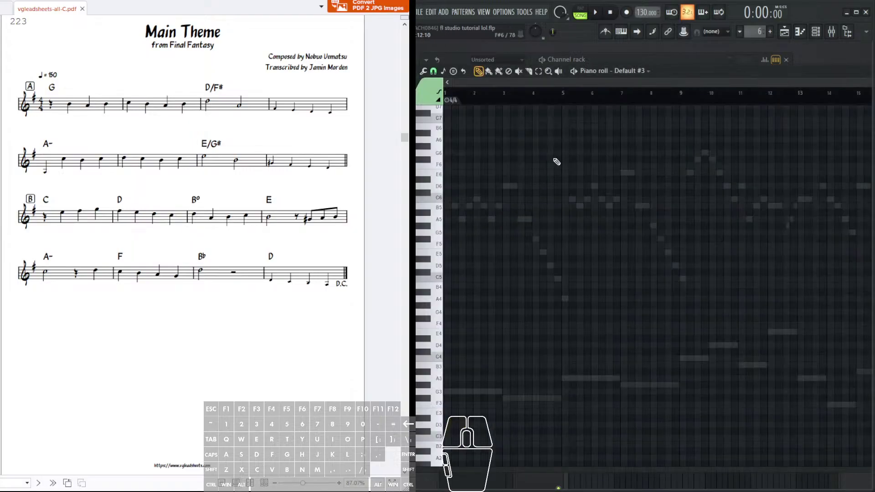
{"action": "left_click_drag", "start_coordinate": [549, 175], "coordinate": [623, 148]}
{"action": "scroll", "coordinate": [460, 191], "scroll_direction": "up", "scroll_amount": 2}
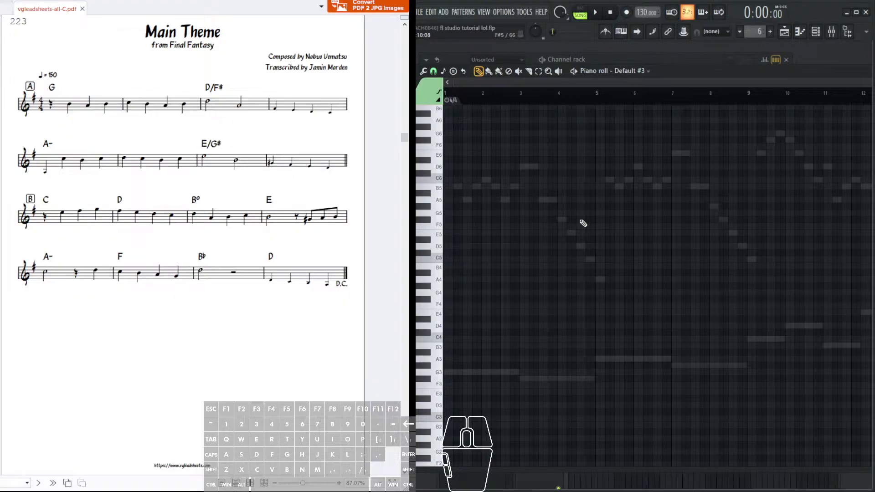
- Switch the piano roll back and forth between the melody and bass channels using their ghost notes
{"action": "right_click", "coordinate": [564, 209]}
{"action": "right_click", "coordinate": [542, 378]}
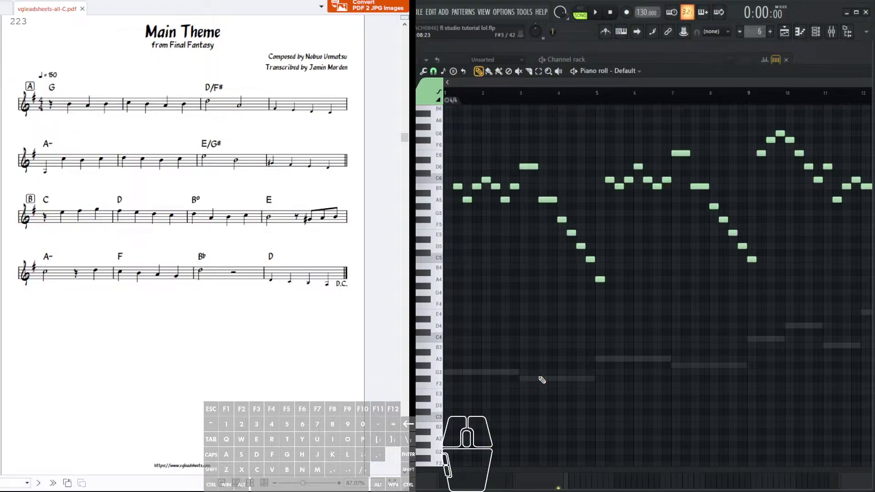
{"action": "right_click", "coordinate": [530, 169]}
{"action": "right_click", "coordinate": [554, 378]}
{"action": "left_click", "coordinate": [646, 70]}
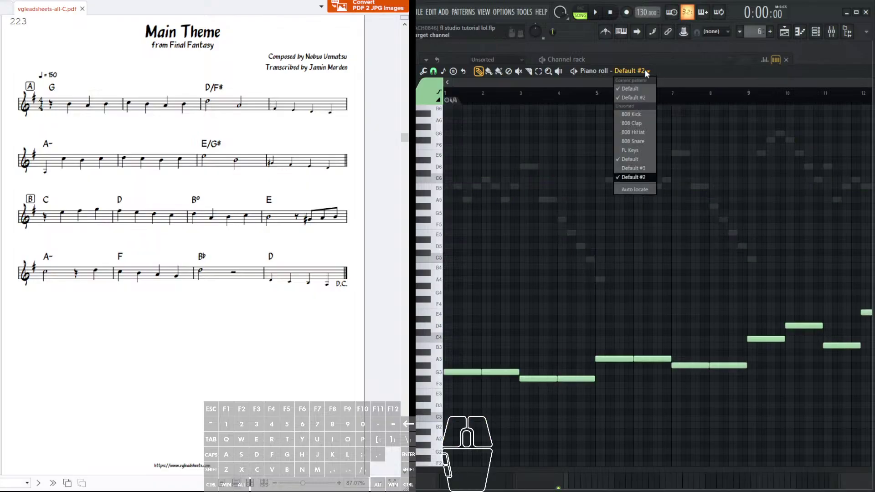
{"action": "left_click", "coordinate": [645, 71]}
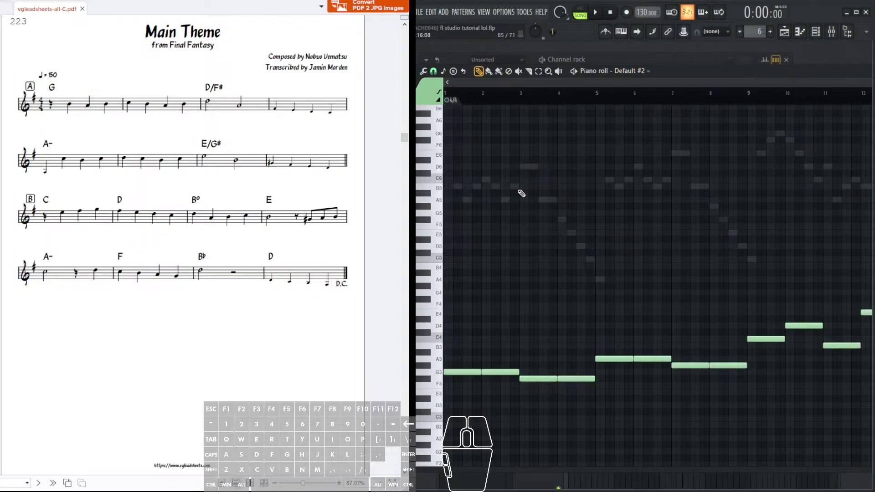
{"action": "right_click", "coordinate": [519, 190]}
{"action": "right_click", "coordinate": [539, 378]}
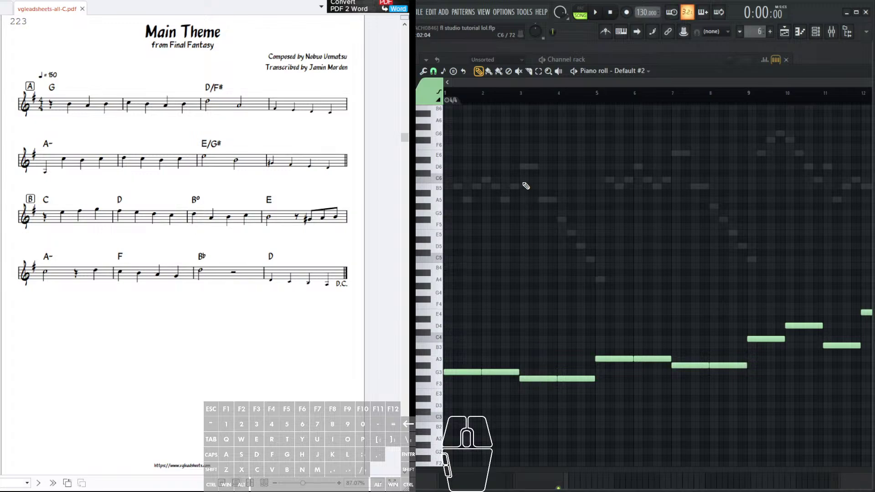
{"action": "right_click", "coordinate": [519, 188]}
- Reopen the cloned channel's piano roll at the opening bars
{"action": "left_click", "coordinate": [575, 71]}
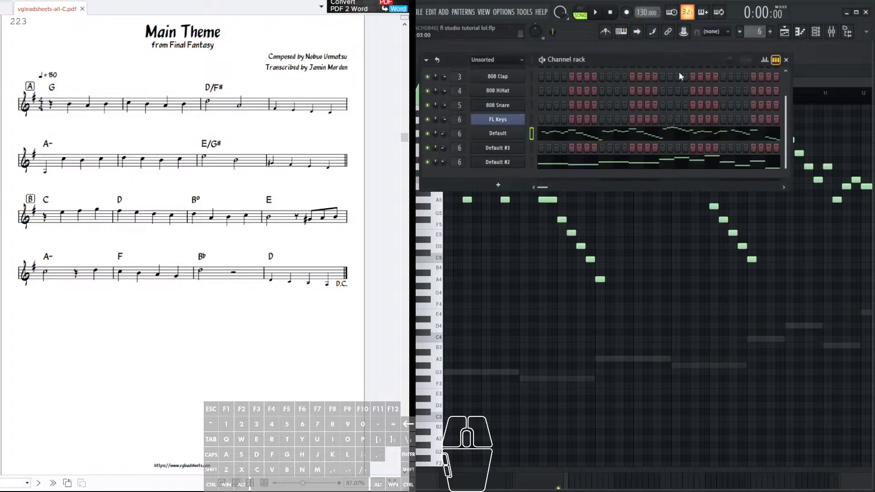
{"action": "right_click", "coordinate": [510, 146]}
{"action": "left_click", "coordinate": [552, 147]}
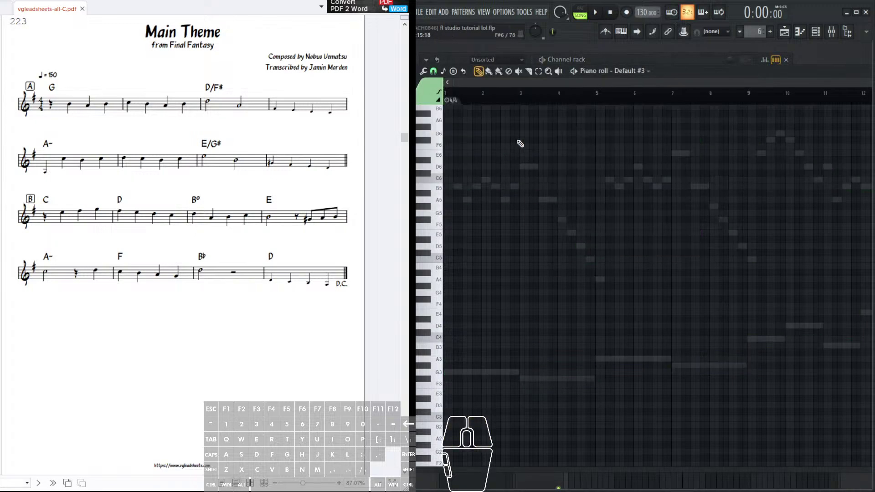
{"action": "scroll", "coordinate": [560, 144], "scroll_direction": "down", "scroll_amount": 2}
{"action": "scroll", "coordinate": [592, 131], "scroll_direction": "up", "scroll_amount": 3}
{"action": "left_click_drag", "start_coordinate": [577, 176], "coordinate": [576, 200]}
{"action": "left_click_drag", "start_coordinate": [449, 228], "coordinate": [437, 215]}
{"action": "scroll", "coordinate": [437, 217], "scroll_direction": "up", "scroll_amount": 3}
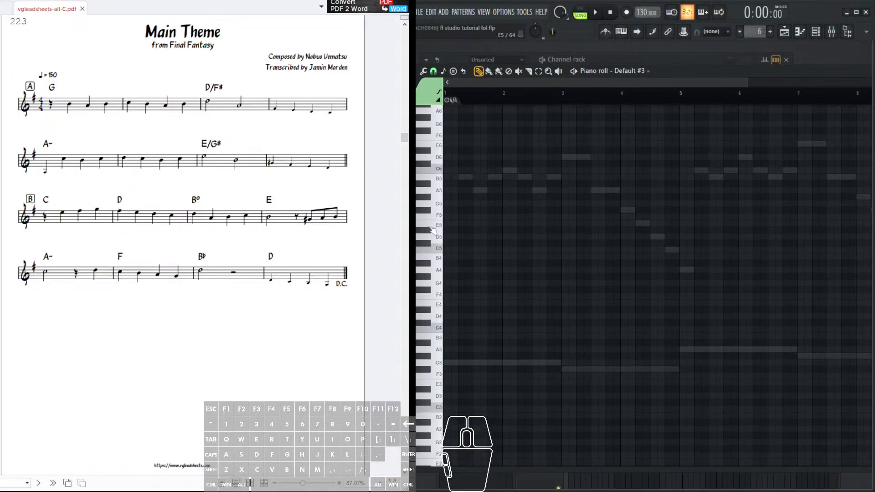
{"action": "scroll", "coordinate": [469, 215], "scroll_direction": "down", "scroll_amount": 1}
{"action": "scroll", "coordinate": [464, 214], "scroll_direction": "up", "scroll_amount": 1}
{"action": "scroll", "coordinate": [468, 197], "scroll_direction": "down", "scroll_amount": 1}
{"action": "scroll", "coordinate": [484, 195], "scroll_direction": "up", "scroll_amount": 1}
{"action": "scroll", "coordinate": [486, 198], "scroll_direction": "up", "scroll_amount": 1}
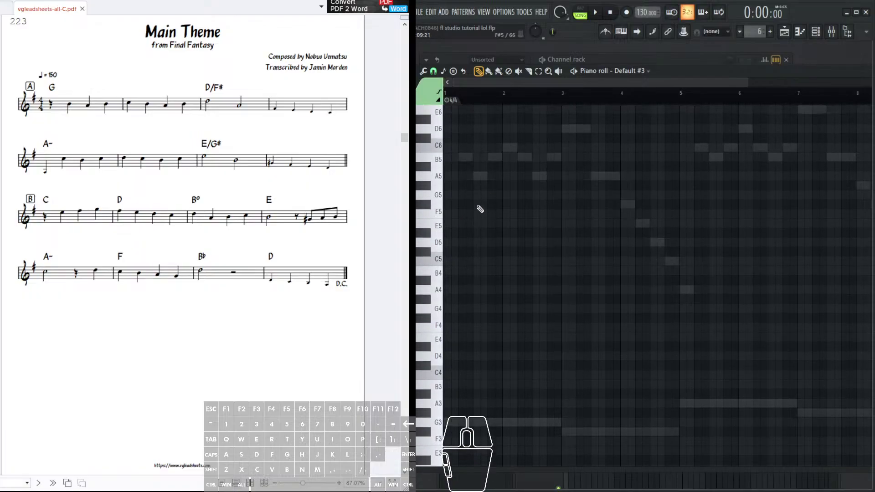
- Show the bass channel's notes in the piano roll and return to the cloned channel, Default #3
{"action": "scroll", "coordinate": [495, 220], "scroll_direction": "down", "scroll_amount": 3}
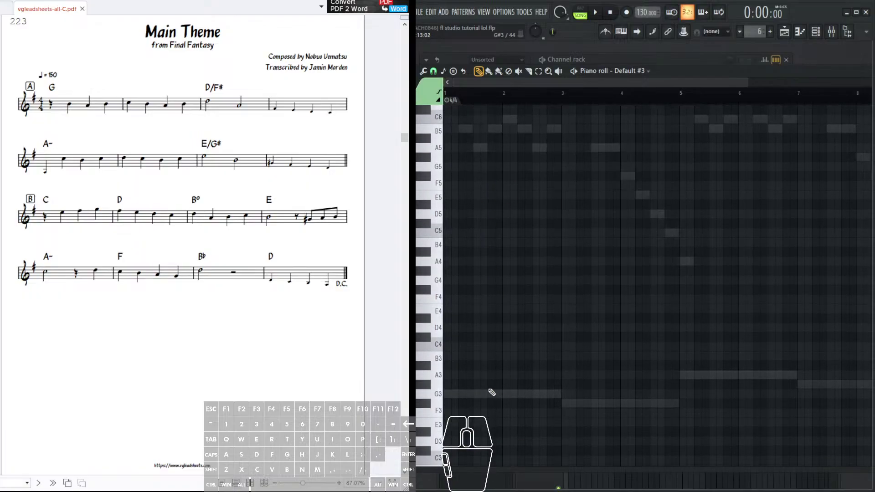
{"action": "double_click", "coordinate": [492, 392]}
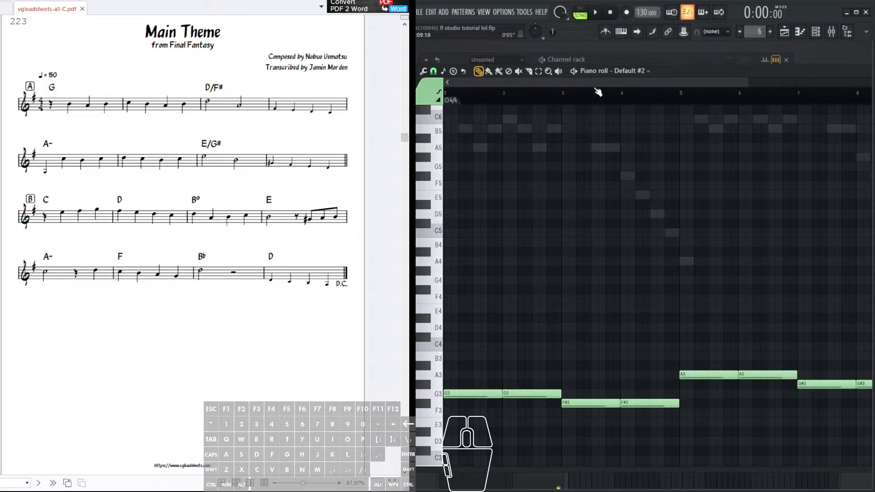
{"action": "left_click", "coordinate": [631, 71]}
{"action": "left_click", "coordinate": [634, 168]}
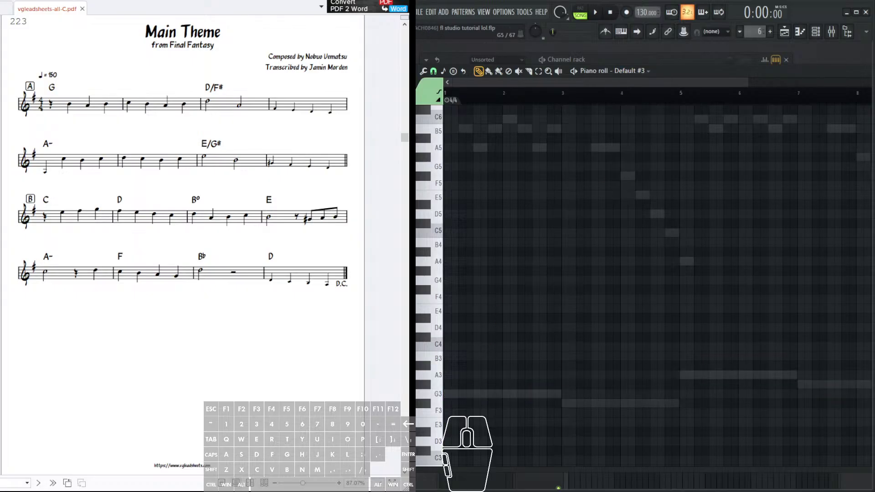
- Start the G chord at bar 1 with one-bar G4 and B4 notes, counting up the semitones with temporary notes and deleting those
{"action": "left_click", "coordinate": [68, 90]}
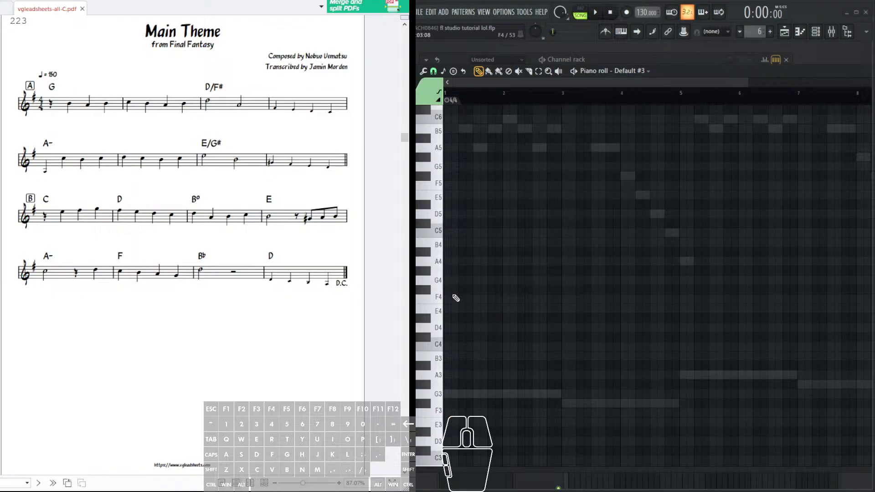
{"action": "left_click", "coordinate": [454, 282]}
{"action": "scroll", "coordinate": [504, 299], "scroll_direction": "up", "scroll_amount": 2}
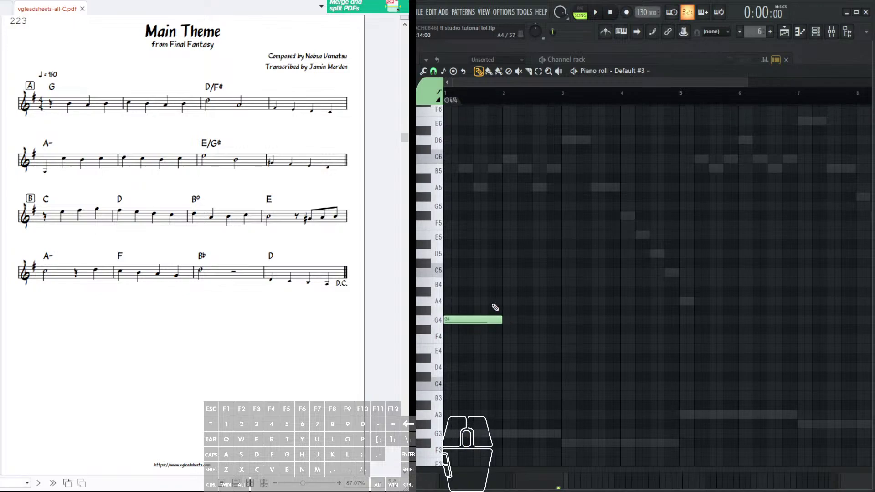
{"action": "left_click", "coordinate": [450, 310]}
{"action": "left_click", "coordinate": [453, 300]}
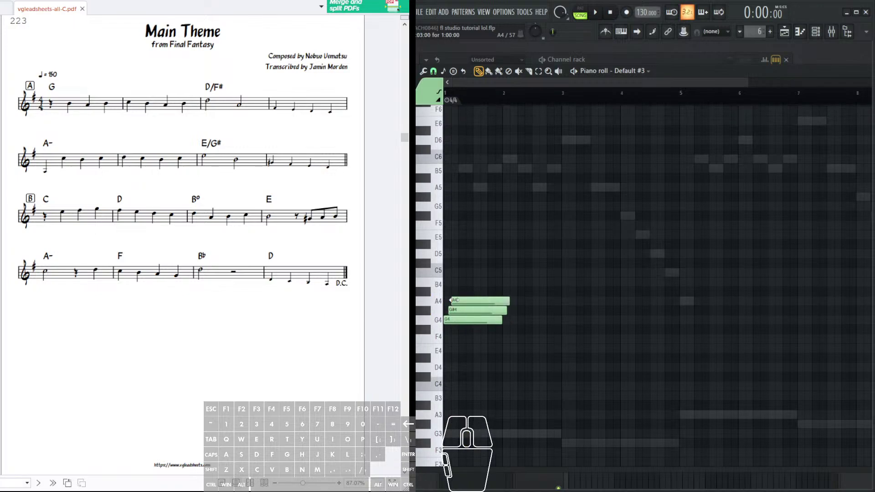
{"action": "left_click", "coordinate": [458, 290]}
{"action": "left_click", "coordinate": [461, 281]}
{"action": "right_click", "coordinate": [468, 291]}
{"action": "right_click", "coordinate": [460, 301]}
{"action": "right_click", "coordinate": [456, 310]}
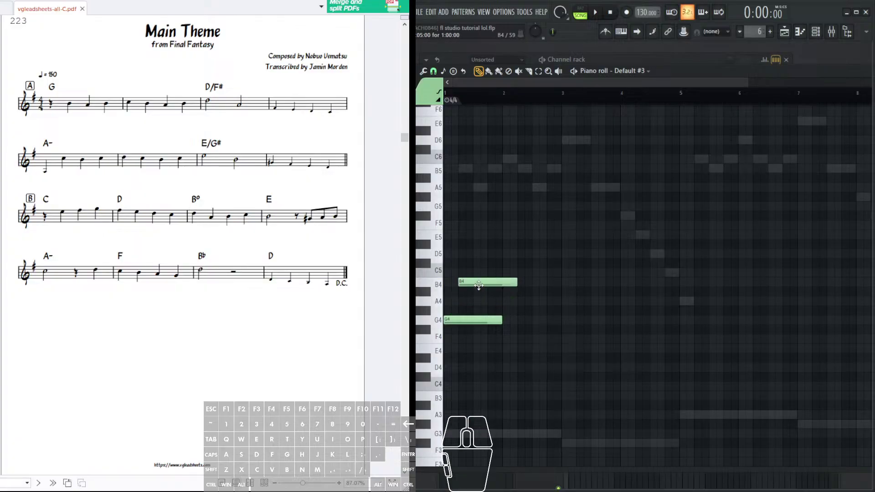
{"action": "left_click_drag", "start_coordinate": [463, 282], "coordinate": [448, 286]}
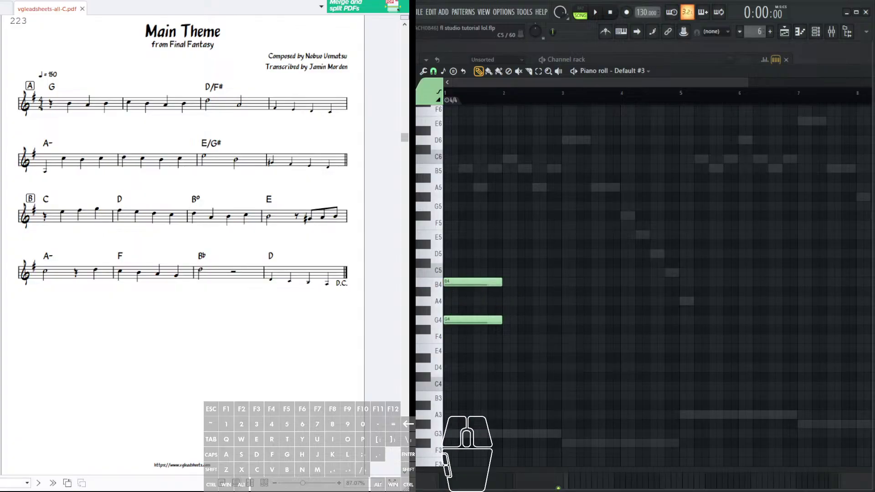
- Add a D5 note at the start of bar 1 by counting up from B4, removing the temporary notes between them
{"action": "scroll", "coordinate": [482, 284], "scroll_direction": "up", "scroll_amount": 2}
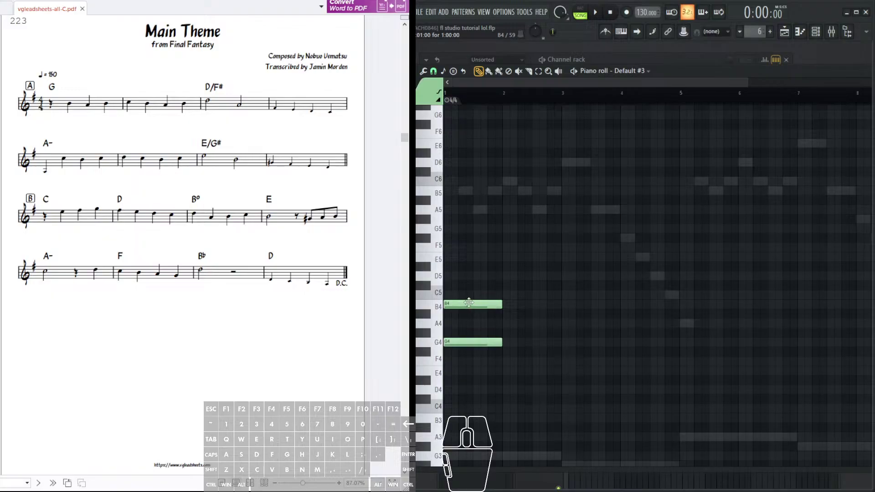
{"action": "left_click", "coordinate": [447, 295]}
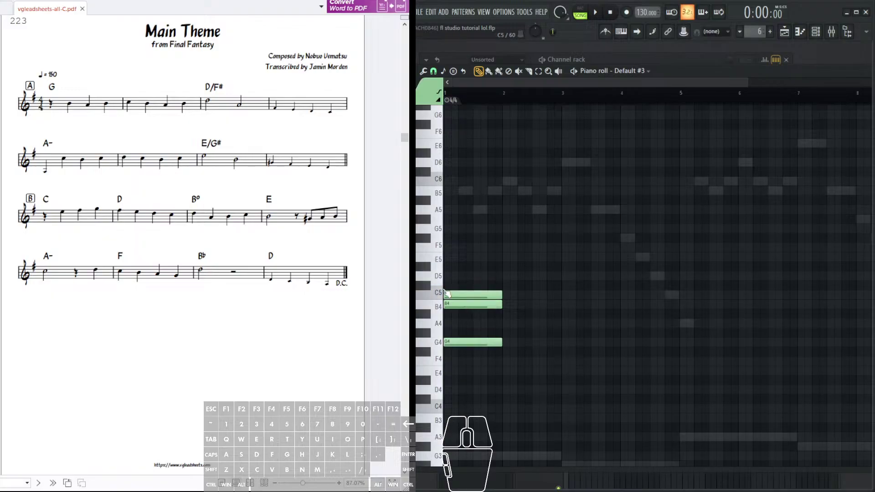
{"action": "left_click", "coordinate": [452, 286]}
{"action": "left_click", "coordinate": [454, 276]}
{"action": "right_click", "coordinate": [458, 287]}
{"action": "right_click", "coordinate": [463, 297]}
{"action": "left_click_drag", "start_coordinate": [461, 276], "coordinate": [453, 275]}
- Audition the G4, B4 and D5 chord notes one after another
{"action": "scroll", "coordinate": [478, 285], "scroll_direction": "down", "scroll_amount": 3}
{"action": "left_click", "coordinate": [456, 309]}
{"action": "left_click", "coordinate": [458, 272]}
{"action": "left_click", "coordinate": [458, 244]}
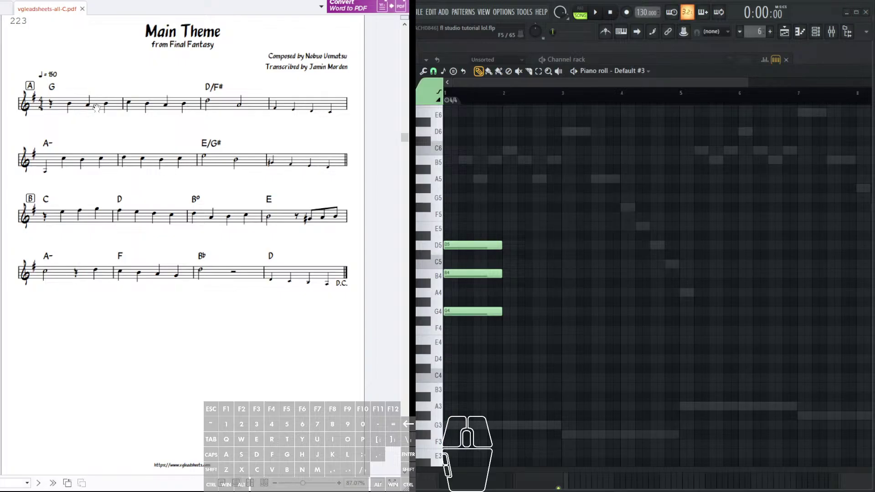
- Select all three G chord notes, lengthen them together to two bars, and clear the selection
{"action": "scroll", "coordinate": [464, 245], "scroll_direction": "down", "scroll_amount": 1}
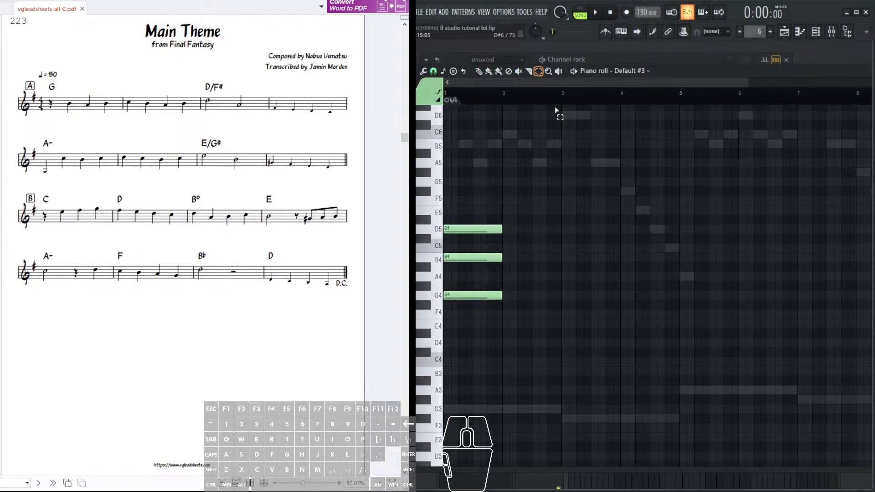
{"action": "left_click_drag", "start_coordinate": [516, 248], "coordinate": [445, 364]}
{"action": "left_click_drag", "start_coordinate": [513, 184], "coordinate": [454, 324]}
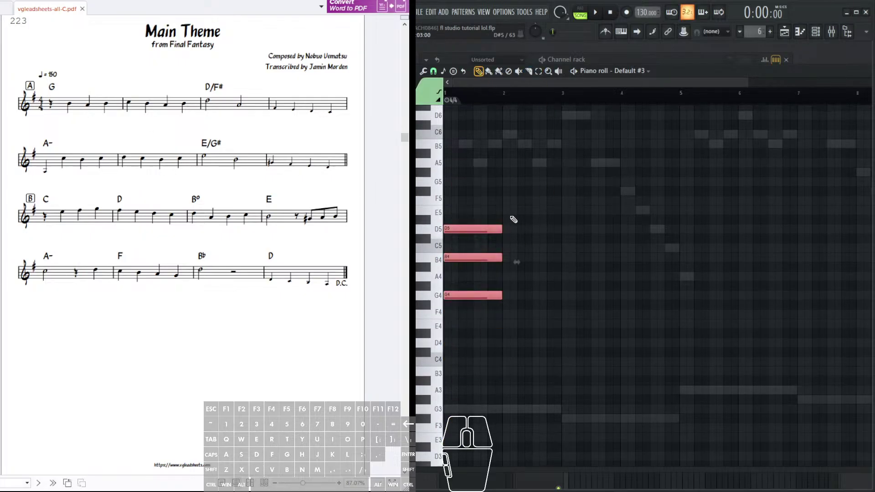
{"action": "left_click_drag", "start_coordinate": [502, 228], "coordinate": [561, 249]}
{"action": "scroll", "coordinate": [591, 96], "scroll_direction": "up", "scroll_amount": 2}
{"action": "scroll", "coordinate": [591, 96], "scroll_direction": "down", "scroll_amount": 3}
{"action": "scroll", "coordinate": [669, 262], "scroll_direction": "down", "scroll_amount": 5}
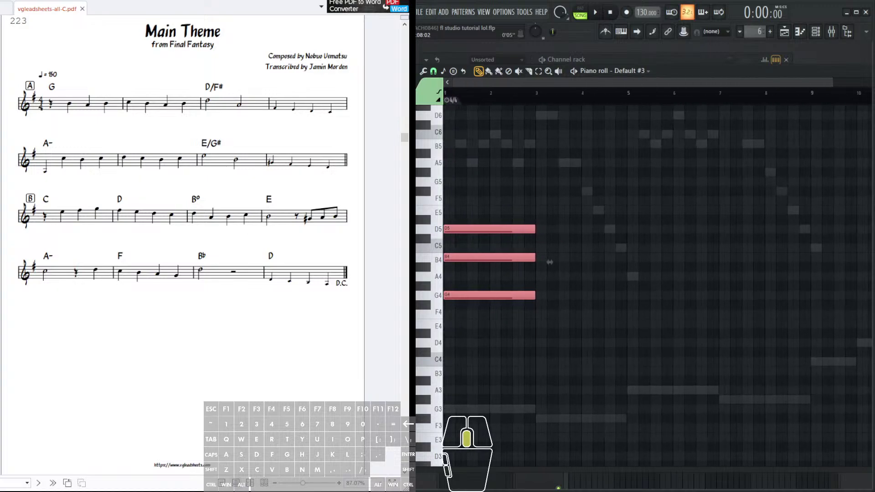
{"action": "right_click", "coordinate": [594, 104]}
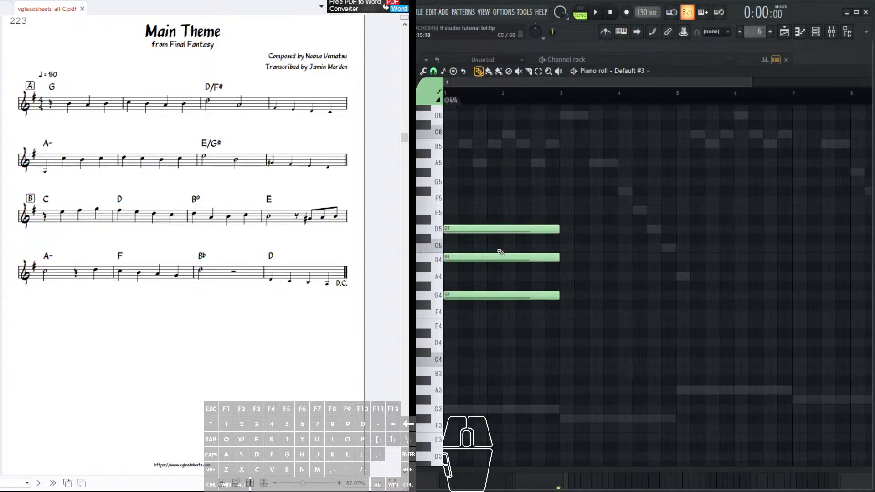
- Revoice the G chord by lowering B4 one octave to B3 and D5 two octaves to D3
{"action": "left_click_drag", "start_coordinate": [492, 256], "coordinate": [464, 372]}
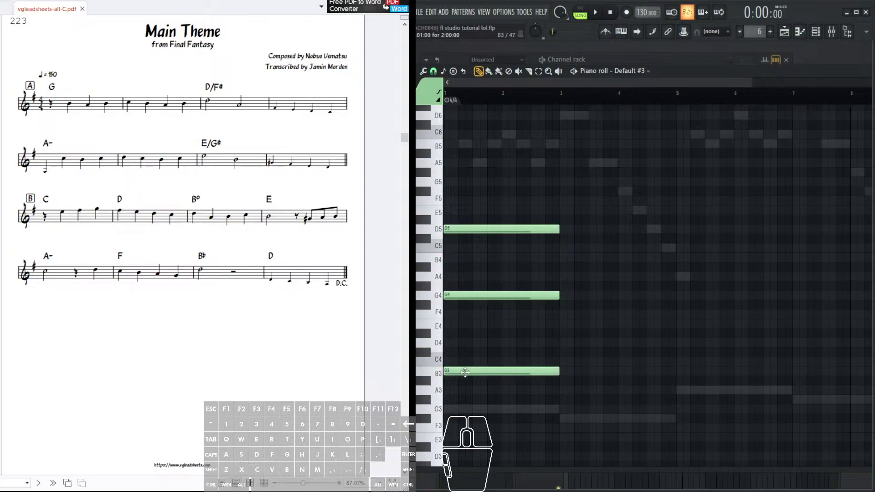
{"action": "left_click_drag", "start_coordinate": [488, 232], "coordinate": [480, 459]}
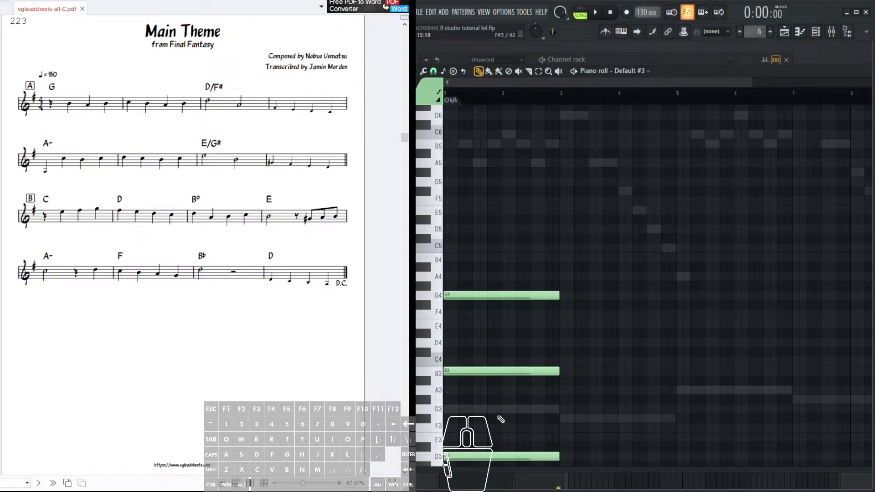
{"action": "scroll", "coordinate": [493, 430], "scroll_direction": "down", "scroll_amount": 3}
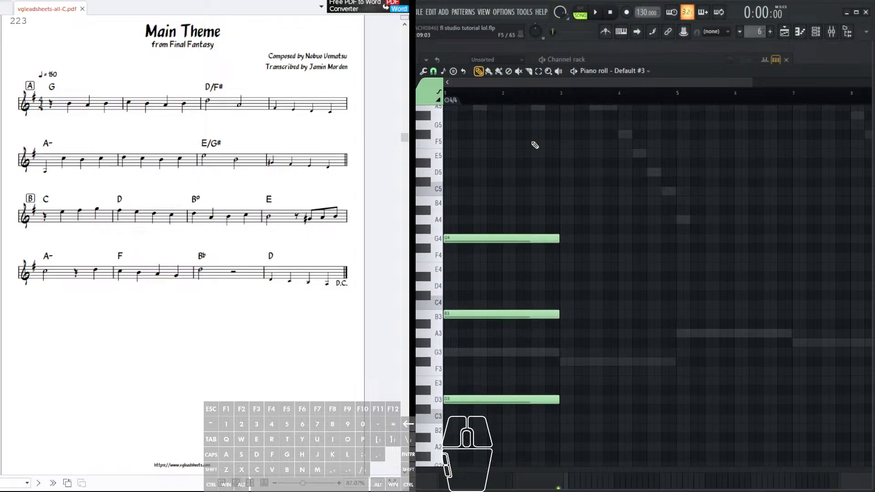
- Audition the low D3 chord note and move it back up to D5
{"action": "left_click", "coordinate": [609, 14]}
{"action": "left_click", "coordinate": [473, 400]}
{"action": "right_click", "coordinate": [474, 401]}
{"action": "mouse_move", "coordinate": [449, 170]}
{"action": "left_mouse_down"}
{"action": "mouse_move", "coordinate": [449, 161]}
{"action": "mouse_move", "coordinate": [456, 172]}
{"action": "left_mouse_up"}
{"action": "scroll", "coordinate": [531, 176], "scroll_direction": "up", "scroll_amount": 3}
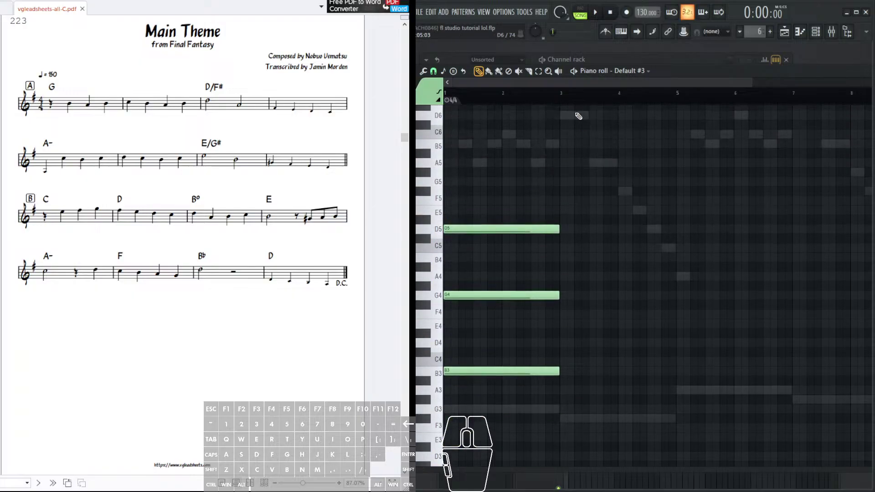
- Play back the opening chord and set the OP 1 waveform shape of Default #3's Sytrus to 21%
{"action": "key", "text": "space"}
{"action": "left_click", "coordinate": [609, 12]}
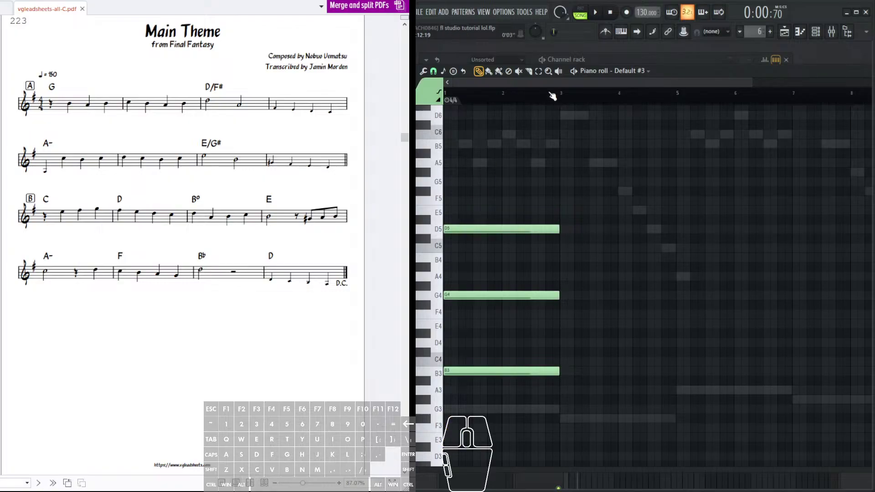
{"action": "left_click", "coordinate": [618, 59]}
{"action": "left_click", "coordinate": [505, 154]}
{"action": "left_click_drag", "start_coordinate": [489, 242], "coordinate": [515, 257]}
{"action": "left_click", "coordinate": [596, 12]}
{"action": "left_click", "coordinate": [599, 12]}
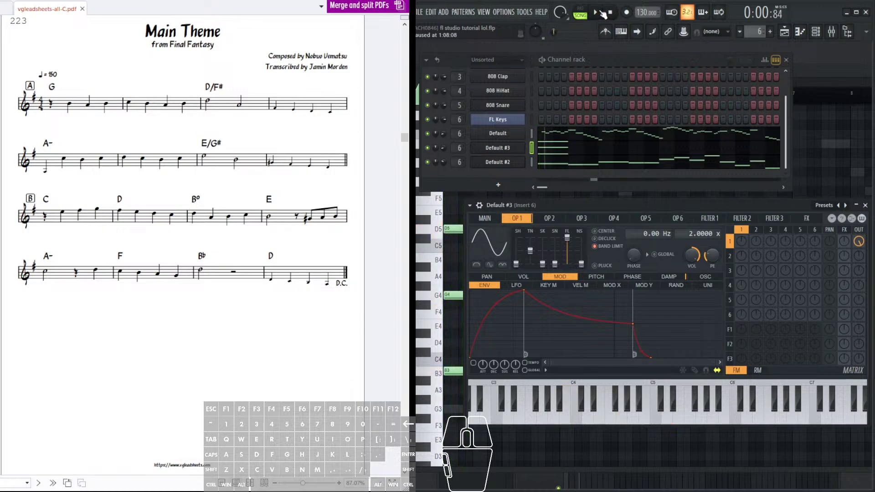
{"action": "left_click_drag", "start_coordinate": [515, 264], "coordinate": [516, 258]}
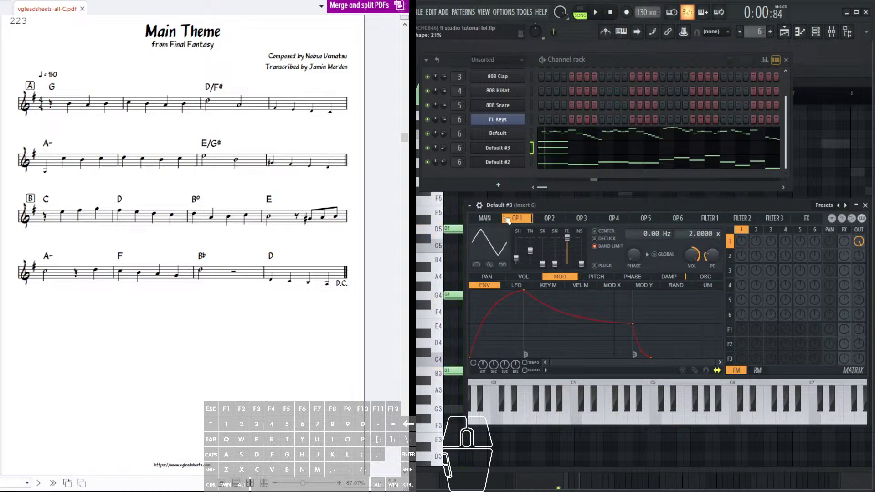
- Bring up the mixer and inspect the master 2 and Insert 6 tracks
{"action": "double_click", "coordinate": [461, 148]}
{"action": "left_click", "coordinate": [509, 228]}
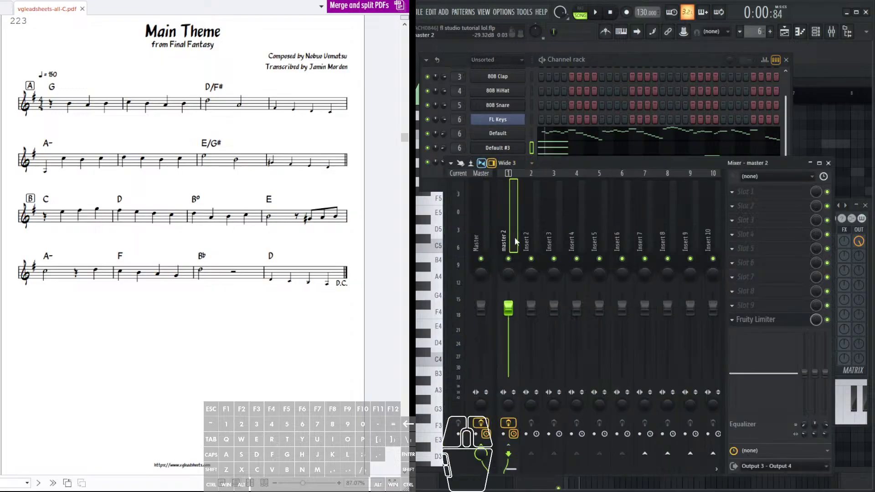
{"action": "left_click", "coordinate": [590, 225]}
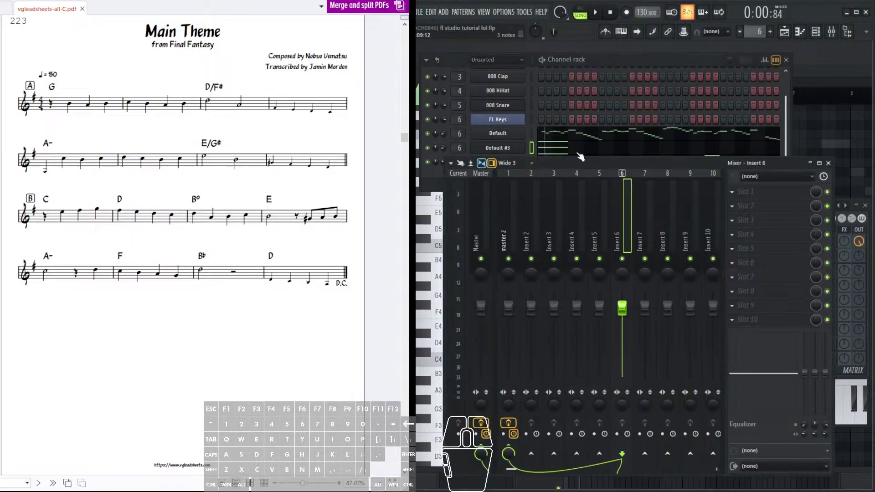
- Play the opening bars from the Default #3 piano roll to hear the chord against the melody and bass, and stop playback
{"action": "left_click", "coordinate": [578, 153]}
{"action": "left_click", "coordinate": [595, 12]}
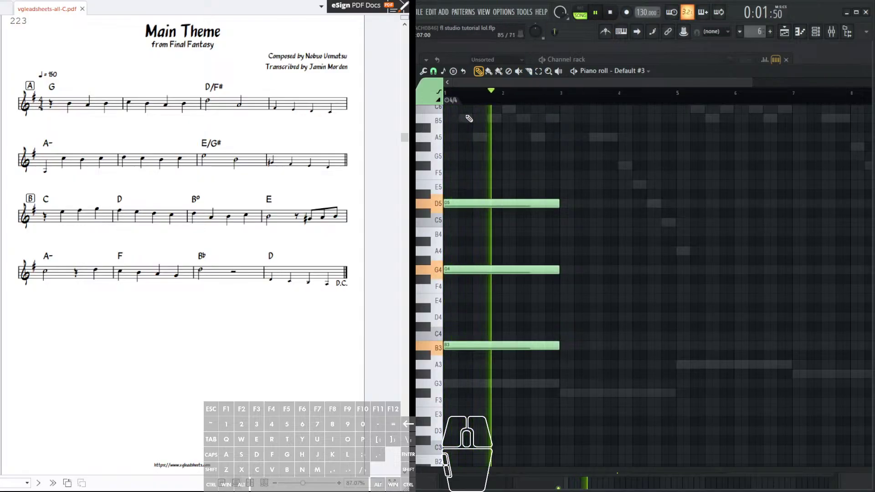
{"action": "left_click", "coordinate": [631, 59]}
{"action": "left_click", "coordinate": [596, 13]}
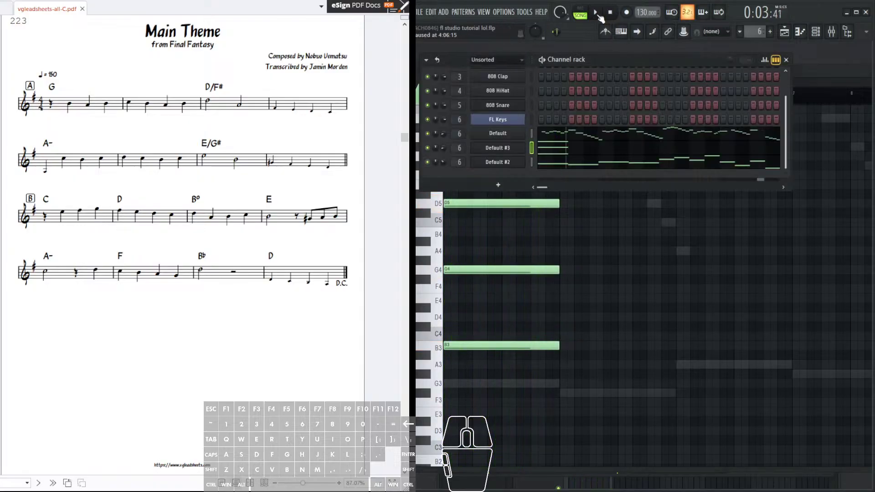
{"action": "middle_click", "coordinate": [599, 267]}
{"action": "left_click", "coordinate": [523, 215]}
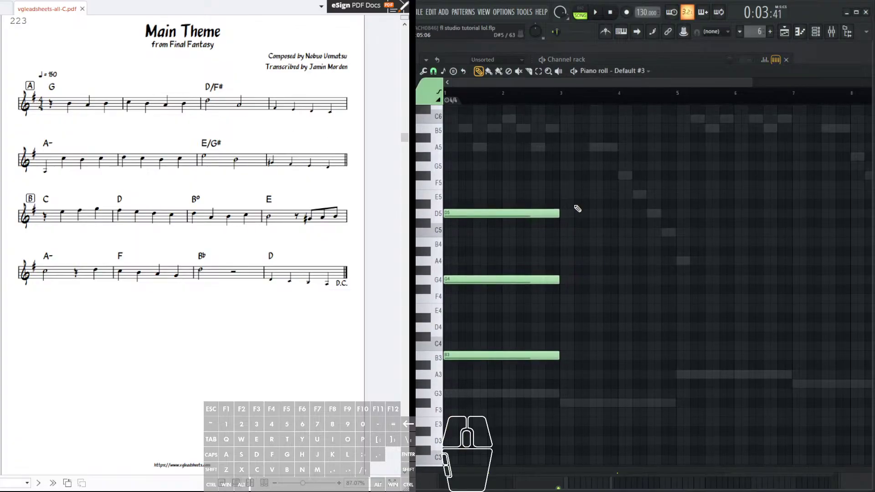
- Consult the D/F# chord symbol on the lead sheet and audition the G chord's notes in the piano roll
{"action": "left_click", "coordinate": [209, 75]}
{"action": "left_click", "coordinate": [206, 86]}
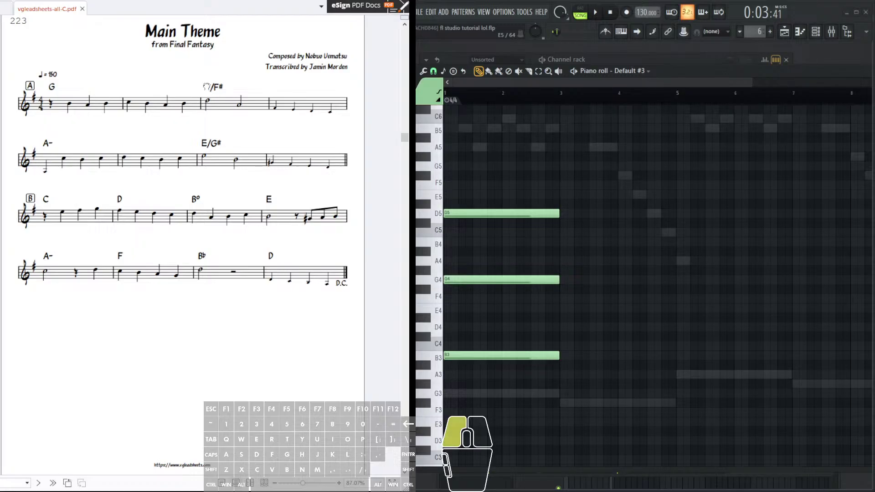
{"action": "right_click", "coordinate": [478, 278]}
{"action": "left_click_drag", "start_coordinate": [472, 282], "coordinate": [504, 282]}
{"action": "scroll", "coordinate": [510, 266], "scroll_direction": "down", "scroll_amount": 1}
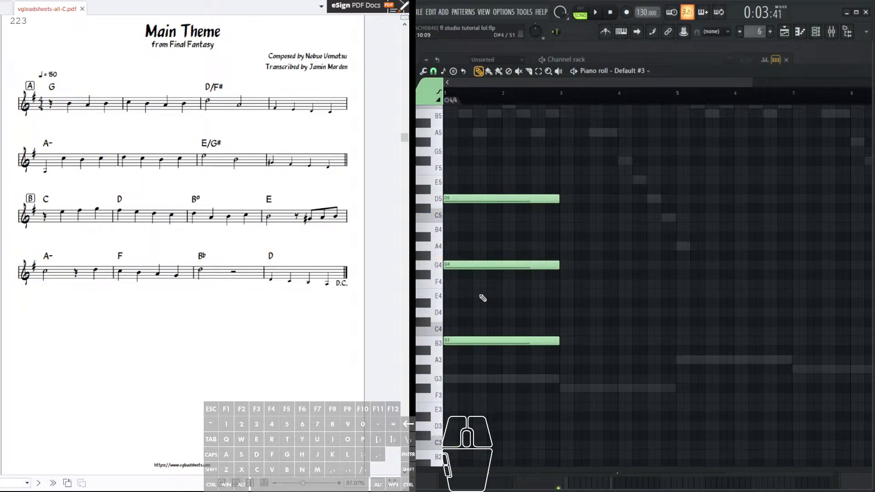
{"action": "left_click", "coordinate": [473, 340]}
{"action": "left_click", "coordinate": [477, 199]}
{"action": "mouse_move", "coordinate": [476, 341]}
{"action": "left_mouse_down"}
{"action": "mouse_move", "coordinate": [476, 230]}
{"action": "mouse_move", "coordinate": [477, 350]}
{"action": "mouse_move", "coordinate": [477, 331]}
{"action": "mouse_move", "coordinate": [474, 341]}
{"action": "left_mouse_up"}
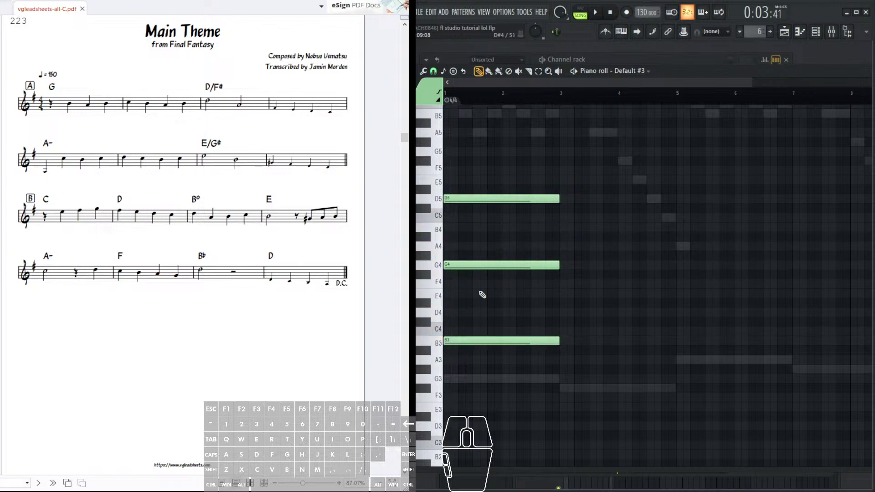
- Place a two-bar D4 note at bar 3, discarding the trial note at F#3
{"action": "middle_click", "coordinate": [609, 242]}
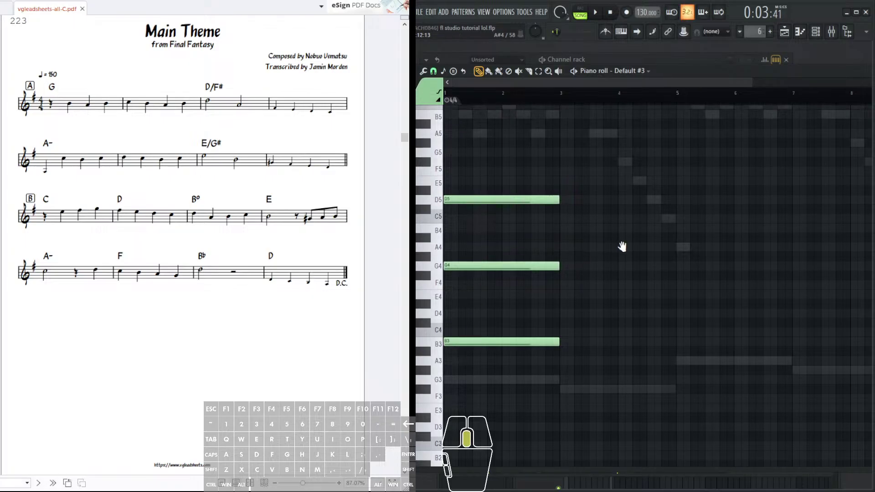
{"action": "left_click", "coordinate": [565, 388]}
{"action": "right_click", "coordinate": [569, 389]}
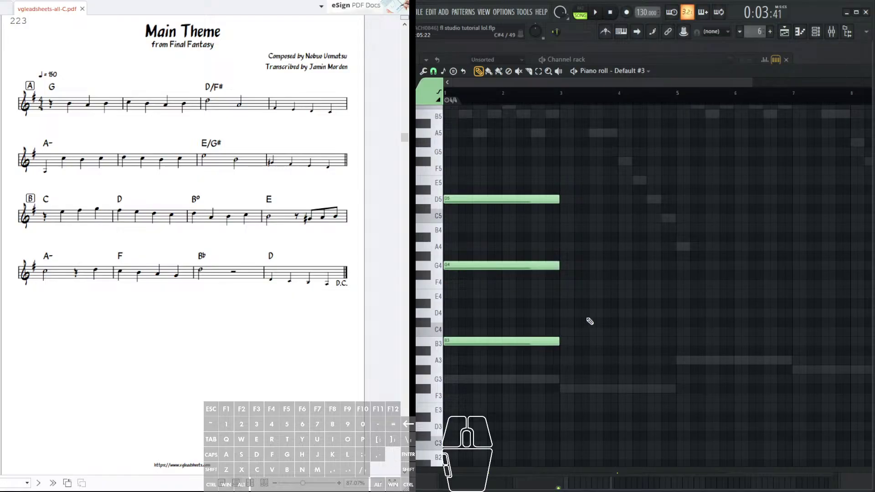
{"action": "left_click", "coordinate": [563, 311]}
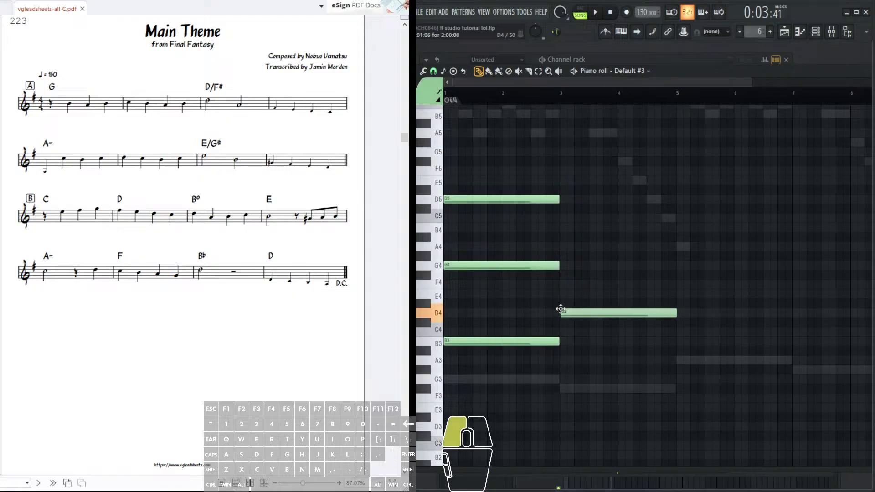
- Add a two-bar F#4 note at bar 3 by counting semitones up from D4, and remove the trial notes between them
{"action": "scroll", "coordinate": [551, 315], "scroll_direction": "up", "scroll_amount": 2}
{"action": "left_click_drag", "start_coordinate": [535, 299], "coordinate": [569, 295]}
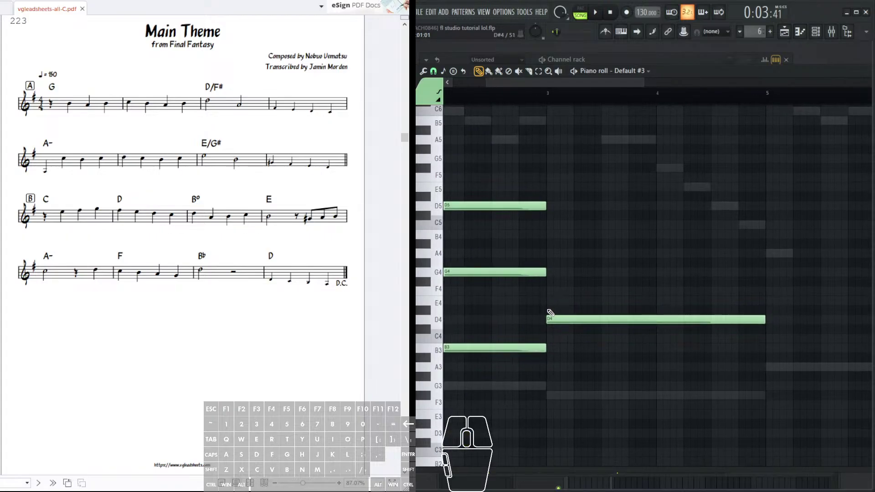
{"action": "left_click", "coordinate": [548, 310]}
{"action": "left_click", "coordinate": [547, 301]}
{"action": "left_click", "coordinate": [550, 292]}
{"action": "left_click", "coordinate": [552, 282]}
{"action": "right_click", "coordinate": [557, 291]}
{"action": "right_click", "coordinate": [560, 302]}
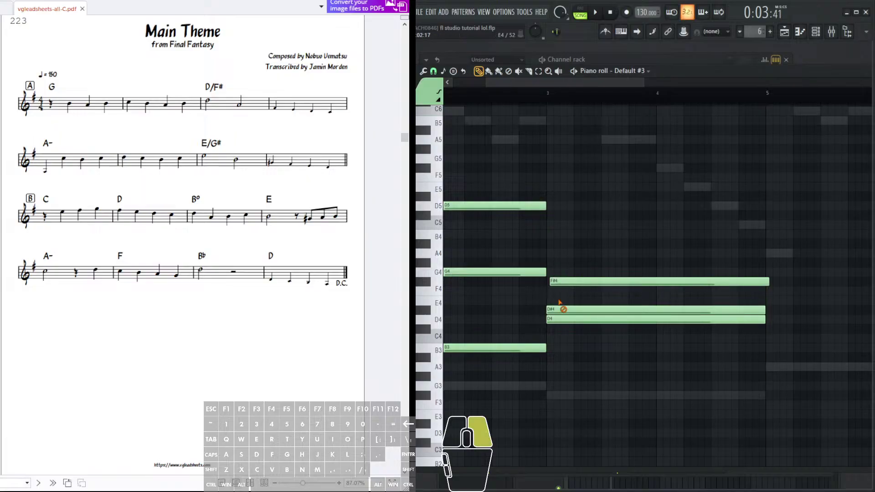
{"action": "right_click", "coordinate": [560, 310]}
{"action": "left_click_drag", "start_coordinate": [577, 282], "coordinate": [593, 288]}
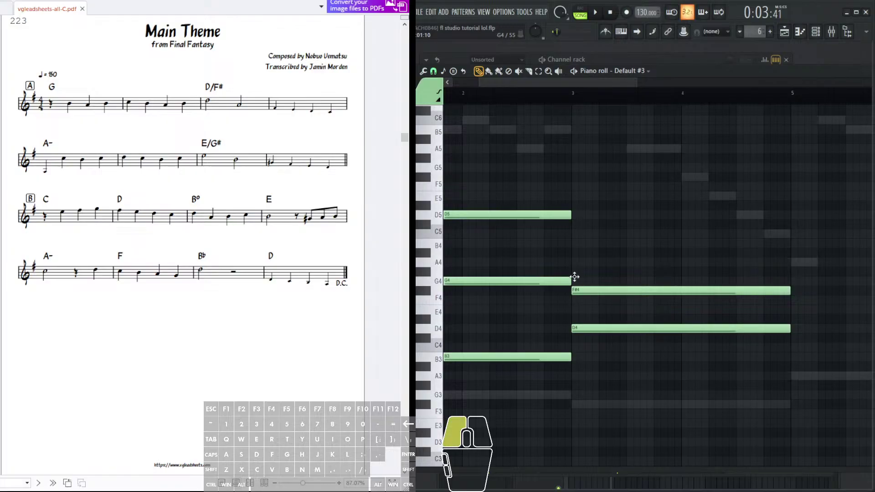
- Add a two-bar A4 note aligned to bar 3 above the F#4, removing the semitone-counting notes between them
{"action": "left_click", "coordinate": [575, 280]}
{"action": "left_click", "coordinate": [575, 271]}
{"action": "left_click", "coordinate": [578, 262]}
{"action": "right_click", "coordinate": [585, 272]}
{"action": "right_click", "coordinate": [588, 281]}
{"action": "left_click", "coordinate": [605, 263]}
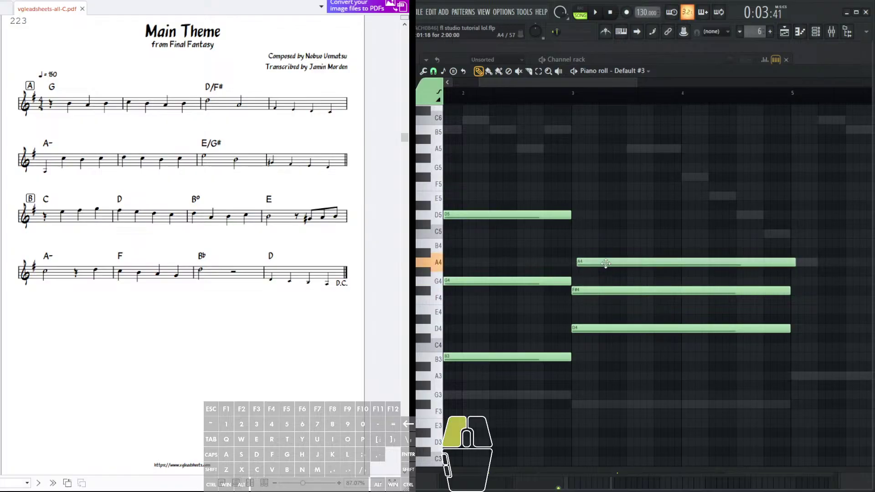
{"action": "left_click_drag", "start_coordinate": [602, 263], "coordinate": [600, 262]}
{"action": "left_click_drag", "start_coordinate": [572, 290], "coordinate": [601, 253]}
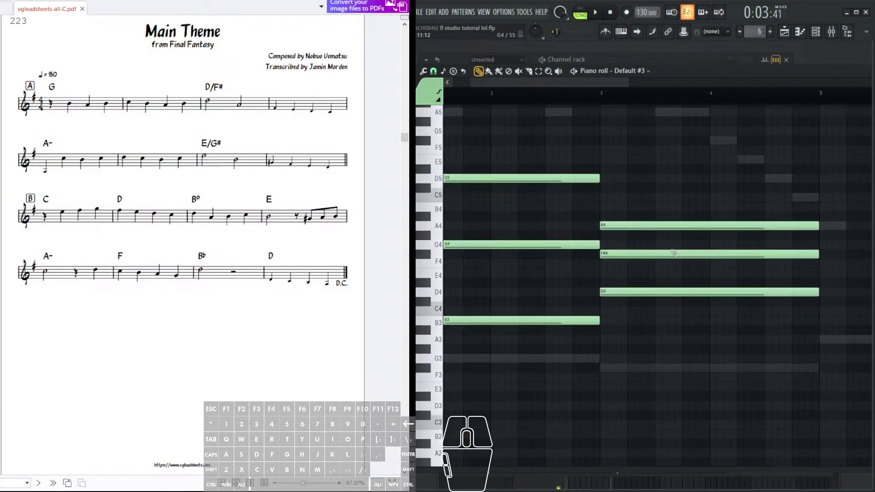
- Lower the A4 note at bar 3 an octave to A3 and play the first two chords, stopping playback again
{"action": "left_click_drag", "start_coordinate": [727, 251], "coordinate": [668, 390]}
{"action": "scroll", "coordinate": [714, 310], "scroll_direction": "right", "scroll_amount": 2}
{"action": "scroll", "coordinate": [604, 97], "scroll_direction": "down", "scroll_amount": 3}
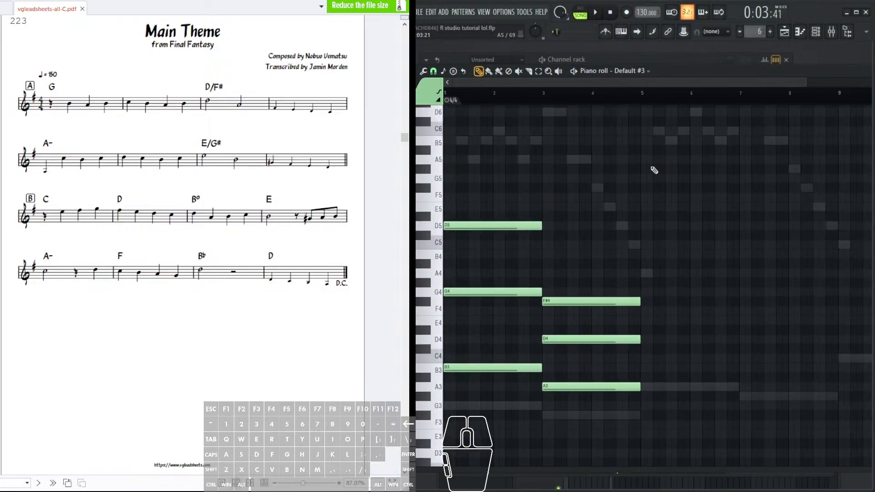
{"action": "key", "text": "space"}
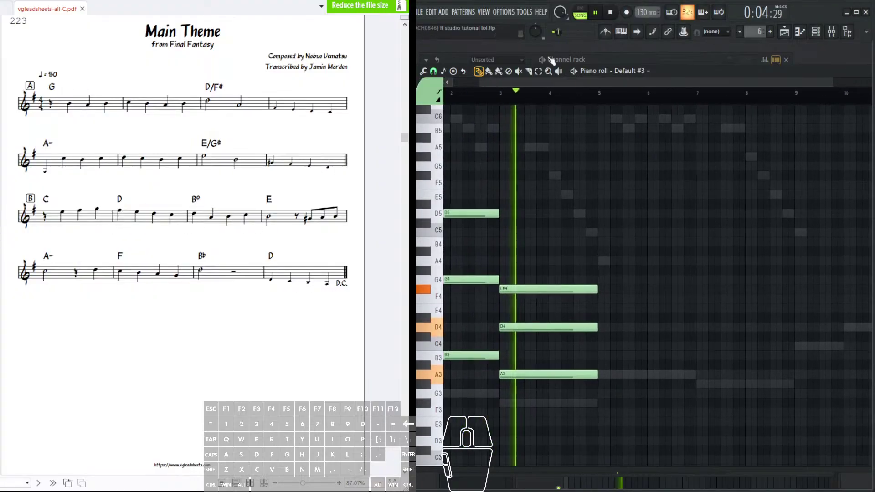
{"action": "key", "text": "space"}
- Raise the D4 note at bar 3 an octave to D5
{"action": "left_click_drag", "start_coordinate": [537, 322], "coordinate": [520, 205]}
{"action": "scroll", "coordinate": [568, 99], "scroll_direction": "up", "scroll_amount": 3}
{"action": "scroll", "coordinate": [616, 182], "scroll_direction": "up", "scroll_amount": 1}
{"action": "left_click_drag", "start_coordinate": [640, 218], "coordinate": [643, 219]}
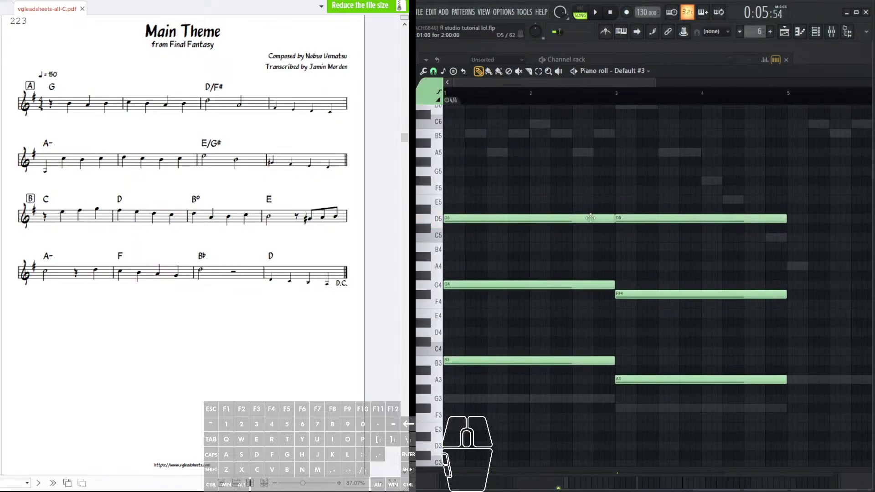
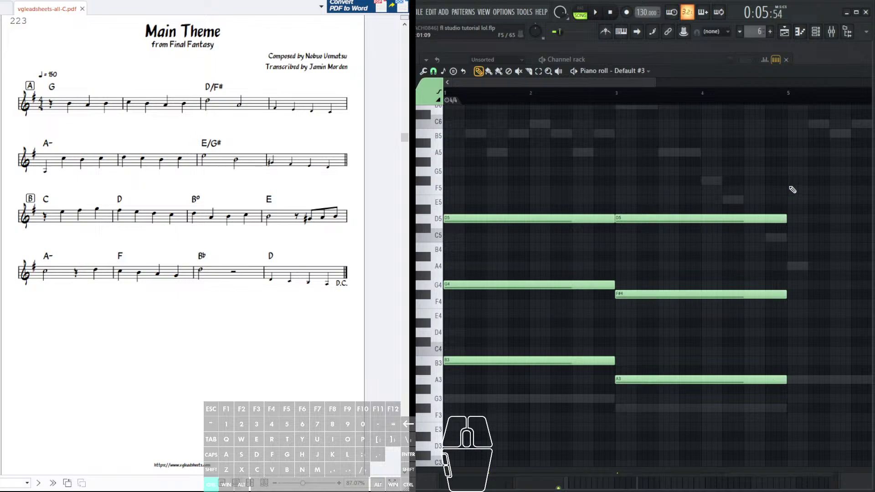
- Select the B3 note at bar 1 and the A3 note at bar 3, and raise both by an octave
{"action": "left_click_drag", "start_coordinate": [789, 187], "coordinate": [758, 426]}
{"action": "left_click_drag", "start_coordinate": [678, 176], "coordinate": [643, 159]}
{"action": "left_click", "coordinate": [728, 160], "text": "ctrl"}
{"action": "left_click_drag", "start_coordinate": [711, 156], "coordinate": [710, 175]}
{"action": "left_click_drag", "start_coordinate": [605, 176], "coordinate": [576, 183]}
{"action": "left_click_drag", "start_coordinate": [701, 182], "coordinate": [775, 277]}
{"action": "left_click_drag", "start_coordinate": [698, 405], "coordinate": [588, 354]}
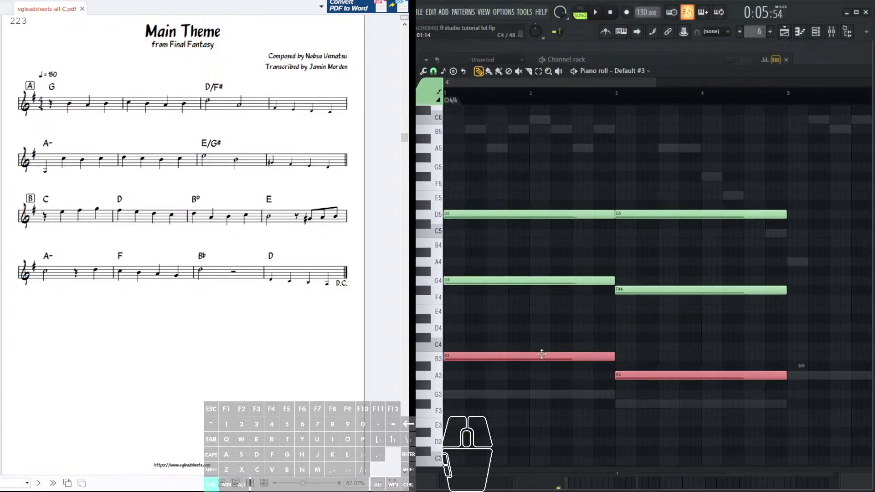
{"action": "key", "text": "ctrl+Up"}
{"action": "left_click_drag", "start_coordinate": [768, 324], "coordinate": [707, 320]}
{"action": "left_click_drag", "start_coordinate": [655, 301], "coordinate": [633, 337]}
- Check the D/F# symbol on the lead sheet and select all the chord notes in the piano roll
{"action": "left_click", "coordinate": [240, 75]}
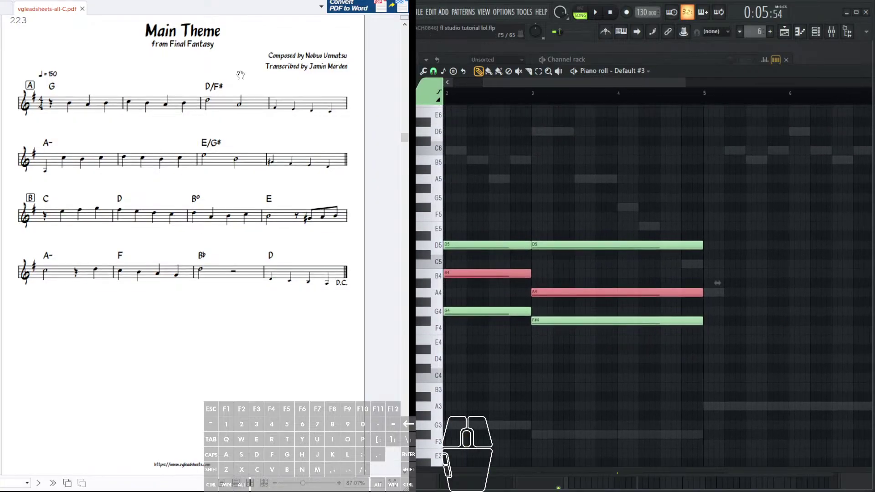
{"action": "left_click", "coordinate": [767, 260]}
{"action": "left_click_drag", "start_coordinate": [798, 278], "coordinate": [732, 243]}
{"action": "left_click_drag", "start_coordinate": [629, 216], "coordinate": [739, 229]}
{"action": "left_click_drag", "start_coordinate": [799, 203], "coordinate": [476, 365]}
{"action": "left_click_drag", "start_coordinate": [797, 284], "coordinate": [632, 298]}
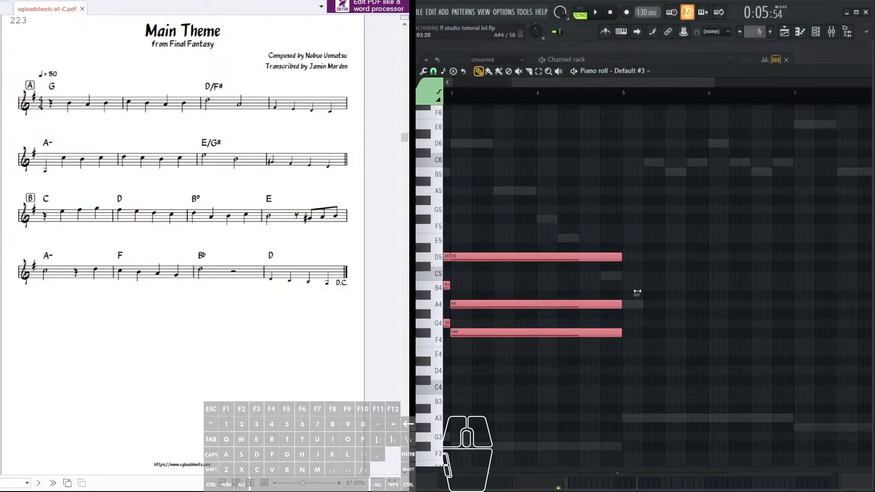
{"action": "key", "text": "ctrl+b"}
- Switch to the Default piano roll and examine the melody notes of bars 3 to 8 against the chord and bass
{"action": "left_click", "coordinate": [736, 219]}
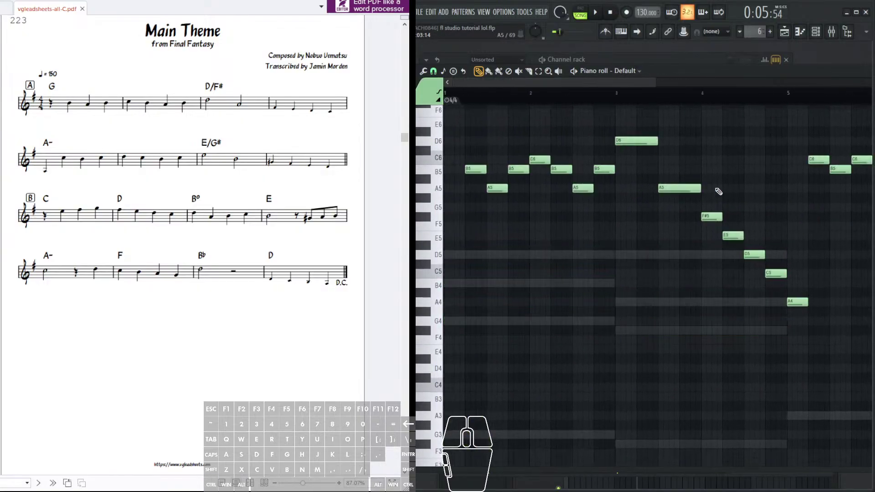
{"action": "left_click_drag", "start_coordinate": [588, 136], "coordinate": [631, 283]}
{"action": "right_click", "coordinate": [758, 300]}
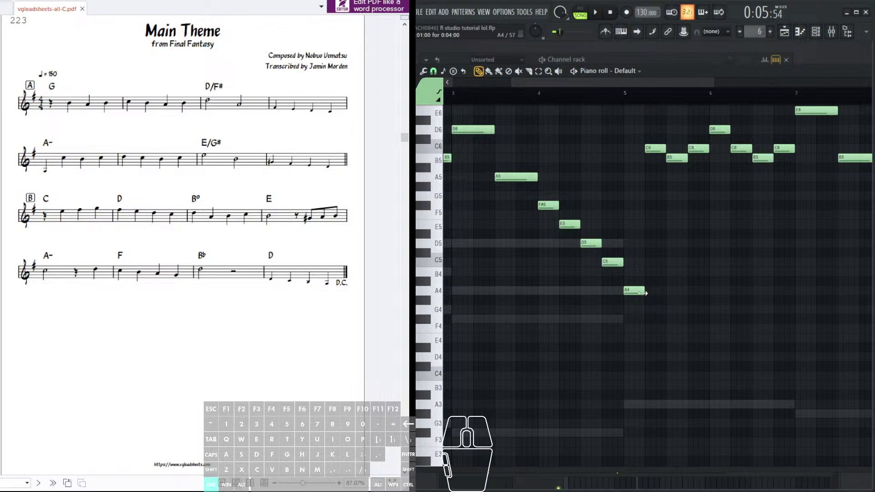
{"action": "left_click_drag", "start_coordinate": [654, 348], "coordinate": [529, 214]}
{"action": "mouse_move", "coordinate": [644, 359]}
{"action": "left_mouse_down"}
{"action": "mouse_move", "coordinate": [532, 210]}
{"action": "mouse_move", "coordinate": [650, 368]}
{"action": "left_mouse_up"}
{"action": "left_click", "coordinate": [548, 273], "text": "ctrl"}
{"action": "left_click_drag", "start_coordinate": [617, 333], "coordinate": [503, 211]}
{"action": "left_click_drag", "start_coordinate": [497, 191], "coordinate": [637, 360]}
{"action": "left_click_drag", "start_coordinate": [493, 220], "coordinate": [622, 359]}
{"action": "left_click_drag", "start_coordinate": [528, 220], "coordinate": [636, 370]}
{"action": "left_click_drag", "start_coordinate": [554, 287], "coordinate": [581, 303]}
{"action": "left_click_drag", "start_coordinate": [516, 238], "coordinate": [622, 358]}
{"action": "left_click_drag", "start_coordinate": [537, 200], "coordinate": [664, 348]}
{"action": "left_click_drag", "start_coordinate": [538, 201], "coordinate": [658, 345]}
{"action": "left_click_drag", "start_coordinate": [547, 218], "coordinate": [654, 362]}
{"action": "left_click_drag", "start_coordinate": [568, 231], "coordinate": [651, 345]}
{"action": "left_click_drag", "start_coordinate": [614, 272], "coordinate": [585, 286]}
{"action": "right_click", "coordinate": [687, 267]}
{"action": "left_click_drag", "start_coordinate": [630, 226], "coordinate": [572, 232]}
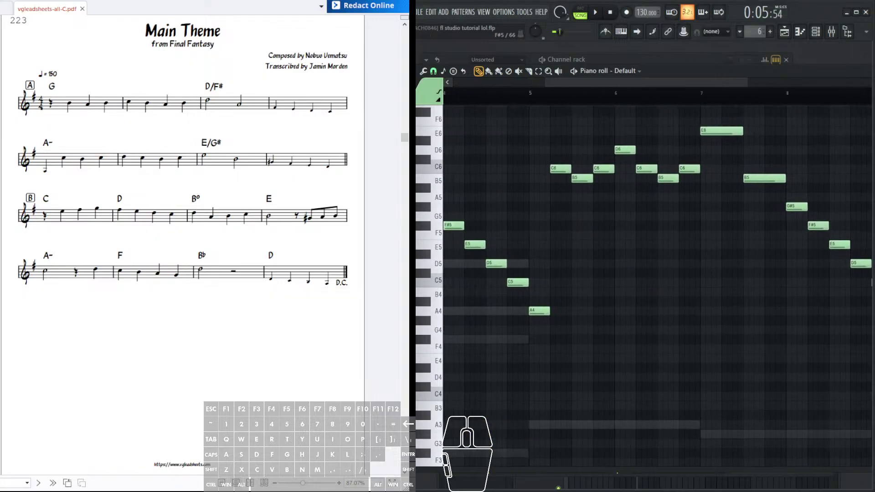
{"action": "left_click_drag", "start_coordinate": [679, 194], "coordinate": [608, 158]}
{"action": "left_click_drag", "start_coordinate": [568, 355], "coordinate": [610, 315]}
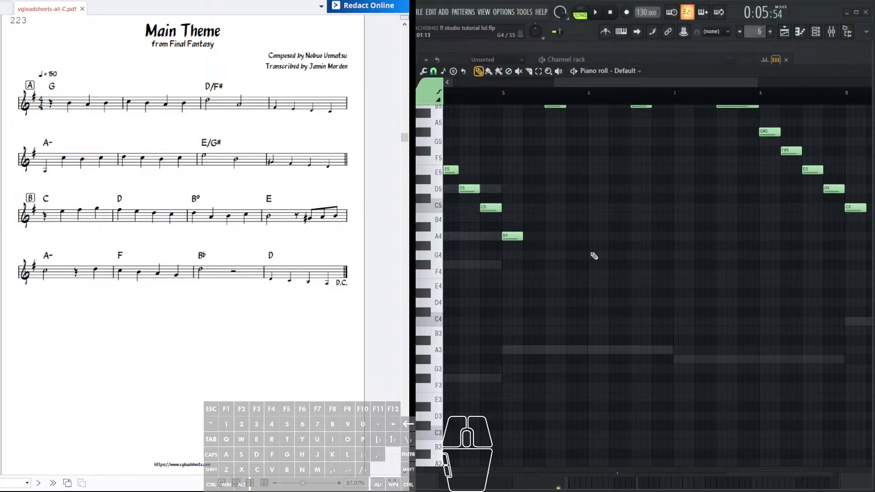
{"action": "scroll", "coordinate": [593, 256], "scroll_direction": "up", "scroll_amount": 2}
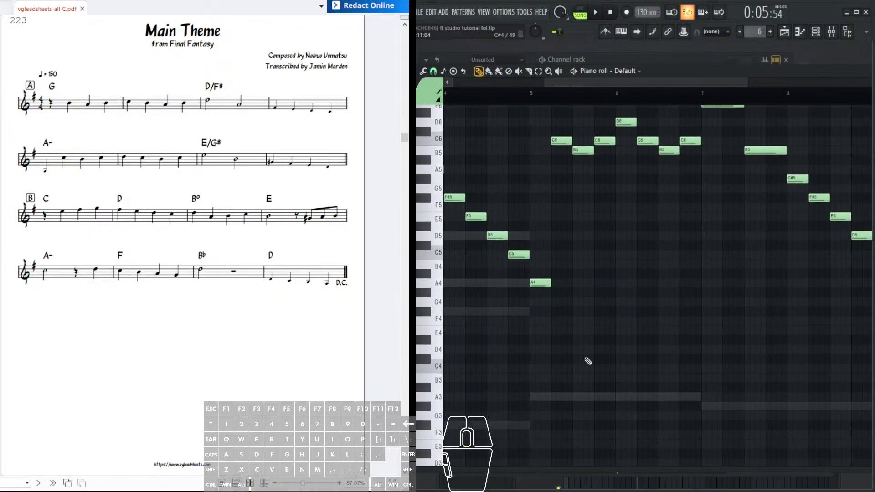
- Return to the Default #3 piano roll and place a two-bar A4 note at bar 5
{"action": "double_click", "coordinate": [609, 380]}
{"action": "double_click", "coordinate": [572, 276]}
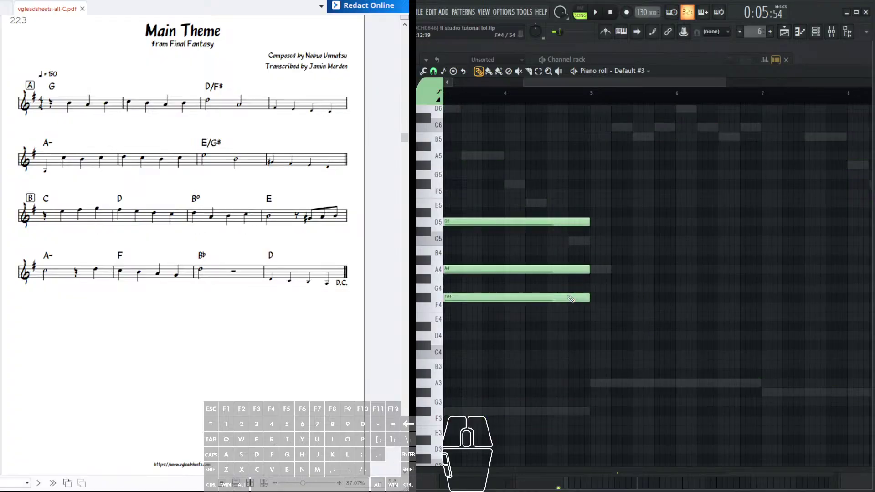
{"action": "left_click", "coordinate": [577, 278]}
{"action": "left_click_drag", "start_coordinate": [577, 277], "coordinate": [573, 278]}
{"action": "left_click_drag", "start_coordinate": [644, 287], "coordinate": [616, 339]}
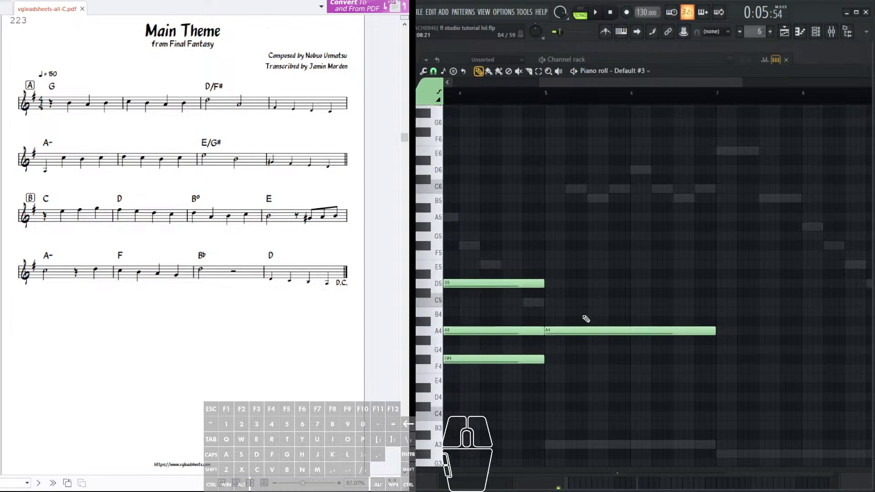
- Add a two-bar C5 note aligned to bar 5 above the A4, deleting the trial notes in between
{"action": "left_click", "coordinate": [546, 320]}
{"action": "left_click", "coordinate": [547, 311]}
{"action": "left_click", "coordinate": [548, 302]}
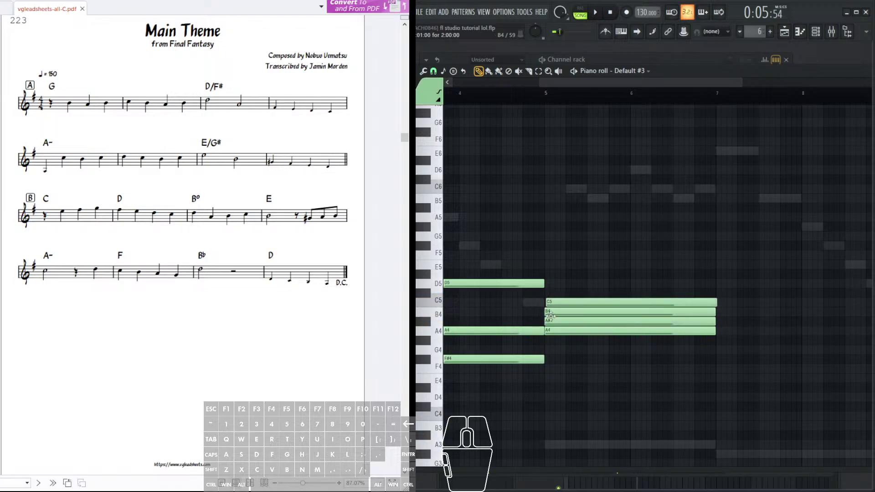
{"action": "right_click", "coordinate": [550, 312]}
{"action": "right_click", "coordinate": [550, 320]}
{"action": "left_click_drag", "start_coordinate": [566, 303], "coordinate": [565, 302]}
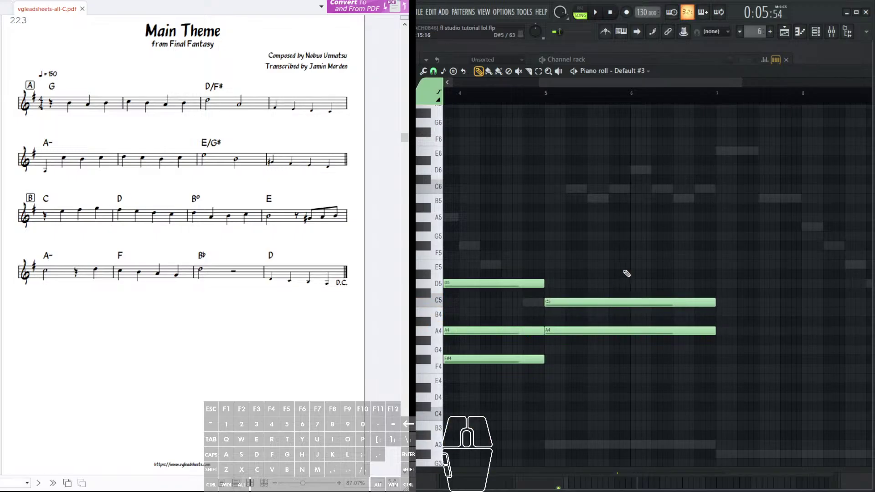
- Complete the A minor chord at bar 5 with a two-bar E5 note, deleting the trial notes above C5
{"action": "left_click_drag", "start_coordinate": [611, 288], "coordinate": [604, 300]}
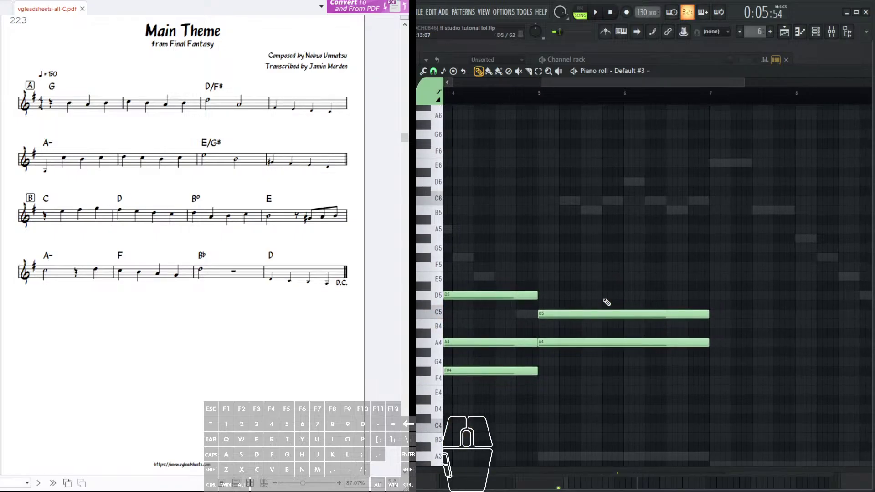
{"action": "left_click", "coordinate": [565, 313]}
{"action": "left_click", "coordinate": [565, 313]}
{"action": "left_click", "coordinate": [539, 303]}
{"action": "left_click", "coordinate": [545, 296]}
{"action": "left_click", "coordinate": [549, 286]}
{"action": "left_click", "coordinate": [554, 276]}
{"action": "right_click", "coordinate": [552, 295]}
{"action": "right_click", "coordinate": [552, 287]}
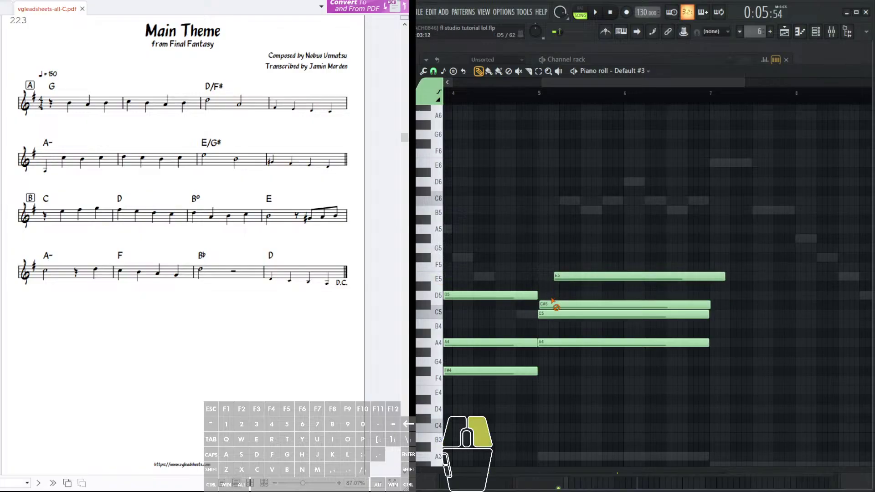
{"action": "right_click", "coordinate": [553, 303]}
{"action": "left_click_drag", "start_coordinate": [569, 276], "coordinate": [556, 276]}
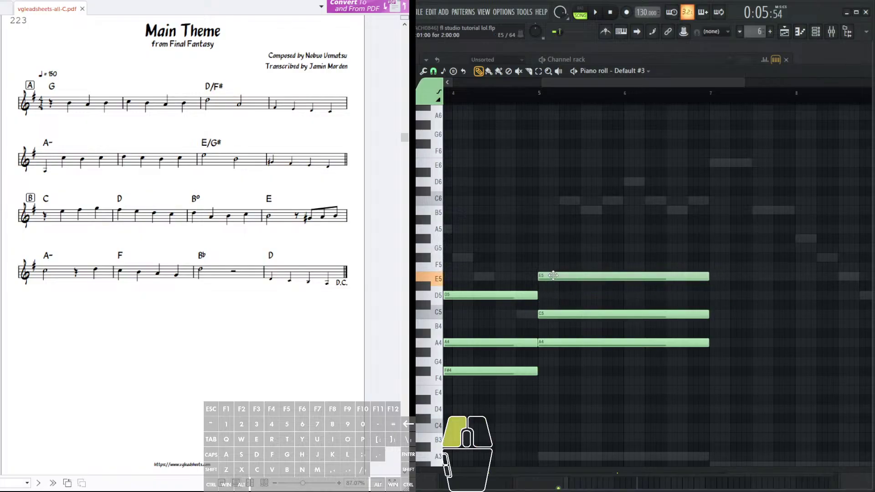
- Consult the E/G# chord symbol on the lead sheet and examine the bass note at bar 7 in the piano roll
{"action": "left_click_drag", "start_coordinate": [682, 282], "coordinate": [608, 244]}
{"action": "left_click_drag", "start_coordinate": [713, 230], "coordinate": [580, 256]}
{"action": "left_click_drag", "start_coordinate": [467, 261], "coordinate": [625, 247]}
{"action": "scroll", "coordinate": [599, 245], "scroll_direction": "up", "scroll_amount": 2}
{"action": "left_click", "coordinate": [240, 168]}
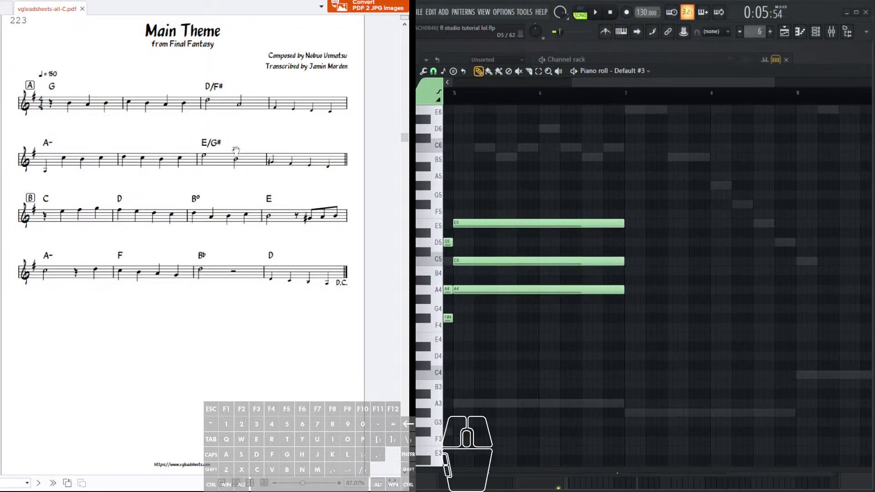
{"action": "scroll", "coordinate": [654, 241], "scroll_direction": "down", "scroll_amount": 3}
{"action": "scroll", "coordinate": [595, 333], "scroll_direction": "right", "scroll_amount": 2}
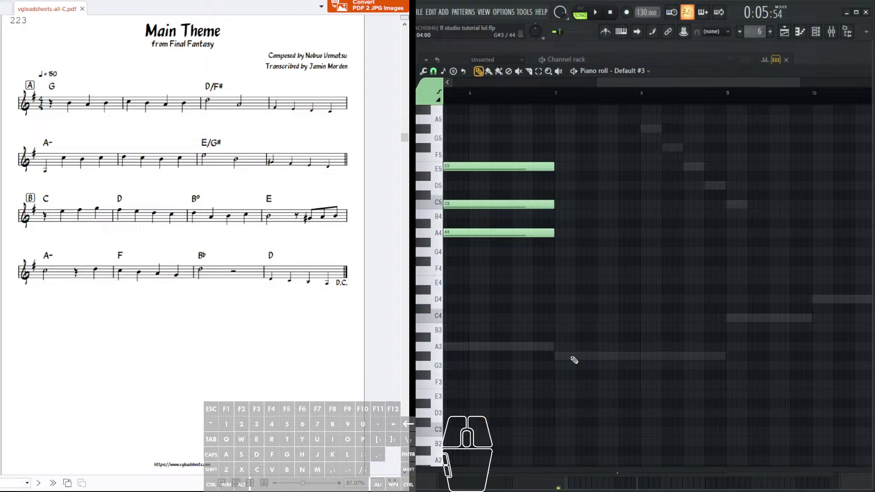
{"action": "right_click", "coordinate": [571, 357]}
{"action": "left_click_drag", "start_coordinate": [601, 251], "coordinate": [593, 290]}
{"action": "right_click", "coordinate": [523, 243]}
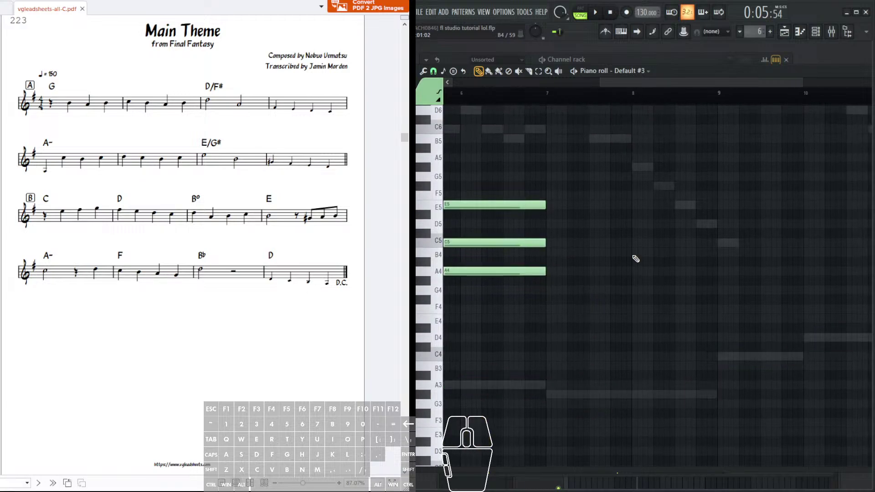
{"action": "scroll", "coordinate": [635, 259], "scroll_direction": "up", "scroll_amount": 3}
{"action": "scroll", "coordinate": [481, 300], "scroll_direction": "right", "scroll_amount": 2}
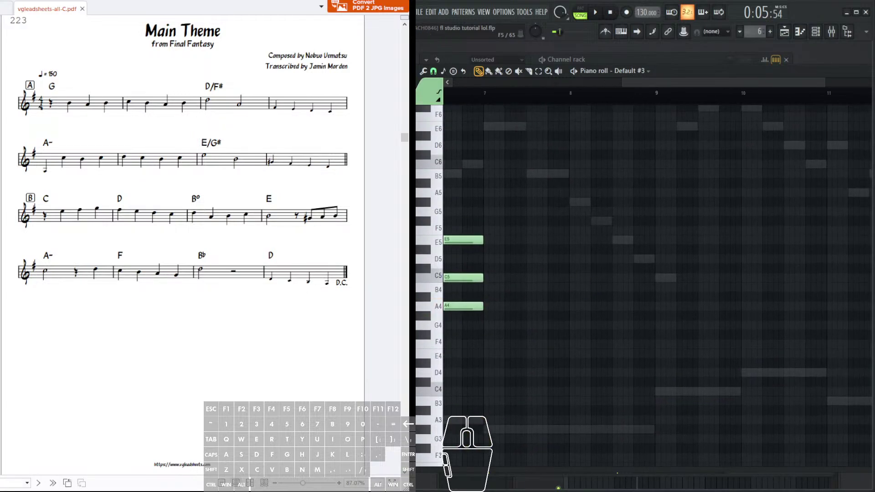
- Place a two-bar E4 note at bar 7
{"action": "left_click_drag", "start_coordinate": [538, 306], "coordinate": [534, 303]}
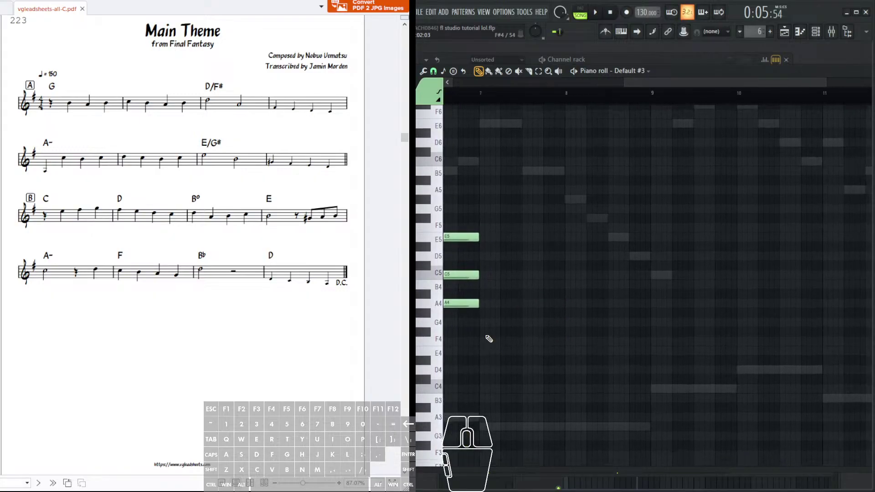
{"action": "scroll", "coordinate": [513, 345], "scroll_direction": "left", "scroll_amount": 1}
{"action": "left_click", "coordinate": [498, 354]}
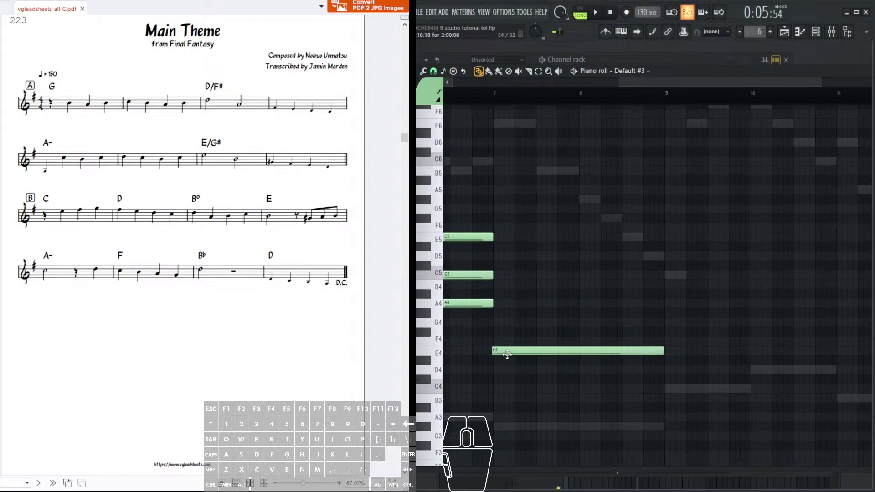
{"action": "scroll", "coordinate": [504, 341], "scroll_direction": "down", "scroll_amount": 1}
{"action": "scroll", "coordinate": [504, 340], "scroll_direction": "down", "scroll_amount": 2}
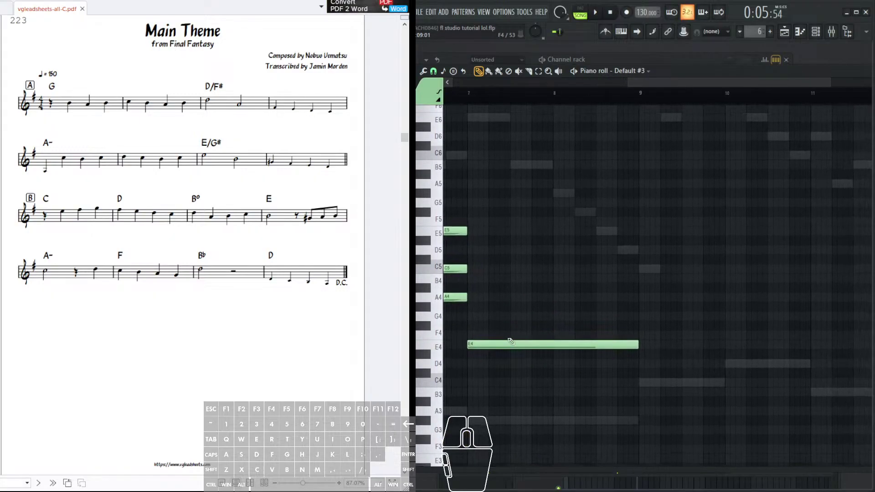
- Add a two-bar G#4 note at bar 7 by counting semitones up from E4, and delete the trial notes in between
{"action": "left_click", "coordinate": [476, 335]}
{"action": "left_click", "coordinate": [476, 325]}
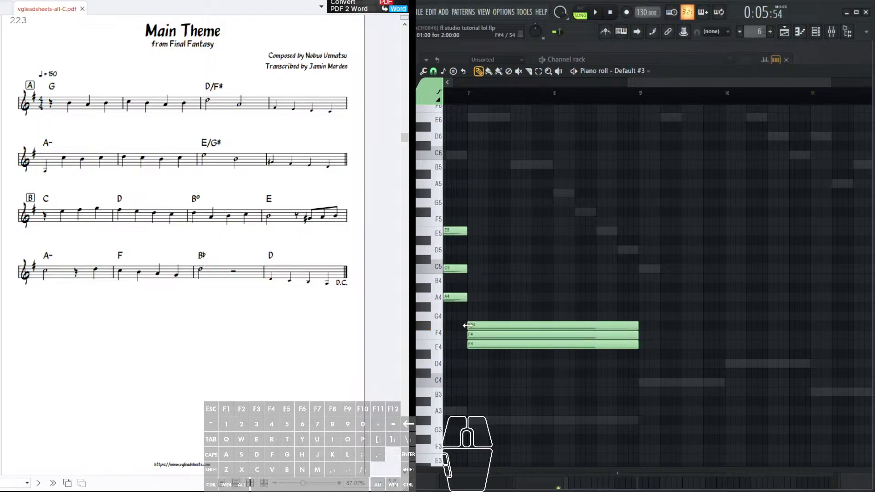
{"action": "left_click", "coordinate": [477, 315]}
{"action": "left_click", "coordinate": [478, 307]}
{"action": "right_click", "coordinate": [477, 315]}
{"action": "right_click", "coordinate": [477, 325]}
{"action": "right_click", "coordinate": [478, 335]}
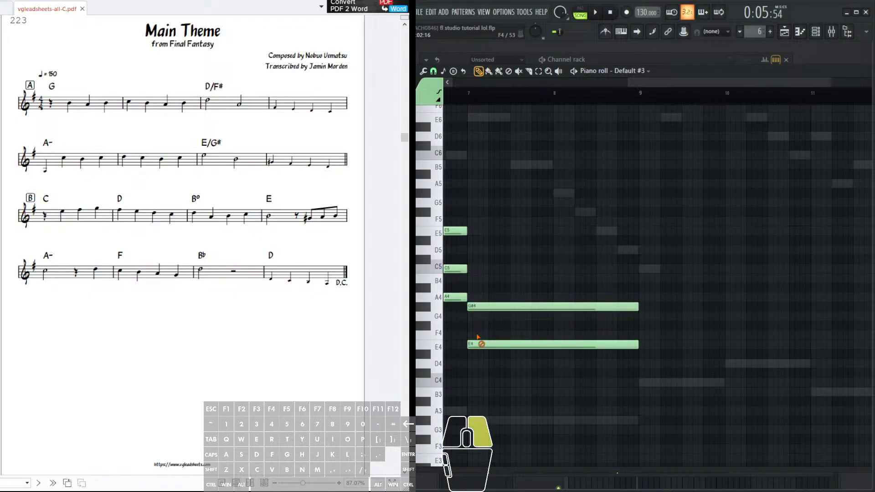
- Add a two-bar B4 note aligned to bar 7 above the G#4, removing the semitone-counting notes
{"action": "scroll", "coordinate": [492, 327], "scroll_direction": "up", "scroll_amount": 2}
{"action": "left_click", "coordinate": [487, 330]}
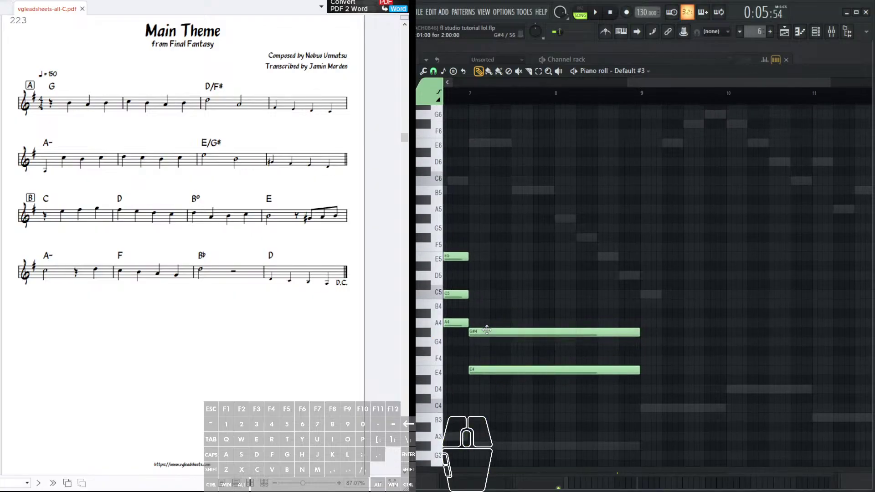
{"action": "left_click", "coordinate": [475, 323]}
{"action": "left_click", "coordinate": [479, 313]}
{"action": "left_click", "coordinate": [485, 304]}
{"action": "right_click", "coordinate": [492, 321]}
{"action": "right_click", "coordinate": [494, 313]}
{"action": "left_click_drag", "start_coordinate": [495, 303], "coordinate": [482, 304]}
- Examine the E chord notes at bar 7 against the preceding chord and the bass line
{"action": "left_click_drag", "start_coordinate": [542, 301], "coordinate": [592, 273]}
{"action": "left_click_drag", "start_coordinate": [581, 304], "coordinate": [693, 245]}
{"action": "mouse_move", "coordinate": [562, 247]}
{"action": "left_mouse_down"}
{"action": "mouse_move", "coordinate": [570, 265]}
{"action": "mouse_move", "coordinate": [508, 281]}
{"action": "mouse_move", "coordinate": [621, 277]}
{"action": "mouse_move", "coordinate": [562, 261]}
{"action": "left_mouse_up"}
{"action": "left_click", "coordinate": [623, 261]}
{"action": "left_click_drag", "start_coordinate": [673, 295], "coordinate": [746, 312]}
{"action": "scroll", "coordinate": [747, 312], "scroll_direction": "up", "scroll_amount": 2}
{"action": "left_click", "coordinate": [598, 195]}
{"action": "right_click", "coordinate": [627, 195]}
{"action": "left_click_drag", "start_coordinate": [621, 253], "coordinate": [391, 188]}
{"action": "left_click_drag", "start_coordinate": [545, 308], "coordinate": [602, 295]}
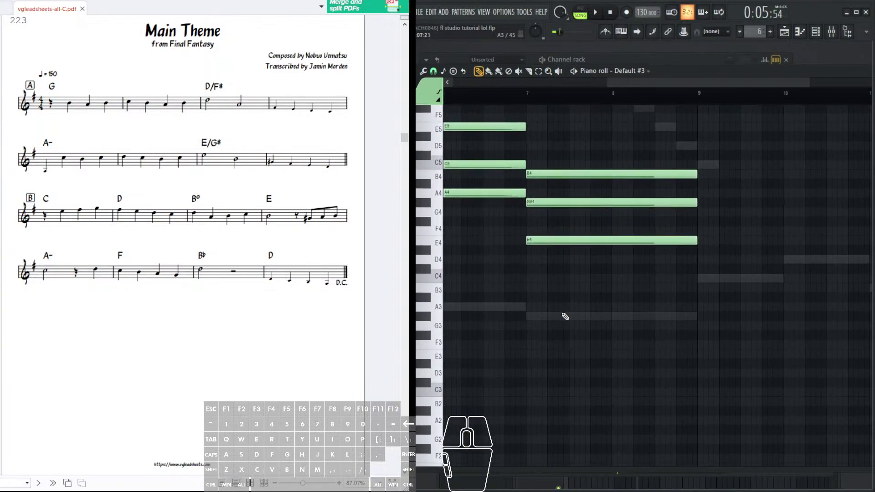
- Compare the E chord notes at bar 7 with the melody and bass notes leading into bar 9
{"action": "right_click", "coordinate": [559, 318]}
{"action": "right_click", "coordinate": [558, 318]}
{"action": "left_click", "coordinate": [556, 319]}
{"action": "scroll", "coordinate": [537, 300], "scroll_direction": "right", "scroll_amount": 2}
{"action": "scroll", "coordinate": [522, 286], "scroll_direction": "up", "scroll_amount": 2}
{"action": "double_click", "coordinate": [522, 280]}
{"action": "scroll", "coordinate": [580, 299], "scroll_direction": "up", "scroll_amount": 4}
{"action": "scroll", "coordinate": [580, 298], "scroll_direction": "right", "scroll_amount": 1}
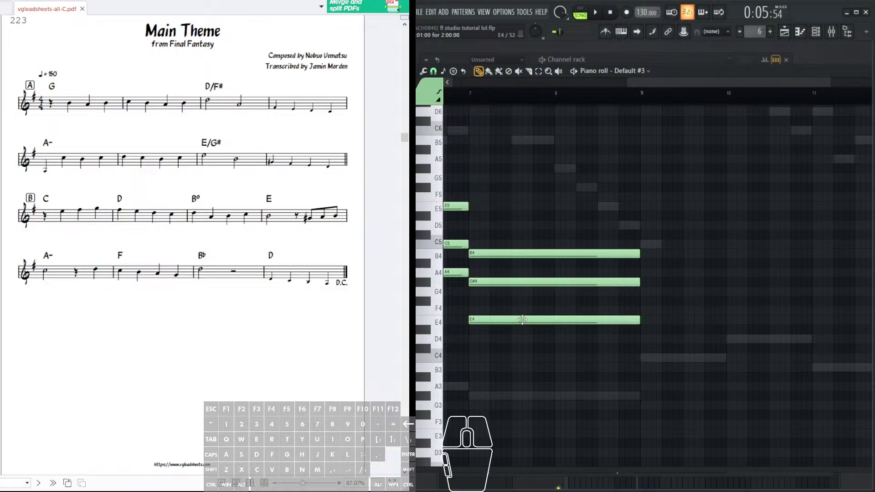
{"action": "left_click_drag", "start_coordinate": [552, 325], "coordinate": [641, 331]}
{"action": "left_click_drag", "start_coordinate": [599, 236], "coordinate": [479, 332]}
{"action": "left_click_drag", "start_coordinate": [491, 201], "coordinate": [418, 367]}
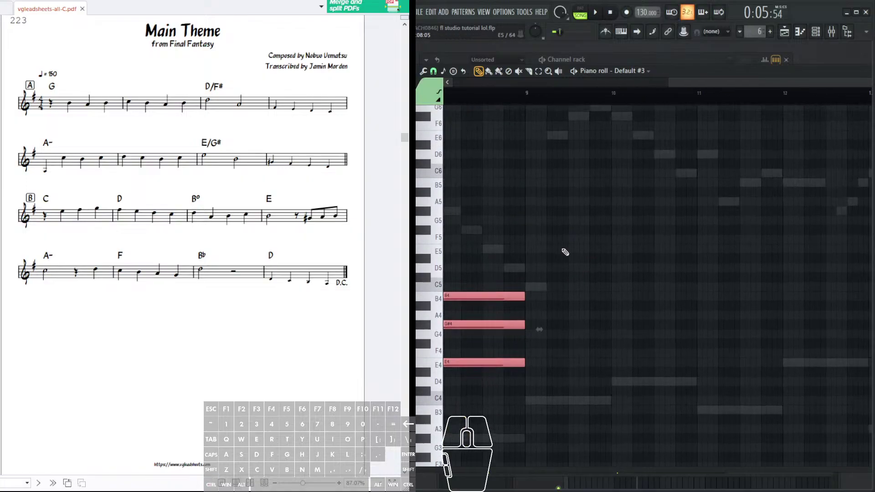
{"action": "scroll", "coordinate": [568, 258], "scroll_direction": "left", "scroll_amount": 4}
{"action": "left_click_drag", "start_coordinate": [510, 196], "coordinate": [786, 423]}
{"action": "scroll", "coordinate": [597, 276], "scroll_direction": "right", "scroll_amount": 3}
{"action": "left_click", "coordinate": [722, 239], "text": "ctrl"}
{"action": "left_click_drag", "start_coordinate": [705, 248], "coordinate": [569, 203]}
- Place a one-bar C5 note at bar 9 for the C chord that opens section B
{"action": "left_click", "coordinate": [44, 195]}
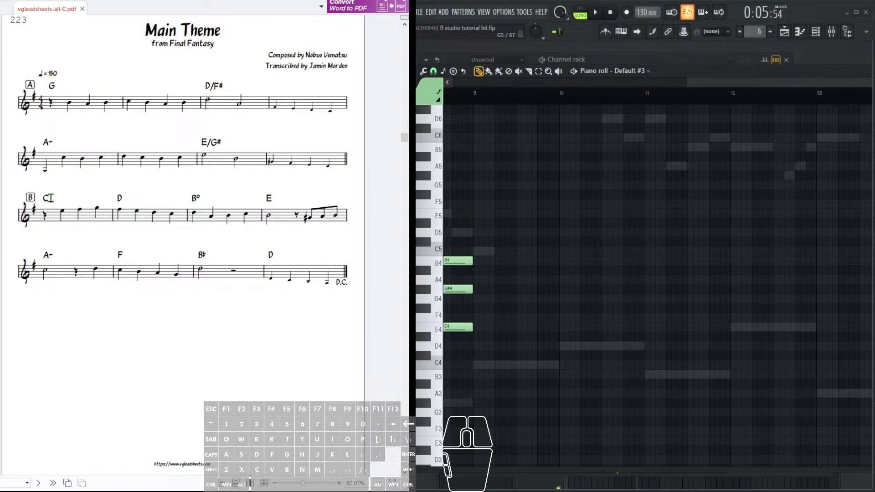
{"action": "left_click_drag", "start_coordinate": [626, 276], "coordinate": [630, 307]}
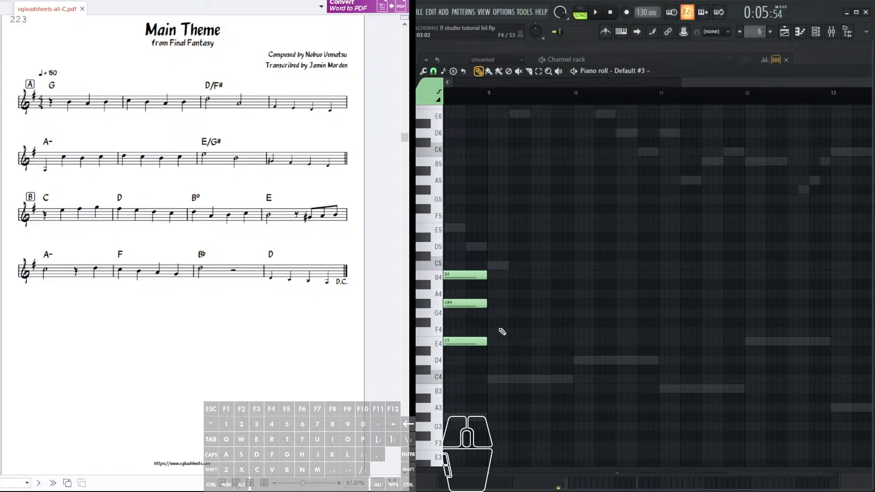
{"action": "left_click", "coordinate": [492, 264]}
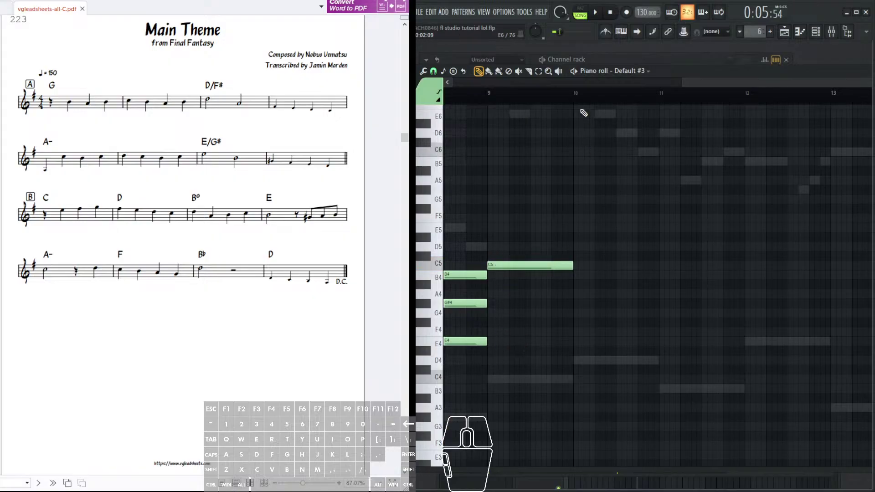
{"action": "scroll", "coordinate": [585, 120], "scroll_direction": "up", "scroll_amount": 3}
{"action": "left_click_drag", "start_coordinate": [645, 225], "coordinate": [699, 243]}
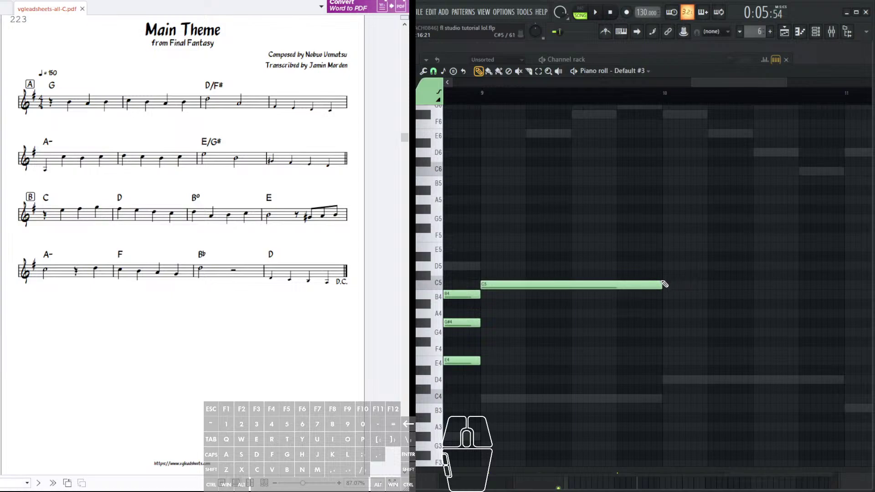
- Add a one-bar E5 note at bar 9 by counting semitones up from C5, and delete the trial notes in between
{"action": "left_click", "coordinate": [484, 274]}
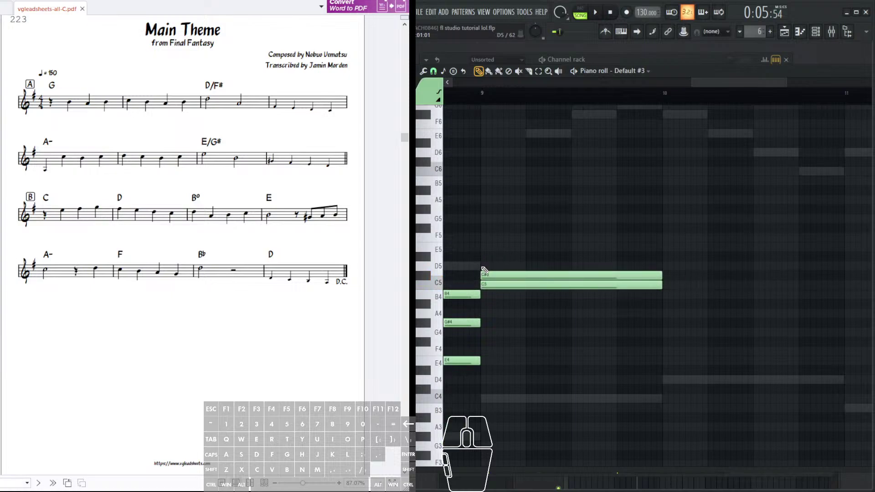
{"action": "left_click", "coordinate": [484, 264]}
{"action": "left_click", "coordinate": [483, 255]}
{"action": "left_click", "coordinate": [483, 248]}
{"action": "right_click", "coordinate": [486, 257]}
{"action": "right_click", "coordinate": [489, 268]}
{"action": "right_click", "coordinate": [488, 275]}
{"action": "left_click_drag", "start_coordinate": [512, 241], "coordinate": [517, 282]}
{"action": "left_click", "coordinate": [504, 286]}
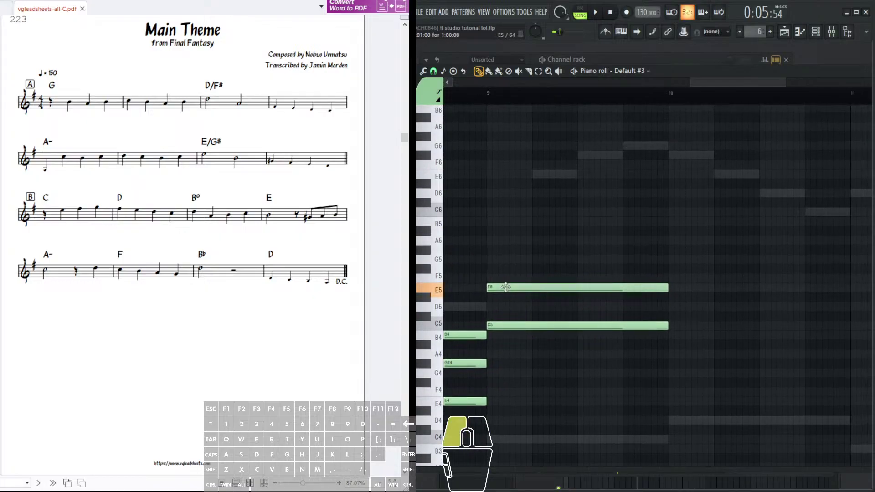
- Add a one-bar G5 note aligned to bar 9 above the E5, removing the semitone-counting notes
{"action": "scroll", "coordinate": [524, 296], "scroll_direction": "up", "scroll_amount": 2}
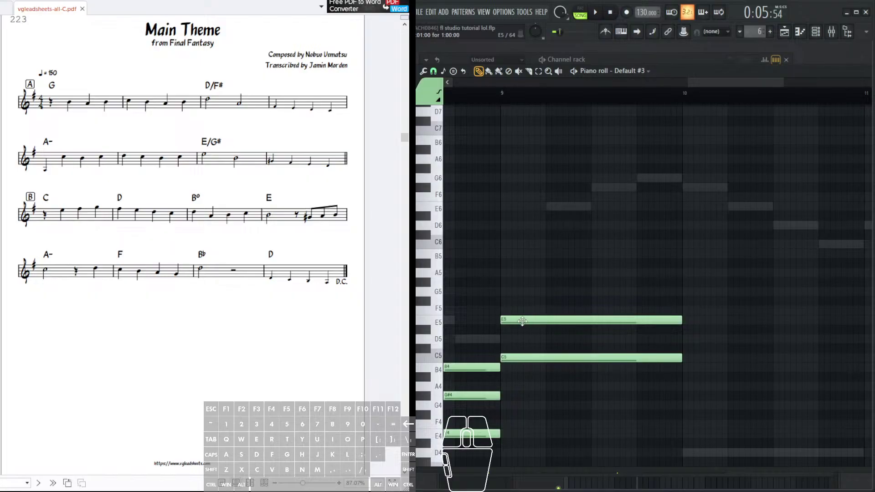
{"action": "left_click", "coordinate": [504, 311]}
{"action": "left_click", "coordinate": [507, 302]}
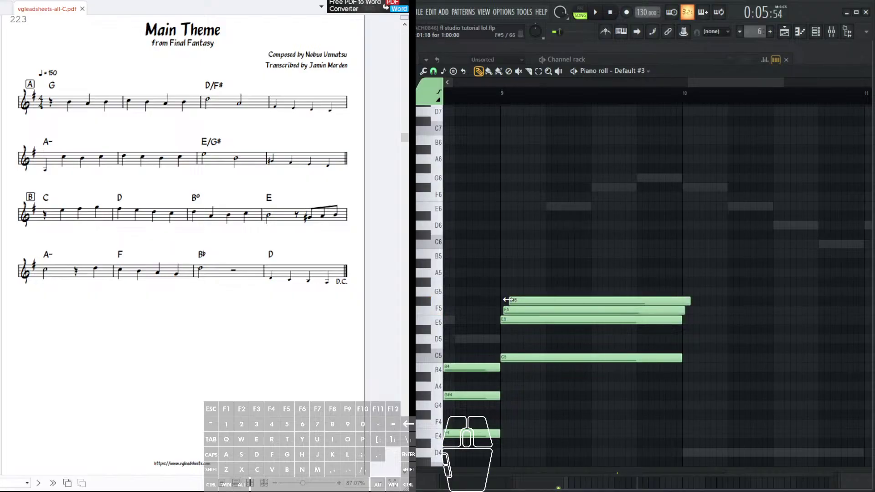
{"action": "left_click", "coordinate": [507, 293]}
{"action": "right_click", "coordinate": [513, 302]}
{"action": "right_click", "coordinate": [519, 311]}
{"action": "left_click", "coordinate": [518, 295]}
{"action": "left_click_drag", "start_coordinate": [519, 294], "coordinate": [512, 294]}
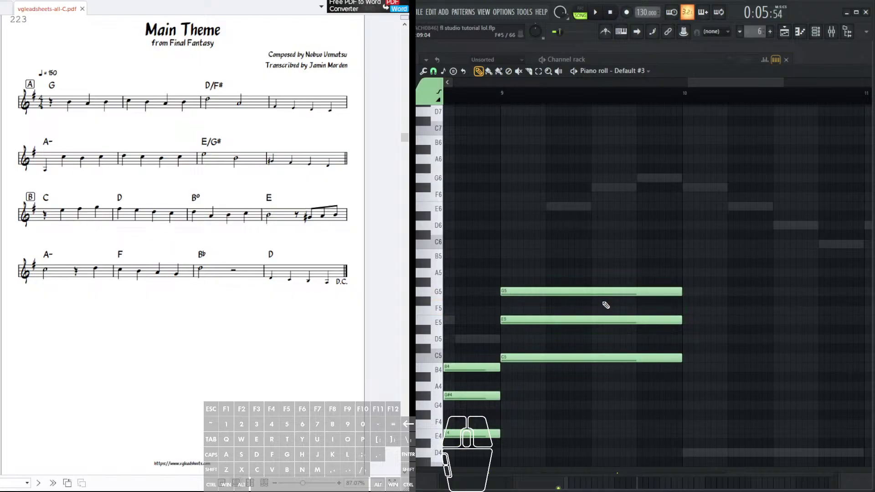
- Place a one-bar D5 note aligned to bar 10 as the root of the D chord
{"action": "scroll", "coordinate": [615, 205], "scroll_direction": "down", "scroll_amount": 5}
{"action": "left_click_drag", "start_coordinate": [645, 239], "coordinate": [419, 237]}
{"action": "scroll", "coordinate": [709, 245], "scroll_direction": "right", "scroll_amount": 3}
{"action": "scroll", "coordinate": [709, 245], "scroll_direction": "up", "scroll_amount": 2}
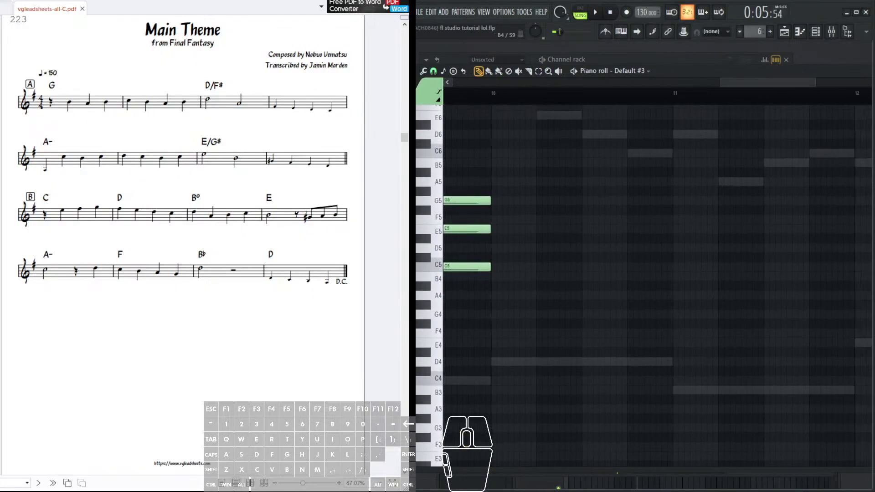
{"action": "scroll", "coordinate": [503, 332], "scroll_direction": "up", "scroll_amount": 1}
{"action": "left_click", "coordinate": [507, 281]}
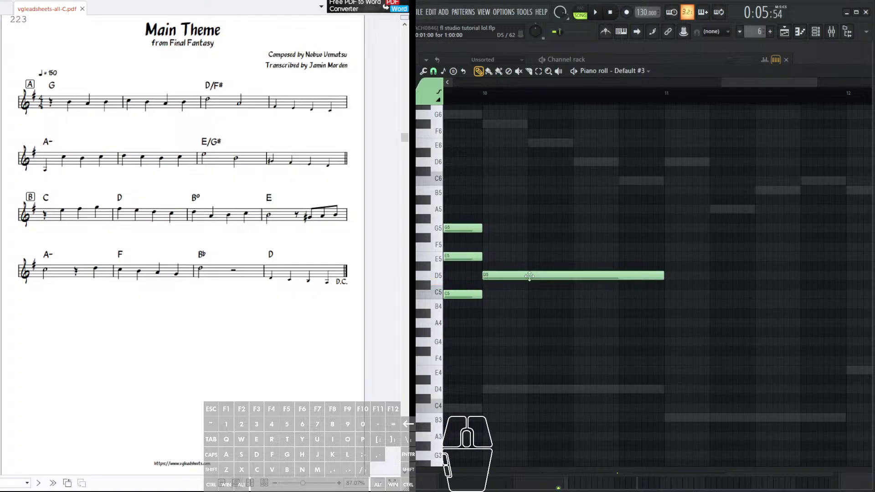
{"action": "scroll", "coordinate": [524, 334], "scroll_direction": "up", "scroll_amount": 2}
{"action": "left_click", "coordinate": [502, 332]}
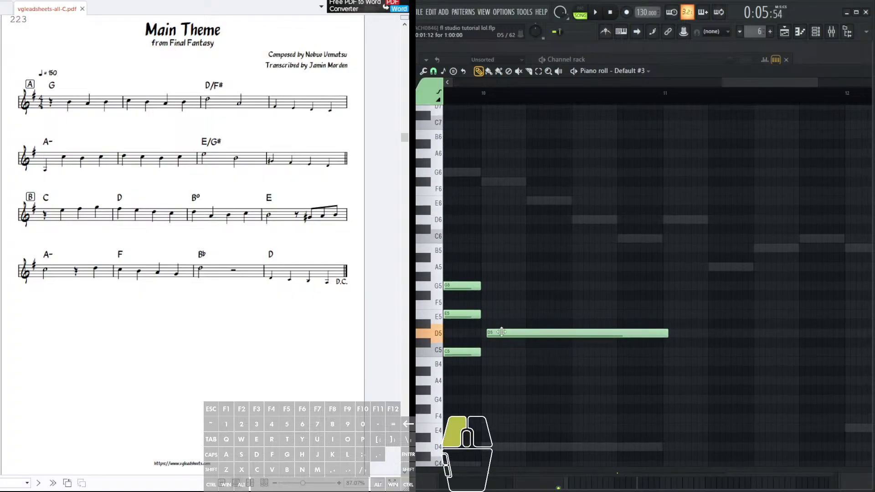
{"action": "scroll", "coordinate": [529, 338], "scroll_direction": "up", "scroll_amount": 1}
{"action": "scroll", "coordinate": [529, 338], "scroll_direction": "left", "scroll_amount": 1}
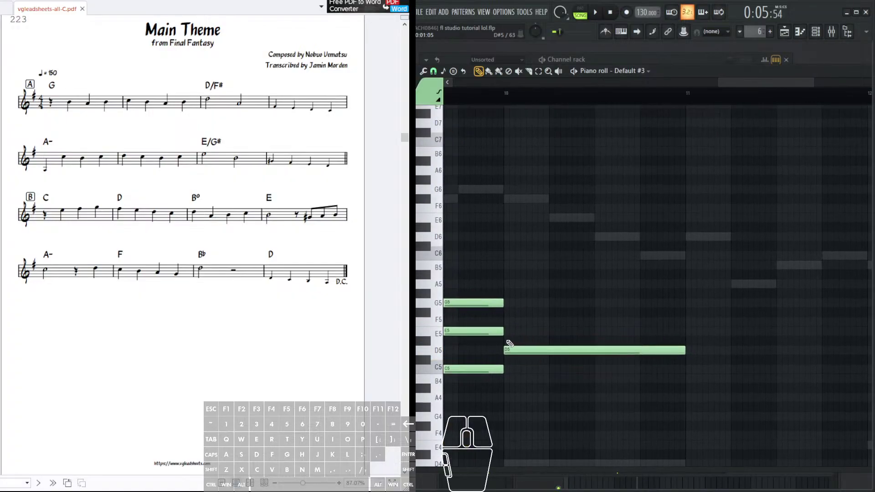
- Add a one-bar F#5 note at bar 10 by counting semitones up from D5, deleting the trial notes and aligning it to the bar
{"action": "left_click", "coordinate": [506, 340]}
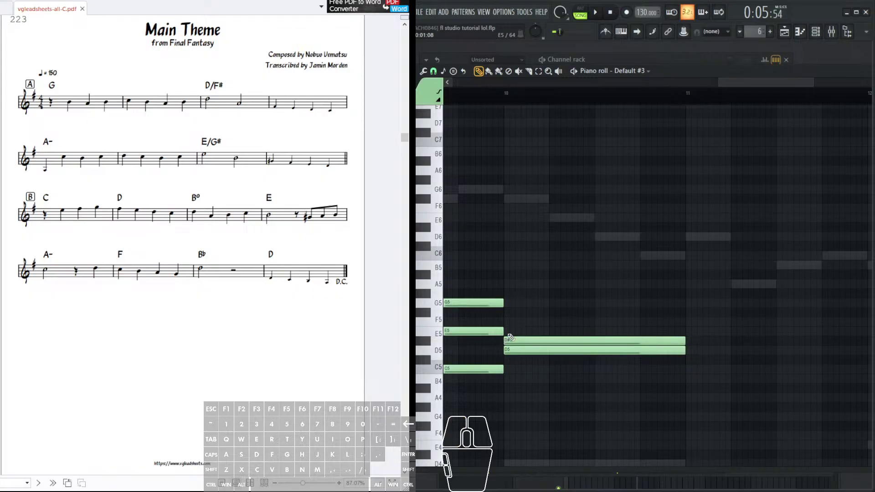
{"action": "left_click", "coordinate": [507, 331]}
{"action": "left_click", "coordinate": [508, 321]}
{"action": "left_click", "coordinate": [509, 313]}
{"action": "right_click", "coordinate": [512, 322]}
{"action": "right_click", "coordinate": [517, 331]}
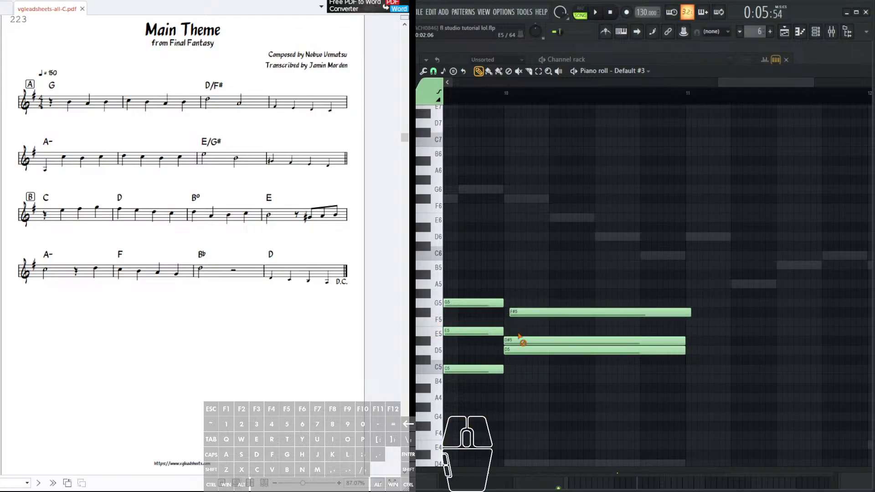
{"action": "right_click", "coordinate": [521, 340]}
{"action": "left_click_drag", "start_coordinate": [528, 314], "coordinate": [522, 313]}
- Add a one-bar A5 note at bar 10 by counting semitones up from F#5, and remove the trial notes
{"action": "scroll", "coordinate": [550, 305], "scroll_direction": "up", "scroll_amount": 2}
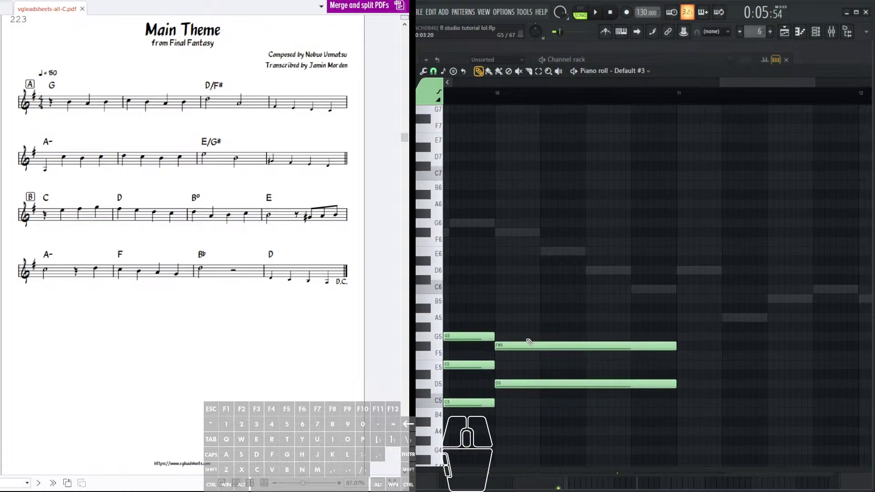
{"action": "left_click", "coordinate": [499, 336]}
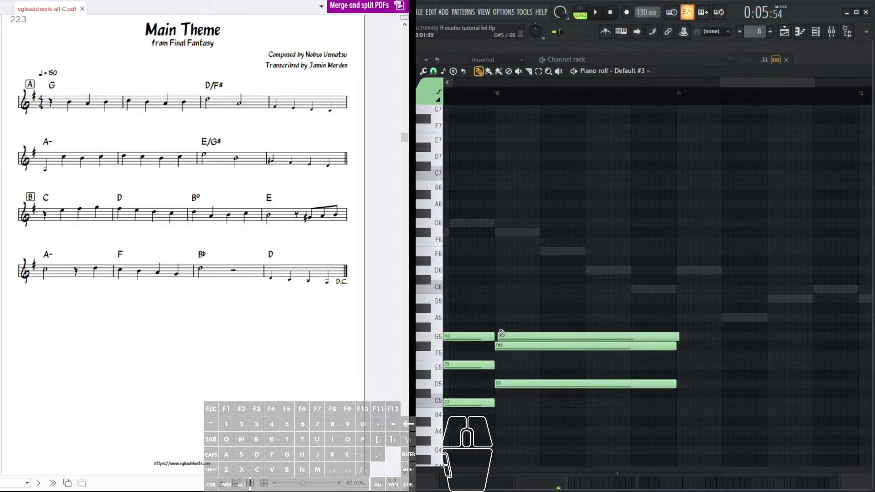
{"action": "left_click", "coordinate": [501, 326]}
{"action": "left_click", "coordinate": [502, 316]}
{"action": "right_click", "coordinate": [508, 326]}
{"action": "right_click", "coordinate": [509, 336]}
{"action": "left_click_drag", "start_coordinate": [510, 317], "coordinate": [565, 278]}
- Place a one-bar B4 note at bar 11 as the root of the B diminished chord
{"action": "scroll", "coordinate": [564, 278], "scroll_direction": "left", "scroll_amount": 3}
{"action": "scroll", "coordinate": [565, 278], "scroll_direction": "down", "scroll_amount": 2}
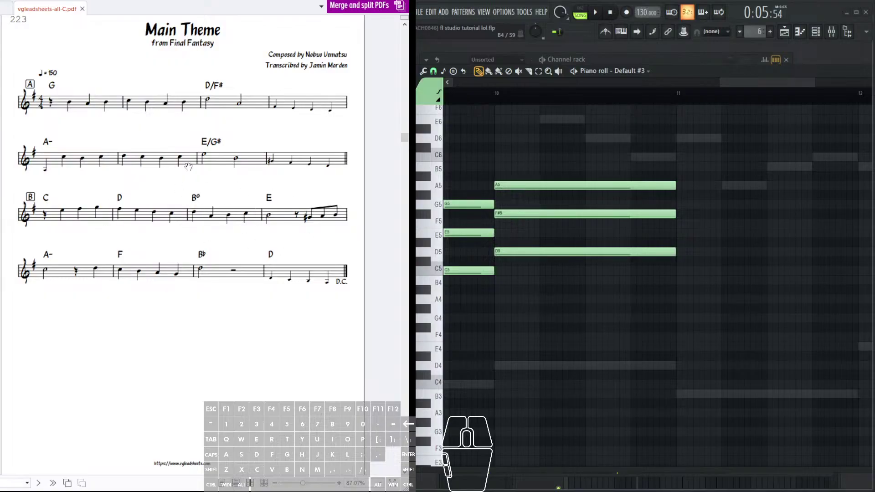
{"action": "mouse_move", "coordinate": [716, 236]}
{"action": "left_mouse_down"}
{"action": "mouse_move", "coordinate": [645, 255]}
{"action": "mouse_move", "coordinate": [624, 233]}
{"action": "mouse_move", "coordinate": [545, 292]}
{"action": "left_mouse_up"}
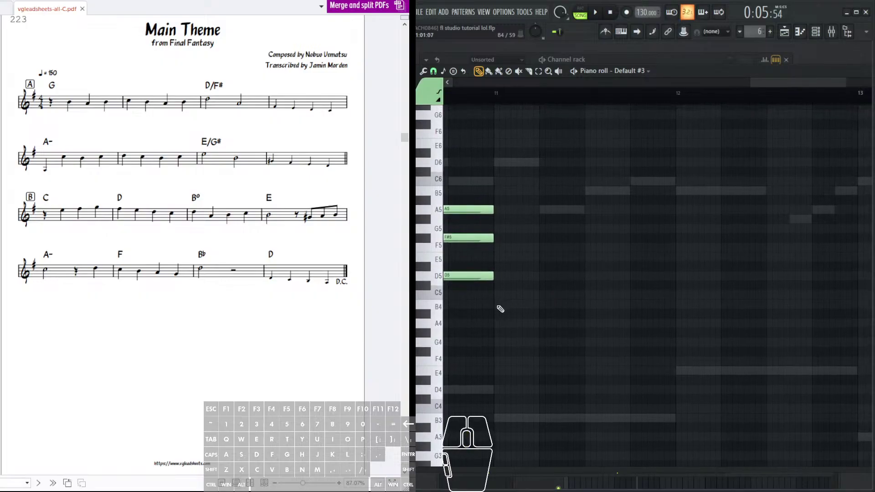
{"action": "scroll", "coordinate": [502, 308], "scroll_direction": "left", "scroll_amount": 1}
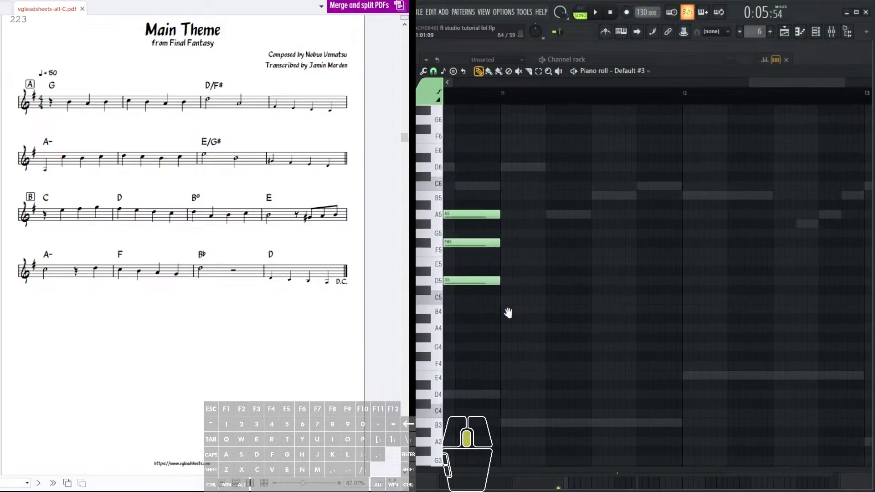
{"action": "scroll", "coordinate": [515, 308], "scroll_direction": "up", "scroll_amount": 1}
{"action": "scroll", "coordinate": [519, 319], "scroll_direction": "right", "scroll_amount": 1}
{"action": "scroll", "coordinate": [512, 325], "scroll_direction": "up", "scroll_amount": 1}
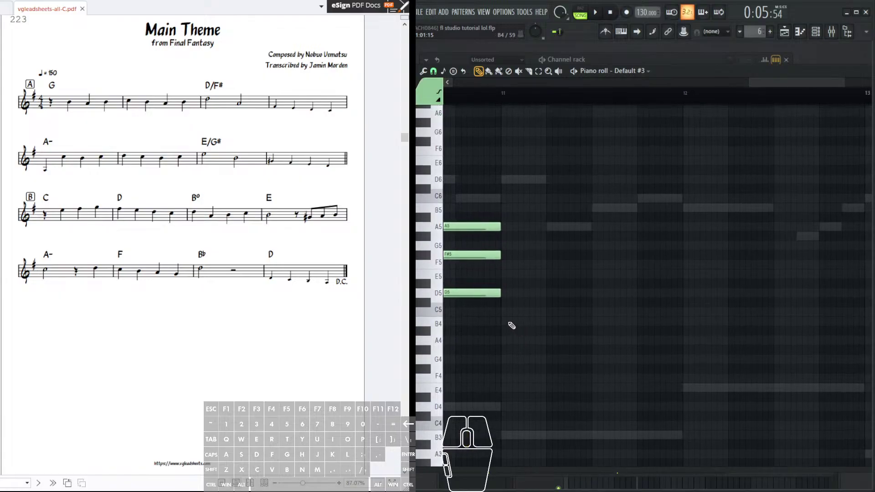
{"action": "left_click", "coordinate": [503, 324]}
{"action": "scroll", "coordinate": [519, 323], "scroll_direction": "right", "scroll_amount": 1}
{"action": "scroll", "coordinate": [519, 323], "scroll_direction": "up", "scroll_amount": 1}
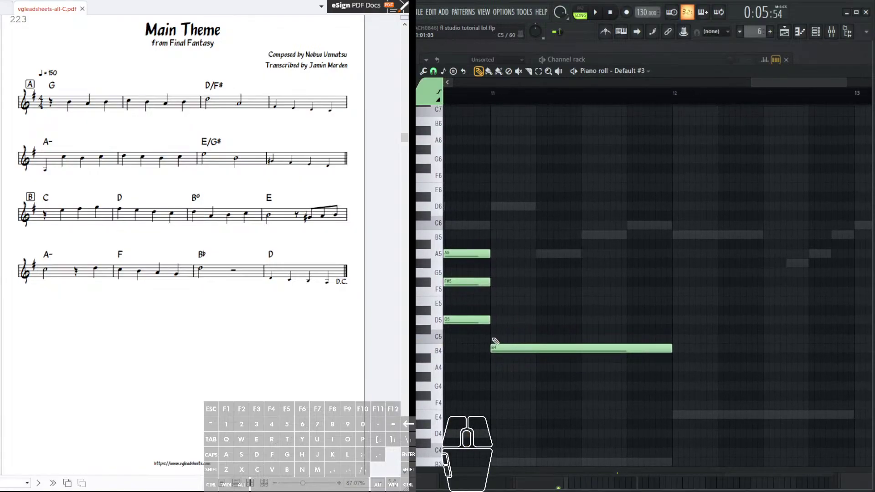
- Add a one-bar D5 note at bar 11 by counting semitones up from B4, and delete the trial notes in between
{"action": "left_click", "coordinate": [491, 339]}
{"action": "left_click", "coordinate": [494, 330]}
{"action": "left_click", "coordinate": [497, 321]}
{"action": "right_click", "coordinate": [498, 339]}
{"action": "left_click", "coordinate": [500, 325]}
{"action": "left_click", "coordinate": [501, 318]}
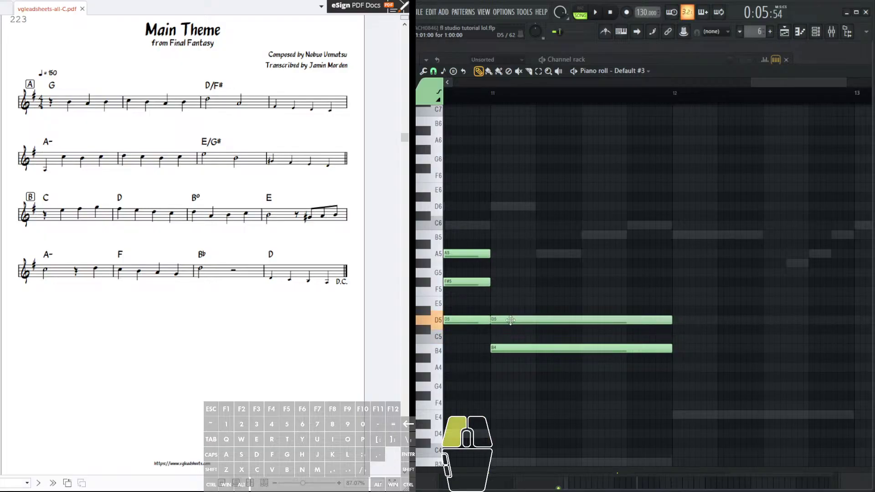
- Add a one-bar F5 note aligned to bar 11 above the D5, removing the semitone-counting notes
{"action": "left_click", "coordinate": [498, 311]}
{"action": "left_click", "coordinate": [491, 302]}
{"action": "left_click", "coordinate": [494, 292]}
{"action": "right_click", "coordinate": [497, 302]}
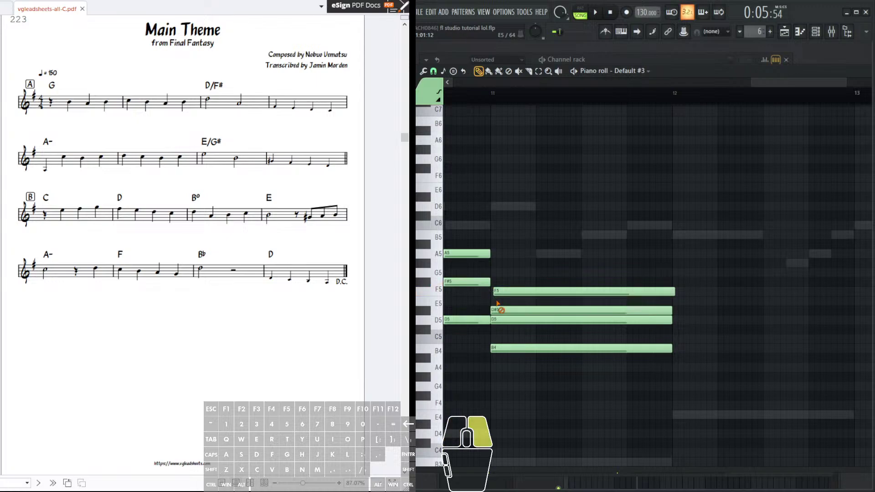
{"action": "right_click", "coordinate": [500, 309]}
{"action": "left_click_drag", "start_coordinate": [506, 292], "coordinate": [504, 293]}
- Listen to the B diminished chord at bar 11 with the Playback tool, then return to the Draw tool
{"action": "left_click_drag", "start_coordinate": [537, 275], "coordinate": [568, 267]}
{"action": "left_click", "coordinate": [558, 71]}
{"action": "left_click", "coordinate": [541, 177]}
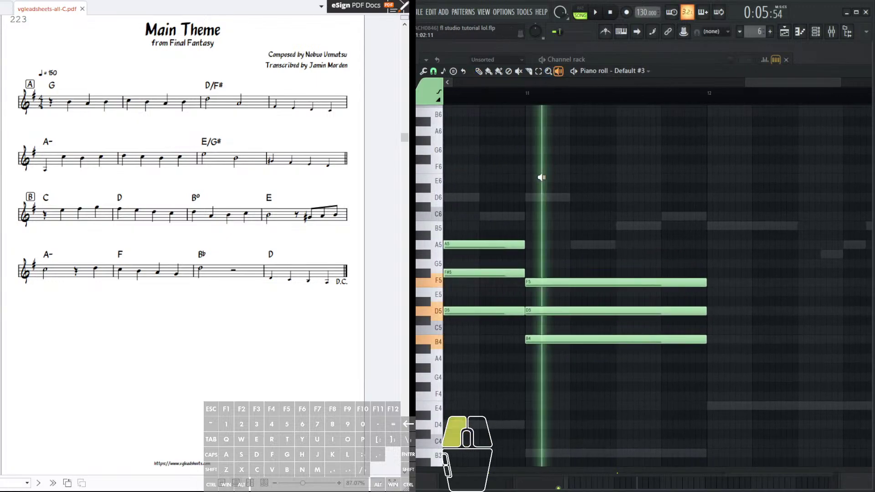
{"action": "left_click_drag", "start_coordinate": [541, 177], "coordinate": [560, 288]}
{"action": "left_click_drag", "start_coordinate": [529, 204], "coordinate": [500, 198]}
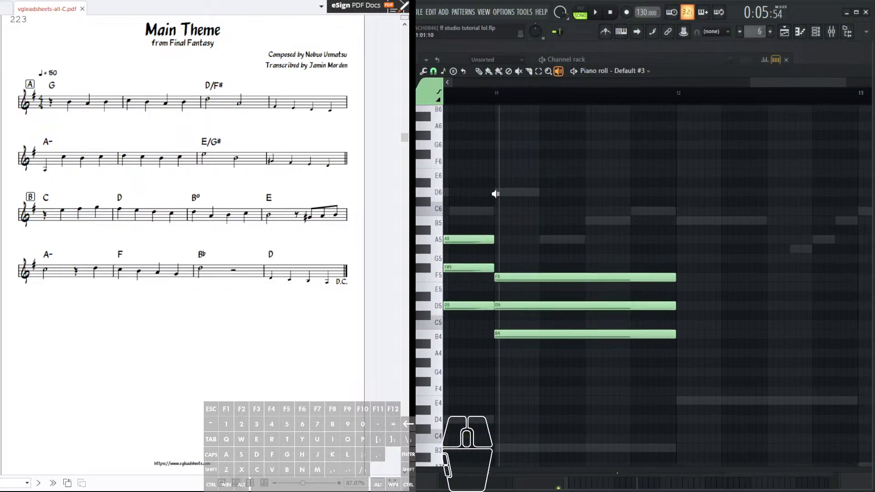
{"action": "left_click", "coordinate": [479, 71]}
{"action": "mouse_move", "coordinate": [561, 187]}
{"action": "left_mouse_down"}
{"action": "mouse_move", "coordinate": [625, 185]}
{"action": "mouse_move", "coordinate": [549, 182]}
{"action": "left_mouse_up"}
{"action": "left_click_drag", "start_coordinate": [615, 212], "coordinate": [584, 172]}
{"action": "left_click_drag", "start_coordinate": [624, 232], "coordinate": [606, 229]}
{"action": "scroll", "coordinate": [530, 241], "scroll_direction": "left", "scroll_amount": 2}
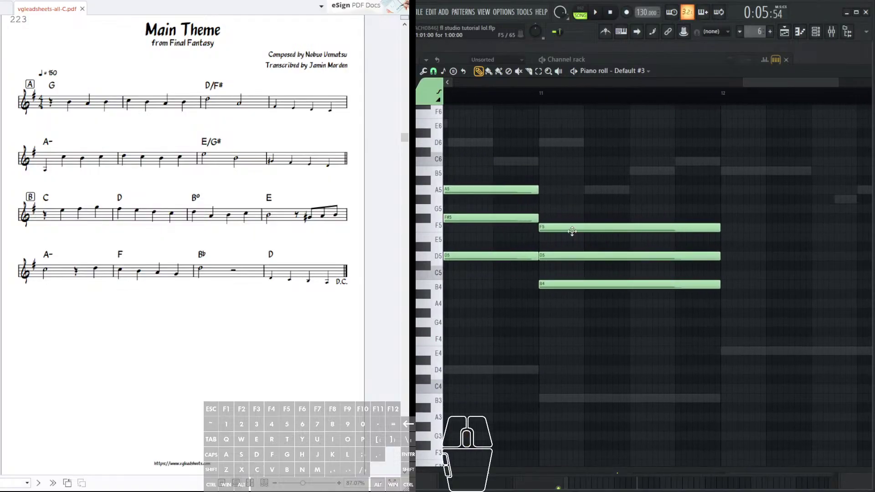
- Try raising the top note of the bar 11 chord to F#5 and play the chord back to compare
{"action": "left_click_drag", "start_coordinate": [571, 230], "coordinate": [569, 218]}
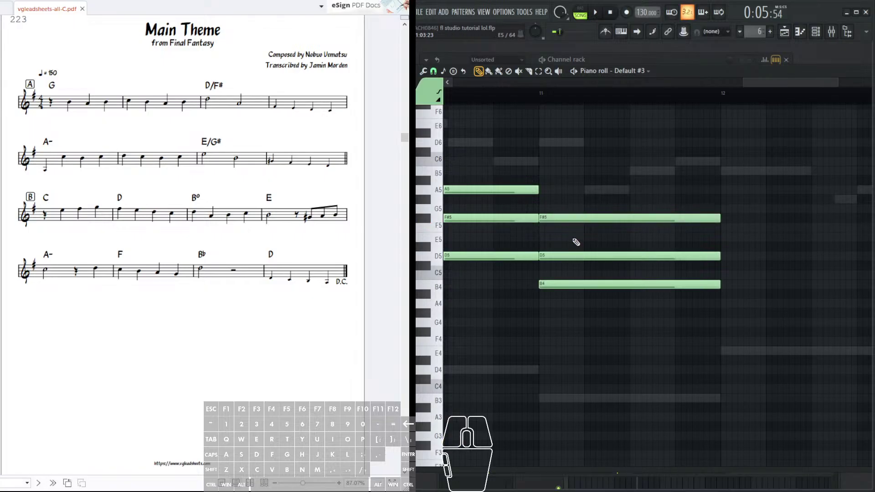
{"action": "left_click", "coordinate": [570, 215]}
{"action": "left_click_drag", "start_coordinate": [575, 218], "coordinate": [576, 228]}
{"action": "left_click_drag", "start_coordinate": [637, 246], "coordinate": [558, 231]}
{"action": "left_click", "coordinate": [566, 291]}
{"action": "right_click", "coordinate": [572, 292]}
{"action": "left_click", "coordinate": [573, 296]}
{"action": "left_click", "coordinate": [522, 267]}
{"action": "left_click", "coordinate": [523, 240]}
{"action": "right_click", "coordinate": [525, 242]}
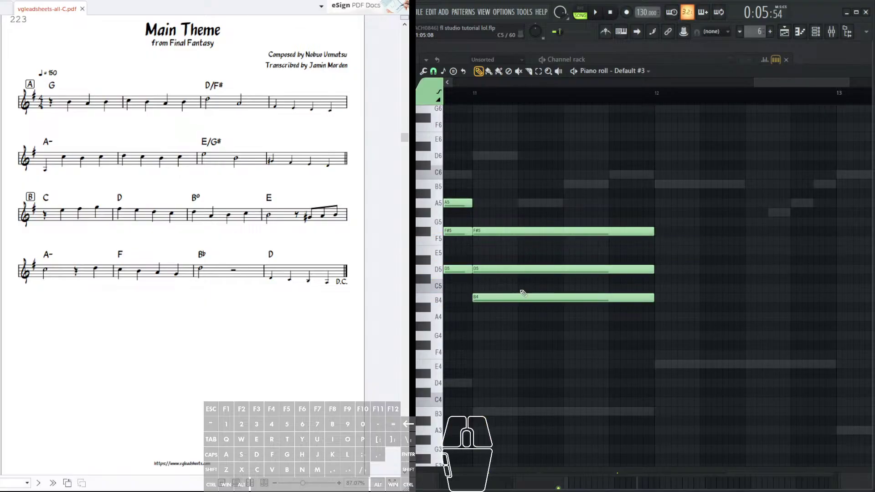
{"action": "left_click", "coordinate": [519, 266]}
{"action": "left_click", "coordinate": [558, 71]}
{"action": "left_click", "coordinate": [478, 196]}
- Move the top note of the bar 11 chord back down to F5 and listen to the chord again
{"action": "left_click", "coordinate": [479, 71]}
{"action": "left_click_drag", "start_coordinate": [501, 231], "coordinate": [499, 242]}
{"action": "left_click", "coordinate": [558, 71]}
{"action": "left_click", "coordinate": [492, 202]}
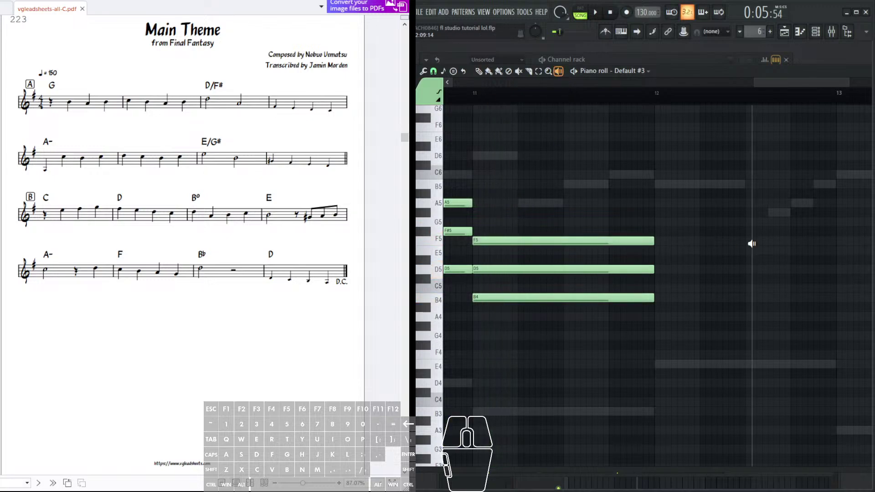
{"action": "left_click_drag", "start_coordinate": [752, 244], "coordinate": [656, 262]}
{"action": "left_click", "coordinate": [479, 72]}
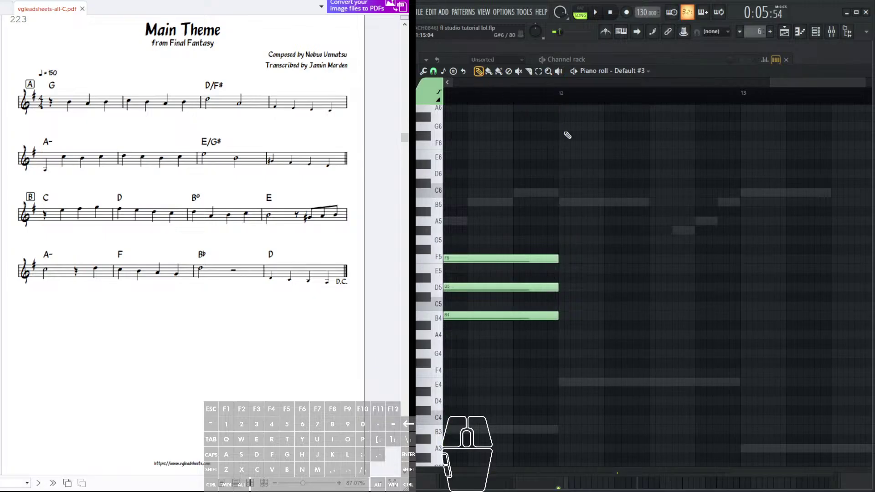
- Add a one-bar E5 note aligned to the start of bar 12 as the root of the E chord
{"action": "scroll", "coordinate": [533, 190], "scroll_direction": "down", "scroll_amount": 4}
{"action": "left_click_drag", "start_coordinate": [626, 258], "coordinate": [530, 272]}
{"action": "left_click_drag", "start_coordinate": [476, 328], "coordinate": [585, 353]}
{"action": "left_click_drag", "start_coordinate": [611, 317], "coordinate": [541, 313]}
{"action": "left_click_drag", "start_coordinate": [512, 258], "coordinate": [549, 289]}
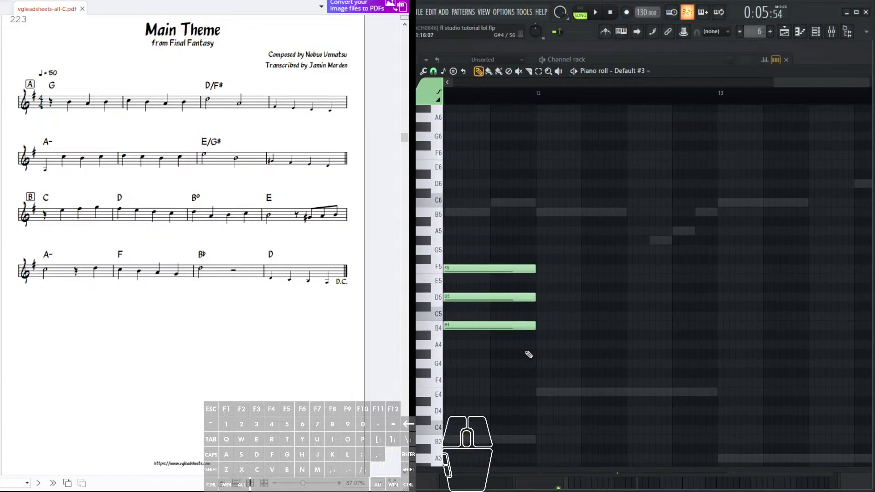
{"action": "left_click", "coordinate": [542, 284]}
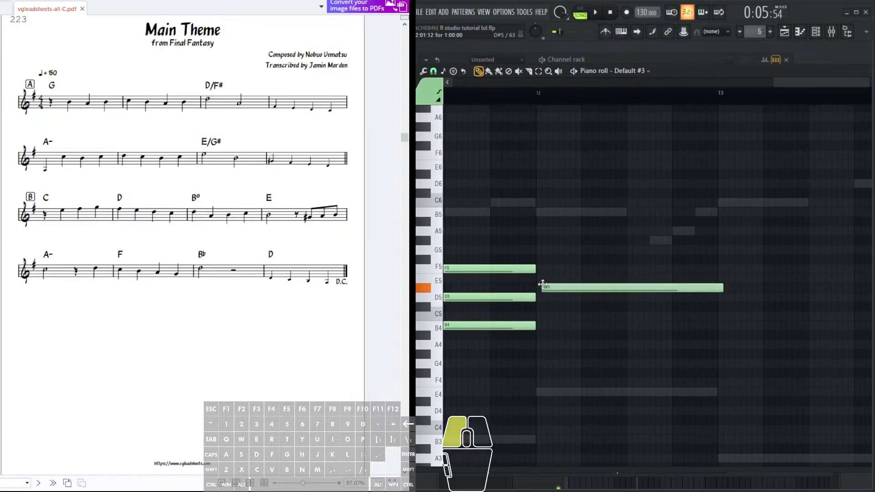
{"action": "scroll", "coordinate": [525, 288], "scroll_direction": "right", "scroll_amount": 1}
{"action": "scroll", "coordinate": [525, 288], "scroll_direction": "up", "scroll_amount": 1}
{"action": "left_click", "coordinate": [525, 288]}
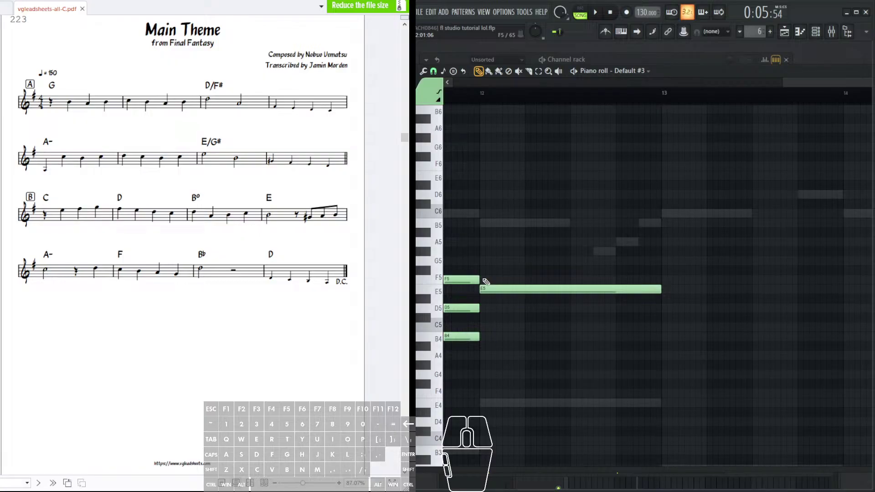
- Add a one-bar G#5 note aligned to bar 12 above the E5, removing the semitone-counting notes
{"action": "left_click", "coordinate": [488, 279]}
{"action": "left_click", "coordinate": [488, 270]}
{"action": "left_click", "coordinate": [489, 260]}
{"action": "left_click", "coordinate": [490, 251]}
{"action": "right_click", "coordinate": [492, 271]}
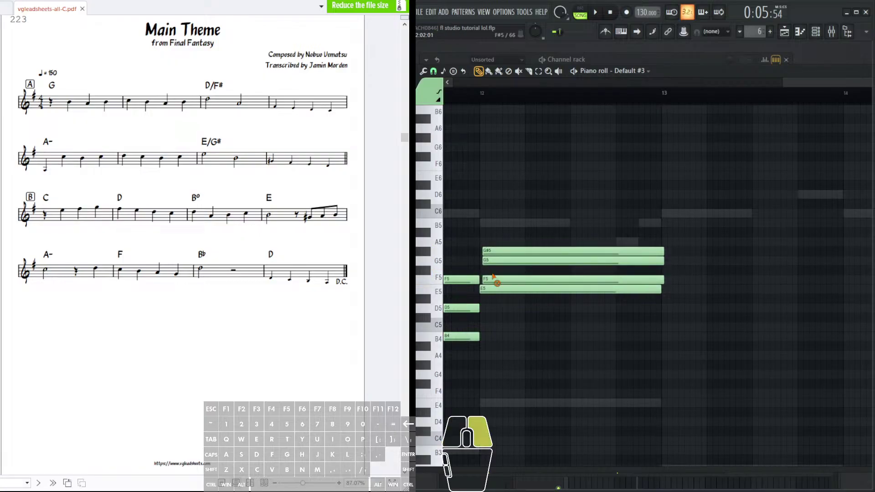
{"action": "right_click", "coordinate": [492, 279]}
{"action": "right_click", "coordinate": [492, 261]}
{"action": "middle_click", "coordinate": [522, 262]}
{"action": "left_click_drag", "start_coordinate": [522, 255], "coordinate": [517, 256]}
- Add a one-bar B5 note in bar 12 above the G#5, removing the semitone-counting notes
{"action": "left_click_drag", "start_coordinate": [539, 284], "coordinate": [517, 319]}
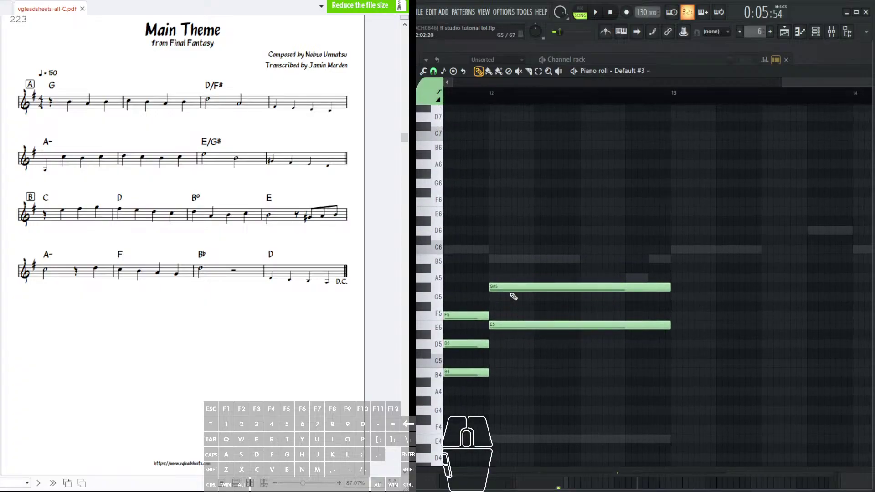
{"action": "left_click", "coordinate": [490, 276]}
{"action": "left_click", "coordinate": [492, 266]}
{"action": "left_click", "coordinate": [492, 261]}
{"action": "right_click", "coordinate": [495, 272]}
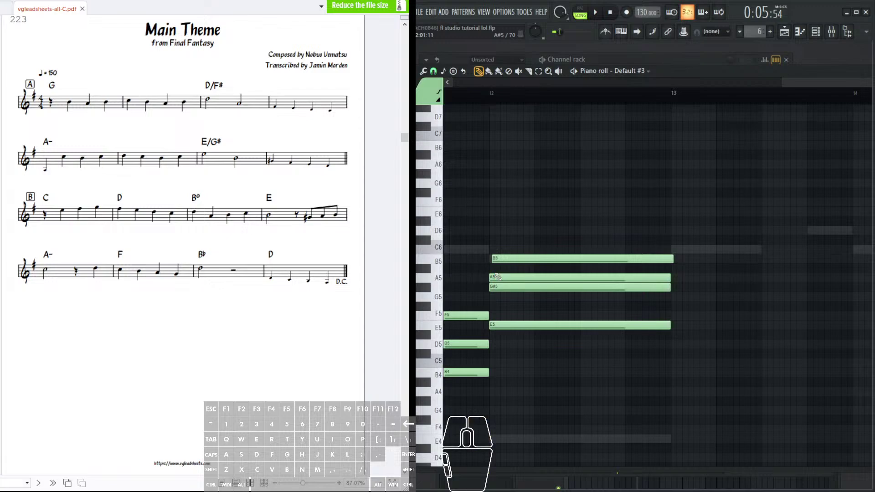
{"action": "right_click", "coordinate": [497, 277]}
{"action": "left_click_drag", "start_coordinate": [506, 259], "coordinate": [545, 214]}
- Move the B5 note of the bar 12 chord down an octave to B4, aligned to the bar's start
{"action": "mouse_move", "coordinate": [614, 246]}
{"action": "left_mouse_down"}
{"action": "mouse_move", "coordinate": [601, 228]}
{"action": "mouse_move", "coordinate": [706, 234]}
{"action": "mouse_move", "coordinate": [617, 229]}
{"action": "left_mouse_up"}
{"action": "left_click_drag", "start_coordinate": [553, 199], "coordinate": [553, 306]}
{"action": "left_click_drag", "start_coordinate": [558, 296], "coordinate": [509, 245]}
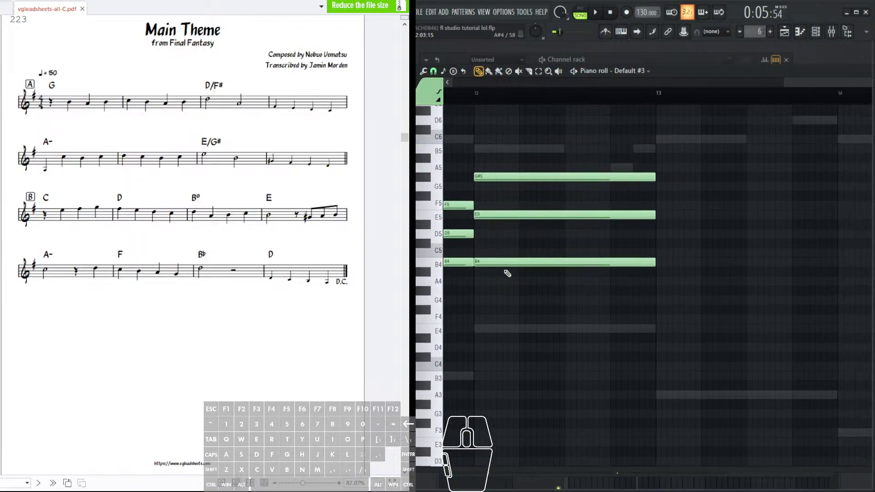
{"action": "right_click", "coordinate": [473, 148]}
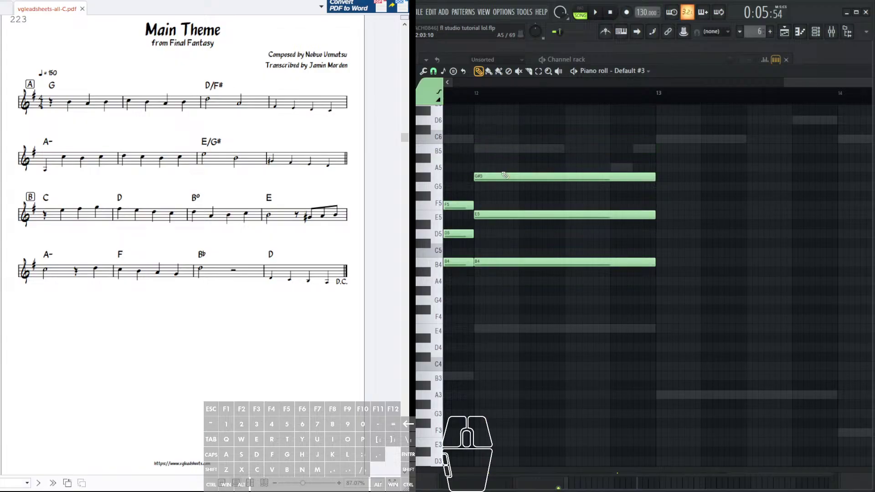
- Add a one-bar A4 note aligned to the start of bar 13 as the root of the A minor chord
{"action": "middle_click", "coordinate": [635, 237]}
{"action": "mouse_move", "coordinate": [621, 233]}
{"action": "left_mouse_down"}
{"action": "mouse_move", "coordinate": [625, 254]}
{"action": "mouse_move", "coordinate": [624, 228]}
{"action": "mouse_move", "coordinate": [623, 239]}
{"action": "left_mouse_up"}
{"action": "scroll", "coordinate": [638, 251], "scroll_direction": "right", "scroll_amount": 3}
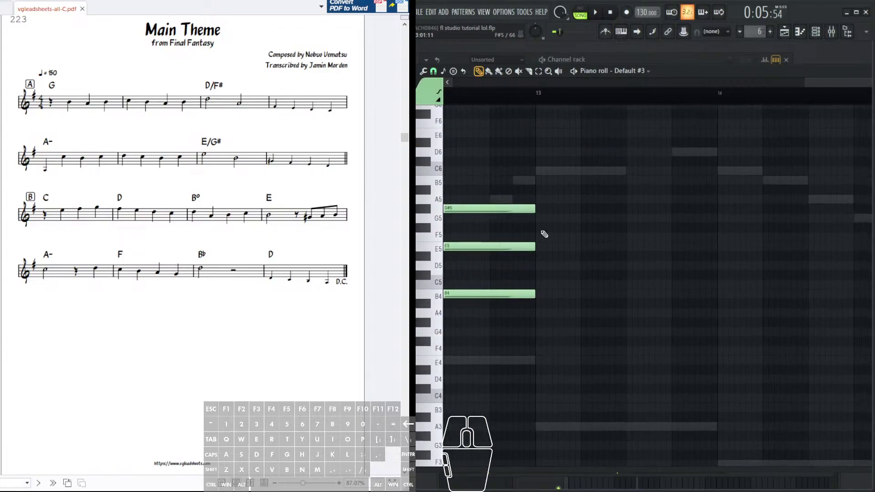
{"action": "middle_click", "coordinate": [672, 240]}
{"action": "middle_click", "coordinate": [674, 244]}
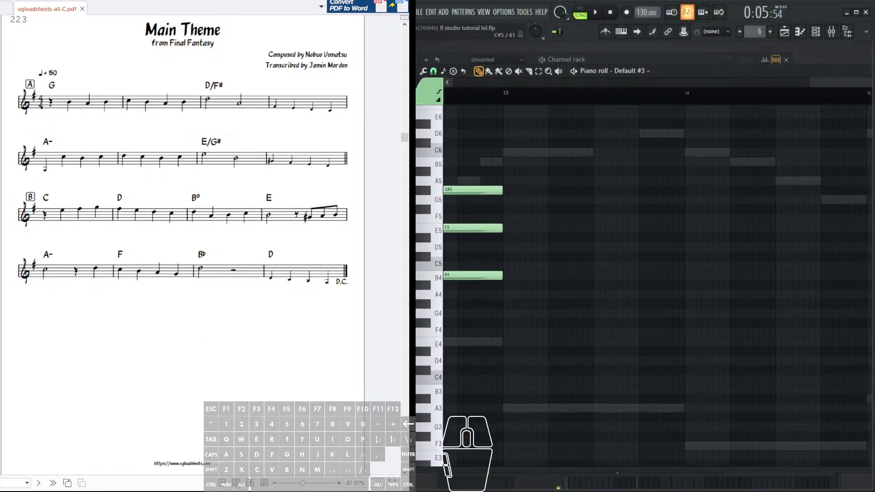
{"action": "scroll", "coordinate": [580, 328], "scroll_direction": "right", "scroll_amount": 1}
{"action": "scroll", "coordinate": [580, 328], "scroll_direction": "down", "scroll_amount": 1}
{"action": "left_click", "coordinate": [484, 287]}
{"action": "scroll", "coordinate": [480, 335], "scroll_direction": "up", "scroll_amount": 8}
{"action": "scroll", "coordinate": [482, 337], "scroll_direction": "left", "scroll_amount": 2}
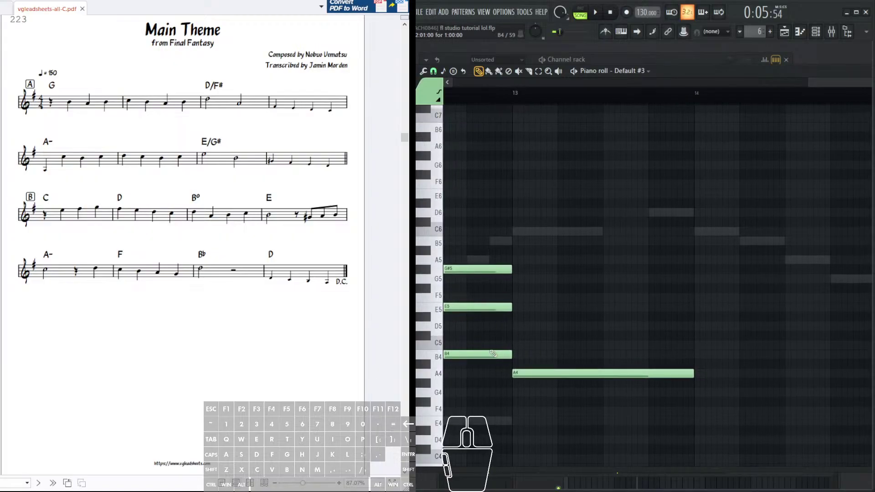
- Add a one-bar C5 note aligned to bar 13 above the A4, removing the semitone-counting notes
{"action": "left_click", "coordinate": [516, 363]}
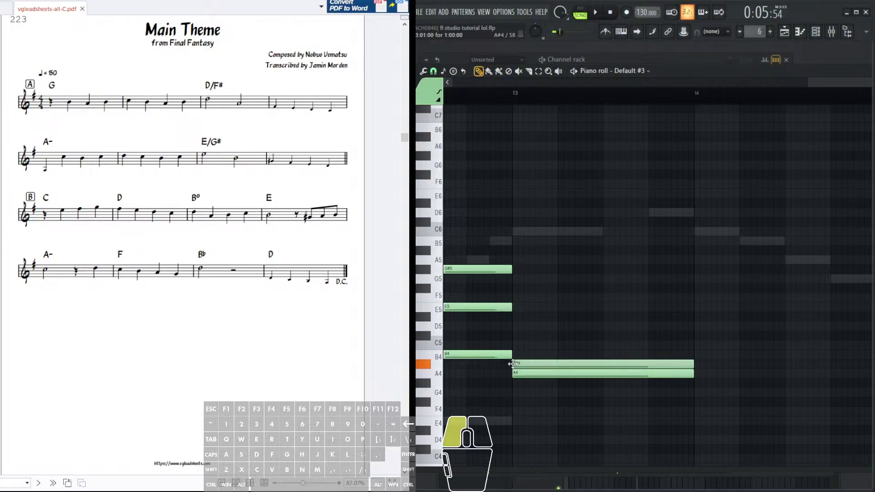
{"action": "left_click", "coordinate": [524, 354]}
{"action": "left_click", "coordinate": [521, 344]}
{"action": "right_click", "coordinate": [523, 355]}
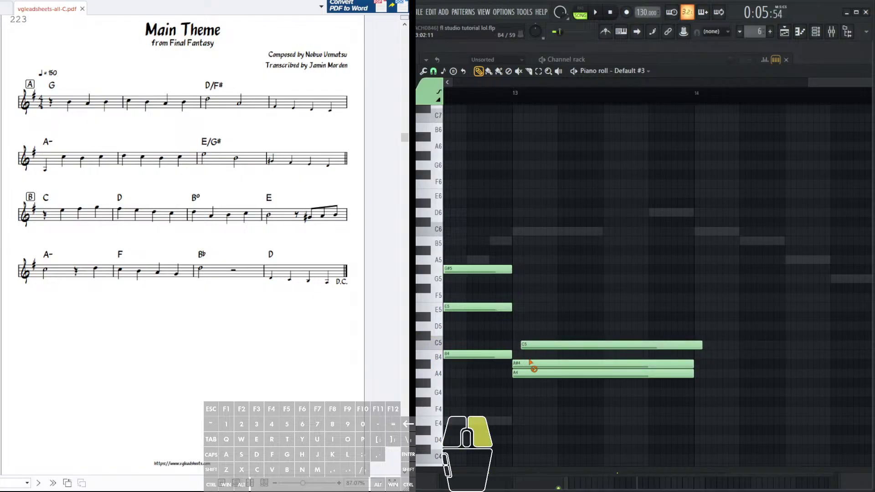
{"action": "right_click", "coordinate": [525, 363]}
{"action": "left_click_drag", "start_coordinate": [528, 344], "coordinate": [523, 339]}
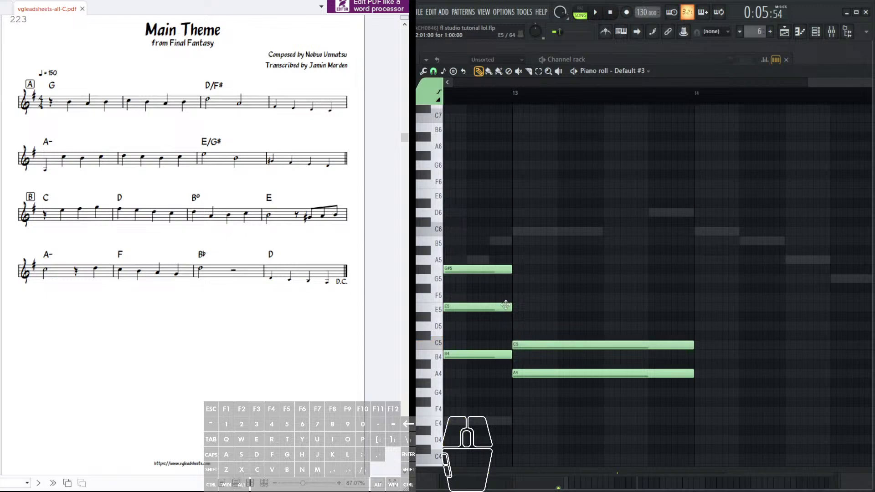
- Add a one-bar E5 note aligned to bar 13 above the C5, removing the semitone-counting notes
{"action": "scroll", "coordinate": [530, 326], "scroll_direction": "up", "scroll_amount": 1}
{"action": "left_click", "coordinate": [525, 362]}
{"action": "left_click", "coordinate": [537, 359]}
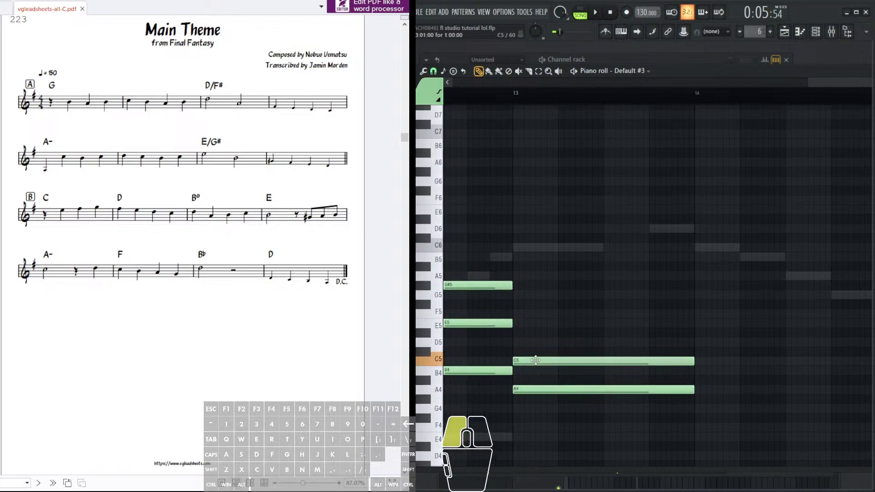
{"action": "left_click", "coordinate": [515, 350]}
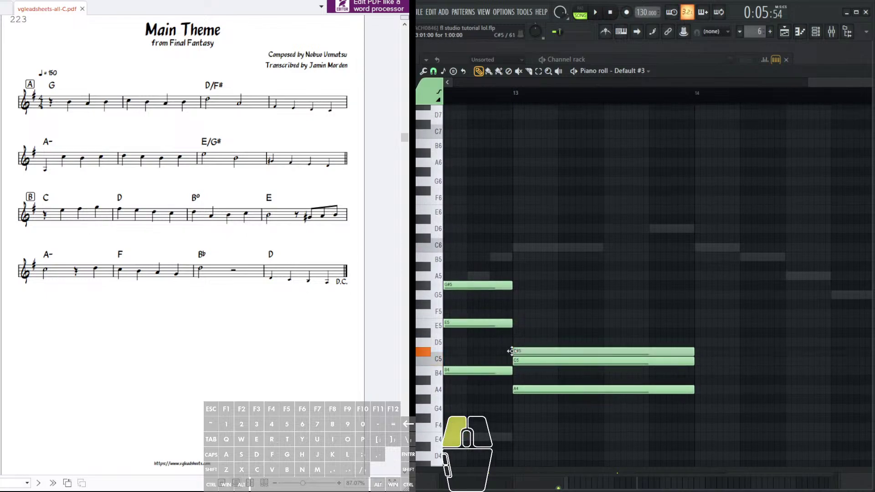
{"action": "left_click", "coordinate": [516, 341]}
{"action": "left_click", "coordinate": [519, 332]}
{"action": "left_click", "coordinate": [521, 323]}
{"action": "right_click", "coordinate": [522, 341]}
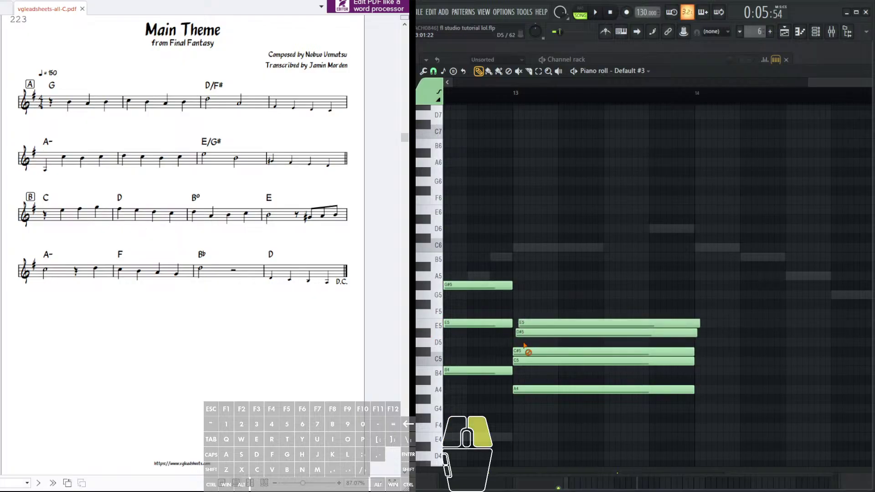
{"action": "right_click", "coordinate": [524, 351]}
{"action": "right_click", "coordinate": [527, 333]}
{"action": "left_click_drag", "start_coordinate": [542, 322], "coordinate": [537, 323]}
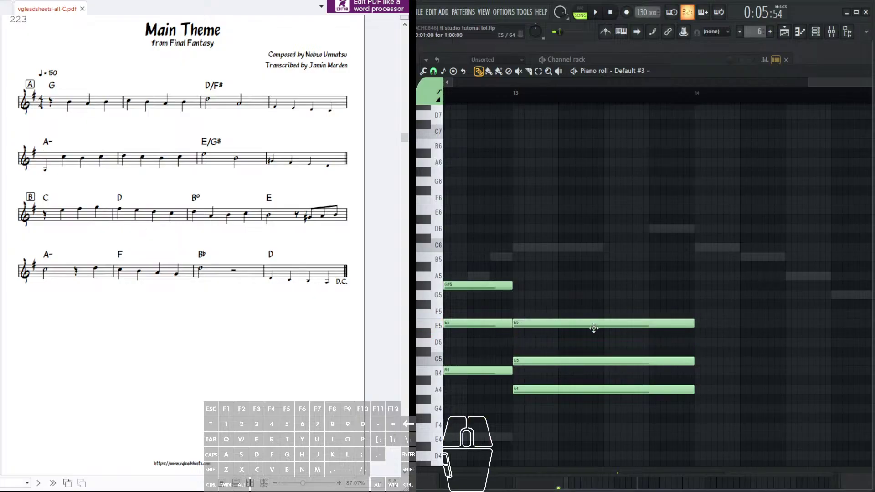
- Add a one-bar F4 note aligned to the start of bar 14 as the root of the F chord
{"action": "left_click_drag", "start_coordinate": [745, 349], "coordinate": [617, 298]}
{"action": "left_click_drag", "start_coordinate": [619, 382], "coordinate": [618, 245]}
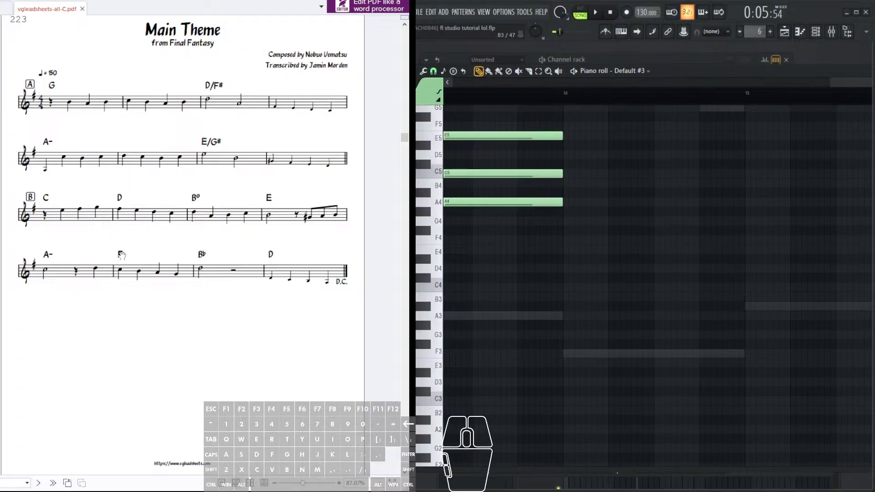
{"action": "scroll", "coordinate": [587, 313], "scroll_direction": "right", "scroll_amount": 2}
{"action": "scroll", "coordinate": [588, 312], "scroll_direction": "up", "scroll_amount": 3}
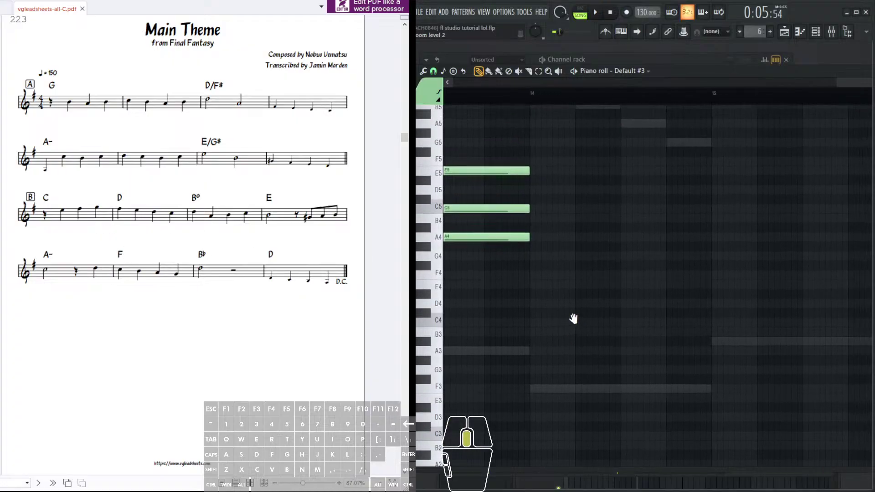
{"action": "left_click", "coordinate": [512, 308]}
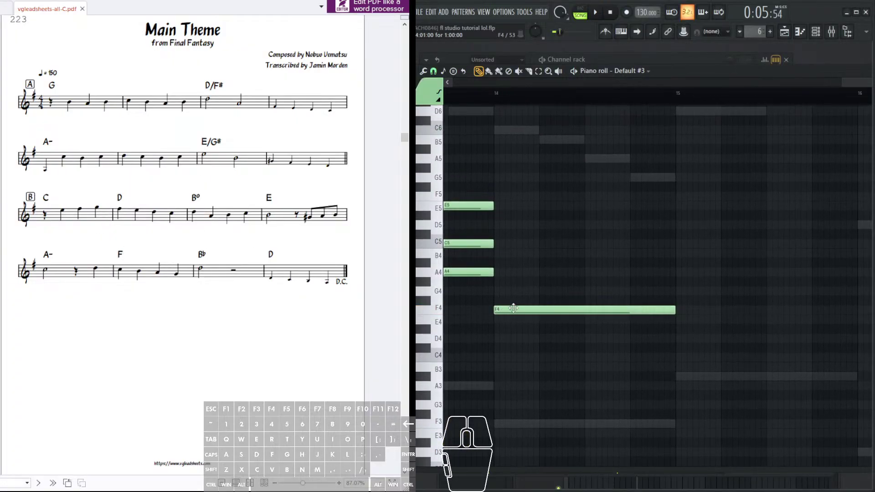
{"action": "scroll", "coordinate": [528, 308], "scroll_direction": "up", "scroll_amount": 2}
{"action": "scroll", "coordinate": [519, 321], "scroll_direction": "left", "scroll_amount": 1}
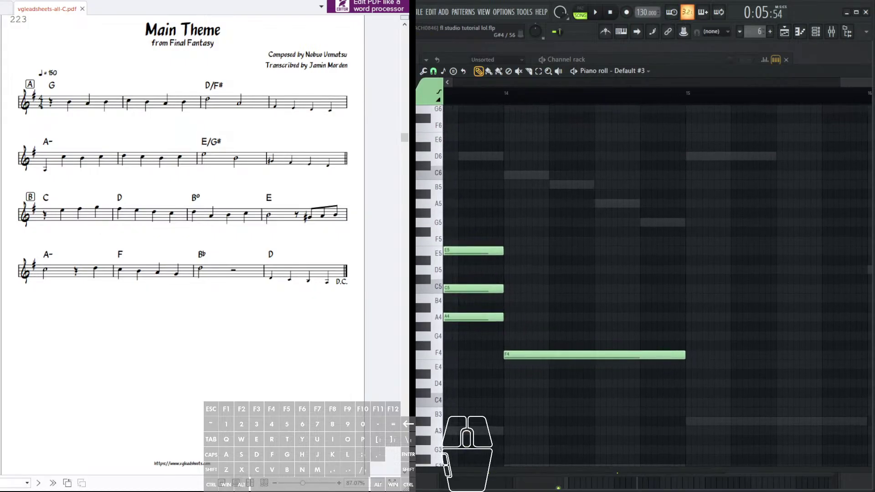
- Add a one-bar A4 note aligned to bar 14 above the F4, removing the semitone-counting note
{"action": "scroll", "coordinate": [511, 341], "scroll_direction": "up", "scroll_amount": 1}
{"action": "scroll", "coordinate": [508, 346], "scroll_direction": "right", "scroll_amount": 1}
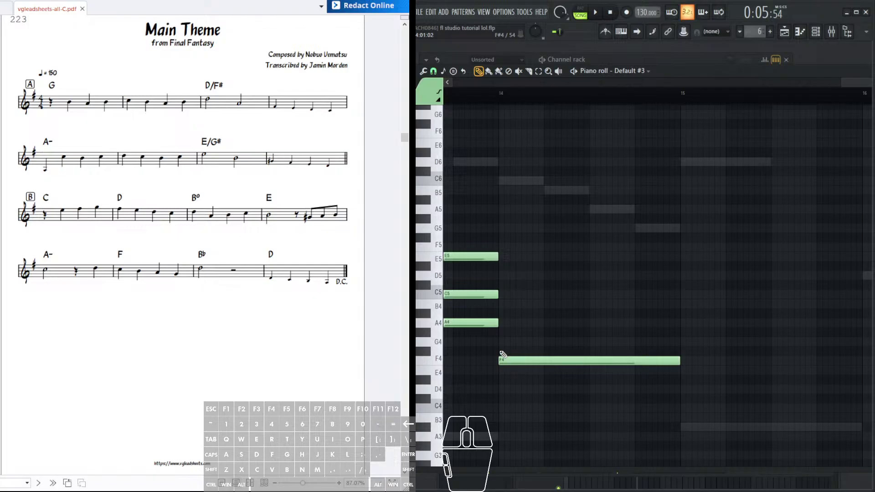
{"action": "left_click", "coordinate": [501, 351]}
{"action": "left_click_drag", "start_coordinate": [507, 342], "coordinate": [500, 323]}
{"action": "right_click", "coordinate": [512, 351]}
- Add a one-bar C5 note aligned to bar 14 above the A4, removing the semitone-counting notes
{"action": "scroll", "coordinate": [499, 337], "scroll_direction": "up", "scroll_amount": 2}
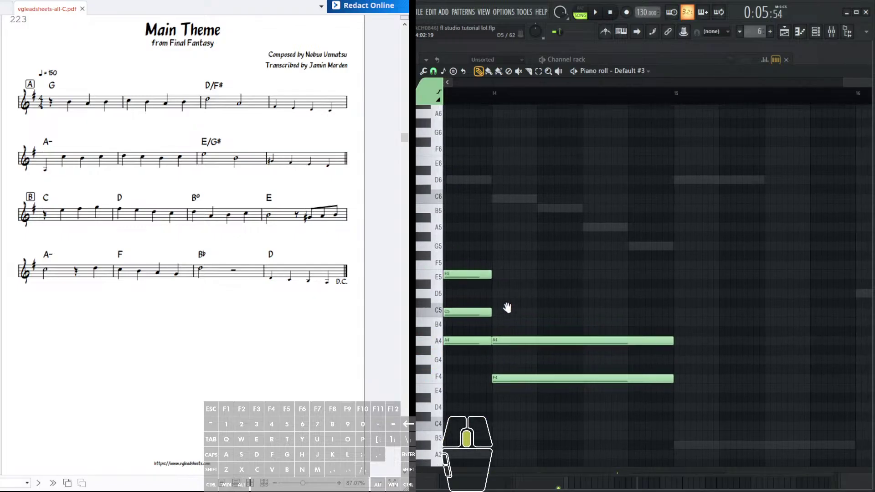
{"action": "scroll", "coordinate": [499, 354], "scroll_direction": "right", "scroll_amount": 1}
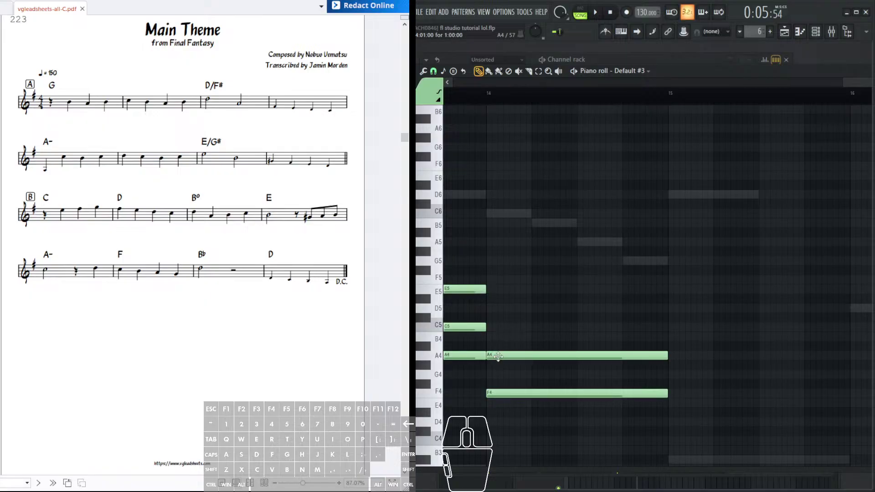
{"action": "scroll", "coordinate": [498, 355], "scroll_direction": "up", "scroll_amount": 1}
{"action": "scroll", "coordinate": [499, 356], "scroll_direction": "right", "scroll_amount": 1}
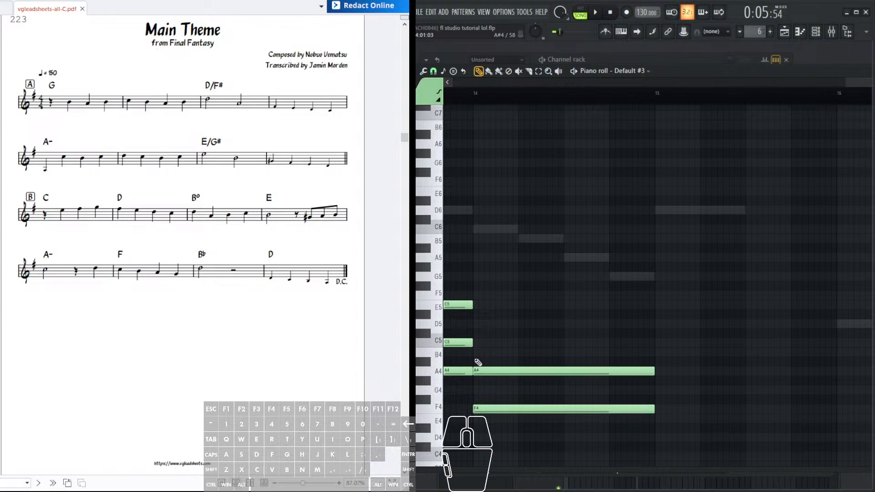
{"action": "left_click", "coordinate": [475, 361]}
{"action": "left_click", "coordinate": [481, 352]}
{"action": "left_click", "coordinate": [481, 343]}
{"action": "right_click", "coordinate": [483, 352]}
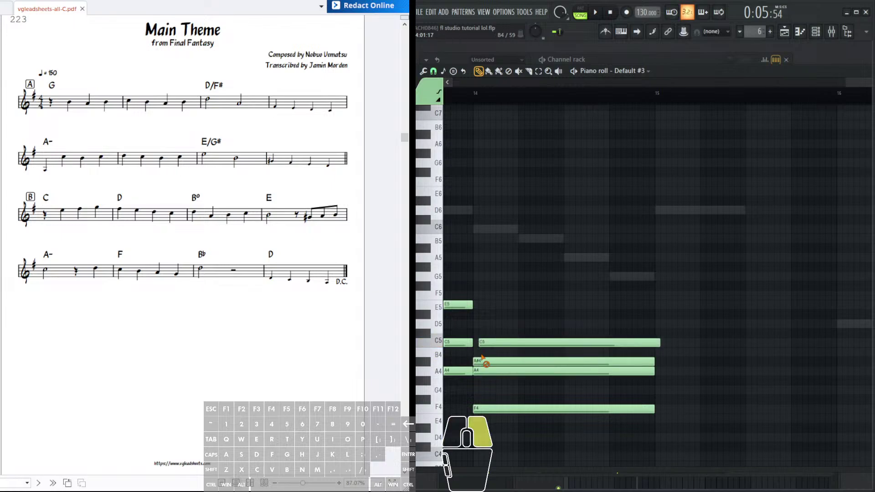
{"action": "right_click", "coordinate": [484, 361]}
{"action": "left_click_drag", "start_coordinate": [490, 346], "coordinate": [485, 346]}
- Examine the chord symbol over the third measure of the lead sheet's last line up close
{"action": "scroll", "coordinate": [557, 277], "scroll_direction": "right", "scroll_amount": 3}
{"action": "scroll", "coordinate": [609, 262], "scroll_direction": "down", "scroll_amount": 5}
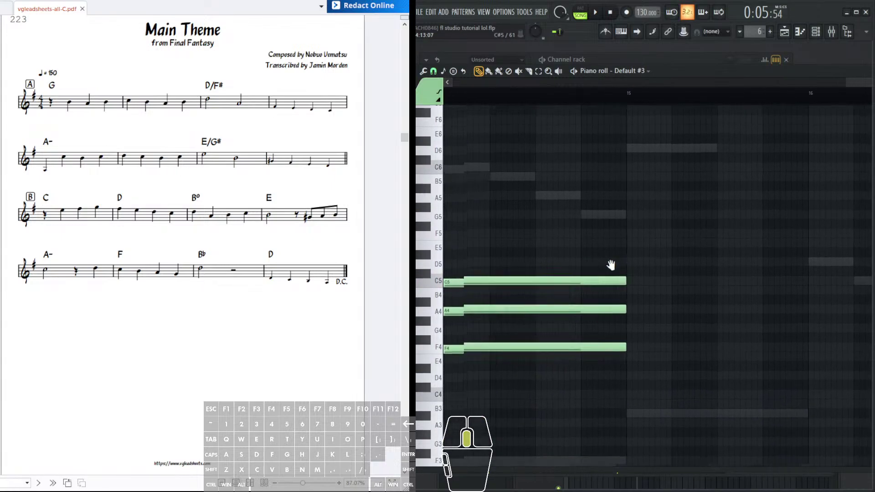
{"action": "scroll", "coordinate": [633, 281], "scroll_direction": "right", "scroll_amount": 5}
{"action": "scroll", "coordinate": [633, 280], "scroll_direction": "down", "scroll_amount": 2}
{"action": "left_click", "coordinate": [212, 255]}
{"action": "left_click_drag", "start_coordinate": [212, 257], "coordinate": [207, 259]}
{"action": "scroll", "coordinate": [212, 252], "scroll_direction": "up", "scroll_amount": 10, "text": "ctrl"}
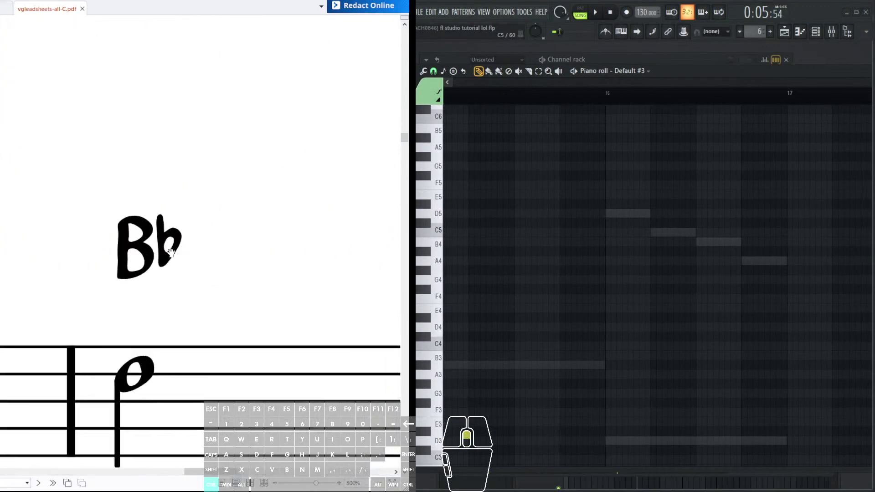
{"action": "scroll", "coordinate": [176, 241], "scroll_direction": "down", "scroll_amount": 10, "text": "ctrl"}
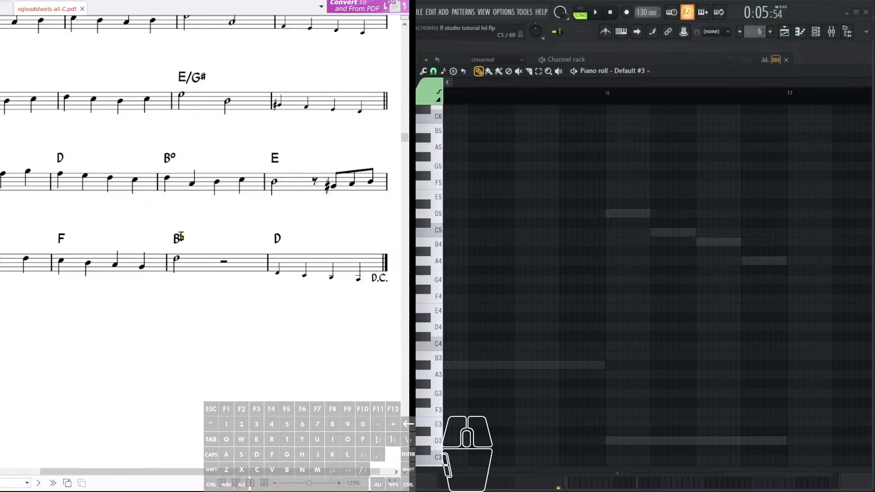
{"action": "scroll", "coordinate": [182, 241], "scroll_direction": "down", "scroll_amount": 2, "text": "ctrl"}
{"action": "scroll", "coordinate": [183, 241], "scroll_direction": "up", "scroll_amount": 5}
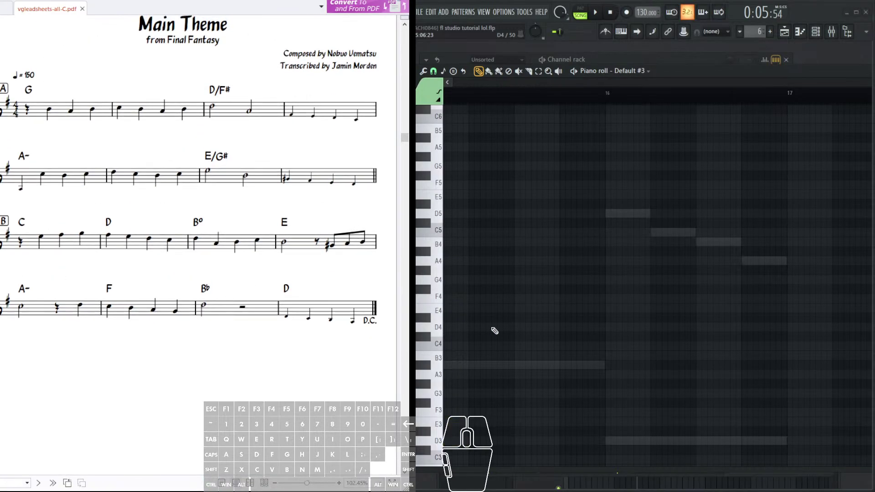
- Add a one-bar A#3 note aligned to the start of bar 15 as the root of the Bb chord
{"action": "left_click", "coordinate": [454, 355]}
{"action": "left_click_drag", "start_coordinate": [454, 354], "coordinate": [550, 321]}
{"action": "right_click", "coordinate": [600, 323]}
{"action": "right_click", "coordinate": [550, 321]}
{"action": "left_click", "coordinate": [429, 334]}
{"action": "left_click", "coordinate": [548, 331]}
{"action": "right_click", "coordinate": [544, 329]}
{"action": "left_click", "coordinate": [549, 332]}
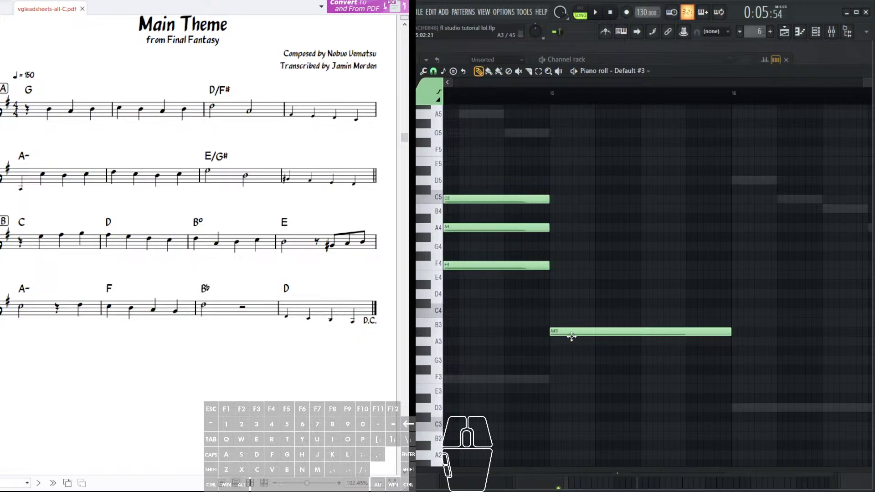
- Add a one-bar D4 note aligned to bar 15 above the A#3, counting up in semitones and removing the counting notes
{"action": "left_click_drag", "start_coordinate": [601, 322], "coordinate": [577, 375]}
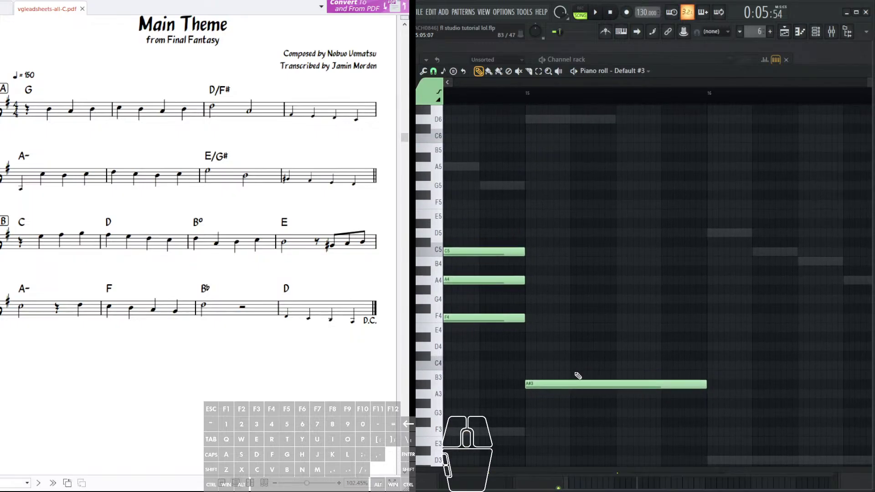
{"action": "left_click", "coordinate": [536, 387]}
{"action": "scroll", "coordinate": [216, 289], "scroll_direction": "up", "scroll_amount": 1}
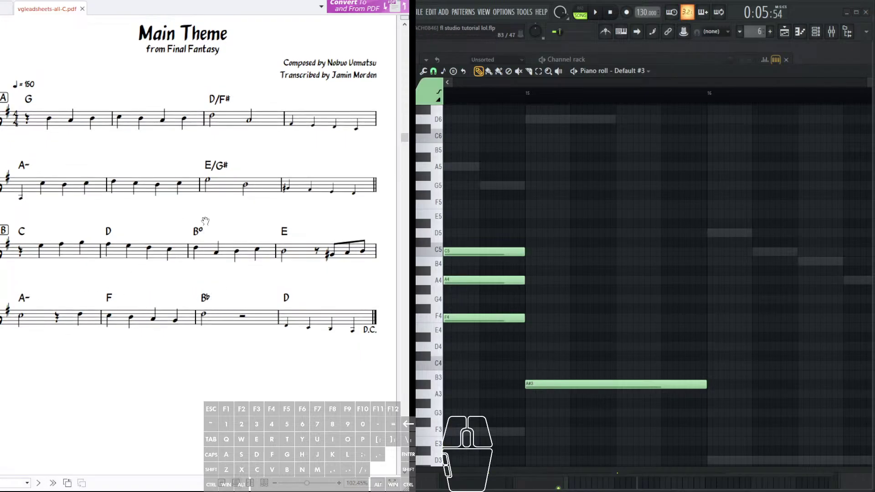
{"action": "left_click", "coordinate": [549, 384]}
{"action": "left_click", "coordinate": [527, 374]}
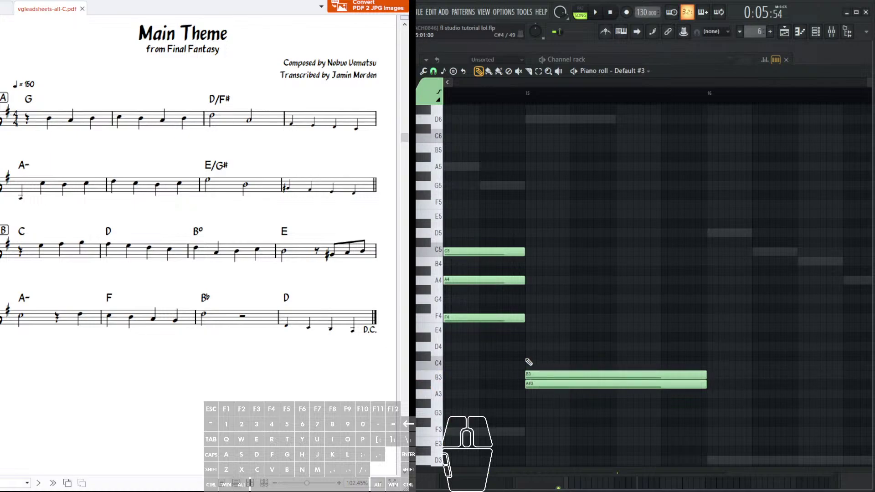
{"action": "left_click", "coordinate": [528, 355]}
{"action": "left_click", "coordinate": [533, 364]}
{"action": "left_click", "coordinate": [531, 346]}
{"action": "right_click", "coordinate": [537, 355]}
{"action": "right_click", "coordinate": [546, 365]}
{"action": "right_click", "coordinate": [554, 375]}
{"action": "left_click_drag", "start_coordinate": [543, 346], "coordinate": [541, 344]}
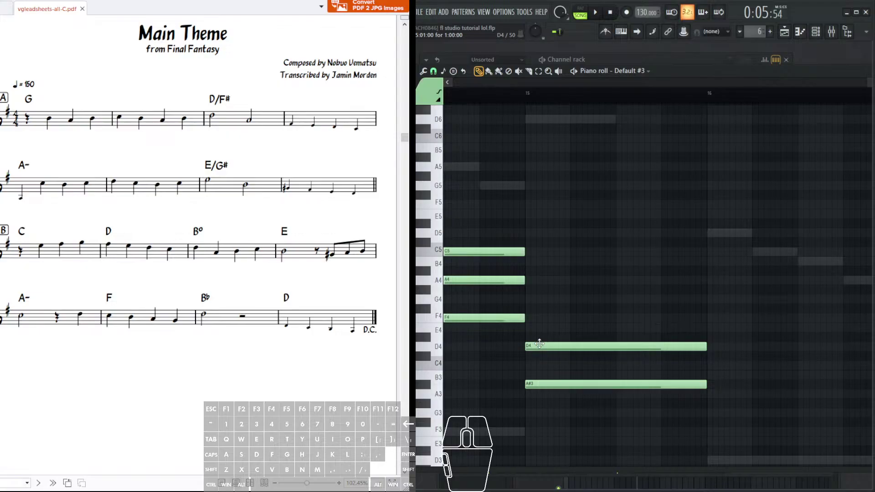
- Add a one-bar F4 note aligned to bar 15 above the D4, removing the semitone-counting notes
{"action": "left_click", "coordinate": [528, 336]}
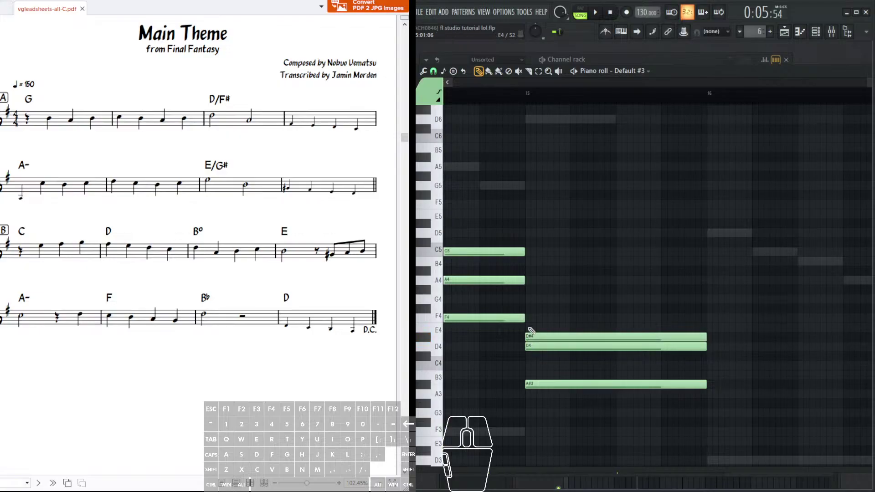
{"action": "left_click", "coordinate": [528, 327]}
{"action": "left_click", "coordinate": [529, 317]}
{"action": "right_click", "coordinate": [541, 327]}
{"action": "right_click", "coordinate": [531, 337]}
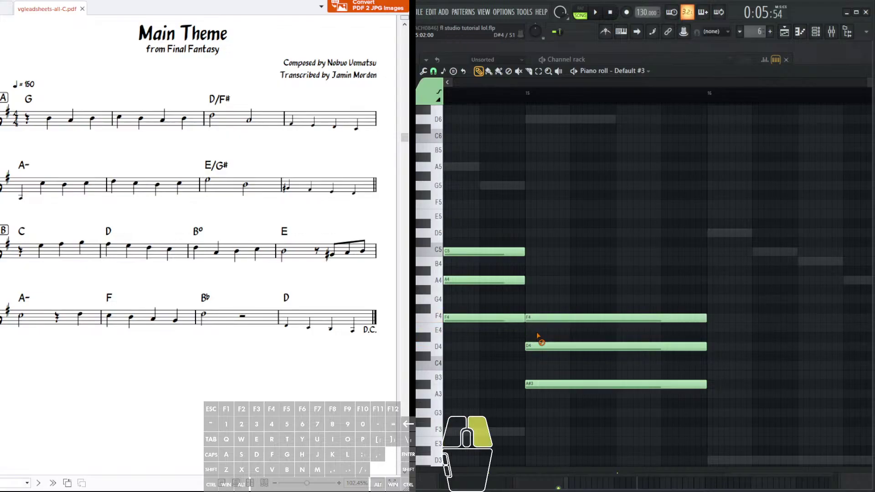
- Add a one-bar D4 note at the start of bar 16 as the root of the D chord
{"action": "left_click_drag", "start_coordinate": [613, 386], "coordinate": [566, 380]}
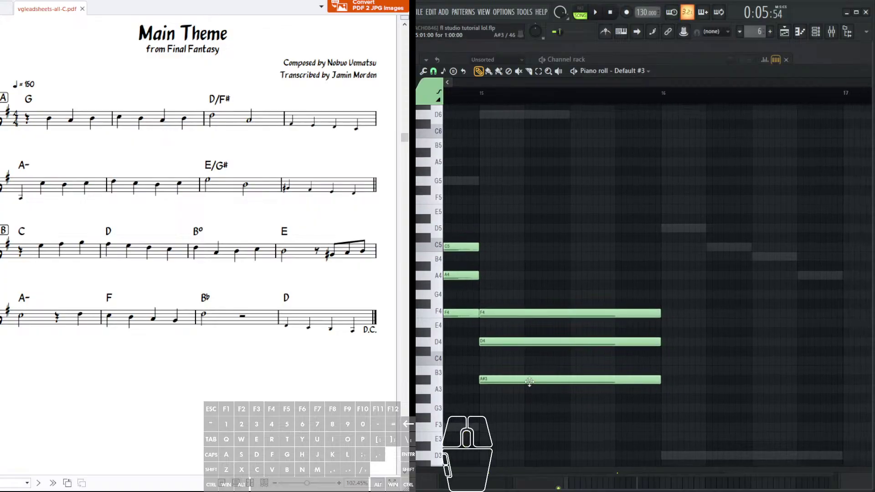
{"action": "left_click_drag", "start_coordinate": [666, 335], "coordinate": [584, 277]}
{"action": "left_click_drag", "start_coordinate": [577, 318], "coordinate": [561, 359]}
{"action": "left_click", "coordinate": [531, 339]}
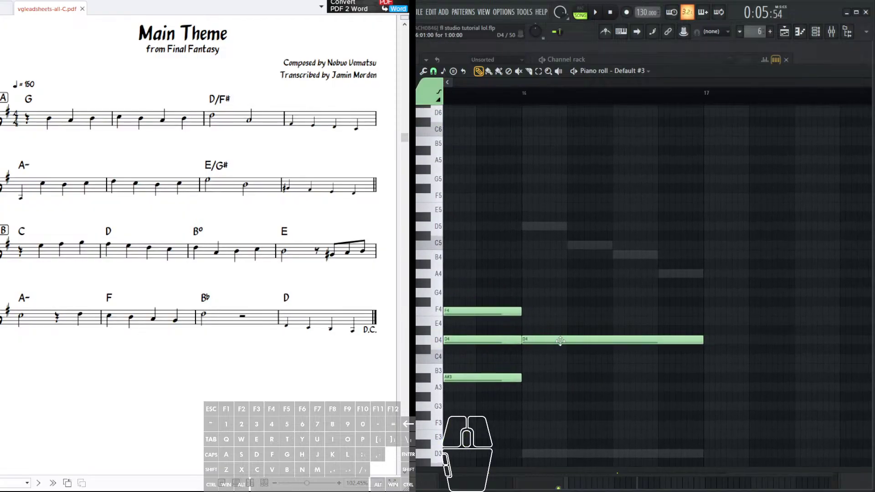
- Add a one-bar F#4 note aligned to bar 16 above the D4, removing the semitone-counting notes
{"action": "scroll", "coordinate": [519, 351], "scroll_direction": "up", "scroll_amount": 2}
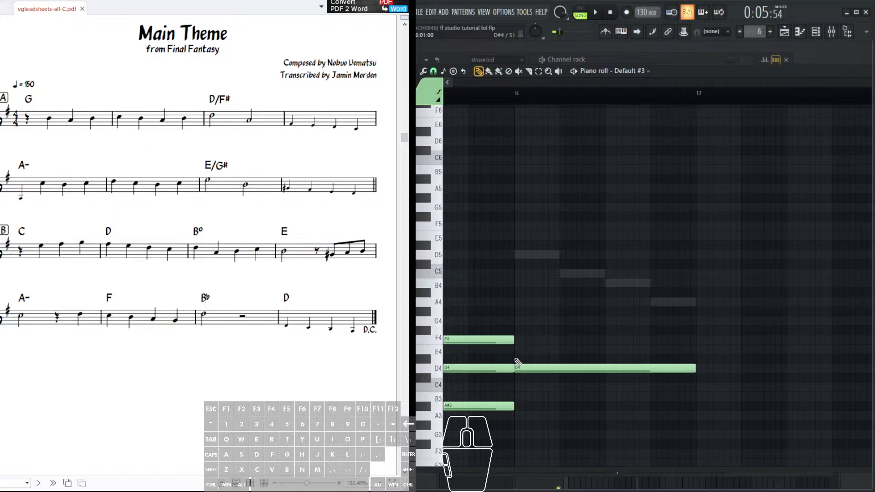
{"action": "left_click", "coordinate": [515, 359]}
{"action": "left_click", "coordinate": [520, 350]}
{"action": "left_click", "coordinate": [520, 340]}
{"action": "left_click", "coordinate": [521, 330]}
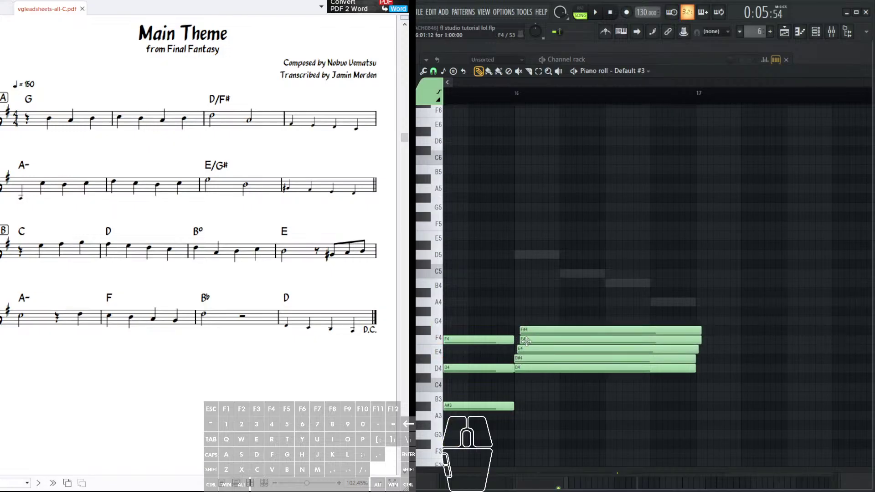
{"action": "right_click", "coordinate": [524, 341]}
{"action": "left_click_drag", "start_coordinate": [544, 331], "coordinate": [537, 330]}
- Add a one-bar A4 note aligned to bar 16 above the F#4, removing the semitone-counting notes
{"action": "left_click", "coordinate": [517, 321]}
{"action": "left_click", "coordinate": [517, 311]}
{"action": "left_click", "coordinate": [519, 302]}
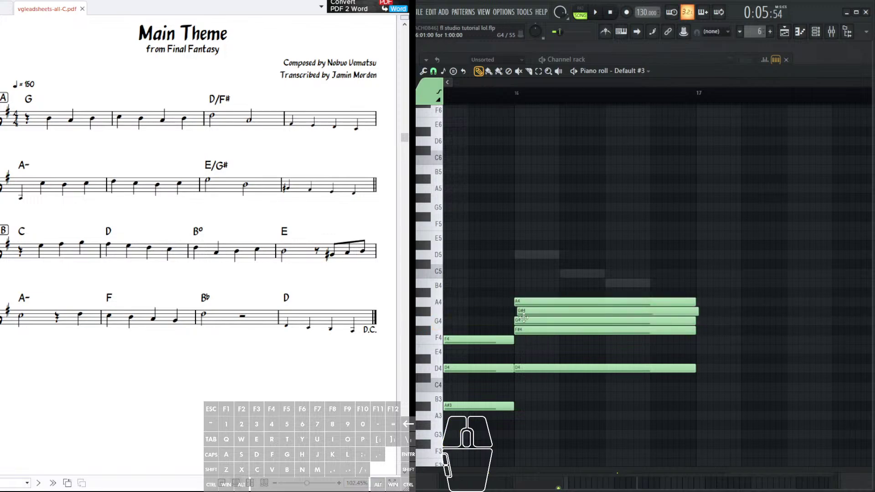
{"action": "right_click", "coordinate": [524, 321]}
- Review the chord part across all sixteen bars in the piano roll
{"action": "scroll", "coordinate": [762, 230], "scroll_direction": "down", "scroll_amount": 6}
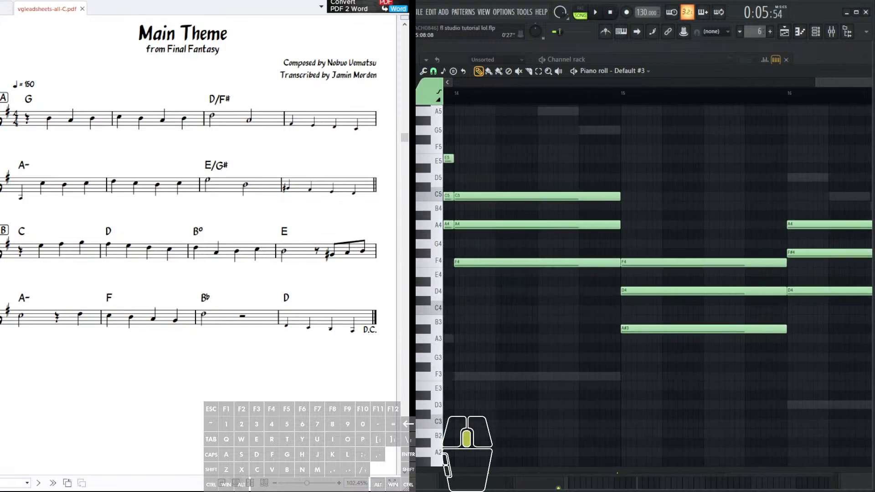
{"action": "scroll", "coordinate": [628, 152], "scroll_direction": "down", "scroll_amount": 3}
{"action": "scroll", "coordinate": [585, 122], "scroll_direction": "up", "scroll_amount": 3}
{"action": "scroll", "coordinate": [592, 116], "scroll_direction": "up", "scroll_amount": 3}
{"action": "scroll", "coordinate": [610, 130], "scroll_direction": "down", "scroll_amount": 2}
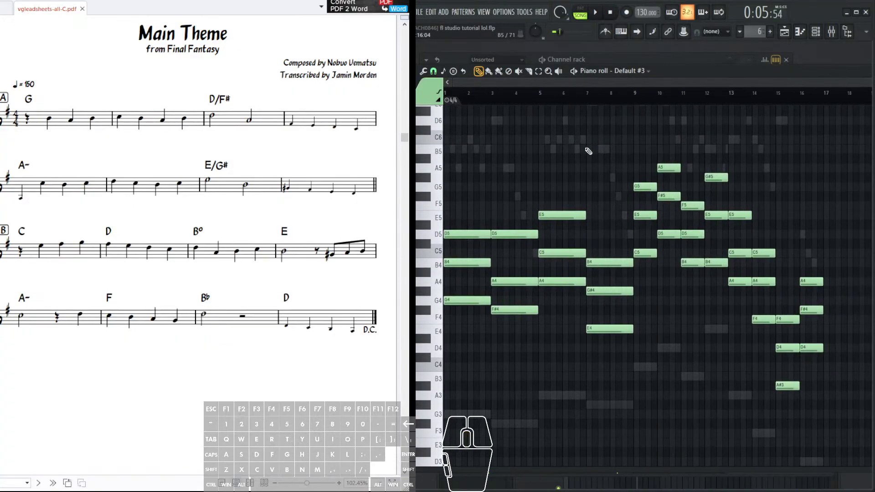
{"action": "scroll", "coordinate": [615, 132], "scroll_direction": "down", "scroll_amount": 2}
{"action": "scroll", "coordinate": [631, 127], "scroll_direction": "up", "scroll_amount": 3}
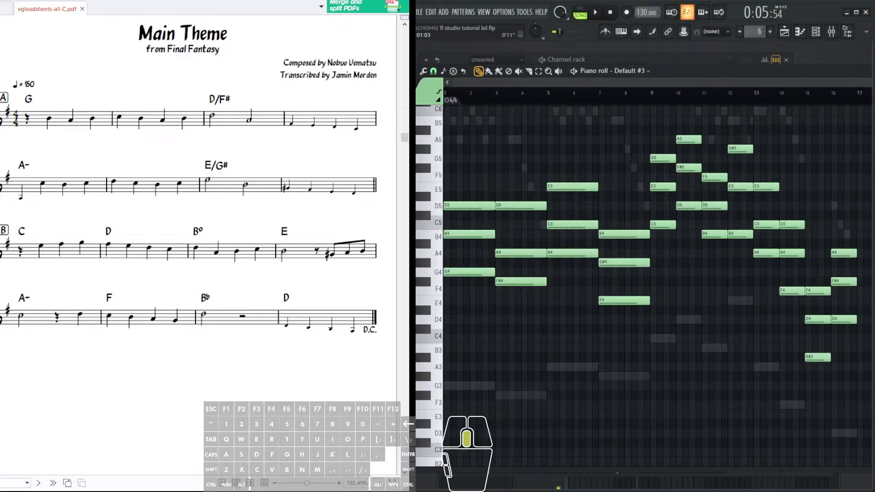
{"action": "scroll", "coordinate": [629, 144], "scroll_direction": "up", "scroll_amount": 3}
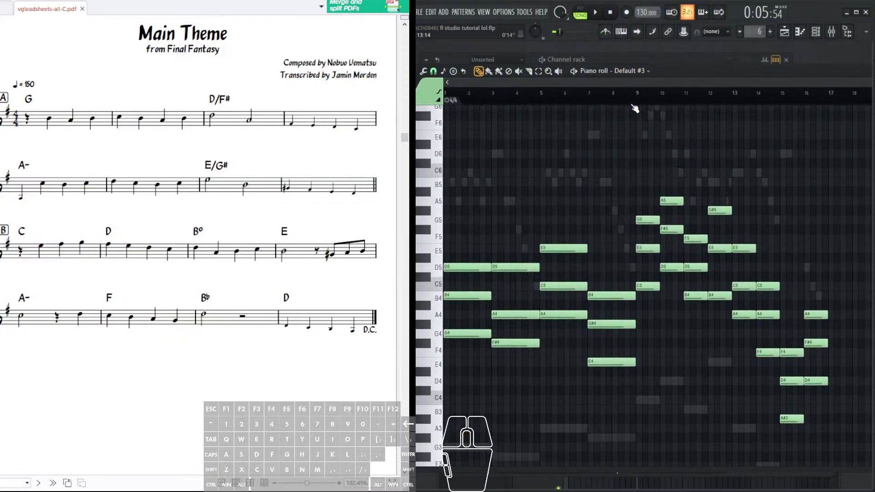
{"action": "scroll", "coordinate": [642, 143], "scroll_direction": "up", "scroll_amount": 1}
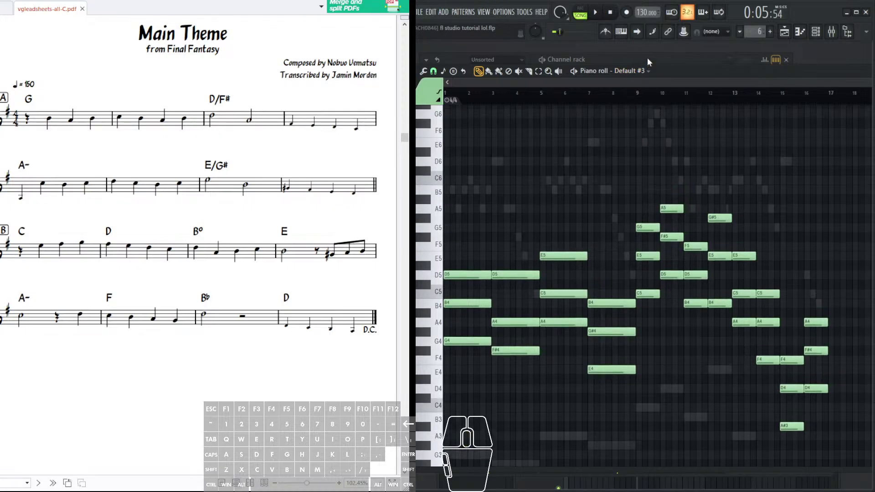
{"action": "left_click", "coordinate": [649, 62]}
{"action": "left_click", "coordinate": [509, 149]}
{"action": "left_click_drag", "start_coordinate": [603, 202], "coordinate": [636, 201]}
{"action": "left_click_drag", "start_coordinate": [627, 62], "coordinate": [629, 57]}
{"action": "left_click", "coordinate": [812, 82]}
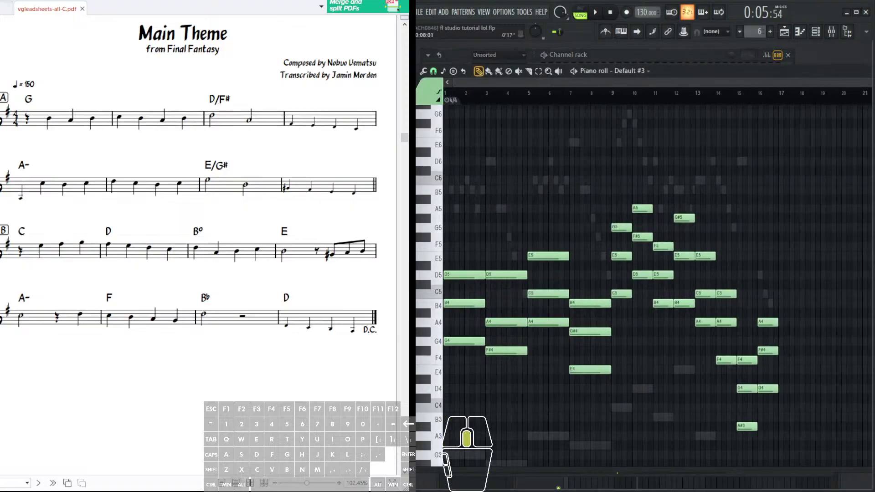
{"action": "scroll", "coordinate": [607, 146], "scroll_direction": "down", "scroll_amount": 2}
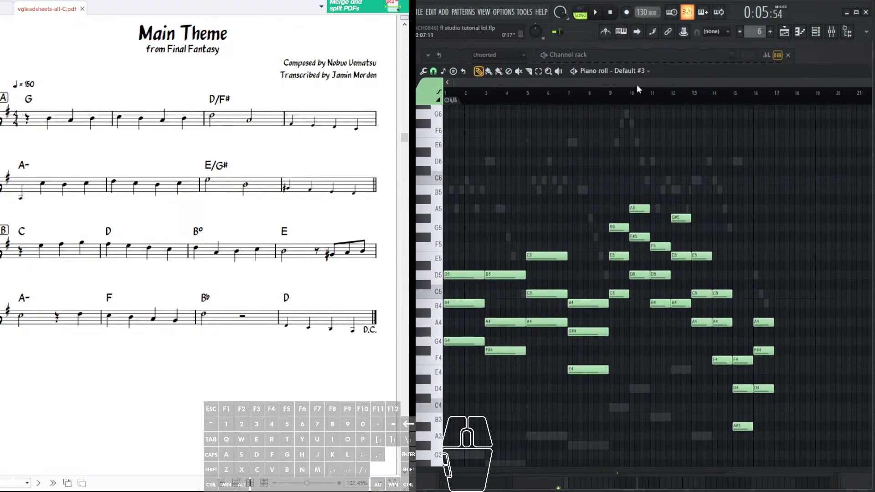
- Play the song from the beginning to hear the chord part through to its end, and stop playback
{"action": "left_click", "coordinate": [601, 13]}
{"action": "scroll", "coordinate": [572, 137], "scroll_direction": "down", "scroll_amount": 1}
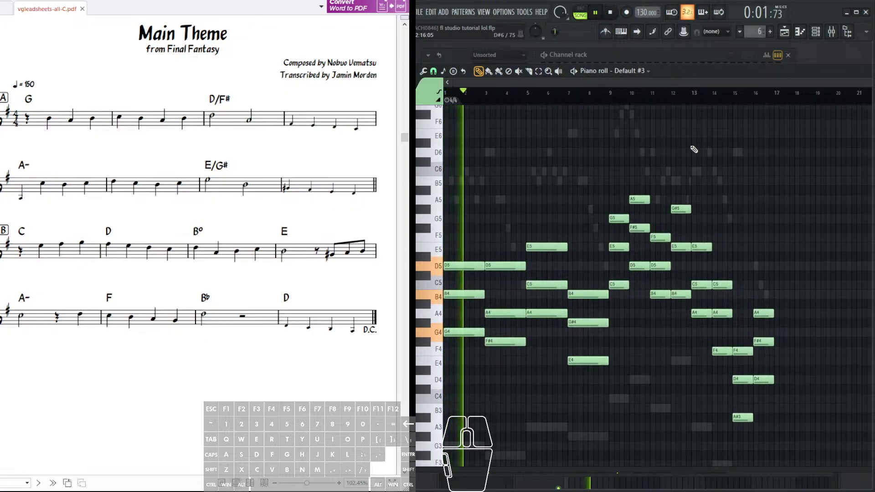
{"action": "scroll", "coordinate": [622, 188], "scroll_direction": "down", "scroll_amount": 1}
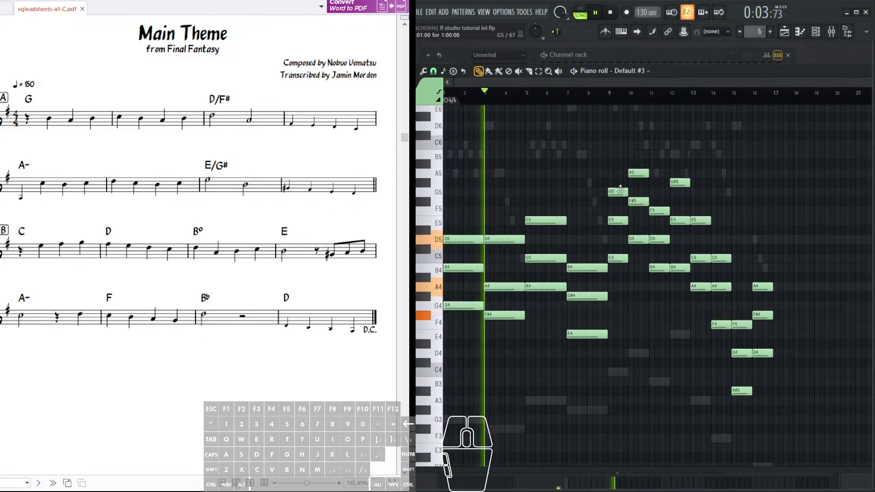
{"action": "scroll", "coordinate": [622, 188], "scroll_direction": "down", "scroll_amount": 2}
{"action": "scroll", "coordinate": [499, 262], "scroll_direction": "down", "scroll_amount": 4}
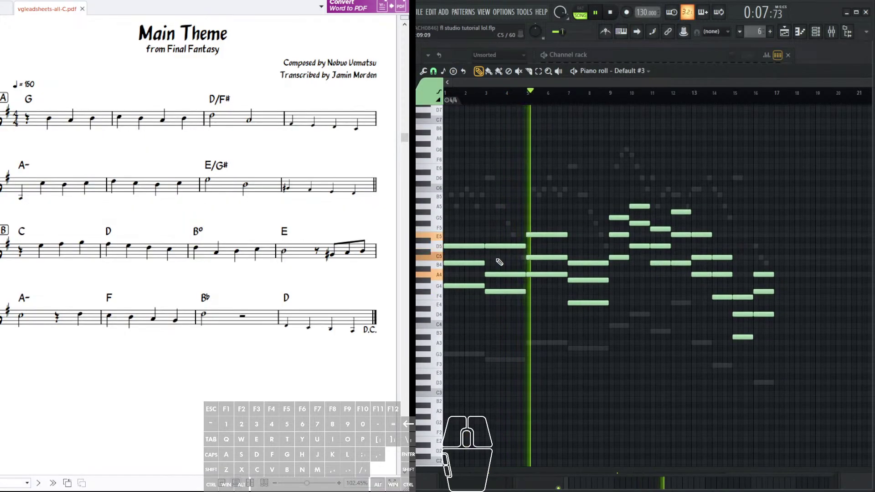
{"action": "scroll", "coordinate": [499, 262], "scroll_direction": "up", "scroll_amount": 1}
{"action": "scroll", "coordinate": [549, 229], "scroll_direction": "up", "scroll_amount": 1}
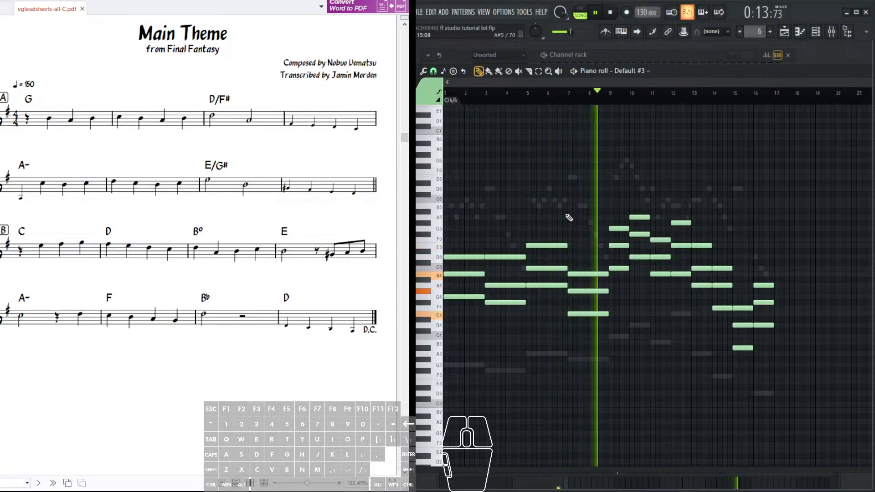
{"action": "scroll", "coordinate": [556, 224], "scroll_direction": "up", "scroll_amount": 1}
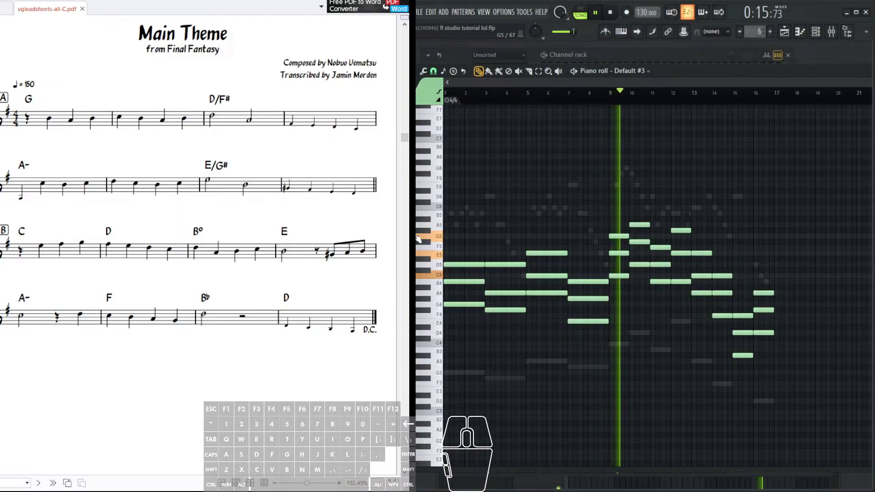
{"action": "scroll", "coordinate": [493, 215], "scroll_direction": "up", "scroll_amount": 1}
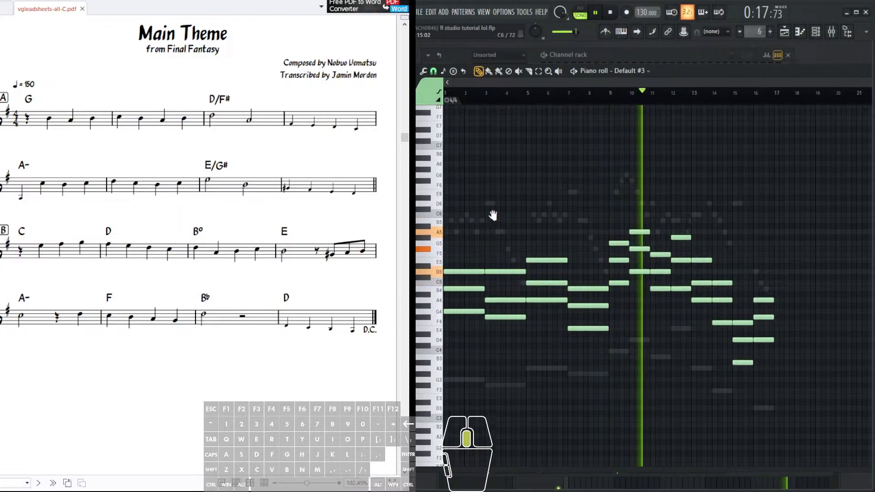
{"action": "scroll", "coordinate": [497, 218], "scroll_direction": "down", "scroll_amount": 1}
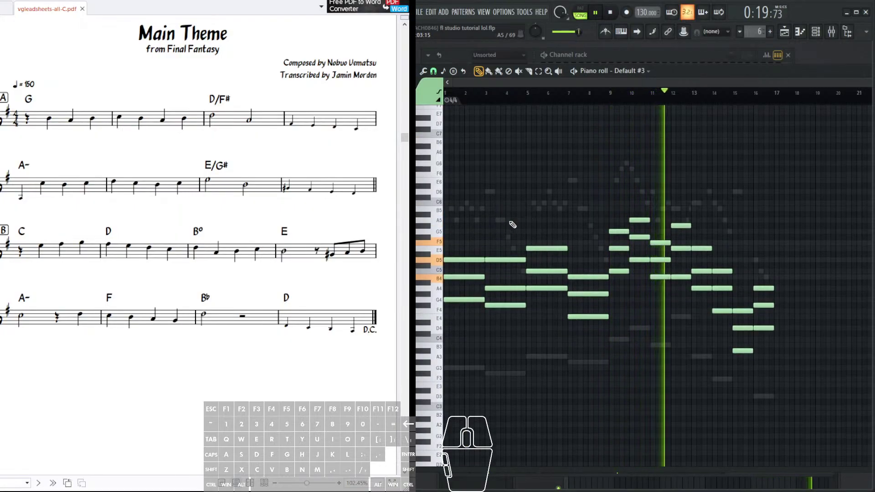
{"action": "scroll", "coordinate": [515, 226], "scroll_direction": "up", "scroll_amount": 1}
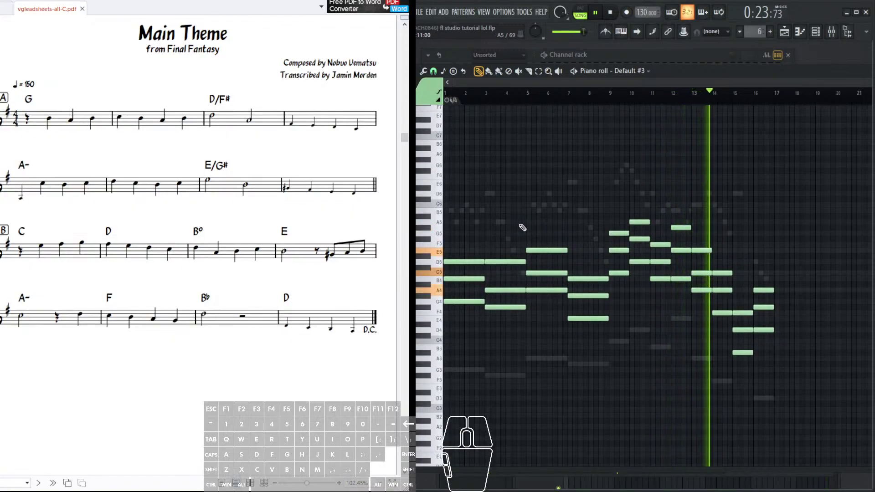
{"action": "scroll", "coordinate": [522, 226], "scroll_direction": "up", "scroll_amount": 1}
{"action": "left_click", "coordinate": [638, 52]}
{"action": "middle_click", "coordinate": [611, 226]}
{"action": "scroll", "coordinate": [611, 226], "scroll_direction": "down", "scroll_amount": 1}
{"action": "scroll", "coordinate": [609, 207], "scroll_direction": "up", "scroll_amount": 1}
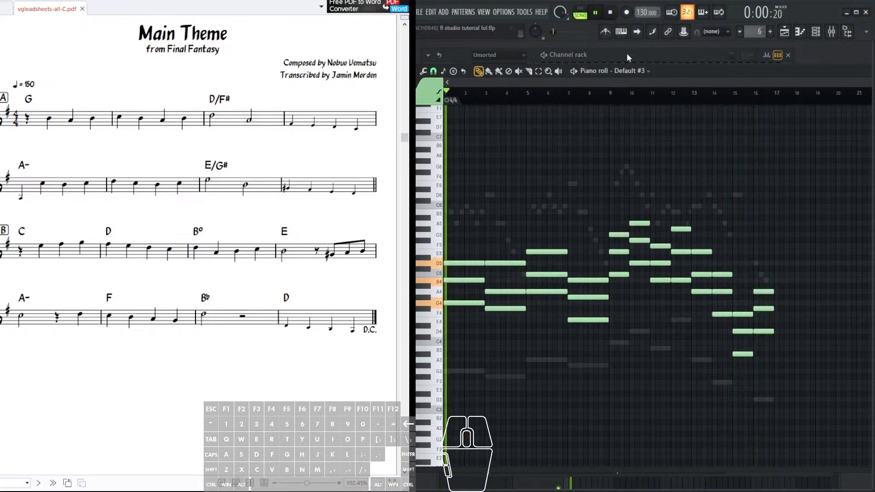
{"action": "left_click", "coordinate": [616, 14]}
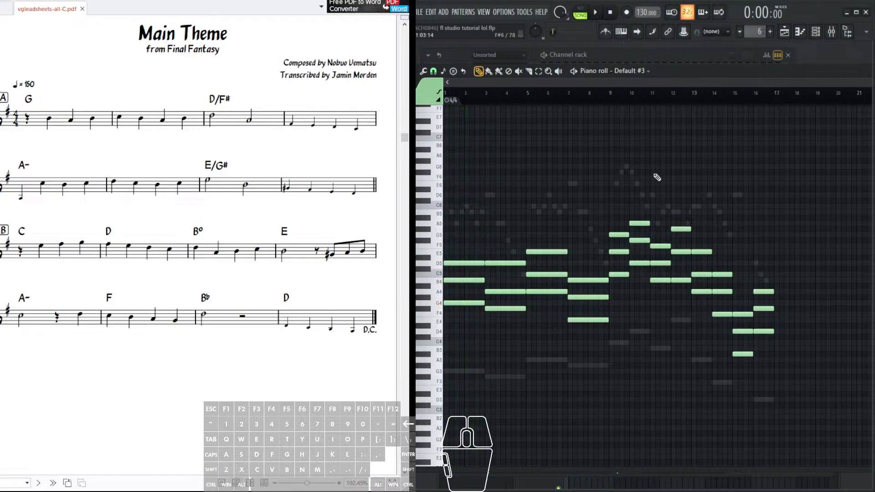
- Examine the sustained chord notes in the opening bars of the chord part up close
{"action": "scroll", "coordinate": [642, 160], "scroll_direction": "down", "scroll_amount": 3}
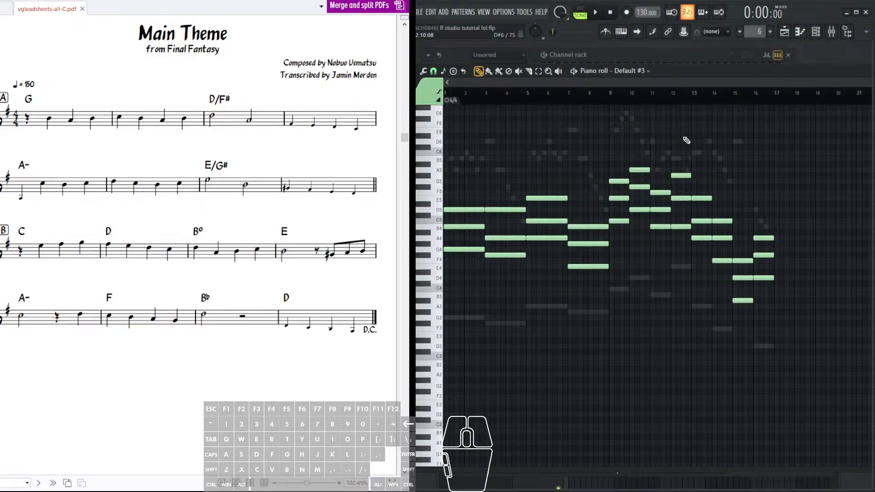
{"action": "left_click", "coordinate": [618, 57]}
{"action": "middle_click", "coordinate": [553, 235]}
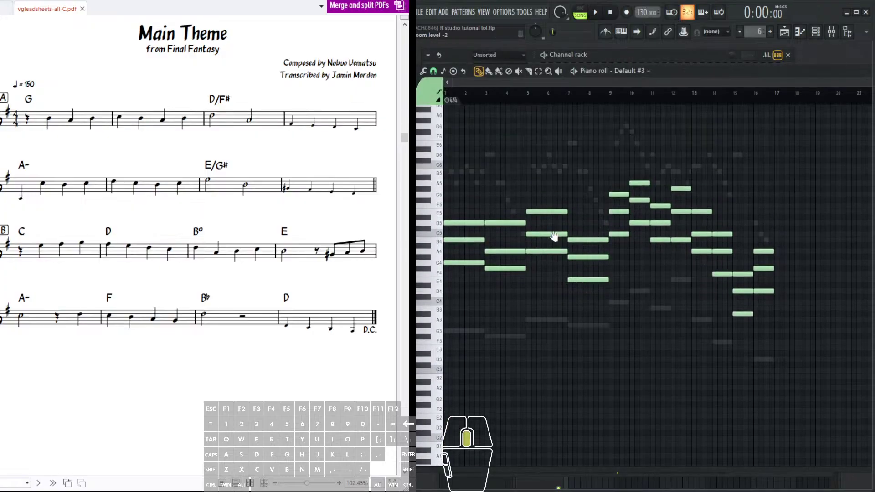
{"action": "scroll", "coordinate": [565, 101], "scroll_direction": "up", "scroll_amount": 2}
{"action": "scroll", "coordinate": [554, 98], "scroll_direction": "down", "scroll_amount": 2}
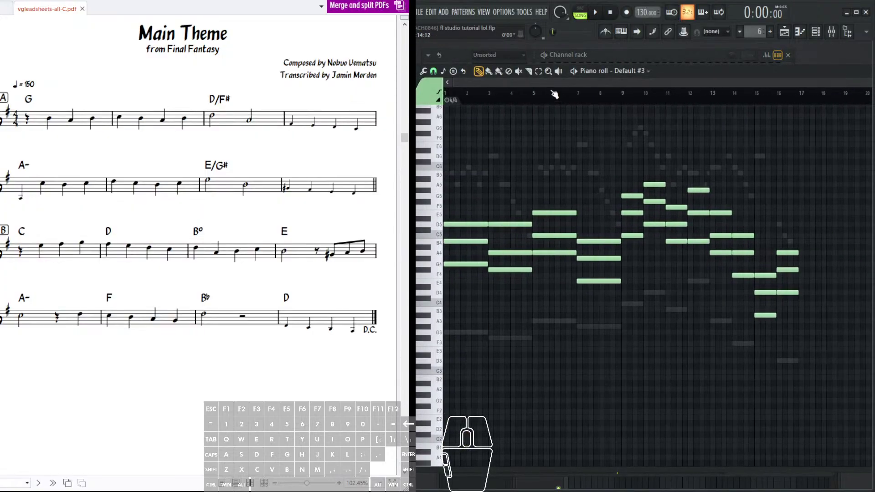
{"action": "scroll", "coordinate": [517, 145], "scroll_direction": "up", "scroll_amount": 1}
{"action": "scroll", "coordinate": [522, 98], "scroll_direction": "up", "scroll_amount": 1}
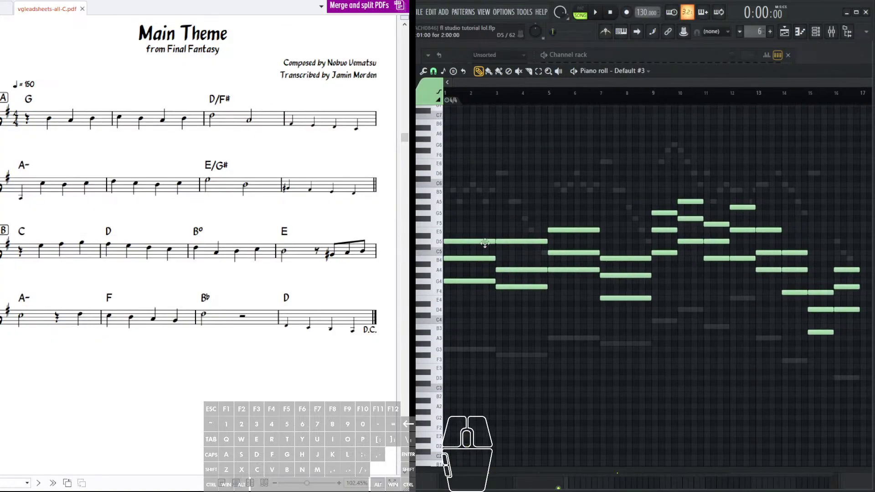
{"action": "left_click", "coordinate": [457, 259]}
{"action": "left_click", "coordinate": [466, 258]}
{"action": "scroll", "coordinate": [533, 119], "scroll_direction": "up", "scroll_amount": 2}
{"action": "scroll", "coordinate": [477, 316], "scroll_direction": "up", "scroll_amount": 2}
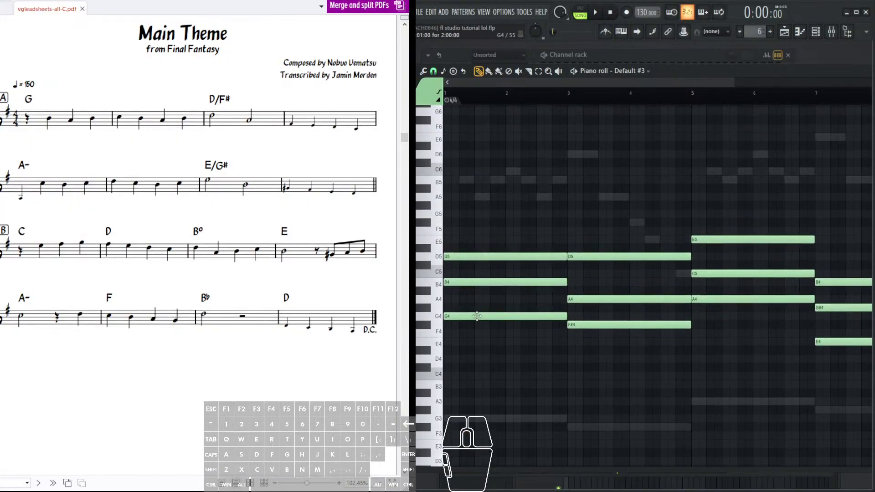
- Shorten the opening G4 note to one beat and delete the sustained B4 and D5 notes of bars 1 and 2
{"action": "left_click", "coordinate": [463, 257]}
{"action": "scroll", "coordinate": [498, 264], "scroll_direction": "up", "scroll_amount": 1}
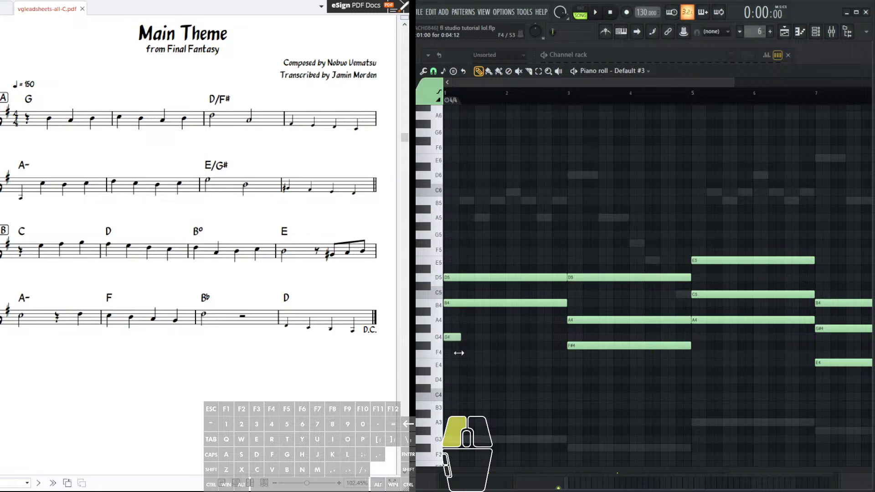
{"action": "left_click_drag", "start_coordinate": [458, 353], "coordinate": [458, 352]}
{"action": "right_click", "coordinate": [487, 303]}
{"action": "right_click", "coordinate": [505, 278]}
{"action": "scroll", "coordinate": [592, 86], "scroll_direction": "up", "scroll_amount": 4}
{"action": "middle_click", "coordinate": [514, 223]}
{"action": "scroll", "coordinate": [513, 222], "scroll_direction": "down", "scroll_amount": 2}
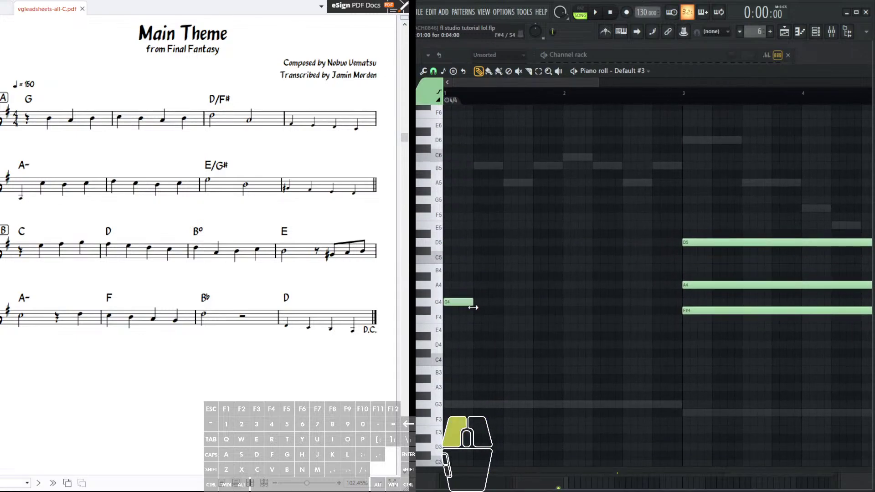
{"action": "left_click", "coordinate": [472, 307]}
- Audition the G4, B4 and D5 keys of the G chord and shorten the opening G4 to an eighth note
{"action": "scroll", "coordinate": [491, 305], "scroll_direction": "up", "scroll_amount": 1}
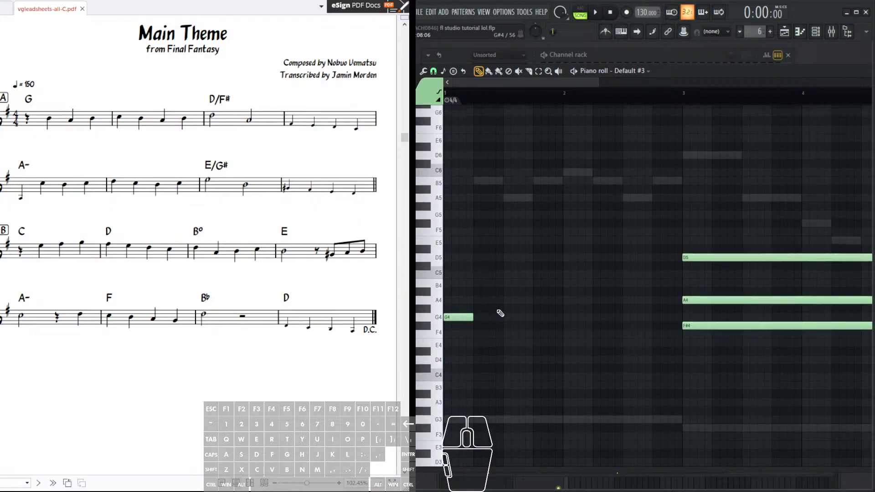
{"action": "left_click", "coordinate": [437, 321]}
{"action": "left_click", "coordinate": [437, 290]}
{"action": "left_click", "coordinate": [436, 263]}
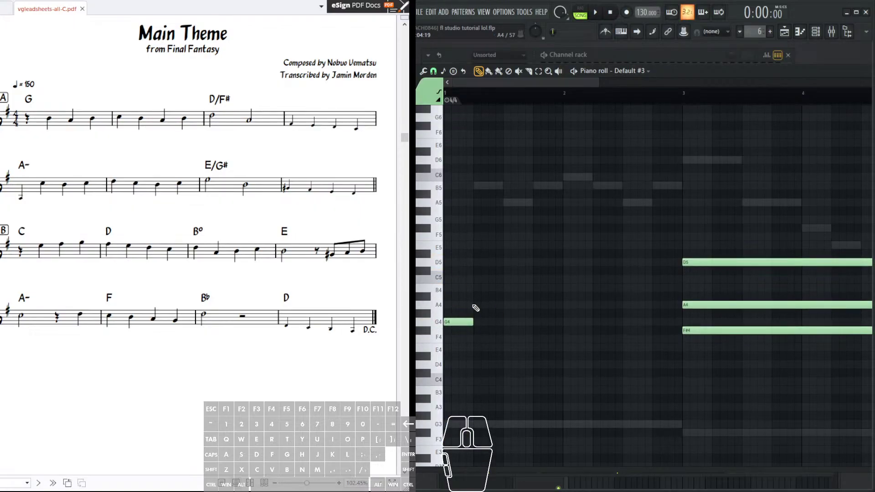
{"action": "left_click_drag", "start_coordinate": [470, 321], "coordinate": [455, 322]}
- Fill the rest of bar 1 with alternating eighth notes B4, D5, B4, D5, B4, D5, B4 after the G4
{"action": "left_click", "coordinate": [462, 288]}
{"action": "left_click", "coordinate": [478, 263]}
{"action": "left_click", "coordinate": [492, 287]}
{"action": "left_click", "coordinate": [508, 262]}
{"action": "left_click", "coordinate": [523, 288]}
{"action": "left_click_drag", "start_coordinate": [527, 288], "coordinate": [526, 287]}
{"action": "left_click", "coordinate": [538, 262]}
{"action": "left_click", "coordinate": [550, 287]}
- Continue the G chord arpeggio into bar 2 with eighth notes G4, B4 and D5
{"action": "left_click", "coordinate": [572, 321]}
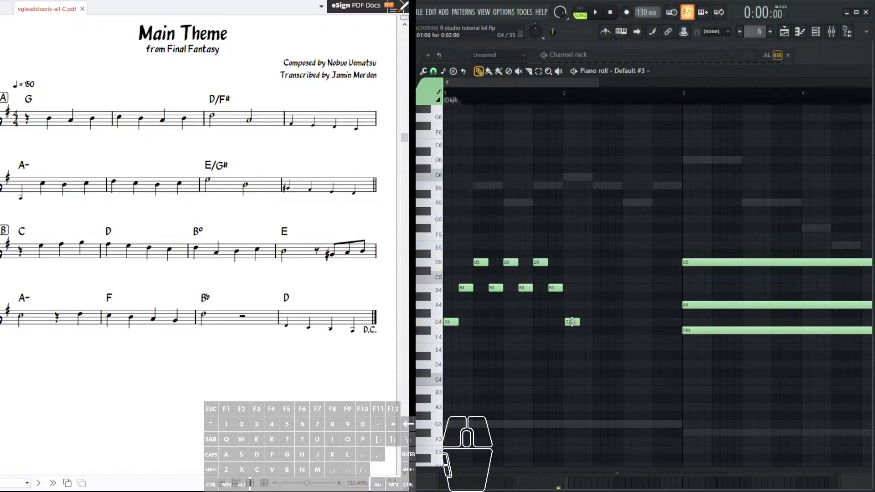
{"action": "left_click_drag", "start_coordinate": [570, 322], "coordinate": [567, 322]}
{"action": "left_click", "coordinate": [577, 288]}
{"action": "left_click", "coordinate": [592, 262]}
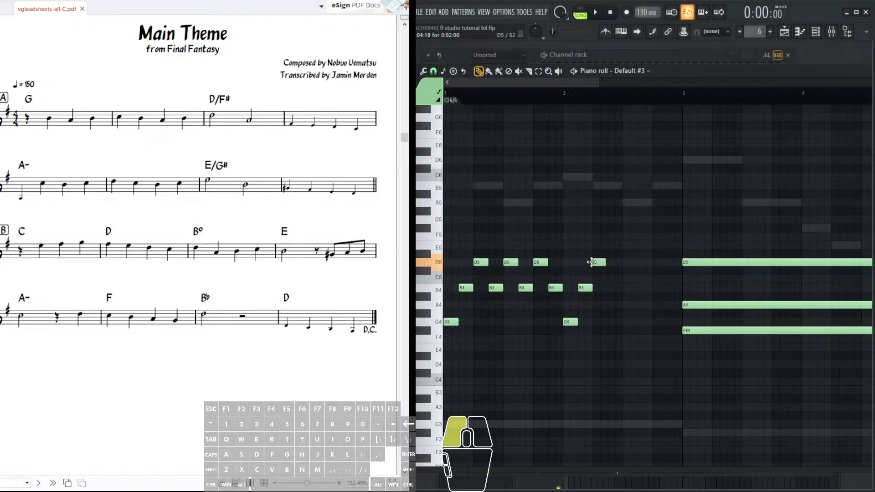
- Remove the hand-placed notes in bar 2, duplicate the bar 1 G4–B4–D5 arpeggio into it and play it back
{"action": "right_click", "coordinate": [593, 262]}
{"action": "right_click", "coordinate": [570, 322]}
{"action": "left_click_drag", "start_coordinate": [585, 207], "coordinate": [441, 377]}
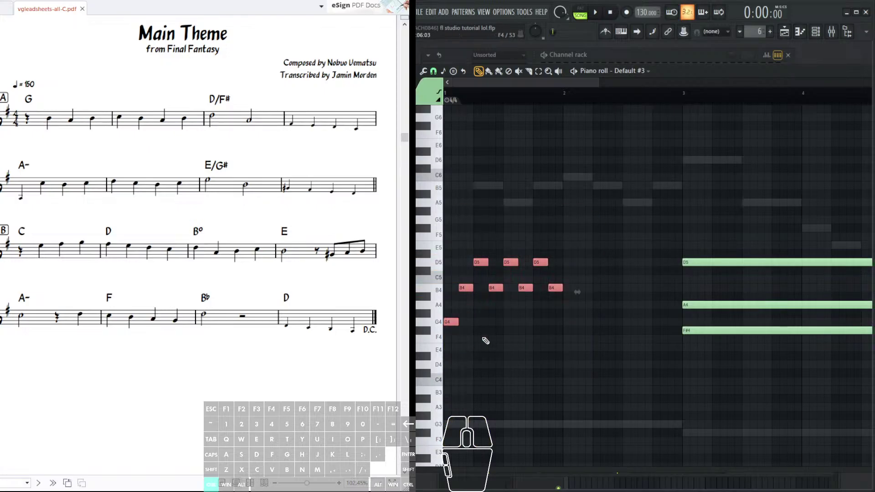
{"action": "key", "text": "ctrl+b"}
{"action": "left_click", "coordinate": [596, 12]}
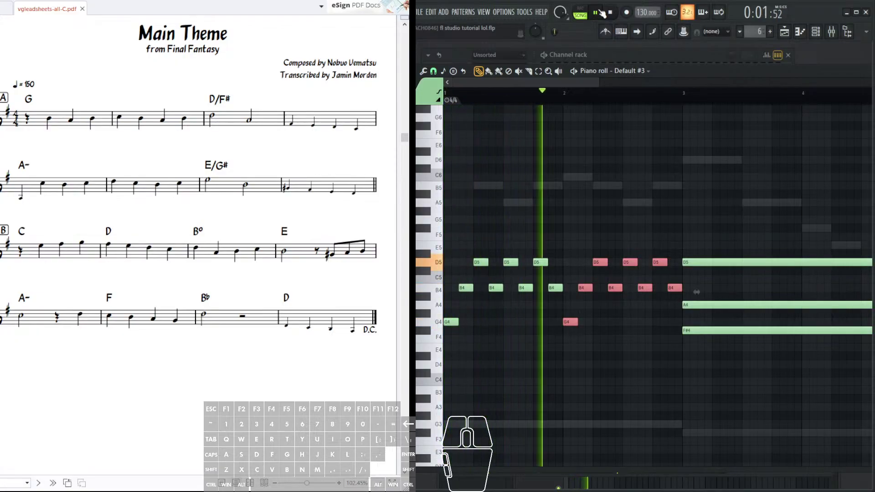
{"action": "left_click", "coordinate": [600, 13]}
- Delete the sustained F#4, A4 and D5 chord notes spanning bars 3 and 4
{"action": "left_click_drag", "start_coordinate": [692, 222], "coordinate": [515, 202]}
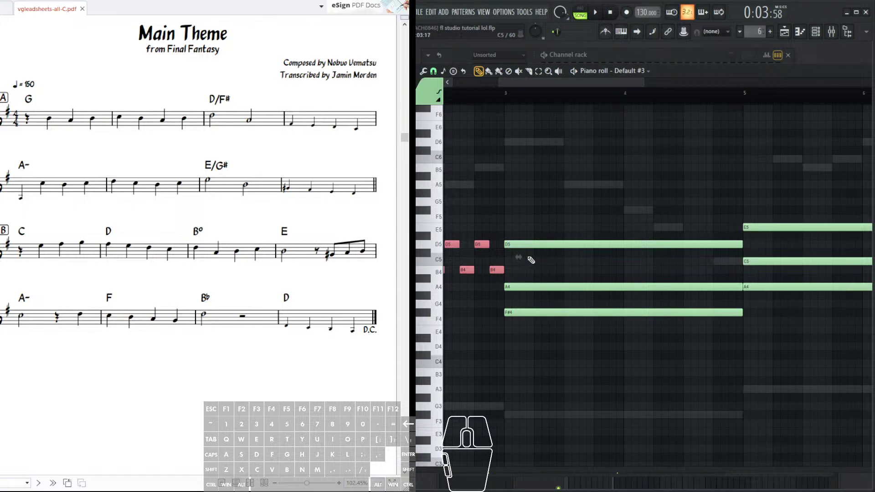
{"action": "left_click_drag", "start_coordinate": [525, 269], "coordinate": [702, 254]}
{"action": "mouse_move", "coordinate": [568, 253]}
{"action": "left_mouse_down"}
{"action": "mouse_move", "coordinate": [515, 267]}
{"action": "mouse_move", "coordinate": [569, 272]}
{"action": "left_mouse_up"}
{"action": "left_click_drag", "start_coordinate": [780, 244], "coordinate": [585, 247]}
{"action": "scroll", "coordinate": [574, 262], "scroll_direction": "left", "scroll_amount": 1}
{"action": "scroll", "coordinate": [582, 253], "scroll_direction": "right", "scroll_amount": 3}
{"action": "scroll", "coordinate": [521, 251], "scroll_direction": "left", "scroll_amount": 3}
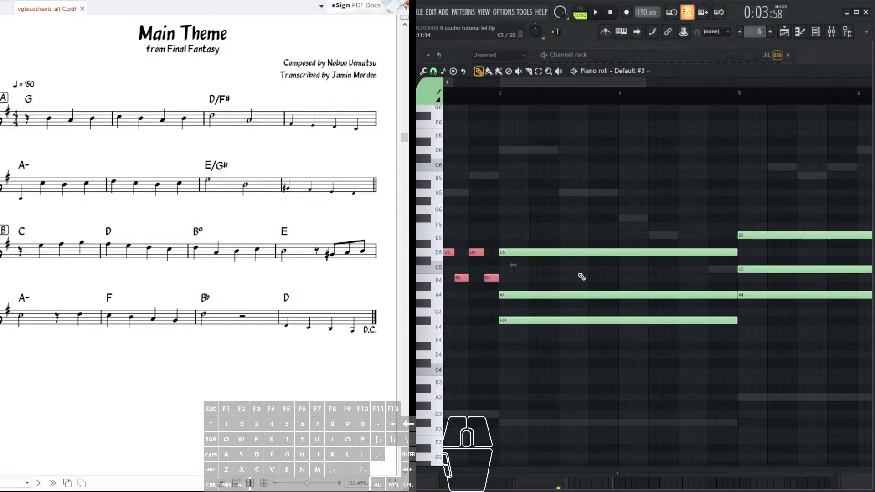
{"action": "right_click", "coordinate": [538, 251]}
{"action": "right_click", "coordinate": [524, 294]}
{"action": "right_click", "coordinate": [516, 321]}
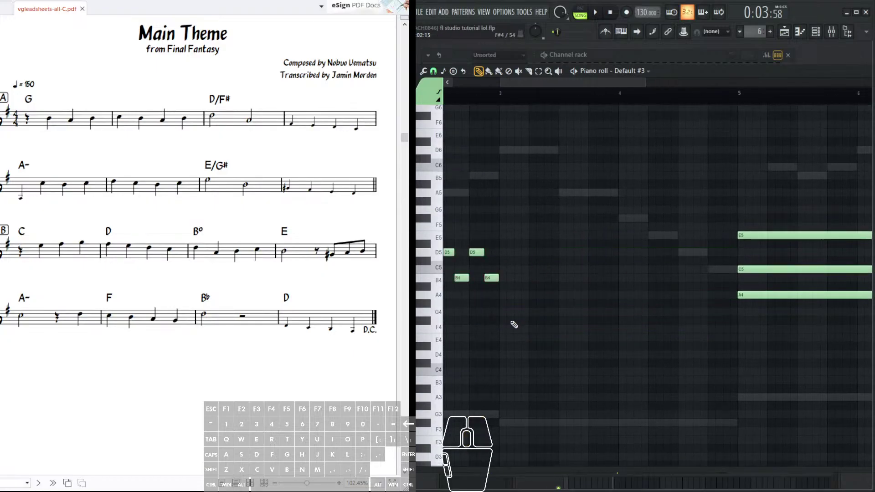
- Draw an eighth-note arpeggio in bar 3: F#4, A4, D5, A4, D5, A4, D5, A4
{"action": "left_click", "coordinate": [501, 328]}
{"action": "left_click_drag", "start_coordinate": [499, 317], "coordinate": [508, 309]}
{"action": "left_click", "coordinate": [521, 294]}
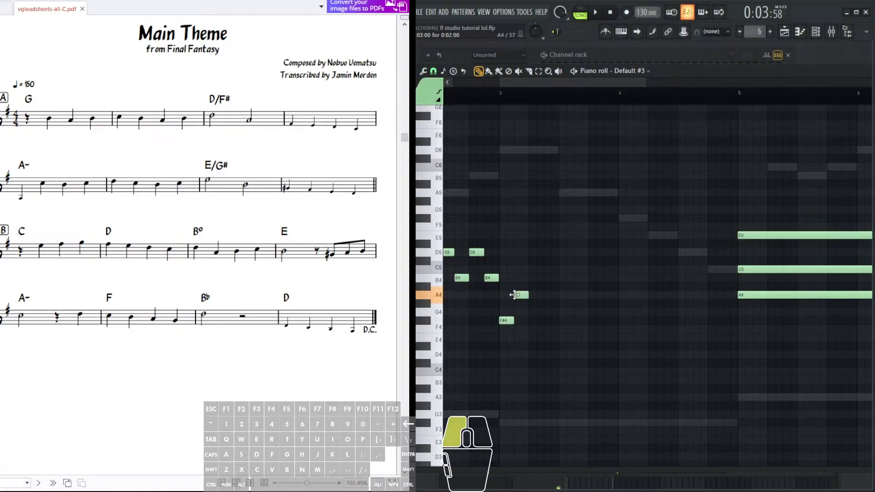
{"action": "left_click", "coordinate": [549, 294]}
{"action": "left_click", "coordinate": [549, 294]}
{"action": "left_click", "coordinate": [563, 253]}
{"action": "left_click", "coordinate": [577, 294]}
{"action": "left_click", "coordinate": [578, 294]}
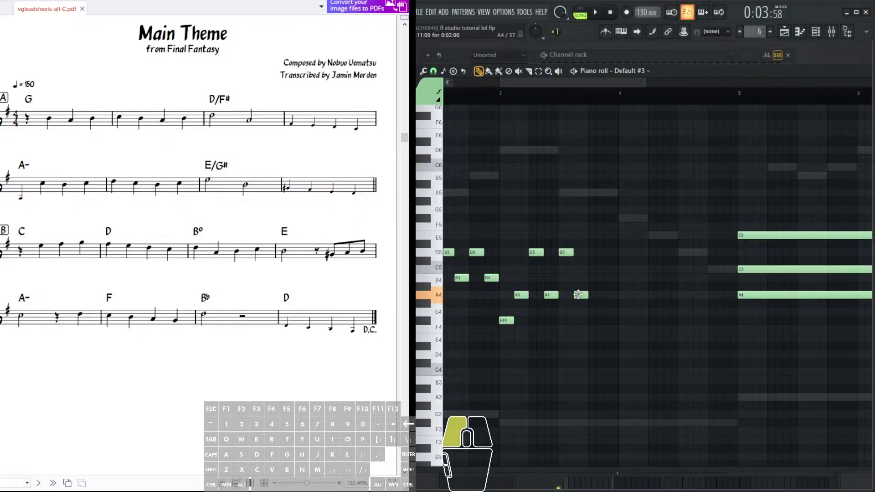
{"action": "left_click", "coordinate": [592, 253]}
{"action": "left_click", "coordinate": [594, 253]}
{"action": "left_click", "coordinate": [606, 294]}
- Duplicate the bar 3 arpeggio into bar 4 and play the passage back
{"action": "left_click_drag", "start_coordinate": [622, 224], "coordinate": [512, 340]}
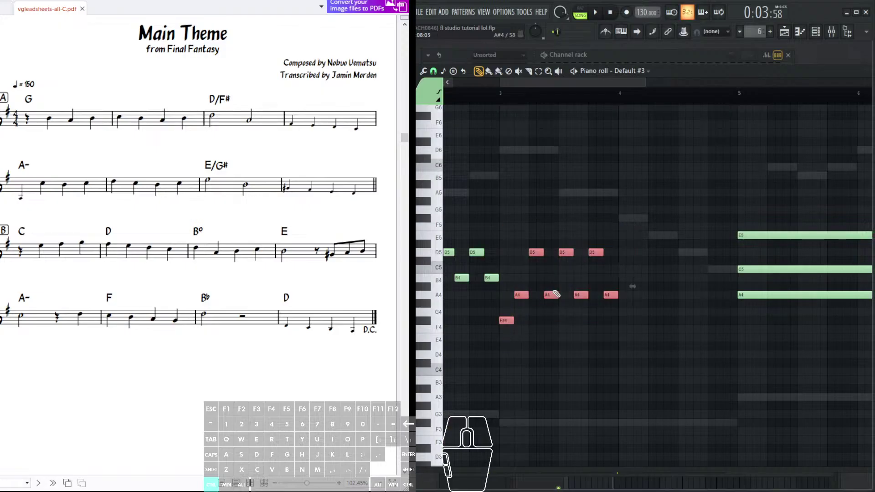
{"action": "key", "text": "ctrl+v"}
{"action": "key", "text": "ctrl+z"}
{"action": "key", "text": "ctrl+b"}
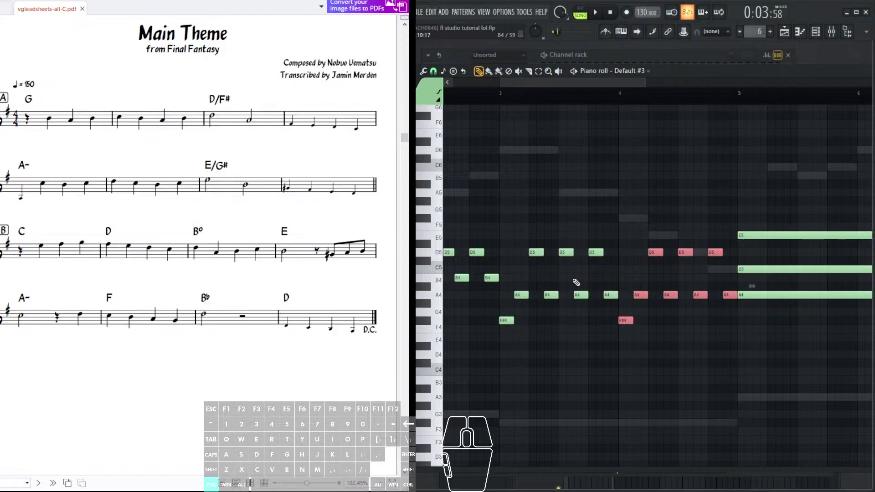
{"action": "scroll", "coordinate": [697, 255], "scroll_direction": "right", "scroll_amount": 2}
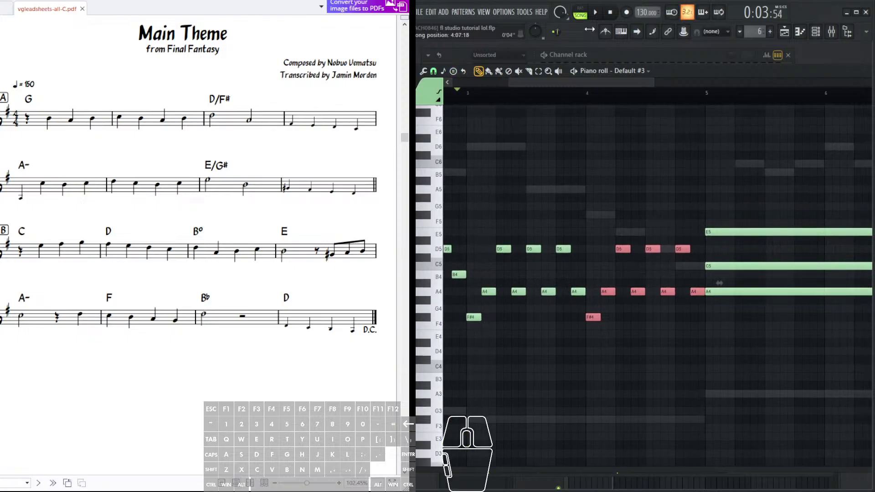
{"action": "left_click", "coordinate": [596, 13]}
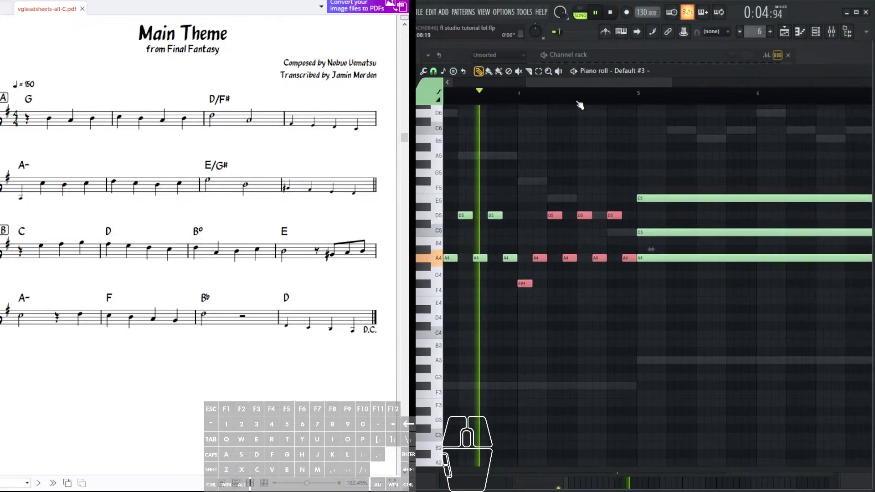
{"action": "key", "text": "space"}
- Delete the sustained A4, C5 and E5 chord notes spanning bars 5 and 6
{"action": "scroll", "coordinate": [638, 142], "scroll_direction": "right", "scroll_amount": 8}
{"action": "left_click_drag", "start_coordinate": [525, 164], "coordinate": [525, 341]}
{"action": "left_click", "coordinate": [523, 340], "text": "ctrl"}
{"action": "right_click", "coordinate": [506, 306]}
{"action": "right_click", "coordinate": [504, 280]}
{"action": "right_click", "coordinate": [502, 246]}
- Draw an eighth-note arpeggio A4, C5, E5, C5, E5, C5, E5, C5 in bar 5 and duplicate it into bar 6
{"action": "left_click", "coordinate": [489, 307]}
{"action": "left_click", "coordinate": [486, 307]}
{"action": "left_click", "coordinate": [503, 280]}
{"action": "left_click", "coordinate": [519, 246]}
{"action": "left_click", "coordinate": [535, 282]}
{"action": "left_click_drag", "start_coordinate": [538, 247], "coordinate": [524, 306]}
{"action": "left_click", "coordinate": [549, 248]}
{"action": "left_click", "coordinate": [564, 280]}
{"action": "left_click", "coordinate": [579, 246]}
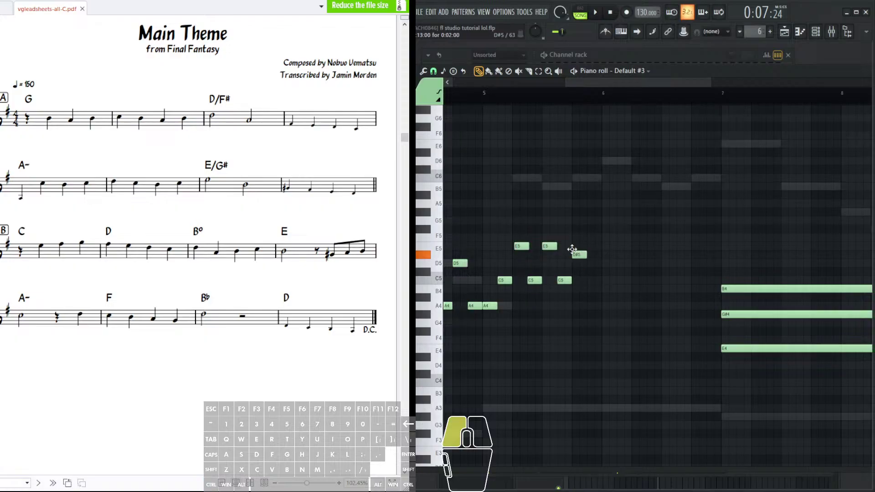
{"action": "left_click", "coordinate": [585, 280]}
{"action": "left_click_drag", "start_coordinate": [601, 230], "coordinate": [492, 341]}
{"action": "key", "text": "ctrl+b"}
- Delete the sustained E4, G#4 and B4 chord notes spanning bars 7 and 8
{"action": "middle_click", "coordinate": [629, 253]}
{"action": "middle_click", "coordinate": [661, 269]}
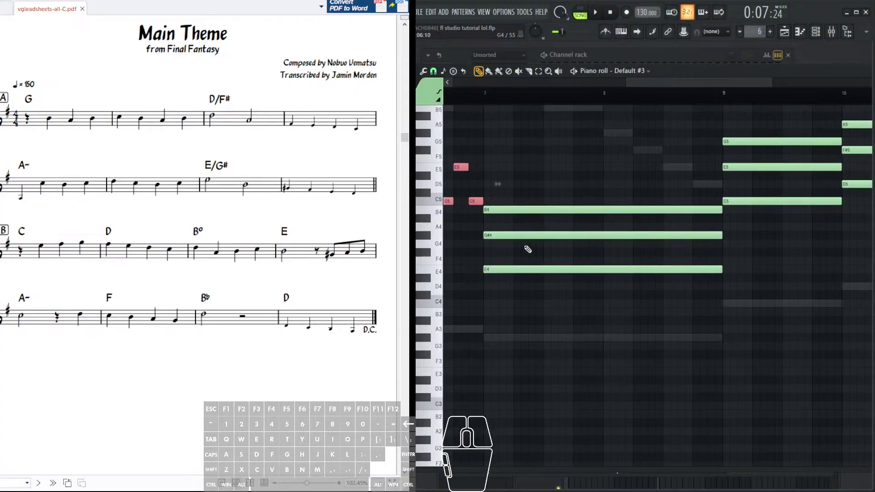
{"action": "middle_click", "coordinate": [527, 250]}
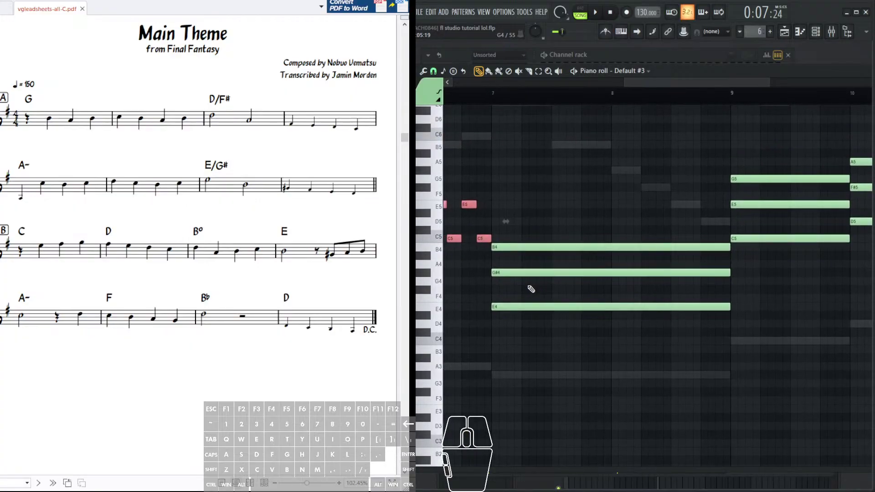
{"action": "right_click", "coordinate": [538, 246]}
{"action": "right_click", "coordinate": [536, 272]}
{"action": "right_click", "coordinate": [534, 306]}
- Draw an eighth-note arpeggio E4, G#4, B4, G#4, B4, G#4, B4, G#4 in bar 7 and duplicate it into bar 8
{"action": "left_click", "coordinate": [501, 308]}
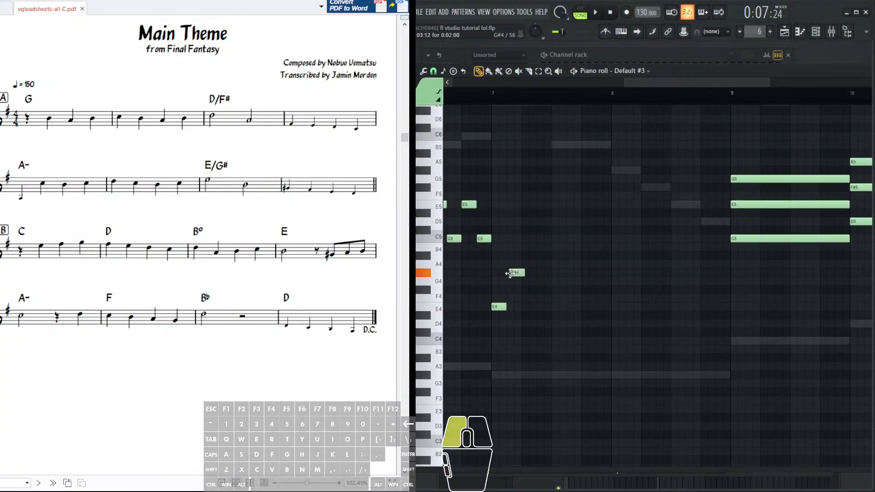
{"action": "left_click_drag", "start_coordinate": [504, 272], "coordinate": [522, 247]}
{"action": "left_click", "coordinate": [520, 239]}
{"action": "left_click", "coordinate": [542, 272]}
{"action": "left_click", "coordinate": [553, 247]}
{"action": "left_click", "coordinate": [569, 273]}
{"action": "left_click", "coordinate": [583, 247]}
{"action": "left_click", "coordinate": [599, 273]}
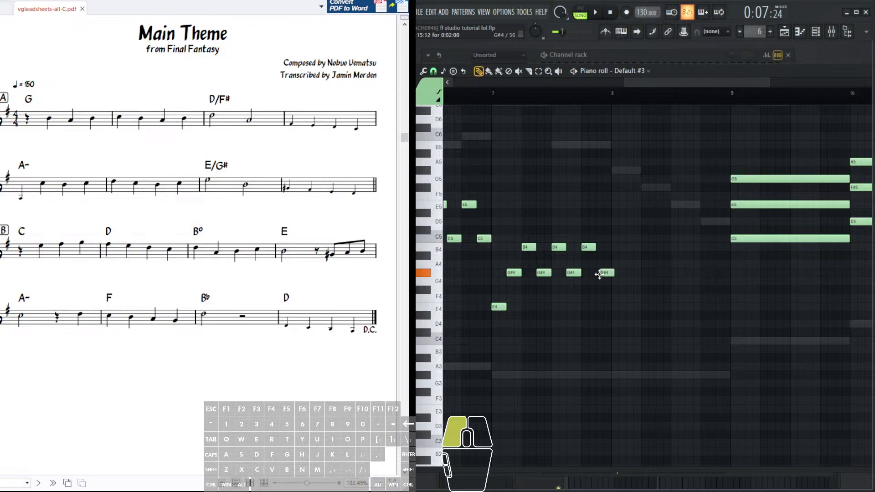
{"action": "left_click_drag", "start_coordinate": [611, 227], "coordinate": [509, 329]}
{"action": "key", "text": "ctrl+b"}
- Delete the sustained C5, E5 and G5 chord notes in bar 9
{"action": "left_click_drag", "start_coordinate": [775, 237], "coordinate": [558, 288]}
{"action": "right_click", "coordinate": [532, 292]}
{"action": "right_click", "coordinate": [526, 258]}
{"action": "right_click", "coordinate": [518, 231]}
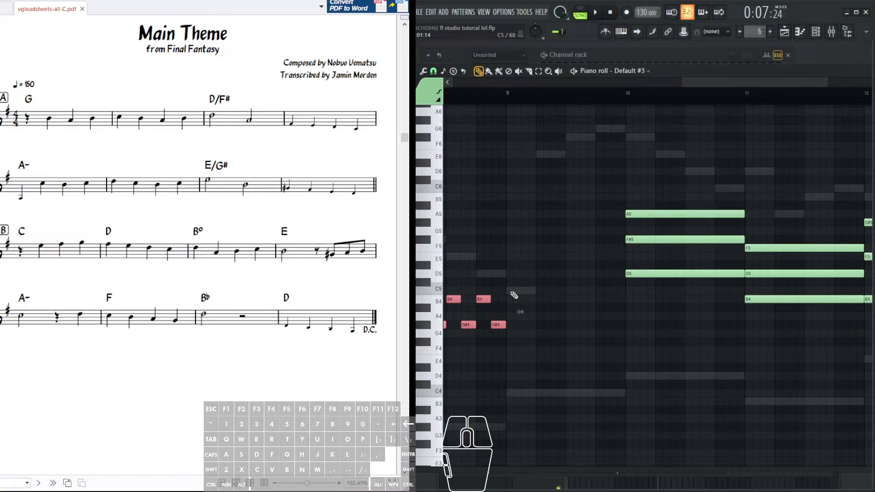
- Draw an eighth-note arpeggio in bar 9: C5, E5, G5, E5, G5, E5, G5, E5
{"action": "left_click", "coordinate": [510, 291]}
{"action": "left_click", "coordinate": [523, 257]}
{"action": "left_click", "coordinate": [542, 231]}
{"action": "left_click", "coordinate": [559, 256]}
{"action": "left_click_drag", "start_coordinate": [560, 256], "coordinate": [558, 256]}
{"action": "left_click", "coordinate": [572, 231]}
{"action": "left_click", "coordinate": [581, 256]}
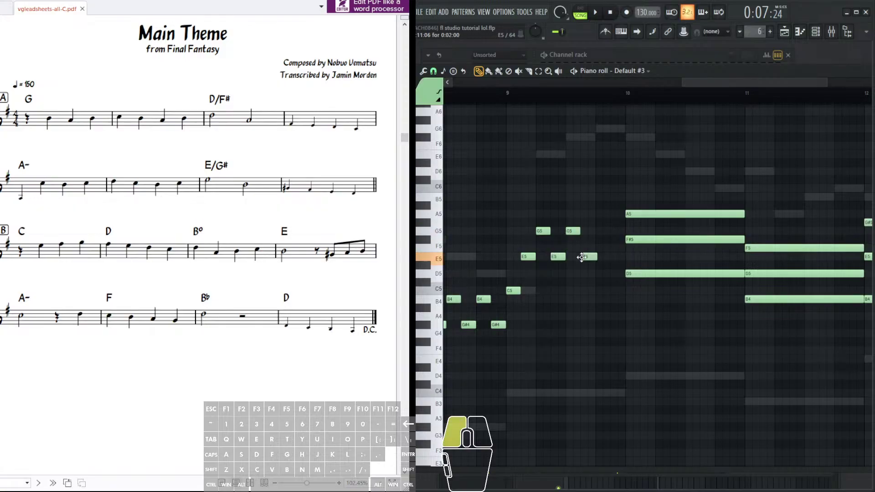
{"action": "left_click", "coordinate": [600, 231]}
{"action": "left_click", "coordinate": [602, 230]}
{"action": "left_click", "coordinate": [616, 258]}
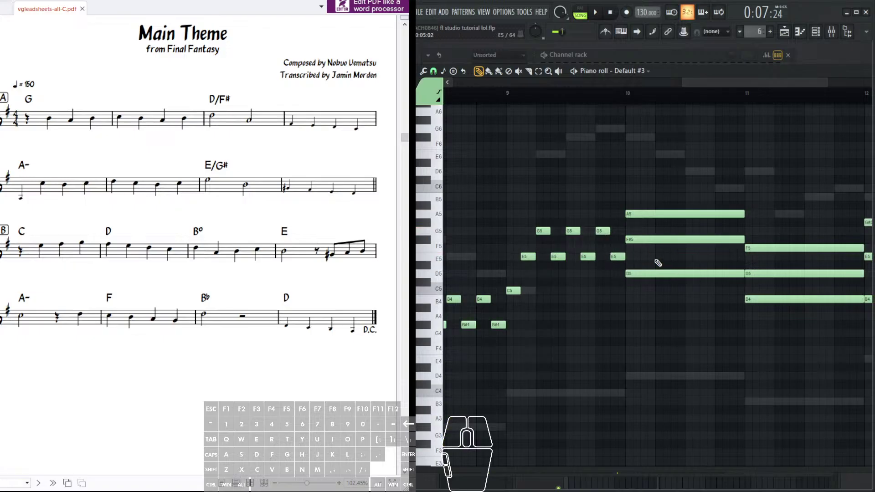
- Delete the sustained D5, F#5 and A5 chord notes in bar 10
{"action": "scroll", "coordinate": [657, 262], "scroll_direction": "down", "scroll_amount": 1}
{"action": "left_click_drag", "start_coordinate": [588, 223], "coordinate": [683, 270]}
{"action": "left_click_drag", "start_coordinate": [623, 293], "coordinate": [576, 312]}
{"action": "right_click", "coordinate": [572, 296]}
{"action": "left_click_drag", "start_coordinate": [567, 243], "coordinate": [650, 230]}
- Try duplicating the bar 9 arpeggio into bar 10 and undo the duplication
{"action": "left_click_drag", "start_coordinate": [643, 202], "coordinate": [510, 321]}
{"action": "key", "text": "ctrl+b"}
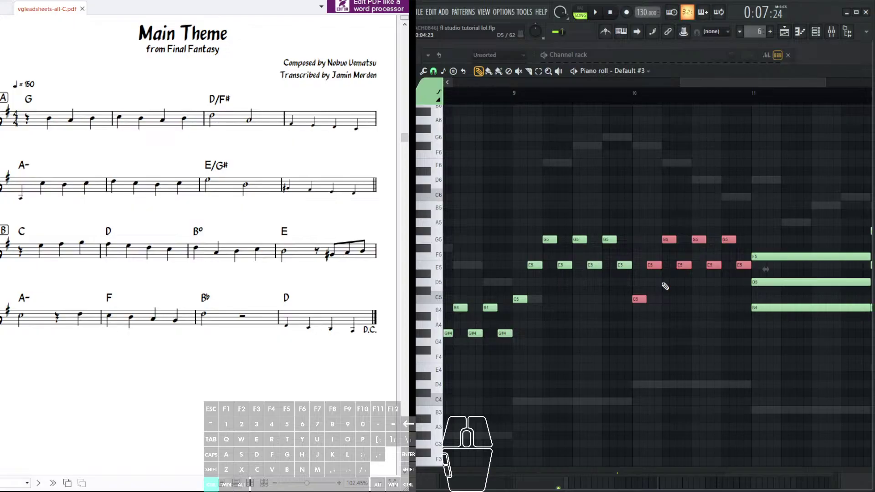
{"action": "key", "text": "ctrl+z"}
{"action": "key", "text": "ctrl+alt+z"}
{"action": "key", "text": "ctrl+alt+z"}
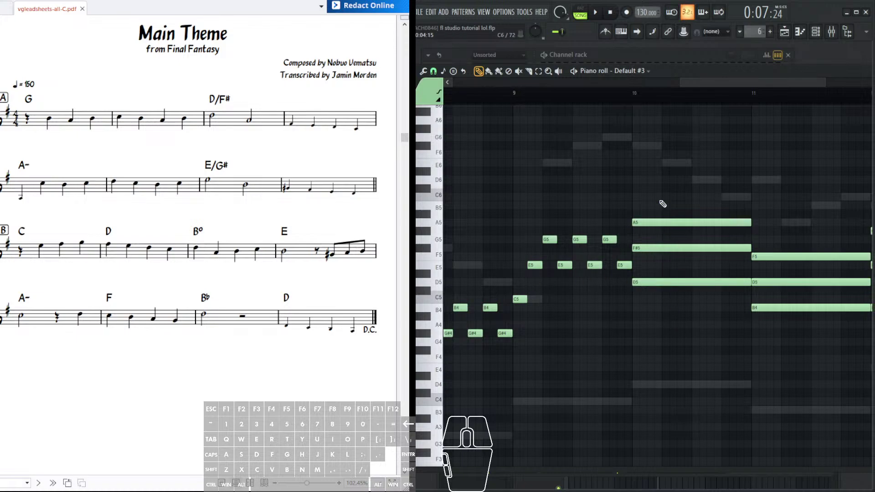
{"action": "key", "text": "ctrl+z"}
- Duplicate the bar 9 arpeggio into bar 10 and raise the copy two semitones to D5, F#5 and A5
{"action": "left_click_drag", "start_coordinate": [654, 183], "coordinate": [522, 334]}
{"action": "key", "text": "ctrl+b"}
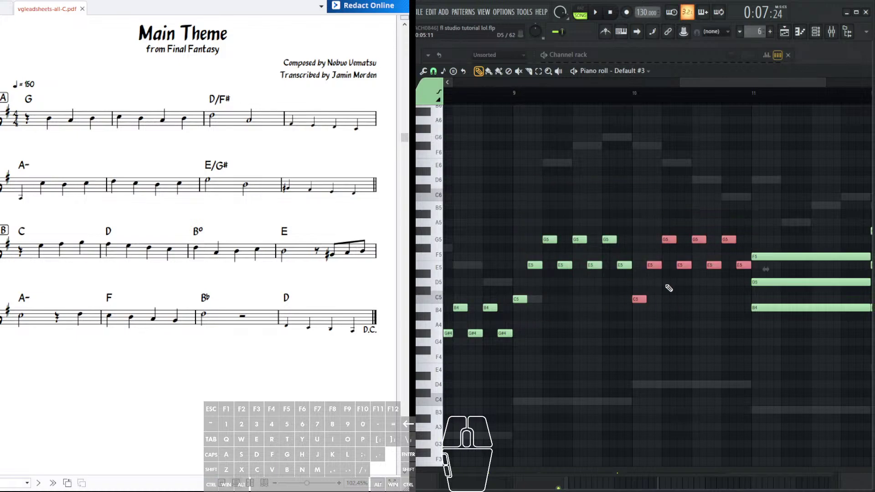
{"action": "key", "text": "Up"}
{"action": "key", "text": "Up"}
- Delete the sustained B4, D5 and F5 chord notes in bar 11
{"action": "left_click_drag", "start_coordinate": [735, 270], "coordinate": [617, 285]}
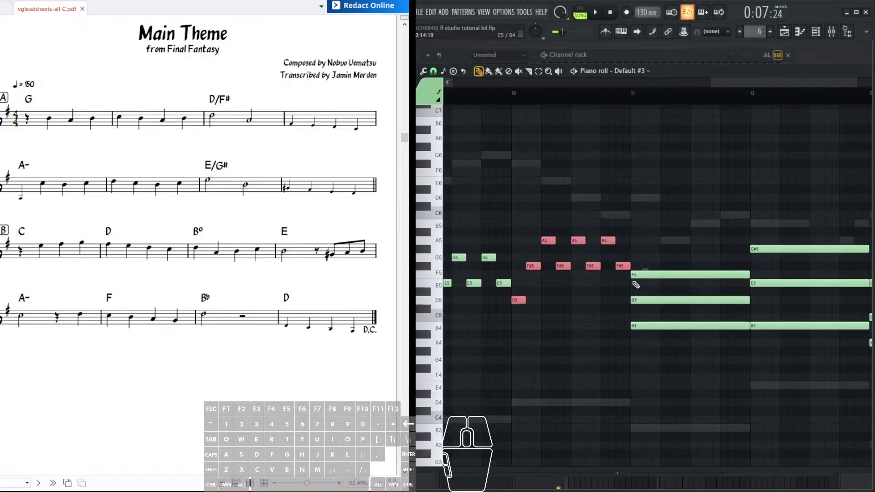
{"action": "left_click_drag", "start_coordinate": [685, 289], "coordinate": [622, 260]}
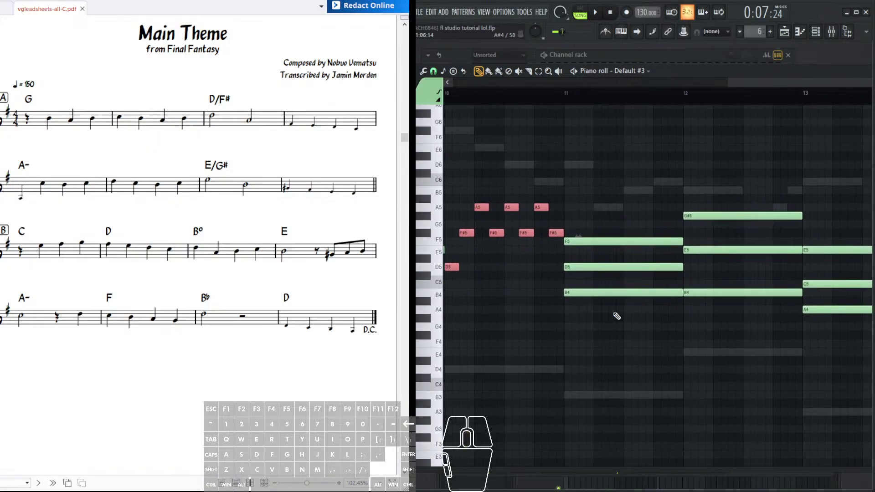
{"action": "scroll", "coordinate": [608, 301], "scroll_direction": "up", "scroll_amount": 2}
{"action": "scroll", "coordinate": [609, 300], "scroll_direction": "right", "scroll_amount": 2}
{"action": "right_click", "coordinate": [579, 267]}
{"action": "right_click", "coordinate": [570, 292]}
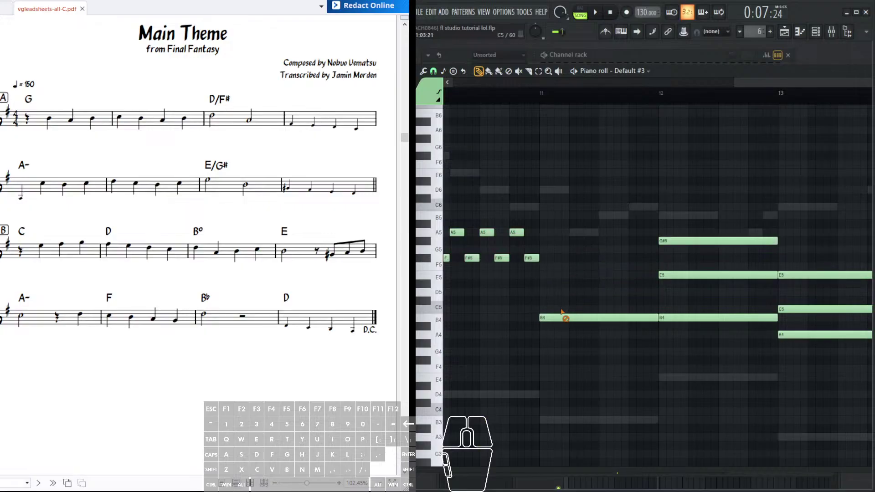
{"action": "right_click", "coordinate": [562, 317]}
- Draw an eighth-note arpeggio in bar 11: B4, D5, F5, D5, F5, D5, F5, D5
{"action": "left_click", "coordinate": [537, 317]}
{"action": "left_click", "coordinate": [557, 292]}
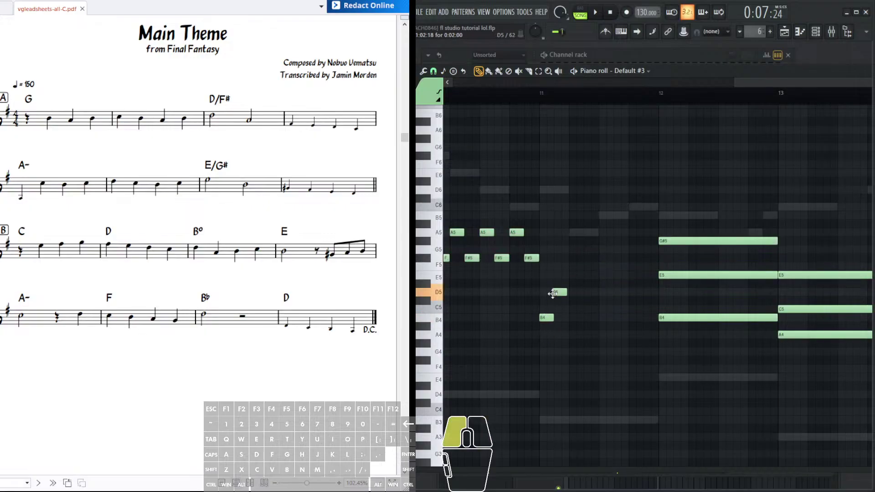
{"action": "left_click", "coordinate": [571, 266]}
{"action": "left_click", "coordinate": [588, 292]}
{"action": "left_click", "coordinate": [603, 266]}
{"action": "left_click", "coordinate": [621, 292]}
{"action": "left_click", "coordinate": [626, 266]}
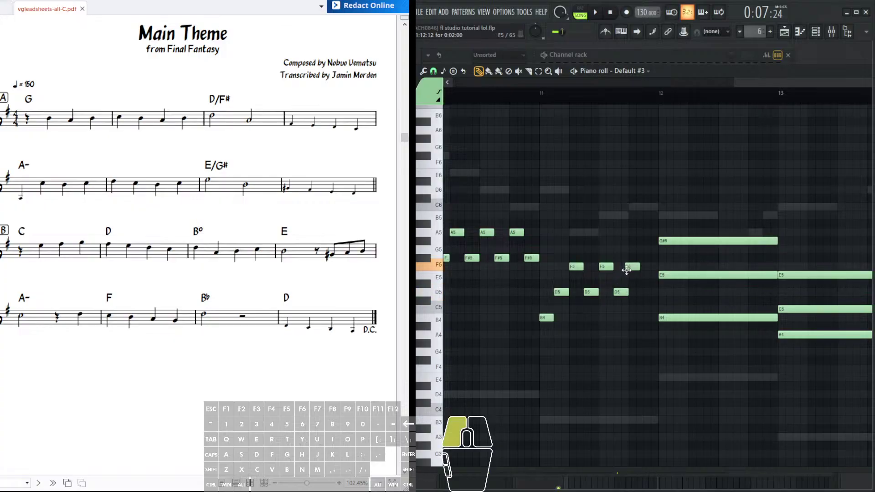
{"action": "left_click", "coordinate": [641, 294]}
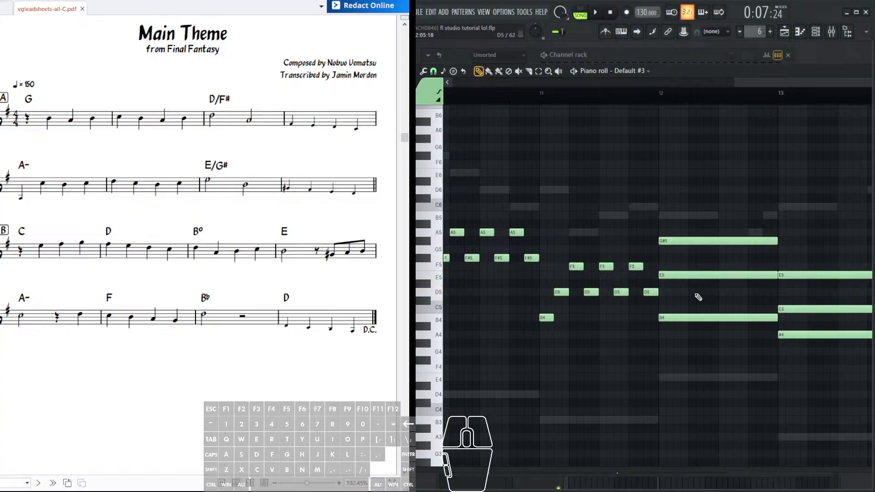
- Delete the sustained B4, E5 and G#5 chord notes in bar 12
{"action": "left_click_drag", "start_coordinate": [702, 319], "coordinate": [551, 350]}
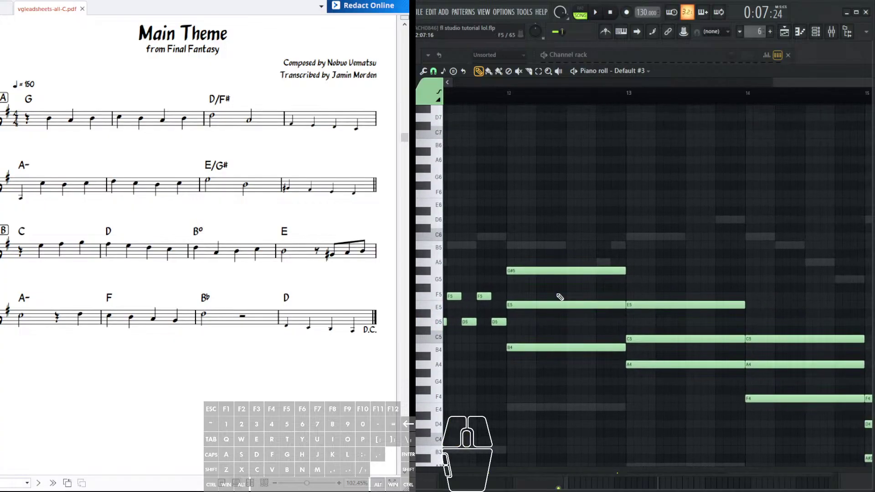
{"action": "right_click", "coordinate": [557, 347]}
{"action": "right_click", "coordinate": [547, 305]}
{"action": "right_click", "coordinate": [542, 270]}
- Draw an eighth-note arpeggio in bar 12: B4, E5, G#5, E5, G#5, E5, G#5, E5
{"action": "left_click", "coordinate": [512, 349]}
{"action": "left_click_drag", "start_coordinate": [512, 351], "coordinate": [510, 351]}
{"action": "left_click", "coordinate": [528, 304]}
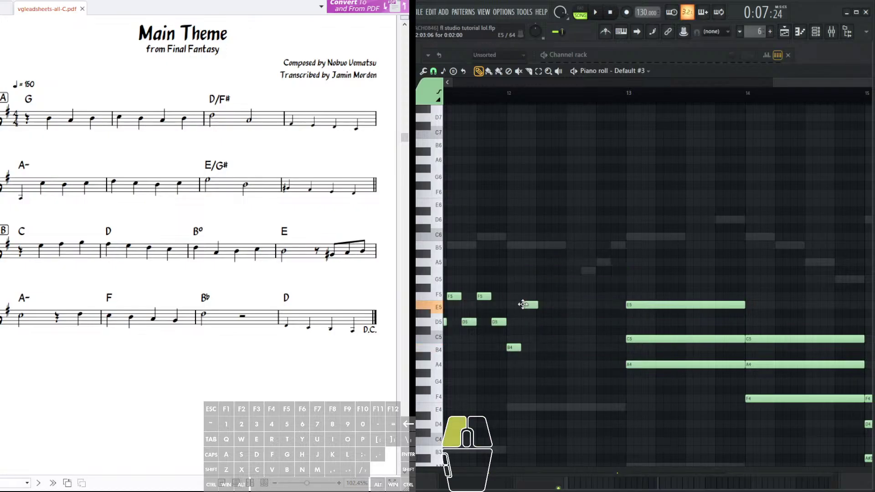
{"action": "left_click", "coordinate": [544, 270]}
{"action": "left_click", "coordinate": [556, 305]}
{"action": "left_click", "coordinate": [569, 270]}
{"action": "left_click", "coordinate": [575, 305]}
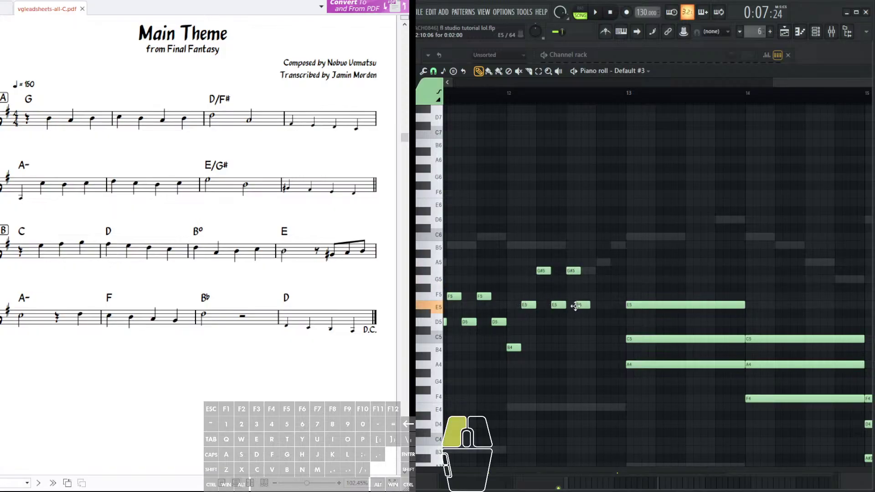
{"action": "left_click", "coordinate": [601, 270]}
{"action": "left_click", "coordinate": [612, 305]}
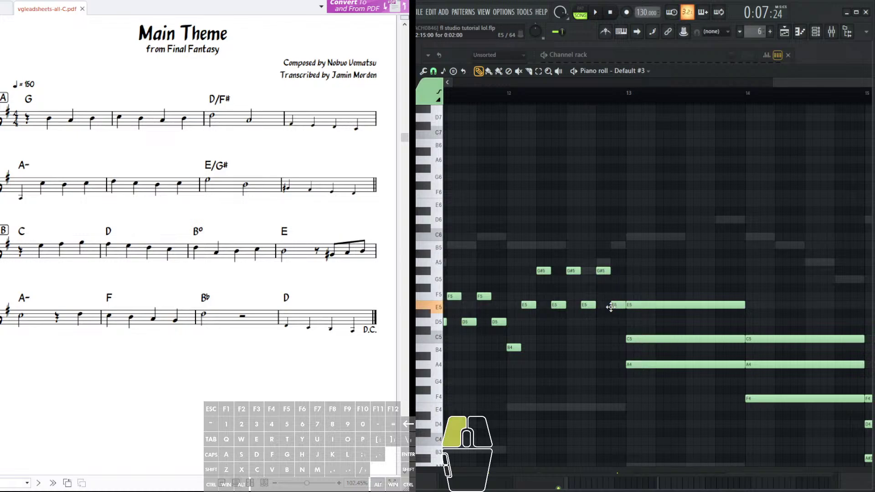
{"action": "mouse_move", "coordinate": [612, 262]}
{"action": "left_mouse_down"}
{"action": "mouse_move", "coordinate": [564, 278]}
{"action": "mouse_move", "coordinate": [566, 270]}
{"action": "left_mouse_up"}
{"action": "right_click", "coordinate": [570, 268]}
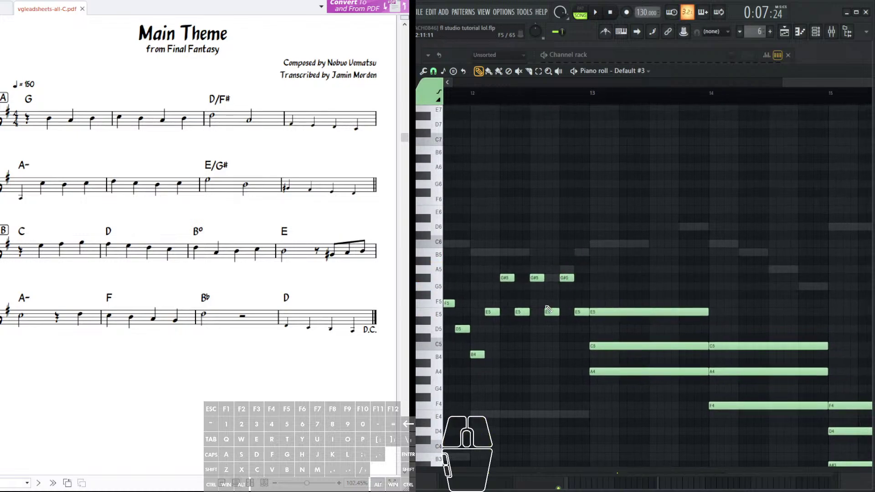
{"action": "left_click", "coordinate": [522, 308]}
{"action": "left_click", "coordinate": [568, 278]}
{"action": "mouse_move", "coordinate": [570, 270]}
{"action": "left_mouse_down"}
{"action": "mouse_move", "coordinate": [568, 279]}
{"action": "mouse_move", "coordinate": [562, 268]}
{"action": "mouse_move", "coordinate": [577, 266]}
{"action": "left_mouse_up"}
{"action": "right_click", "coordinate": [583, 267]}
{"action": "left_click", "coordinate": [567, 164]}
{"action": "left_click", "coordinate": [480, 72]}
- Delete the sustained E5 and C5 chord notes in bar 13 and shorten the A4 to an eighth note
{"action": "left_click_drag", "start_coordinate": [642, 181], "coordinate": [605, 115]}
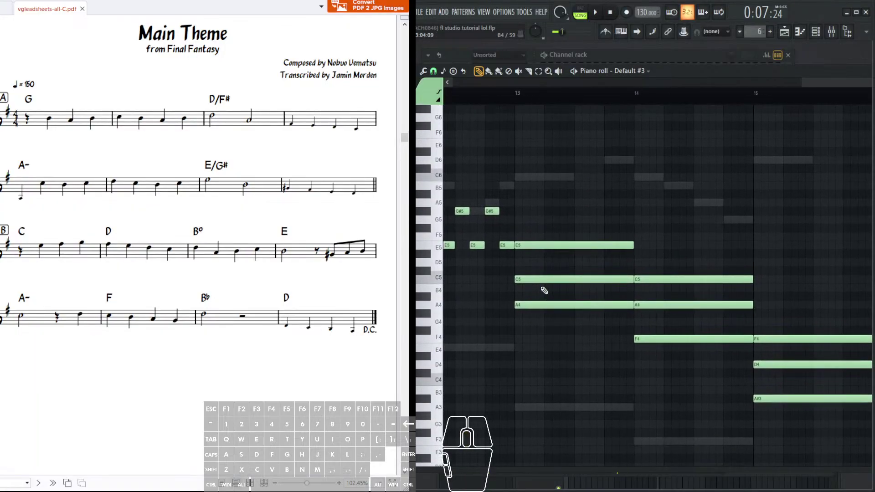
{"action": "left_click_drag", "start_coordinate": [577, 220], "coordinate": [523, 307]}
{"action": "left_click", "coordinate": [519, 305]}
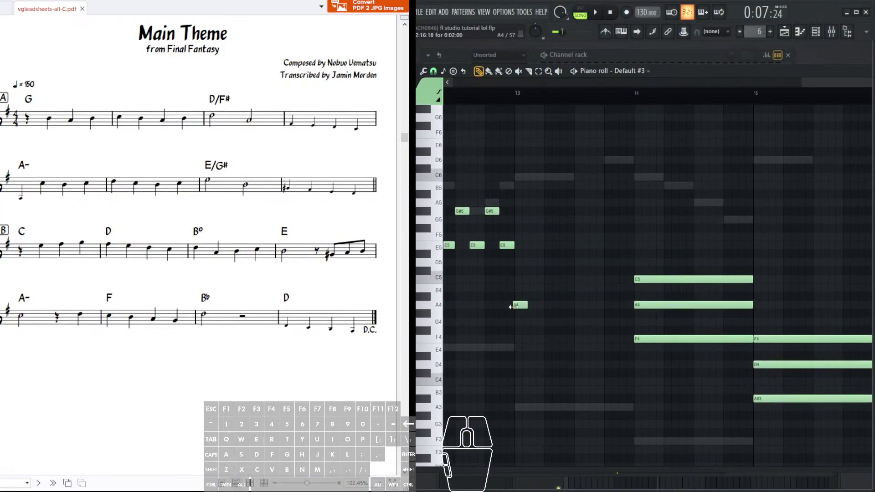
- Complete the eighth-note arpeggio in bar 13 after A4 with C5, E5, C5, E5, C5, E5, C5
{"action": "left_click", "coordinate": [531, 279]}
{"action": "left_click_drag", "start_coordinate": [533, 279], "coordinate": [536, 280]}
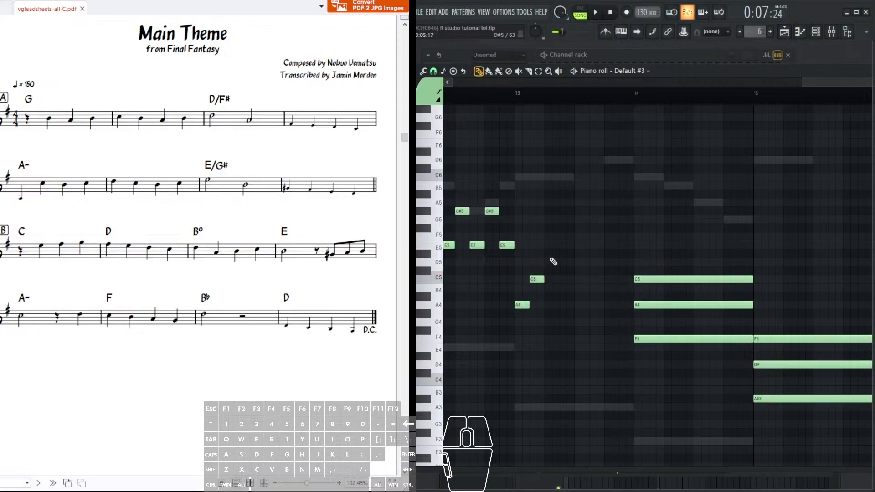
{"action": "left_click", "coordinate": [549, 246]}
{"action": "left_click", "coordinate": [565, 279]}
{"action": "left_click_drag", "start_coordinate": [581, 241], "coordinate": [611, 246]}
{"action": "left_click", "coordinate": [593, 279]}
{"action": "left_click", "coordinate": [605, 246]}
- Delete the sustained C5 and A4 chord notes in bar 14 and shorten the F4 to an eighth note
{"action": "scroll", "coordinate": [667, 273], "scroll_direction": "right", "scroll_amount": 2}
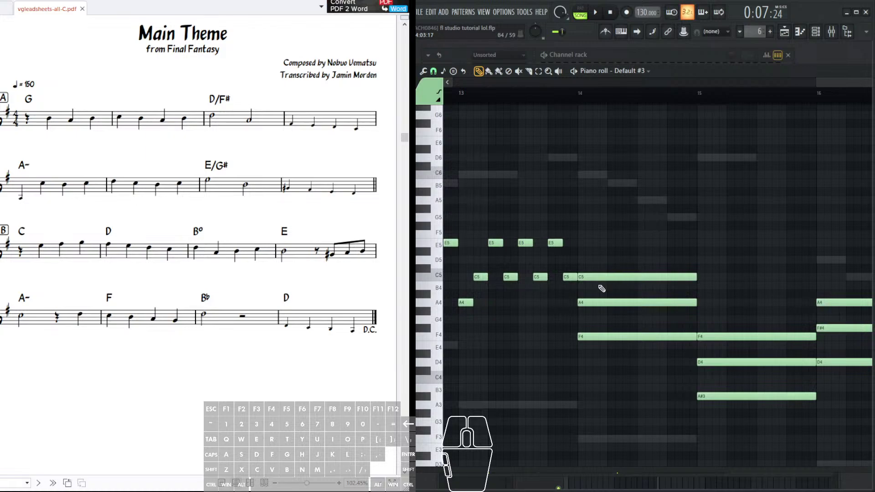
{"action": "left_click_drag", "start_coordinate": [667, 276], "coordinate": [569, 325]}
{"action": "left_click_drag", "start_coordinate": [596, 209], "coordinate": [565, 321]}
{"action": "mouse_move", "coordinate": [657, 256]}
{"action": "left_mouse_down"}
{"action": "mouse_move", "coordinate": [645, 263]}
{"action": "mouse_move", "coordinate": [637, 256]}
{"action": "left_mouse_up"}
{"action": "left_click", "coordinate": [627, 268]}
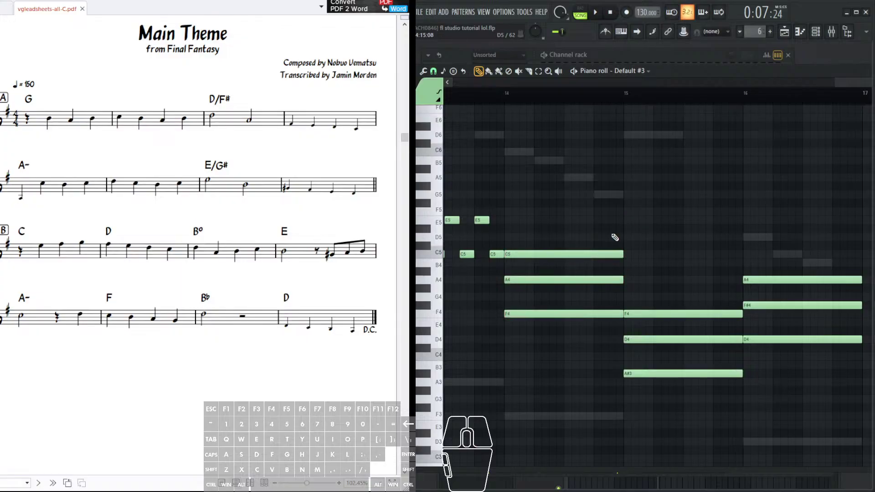
{"action": "right_click", "coordinate": [610, 254]}
{"action": "right_click", "coordinate": [602, 279]}
{"action": "left_click", "coordinate": [617, 314]}
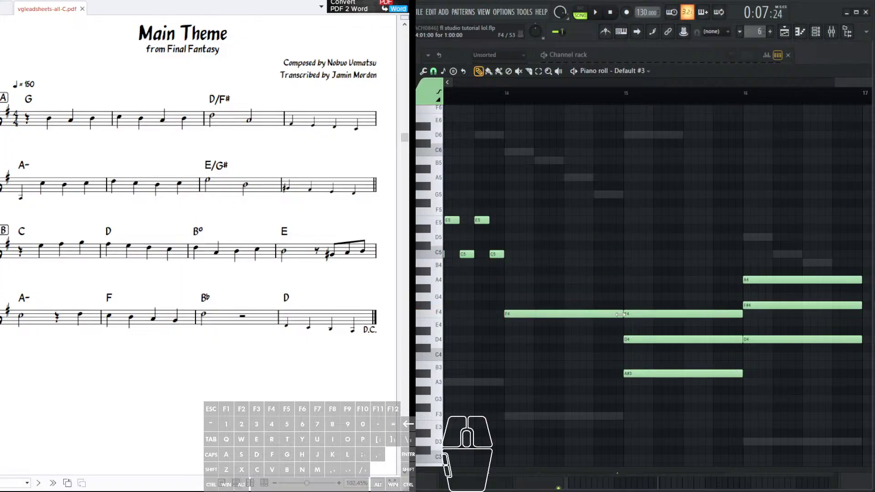
{"action": "left_click_drag", "start_coordinate": [617, 314], "coordinate": [514, 328]}
- Complete the eighth-note arpeggio in bar 14 after F4 with A4, C5, A4, C5, A4, C5, A4
{"action": "left_click", "coordinate": [522, 279]}
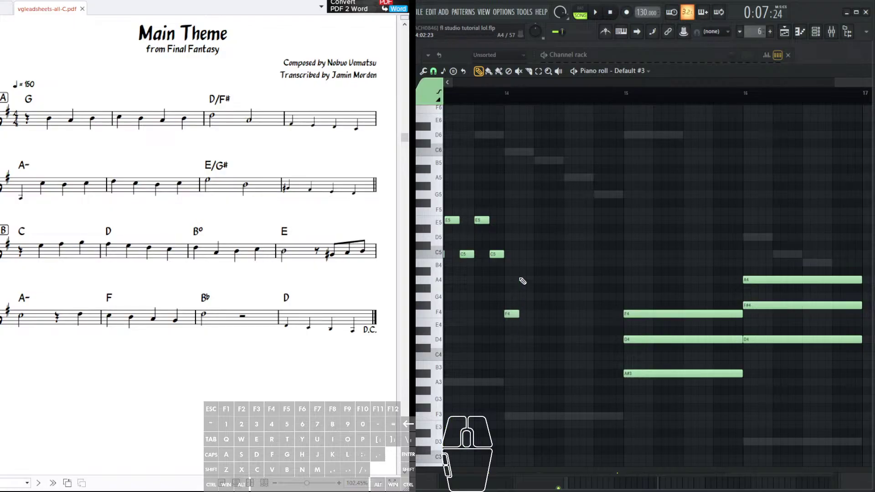
{"action": "left_click", "coordinate": [555, 279]}
{"action": "left_click", "coordinate": [570, 254]}
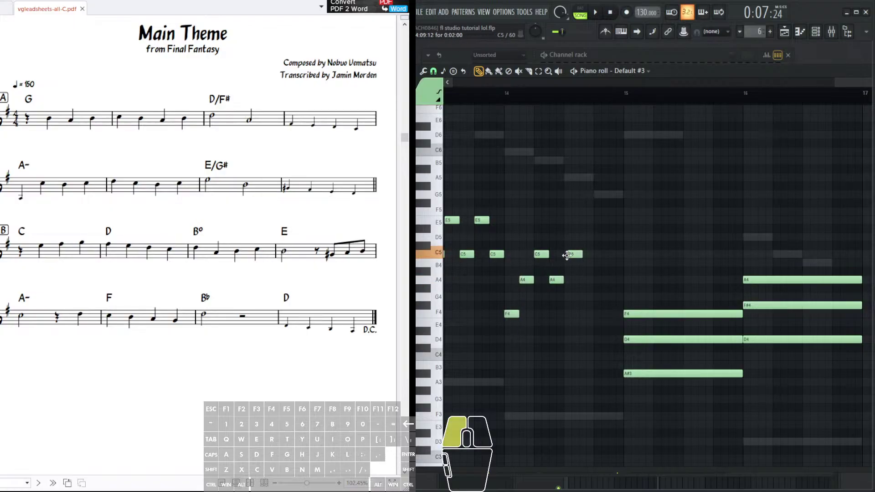
{"action": "left_click", "coordinate": [582, 279]}
{"action": "left_click", "coordinate": [601, 254]}
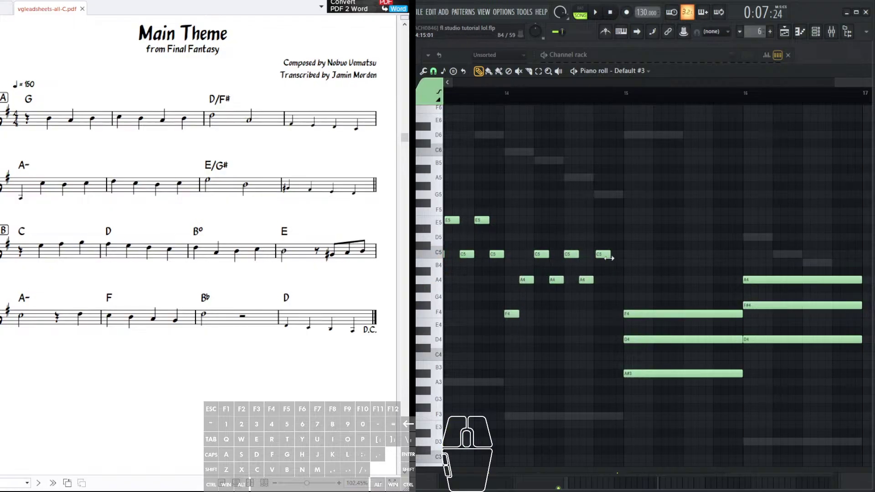
{"action": "left_click_drag", "start_coordinate": [608, 255], "coordinate": [567, 271]}
{"action": "left_click", "coordinate": [615, 280]}
- Replace the sustained chord in bar 15 with an eighth-note arpeggio: A#3, D4, F4, D4, F4, D4, F4, D4
{"action": "left_click_drag", "start_coordinate": [546, 274], "coordinate": [575, 291]}
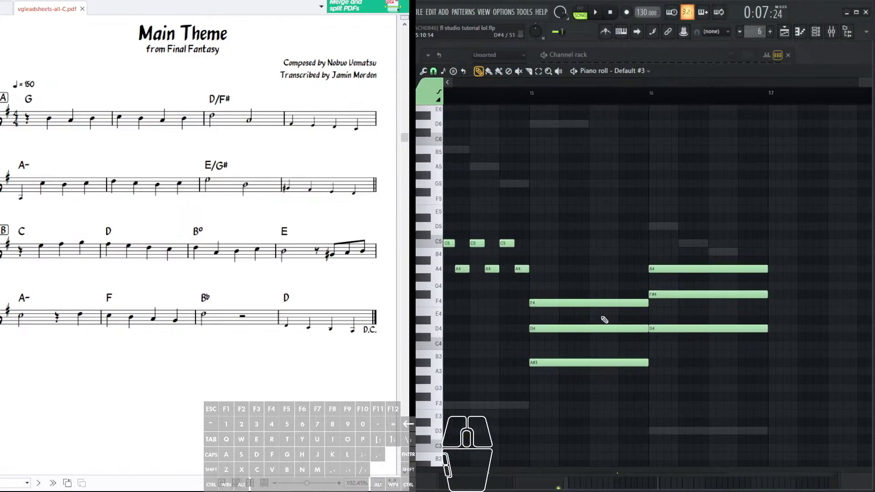
{"action": "mouse_move", "coordinate": [592, 321]}
{"action": "left_mouse_down"}
{"action": "mouse_move", "coordinate": [743, 315]}
{"action": "mouse_move", "coordinate": [631, 291]}
{"action": "mouse_move", "coordinate": [568, 322]}
{"action": "left_mouse_up"}
{"action": "right_click", "coordinate": [538, 338]}
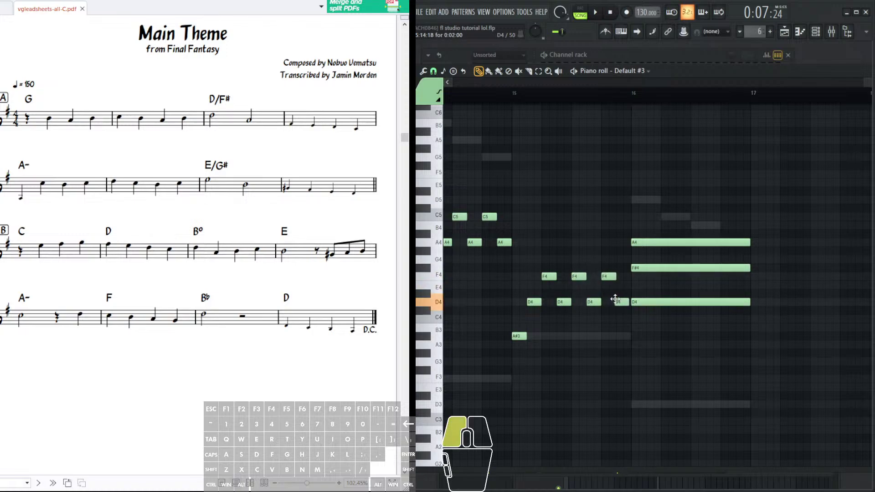
- Lower the A4 and F#4 chord notes in bar 16 by one octave and raise the F#3 back up an octave
{"action": "left_click_drag", "start_coordinate": [638, 269], "coordinate": [549, 297]}
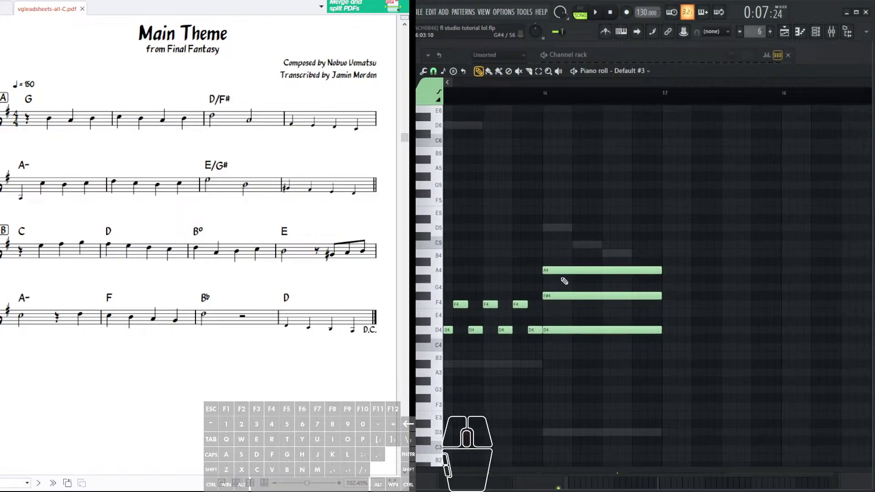
{"action": "left_click_drag", "start_coordinate": [568, 253], "coordinate": [652, 305], "text": "ctrl"}
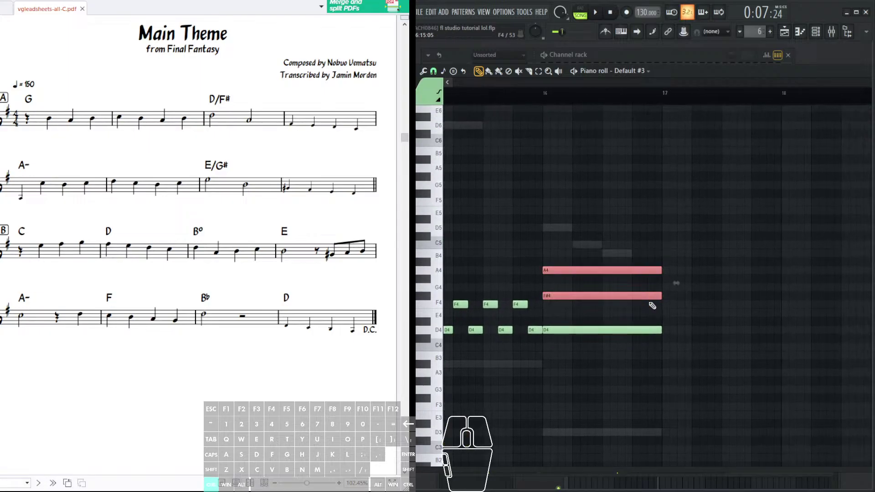
{"action": "key", "text": "ctrl+Down"}
{"action": "left_click", "coordinate": [547, 331]}
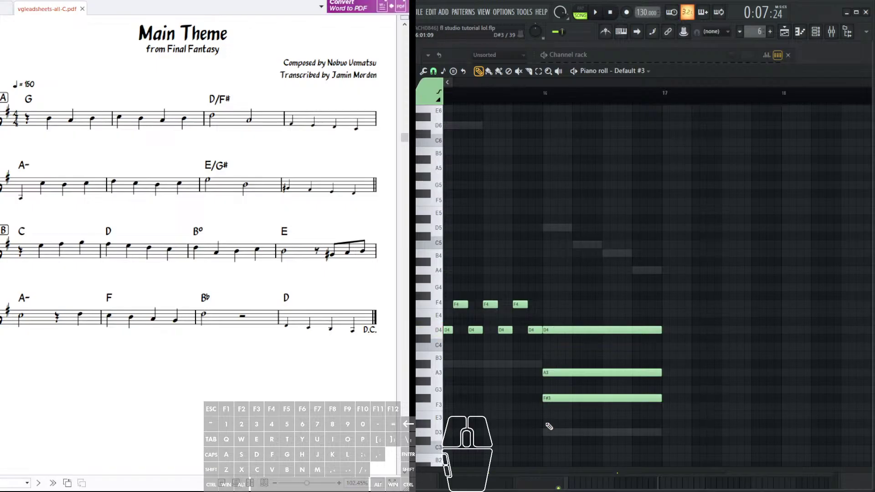
{"action": "left_click_drag", "start_coordinate": [542, 388], "coordinate": [578, 418], "text": "ctrl"}
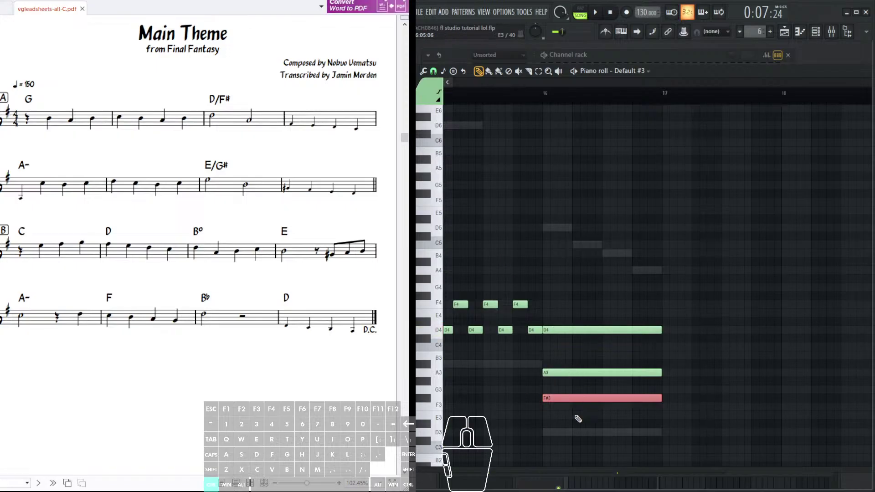
{"action": "key", "text": "ctrl+Up"}
- Shorten and duplicate the bar 16 chord notes into an eighth-note arpeggio: A3, D4, F#4, D4, F#4, D4, F#4, D4
{"action": "left_click_drag", "start_coordinate": [590, 255], "coordinate": [628, 357]}
{"action": "left_click_drag", "start_coordinate": [693, 262], "coordinate": [641, 404], "text": "ctrl"}
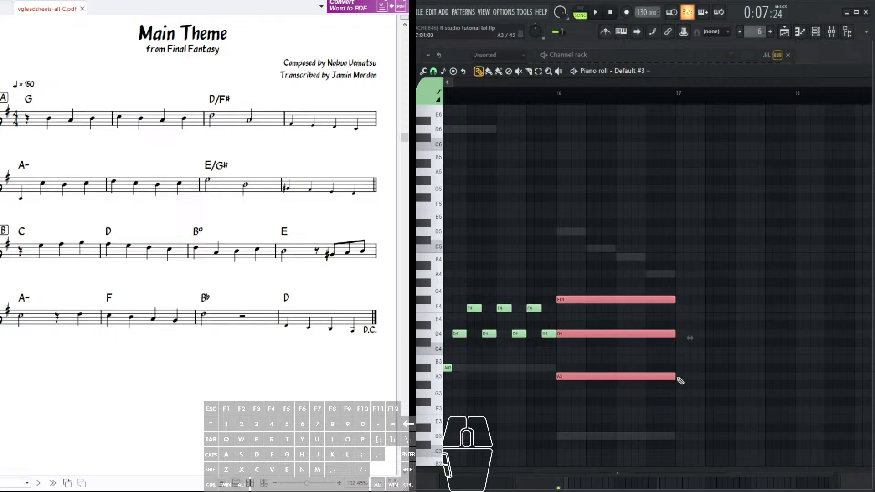
{"action": "left_click_drag", "start_coordinate": [671, 378], "coordinate": [569, 388]}
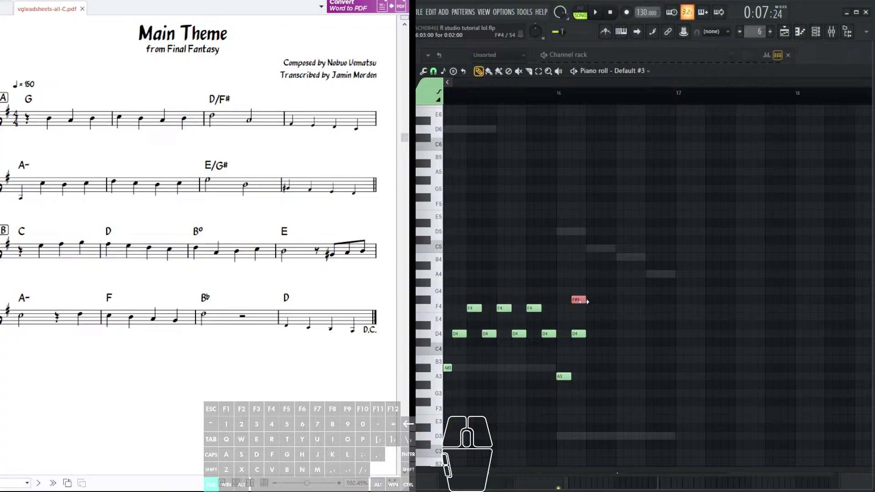
{"action": "left_click_drag", "start_coordinate": [613, 287], "coordinate": [573, 356], "text": "ctrl"}
{"action": "key", "text": "ctrl+b"}
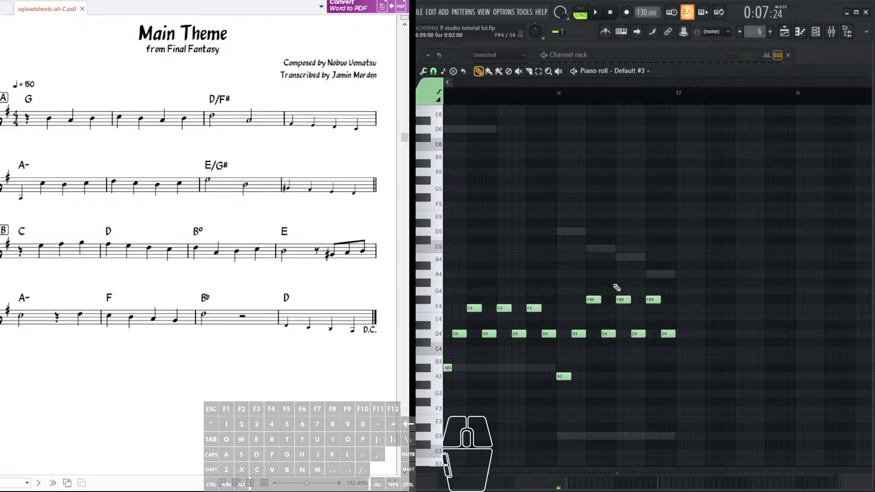
- Play the song from the beginning to check the new arpeggios against the melody and bass
{"action": "scroll", "coordinate": [629, 96], "scroll_direction": "down", "scroll_amount": 5}
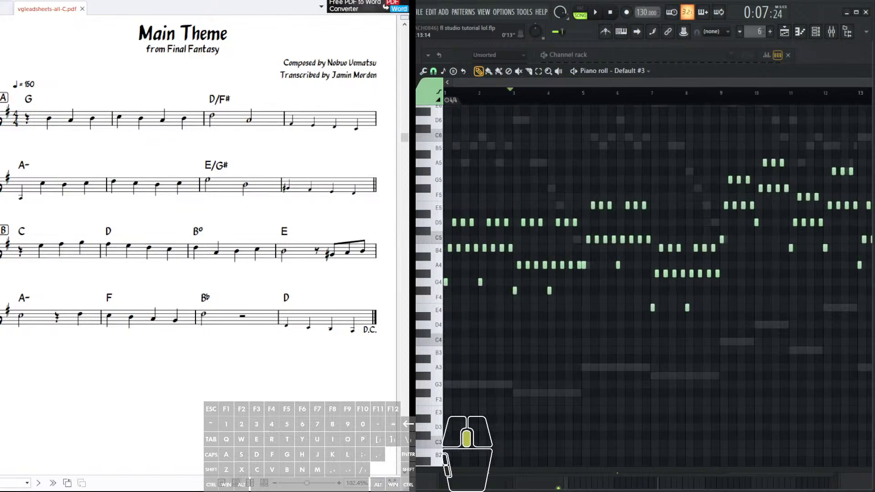
{"action": "scroll", "coordinate": [676, 162], "scroll_direction": "up", "scroll_amount": 2}
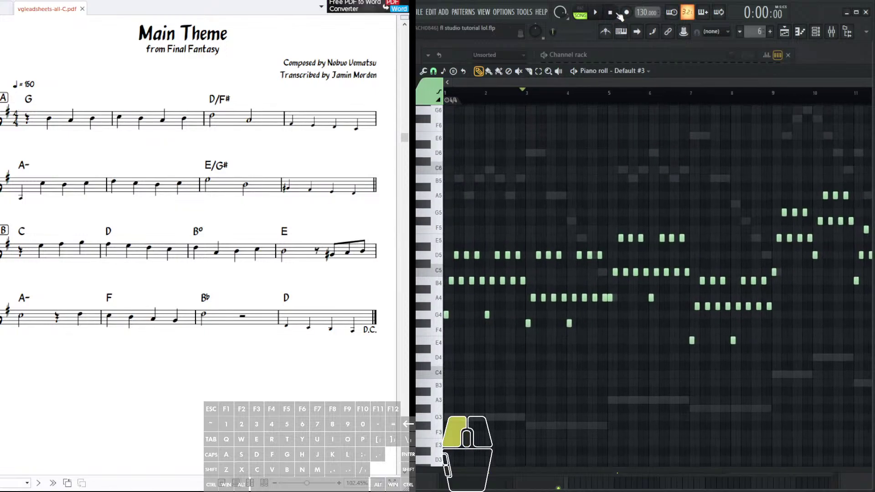
{"action": "left_click", "coordinate": [601, 13]}
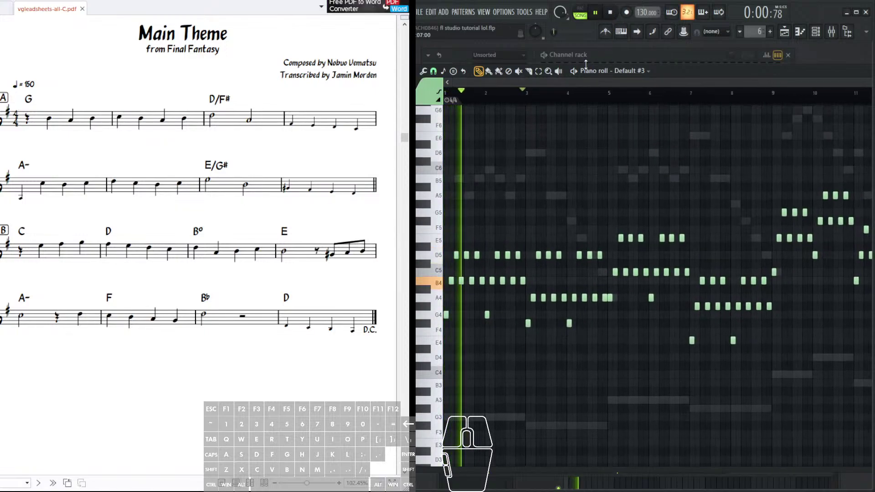
{"action": "left_click", "coordinate": [617, 54]}
{"action": "left_click_drag", "start_coordinate": [446, 131], "coordinate": [445, 160]}
{"action": "left_click_drag", "start_coordinate": [595, 219], "coordinate": [618, 199]}
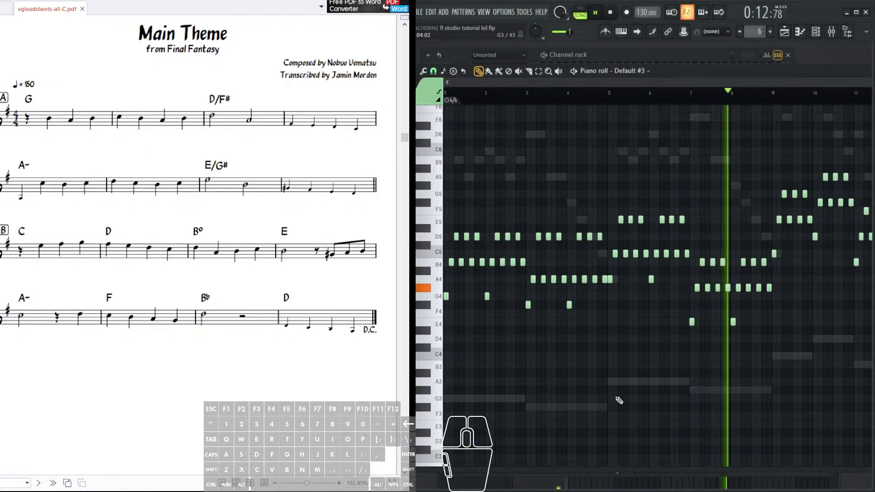
- Enlarge the note velocity lane below the piano roll, follow the playback through bar 16 and stop it
{"action": "left_click_drag", "start_coordinate": [610, 469], "coordinate": [610, 403]}
{"action": "left_click_drag", "start_coordinate": [660, 338], "coordinate": [504, 365]}
{"action": "left_click_drag", "start_coordinate": [649, 308], "coordinate": [526, 289]}
{"action": "mouse_move", "coordinate": [633, 272]}
{"action": "left_mouse_down"}
{"action": "mouse_move", "coordinate": [596, 242]}
{"action": "mouse_move", "coordinate": [663, 257]}
{"action": "mouse_move", "coordinate": [712, 248]}
{"action": "mouse_move", "coordinate": [602, 219]}
{"action": "mouse_move", "coordinate": [554, 165]}
{"action": "left_mouse_up"}
{"action": "left_click_drag", "start_coordinate": [607, 205], "coordinate": [645, 253]}
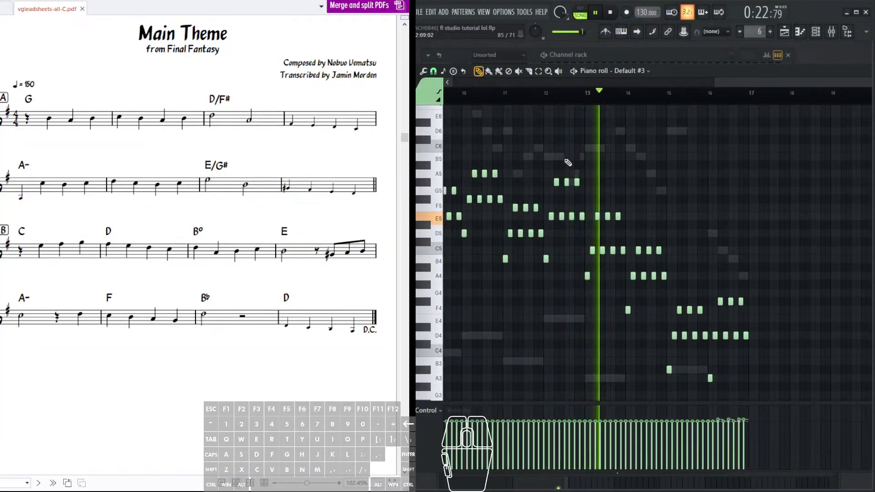
{"action": "mouse_move", "coordinate": [683, 147]}
{"action": "left_mouse_down"}
{"action": "mouse_move", "coordinate": [705, 166]}
{"action": "mouse_move", "coordinate": [648, 147]}
{"action": "mouse_move", "coordinate": [625, 157]}
{"action": "mouse_move", "coordinate": [598, 145]}
{"action": "left_mouse_up"}
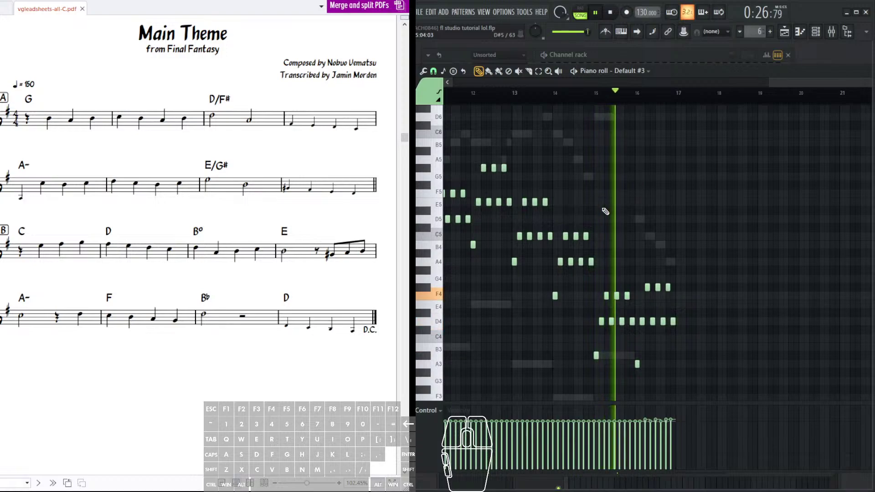
{"action": "left_click_drag", "start_coordinate": [615, 299], "coordinate": [717, 281]}
{"action": "left_click_drag", "start_coordinate": [661, 269], "coordinate": [746, 287]}
{"action": "left_click_drag", "start_coordinate": [476, 241], "coordinate": [739, 275]}
{"action": "left_click", "coordinate": [611, 13]}
- Switch the piano roll to the melody notes of the Default channel
{"action": "right_click", "coordinate": [559, 191]}
{"action": "right_click", "coordinate": [560, 191]}
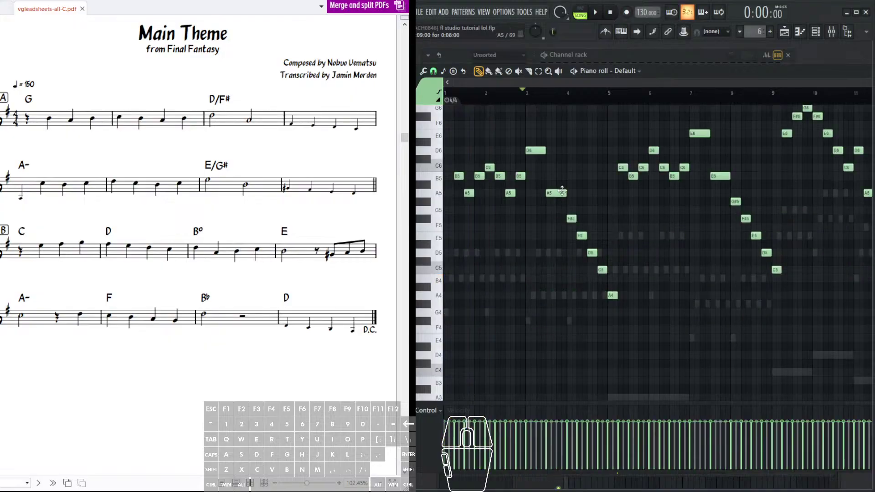
{"action": "left_click_drag", "start_coordinate": [560, 191], "coordinate": [540, 193]}
{"action": "scroll", "coordinate": [346, 129], "scroll_direction": "up", "scroll_amount": 1}
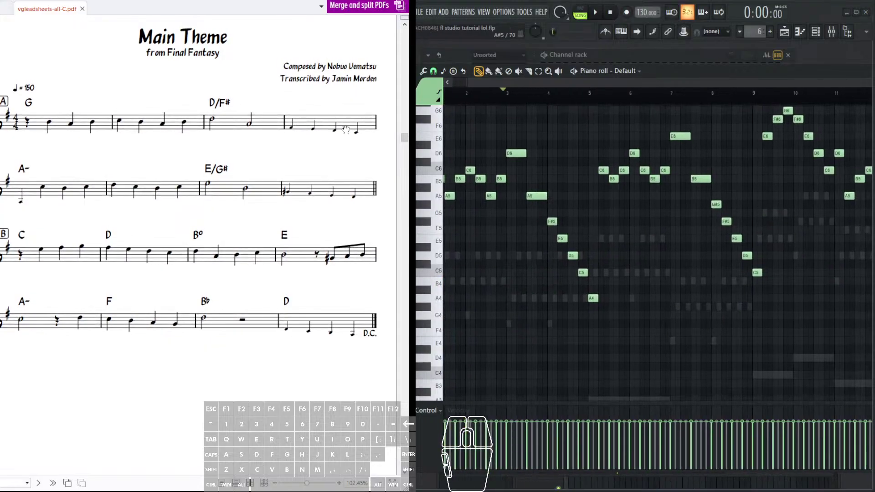
- Lower the velocity of the descending melody notes F#5, E5, D5 and C5 in bar 4 and play the passage
{"action": "left_click_drag", "start_coordinate": [344, 141], "coordinate": [296, 131]}
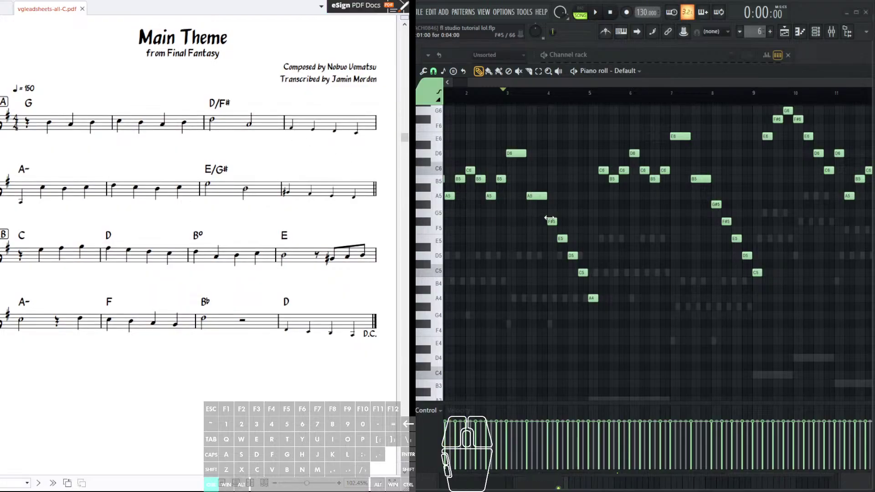
{"action": "left_click_drag", "start_coordinate": [552, 221], "coordinate": [588, 299]}
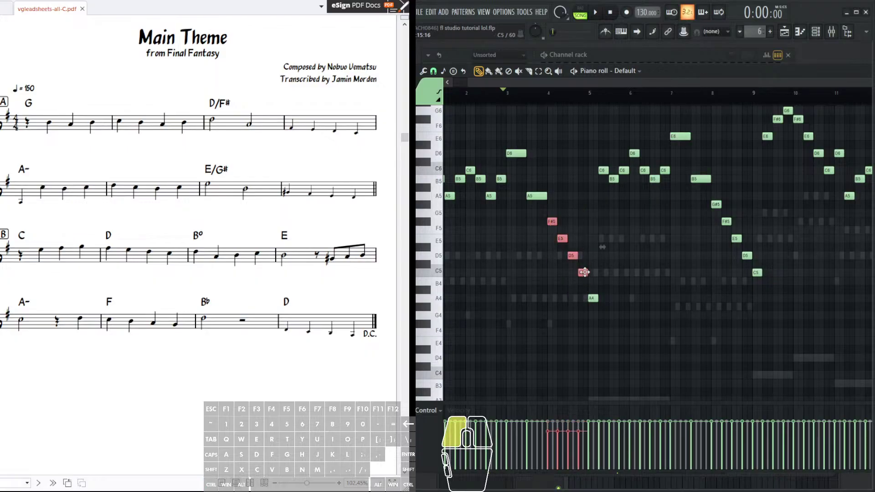
{"action": "left_click", "coordinate": [594, 14]}
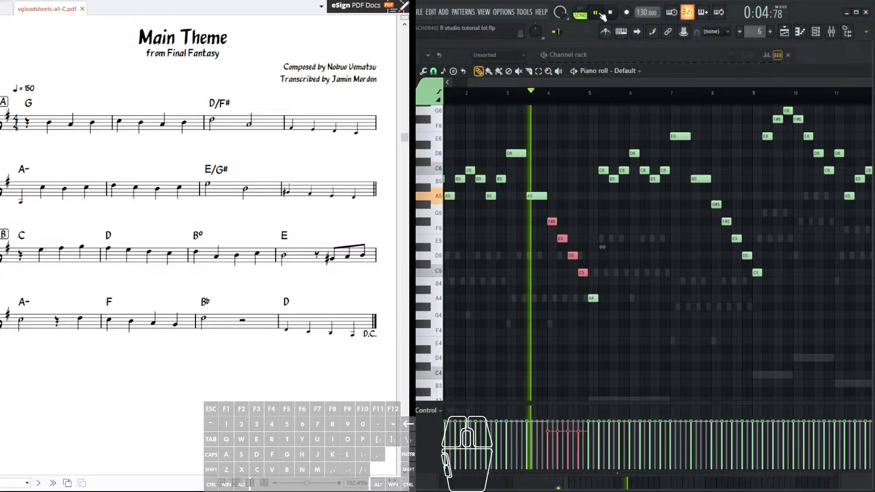
{"action": "left_click", "coordinate": [599, 14]}
- Try lengthening the A5 melody note in bar 3 slightly past the bar line into bar 4
{"action": "right_click", "coordinate": [568, 204]}
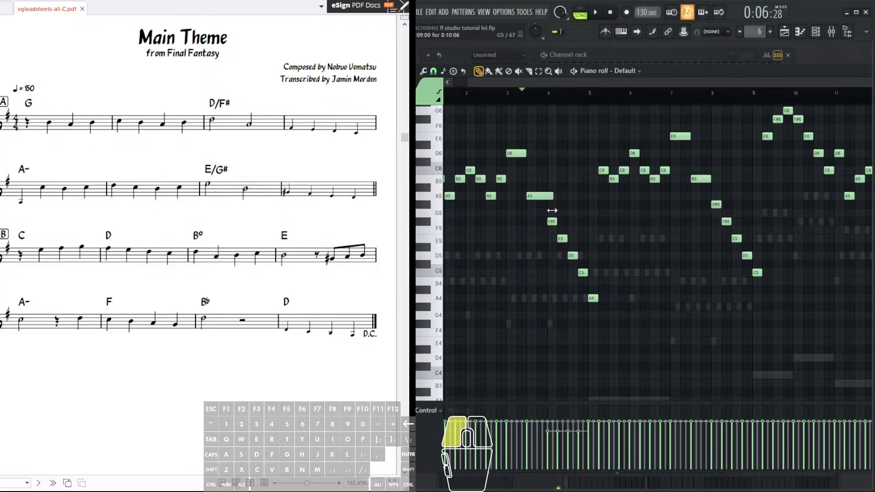
{"action": "scroll", "coordinate": [602, 94], "scroll_direction": "up", "scroll_amount": 5}
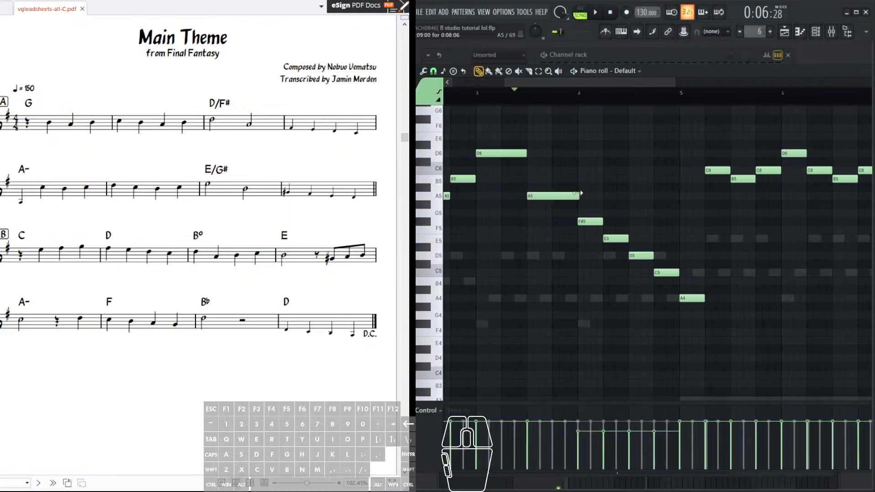
{"action": "scroll", "coordinate": [605, 198], "scroll_direction": "right", "scroll_amount": 2}
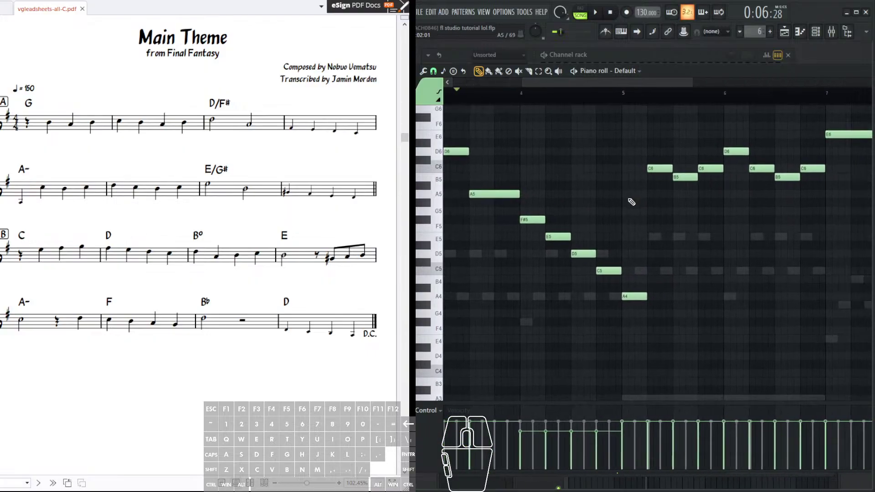
- Reselect the F#5 to C5 notes in bar 4, and lower the velocity of the descending melody run from G#5 in bar 8 to C5 in bar 9
{"action": "left_click_drag", "start_coordinate": [519, 215], "coordinate": [642, 309]}
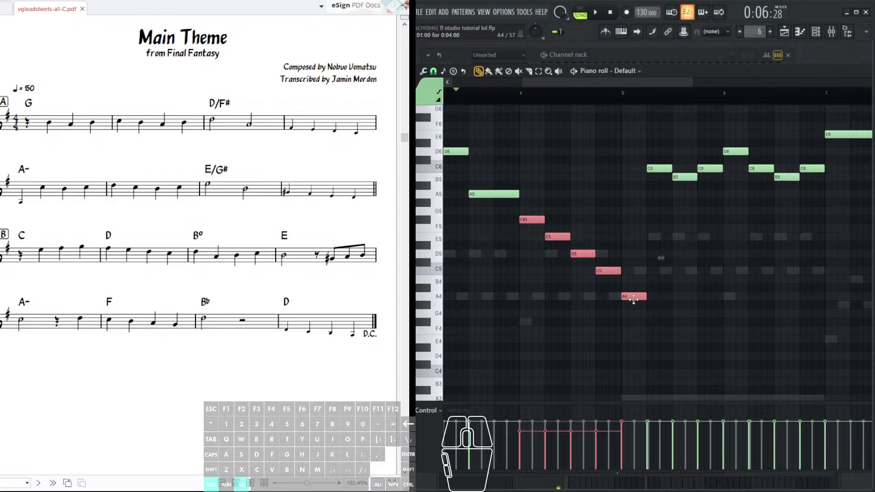
{"action": "left_click_drag", "start_coordinate": [607, 293], "coordinate": [538, 217]}
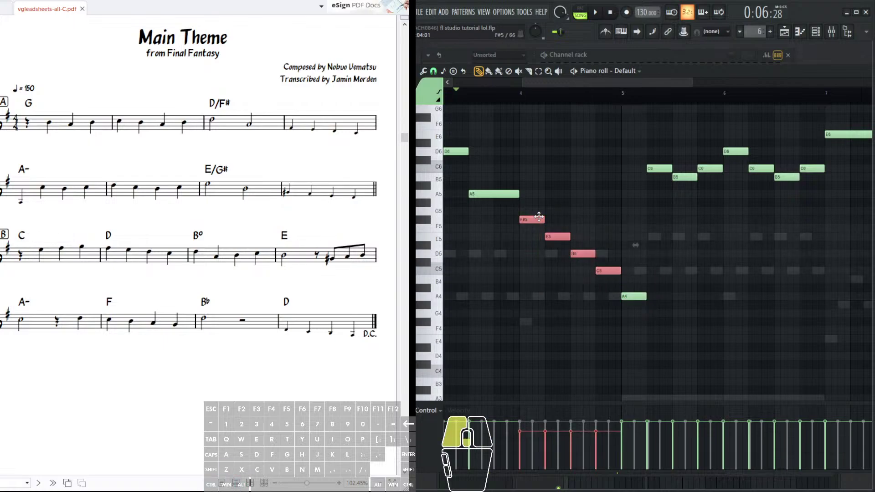
{"action": "left_click_drag", "start_coordinate": [730, 205], "coordinate": [558, 240]}
{"action": "left_click_drag", "start_coordinate": [651, 228], "coordinate": [740, 339]}
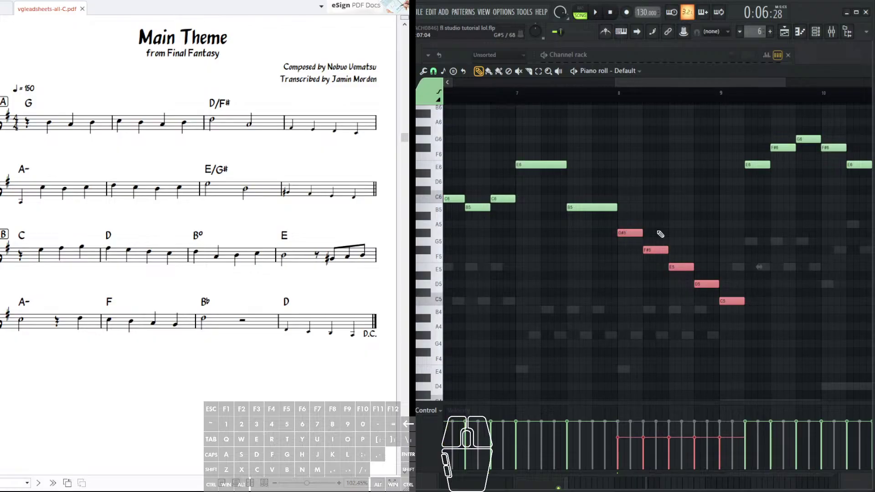
- Select the descending melody notes D5, C5, B4 and A4 in bar 16 and lower their velocity
{"action": "left_click_drag", "start_coordinate": [694, 231], "coordinate": [499, 238]}
{"action": "left_click_drag", "start_coordinate": [797, 222], "coordinate": [510, 229]}
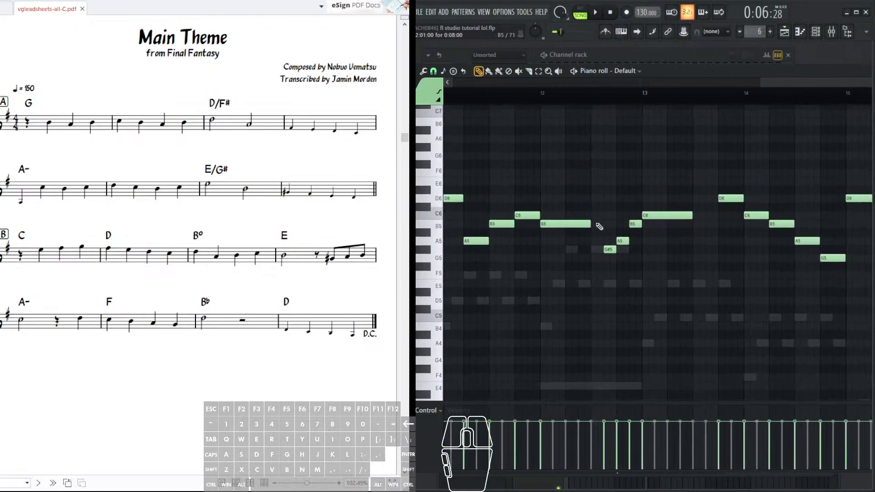
{"action": "left_click_drag", "start_coordinate": [644, 226], "coordinate": [440, 235]}
{"action": "scroll", "coordinate": [677, 225], "scroll_direction": "right", "scroll_amount": 3}
{"action": "left_click_drag", "start_coordinate": [557, 258], "coordinate": [686, 367]}
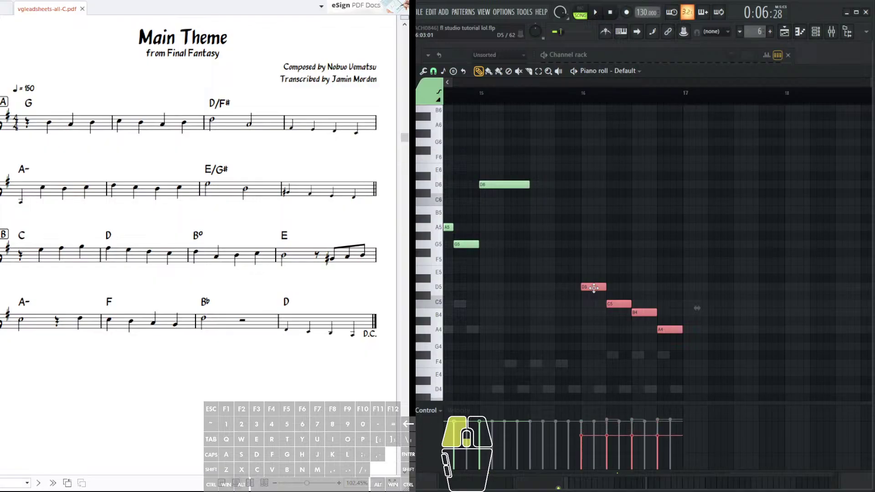
- Play the song from the start and inspect the Default #3 and Default instrument channels
{"action": "scroll", "coordinate": [632, 234], "scroll_direction": "down", "scroll_amount": 6}
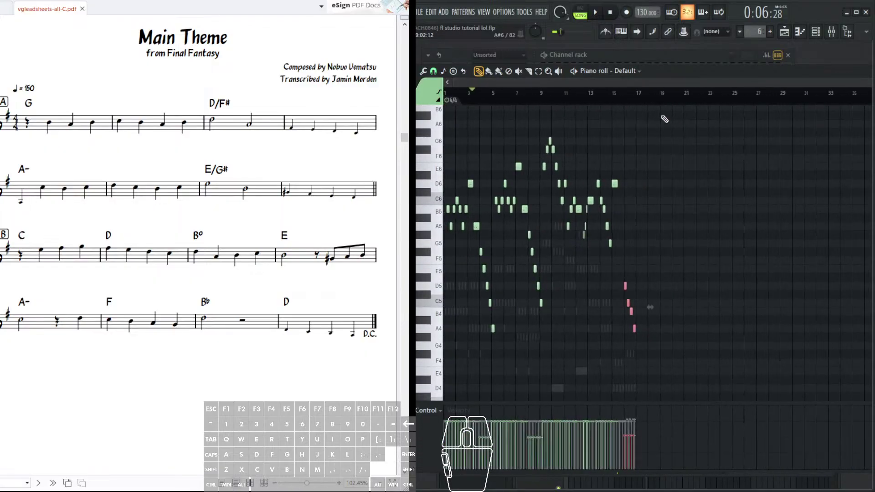
{"action": "left_click_drag", "start_coordinate": [526, 75], "coordinate": [648, 110]}
{"action": "scroll", "coordinate": [637, 108], "scroll_direction": "up", "scroll_amount": 3}
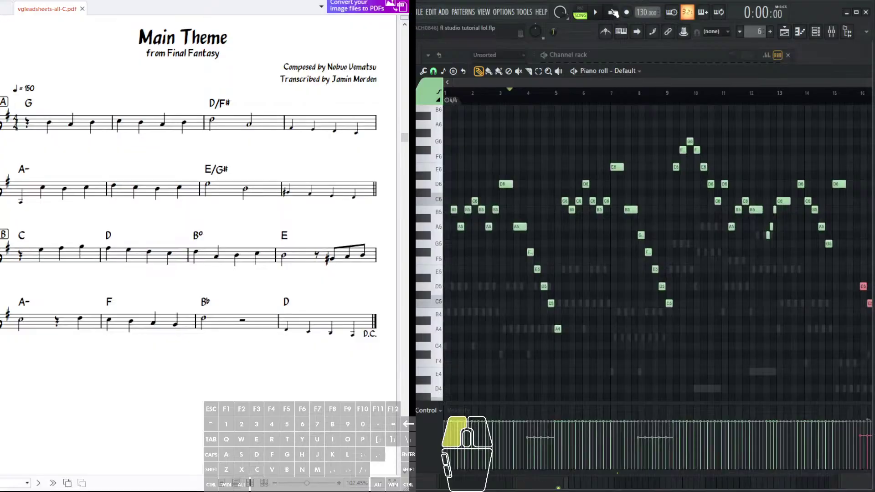
{"action": "left_click", "coordinate": [618, 52]}
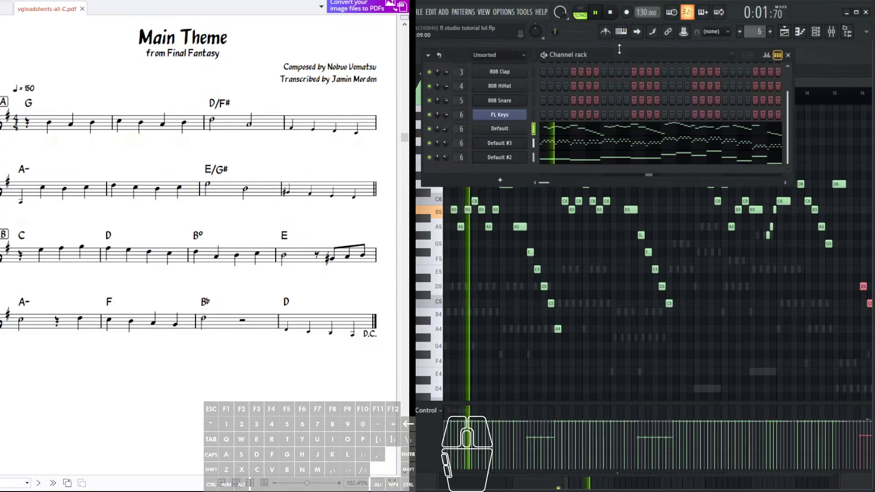
{"action": "left_click", "coordinate": [499, 143]}
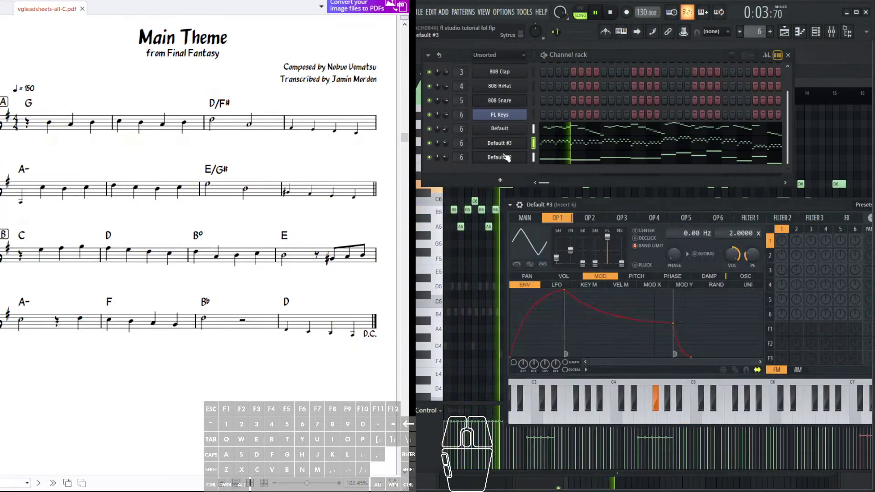
{"action": "left_click", "coordinate": [500, 129]}
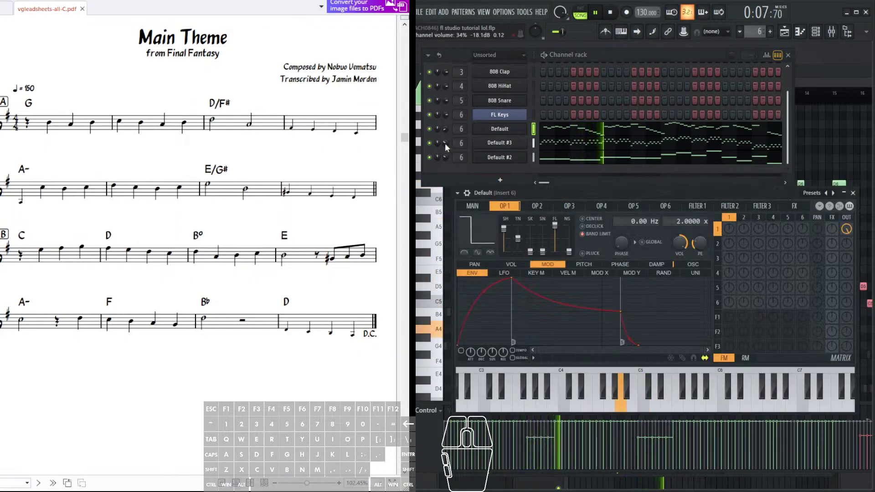
{"action": "left_click", "coordinate": [636, 134]}
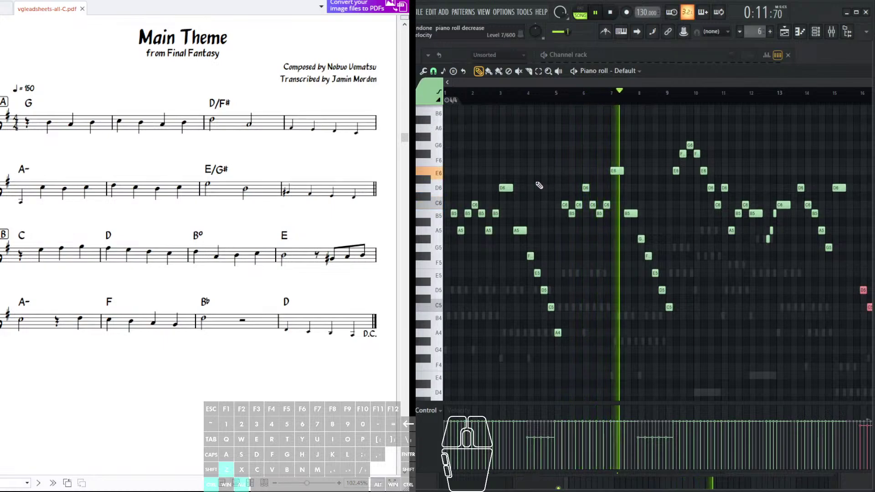
- Undo the velocity reductions on the melody's descending runs, listen to the rest of the melody, and stop playback
{"action": "key", "text": "ctrl+alt+z"}
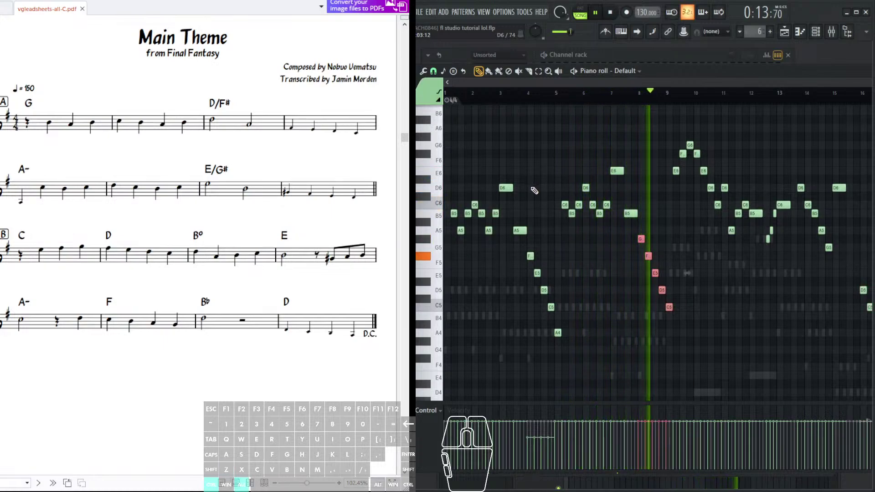
{"action": "key", "text": "ctrl+alt+z"}
{"action": "key", "text": "ctrl+alt+z"}
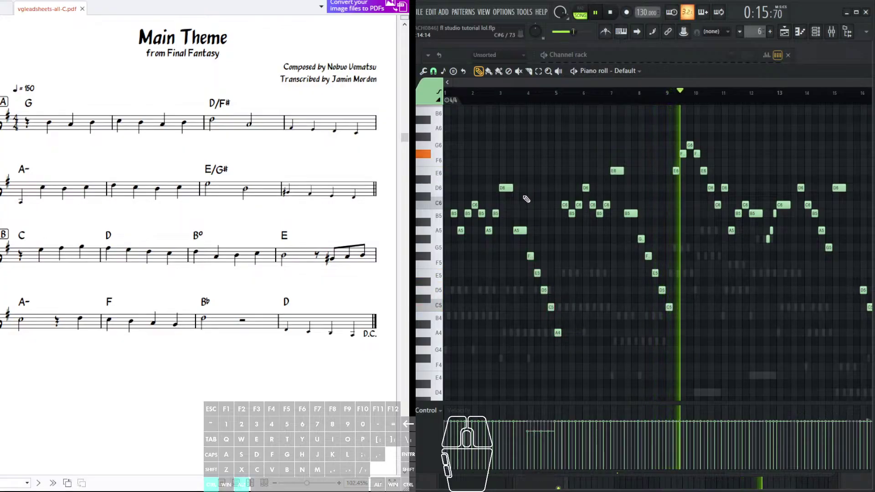
{"action": "key", "text": "ctrl+alt+z"}
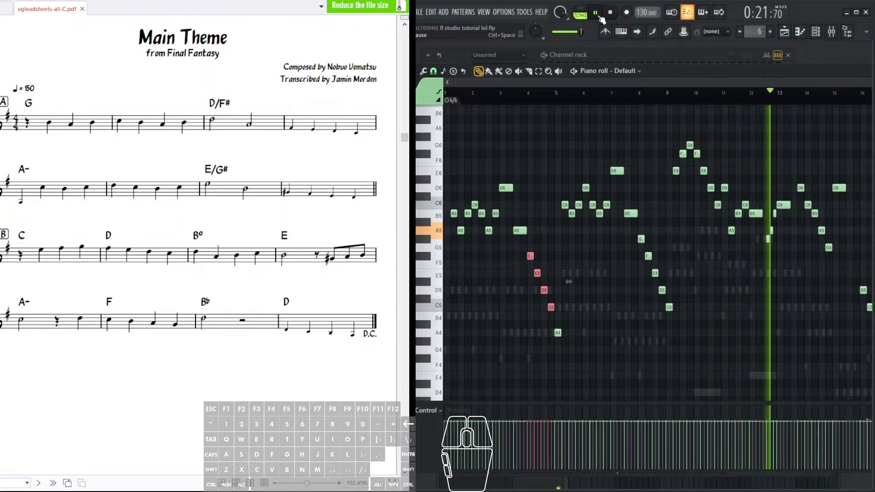
{"action": "scroll", "coordinate": [680, 98], "scroll_direction": "down", "scroll_amount": 2}
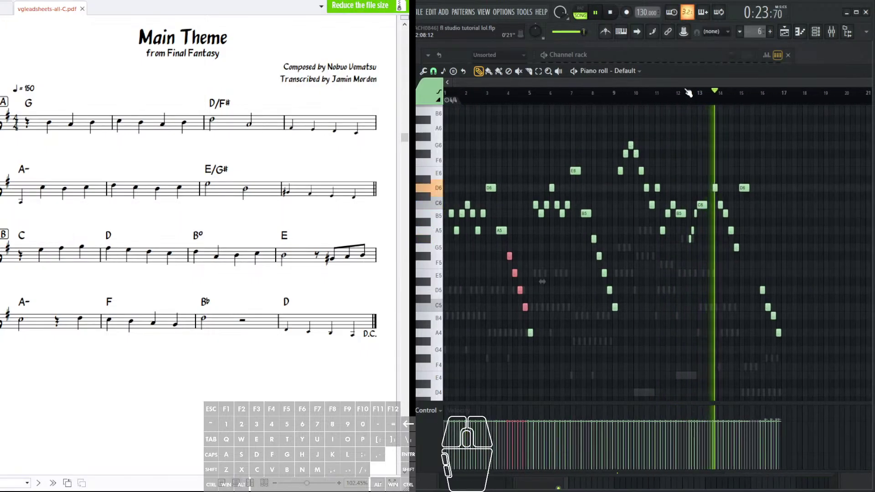
{"action": "scroll", "coordinate": [672, 93], "scroll_direction": "up", "scroll_amount": 1}
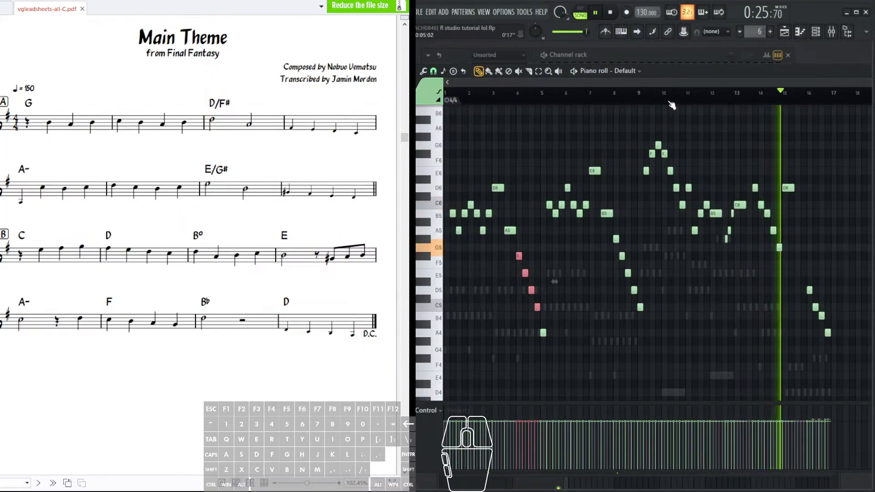
{"action": "scroll", "coordinate": [672, 97], "scroll_direction": "up", "scroll_amount": 1}
{"action": "scroll", "coordinate": [674, 100], "scroll_direction": "up", "scroll_amount": 3}
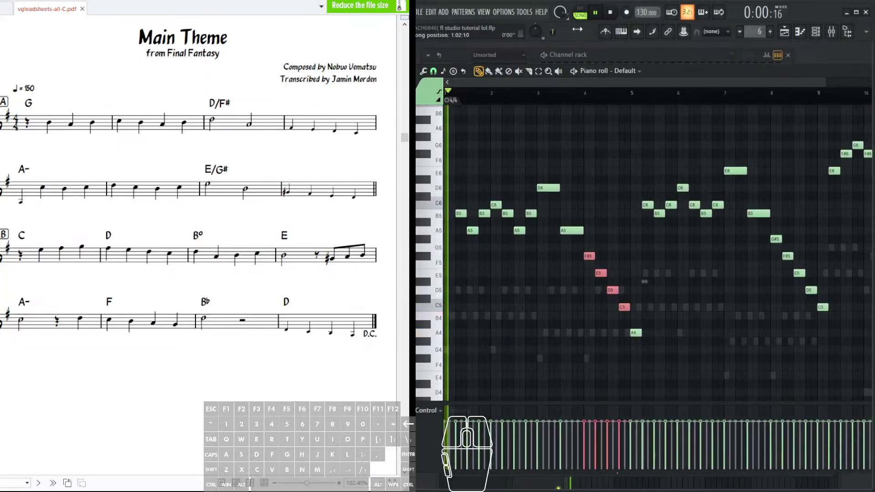
{"action": "left_click", "coordinate": [610, 12]}
- Open the Pattern 6 clip in the piano roll and add a G4 melody note at bar 17 following the A4
{"action": "left_click_drag", "start_coordinate": [719, 73], "coordinate": [579, 98]}
{"action": "left_click", "coordinate": [804, 82]}
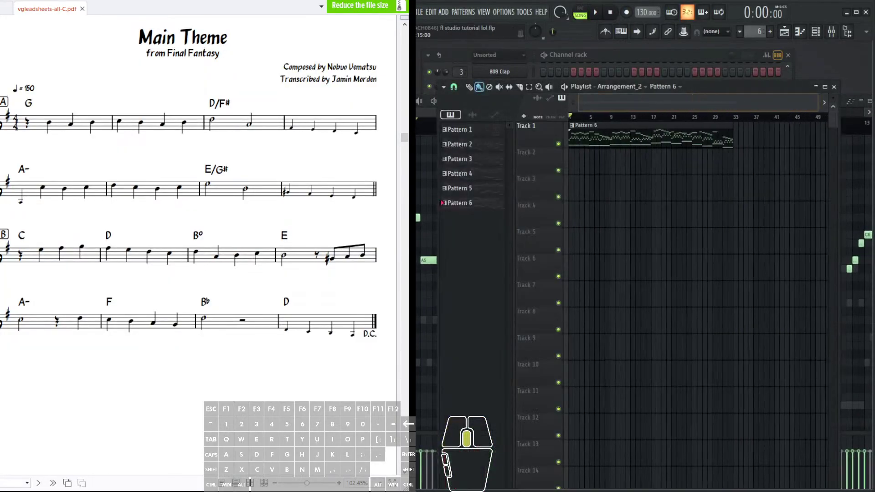
{"action": "double_click", "coordinate": [717, 137]}
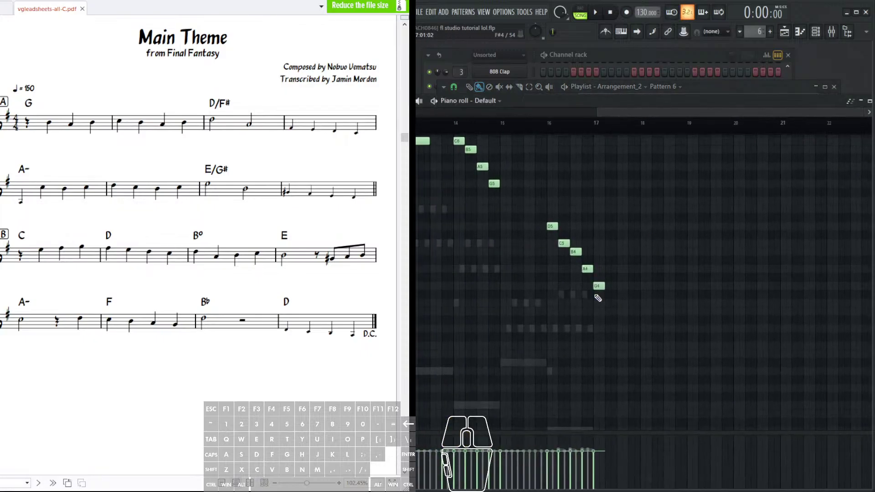
{"action": "left_click", "coordinate": [714, 95]}
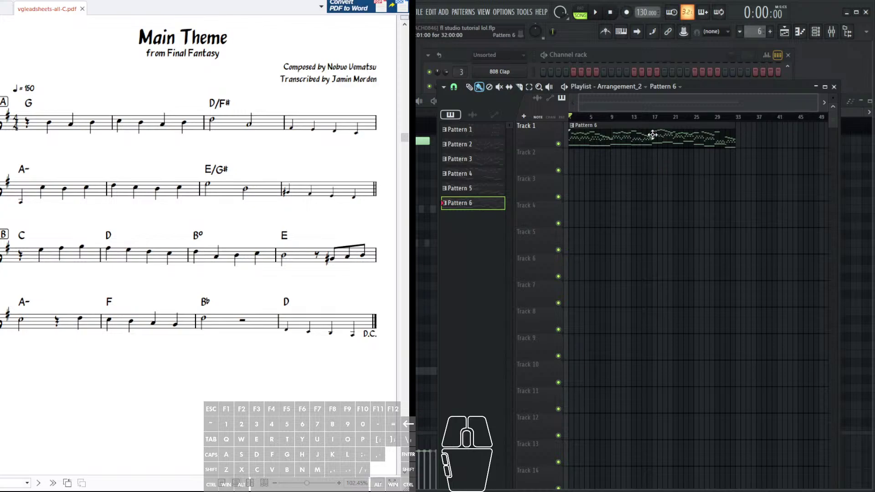
- Duplicate the Pattern 6 clip to bar 33 on Track 1 and make the copy a unique pattern
{"action": "left_click", "coordinate": [788, 31]}
{"action": "left_click", "coordinate": [787, 31]}
{"action": "mouse_move", "coordinate": [674, 157]}
{"action": "left_mouse_down"}
{"action": "mouse_move", "coordinate": [754, 172]}
{"action": "mouse_move", "coordinate": [765, 132]}
{"action": "mouse_move", "coordinate": [780, 133]}
{"action": "mouse_move", "coordinate": [726, 149]}
{"action": "mouse_move", "coordinate": [690, 137]}
{"action": "left_mouse_up"}
{"action": "scroll", "coordinate": [639, 131], "scroll_direction": "up", "scroll_amount": 3}
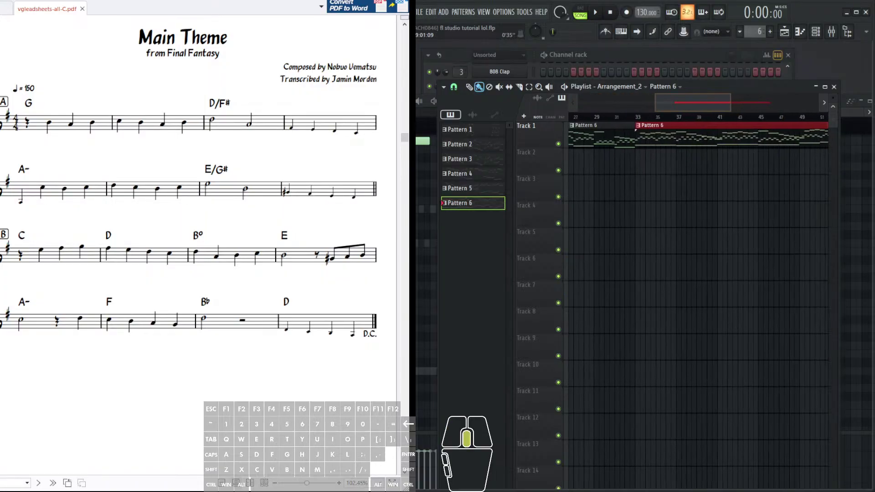
{"action": "left_click", "coordinate": [648, 125]}
{"action": "left_click", "coordinate": [677, 215]}
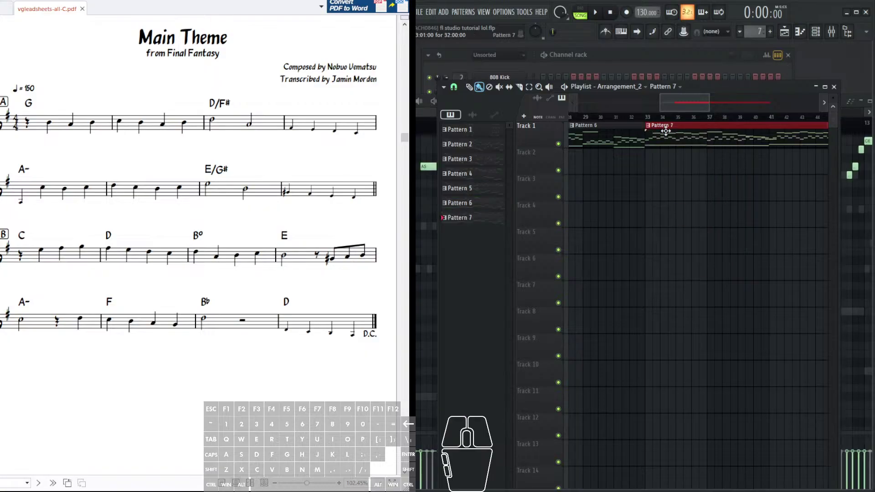
- Open Pattern 7 in the piano roll, add a G4 melody note at the start of bar 1, and return to the playlist
{"action": "double_click", "coordinate": [658, 136]}
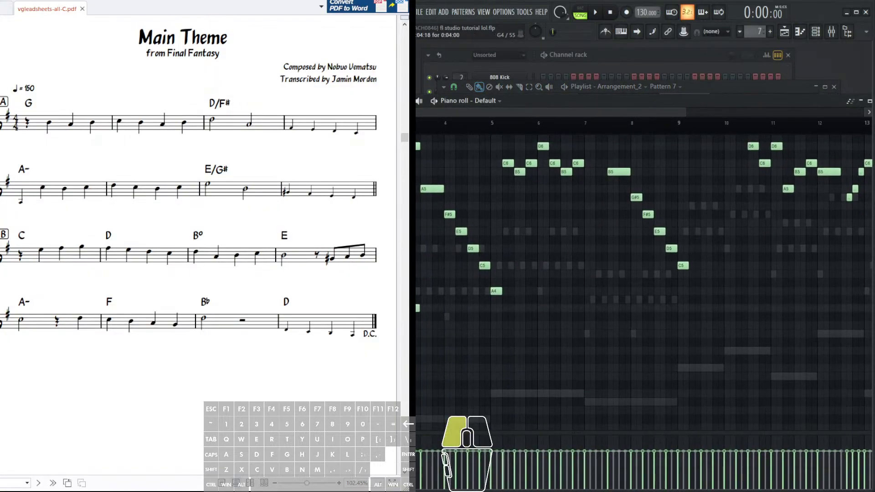
{"action": "left_click_drag", "start_coordinate": [780, 292], "coordinate": [779, 290]}
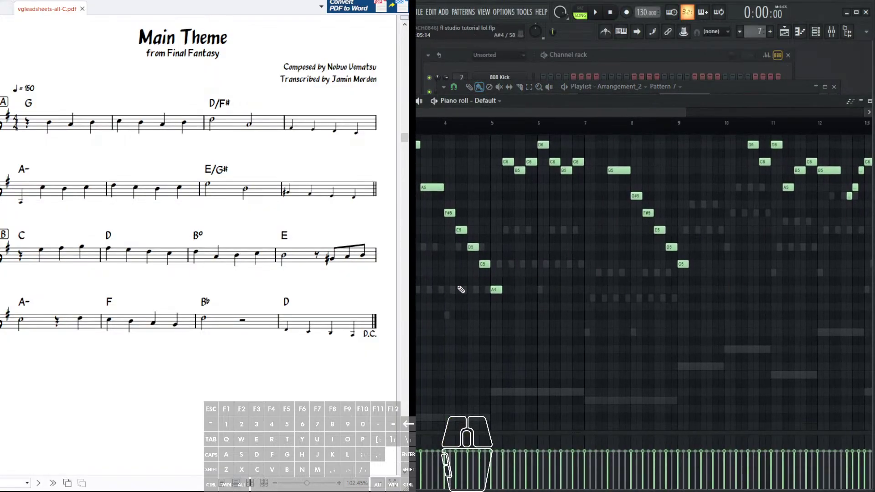
{"action": "scroll", "coordinate": [620, 125], "scroll_direction": "right", "scroll_amount": 1}
{"action": "left_click_drag", "start_coordinate": [623, 103], "coordinate": [794, 84]}
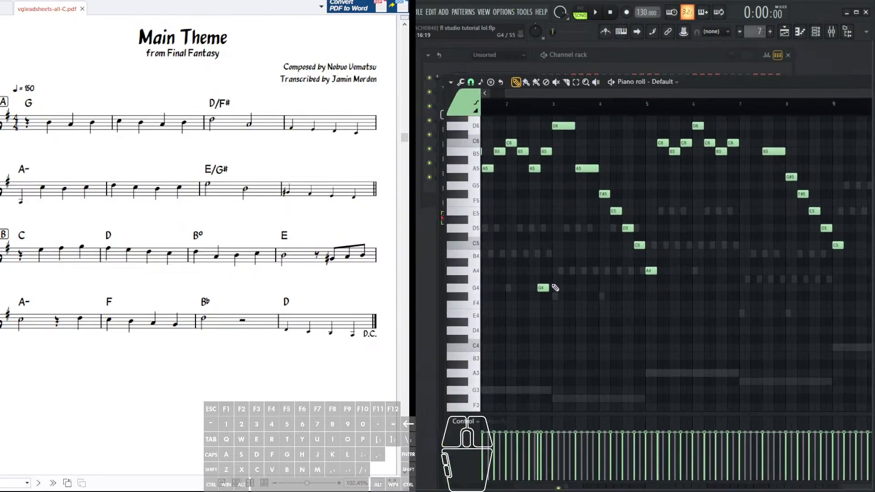
{"action": "left_click_drag", "start_coordinate": [513, 288], "coordinate": [496, 301]}
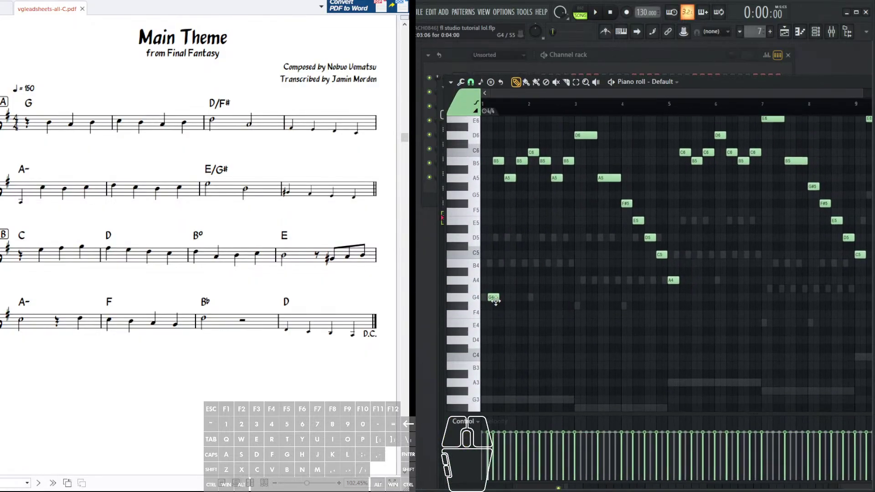
{"action": "left_click_drag", "start_coordinate": [777, 92], "coordinate": [719, 174]}
{"action": "left_click", "coordinate": [686, 89]}
- Place the playlist's playback position just before the transition from Pattern 6 to Pattern 7 at bar 33
{"action": "scroll", "coordinate": [683, 95], "scroll_direction": "down", "scroll_amount": 5}
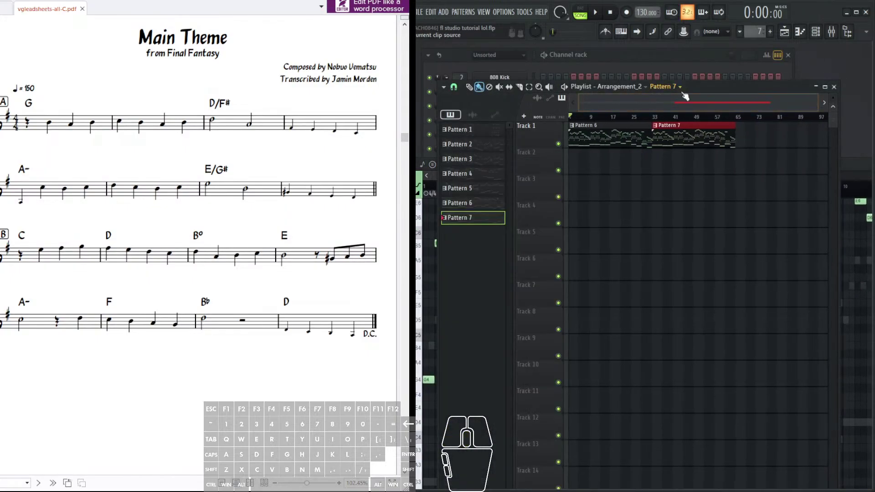
{"action": "left_click", "coordinate": [663, 116]}
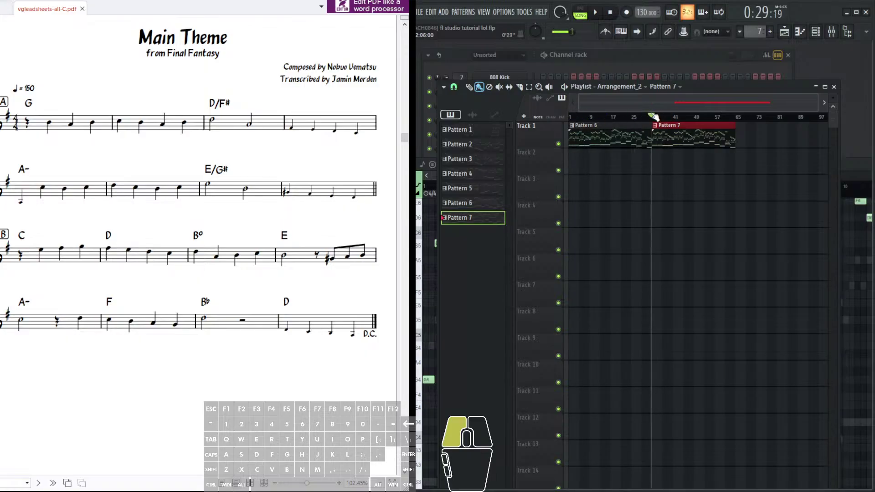
{"action": "scroll", "coordinate": [654, 116], "scroll_direction": "up", "scroll_amount": 4}
{"action": "scroll", "coordinate": [654, 117], "scroll_direction": "down", "scroll_amount": 2}
{"action": "scroll", "coordinate": [653, 117], "scroll_direction": "up", "scroll_amount": 3}
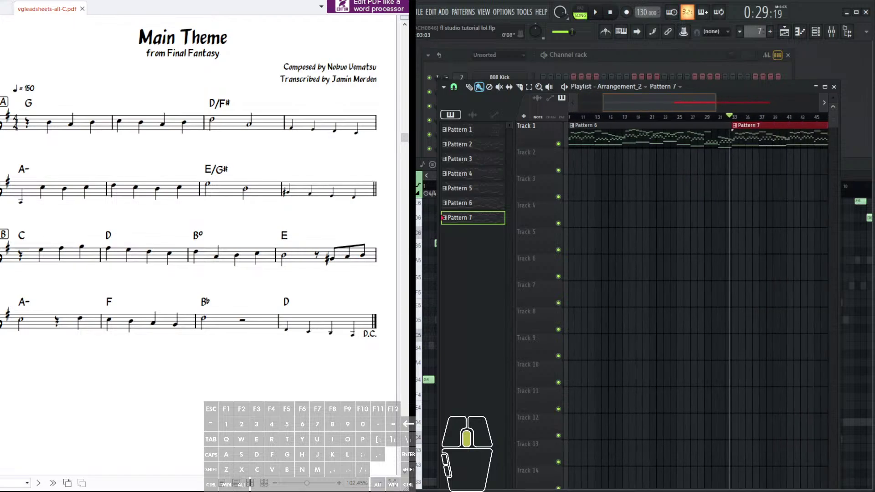
{"action": "left_click_drag", "start_coordinate": [710, 110], "coordinate": [729, 117]}
- Play the arrangement from the start and make Track 1 taller to enlarge the note previews in both pattern clips
{"action": "left_click_drag", "start_coordinate": [665, 117], "coordinate": [418, 107]}
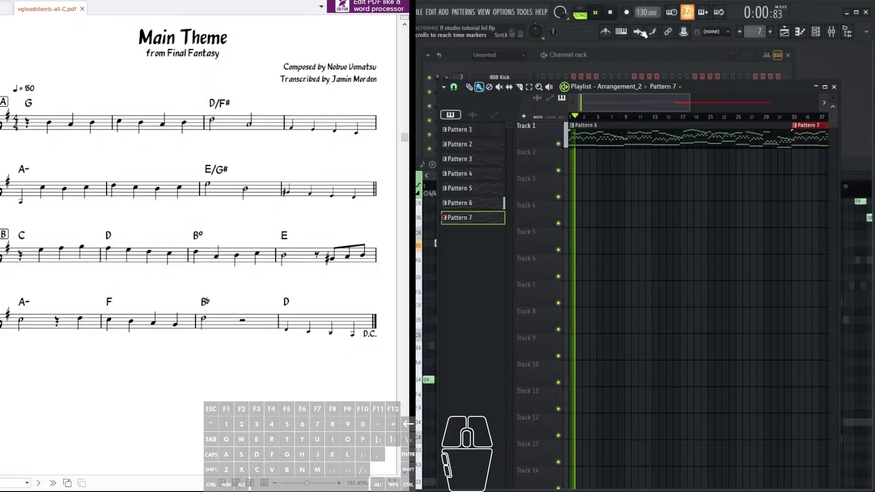
{"action": "scroll", "coordinate": [591, 116], "scroll_direction": "down", "scroll_amount": 3}
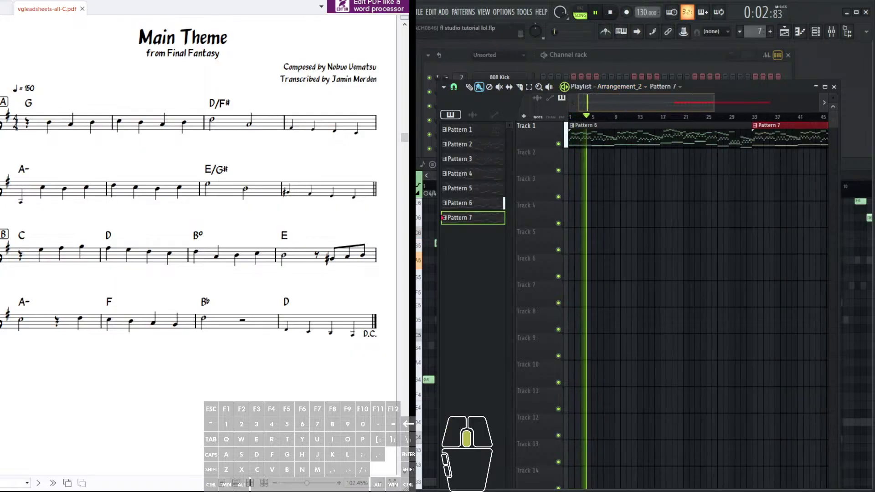
{"action": "left_click_drag", "start_coordinate": [546, 145], "coordinate": [534, 204]}
{"action": "scroll", "coordinate": [641, 117], "scroll_direction": "down", "scroll_amount": 1}
{"action": "scroll", "coordinate": [664, 119], "scroll_direction": "up", "scroll_amount": 3}
{"action": "scroll", "coordinate": [661, 142], "scroll_direction": "down", "scroll_amount": 1}
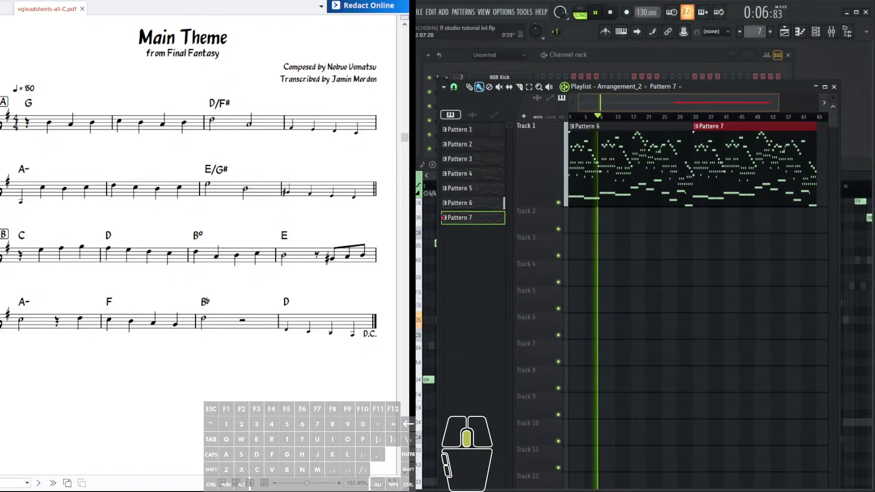
{"action": "scroll", "coordinate": [672, 146], "scroll_direction": "down", "scroll_amount": 1}
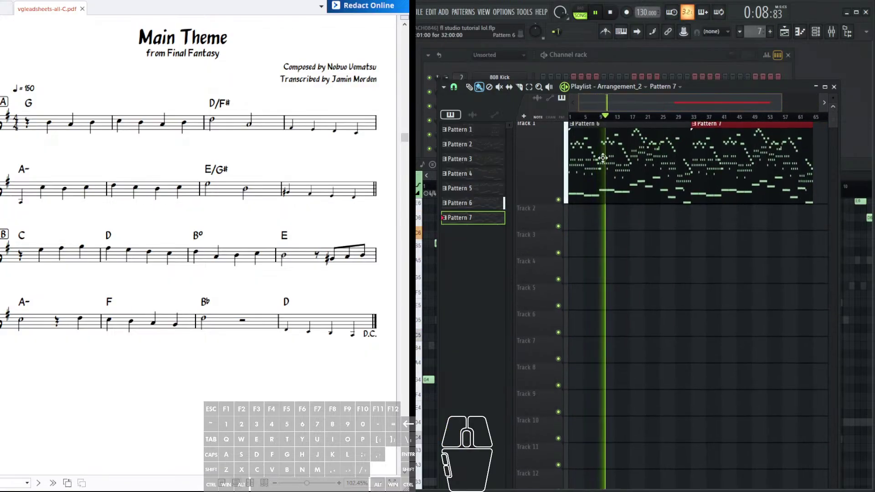
- Follow Pattern 6 in the piano roll during playback and check the transition into Pattern 7 in the playlist
{"action": "double_click", "coordinate": [610, 155]}
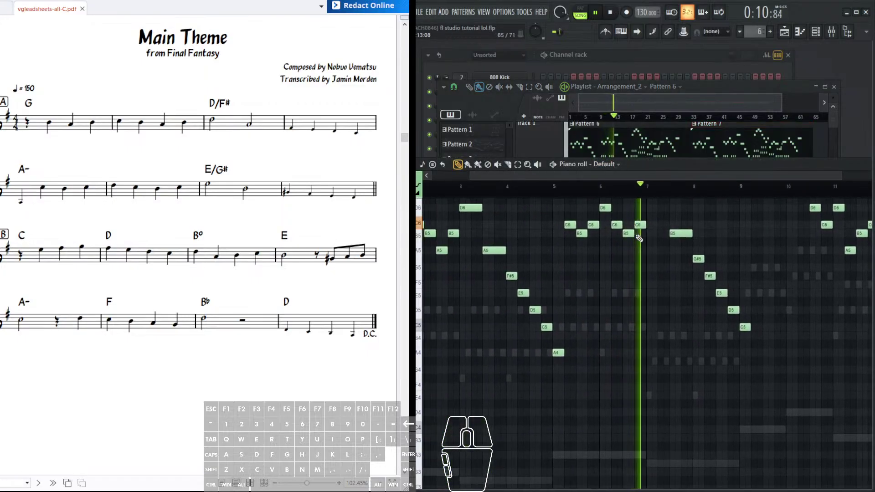
{"action": "left_click_drag", "start_coordinate": [683, 266], "coordinate": [618, 210]}
{"action": "left_click_drag", "start_coordinate": [737, 274], "coordinate": [693, 240]}
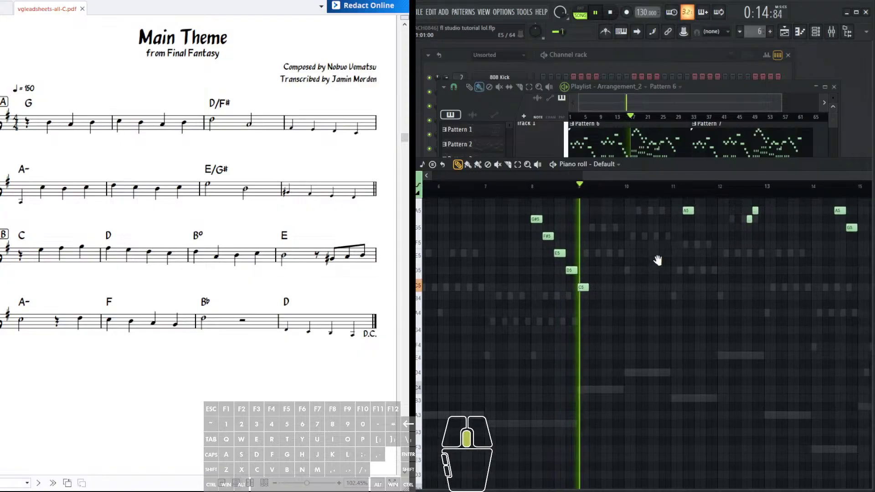
{"action": "left_click_drag", "start_coordinate": [627, 264], "coordinate": [609, 246]}
{"action": "left_click_drag", "start_coordinate": [781, 108], "coordinate": [753, 106]}
{"action": "scroll", "coordinate": [683, 108], "scroll_direction": "up", "scroll_amount": 1}
{"action": "left_click_drag", "start_coordinate": [719, 174], "coordinate": [627, 177]}
{"action": "scroll", "coordinate": [667, 109], "scroll_direction": "up", "scroll_amount": 6}
{"action": "scroll", "coordinate": [679, 162], "scroll_direction": "down", "scroll_amount": 6}
{"action": "mouse_move", "coordinate": [681, 183]}
{"action": "left_mouse_down"}
{"action": "mouse_move", "coordinate": [628, 185]}
{"action": "mouse_move", "coordinate": [695, 188]}
{"action": "left_mouse_up"}
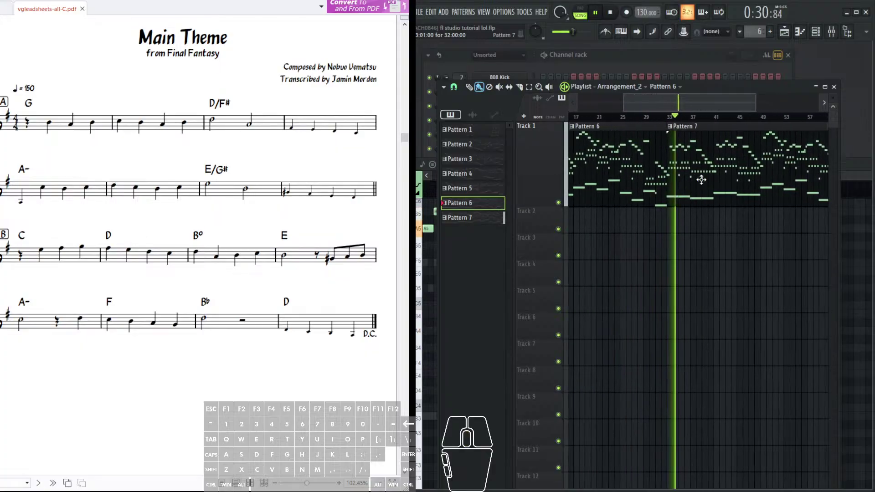
- Stop playback, briefly replay the opening, and review both pattern clips from the start of the arrangement
{"action": "left_click", "coordinate": [611, 13]}
{"action": "left_click_drag", "start_coordinate": [674, 105], "coordinate": [493, 139]}
{"action": "left_click", "coordinate": [596, 13]}
{"action": "left_click", "coordinate": [596, 12]}
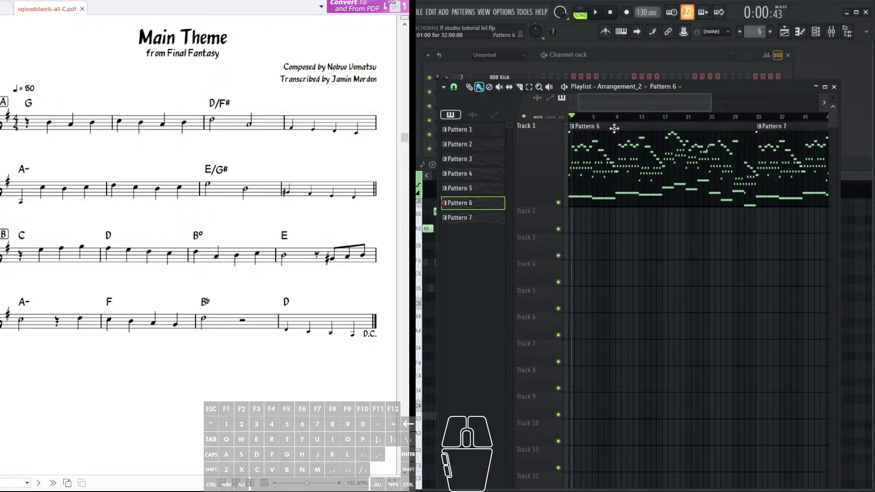
{"action": "scroll", "coordinate": [695, 124], "scroll_direction": "right", "scroll_amount": 3}
{"action": "left_click_drag", "start_coordinate": [683, 117], "coordinate": [495, 137]}
{"action": "scroll", "coordinate": [652, 116], "scroll_direction": "down", "scroll_amount": 4}
{"action": "scroll", "coordinate": [649, 115], "scroll_direction": "up", "scroll_amount": 1}
{"action": "scroll", "coordinate": [629, 118], "scroll_direction": "up", "scroll_amount": 3}
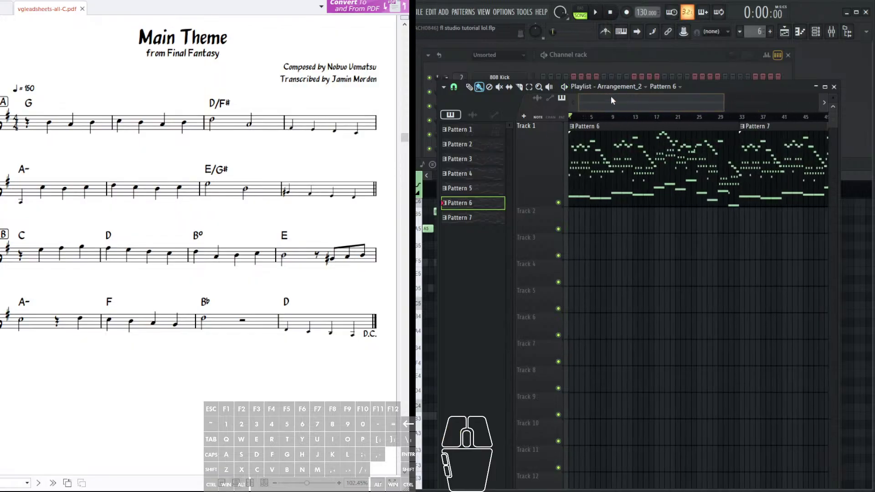
- Bring up the Default #2 piano roll for Pattern 6, place it higher on screen, and look over the whole bass line
{"action": "left_click", "coordinate": [617, 63]}
{"action": "left_click", "coordinate": [569, 178]}
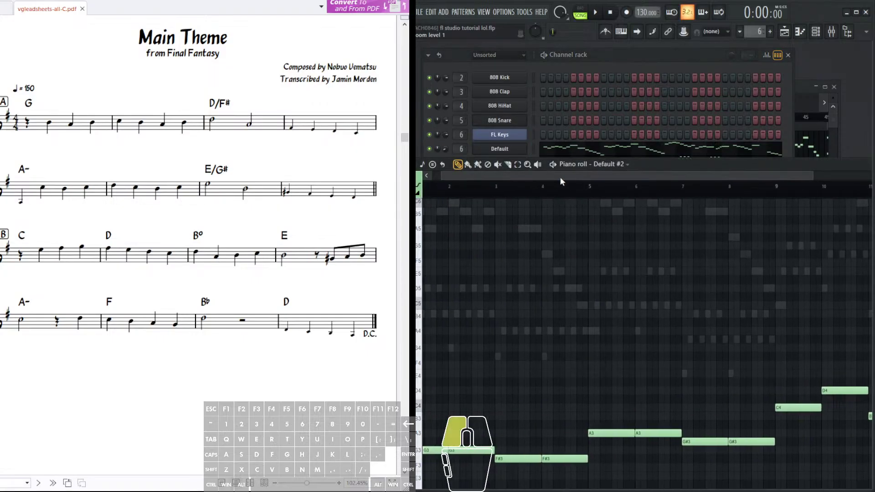
{"action": "left_click_drag", "start_coordinate": [657, 166], "coordinate": [669, 100]}
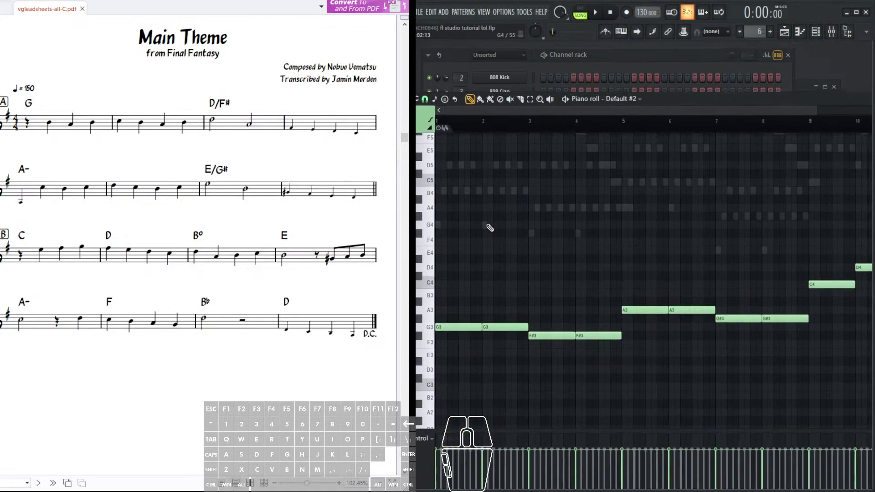
{"action": "scroll", "coordinate": [487, 232], "scroll_direction": "down", "scroll_amount": 1}
{"action": "left_click", "coordinate": [471, 315]}
{"action": "scroll", "coordinate": [623, 126], "scroll_direction": "down", "scroll_amount": 4}
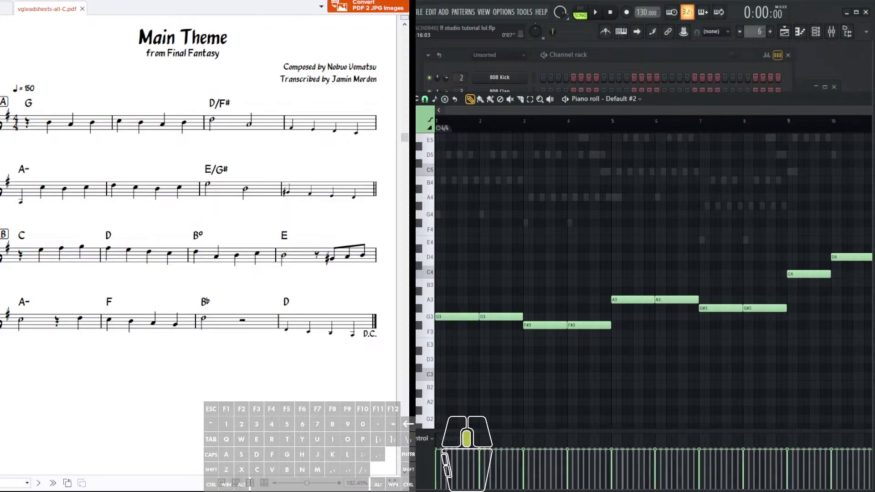
{"action": "left_click_drag", "start_coordinate": [749, 193], "coordinate": [439, 424], "text": "ctrl"}
{"action": "scroll", "coordinate": [538, 283], "scroll_direction": "up", "scroll_amount": 3}
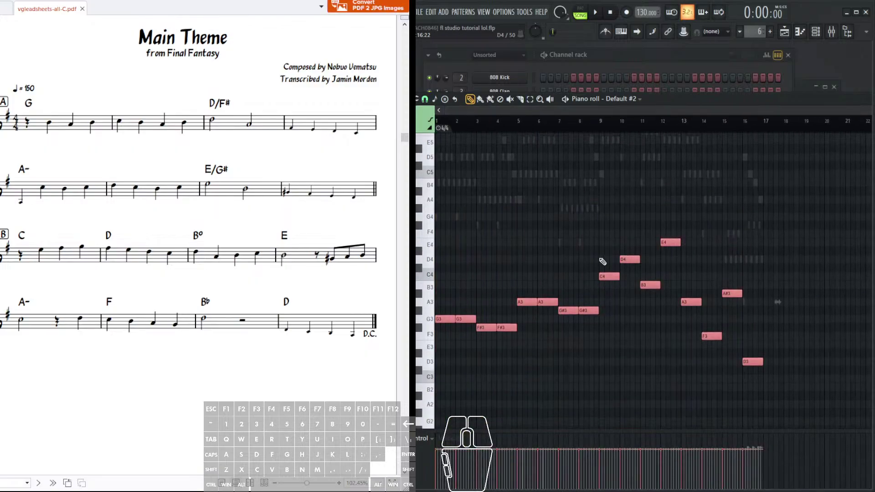
{"action": "left_click", "coordinate": [489, 241], "text": "ctrl"}
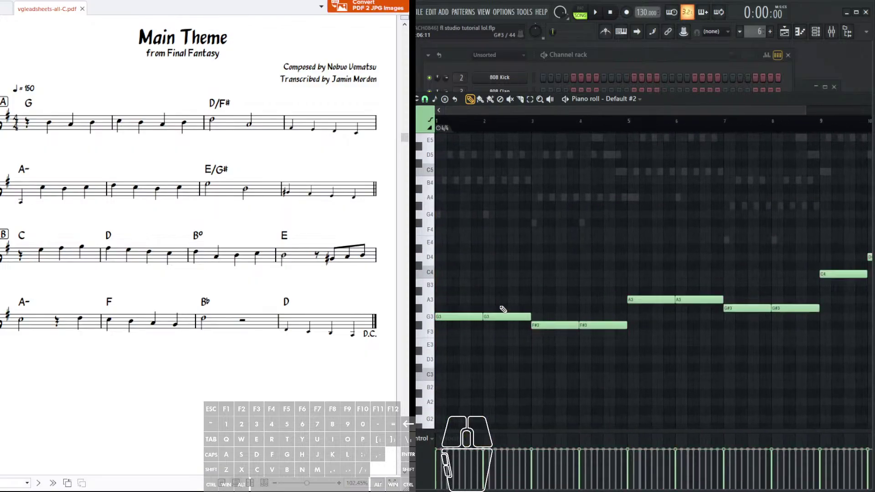
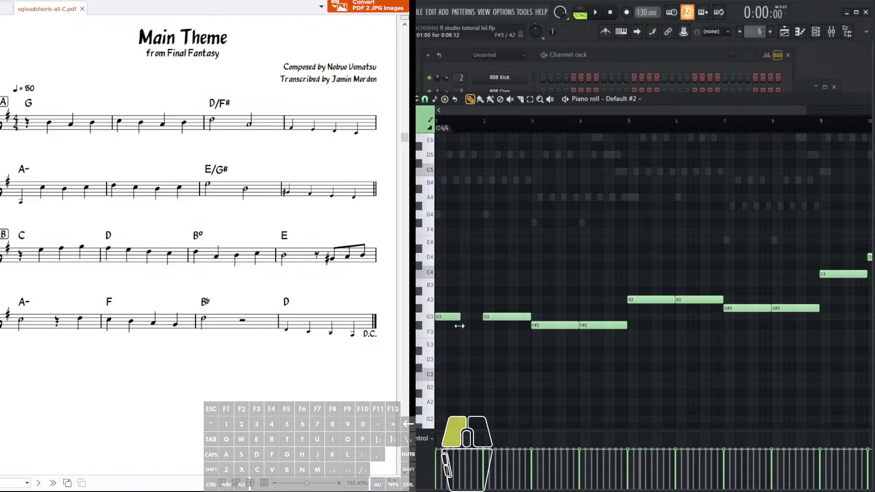
- Shorten the G3 bass note in bar 1 to half a bar, fill the second half with D3, and play it back
{"action": "scroll", "coordinate": [524, 137], "scroll_direction": "up", "scroll_amount": 6}
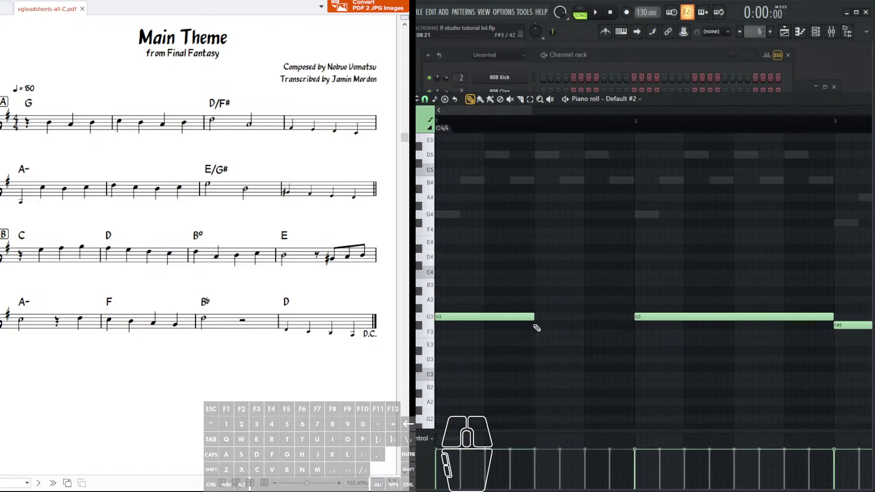
{"action": "left_click", "coordinate": [522, 317]}
{"action": "left_click", "coordinate": [476, 284]}
{"action": "left_click", "coordinate": [475, 257]}
{"action": "right_click", "coordinate": [474, 286]}
{"action": "left_click", "coordinate": [462, 259]}
{"action": "left_click_drag", "start_coordinate": [462, 258], "coordinate": [566, 364]}
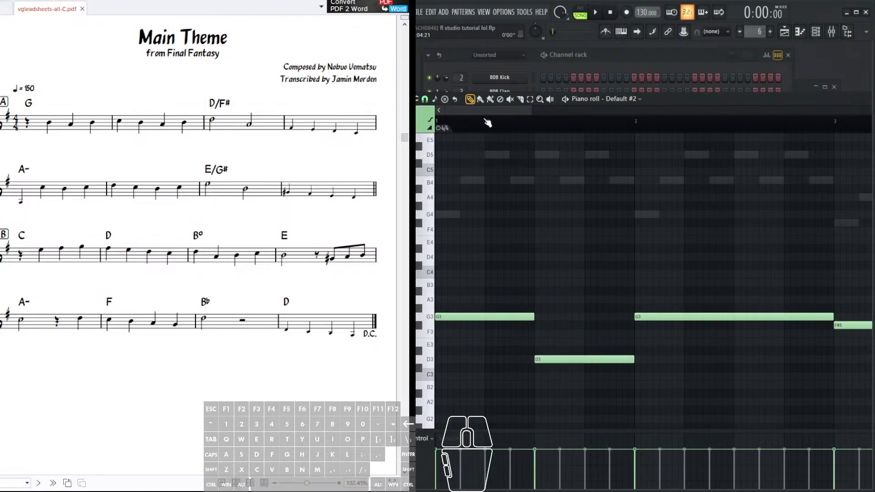
{"action": "left_click", "coordinate": [596, 14]}
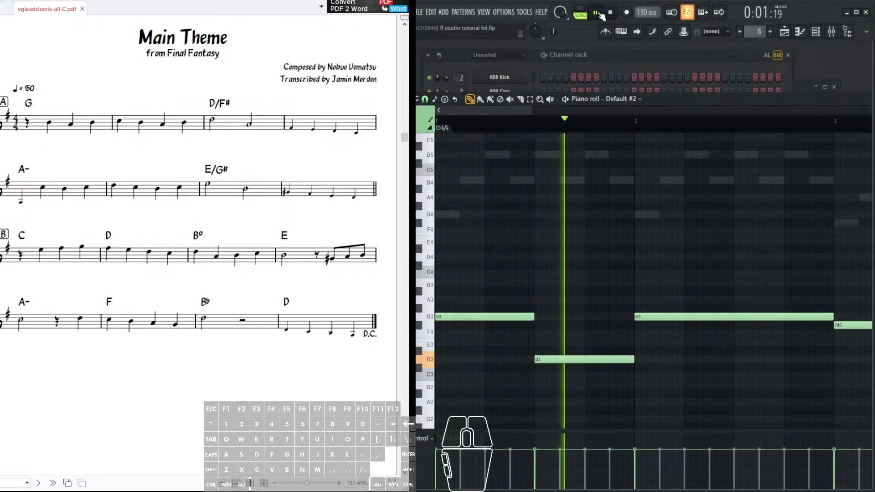
{"action": "left_click", "coordinate": [600, 15]}
- Shorten the G3 bass note in bar 2 to half a bar and add a half-bar D3 after it
{"action": "left_click_drag", "start_coordinate": [650, 216], "coordinate": [573, 250]}
{"action": "left_click_drag", "start_coordinate": [643, 347], "coordinate": [540, 371]}
{"action": "left_click_drag", "start_coordinate": [541, 385], "coordinate": [542, 399]}
{"action": "left_click_drag", "start_coordinate": [741, 292], "coordinate": [593, 269]}
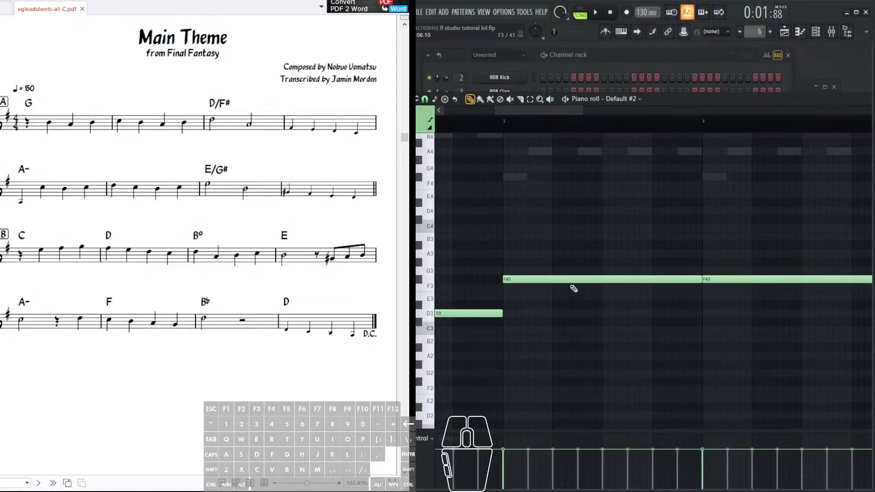
- Shorten the F#3 bass notes in bars 3 and 4 to half a bar and follow each with a half-bar D3
{"action": "mouse_move", "coordinate": [727, 283]}
{"action": "left_mouse_down"}
{"action": "mouse_move", "coordinate": [673, 308]}
{"action": "mouse_move", "coordinate": [546, 328]}
{"action": "left_mouse_up"}
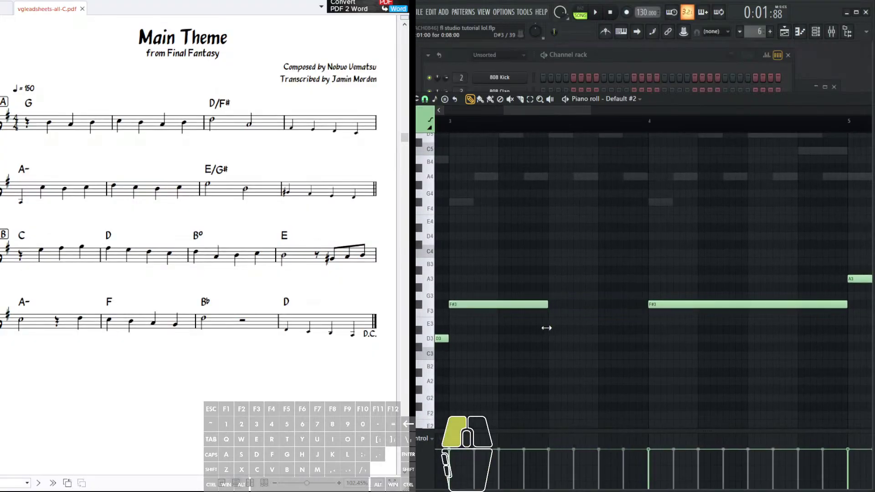
{"action": "left_click", "coordinate": [550, 340]}
{"action": "left_click_drag", "start_coordinate": [529, 366], "coordinate": [448, 386]}
{"action": "left_click_drag", "start_coordinate": [764, 321], "coordinate": [583, 352]}
{"action": "left_click", "coordinate": [572, 350]}
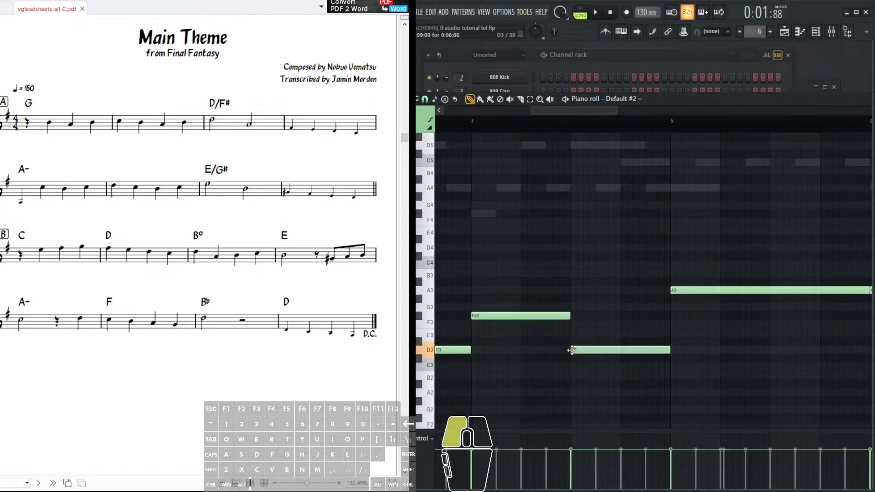
{"action": "left_click", "coordinate": [593, 347]}
- Shorten the A3 bass notes in bars 5 and 6 to half a bar each
{"action": "left_click_drag", "start_coordinate": [790, 305], "coordinate": [698, 301]}
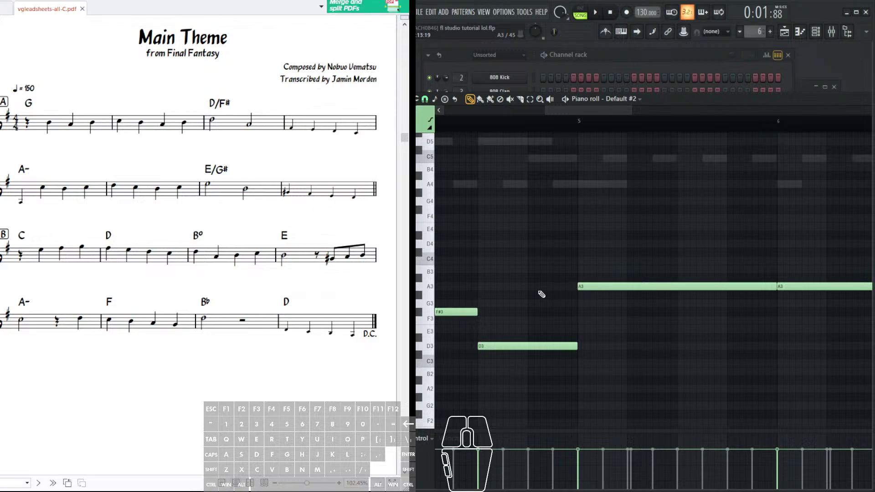
{"action": "scroll", "coordinate": [568, 248], "scroll_direction": "right", "scroll_amount": 4}
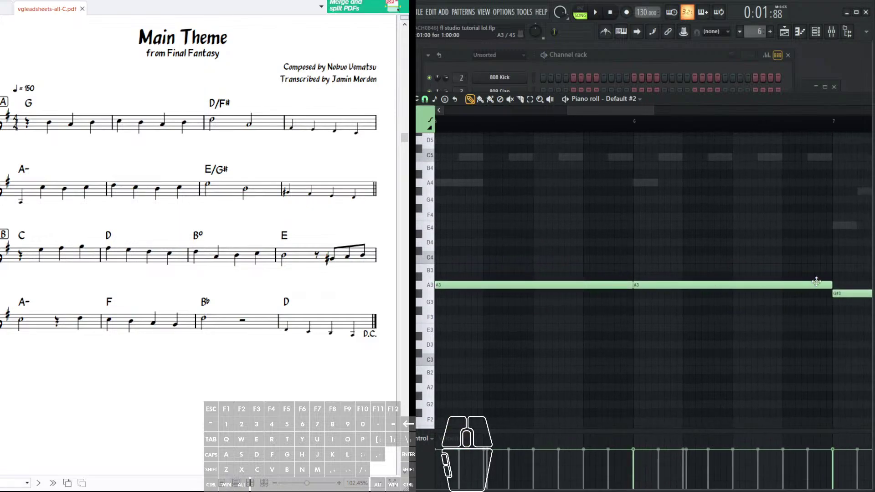
{"action": "left_click_drag", "start_coordinate": [718, 248], "coordinate": [539, 311]}
{"action": "left_click_drag", "start_coordinate": [630, 285], "coordinate": [546, 298]}
{"action": "right_click", "coordinate": [572, 265]}
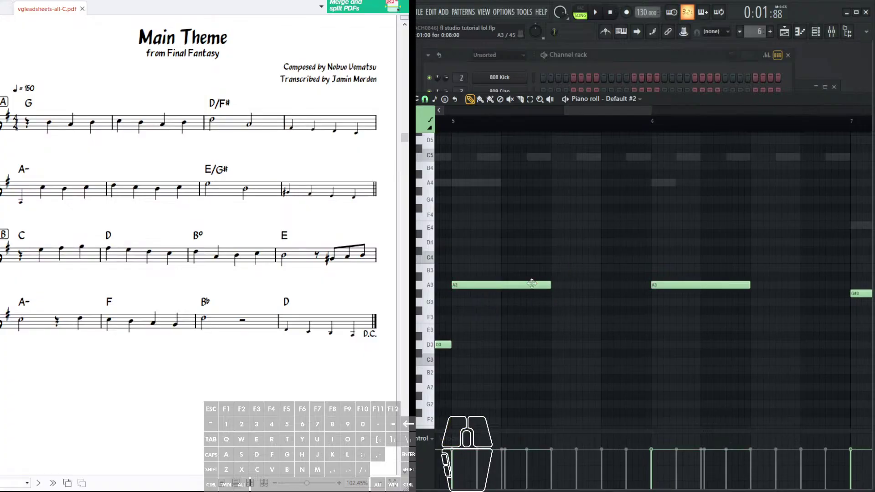
- Add a half-bar E3 in the second half of bars 5 and 6
{"action": "left_click", "coordinate": [545, 328]}
{"action": "left_click_drag", "start_coordinate": [649, 287], "coordinate": [510, 319]}
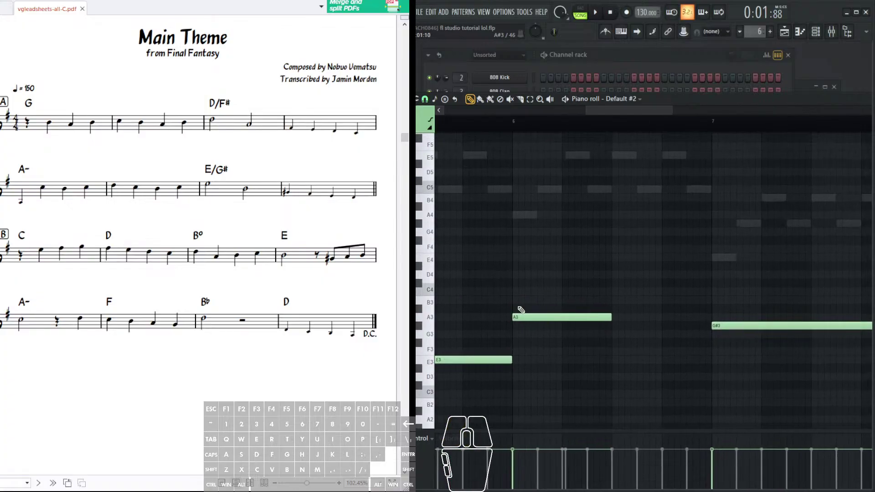
{"action": "left_click", "coordinate": [609, 359]}
{"action": "left_click_drag", "start_coordinate": [658, 361], "coordinate": [661, 360]}
{"action": "scroll", "coordinate": [482, 340], "scroll_direction": "right", "scroll_amount": 2}
{"action": "scroll", "coordinate": [277, 289], "scroll_direction": "up", "scroll_amount": 12}
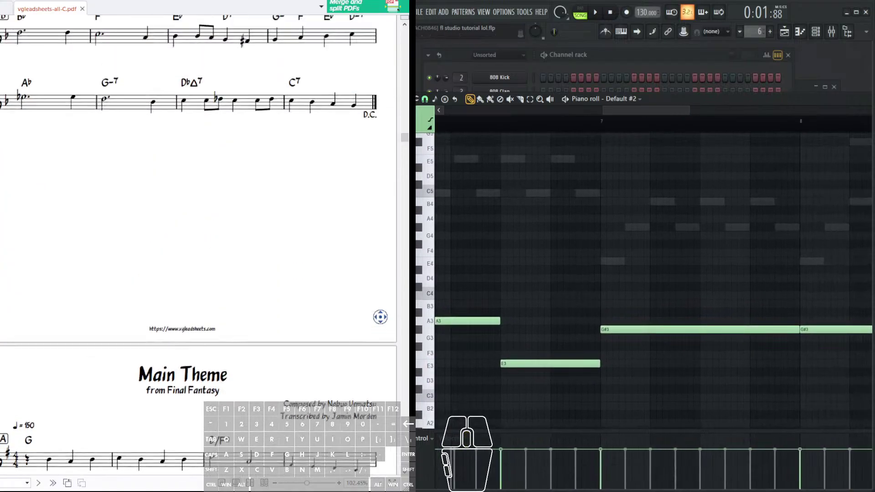
{"action": "scroll", "coordinate": [277, 288], "scroll_direction": "down", "scroll_amount": 15}
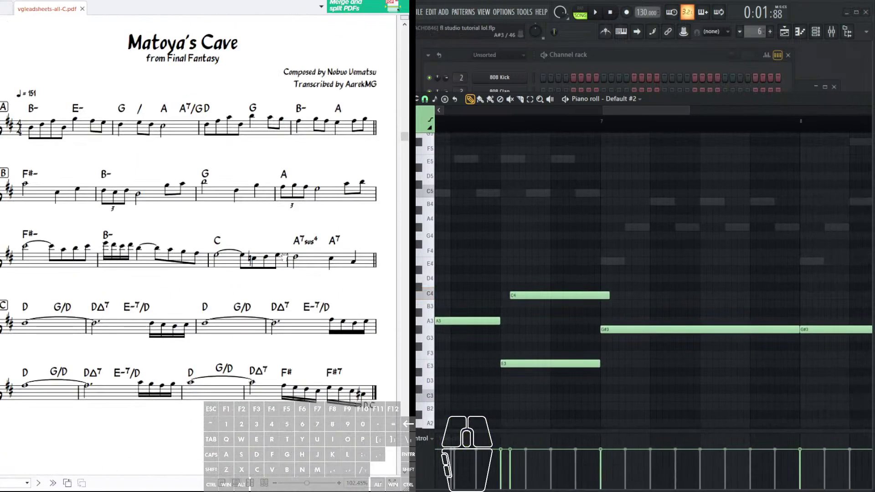
{"action": "scroll", "coordinate": [315, 235], "scroll_direction": "down", "scroll_amount": 3}
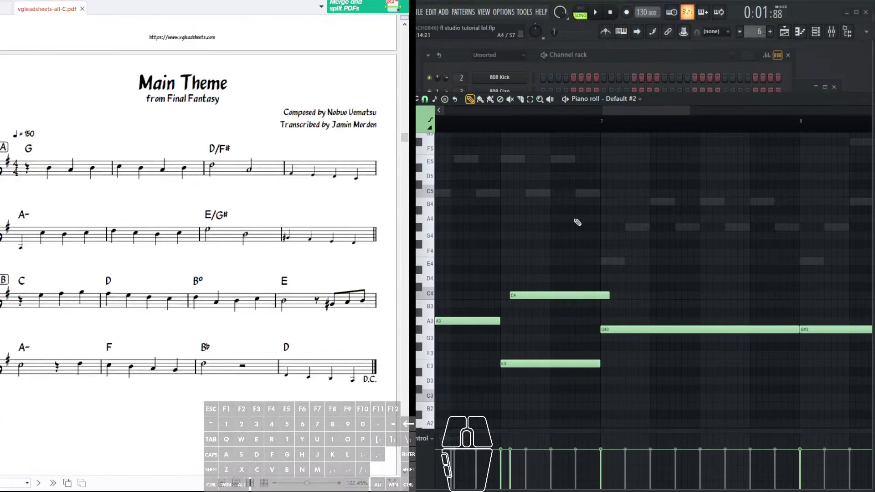
{"action": "scroll", "coordinate": [670, 205], "scroll_direction": "left", "scroll_amount": 2}
{"action": "left_click_drag", "start_coordinate": [746, 253], "coordinate": [583, 250]}
{"action": "left_click_drag", "start_coordinate": [494, 313], "coordinate": [663, 293]}
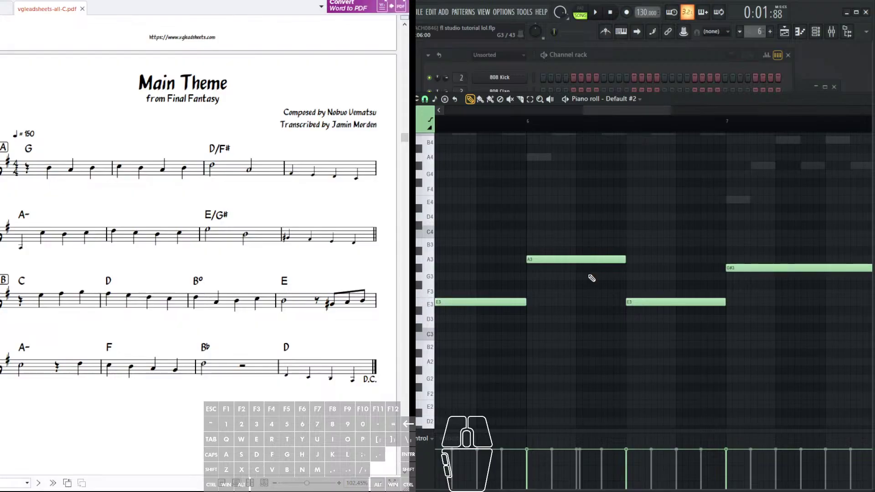
- Select the two G#3 bass notes in bars 7 and 8 and shorten both to half a bar
{"action": "scroll", "coordinate": [598, 289], "scroll_direction": "right", "scroll_amount": 3}
{"action": "scroll", "coordinate": [566, 267], "scroll_direction": "up", "scroll_amount": 1}
{"action": "left_click_drag", "start_coordinate": [675, 314], "coordinate": [549, 309]}
{"action": "left_click_drag", "start_coordinate": [586, 279], "coordinate": [601, 313]}
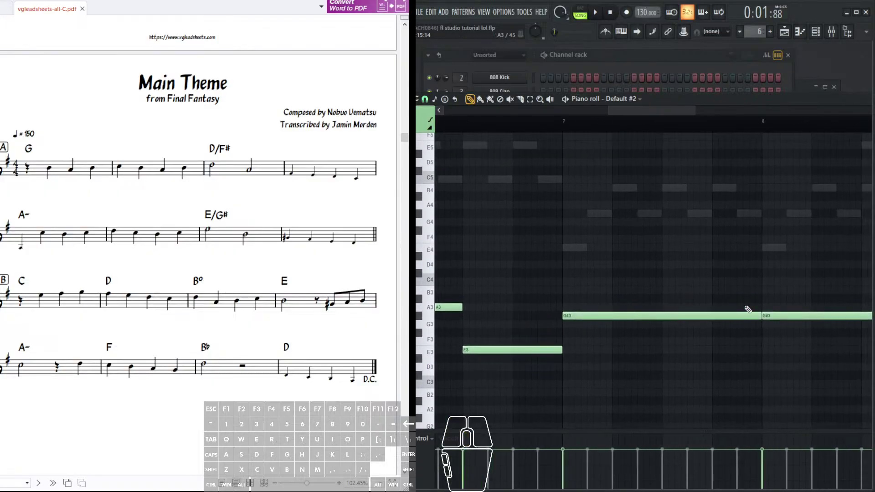
{"action": "scroll", "coordinate": [748, 309], "scroll_direction": "right", "scroll_amount": 4}
{"action": "scroll", "coordinate": [639, 295], "scroll_direction": "down", "scroll_amount": 1}
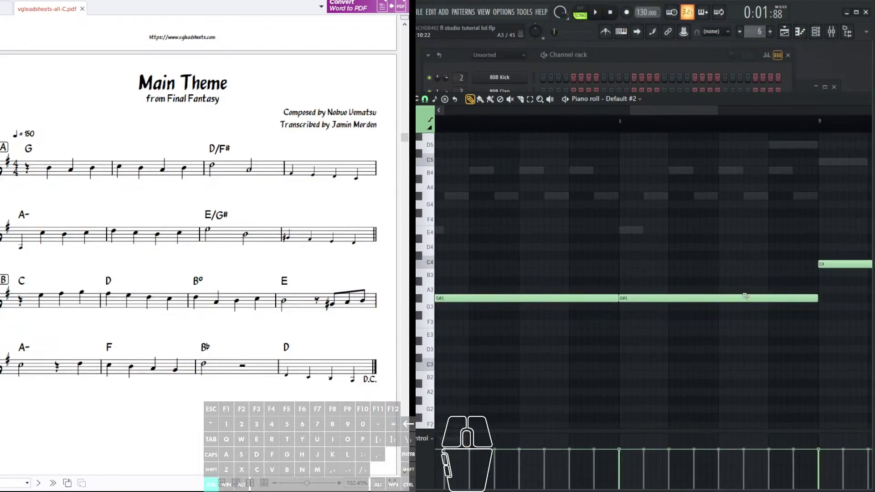
{"action": "left_click_drag", "start_coordinate": [734, 269], "coordinate": [519, 326], "text": "ctrl"}
{"action": "left_click_drag", "start_coordinate": [817, 299], "coordinate": [725, 311]}
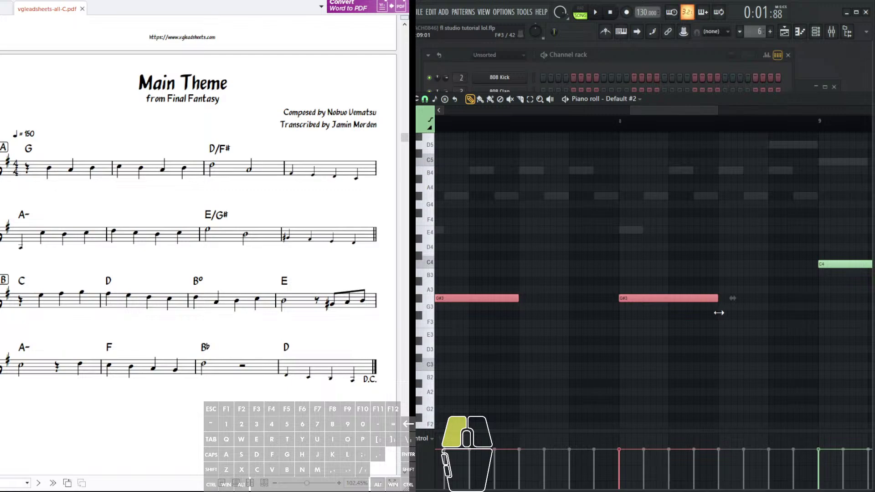
- Remove the misplaced G3 in bar 7 and add a half-bar E3 in the second half of bars 7 and 8
{"action": "scroll", "coordinate": [593, 324], "scroll_direction": "left", "scroll_amount": 1}
{"action": "left_click", "coordinate": [540, 310]}
{"action": "left_click", "coordinate": [528, 309]}
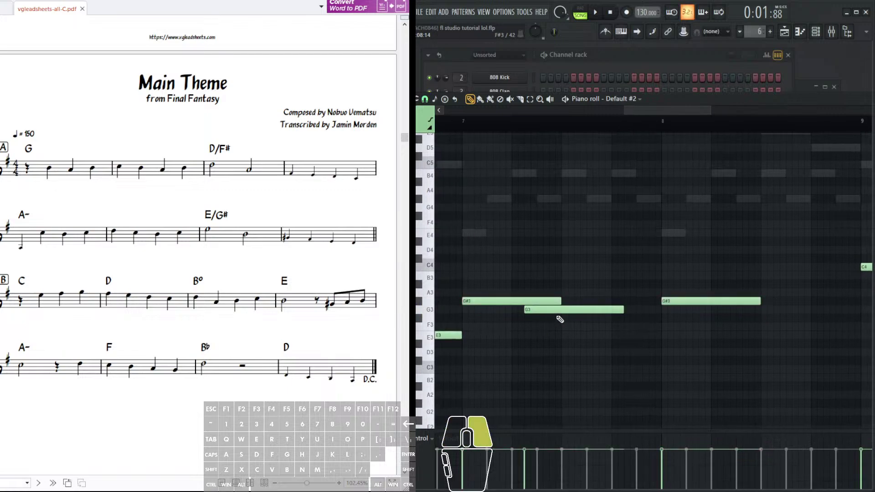
{"action": "right_click", "coordinate": [559, 309]}
{"action": "left_click", "coordinate": [562, 335]}
{"action": "scroll", "coordinate": [560, 315], "scroll_direction": "right", "scroll_amount": 5}
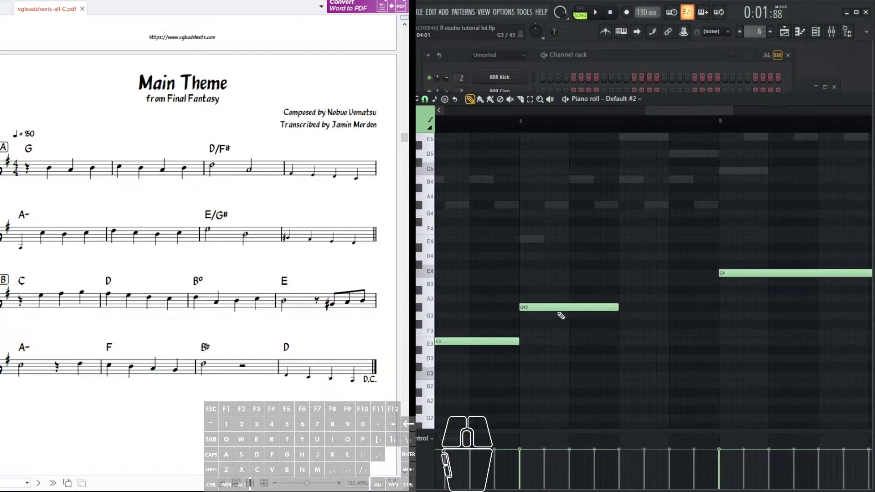
{"action": "left_click", "coordinate": [618, 342]}
- Shorten the C4 bass note in bar 9 to half a bar and add a half-bar G3 after it
{"action": "scroll", "coordinate": [661, 319], "scroll_direction": "right", "scroll_amount": 4}
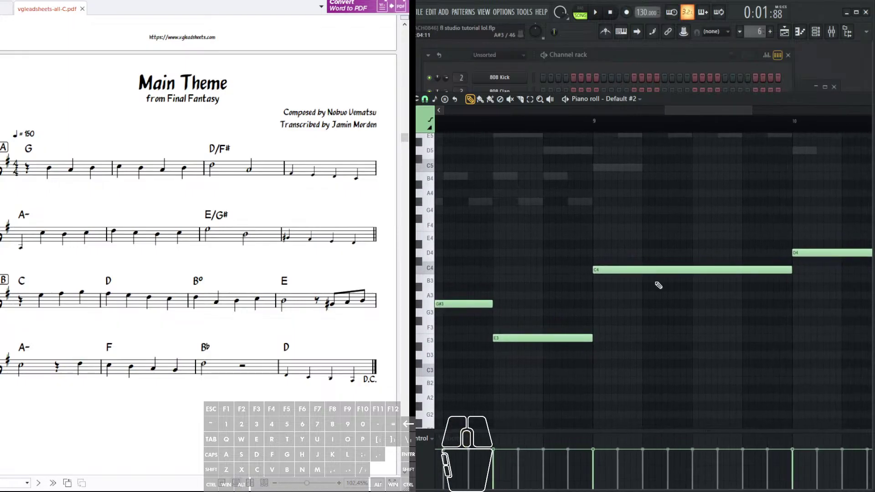
{"action": "scroll", "coordinate": [556, 293], "scroll_direction": "right", "scroll_amount": 6}
{"action": "scroll", "coordinate": [555, 293], "scroll_direction": "up", "scroll_amount": 1}
{"action": "scroll", "coordinate": [615, 303], "scroll_direction": "left", "scroll_amount": 2}
{"action": "mouse_move", "coordinate": [679, 292]}
{"action": "left_mouse_down"}
{"action": "mouse_move", "coordinate": [560, 322]}
{"action": "mouse_move", "coordinate": [678, 320]}
{"action": "mouse_move", "coordinate": [663, 293]}
{"action": "mouse_move", "coordinate": [578, 308]}
{"action": "left_mouse_up"}
{"action": "left_click", "coordinate": [590, 333]}
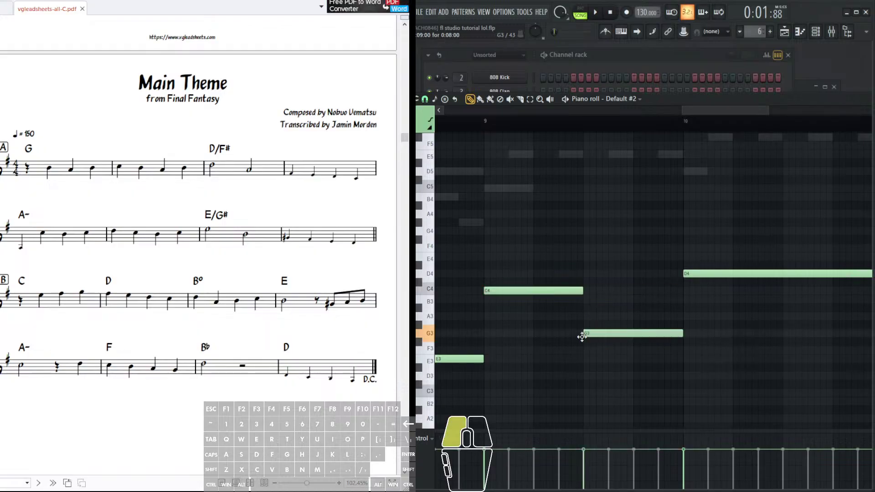
- Shorten the D4 bass note in bar 10 to half a bar and add a half-bar A3 after it
{"action": "scroll", "coordinate": [697, 312], "scroll_direction": "right", "scroll_amount": 4}
{"action": "left_click", "coordinate": [752, 299]}
{"action": "scroll", "coordinate": [694, 281], "scroll_direction": "right", "scroll_amount": 3}
{"action": "left_click_drag", "start_coordinate": [609, 249], "coordinate": [515, 326]}
{"action": "left_click_drag", "start_coordinate": [648, 285], "coordinate": [546, 334]}
- Shorten the B3 bass note in bar 11 to half a bar and add a half-bar F3 after it
{"action": "scroll", "coordinate": [676, 311], "scroll_direction": "right", "scroll_amount": 3}
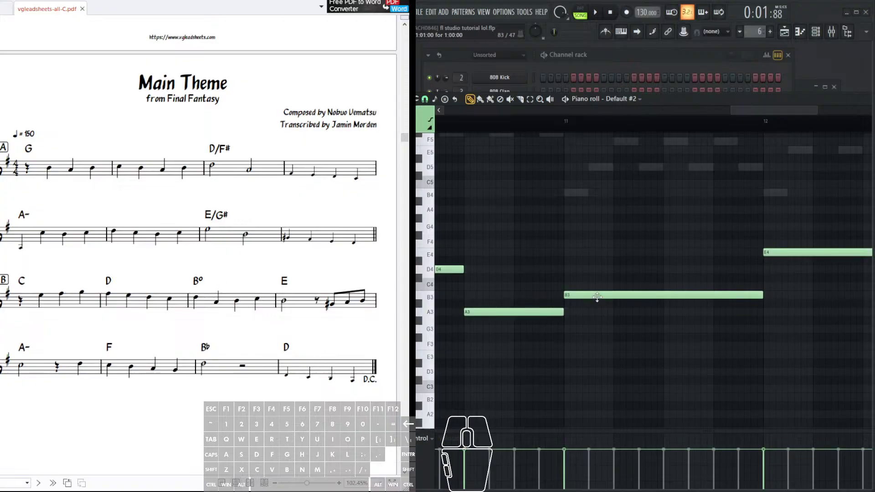
{"action": "scroll", "coordinate": [703, 299], "scroll_direction": "right", "scroll_amount": 1}
{"action": "scroll", "coordinate": [703, 299], "scroll_direction": "right", "scroll_amount": 3}
{"action": "scroll", "coordinate": [703, 298], "scroll_direction": "up", "scroll_amount": 1}
{"action": "scroll", "coordinate": [710, 318], "scroll_direction": "left", "scroll_amount": 3}
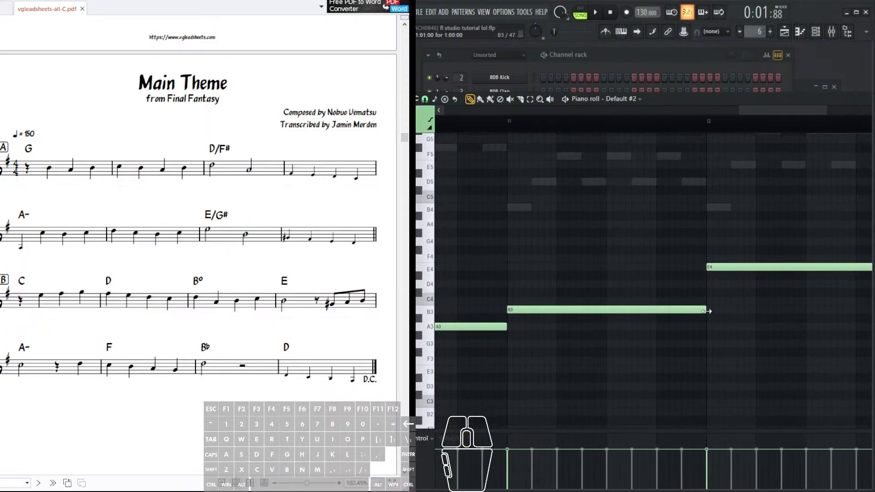
{"action": "left_click_drag", "start_coordinate": [707, 311], "coordinate": [596, 328]}
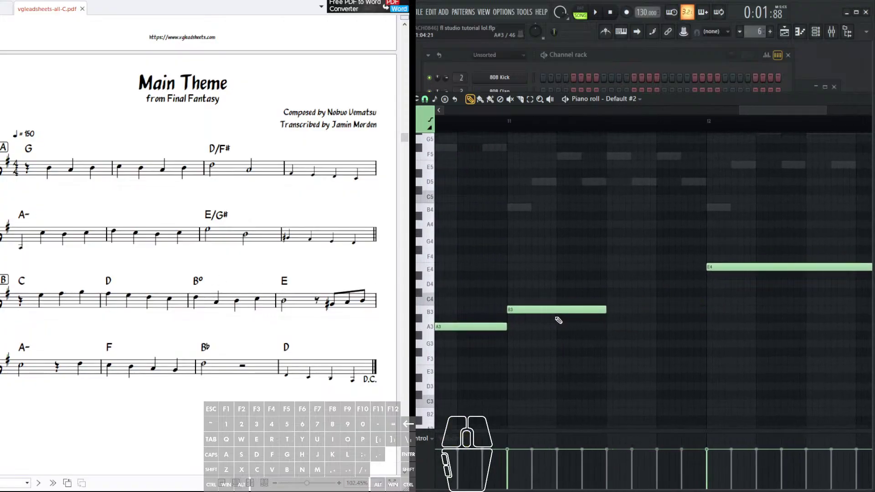
{"action": "left_click", "coordinate": [608, 358]}
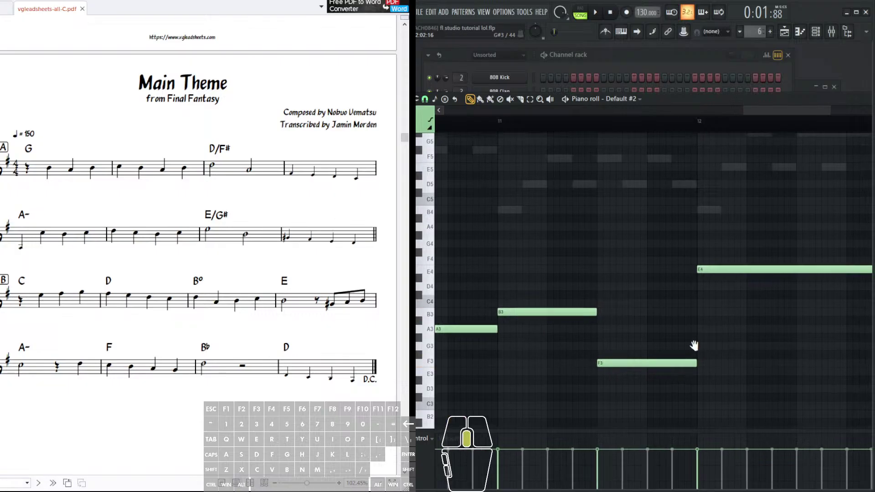
- Shorten the E4 bass note in bar 12 to half a bar and add a half-bar B3 after it
{"action": "scroll", "coordinate": [711, 343], "scroll_direction": "right", "scroll_amount": 5}
{"action": "scroll", "coordinate": [546, 298], "scroll_direction": "up", "scroll_amount": 2}
{"action": "scroll", "coordinate": [778, 290], "scroll_direction": "right", "scroll_amount": 2}
{"action": "scroll", "coordinate": [778, 290], "scroll_direction": "up", "scroll_amount": 1}
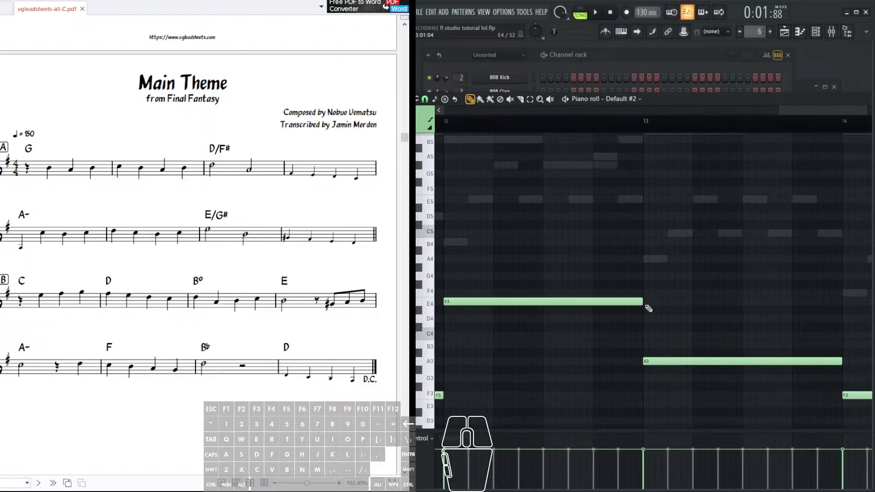
{"action": "left_click_drag", "start_coordinate": [643, 304], "coordinate": [547, 316]}
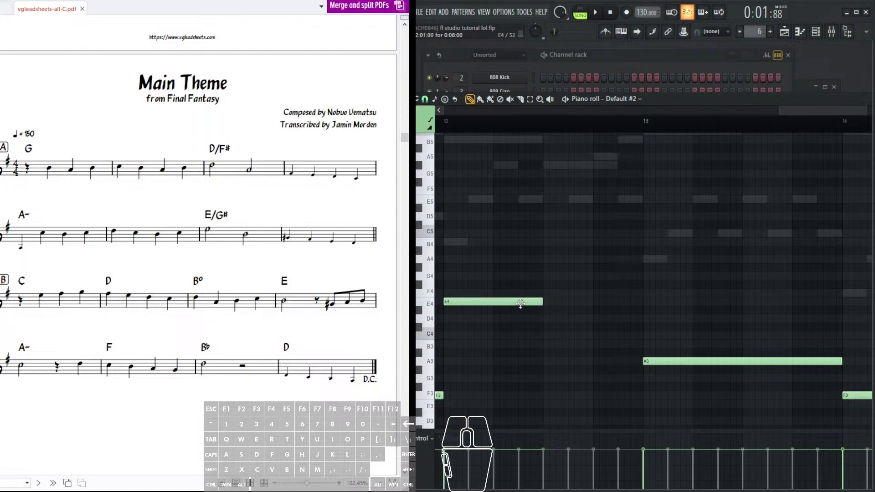
{"action": "left_click", "coordinate": [546, 343]}
- Shorten the A3 bass note in bar 13 to half a bar and add a half-bar E3 after it
{"action": "left_click_drag", "start_coordinate": [664, 364], "coordinate": [550, 334]}
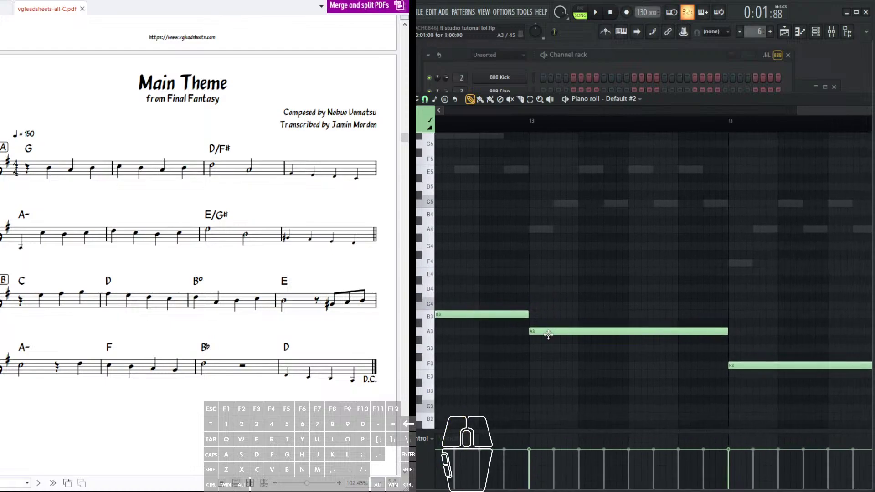
{"action": "left_click_drag", "start_coordinate": [747, 308], "coordinate": [795, 307]}
{"action": "left_click_drag", "start_coordinate": [558, 310], "coordinate": [513, 306]}
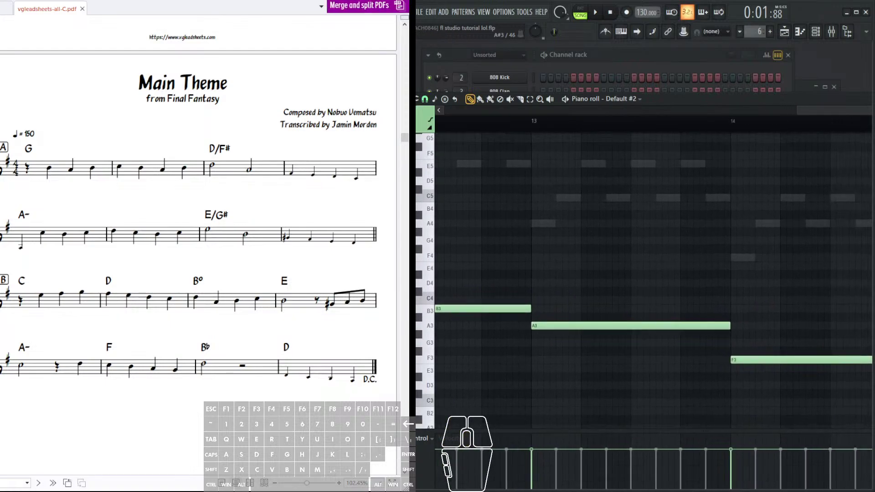
{"action": "scroll", "coordinate": [630, 343], "scroll_direction": "right", "scroll_amount": 2}
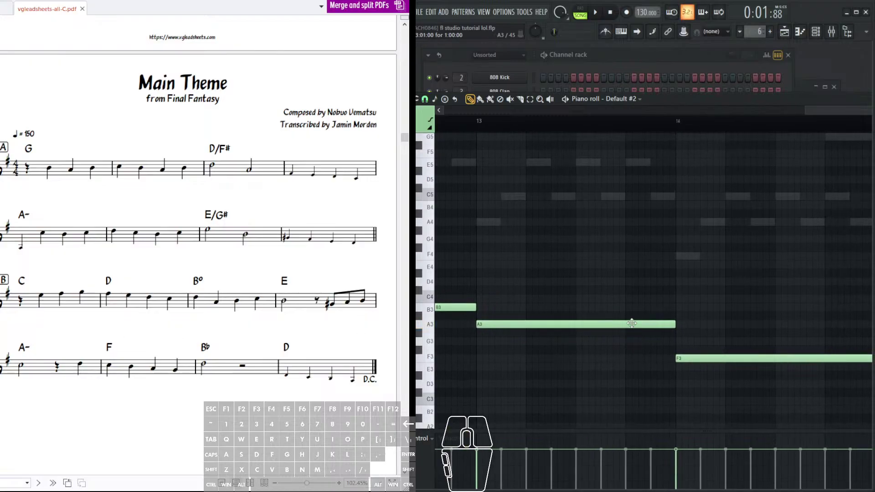
{"action": "left_click_drag", "start_coordinate": [676, 323], "coordinate": [576, 343]}
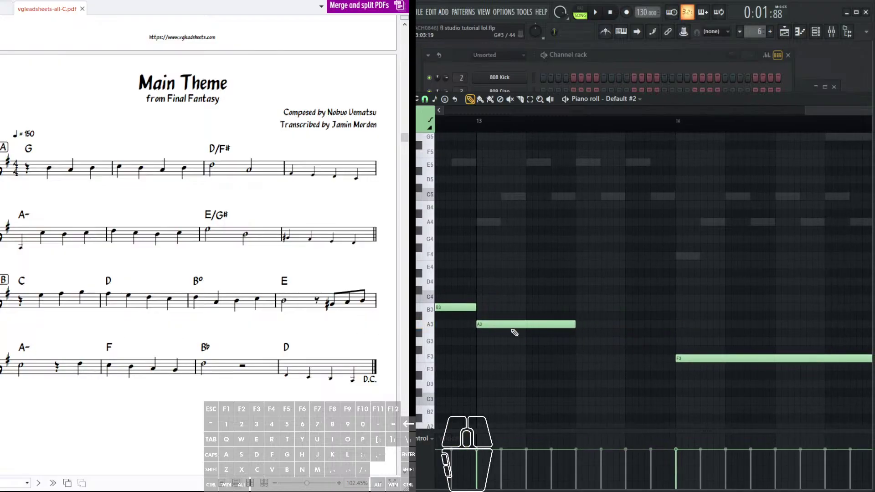
{"action": "left_click", "coordinate": [511, 328]}
{"action": "left_click", "coordinate": [583, 366]}
- Shorten the F3 bass note in bar 14 to half a bar and add a half-bar C3 after it
{"action": "scroll", "coordinate": [574, 346], "scroll_direction": "right", "scroll_amount": 6}
{"action": "scroll", "coordinate": [574, 346], "scroll_direction": "down", "scroll_amount": 2}
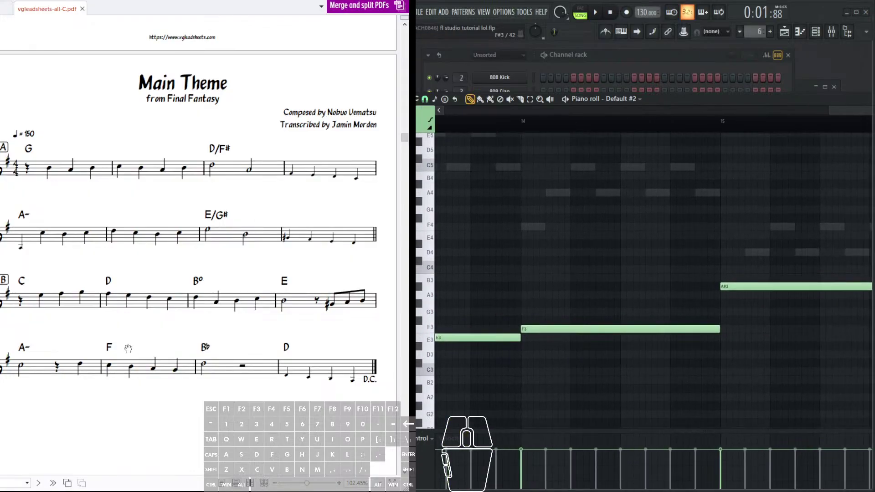
{"action": "scroll", "coordinate": [633, 355], "scroll_direction": "right", "scroll_amount": 2}
{"action": "scroll", "coordinate": [638, 353], "scroll_direction": "up", "scroll_amount": 1}
{"action": "left_click_drag", "start_coordinate": [663, 353], "coordinate": [557, 375]}
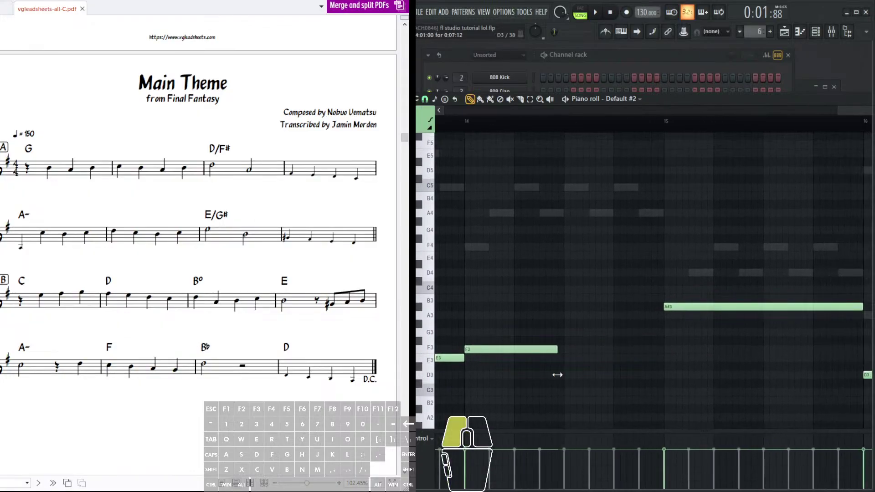
{"action": "scroll", "coordinate": [559, 351], "scroll_direction": "down", "scroll_amount": 3}
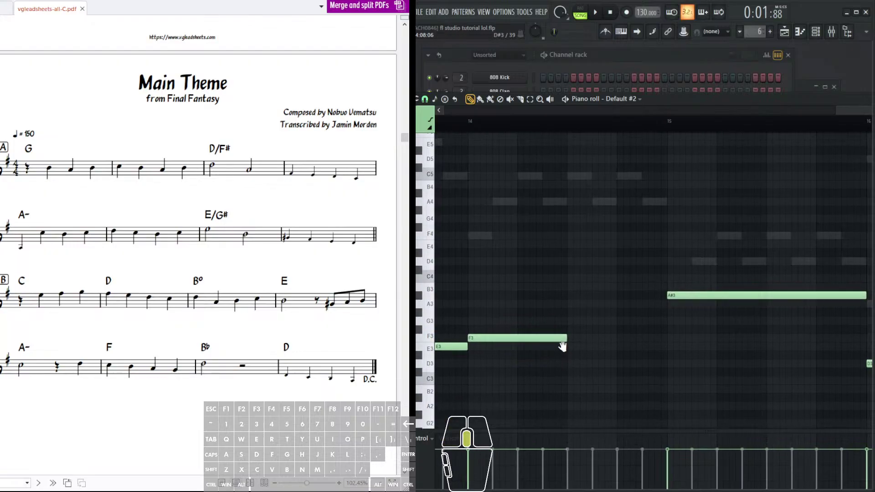
{"action": "scroll", "coordinate": [577, 337], "scroll_direction": "left", "scroll_amount": 1}
{"action": "left_click", "coordinate": [582, 338]}
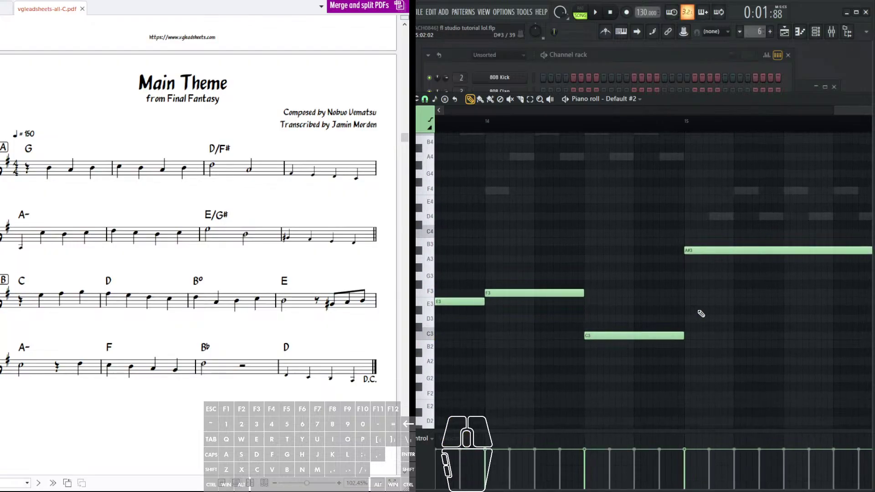
- Shorten the A#3 bass note in bar 15 to half a bar and add a half-bar F3 after it
{"action": "scroll", "coordinate": [629, 321], "scroll_direction": "right", "scroll_amount": 5}
{"action": "scroll", "coordinate": [574, 328], "scroll_direction": "up", "scroll_amount": 1}
{"action": "left_click_drag", "start_coordinate": [651, 301], "coordinate": [582, 317]}
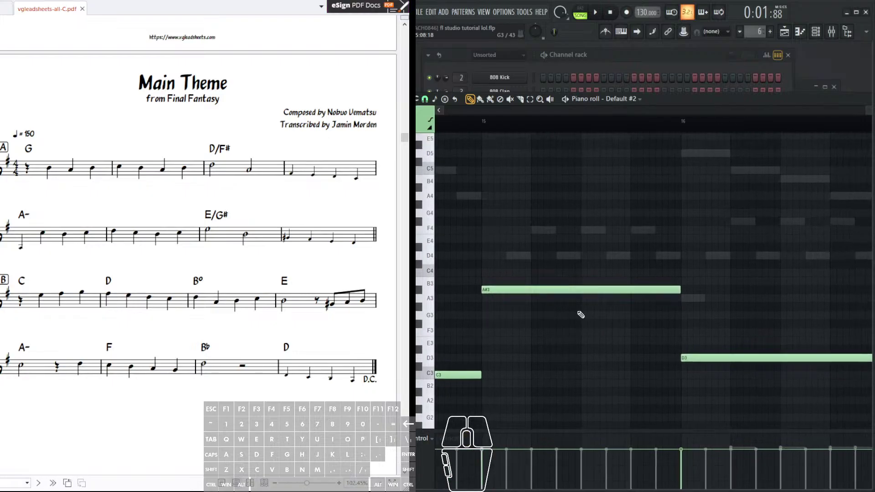
{"action": "left_click_drag", "start_coordinate": [649, 298], "coordinate": [439, 322]}
{"action": "left_click", "coordinate": [664, 358]}
- Shorten the D3 bass note in bar 16 to half a bar and add a half-bar A3 after it
{"action": "left_click_drag", "start_coordinate": [662, 357], "coordinate": [534, 321]}
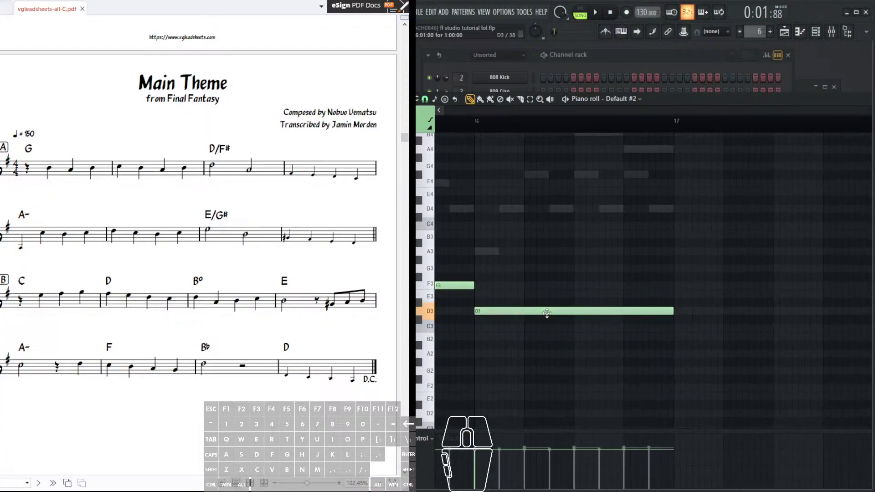
{"action": "left_click_drag", "start_coordinate": [674, 311], "coordinate": [573, 324]}
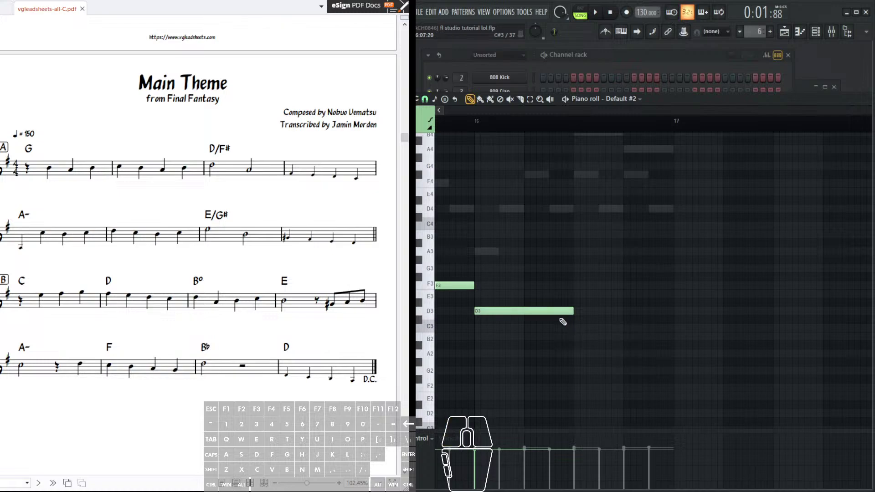
{"action": "left_click_drag", "start_coordinate": [596, 272], "coordinate": [630, 315]}
{"action": "scroll", "coordinate": [663, 153], "scroll_direction": "down", "scroll_amount": 8}
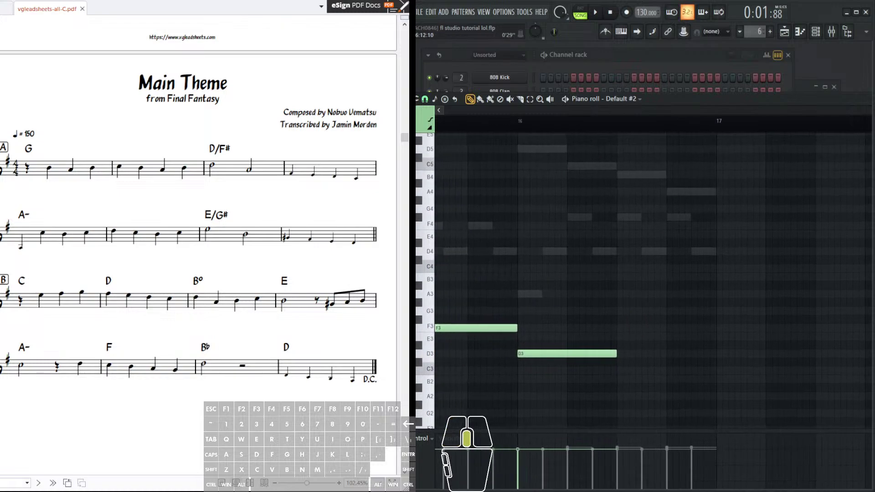
{"action": "right_click", "coordinate": [437, 293]}
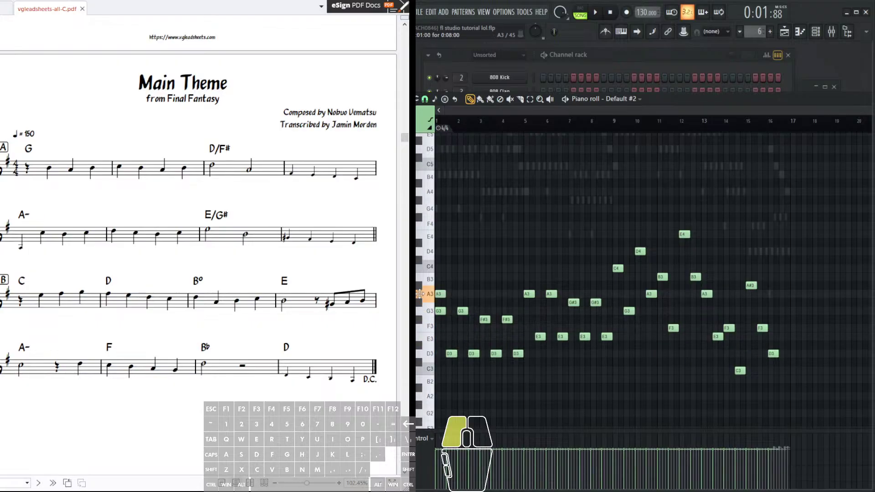
{"action": "scroll", "coordinate": [786, 130], "scroll_direction": "up", "scroll_amount": 5}
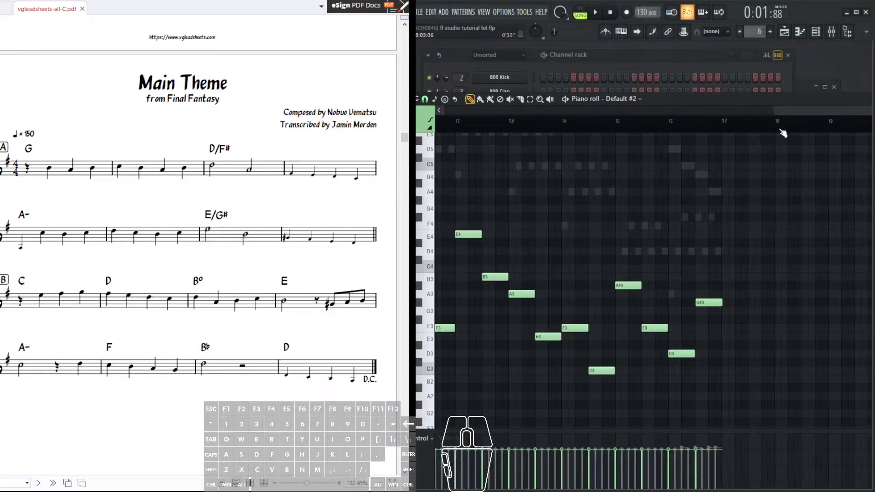
{"action": "left_click_drag", "start_coordinate": [697, 302], "coordinate": [697, 293]}
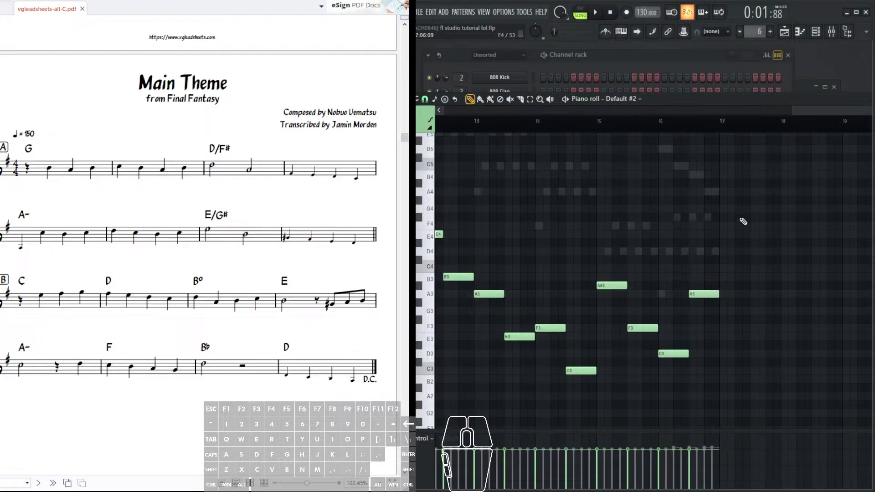
- Play the song back and review the alternating bass notes against the other parts' ghost notes
{"action": "scroll", "coordinate": [742, 231], "scroll_direction": "down", "scroll_amount": 5, "text": "ctrl"}
{"action": "scroll", "coordinate": [638, 122], "scroll_direction": "up", "scroll_amount": 2}
{"action": "key", "text": "space"}
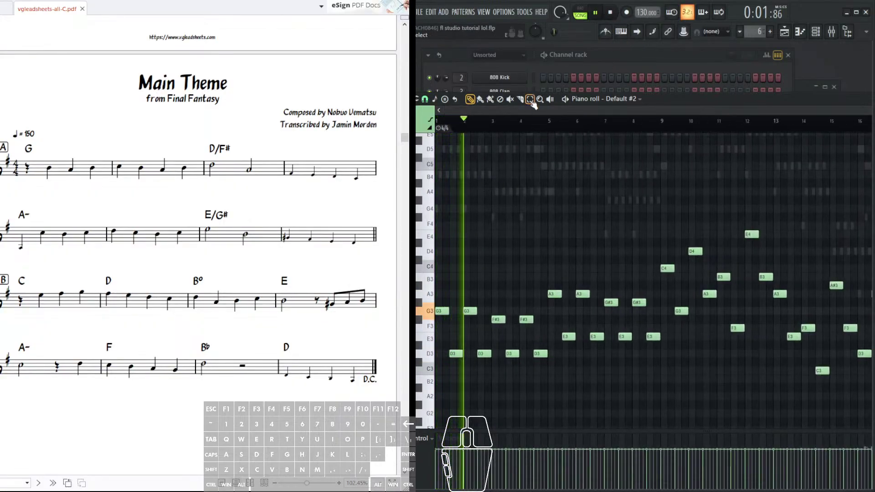
{"action": "scroll", "coordinate": [638, 274], "scroll_direction": "down", "scroll_amount": 5}
{"action": "scroll", "coordinate": [638, 121], "scroll_direction": "down", "scroll_amount": 3}
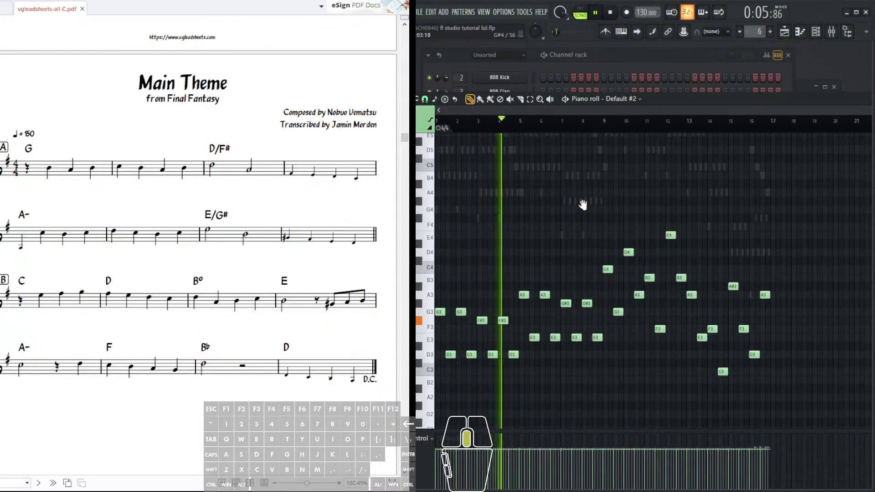
{"action": "scroll", "coordinate": [577, 203], "scroll_direction": "up", "scroll_amount": 1}
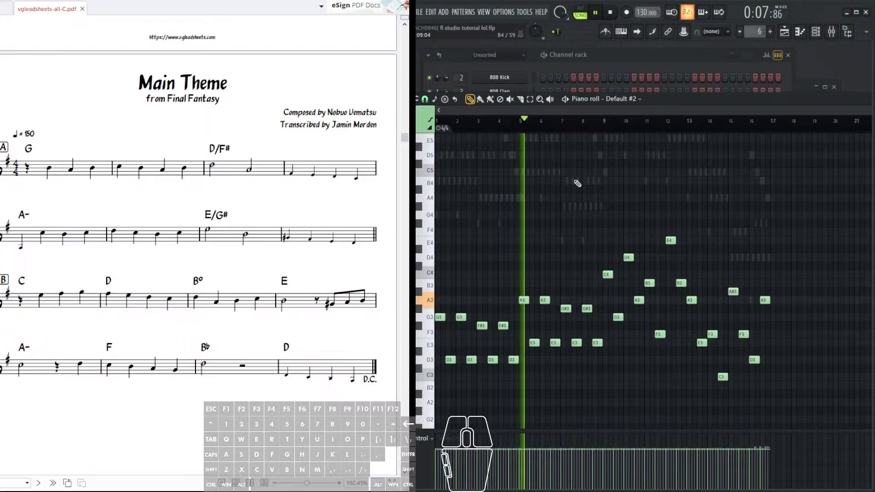
{"action": "scroll", "coordinate": [573, 185], "scroll_direction": "up", "scroll_amount": 3, "text": "ctrl"}
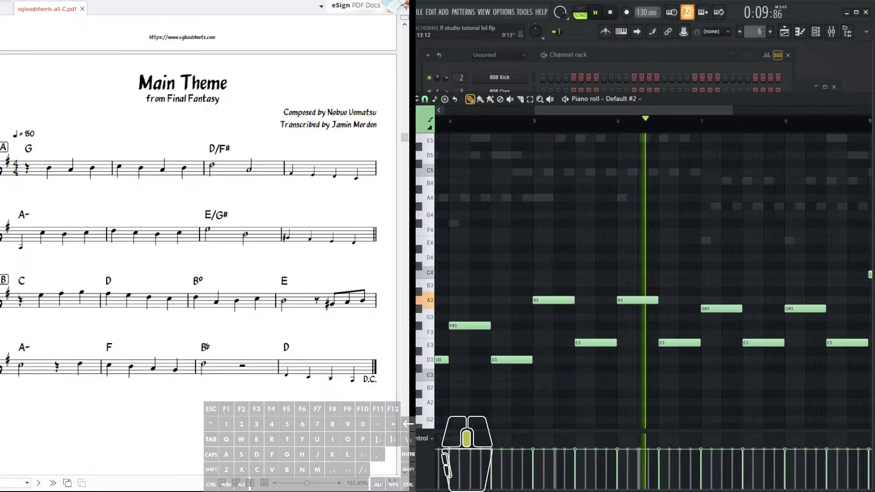
{"action": "scroll", "coordinate": [556, 137], "scroll_direction": "up", "scroll_amount": 1, "text": "ctrl"}
{"action": "scroll", "coordinate": [523, 260], "scroll_direction": "up", "scroll_amount": 5}
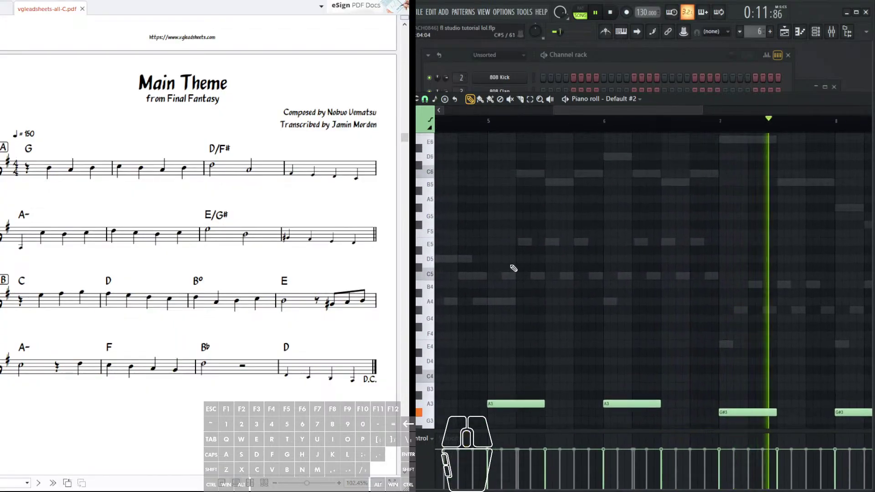
- Switch to the Default #3 channel's notes, examine its arpeggio pattern through bar 16 during playback, and stop the song
{"action": "right_click", "coordinate": [524, 243]}
{"action": "right_click", "coordinate": [524, 243]}
{"action": "left_click_drag", "start_coordinate": [525, 242], "coordinate": [523, 241]}
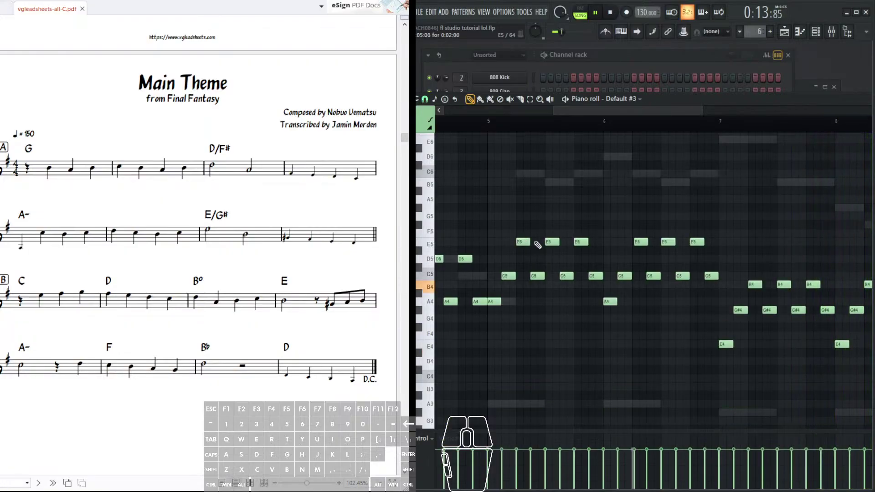
{"action": "scroll", "coordinate": [599, 246], "scroll_direction": "down", "scroll_amount": 1}
{"action": "left_click_drag", "start_coordinate": [584, 221], "coordinate": [582, 220]}
{"action": "left_click_drag", "start_coordinate": [663, 224], "coordinate": [636, 224]}
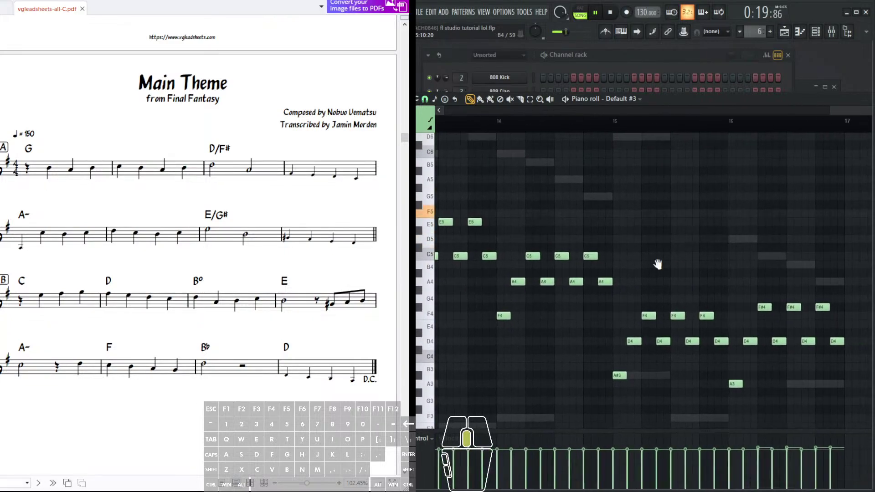
{"action": "left_click_drag", "start_coordinate": [592, 274], "coordinate": [828, 303]}
{"action": "scroll", "coordinate": [638, 205], "scroll_direction": "down", "scroll_amount": 2}
{"action": "left_click_drag", "start_coordinate": [633, 214], "coordinate": [614, 235]}
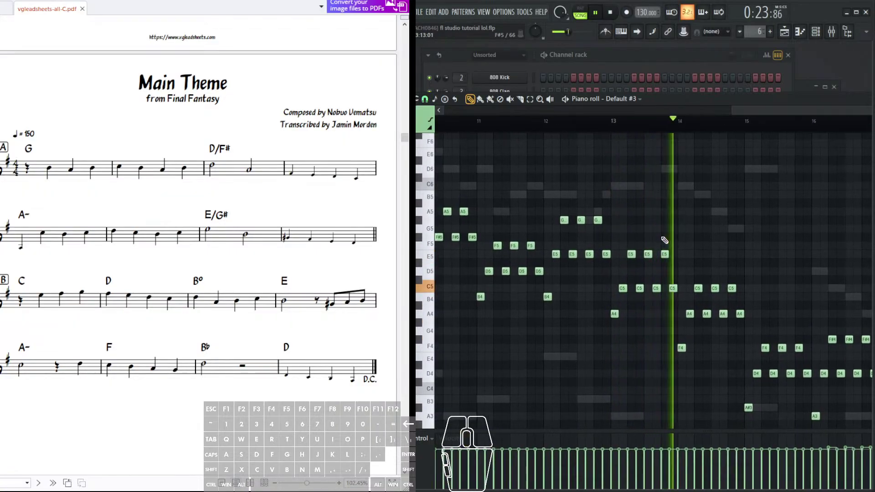
{"action": "left_click_drag", "start_coordinate": [688, 236], "coordinate": [552, 189]}
{"action": "left_click_drag", "start_coordinate": [627, 202], "coordinate": [634, 204]}
{"action": "scroll", "coordinate": [656, 212], "scroll_direction": "down", "scroll_amount": 3}
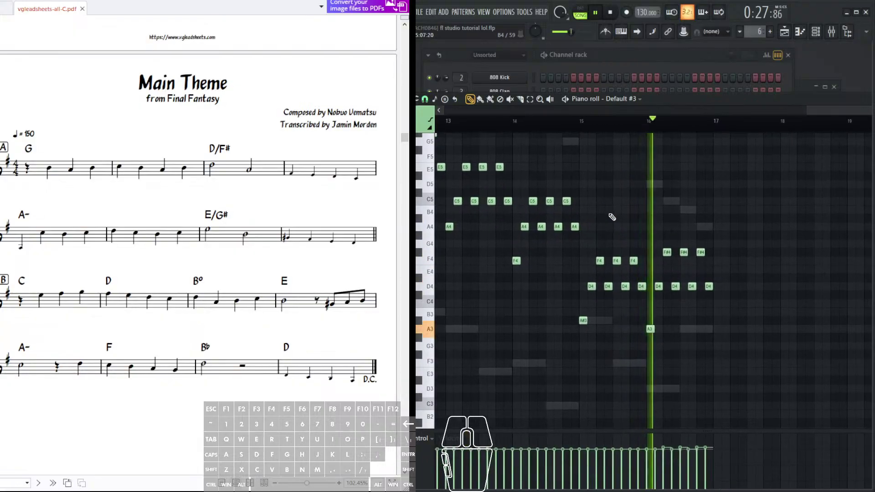
{"action": "left_click_drag", "start_coordinate": [675, 169], "coordinate": [716, 168]}
{"action": "scroll", "coordinate": [685, 121], "scroll_direction": "down", "scroll_amount": 7}
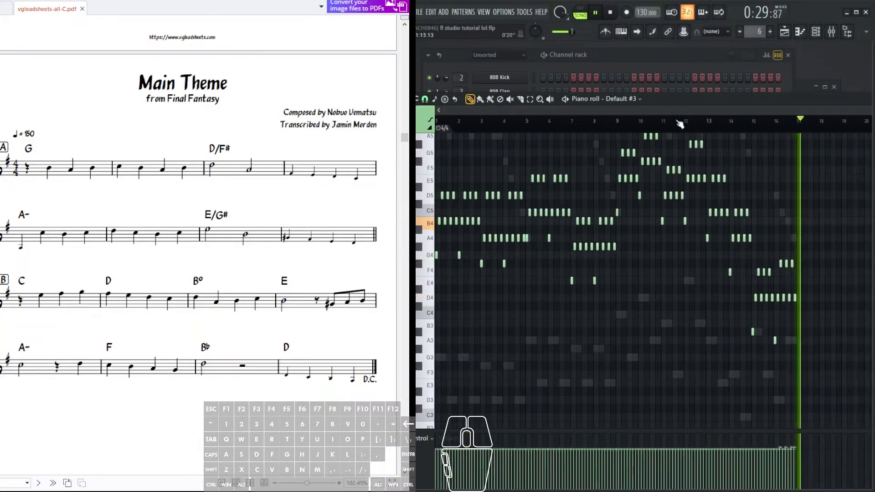
{"action": "left_click_drag", "start_coordinate": [612, 164], "coordinate": [609, 177]}
{"action": "left_click", "coordinate": [609, 13]}
- On the Default channel's synth, enable operator 1's volume envelope, turn down its attack, decay and sustain, and audition a note
{"action": "left_click", "coordinate": [625, 53]}
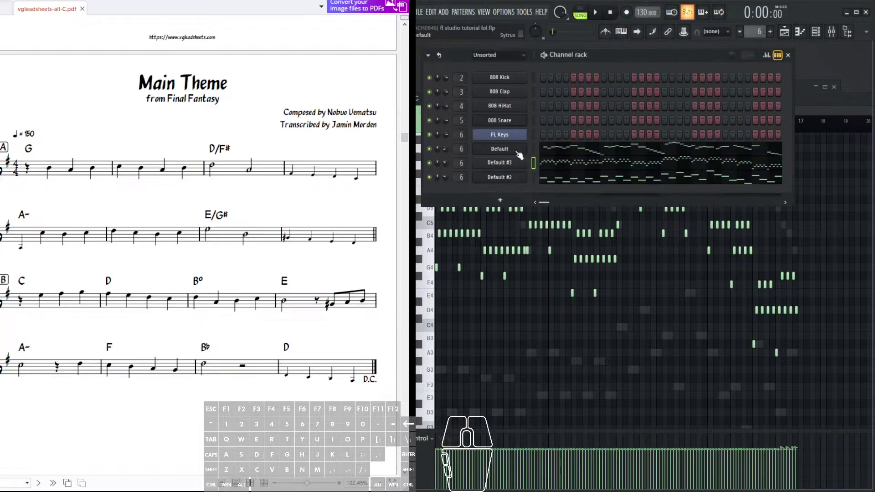
{"action": "left_click", "coordinate": [512, 152]}
{"action": "left_click_drag", "start_coordinate": [541, 206], "coordinate": [516, 210]}
{"action": "left_click", "coordinate": [520, 149]}
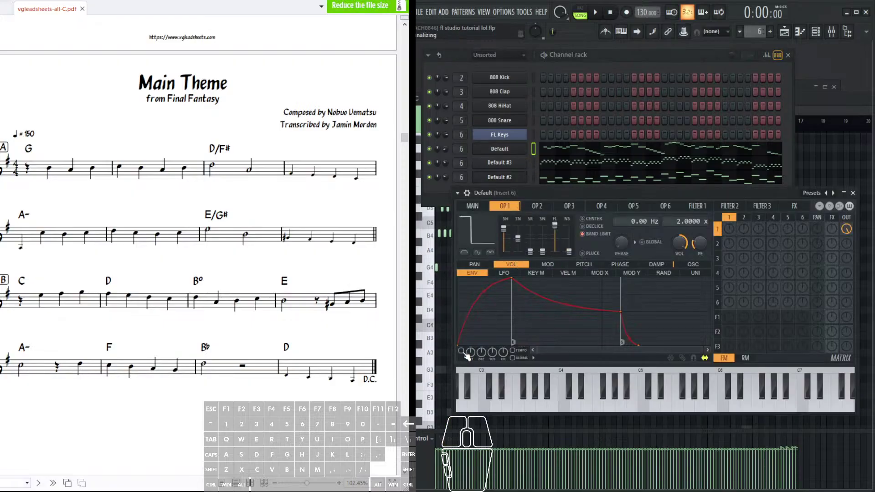
{"action": "left_click_drag", "start_coordinate": [470, 352], "coordinate": [469, 394]}
{"action": "left_click_drag", "start_coordinate": [482, 353], "coordinate": [482, 360]}
{"action": "left_click_drag", "start_coordinate": [491, 351], "coordinate": [491, 374]}
{"action": "left_click", "coordinate": [501, 353]}
{"action": "left_click", "coordinate": [676, 395]}
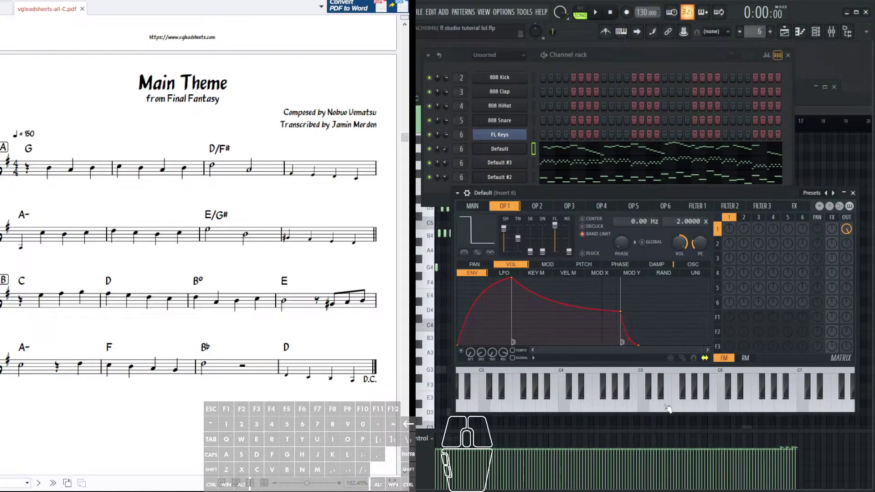
- Play the song, then enable operator 1's volume envelope on the Default #3 synth and adjust its attack scaling
{"action": "key", "text": "space"}
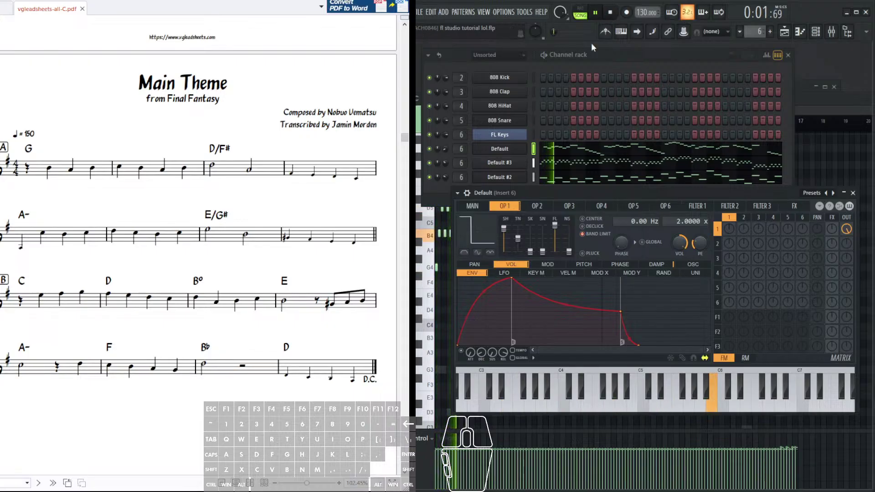
{"action": "left_click", "coordinate": [516, 163]}
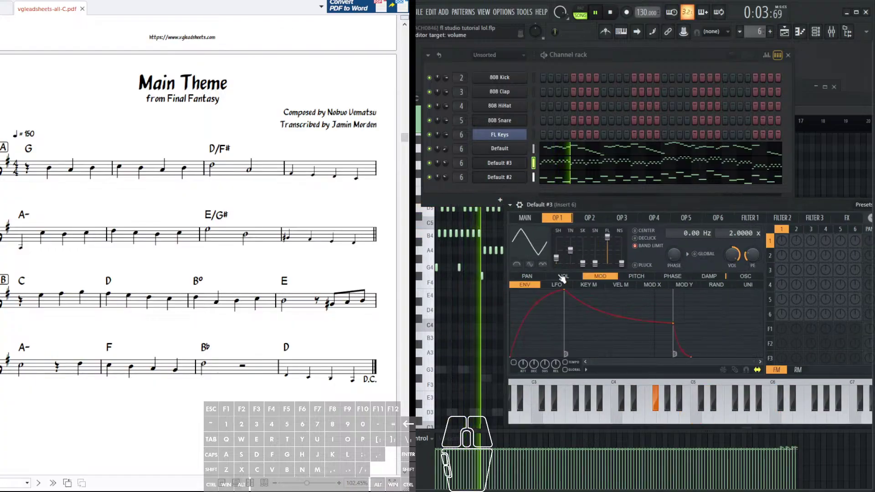
{"action": "left_click", "coordinate": [562, 276]}
{"action": "left_click", "coordinate": [520, 392]}
{"action": "left_click_drag", "start_coordinate": [523, 365], "coordinate": [556, 351]}
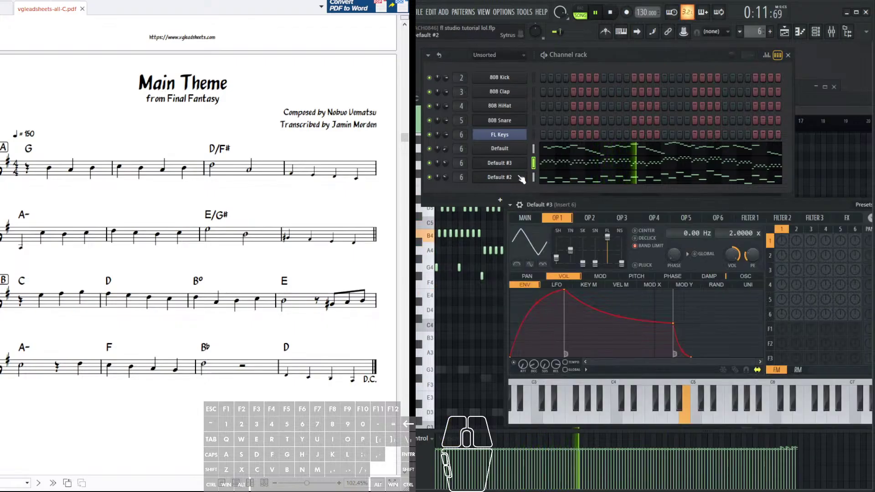
- Adjust the attack and sustain scaling of operator 1's volume envelope on the Default #2 synth
{"action": "left_click", "coordinate": [523, 178]}
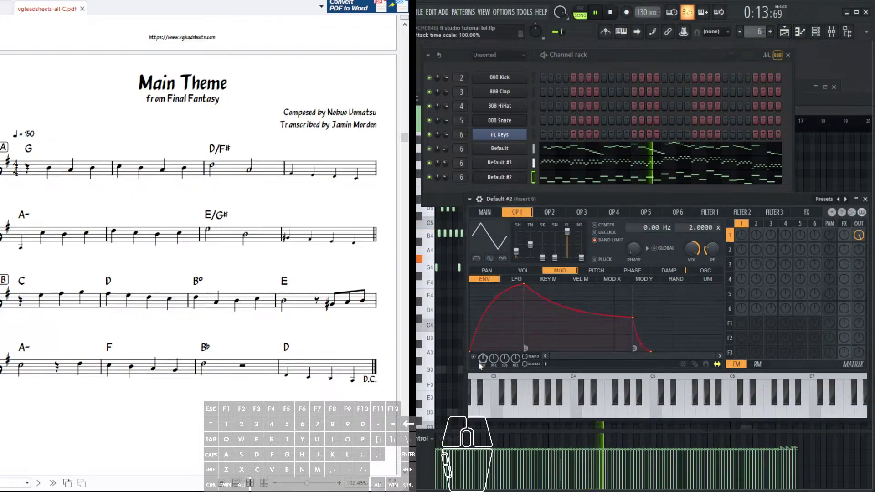
{"action": "left_click", "coordinate": [523, 270]}
{"action": "mouse_move", "coordinate": [483, 359]}
{"action": "left_mouse_down"}
{"action": "mouse_move", "coordinate": [482, 370]}
{"action": "mouse_move", "coordinate": [494, 368]}
{"action": "left_mouse_up"}
{"action": "mouse_move", "coordinate": [504, 359]}
{"action": "left_mouse_down"}
{"action": "mouse_move", "coordinate": [493, 365]}
{"action": "mouse_move", "coordinate": [515, 356]}
{"action": "left_mouse_up"}
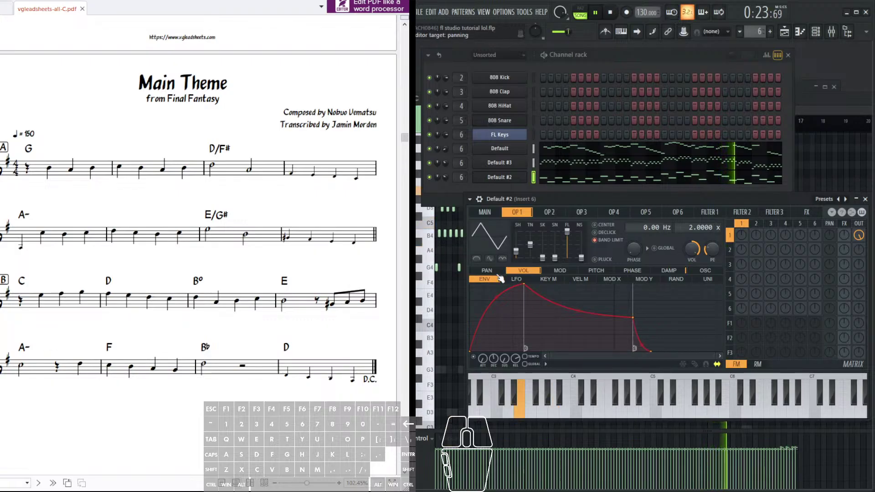
- Move the Default #2 synth window higher and compare operator 1's modulation and volume envelopes during playback
{"action": "left_click_drag", "start_coordinate": [602, 199], "coordinate": [575, 179]}
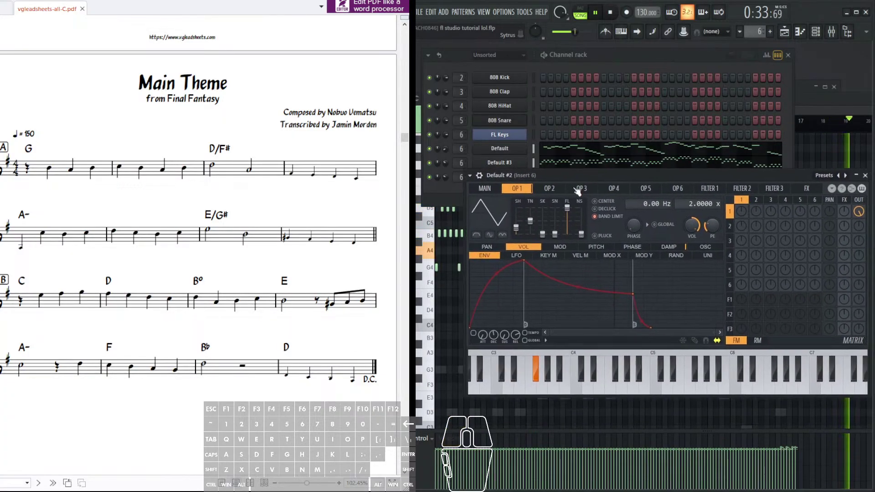
{"action": "left_click", "coordinate": [554, 248]}
{"action": "left_click", "coordinate": [522, 248]}
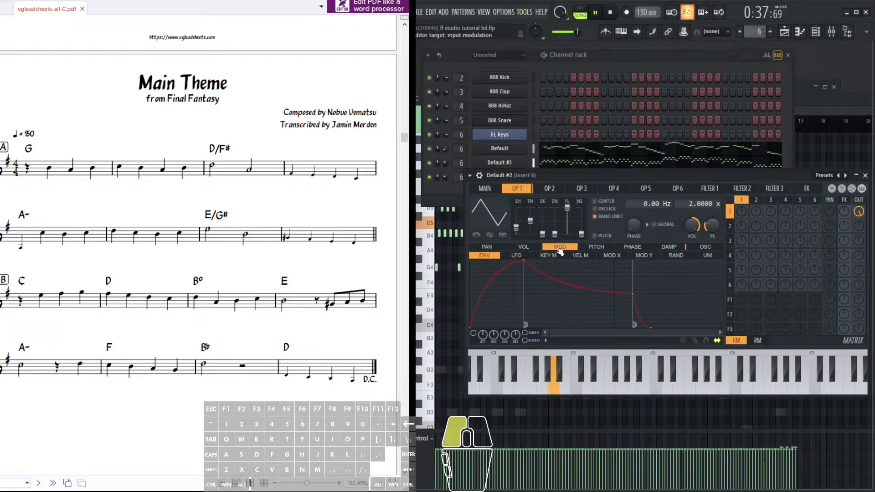
- On Default #2, adjust the attack and decay of operator 1's volume envelope, set its sustain offset to -100%, and audition a few notes
{"action": "left_click", "coordinate": [523, 249]}
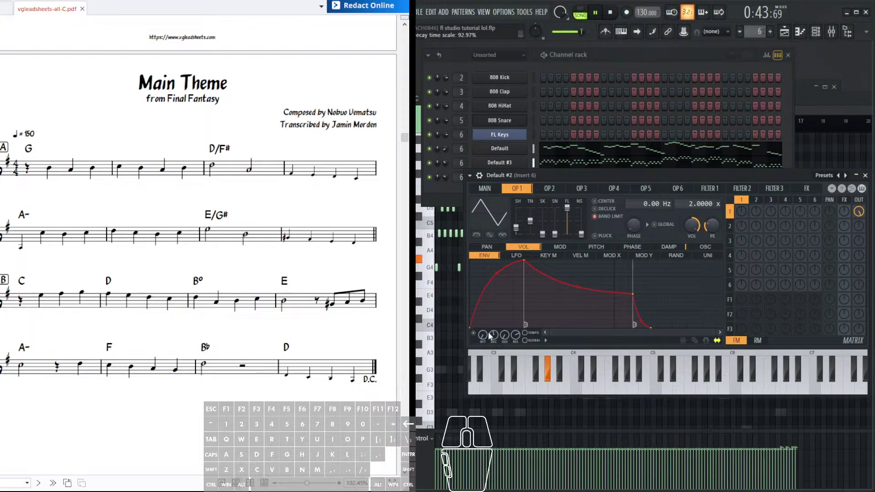
{"action": "mouse_move", "coordinate": [482, 335]}
{"action": "left_mouse_down"}
{"action": "mouse_move", "coordinate": [482, 325]}
{"action": "mouse_move", "coordinate": [488, 348]}
{"action": "left_mouse_up"}
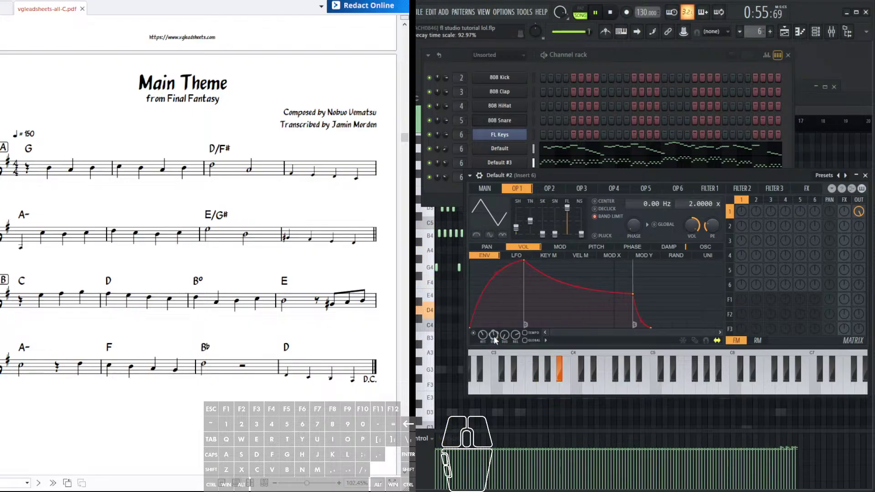
{"action": "left_click_drag", "start_coordinate": [494, 336], "coordinate": [494, 331]}
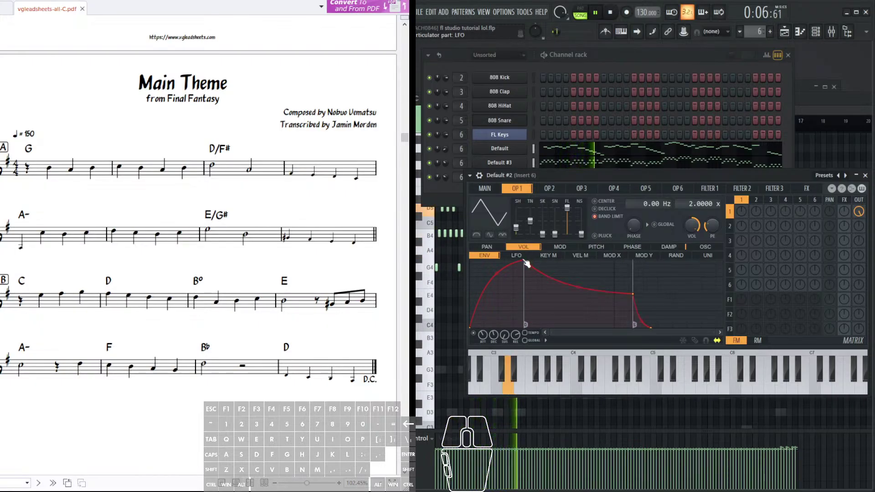
{"action": "mouse_move", "coordinate": [493, 334]}
{"action": "left_mouse_down"}
{"action": "mouse_move", "coordinate": [493, 351]}
{"action": "mouse_move", "coordinate": [494, 332]}
{"action": "mouse_move", "coordinate": [504, 355]}
{"action": "mouse_move", "coordinate": [504, 325]}
{"action": "mouse_move", "coordinate": [503, 348]}
{"action": "mouse_move", "coordinate": [504, 337]}
{"action": "mouse_move", "coordinate": [494, 338]}
{"action": "mouse_move", "coordinate": [506, 337]}
{"action": "left_mouse_up"}
{"action": "mouse_move", "coordinate": [506, 337]}
{"action": "left_mouse_down"}
{"action": "mouse_move", "coordinate": [516, 337]}
{"action": "mouse_move", "coordinate": [505, 324]}
{"action": "mouse_move", "coordinate": [504, 341]}
{"action": "left_mouse_up"}
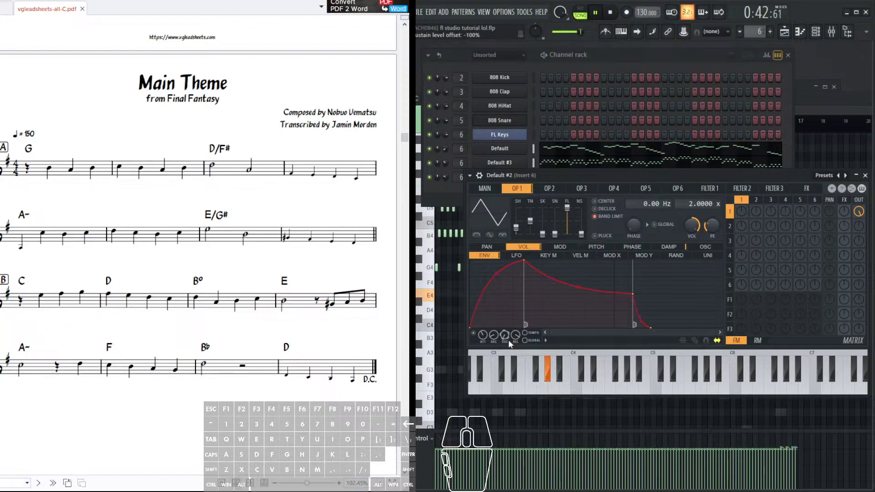
{"action": "left_click", "coordinate": [622, 385]}
{"action": "left_click", "coordinate": [646, 392]}
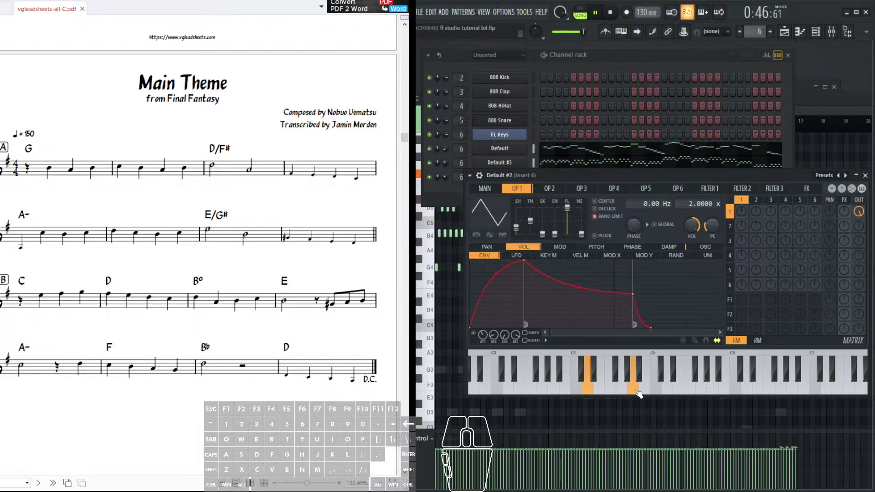
{"action": "left_click", "coordinate": [714, 385]}
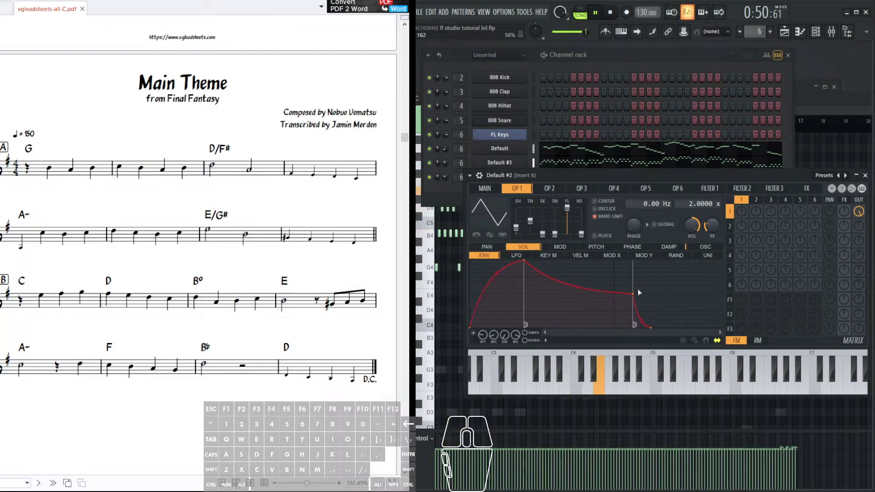
- Rearrange the synth and Channel rack windows, view the Default #3 piano roll, and bring back the Default #2 synth
{"action": "left_click_drag", "start_coordinate": [668, 178], "coordinate": [645, 198]}
{"action": "left_click_drag", "start_coordinate": [648, 58], "coordinate": [652, 51]}
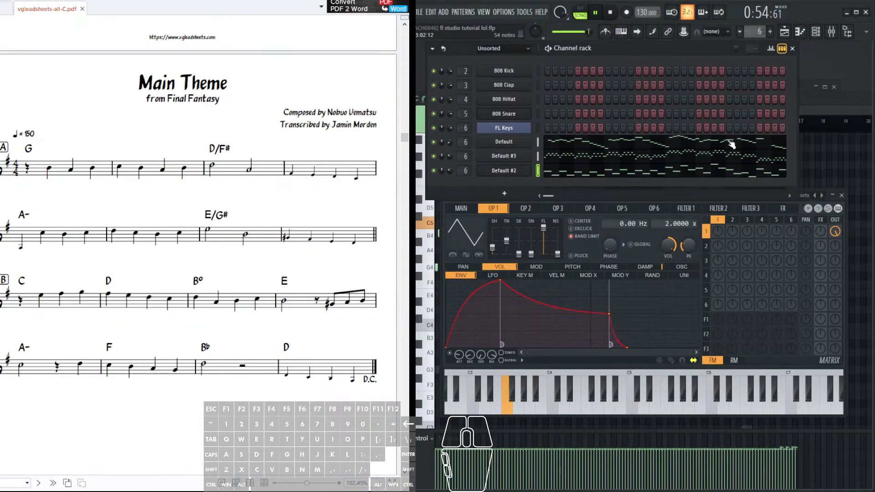
{"action": "left_click", "coordinate": [810, 116]}
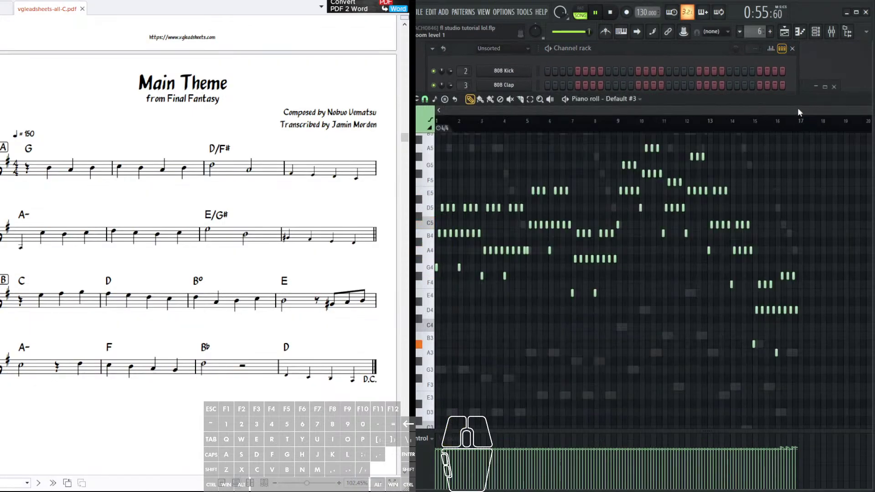
{"action": "left_click", "coordinate": [665, 60]}
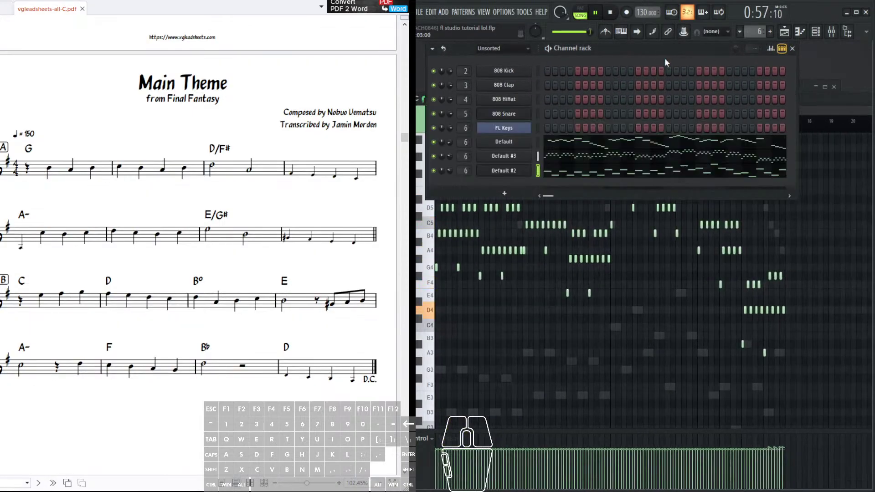
{"action": "left_click", "coordinate": [520, 177]}
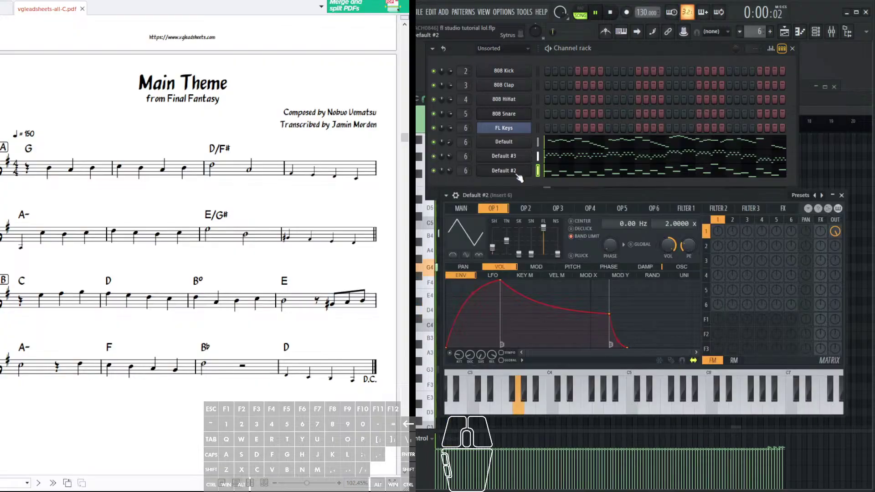
- In the playlist, replace the Pattern 7 clip with a Pattern 6 clip starting at bar 33 and make that clip unique
{"action": "left_click", "coordinate": [810, 101]}
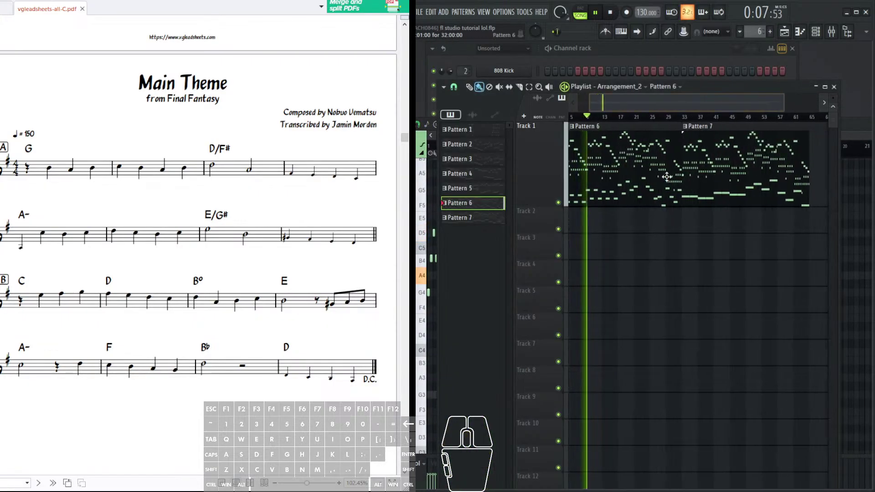
{"action": "left_click_drag", "start_coordinate": [730, 188], "coordinate": [761, 162]}
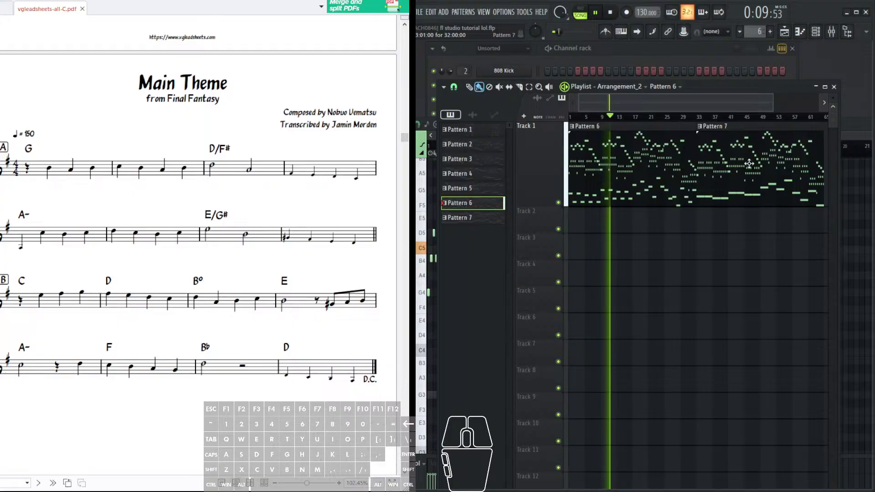
{"action": "right_click", "coordinate": [738, 185]}
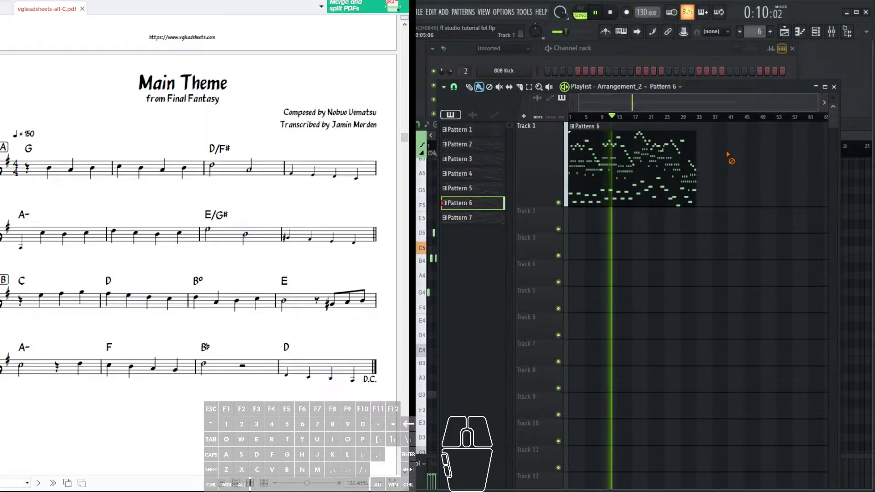
{"action": "left_click", "coordinate": [730, 195]}
{"action": "scroll", "coordinate": [730, 145], "scroll_direction": "up", "scroll_amount": 3}
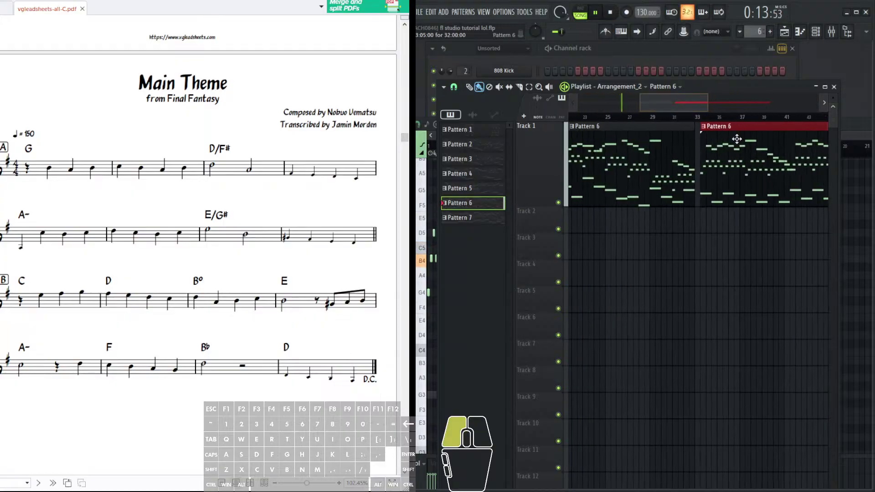
{"action": "left_click_drag", "start_coordinate": [733, 139], "coordinate": [705, 146]}
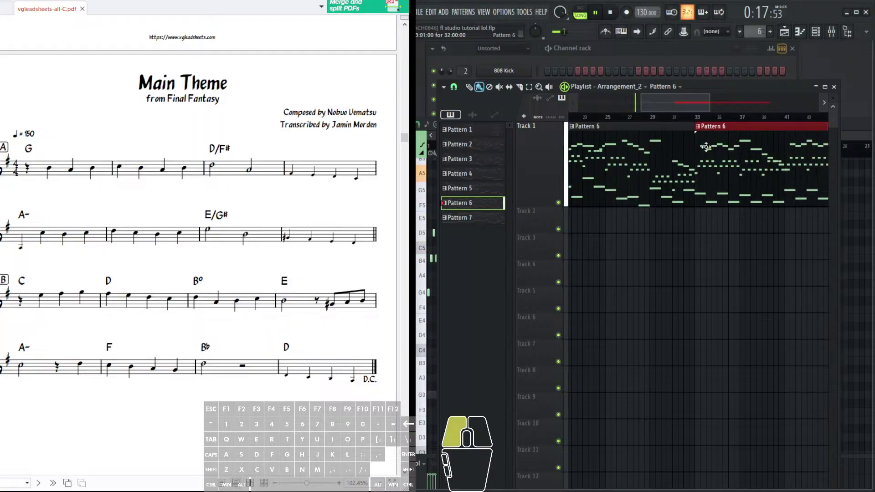
{"action": "left_click", "coordinate": [698, 127]}
{"action": "left_click", "coordinate": [715, 218]}
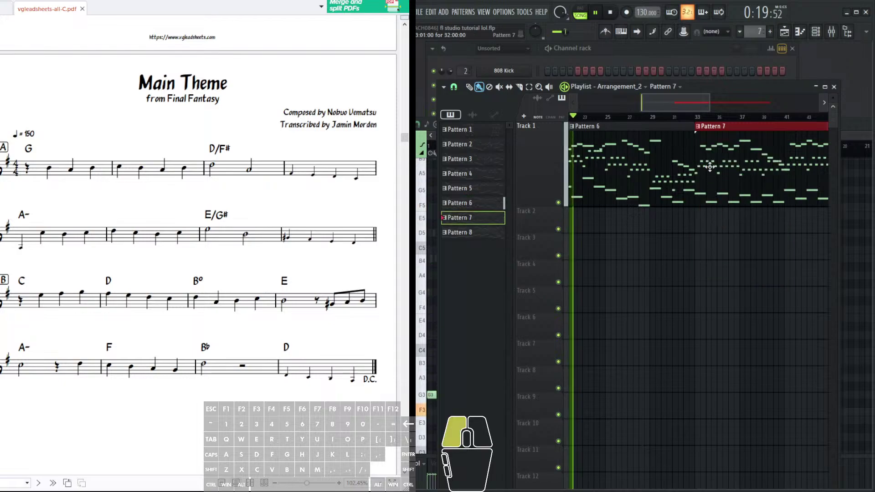
- Inspect the Default melody of the unique pattern in the piano roll and review both clips in the playlist
{"action": "left_click_drag", "start_coordinate": [565, 243], "coordinate": [652, 262]}
{"action": "scroll", "coordinate": [462, 286], "scroll_direction": "up", "scroll_amount": 5}
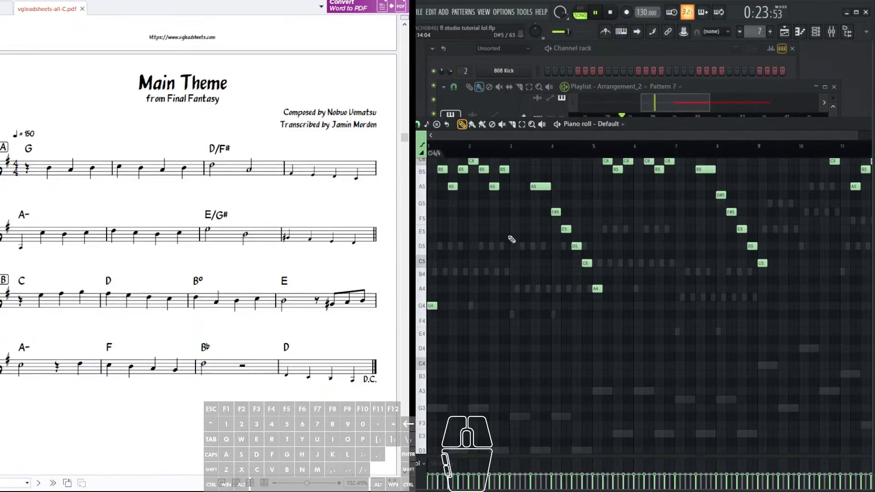
{"action": "left_click", "coordinate": [693, 105]}
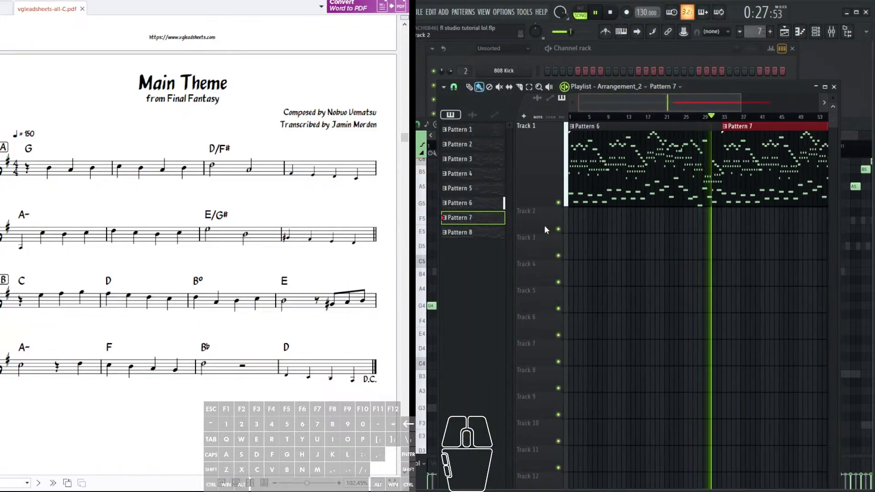
{"action": "scroll", "coordinate": [690, 118], "scroll_direction": "down", "scroll_amount": 1}
{"action": "scroll", "coordinate": [674, 104], "scroll_direction": "down", "scroll_amount": 3}
{"action": "scroll", "coordinate": [675, 105], "scroll_direction": "up", "scroll_amount": 4}
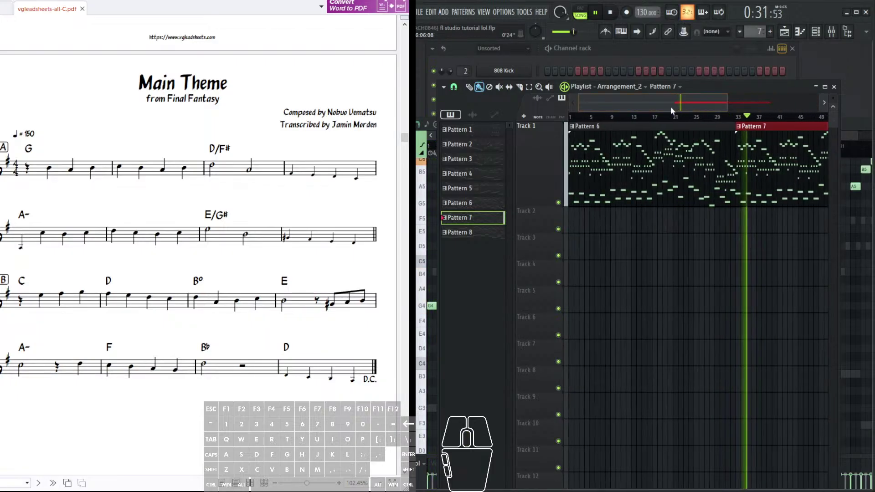
- Adjust operator 1's waveform shape on the Default #2 synth, and bring up the Default #3 and Default synths
{"action": "left_click", "coordinate": [649, 51]}
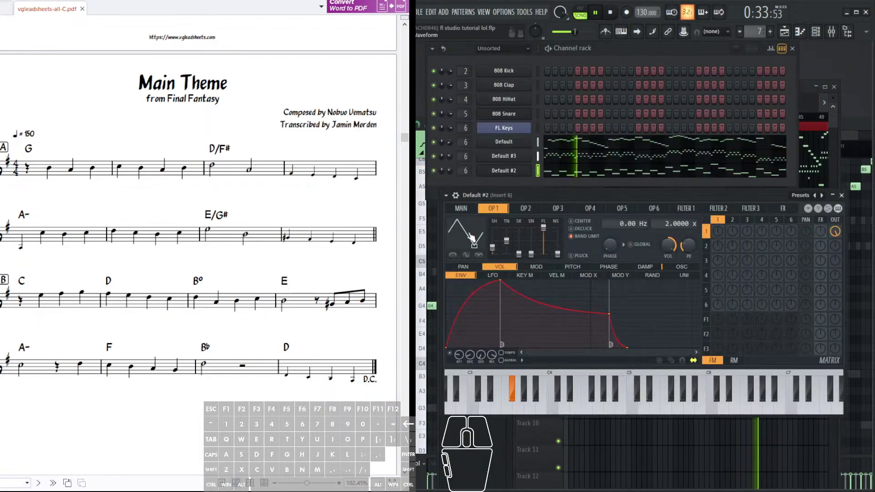
{"action": "left_click", "coordinate": [503, 170]}
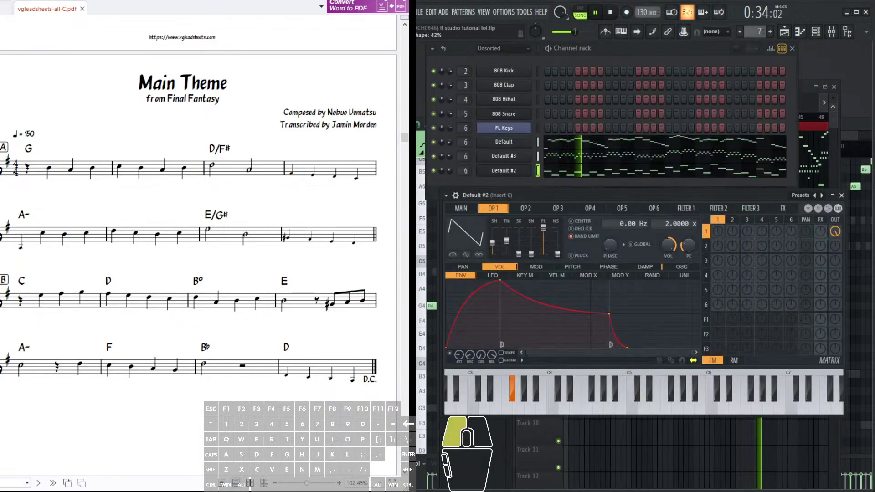
{"action": "left_click", "coordinate": [511, 159]}
{"action": "left_click", "coordinate": [510, 160]}
{"action": "left_click", "coordinate": [509, 159]}
{"action": "left_click", "coordinate": [547, 242]}
{"action": "left_click_drag", "start_coordinate": [537, 202], "coordinate": [504, 227]}
{"action": "left_click", "coordinate": [508, 144]}
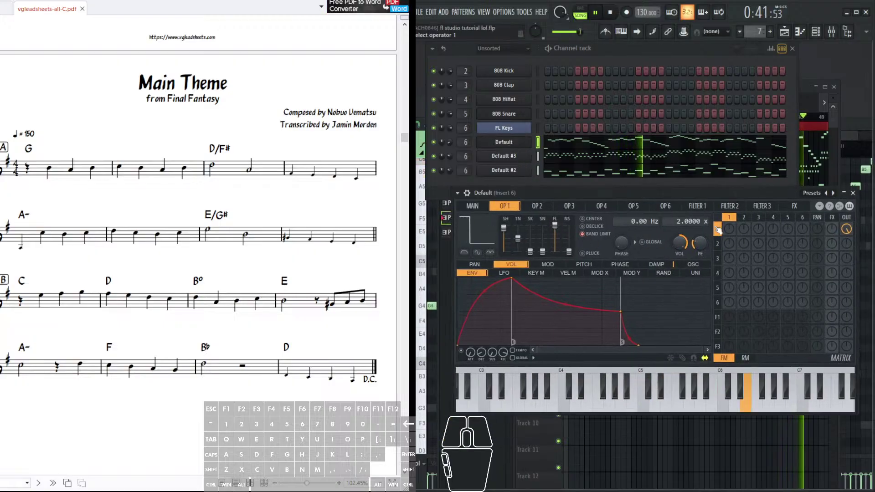
- Reposition the Default synth window and try varying operator 1's waveform shape
{"action": "left_click_drag", "start_coordinate": [630, 195], "coordinate": [630, 199]}
{"action": "left_click_drag", "start_coordinate": [504, 231], "coordinate": [504, 234]}
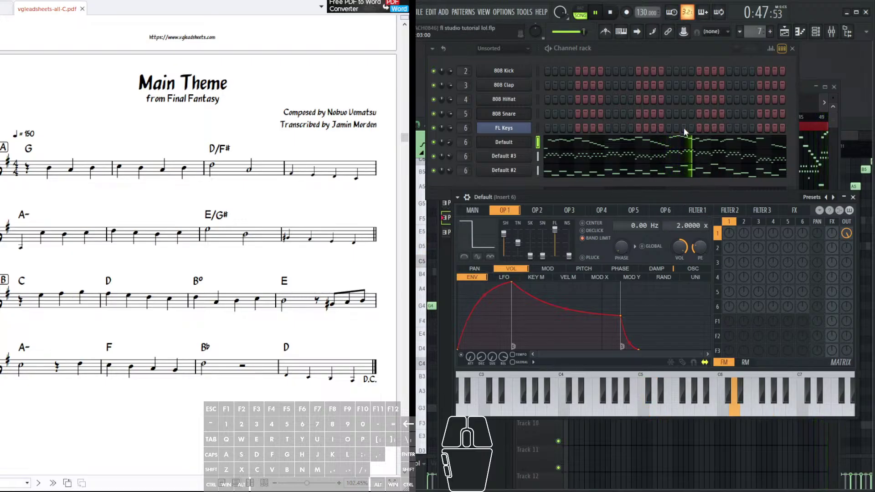
{"action": "mouse_move", "coordinate": [704, 198]}
{"action": "left_mouse_down"}
{"action": "mouse_move", "coordinate": [684, 193]}
{"action": "mouse_move", "coordinate": [706, 196]}
{"action": "left_mouse_up"}
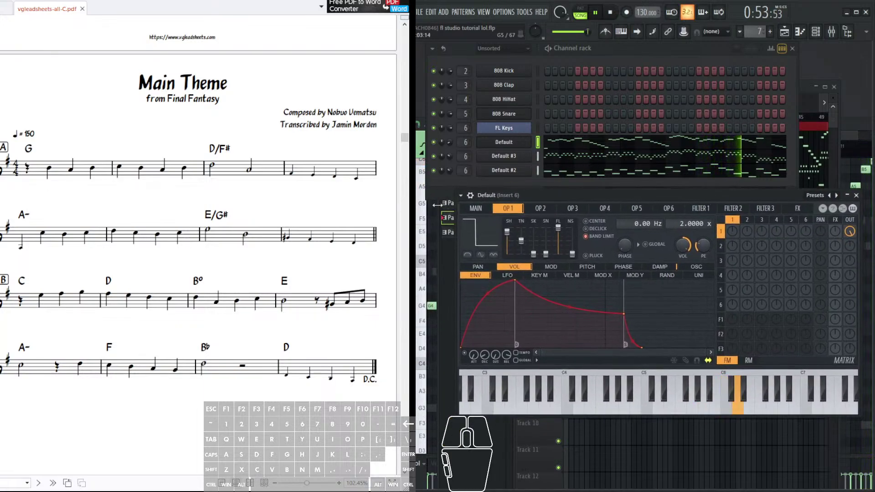
- Check the tempo marking on the sheet music and set the project tempo to 150 BPM
{"action": "left_click", "coordinate": [580, 9]}
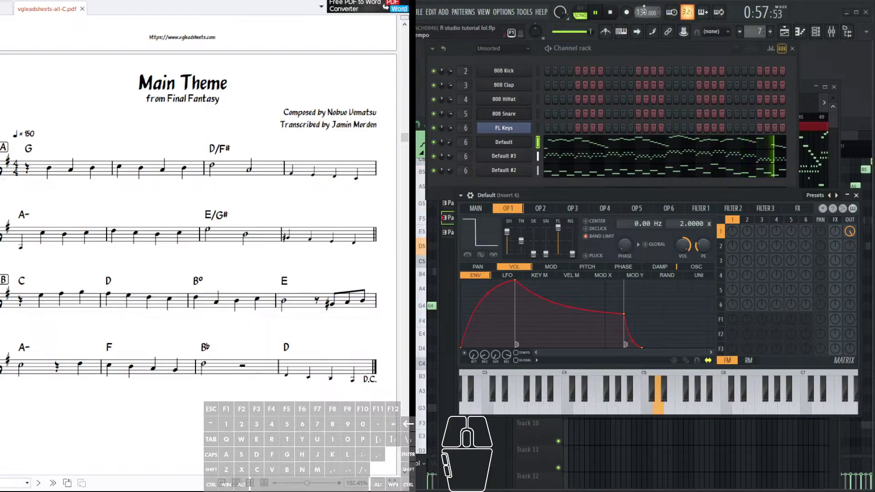
{"action": "left_click", "coordinate": [24, 145]}
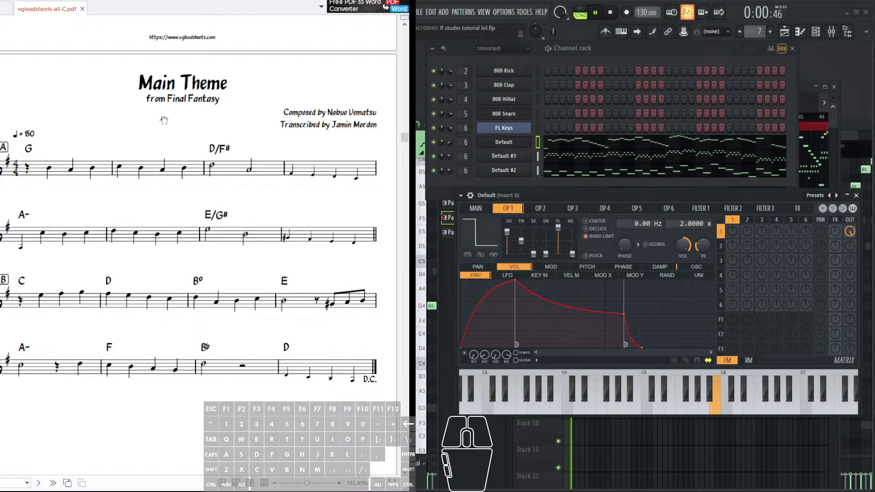
{"action": "left_click_drag", "start_coordinate": [641, 12], "coordinate": [642, 3]}
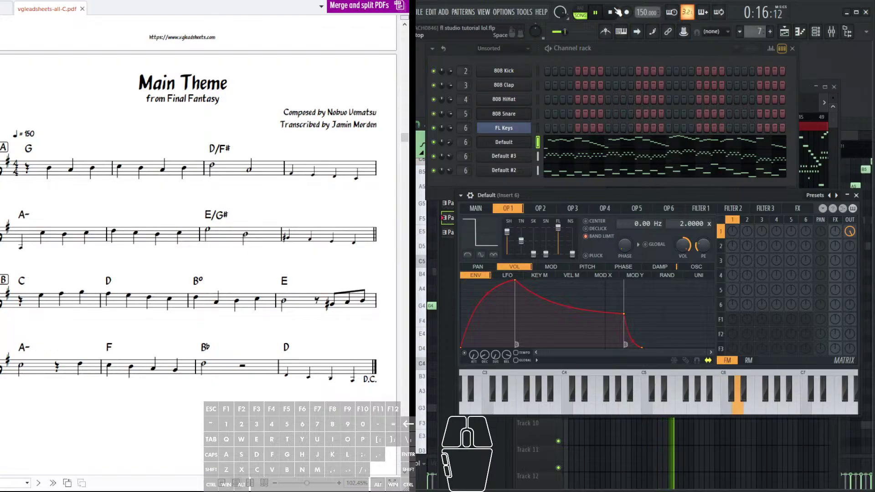
- Reopen the Default synth and move its window higher over the Channel rack
{"action": "mouse_move", "coordinate": [579, 195]}
{"action": "left_mouse_down"}
{"action": "mouse_move", "coordinate": [589, 194]}
{"action": "mouse_move", "coordinate": [578, 184]}
{"action": "left_mouse_up"}
{"action": "left_click", "coordinate": [514, 143]}
{"action": "left_click", "coordinate": [515, 143]}
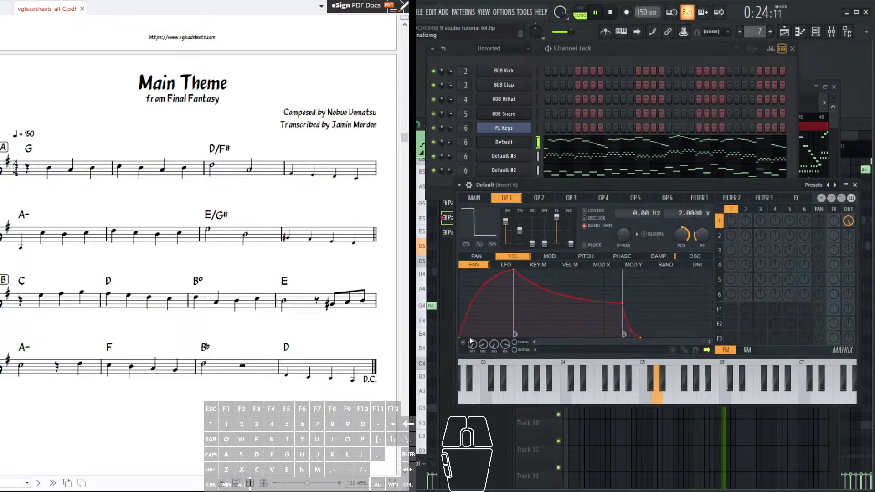
{"action": "left_click_drag", "start_coordinate": [718, 189], "coordinate": [711, 187]}
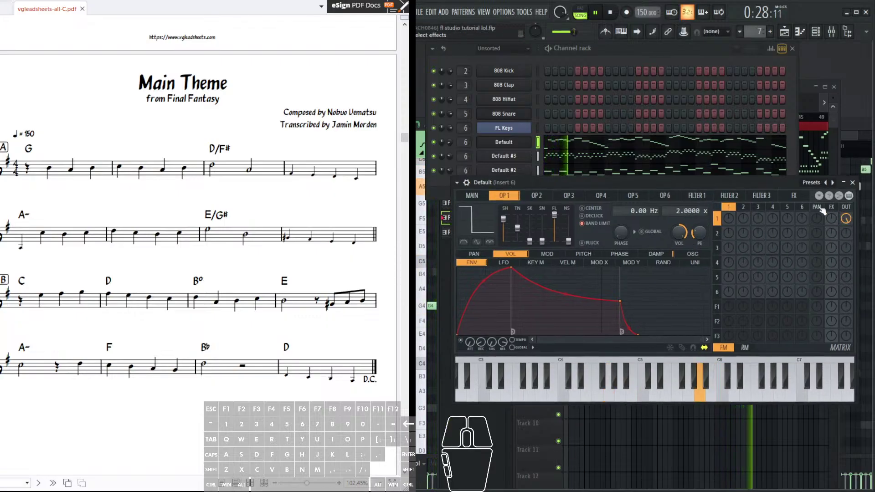
{"action": "left_click_drag", "start_coordinate": [739, 179], "coordinate": [726, 170]}
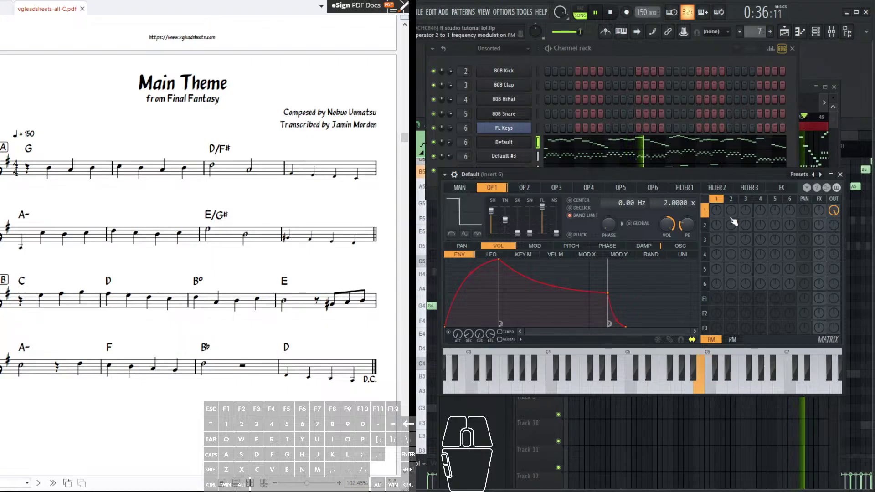
- Compare the settings of operators 1, 2 and 5 on the Default synth, ending on operator 1
{"action": "left_click_drag", "start_coordinate": [585, 190], "coordinate": [509, 192]}
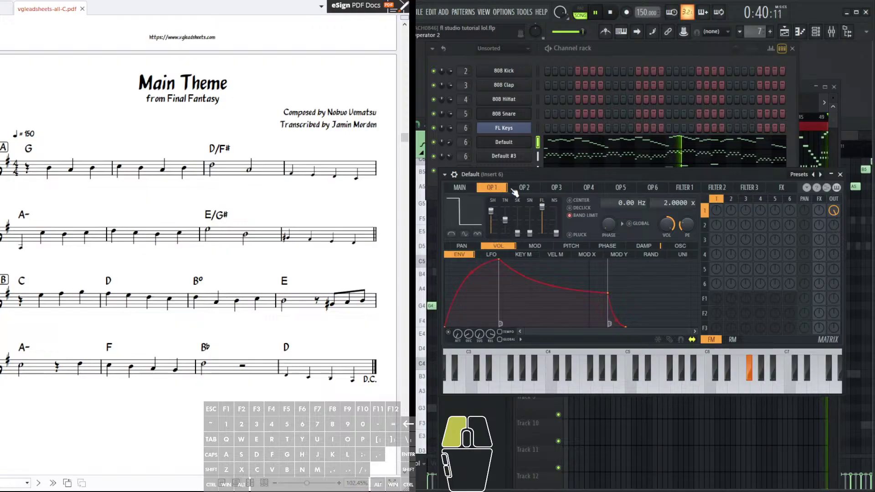
{"action": "left_click", "coordinate": [524, 187]}
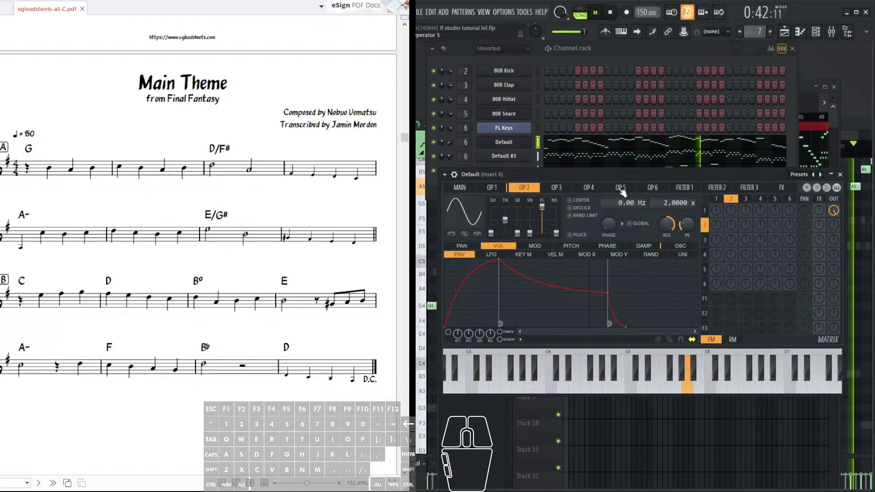
{"action": "left_click_drag", "start_coordinate": [524, 188], "coordinate": [612, 190]}
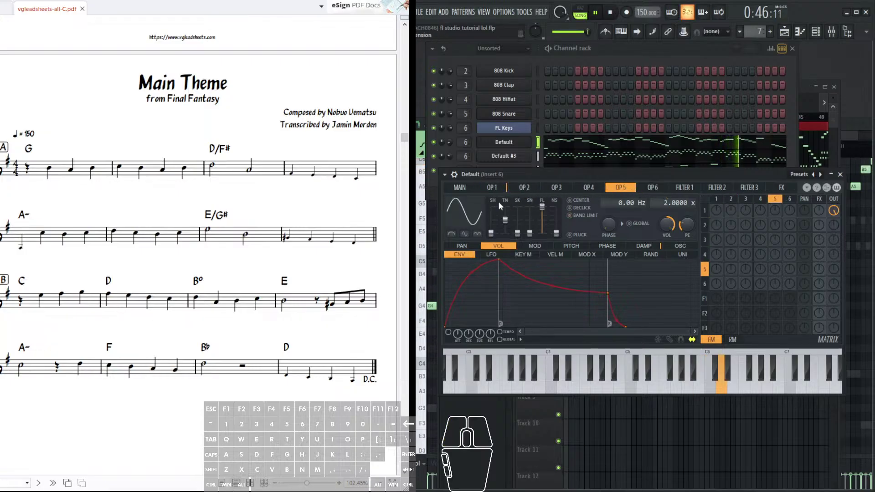
{"action": "left_click_drag", "start_coordinate": [499, 183], "coordinate": [524, 189]}
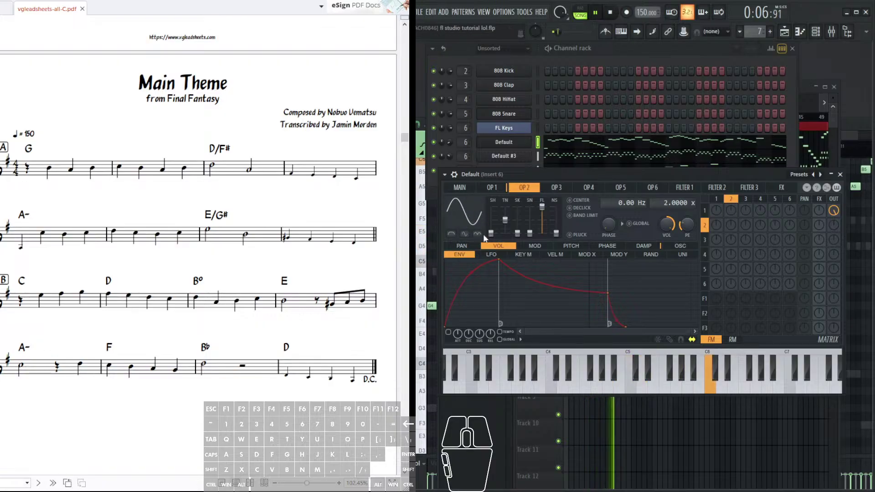
{"action": "left_click", "coordinate": [492, 188]}
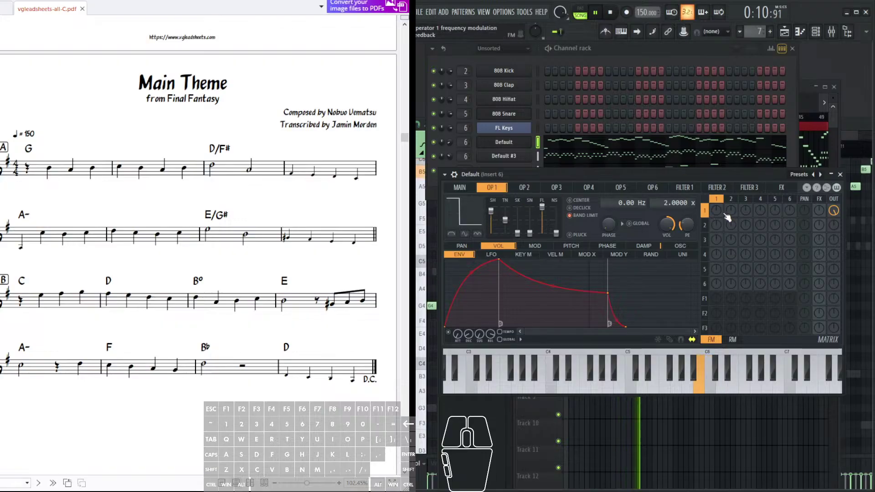
- Try modulating operator 1's frequency with operator 2 in the Default synth's FM matrix
{"action": "left_click_drag", "start_coordinate": [731, 210], "coordinate": [731, 204]}
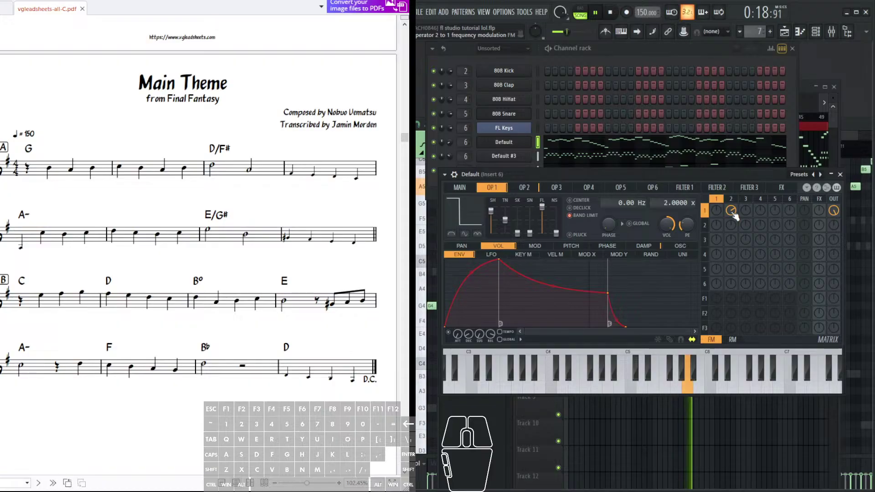
{"action": "left_click_drag", "start_coordinate": [732, 212], "coordinate": [732, 232]}
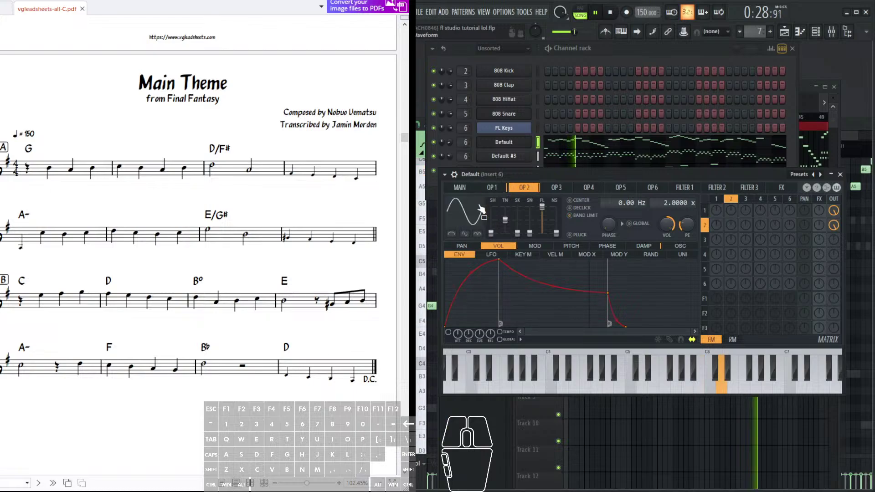
- Reshape operator 2's sine into a square waveform, comparing it with operator 1
{"action": "left_click", "coordinate": [525, 187]}
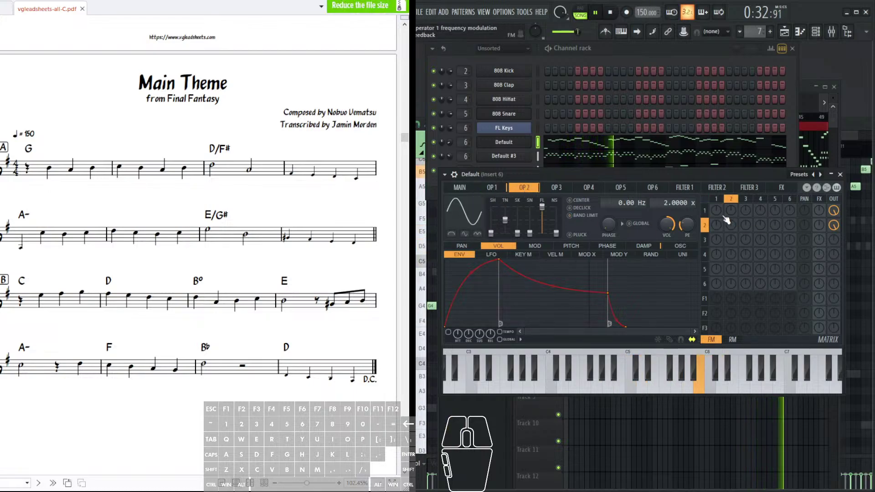
{"action": "left_click_drag", "start_coordinate": [490, 233], "coordinate": [491, 225]}
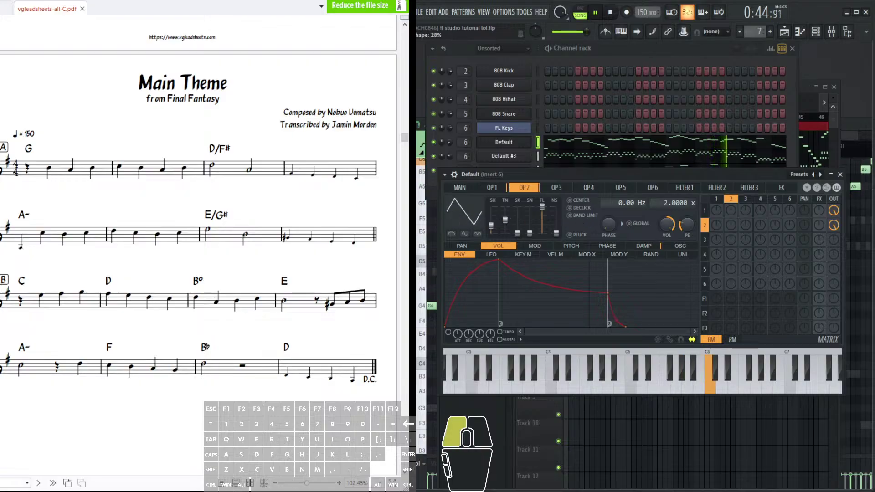
{"action": "left_click", "coordinate": [495, 188]}
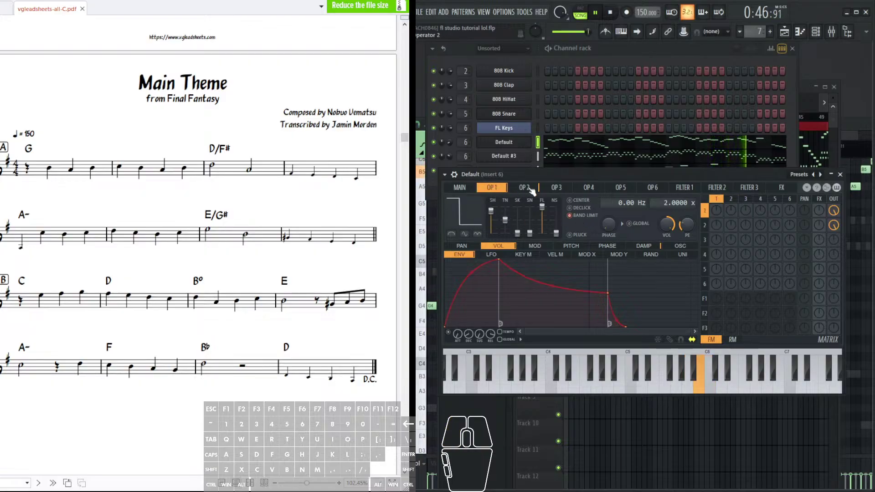
{"action": "left_click", "coordinate": [524, 188]}
{"action": "left_click_drag", "start_coordinate": [491, 225], "coordinate": [490, 209]}
- Copy operator 1's volume envelope state and paste it onto operator 2's volume envelope
{"action": "left_click", "coordinate": [492, 188]}
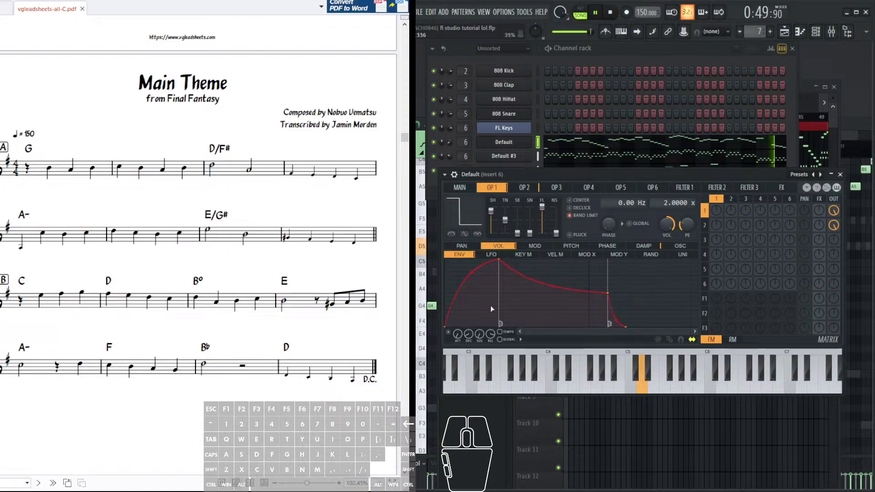
{"action": "right_click", "coordinate": [521, 339]}
{"action": "left_click", "coordinate": [568, 362]}
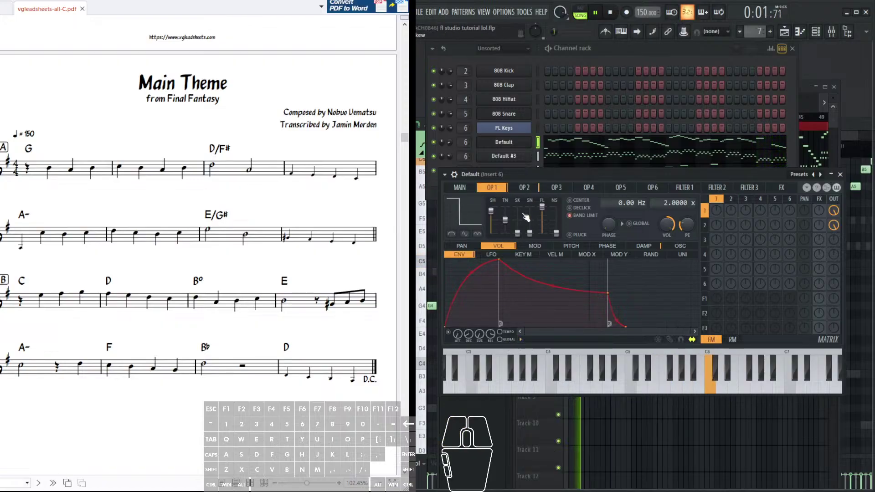
{"action": "left_click", "coordinate": [524, 188]}
{"action": "right_click", "coordinate": [525, 325]}
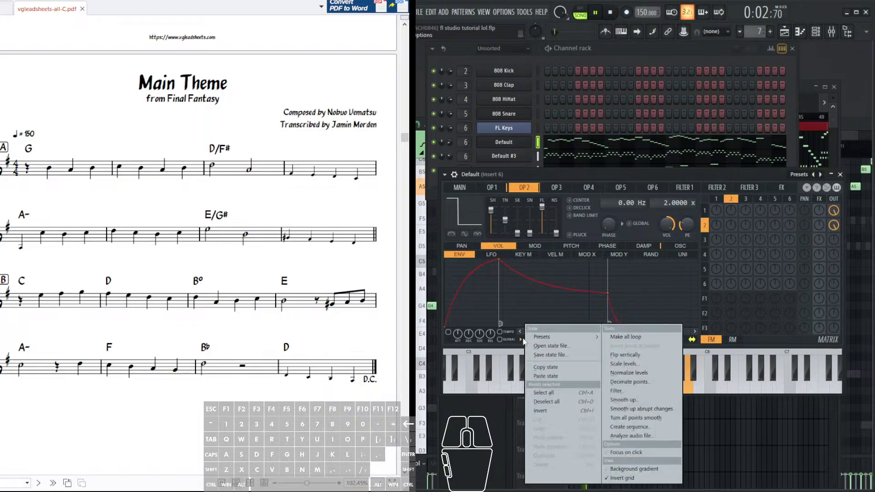
{"action": "left_click", "coordinate": [572, 376]}
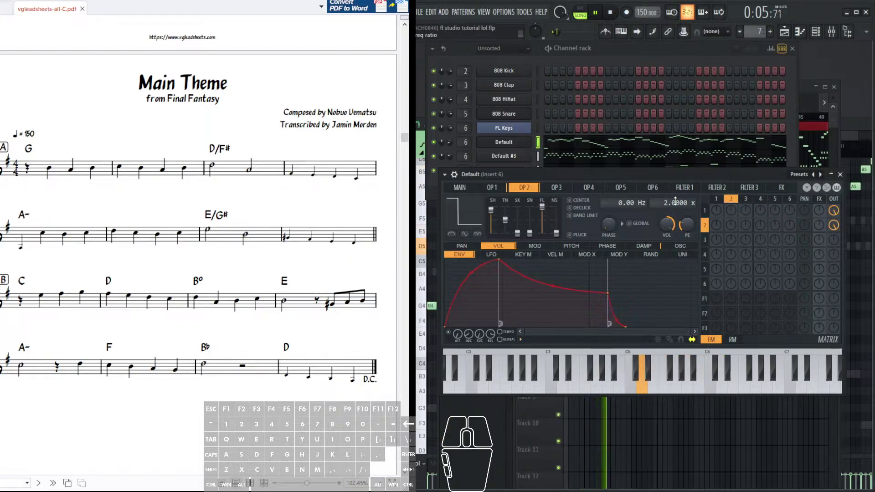
- Detune operator 2 to a frequency ratio of about 1.9925 and try varying its envelope's sustain level
{"action": "left_click_drag", "start_coordinate": [684, 202], "coordinate": [684, 207]}
{"action": "left_click_drag", "start_coordinate": [479, 334], "coordinate": [479, 335]}
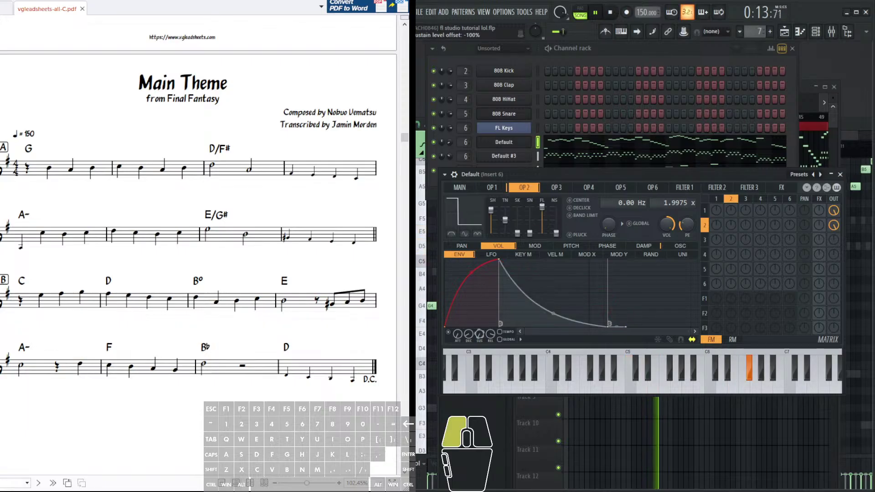
{"action": "left_click", "coordinate": [492, 187]}
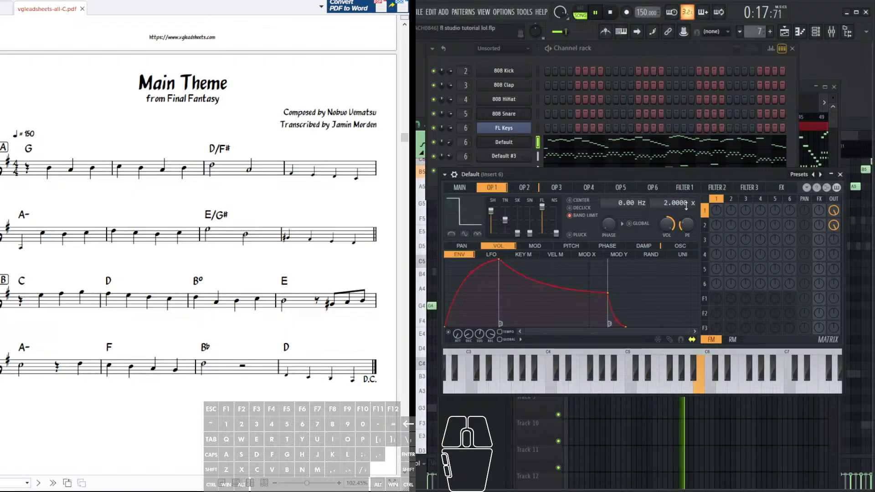
{"action": "left_click", "coordinate": [533, 188]}
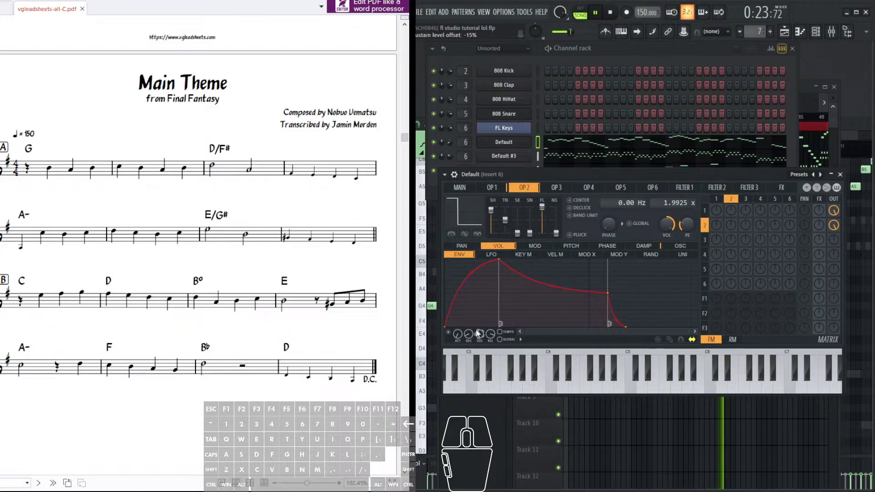
{"action": "left_click_drag", "start_coordinate": [671, 203], "coordinate": [671, 203]}
- Send operator 3 to the output, give it a sawtooth-like shape and paste the copied envelope state onto it
{"action": "left_click_drag", "start_coordinate": [833, 240], "coordinate": [833, 214]}
{"action": "left_click", "coordinate": [556, 187]}
{"action": "left_click_drag", "start_coordinate": [491, 233], "coordinate": [491, 221]}
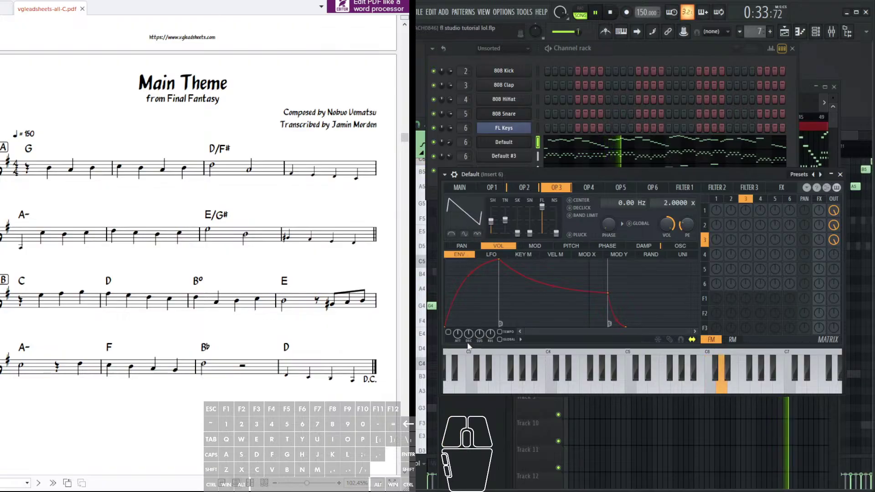
{"action": "right_click", "coordinate": [524, 324]}
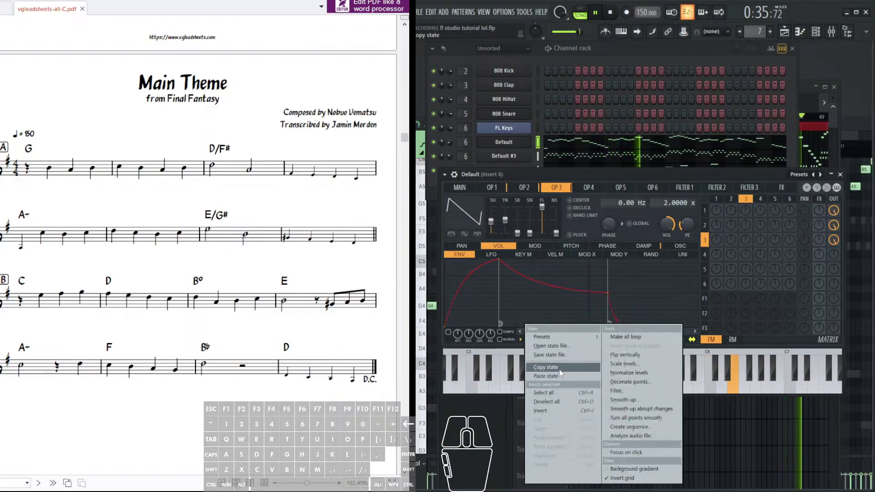
{"action": "left_click", "coordinate": [560, 368]}
- Change operator 3 to a square waveform, detune its frequency ratio to 1.9410 and stop playback
{"action": "left_click_drag", "start_coordinate": [491, 222], "coordinate": [491, 218]}
{"action": "left_click_drag", "start_coordinate": [679, 204], "coordinate": [679, 202]}
{"action": "left_click_drag", "start_coordinate": [491, 217], "coordinate": [490, 209]}
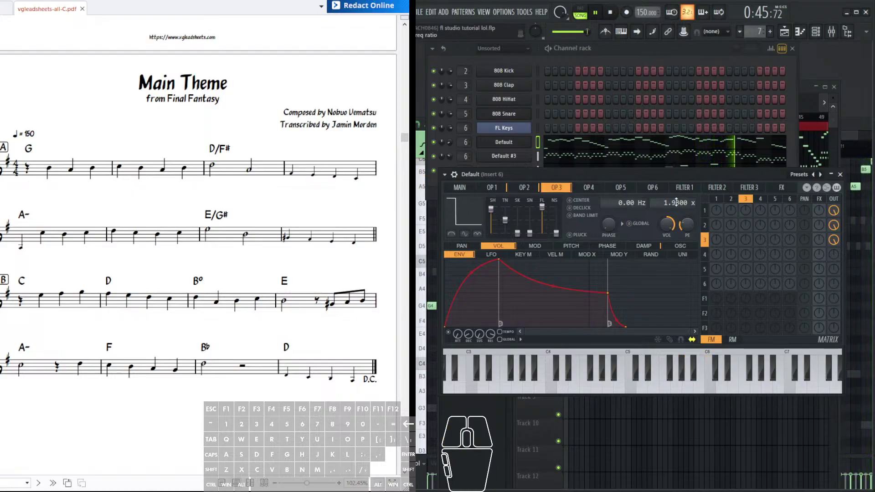
{"action": "left_click_drag", "start_coordinate": [680, 204], "coordinate": [680, 201]}
{"action": "left_click", "coordinate": [831, 239]}
{"action": "left_click", "coordinate": [832, 241]}
{"action": "left_click", "coordinate": [609, 13]}
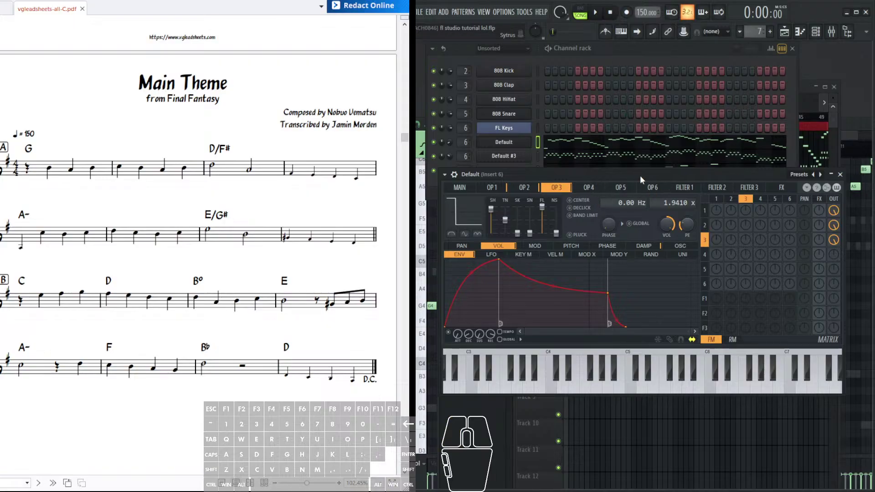
- Take the three operators off the direct output, route operator 1 through filter 1 to the output and audition notes
{"action": "left_click", "coordinate": [505, 188]}
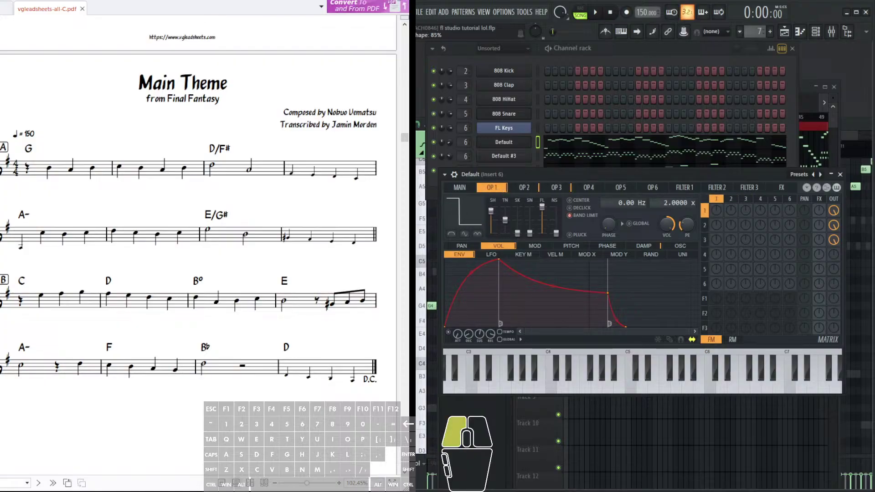
{"action": "mouse_move", "coordinate": [569, 176]}
{"action": "left_mouse_down"}
{"action": "mouse_move", "coordinate": [546, 173]}
{"action": "mouse_move", "coordinate": [566, 167]}
{"action": "left_mouse_up"}
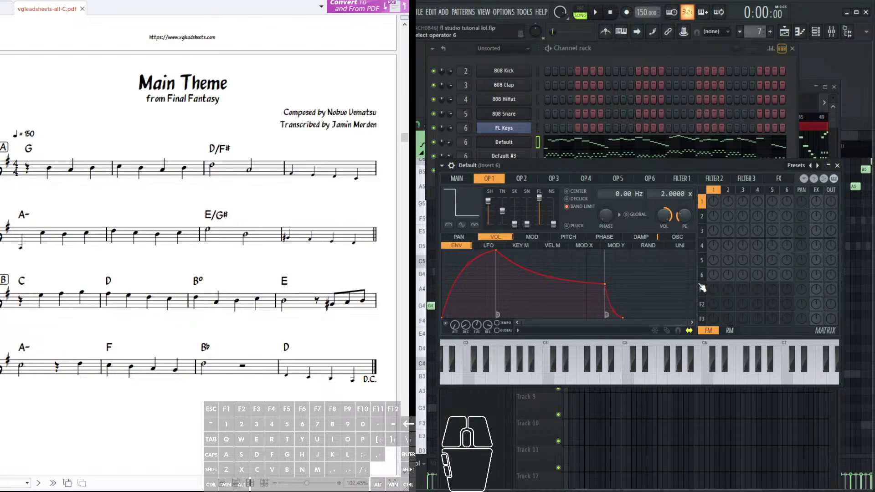
{"action": "left_click", "coordinate": [703, 304]}
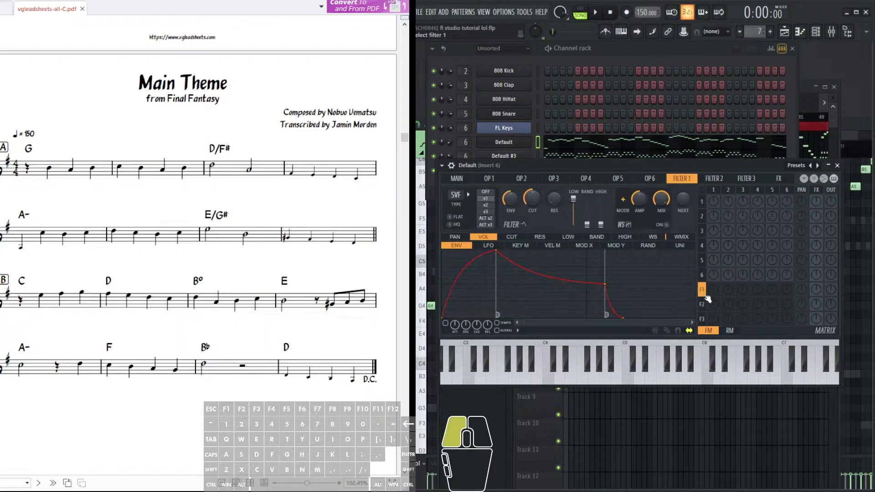
{"action": "left_click", "coordinate": [490, 180]}
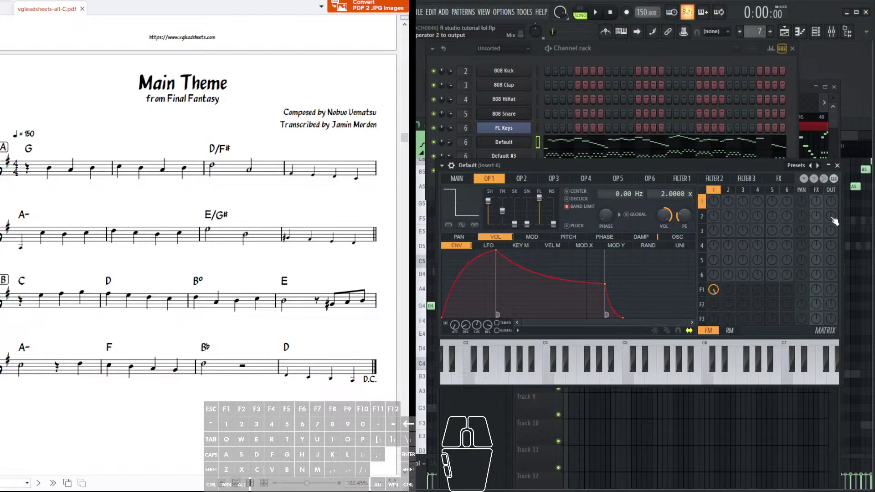
{"action": "left_click_drag", "start_coordinate": [647, 362], "coordinate": [824, 350]}
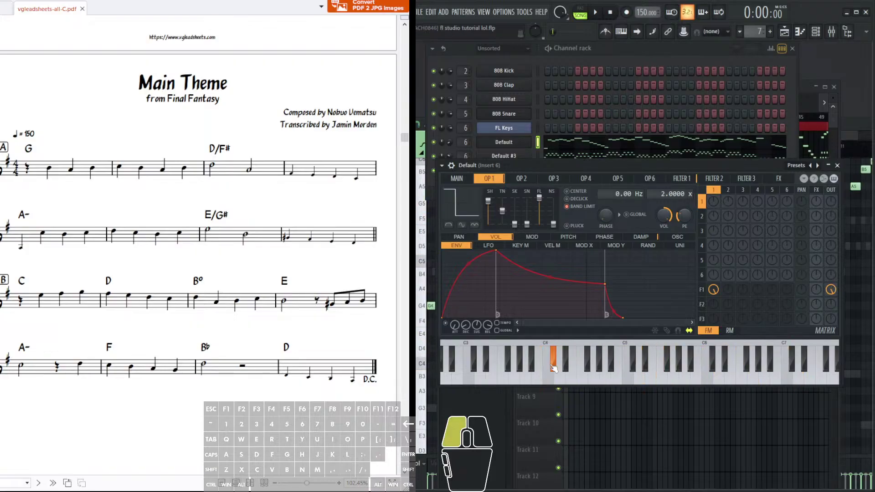
{"action": "left_click_drag", "start_coordinate": [578, 369], "coordinate": [595, 366]}
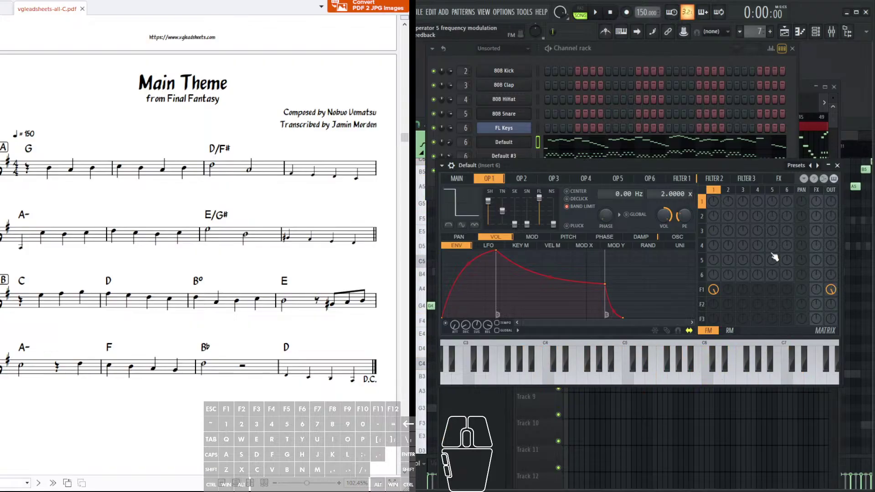
- Set filter 1's cutoff frequency to 100%, auditioning cutoff changes with test notes and song playback
{"action": "left_click", "coordinate": [681, 180]}
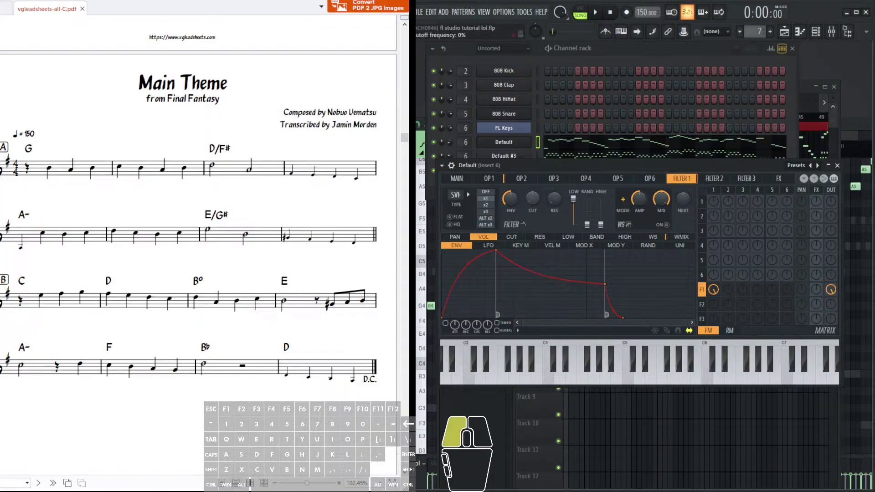
{"action": "right_click", "coordinate": [535, 194]}
{"action": "left_click", "coordinate": [547, 201]}
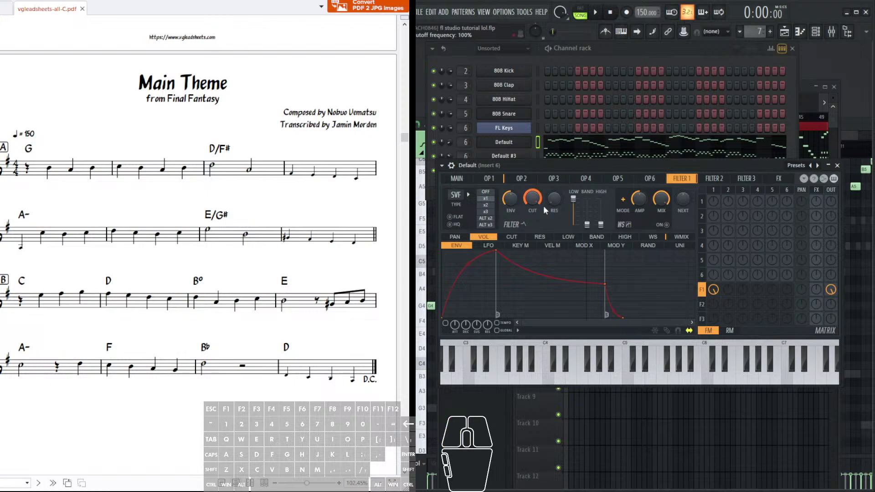
{"action": "left_click_drag", "start_coordinate": [672, 371], "coordinate": [559, 373]}
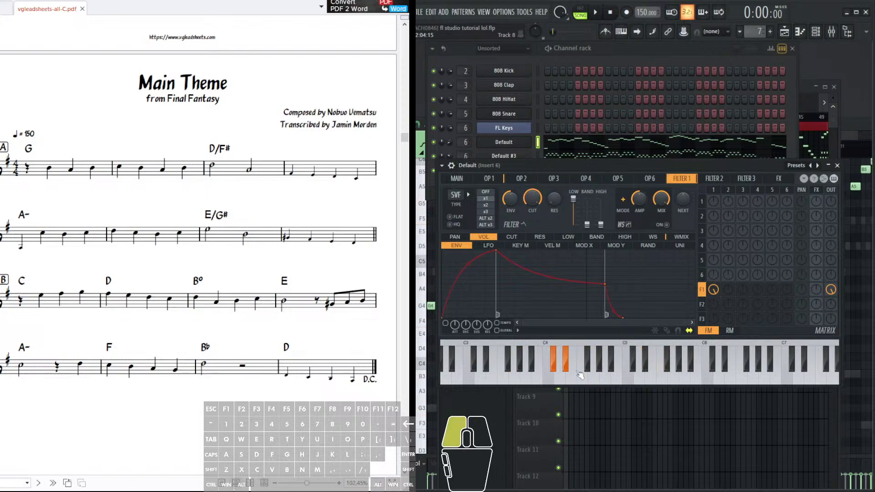
{"action": "left_click_drag", "start_coordinate": [747, 367], "coordinate": [603, 367]}
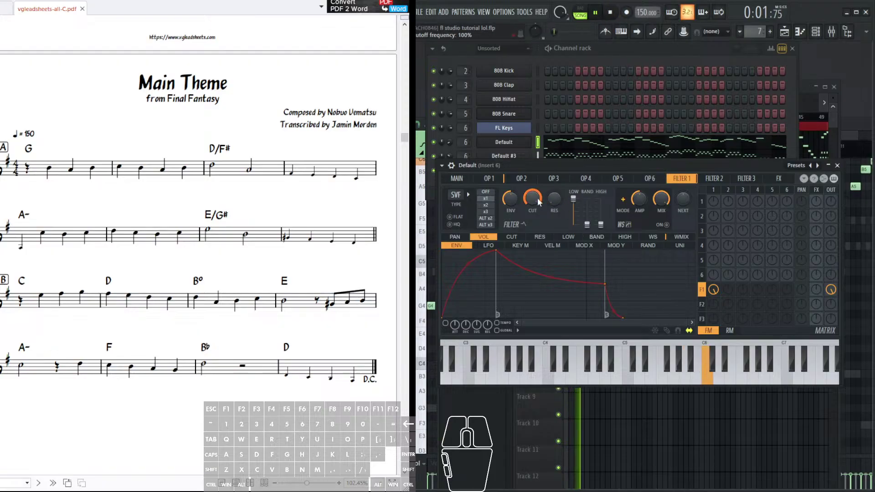
{"action": "mouse_move", "coordinate": [533, 198]}
{"action": "left_mouse_down"}
{"action": "mouse_move", "coordinate": [533, 235]}
{"action": "mouse_move", "coordinate": [533, 190]}
{"action": "mouse_move", "coordinate": [533, 237]}
{"action": "mouse_move", "coordinate": [533, 208]}
{"action": "left_mouse_up"}
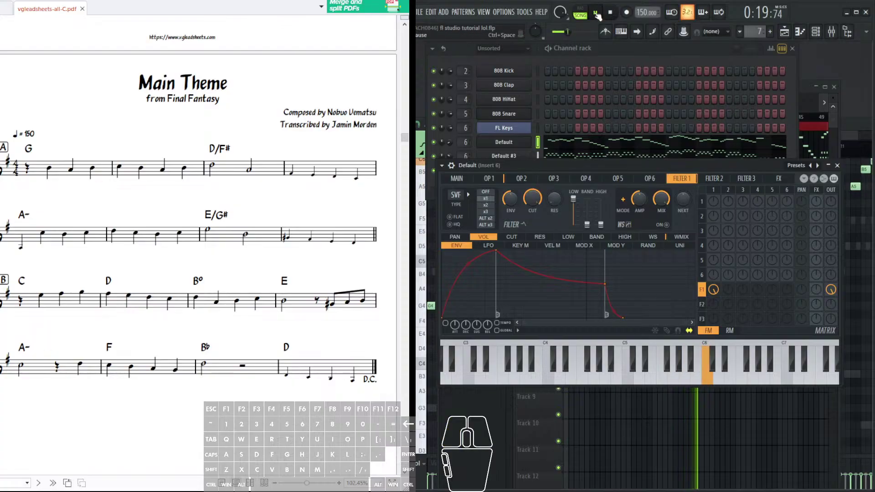
{"action": "key", "text": "space"}
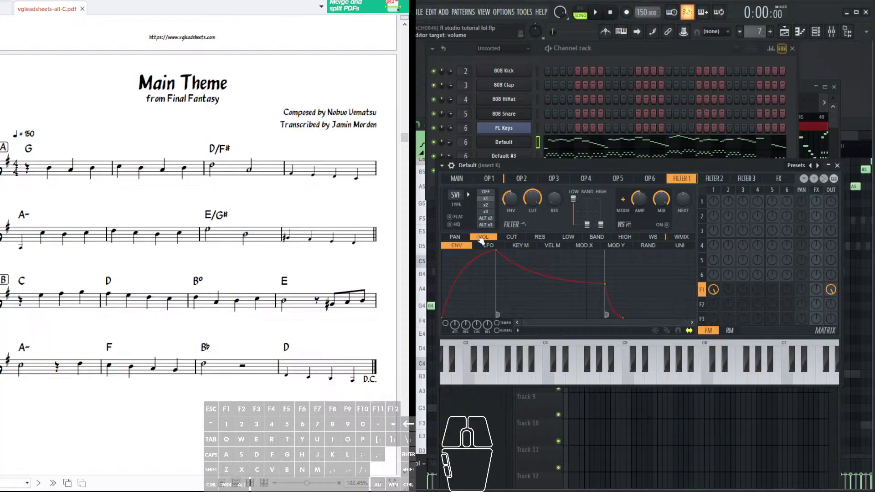
- Check operator 1's volume envelope, then activate filter 1's and adjust its attack and decay with test notes
{"action": "left_click", "coordinate": [490, 179]}
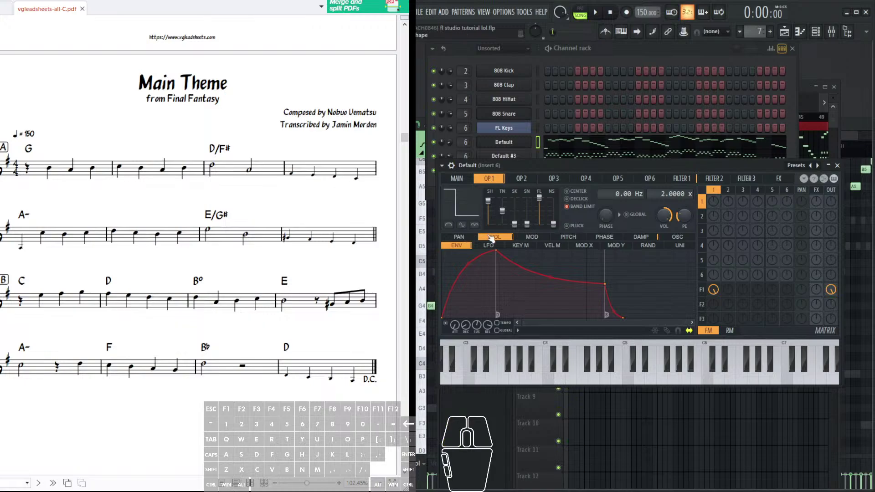
{"action": "left_click", "coordinate": [691, 180]}
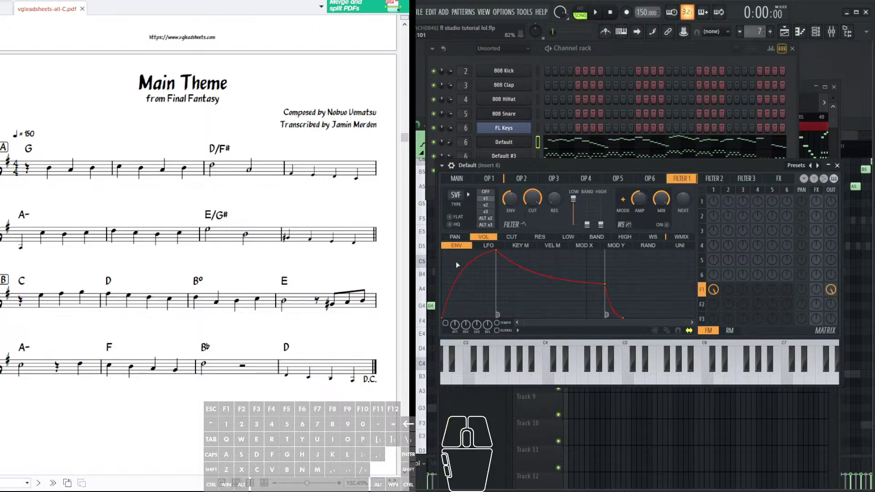
{"action": "left_click_drag", "start_coordinate": [455, 327], "coordinate": [455, 342]}
{"action": "left_click", "coordinate": [629, 376]}
{"action": "left_click_drag", "start_coordinate": [468, 322], "coordinate": [467, 321]}
{"action": "left_click", "coordinate": [630, 377]}
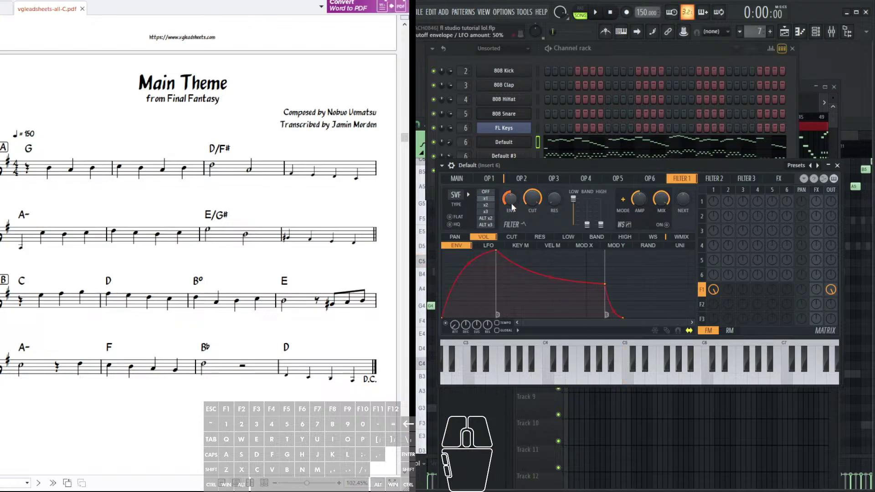
- Raise filter 1's envelope amount and resonance and lower its cutoff while auditioning notes and the song
{"action": "left_click", "coordinate": [583, 376]}
{"action": "left_click", "coordinate": [515, 376]}
{"action": "left_click", "coordinate": [491, 377]}
{"action": "left_click", "coordinate": [611, 368]}
{"action": "left_click", "coordinate": [627, 376]}
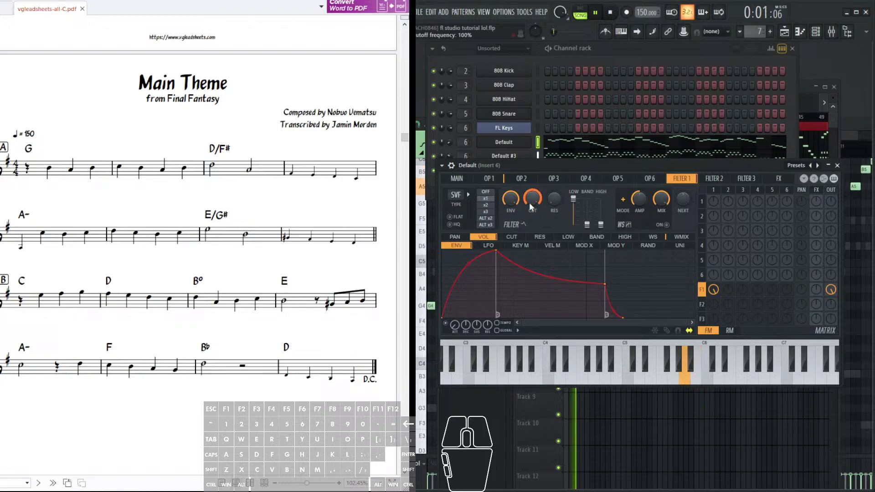
{"action": "left_click", "coordinate": [513, 200]}
{"action": "left_click_drag", "start_coordinate": [554, 198], "coordinate": [554, 164]}
{"action": "left_click_drag", "start_coordinate": [532, 198], "coordinate": [532, 203]}
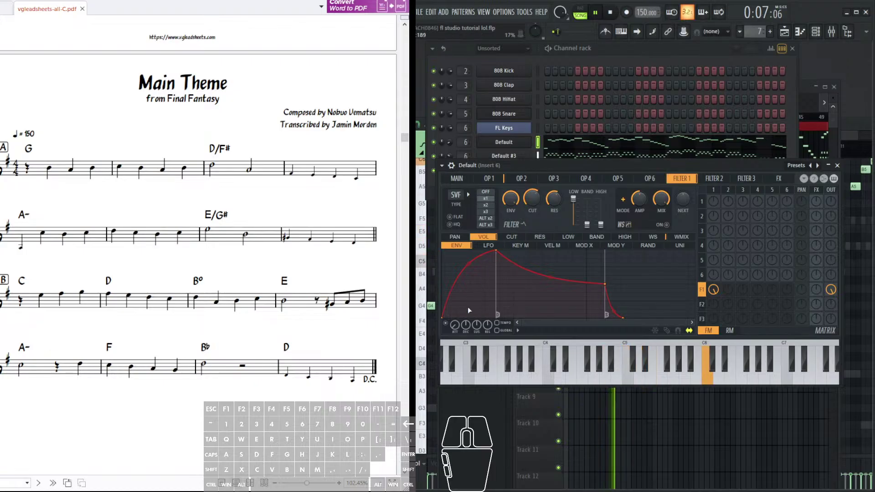
{"action": "key", "text": "space"}
- Switch filter 1 from the volume to the cutoff envelope, activate it and adjust the cutoff and attack during song playback
{"action": "left_click", "coordinate": [519, 235]}
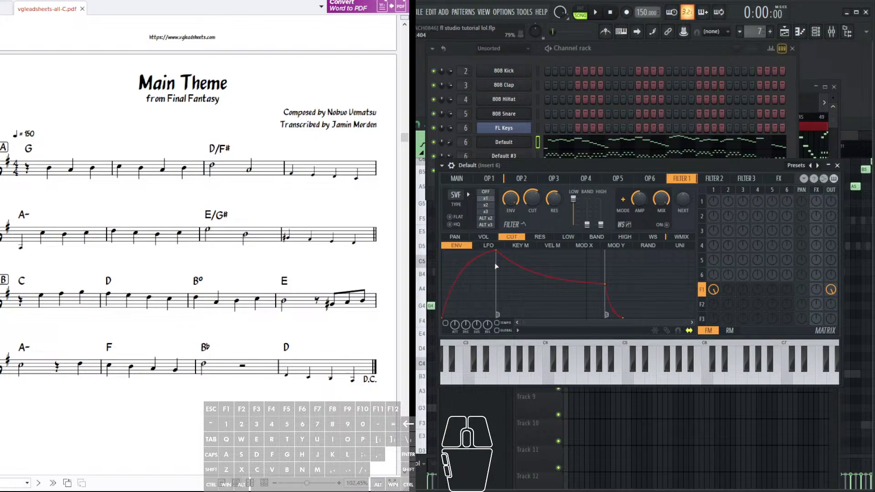
{"action": "left_click", "coordinate": [483, 237]}
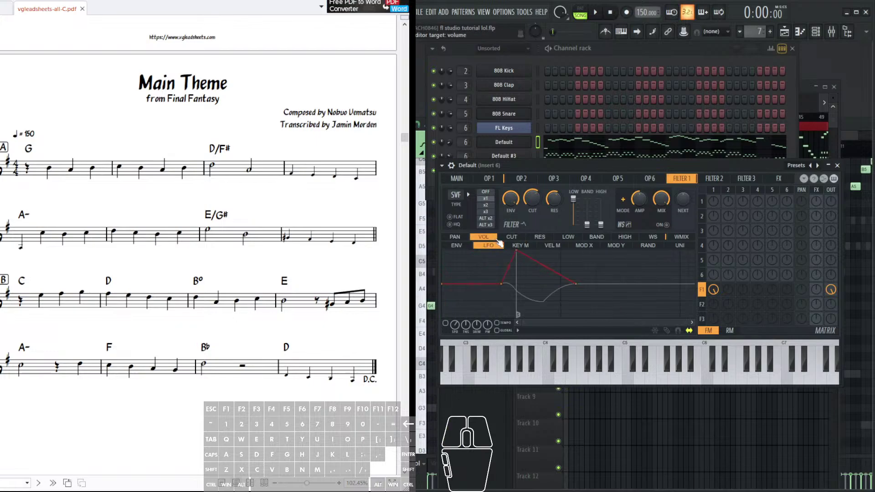
{"action": "left_click", "coordinate": [464, 247]}
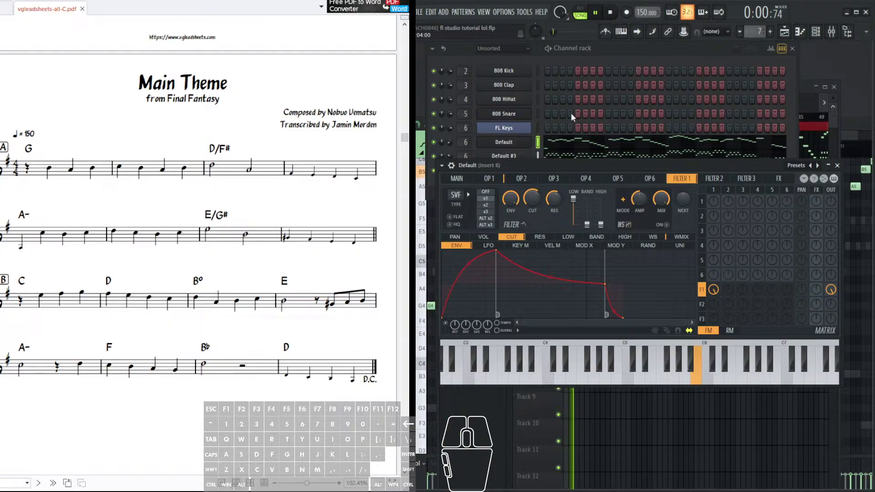
{"action": "mouse_move", "coordinate": [529, 201]}
{"action": "left_mouse_down"}
{"action": "mouse_move", "coordinate": [552, 251]}
{"action": "mouse_move", "coordinate": [534, 191]}
{"action": "left_mouse_up"}
{"action": "left_click_drag", "start_coordinate": [454, 325], "coordinate": [454, 337]}
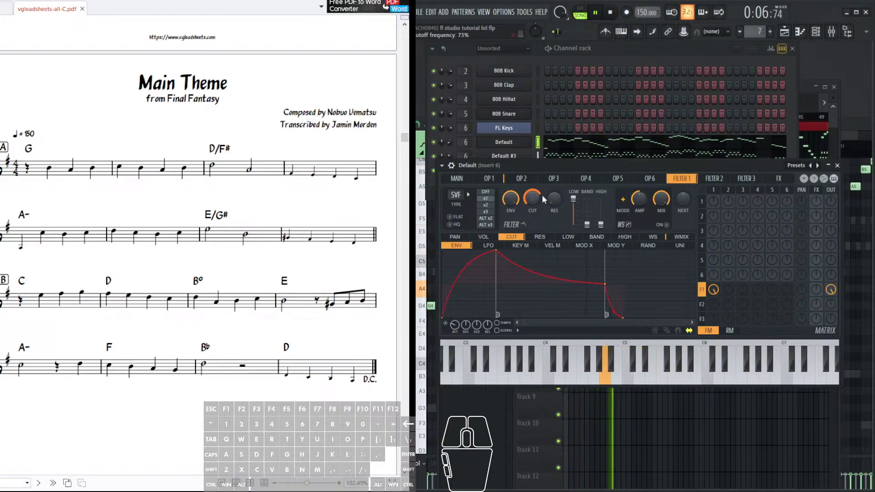
{"action": "key", "text": "space"}
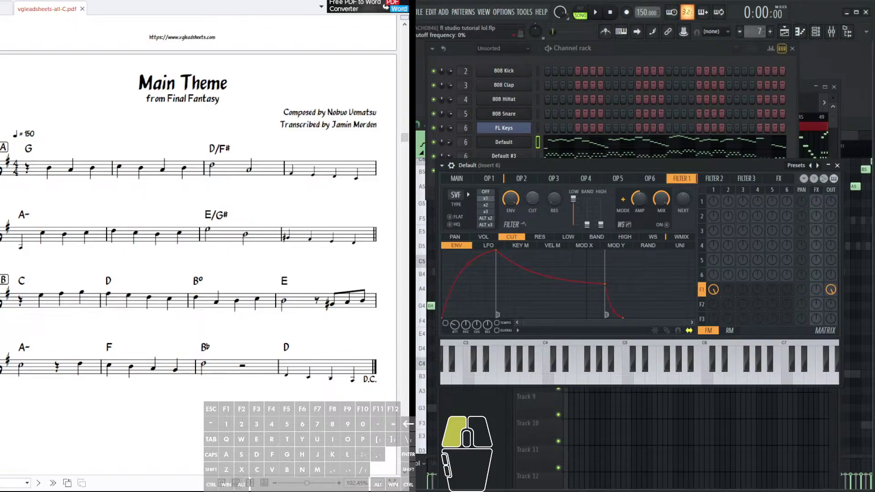
- Adjust filter 1's cutoff frequency and its cutoff envelope's attack, decay and sustain while auditioning the song
{"action": "left_click_drag", "start_coordinate": [532, 198], "coordinate": [532, 186]}
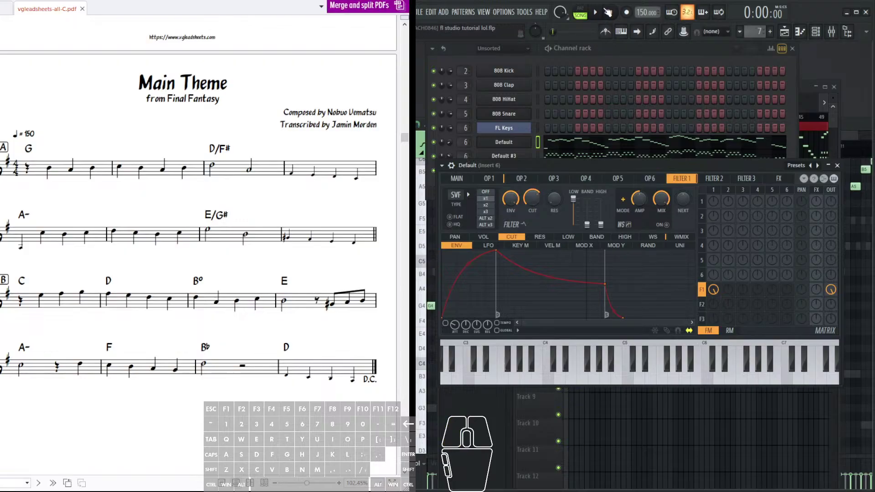
{"action": "left_click", "coordinate": [445, 323]}
{"action": "left_click_drag", "start_coordinate": [532, 199], "coordinate": [532, 212]}
{"action": "left_click_drag", "start_coordinate": [454, 324], "coordinate": [465, 346]}
{"action": "mouse_move", "coordinate": [477, 325]}
{"action": "left_mouse_down"}
{"action": "mouse_move", "coordinate": [476, 344]}
{"action": "mouse_move", "coordinate": [477, 336]}
{"action": "mouse_move", "coordinate": [488, 343]}
{"action": "mouse_move", "coordinate": [466, 338]}
{"action": "mouse_move", "coordinate": [465, 325]}
{"action": "left_mouse_up"}
{"action": "mouse_move", "coordinate": [477, 325]}
{"action": "left_mouse_down"}
{"action": "mouse_move", "coordinate": [477, 338]}
{"action": "mouse_move", "coordinate": [476, 319]}
{"action": "left_mouse_up"}
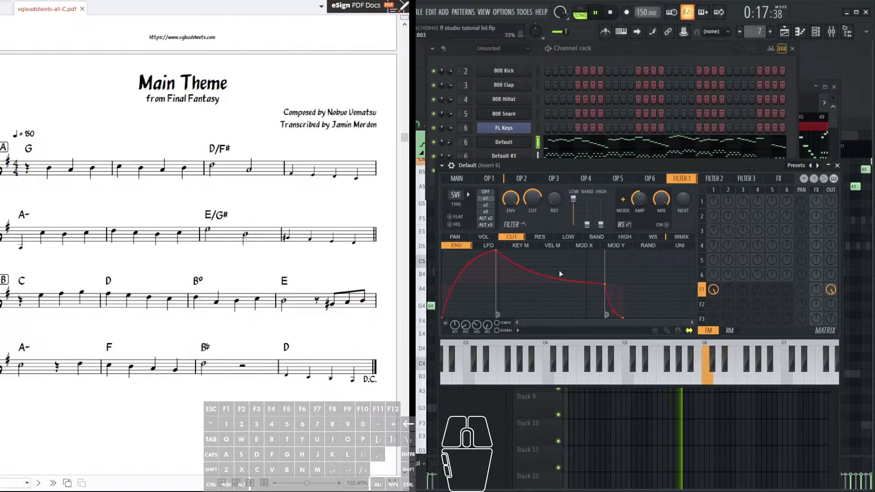
- Route operators 2 and 3 through filter 1 and raise its cutoff slightly while the song plays
{"action": "left_click", "coordinate": [728, 201]}
{"action": "left_click_drag", "start_coordinate": [728, 201], "coordinate": [728, 208]}
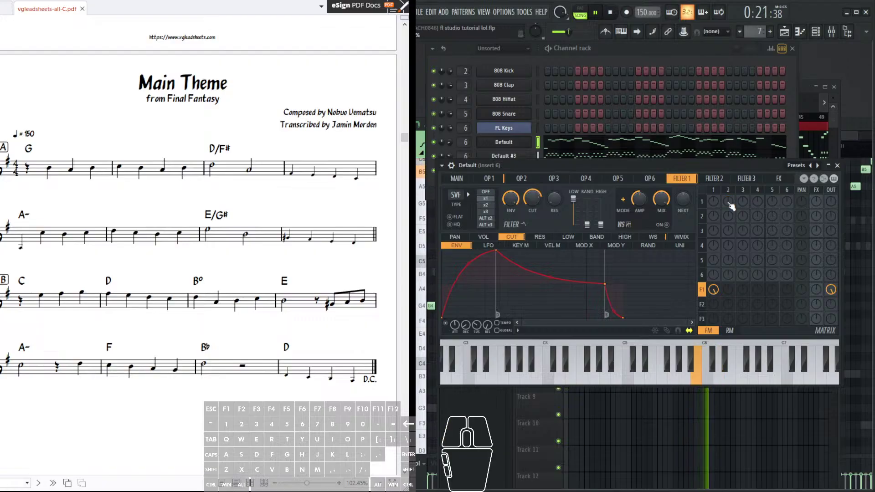
{"action": "left_click_drag", "start_coordinate": [727, 290], "coordinate": [742, 277]}
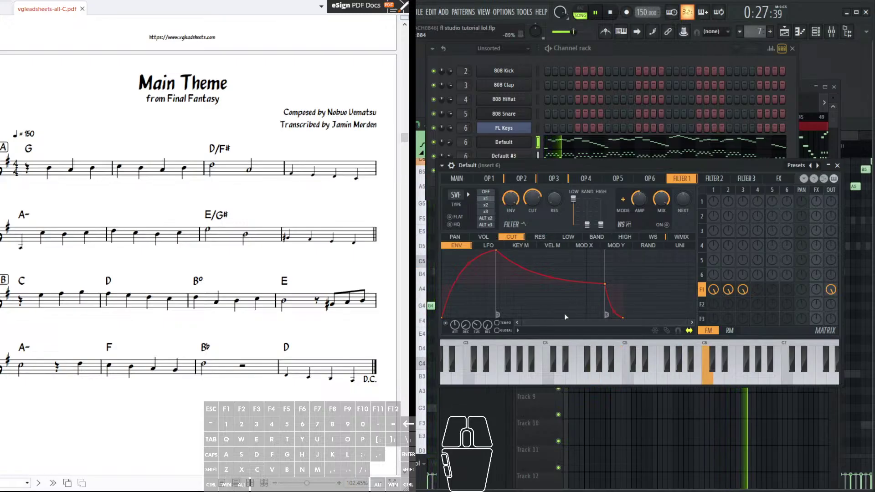
{"action": "left_click_drag", "start_coordinate": [532, 199], "coordinate": [533, 195]}
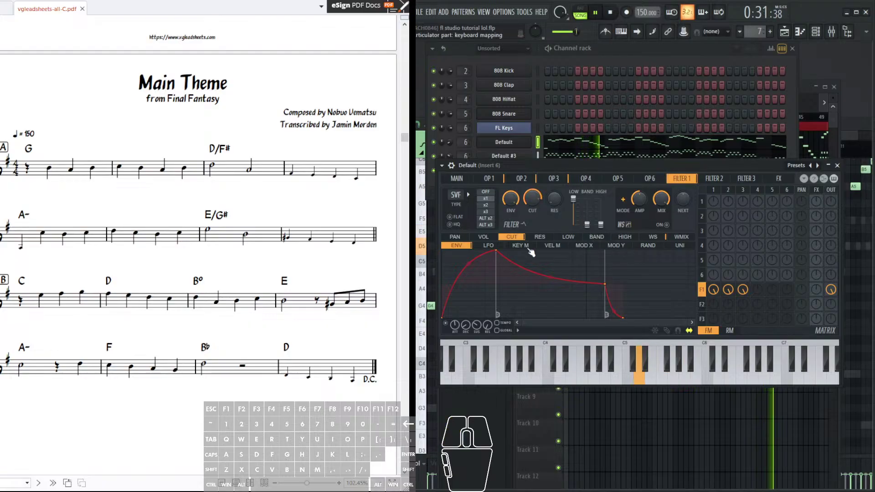
- Copy the state of filter 1's cutoff envelope in the Default channel, then close that channel's window
{"action": "left_click", "coordinate": [517, 330]}
{"action": "left_click", "coordinate": [546, 367]}
{"action": "left_click", "coordinate": [530, 142]}
{"action": "left_click", "coordinate": [531, 142]}
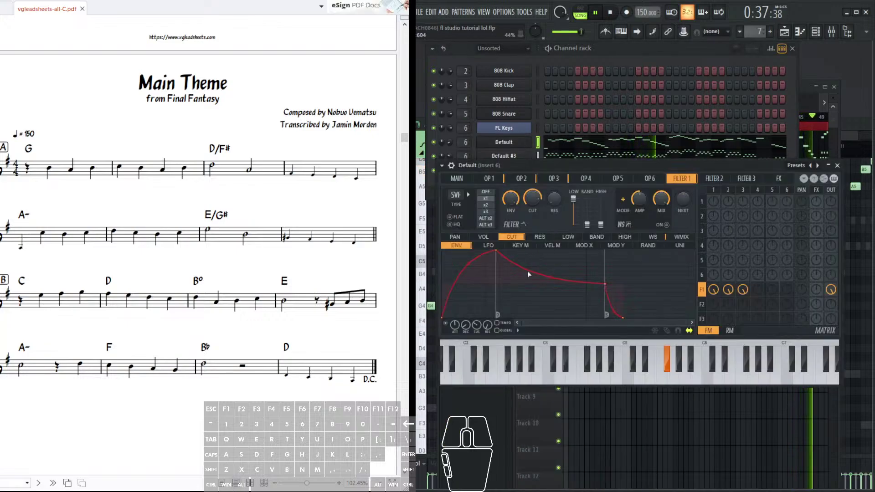
{"action": "left_click", "coordinate": [517, 331]}
{"action": "left_click", "coordinate": [528, 144]}
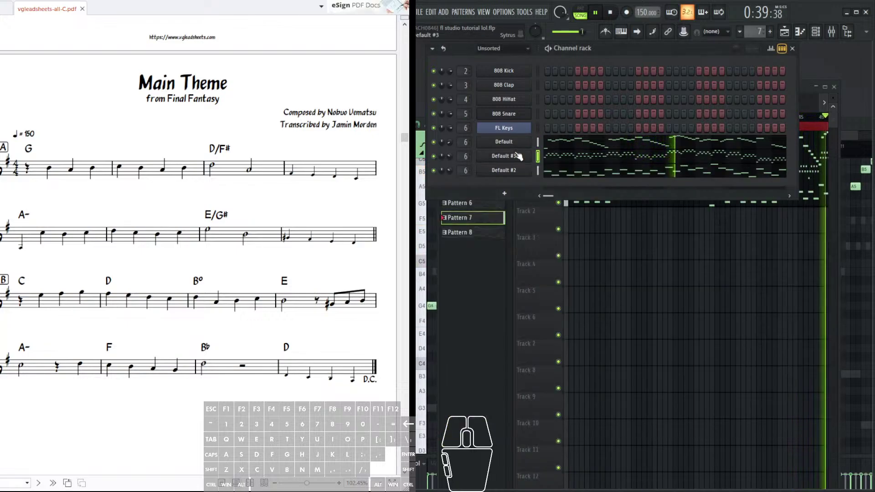
- Open the Default #3 channel's Sytrus and route its operator 1 through filter 1 to the output
{"action": "left_click", "coordinate": [519, 157]}
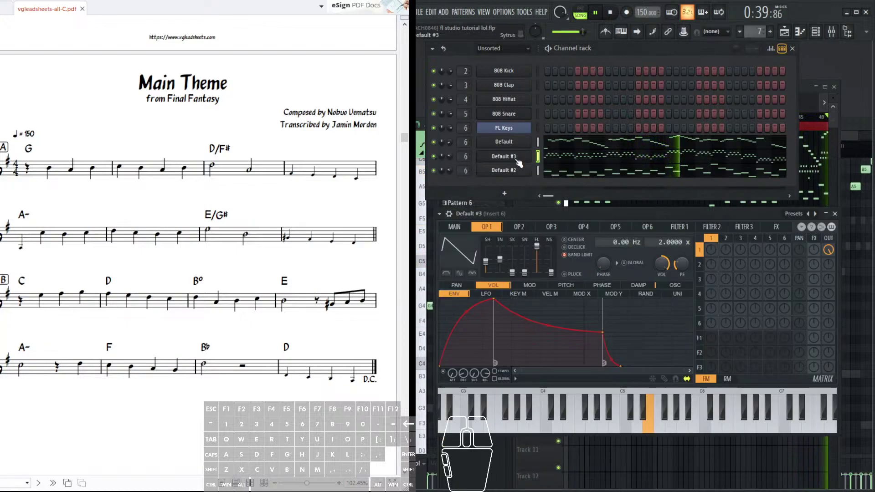
{"action": "left_click", "coordinate": [678, 227]}
{"action": "left_click_drag", "start_coordinate": [829, 338], "coordinate": [826, 319]}
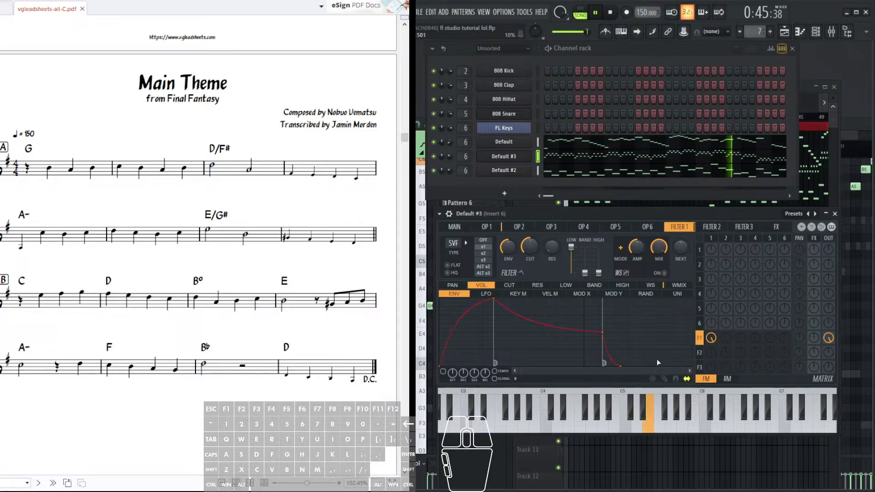
- Paste the copied state into Default #3's filter 1 cutoff envelope, shorten its attack and add operator 2 to 1 frequency modulation
{"action": "left_click", "coordinate": [518, 288]}
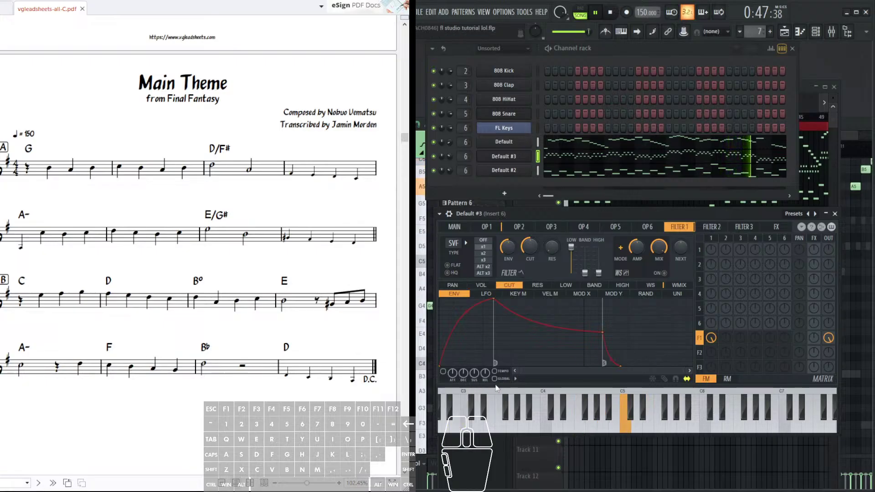
{"action": "right_click", "coordinate": [520, 326]}
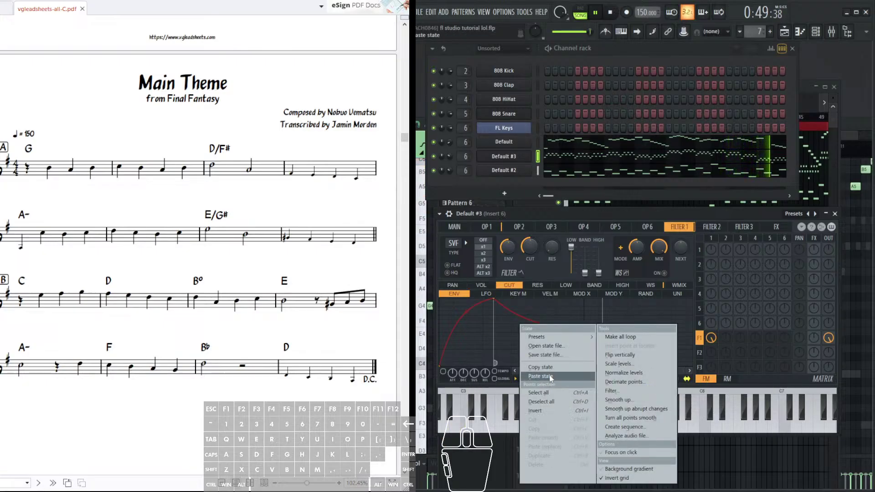
{"action": "left_click", "coordinate": [550, 377]}
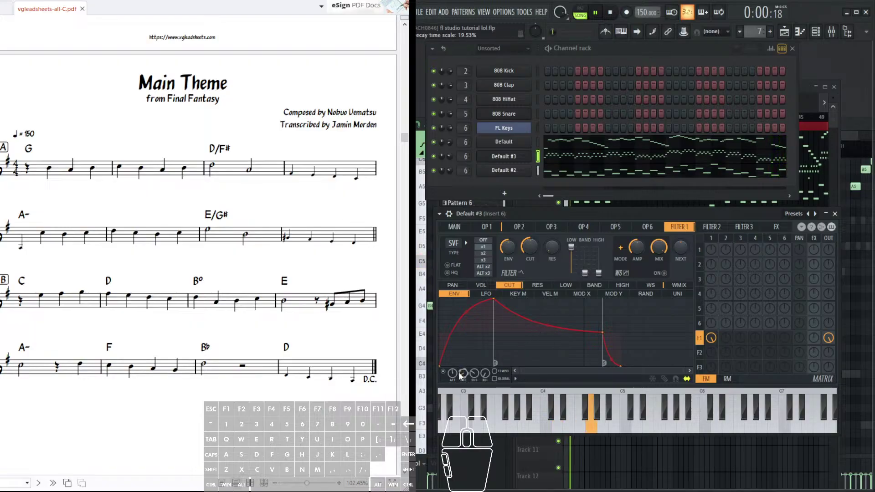
{"action": "left_click_drag", "start_coordinate": [452, 373], "coordinate": [452, 391]}
{"action": "left_click_drag", "start_coordinate": [725, 249], "coordinate": [725, 232]}
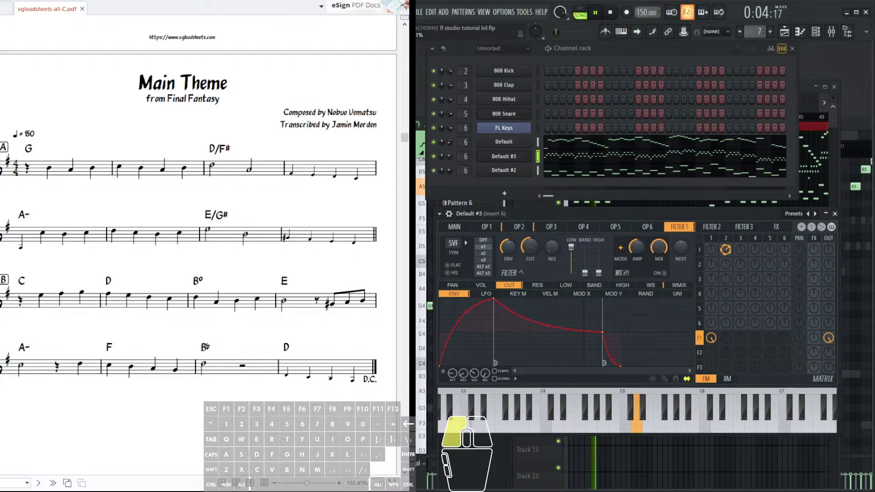
- Open the Default #2 channel's Sytrus and route operator 1 through filter 1 to the output instead of directly
{"action": "left_click", "coordinate": [524, 171]}
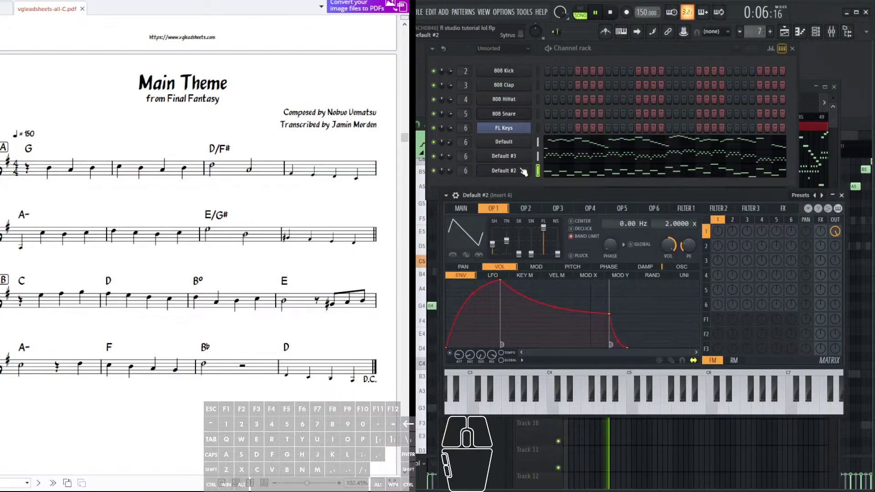
{"action": "mouse_move", "coordinate": [612, 195]}
{"action": "left_mouse_down"}
{"action": "mouse_move", "coordinate": [628, 203]}
{"action": "mouse_move", "coordinate": [616, 208]}
{"action": "left_mouse_up"}
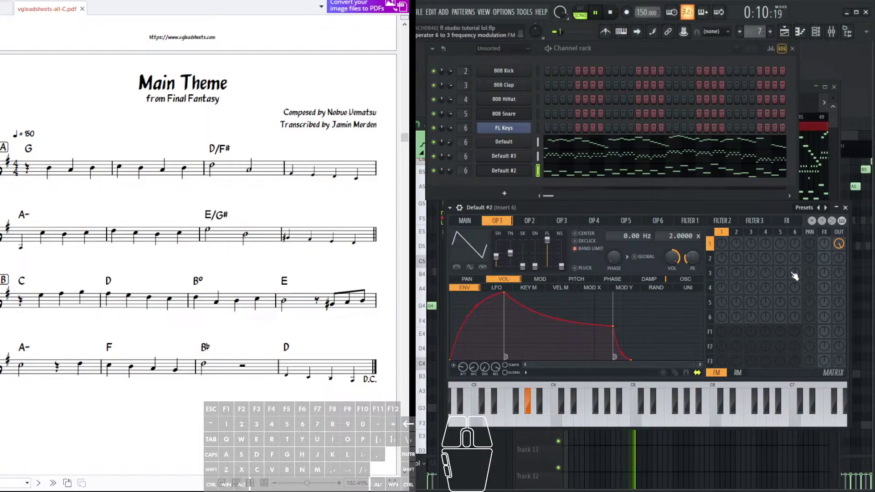
{"action": "left_click_drag", "start_coordinate": [721, 332], "coordinate": [721, 310]}
{"action": "mouse_move", "coordinate": [824, 332]}
{"action": "left_mouse_down"}
{"action": "mouse_move", "coordinate": [824, 314]}
{"action": "mouse_move", "coordinate": [824, 331]}
{"action": "left_mouse_up"}
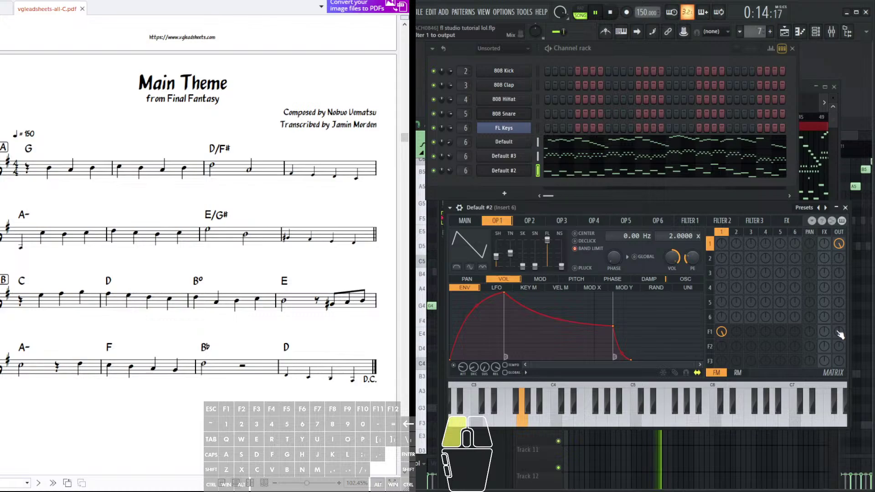
{"action": "left_click", "coordinate": [838, 333]}
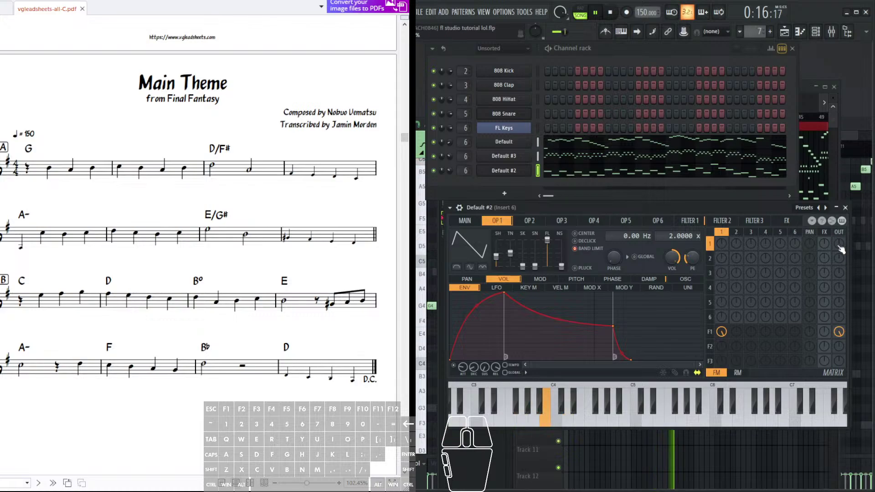
- Paste the copied envelope state into Default #2's filter 1 cutoff envelope
{"action": "left_click", "coordinate": [689, 220]}
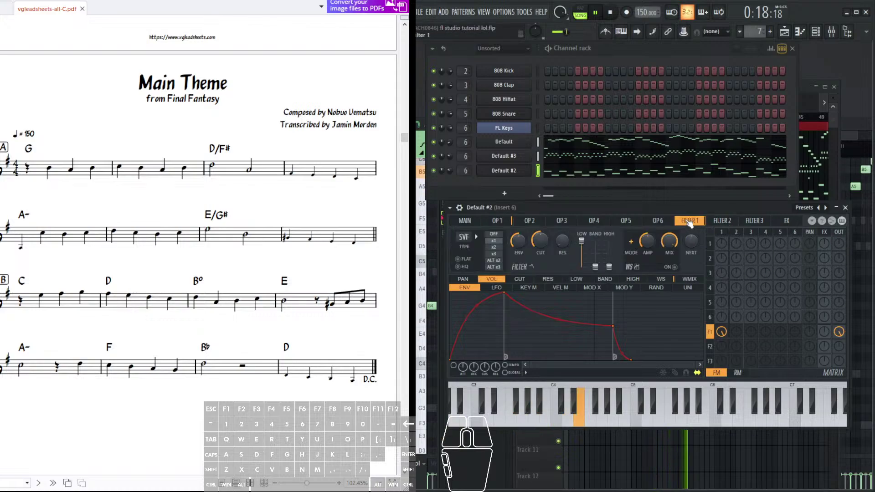
{"action": "left_click", "coordinate": [519, 279]}
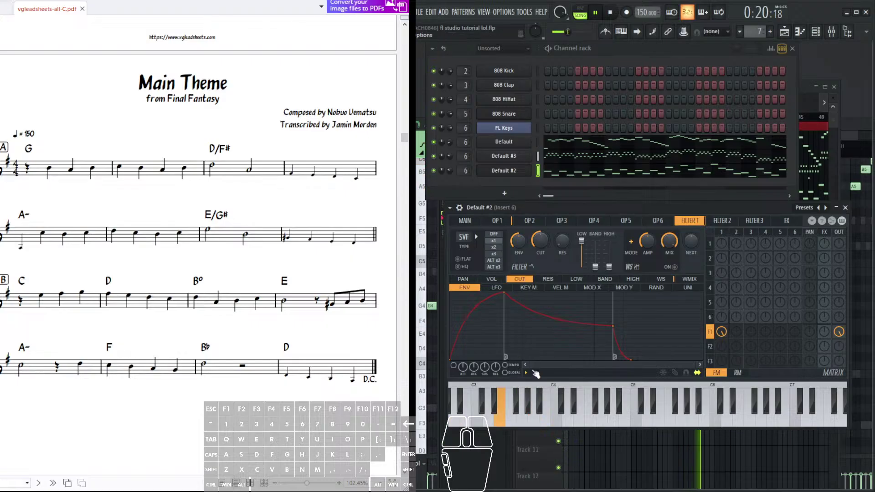
{"action": "left_click", "coordinate": [535, 374]}
{"action": "left_click", "coordinate": [556, 377]}
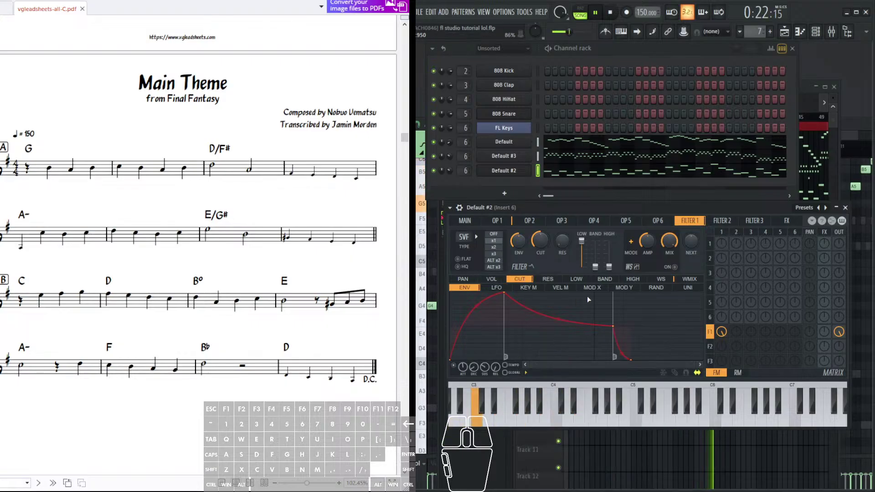
- Try operator 2 to 1 frequency modulation in Default #2, raise filter 1's cutoff and stop the song
{"action": "left_click_drag", "start_coordinate": [736, 245], "coordinate": [737, 246]}
{"action": "left_click", "coordinate": [530, 222]}
{"action": "left_click", "coordinate": [697, 221]}
{"action": "left_click_drag", "start_coordinate": [540, 241], "coordinate": [539, 230]}
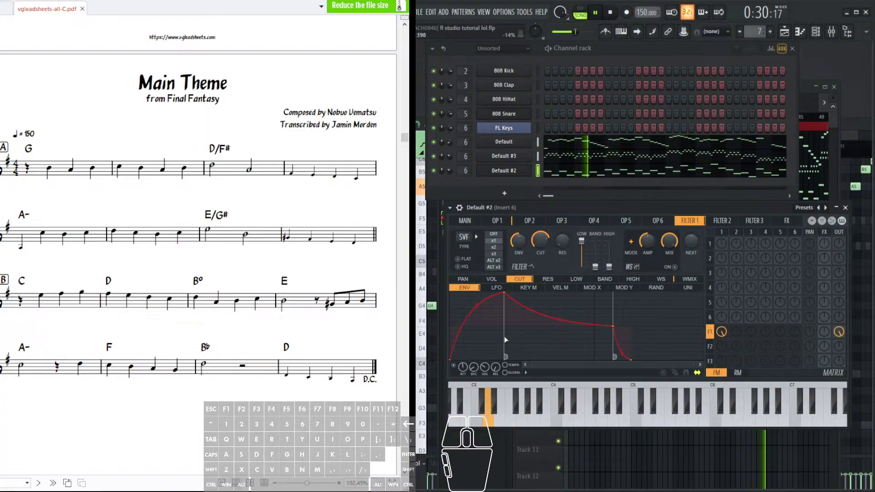
{"action": "left_click", "coordinate": [610, 13]}
- Load the 1 bar triangle preset into Default #2's filter 1 cutoff LFO and adjust its speed
{"action": "left_click_drag", "start_coordinate": [597, 209], "coordinate": [545, 216]}
{"action": "left_click", "coordinate": [514, 171]}
{"action": "left_click", "coordinate": [516, 172]}
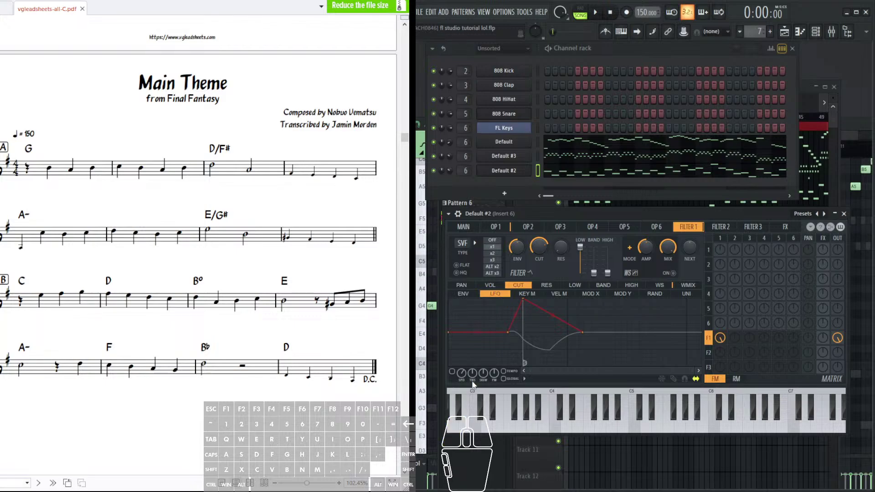
{"action": "left_click", "coordinate": [526, 379]}
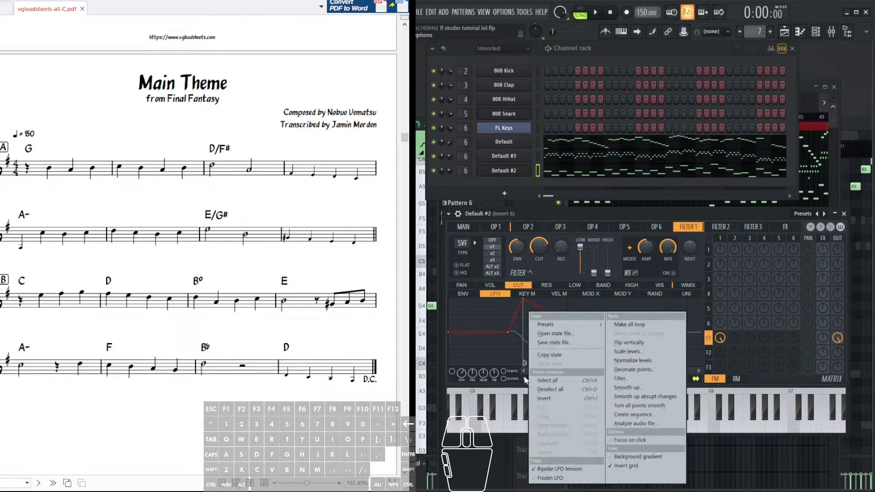
{"action": "mouse_move", "coordinate": [573, 325]}
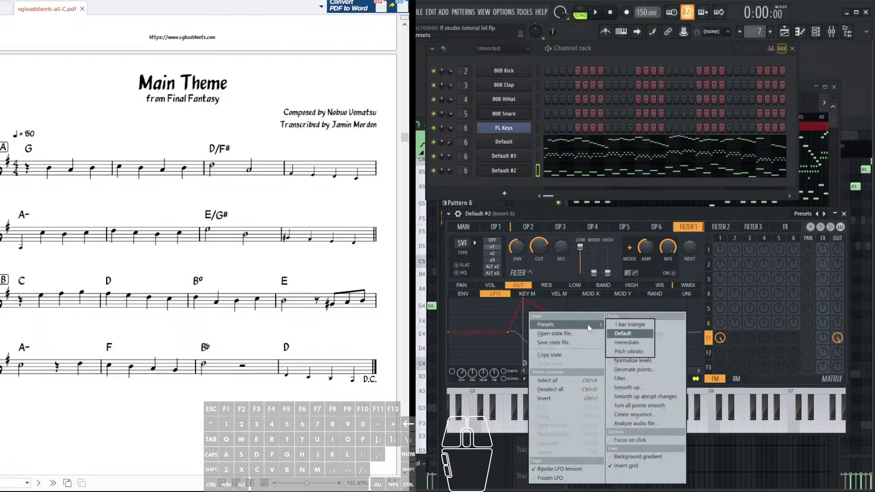
{"action": "left_click", "coordinate": [631, 324]}
{"action": "left_click_drag", "start_coordinate": [462, 370], "coordinate": [493, 374]}
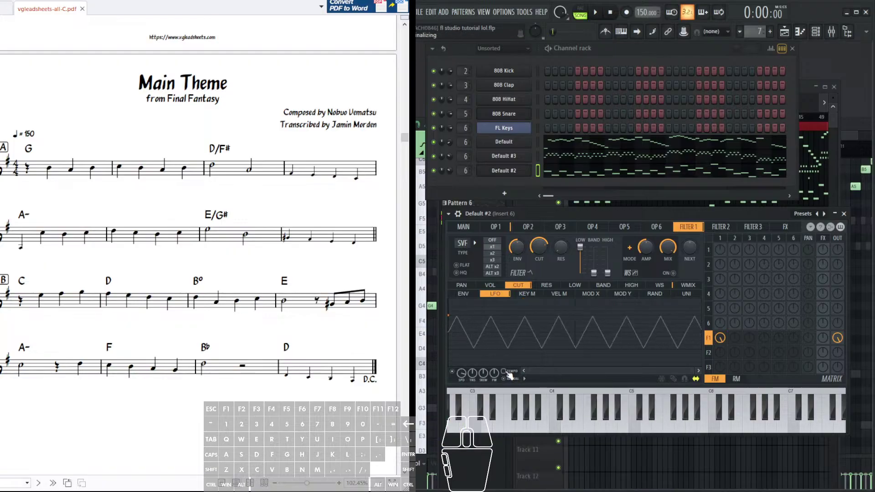
- Lower filter 1's cutoff slightly, raise its resonance and play the song to hear the LFO
{"action": "left_click_drag", "start_coordinate": [539, 248], "coordinate": [540, 252]}
{"action": "left_click_drag", "start_coordinate": [558, 248], "coordinate": [558, 214]}
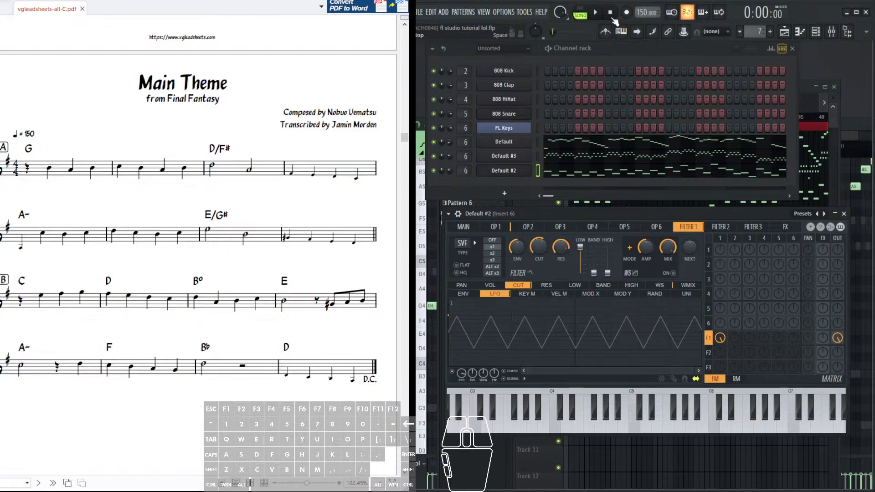
{"action": "left_click", "coordinate": [594, 13]}
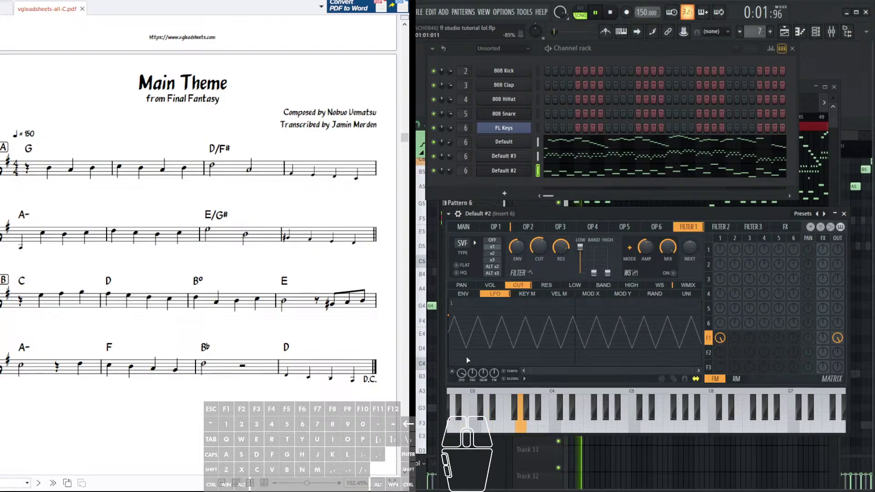
- Check operator 1's volume envelope in Default #2 during playback, then return to filter 1
{"action": "left_click", "coordinate": [496, 227]}
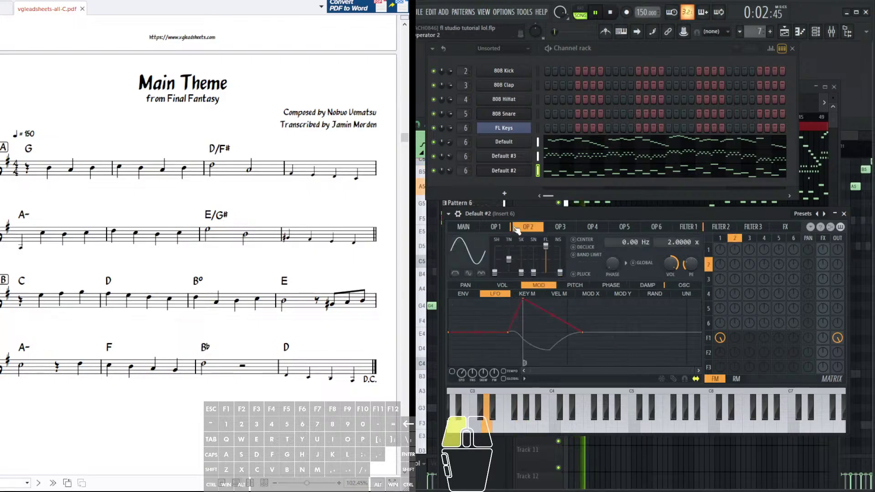
{"action": "left_click", "coordinate": [503, 287]}
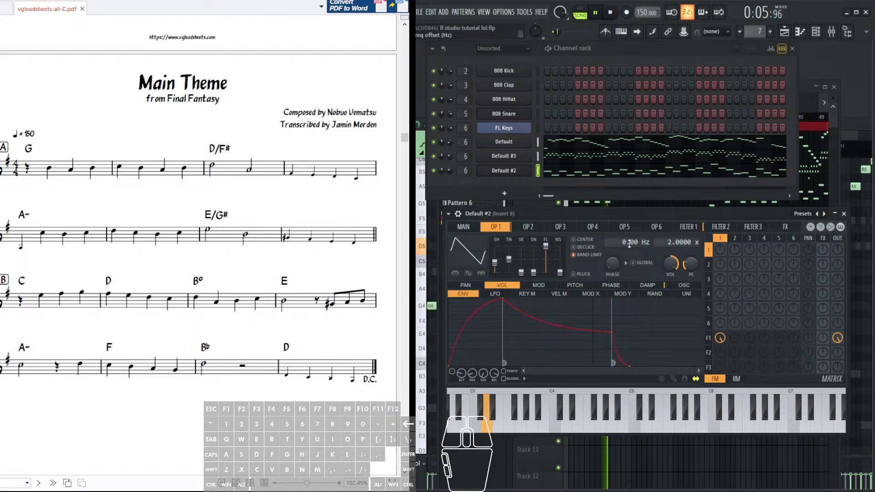
{"action": "left_click", "coordinate": [688, 226]}
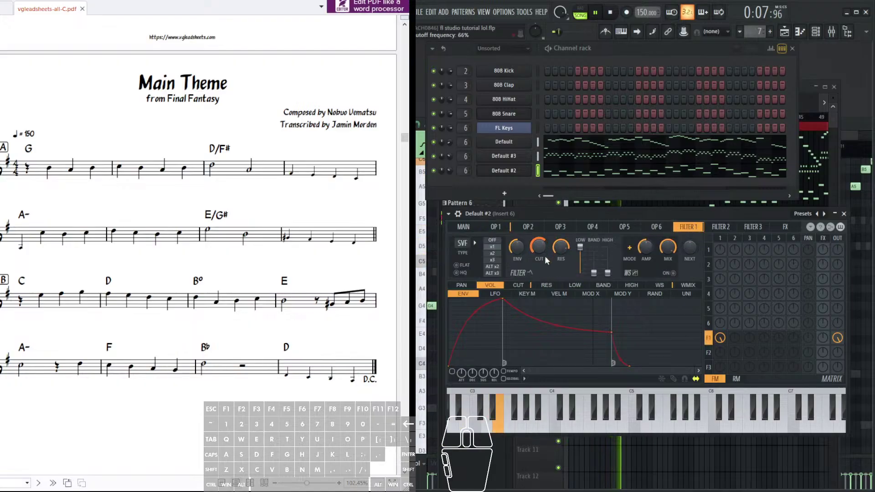
- Open the cutoff LFO of Default #2's filter 1, adjust its speed and raise the filter's cutoff
{"action": "left_click", "coordinate": [522, 292]}
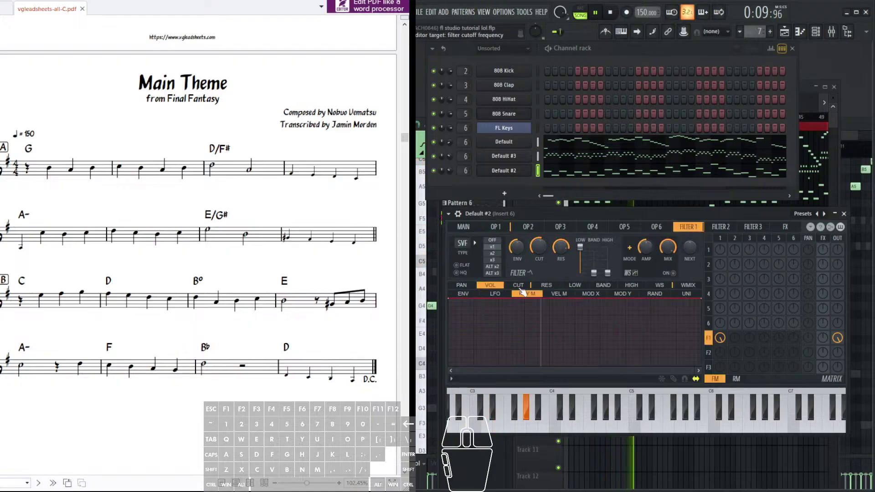
{"action": "left_click", "coordinate": [518, 284]}
{"action": "left_click", "coordinate": [495, 293]}
{"action": "mouse_move", "coordinate": [462, 372]}
{"action": "left_mouse_down"}
{"action": "mouse_move", "coordinate": [463, 380]}
{"action": "mouse_move", "coordinate": [462, 369]}
{"action": "left_mouse_up"}
{"action": "left_click_drag", "start_coordinate": [735, 250], "coordinate": [735, 248]}
{"action": "left_click_drag", "start_coordinate": [539, 246], "coordinate": [539, 232]}
- Check operator 1 in Default #2, return to filter 1 and lower its cutoff
{"action": "left_click", "coordinate": [501, 228]}
{"action": "left_click_drag", "start_coordinate": [475, 252], "coordinate": [474, 252]}
{"action": "left_click", "coordinate": [688, 227]}
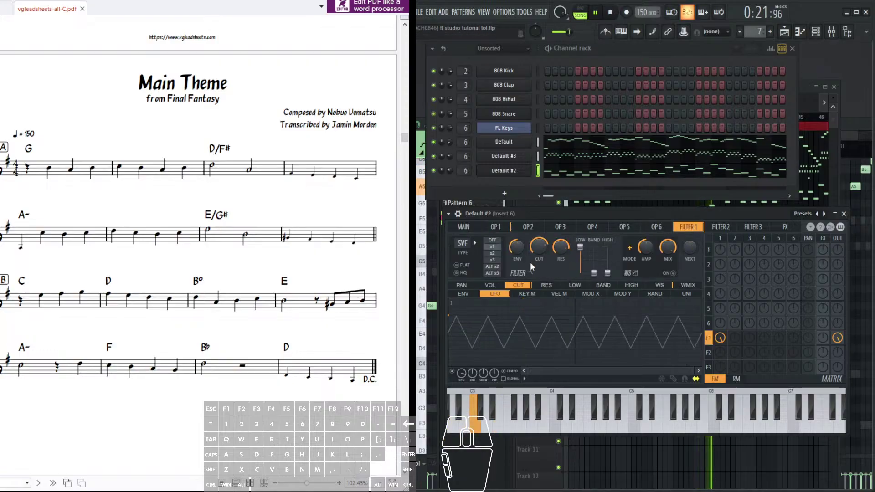
{"action": "mouse_move", "coordinate": [538, 246]}
{"action": "left_mouse_down"}
{"action": "mouse_move", "coordinate": [539, 257]}
{"action": "mouse_move", "coordinate": [539, 248]}
{"action": "left_mouse_up"}
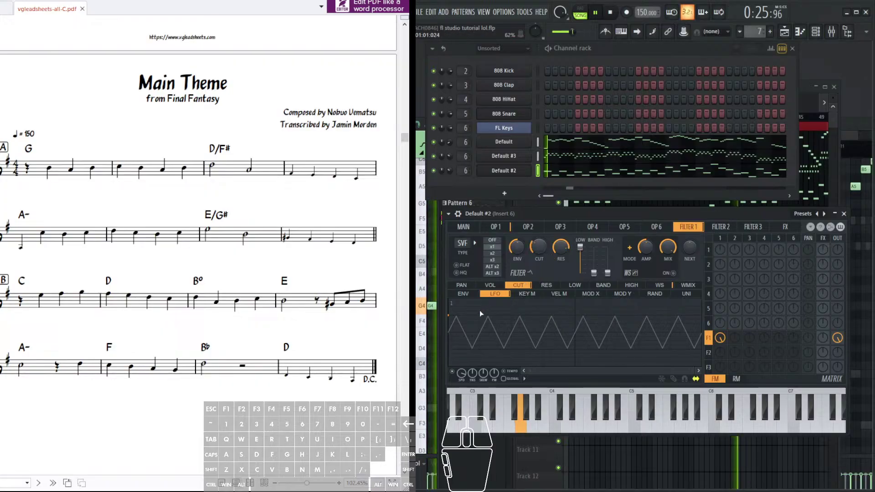
- Slow down the filter 1 cutoff LFO in Default #2 and adjust the filter's resonance and cutoff
{"action": "left_click_drag", "start_coordinate": [461, 373], "coordinate": [462, 379]}
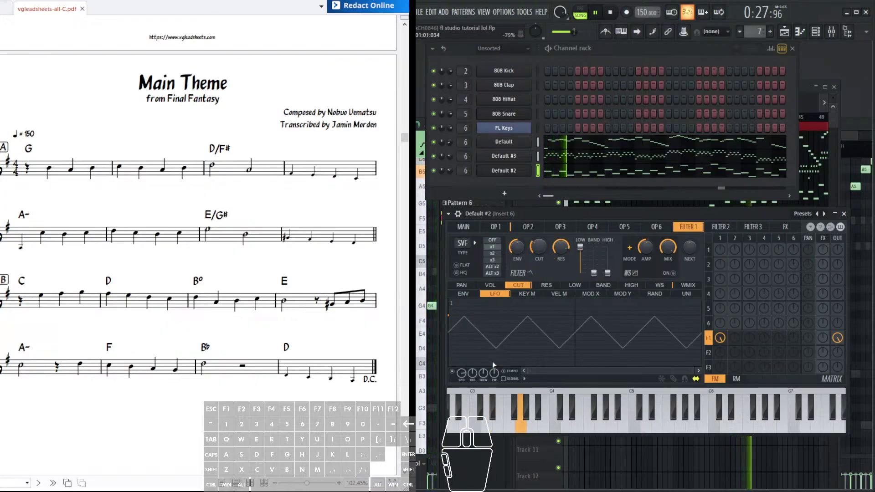
{"action": "mouse_move", "coordinate": [735, 250]}
{"action": "left_mouse_down"}
{"action": "mouse_move", "coordinate": [735, 230]}
{"action": "mouse_move", "coordinate": [734, 250]}
{"action": "left_mouse_up"}
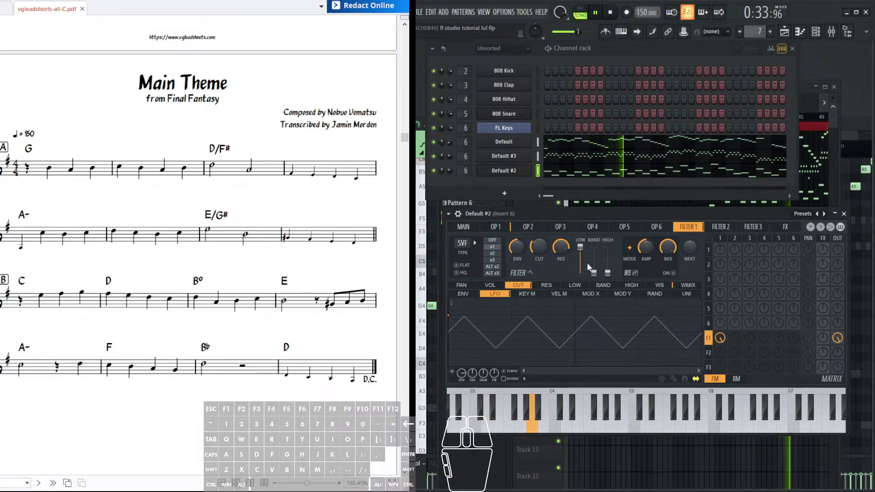
{"action": "left_click_drag", "start_coordinate": [561, 248], "coordinate": [538, 243]}
{"action": "left_click", "coordinate": [493, 260]}
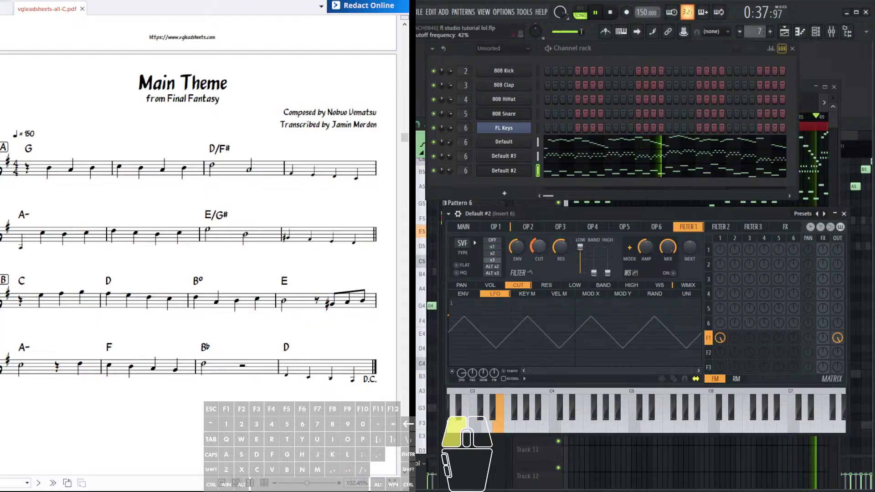
- Speed up the cutoff LFO, try operator 2 to 1 frequency modulation in Default #2 and stop the song
{"action": "mouse_move", "coordinate": [461, 373]}
{"action": "left_mouse_down"}
{"action": "mouse_move", "coordinate": [461, 363]}
{"action": "mouse_move", "coordinate": [461, 374]}
{"action": "left_mouse_up"}
{"action": "left_click_drag", "start_coordinate": [734, 249], "coordinate": [734, 252]}
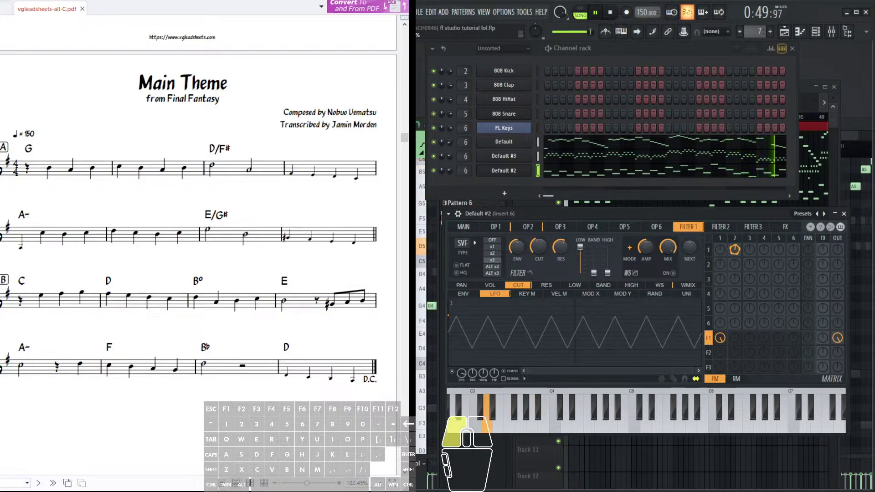
{"action": "left_click", "coordinate": [614, 13]}
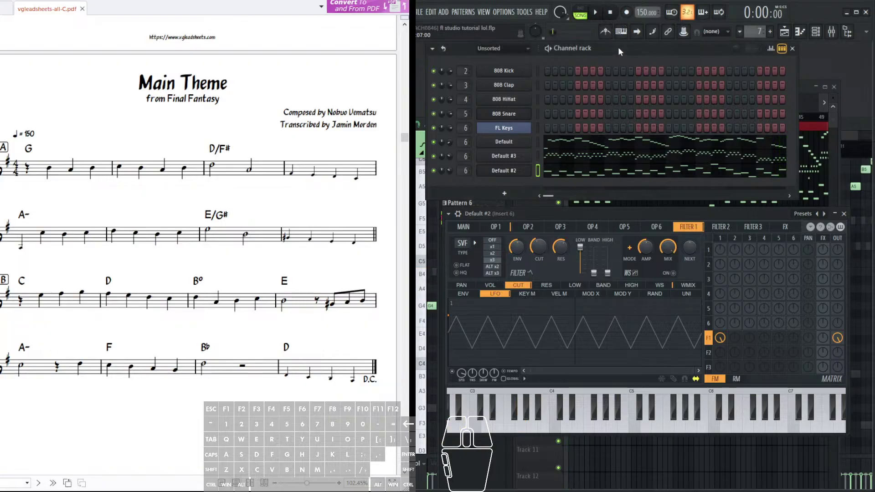
- Review the notes of Default, Default #3 and Default #2 in the piano roll
{"action": "left_click_drag", "start_coordinate": [636, 49], "coordinate": [652, 61]}
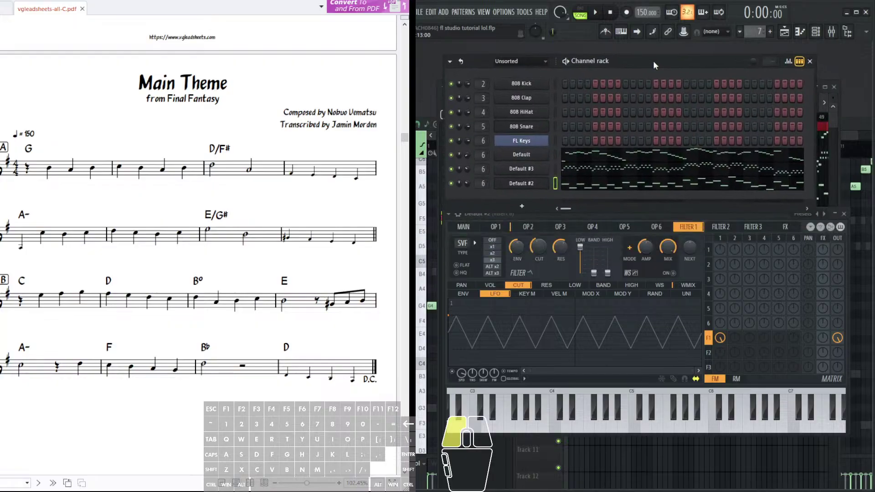
{"action": "left_click", "coordinate": [602, 150]}
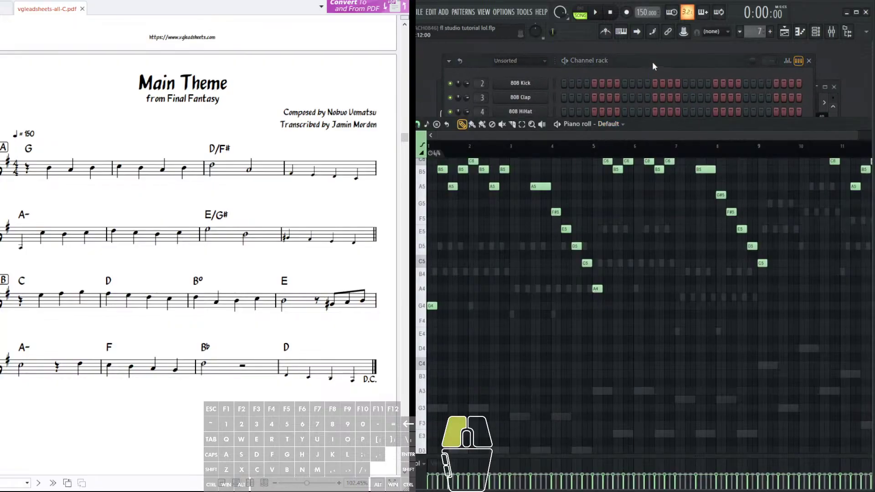
{"action": "left_click", "coordinate": [652, 63]}
{"action": "left_click", "coordinate": [607, 165]}
{"action": "left_click", "coordinate": [642, 68]}
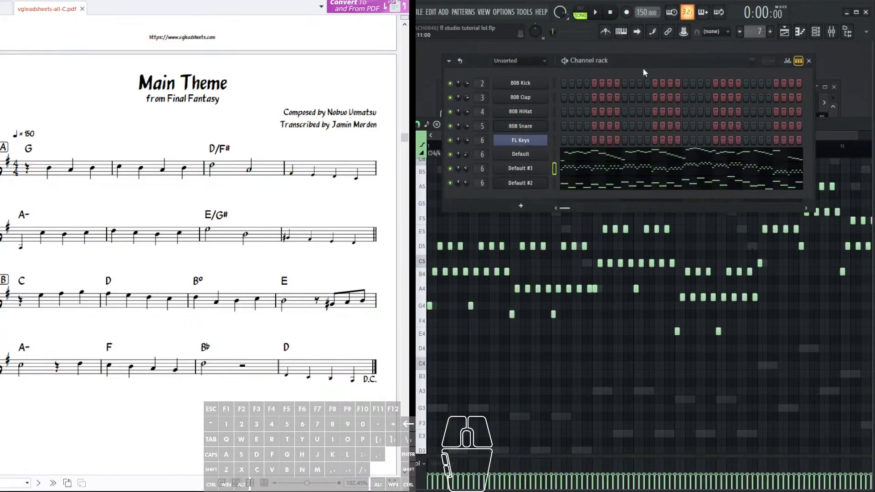
{"action": "left_click", "coordinate": [601, 187]}
{"action": "left_click_drag", "start_coordinate": [563, 231], "coordinate": [548, 286]}
{"action": "right_click", "coordinate": [548, 287]}
{"action": "left_click", "coordinate": [622, 97]}
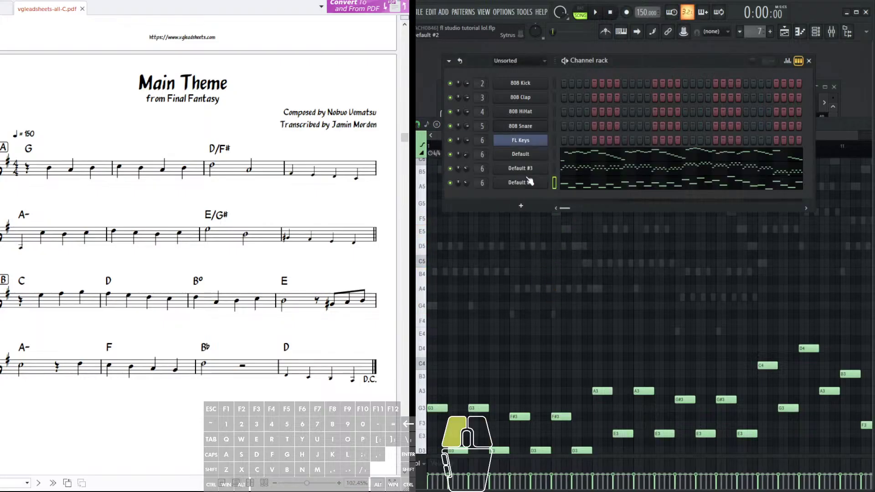
- Reopen Default #2's synth, play the song and raise filter 1's cutoff
{"action": "left_click", "coordinate": [530, 182]}
{"action": "left_click_drag", "start_coordinate": [545, 208], "coordinate": [562, 199]}
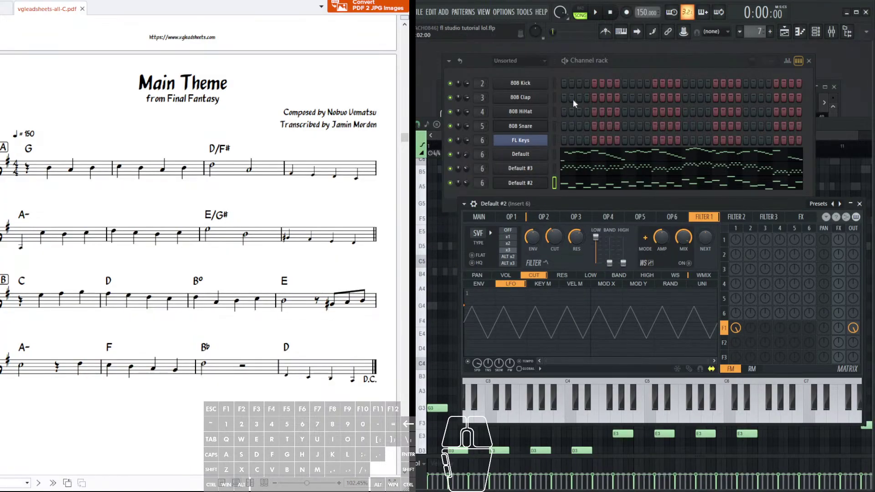
{"action": "left_click", "coordinate": [597, 12]}
{"action": "left_click", "coordinate": [467, 363]}
{"action": "left_click_drag", "start_coordinate": [649, 406], "coordinate": [481, 410]}
{"action": "left_click", "coordinate": [596, 12]}
{"action": "left_click_drag", "start_coordinate": [549, 237], "coordinate": [553, 230]}
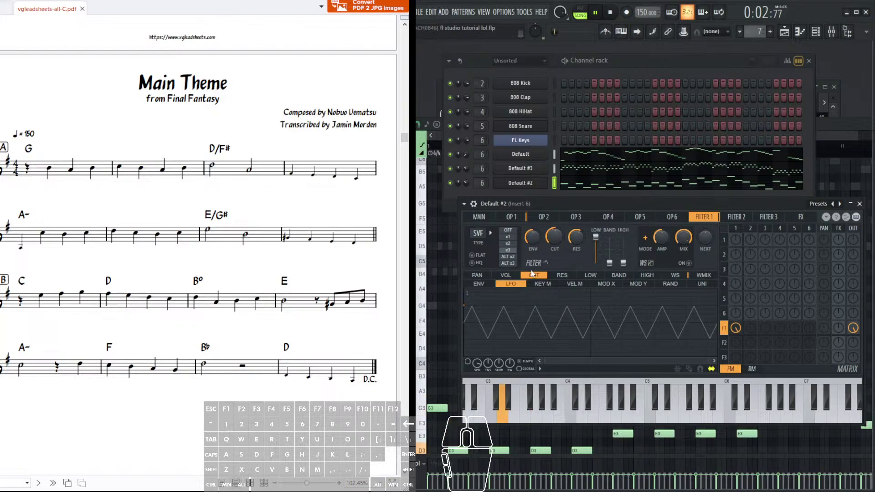
- Check the volume envelope of Default #2's filter 1 and stop the song
{"action": "left_click", "coordinate": [476, 274]}
{"action": "left_click", "coordinate": [506, 275]}
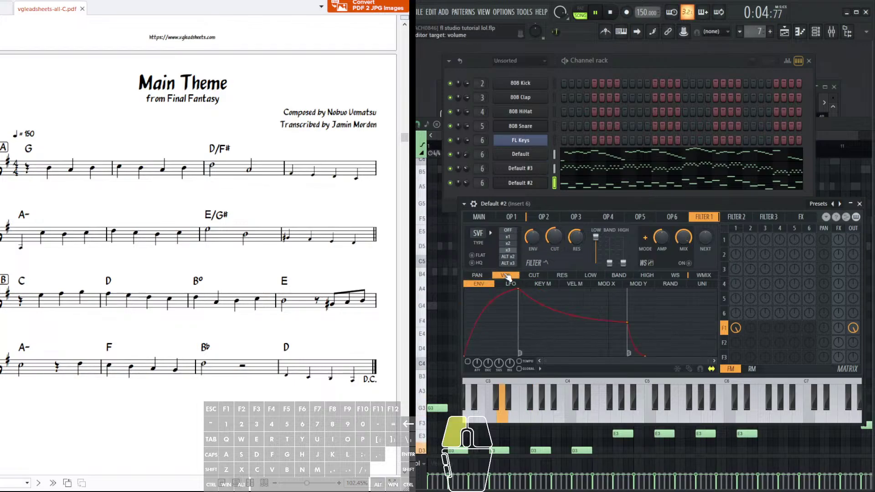
{"action": "left_click", "coordinate": [610, 12]}
- Open the Default channel's synth and route its filter 1 to the effects instead of the direct output
{"action": "left_click_drag", "start_coordinate": [635, 63], "coordinate": [628, 60]}
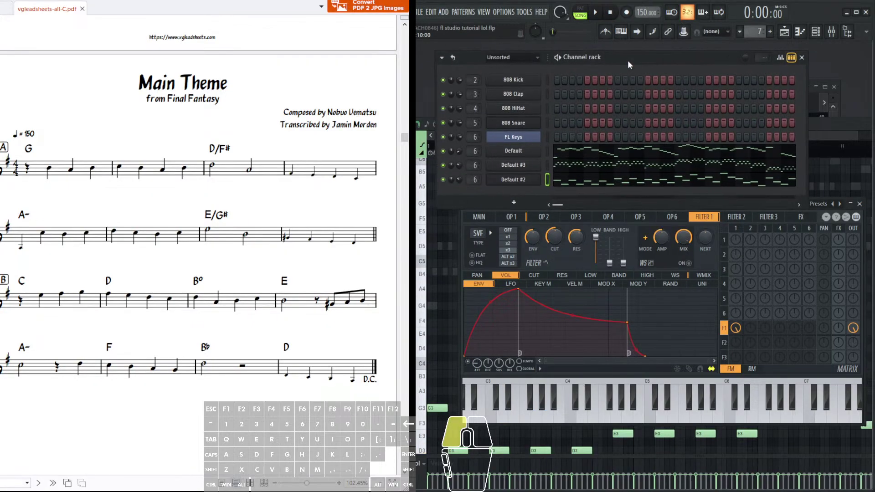
{"action": "left_click", "coordinate": [530, 153]}
{"action": "left_click_drag", "start_coordinate": [640, 163], "coordinate": [621, 142]}
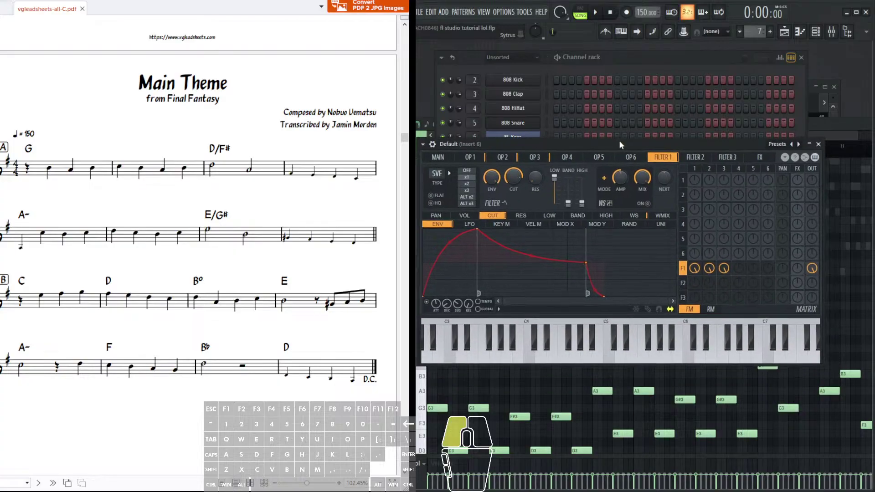
{"action": "left_click_drag", "start_coordinate": [707, 145], "coordinate": [710, 159]}
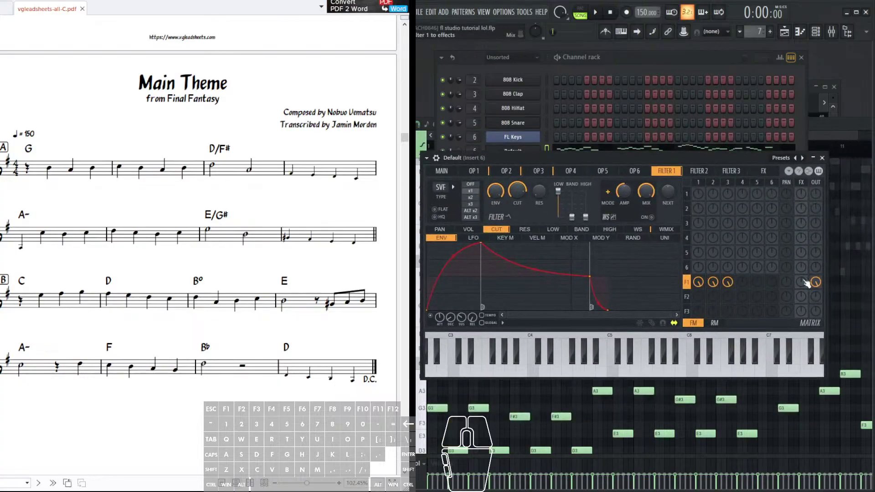
{"action": "left_click", "coordinate": [802, 182]}
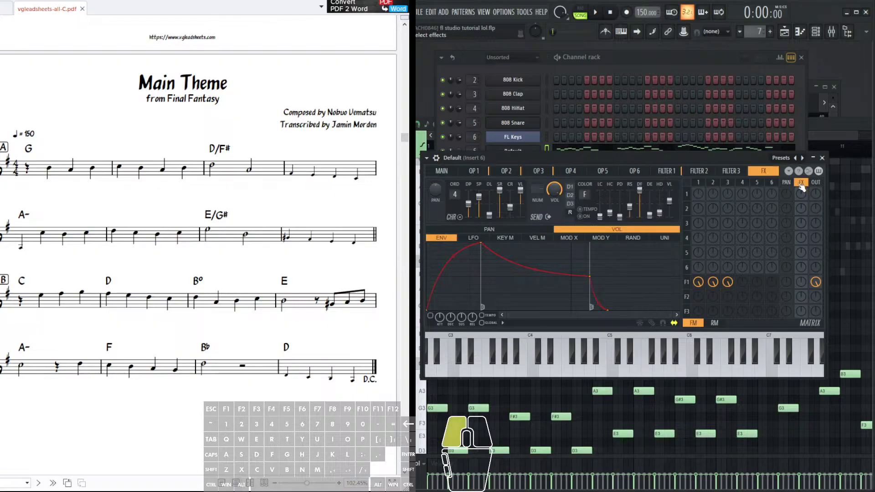
{"action": "left_click", "coordinate": [816, 182]}
{"action": "left_click_drag", "start_coordinate": [815, 282], "coordinate": [815, 285]}
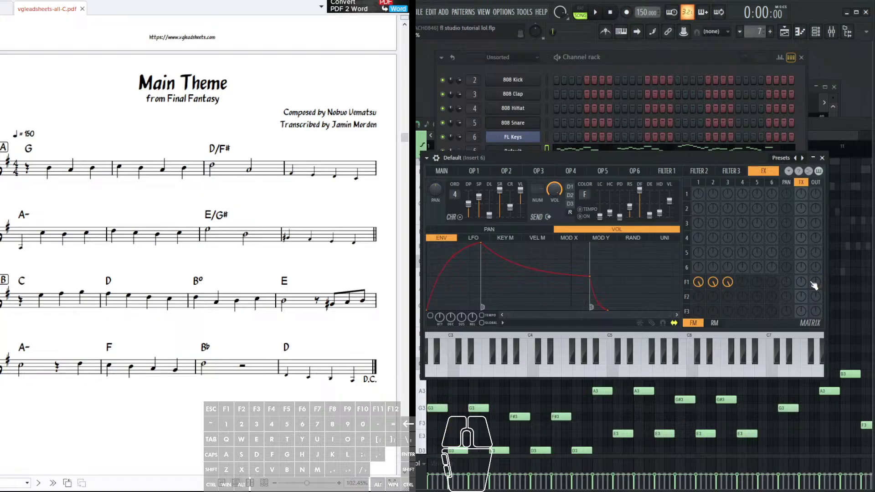
{"action": "left_click", "coordinate": [802, 285]}
- Examine the reverb and delay unit 1 settings of Default, then its filter 1 while the song plays
{"action": "left_click", "coordinate": [668, 174]}
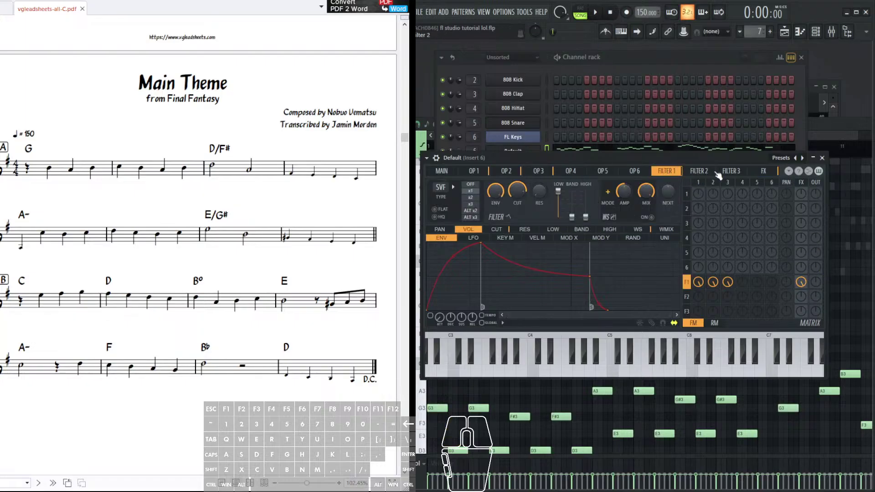
{"action": "left_click", "coordinate": [758, 173]}
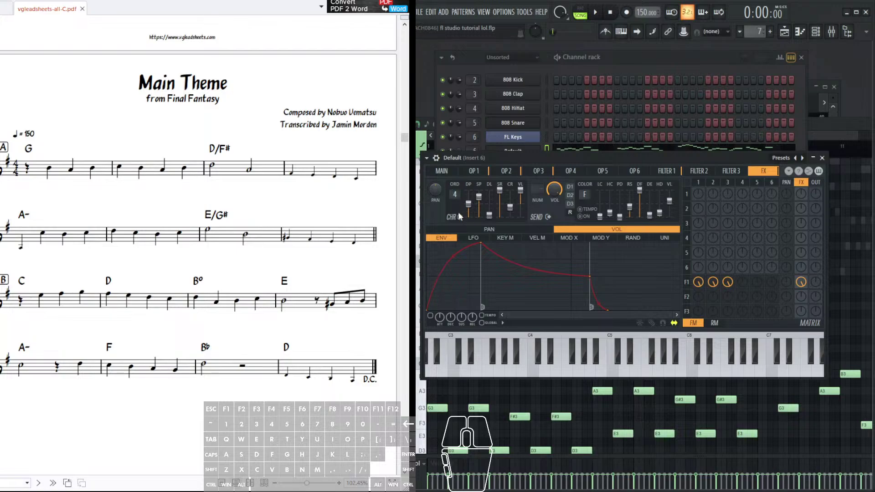
{"action": "left_click", "coordinate": [570, 214]}
{"action": "left_click", "coordinate": [570, 188]}
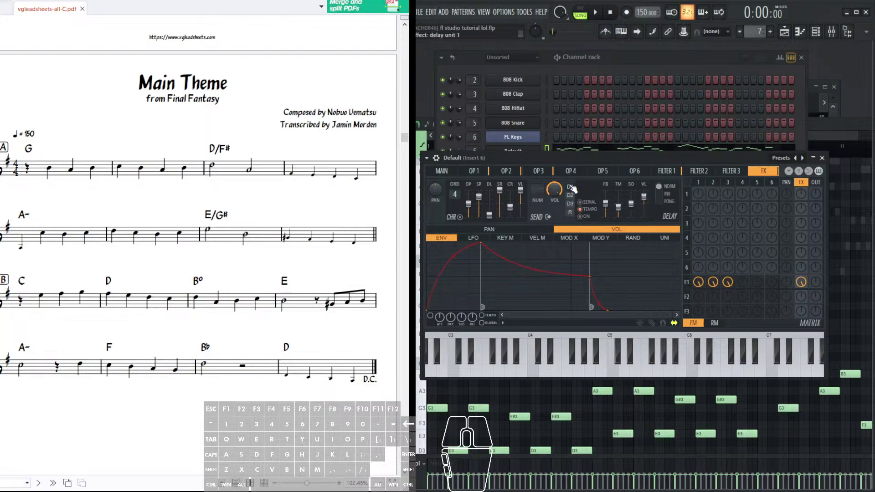
{"action": "left_click", "coordinate": [605, 31]}
{"action": "left_click", "coordinate": [607, 20]}
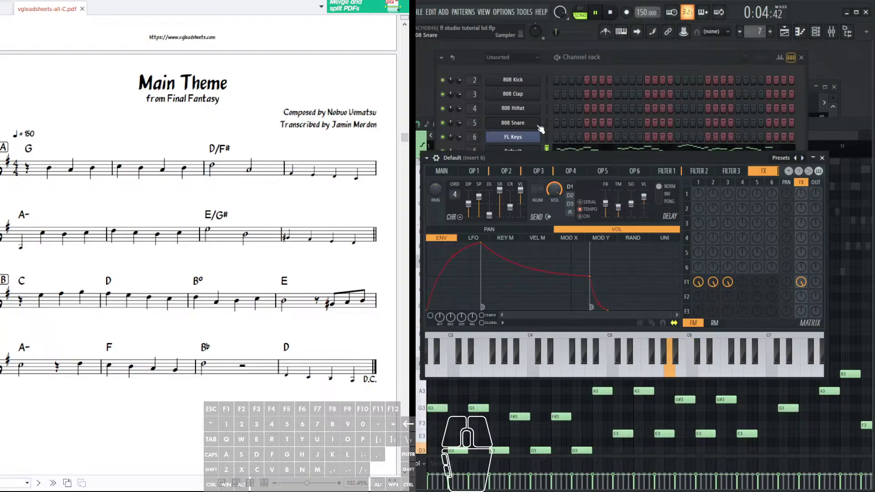
{"action": "left_click", "coordinate": [674, 171]}
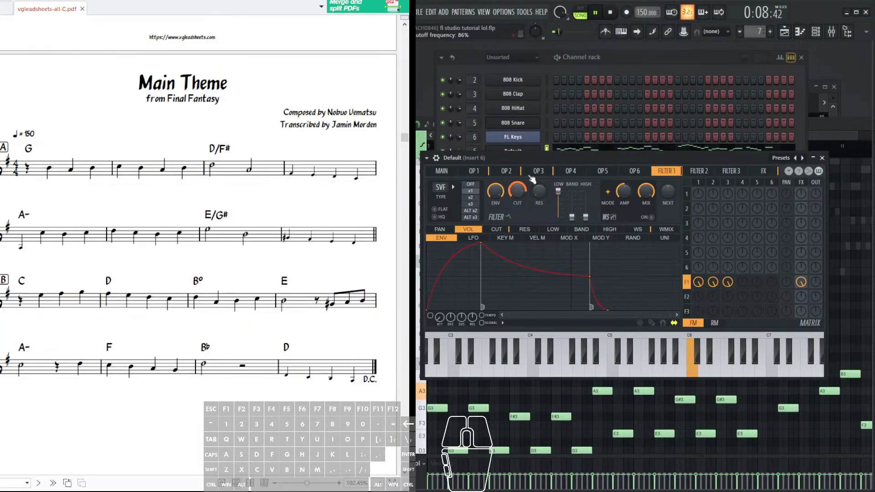
- Open Default #2's synth, route its filter 1 to the effects instead of the output and check the effects settings
{"action": "left_click", "coordinate": [628, 72]}
{"action": "left_click", "coordinate": [523, 181]}
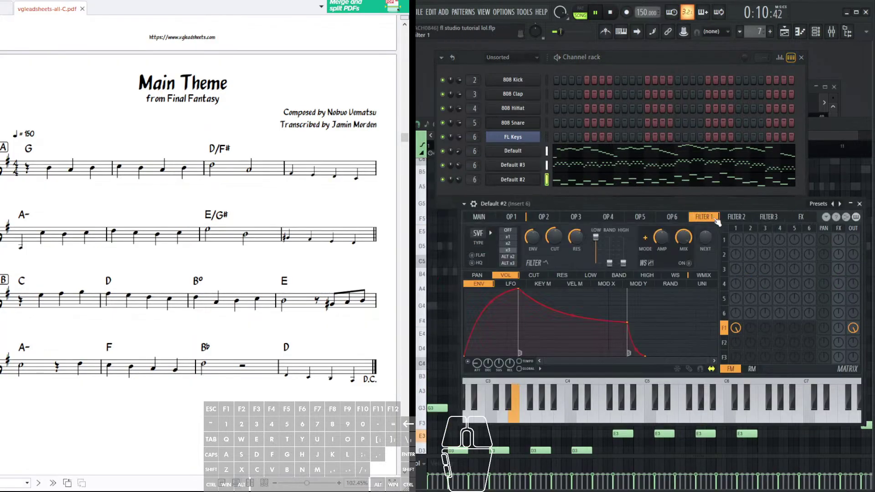
{"action": "left_click_drag", "start_coordinate": [691, 203], "coordinate": [650, 196]}
{"action": "left_click_drag", "start_coordinate": [810, 322], "coordinate": [796, 296]}
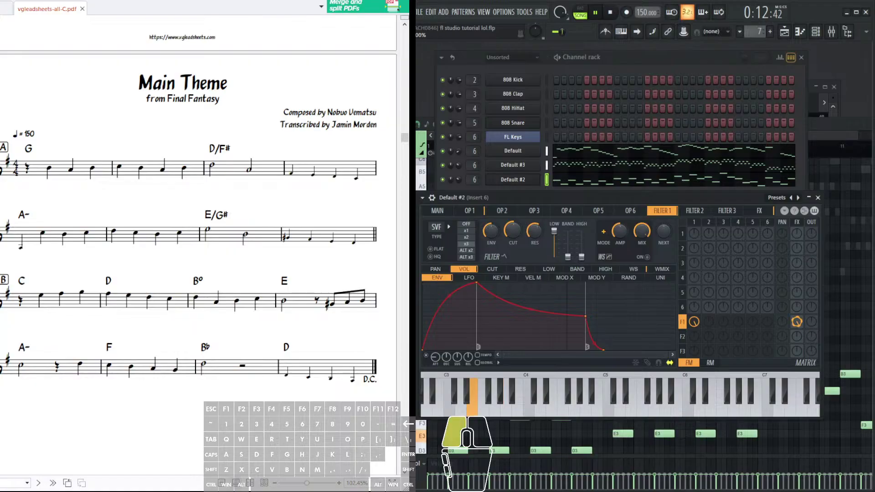
{"action": "left_click", "coordinate": [759, 211]}
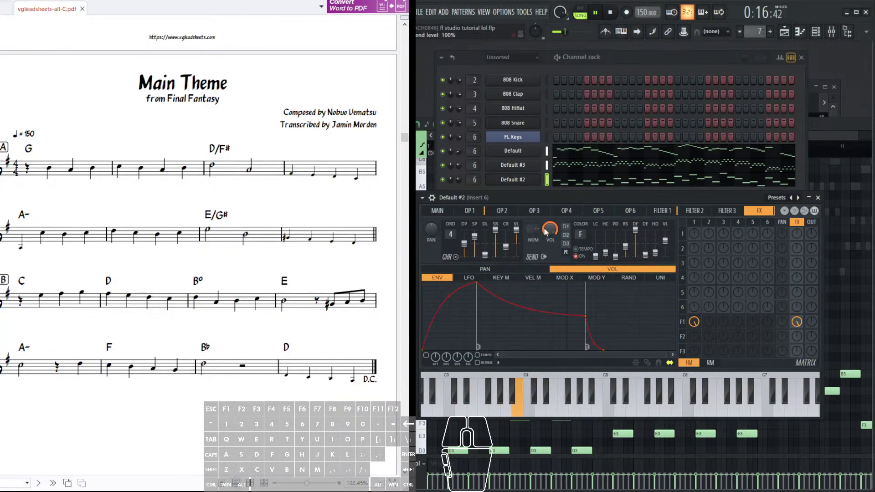
- Lower the attack and decay of the volume envelope in Default #2's filter 1
{"action": "left_click", "coordinate": [662, 210]}
{"action": "left_click_drag", "start_coordinate": [435, 357], "coordinate": [457, 375]}
{"action": "left_click_drag", "start_coordinate": [446, 357], "coordinate": [446, 366]}
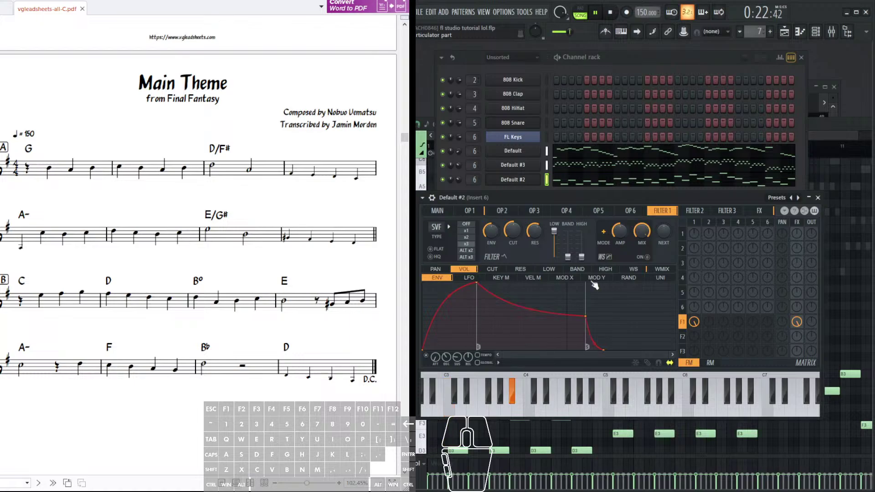
- Open Default #3's synth, route its filter 1 to the effects instead of the output and check the effects settings
{"action": "left_click", "coordinate": [527, 166]}
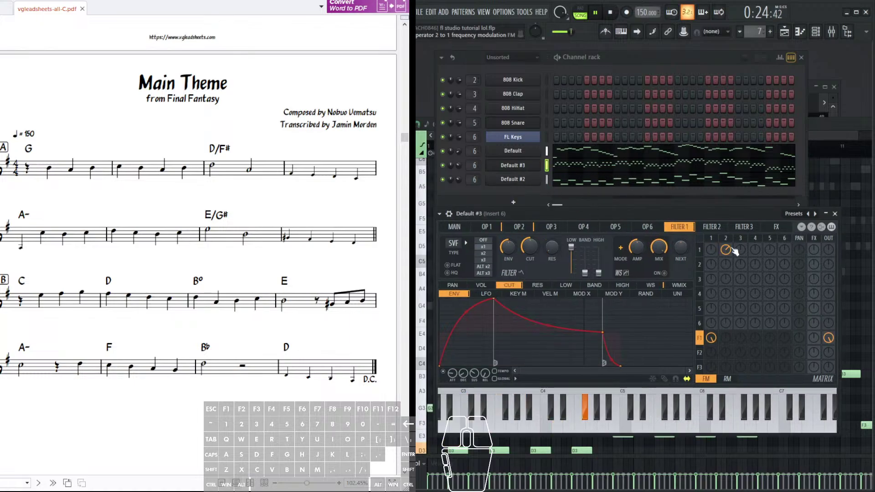
{"action": "left_click_drag", "start_coordinate": [814, 337], "coordinate": [813, 303]}
{"action": "left_click_drag", "start_coordinate": [828, 338], "coordinate": [828, 374]}
{"action": "left_click", "coordinate": [775, 226]}
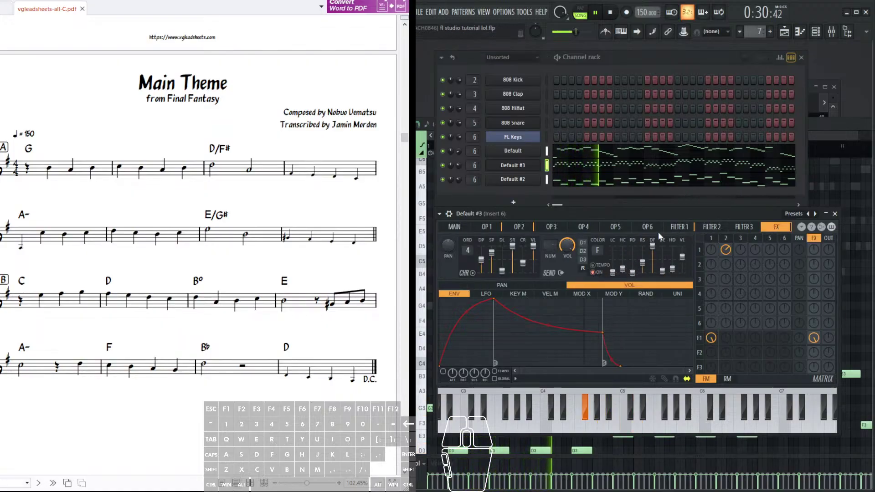
- Raise operator 2 to 1 frequency modulation in Default #3, adjust filter 1's cutoff and stop the song
{"action": "left_click_drag", "start_coordinate": [726, 250], "coordinate": [725, 241]}
{"action": "left_click", "coordinate": [678, 227]}
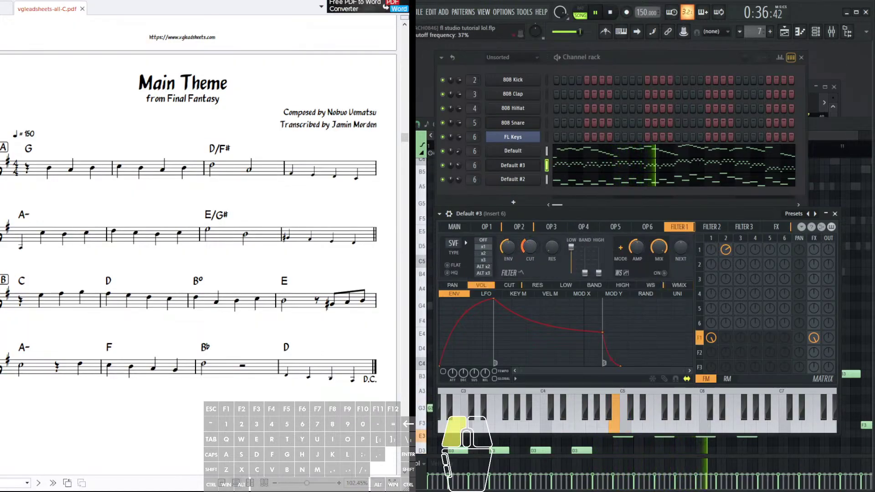
{"action": "key", "text": "space"}
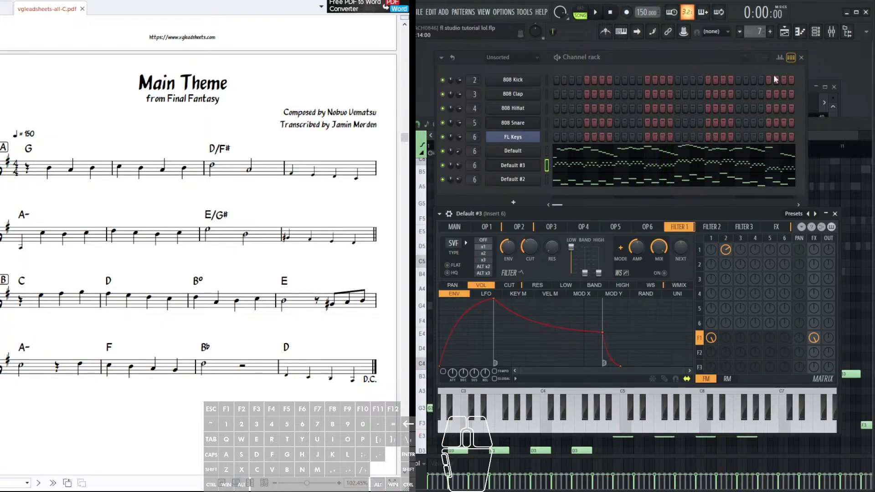
- Return to the playlist and add a new arrangement named Arrangement_3
{"action": "left_click", "coordinate": [814, 132]}
{"action": "left_click", "coordinate": [829, 110]}
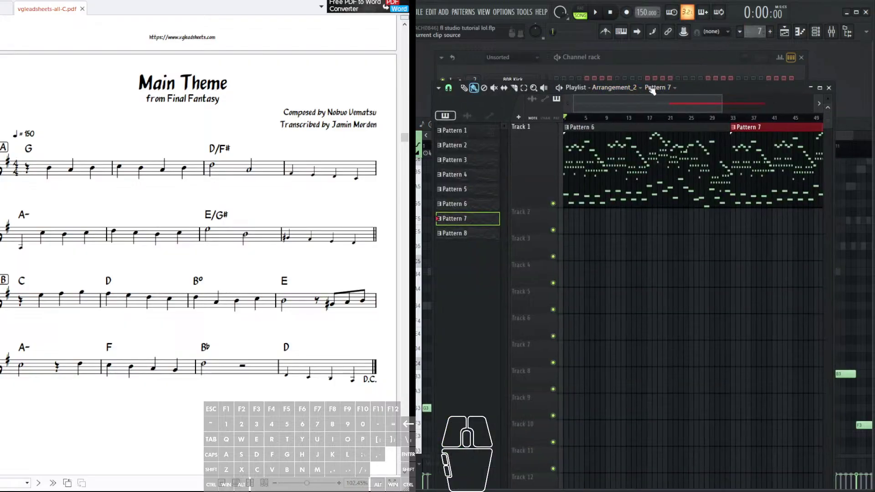
{"action": "left_click", "coordinate": [622, 87]}
{"action": "left_click", "coordinate": [618, 173]}
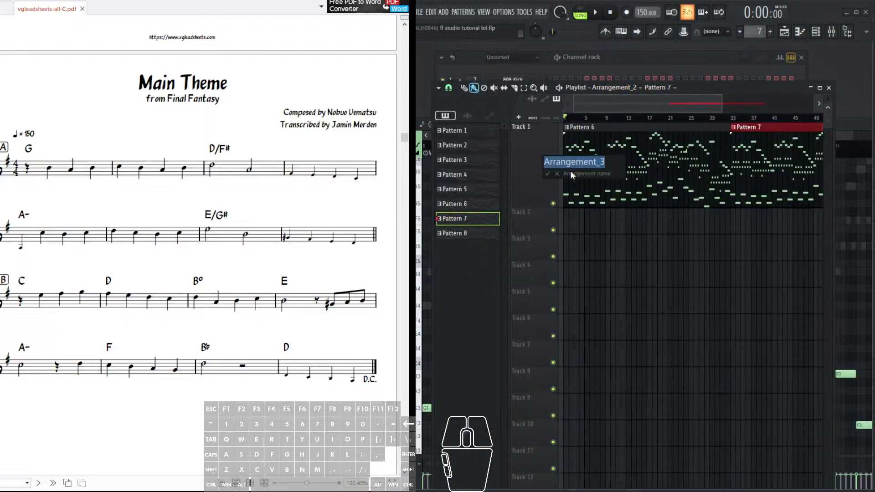
{"action": "left_click", "coordinate": [557, 177]}
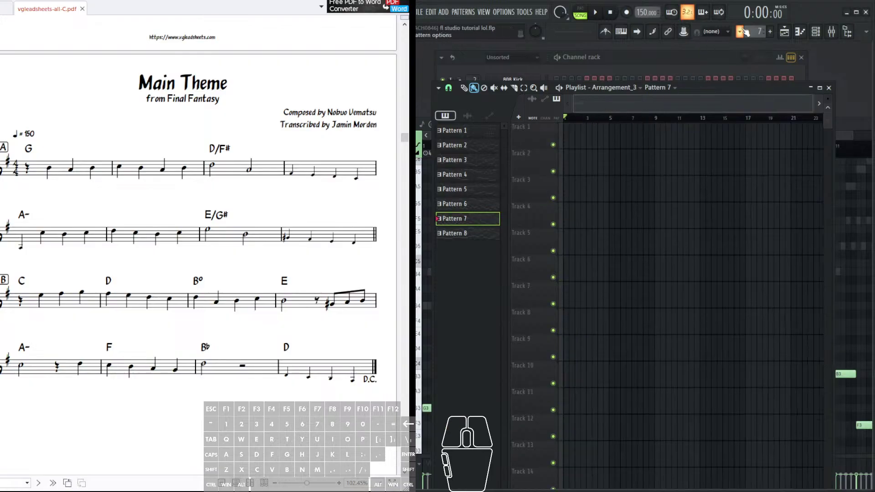
- Place a clip of the empty Pattern 9 at the start of track 1 and open its piano roll
{"action": "left_click", "coordinate": [580, 140]}
{"action": "right_click", "coordinate": [581, 142]}
{"action": "left_click_drag", "start_coordinate": [754, 31], "coordinate": [757, 26]}
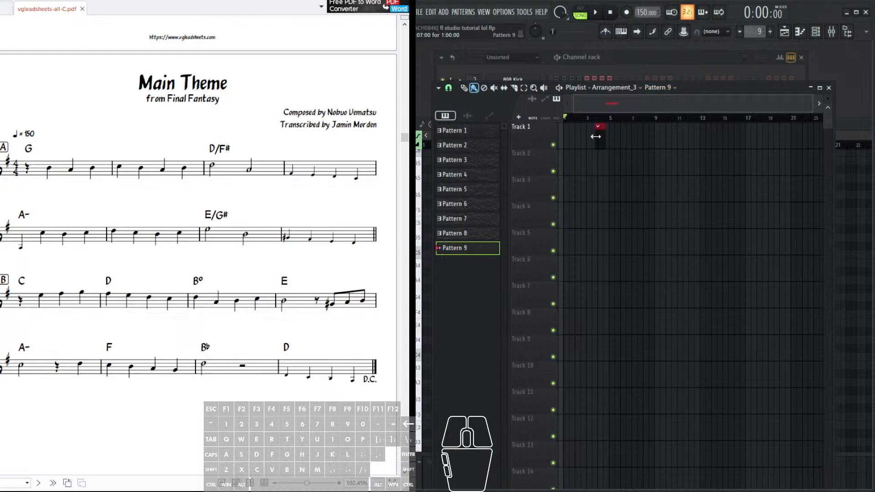
{"action": "left_click_drag", "start_coordinate": [597, 138], "coordinate": [562, 142]}
{"action": "double_click", "coordinate": [568, 138]}
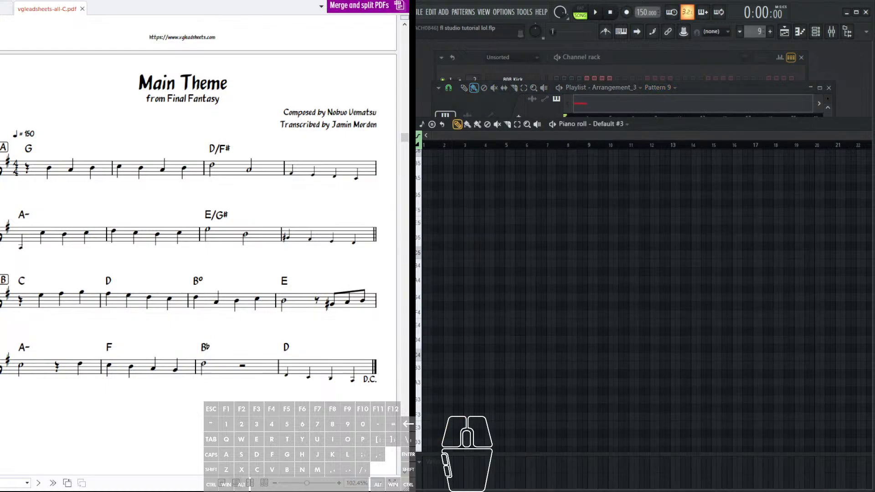
- Browse forward through the lead sheet PDF to find the Green Hill Zone sheet from Sonic the Hedgehog
{"action": "left_click_drag", "start_coordinate": [404, 139], "coordinate": [406, 361]}
{"action": "scroll", "coordinate": [331, 262], "scroll_direction": "down", "scroll_amount": 4}
{"action": "scroll", "coordinate": [331, 261], "scroll_direction": "down", "scroll_amount": 4}
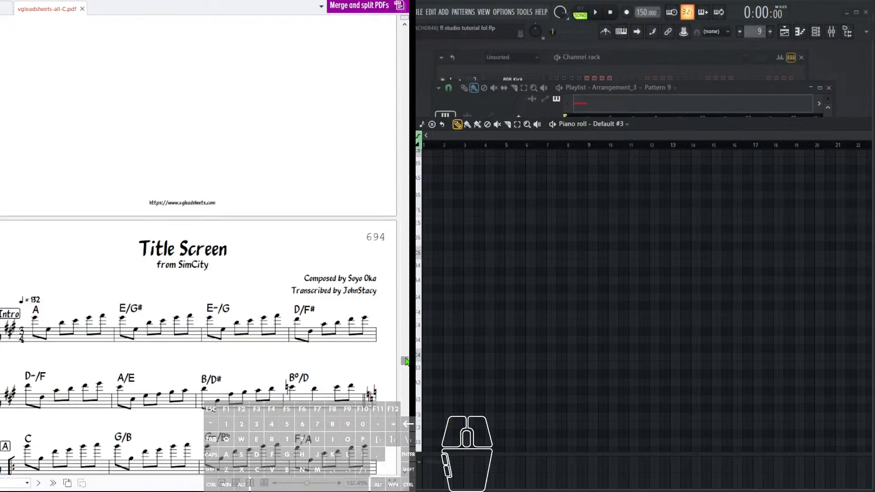
{"action": "key", "text": "Right"}
{"action": "key", "text": "Right"}
{"action": "key", "text": "Right"}
{"action": "key", "text": "Right"}
{"action": "key", "text": "Right"}
{"action": "key", "text": "Right"}
{"action": "key", "text": "Right"}
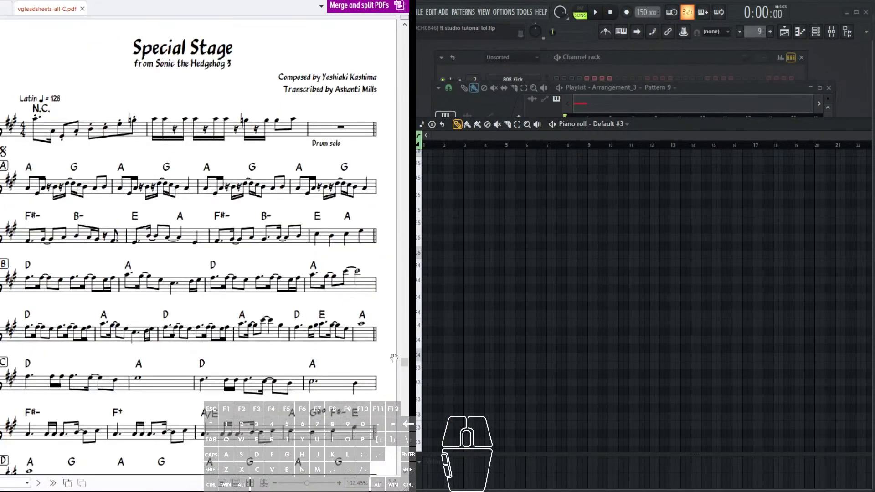
{"action": "key", "text": "Left"}
{"action": "key", "text": "Right"}
{"action": "key", "text": "Right"}
{"action": "key", "text": "Right"}
{"action": "key", "text": "Right"}
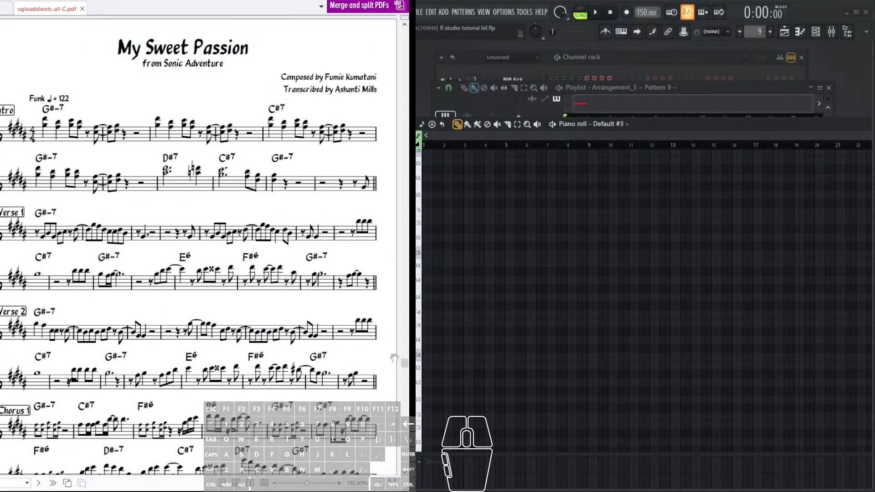
{"action": "key", "text": "Right"}
{"action": "key", "text": "Right"}
{"action": "key", "text": "Right"}
{"action": "key", "text": "Right"}
{"action": "key", "text": "Right"}
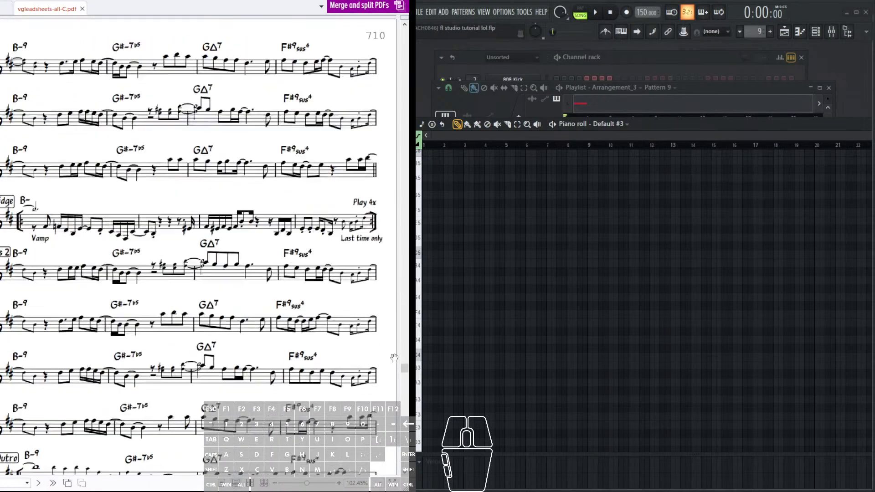
{"action": "scroll", "coordinate": [394, 358], "scroll_direction": "down", "scroll_amount": 6}
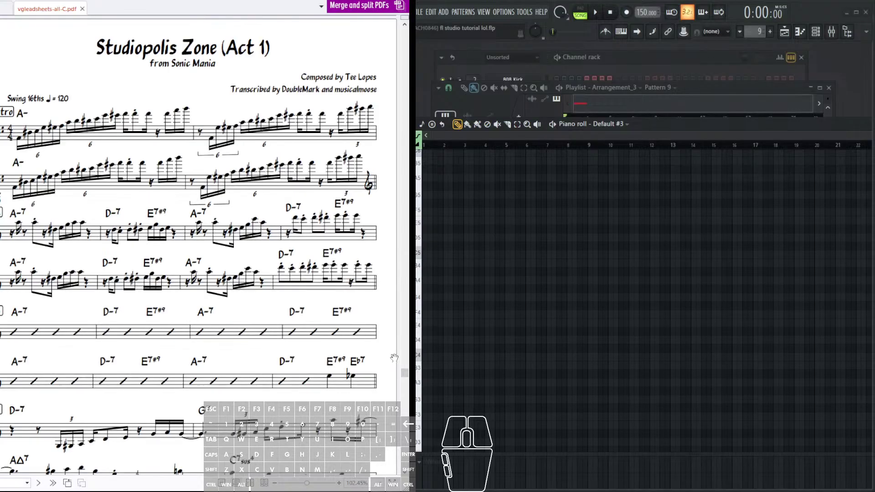
{"action": "scroll", "coordinate": [394, 358], "scroll_direction": "up", "scroll_amount": 1}
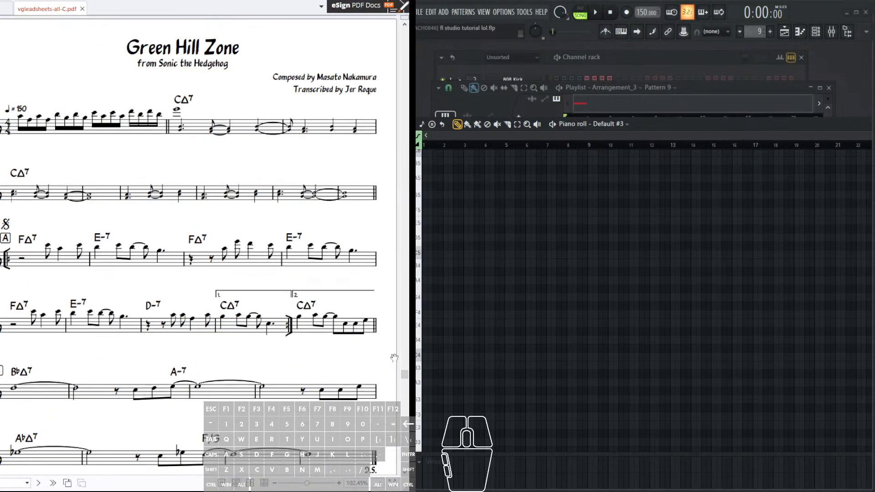
{"action": "scroll", "coordinate": [394, 358], "scroll_direction": "down", "scroll_amount": 1}
{"action": "scroll", "coordinate": [394, 357], "scroll_direction": "up", "scroll_amount": 1}
{"action": "scroll", "coordinate": [394, 358], "scroll_direction": "down", "scroll_amount": 1}
- Open the Default channel's piano roll for Pattern 9 from the channel rack
{"action": "left_click_drag", "start_coordinate": [673, 121], "coordinate": [689, 105]}
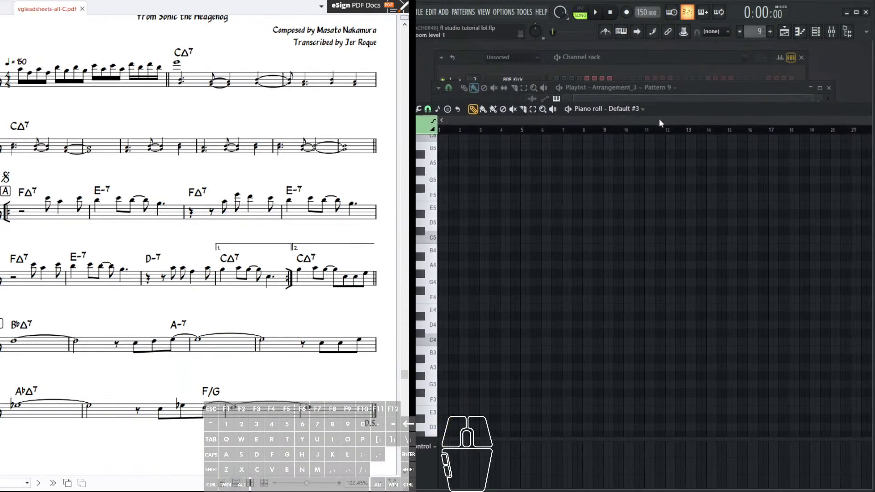
{"action": "left_click", "coordinate": [654, 67]}
{"action": "scroll", "coordinate": [188, 236], "scroll_direction": "up", "scroll_amount": 1}
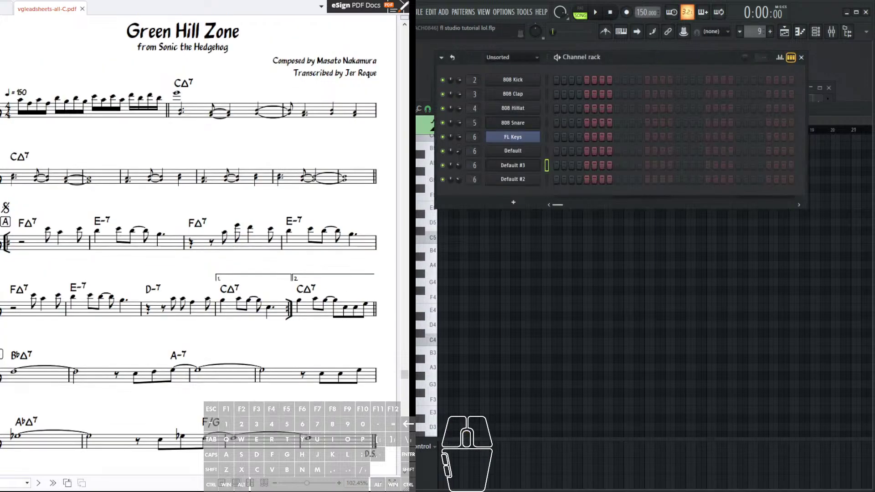
{"action": "right_click", "coordinate": [533, 153]}
{"action": "left_click", "coordinate": [540, 150]}
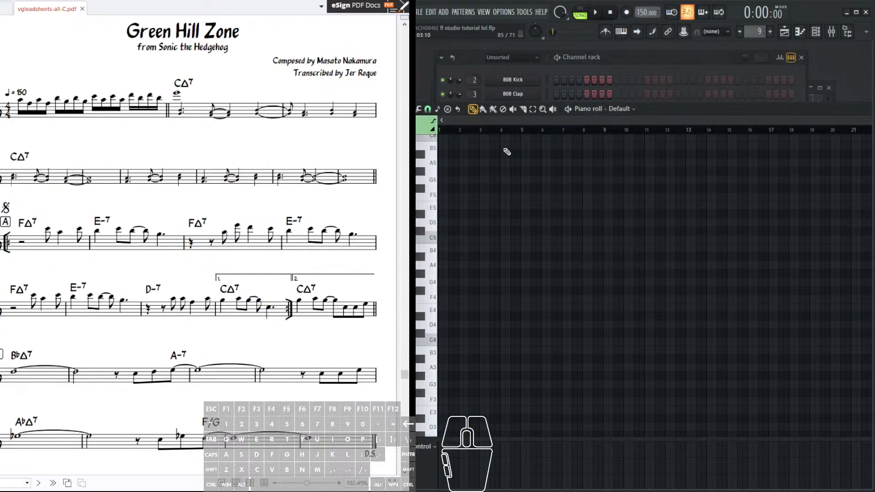
{"action": "left_click_drag", "start_coordinate": [445, 208], "coordinate": [449, 230]}
{"action": "right_click", "coordinate": [457, 226]}
{"action": "right_click", "coordinate": [450, 231]}
- Place an A6 note at the very start of the pattern and shorten it to one step
{"action": "scroll", "coordinate": [567, 147], "scroll_direction": "up", "scroll_amount": 4}
{"action": "scroll", "coordinate": [480, 220], "scroll_direction": "up", "scroll_amount": 2}
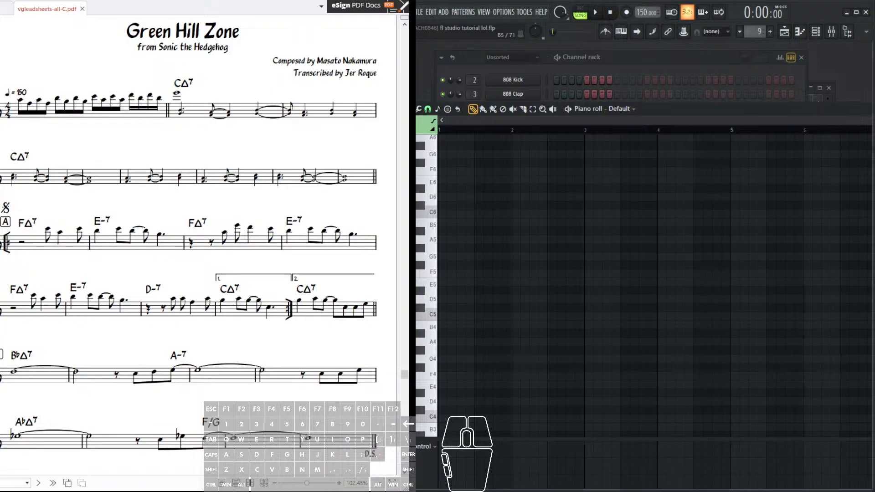
{"action": "scroll", "coordinate": [483, 230], "scroll_direction": "up", "scroll_amount": 1}
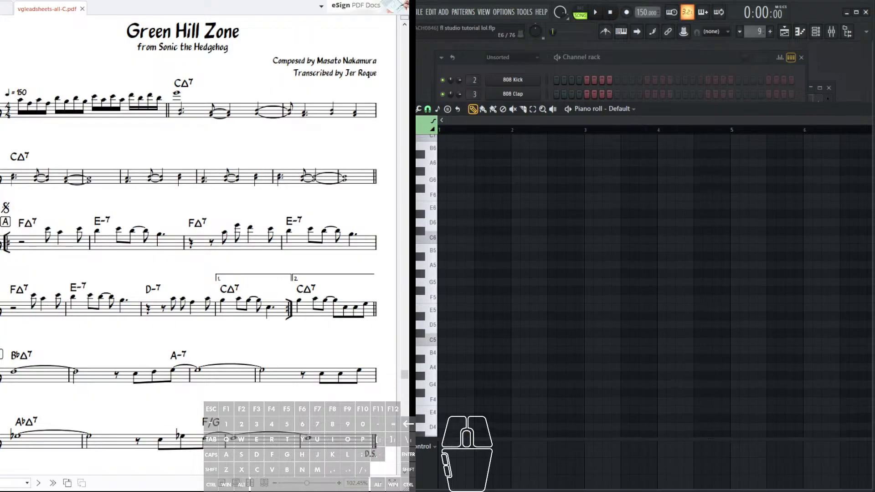
{"action": "scroll", "coordinate": [462, 226], "scroll_direction": "up", "scroll_amount": 1}
{"action": "left_click_drag", "start_coordinate": [451, 266], "coordinate": [456, 190]}
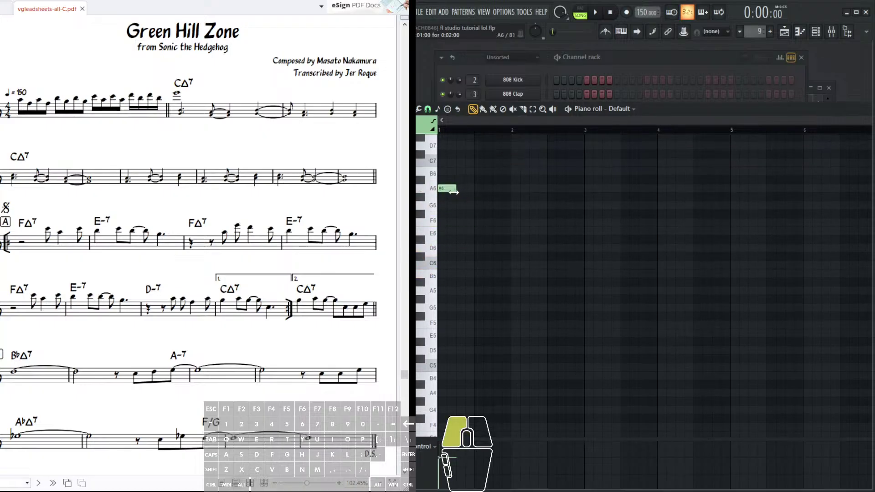
{"action": "middle_click", "coordinate": [474, 89]}
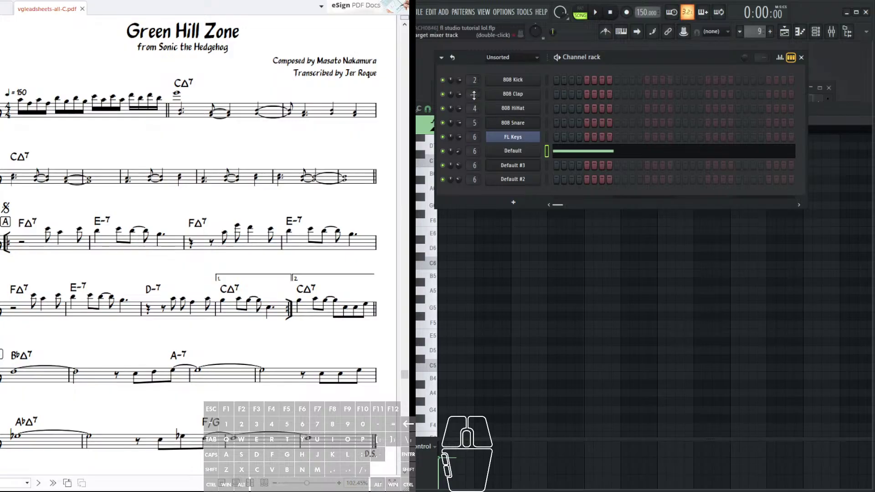
{"action": "left_click", "coordinate": [473, 96]}
{"action": "left_click", "coordinate": [479, 229]}
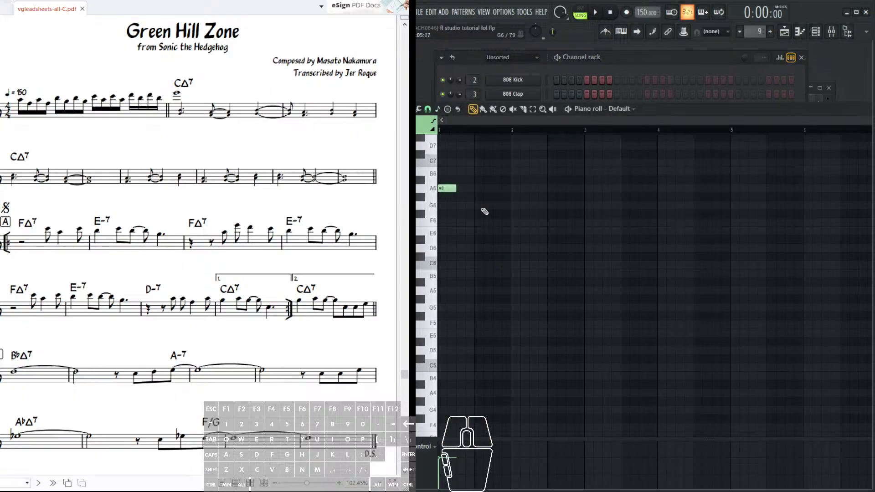
{"action": "scroll", "coordinate": [551, 214], "scroll_direction": "up", "scroll_amount": 3}
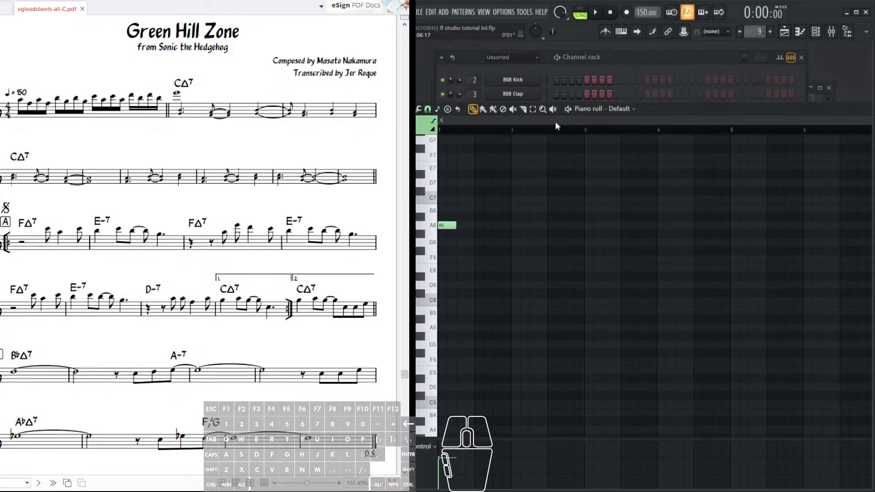
{"action": "scroll", "coordinate": [515, 139], "scroll_direction": "up", "scroll_amount": 3}
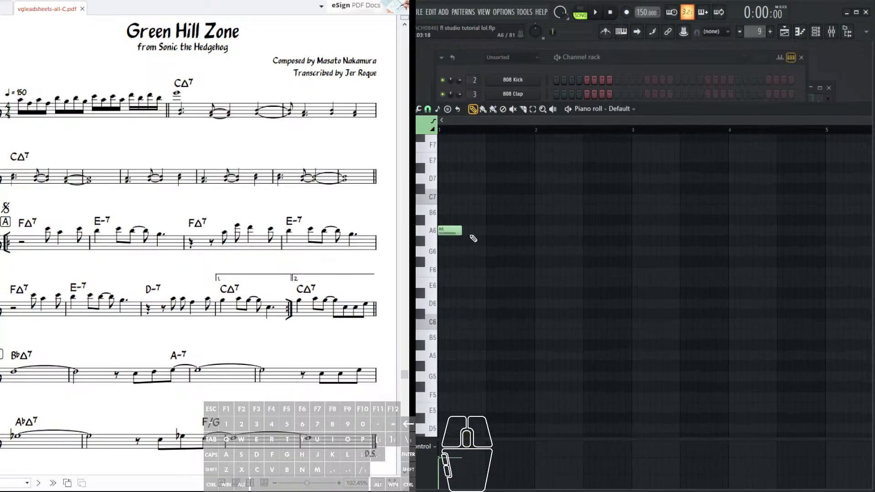
{"action": "left_click_drag", "start_coordinate": [461, 236], "coordinate": [455, 236]}
{"action": "scroll", "coordinate": [478, 267], "scroll_direction": "up", "scroll_amount": 1}
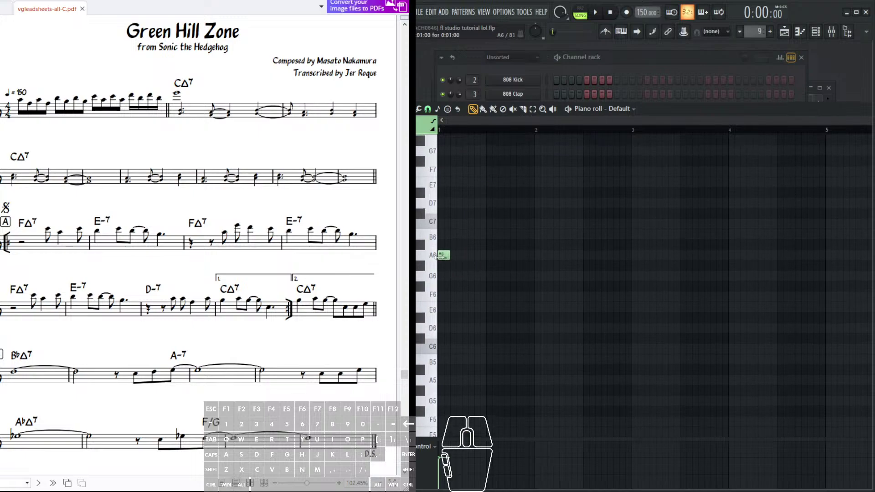
- Continue the run with consecutive one-step notes F6, A6, F6, B6, G6, B6 and G6
{"action": "left_click", "coordinate": [452, 297]}
{"action": "left_click", "coordinate": [467, 255]}
{"action": "left_click", "coordinate": [475, 297]}
{"action": "left_click", "coordinate": [488, 234]}
{"action": "left_click", "coordinate": [501, 276]}
{"action": "left_click", "coordinate": [513, 234]}
{"action": "left_click", "coordinate": [524, 276]}
- Add the next four one-step notes of the run: C7, A6, C7 and A6
{"action": "left_click_drag", "start_coordinate": [511, 255], "coordinate": [484, 279]}
{"action": "left_click", "coordinate": [507, 247]}
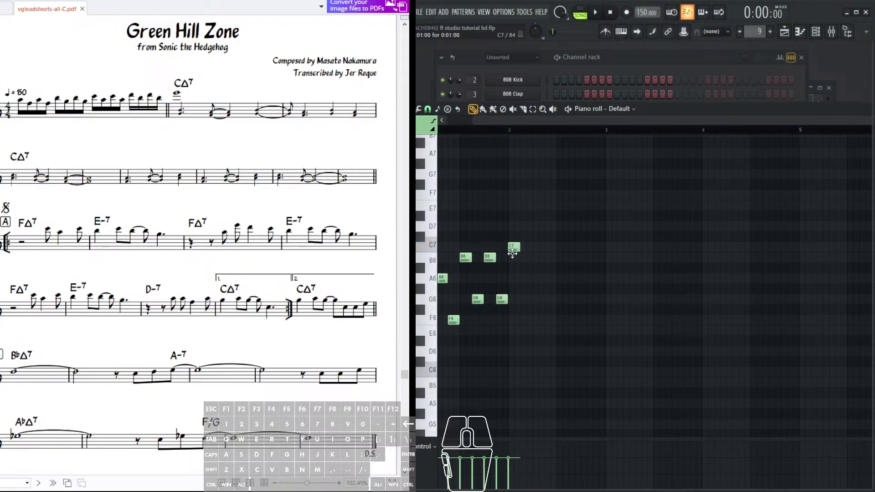
{"action": "left_click", "coordinate": [525, 277]}
{"action": "left_click", "coordinate": [536, 247]}
{"action": "left_click", "coordinate": [548, 278]}
- Finish the opening run with one-step notes D7, B6, D7 and B6
{"action": "scroll", "coordinate": [561, 258], "scroll_direction": "up", "scroll_amount": 1}
{"action": "scroll", "coordinate": [562, 257], "scroll_direction": "right", "scroll_amount": 1}
{"action": "left_click", "coordinate": [550, 235]}
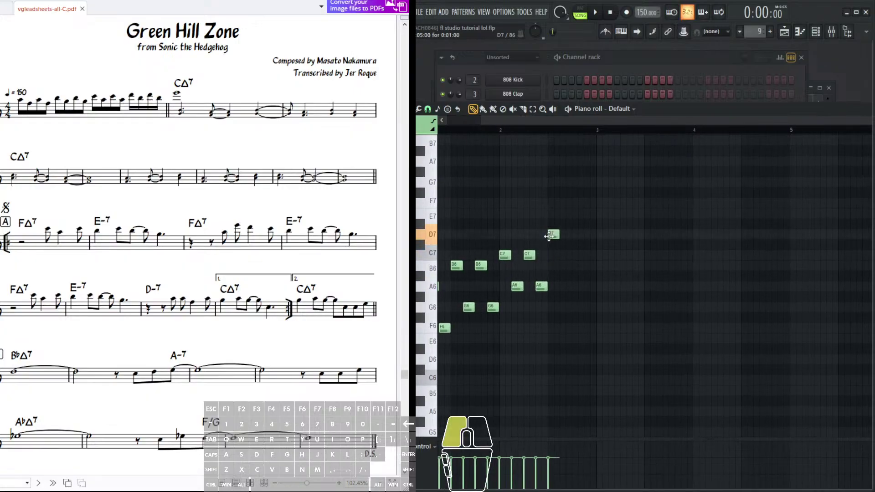
{"action": "left_click", "coordinate": [565, 266]}
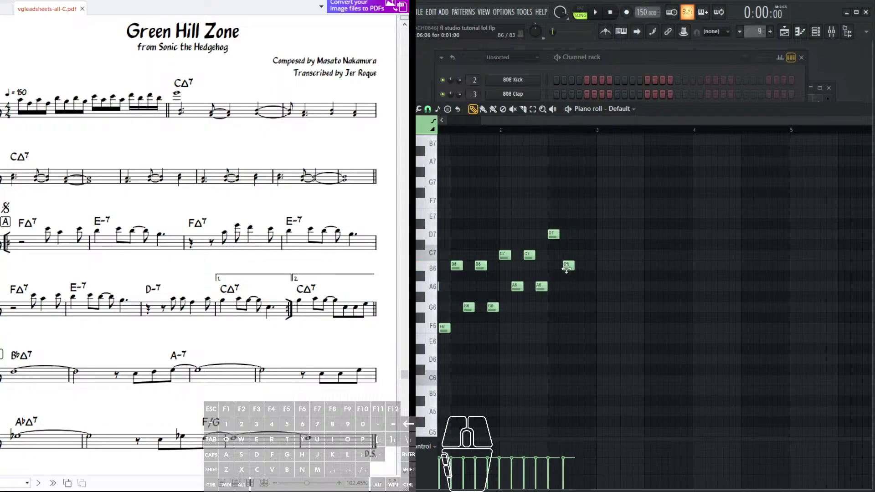
{"action": "left_click", "coordinate": [575, 235]}
{"action": "left_click", "coordinate": [585, 264]}
- Play back the opening run of notes, then pause playback
{"action": "scroll", "coordinate": [576, 121], "scroll_direction": "down", "scroll_amount": 3}
{"action": "scroll", "coordinate": [577, 121], "scroll_direction": "up", "scroll_amount": 1}
{"action": "scroll", "coordinate": [200, 246], "scroll_direction": "up", "scroll_amount": 1}
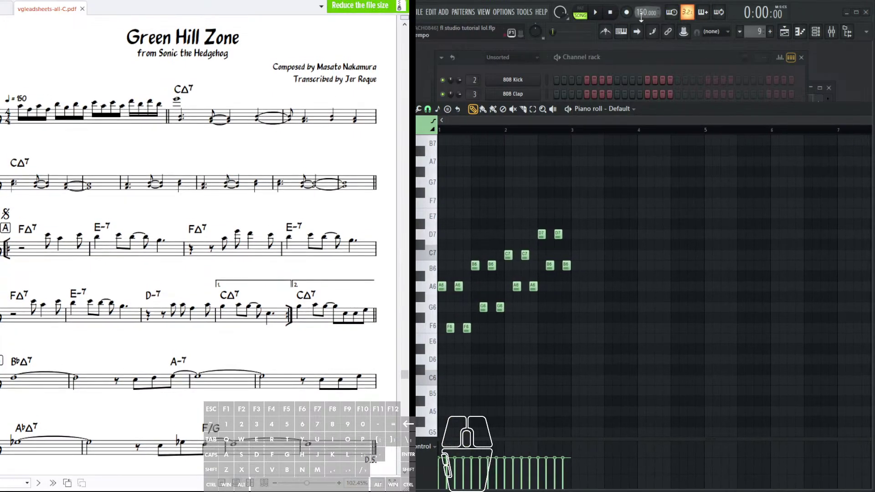
{"action": "left_click", "coordinate": [596, 13]}
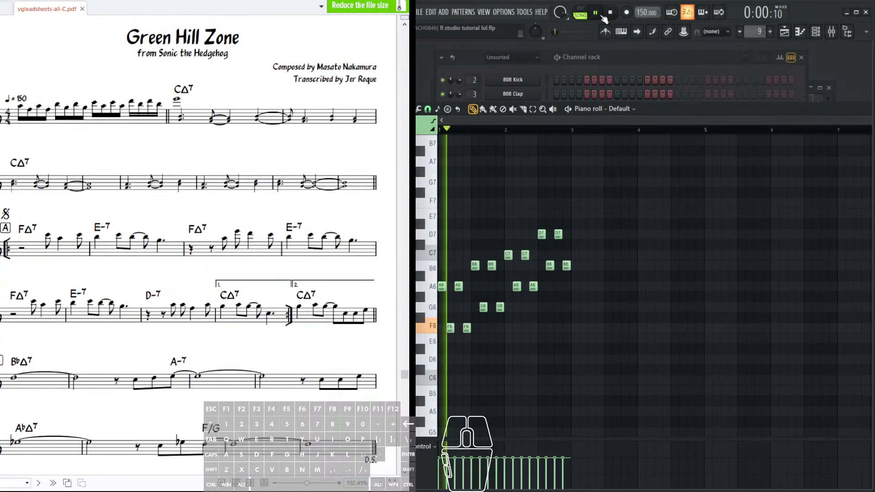
{"action": "left_click", "coordinate": [596, 14]}
- Place a one-step E7 note directly after the run, at the start of bar 3
{"action": "scroll", "coordinate": [652, 213], "scroll_direction": "right", "scroll_amount": 1}
{"action": "scroll", "coordinate": [663, 223], "scroll_direction": "right", "scroll_amount": 1}
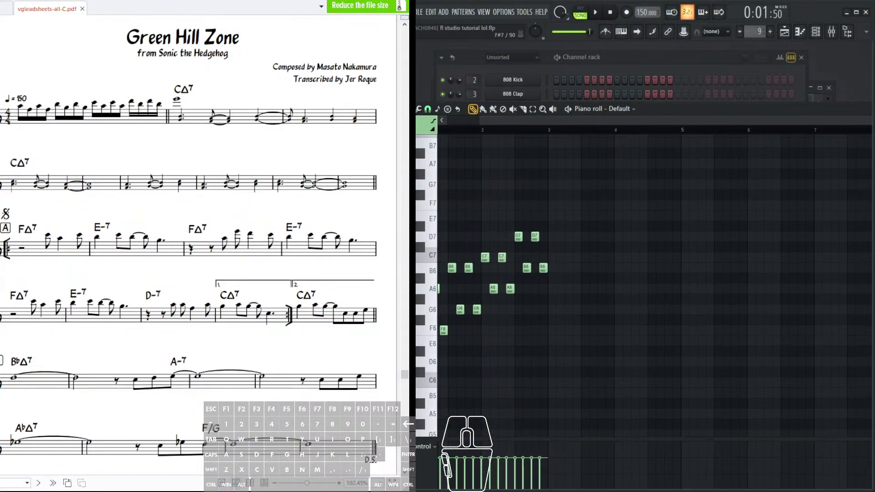
{"action": "scroll", "coordinate": [483, 248], "scroll_direction": "right", "scroll_amount": 5}
{"action": "scroll", "coordinate": [494, 260], "scroll_direction": "up", "scroll_amount": 3}
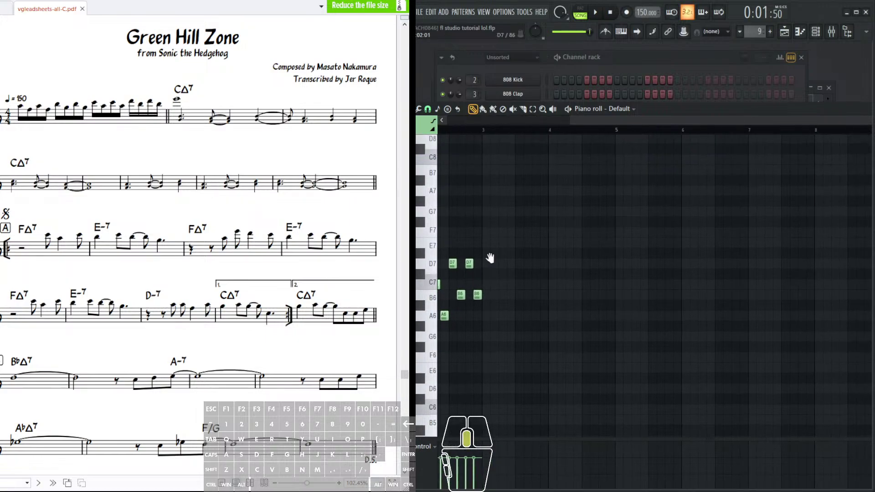
{"action": "left_click", "coordinate": [468, 269]}
{"action": "left_click_drag", "start_coordinate": [467, 269], "coordinate": [469, 269]}
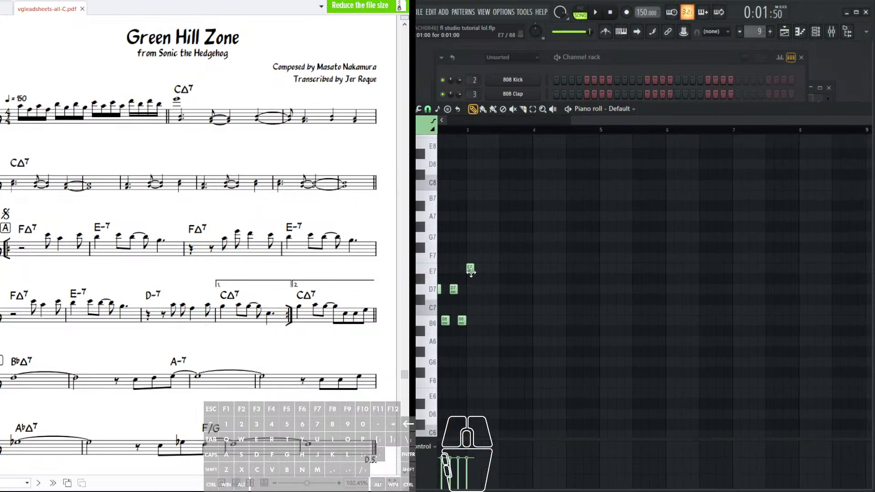
- Add a 4/4 time signature marker at the start of the piano roll
{"action": "left_click_drag", "start_coordinate": [633, 191], "coordinate": [846, 196]}
{"action": "scroll", "coordinate": [529, 131], "scroll_direction": "up", "scroll_amount": 3}
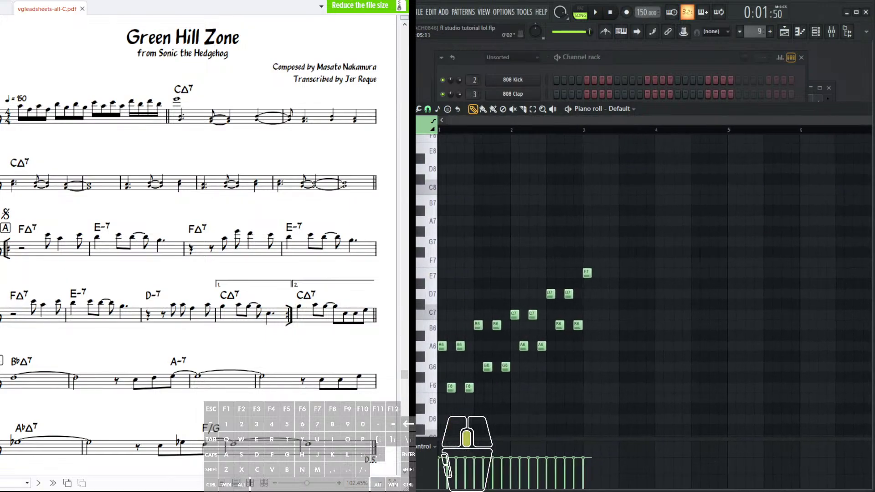
{"action": "left_click", "coordinate": [431, 122]}
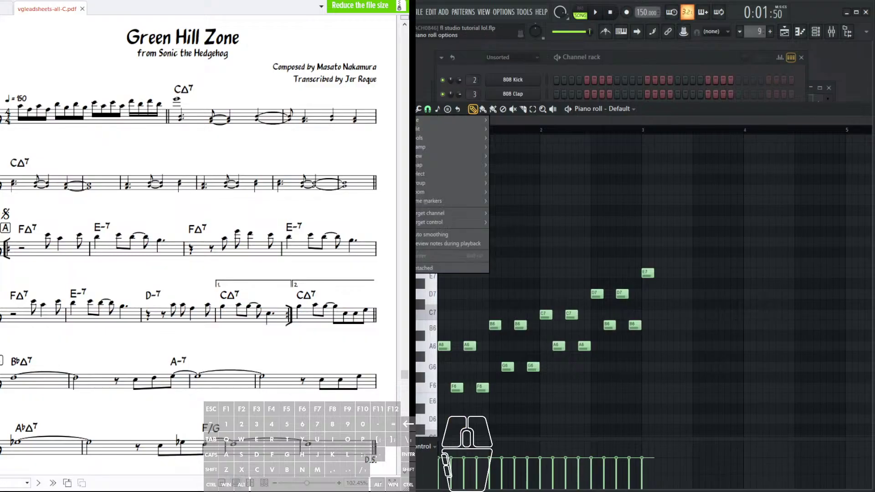
{"action": "mouse_move", "coordinate": [466, 201]}
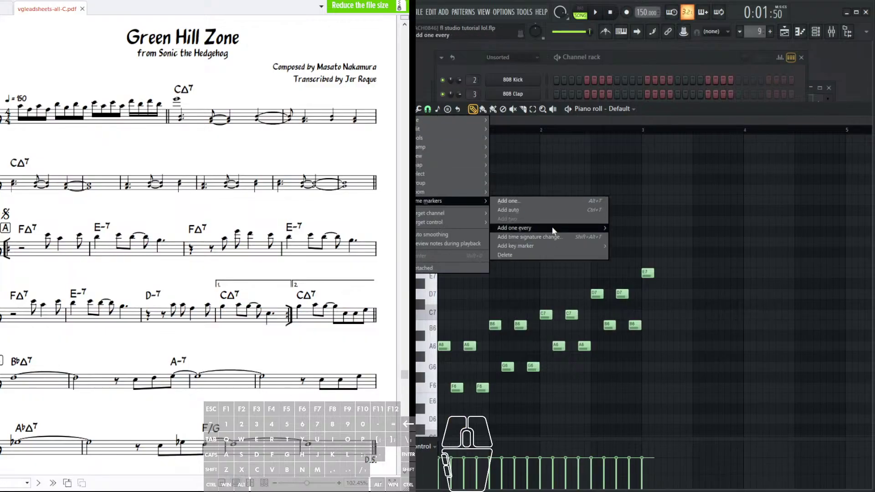
{"action": "mouse_move", "coordinate": [551, 228]}
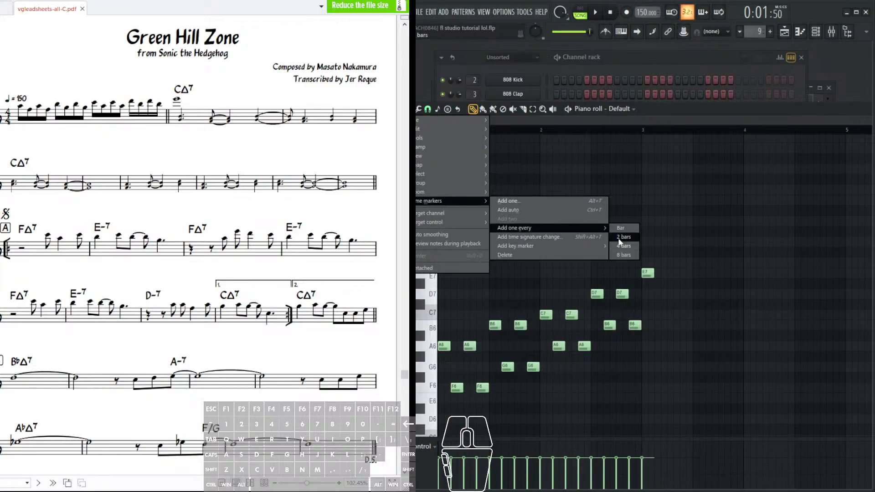
{"action": "left_click", "coordinate": [580, 237]}
{"action": "left_click", "coordinate": [475, 252]}
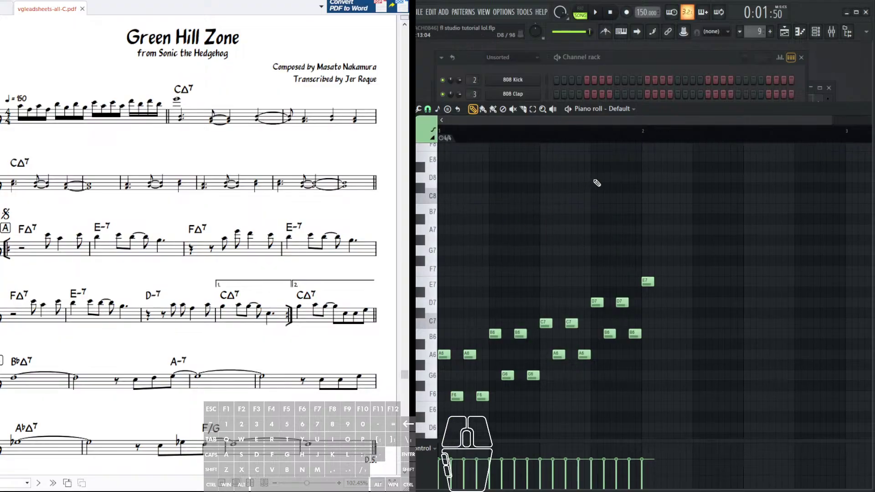
- Lengthen the final E7 note so that it lasts one full bar
{"action": "scroll", "coordinate": [596, 182], "scroll_direction": "down", "scroll_amount": 1}
{"action": "left_click_drag", "start_coordinate": [727, 245], "coordinate": [725, 221]}
{"action": "left_click_drag", "start_coordinate": [658, 227], "coordinate": [727, 238]}
{"action": "scroll", "coordinate": [706, 205], "scroll_direction": "down", "scroll_amount": 1}
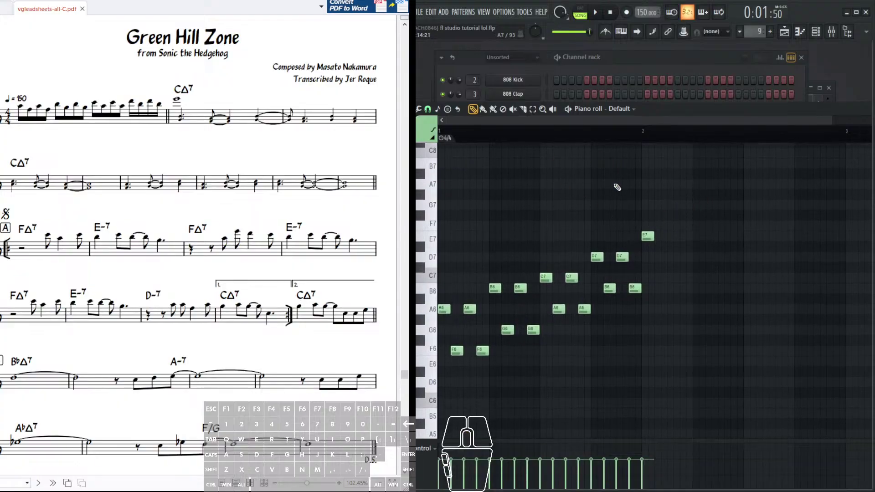
{"action": "scroll", "coordinate": [579, 191], "scroll_direction": "up", "scroll_amount": 1}
{"action": "scroll", "coordinate": [555, 192], "scroll_direction": "up", "scroll_amount": 1}
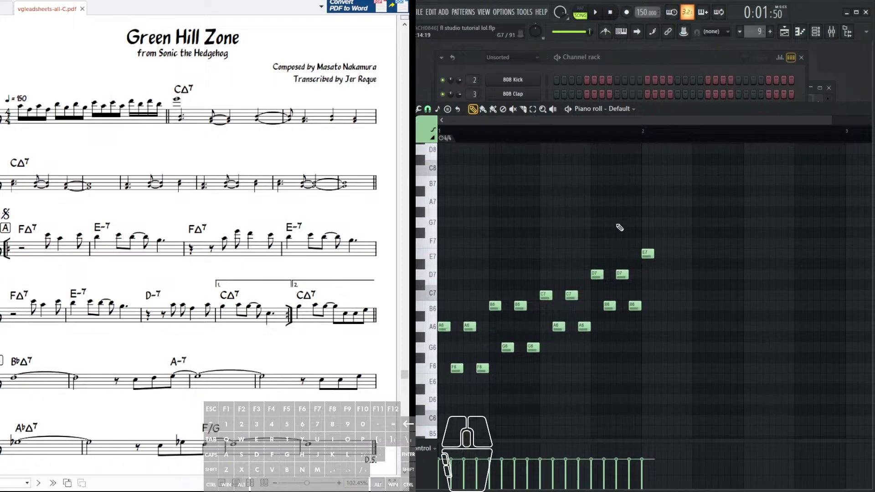
{"action": "scroll", "coordinate": [615, 223], "scroll_direction": "right", "scroll_amount": 3}
{"action": "left_click_drag", "start_coordinate": [546, 248], "coordinate": [771, 236]}
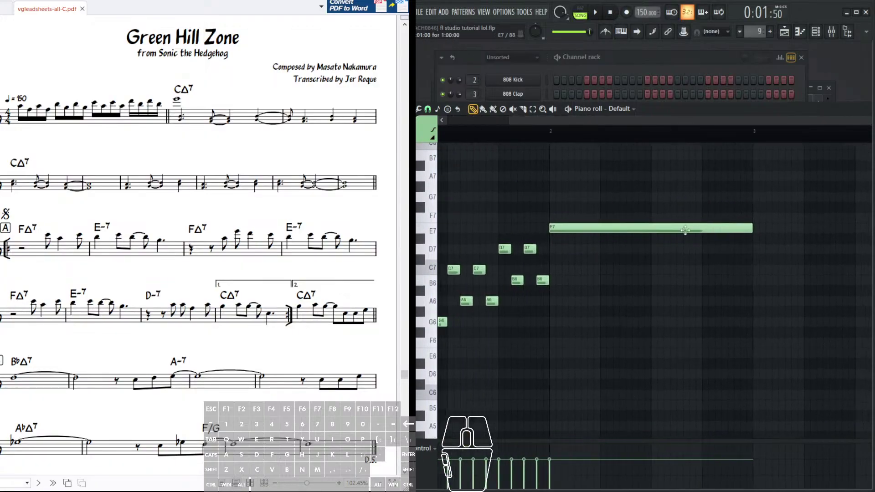
{"action": "left_click", "coordinate": [616, 230]}
{"action": "scroll", "coordinate": [630, 254], "scroll_direction": "down", "scroll_amount": 2}
{"action": "scroll", "coordinate": [630, 253], "scroll_direction": "left", "scroll_amount": 2}
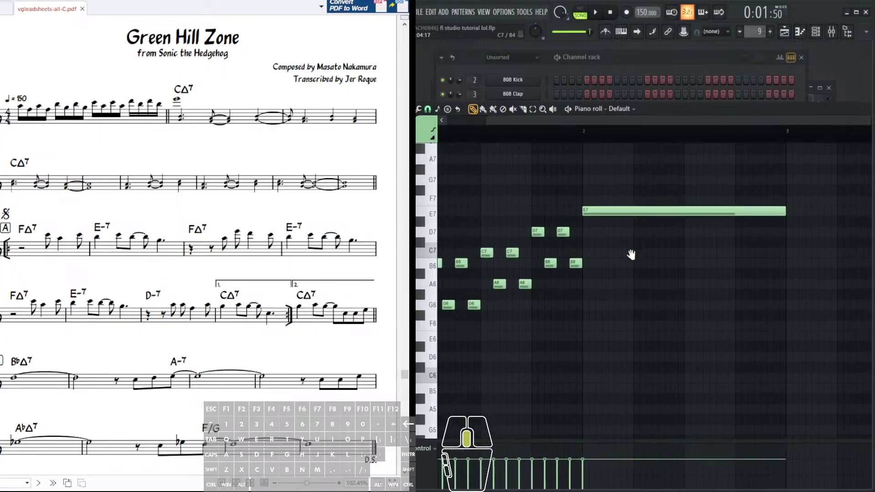
- Add a G6 note at the start of bar 2 and shorten it to six steps
{"action": "scroll", "coordinate": [474, 215], "scroll_direction": "down", "scroll_amount": 1}
{"action": "scroll", "coordinate": [474, 215], "scroll_direction": "right", "scroll_amount": 2}
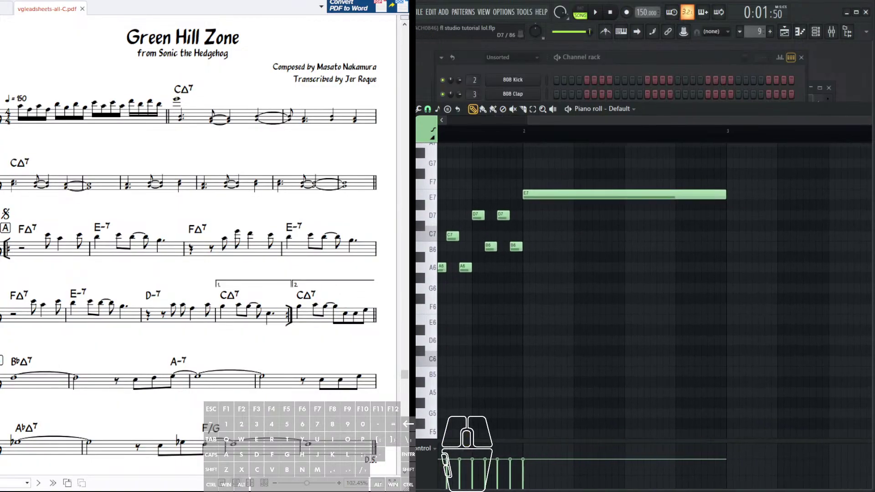
{"action": "scroll", "coordinate": [535, 297], "scroll_direction": "down", "scroll_amount": 1}
{"action": "scroll", "coordinate": [535, 296], "scroll_direction": "right", "scroll_amount": 1}
{"action": "left_click", "coordinate": [537, 285]}
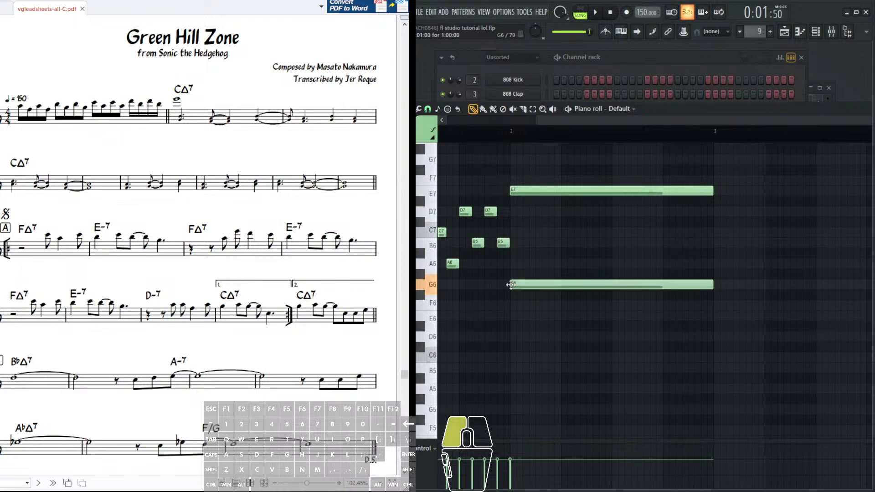
{"action": "mouse_move", "coordinate": [711, 286]}
{"action": "left_mouse_down"}
{"action": "mouse_move", "coordinate": [550, 305]}
{"action": "mouse_move", "coordinate": [587, 310]}
{"action": "left_mouse_up"}
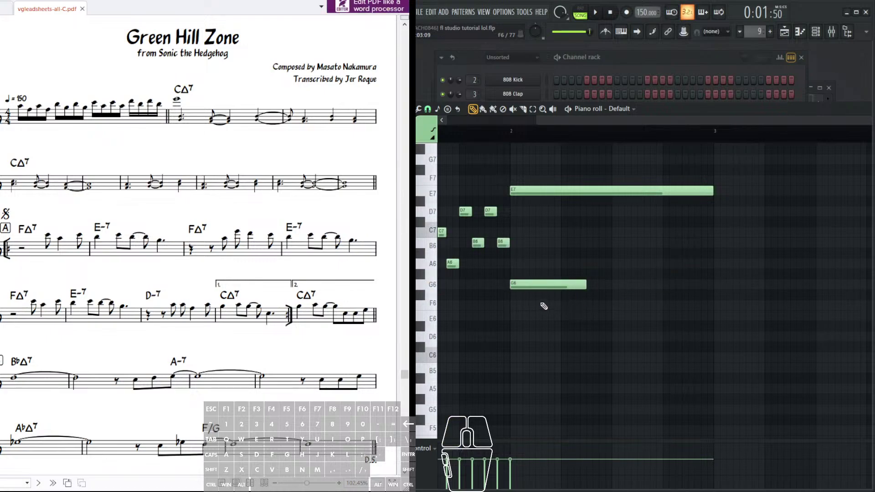
- Move the bar 2 note down an octave to G5 and add a B5 of the same length above it
{"action": "scroll", "coordinate": [544, 306], "scroll_direction": "up", "scroll_amount": 2}
{"action": "scroll", "coordinate": [522, 330], "scroll_direction": "right", "scroll_amount": 1}
{"action": "scroll", "coordinate": [525, 339], "scroll_direction": "down", "scroll_amount": 3}
{"action": "scroll", "coordinate": [528, 328], "scroll_direction": "left", "scroll_amount": 1}
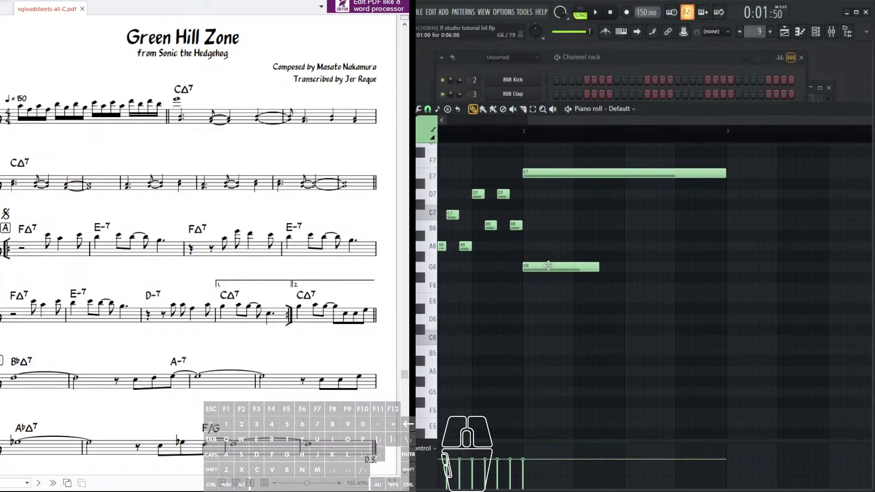
{"action": "scroll", "coordinate": [567, 218], "scroll_direction": "down", "scroll_amount": 2}
{"action": "left_click_drag", "start_coordinate": [560, 231], "coordinate": [553, 372]}
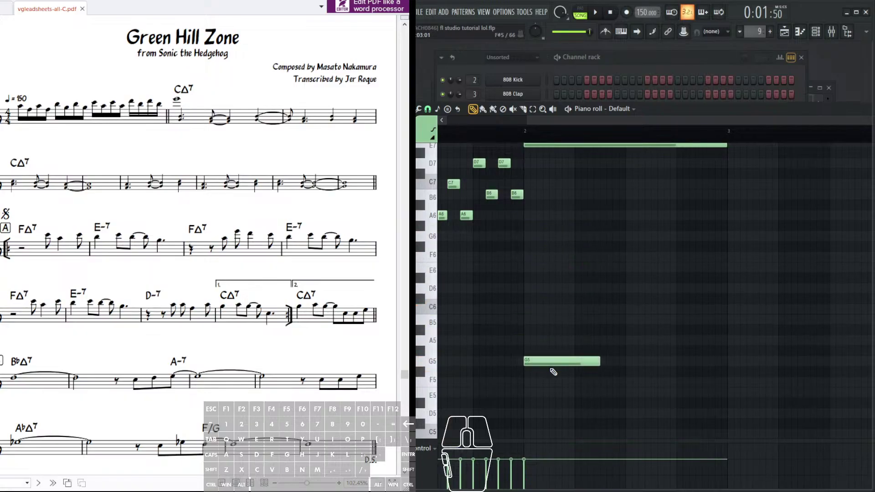
{"action": "left_click", "coordinate": [524, 322]}
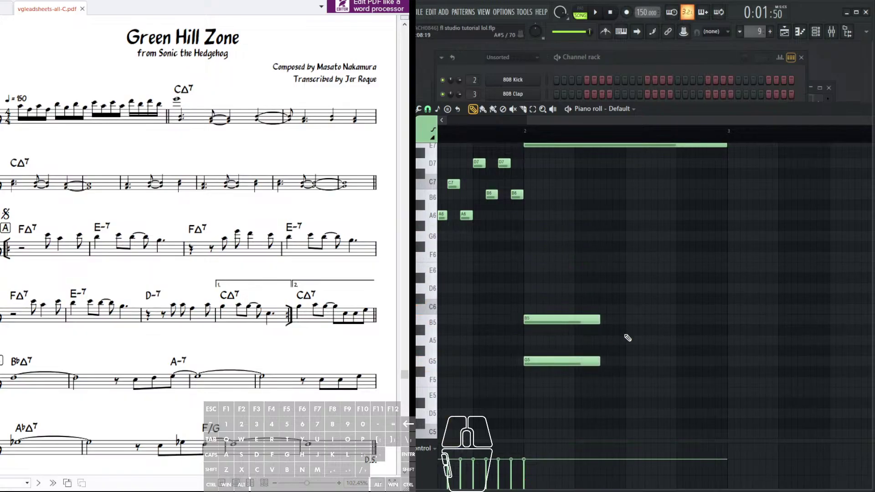
- Add a six-step A5 and F5 pair directly after the first G5 and B5 pair in bar 2
{"action": "scroll", "coordinate": [560, 318], "scroll_direction": "down", "scroll_amount": 2}
{"action": "scroll", "coordinate": [560, 319], "scroll_direction": "right", "scroll_amount": 1}
{"action": "left_click", "coordinate": [534, 299]}
{"action": "left_click_drag", "start_coordinate": [534, 300], "coordinate": [537, 301]}
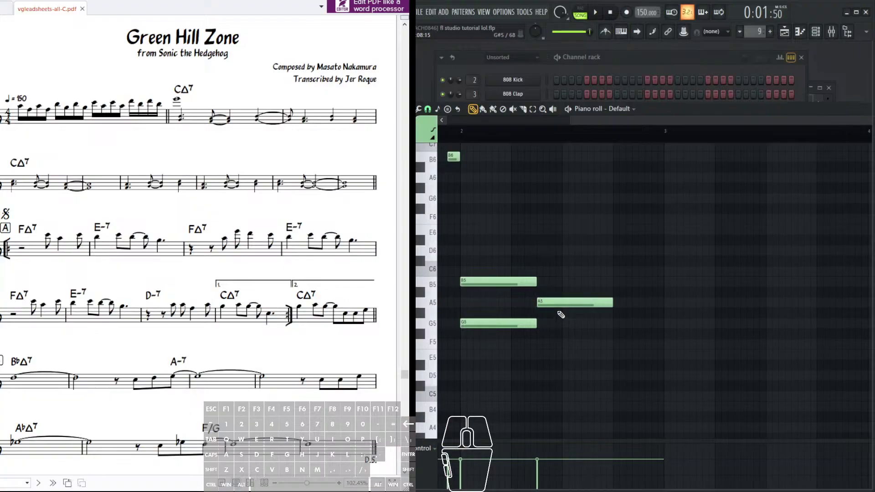
{"action": "left_click", "coordinate": [543, 342]}
{"action": "scroll", "coordinate": [592, 312], "scroll_direction": "right", "scroll_amount": 1}
{"action": "scroll", "coordinate": [592, 312], "scroll_direction": "down", "scroll_amount": 1}
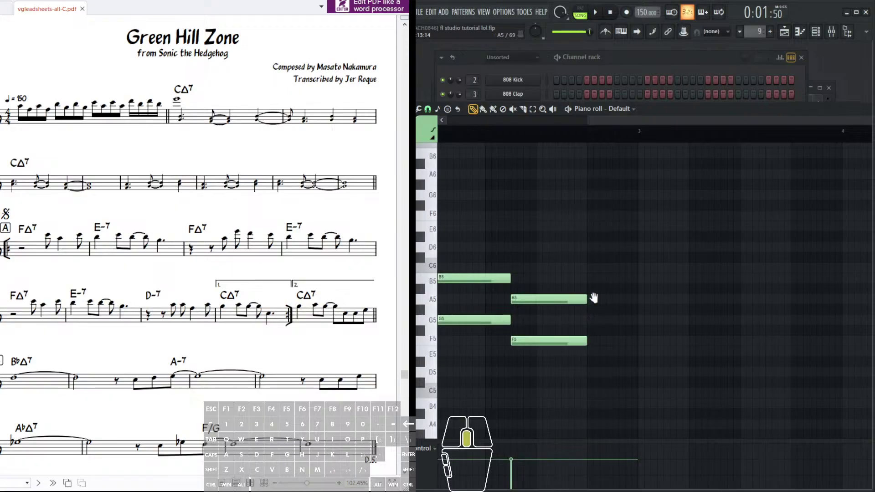
- Add a six-step B5 and G5 pair starting on the last beat of bar 2 and running into bar 3
{"action": "scroll", "coordinate": [572, 305], "scroll_direction": "right", "scroll_amount": 1}
{"action": "scroll", "coordinate": [579, 298], "scroll_direction": "right", "scroll_amount": 1}
{"action": "left_click", "coordinate": [552, 286]}
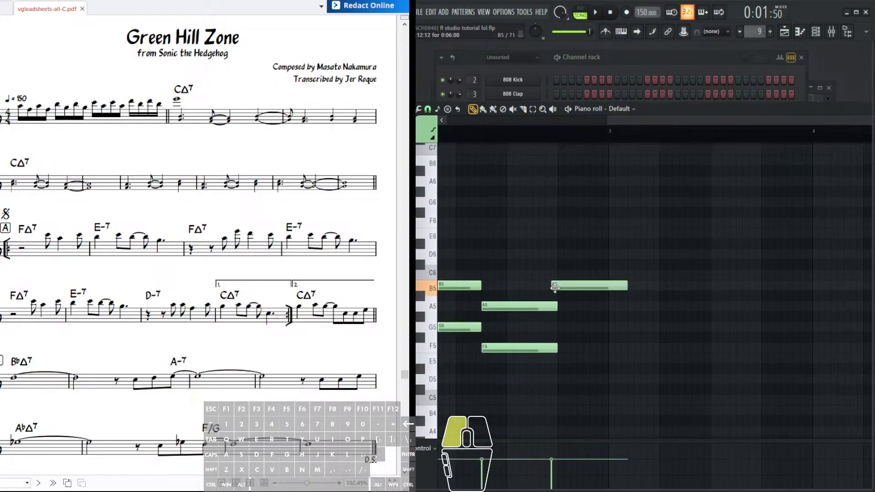
{"action": "left_click", "coordinate": [558, 328]}
{"action": "scroll", "coordinate": [628, 324], "scroll_direction": "right", "scroll_amount": 1}
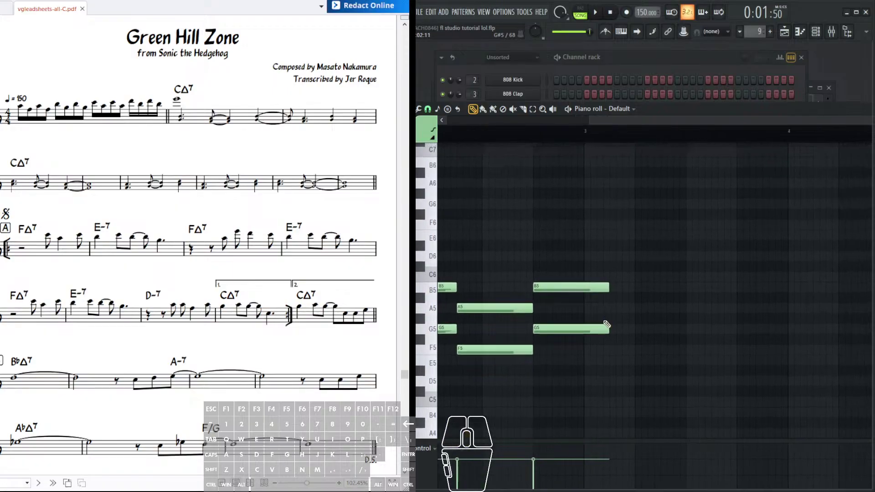
- Add a six-step A5 and F5 pair in the first half of bar 3, directly after the previous pair
{"action": "scroll", "coordinate": [610, 312], "scroll_direction": "right", "scroll_amount": 2}
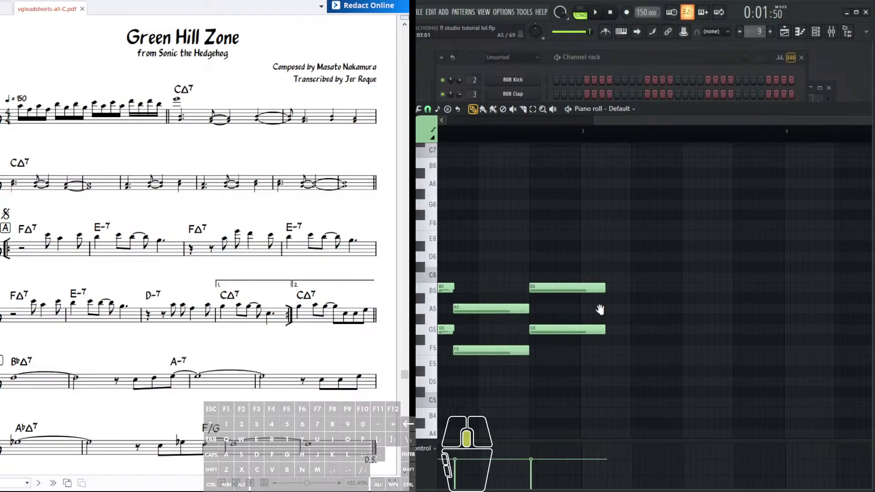
{"action": "left_click", "coordinate": [553, 308]}
{"action": "left_click", "coordinate": [552, 351]}
{"action": "left_click_drag", "start_coordinate": [552, 351], "coordinate": [549, 352]}
{"action": "scroll", "coordinate": [556, 332], "scroll_direction": "right", "scroll_amount": 4}
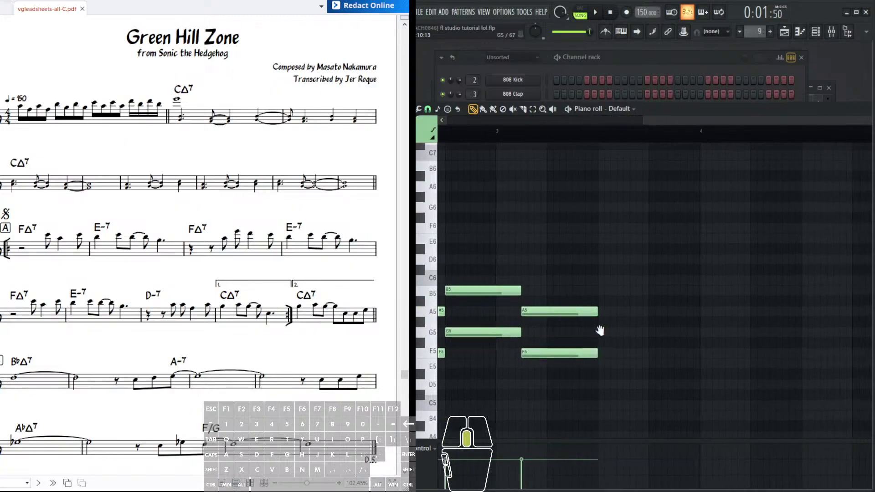
- Fill the second half of bar 3 with a one-beat B5 and G5 pair followed by a one-beat A5 and F5 pair
{"action": "left_click", "coordinate": [535, 302]}
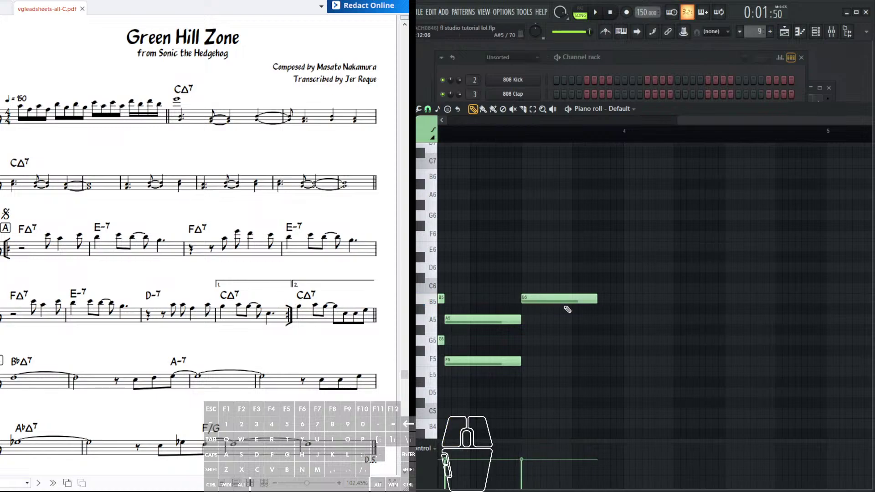
{"action": "left_click_drag", "start_coordinate": [594, 298], "coordinate": [531, 319]}
{"action": "left_click", "coordinate": [530, 338]}
{"action": "scroll", "coordinate": [583, 312], "scroll_direction": "right", "scroll_amount": 1}
{"action": "scroll", "coordinate": [583, 312], "scroll_direction": "right", "scroll_amount": 1}
{"action": "left_click_drag", "start_coordinate": [530, 353], "coordinate": [530, 361]}
{"action": "scroll", "coordinate": [569, 314], "scroll_direction": "right", "scroll_amount": 1}
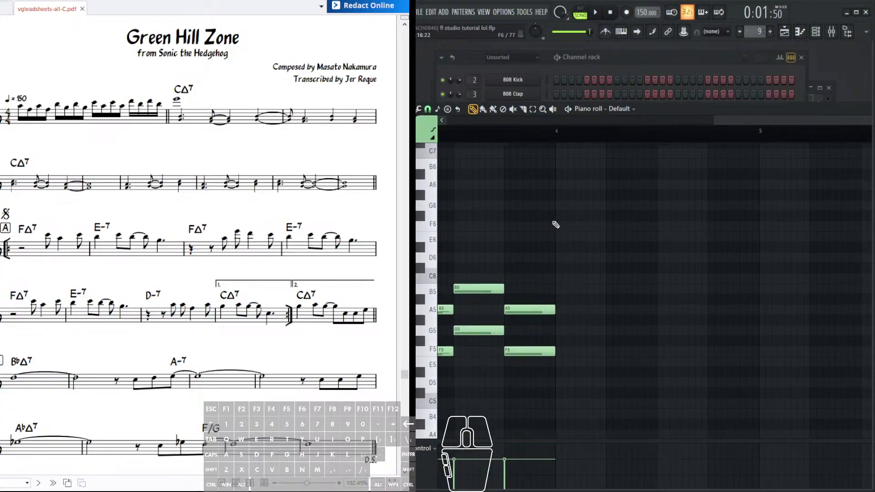
- Add a C6 and A5 pair at the start of bar 4, each six steps long
{"action": "scroll", "coordinate": [551, 246], "scroll_direction": "down", "scroll_amount": 3}
{"action": "scroll", "coordinate": [620, 244], "scroll_direction": "left", "scroll_amount": 1}
{"action": "left_click", "coordinate": [583, 225]}
{"action": "scroll", "coordinate": [622, 244], "scroll_direction": "right", "scroll_amount": 2}
{"action": "scroll", "coordinate": [622, 245], "scroll_direction": "up", "scroll_amount": 1}
{"action": "left_click_drag", "start_coordinate": [562, 241], "coordinate": [586, 246]}
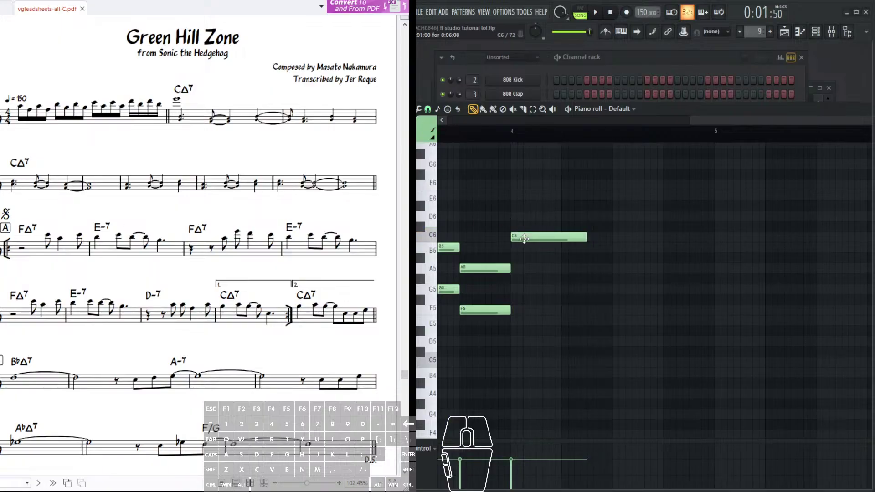
{"action": "left_click", "coordinate": [516, 270]}
{"action": "left_click_drag", "start_coordinate": [541, 258], "coordinate": [509, 251]}
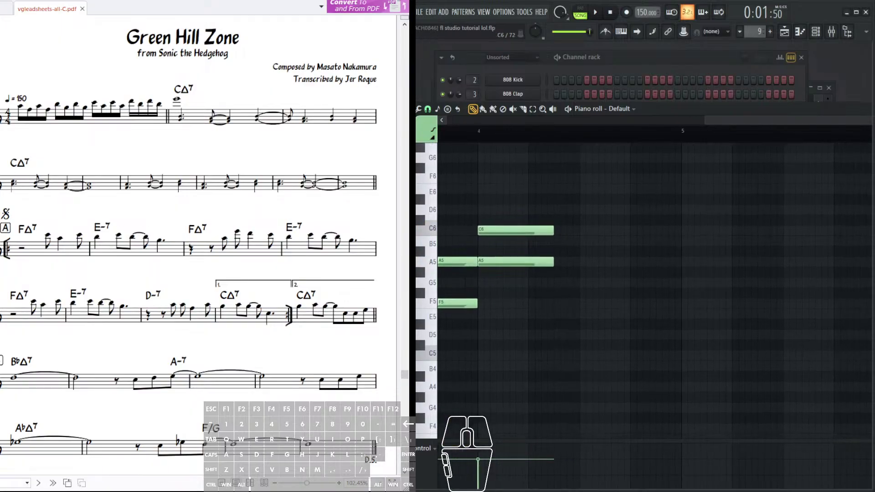
- Add a six-step B5 and G5 pair right after the C6 and A5 pair in bar 4
{"action": "scroll", "coordinate": [531, 253], "scroll_direction": "right", "scroll_amount": 1}
{"action": "scroll", "coordinate": [531, 254], "scroll_direction": "up", "scroll_amount": 1}
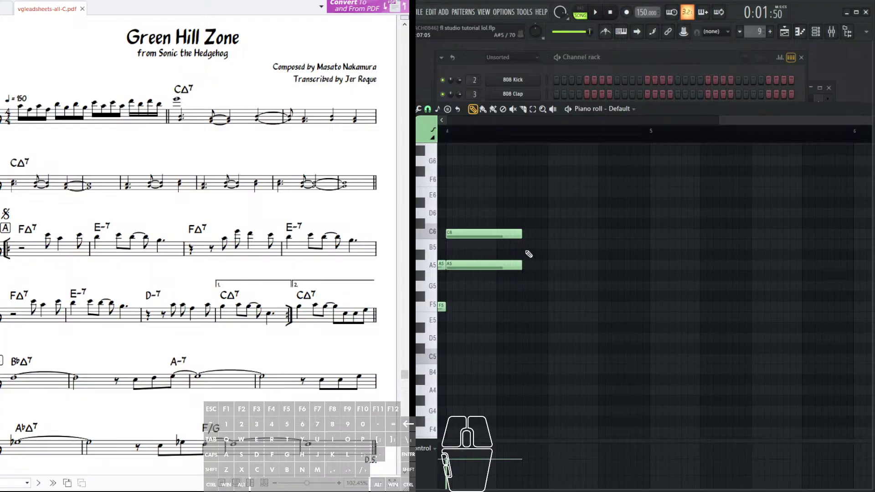
{"action": "left_click", "coordinate": [527, 246]}
{"action": "left_click", "coordinate": [523, 287]}
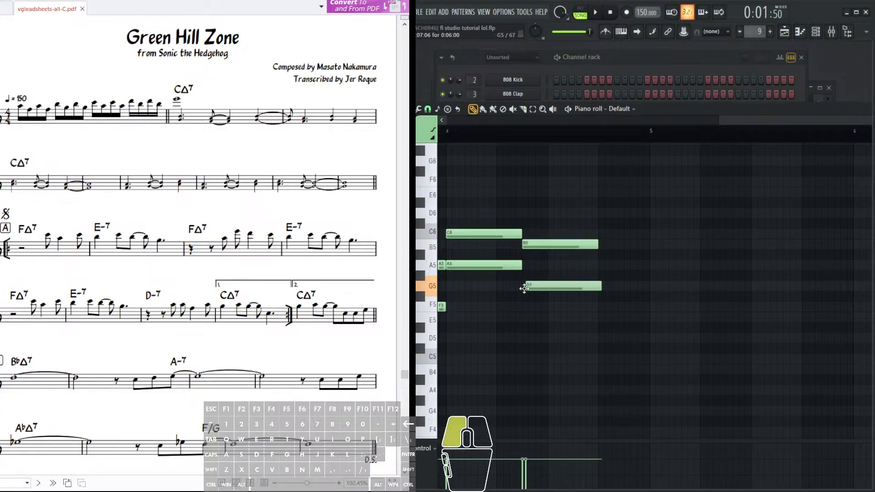
- Add a six-step A5 and F5 pair starting on the last beat of bar 4
{"action": "scroll", "coordinate": [521, 289], "scroll_direction": "right", "scroll_amount": 1}
{"action": "scroll", "coordinate": [522, 289], "scroll_direction": "down", "scroll_amount": 1}
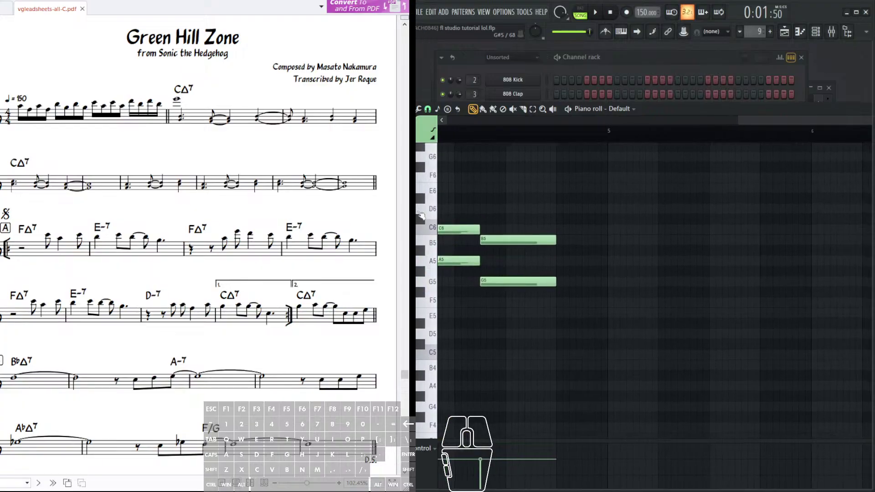
{"action": "scroll", "coordinate": [580, 244], "scroll_direction": "right", "scroll_amount": 2}
{"action": "scroll", "coordinate": [580, 244], "scroll_direction": "down", "scroll_amount": 1}
{"action": "left_click", "coordinate": [515, 258]}
{"action": "left_click_drag", "start_coordinate": [519, 261], "coordinate": [521, 259]}
{"action": "left_click", "coordinate": [511, 300]}
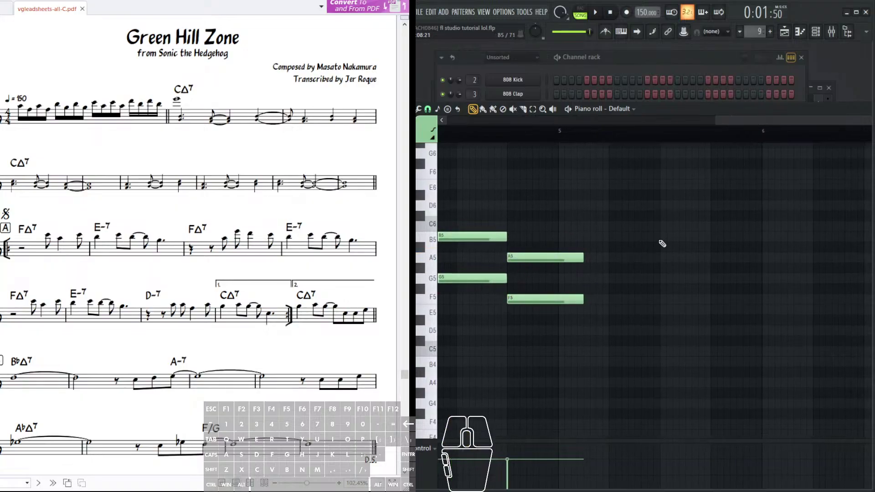
- Lengthen the A5 and F5 pair from the end of bar 4 so both notes reach the start of bar 6
{"action": "left_click_drag", "start_coordinate": [617, 210], "coordinate": [555, 348]}
{"action": "left_click_drag", "start_coordinate": [578, 258], "coordinate": [622, 289]}
{"action": "left_click_drag", "start_coordinate": [706, 265], "coordinate": [631, 281]}
- Add an F5 and A5 pair at the start of bar 6 and shorten the notes to six steps
{"action": "left_click", "coordinate": [552, 335]}
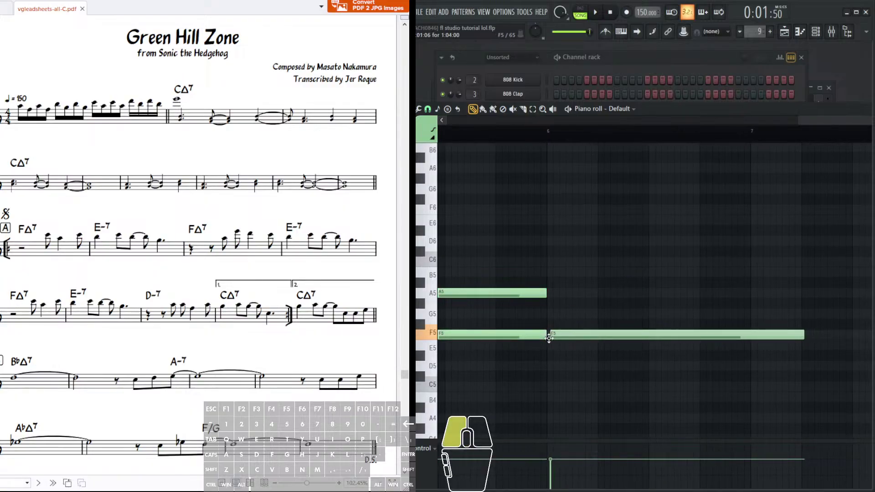
{"action": "left_click_drag", "start_coordinate": [621, 339], "coordinate": [647, 339]}
{"action": "left_click_drag", "start_coordinate": [795, 335], "coordinate": [628, 351]}
{"action": "left_click_drag", "start_coordinate": [552, 293], "coordinate": [549, 293]}
- Add a six-step B5 and G5 pair after the first pair in bar 6
{"action": "scroll", "coordinate": [571, 329], "scroll_direction": "right", "scroll_amount": 2}
{"action": "left_click", "coordinate": [558, 288]}
{"action": "left_click", "coordinate": [570, 330]}
- Add a C6 and A5 pair on the last beat of bar 6 and shorten it to one beat
{"action": "scroll", "coordinate": [565, 333], "scroll_direction": "right", "scroll_amount": 2}
{"action": "scroll", "coordinate": [565, 332], "scroll_direction": "up", "scroll_amount": 1}
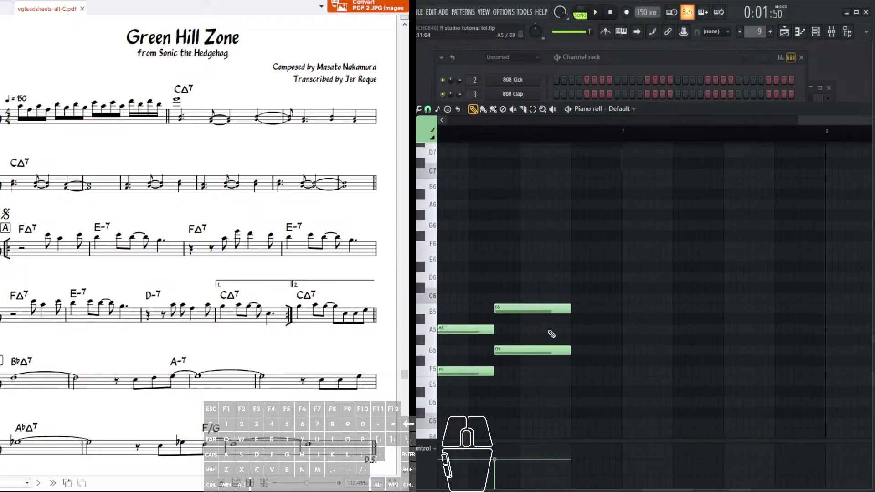
{"action": "left_click", "coordinate": [570, 298]}
{"action": "left_click", "coordinate": [572, 330]}
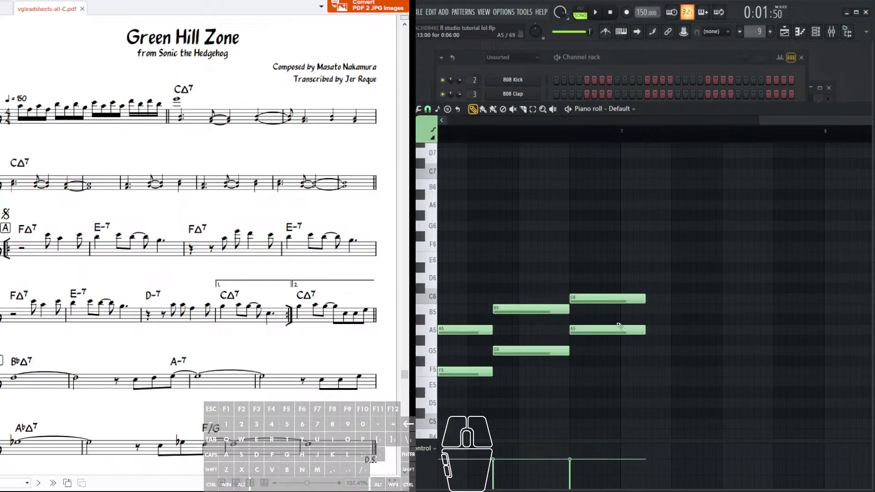
{"action": "scroll", "coordinate": [570, 324], "scroll_direction": "right", "scroll_amount": 2}
{"action": "left_click_drag", "start_coordinate": [572, 285], "coordinate": [536, 350]}
{"action": "mouse_move", "coordinate": [552, 304]}
{"action": "left_mouse_down"}
{"action": "mouse_move", "coordinate": [524, 317]}
{"action": "mouse_move", "coordinate": [528, 301]}
{"action": "left_mouse_up"}
- Select the three note pairs of bar 6 and duplicate them into bar 7
{"action": "scroll", "coordinate": [537, 302], "scroll_direction": "left", "scroll_amount": 2}
{"action": "scroll", "coordinate": [603, 261], "scroll_direction": "left", "scroll_amount": 2}
{"action": "left_click_drag", "start_coordinate": [668, 250], "coordinate": [504, 395]}
{"action": "key", "text": "ctrl+b"}
- Add a six-step C6 and A5 pair at the start of bar 8
{"action": "scroll", "coordinate": [616, 314], "scroll_direction": "right", "scroll_amount": 3}
{"action": "scroll", "coordinate": [623, 316], "scroll_direction": "right", "scroll_amount": 2}
{"action": "mouse_move", "coordinate": [590, 300]}
{"action": "left_mouse_down"}
{"action": "mouse_move", "coordinate": [582, 289]}
{"action": "mouse_move", "coordinate": [659, 297]}
{"action": "left_mouse_up"}
{"action": "left_click_drag", "start_coordinate": [604, 325], "coordinate": [584, 327]}
- Add a B5 and G5 pair after the bar 8 C6 and A5, both extended to the start of bar 10
{"action": "scroll", "coordinate": [555, 314], "scroll_direction": "right", "scroll_amount": 2}
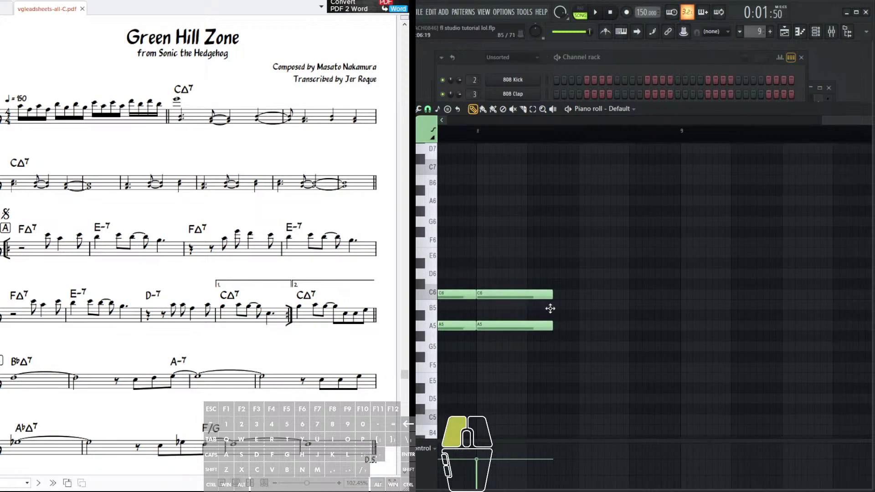
{"action": "left_click", "coordinate": [555, 305]}
{"action": "left_click_drag", "start_coordinate": [628, 306], "coordinate": [811, 306]}
{"action": "scroll", "coordinate": [691, 321], "scroll_direction": "right", "scroll_amount": 2}
{"action": "left_click_drag", "start_coordinate": [699, 311], "coordinate": [773, 324]}
{"action": "scroll", "coordinate": [588, 330], "scroll_direction": "left", "scroll_amount": 2}
{"action": "left_click_drag", "start_coordinate": [508, 352], "coordinate": [487, 352]}
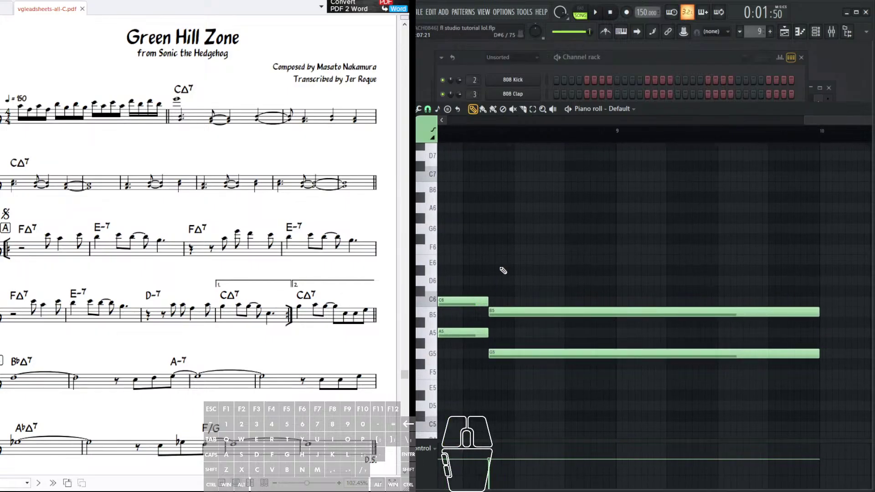
- Bring up the playlist and play pattern 9 from the beginning to check the transcribed notes, stopping playback when done
{"action": "scroll", "coordinate": [503, 271], "scroll_direction": "left", "scroll_amount": 4}
{"action": "scroll", "coordinate": [621, 141], "scroll_direction": "down", "scroll_amount": 6}
{"action": "left_click_drag", "start_coordinate": [635, 307], "coordinate": [641, 192]}
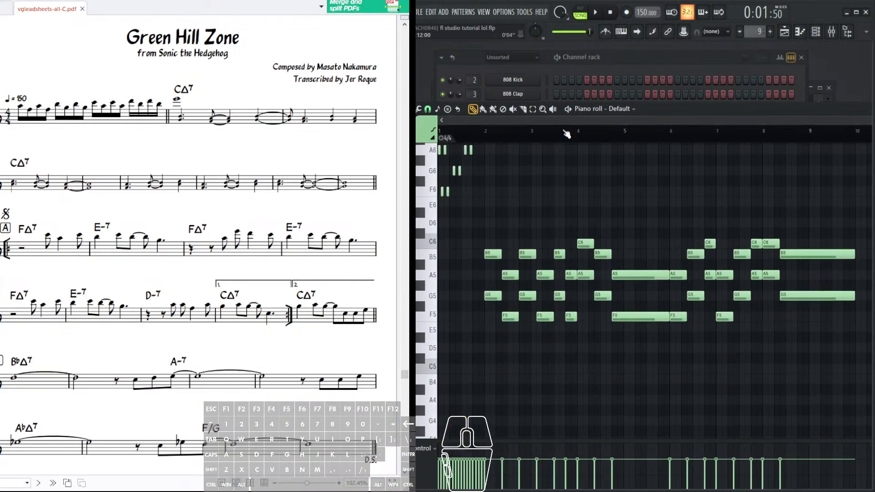
{"action": "left_click_drag", "start_coordinate": [818, 111], "coordinate": [808, 117]}
{"action": "left_click", "coordinate": [816, 105]}
{"action": "left_click", "coordinate": [611, 108]}
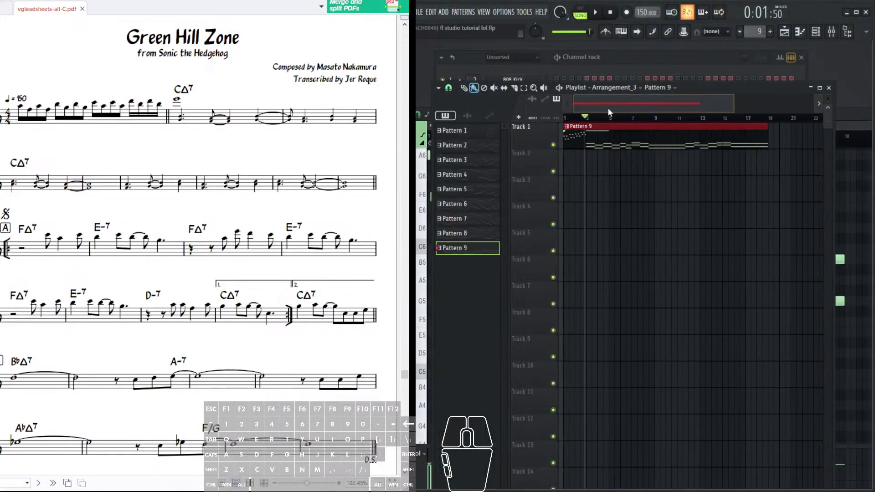
{"action": "left_click", "coordinate": [595, 13]}
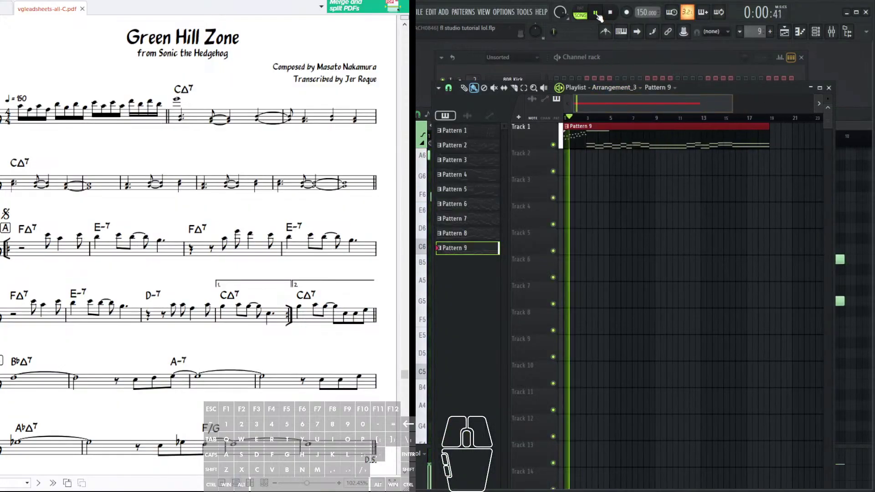
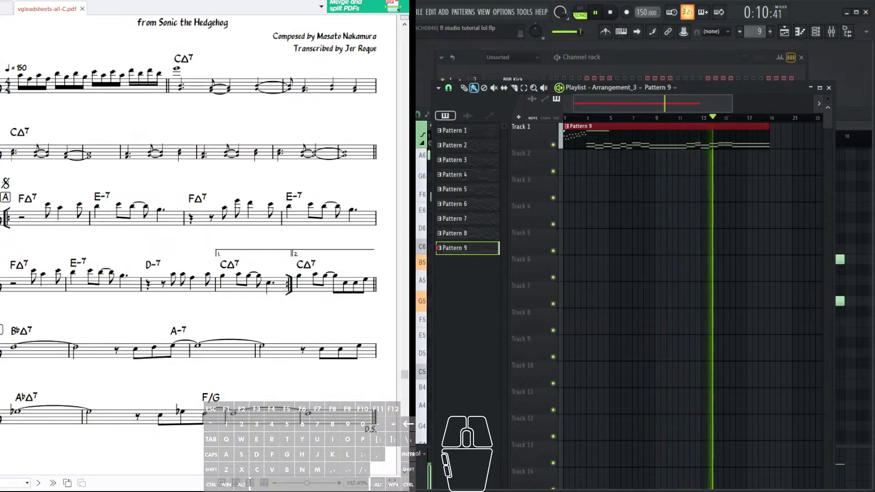
{"action": "left_click", "coordinate": [614, 15]}
- Switch to the empty pattern 10 and open a piano roll for it from the playlist
{"action": "left_click", "coordinate": [32, 190]}
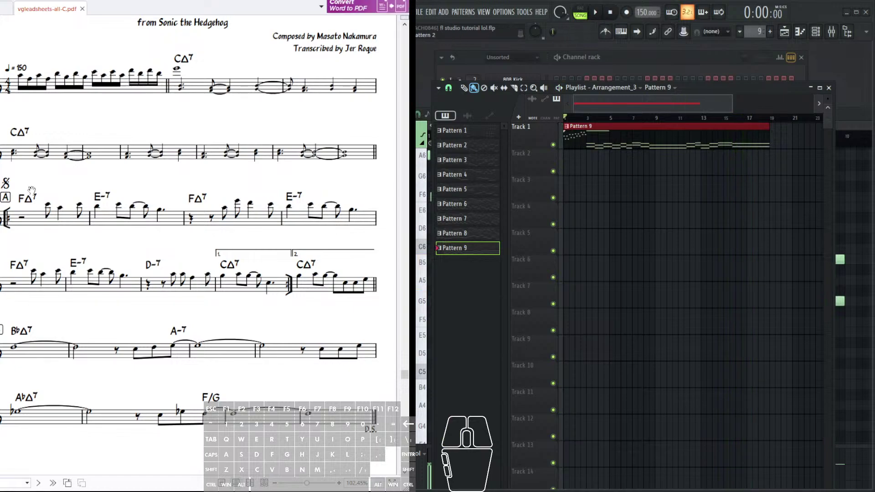
{"action": "left_click_drag", "start_coordinate": [757, 35], "coordinate": [758, 31]}
{"action": "scroll", "coordinate": [609, 195], "scroll_direction": "up", "scroll_amount": 5}
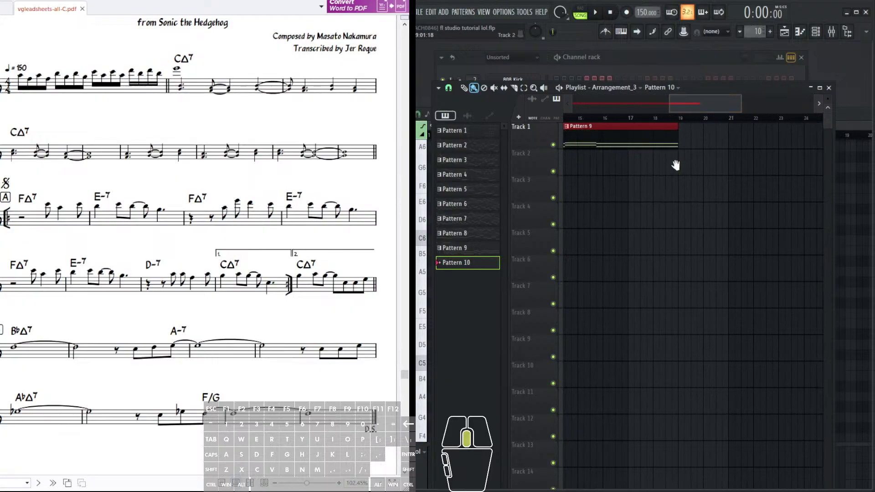
{"action": "left_click", "coordinate": [647, 137]}
{"action": "left_click_drag", "start_coordinate": [657, 135], "coordinate": [652, 136]}
{"action": "double_click", "coordinate": [655, 137]}
{"action": "middle_click", "coordinate": [639, 223]}
{"action": "scroll", "coordinate": [638, 227], "scroll_direction": "up", "scroll_amount": 3}
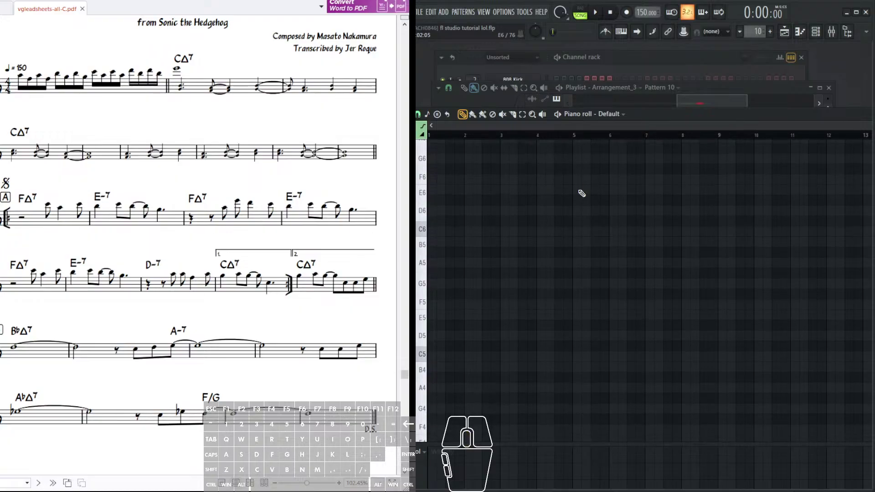
- Open the Default #2 channel of pattern 10 in the piano roll
{"action": "left_click", "coordinate": [616, 59]}
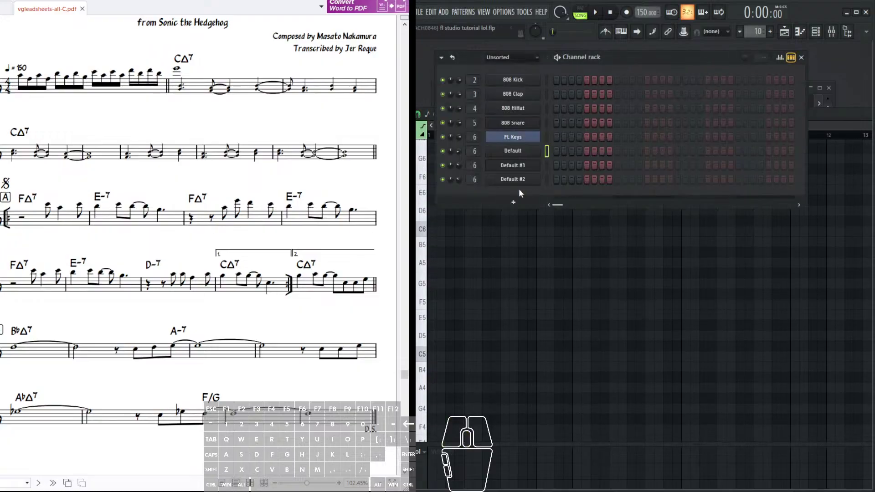
{"action": "right_click", "coordinate": [513, 177]}
{"action": "left_click", "coordinate": [564, 176]}
{"action": "scroll", "coordinate": [539, 166], "scroll_direction": "down", "scroll_amount": 1}
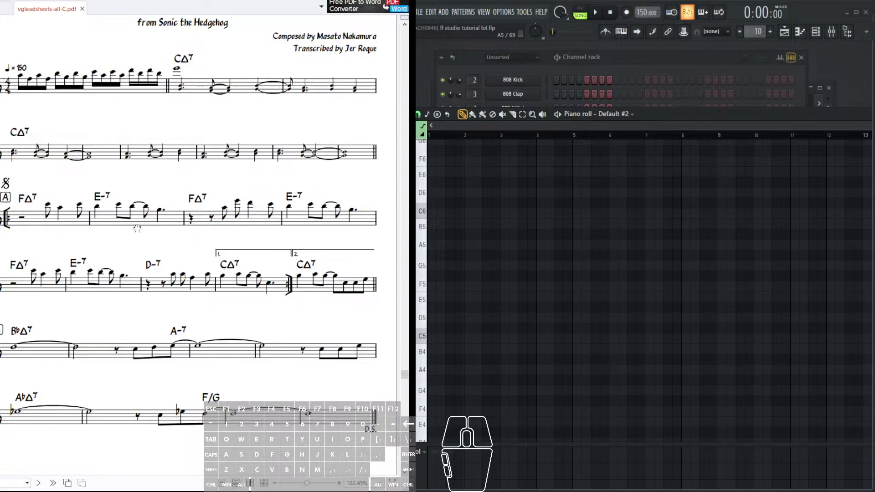
{"action": "scroll", "coordinate": [473, 266], "scroll_direction": "down", "scroll_amount": 1}
{"action": "scroll", "coordinate": [483, 300], "scroll_direction": "down", "scroll_amount": 1}
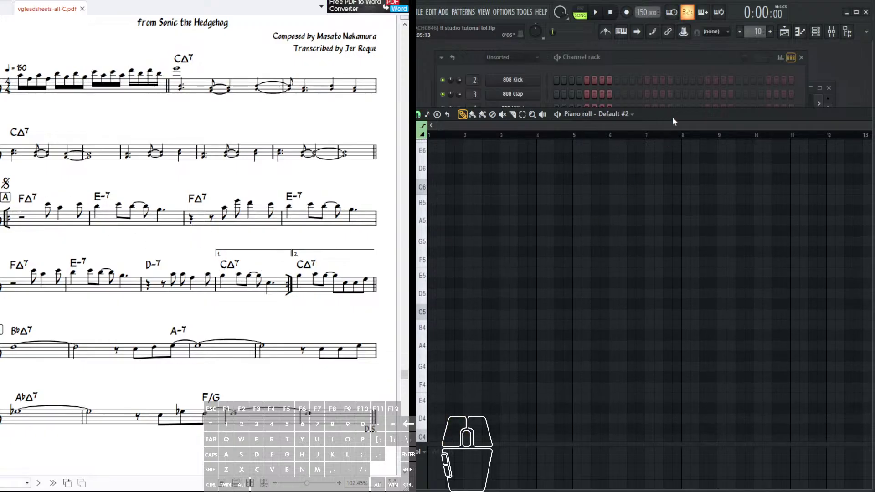
- Place an F4 root note at the start of bar 1 in the Default #2 piano roll
{"action": "left_click_drag", "start_coordinate": [728, 117], "coordinate": [743, 115]}
{"action": "scroll", "coordinate": [486, 284], "scroll_direction": "down", "scroll_amount": 2}
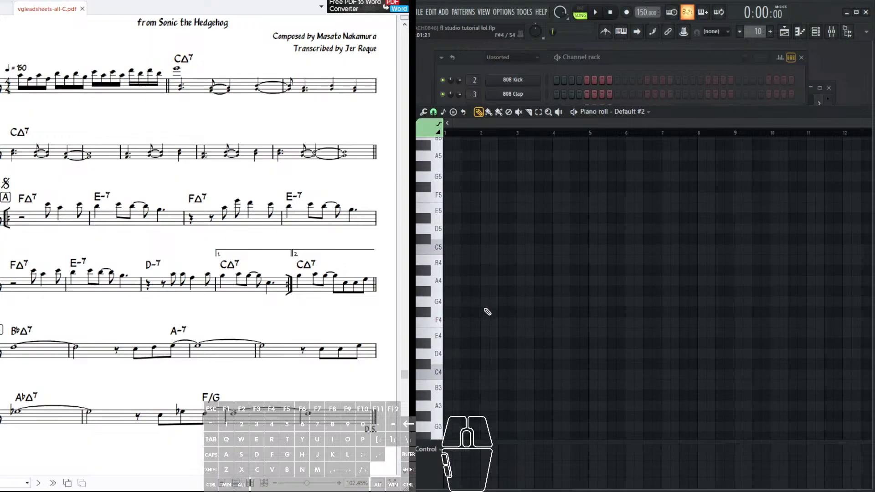
{"action": "left_click", "coordinate": [467, 326]}
{"action": "left_click_drag", "start_coordinate": [560, 320], "coordinate": [473, 321]}
{"action": "scroll", "coordinate": [552, 147], "scroll_direction": "down", "scroll_amount": 1}
{"action": "scroll", "coordinate": [546, 132], "scroll_direction": "down", "scroll_amount": 1}
{"action": "scroll", "coordinate": [500, 156], "scroll_direction": "up", "scroll_amount": 2}
- Add a 4/4 time signature marker at the start of bar 1
{"action": "left_click", "coordinate": [440, 132]}
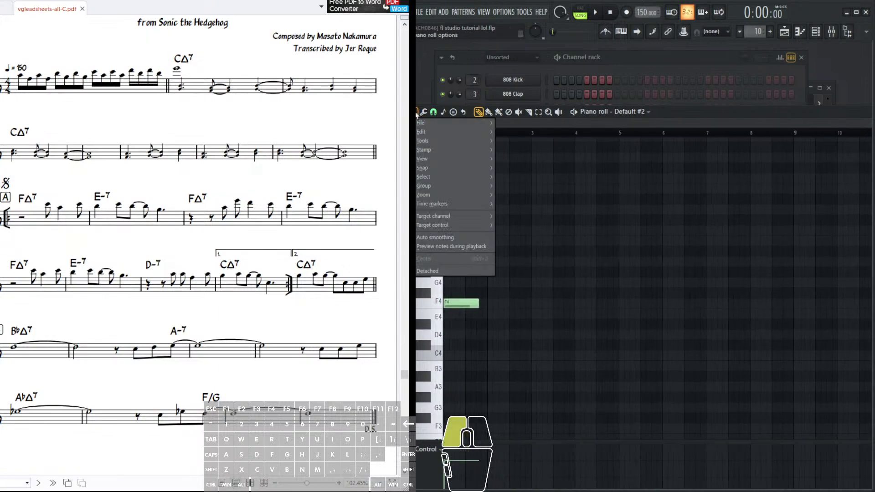
{"action": "mouse_move", "coordinate": [439, 203]}
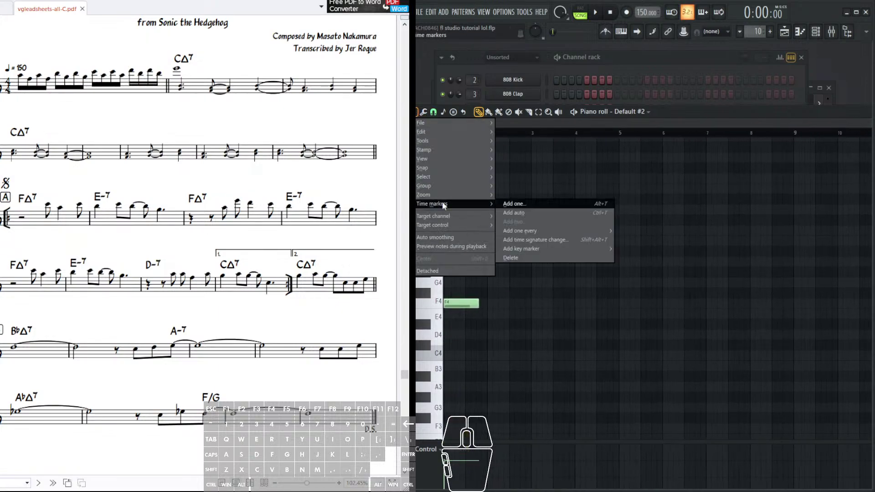
{"action": "left_click", "coordinate": [542, 240]}
{"action": "left_click", "coordinate": [484, 253]}
- Extend the F4 note to fill bar 1, then add one-bar root notes E4 in bar 2 and F4 in bar 3
{"action": "scroll", "coordinate": [517, 288], "scroll_direction": "up", "scroll_amount": 3}
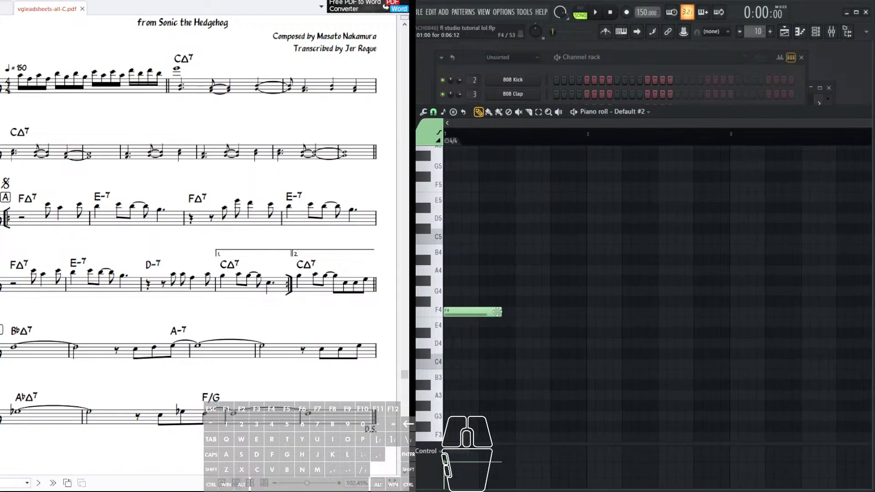
{"action": "left_click_drag", "start_coordinate": [503, 314], "coordinate": [588, 326]}
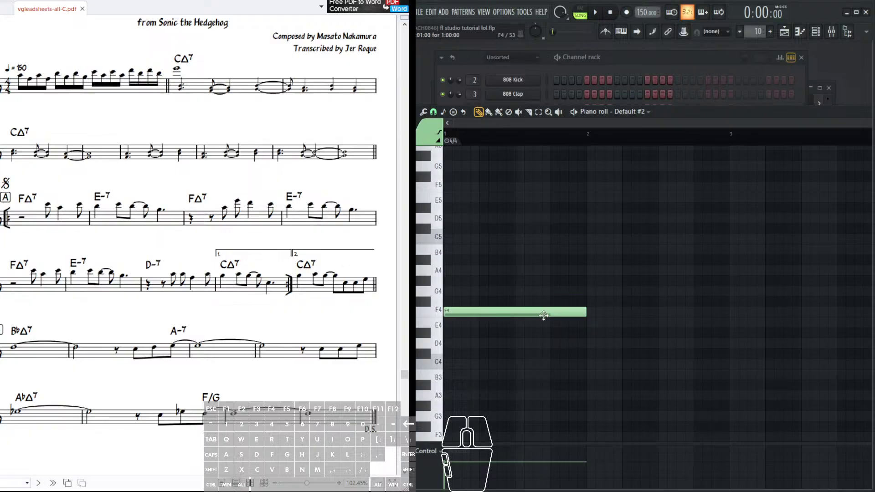
{"action": "scroll", "coordinate": [611, 298], "scroll_direction": "down", "scroll_amount": 4}
{"action": "left_click", "coordinate": [582, 273]}
{"action": "left_click_drag", "start_coordinate": [644, 303], "coordinate": [566, 334]}
{"action": "left_click", "coordinate": [511, 313]}
{"action": "left_click_drag", "start_coordinate": [667, 311], "coordinate": [591, 341]}
{"action": "left_click", "coordinate": [576, 311]}
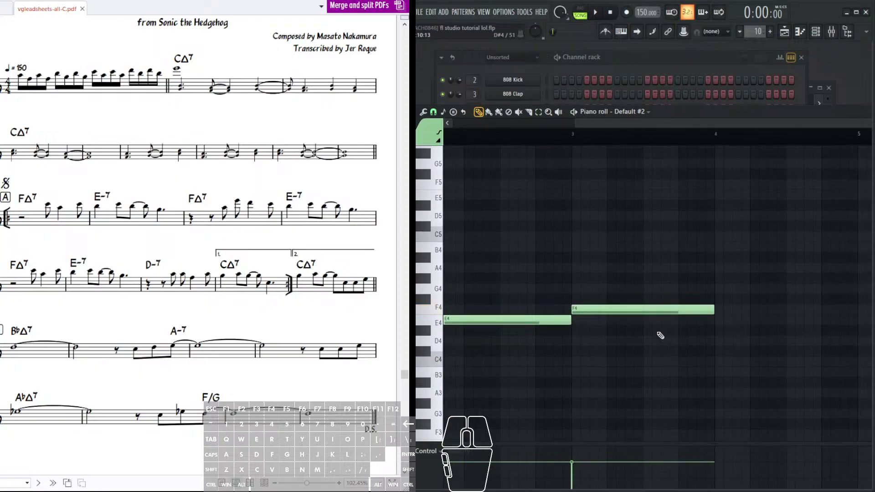
- Add one-bar root notes E4 in bar 4, F4 in bar 5 and E4 in bar 6
{"action": "scroll", "coordinate": [636, 332], "scroll_direction": "right", "scroll_amount": 3}
{"action": "left_click", "coordinate": [622, 314]}
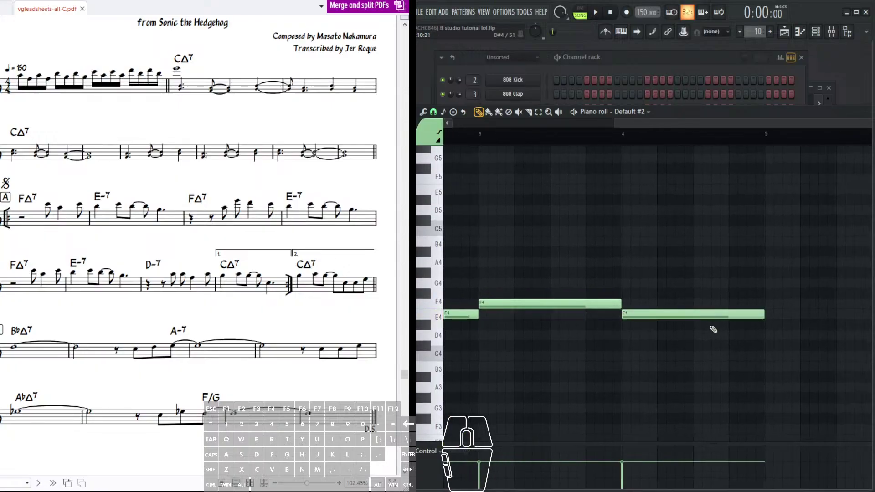
{"action": "scroll", "coordinate": [713, 328], "scroll_direction": "right", "scroll_amount": 5}
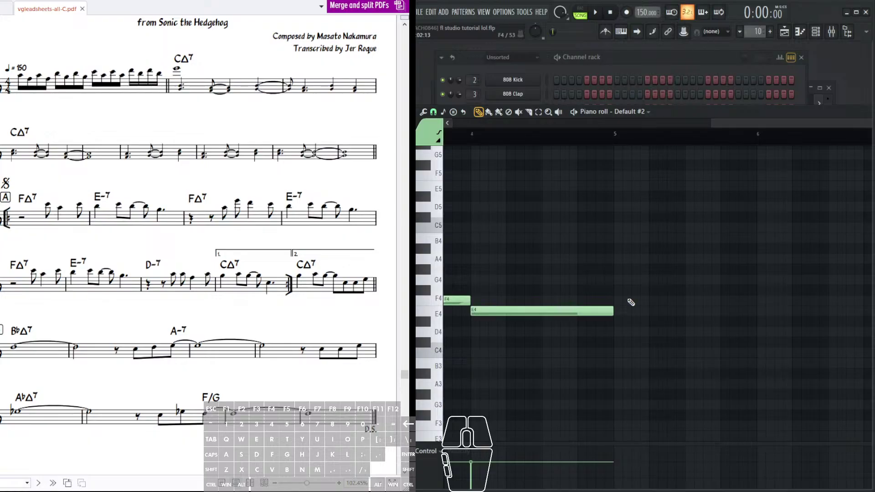
{"action": "scroll", "coordinate": [592, 310], "scroll_direction": "right", "scroll_amount": 3}
{"action": "left_click", "coordinate": [533, 314]}
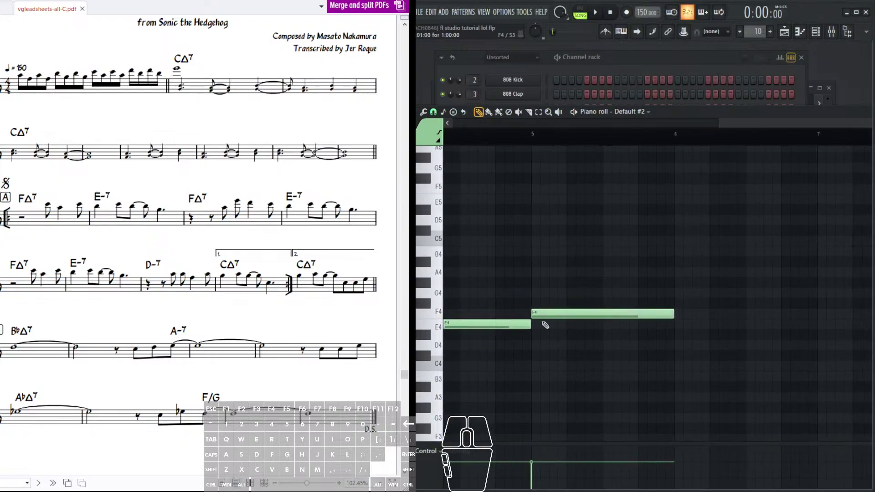
{"action": "left_click", "coordinate": [671, 326]}
{"action": "left_click", "coordinate": [700, 327]}
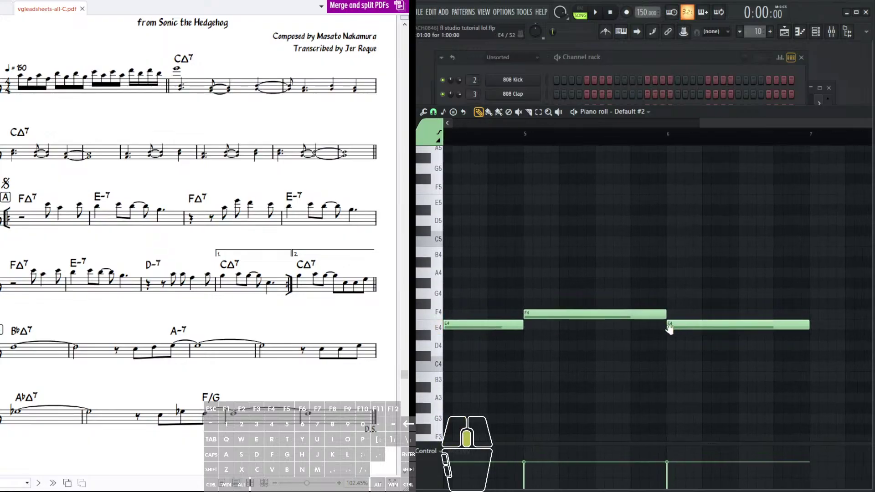
- Add one-bar root notes D4 in bar 7 and C4 in bar 8
{"action": "scroll", "coordinate": [681, 327], "scroll_direction": "right", "scroll_amount": 8}
{"action": "left_click", "coordinate": [577, 351]}
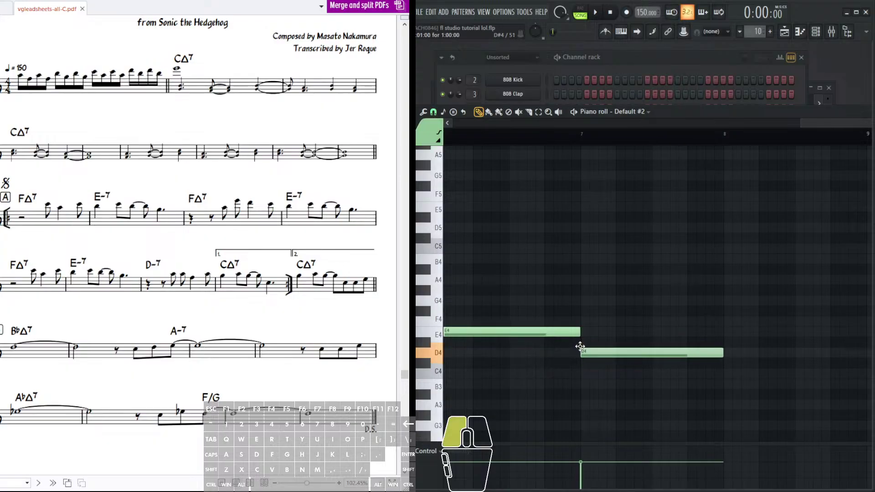
{"action": "scroll", "coordinate": [580, 349], "scroll_direction": "right", "scroll_amount": 5}
{"action": "left_click", "coordinate": [574, 360]}
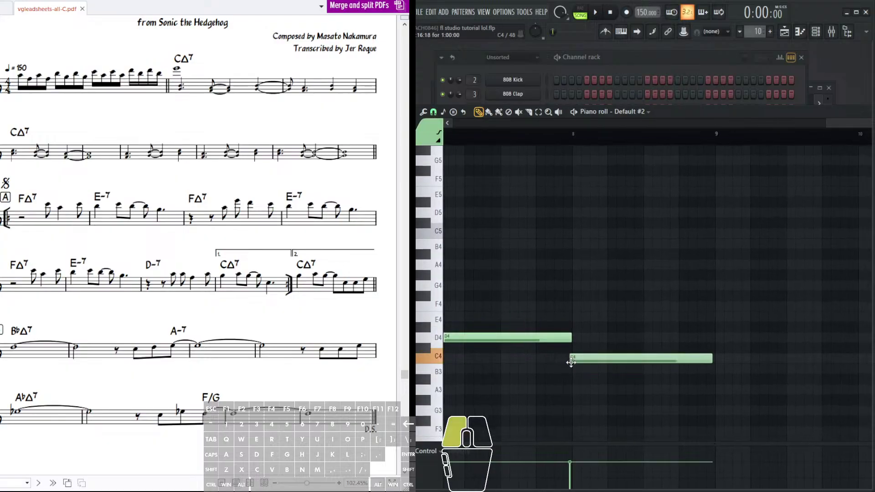
{"action": "scroll", "coordinate": [638, 274], "scroll_direction": "left", "scroll_amount": 8}
{"action": "scroll", "coordinate": [638, 273], "scroll_direction": "up", "scroll_amount": 2}
{"action": "scroll", "coordinate": [775, 191], "scroll_direction": "left", "scroll_amount": 10}
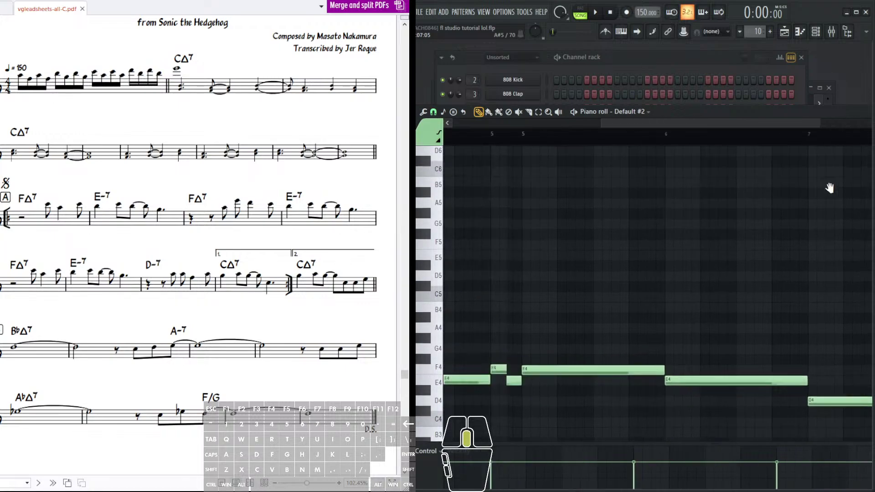
- Open the piano roll of the Default #3 channel from the channel rack
{"action": "scroll", "coordinate": [729, 191], "scroll_direction": "down", "scroll_amount": 3}
{"action": "left_click", "coordinate": [669, 67]}
{"action": "right_click", "coordinate": [539, 163]}
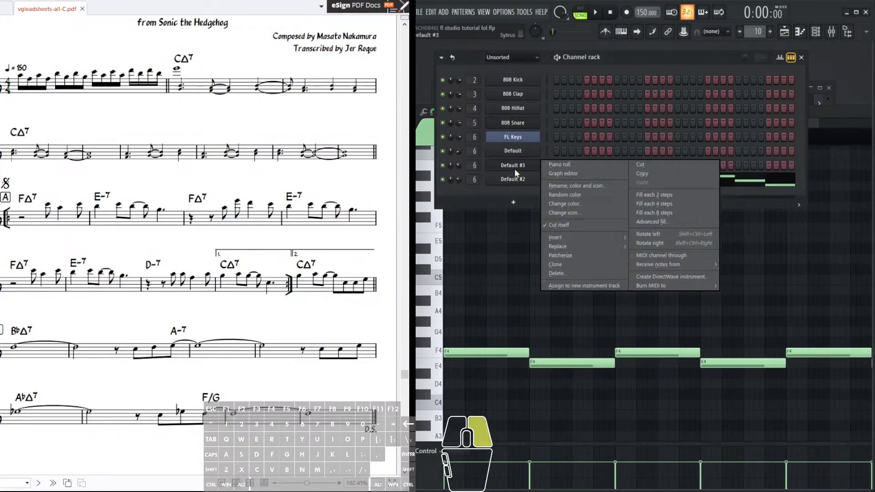
{"action": "left_click", "coordinate": [567, 165]}
{"action": "scroll", "coordinate": [548, 246], "scroll_direction": "up", "scroll_amount": 1}
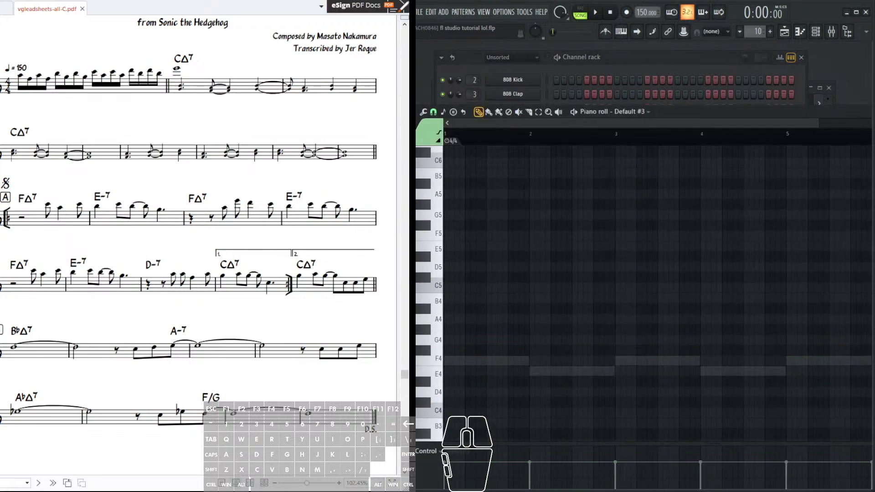
- Build the F major 7 chord in bar 1 from one-bar notes F4, A4, C5 and E5
{"action": "left_click", "coordinate": [32, 195]}
{"action": "left_click_drag", "start_coordinate": [450, 340], "coordinate": [451, 352]}
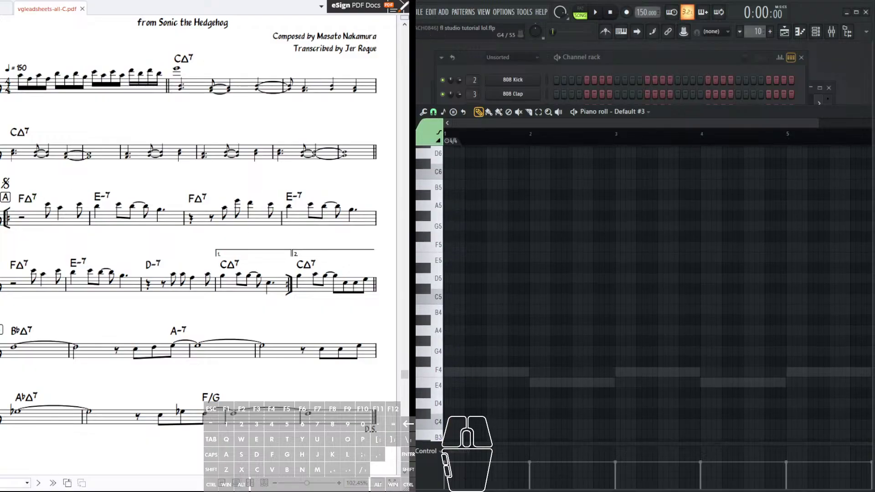
{"action": "scroll", "coordinate": [451, 323], "scroll_direction": "up", "scroll_amount": 1}
{"action": "left_click", "coordinate": [446, 377]}
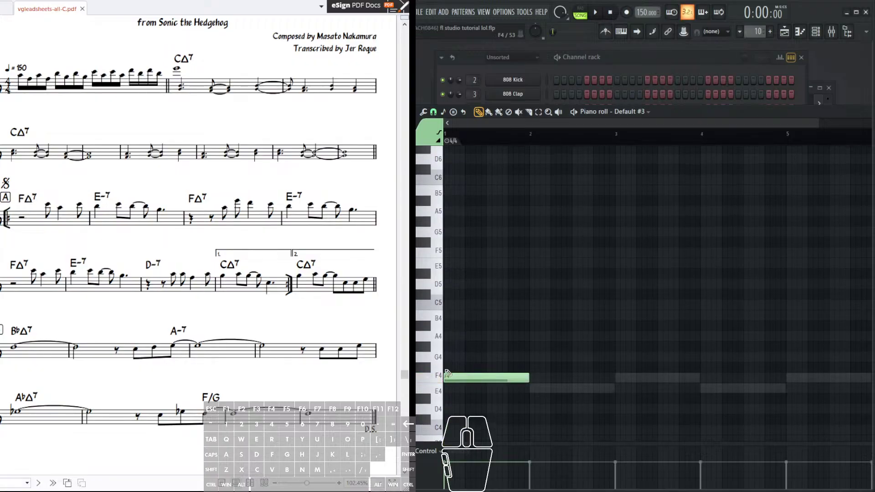
{"action": "left_click", "coordinate": [475, 336]}
{"action": "left_click", "coordinate": [458, 306]}
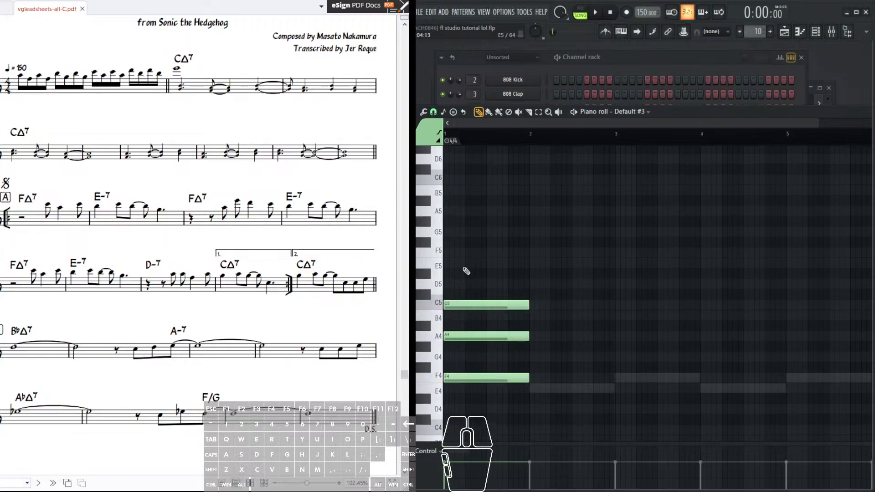
{"action": "left_click", "coordinate": [455, 263]}
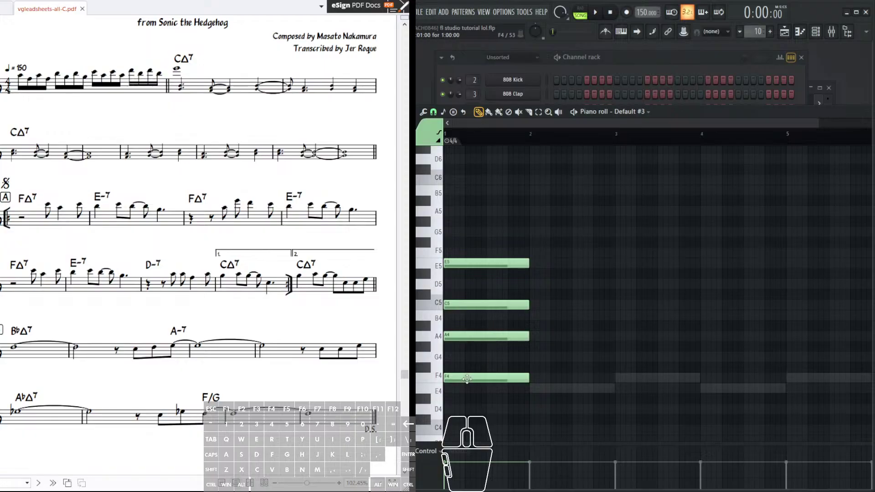
- Play back the bar 1 chord to check how it sounds, stopping playback when done
{"action": "left_click", "coordinate": [465, 378]}
{"action": "left_click_drag", "start_coordinate": [462, 368], "coordinate": [461, 265]}
{"action": "left_click", "coordinate": [596, 13]}
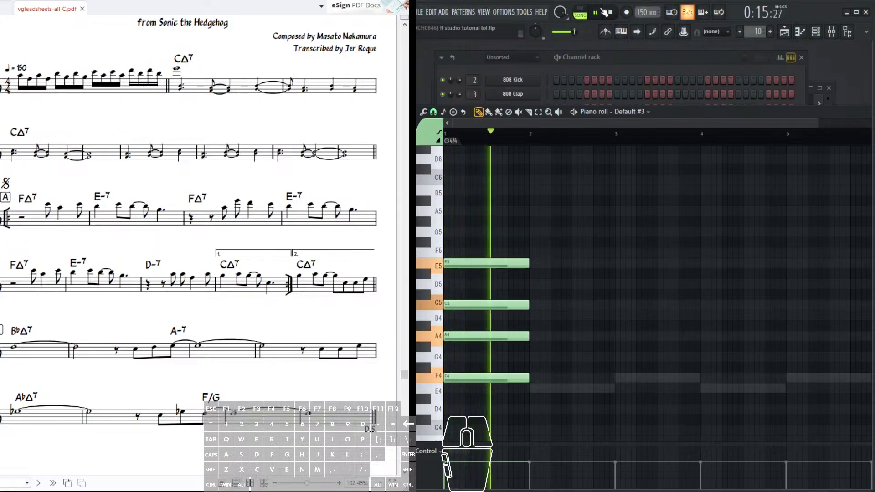
{"action": "left_click", "coordinate": [595, 12]}
- Start the E minor 7 chord in bar 2 with one-bar notes E4 and G4
{"action": "scroll", "coordinate": [536, 250], "scroll_direction": "up", "scroll_amount": 1}
{"action": "left_click", "coordinate": [503, 381]}
{"action": "left_click", "coordinate": [527, 394]}
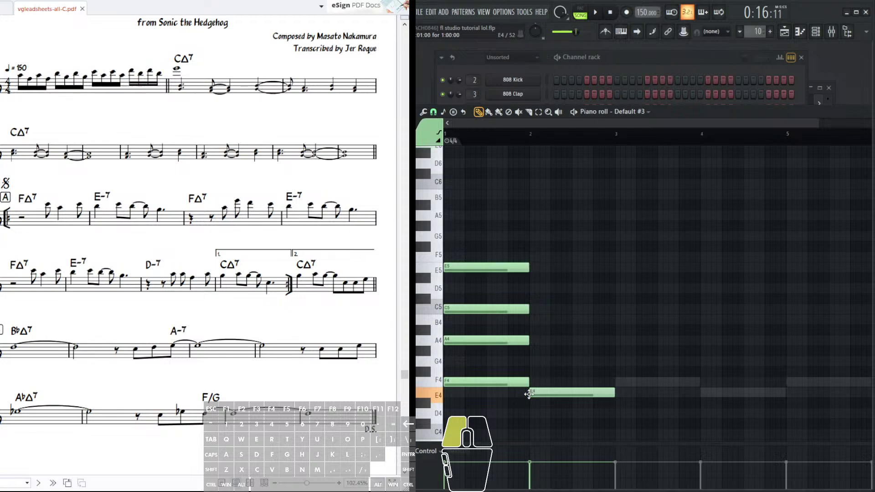
{"action": "left_click", "coordinate": [536, 363]}
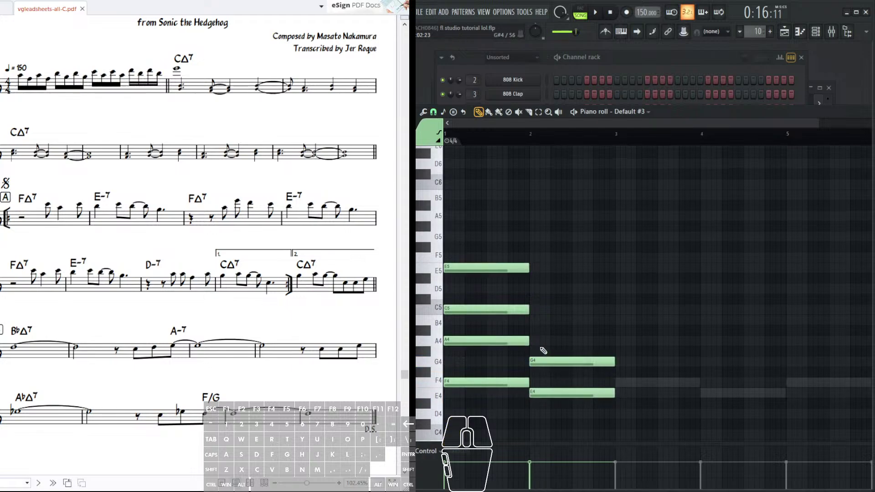
{"action": "scroll", "coordinate": [610, 185], "scroll_direction": "up", "scroll_amount": 2}
{"action": "scroll", "coordinate": [618, 314], "scroll_direction": "down", "scroll_amount": 1}
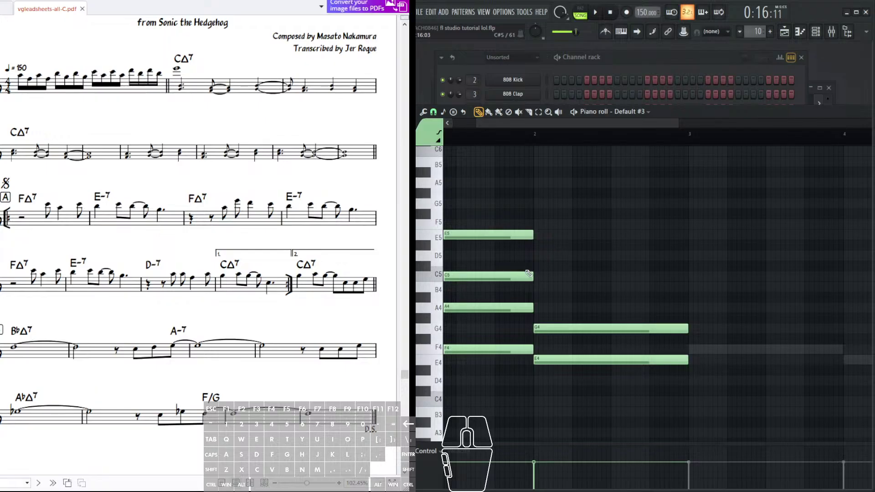
{"action": "left_click", "coordinate": [101, 195]}
{"action": "left_click", "coordinate": [103, 190]}
{"action": "left_click", "coordinate": [98, 196]}
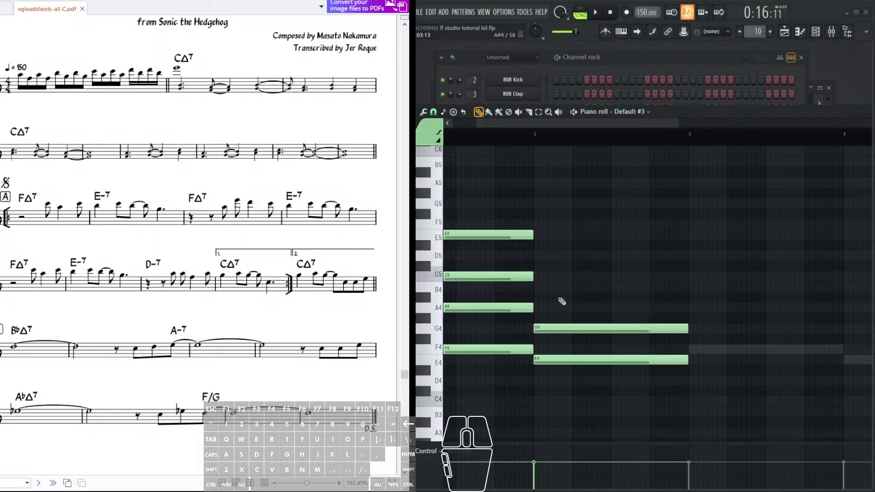
{"action": "left_click_drag", "start_coordinate": [573, 355], "coordinate": [584, 368]}
{"action": "left_click", "coordinate": [581, 373]}
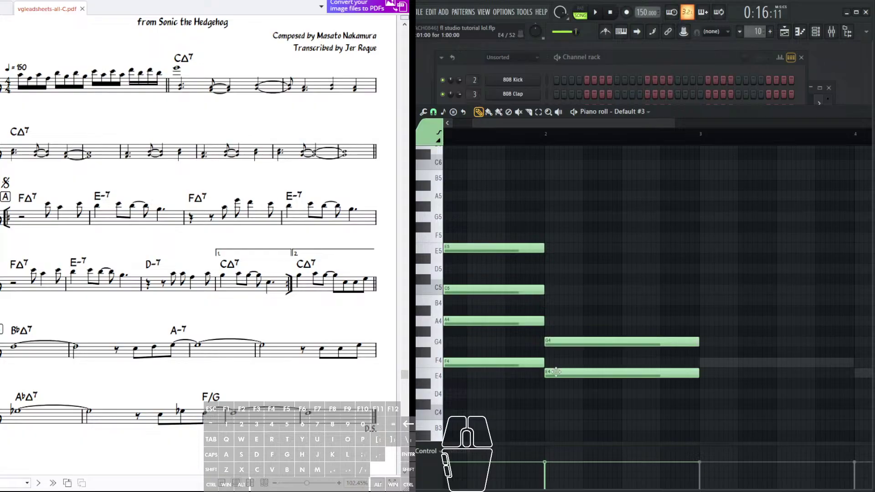
{"action": "left_click", "coordinate": [550, 362]}
{"action": "left_click", "coordinate": [552, 352]}
{"action": "right_click", "coordinate": [556, 353]}
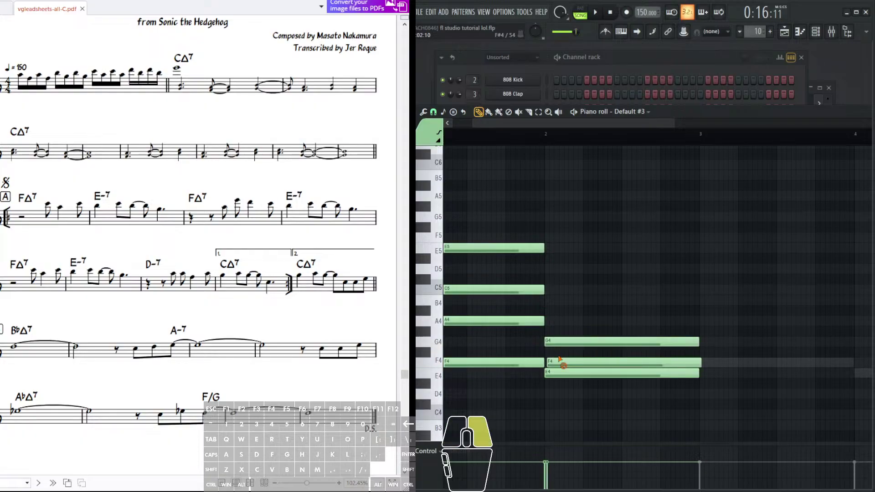
{"action": "right_click", "coordinate": [561, 362]}
- Complete the bar 2 E minor 7 chord with one-bar notes B4 and D5
{"action": "left_click", "coordinate": [566, 341]}
{"action": "left_click_drag", "start_coordinate": [548, 301], "coordinate": [552, 300]}
{"action": "left_click", "coordinate": [548, 269]}
{"action": "left_click_drag", "start_coordinate": [565, 350], "coordinate": [606, 363]}
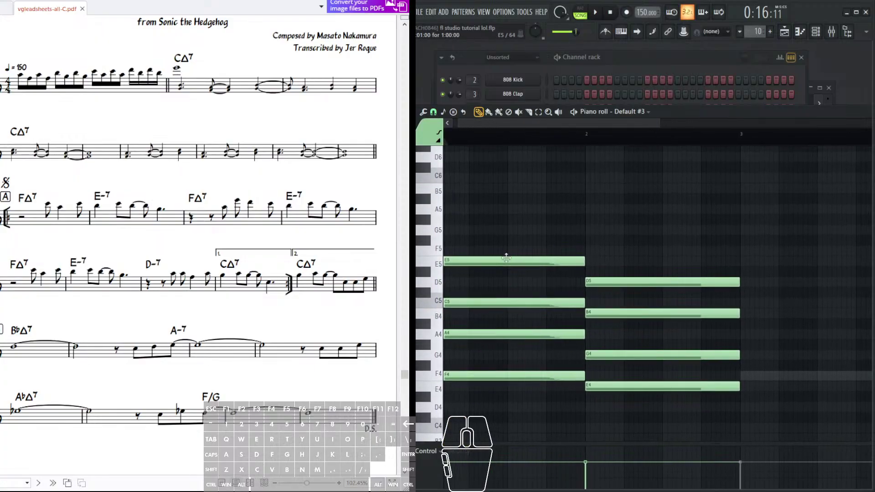
- Select the two chords in bars 1 and 2 and duplicate them into bars 3–4 and 5–6
{"action": "left_click_drag", "start_coordinate": [751, 137], "coordinate": [444, 135]}
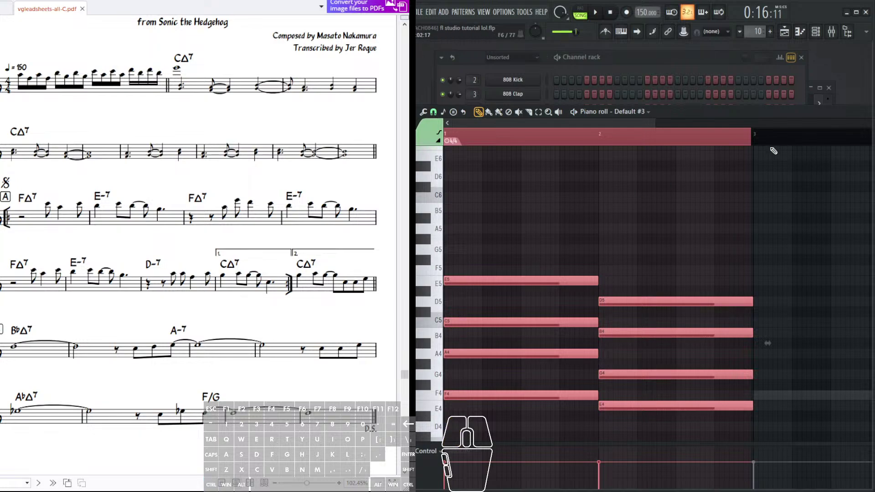
{"action": "left_click_drag", "start_coordinate": [755, 135], "coordinate": [444, 140]}
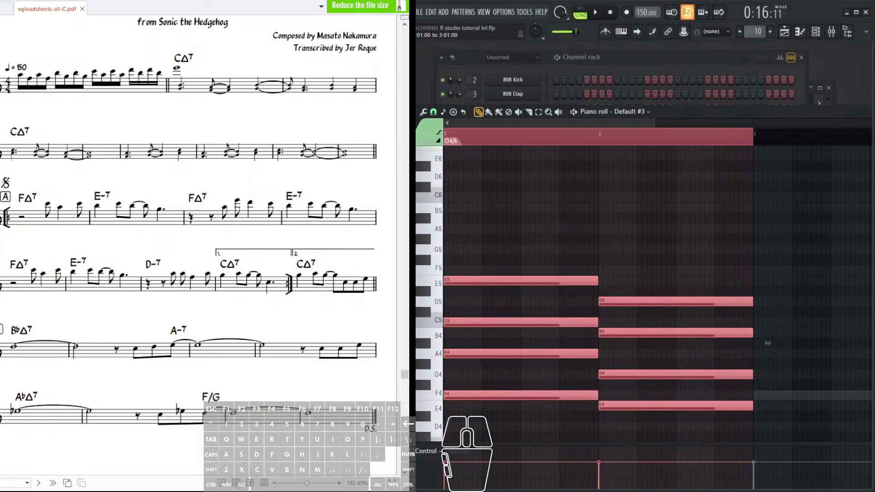
{"action": "scroll", "coordinate": [617, 286], "scroll_direction": "right", "scroll_amount": 3}
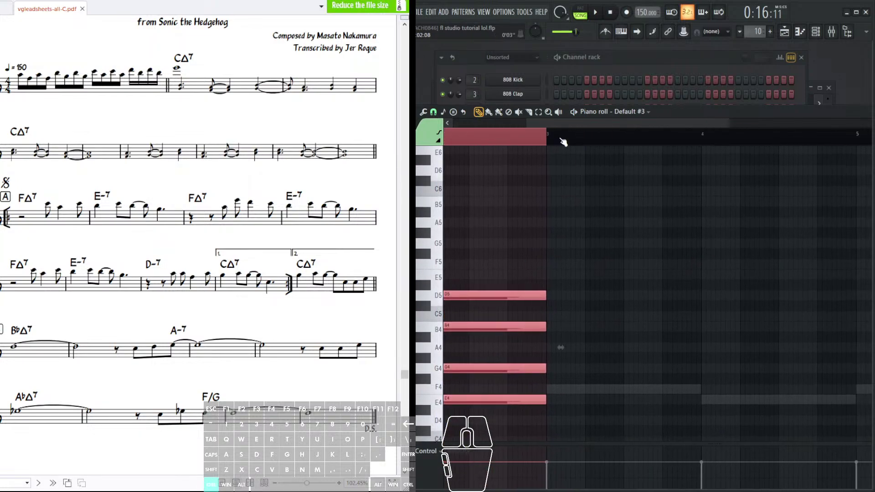
{"action": "key", "text": "ctrl+b"}
{"action": "scroll", "coordinate": [592, 213], "scroll_direction": "right", "scroll_amount": 5}
{"action": "key", "text": "ctrl+b"}
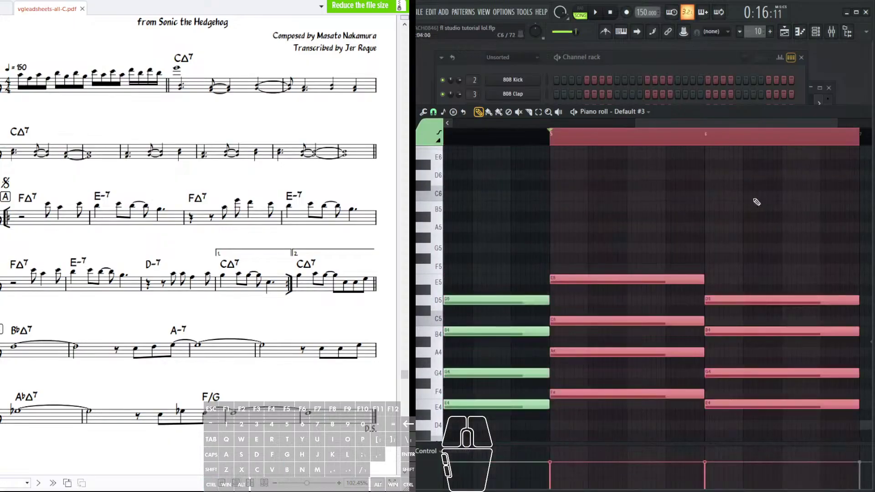
- Start the D minor 7 chord in bar 7 with one-bar notes D4 and F4
{"action": "scroll", "coordinate": [756, 200], "scroll_direction": "right", "scroll_amount": 5}
{"action": "scroll", "coordinate": [487, 207], "scroll_direction": "down", "scroll_amount": 3}
{"action": "scroll", "coordinate": [595, 214], "scroll_direction": "right", "scroll_amount": 2}
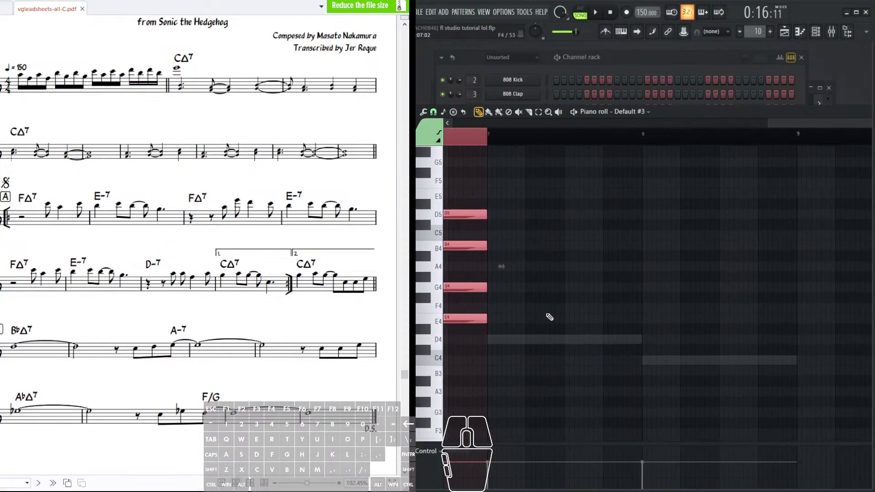
{"action": "left_click", "coordinate": [527, 358]}
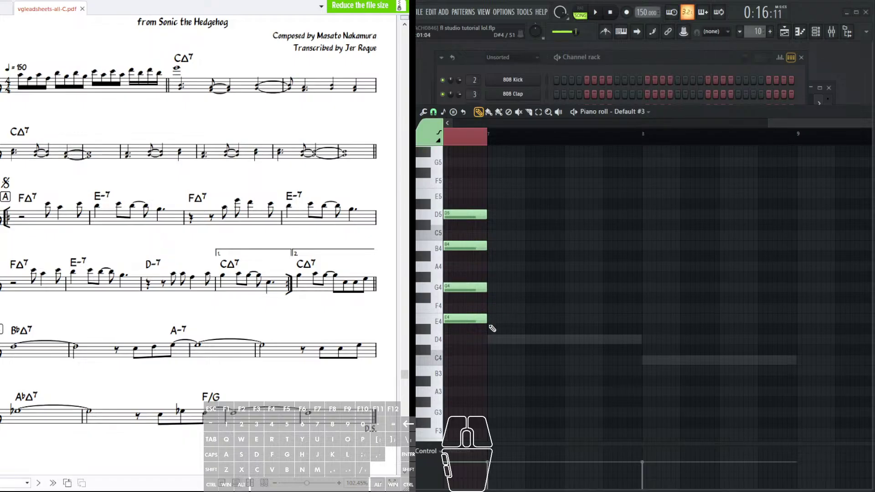
{"action": "left_click", "coordinate": [491, 340]}
{"action": "left_click", "coordinate": [501, 307]}
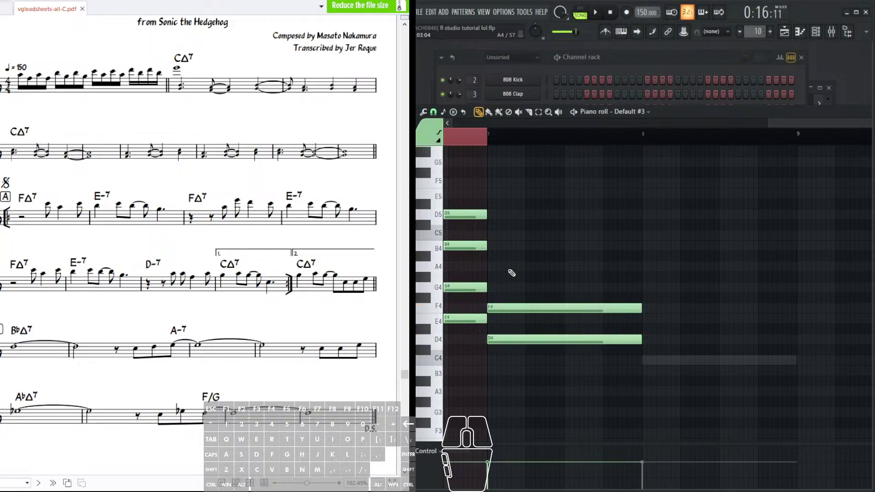
{"action": "right_click", "coordinate": [558, 333]}
{"action": "left_click", "coordinate": [519, 341]}
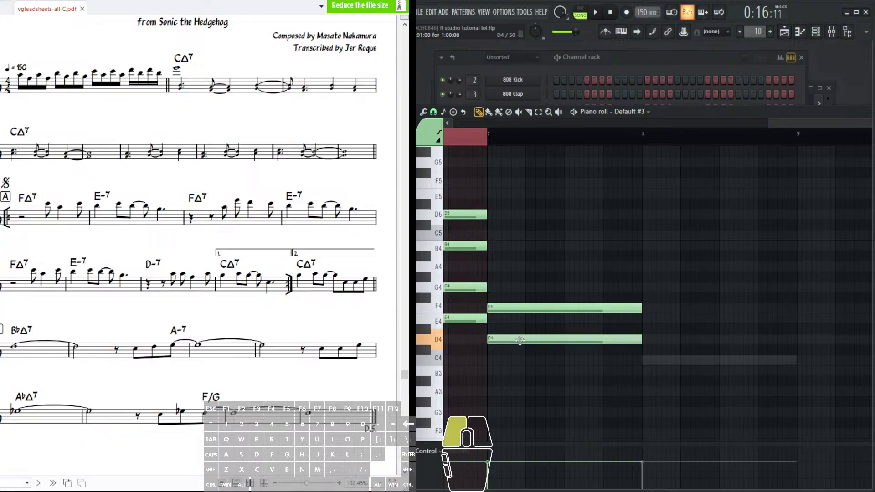
{"action": "left_click", "coordinate": [492, 328]}
{"action": "left_click", "coordinate": [492, 319]}
{"action": "left_click", "coordinate": [494, 310]}
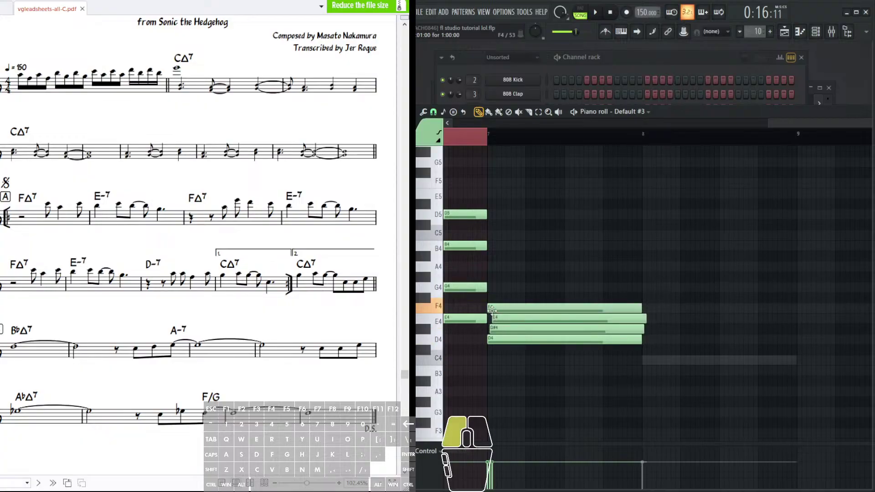
{"action": "right_click", "coordinate": [506, 319]}
{"action": "right_click", "coordinate": [509, 330]}
{"action": "left_click", "coordinate": [509, 309]}
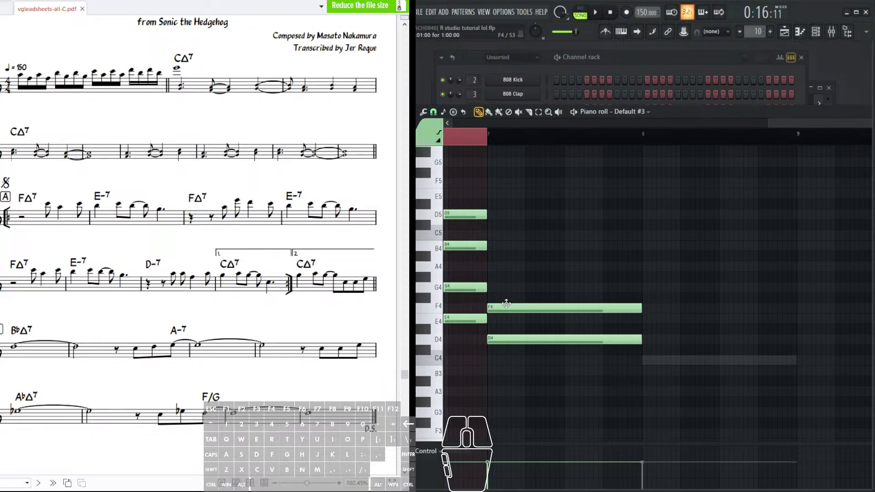
- Complete the bar 7 D minor 7 chord with one-bar notes A4 and C5
{"action": "left_click", "coordinate": [492, 267]}
{"action": "scroll", "coordinate": [492, 268], "scroll_direction": "up", "scroll_amount": 1}
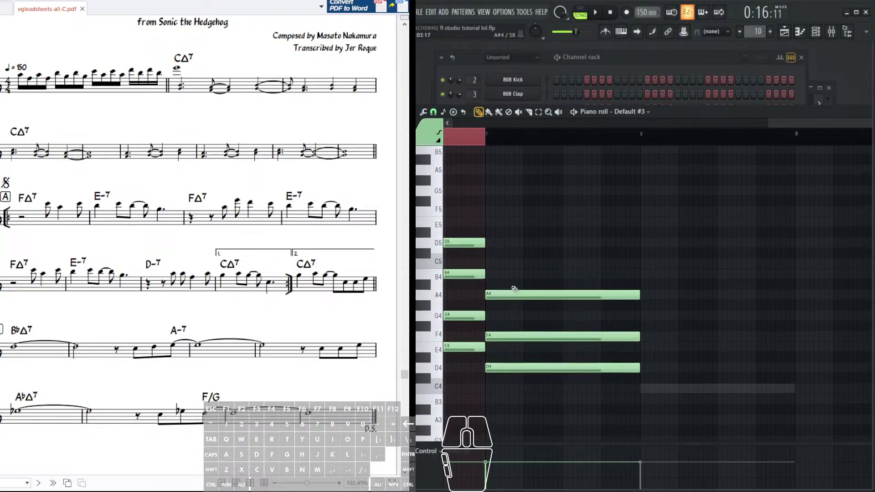
{"action": "left_click", "coordinate": [490, 263]}
- Enter the C major 7 chord in bar 8 with one-bar notes C4, E4, G4 and B4
{"action": "mouse_move", "coordinate": [597, 279]}
{"action": "left_mouse_down"}
{"action": "mouse_move", "coordinate": [564, 228]}
{"action": "mouse_move", "coordinate": [483, 238]}
{"action": "left_mouse_up"}
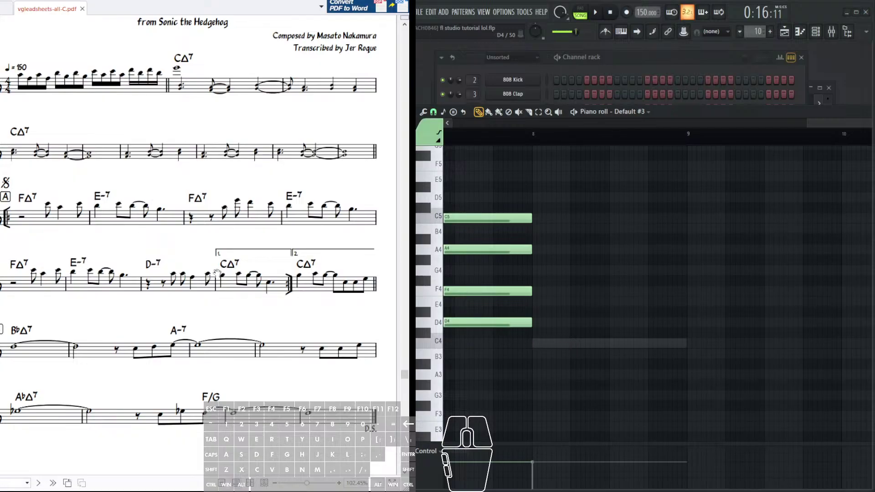
{"action": "left_click", "coordinate": [538, 344]}
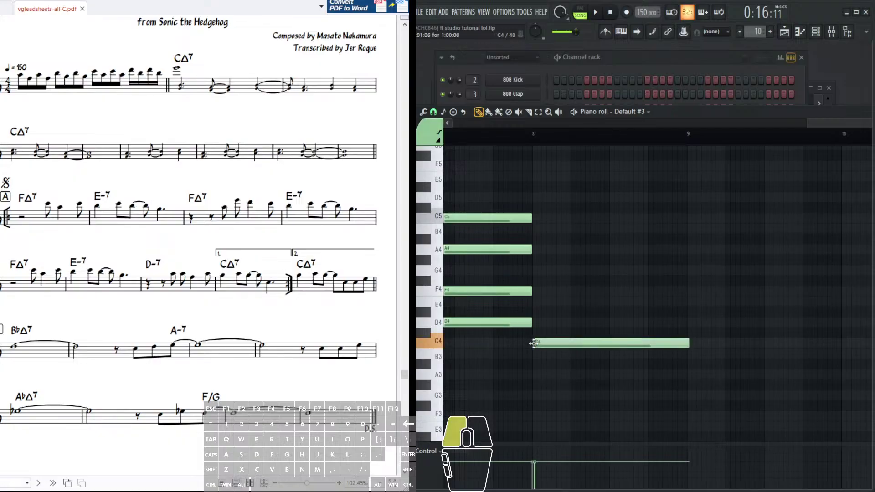
{"action": "left_click", "coordinate": [533, 312]}
{"action": "left_click_drag", "start_coordinate": [531, 299], "coordinate": [532, 301]}
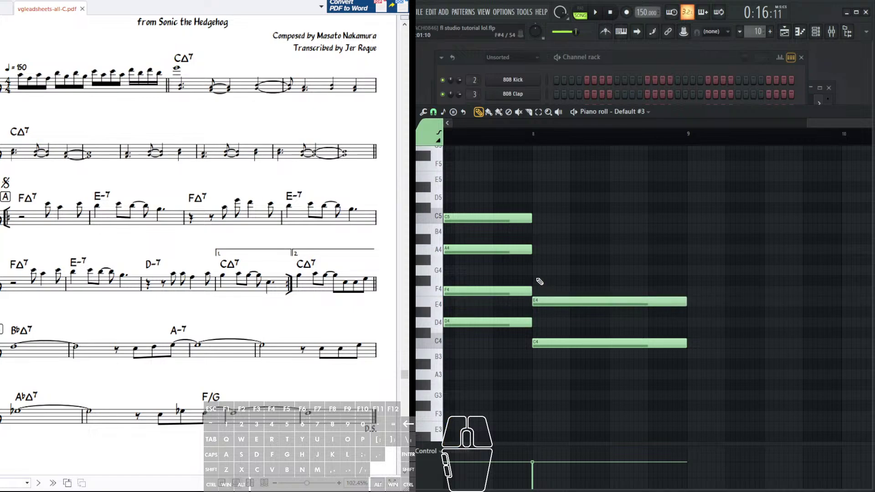
{"action": "left_click", "coordinate": [547, 271]}
{"action": "left_click", "coordinate": [546, 228]}
- Clear the time selection over bars 5 and 6 in the piano roll timeline
{"action": "scroll", "coordinate": [558, 265], "scroll_direction": "left", "scroll_amount": 3}
{"action": "scroll", "coordinate": [615, 255], "scroll_direction": "up", "scroll_amount": 1}
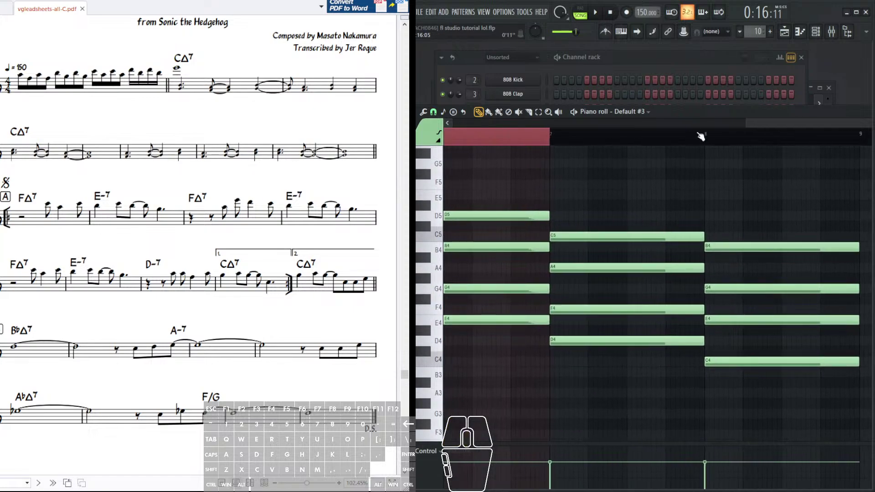
{"action": "scroll", "coordinate": [701, 139], "scroll_direction": "down", "scroll_amount": 2}
{"action": "left_click", "coordinate": [540, 113]}
{"action": "left_click", "coordinate": [544, 131]}
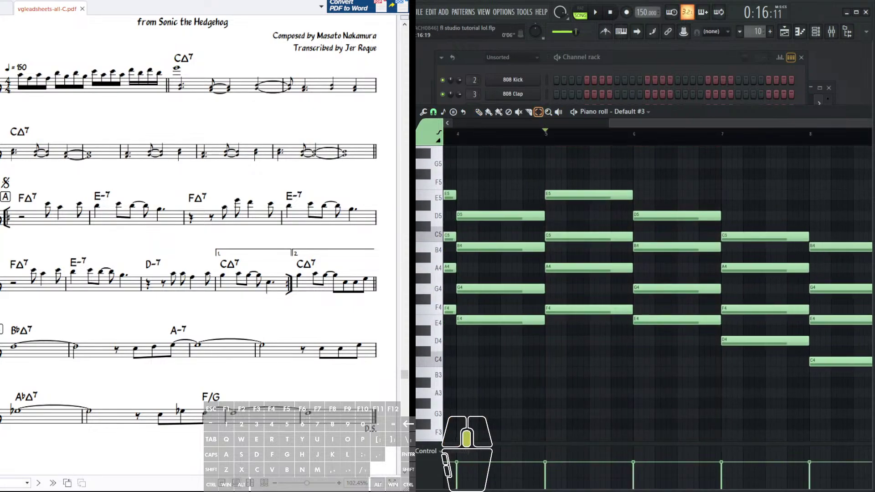
{"action": "scroll", "coordinate": [549, 137], "scroll_direction": "down", "scroll_amount": 3}
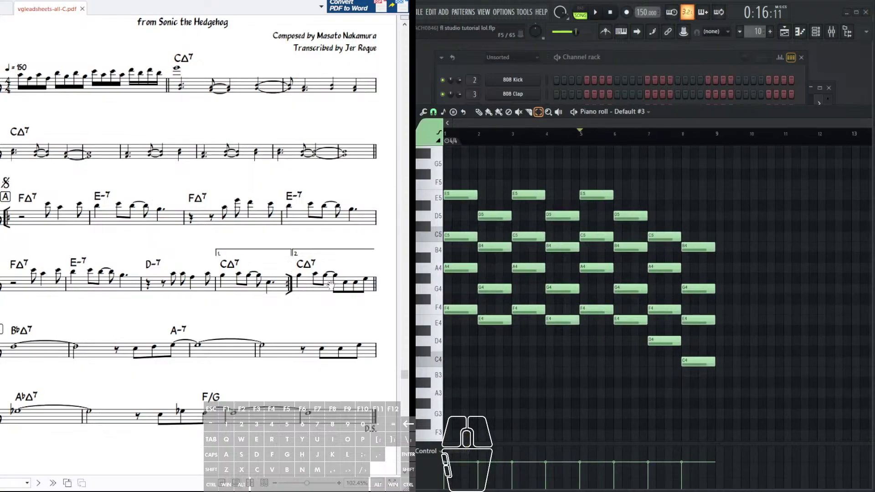
{"action": "scroll", "coordinate": [491, 257], "scroll_direction": "up", "scroll_amount": 1}
- Switch the piano roll to the Default channel and activate the Draw tool
{"action": "left_click", "coordinate": [593, 105]}
{"action": "right_click", "coordinate": [531, 147]}
{"action": "left_click", "coordinate": [553, 152]}
{"action": "scroll", "coordinate": [551, 195], "scroll_direction": "up", "scroll_amount": 1}
{"action": "left_click", "coordinate": [478, 112]}
- Enter the bar 1 melody from beat 3 as an eighth-note C7, a quarter-note A6 and an eighth-note C7
{"action": "scroll", "coordinate": [537, 173], "scroll_direction": "up", "scroll_amount": 1}
{"action": "scroll", "coordinate": [546, 124], "scroll_direction": "up", "scroll_amount": 4}
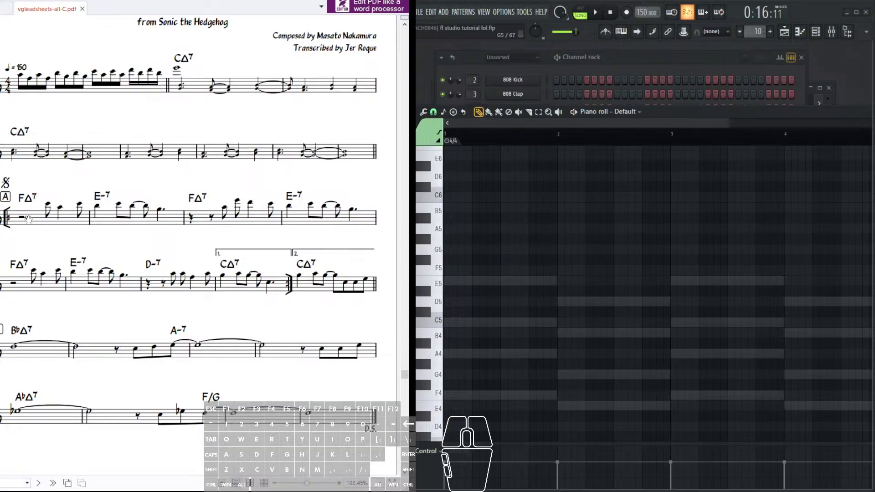
{"action": "scroll", "coordinate": [524, 223], "scroll_direction": "up", "scroll_amount": 2}
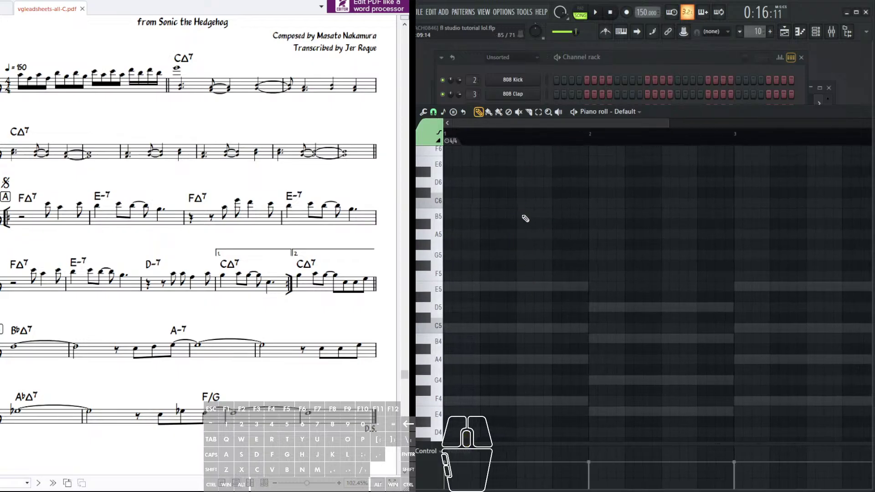
{"action": "scroll", "coordinate": [519, 221], "scroll_direction": "up", "scroll_amount": 3}
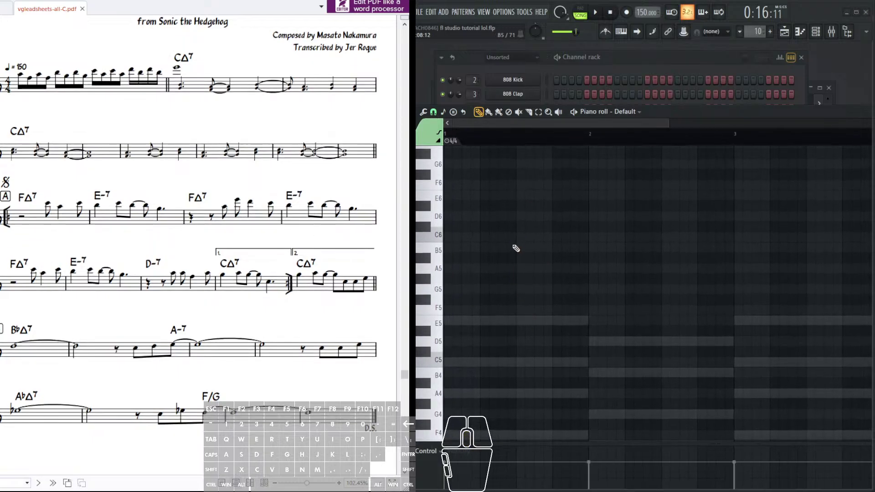
{"action": "left_click", "coordinate": [524, 237]}
{"action": "right_click", "coordinate": [545, 239]}
{"action": "scroll", "coordinate": [529, 238], "scroll_direction": "up", "scroll_amount": 8}
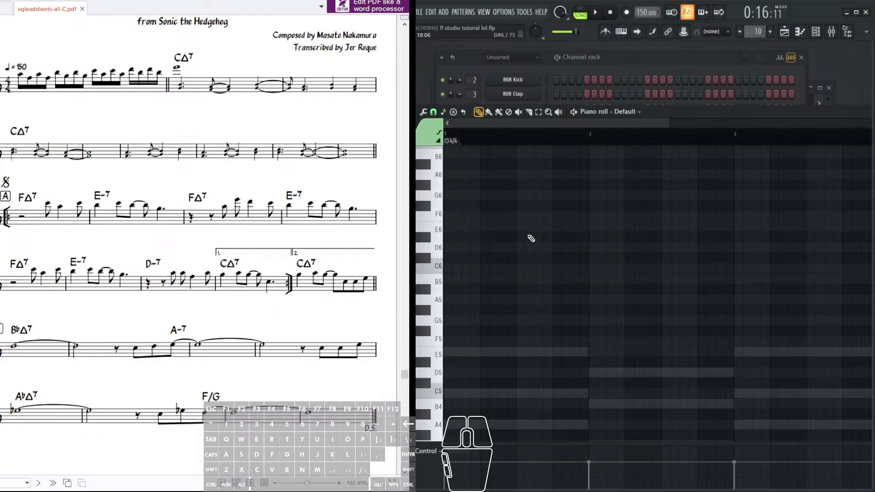
{"action": "left_click", "coordinate": [518, 205]}
{"action": "left_click_drag", "start_coordinate": [660, 207], "coordinate": [528, 225]}
{"action": "left_click", "coordinate": [541, 237]}
{"action": "left_click_drag", "start_coordinate": [551, 240], "coordinate": [570, 240]}
{"action": "left_click", "coordinate": [575, 206]}
{"action": "left_click_drag", "start_coordinate": [607, 206], "coordinate": [492, 231]}
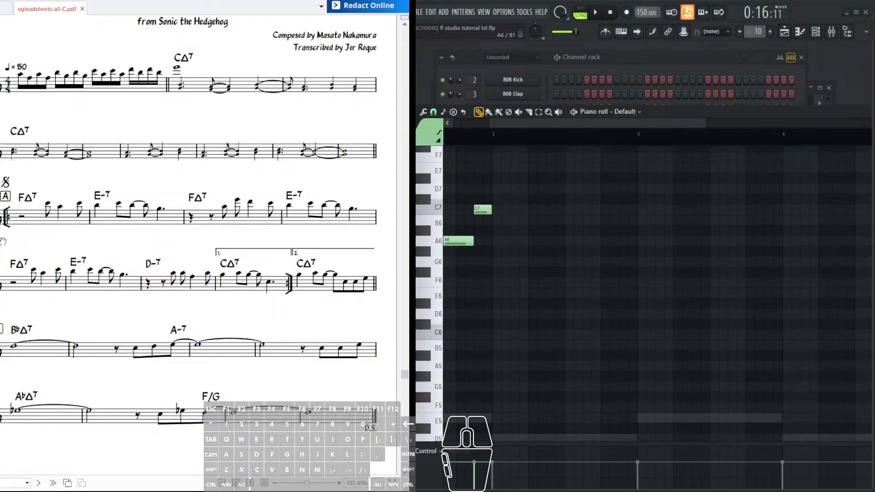
- Start the bar 2 melody with a quarter-note B6 on the first beat
{"action": "scroll", "coordinate": [127, 237], "scroll_direction": "up", "scroll_amount": 1}
{"action": "scroll", "coordinate": [138, 235], "scroll_direction": "down", "scroll_amount": 1}
{"action": "scroll", "coordinate": [537, 241], "scroll_direction": "left", "scroll_amount": 1}
{"action": "scroll", "coordinate": [524, 255], "scroll_direction": "up", "scroll_amount": 1}
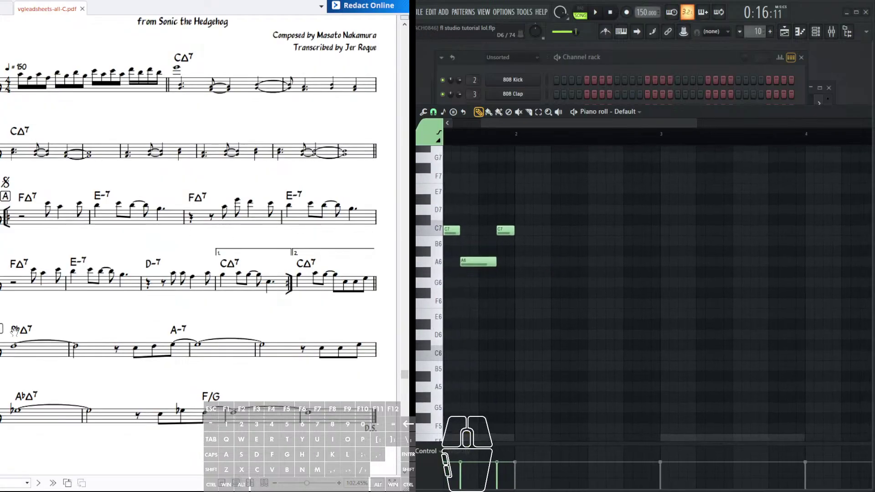
{"action": "scroll", "coordinate": [574, 310], "scroll_direction": "up", "scroll_amount": 3}
{"action": "left_click", "coordinate": [451, 279]}
{"action": "scroll", "coordinate": [496, 303], "scroll_direction": "right", "scroll_amount": 2}
{"action": "scroll", "coordinate": [497, 303], "scroll_direction": "up", "scroll_amount": 1}
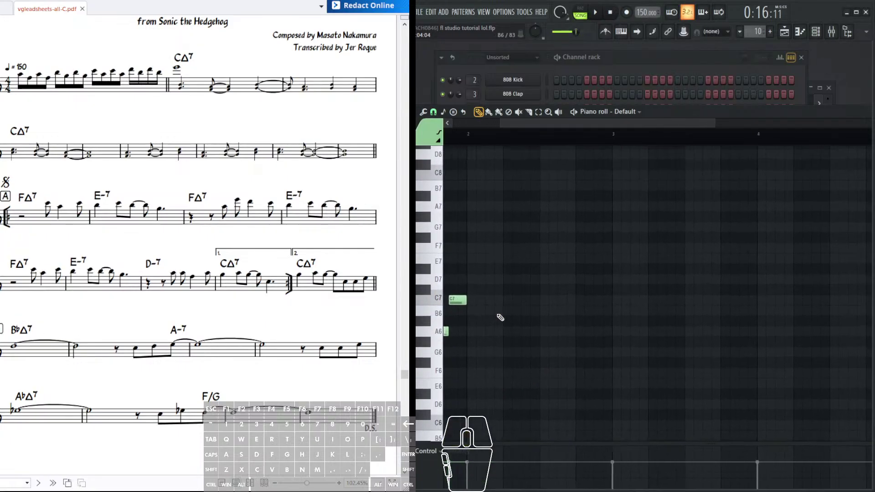
{"action": "left_click", "coordinate": [471, 311]}
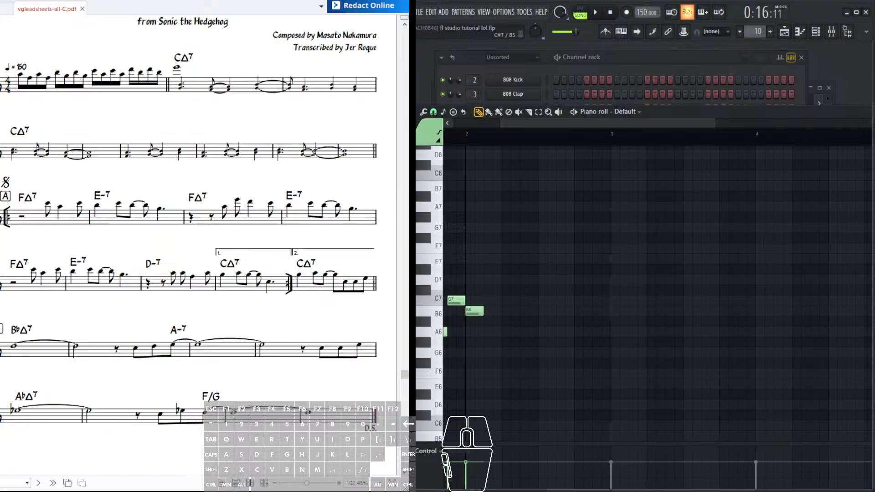
{"action": "left_click_drag", "start_coordinate": [483, 312], "coordinate": [501, 324]}
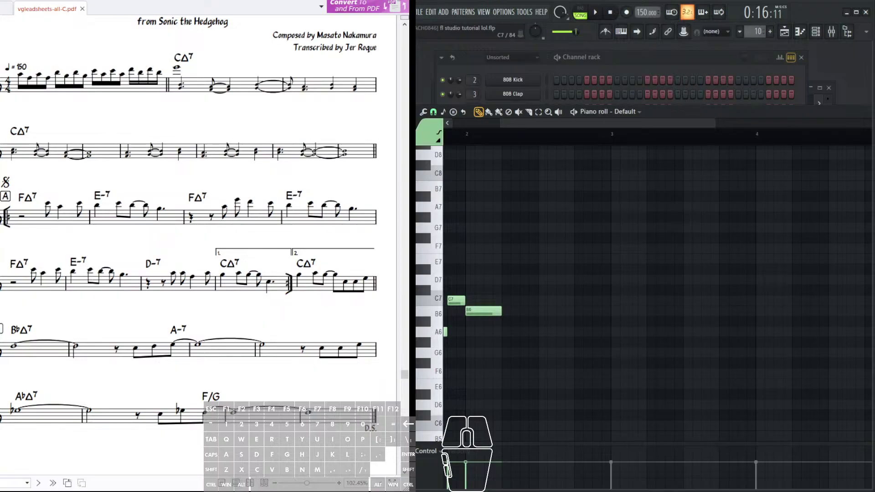
- Complete the bar 2 melody with an eighth-note C7, a quarter-note B6 and a dotted-quarter G6
{"action": "left_click", "coordinate": [431, 313]}
{"action": "left_click", "coordinate": [505, 301]}
{"action": "left_click_drag", "start_coordinate": [505, 303], "coordinate": [496, 318]}
{"action": "left_click", "coordinate": [522, 313]}
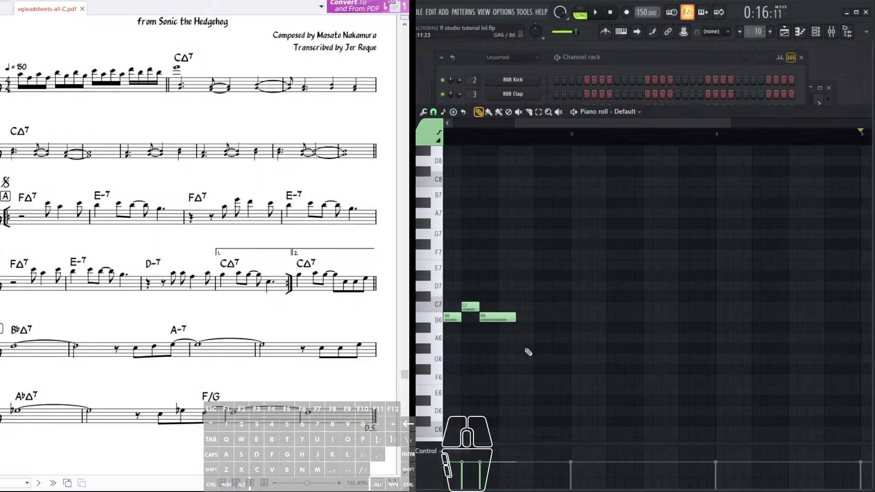
{"action": "mouse_move", "coordinate": [522, 358]}
{"action": "left_mouse_down"}
{"action": "mouse_move", "coordinate": [571, 358]}
{"action": "mouse_move", "coordinate": [480, 341]}
{"action": "left_mouse_up"}
- Start the bar 3 melody with an eighth-note A6 placed one and a half beats into the bar
{"action": "scroll", "coordinate": [501, 319], "scroll_direction": "right", "scroll_amount": 2}
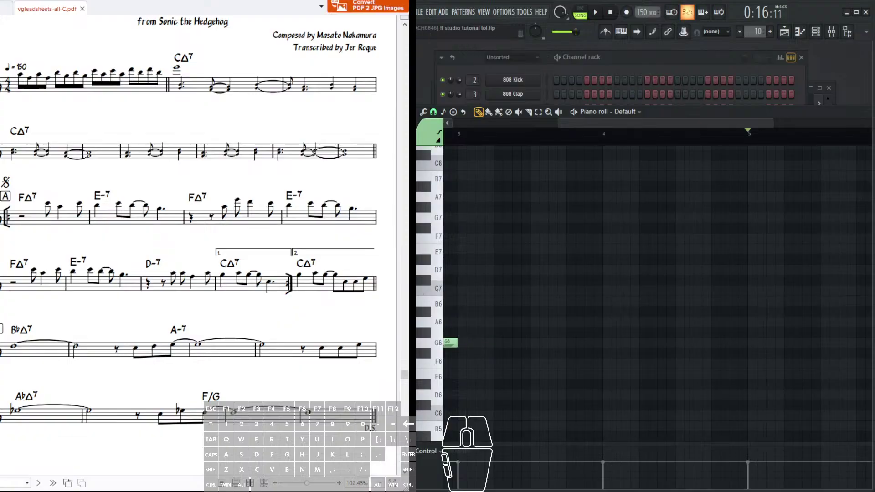
{"action": "left_click", "coordinate": [511, 322]}
{"action": "right_click", "coordinate": [513, 323]}
{"action": "left_click", "coordinate": [510, 323]}
{"action": "left_click_drag", "start_coordinate": [523, 324], "coordinate": [529, 324]}
{"action": "left_click", "coordinate": [569, 325]}
{"action": "right_click", "coordinate": [577, 327]}
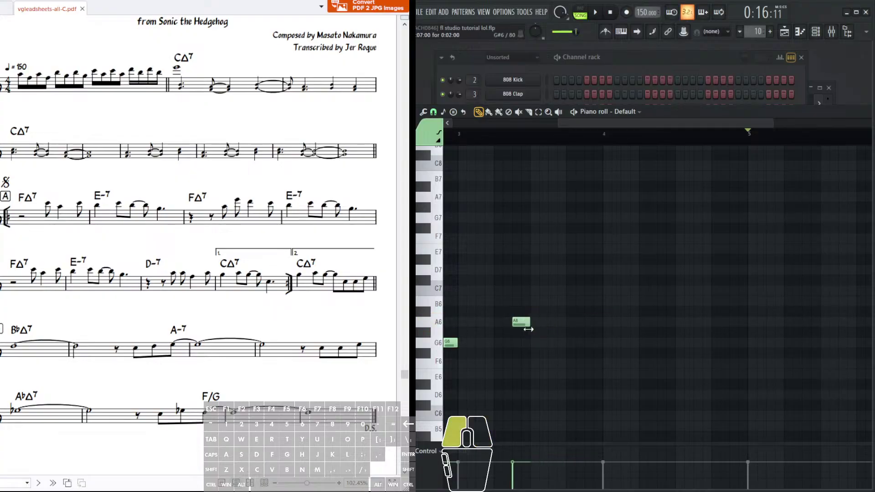
- Move the piano roll window up and complete the bar 3 melody with an eighth-note E7, a quarter-note D7 and an eighth-note C7
{"action": "left_click_drag", "start_coordinate": [686, 115], "coordinate": [679, 85]}
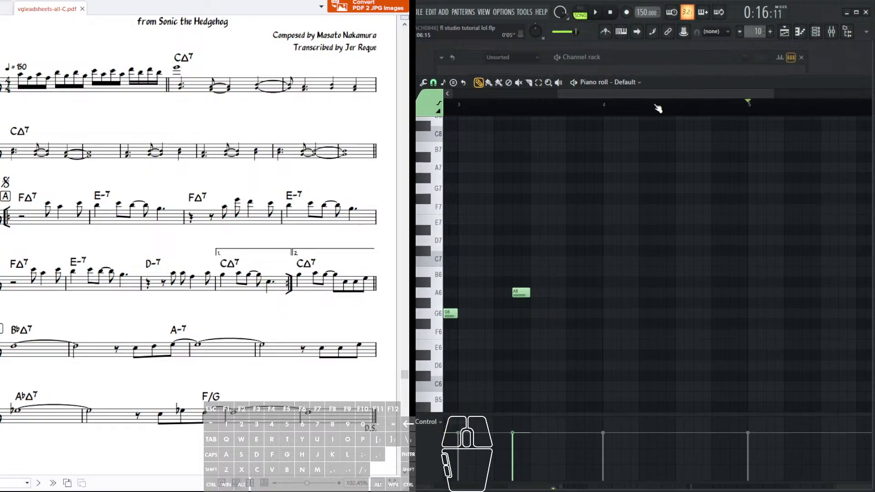
{"action": "scroll", "coordinate": [653, 111], "scroll_direction": "up", "scroll_amount": 3}
{"action": "left_click_drag", "start_coordinate": [601, 209], "coordinate": [602, 307]}
{"action": "scroll", "coordinate": [617, 241], "scroll_direction": "down", "scroll_amount": 1}
{"action": "scroll", "coordinate": [633, 231], "scroll_direction": "down", "scroll_amount": 1}
{"action": "left_click", "coordinate": [569, 281]}
{"action": "scroll", "coordinate": [568, 292], "scroll_direction": "right", "scroll_amount": 1}
{"action": "mouse_move", "coordinate": [565, 286]}
{"action": "left_mouse_down"}
{"action": "mouse_move", "coordinate": [556, 294]}
{"action": "mouse_move", "coordinate": [566, 294]}
{"action": "left_mouse_up"}
{"action": "left_click", "coordinate": [571, 305]}
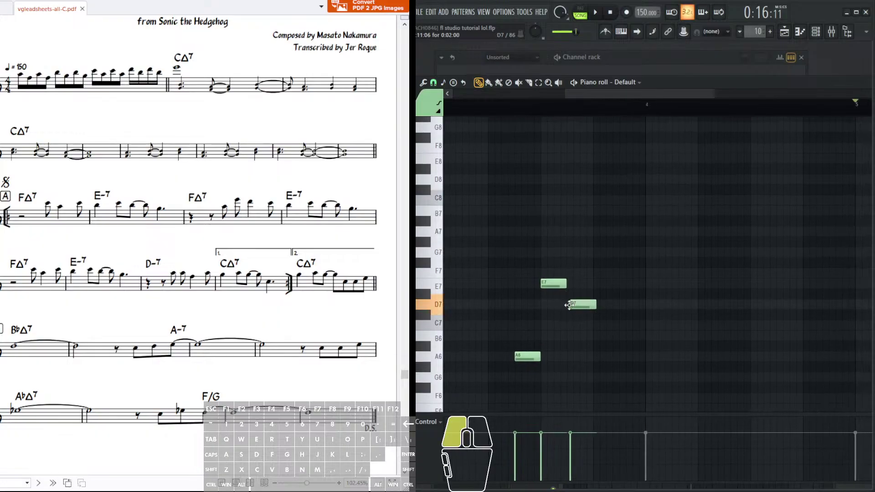
{"action": "left_click", "coordinate": [625, 325]}
{"action": "left_click_drag", "start_coordinate": [669, 327], "coordinate": [645, 327]}
- Enter the bar 4 melody as a quarter-note B6, an eighth-note C7, a quarter-note B6 and a dotted-quarter G6
{"action": "scroll", "coordinate": [606, 328], "scroll_direction": "right", "scroll_amount": 3}
{"action": "left_click", "coordinate": [555, 325]}
{"action": "left_click_drag", "start_coordinate": [575, 326], "coordinate": [589, 330]}
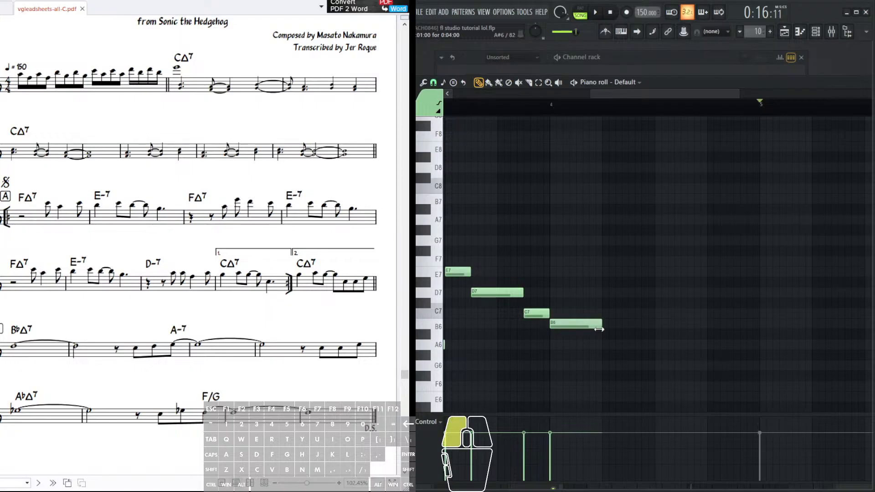
{"action": "left_click", "coordinate": [606, 313]}
{"action": "left_click_drag", "start_coordinate": [657, 314], "coordinate": [611, 326]}
{"action": "left_click", "coordinate": [631, 324]}
{"action": "scroll", "coordinate": [610, 326], "scroll_direction": "right", "scroll_amount": 2}
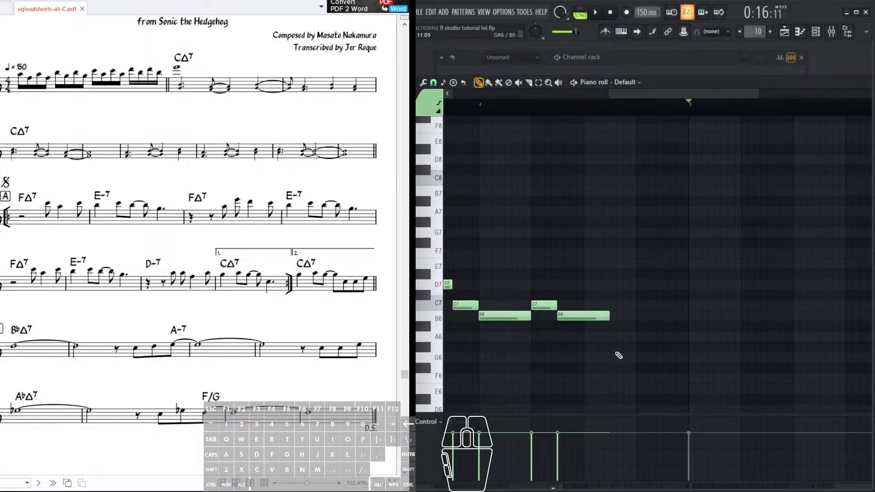
{"action": "left_click", "coordinate": [612, 358]}
{"action": "left_click_drag", "start_coordinate": [661, 358], "coordinate": [689, 358]}
- Compare the four bars of entered melody with the first line of section A on the lead sheet
{"action": "scroll", "coordinate": [683, 170], "scroll_direction": "down", "scroll_amount": 2}
{"action": "scroll", "coordinate": [619, 190], "scroll_direction": "down", "scroll_amount": 2}
{"action": "scroll", "coordinate": [619, 189], "scroll_direction": "down", "scroll_amount": 1}
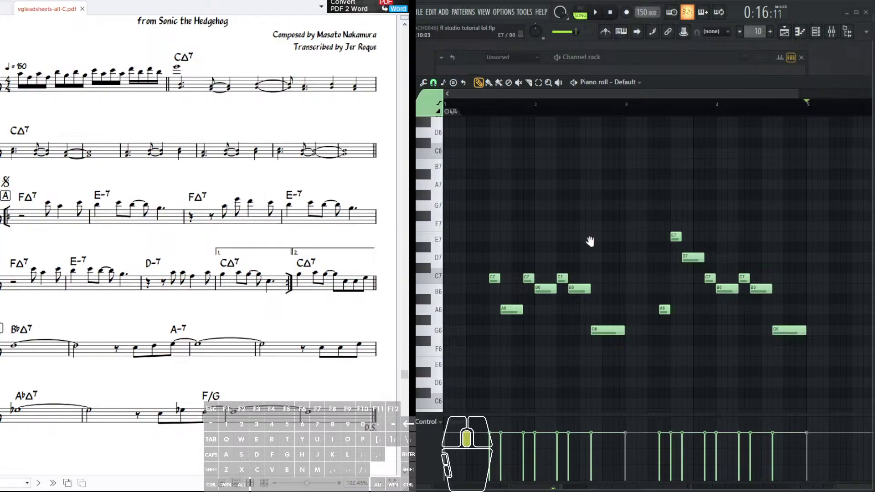
{"action": "scroll", "coordinate": [588, 242], "scroll_direction": "up", "scroll_amount": 1}
{"action": "left_click", "coordinate": [493, 281]}
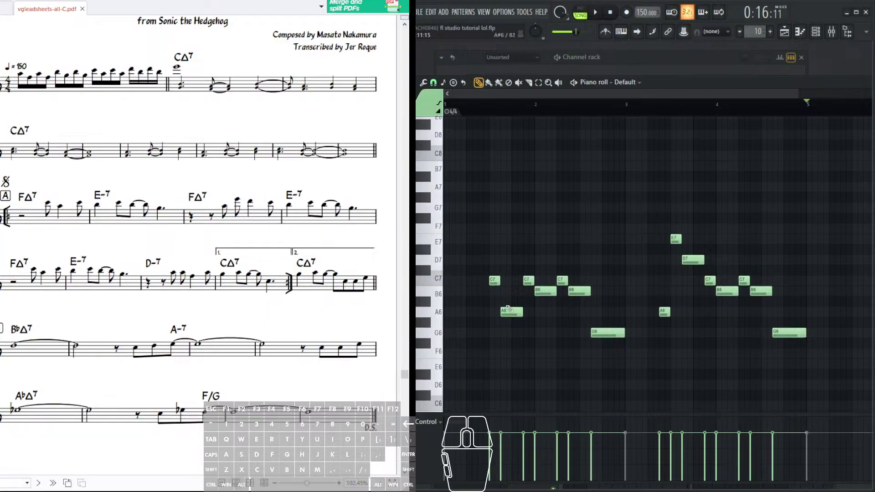
{"action": "left_click", "coordinate": [509, 314]}
{"action": "scroll", "coordinate": [515, 326], "scroll_direction": "up", "scroll_amount": 1}
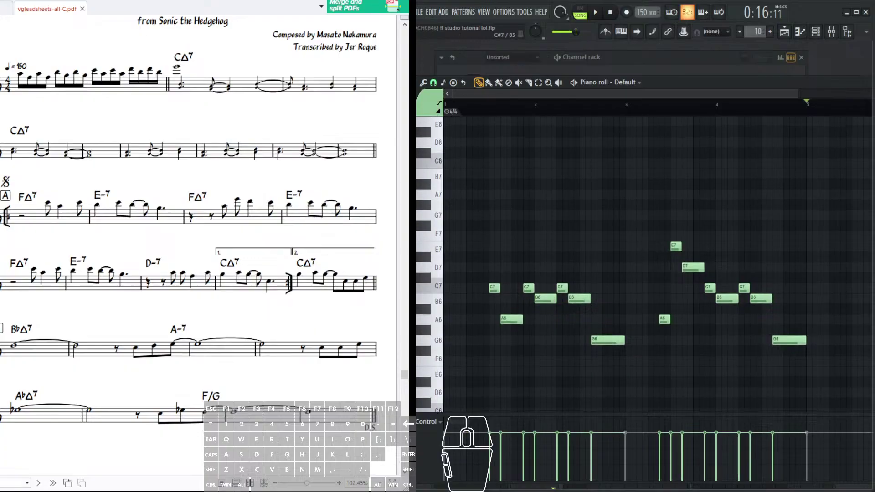
{"action": "scroll", "coordinate": [61, 214], "scroll_direction": "up", "scroll_amount": 1}
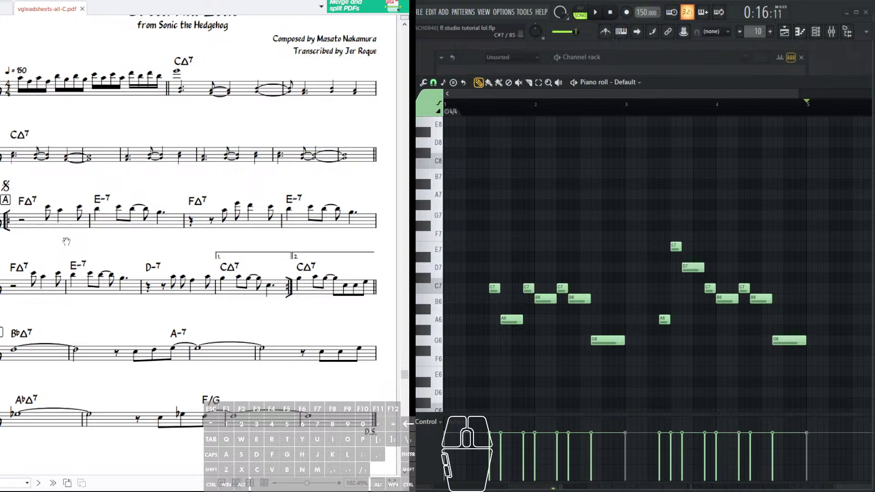
{"action": "scroll", "coordinate": [61, 206], "scroll_direction": "up", "scroll_amount": 3}
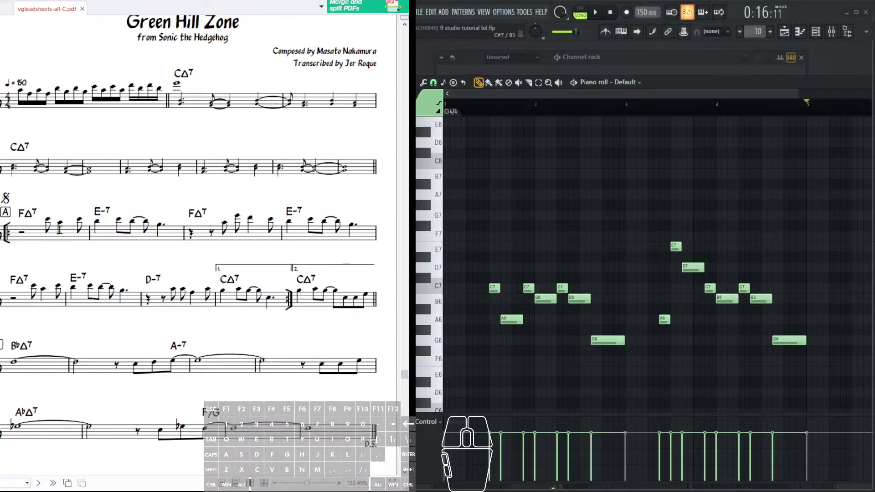
{"action": "mouse_move", "coordinate": [60, 214]}
{"action": "left_mouse_down"}
{"action": "mouse_move", "coordinate": [66, 244]}
{"action": "mouse_move", "coordinate": [60, 200]}
{"action": "left_mouse_up"}
{"action": "scroll", "coordinate": [67, 231], "scroll_direction": "up", "scroll_amount": 1}
{"action": "scroll", "coordinate": [67, 235], "scroll_direction": "down", "scroll_amount": 1}
{"action": "left_click", "coordinate": [140, 224]}
{"action": "left_click_drag", "start_coordinate": [139, 223], "coordinate": [133, 218]}
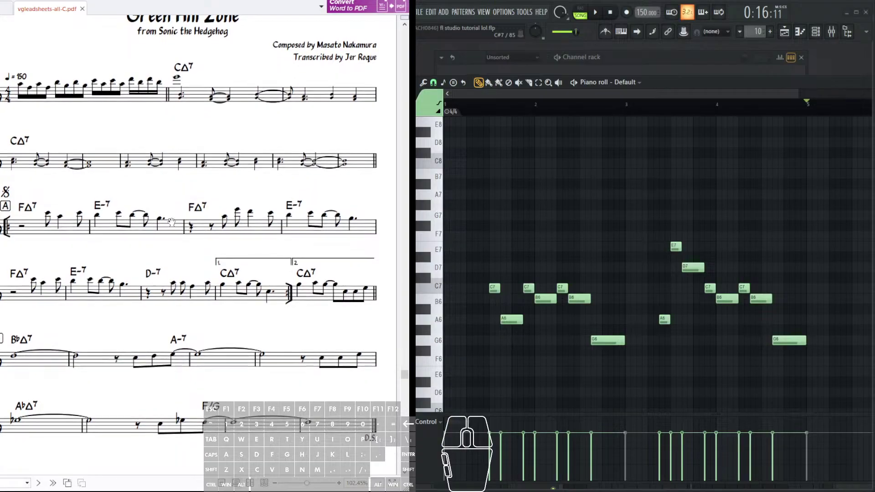
- Play back the four bars of melody entered so far and stop near the end of bar 4
{"action": "scroll", "coordinate": [693, 286], "scroll_direction": "up", "scroll_amount": 1}
{"action": "left_click", "coordinate": [595, 12]}
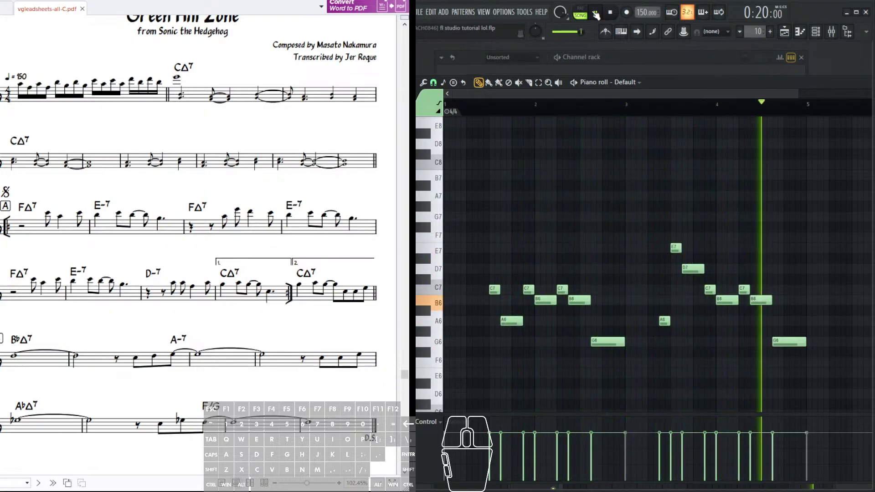
{"action": "left_click", "coordinate": [596, 14]}
- Copy the melody notes of bars 1 and 2 and paste them at the start of bar 5
{"action": "left_click_drag", "start_coordinate": [774, 224], "coordinate": [724, 213]}
{"action": "left_click_drag", "start_coordinate": [678, 233], "coordinate": [524, 238]}
{"action": "scroll", "coordinate": [522, 240], "scroll_direction": "left", "scroll_amount": 6}
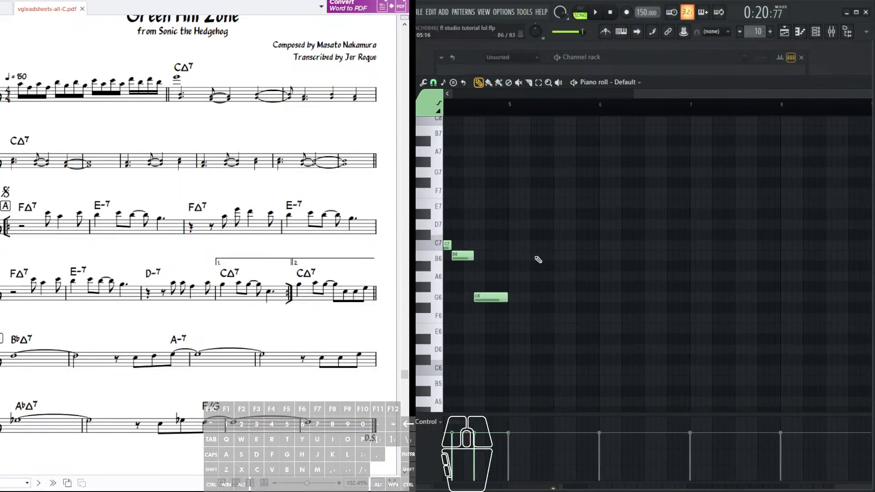
{"action": "scroll", "coordinate": [571, 250], "scroll_direction": "up", "scroll_amount": 1}
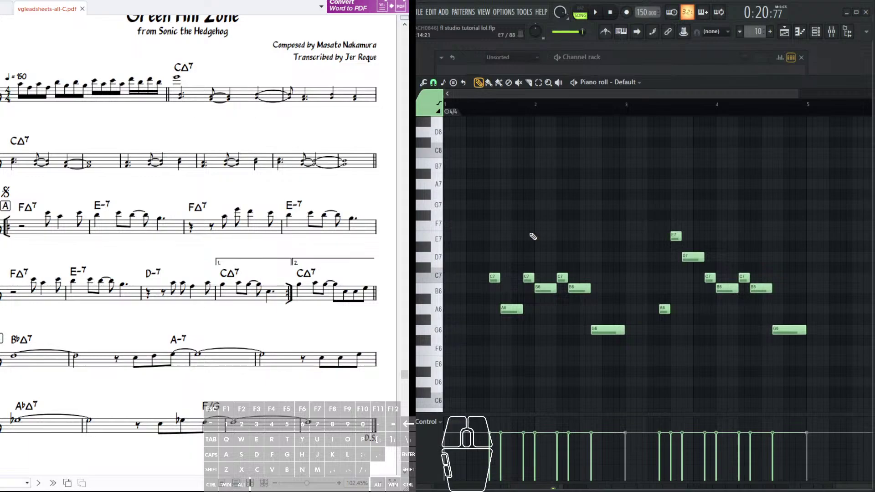
{"action": "left_click", "coordinate": [41, 272]}
{"action": "left_click_drag", "start_coordinate": [129, 221], "coordinate": [130, 220]}
{"action": "left_click_drag", "start_coordinate": [627, 108], "coordinate": [446, 108]}
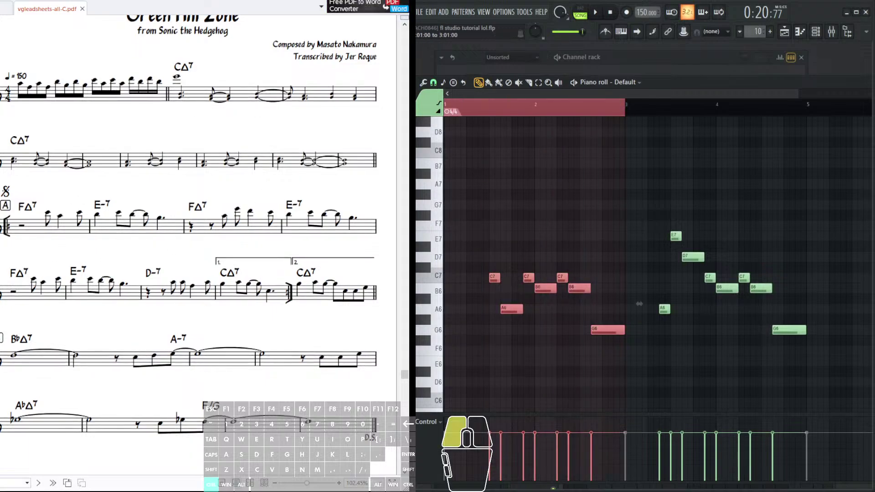
{"action": "key", "text": "ctrl+c"}
{"action": "scroll", "coordinate": [713, 198], "scroll_direction": "right", "scroll_amount": 5}
{"action": "left_click", "coordinate": [580, 106]}
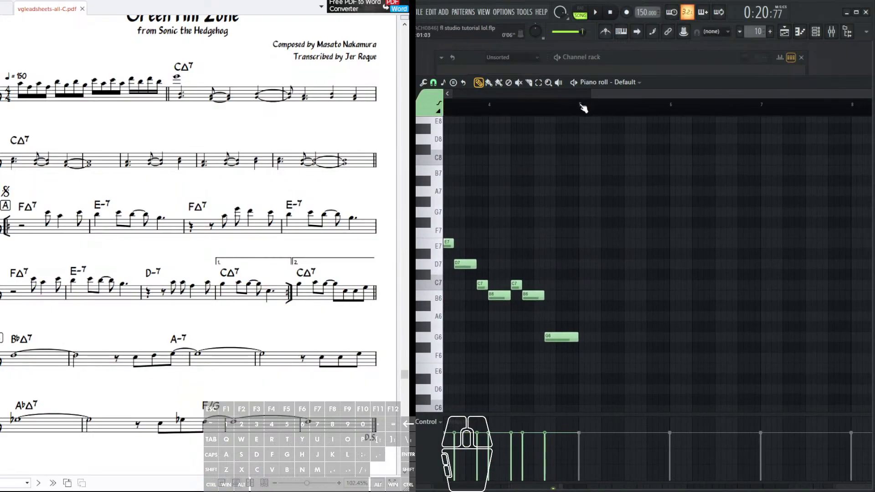
{"action": "key", "text": "ctrl+v"}
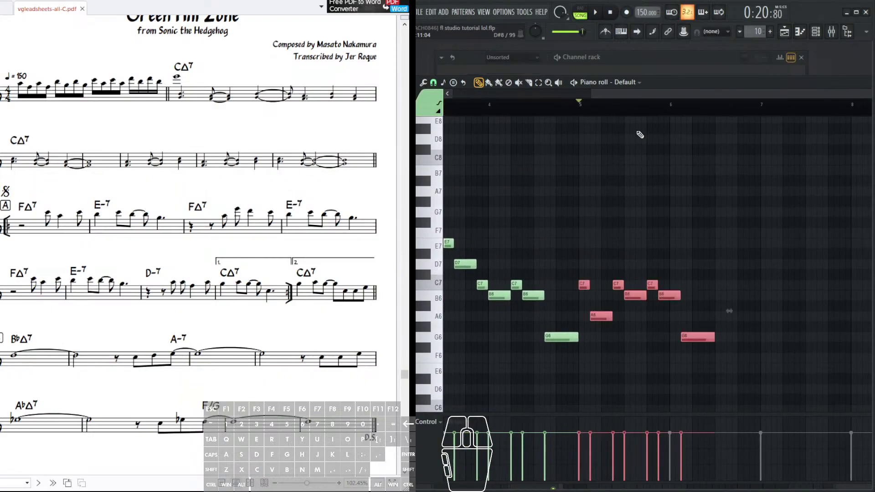
- Play back the pasted phrase and shift it two and a half beats into bar 5
{"action": "left_click", "coordinate": [596, 13]}
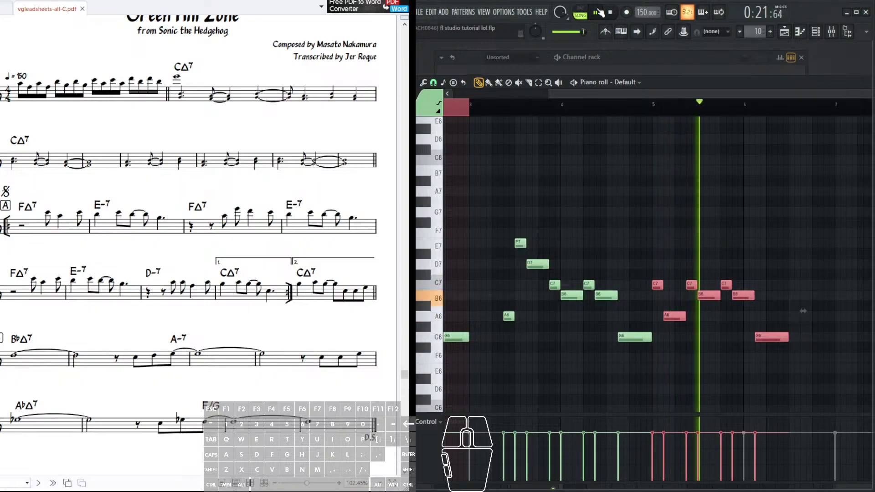
{"action": "key", "text": "space"}
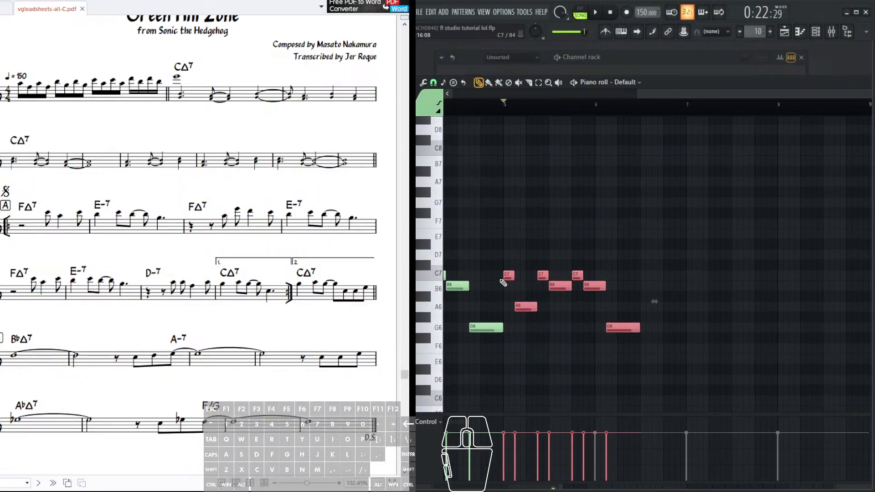
{"action": "left_click_drag", "start_coordinate": [509, 276], "coordinate": [543, 277]}
{"action": "left_click", "coordinate": [597, 13]}
{"action": "left_click", "coordinate": [598, 12]}
{"action": "left_click_drag", "start_coordinate": [543, 277], "coordinate": [565, 276]}
{"action": "left_click_drag", "start_coordinate": [652, 254], "coordinate": [624, 267]}
{"action": "left_click_drag", "start_coordinate": [585, 292], "coordinate": [602, 292]}
{"action": "left_click_drag", "start_coordinate": [506, 283], "coordinate": [506, 284]}
{"action": "scroll", "coordinate": [506, 284], "scroll_direction": "left", "scroll_amount": 5}
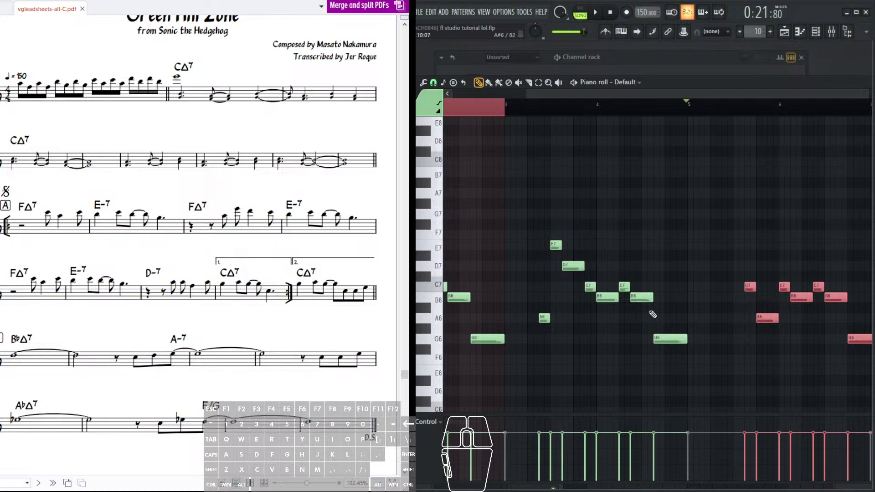
- Shift the pasted phrase an eighth note earlier to start on beat 3 of bar 5, and play it back
{"action": "scroll", "coordinate": [607, 302], "scroll_direction": "right", "scroll_amount": 8}
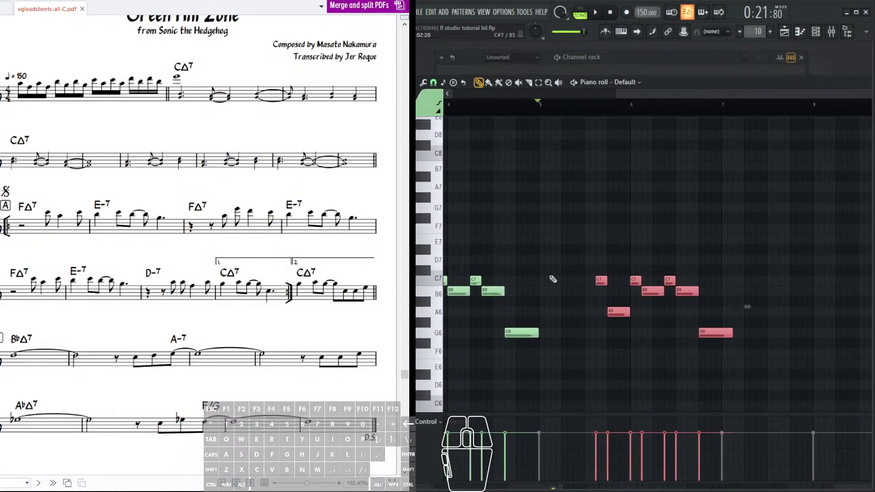
{"action": "left_click_drag", "start_coordinate": [601, 279], "coordinate": [589, 280]}
{"action": "left_click_drag", "start_coordinate": [609, 214], "coordinate": [580, 212]}
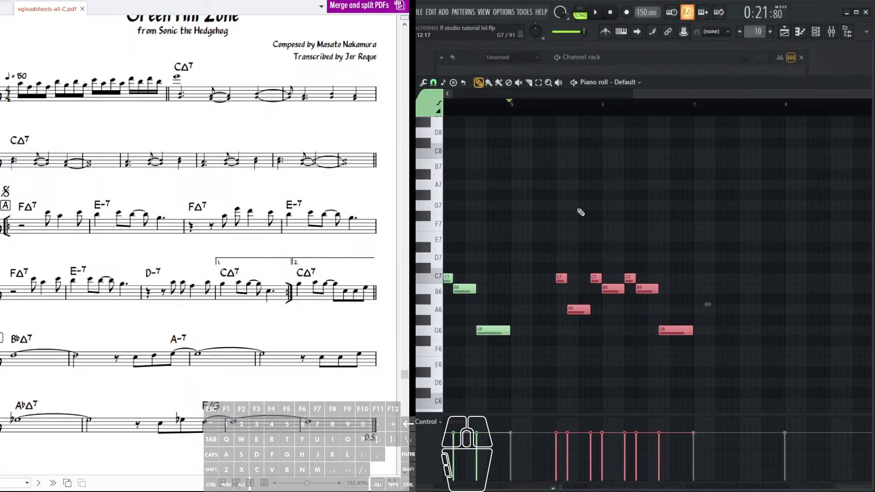
{"action": "left_click", "coordinate": [596, 12]}
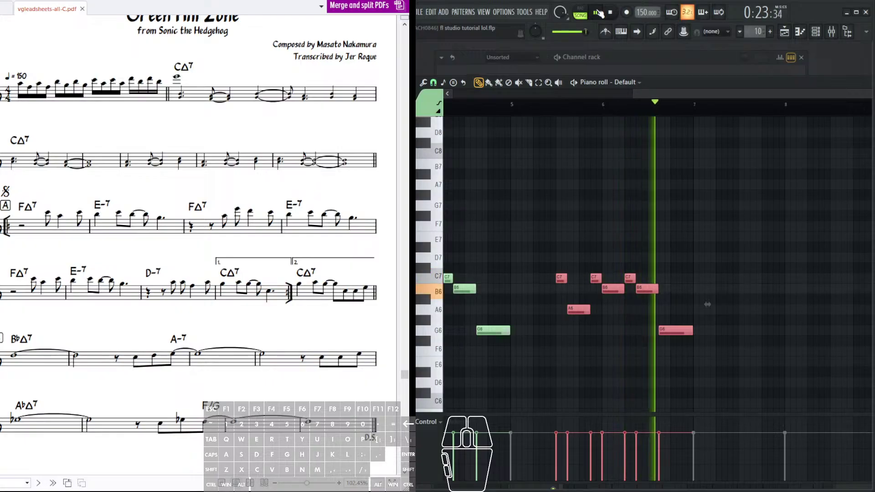
{"action": "left_click", "coordinate": [598, 13]}
- Enter the bar 7 melody from one and a half beats in: two eighth-note A6s, a quarter-note F6 and an eighth-note A6
{"action": "left_click_drag", "start_coordinate": [715, 183], "coordinate": [550, 168]}
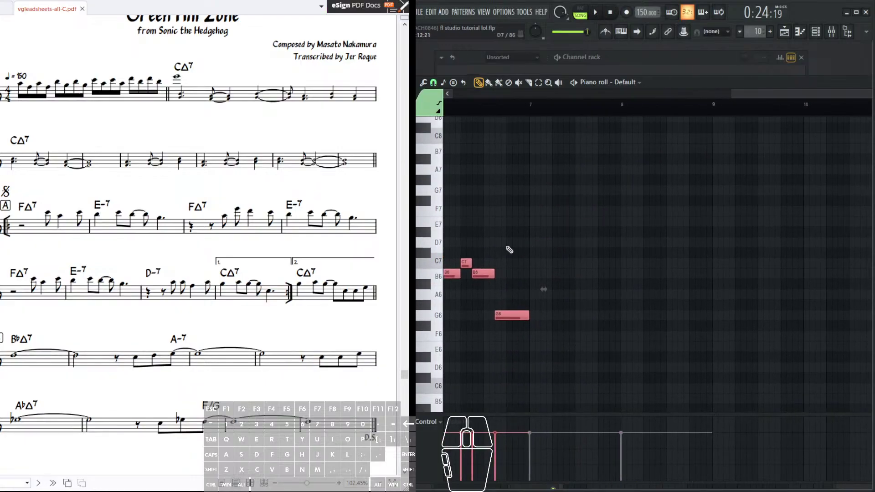
{"action": "left_click", "coordinate": [141, 282]}
{"action": "left_click_drag", "start_coordinate": [565, 260], "coordinate": [501, 266]}
{"action": "scroll", "coordinate": [560, 108], "scroll_direction": "up", "scroll_amount": 3}
{"action": "scroll", "coordinate": [579, 264], "scroll_direction": "right", "scroll_amount": 3}
{"action": "scroll", "coordinate": [527, 327], "scroll_direction": "up", "scroll_amount": 1}
{"action": "scroll", "coordinate": [546, 316], "scroll_direction": "right", "scroll_amount": 1}
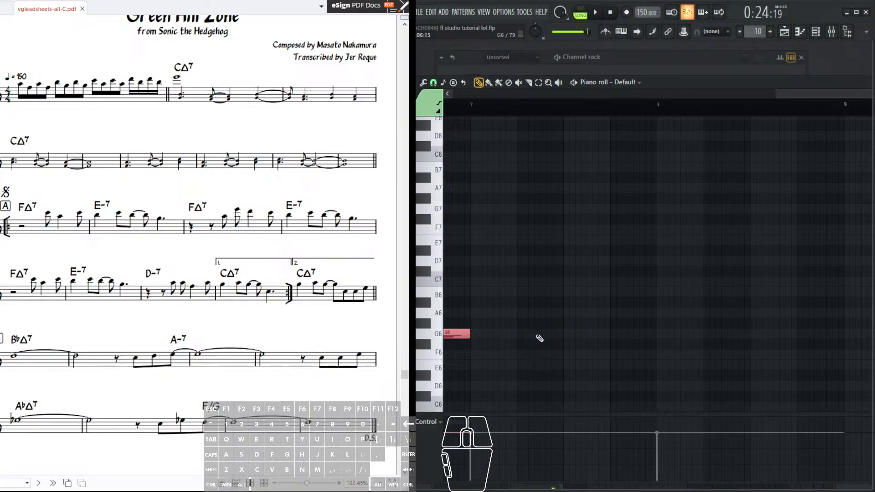
{"action": "left_click", "coordinate": [547, 313]}
{"action": "mouse_move", "coordinate": [560, 317]}
{"action": "left_mouse_down"}
{"action": "mouse_move", "coordinate": [547, 318]}
{"action": "mouse_move", "coordinate": [563, 318]}
{"action": "left_mouse_up"}
{"action": "left_click_drag", "start_coordinate": [577, 315], "coordinate": [564, 316]}
{"action": "left_click_drag", "start_coordinate": [586, 354], "coordinate": [633, 359]}
{"action": "left_click_drag", "start_coordinate": [639, 315], "coordinate": [632, 313]}
- Enter the bar 8 melody as a quarter-note G6, an eighth-note A6, a quarter-note G6 and a dotted-quarter C6
{"action": "left_click_drag", "start_coordinate": [664, 326], "coordinate": [578, 359]}
{"action": "left_click", "coordinate": [588, 338]}
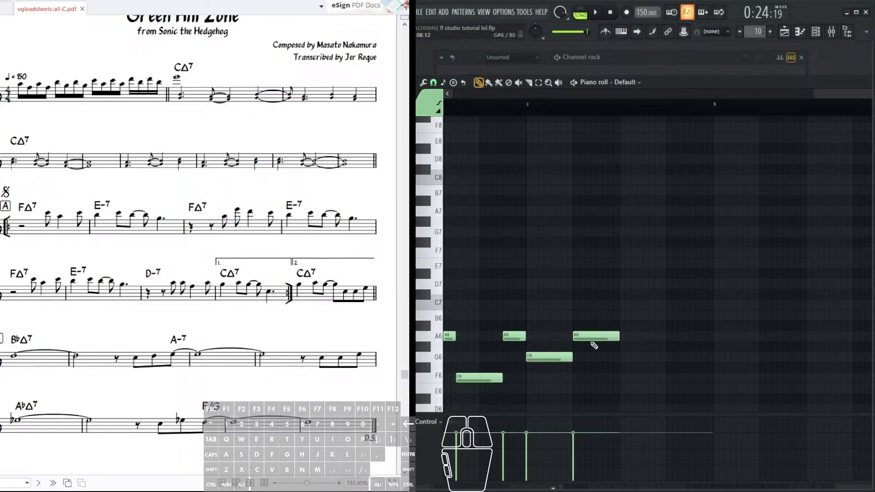
{"action": "left_click_drag", "start_coordinate": [617, 338], "coordinate": [552, 304]}
{"action": "left_click", "coordinate": [596, 357]}
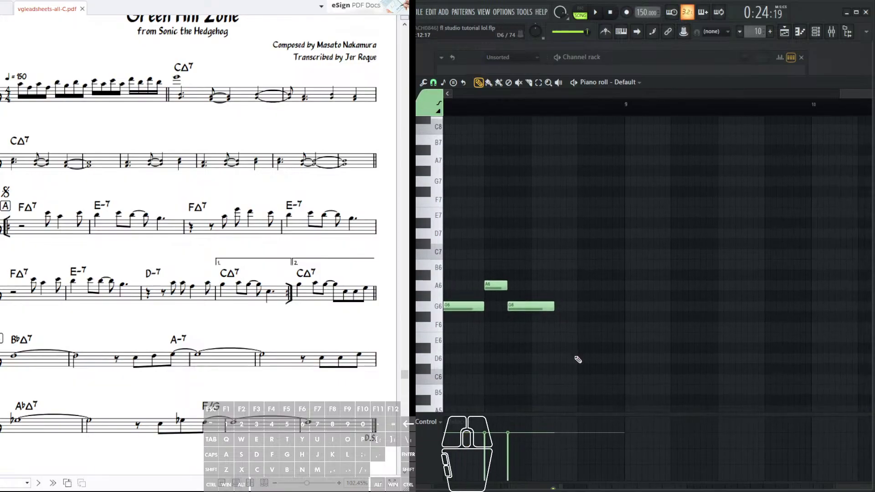
{"action": "left_click", "coordinate": [557, 380]}
{"action": "left_click_drag", "start_coordinate": [601, 381], "coordinate": [625, 381]}
{"action": "scroll", "coordinate": [640, 104], "scroll_direction": "down", "scroll_amount": 7}
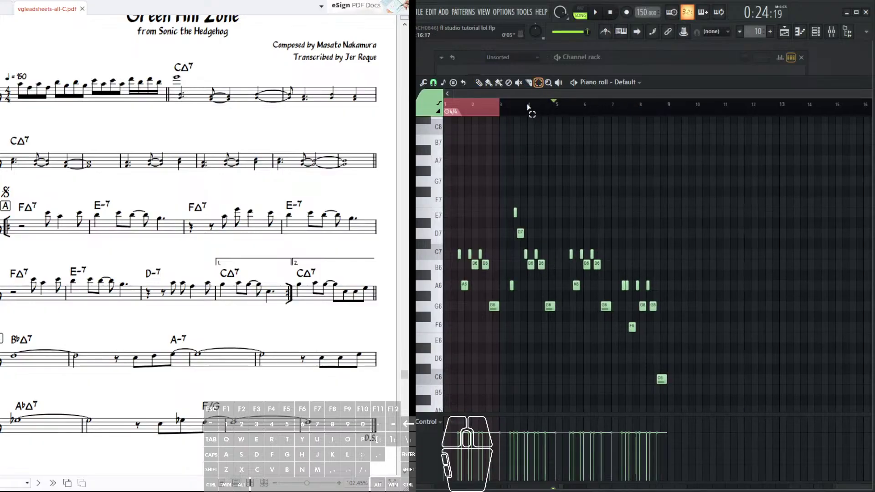
- Show the playlist and examine section A's repeat with its first and second endings on the lead sheet
{"action": "left_click", "coordinate": [784, 33]}
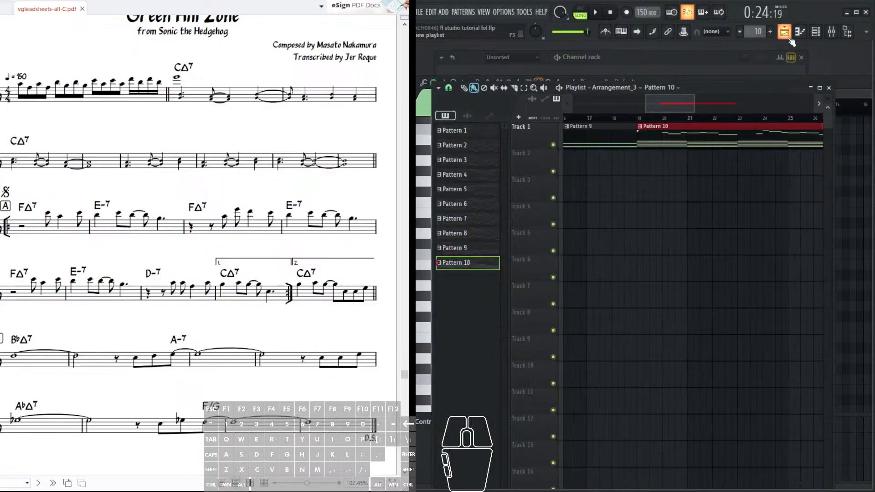
{"action": "scroll", "coordinate": [665, 104], "scroll_direction": "down", "scroll_amount": 4}
{"action": "scroll", "coordinate": [752, 118], "scroll_direction": "up", "scroll_amount": 4}
{"action": "scroll", "coordinate": [752, 117], "scroll_direction": "down", "scroll_amount": 4}
{"action": "left_click", "coordinate": [37, 223]}
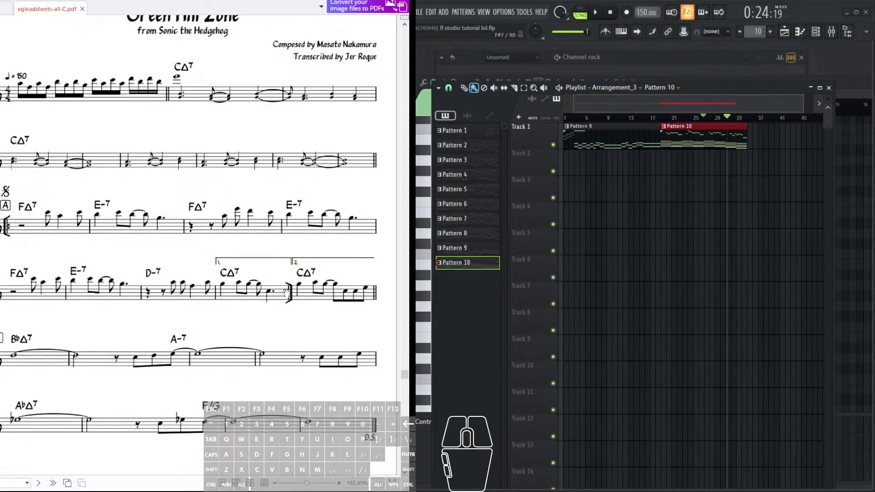
{"action": "left_click_drag", "start_coordinate": [154, 245], "coordinate": [154, 246]}
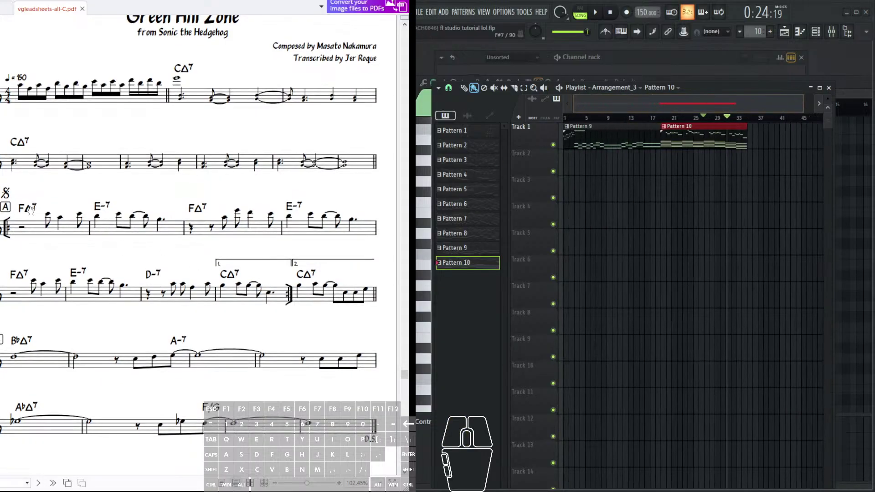
{"action": "scroll", "coordinate": [370, 286], "scroll_direction": "up", "scroll_amount": 1}
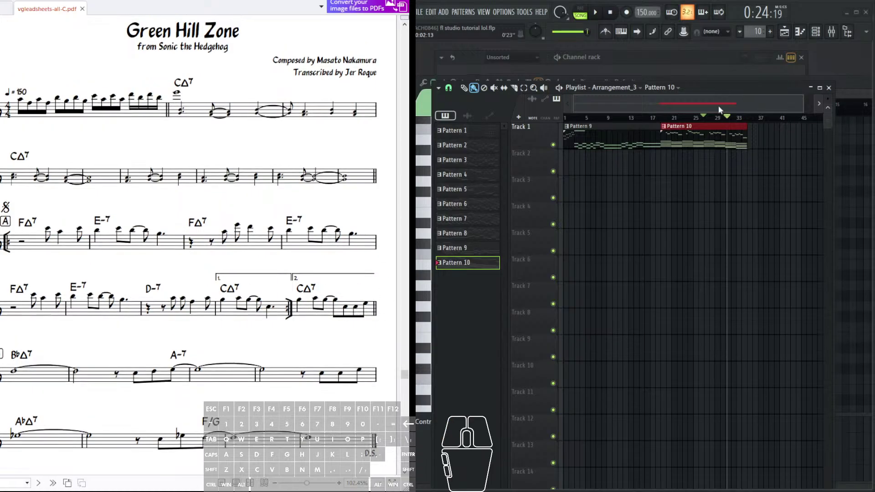
- Place a second Pattern 10 clip directly after the first on Track 1 and make it unique
{"action": "scroll", "coordinate": [720, 112], "scroll_direction": "up", "scroll_amount": 4}
{"action": "left_click_drag", "start_coordinate": [710, 185], "coordinate": [554, 178]}
{"action": "left_click_drag", "start_coordinate": [643, 152], "coordinate": [628, 130]}
{"action": "scroll", "coordinate": [651, 120], "scroll_direction": "up", "scroll_amount": 3}
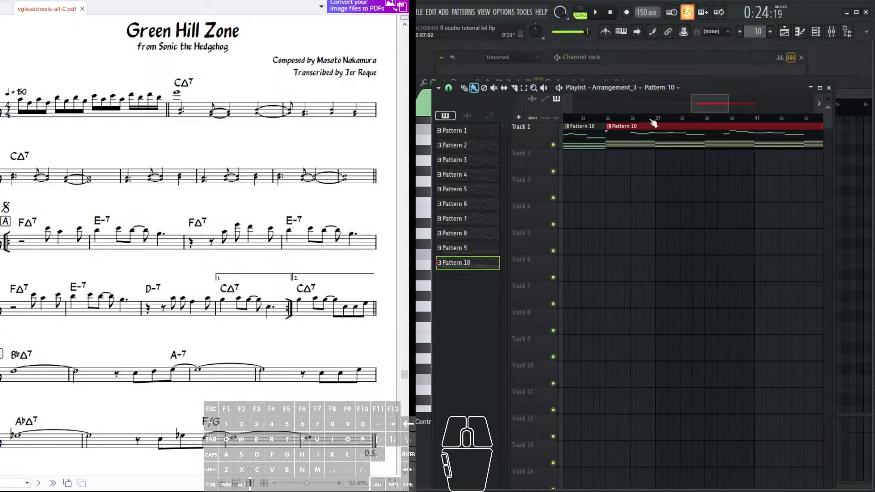
{"action": "right_click", "coordinate": [611, 130]}
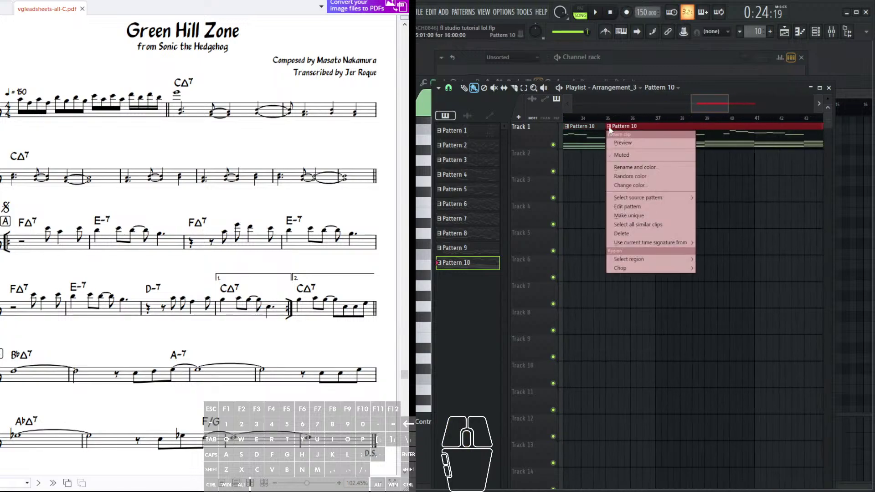
{"action": "left_click", "coordinate": [629, 215]}
- Open the unique copy of Pattern 10 in the piano roll at its last two melody bars
{"action": "scroll", "coordinate": [664, 140], "scroll_direction": "right", "scroll_amount": 2}
{"action": "double_click", "coordinate": [664, 140]}
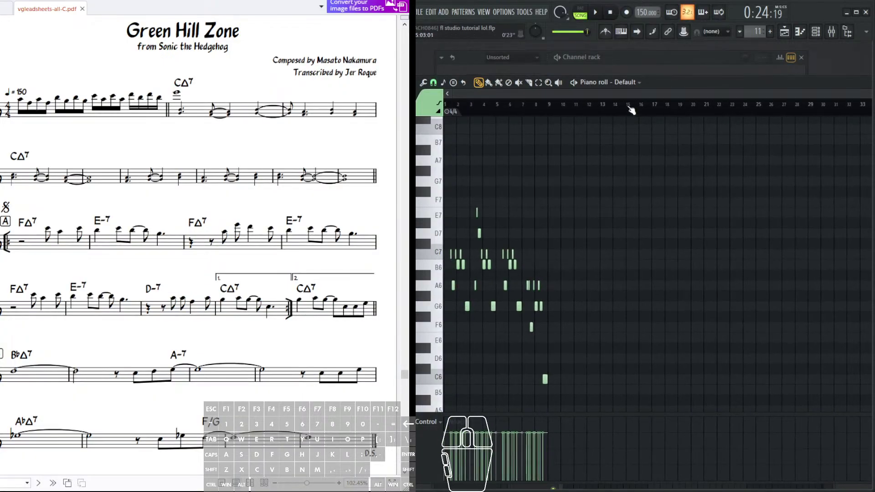
{"action": "left_click_drag", "start_coordinate": [746, 205], "coordinate": [636, 127]}
{"action": "left_click_drag", "start_coordinate": [627, 226], "coordinate": [560, 187]}
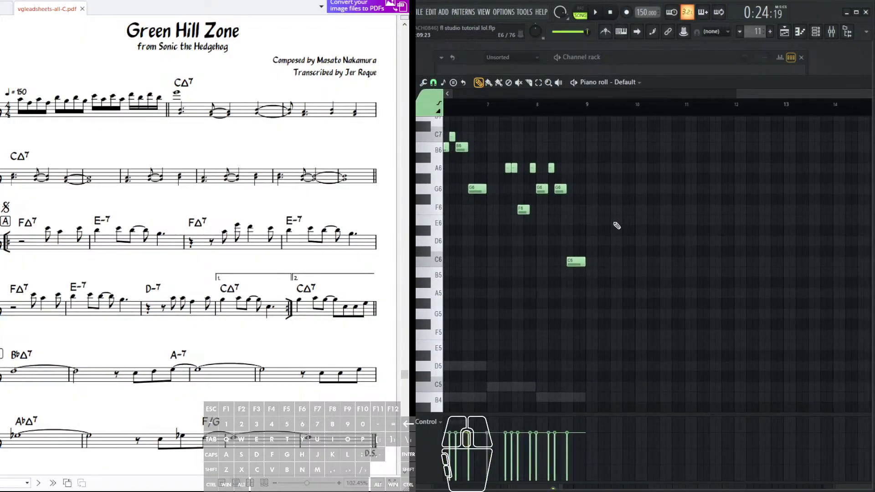
{"action": "scroll", "coordinate": [717, 247], "scroll_direction": "up", "scroll_amount": 3, "text": "ctrl"}
{"action": "scroll", "coordinate": [716, 247], "scroll_direction": "up", "scroll_amount": 2}
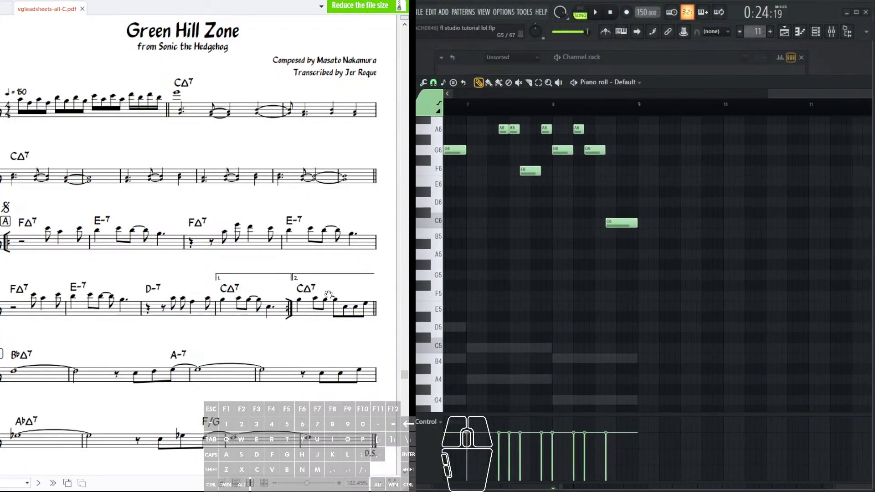
- Compare the bar 8 melody note by note with the second ending of section A on the lead sheet
{"action": "left_click_drag", "start_coordinate": [514, 286], "coordinate": [512, 321]}
{"action": "left_click", "coordinate": [226, 298]}
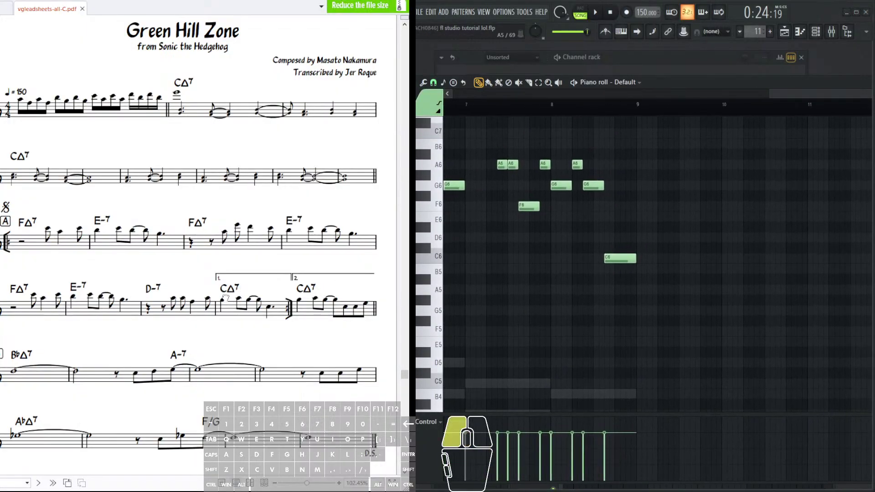
{"action": "left_click", "coordinate": [313, 296]}
{"action": "left_click_drag", "start_coordinate": [674, 264], "coordinate": [654, 295]}
{"action": "scroll", "coordinate": [669, 207], "scroll_direction": "up", "scroll_amount": 2, "text": "ctrl"}
{"action": "scroll", "coordinate": [670, 207], "scroll_direction": "right", "scroll_amount": 3}
{"action": "scroll", "coordinate": [566, 256], "scroll_direction": "up", "scroll_amount": 1, "text": "alt"}
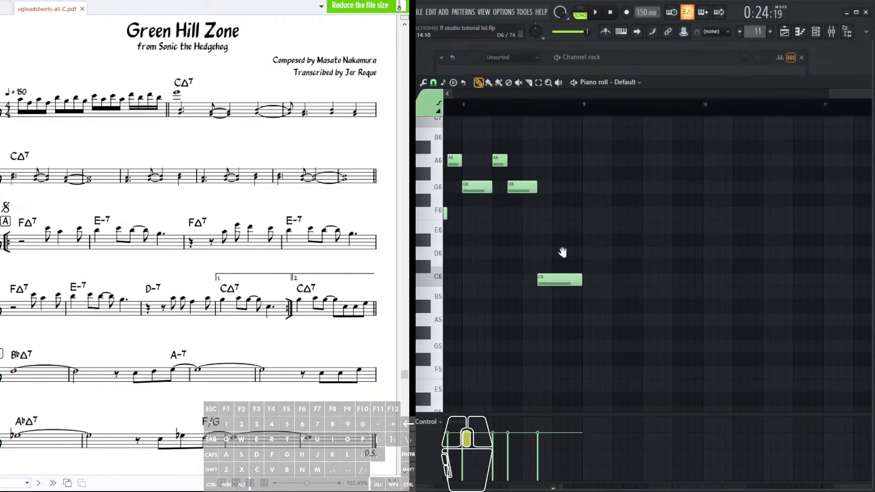
{"action": "scroll", "coordinate": [566, 255], "scroll_direction": "right", "scroll_amount": 1}
{"action": "left_click", "coordinate": [501, 212]}
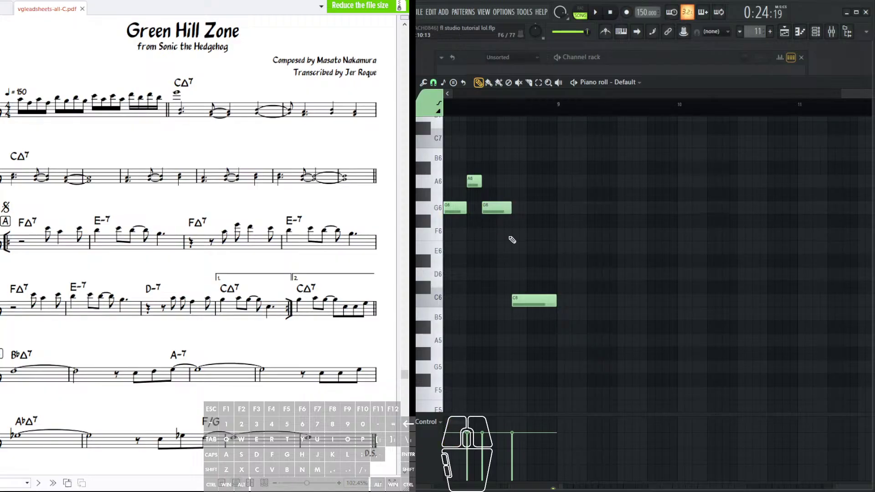
{"action": "left_click_drag", "start_coordinate": [449, 208], "coordinate": [540, 246]}
{"action": "left_click", "coordinate": [540, 246]}
{"action": "left_click", "coordinate": [565, 225]}
{"action": "left_click", "coordinate": [586, 248]}
{"action": "left_click_drag", "start_coordinate": [612, 267], "coordinate": [549, 237]}
{"action": "left_click", "coordinate": [552, 302]}
{"action": "right_click", "coordinate": [569, 301]}
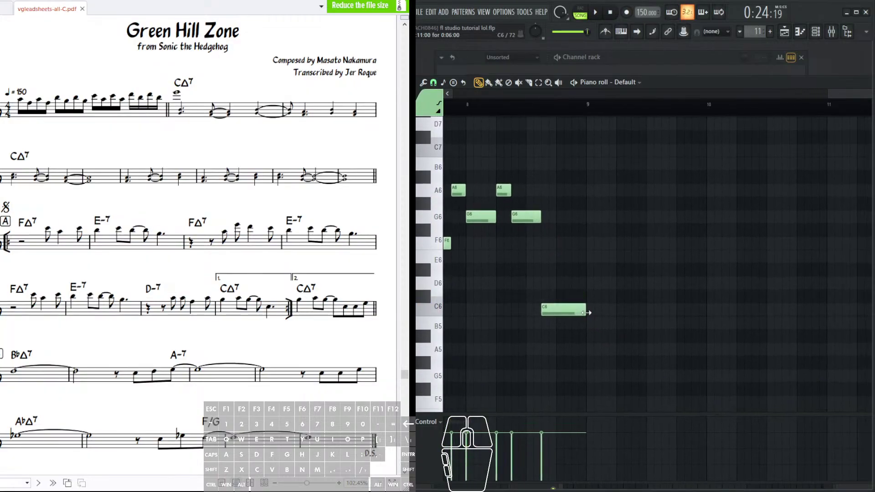
- Shorten the closing C6 of bar 8 to an eighth note and follow it with an eighth-note C6 and E6
{"action": "left_click_drag", "start_coordinate": [585, 312], "coordinate": [557, 315]}
{"action": "left_click", "coordinate": [557, 314]}
{"action": "left_click_drag", "start_coordinate": [569, 264], "coordinate": [569, 250]}
{"action": "scroll", "coordinate": [613, 214], "scroll_direction": "down", "scroll_amount": 1}
{"action": "scroll", "coordinate": [612, 214], "scroll_direction": "right", "scroll_amount": 2}
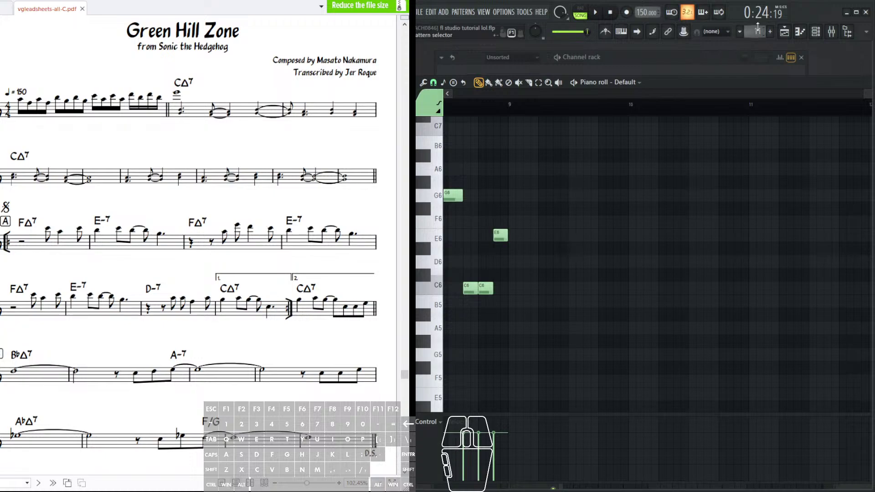
- Place a clip of the new empty Pattern 12 after Pattern 11 on Track 1 and open it in the piano roll
{"action": "left_click", "coordinate": [784, 31]}
{"action": "scroll", "coordinate": [711, 116], "scroll_direction": "down", "scroll_amount": 5}
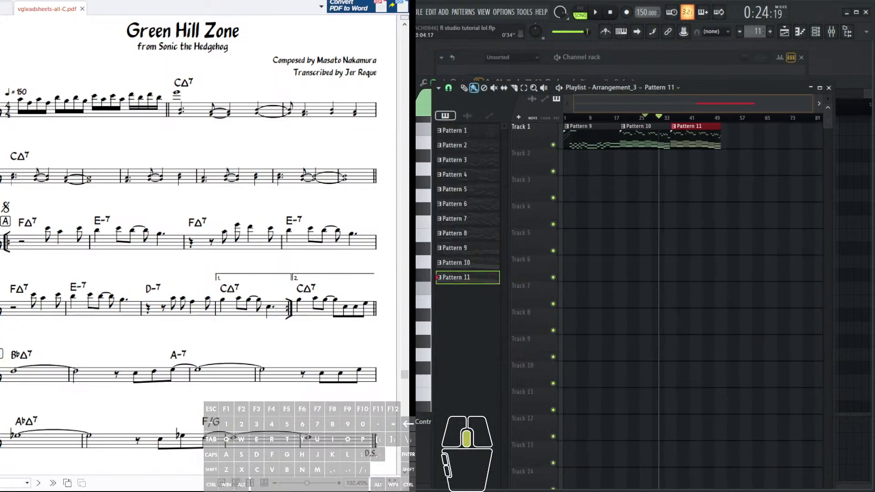
{"action": "left_click_drag", "start_coordinate": [756, 32], "coordinate": [756, 26]}
{"action": "left_click", "coordinate": [730, 131]}
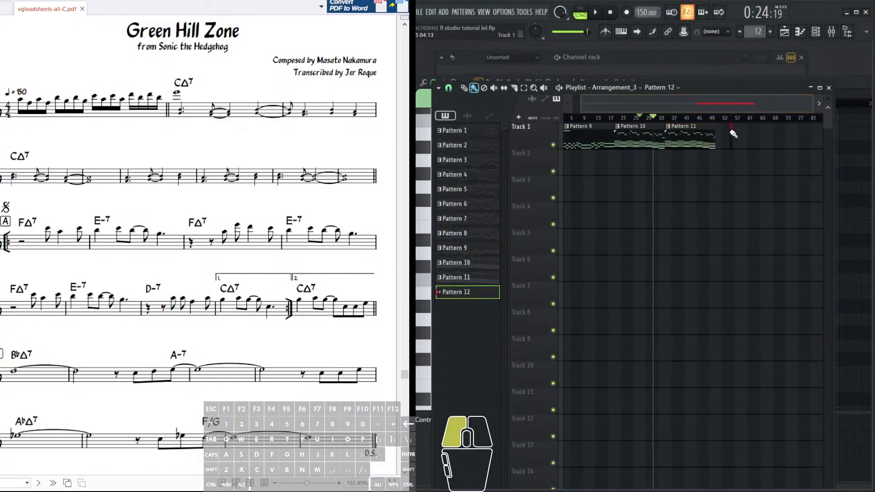
{"action": "scroll", "coordinate": [733, 133], "scroll_direction": "up", "scroll_amount": 5}
{"action": "left_click_drag", "start_coordinate": [703, 143], "coordinate": [626, 149]}
{"action": "double_click", "coordinate": [624, 134]}
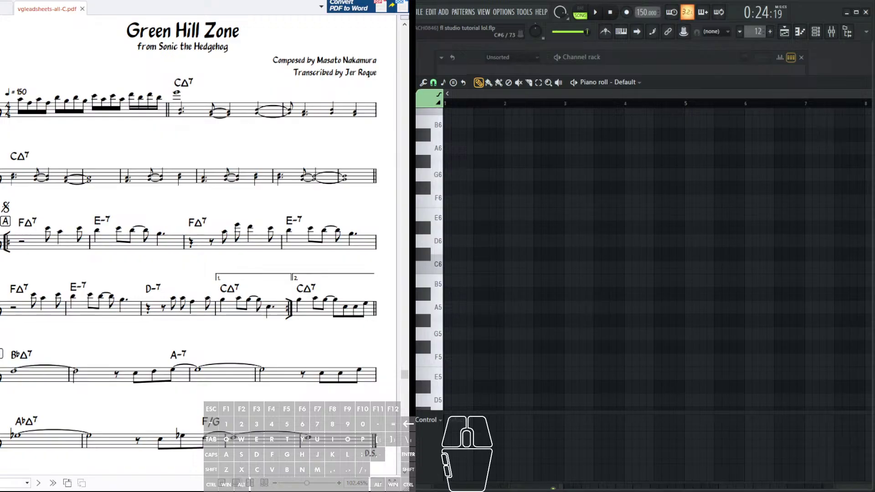
{"action": "scroll", "coordinate": [22, 360], "scroll_direction": "down", "scroll_amount": 1}
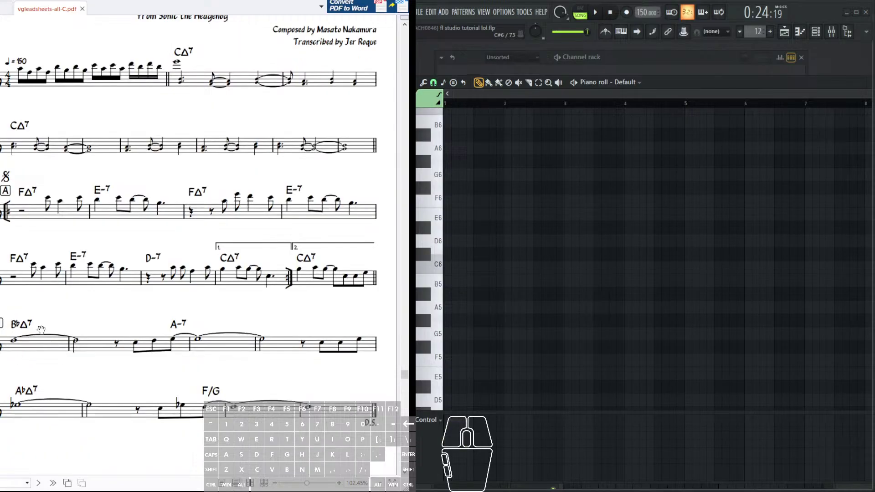
- Place a D6 note one and a half bars long at the start of the pattern and add a 4/4 time signature marker
{"action": "left_click_drag", "start_coordinate": [476, 269], "coordinate": [531, 246]}
{"action": "left_click", "coordinate": [418, 82]}
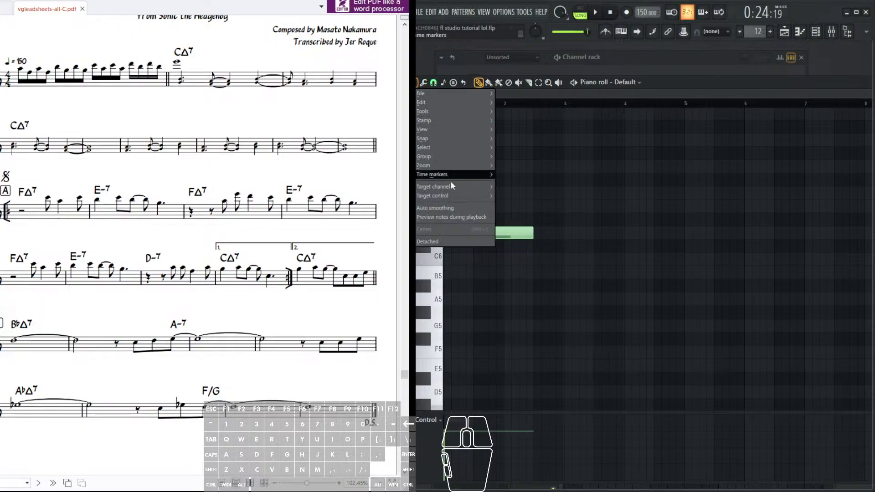
{"action": "mouse_move", "coordinate": [461, 182]}
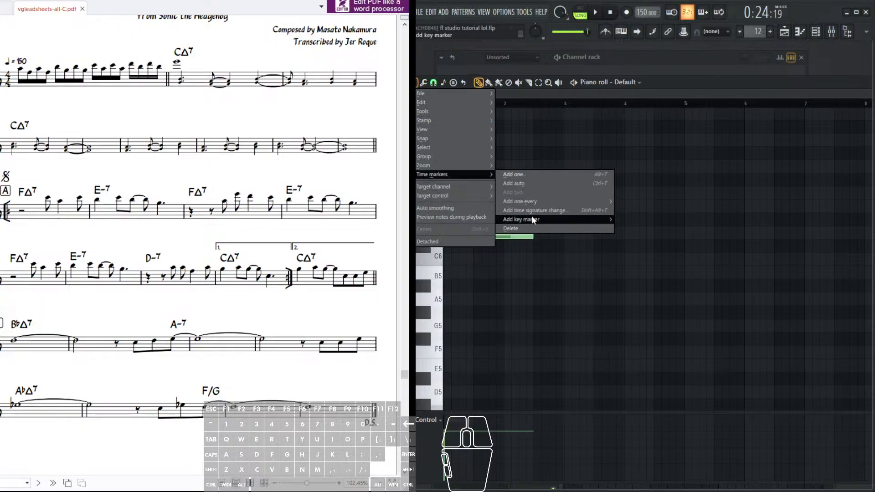
{"action": "left_click", "coordinate": [531, 211]}
{"action": "left_click", "coordinate": [480, 219]}
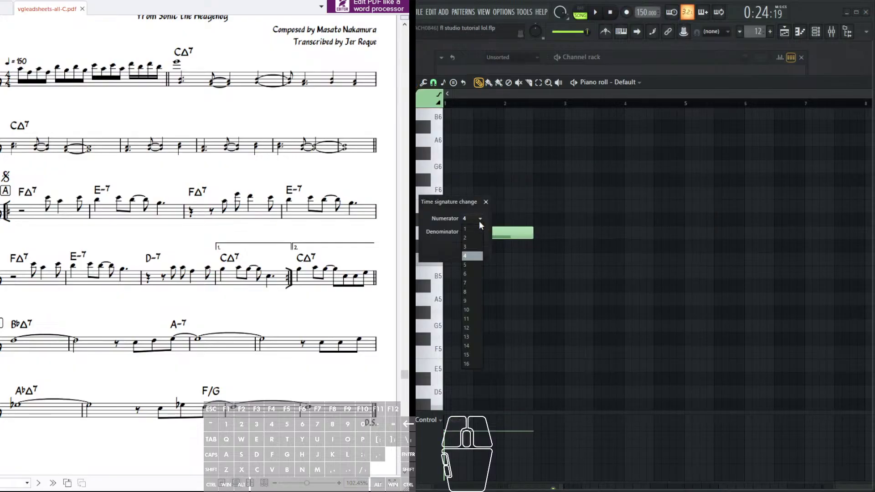
{"action": "left_click", "coordinate": [472, 257]}
{"action": "left_click", "coordinate": [473, 252]}
{"action": "left_click_drag", "start_coordinate": [527, 241], "coordinate": [622, 257]}
{"action": "scroll", "coordinate": [547, 232], "scroll_direction": "down", "scroll_amount": 1}
{"action": "left_click_drag", "start_coordinate": [656, 232], "coordinate": [724, 230]}
- Open the empty Default #2 channel of Pattern 12 in the piano roll
{"action": "left_click", "coordinate": [645, 69]}
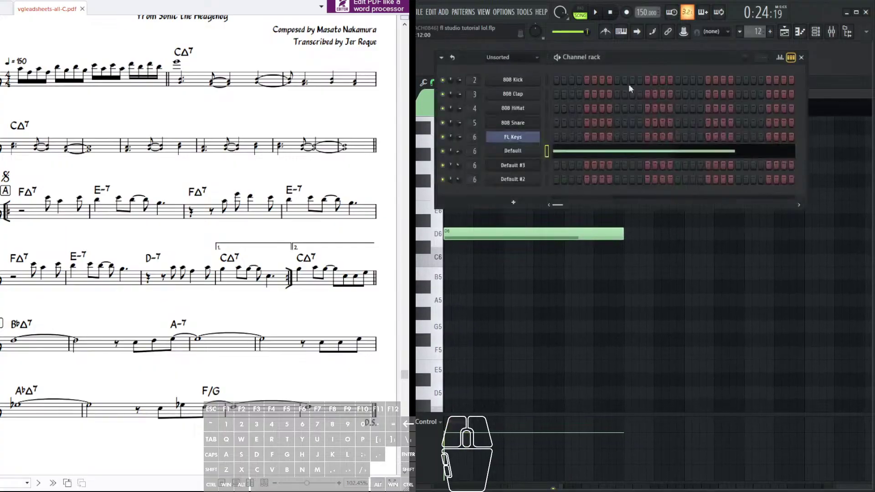
{"action": "right_click", "coordinate": [508, 181]}
{"action": "left_click", "coordinate": [598, 176]}
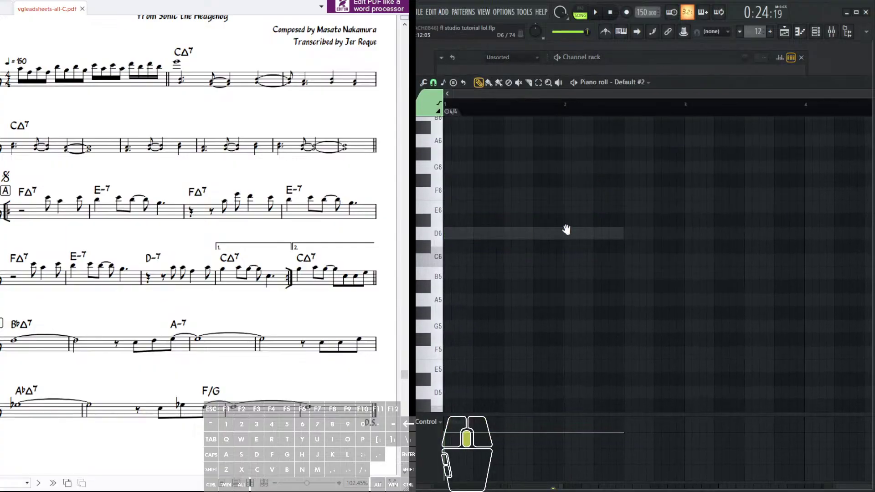
- Write one-bar A#4 root notes in bars 1 and 2 for the B♭Δ7 chord
{"action": "scroll", "coordinate": [512, 230], "scroll_direction": "down", "scroll_amount": 1}
{"action": "scroll", "coordinate": [508, 241], "scroll_direction": "down", "scroll_amount": 3}
{"action": "left_click", "coordinate": [460, 240]}
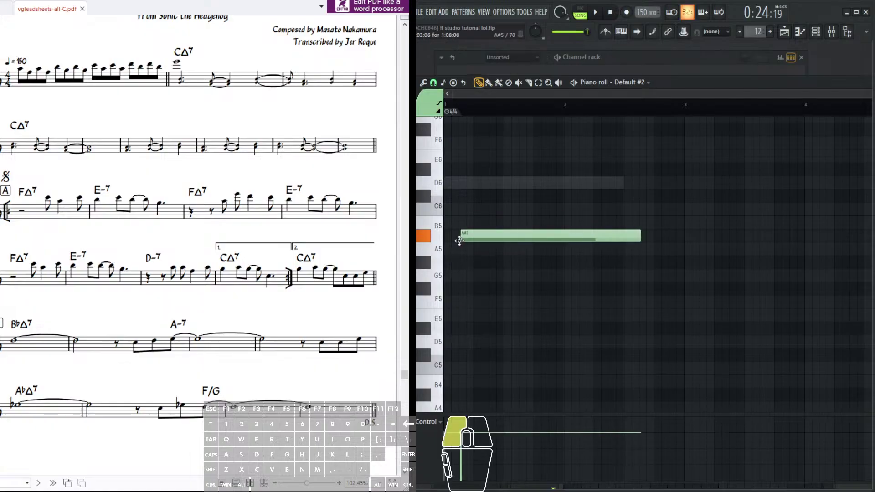
{"action": "right_click", "coordinate": [502, 233]}
{"action": "scroll", "coordinate": [522, 270], "scroll_direction": "down", "scroll_amount": 4}
{"action": "left_click", "coordinate": [451, 237]}
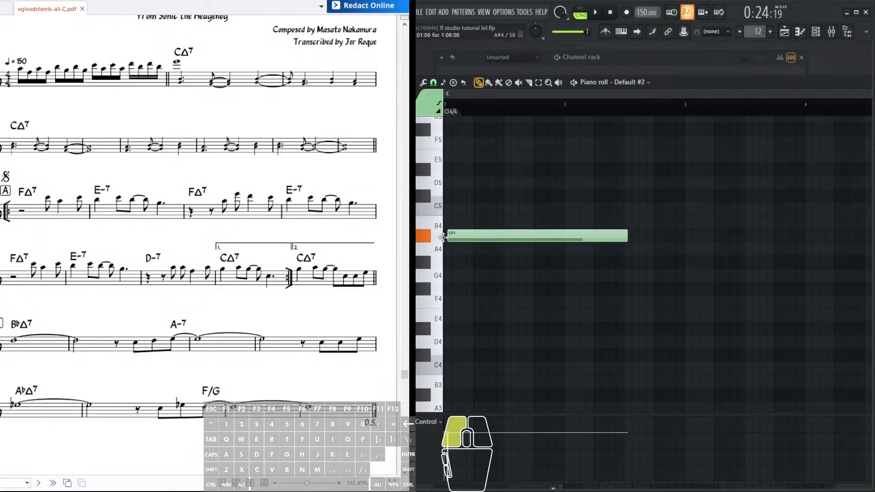
{"action": "scroll", "coordinate": [574, 296], "scroll_direction": "up", "scroll_amount": 4}
{"action": "left_click_drag", "start_coordinate": [623, 288], "coordinate": [467, 290]}
{"action": "left_click", "coordinate": [567, 282]}
- Add one-bar A4 root notes in bars 3 and 4 for the A-7 chord
{"action": "scroll", "coordinate": [595, 269], "scroll_direction": "left", "scroll_amount": 1}
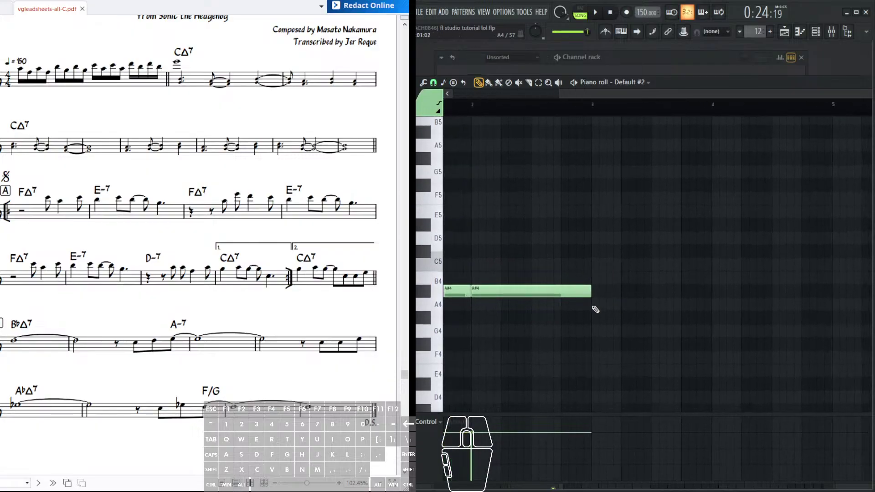
{"action": "left_click", "coordinate": [596, 306]}
{"action": "scroll", "coordinate": [561, 311], "scroll_direction": "right", "scroll_amount": 2}
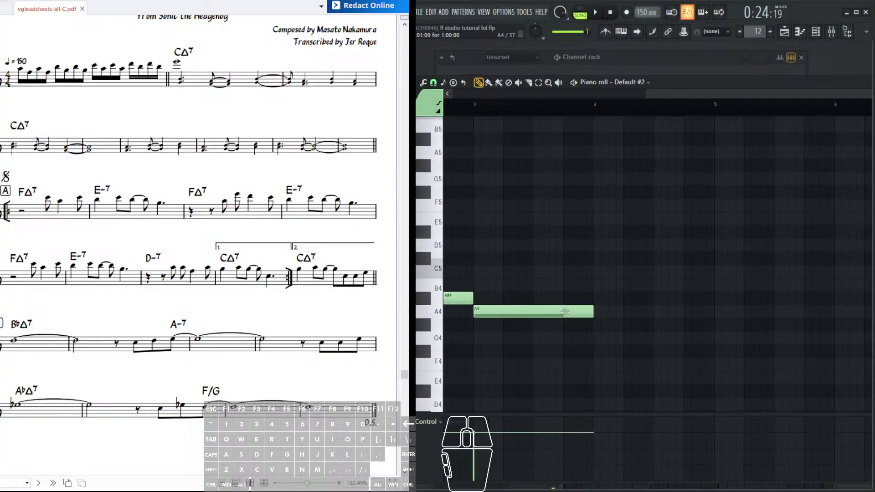
{"action": "left_click", "coordinate": [601, 307]}
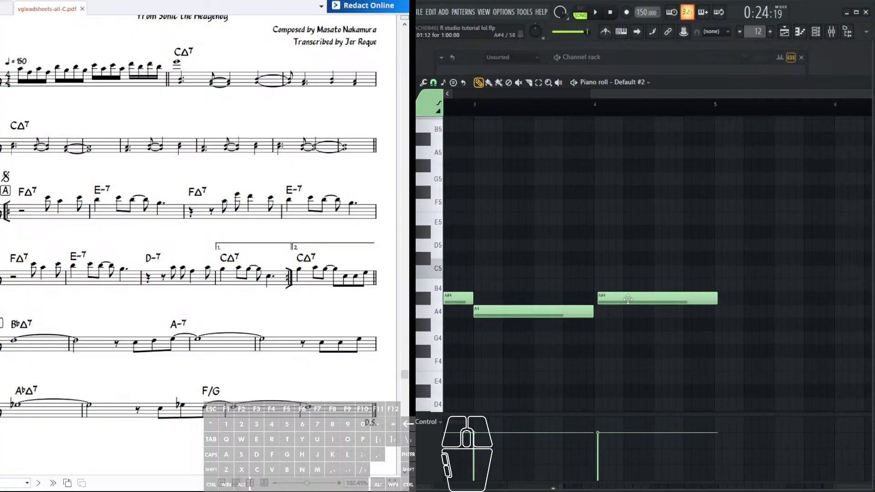
{"action": "scroll", "coordinate": [674, 292], "scroll_direction": "right", "scroll_amount": 3}
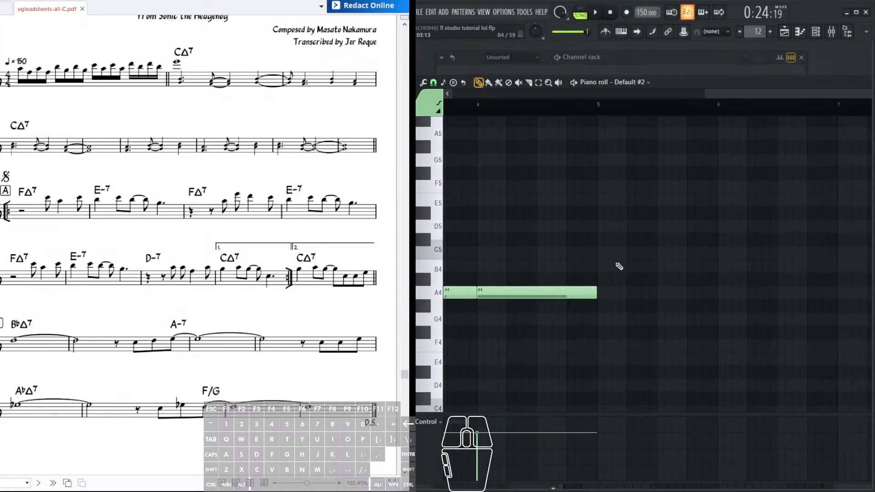
- Continue the root line with a one-bar G#4 in bar 5 and a one-bar G4 in bar 6
{"action": "left_click", "coordinate": [552, 305]}
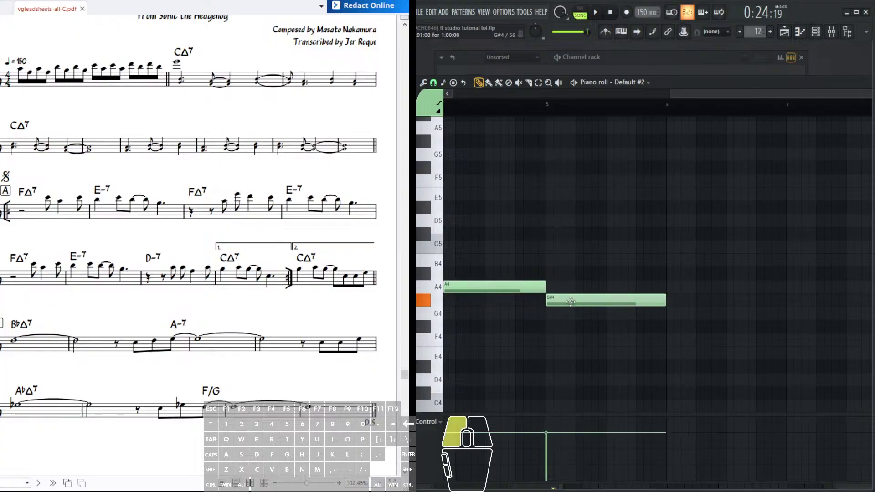
{"action": "scroll", "coordinate": [590, 312], "scroll_direction": "right", "scroll_amount": 2}
{"action": "left_click", "coordinate": [535, 302]}
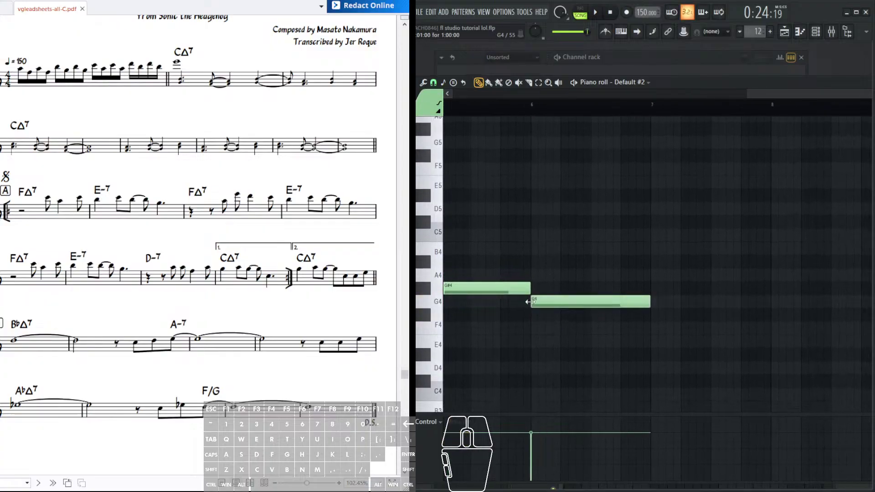
- Compare the root notes bar by bar with the B♭Δ7 to F/G chord changes on the lead sheet
{"action": "scroll", "coordinate": [631, 121], "scroll_direction": "down", "scroll_amount": 4}
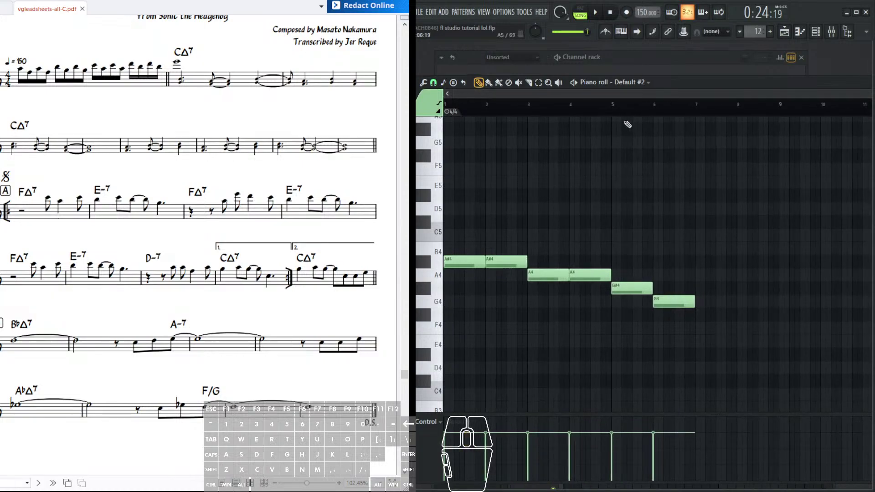
{"action": "scroll", "coordinate": [541, 272], "scroll_direction": "up", "scroll_amount": 1}
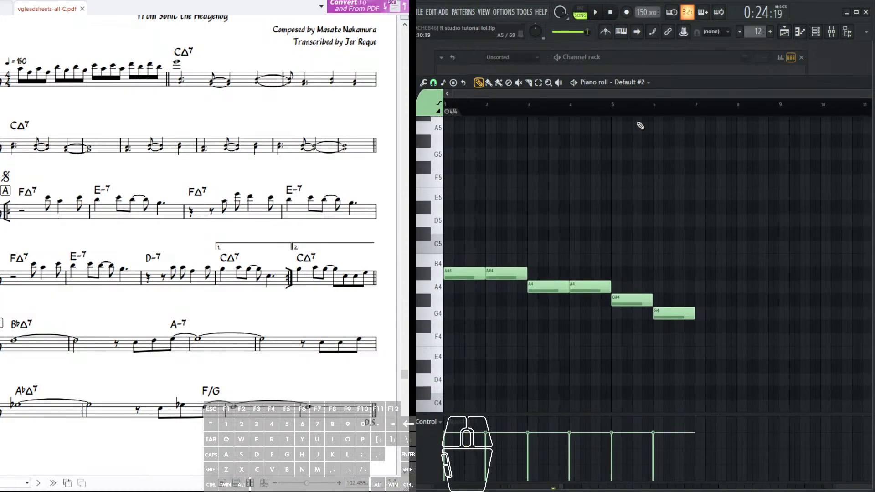
{"action": "scroll", "coordinate": [639, 134], "scroll_direction": "up", "scroll_amount": 3}
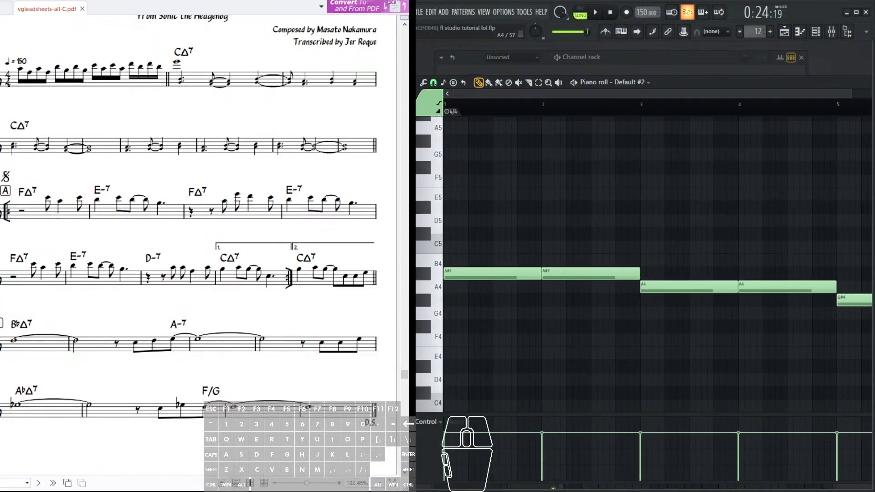
{"action": "left_click", "coordinate": [57, 335]}
{"action": "left_click", "coordinate": [566, 272]}
{"action": "left_click_drag", "start_coordinate": [746, 324], "coordinate": [675, 318]}
{"action": "left_click", "coordinate": [691, 277]}
{"action": "left_click_drag", "start_coordinate": [746, 306], "coordinate": [573, 295]}
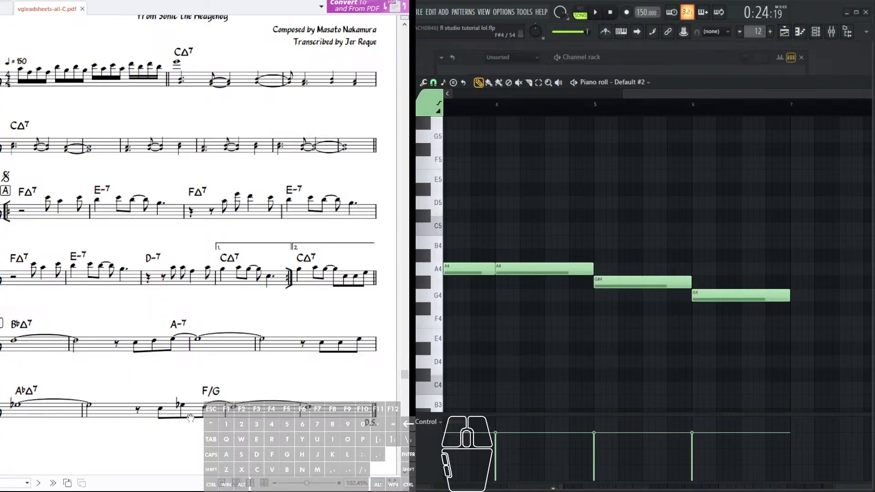
- Replace the G4 in bar 6 with a one-bar G#4 so the A♭Δ7 root spans two bars
{"action": "right_click", "coordinate": [696, 299]}
{"action": "left_click", "coordinate": [694, 283]}
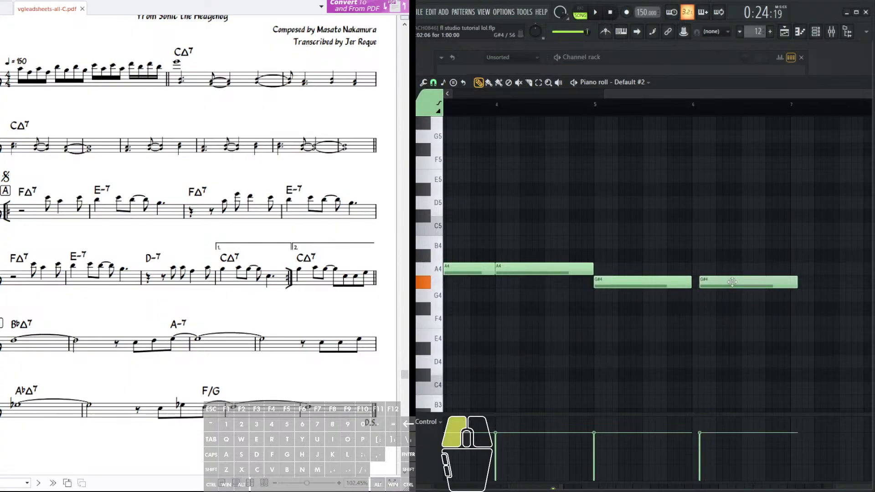
{"action": "left_click_drag", "start_coordinate": [767, 293], "coordinate": [630, 301]}
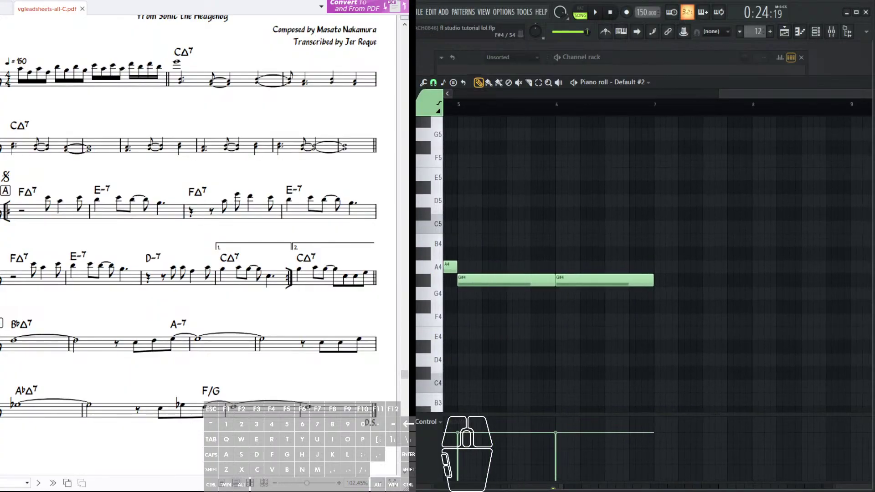
- Add one-bar G4 root notes in bars 7 and 8 for the F/G chord
{"action": "left_click_drag", "start_coordinate": [717, 354], "coordinate": [556, 309]}
{"action": "left_click", "coordinate": [554, 299]}
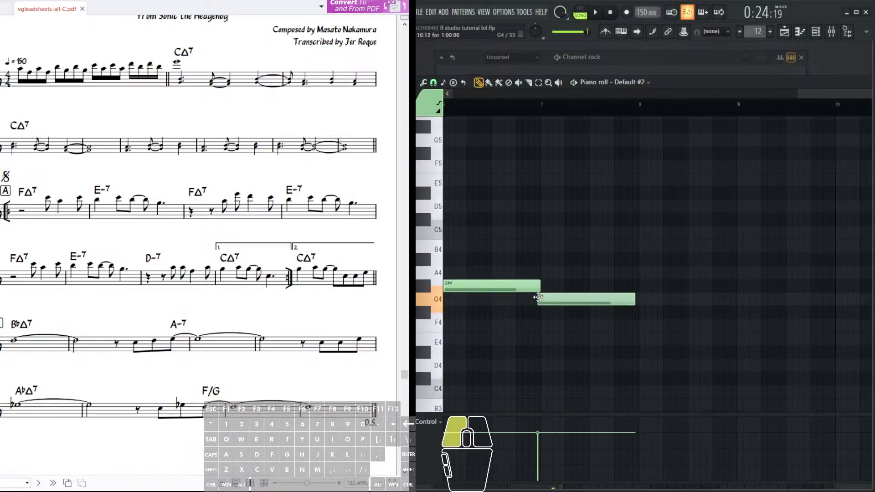
{"action": "left_click", "coordinate": [642, 298]}
{"action": "left_click", "coordinate": [652, 300]}
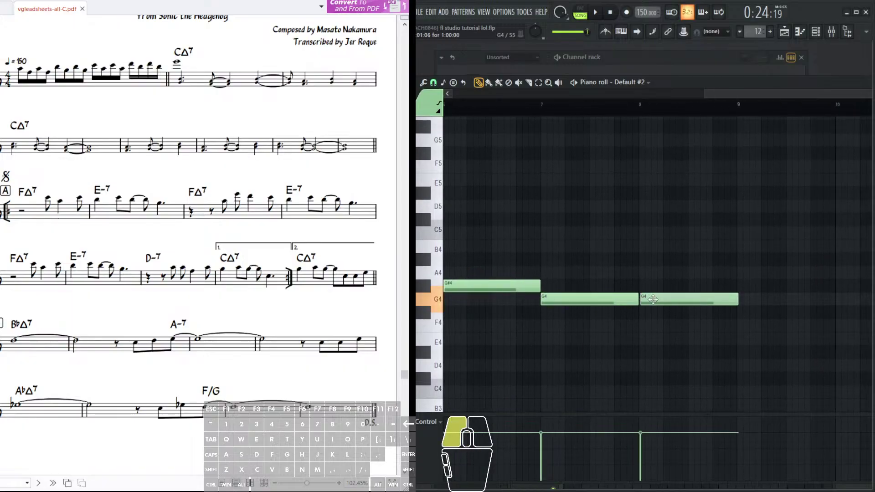
{"action": "scroll", "coordinate": [677, 145], "scroll_direction": "down", "scroll_amount": 6, "text": "ctrl"}
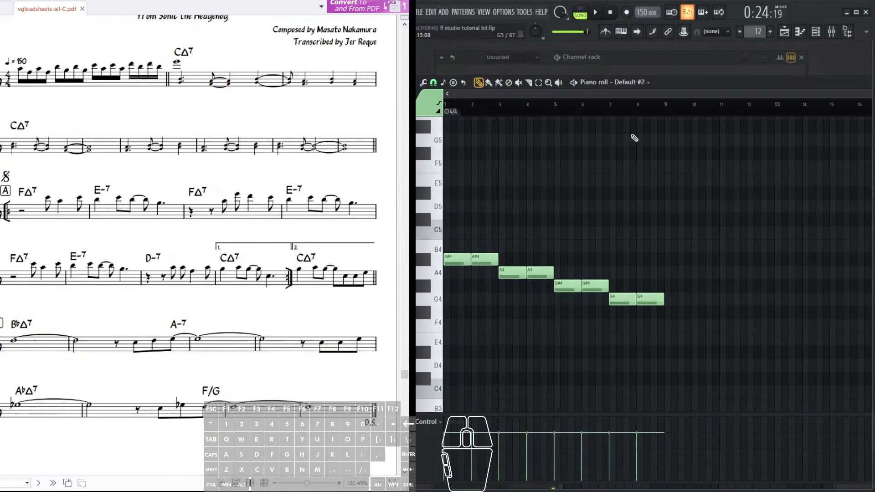
- Switch the piano roll to the Default #3 channel, showing the root notes as ghost notes from bar 1
{"action": "left_click", "coordinate": [637, 82]}
{"action": "left_click", "coordinate": [647, 180]}
{"action": "scroll", "coordinate": [633, 196], "scroll_direction": "up", "scroll_amount": 1}
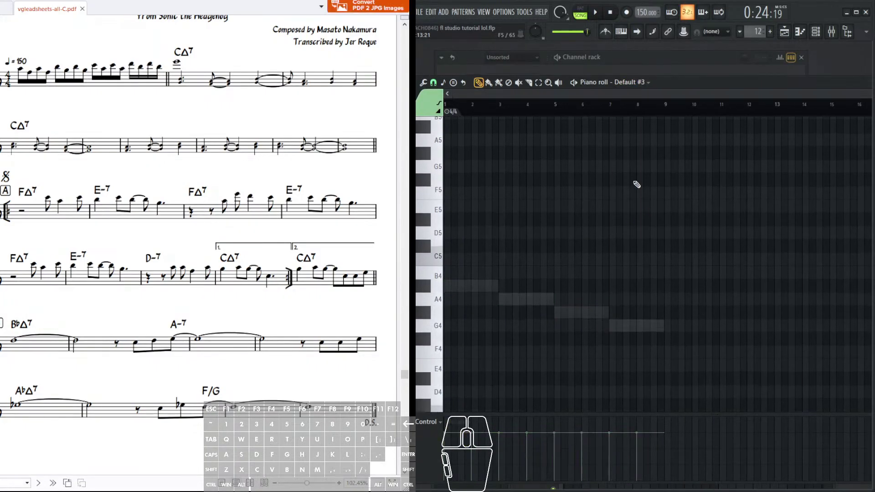
{"action": "scroll", "coordinate": [630, 199], "scroll_direction": "up", "scroll_amount": 3, "text": "ctrl"}
{"action": "scroll", "coordinate": [528, 253], "scroll_direction": "up", "scroll_amount": 2}
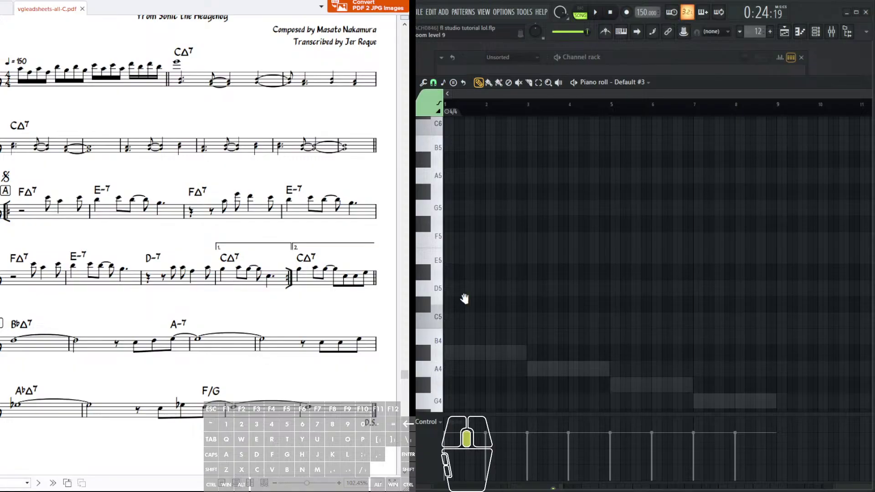
- Build the one-bar B♭Δ7 chord in bar 1 from A#4, D5, F5 and A5
{"action": "left_click", "coordinate": [469, 356]}
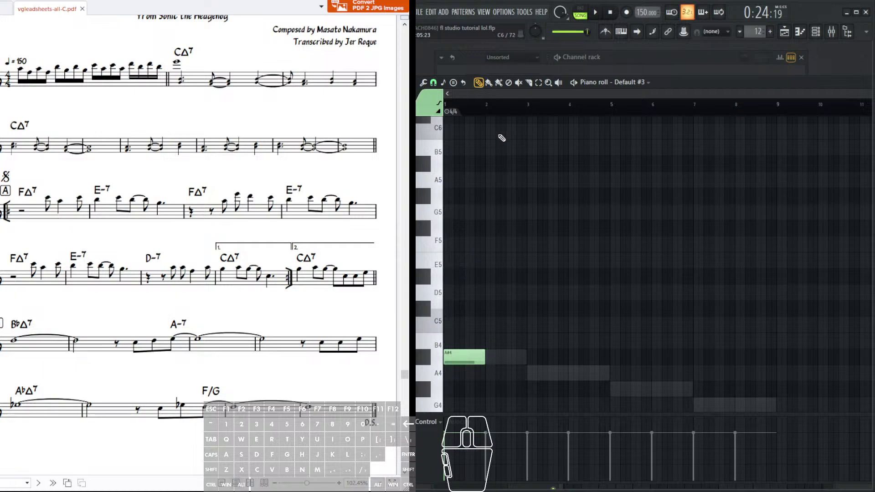
{"action": "scroll", "coordinate": [527, 152], "scroll_direction": "up", "scroll_amount": 2}
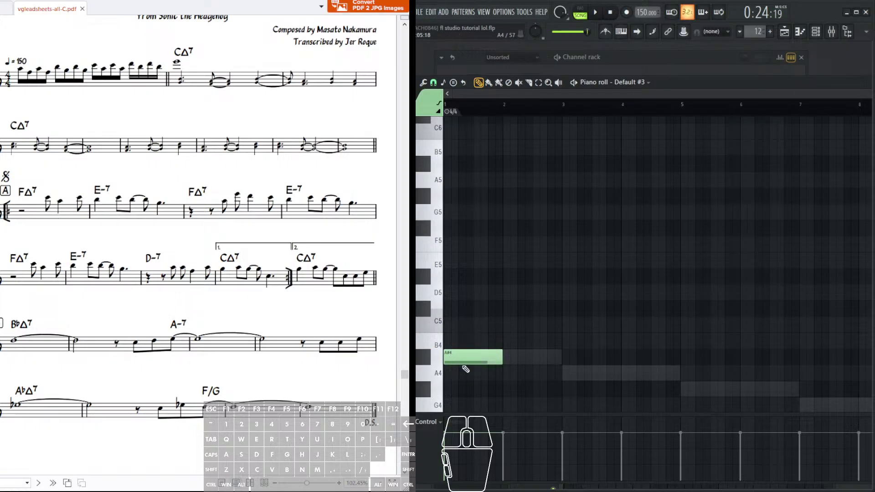
{"action": "left_click", "coordinate": [469, 361]}
{"action": "scroll", "coordinate": [27, 340], "scroll_direction": "up", "scroll_amount": 1}
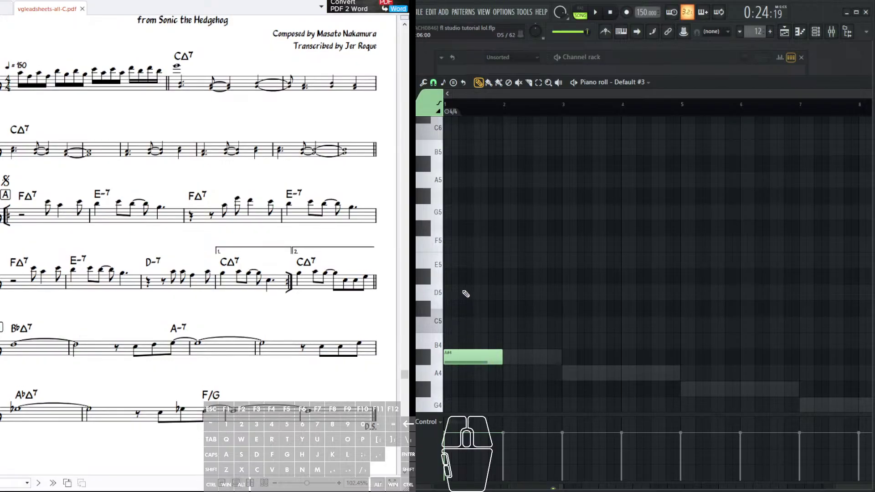
{"action": "left_click", "coordinate": [465, 293]}
{"action": "left_click", "coordinate": [464, 242]}
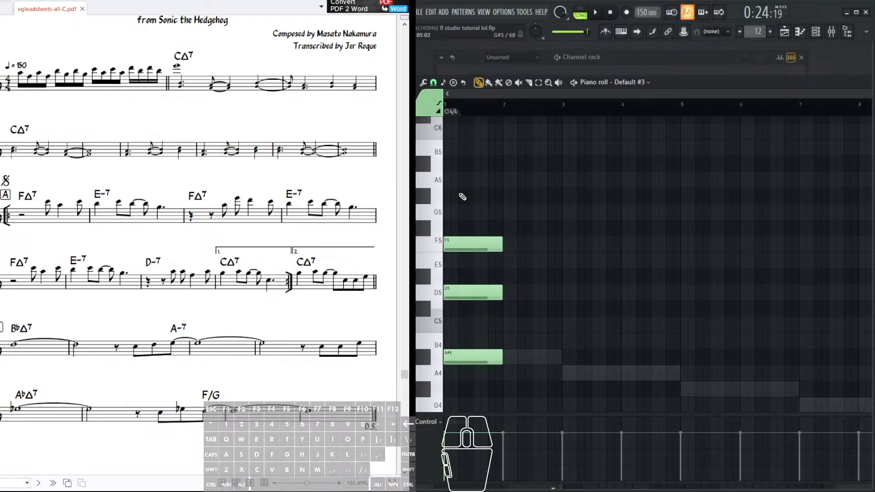
{"action": "left_click", "coordinate": [461, 182]}
- Duplicate the B♭Δ7 chord from bar 1 into bar 2
{"action": "left_click_drag", "start_coordinate": [511, 379], "coordinate": [462, 154]}
{"action": "key", "text": "ctrl+b"}
{"action": "left_click_drag", "start_coordinate": [525, 256], "coordinate": [474, 254]}
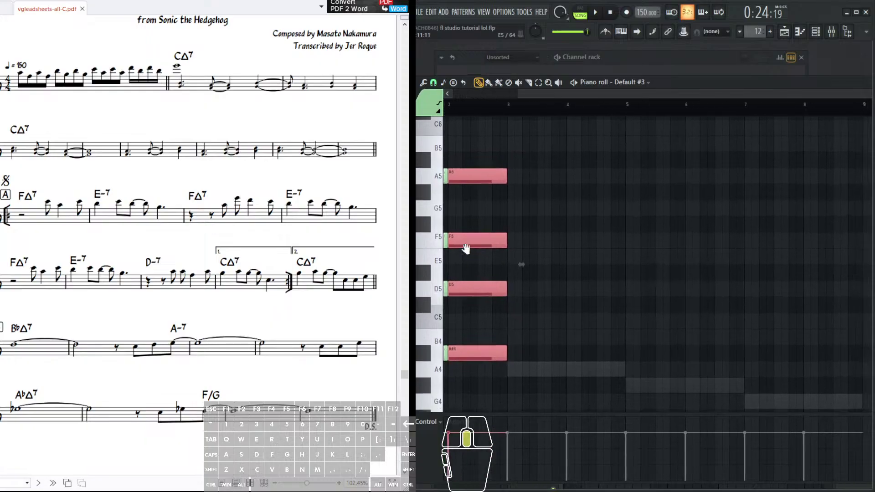
- Build the one-bar A-7 chord in bar 3 from A4, C5, E5 and G5
{"action": "scroll", "coordinate": [479, 259], "scroll_direction": "down", "scroll_amount": 3}
{"action": "left_click", "coordinate": [512, 334]}
{"action": "left_click_drag", "start_coordinate": [512, 334], "coordinate": [510, 335]}
{"action": "left_click", "coordinate": [177, 326]}
{"action": "left_click", "coordinate": [177, 325]}
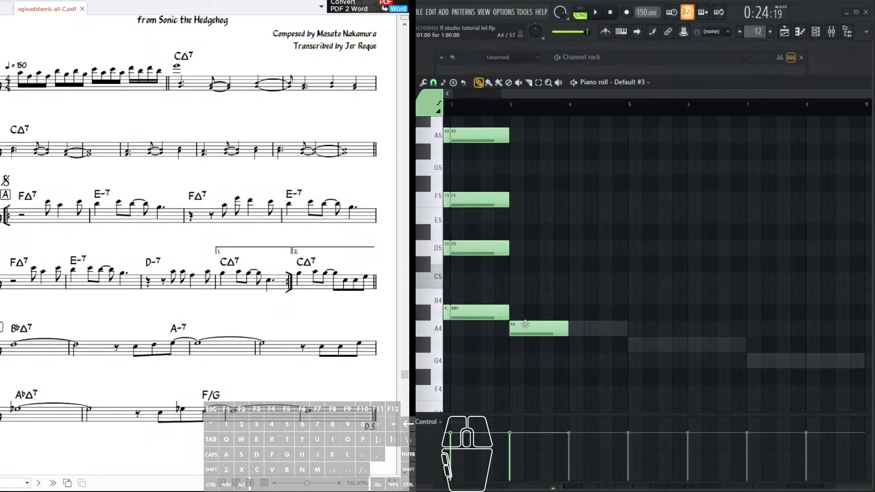
{"action": "left_click", "coordinate": [508, 282]}
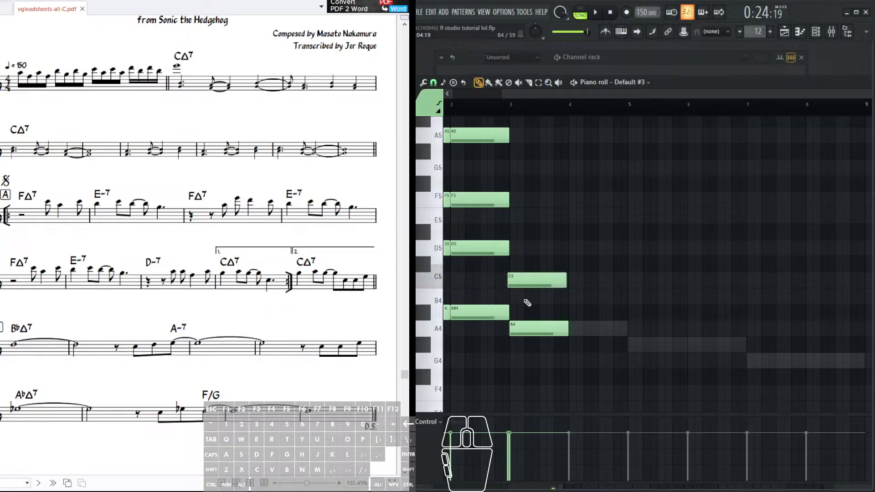
{"action": "left_click", "coordinate": [521, 282]}
{"action": "left_click", "coordinate": [525, 328]}
{"action": "scroll", "coordinate": [522, 290], "scroll_direction": "up", "scroll_amount": 3}
{"action": "left_click", "coordinate": [517, 268]}
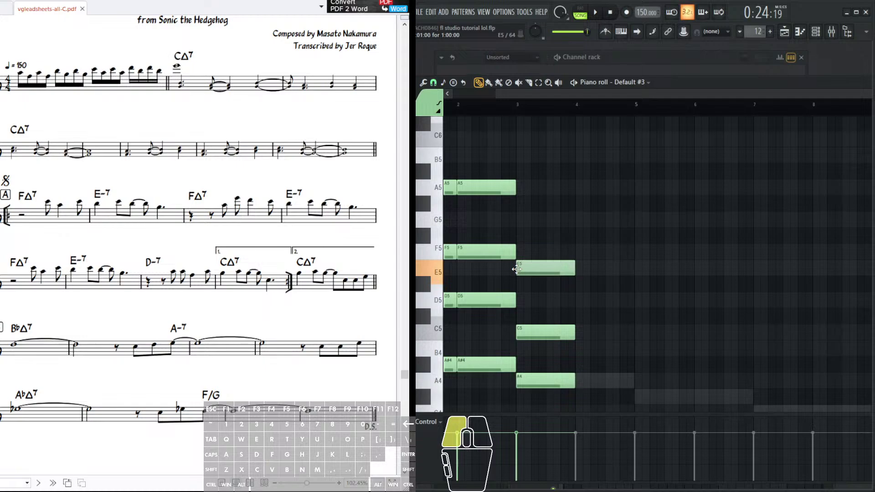
{"action": "left_click", "coordinate": [517, 220]}
- Duplicate the A-7 chord from bar 3 into bar 4 and deselect the notes
{"action": "left_click_drag", "start_coordinate": [516, 196], "coordinate": [590, 405]}
{"action": "scroll", "coordinate": [563, 300], "scroll_direction": "up", "scroll_amount": 3}
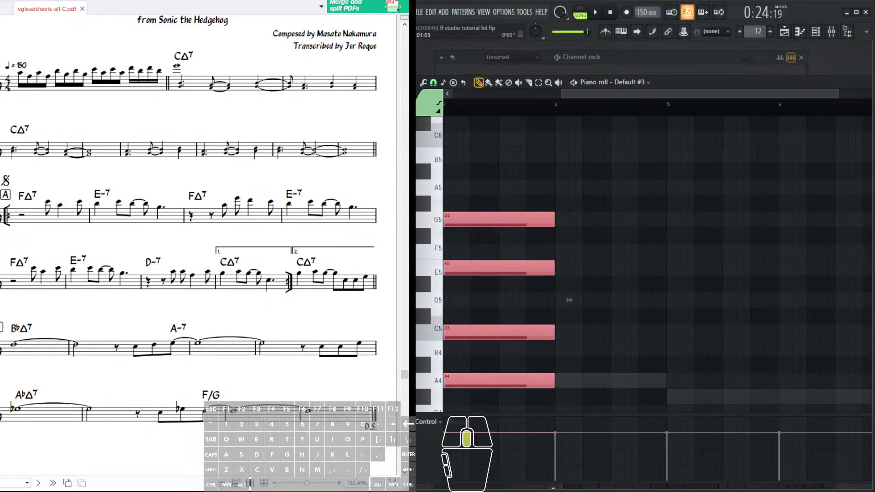
{"action": "key", "text": "ctrl+b"}
{"action": "left_click_drag", "start_coordinate": [660, 172], "coordinate": [499, 130]}
{"action": "left_click_drag", "start_coordinate": [585, 288], "coordinate": [592, 263]}
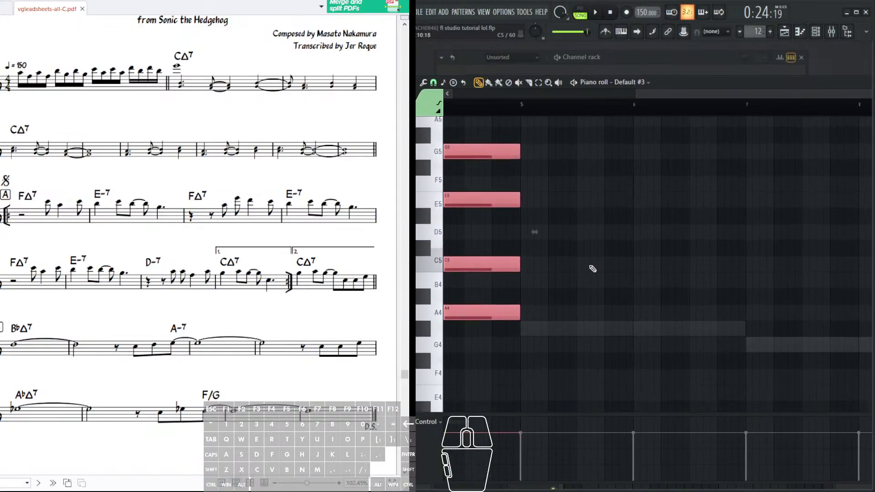
{"action": "left_click", "coordinate": [484, 309]}
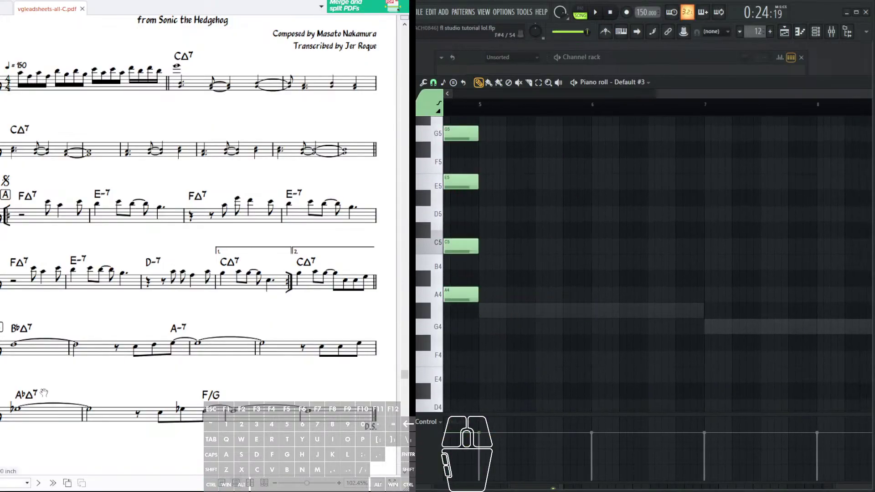
- Build the one-bar A♭Δ7 chord in bar 5 from G#4, C5, D#5 and G5
{"action": "left_click", "coordinate": [513, 317]}
{"action": "scroll", "coordinate": [512, 364], "scroll_direction": "up", "scroll_amount": 2}
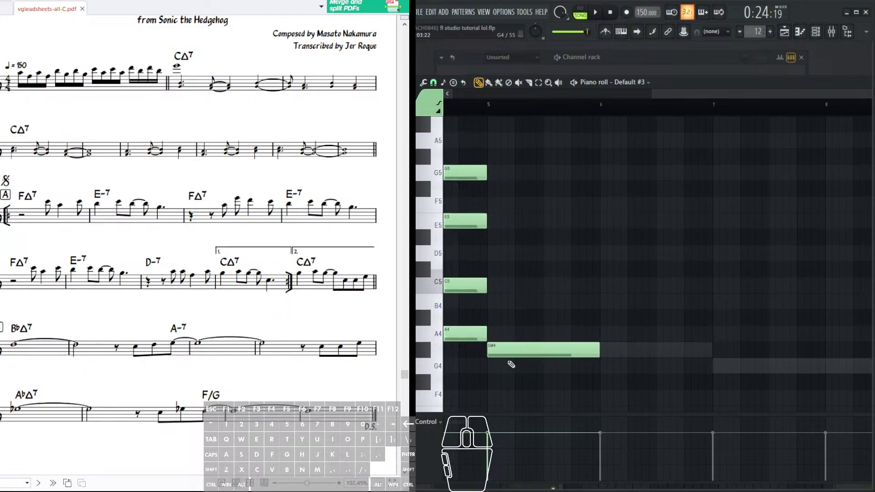
{"action": "left_click", "coordinate": [494, 287]}
{"action": "left_click_drag", "start_coordinate": [492, 224], "coordinate": [487, 243]}
{"action": "left_click", "coordinate": [488, 172]}
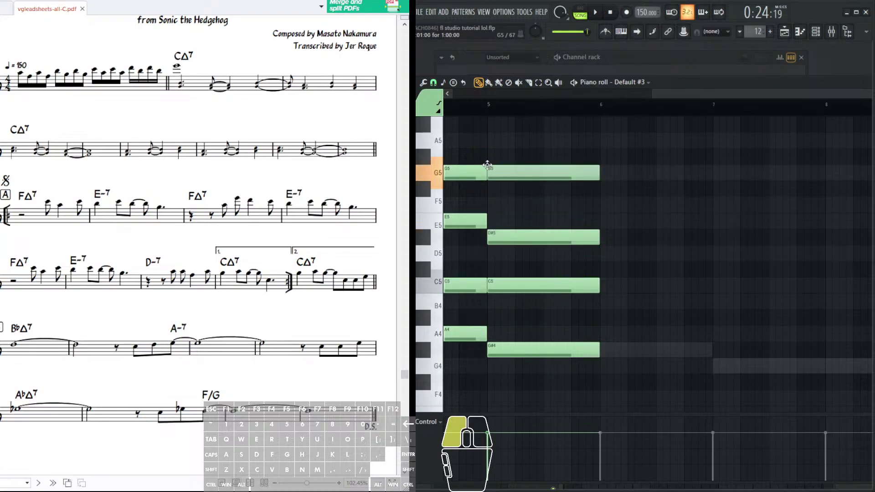
- Duplicate the A♭Δ7 chord from bar 5 into bar 6
{"action": "left_click_drag", "start_coordinate": [628, 169], "coordinate": [547, 358]}
{"action": "key", "text": "ctrl+b"}
{"action": "left_click_drag", "start_coordinate": [709, 263], "coordinate": [486, 243]}
- Build the one-bar chord for F/G in bar 7 from F4, A4, C5 and F5
{"action": "left_click", "coordinate": [218, 394]}
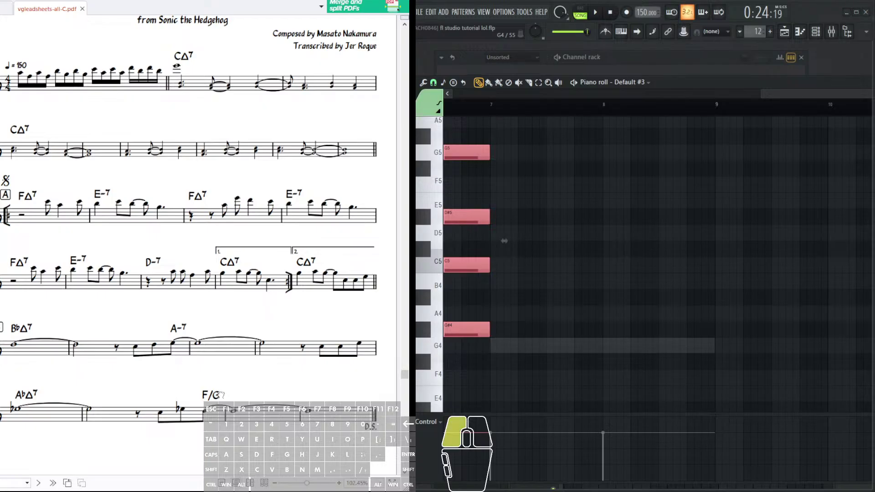
{"action": "mouse_move", "coordinate": [550, 292]}
{"action": "left_mouse_down"}
{"action": "mouse_move", "coordinate": [589, 313]}
{"action": "mouse_move", "coordinate": [603, 303]}
{"action": "mouse_move", "coordinate": [501, 294]}
{"action": "mouse_move", "coordinate": [525, 297]}
{"action": "left_mouse_up"}
{"action": "scroll", "coordinate": [523, 321], "scroll_direction": "up", "scroll_amount": 2}
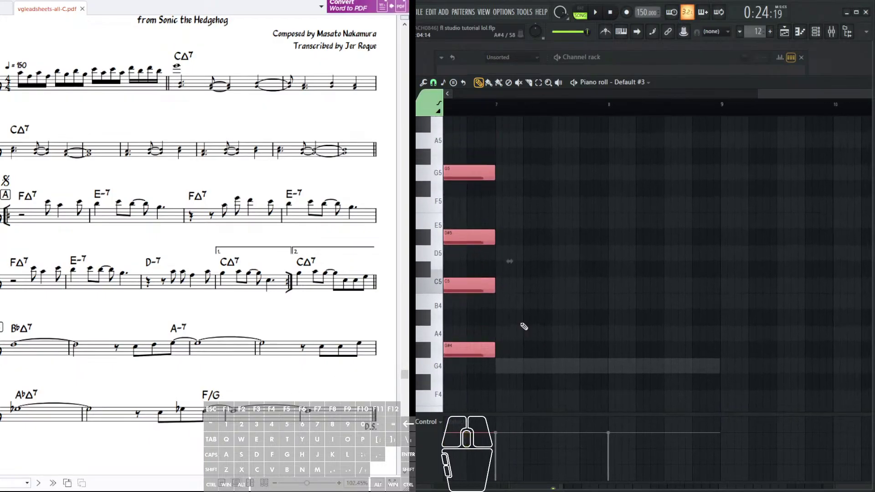
{"action": "scroll", "coordinate": [509, 273], "scroll_direction": "down", "scroll_amount": 3}
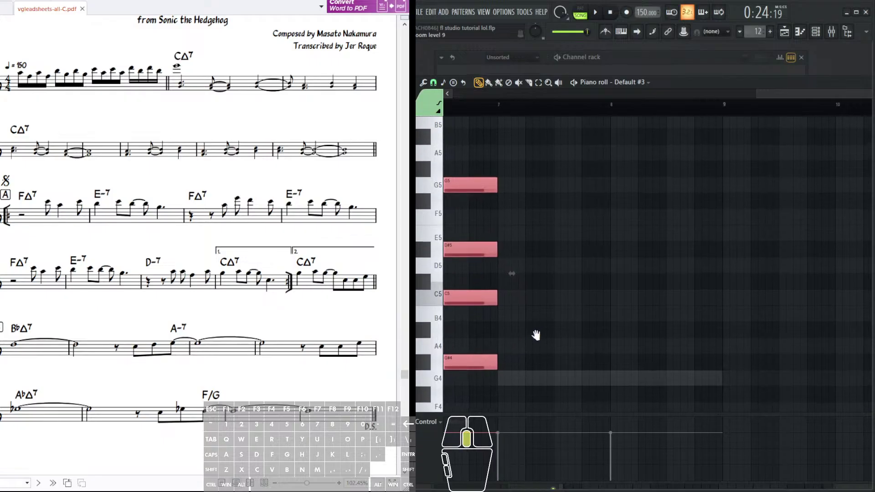
{"action": "left_click", "coordinate": [493, 363]}
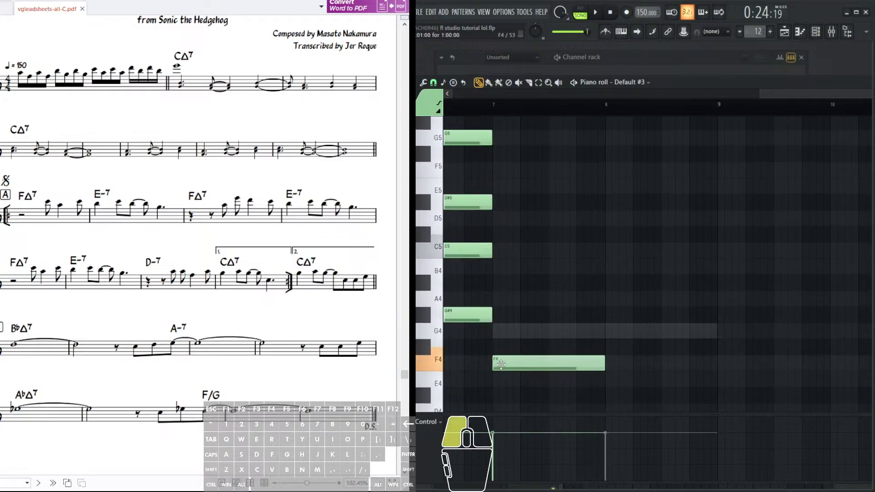
{"action": "left_click", "coordinate": [500, 300]}
{"action": "left_click", "coordinate": [500, 299]}
{"action": "left_click_drag", "start_coordinate": [509, 251], "coordinate": [501, 252]}
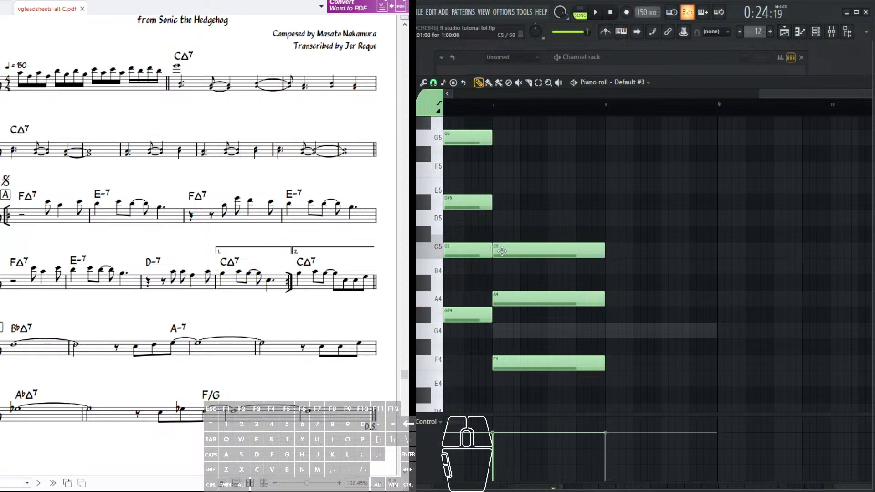
{"action": "scroll", "coordinate": [504, 228], "scroll_direction": "up", "scroll_amount": 4}
{"action": "left_click_drag", "start_coordinate": [504, 217], "coordinate": [492, 214]}
{"action": "scroll", "coordinate": [539, 319], "scroll_direction": "down", "scroll_amount": 3}
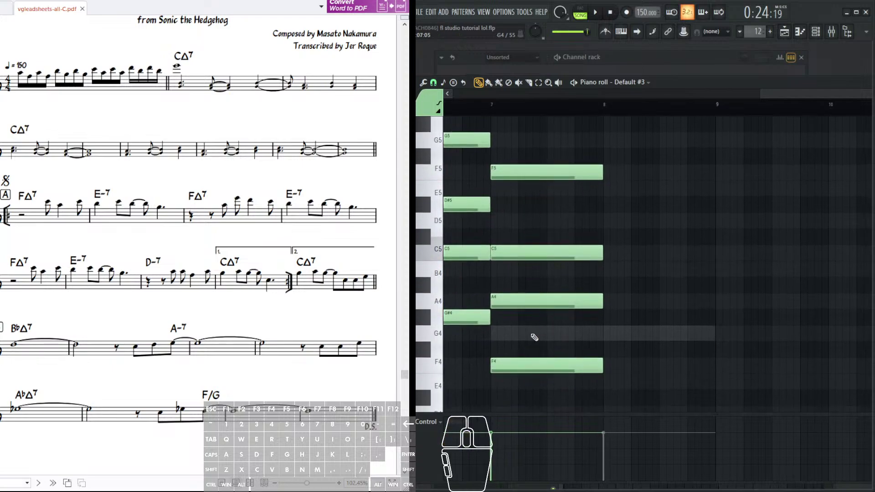
- Delete the F4 from the bar 7 chord and try an extra note above its F5
{"action": "right_click", "coordinate": [513, 368]}
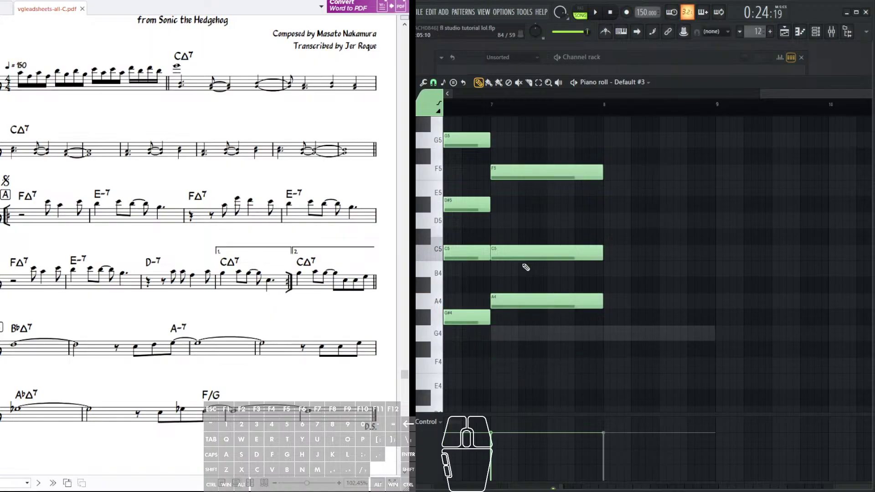
{"action": "left_click", "coordinate": [510, 158]}
{"action": "right_click", "coordinate": [534, 161]}
{"action": "left_click_drag", "start_coordinate": [513, 286], "coordinate": [525, 297]}
{"action": "left_click_drag", "start_coordinate": [546, 267], "coordinate": [554, 297]}
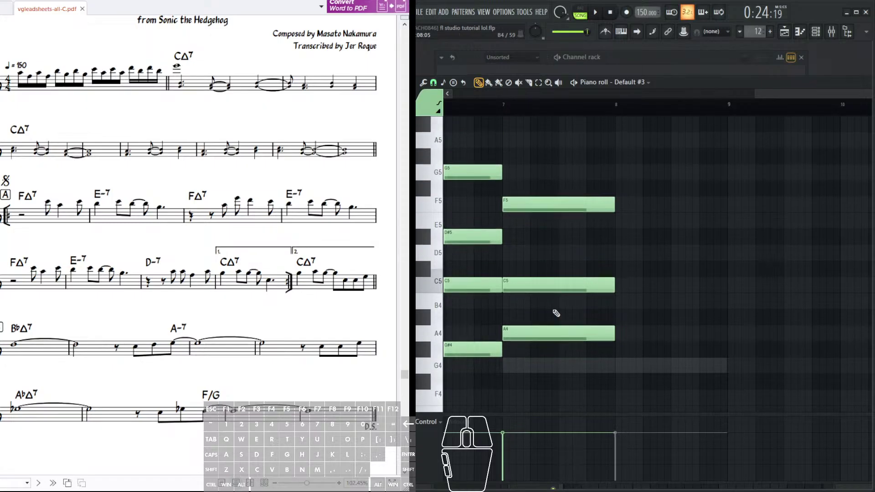
- Try adding F4 back beneath the bar 7 chord, and remove it again
{"action": "left_click_drag", "start_coordinate": [517, 389], "coordinate": [522, 369]}
{"action": "left_click", "coordinate": [510, 373]}
{"action": "left_click", "coordinate": [506, 372]}
{"action": "mouse_move", "coordinate": [536, 310]}
{"action": "left_mouse_down"}
{"action": "mouse_move", "coordinate": [535, 346]}
{"action": "mouse_move", "coordinate": [537, 310]}
{"action": "left_mouse_up"}
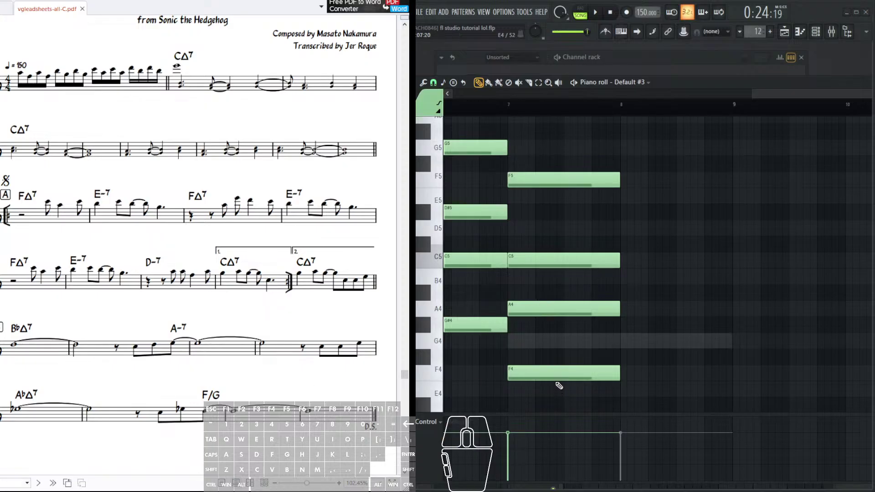
{"action": "right_click", "coordinate": [559, 374]}
- Duplicate the three-note F chord from bar 7 into bar 8
{"action": "left_click", "coordinate": [548, 258]}
{"action": "left_click_drag", "start_coordinate": [602, 174], "coordinate": [609, 280]}
{"action": "left_click_drag", "start_coordinate": [644, 228], "coordinate": [578, 407]}
{"action": "left_click_drag", "start_coordinate": [706, 283], "coordinate": [666, 207]}
{"action": "key", "text": "ctrl+b"}
{"action": "scroll", "coordinate": [580, 170], "scroll_direction": "down", "scroll_amount": 5}
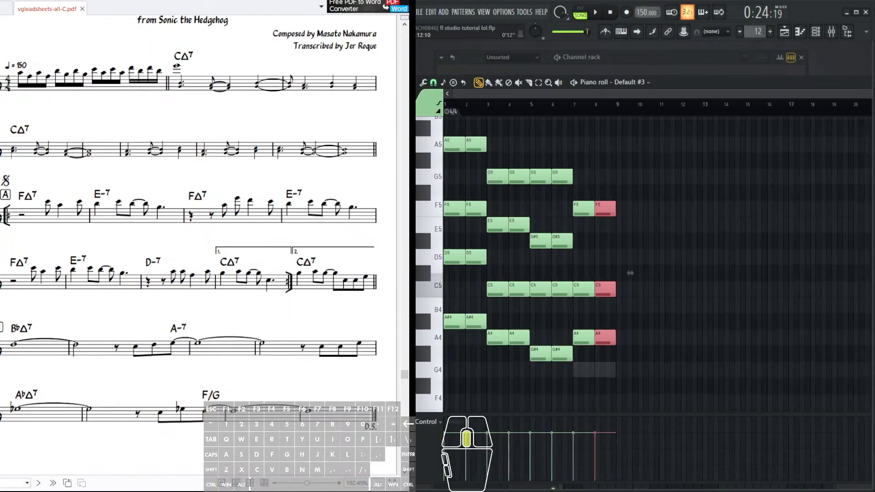
- Switch the piano roll to the Default channel's melody and place an eighth-note C6 after the eighth rest in bar 2
{"action": "scroll", "coordinate": [580, 170], "scroll_direction": "up", "scroll_amount": 5}
{"action": "double_click", "coordinate": [457, 209]}
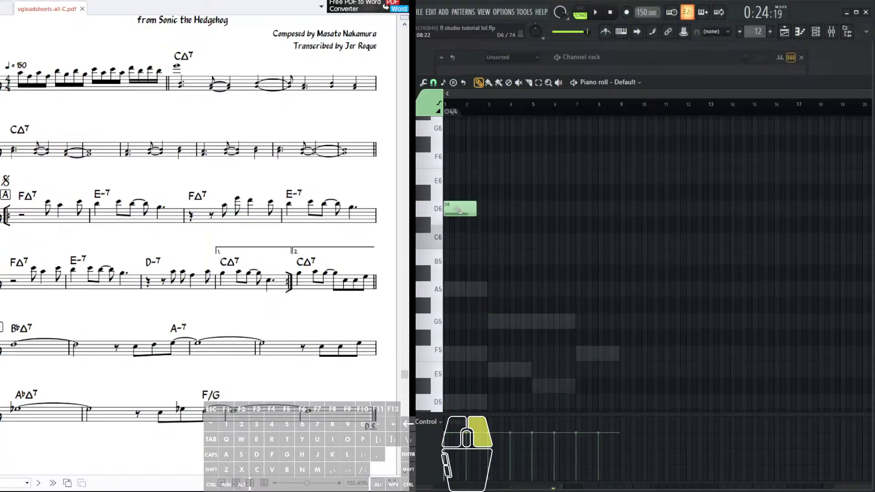
{"action": "scroll", "coordinate": [579, 111], "scroll_direction": "up", "scroll_amount": 3}
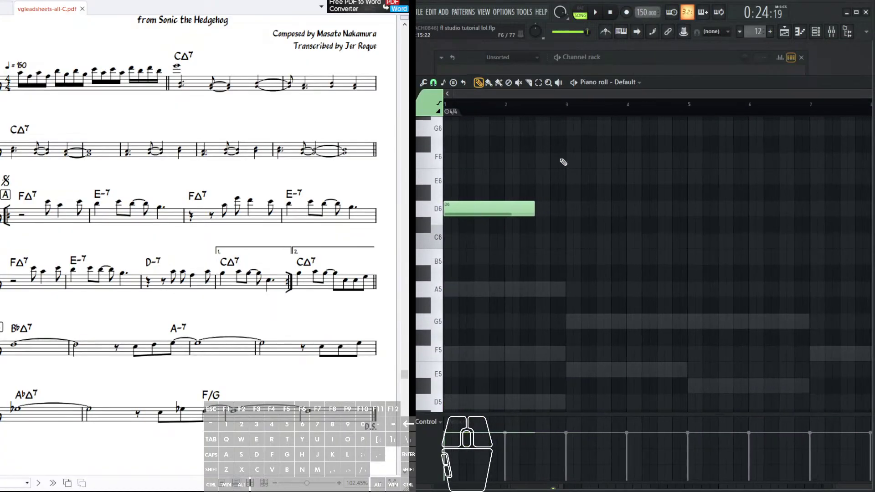
{"action": "left_click", "coordinate": [527, 204]}
{"action": "scroll", "coordinate": [571, 199], "scroll_direction": "up", "scroll_amount": 1}
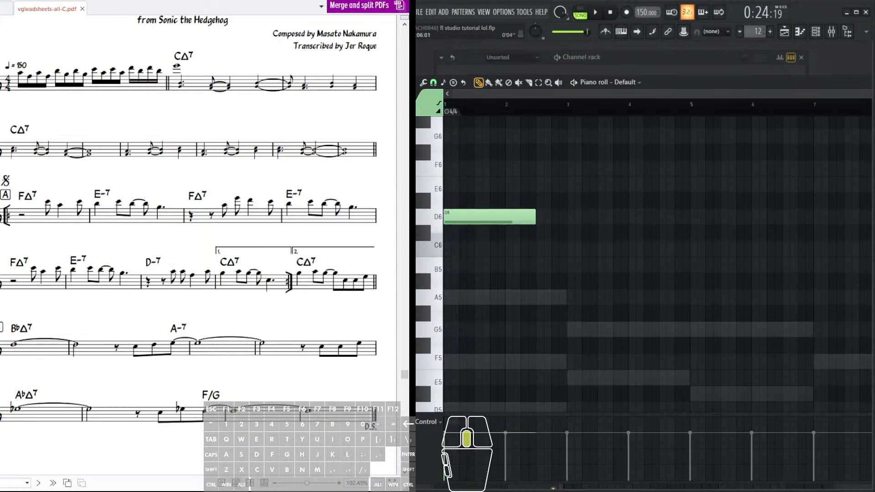
{"action": "scroll", "coordinate": [585, 107], "scroll_direction": "up", "scroll_amount": 3}
{"action": "left_click_drag", "start_coordinate": [645, 188], "coordinate": [528, 223]}
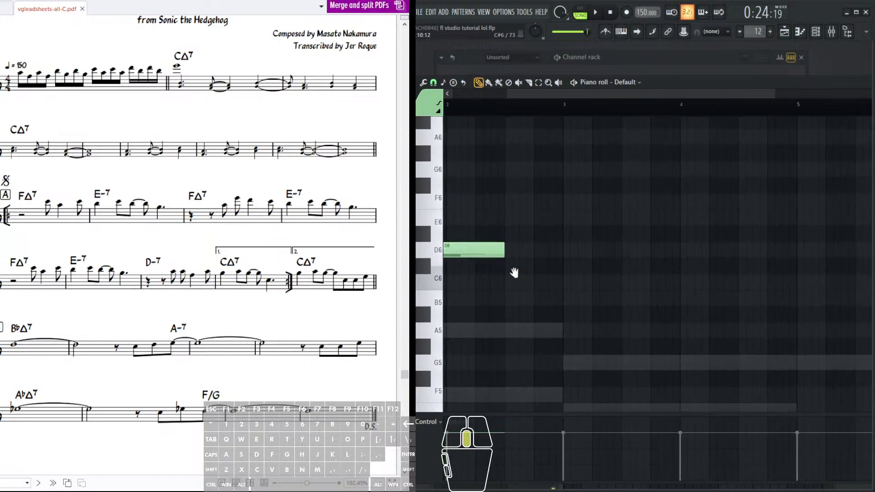
{"action": "left_click_drag", "start_coordinate": [519, 277], "coordinate": [501, 280]}
{"action": "left_click", "coordinate": [509, 292]}
{"action": "right_click", "coordinate": [542, 294]}
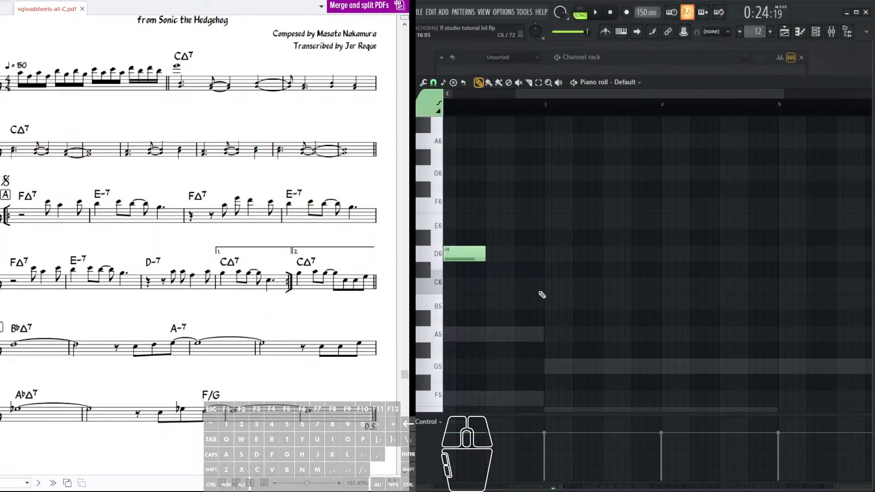
{"action": "left_click", "coordinate": [514, 291]}
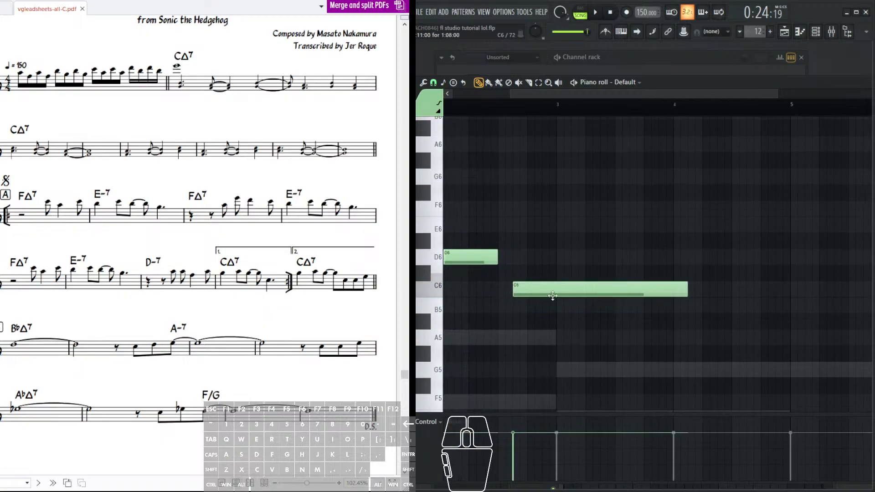
{"action": "left_click_drag", "start_coordinate": [685, 288], "coordinate": [524, 308]}
- Complete the bar 2 melody with the remaining eighth notes, holding the final E6 until the middle of bar 4
{"action": "left_click", "coordinate": [516, 284]}
{"action": "left_click", "coordinate": [138, 342]}
{"action": "left_click_drag", "start_coordinate": [525, 270], "coordinate": [497, 289]}
{"action": "left_click", "coordinate": [488, 313]}
{"action": "left_click", "coordinate": [502, 277]}
{"action": "left_click", "coordinate": [519, 246]}
{"action": "mouse_move", "coordinate": [545, 251]}
{"action": "left_mouse_down"}
{"action": "mouse_move", "coordinate": [503, 261]}
{"action": "mouse_move", "coordinate": [486, 255]}
{"action": "mouse_move", "coordinate": [708, 264]}
{"action": "mouse_move", "coordinate": [506, 268]}
{"action": "mouse_move", "coordinate": [528, 319]}
{"action": "left_mouse_up"}
- Place the eighth notes C6, C6 and E6 at the end of bar 4, after an eighth rest
{"action": "left_click", "coordinate": [333, 345]}
{"action": "left_click", "coordinate": [500, 366]}
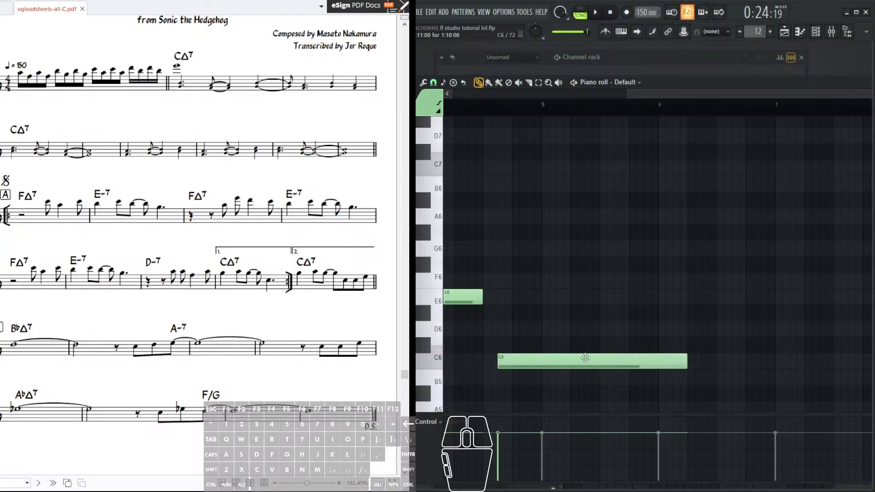
{"action": "left_click_drag", "start_coordinate": [683, 358], "coordinate": [511, 378]}
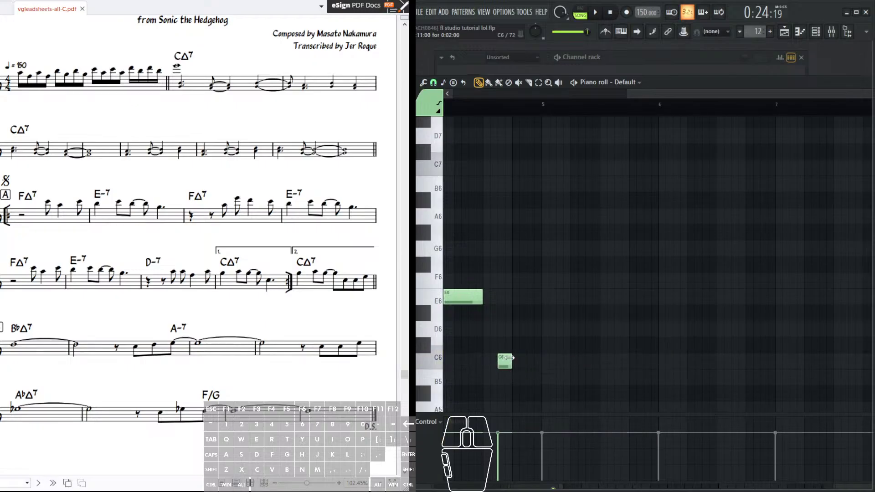
{"action": "left_click", "coordinate": [515, 358]}
{"action": "left_click", "coordinate": [530, 298]}
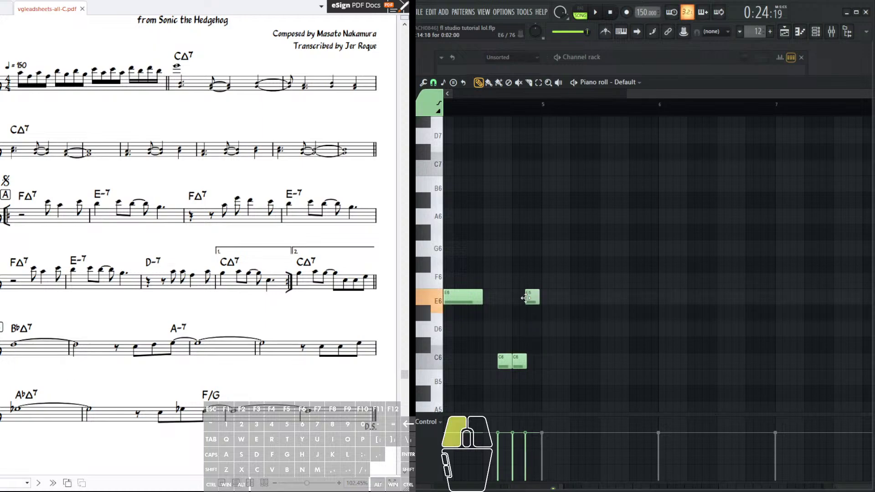
{"action": "left_click", "coordinate": [533, 296]}
{"action": "left_click_drag", "start_coordinate": [539, 304], "coordinate": [508, 281]}
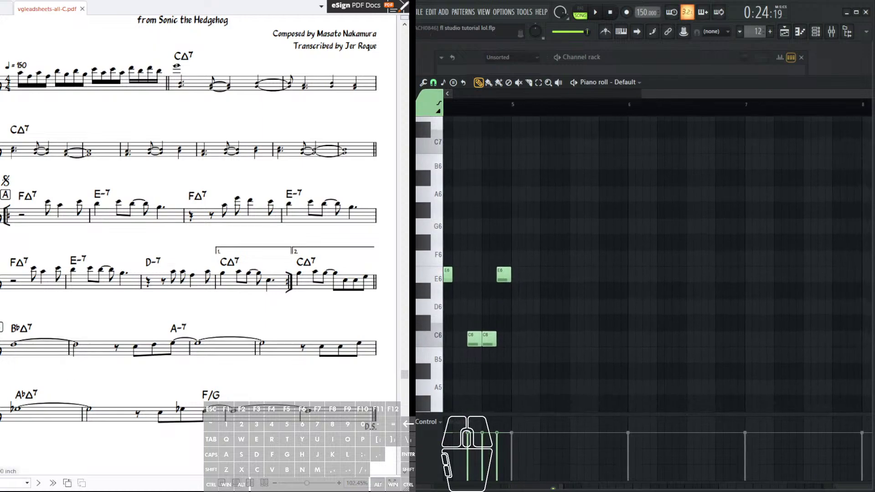
- Place a one-bar D#6 melody note at the start of bar 5
{"action": "left_click_drag", "start_coordinate": [621, 318], "coordinate": [579, 281]}
{"action": "left_click_drag", "start_coordinate": [484, 259], "coordinate": [607, 286]}
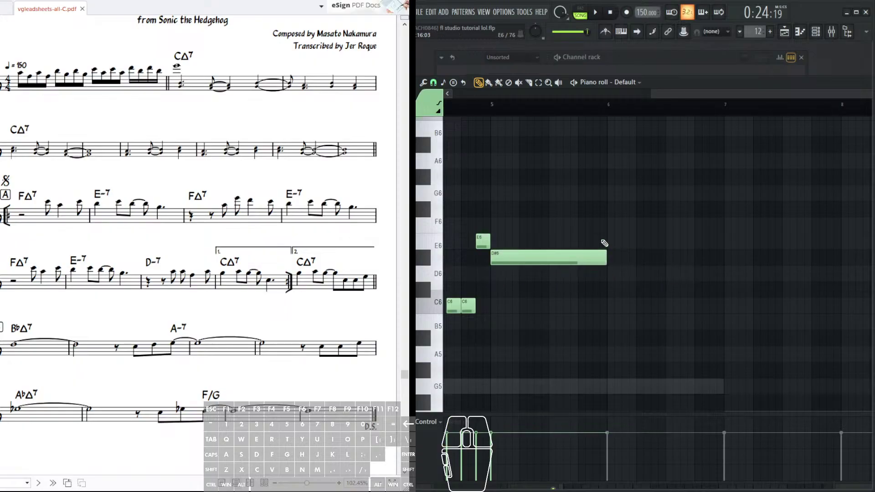
{"action": "scroll", "coordinate": [633, 110], "scroll_direction": "up", "scroll_amount": 2}
{"action": "left_click_drag", "start_coordinate": [642, 219], "coordinate": [657, 238]}
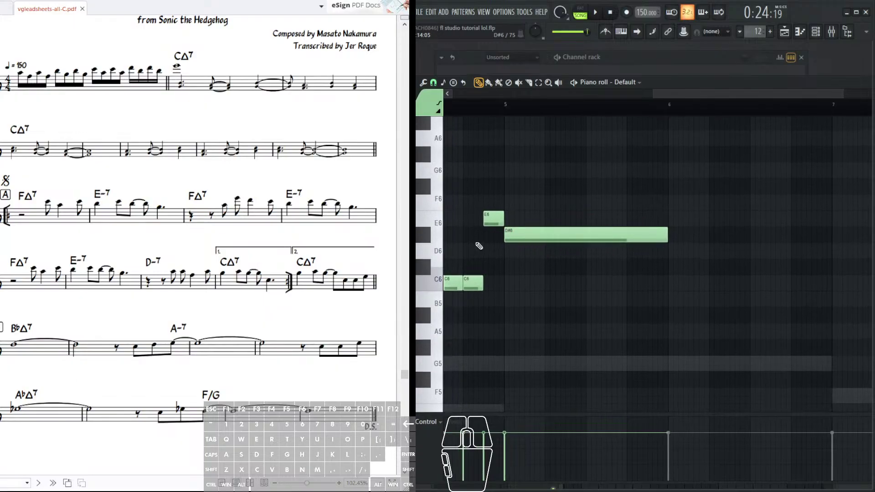
{"action": "mouse_move", "coordinate": [527, 229]}
{"action": "left_mouse_down"}
{"action": "mouse_move", "coordinate": [552, 239]}
{"action": "mouse_move", "coordinate": [511, 224]}
{"action": "left_mouse_up"}
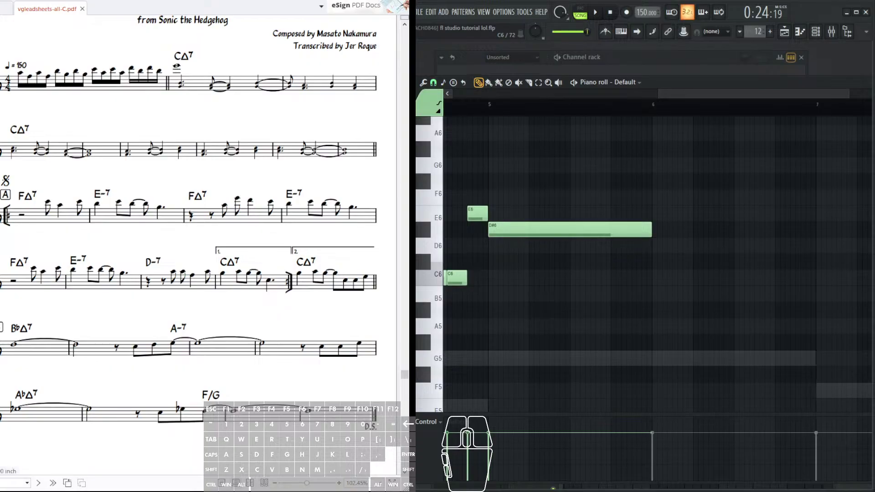
- Follow the tie in the lead sheet's A♭Δ7 line and extend the D#6 from bar 5 to the middle of bar 6
{"action": "left_click", "coordinate": [21, 404]}
{"action": "left_click", "coordinate": [96, 405]}
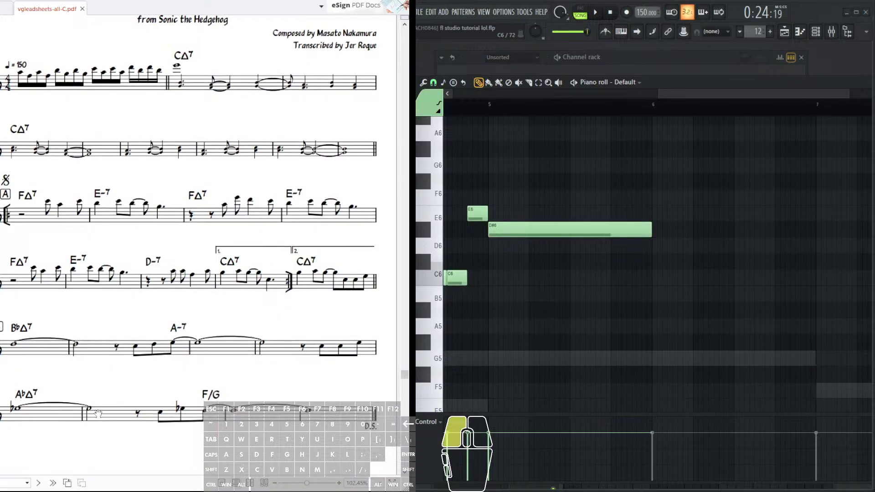
{"action": "left_click_drag", "start_coordinate": [11, 405], "coordinate": [5, 403]}
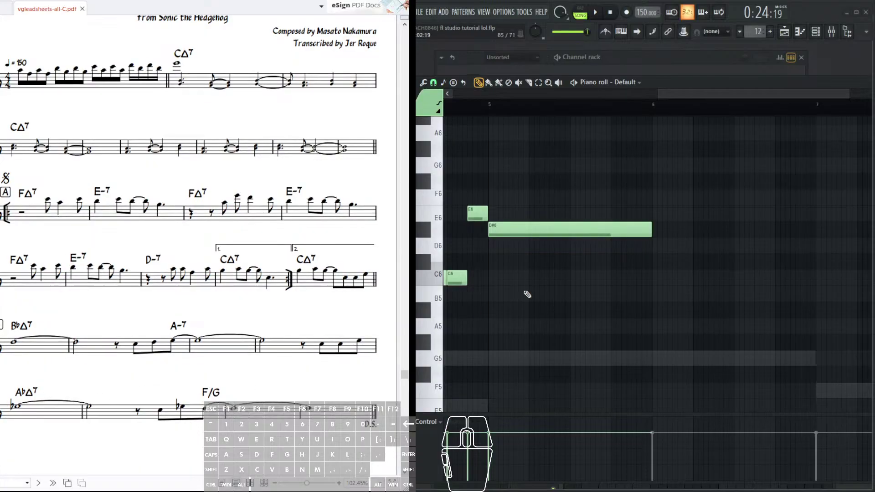
{"action": "left_click_drag", "start_coordinate": [36, 414], "coordinate": [91, 412]}
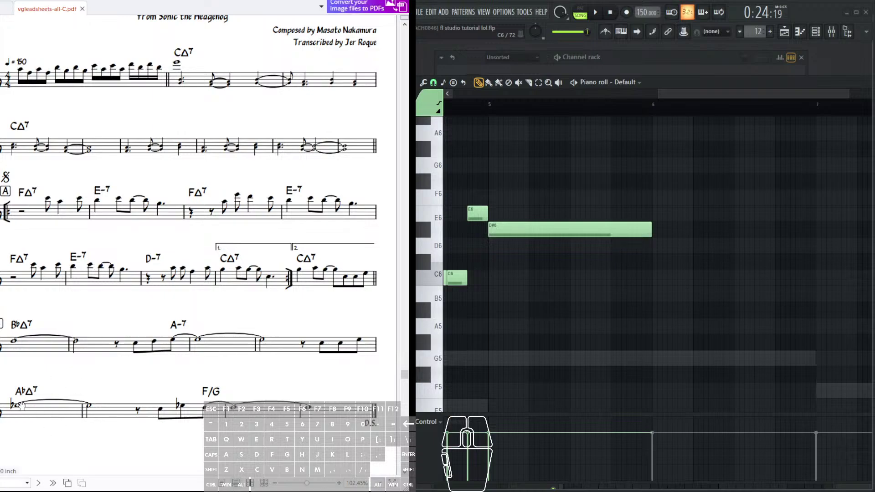
{"action": "left_click_drag", "start_coordinate": [16, 405], "coordinate": [115, 405]}
{"action": "left_click", "coordinate": [552, 229]}
{"action": "left_click_drag", "start_coordinate": [652, 233], "coordinate": [732, 242]}
{"action": "left_click_drag", "start_coordinate": [652, 235], "coordinate": [563, 275]}
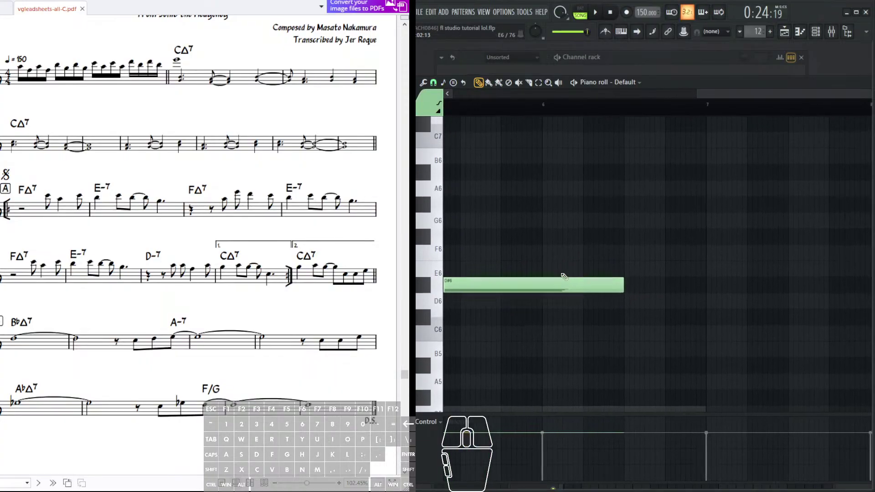
- Try splitting the tied D#6 into a one-bar note and a separate half-bar note in bar 6, and restore the single held note
{"action": "left_click", "coordinate": [89, 403]}
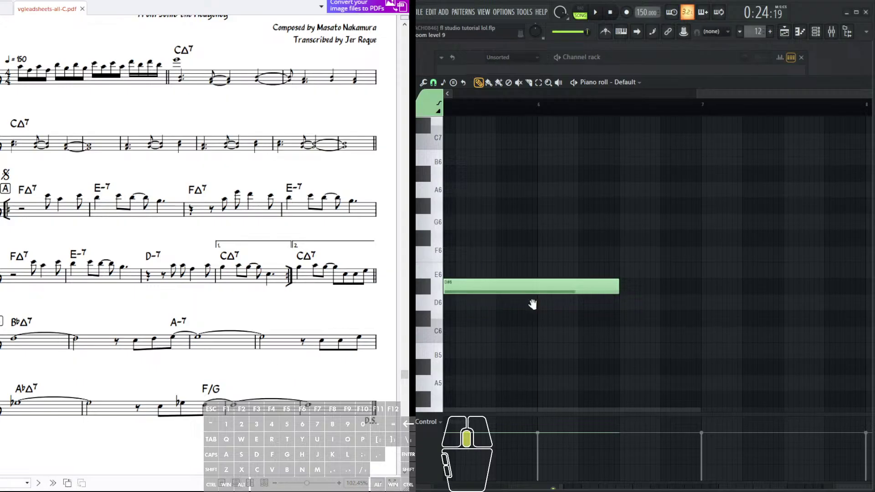
{"action": "left_click_drag", "start_coordinate": [530, 304], "coordinate": [615, 302]}
{"action": "left_click_drag", "start_coordinate": [703, 285], "coordinate": [622, 295]}
{"action": "left_click", "coordinate": [627, 285]}
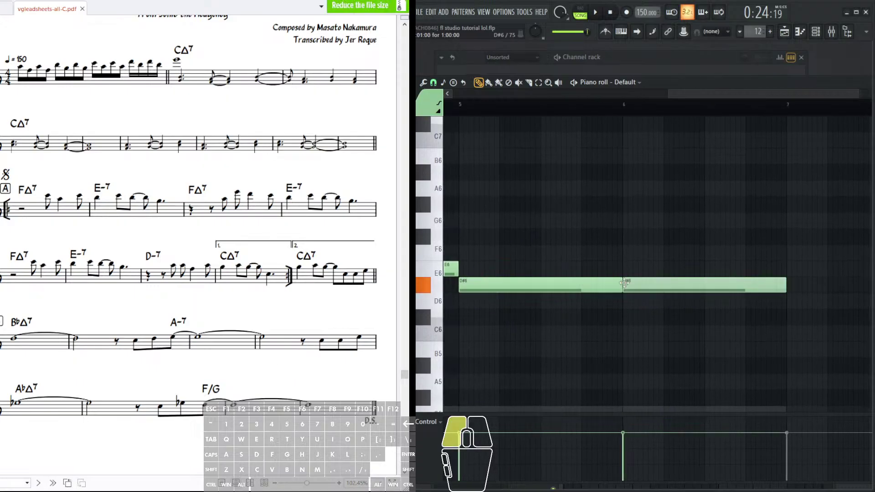
{"action": "left_click_drag", "start_coordinate": [782, 285], "coordinate": [701, 297]}
{"action": "right_click", "coordinate": [659, 279]}
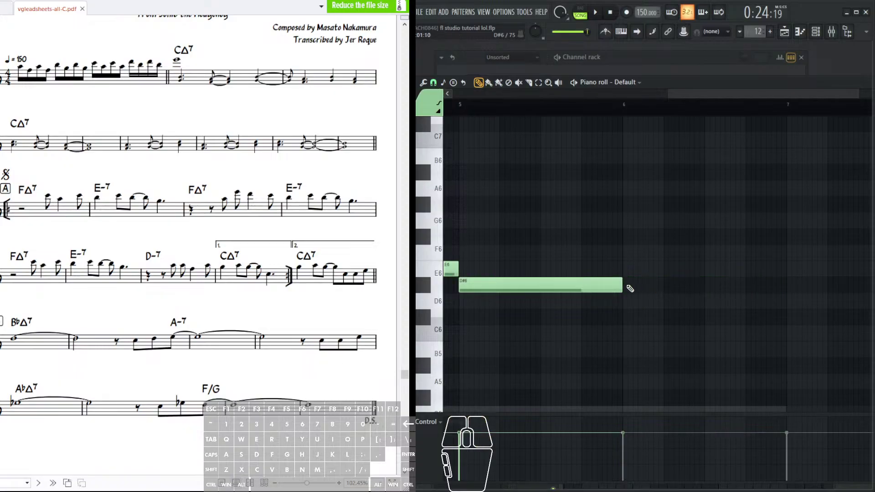
{"action": "left_click_drag", "start_coordinate": [623, 285], "coordinate": [704, 297]}
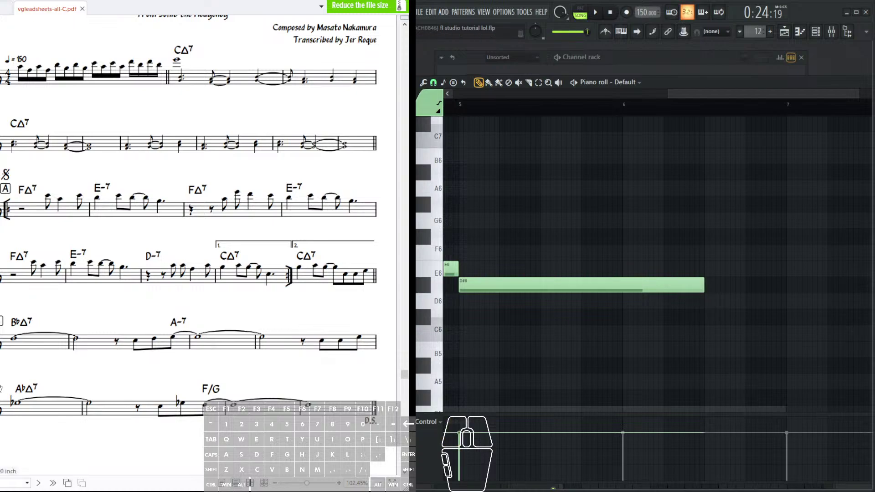
- Place an eighth-note C6 in bar 6, after the eighth rest that follows the held D#6, as in the lead sheet
{"action": "scroll", "coordinate": [50, 391], "scroll_direction": "down", "scroll_amount": 1}
{"action": "left_click", "coordinate": [18, 397]}
{"action": "left_click", "coordinate": [17, 396]}
{"action": "left_click", "coordinate": [90, 391]}
{"action": "left_click_drag", "start_coordinate": [633, 319], "coordinate": [495, 313]}
{"action": "left_click_drag", "start_coordinate": [661, 313], "coordinate": [611, 319]}
{"action": "left_click_drag", "start_coordinate": [543, 312], "coordinate": [567, 300]}
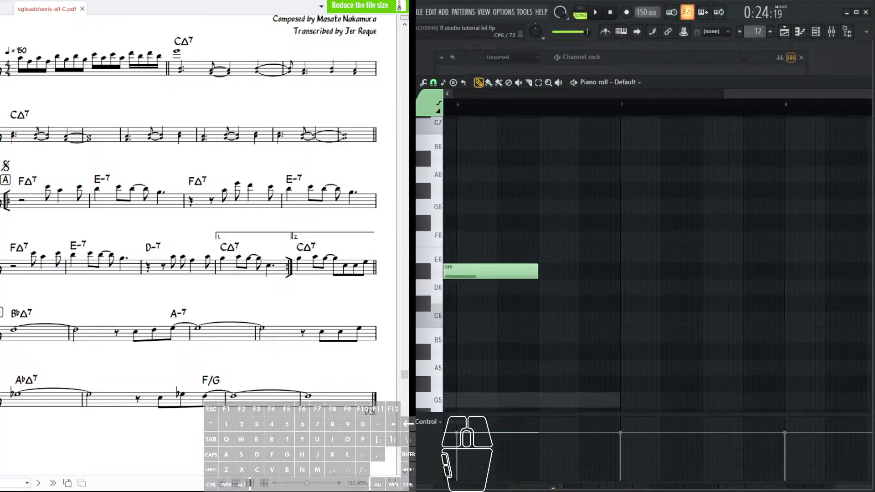
{"action": "left_click", "coordinate": [164, 398]}
{"action": "left_click", "coordinate": [176, 396]}
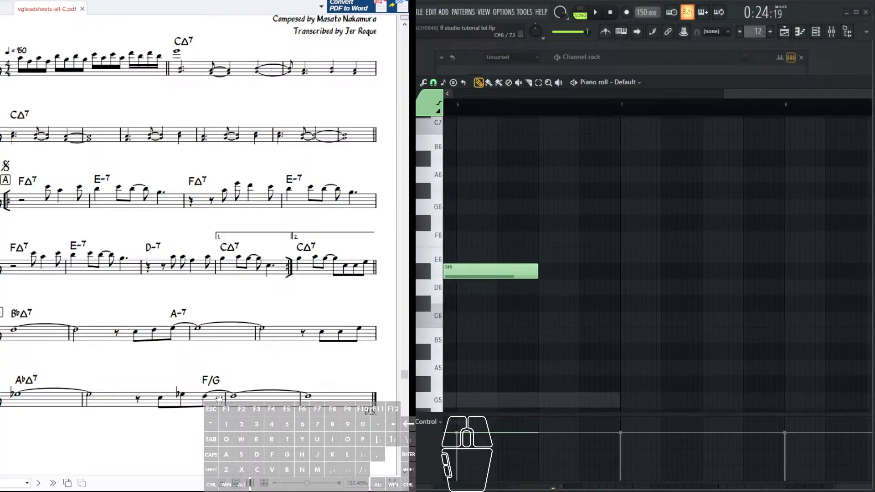
{"action": "scroll", "coordinate": [519, 324], "scroll_direction": "right", "scroll_amount": 1}
{"action": "left_click", "coordinate": [523, 322]}
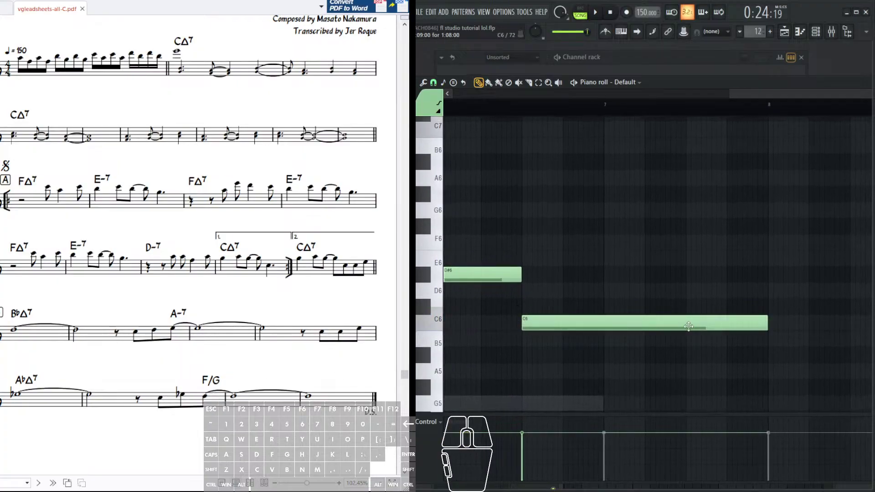
{"action": "left_click_drag", "start_coordinate": [768, 321], "coordinate": [552, 325]}
{"action": "left_click", "coordinate": [552, 324]}
- Place an eighth-note D#6 after the C6, followed by a D6 held from the last eighth of bar 6 to the end of bar 8
{"action": "mouse_move", "coordinate": [569, 274]}
{"action": "left_mouse_down"}
{"action": "mouse_move", "coordinate": [597, 295]}
{"action": "mouse_move", "coordinate": [548, 301]}
{"action": "mouse_move", "coordinate": [538, 190]}
{"action": "mouse_move", "coordinate": [521, 216]}
{"action": "mouse_move", "coordinate": [872, 217]}
{"action": "mouse_move", "coordinate": [694, 227]}
{"action": "left_mouse_up"}
{"action": "left_click", "coordinate": [589, 292]}
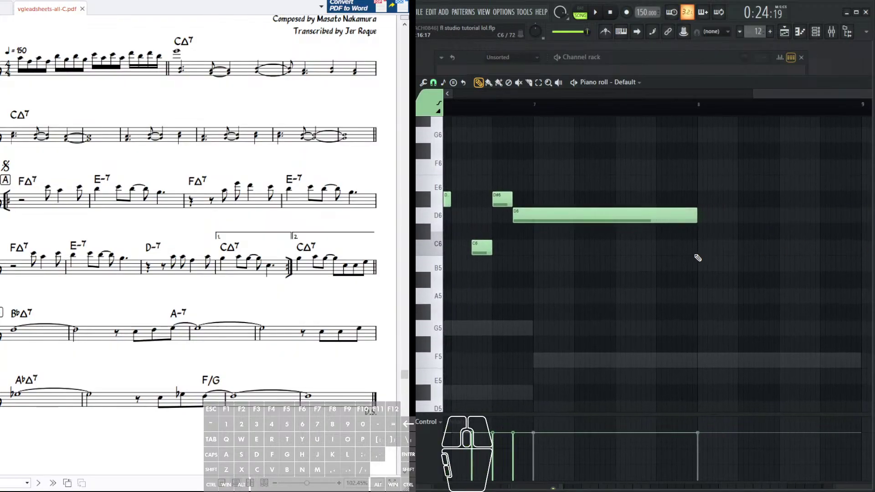
{"action": "scroll", "coordinate": [610, 94], "scroll_direction": "down", "scroll_amount": 3}
{"action": "left_click_drag", "start_coordinate": [596, 246], "coordinate": [524, 250]}
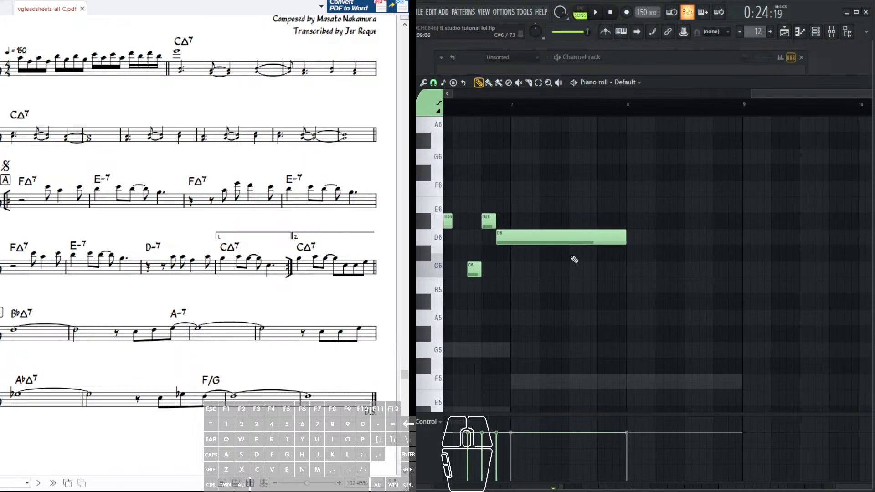
{"action": "left_click_drag", "start_coordinate": [635, 287], "coordinate": [615, 321]}
{"action": "left_click_drag", "start_coordinate": [575, 285], "coordinate": [592, 240]}
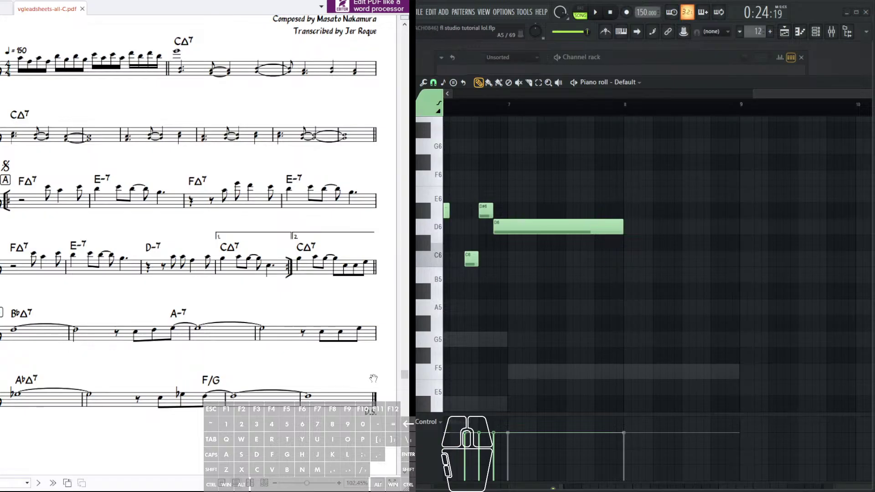
{"action": "left_click_drag", "start_coordinate": [608, 315], "coordinate": [578, 313]}
{"action": "left_click_drag", "start_coordinate": [594, 231], "coordinate": [707, 235]}
{"action": "scroll", "coordinate": [670, 234], "scroll_direction": "down", "scroll_amount": 5}
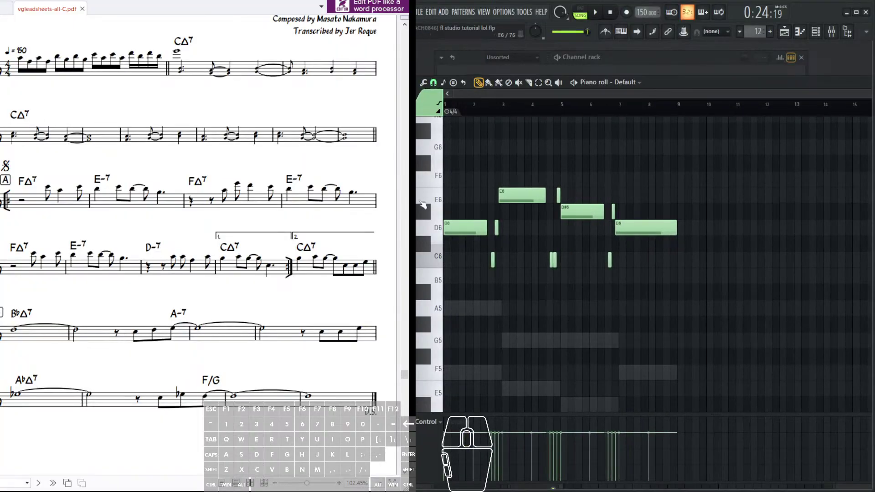
{"action": "scroll", "coordinate": [525, 193], "scroll_direction": "down", "scroll_amount": 2}
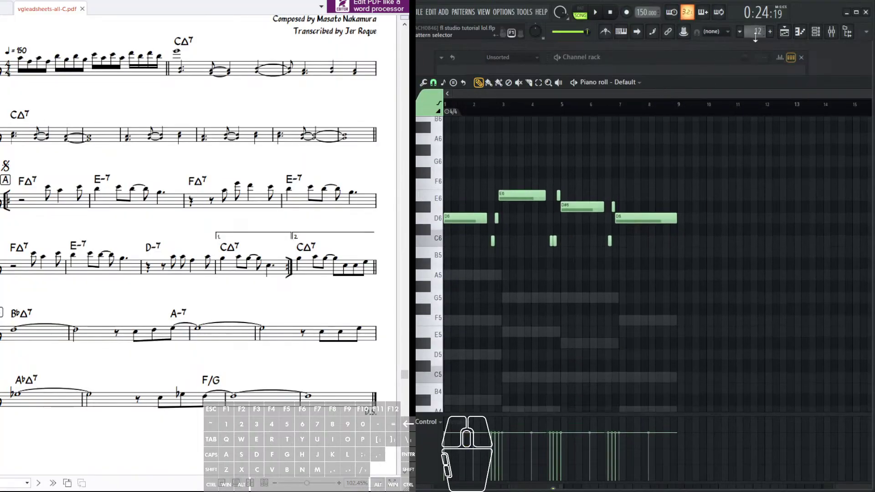
- Open the playlist and play the arrangement from the beginning
{"action": "left_click", "coordinate": [792, 32]}
{"action": "scroll", "coordinate": [652, 118], "scroll_direction": "down", "scroll_amount": 6}
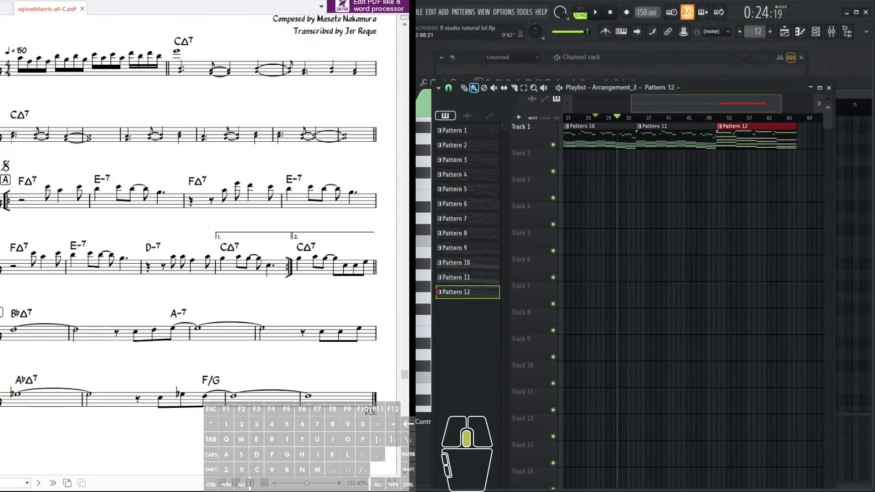
{"action": "left_click_drag", "start_coordinate": [634, 120], "coordinate": [501, 126]}
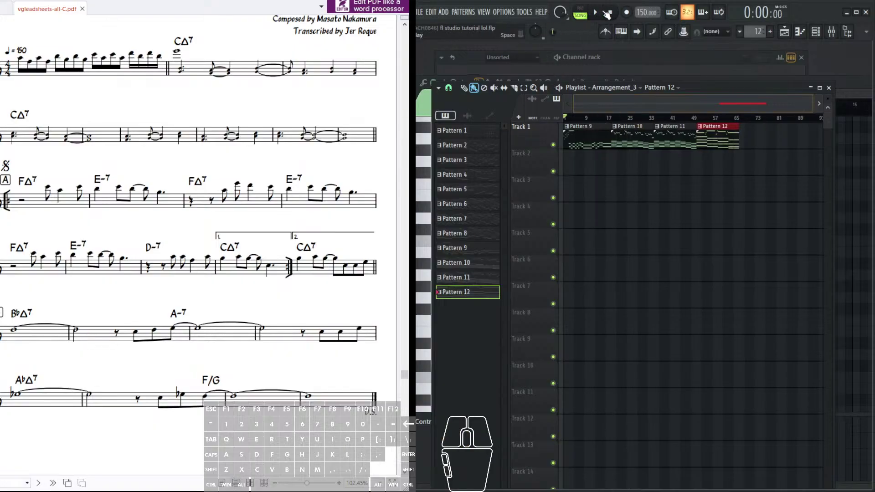
{"action": "left_click", "coordinate": [605, 12]}
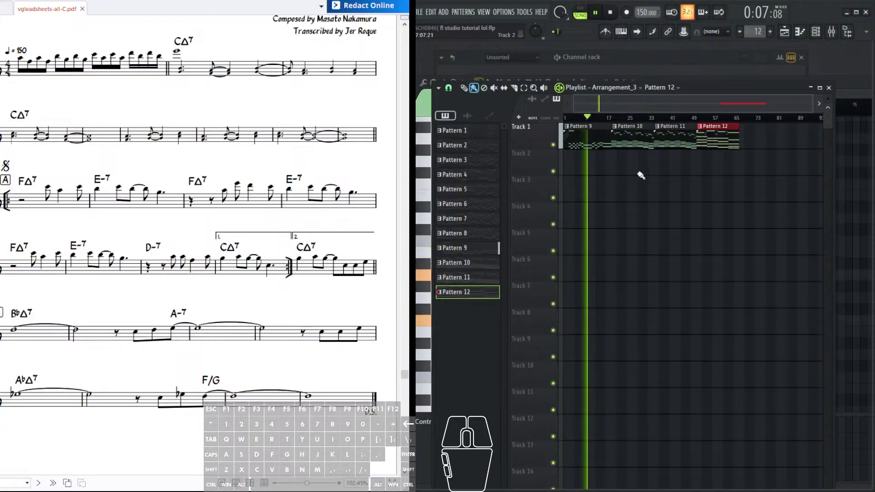
- Select the Pattern 10, 11 and 12 clips on Track 1 and duplicate them directly after Pattern 12
{"action": "left_click", "coordinate": [644, 147]}
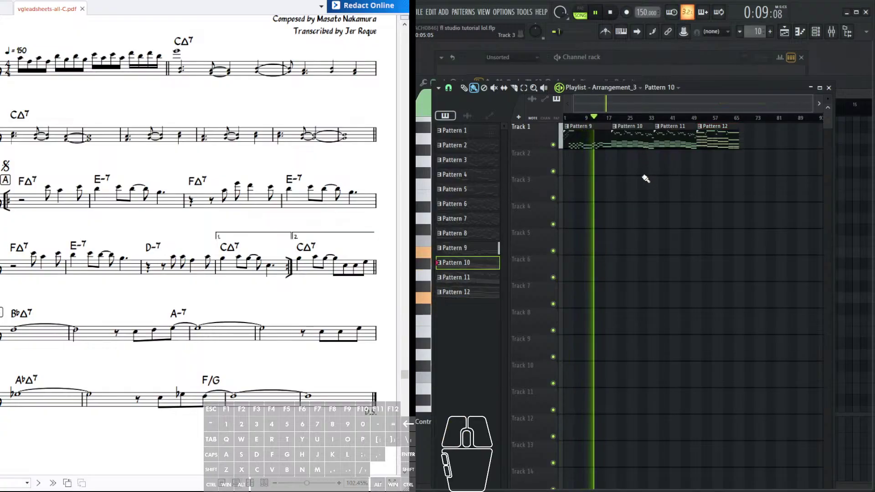
{"action": "left_click_drag", "start_coordinate": [634, 175], "coordinate": [707, 129]}
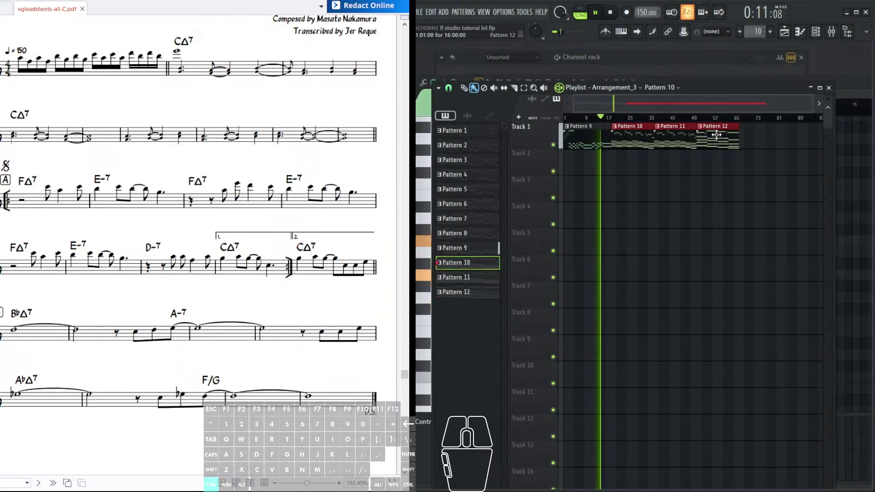
{"action": "key", "text": "ctrl+b"}
{"action": "scroll", "coordinate": [695, 119], "scroll_direction": "down", "scroll_amount": 2}
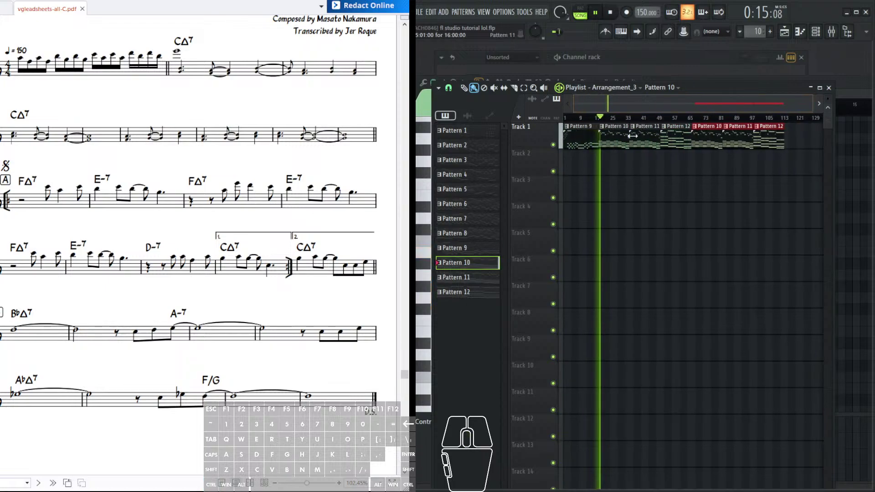
- On the Default #3 synth, adjust operator 1's volume envelope and set Filter 1's cutoff to 49% with a cutoff-envelope decay of 19.53%
{"action": "key", "text": "F6"}
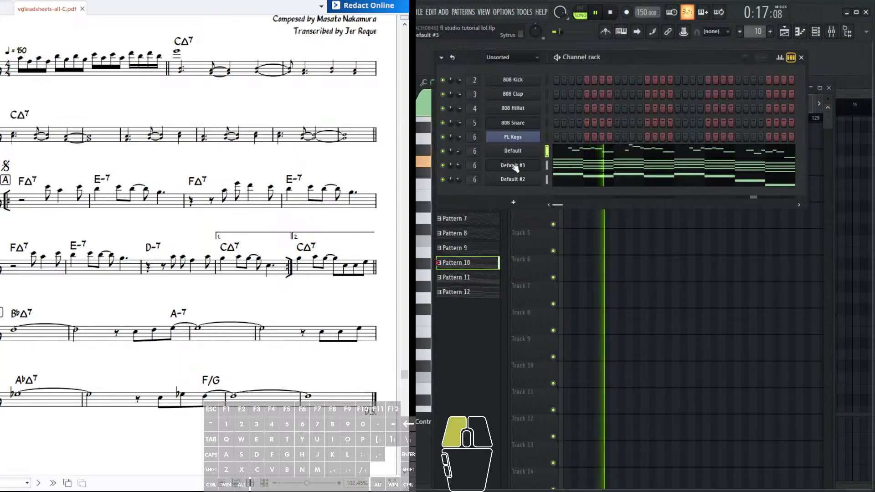
{"action": "left_click", "coordinate": [513, 165]}
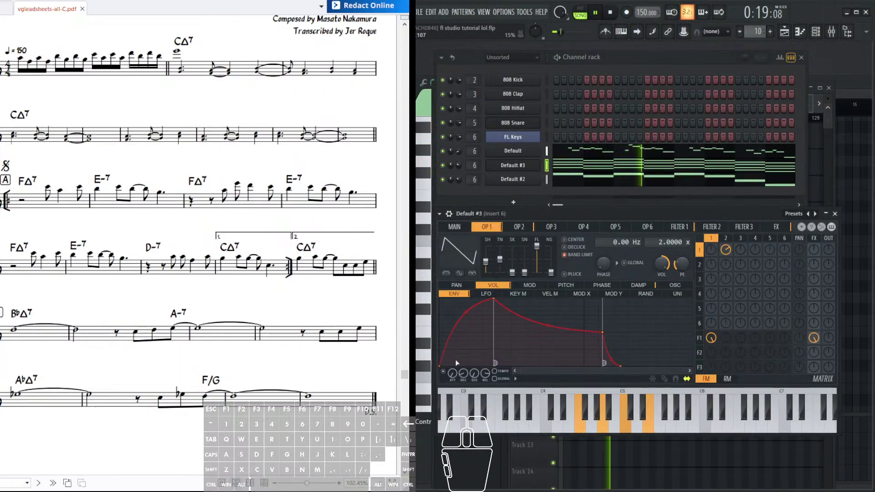
{"action": "mouse_move", "coordinate": [474, 372]}
{"action": "left_mouse_down"}
{"action": "mouse_move", "coordinate": [474, 381]}
{"action": "mouse_move", "coordinate": [474, 373]}
{"action": "left_mouse_up"}
{"action": "left_click", "coordinate": [678, 227]}
{"action": "left_click_drag", "start_coordinate": [530, 247], "coordinate": [529, 247]}
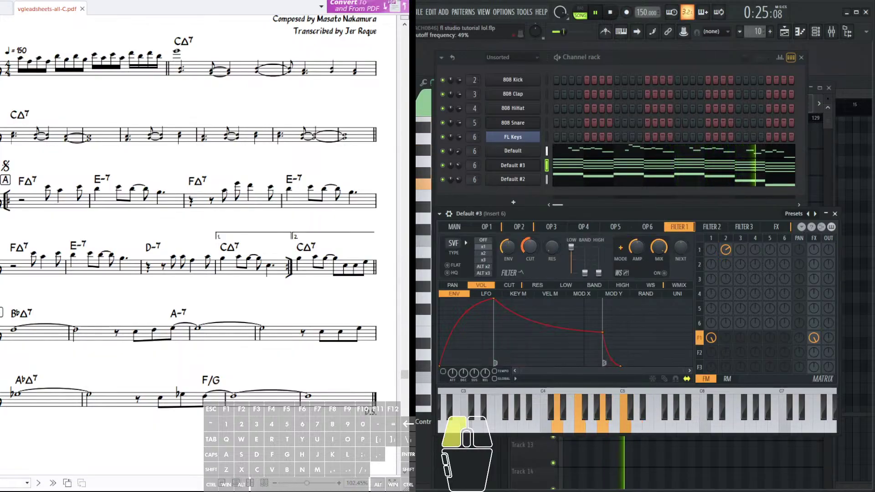
{"action": "left_click", "coordinate": [508, 285]}
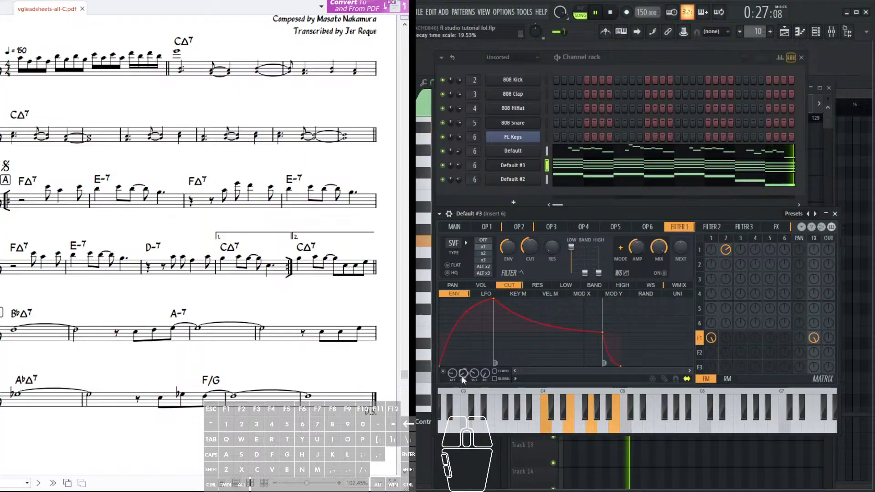
- On the Default synth, raise the FM matrix amount in row 1, column 2, and return to the playlist
{"action": "left_click", "coordinate": [532, 150]}
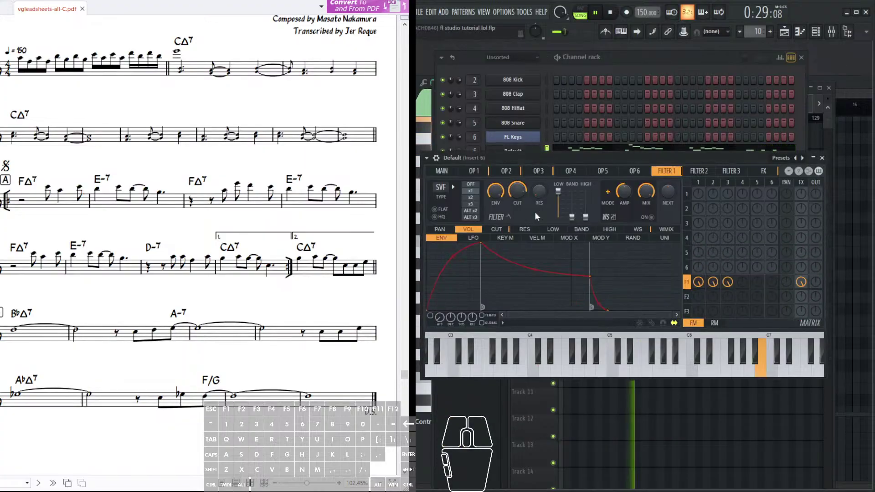
{"action": "left_click", "coordinate": [474, 171]}
{"action": "left_click_drag", "start_coordinate": [713, 194], "coordinate": [713, 179]}
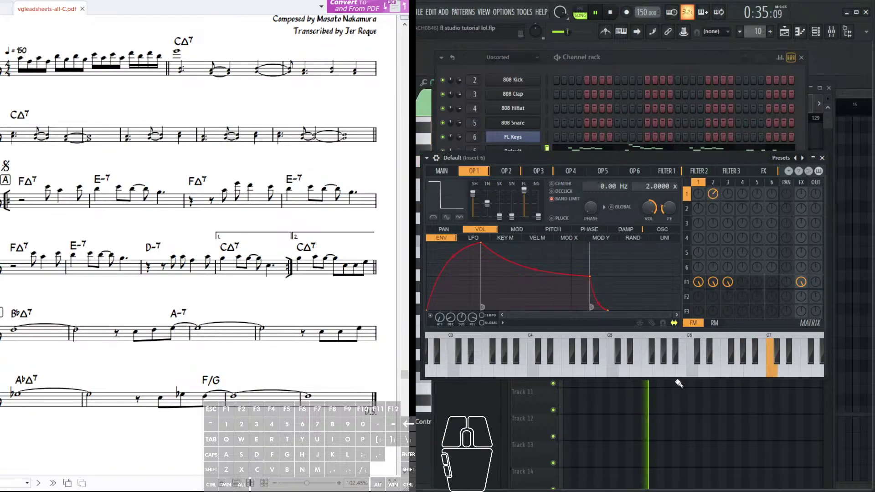
{"action": "left_click", "coordinate": [694, 394]}
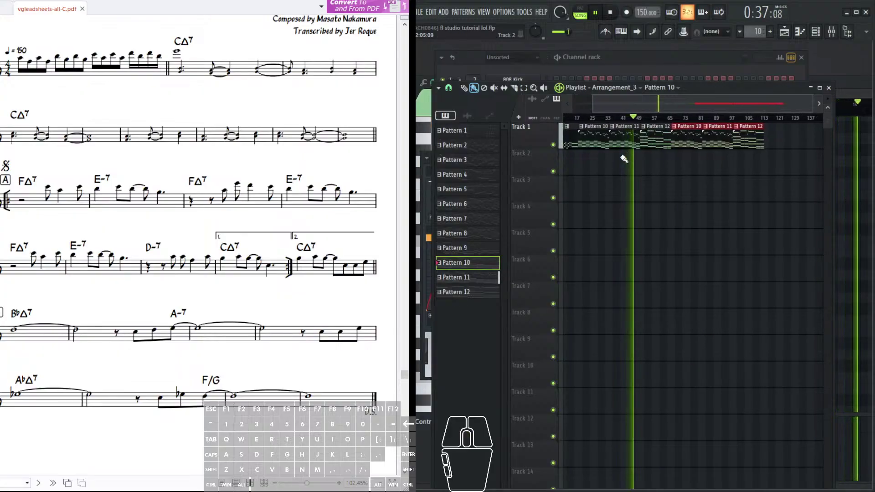
- Enlarge Track 1's height in the playlist so the notes inside the pattern clips are easier to read during playback
{"action": "left_click_drag", "start_coordinate": [534, 147], "coordinate": [535, 208]}
{"action": "scroll", "coordinate": [664, 219], "scroll_direction": "up", "scroll_amount": 5}
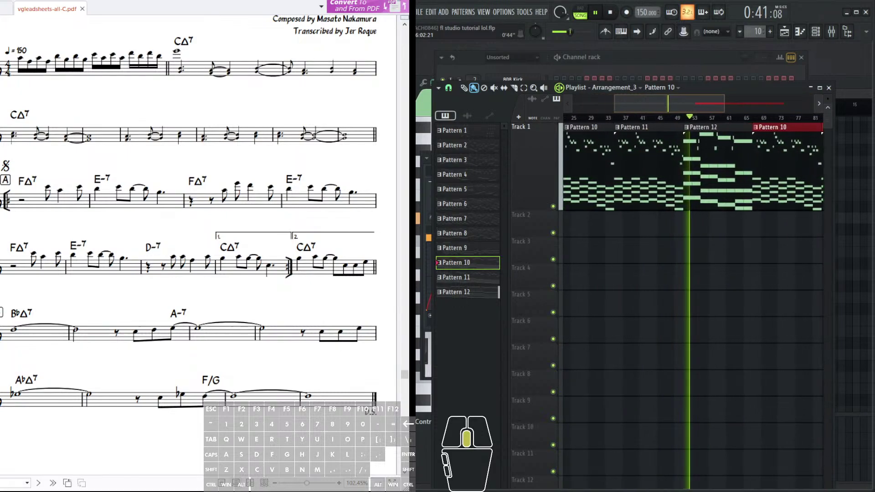
{"action": "left_click_drag", "start_coordinate": [665, 219], "coordinate": [648, 252]}
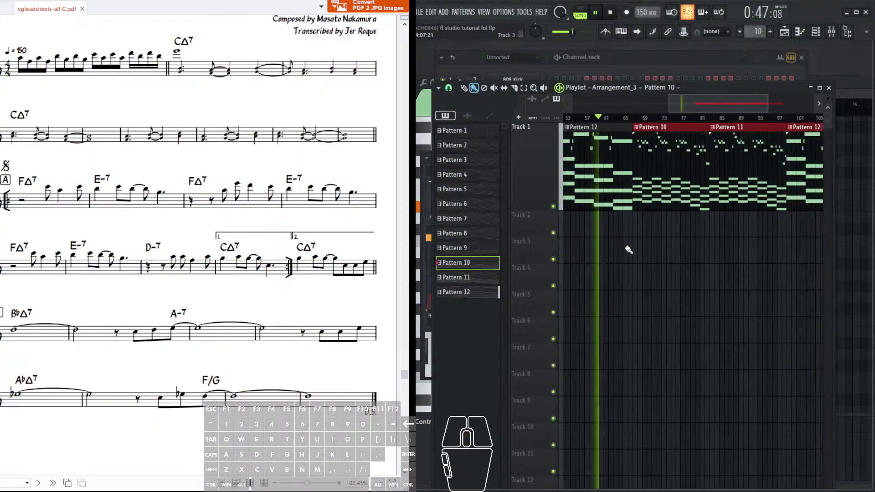
{"action": "scroll", "coordinate": [592, 223], "scroll_direction": "up", "scroll_amount": 3}
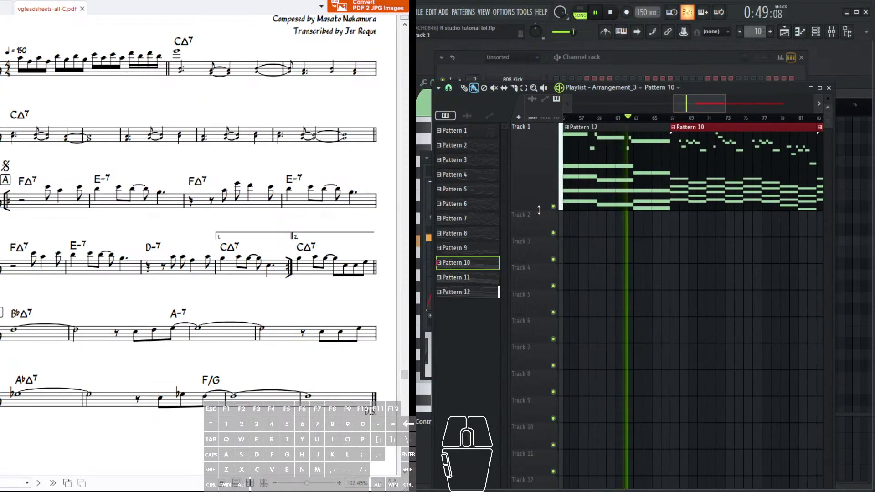
{"action": "left_click_drag", "start_coordinate": [538, 210], "coordinate": [587, 222]}
{"action": "scroll", "coordinate": [675, 175], "scroll_direction": "down", "scroll_amount": 2}
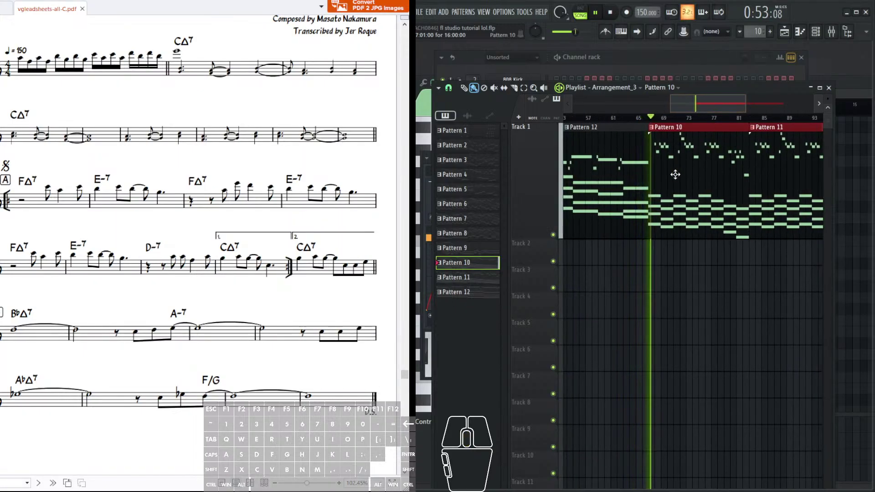
- Follow the playback through the duplicated Pattern 10, 11 and 12 clips and compare the arrangement with the lead sheet
{"action": "left_click_drag", "start_coordinate": [675, 175], "coordinate": [635, 193]}
{"action": "scroll", "coordinate": [700, 166], "scroll_direction": "down", "scroll_amount": 3}
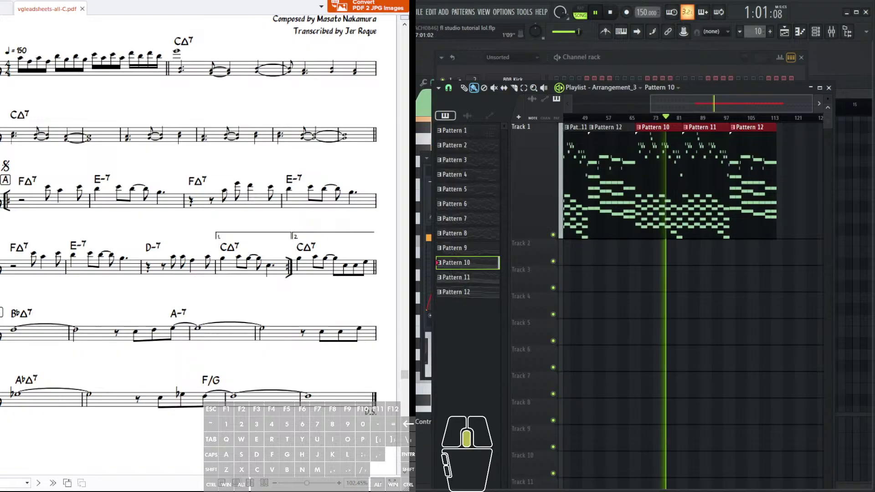
{"action": "scroll", "coordinate": [677, 182], "scroll_direction": "down", "scroll_amount": 4}
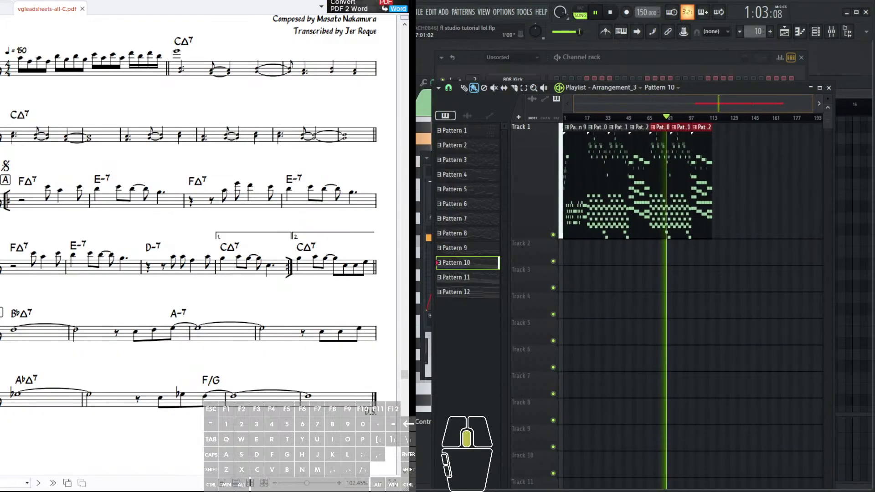
{"action": "scroll", "coordinate": [678, 182], "scroll_direction": "up", "scroll_amount": 2}
{"action": "scroll", "coordinate": [661, 148], "scroll_direction": "up", "scroll_amount": 3}
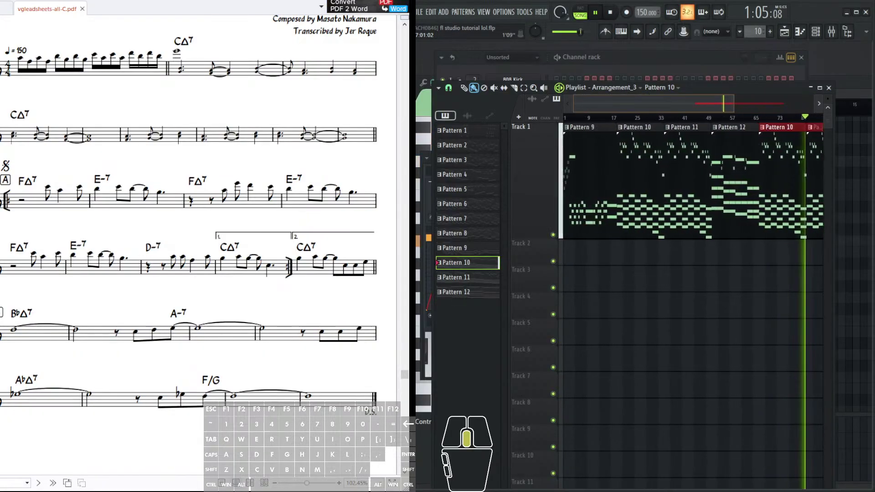
{"action": "scroll", "coordinate": [661, 148], "scroll_direction": "left", "scroll_amount": 4}
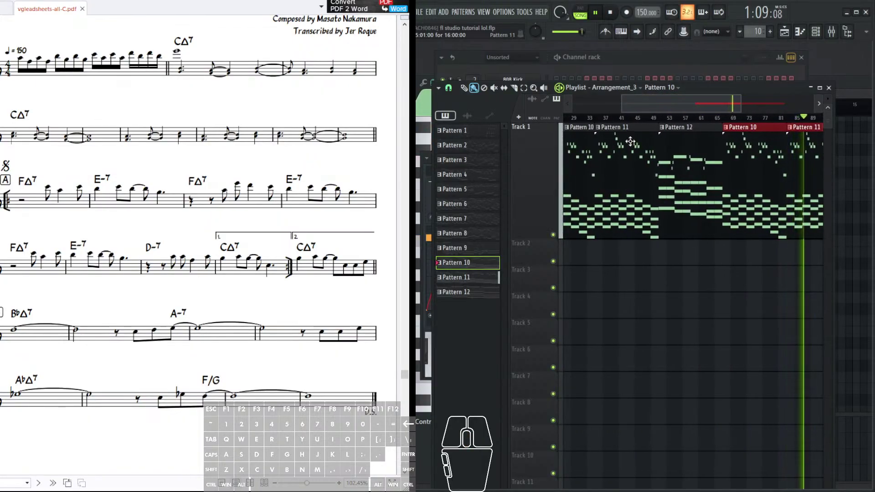
{"action": "scroll", "coordinate": [630, 142], "scroll_direction": "down", "scroll_amount": 2}
{"action": "scroll", "coordinate": [688, 131], "scroll_direction": "up", "scroll_amount": 3}
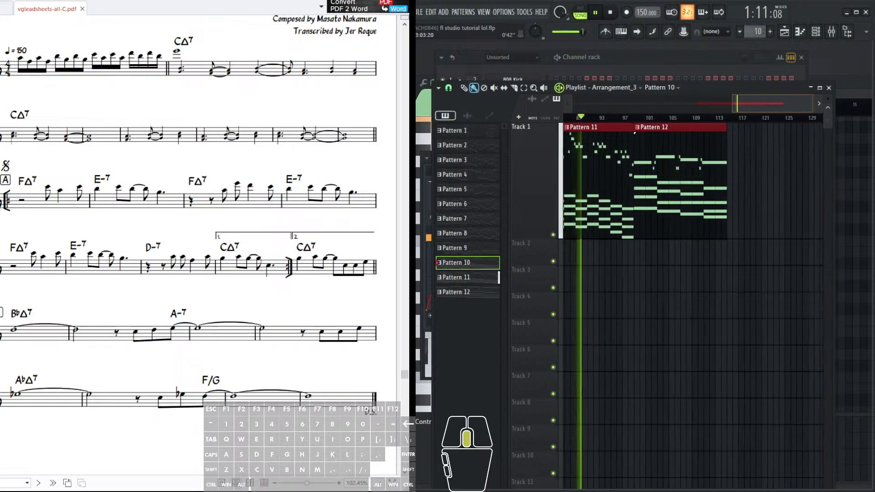
{"action": "scroll", "coordinate": [669, 106], "scroll_direction": "down", "scroll_amount": 1}
{"action": "scroll", "coordinate": [667, 109], "scroll_direction": "up", "scroll_amount": 2}
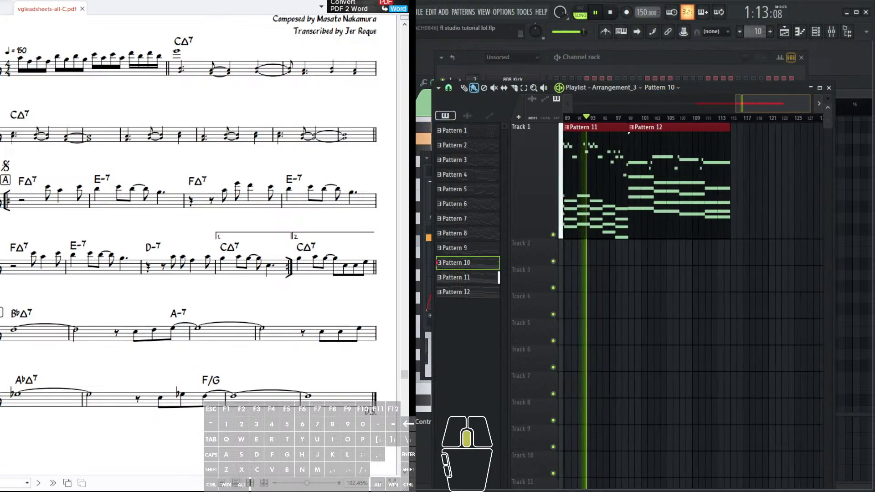
{"action": "scroll", "coordinate": [666, 109], "scroll_direction": "up", "scroll_amount": 1}
{"action": "scroll", "coordinate": [667, 109], "scroll_direction": "down", "scroll_amount": 2}
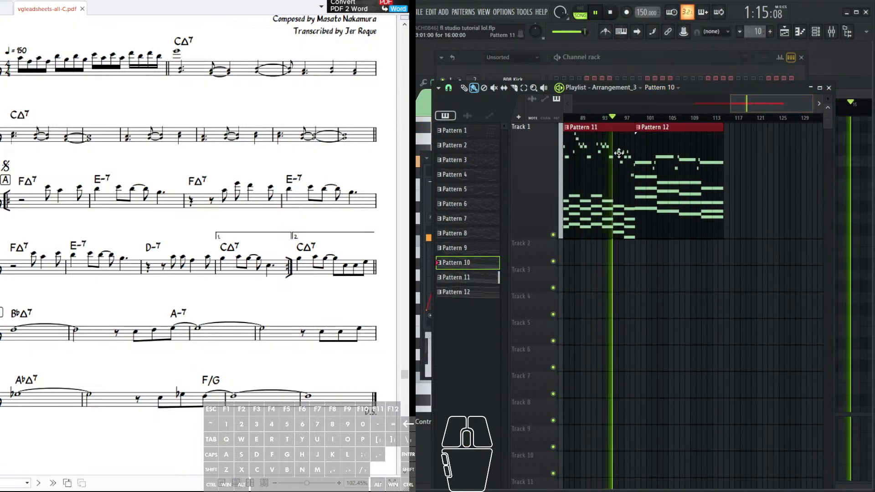
{"action": "scroll", "coordinate": [291, 282], "scroll_direction": "up", "scroll_amount": 1}
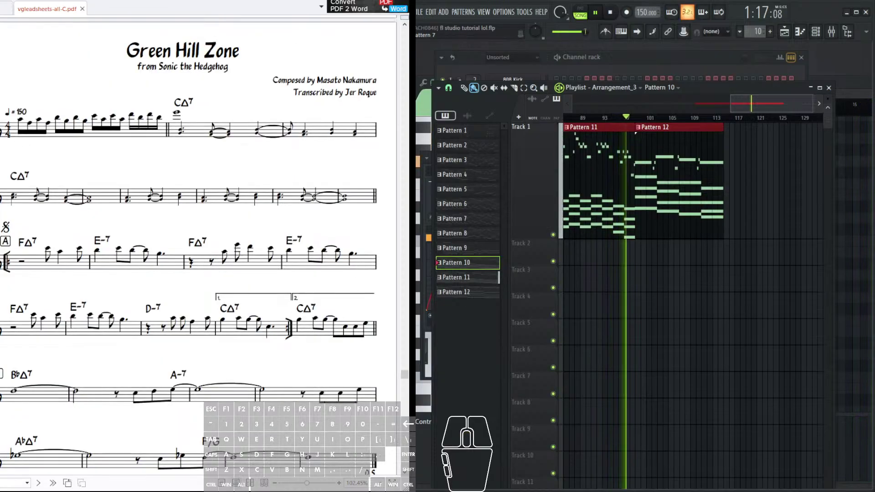
- Stop the playback and view the whole arrangement in the playlist
{"action": "left_click", "coordinate": [611, 12]}
{"action": "scroll", "coordinate": [673, 120], "scroll_direction": "down", "scroll_amount": 5}
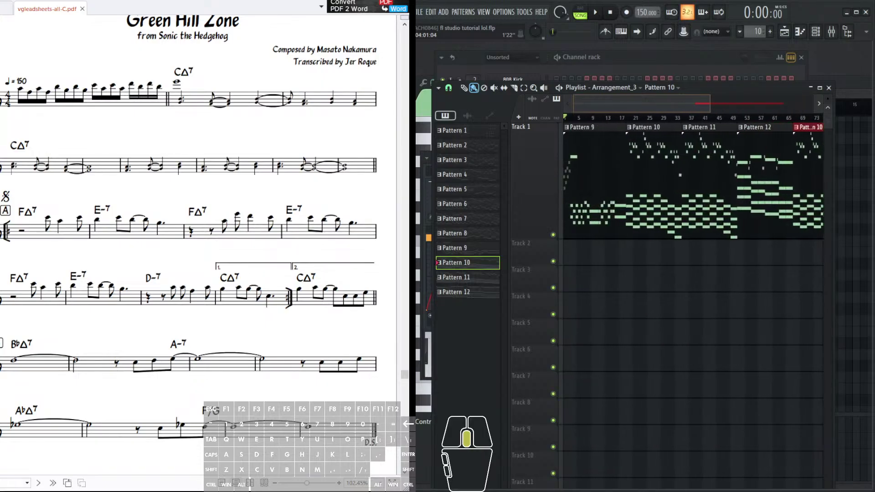
{"action": "scroll", "coordinate": [673, 120], "scroll_direction": "down", "scroll_amount": 4}
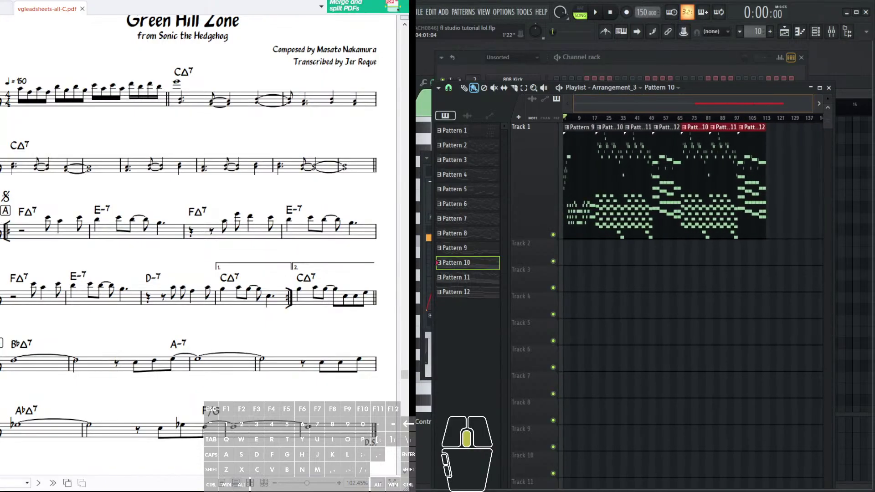
- Review the lead sheet's intro, A section and closing chord section against the finished playlist arrangement
{"action": "left_click_drag", "start_coordinate": [301, 68], "coordinate": [289, 58]}
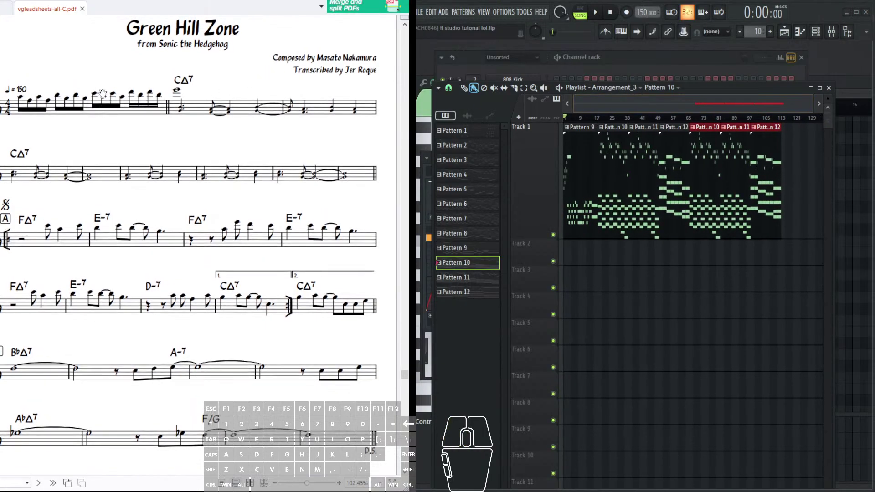
{"action": "mouse_move", "coordinate": [257, 86]}
{"action": "left_mouse_down"}
{"action": "mouse_move", "coordinate": [266, 98]}
{"action": "mouse_move", "coordinate": [257, 88]}
{"action": "left_mouse_up"}
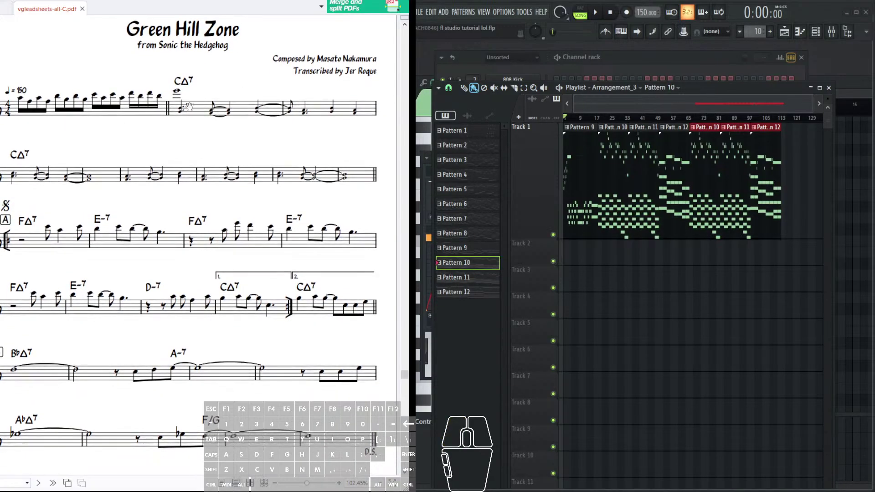
{"action": "left_click_drag", "start_coordinate": [191, 109], "coordinate": [189, 100]}
{"action": "mouse_move", "coordinate": [282, 73]}
{"action": "left_mouse_down"}
{"action": "mouse_move", "coordinate": [314, 63]}
{"action": "mouse_move", "coordinate": [285, 71]}
{"action": "left_mouse_up"}
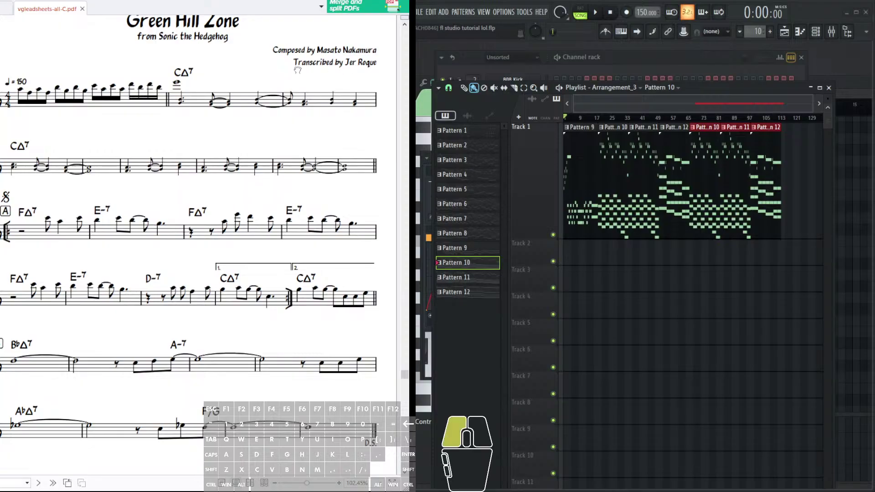
{"action": "left_click_drag", "start_coordinate": [191, 75], "coordinate": [212, 182]}
{"action": "left_click_drag", "start_coordinate": [140, 143], "coordinate": [140, 148]}
{"action": "scroll", "coordinate": [48, 110], "scroll_direction": "up", "scroll_amount": 1}
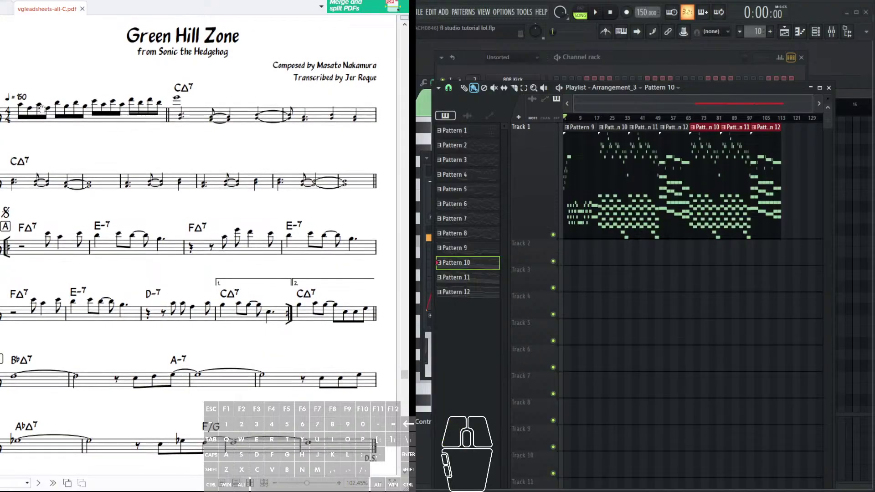
{"action": "left_click_drag", "start_coordinate": [206, 159], "coordinate": [174, 144]}
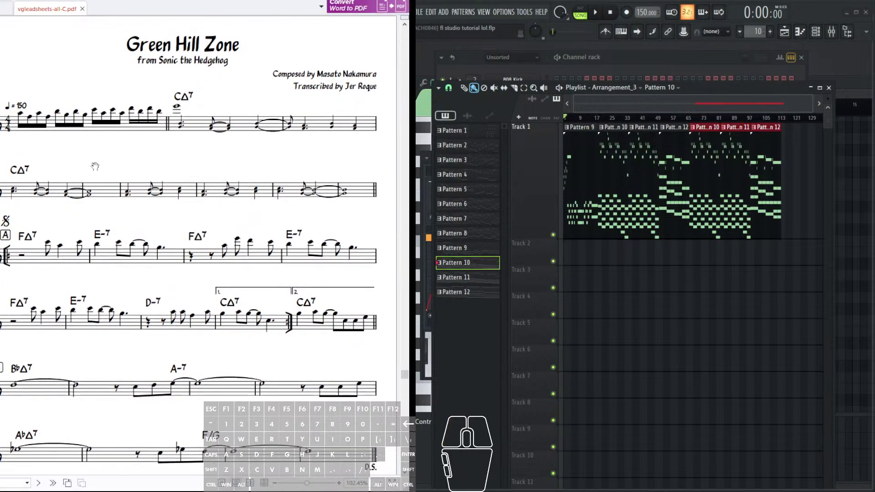
{"action": "scroll", "coordinate": [97, 150], "scroll_direction": "down", "scroll_amount": 1}
{"action": "scroll", "coordinate": [98, 150], "scroll_direction": "down", "scroll_amount": 2}
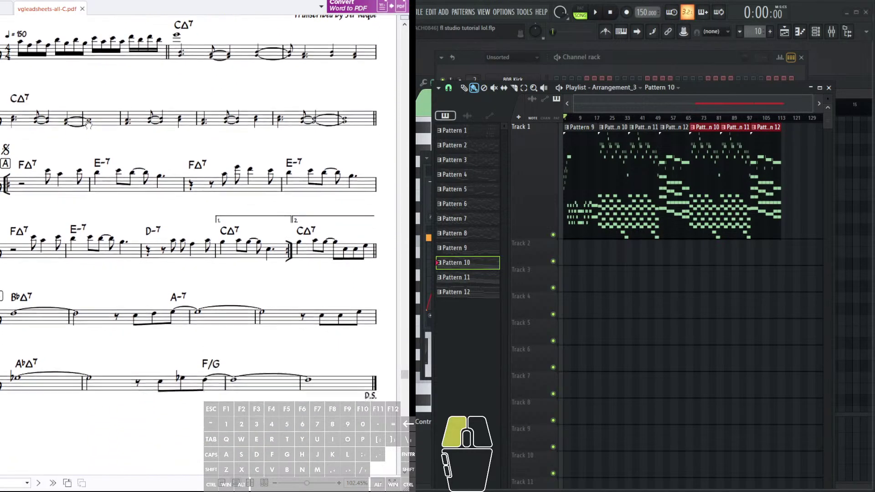
{"action": "scroll", "coordinate": [100, 148], "scroll_direction": "up", "scroll_amount": 2}
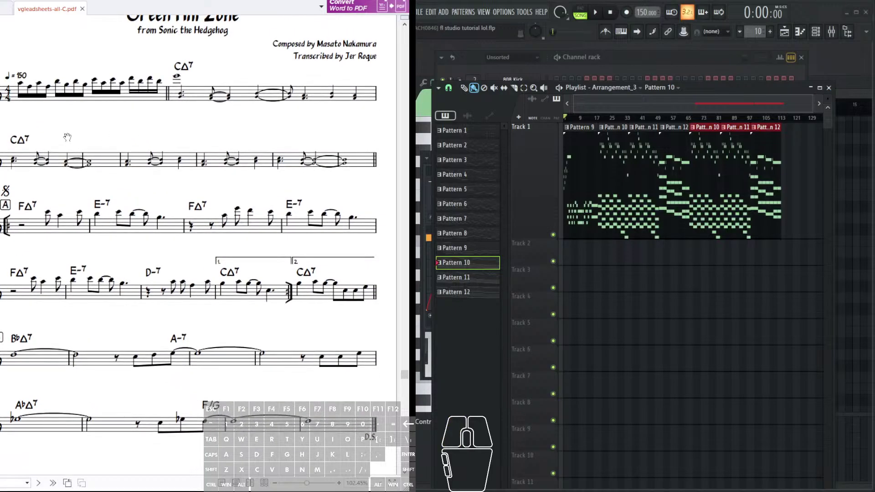
{"action": "left_click_drag", "start_coordinate": [40, 269], "coordinate": [39, 273]}
{"action": "left_click_drag", "start_coordinate": [180, 319], "coordinate": [233, 338]}
{"action": "left_click_drag", "start_coordinate": [166, 146], "coordinate": [138, 155]}
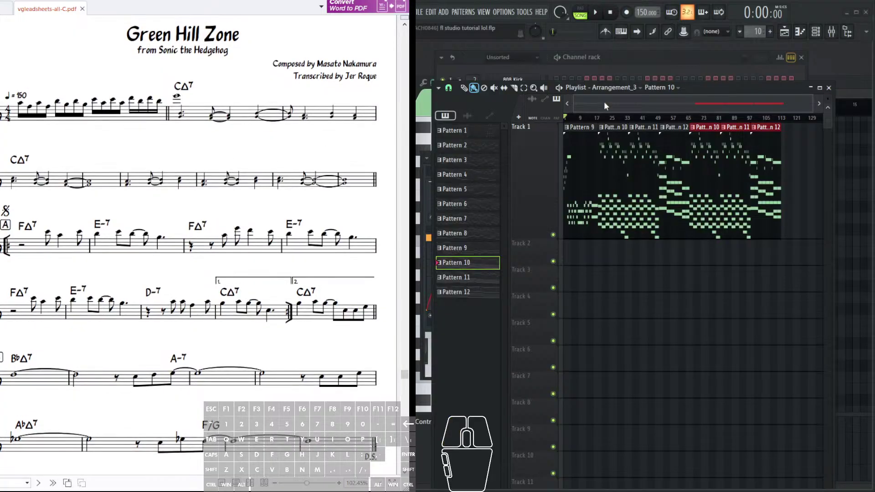
- Reposition the playlist window and open the first Pattern 10 clip in the piano roll
{"action": "scroll", "coordinate": [605, 104], "scroll_direction": "up", "scroll_amount": 3}
{"action": "double_click", "coordinate": [568, 158]}
{"action": "mouse_move", "coordinate": [637, 232]}
{"action": "left_mouse_down"}
{"action": "mouse_move", "coordinate": [646, 240]}
{"action": "mouse_move", "coordinate": [649, 230]}
{"action": "left_mouse_up"}
{"action": "left_click_drag", "start_coordinate": [674, 88], "coordinate": [685, 72]}
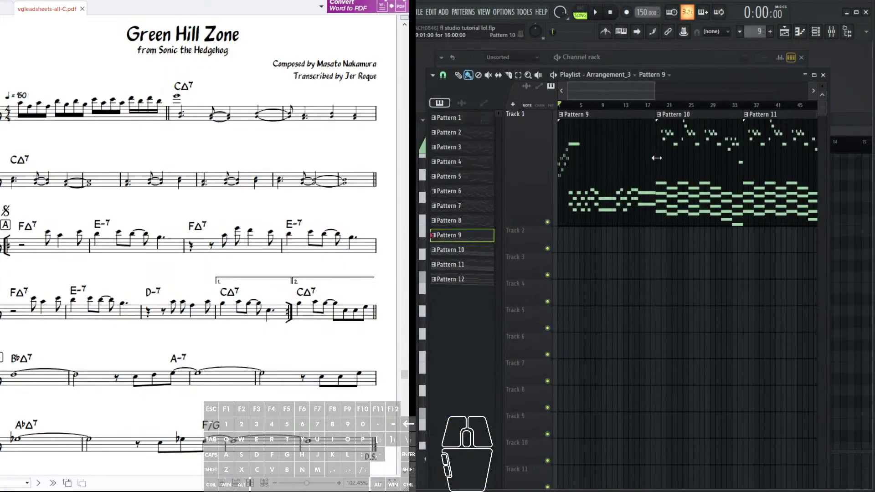
{"action": "scroll", "coordinate": [617, 157], "scroll_direction": "down", "scroll_amount": 2}
{"action": "double_click", "coordinate": [616, 157]}
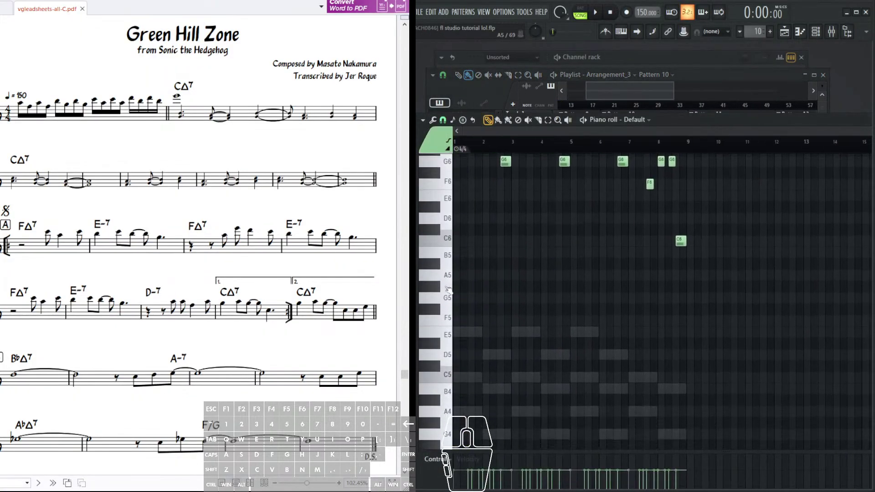
- On the Default #3 channel of Pattern 10, delete the lowest note of every chord
{"action": "scroll", "coordinate": [501, 314], "scroll_direction": "down", "scroll_amount": 3}
{"action": "right_click", "coordinate": [468, 321]}
{"action": "left_click_drag", "start_coordinate": [505, 312], "coordinate": [537, 282]}
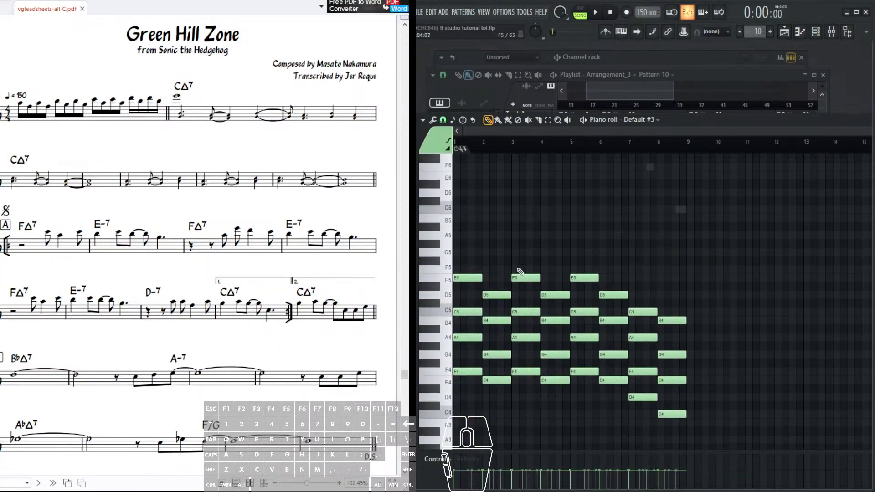
{"action": "left_click_drag", "start_coordinate": [462, 368], "coordinate": [505, 403]}
{"action": "mouse_move", "coordinate": [514, 367]}
{"action": "left_mouse_down"}
{"action": "mouse_move", "coordinate": [562, 387]}
{"action": "mouse_move", "coordinate": [568, 375]}
{"action": "mouse_move", "coordinate": [588, 395]}
{"action": "mouse_move", "coordinate": [572, 384]}
{"action": "mouse_move", "coordinate": [615, 390]}
{"action": "left_mouse_up"}
{"action": "left_click_drag", "start_coordinate": [632, 394], "coordinate": [684, 436]}
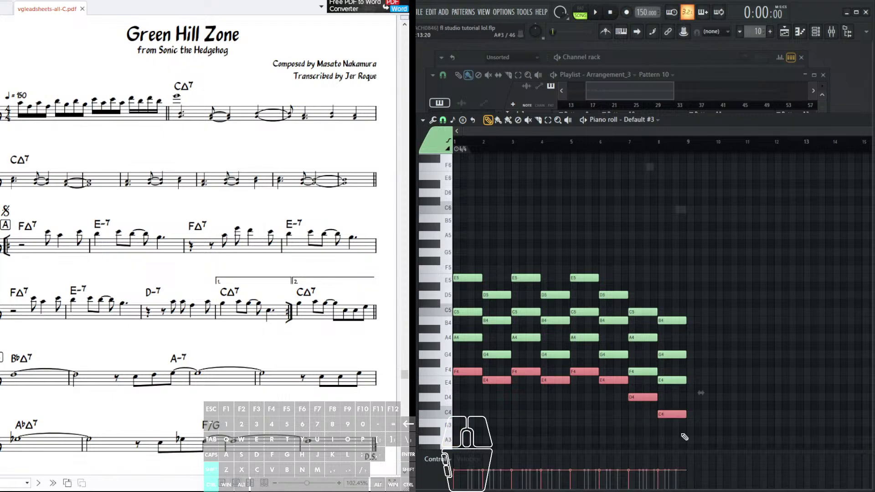
{"action": "key", "text": "Delete"}
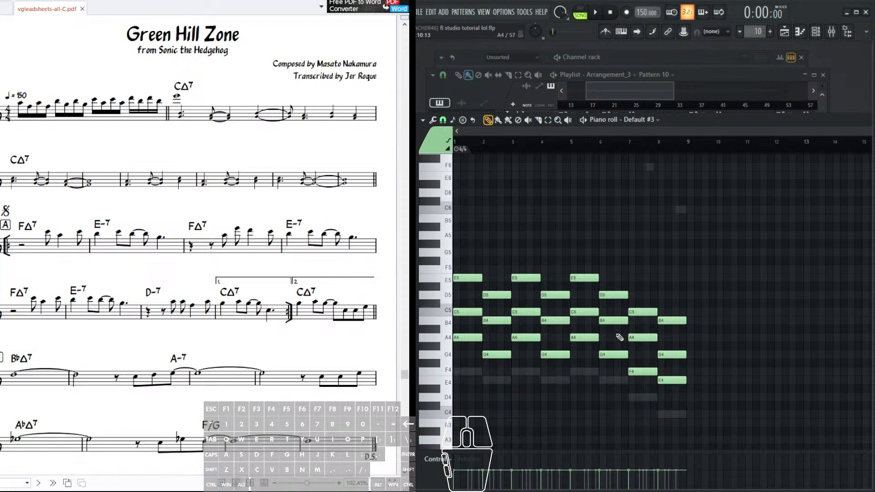
- Check the A section's chords on the lead sheet and try stacking G5, B5 and D6 above the first chord
{"action": "scroll", "coordinate": [620, 338], "scroll_direction": "up", "scroll_amount": 3}
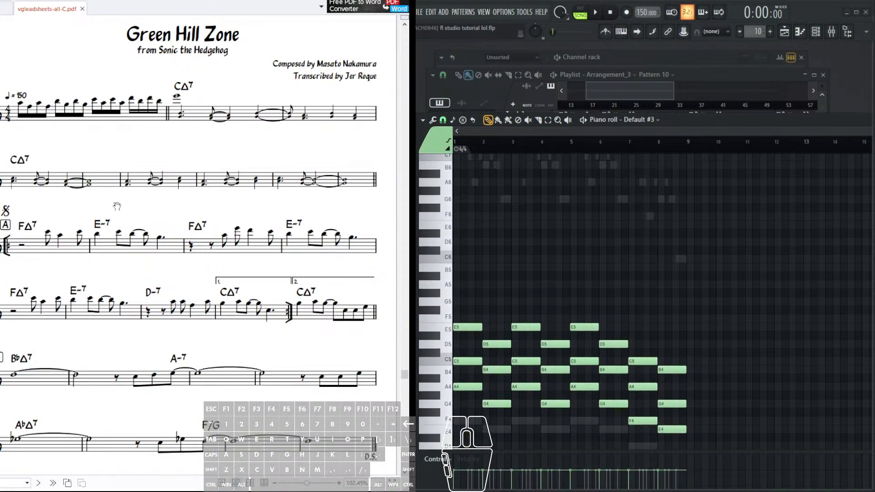
{"action": "scroll", "coordinate": [139, 224], "scroll_direction": "up", "scroll_amount": 2}
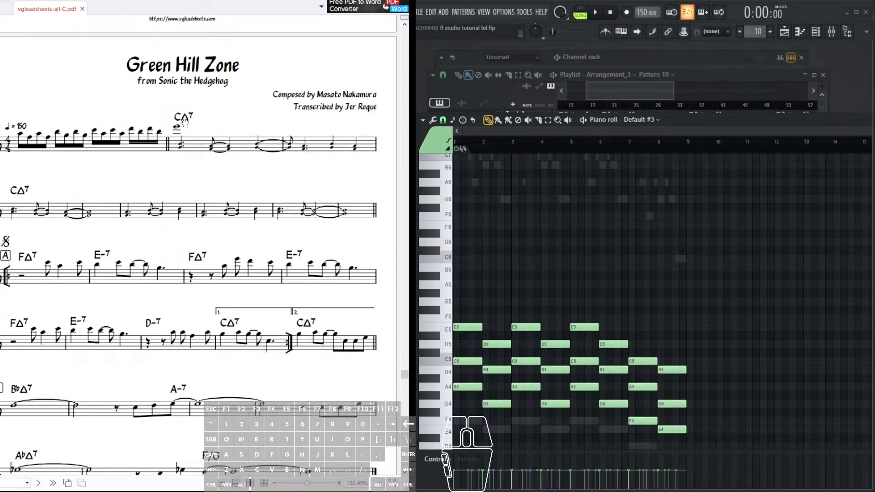
{"action": "left_click_drag", "start_coordinate": [183, 115], "coordinate": [199, 112]}
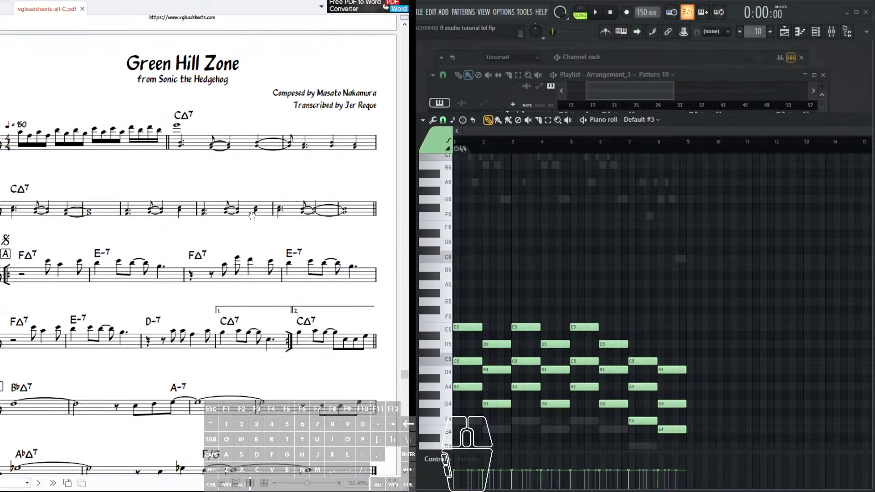
{"action": "scroll", "coordinate": [514, 234], "scroll_direction": "down", "scroll_amount": 3}
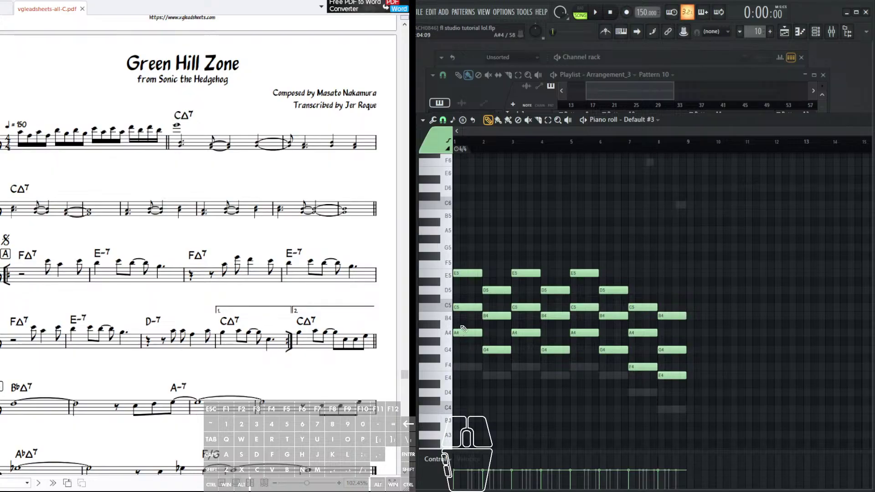
{"action": "left_click", "coordinate": [24, 260]}
{"action": "scroll", "coordinate": [547, 283], "scroll_direction": "up", "scroll_amount": 1}
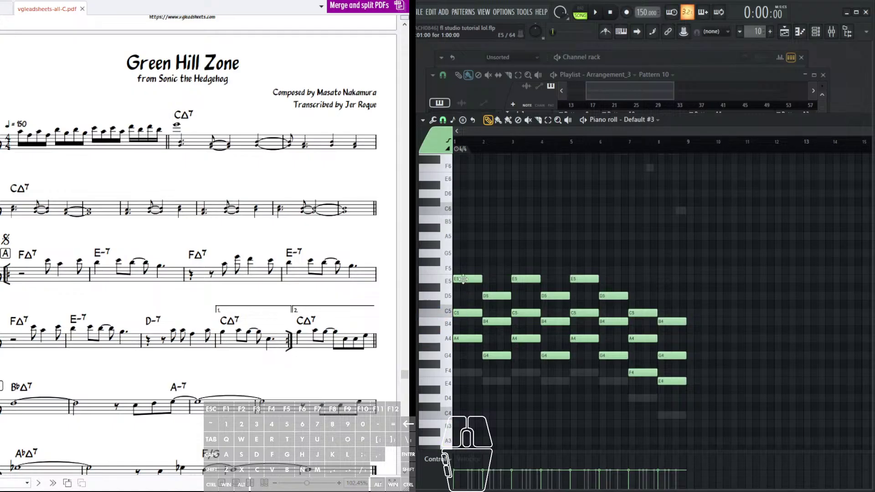
{"action": "left_click", "coordinate": [461, 253]}
{"action": "left_click", "coordinate": [462, 219]}
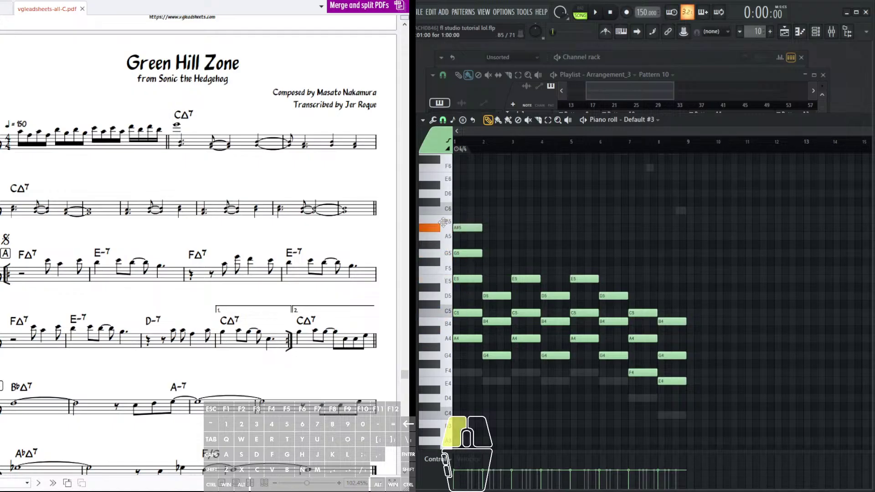
{"action": "left_click", "coordinate": [462, 196]}
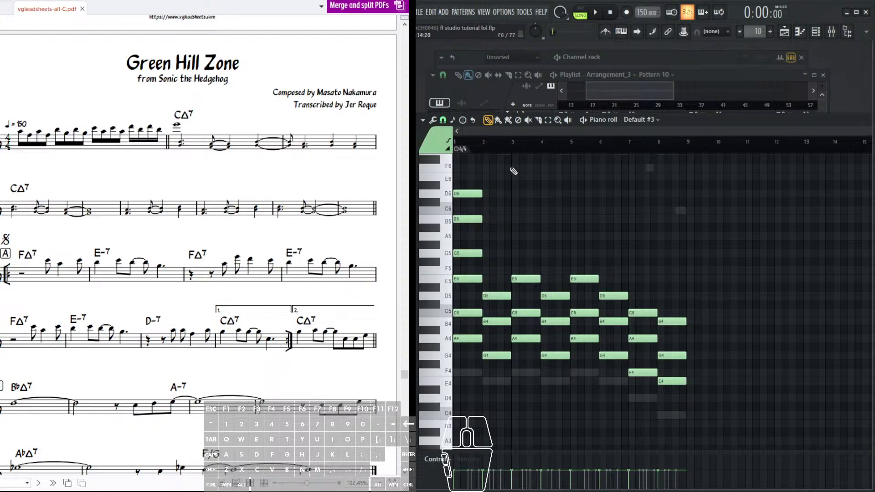
{"action": "left_click", "coordinate": [464, 174]}
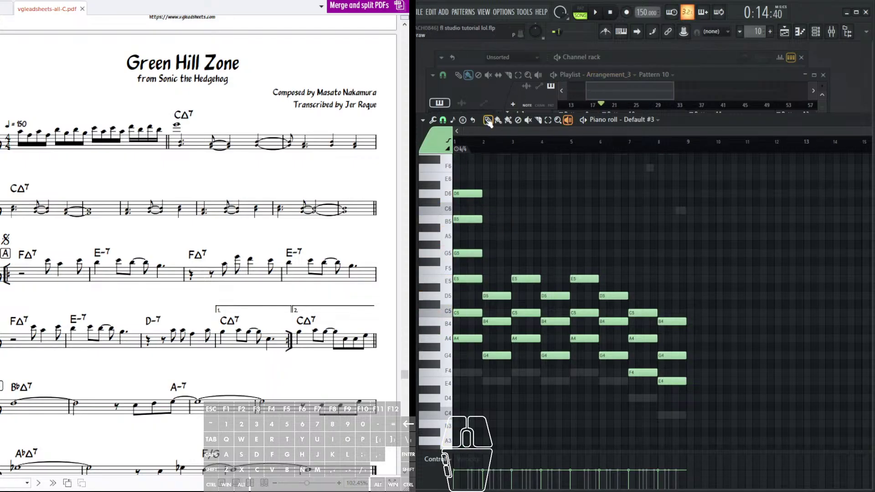
- Audition the extended first chord and remove the three notes stacked above E5
{"action": "mouse_move", "coordinate": [471, 250]}
{"action": "left_mouse_down"}
{"action": "mouse_move", "coordinate": [470, 242]}
{"action": "mouse_move", "coordinate": [447, 253]}
{"action": "left_mouse_up"}
{"action": "left_click", "coordinate": [463, 193]}
{"action": "left_click", "coordinate": [488, 121]}
{"action": "left_click_drag", "start_coordinate": [457, 218], "coordinate": [457, 227]}
{"action": "left_click", "coordinate": [567, 119]}
{"action": "left_click", "coordinate": [459, 193]}
{"action": "right_click", "coordinate": [467, 194]}
{"action": "right_click", "coordinate": [467, 227]}
{"action": "right_click", "coordinate": [467, 253]}
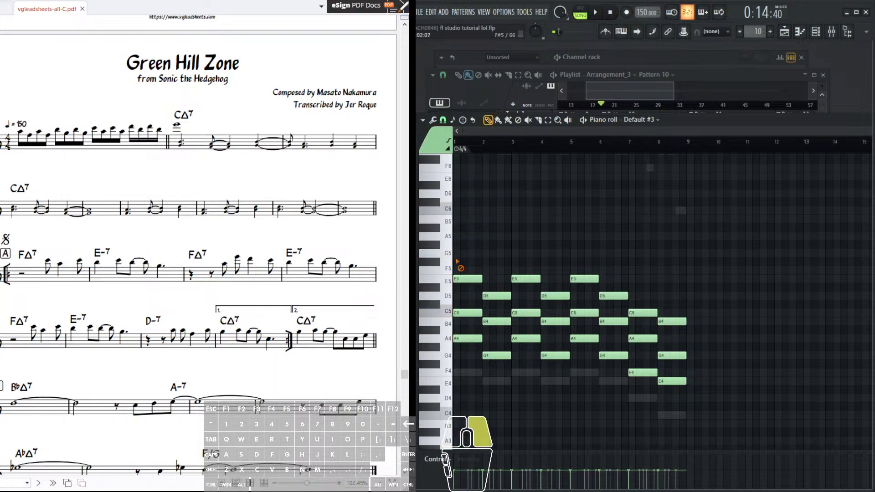
- Play Pattern 10's opening bars to hear the reduced chords, and stop the playback
{"action": "scroll", "coordinate": [492, 232], "scroll_direction": "down", "scroll_amount": 1}
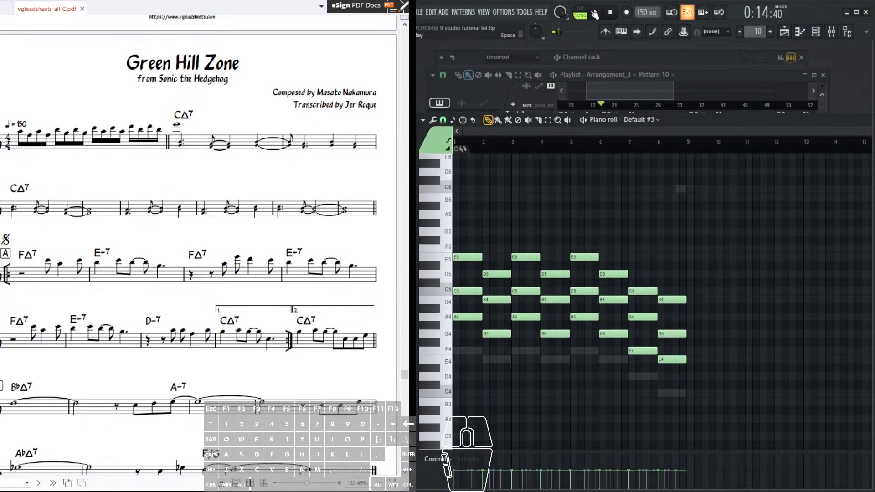
{"action": "left_click", "coordinate": [592, 14]}
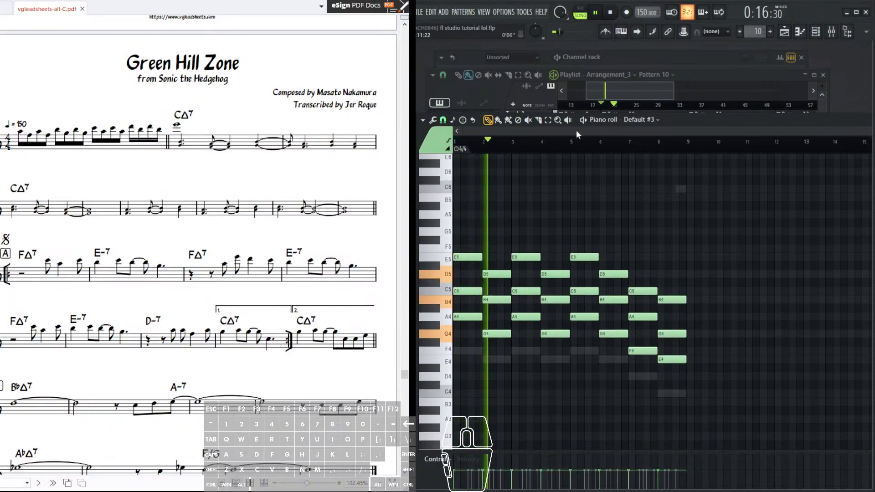
{"action": "scroll", "coordinate": [602, 168], "scroll_direction": "up", "scroll_amount": 1}
{"action": "left_click", "coordinate": [598, 13]}
- Raise the first chord's middle note by an octave from C5 to C6
{"action": "scroll", "coordinate": [539, 247], "scroll_direction": "up", "scroll_amount": 1}
{"action": "left_click_drag", "start_coordinate": [469, 350], "coordinate": [424, 245]}
{"action": "left_click_drag", "start_coordinate": [467, 326], "coordinate": [424, 222]}
{"action": "left_click_drag", "start_coordinate": [464, 250], "coordinate": [429, 351]}
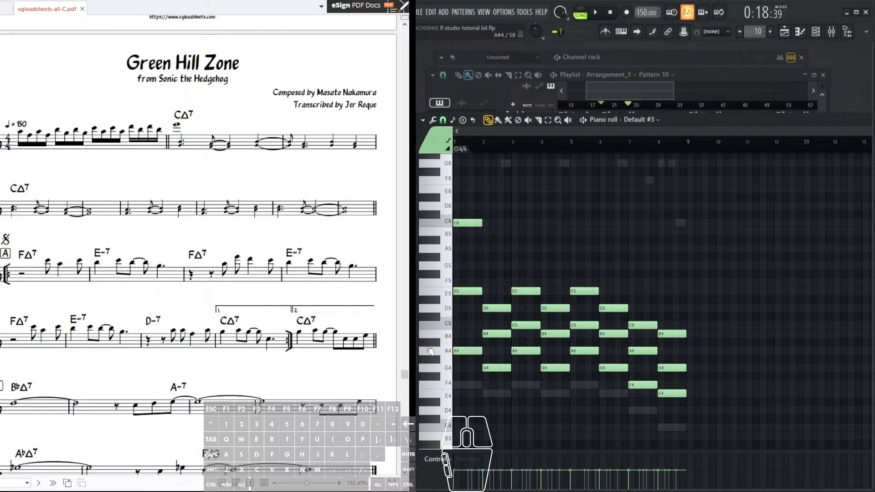
{"action": "left_click_drag", "start_coordinate": [494, 334], "coordinate": [492, 232]}
{"action": "right_click", "coordinate": [491, 233]}
{"action": "key", "text": "ctrl+z"}
- Raise the middle note of each of the seven remaining chords in Pattern 10 by an octave
{"action": "left_click", "coordinate": [524, 325], "text": "shift"}
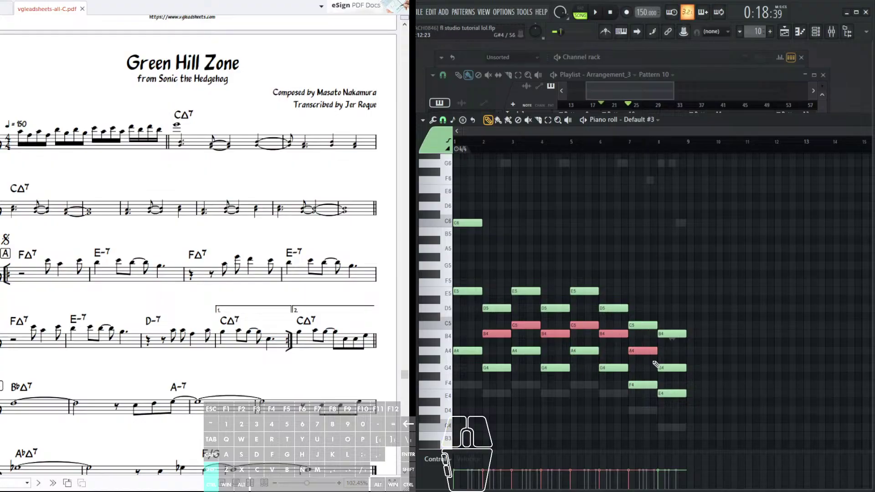
{"action": "key", "text": "ctrl+Up"}
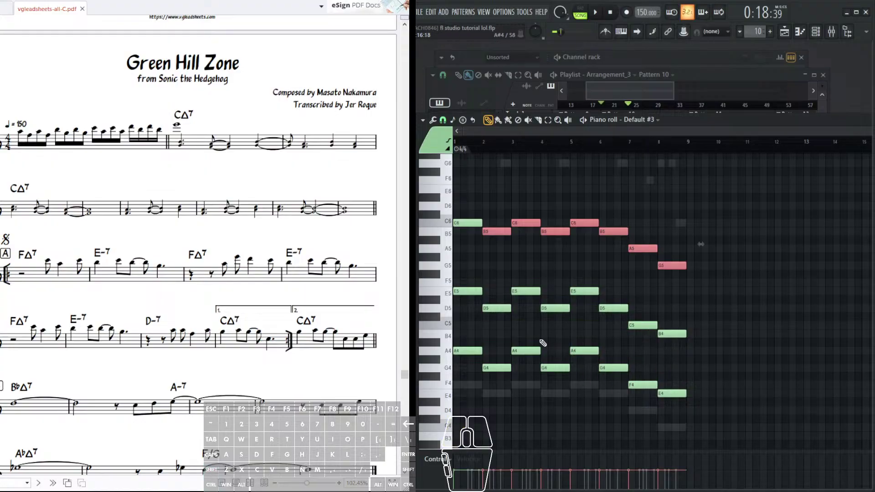
{"action": "scroll", "coordinate": [543, 343], "scroll_direction": "up", "scroll_amount": 1}
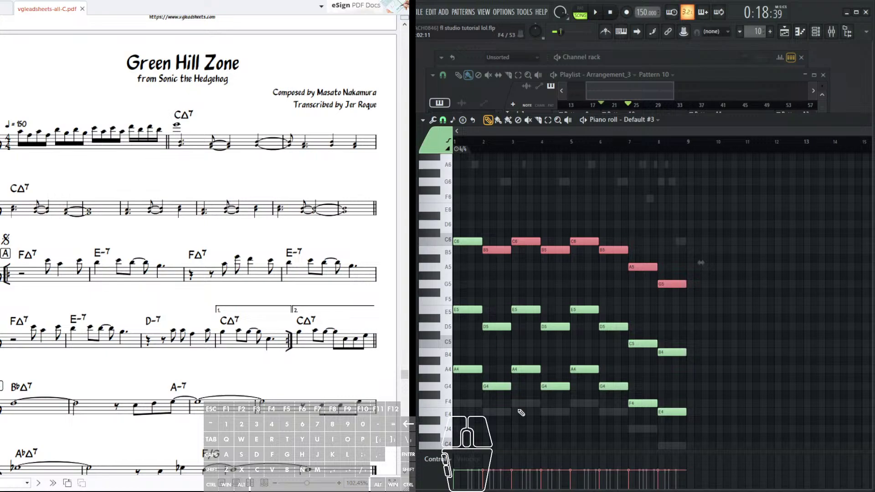
- Audition the open-voiced chords of Pattern 10 from the first to the last bar
{"action": "left_click", "coordinate": [455, 140]}
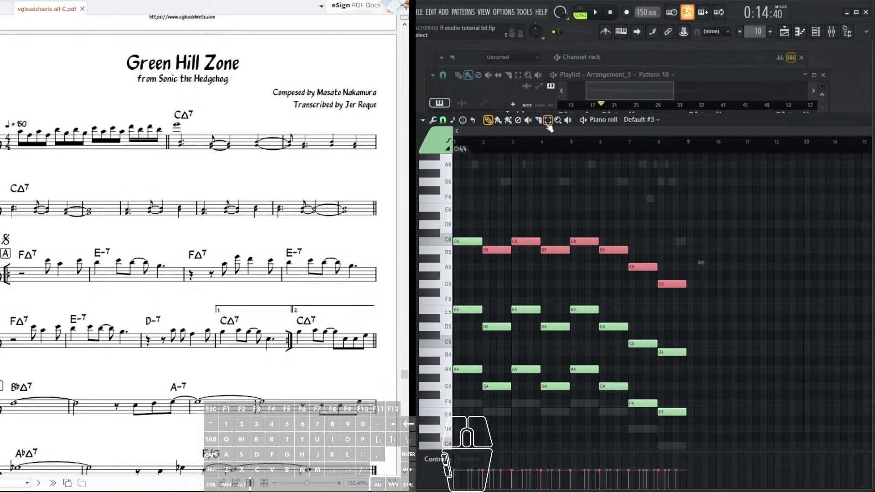
{"action": "left_click", "coordinate": [566, 122]}
{"action": "left_click_drag", "start_coordinate": [463, 203], "coordinate": [602, 223]}
{"action": "left_click", "coordinate": [468, 239]}
{"action": "left_click", "coordinate": [492, 248]}
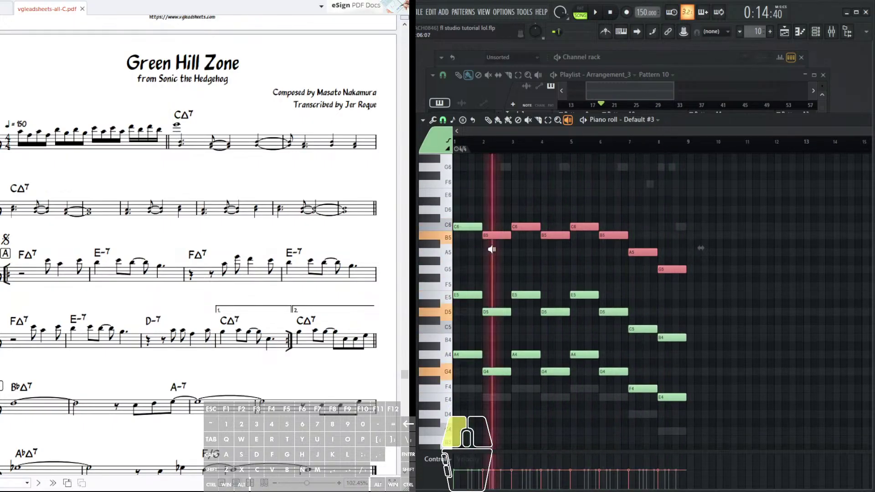
{"action": "left_click_drag", "start_coordinate": [539, 256], "coordinate": [671, 170]}
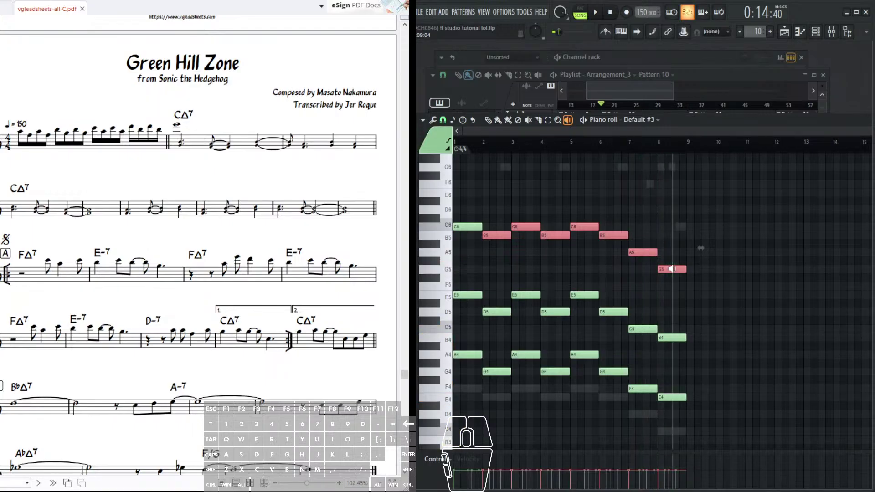
- Open Pattern 11 from the playlist and delete the lowest note of every chord on the Default #3 channel
{"action": "left_click_drag", "start_coordinate": [647, 89], "coordinate": [683, 97]}
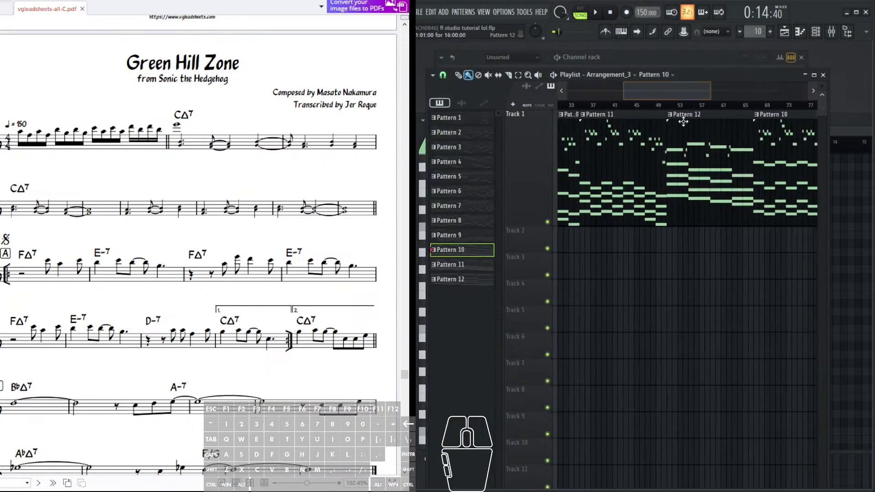
{"action": "double_click", "coordinate": [614, 162]}
{"action": "mouse_move", "coordinate": [575, 220]}
{"action": "left_mouse_down"}
{"action": "mouse_move", "coordinate": [654, 206]}
{"action": "mouse_move", "coordinate": [662, 192]}
{"action": "left_mouse_up"}
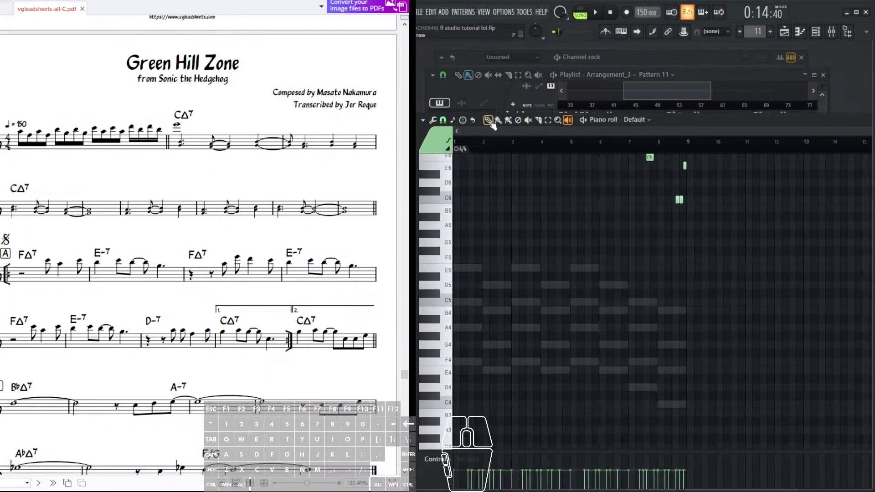
{"action": "double_click", "coordinate": [472, 303]}
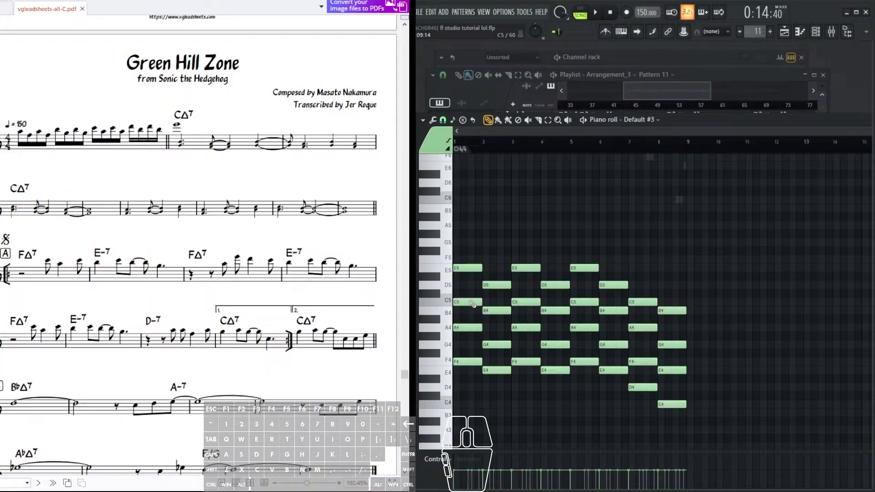
{"action": "right_click", "coordinate": [465, 356]}
{"action": "right_click", "coordinate": [497, 365]}
{"action": "right_click", "coordinate": [637, 382]}
{"action": "right_click", "coordinate": [663, 399]}
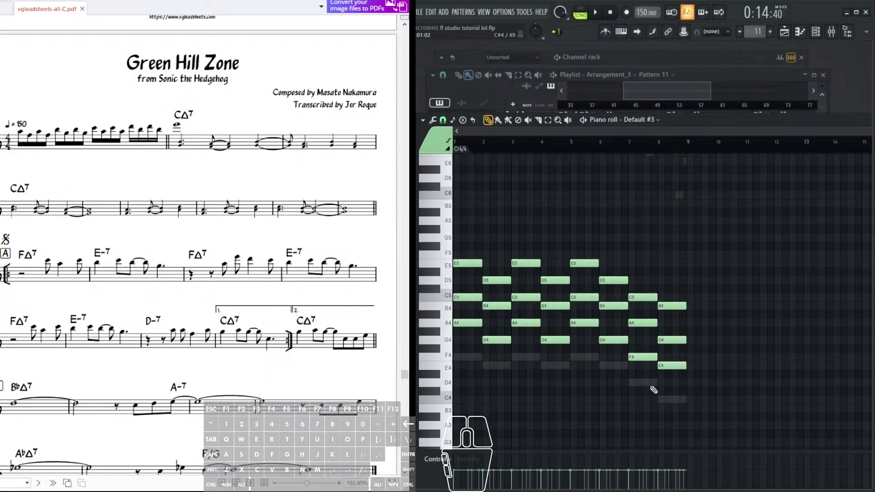
- Raise the middle note of every chord on Pattern 11's Default #3 channel by an octave
{"action": "left_click", "coordinate": [502, 306], "text": "ctrl+shift"}
{"action": "left_click", "coordinate": [531, 298], "text": "ctrl+shift"}
{"action": "left_click", "coordinate": [553, 305], "text": "ctrl+shift"}
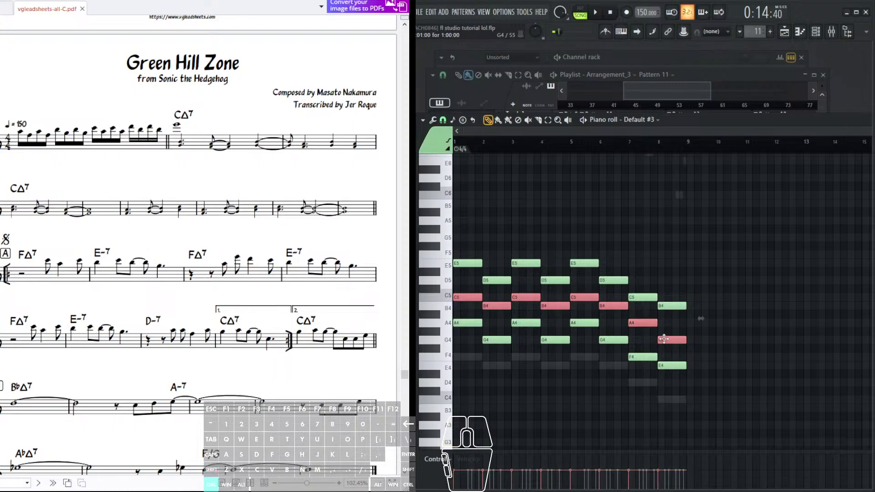
{"action": "key", "text": "ctrl+Up"}
- Open Pattern 12 from the playlist and delete the lowest note of every chord on the Default #3 channel
{"action": "left_click_drag", "start_coordinate": [660, 99], "coordinate": [674, 99]}
{"action": "left_click_drag", "start_coordinate": [676, 173], "coordinate": [737, 200]}
{"action": "double_click", "coordinate": [664, 178]}
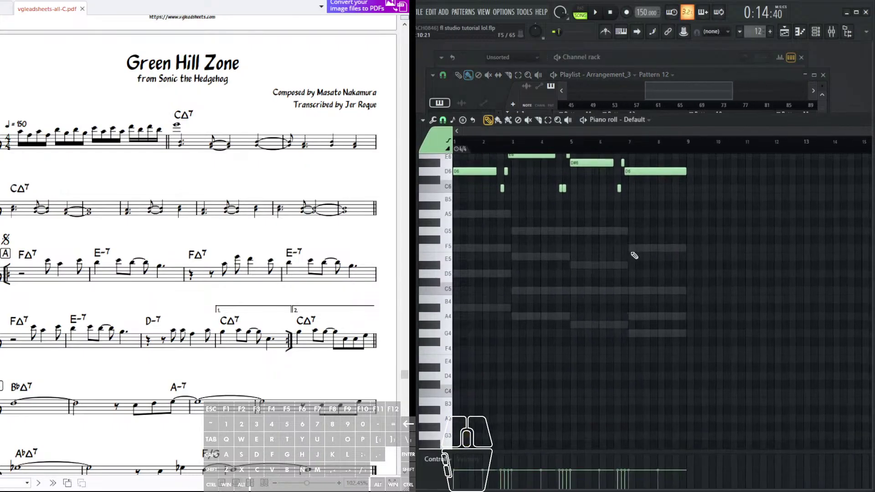
{"action": "right_click", "coordinate": [470, 312]}
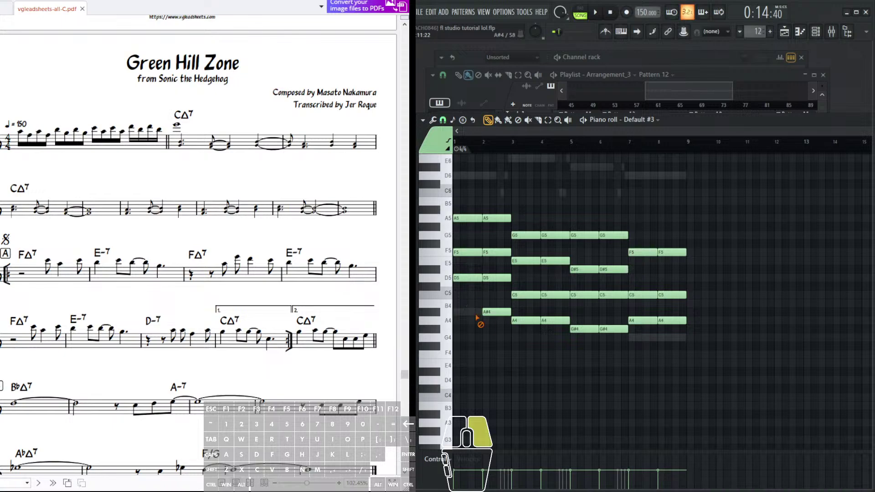
{"action": "right_click", "coordinate": [535, 320]}
{"action": "right_click", "coordinate": [555, 320]}
{"action": "right_click", "coordinate": [584, 328]}
{"action": "right_click", "coordinate": [613, 329]}
{"action": "right_click", "coordinate": [642, 320]}
{"action": "right_click", "coordinate": [672, 321]}
{"action": "scroll", "coordinate": [547, 282], "scroll_direction": "up", "scroll_amount": 3}
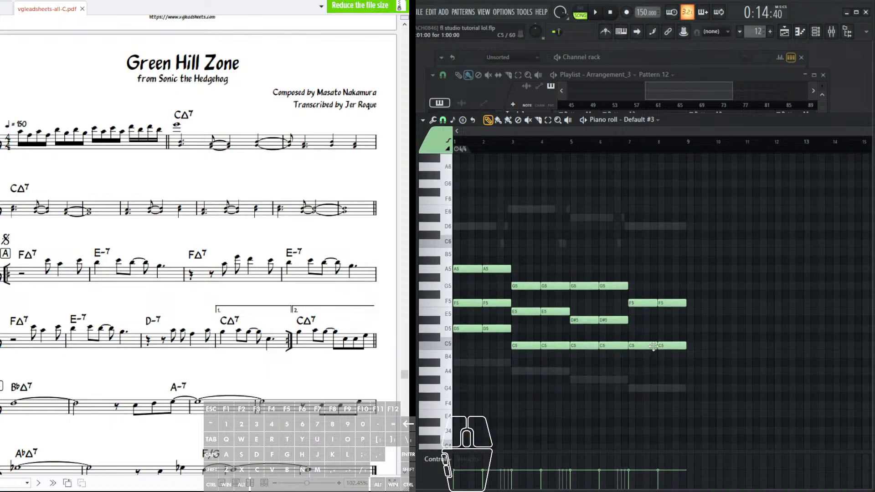
- Lower all the bass notes on Pattern 12's Default #2 channel by an octave
{"action": "scroll", "coordinate": [490, 327], "scroll_direction": "down", "scroll_amount": 3}
{"action": "right_click", "coordinate": [470, 322]}
{"action": "right_click", "coordinate": [470, 322]}
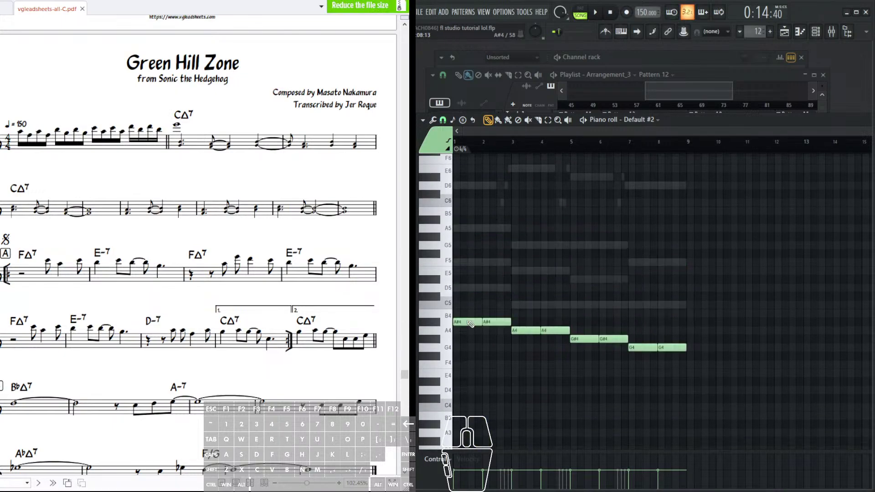
{"action": "key", "text": "ctrl+Down"}
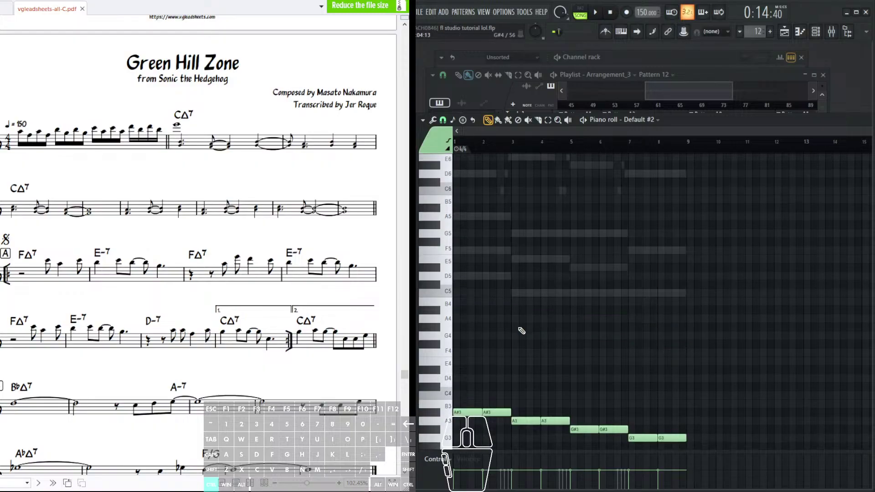
- Lower the F5, E5 and D#5 chord notes in bars 1 to 6 of Default #3 by an octave
{"action": "right_click", "coordinate": [459, 253]}
{"action": "right_click", "coordinate": [459, 252]}
{"action": "left_click_drag", "start_coordinate": [464, 248], "coordinate": [548, 254]}
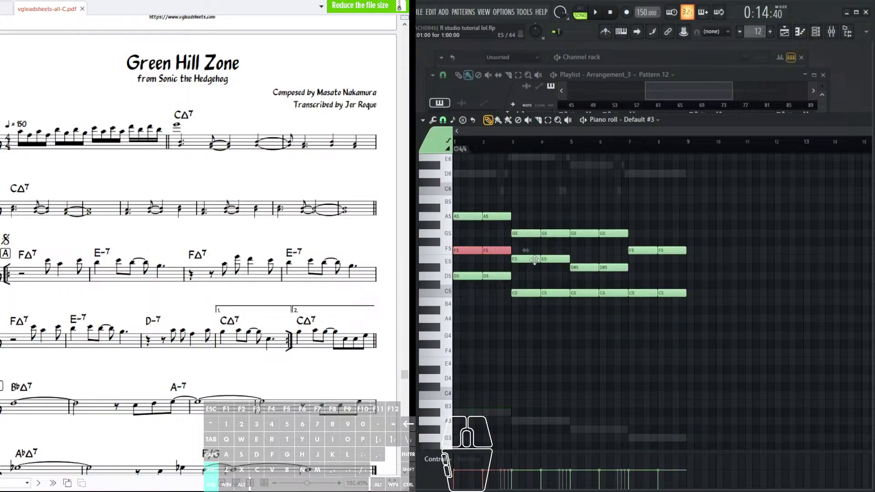
{"action": "left_click", "coordinate": [588, 268], "text": "ctrl"}
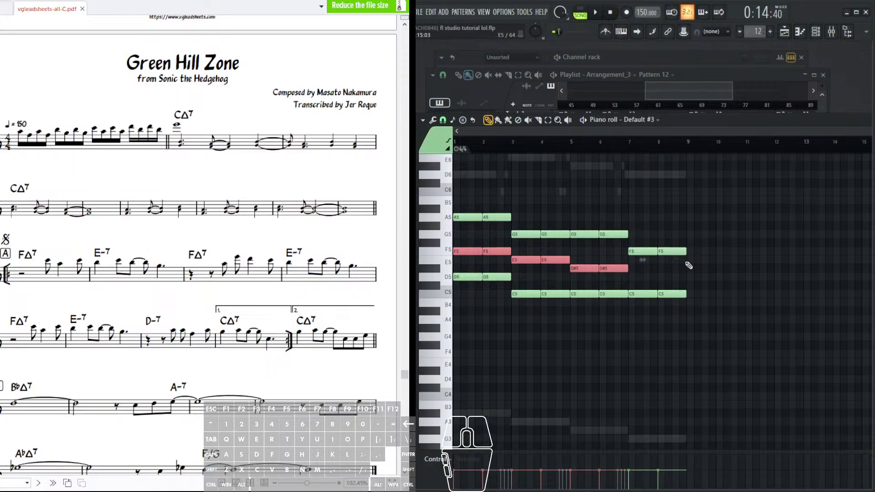
{"action": "key", "text": "ctrl+Down"}
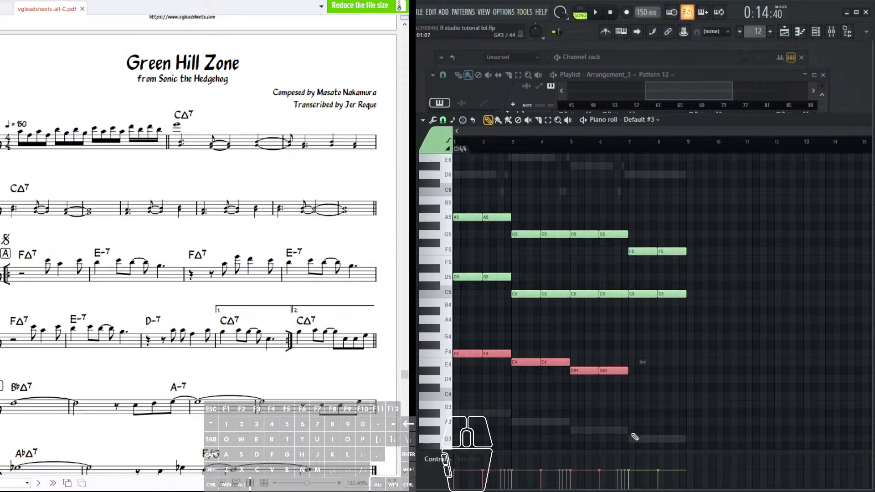
{"action": "scroll", "coordinate": [196, 228], "scroll_direction": "down", "scroll_amount": 3}
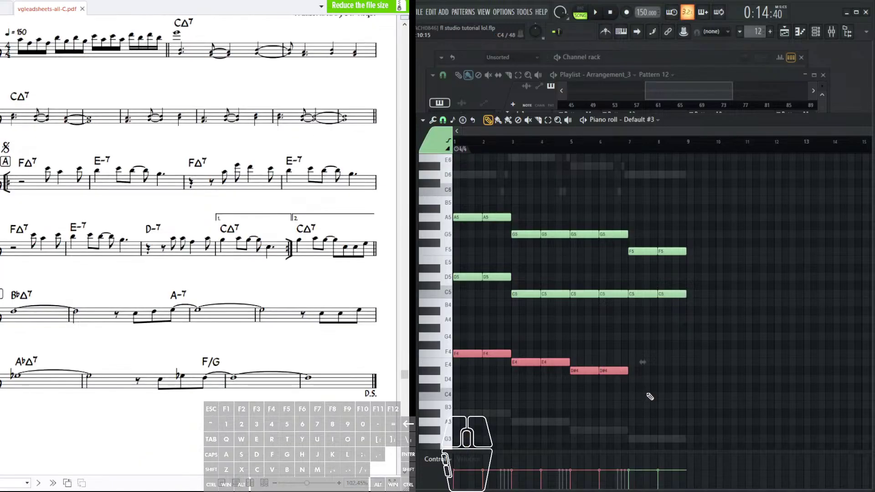
{"action": "scroll", "coordinate": [651, 399], "scroll_direction": "down", "scroll_amount": 1}
{"action": "left_click", "coordinate": [644, 414]}
{"action": "right_click", "coordinate": [657, 425]}
{"action": "right_click", "coordinate": [657, 413]}
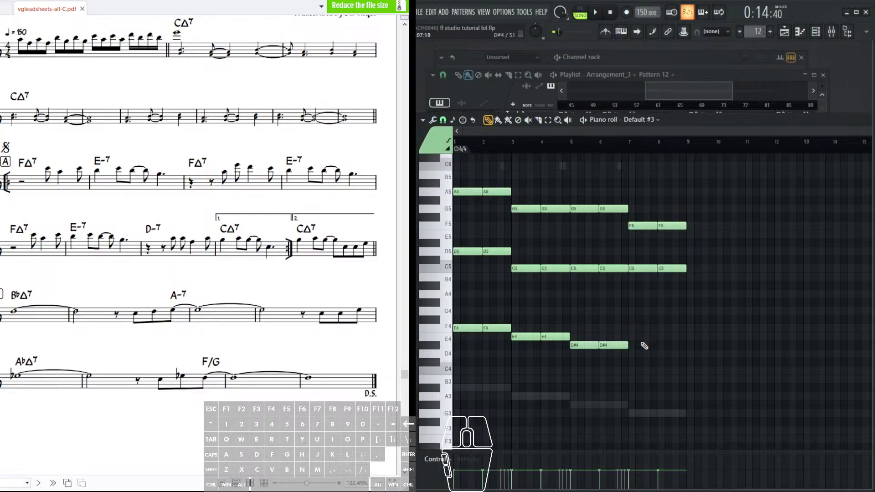
- Add A4 notes to the chords in bars 7 and 8 and lower their C5 notes to C4
{"action": "mouse_move", "coordinate": [632, 304]}
{"action": "left_mouse_down"}
{"action": "mouse_move", "coordinate": [629, 292]}
{"action": "mouse_move", "coordinate": [580, 288]}
{"action": "mouse_move", "coordinate": [576, 303]}
{"action": "left_mouse_up"}
{"action": "scroll", "coordinate": [660, 142], "scroll_direction": "up", "scroll_amount": 3}
{"action": "scroll", "coordinate": [593, 292], "scroll_direction": "up", "scroll_amount": 1}
{"action": "left_click_drag", "start_coordinate": [515, 282], "coordinate": [635, 323]}
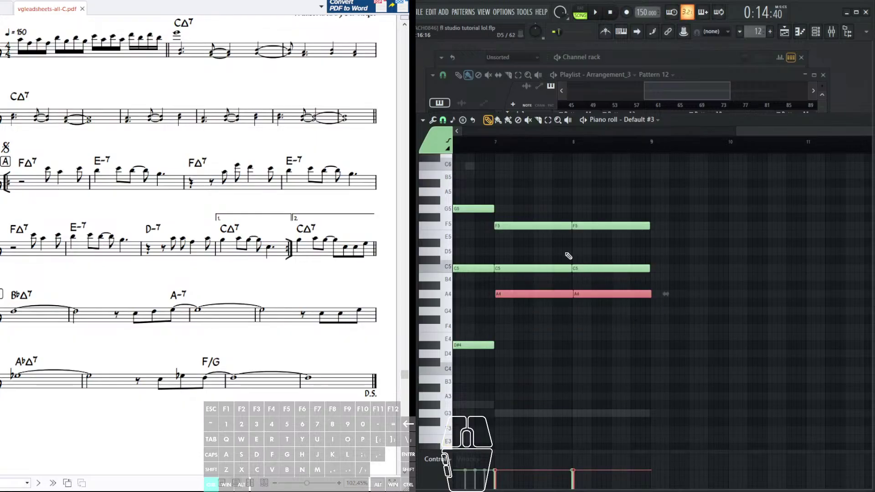
{"action": "left_click_drag", "start_coordinate": [557, 256], "coordinate": [636, 282]}
{"action": "key", "text": "ctrl+Down"}
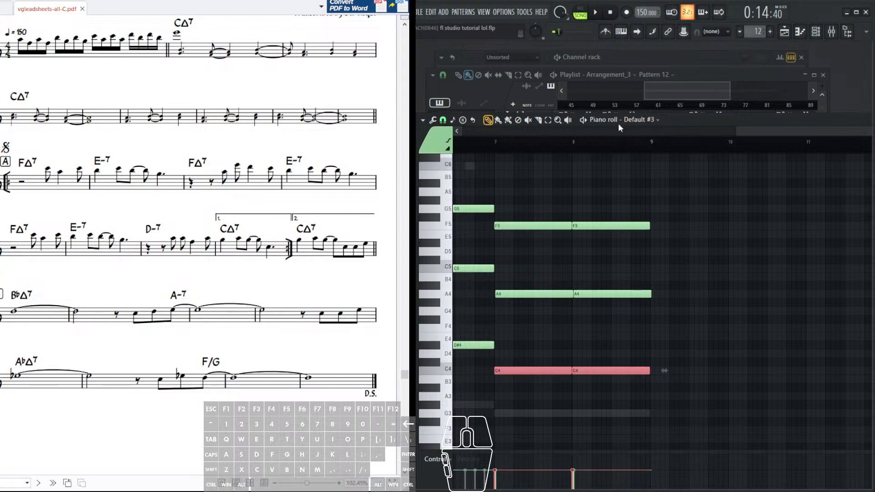
- Play the arrangement from the first Pattern 10 clip and follow Patterns 10 and 11 in the piano roll
{"action": "scroll", "coordinate": [611, 129], "scroll_direction": "down", "scroll_amount": 3}
{"action": "scroll", "coordinate": [613, 91], "scroll_direction": "down", "scroll_amount": 1}
{"action": "scroll", "coordinate": [613, 92], "scroll_direction": "down", "scroll_amount": 3}
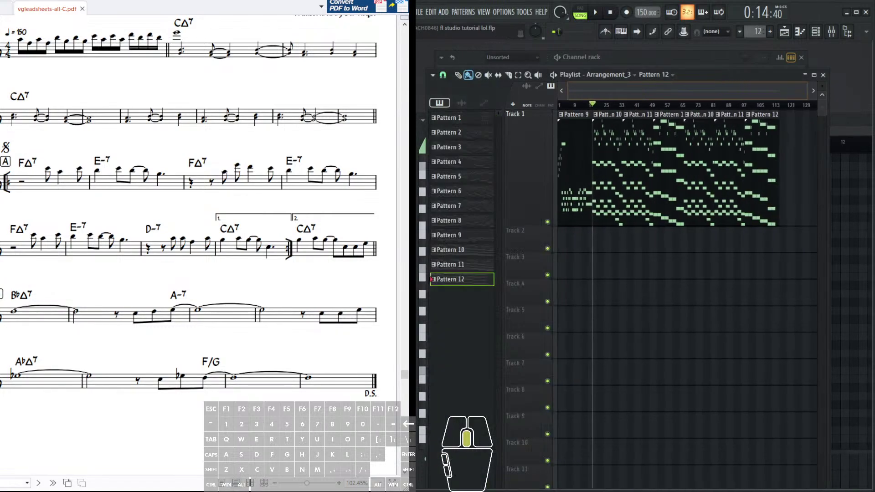
{"action": "left_click", "coordinate": [595, 12]}
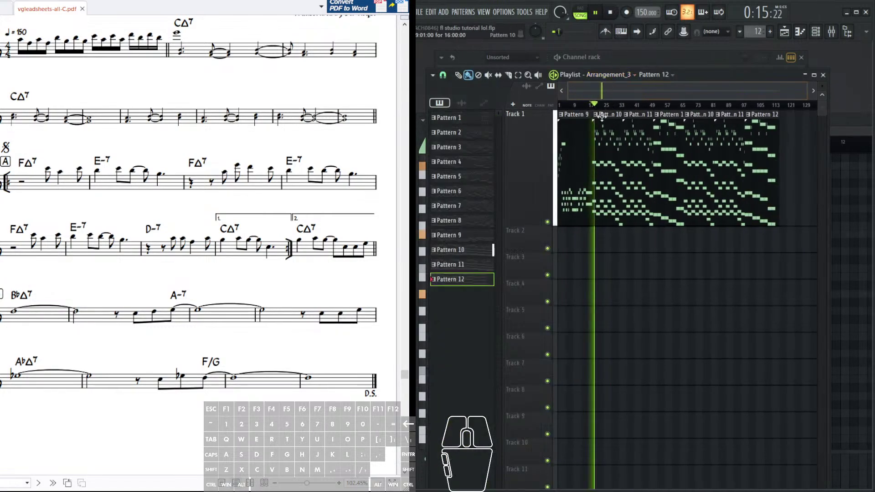
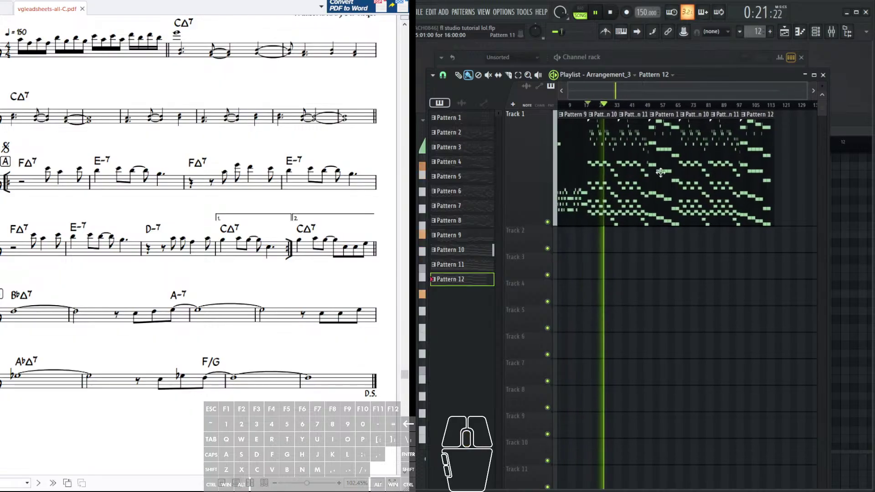
{"action": "double_click", "coordinate": [608, 140]}
{"action": "left_click_drag", "start_coordinate": [606, 177], "coordinate": [637, 231]}
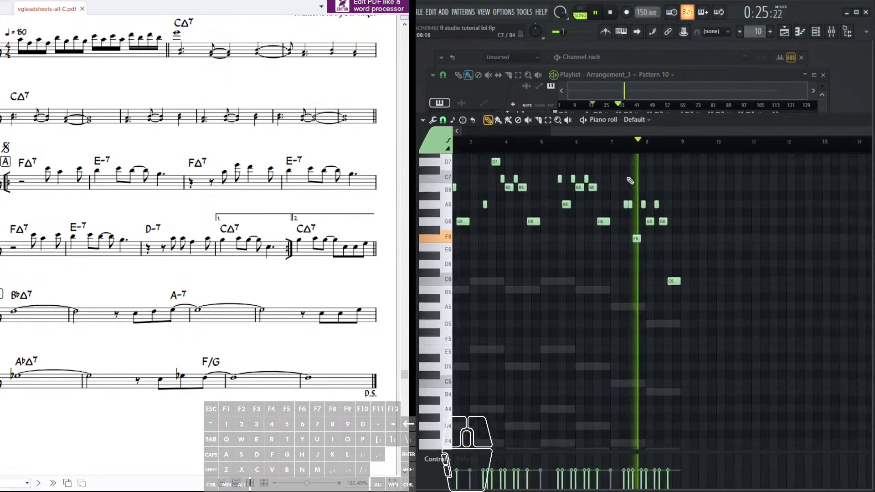
{"action": "left_click", "coordinate": [659, 92]}
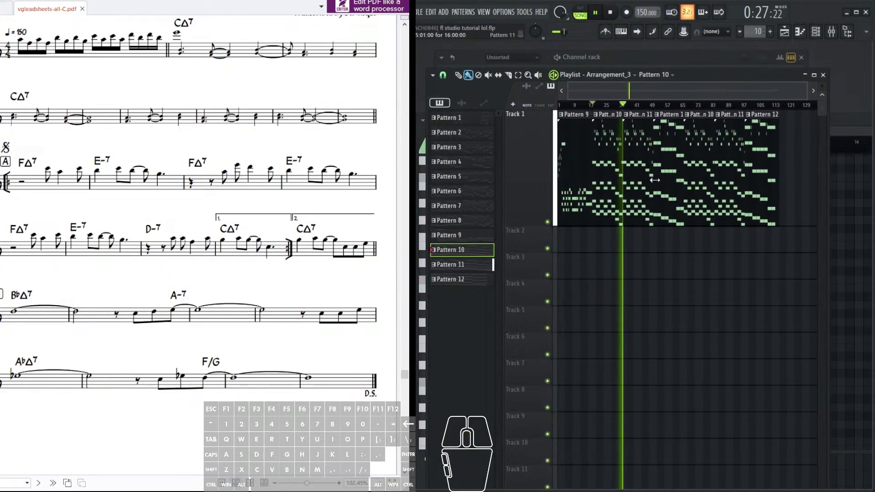
{"action": "double_click", "coordinate": [616, 179]}
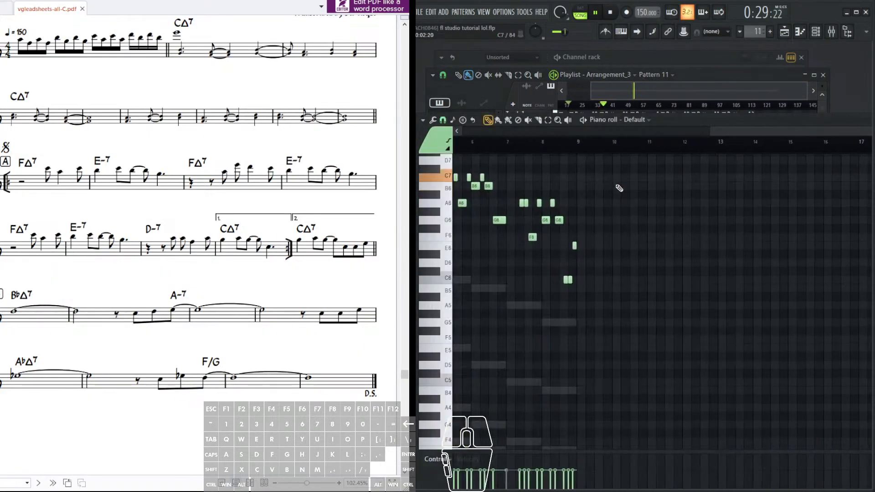
- Open the Default #2 synth from the channel rack and adjust the cutoff of filter 1
{"action": "left_click", "coordinate": [630, 58]}
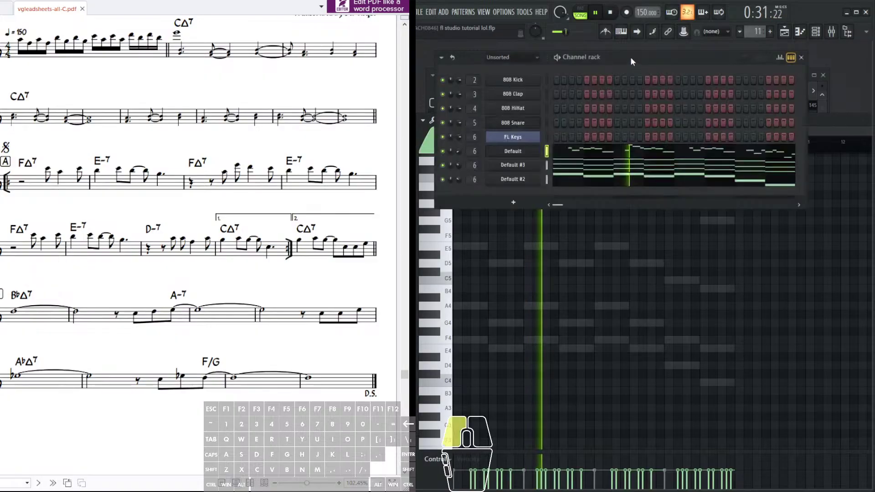
{"action": "left_click", "coordinate": [521, 181]}
{"action": "left_click_drag", "start_coordinate": [509, 227], "coordinate": [510, 212]}
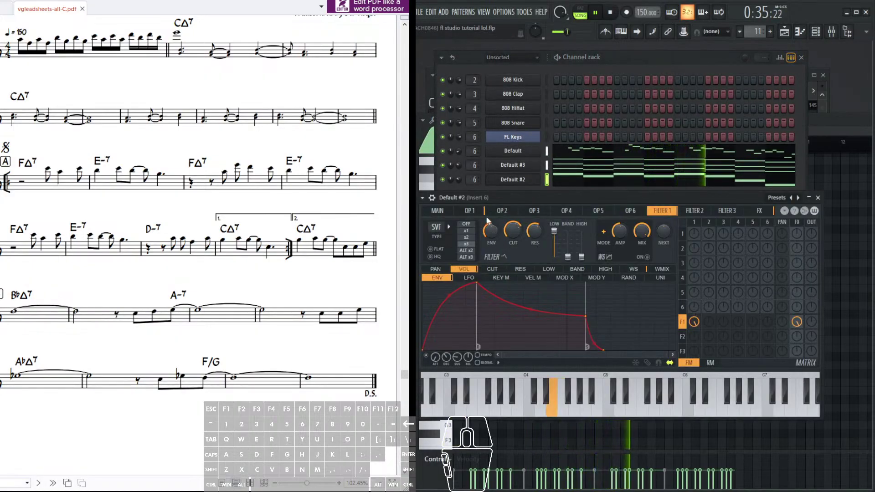
- Try a different operator 1 waveform shape and a 0% attack time scale on its volume envelope
{"action": "left_click", "coordinate": [469, 210]}
{"action": "left_click_drag", "start_coordinate": [468, 238], "coordinate": [468, 244]}
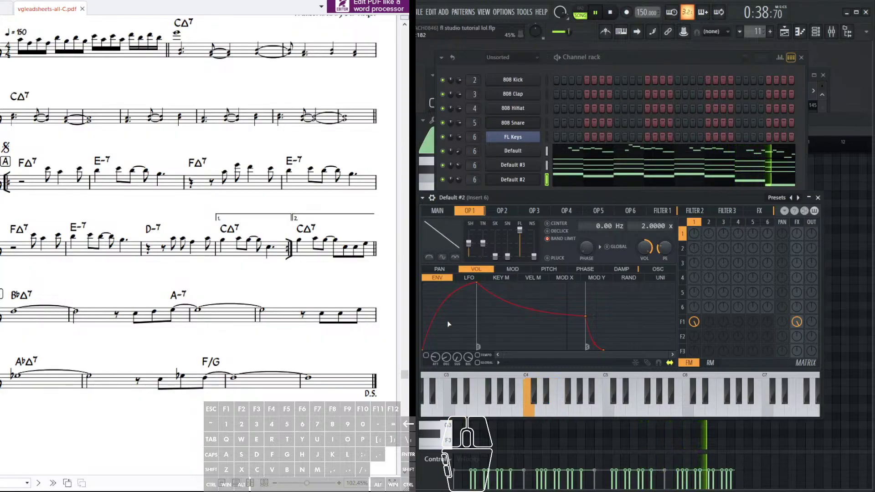
{"action": "left_click", "coordinate": [426, 355]}
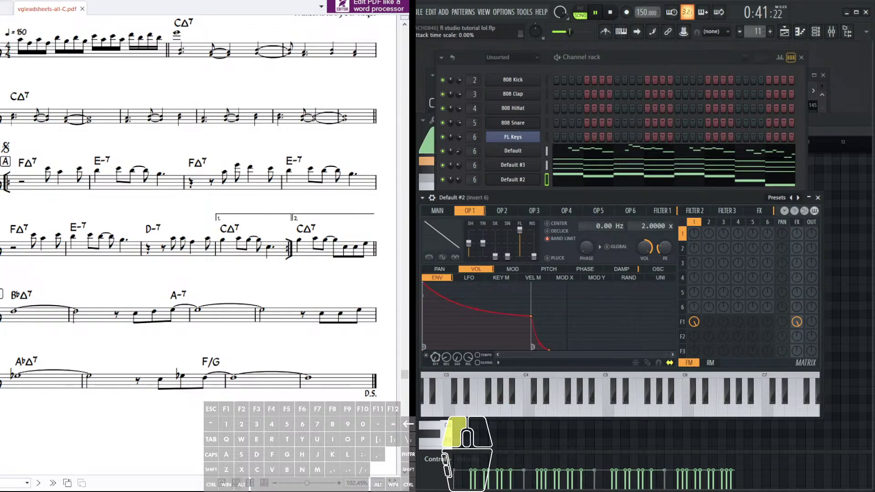
{"action": "left_click_drag", "start_coordinate": [455, 361], "coordinate": [456, 333]}
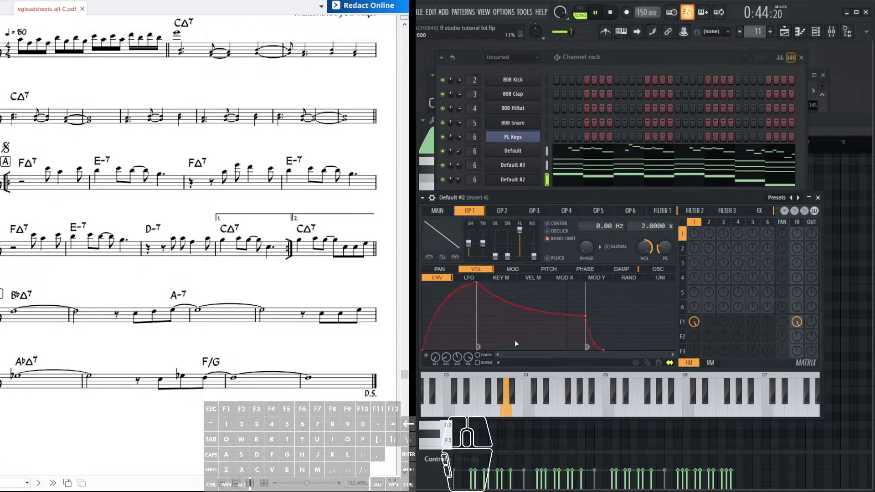
{"action": "left_click", "coordinate": [817, 128]}
{"action": "scroll", "coordinate": [734, 142], "scroll_direction": "down", "scroll_amount": 3}
{"action": "left_click_drag", "start_coordinate": [613, 254], "coordinate": [610, 331]}
{"action": "scroll", "coordinate": [456, 237], "scroll_direction": "down", "scroll_amount": 3}
- Reopen the Default #2 synth, adjust the matrix amount between operators 1 and 2, and stop playback
{"action": "left_click", "coordinate": [684, 75]}
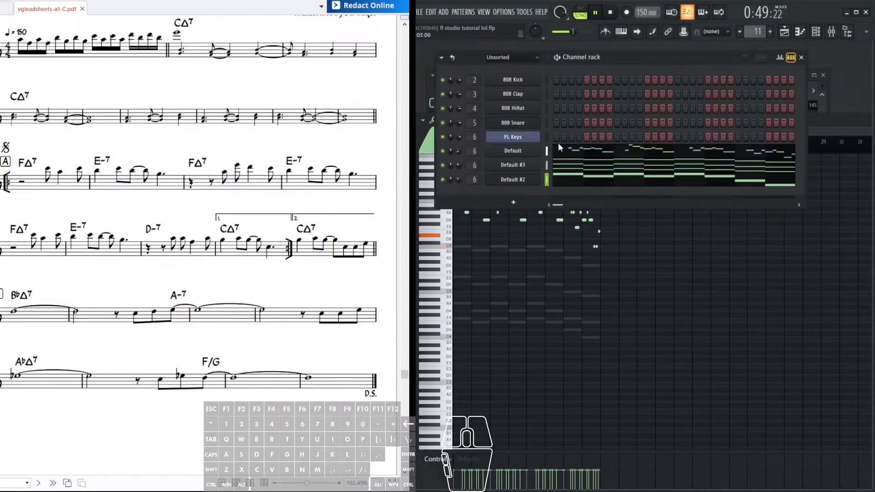
{"action": "left_click", "coordinate": [520, 183]}
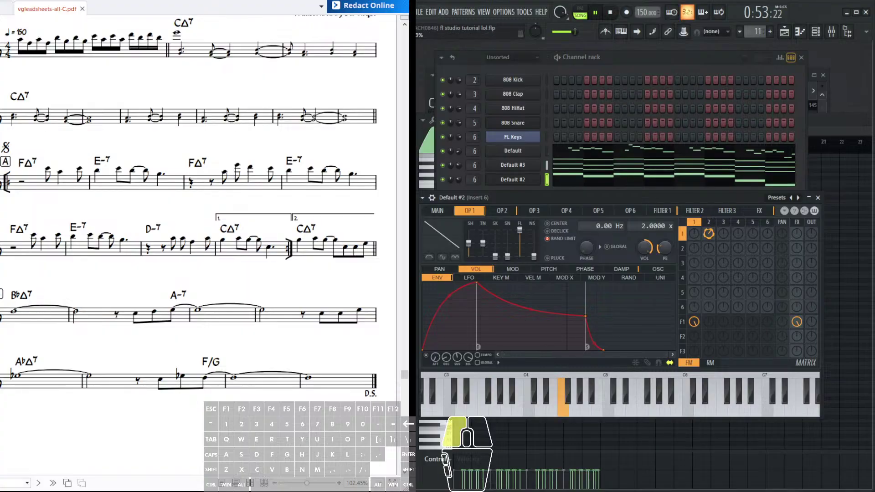
{"action": "left_click", "coordinate": [611, 12]}
- Return to the playlist and set the playback position to the start of the arrangement
{"action": "left_click", "coordinate": [581, 181]}
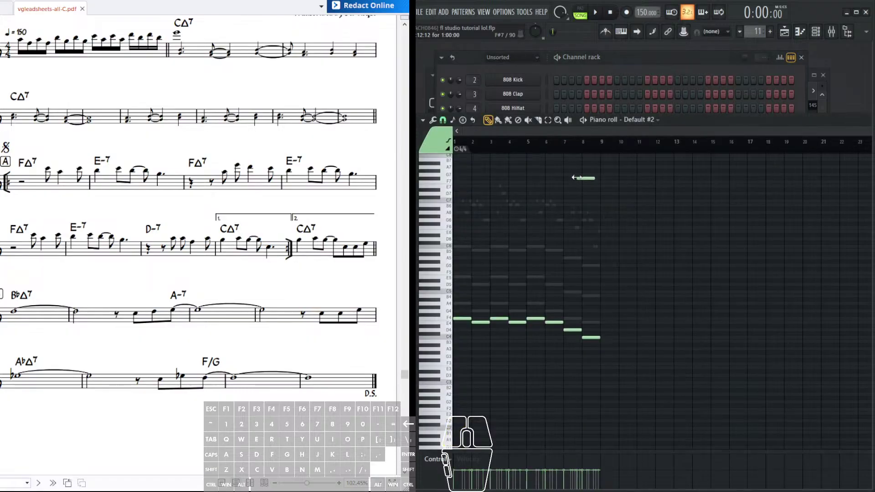
{"action": "left_click", "coordinate": [825, 108]}
{"action": "left_click_drag", "start_coordinate": [745, 94], "coordinate": [727, 94]}
{"action": "left_click_drag", "start_coordinate": [612, 105], "coordinate": [557, 106]}
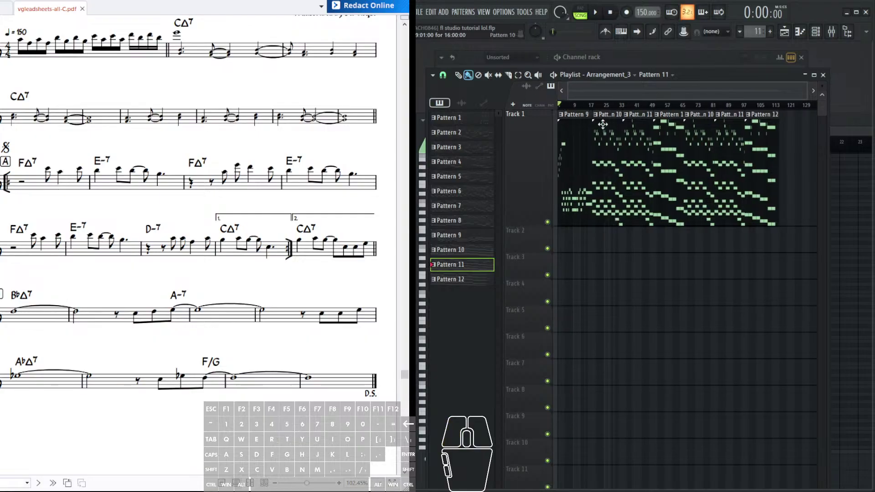
- Open Pattern 10 and show its Default #2 bass notes in the piano roll
{"action": "scroll", "coordinate": [613, 107], "scroll_direction": "up", "scroll_amount": 3}
{"action": "left_click_drag", "start_coordinate": [524, 226], "coordinate": [523, 252]}
{"action": "double_click", "coordinate": [583, 197]}
{"action": "left_click", "coordinate": [638, 56]}
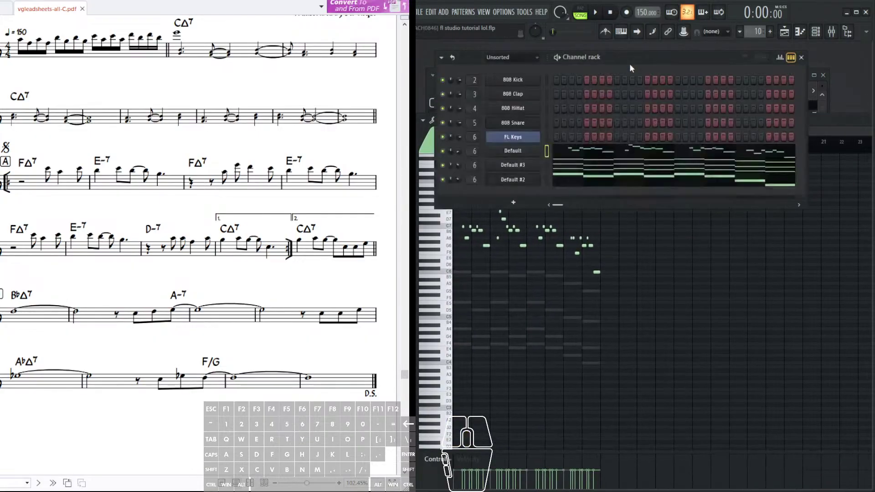
{"action": "left_click", "coordinate": [527, 184]}
{"action": "left_click", "coordinate": [565, 180]}
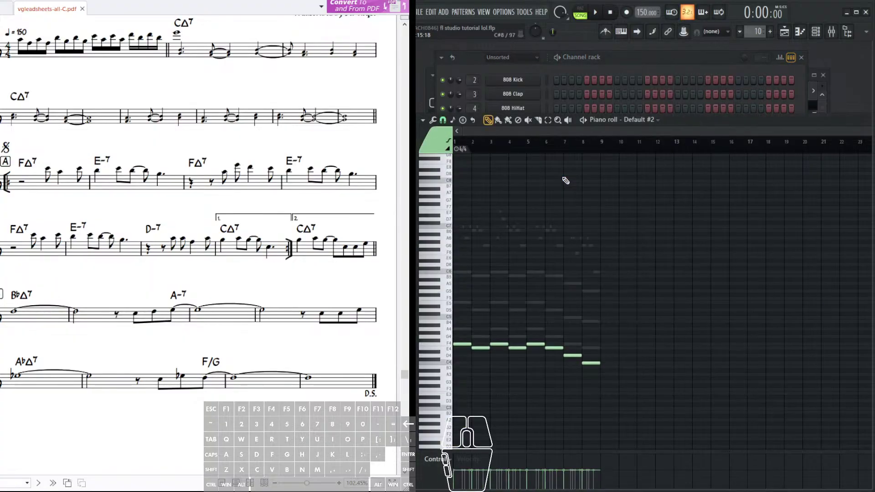
- Shorten the F4 bass note in bar 1 of Pattern 10 to one beat
{"action": "scroll", "coordinate": [565, 141], "scroll_direction": "up", "scroll_amount": 1}
{"action": "scroll", "coordinate": [452, 243], "scroll_direction": "up", "scroll_amount": 5}
{"action": "scroll", "coordinate": [578, 148], "scroll_direction": "up", "scroll_amount": 3}
{"action": "scroll", "coordinate": [555, 242], "scroll_direction": "up", "scroll_amount": 2}
{"action": "scroll", "coordinate": [555, 243], "scroll_direction": "down", "scroll_amount": 8}
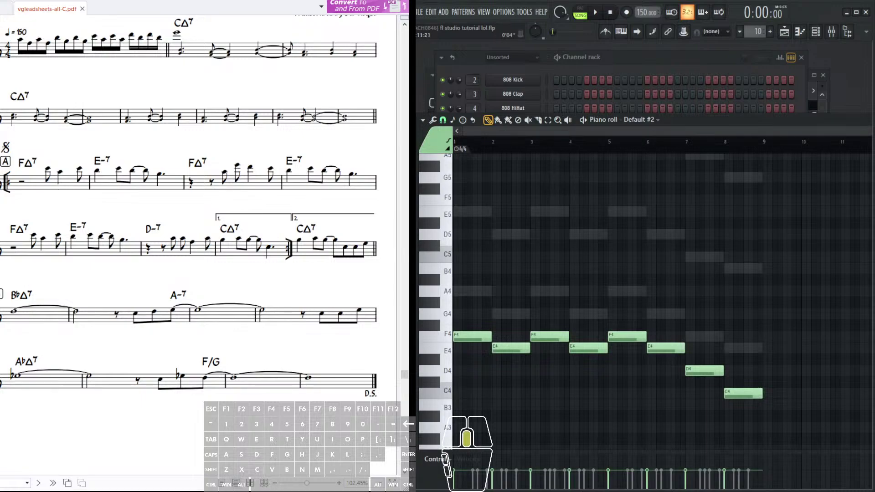
{"action": "scroll", "coordinate": [527, 183], "scroll_direction": "up", "scroll_amount": 2}
{"action": "scroll", "coordinate": [533, 319], "scroll_direction": "up", "scroll_amount": 1}
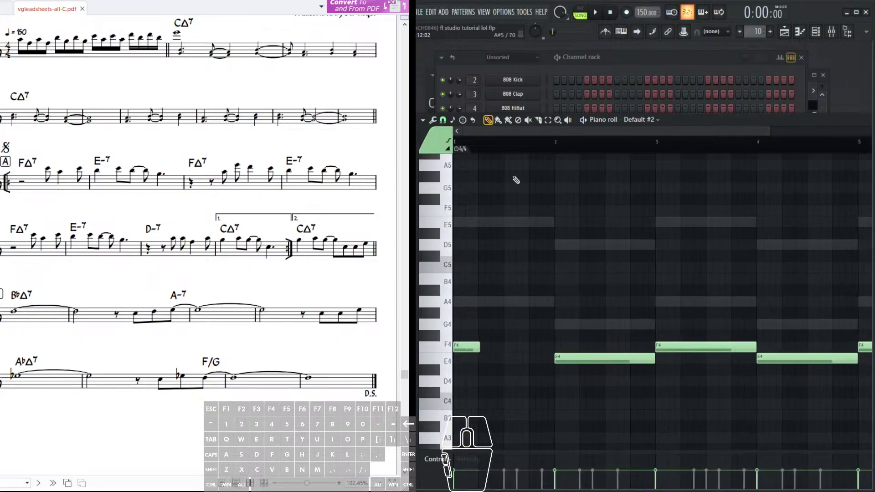
{"action": "scroll", "coordinate": [510, 237], "scroll_direction": "down", "scroll_amount": 3}
{"action": "scroll", "coordinate": [485, 299], "scroll_direction": "up", "scroll_amount": 2}
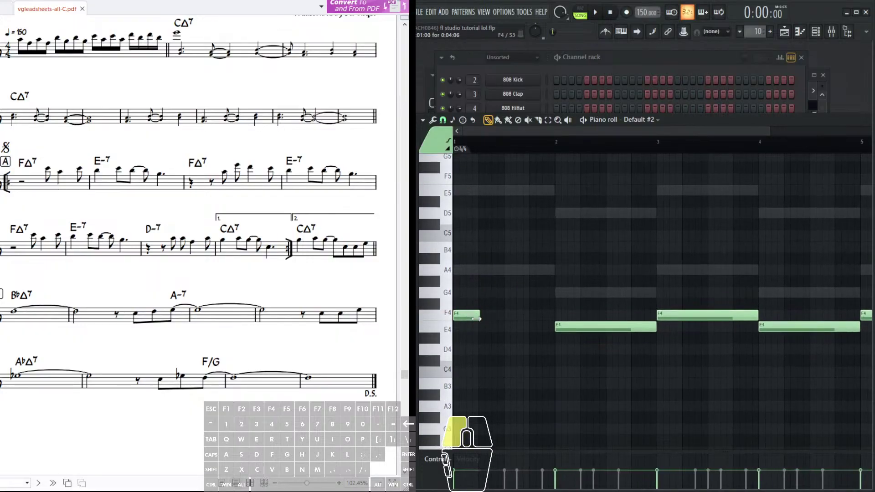
- Add one-beat C4, A3 and F3 bass notes on beats 2, 3 and 4 of bar 1
{"action": "scroll", "coordinate": [492, 328], "scroll_direction": "down", "scroll_amount": 3}
{"action": "left_click", "coordinate": [485, 340]}
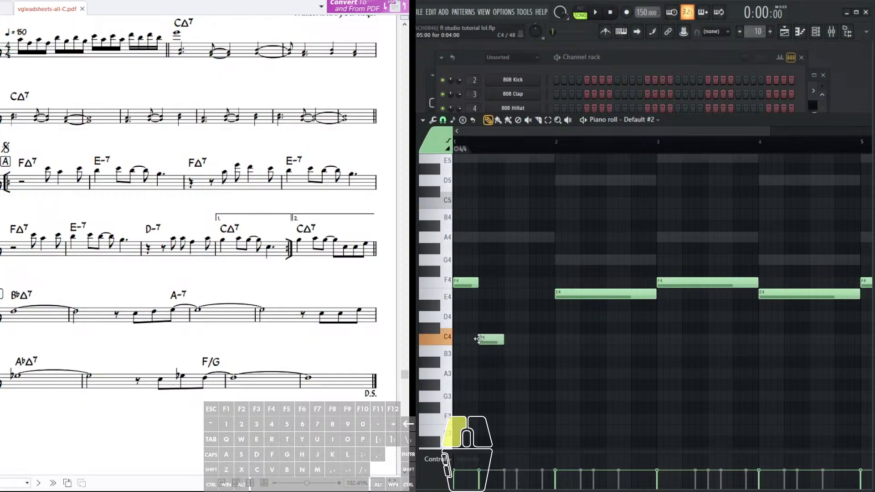
{"action": "left_click", "coordinate": [508, 374]}
{"action": "left_click", "coordinate": [533, 416]}
{"action": "scroll", "coordinate": [565, 261], "scroll_direction": "down", "scroll_amount": 2}
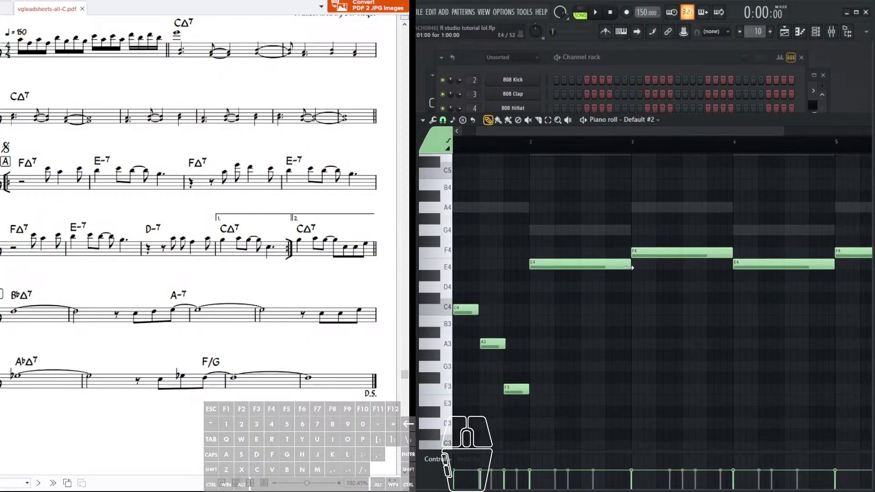
- Shorten the bar 2 E4 bass note to one beat and add one-beat B3, G3 and E3 notes on beats 2 to 4
{"action": "left_click_drag", "start_coordinate": [629, 267], "coordinate": [556, 297]}
{"action": "left_click", "coordinate": [556, 318]}
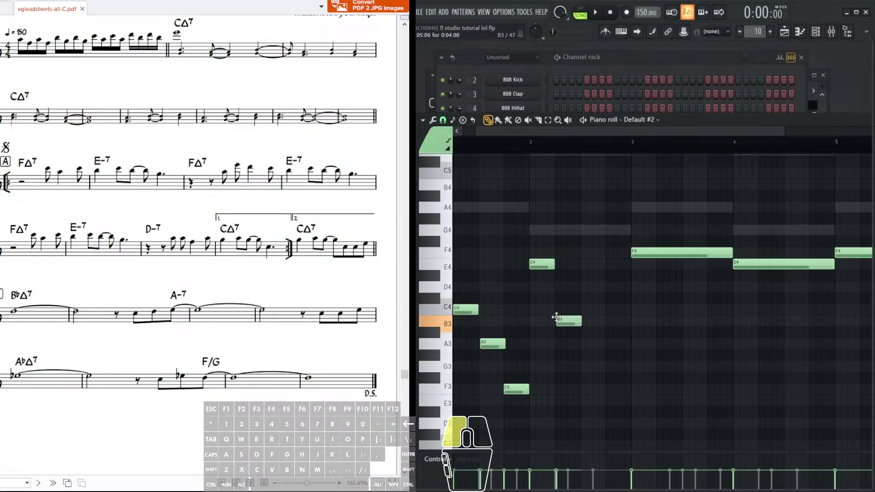
{"action": "left_click", "coordinate": [577, 367]}
{"action": "left_click", "coordinate": [605, 410]}
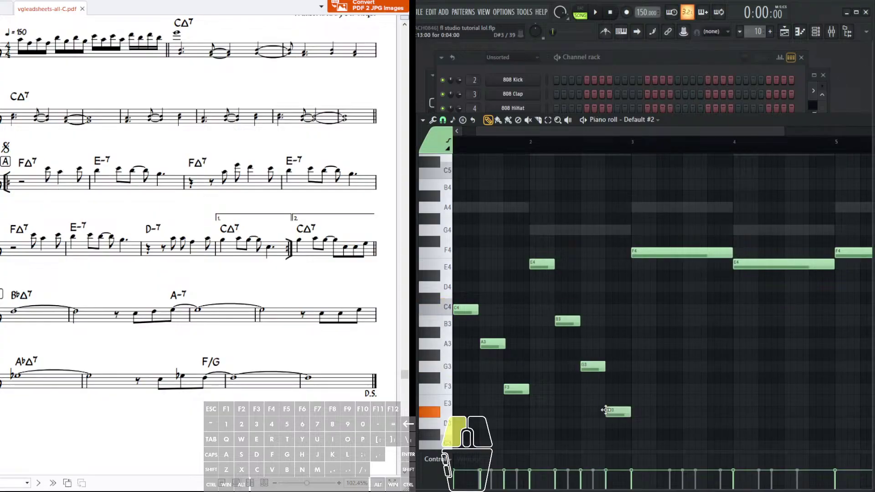
{"action": "left_click_drag", "start_coordinate": [602, 401], "coordinate": [603, 394]}
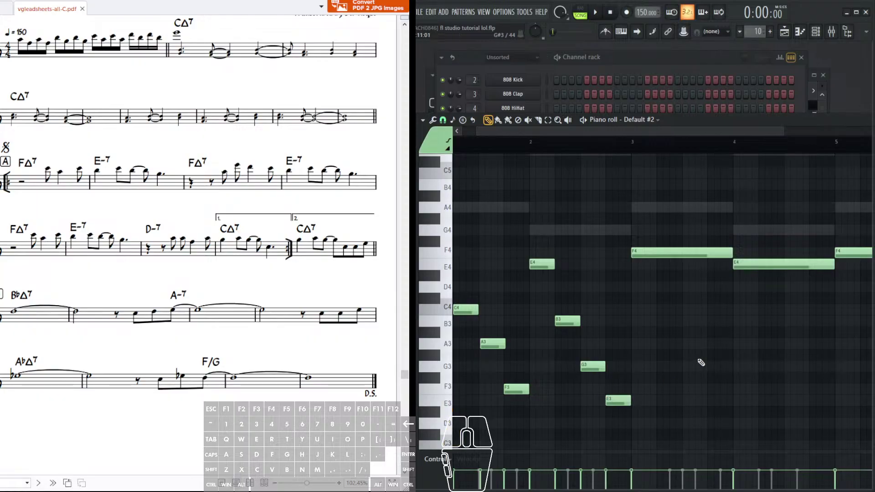
- Replace the sustained bass notes in bars 3 and 4 with a copy of the walking line from bars 1 and 2
{"action": "left_click_drag", "start_coordinate": [684, 292], "coordinate": [601, 299]}
{"action": "left_click_drag", "start_coordinate": [599, 263], "coordinate": [701, 279]}
{"action": "right_click", "coordinate": [556, 287]}
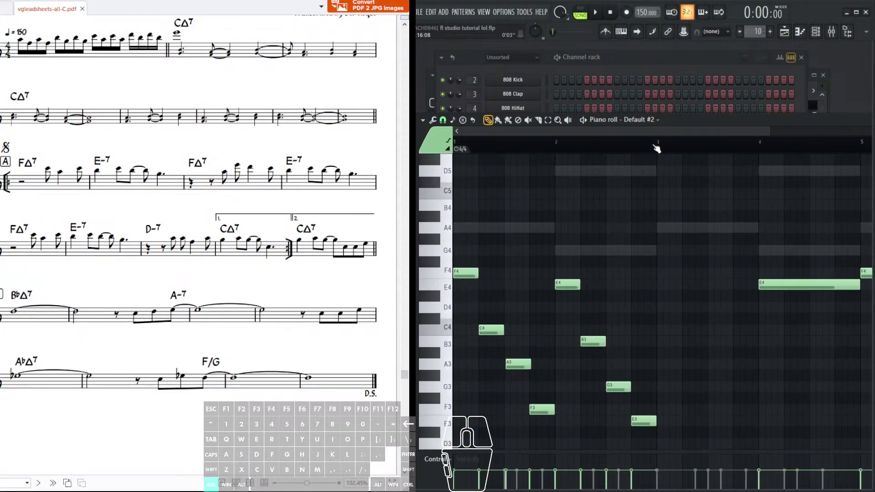
{"action": "left_click_drag", "start_coordinate": [656, 149], "coordinate": [453, 149]}
{"action": "left_click_drag", "start_coordinate": [657, 145], "coordinate": [454, 146]}
{"action": "key", "text": "ctrl+b"}
{"action": "left_click_drag", "start_coordinate": [687, 203], "coordinate": [505, 195]}
{"action": "right_click", "coordinate": [652, 280]}
{"action": "scroll", "coordinate": [559, 143], "scroll_direction": "down", "scroll_amount": 2}
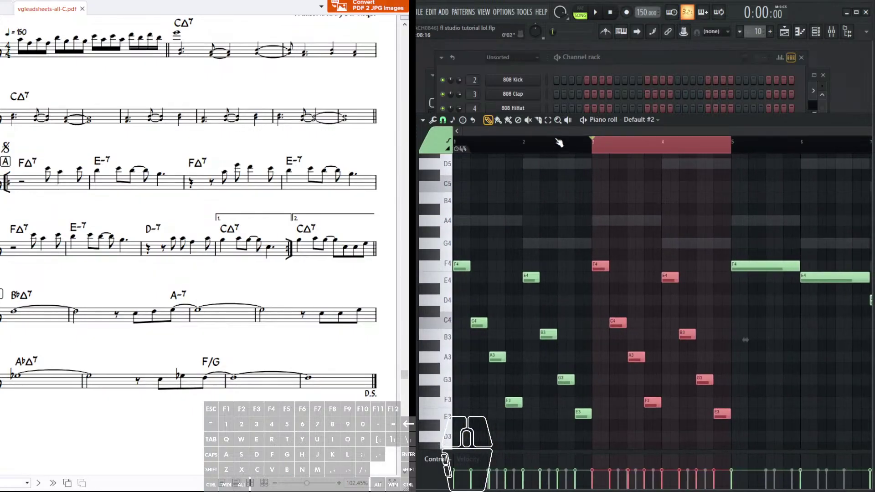
- Play back bars 1 to 4 of the walking bass line and stop playback
{"action": "key", "text": "space"}
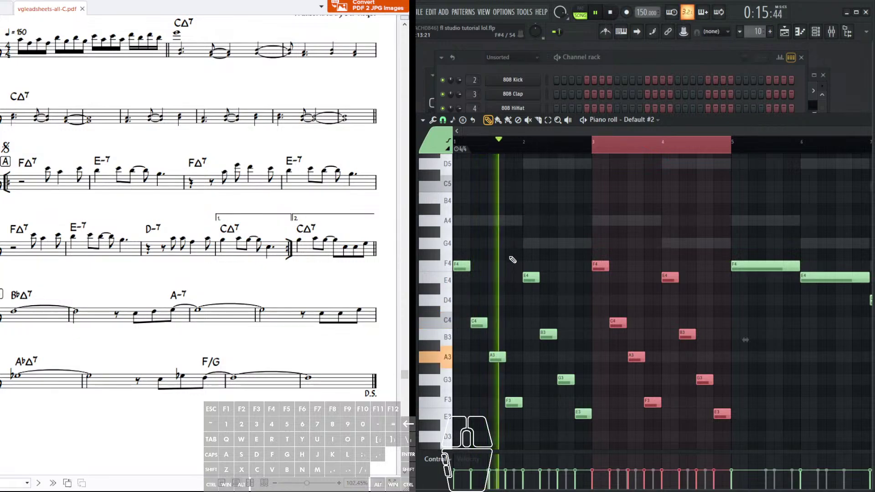
{"action": "left_click", "coordinate": [548, 121]}
{"action": "left_click", "coordinate": [653, 227]}
{"action": "left_click_drag", "start_coordinate": [654, 228], "coordinate": [518, 212]}
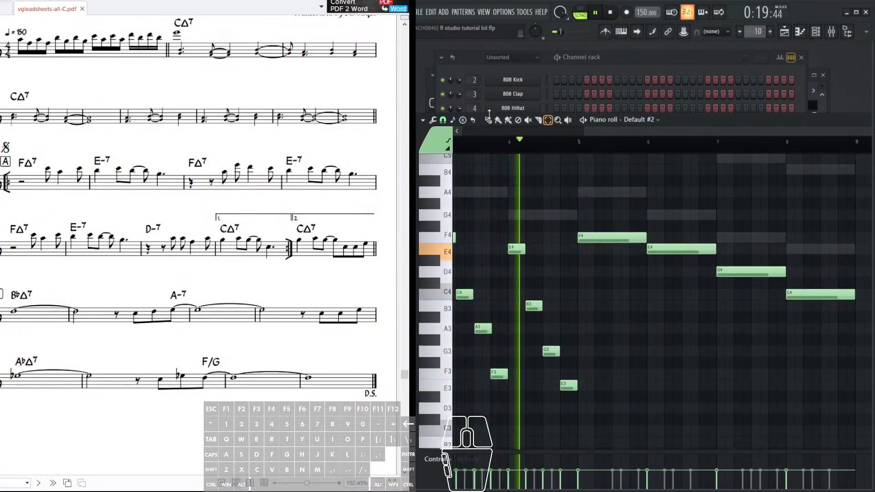
{"action": "left_click_drag", "start_coordinate": [527, 250], "coordinate": [680, 341]}
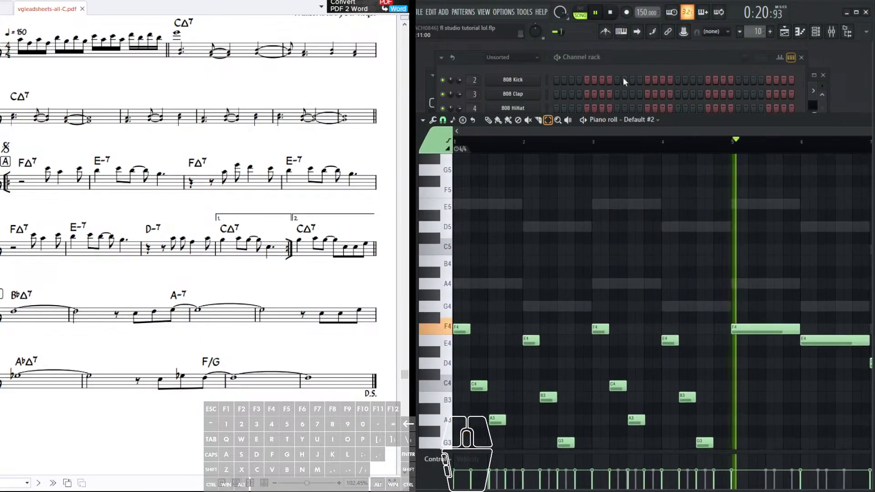
{"action": "left_click", "coordinate": [609, 13]}
- Switch to the Default #3 chords and lower the highest note of each chord by one octave
{"action": "left_click_drag", "start_coordinate": [625, 239], "coordinate": [625, 246]}
{"action": "scroll", "coordinate": [620, 246], "scroll_direction": "up", "scroll_amount": 3}
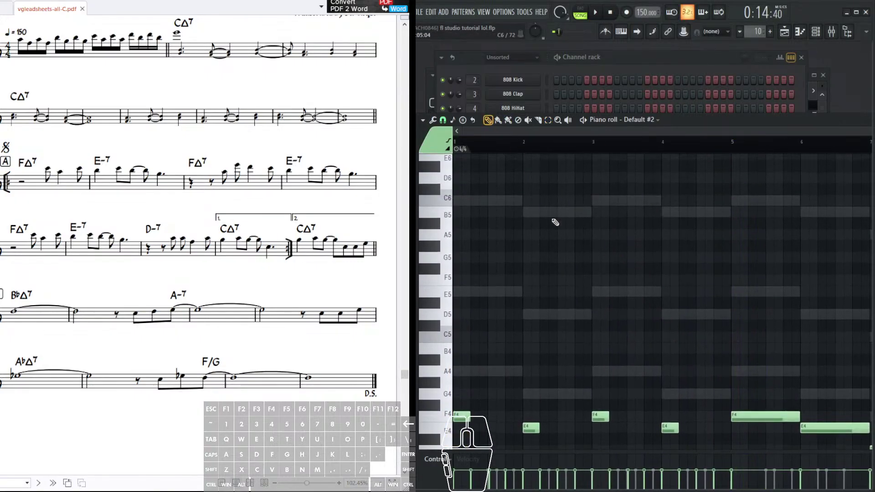
{"action": "right_click", "coordinate": [550, 218]}
{"action": "right_click", "coordinate": [549, 217]}
{"action": "scroll", "coordinate": [548, 132], "scroll_direction": "down", "scroll_amount": 2}
{"action": "left_click_drag", "start_coordinate": [480, 184], "coordinate": [811, 264]}
{"action": "key", "text": "ctrl+Down"}
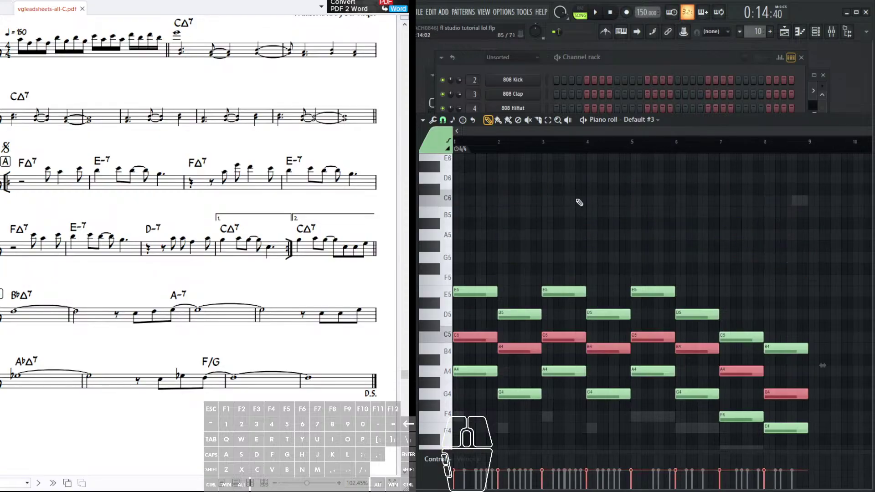
- Play the arrangement from the start and check it against the first section of the lead sheet
{"action": "scroll", "coordinate": [582, 218], "scroll_direction": "down", "scroll_amount": 2, "text": "ctrl"}
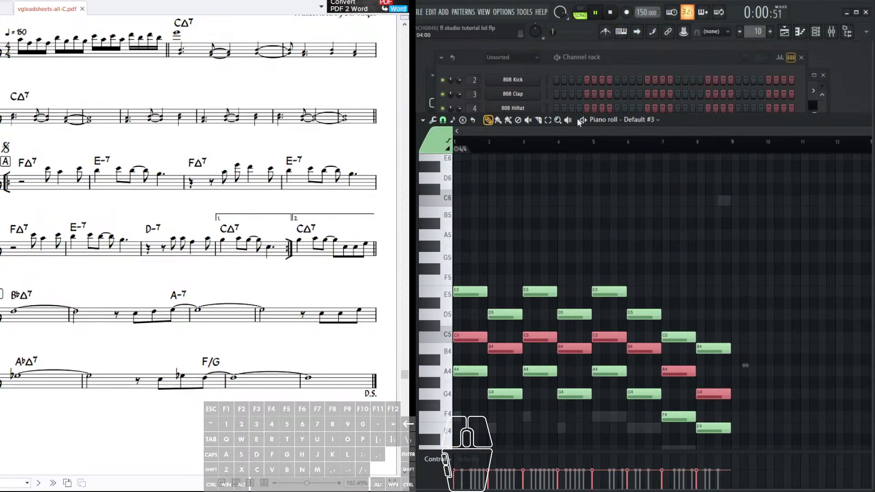
{"action": "scroll", "coordinate": [665, 185], "scroll_direction": "down", "scroll_amount": 5}
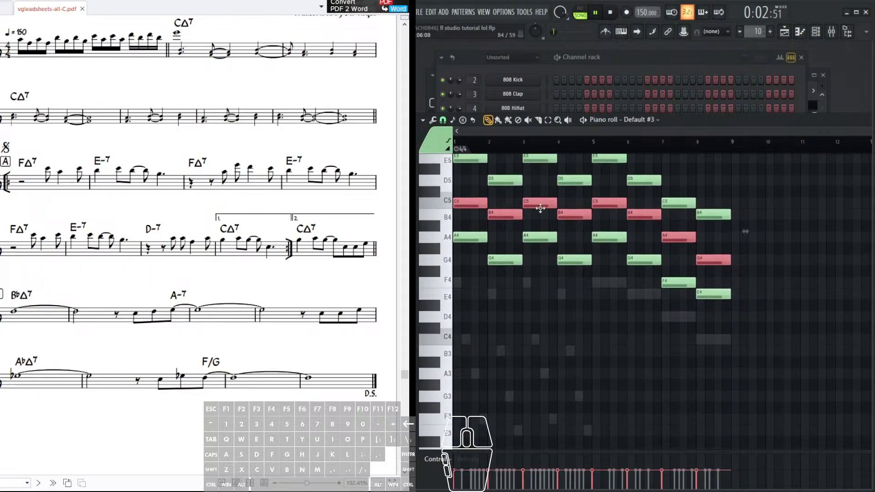
{"action": "scroll", "coordinate": [543, 246], "scroll_direction": "down", "scroll_amount": 1}
{"action": "scroll", "coordinate": [199, 246], "scroll_direction": "up", "scroll_amount": 2}
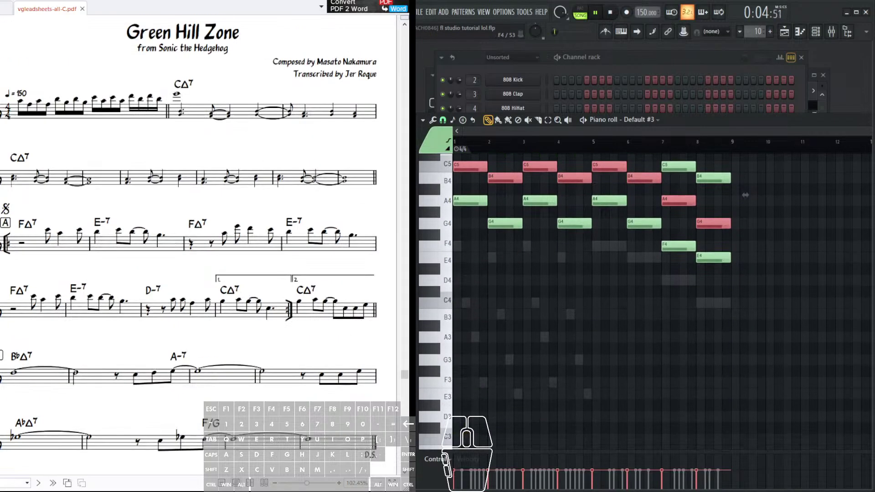
{"action": "scroll", "coordinate": [199, 246], "scroll_direction": "down", "scroll_amount": 1}
- Open Pattern 9 from the playlist, show its Default #3 channel in the piano roll and stop playback
{"action": "left_click", "coordinate": [811, 94]}
{"action": "left_click", "coordinate": [560, 94]}
{"action": "double_click", "coordinate": [579, 153]}
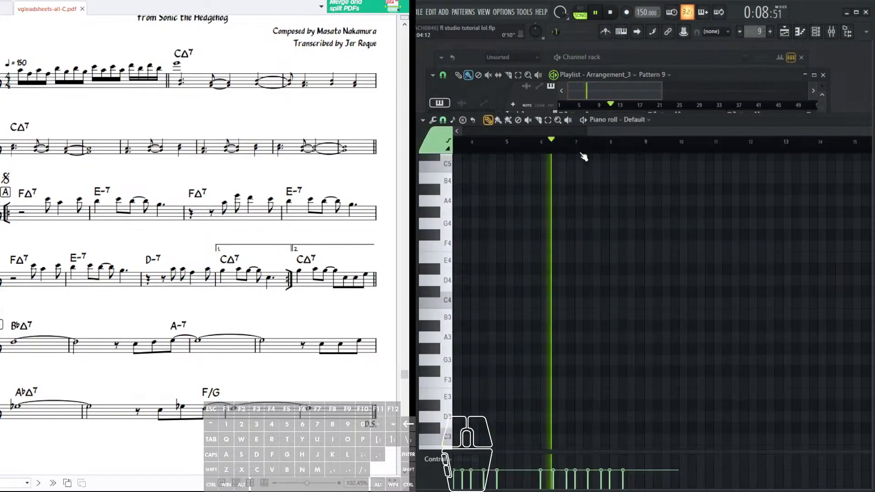
{"action": "scroll", "coordinate": [584, 203], "scroll_direction": "up", "scroll_amount": 6}
{"action": "left_click", "coordinate": [613, 57]}
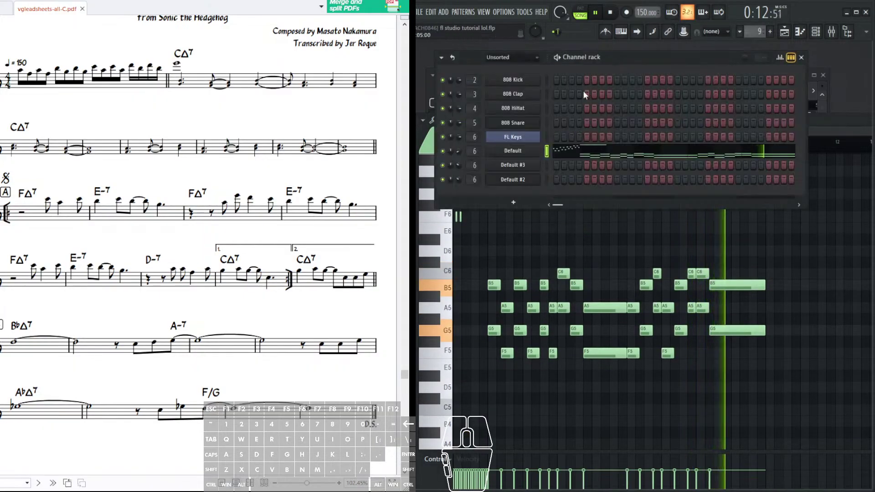
{"action": "right_click", "coordinate": [521, 164]}
{"action": "left_click", "coordinate": [553, 165]}
{"action": "scroll", "coordinate": [558, 182], "scroll_direction": "down", "scroll_amount": 1}
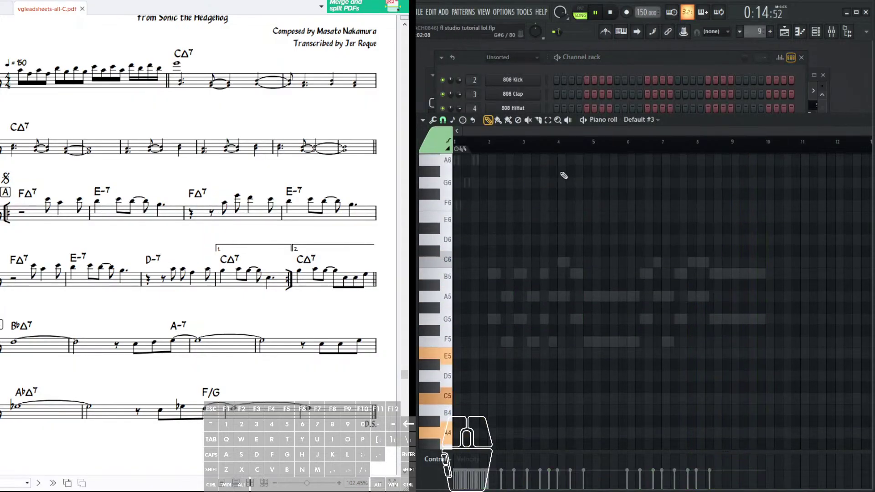
{"action": "left_click", "coordinate": [611, 14]}
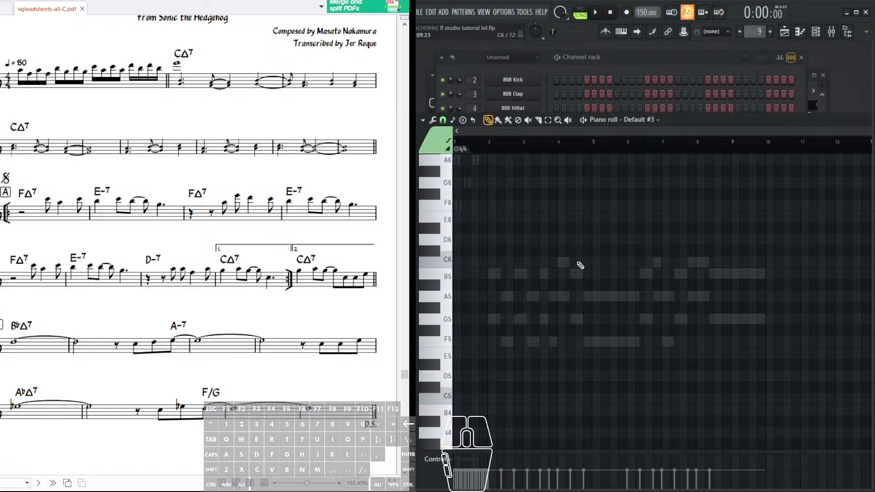
- Add a one-bar Cmaj7 chord in bar 2 with the notes C5, B4, G4 and E4
{"action": "scroll", "coordinate": [579, 256], "scroll_direction": "down", "scroll_amount": 5}
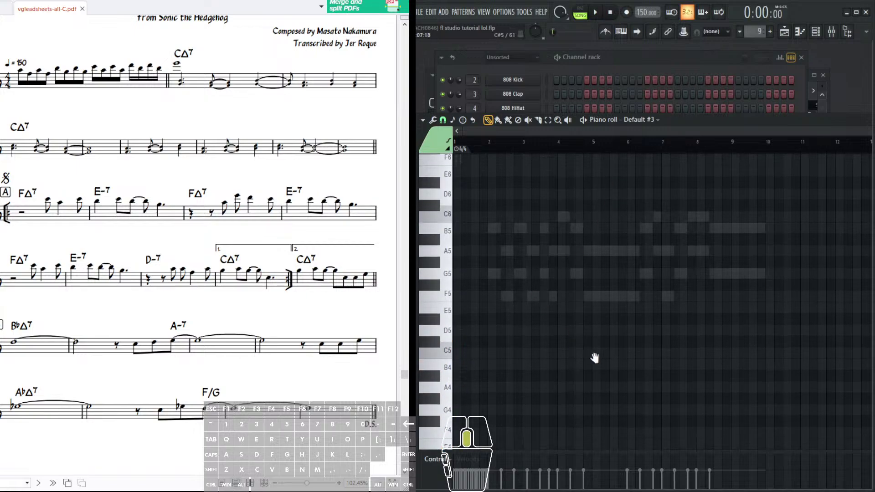
{"action": "scroll", "coordinate": [585, 319], "scroll_direction": "up", "scroll_amount": 2}
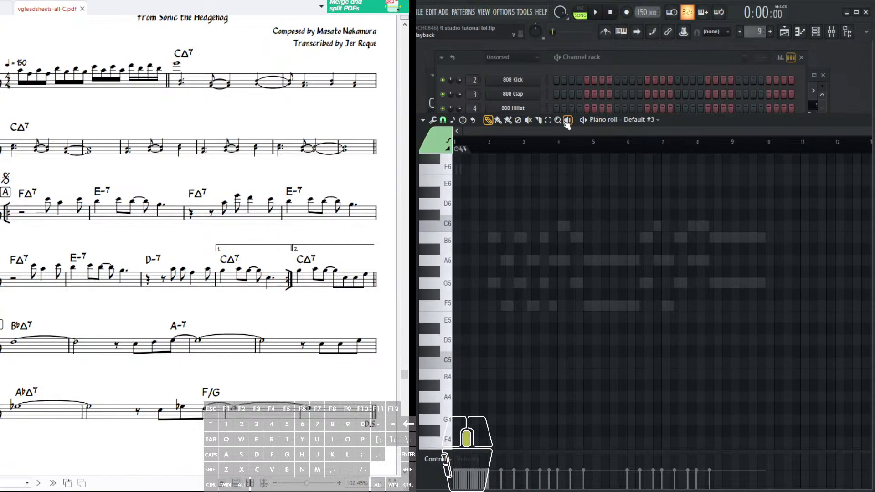
{"action": "scroll", "coordinate": [574, 132], "scroll_direction": "up", "scroll_amount": 3}
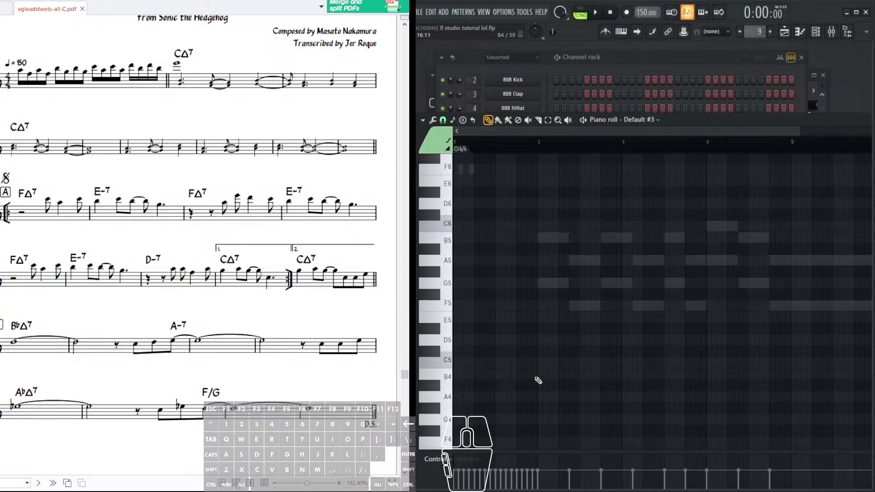
{"action": "left_click", "coordinate": [540, 358]}
{"action": "left_click_drag", "start_coordinate": [539, 358], "coordinate": [634, 363]}
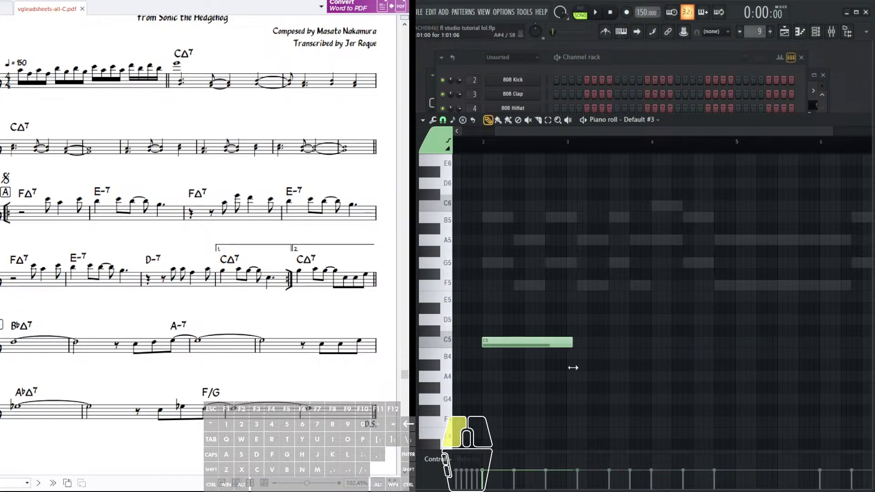
{"action": "left_click_drag", "start_coordinate": [493, 378], "coordinate": [513, 351]}
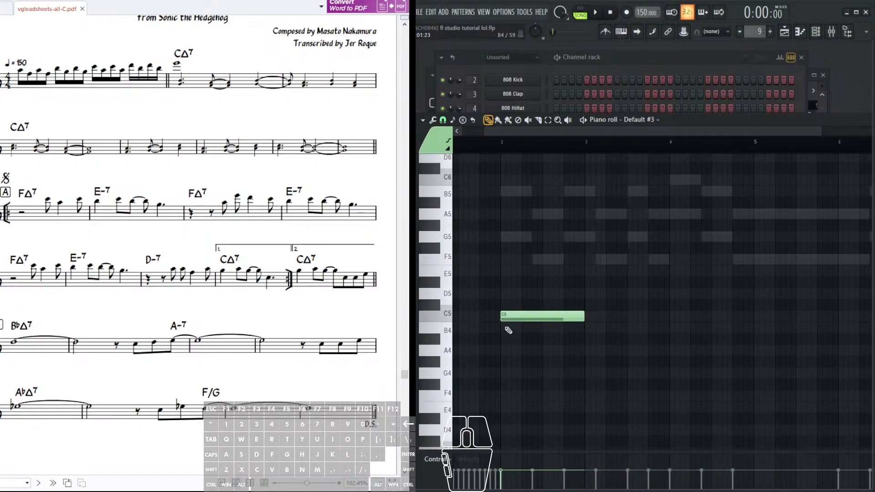
{"action": "left_click", "coordinate": [507, 327]}
{"action": "left_click", "coordinate": [503, 374]}
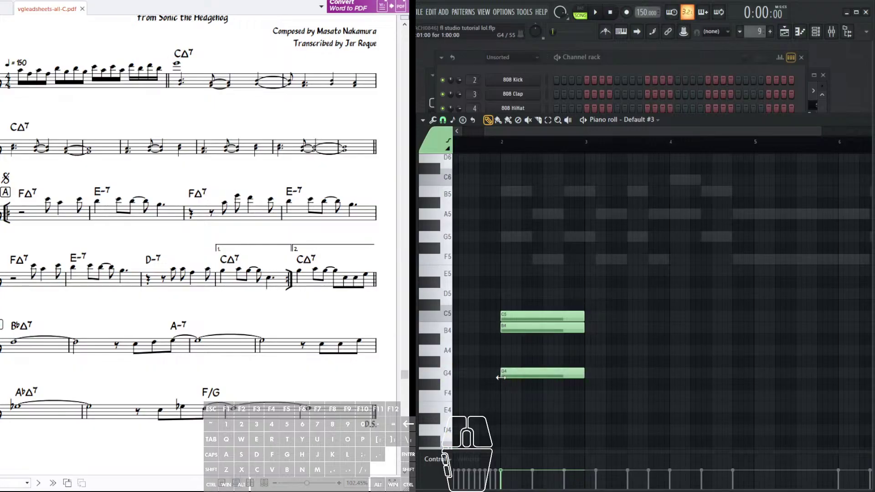
{"action": "left_click", "coordinate": [503, 413]}
{"action": "scroll", "coordinate": [521, 357], "scroll_direction": "down", "scroll_amount": 2}
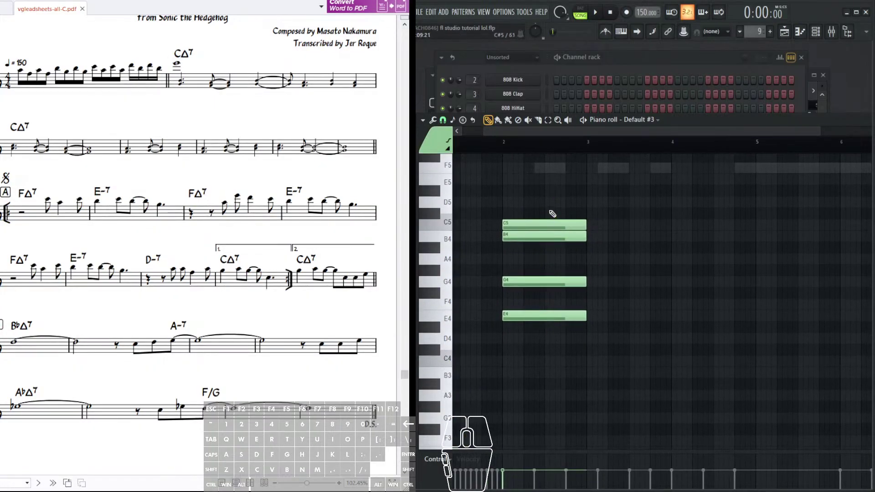
- Switch to the Default #2 channel and add a one-bar C3 bass note in bar 2
{"action": "left_click", "coordinate": [640, 120]}
{"action": "left_click", "coordinate": [656, 223]}
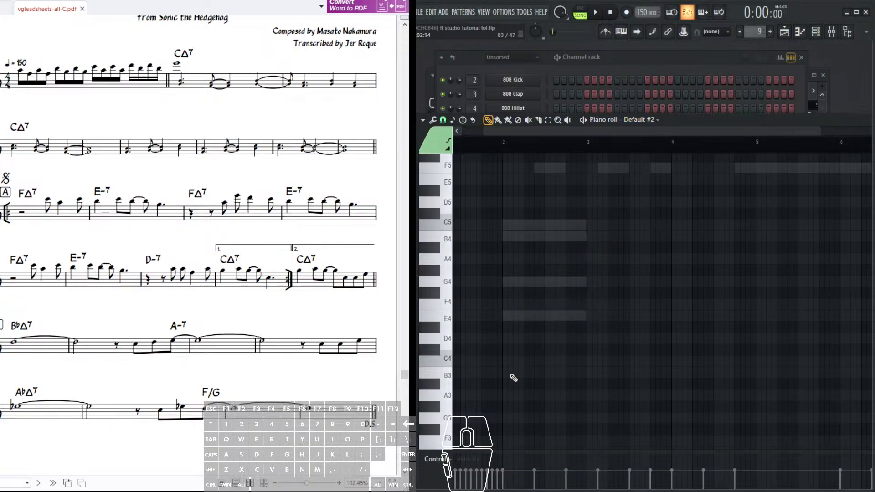
{"action": "left_click", "coordinate": [514, 362]}
{"action": "mouse_move", "coordinate": [515, 366]}
{"action": "left_mouse_down"}
{"action": "mouse_move", "coordinate": [529, 436]}
{"action": "mouse_move", "coordinate": [516, 277]}
{"action": "mouse_move", "coordinate": [504, 372]}
{"action": "left_mouse_up"}
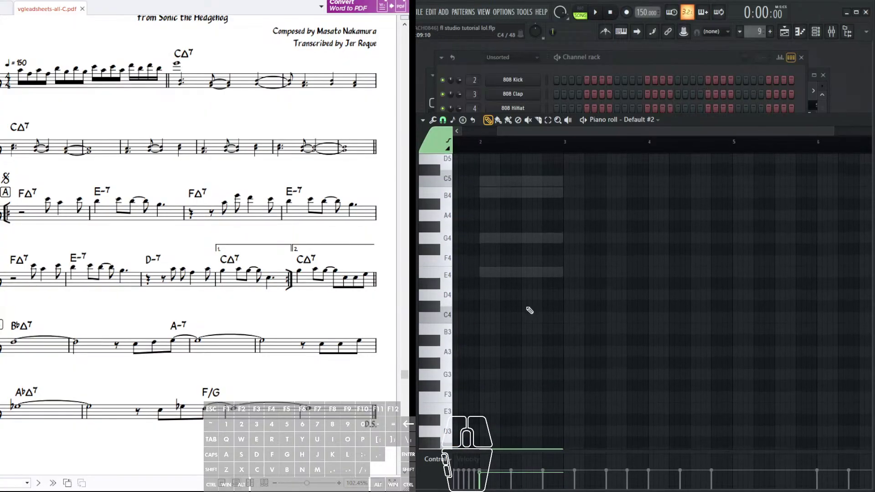
- Return to Default #3 and duplicate the bar 2 chord into bars 3 and 4
{"action": "scroll", "coordinate": [533, 283], "scroll_direction": "up", "scroll_amount": 4}
{"action": "right_click", "coordinate": [525, 247]}
{"action": "scroll", "coordinate": [599, 257], "scroll_direction": "right", "scroll_amount": 2}
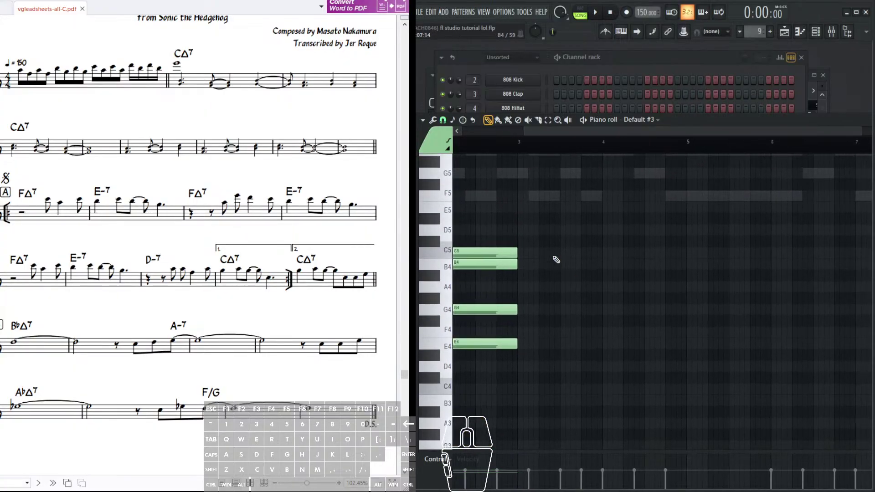
{"action": "scroll", "coordinate": [544, 241], "scroll_direction": "down", "scroll_amount": 1}
{"action": "left_click_drag", "start_coordinate": [524, 131], "coordinate": [476, 131]}
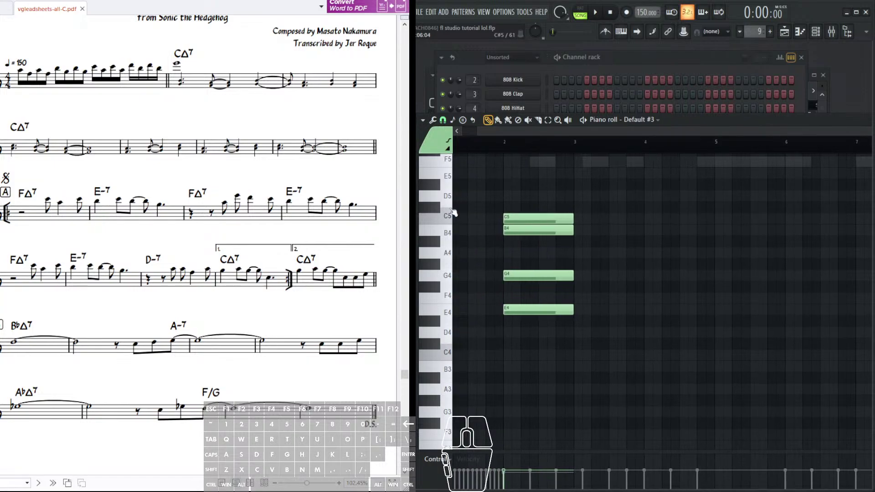
{"action": "scroll", "coordinate": [458, 208], "scroll_direction": "down", "scroll_amount": 2}
{"action": "left_click_drag", "start_coordinate": [571, 197], "coordinate": [536, 390]}
{"action": "key", "text": "ctrl+b"}
{"action": "left_click_drag", "start_coordinate": [620, 329], "coordinate": [562, 382]}
{"action": "left_click_drag", "start_coordinate": [598, 345], "coordinate": [600, 387]}
{"action": "key", "text": "ctrl+b"}
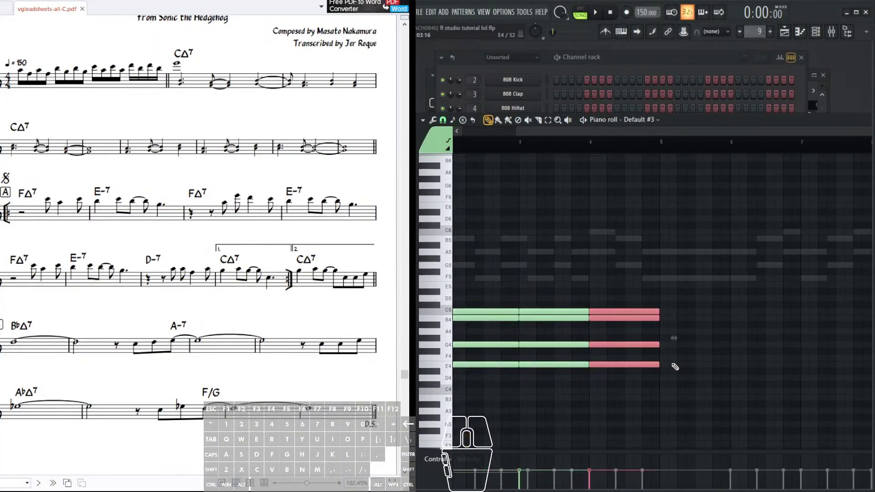
- Duplicate the Cmaj7 chord bar by bar from bar 5 through bar 9
{"action": "scroll", "coordinate": [675, 367], "scroll_direction": "down", "scroll_amount": 6}
{"action": "scroll", "coordinate": [619, 236], "scroll_direction": "up", "scroll_amount": 1}
{"action": "left_click_drag", "start_coordinate": [618, 236], "coordinate": [628, 216]}
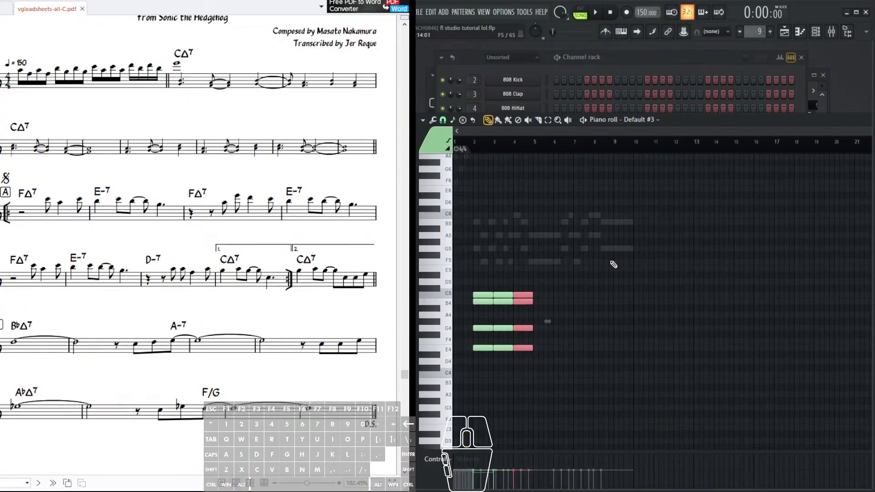
{"action": "key", "text": "ctrl+b"}
{"action": "key", "text": "ctrl+b"}
{"action": "key", "text": "ctrl+b"}
{"action": "key", "text": "ctrl+b"}
{"action": "key", "text": "ctrl+b"}
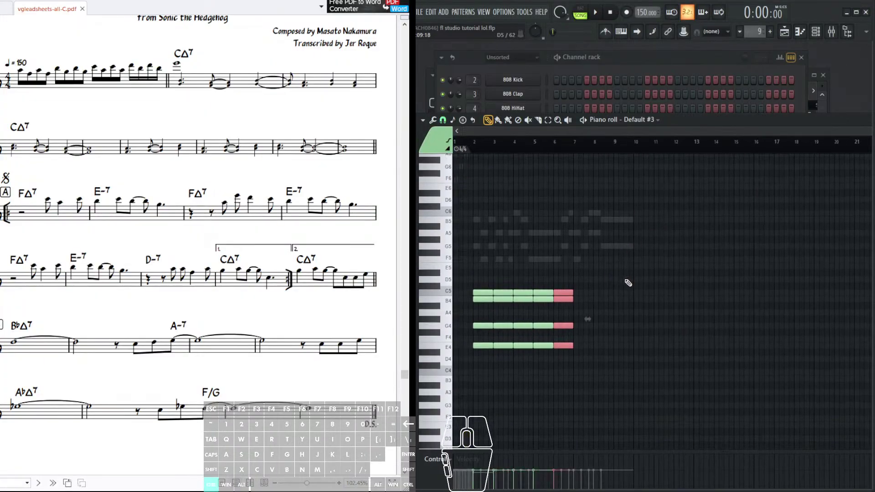
- Switch to Default #2 and duplicate the one-bar C3 bass note through bar 9
{"action": "scroll", "coordinate": [597, 258], "scroll_direction": "down", "scroll_amount": 5}
{"action": "right_click", "coordinate": [490, 341]}
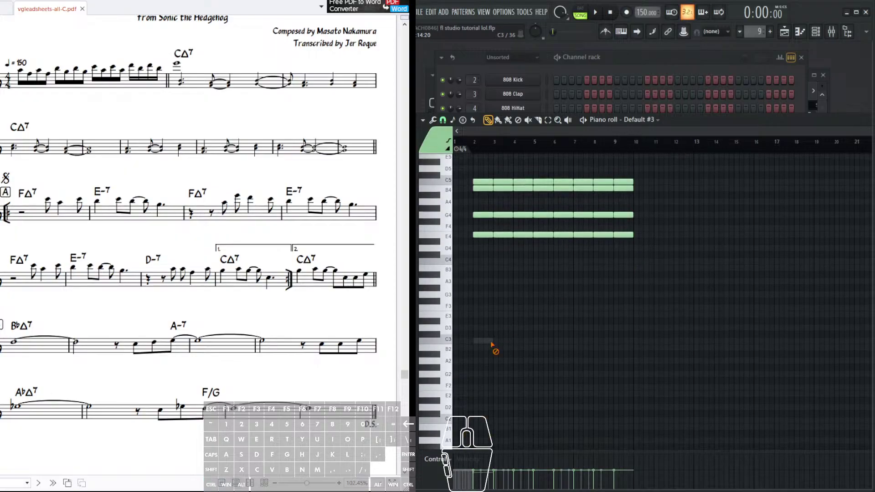
{"action": "right_click", "coordinate": [490, 342]}
{"action": "left_click_drag", "start_coordinate": [495, 325], "coordinate": [470, 379]}
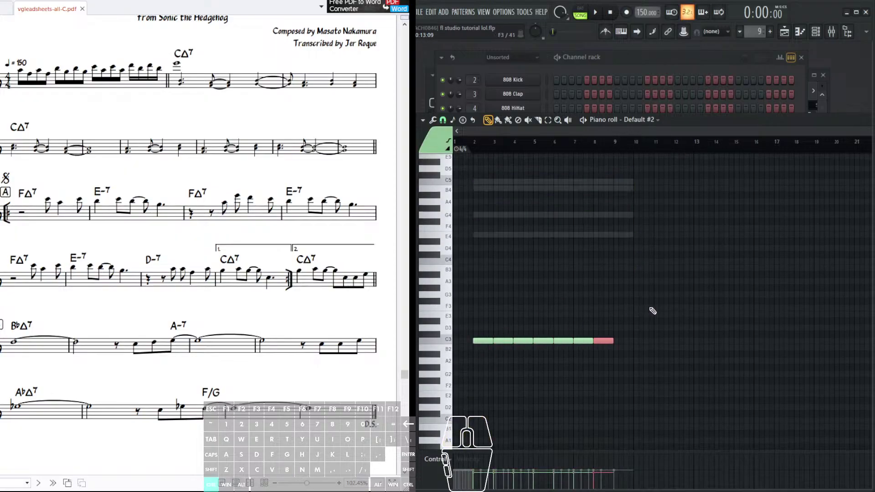
- Play the arrangement from the start to hear the intro melody with the repeated chords and C3 bass
{"action": "key", "text": "space"}
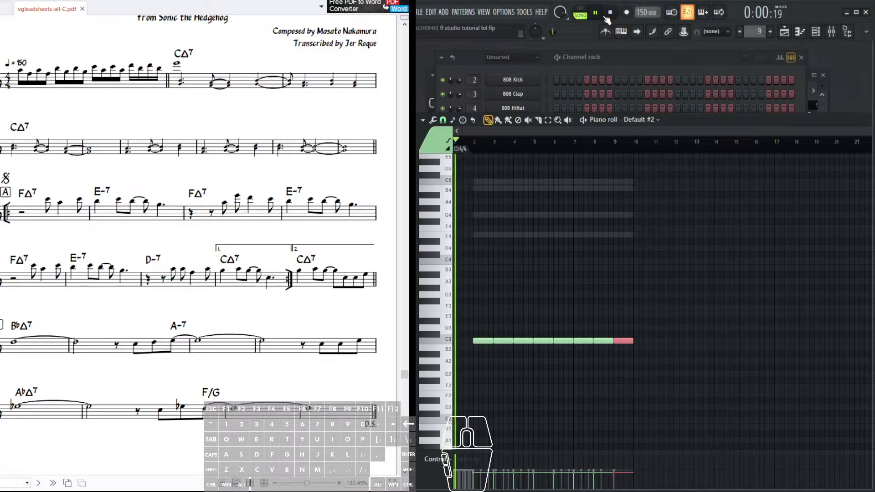
{"action": "scroll", "coordinate": [549, 131], "scroll_direction": "up", "scroll_amount": 1}
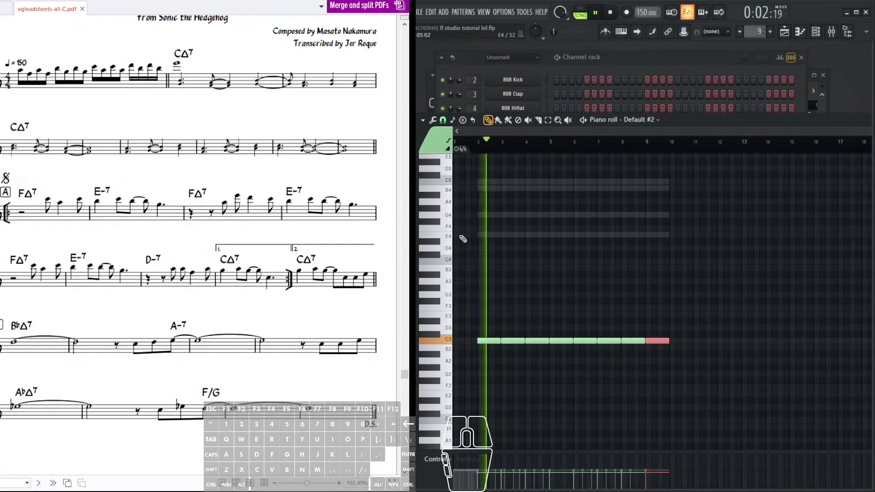
{"action": "scroll", "coordinate": [467, 236], "scroll_direction": "up", "scroll_amount": 3}
{"action": "scroll", "coordinate": [466, 253], "scroll_direction": "down", "scroll_amount": 1}
{"action": "scroll", "coordinate": [467, 254], "scroll_direction": "up", "scroll_amount": 1}
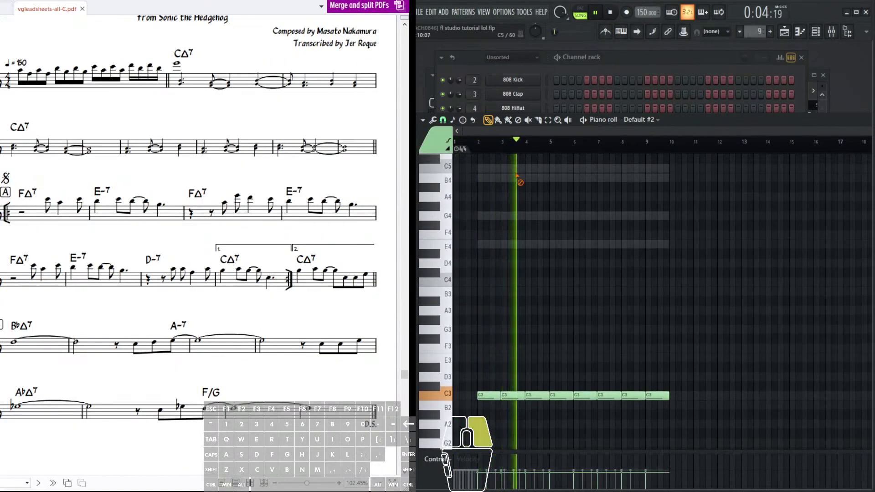
{"action": "right_click", "coordinate": [503, 244]}
{"action": "left_click", "coordinate": [609, 12]}
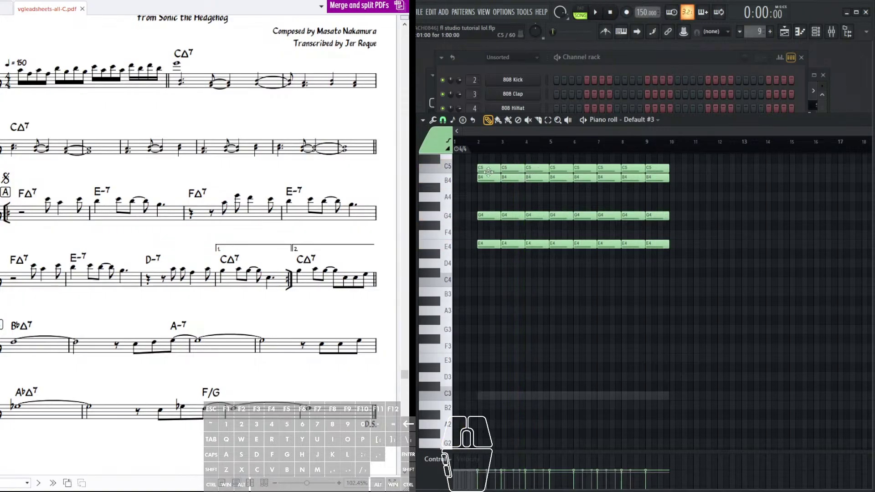
{"action": "scroll", "coordinate": [501, 240], "scroll_direction": "up", "scroll_amount": 1}
{"action": "scroll", "coordinate": [503, 233], "scroll_direction": "down", "scroll_amount": 1}
{"action": "scroll", "coordinate": [503, 232], "scroll_direction": "up", "scroll_amount": 1}
{"action": "scroll", "coordinate": [502, 200], "scroll_direction": "down", "scroll_amount": 1}
{"action": "mouse_move", "coordinate": [485, 172]}
{"action": "left_mouse_down"}
{"action": "mouse_move", "coordinate": [481, 282]}
{"action": "mouse_move", "coordinate": [527, 253]}
{"action": "mouse_move", "coordinate": [592, 147]}
{"action": "mouse_move", "coordinate": [555, 296]}
{"action": "mouse_move", "coordinate": [630, 252]}
{"action": "left_mouse_up"}
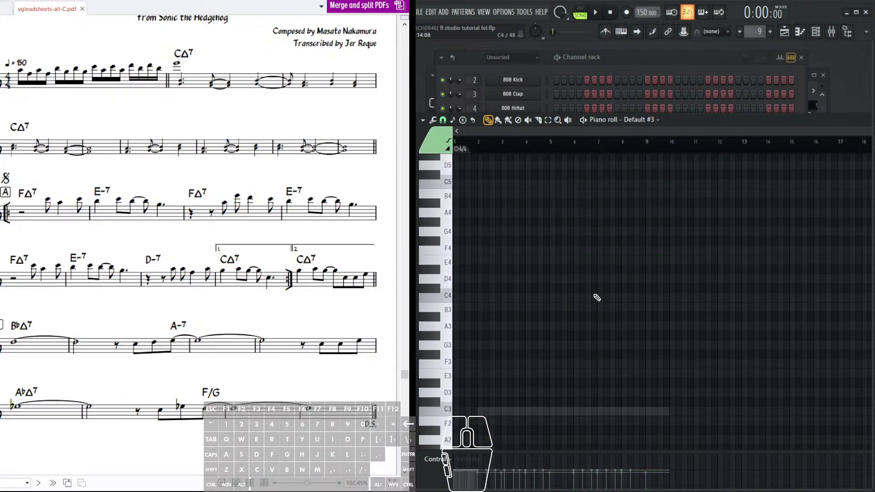
{"action": "scroll", "coordinate": [576, 304], "scroll_direction": "down", "scroll_amount": 1}
{"action": "key", "text": "ctrl+alt+z"}
{"action": "scroll", "coordinate": [606, 244], "scroll_direction": "up", "scroll_amount": 2}
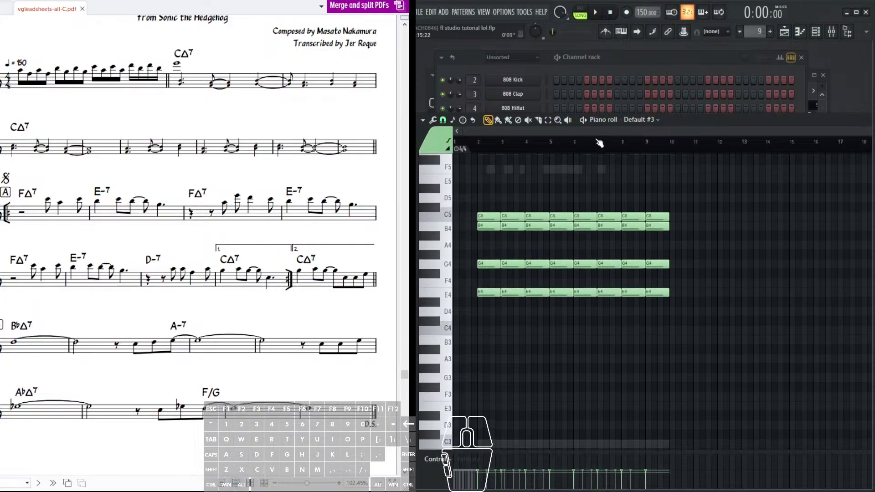
- Switch the piano roll to the Default #2 bass notes and delete the C3 note in bar 2
{"action": "scroll", "coordinate": [566, 208], "scroll_direction": "down", "scroll_amount": 2}
{"action": "double_click", "coordinate": [490, 386]}
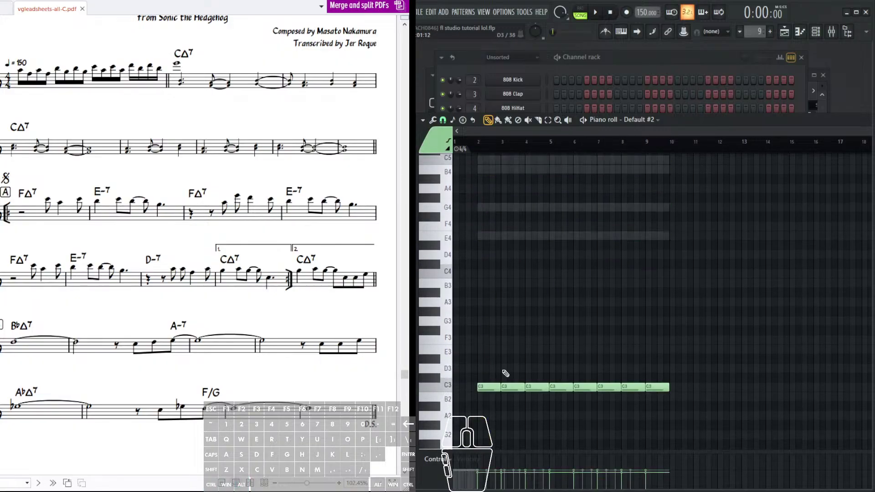
{"action": "scroll", "coordinate": [559, 312], "scroll_direction": "down", "scroll_amount": 2}
{"action": "scroll", "coordinate": [529, 340], "scroll_direction": "up", "scroll_amount": 4, "text": "ctrl"}
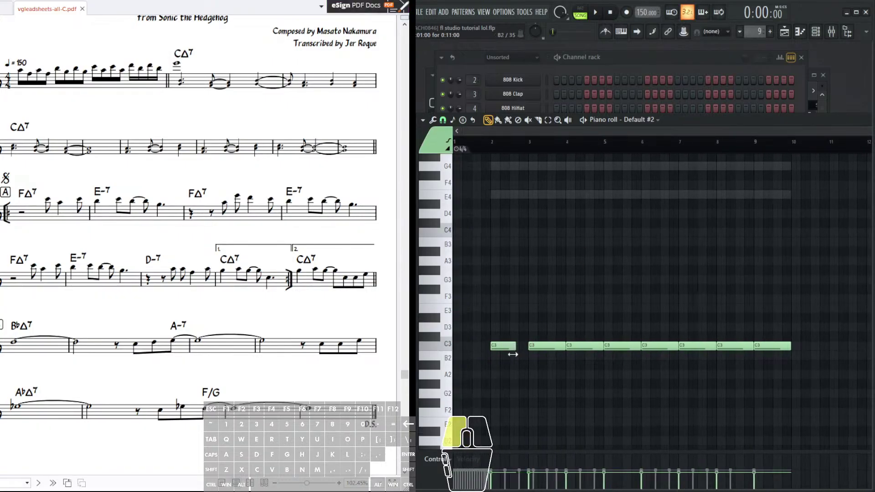
{"action": "scroll", "coordinate": [576, 171], "scroll_direction": "up", "scroll_amount": 2, "text": "ctrl"}
{"action": "scroll", "coordinate": [512, 224], "scroll_direction": "up", "scroll_amount": 2, "text": "alt"}
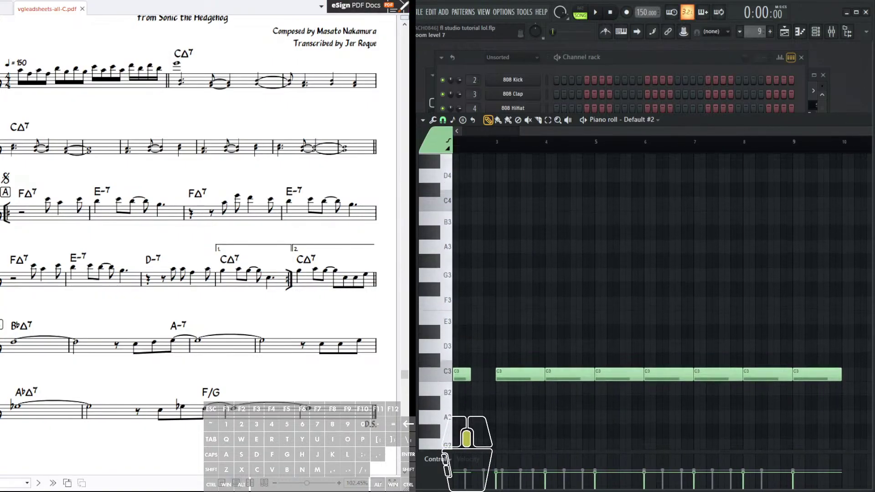
{"action": "scroll", "coordinate": [644, 307], "scroll_direction": "up", "scroll_amount": 1, "text": "alt"}
{"action": "left_click", "coordinate": [520, 369]}
{"action": "left_click_drag", "start_coordinate": [542, 391], "coordinate": [534, 332]}
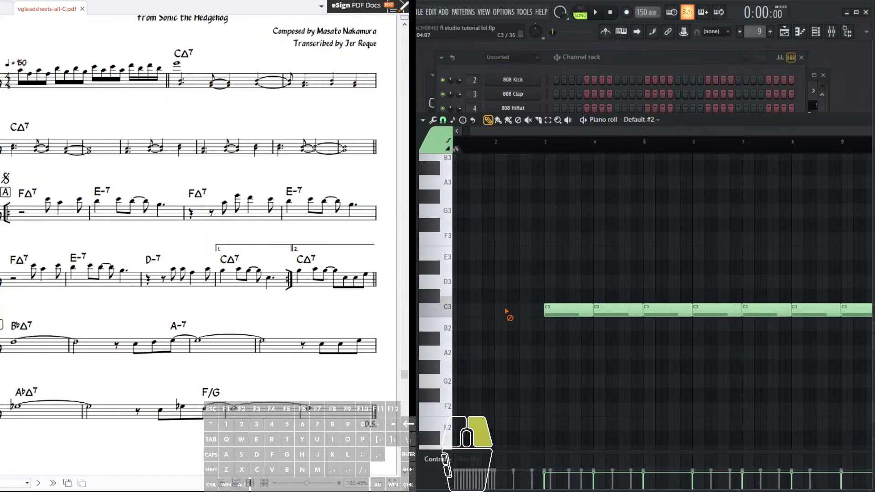
- Place a C2 note at the start of bar 2 and give it a length of 6 steps
{"action": "scroll", "coordinate": [498, 397], "scroll_direction": "down", "scroll_amount": 2}
{"action": "left_click", "coordinate": [489, 438]}
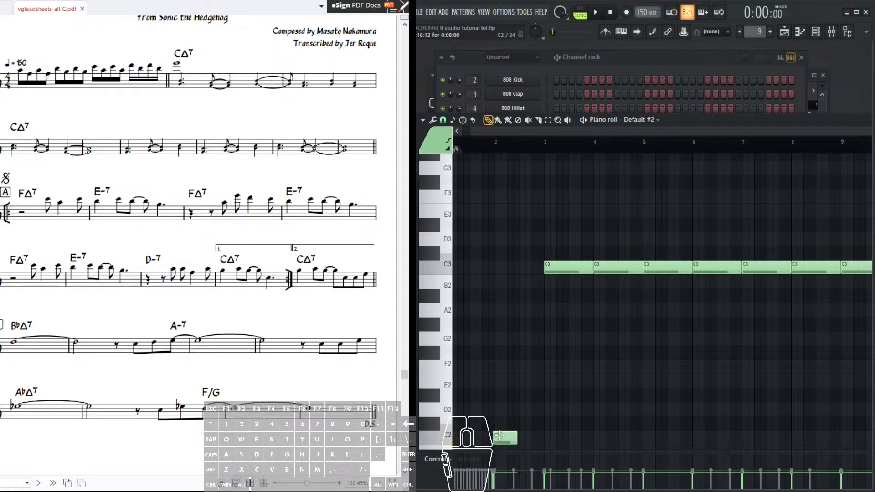
{"action": "scroll", "coordinate": [607, 309], "scroll_direction": "up", "scroll_amount": 2}
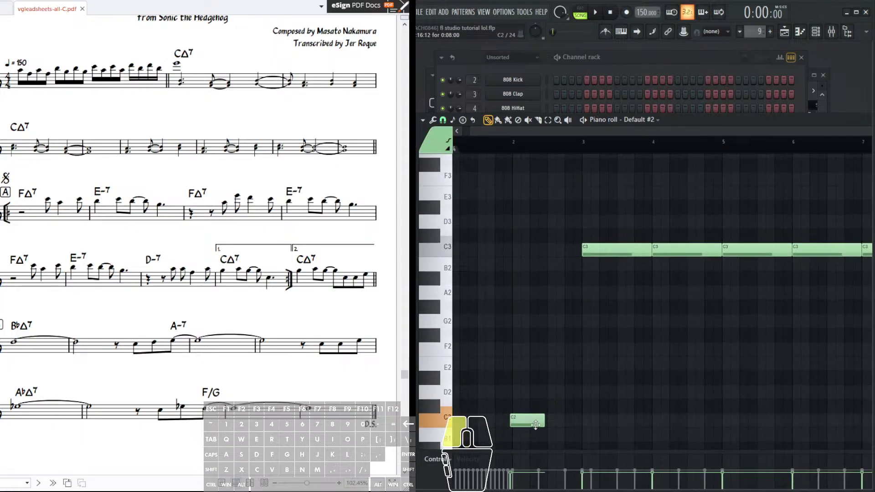
{"action": "scroll", "coordinate": [533, 333], "scroll_direction": "up", "scroll_amount": 2}
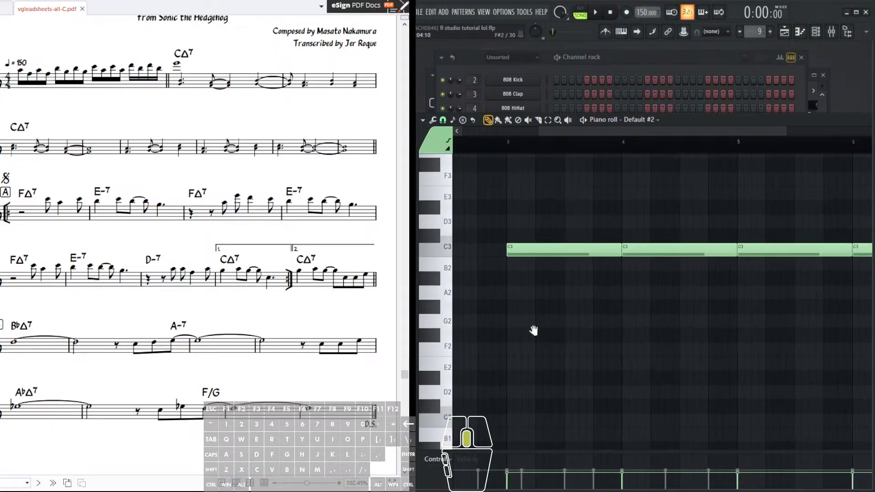
{"action": "scroll", "coordinate": [581, 393], "scroll_direction": "down", "scroll_amount": 2}
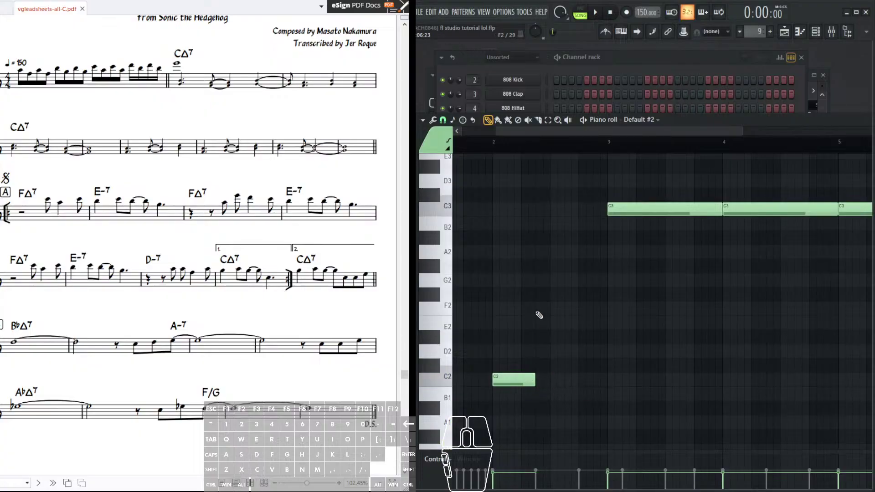
- Replace the long C3 in bar 3, continuing the riff with G2 (6 steps), C3 (8 steps), then G2, C2 and G2 (4 steps each)
{"action": "left_click_drag", "start_coordinate": [558, 315], "coordinate": [544, 390]}
{"action": "right_click", "coordinate": [602, 300]}
{"action": "left_click", "coordinate": [573, 283]}
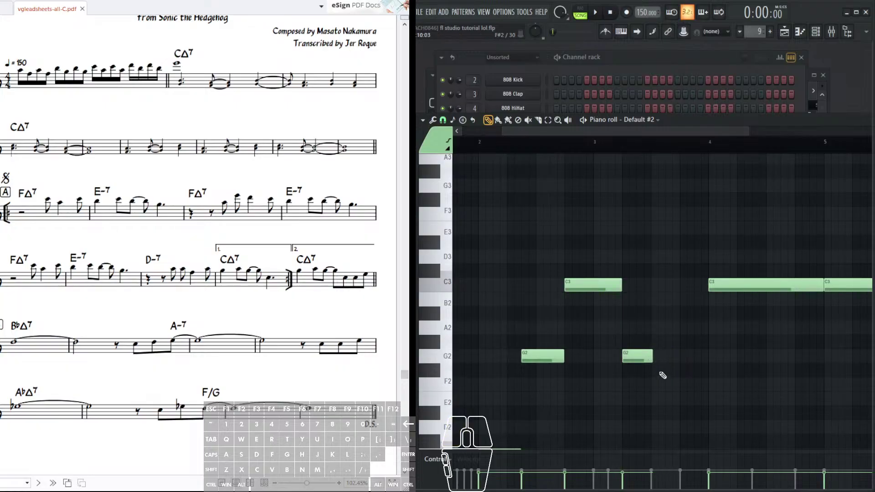
{"action": "left_click_drag", "start_coordinate": [657, 369], "coordinate": [643, 357]}
{"action": "scroll", "coordinate": [633, 343], "scroll_direction": "down", "scroll_amount": 4}
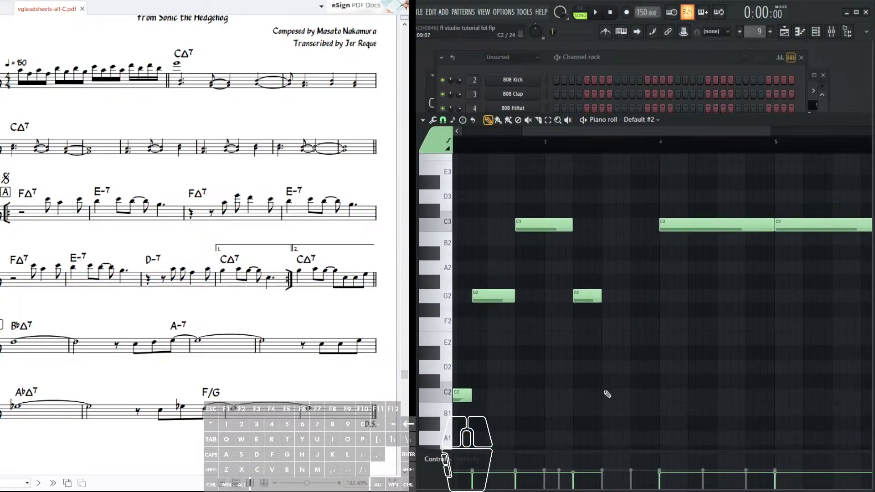
{"action": "left_click", "coordinate": [631, 296]}
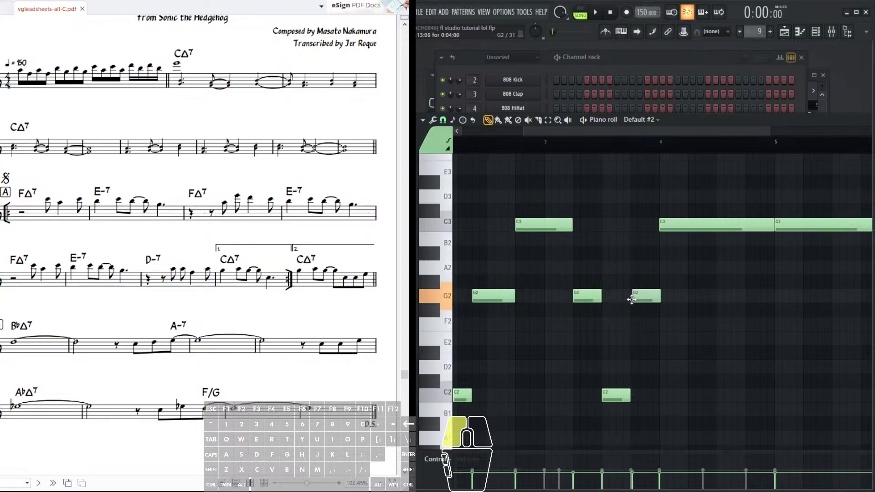
{"action": "scroll", "coordinate": [703, 142], "scroll_direction": "down", "scroll_amount": 3}
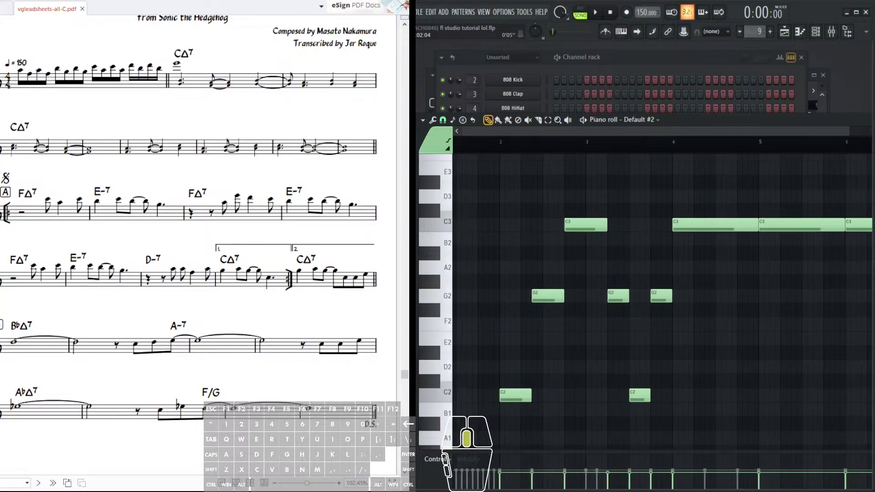
- Delete the remaining long C3 notes from bar 4 through bar 9
{"action": "left_click_drag", "start_coordinate": [708, 236], "coordinate": [650, 256]}
{"action": "right_click", "coordinate": [649, 245]}
{"action": "mouse_move", "coordinate": [574, 252]}
{"action": "left_mouse_down"}
{"action": "mouse_move", "coordinate": [383, 261]}
{"action": "mouse_move", "coordinate": [800, 257]}
{"action": "left_mouse_up"}
{"action": "mouse_move", "coordinate": [669, 301]}
{"action": "left_mouse_down"}
{"action": "mouse_move", "coordinate": [835, 265]}
{"action": "mouse_move", "coordinate": [871, 243]}
{"action": "left_mouse_up"}
{"action": "left_click_drag", "start_coordinate": [659, 150], "coordinate": [482, 197]}
{"action": "scroll", "coordinate": [663, 147], "scroll_direction": "up", "scroll_amount": 1}
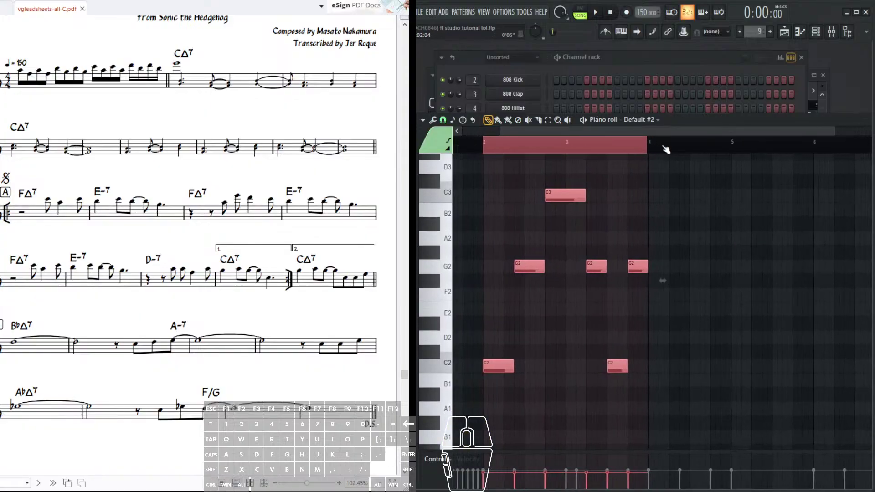
{"action": "left_click_drag", "start_coordinate": [647, 148], "coordinate": [477, 184]}
{"action": "key", "text": "ctrl+b"}
{"action": "scroll", "coordinate": [617, 143], "scroll_direction": "down", "scroll_amount": 2}
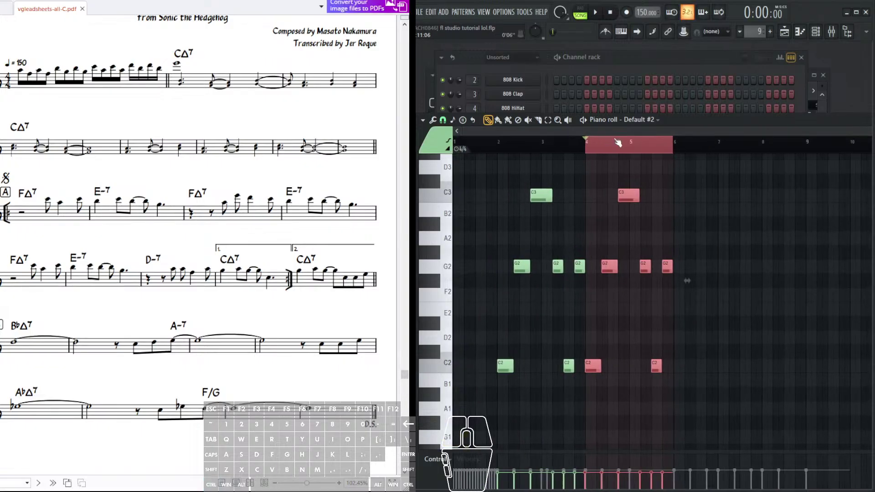
{"action": "key", "text": "ctrl+b"}
{"action": "key", "text": "ctrl+b"}
{"action": "scroll", "coordinate": [617, 335], "scroll_direction": "up", "scroll_amount": 3}
{"action": "scroll", "coordinate": [618, 335], "scroll_direction": "up", "scroll_amount": 4}
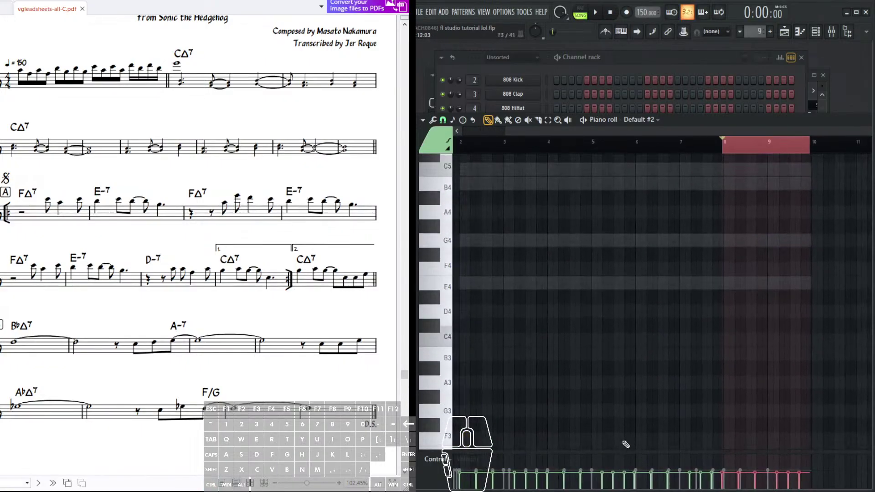
{"action": "scroll", "coordinate": [474, 328], "scroll_direction": "right", "scroll_amount": 3}
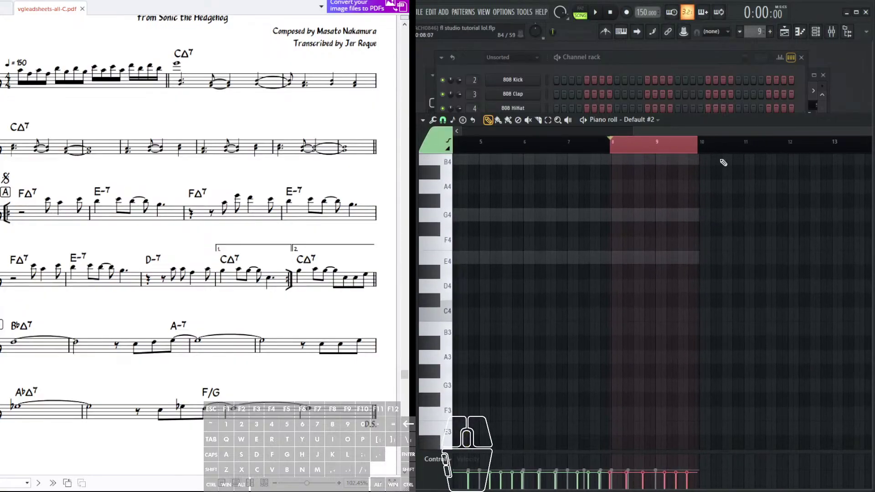
{"action": "scroll", "coordinate": [725, 143], "scroll_direction": "up", "scroll_amount": 4}
{"action": "scroll", "coordinate": [725, 144], "scroll_direction": "down", "scroll_amount": 2}
{"action": "scroll", "coordinate": [696, 246], "scroll_direction": "down", "scroll_amount": 3}
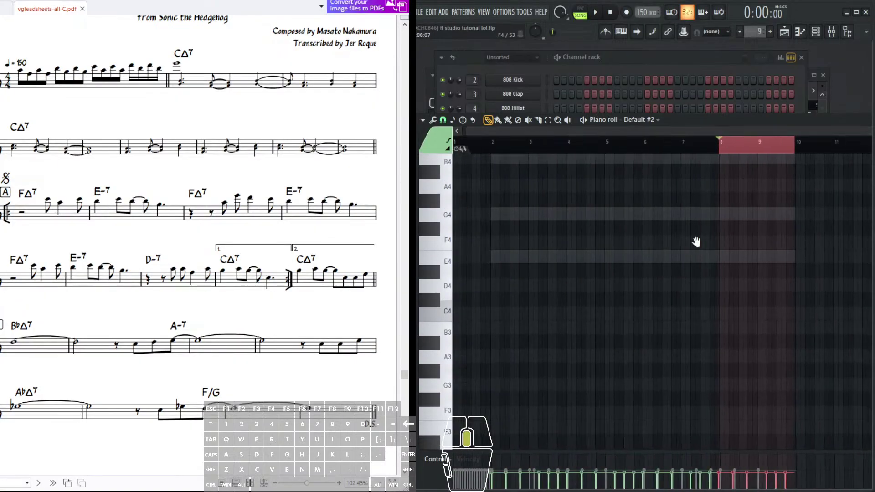
{"action": "scroll", "coordinate": [660, 258], "scroll_direction": "down", "scroll_amount": 5}
{"action": "key", "text": "ctrl+z"}
{"action": "key", "text": "ctrl+z"}
{"action": "key", "text": "ctrl+alt+z"}
{"action": "key", "text": "ctrl+alt+z"}
{"action": "scroll", "coordinate": [652, 250], "scroll_direction": "down", "scroll_amount": 1}
{"action": "scroll", "coordinate": [615, 137], "scroll_direction": "up", "scroll_amount": 4}
- Duplicate the two-bar bass riff in bars 2 and 3 three times to fill bars 2 through 9
{"action": "left_click_drag", "start_coordinate": [646, 146], "coordinate": [480, 178]}
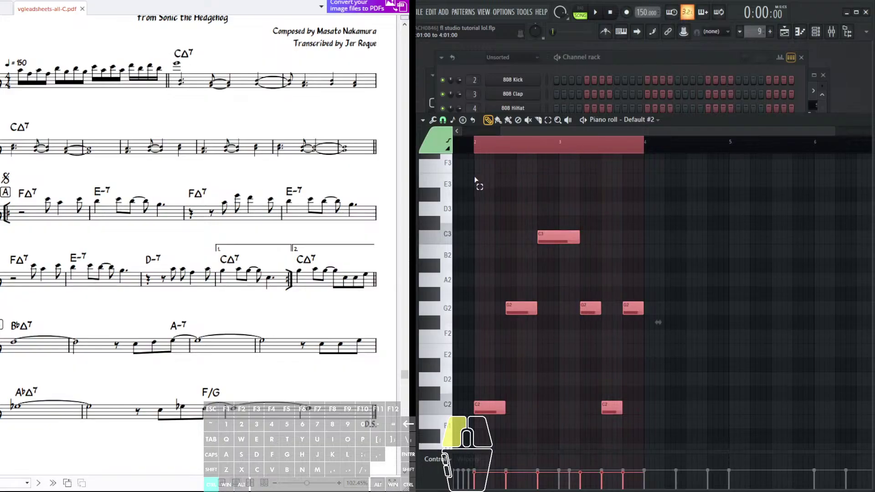
{"action": "scroll", "coordinate": [476, 152], "scroll_direction": "up", "scroll_amount": 5}
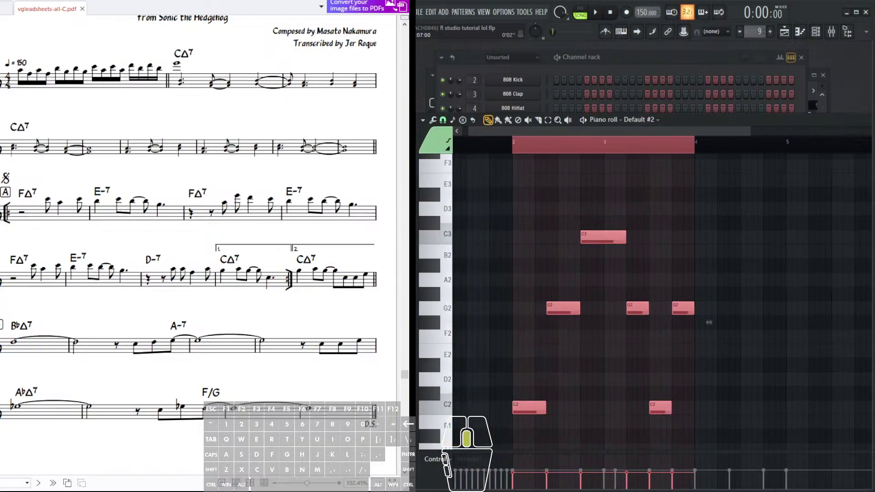
{"action": "scroll", "coordinate": [476, 151], "scroll_direction": "up", "scroll_amount": 4}
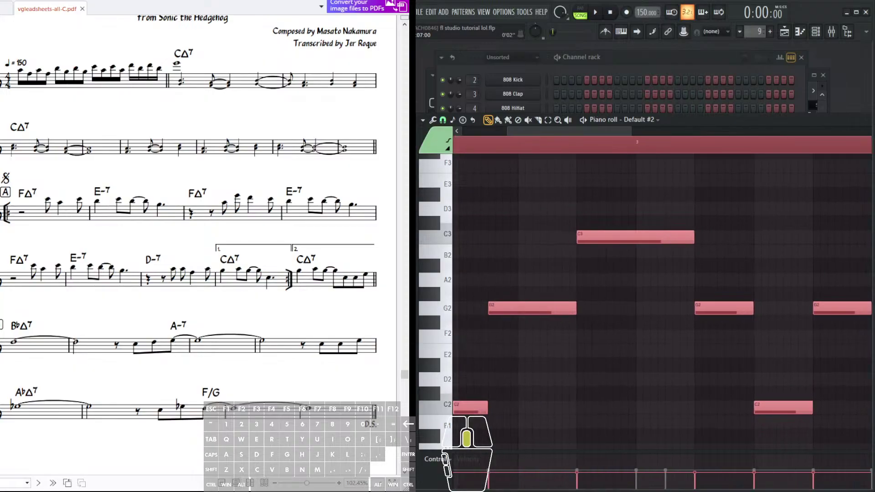
{"action": "scroll", "coordinate": [476, 151], "scroll_direction": "down", "scroll_amount": 8}
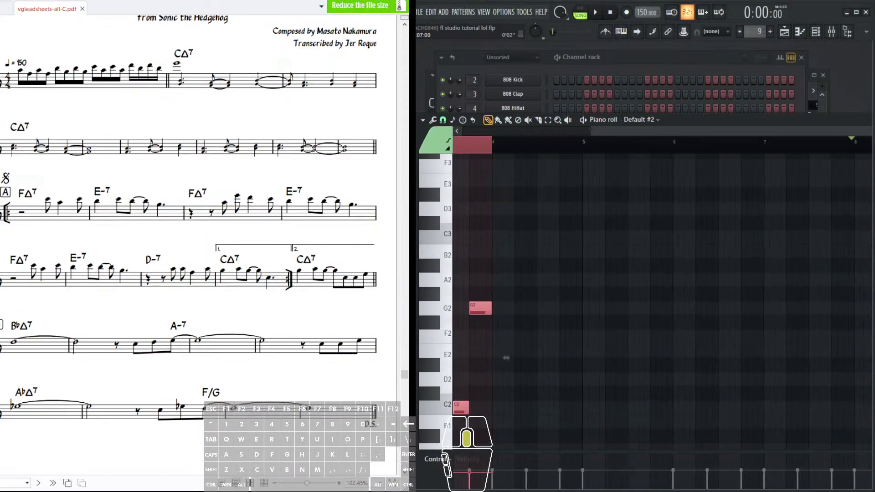
{"action": "key", "text": "ctrl+b"}
{"action": "left_click_drag", "start_coordinate": [647, 197], "coordinate": [472, 191]}
{"action": "key", "text": "ctrl+b"}
{"action": "key", "text": "ctrl+b"}
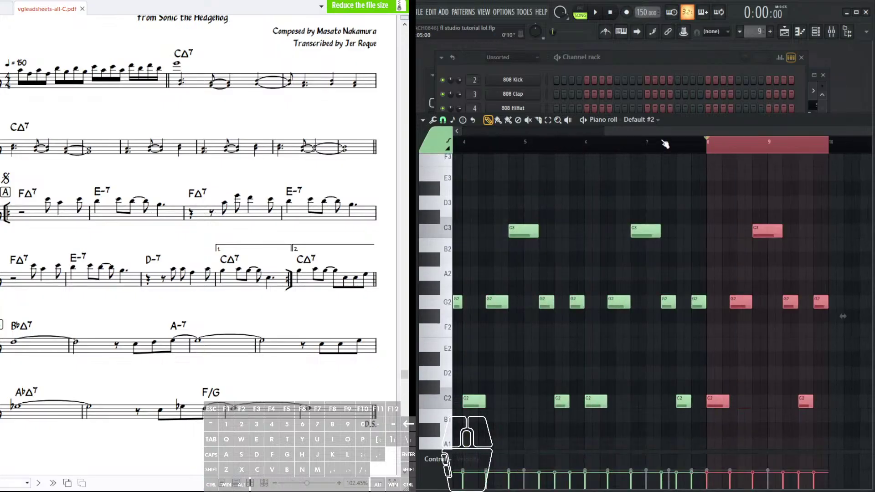
- Play the repeated bass riff from bar 2 to check its timing, and stop playback
{"action": "scroll", "coordinate": [664, 144], "scroll_direction": "down", "scroll_amount": 3}
{"action": "scroll", "coordinate": [692, 204], "scroll_direction": "up", "scroll_amount": 8}
{"action": "scroll", "coordinate": [677, 190], "scroll_direction": "down", "scroll_amount": 6}
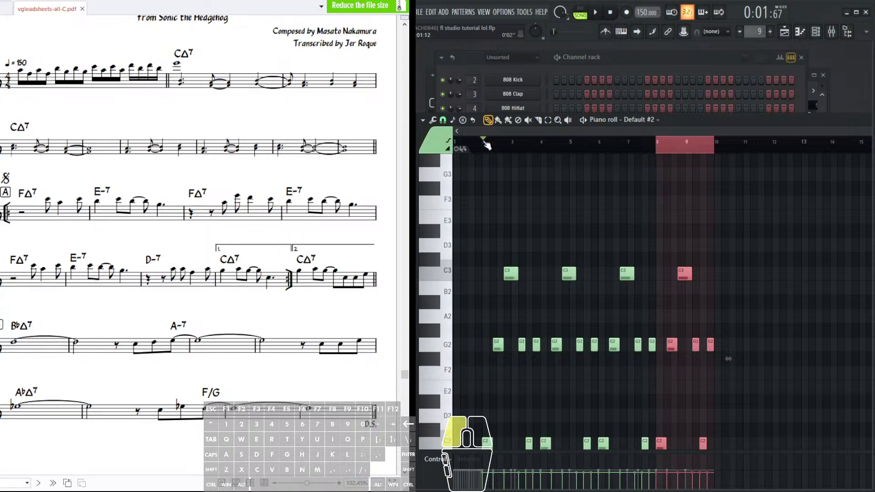
{"action": "key", "text": "space"}
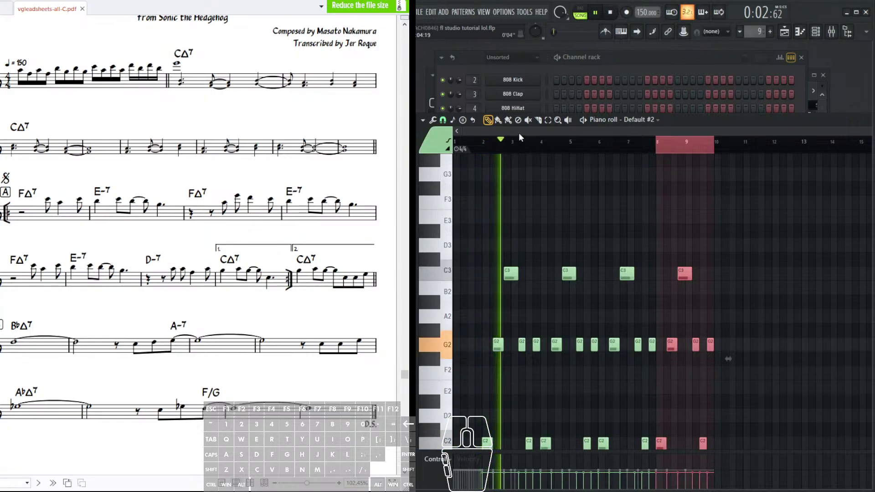
{"action": "left_click", "coordinate": [548, 120]}
{"action": "left_click", "coordinate": [556, 220]}
{"action": "scroll", "coordinate": [567, 194], "scroll_direction": "down", "scroll_amount": 1}
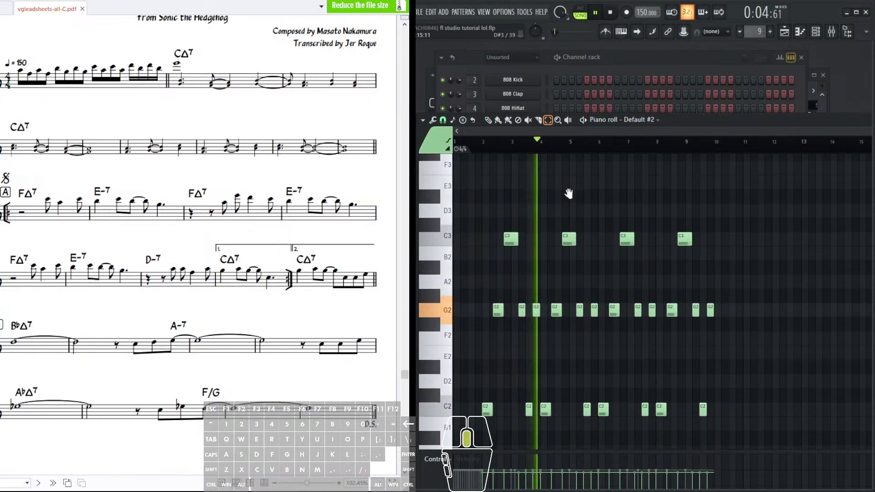
{"action": "left_click", "coordinate": [609, 13]}
- Compress all bass notes to half their length so they fill bars 2 to 5, and duplicate them into bars 6 to 9
{"action": "middle_click", "coordinate": [558, 226]}
{"action": "left_click_drag", "start_coordinate": [559, 226], "coordinate": [558, 238]}
{"action": "scroll", "coordinate": [559, 238], "scroll_direction": "down", "scroll_amount": 6}
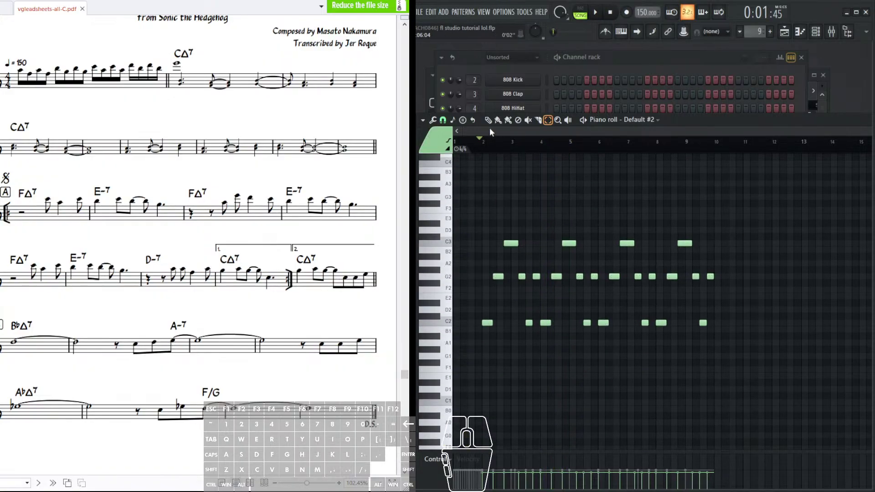
{"action": "key", "text": "ctrl+z"}
{"action": "scroll", "coordinate": [613, 152], "scroll_direction": "up", "scroll_amount": 3}
{"action": "left_click_drag", "start_coordinate": [546, 208], "coordinate": [613, 249]}
{"action": "left_click_drag", "start_coordinate": [490, 230], "coordinate": [847, 424]}
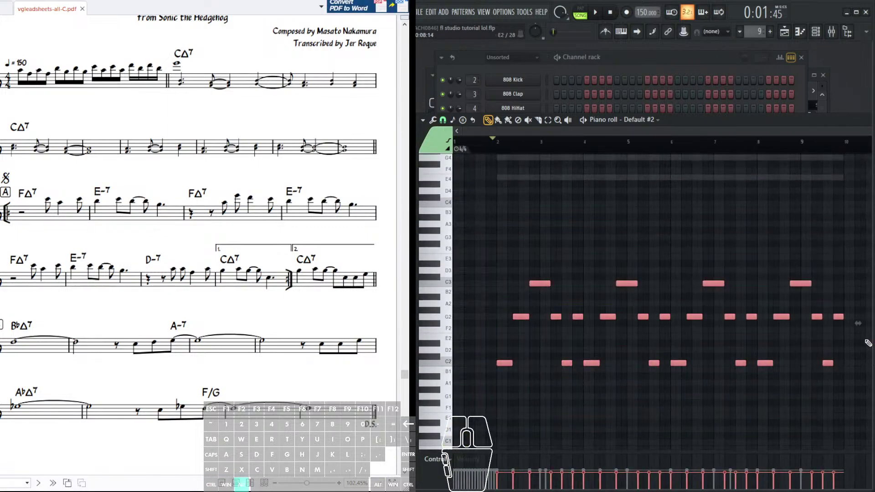
{"action": "left_click_drag", "start_coordinate": [837, 324], "coordinate": [664, 324]}
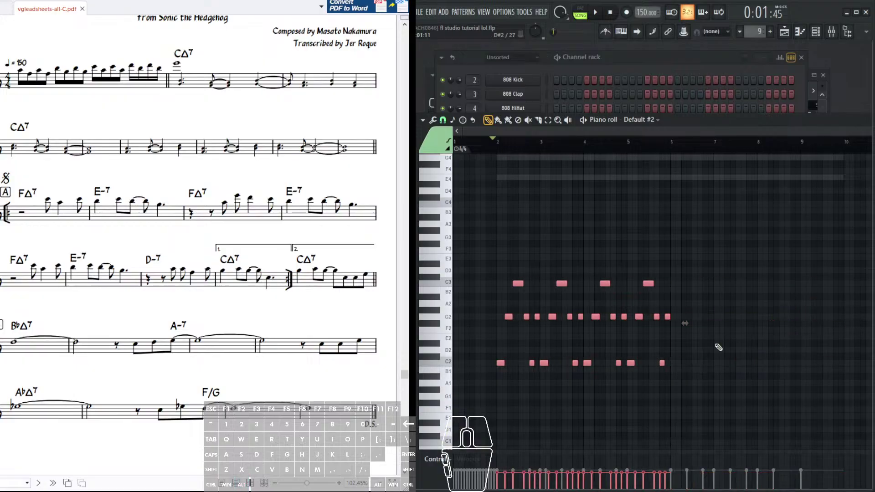
{"action": "key", "text": "ctrl+b"}
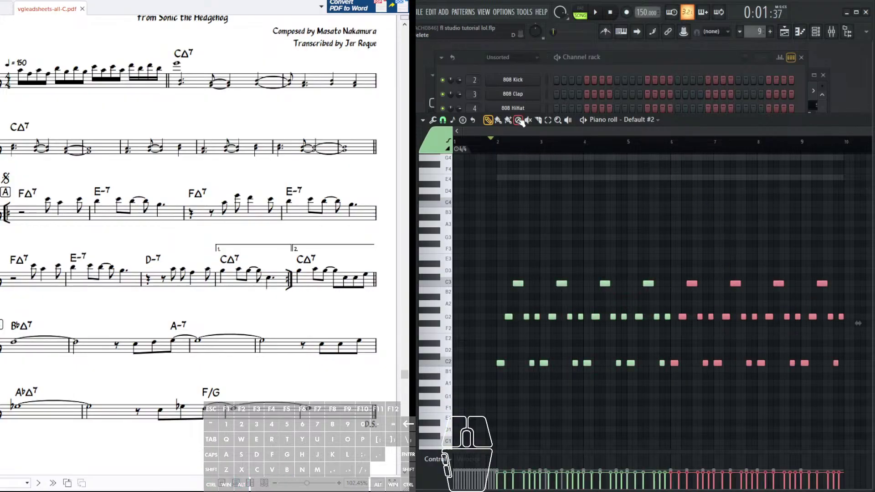
- Start playback, switch to the Default #3 channel and delete all its chord notes in bars 2 through 9
{"action": "left_click", "coordinate": [595, 9]}
{"action": "scroll", "coordinate": [588, 245], "scroll_direction": "up", "scroll_amount": 1}
{"action": "left_click_drag", "start_coordinate": [588, 245], "coordinate": [599, 276]}
{"action": "right_click", "coordinate": [579, 176]}
{"action": "right_click", "coordinate": [579, 177]}
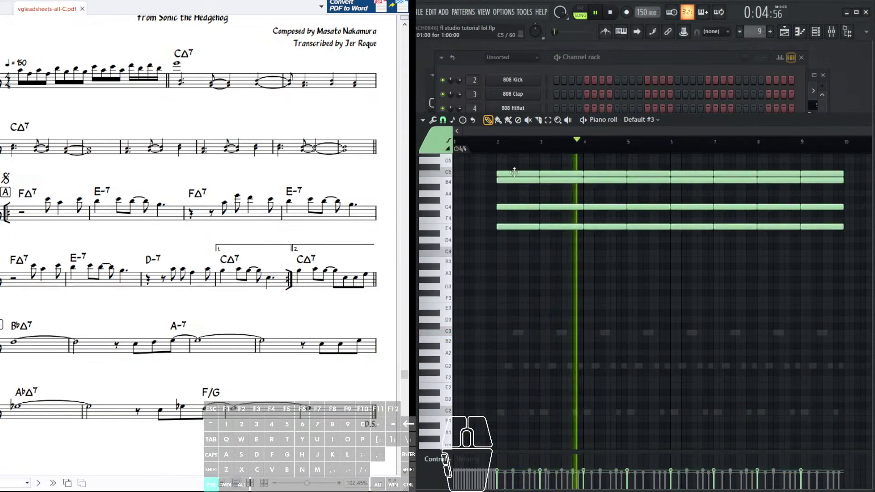
{"action": "left_click_drag", "start_coordinate": [509, 163], "coordinate": [840, 254]}
{"action": "key", "text": "Delete"}
{"action": "scroll", "coordinate": [738, 255], "scroll_direction": "up", "scroll_amount": 2}
{"action": "scroll", "coordinate": [720, 237], "scroll_direction": "up", "scroll_amount": 2}
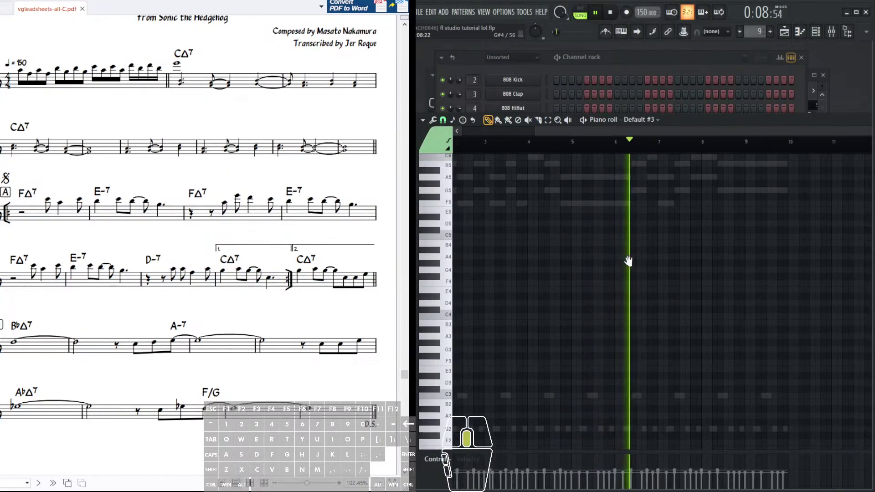
{"action": "scroll", "coordinate": [619, 273], "scroll_direction": "up", "scroll_amount": 12}
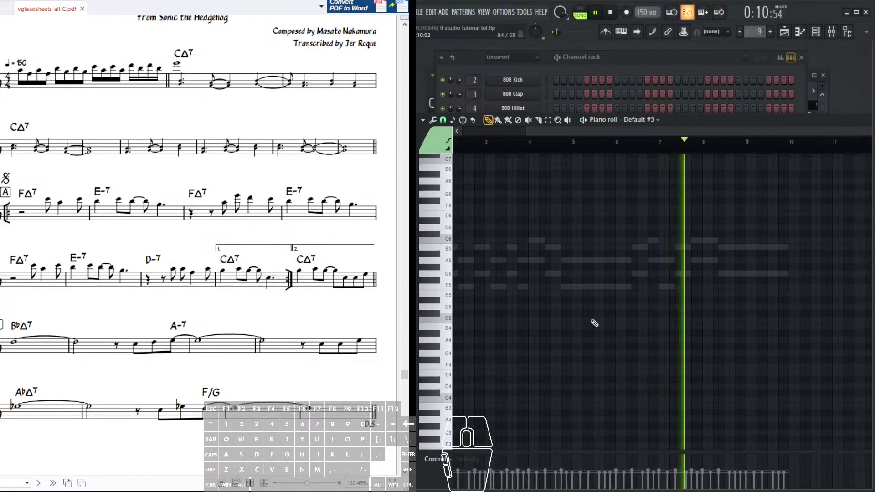
- Open the Default #2 Sytrus synth from the channel rack and raise operator 1's SH setting to reshape its waveform
{"action": "left_click", "coordinate": [646, 61]}
{"action": "left_click", "coordinate": [512, 180]}
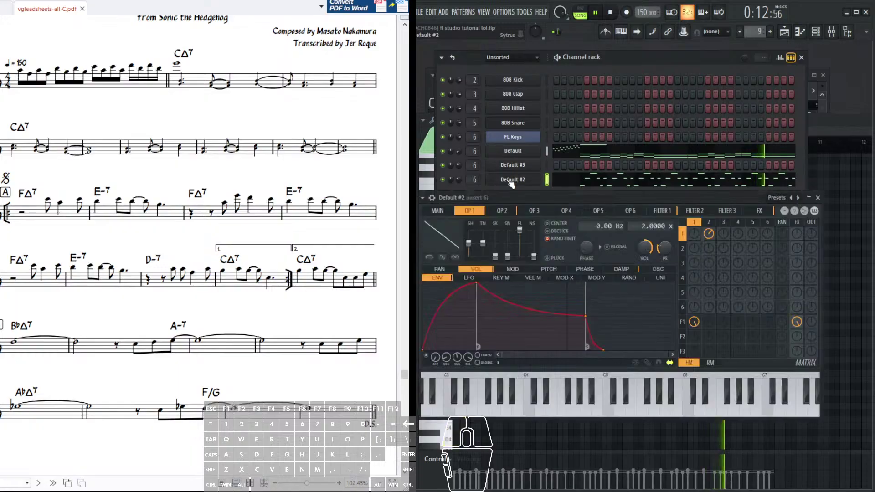
{"action": "left_click_drag", "start_coordinate": [468, 243], "coordinate": [468, 237]}
{"action": "left_click", "coordinate": [698, 233]}
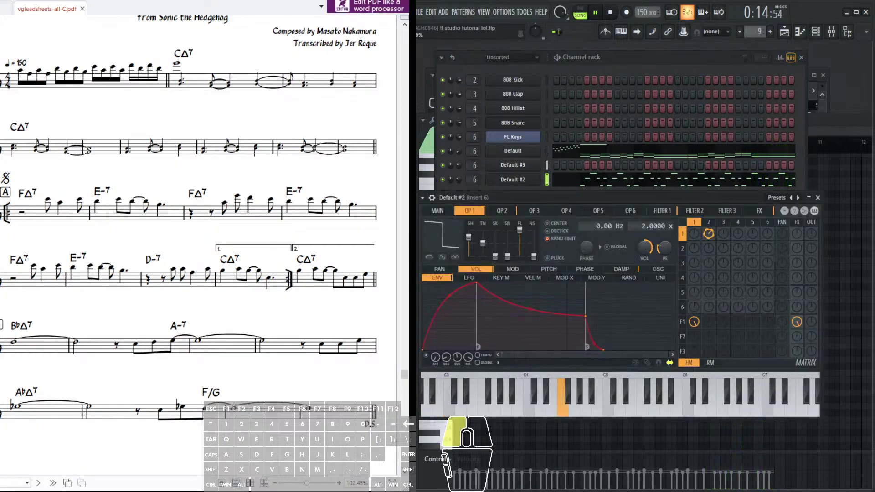
- Bring up the playlist and open Pattern 10's Default #2 part in the piano roll
{"action": "left_click", "coordinate": [822, 136]}
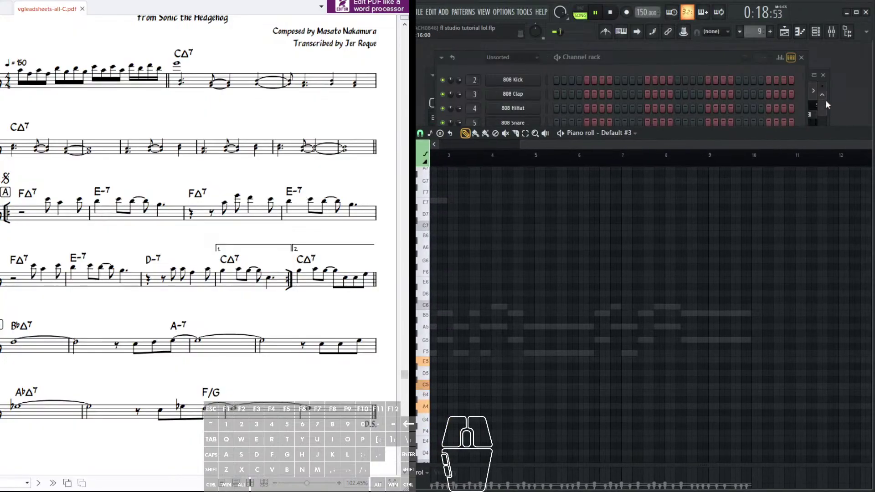
{"action": "left_click", "coordinate": [825, 103]}
{"action": "left_click_drag", "start_coordinate": [658, 209], "coordinate": [831, 114]}
- Try deleting Pattern 10's bass notes from bar 4 onward, and undo the deletion
{"action": "right_click", "coordinate": [564, 278]}
{"action": "mouse_move", "coordinate": [564, 278]}
{"action": "left_mouse_down"}
{"action": "mouse_move", "coordinate": [604, 366]}
{"action": "mouse_move", "coordinate": [597, 268]}
{"action": "mouse_move", "coordinate": [735, 305]}
{"action": "mouse_move", "coordinate": [754, 332]}
{"action": "mouse_move", "coordinate": [645, 291]}
{"action": "left_mouse_up"}
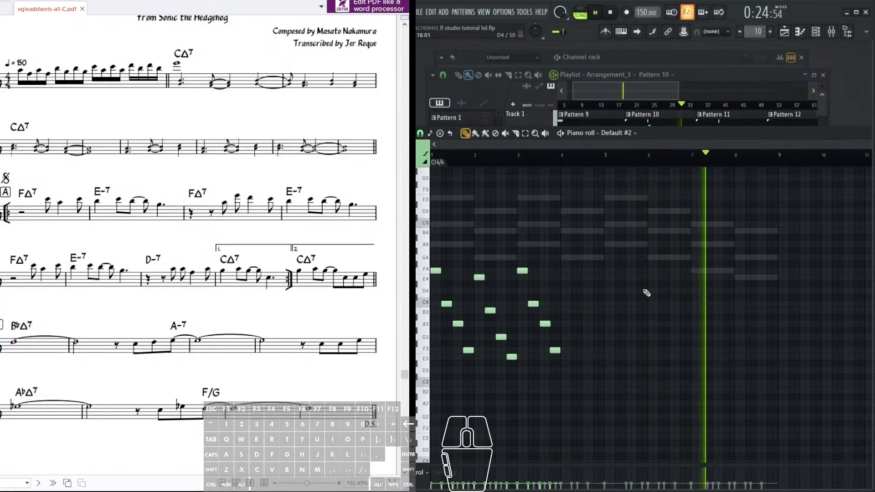
{"action": "key", "text": "ctrl+alt+z"}
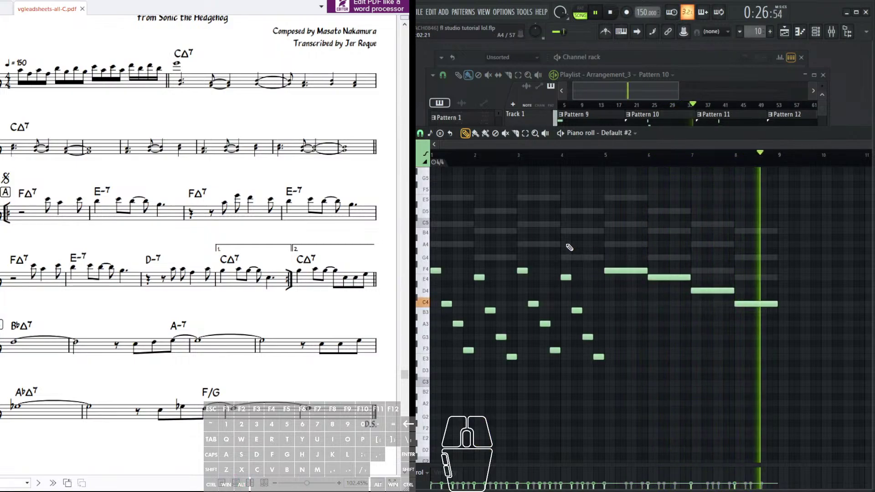
- Return the playlist to the start of the arrangement and restart playback from Pattern 9
{"action": "scroll", "coordinate": [616, 208], "scroll_direction": "up", "scroll_amount": 1}
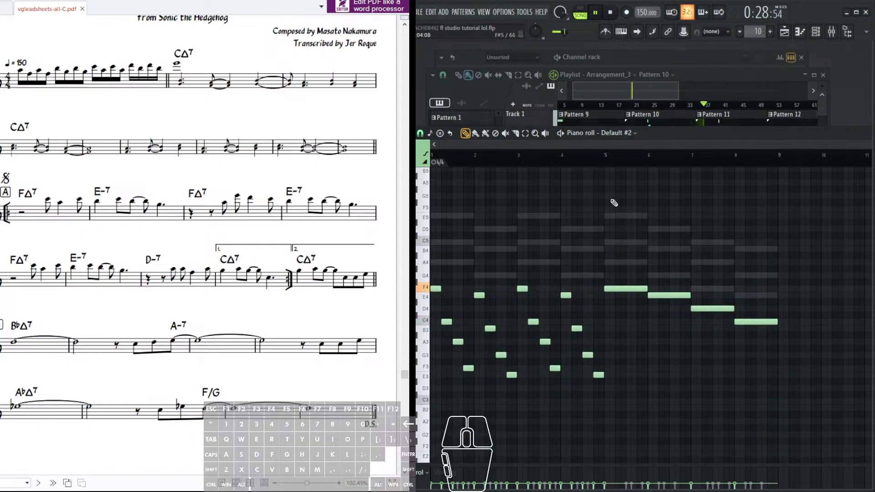
{"action": "left_click_drag", "start_coordinate": [661, 90], "coordinate": [645, 91]}
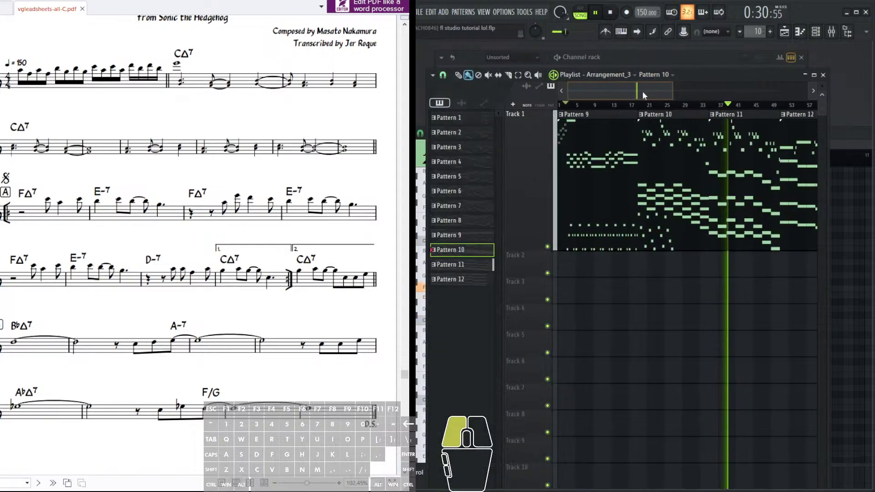
{"action": "left_click_drag", "start_coordinate": [564, 105], "coordinate": [536, 107]}
{"action": "left_click", "coordinate": [595, 12]}
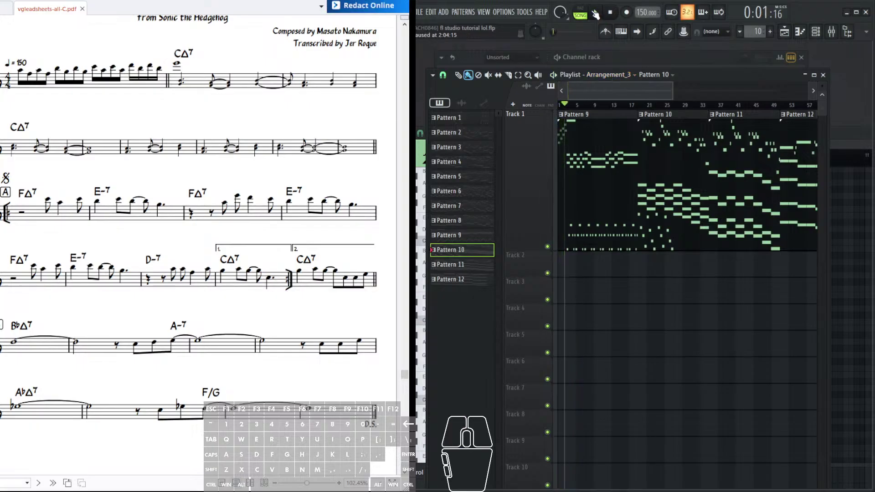
{"action": "left_click", "coordinate": [610, 14]}
{"action": "left_click", "coordinate": [596, 13]}
{"action": "scroll", "coordinate": [617, 127], "scroll_direction": "down", "scroll_amount": 1}
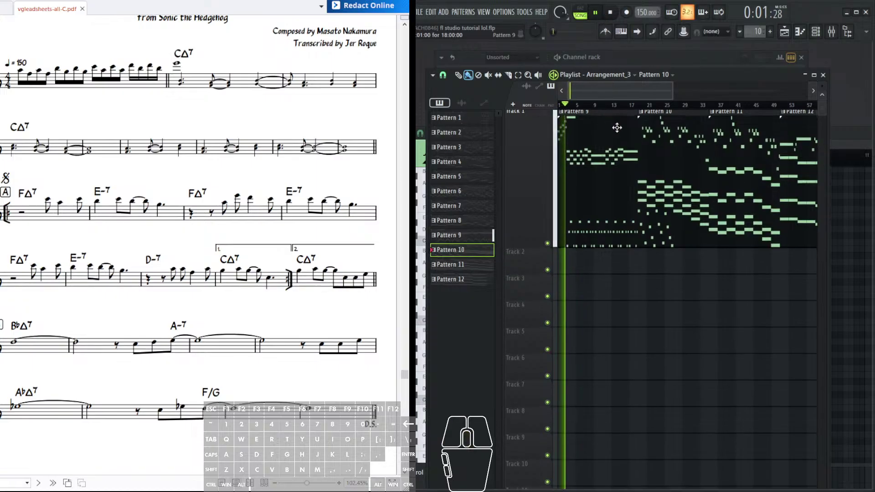
{"action": "scroll", "coordinate": [620, 150], "scroll_direction": "right", "scroll_amount": 2}
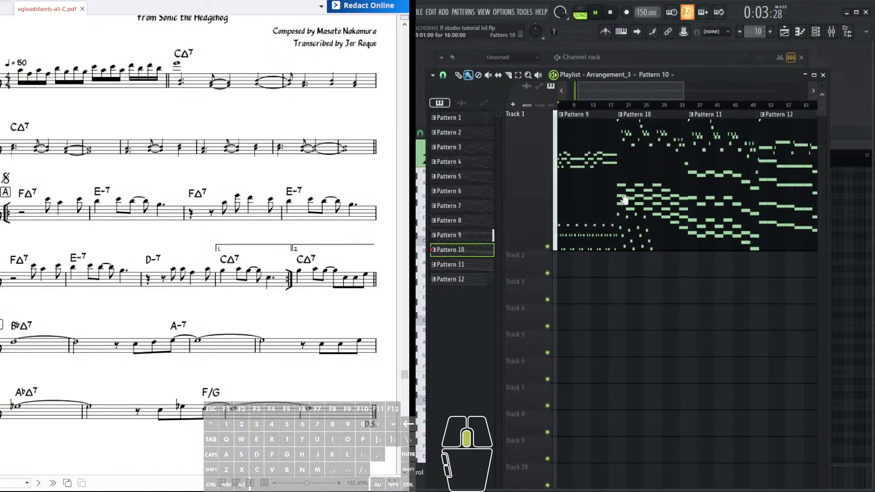
- Open Pattern 9's Default part in the piano roll and follow its chord notes through bar 9 during playback
{"action": "double_click", "coordinate": [624, 199]}
{"action": "scroll", "coordinate": [583, 223], "scroll_direction": "down", "scroll_amount": 2}
{"action": "left_click_drag", "start_coordinate": [631, 90], "coordinate": [613, 93]}
{"action": "double_click", "coordinate": [579, 137]}
{"action": "left_click_drag", "start_coordinate": [563, 173], "coordinate": [652, 233]}
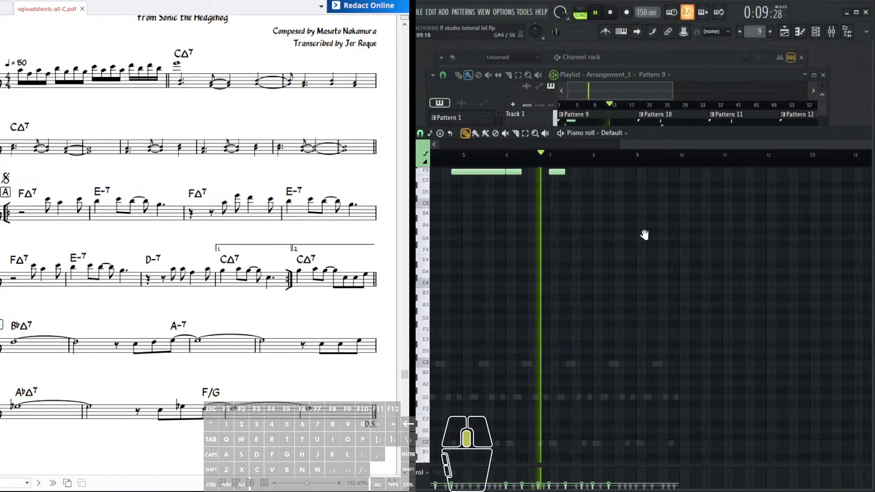
{"action": "scroll", "coordinate": [651, 241], "scroll_direction": "up", "scroll_amount": 8}
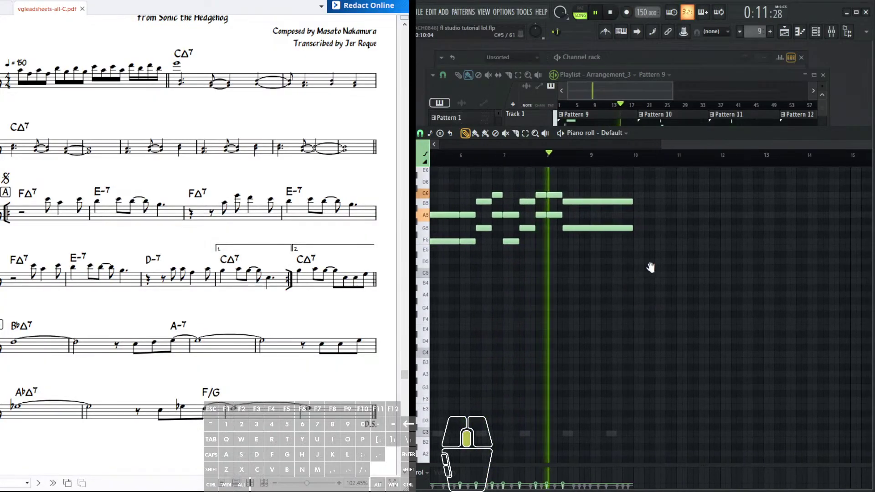
{"action": "scroll", "coordinate": [561, 146], "scroll_direction": "up", "scroll_amount": 3}
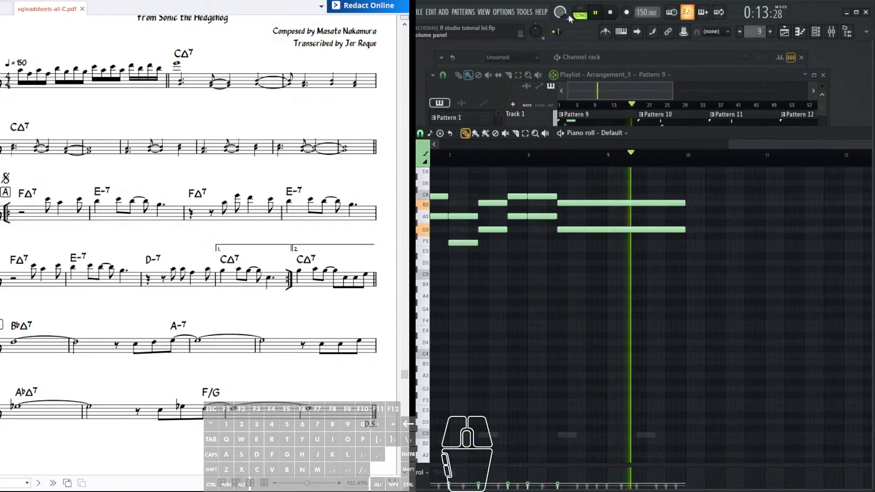
- Stop playback, switch to Pattern 9's Default #2 channel and examine the repeated bass riff against the ghosted chords
{"action": "left_click_drag", "start_coordinate": [628, 209], "coordinate": [699, 169]}
{"action": "left_click_drag", "start_coordinate": [575, 315], "coordinate": [676, 342]}
{"action": "left_click_drag", "start_coordinate": [561, 171], "coordinate": [569, 237]}
{"action": "scroll", "coordinate": [558, 226], "scroll_direction": "down", "scroll_amount": 2}
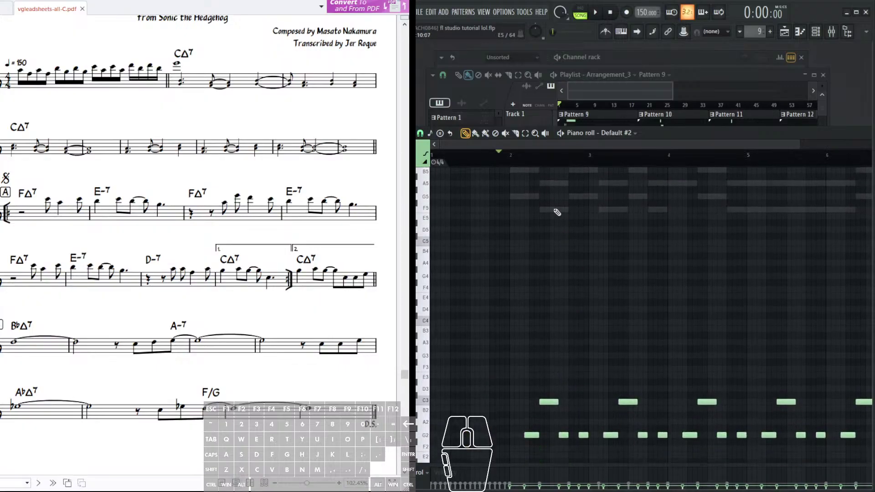
{"action": "scroll", "coordinate": [659, 228], "scroll_direction": "up", "scroll_amount": 2}
{"action": "scroll", "coordinate": [554, 250], "scroll_direction": "right", "scroll_amount": 2}
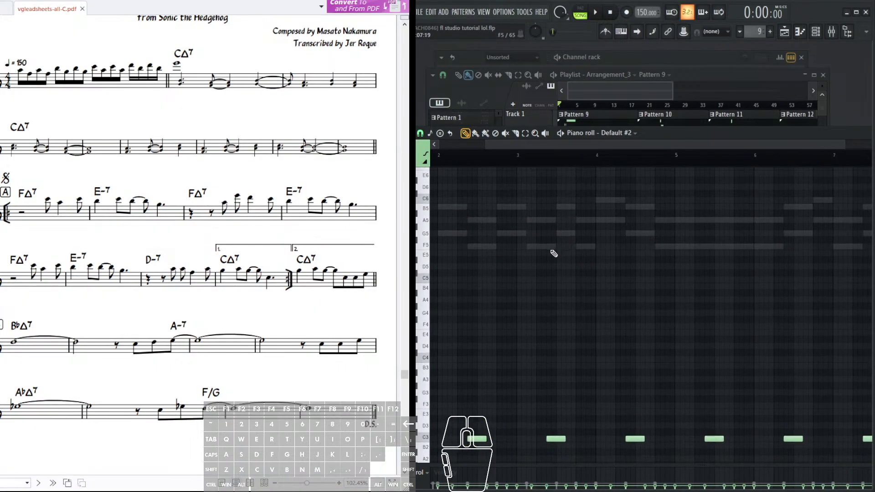
{"action": "scroll", "coordinate": [547, 242], "scroll_direction": "down", "scroll_amount": 1}
{"action": "scroll", "coordinate": [536, 223], "scroll_direction": "right", "scroll_amount": 1}
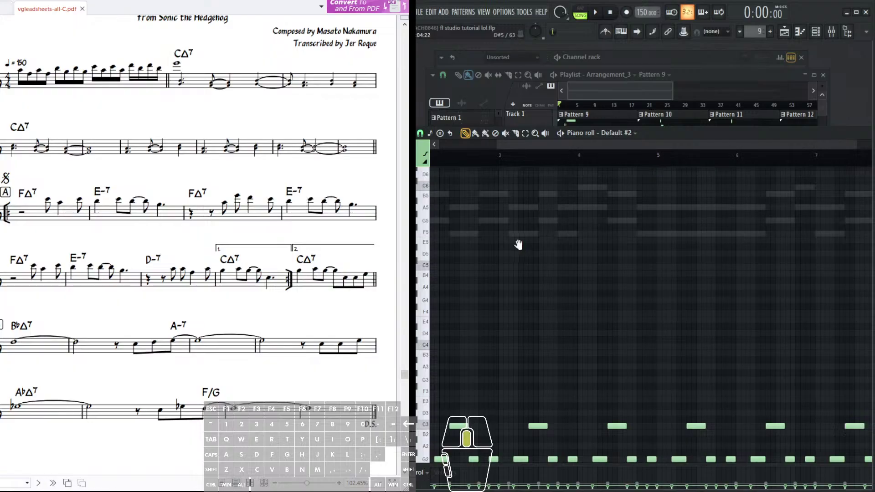
{"action": "scroll", "coordinate": [517, 244], "scroll_direction": "down", "scroll_amount": 5}
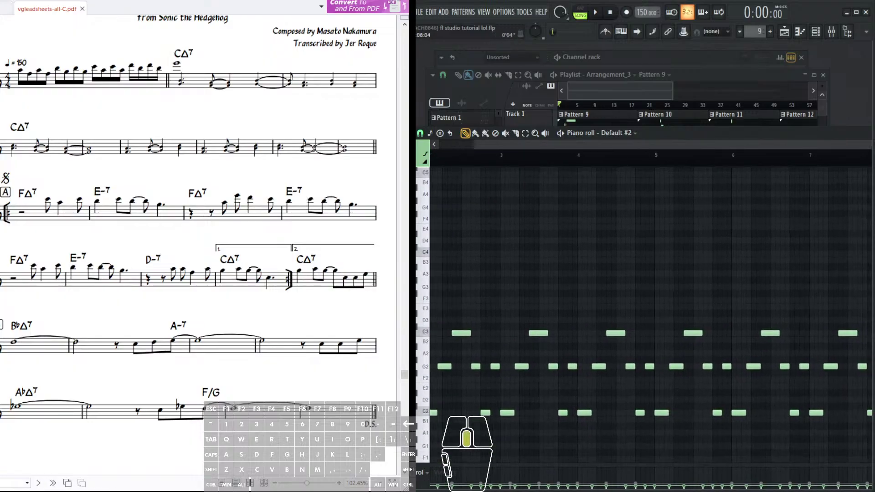
{"action": "scroll", "coordinate": [637, 144], "scroll_direction": "down", "scroll_amount": 2}
{"action": "scroll", "coordinate": [661, 144], "scroll_direction": "down", "scroll_amount": 2}
- Try clearing all of Pattern 9's bass notes and placing a new C2 note at bar 2, and undo these changes
{"action": "left_click_drag", "start_coordinate": [443, 219], "coordinate": [786, 442]}
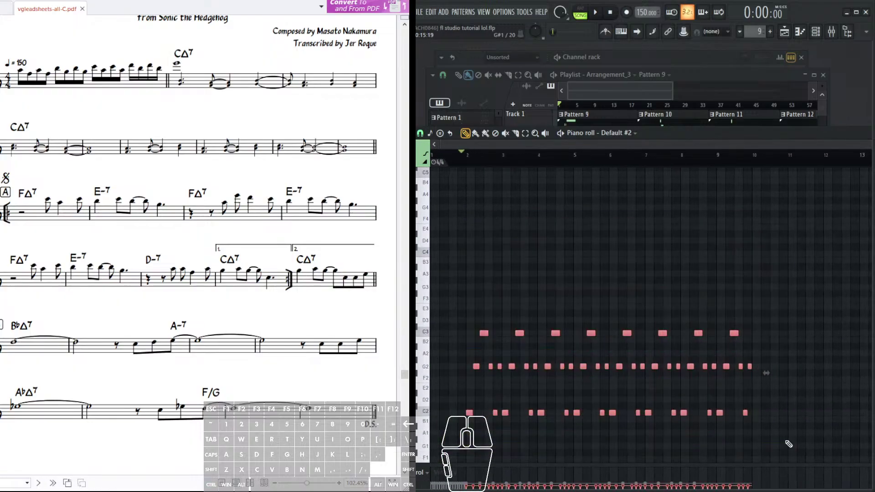
{"action": "key", "text": "Delete"}
{"action": "scroll", "coordinate": [512, 278], "scroll_direction": "up", "scroll_amount": 3}
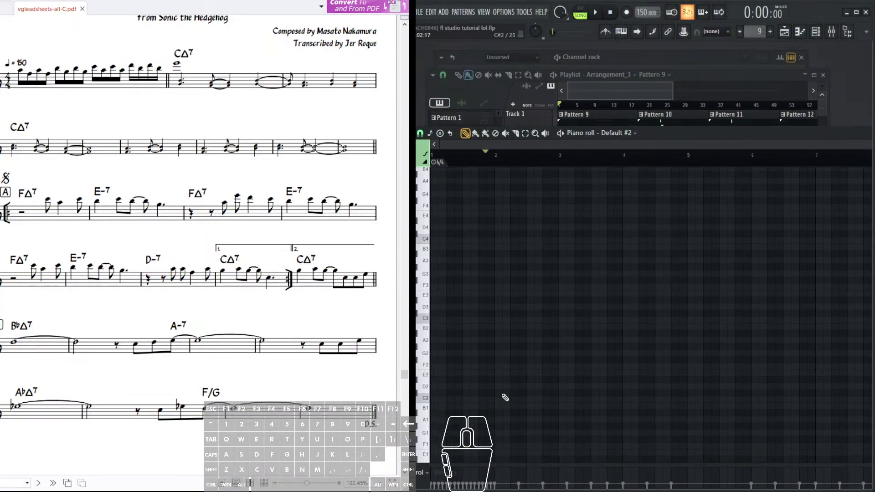
{"action": "scroll", "coordinate": [519, 273], "scroll_direction": "up", "scroll_amount": 2}
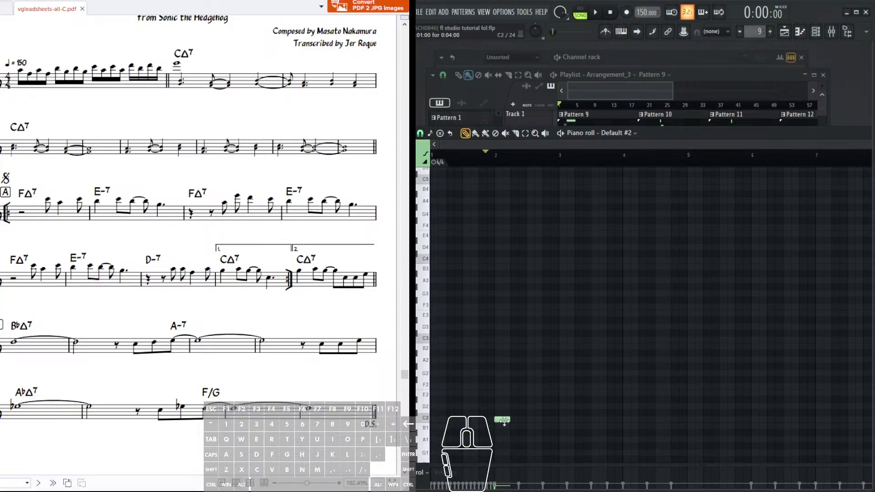
{"action": "key", "text": "ctrl+z"}
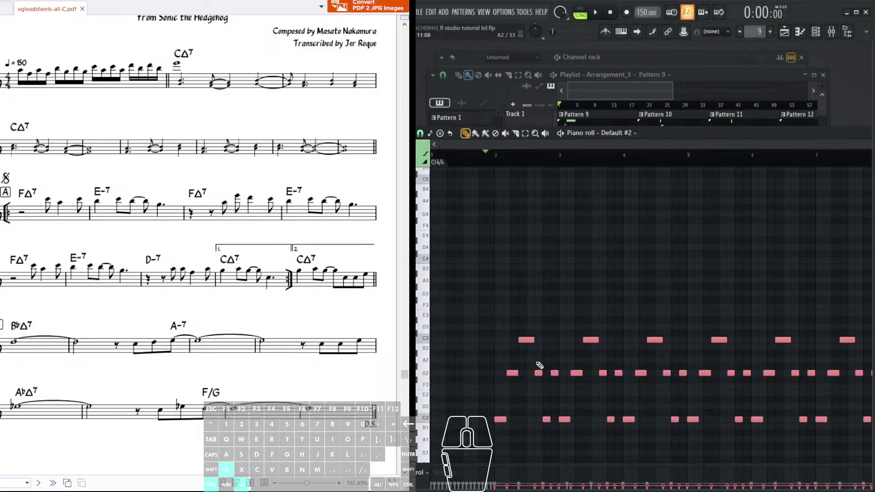
- Go back to the playlist and reopen Pattern 10's Default #2 bass part in the piano roll
{"action": "scroll", "coordinate": [627, 263], "scroll_direction": "down", "scroll_amount": 4}
{"action": "left_click_drag", "start_coordinate": [643, 255], "coordinate": [668, 237]}
{"action": "left_click", "coordinate": [665, 93]}
{"action": "left_click_drag", "start_coordinate": [674, 164], "coordinate": [657, 173]}
{"action": "left_click", "coordinate": [650, 186]}
{"action": "double_click", "coordinate": [650, 186]}
{"action": "left_click_drag", "start_coordinate": [678, 242], "coordinate": [729, 251]}
{"action": "right_click", "coordinate": [521, 219]}
{"action": "left_click_drag", "start_coordinate": [605, 239], "coordinate": [606, 275]}
{"action": "scroll", "coordinate": [605, 273], "scroll_direction": "up", "scroll_amount": 1}
{"action": "scroll", "coordinate": [634, 165], "scroll_direction": "up", "scroll_amount": 5}
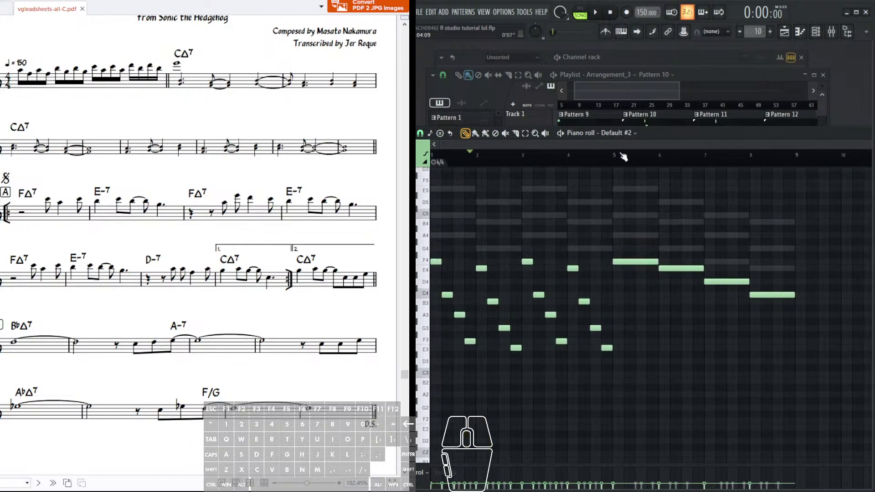
- Delete the long F4 and E4 bass notes in bars 5 and 6
{"action": "left_click_drag", "start_coordinate": [585, 273], "coordinate": [617, 288]}
{"action": "scroll", "coordinate": [670, 305], "scroll_direction": "up", "scroll_amount": 1}
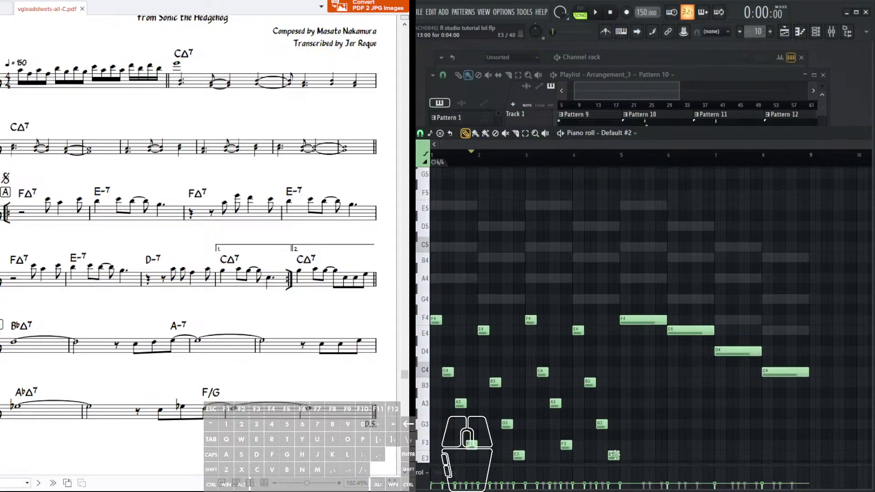
{"action": "right_click", "coordinate": [647, 319]}
{"action": "right_click", "coordinate": [669, 332]}
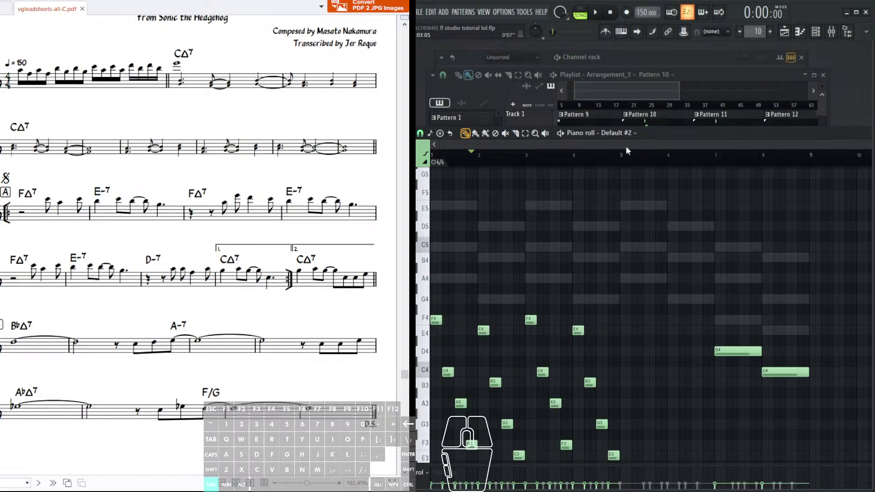
- Try to set a time selection covering exactly bars 3 and 4 of the bass part
{"action": "left_click_drag", "start_coordinate": [622, 156], "coordinate": [433, 157]}
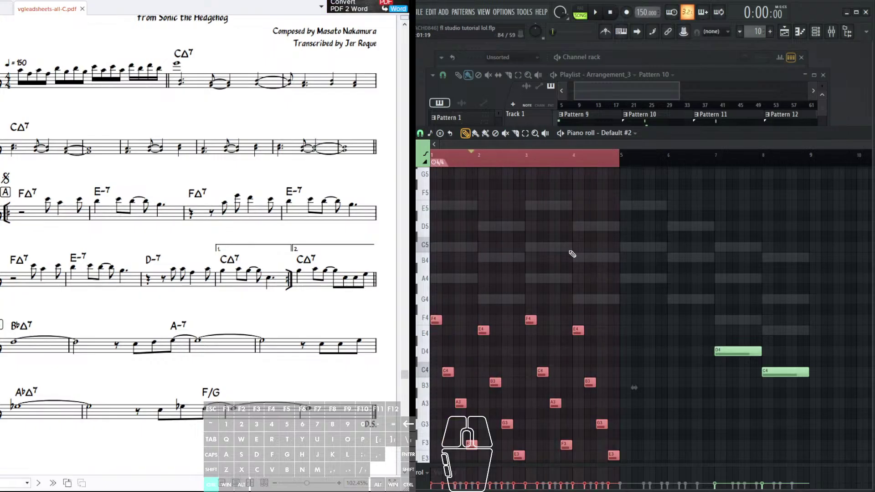
{"action": "mouse_move", "coordinate": [529, 165]}
{"action": "left_mouse_down"}
{"action": "mouse_move", "coordinate": [529, 157]}
{"action": "mouse_move", "coordinate": [620, 164]}
{"action": "left_mouse_up"}
{"action": "scroll", "coordinate": [620, 164], "scroll_direction": "up", "scroll_amount": 4}
{"action": "scroll", "coordinate": [614, 392], "scroll_direction": "up", "scroll_amount": 2}
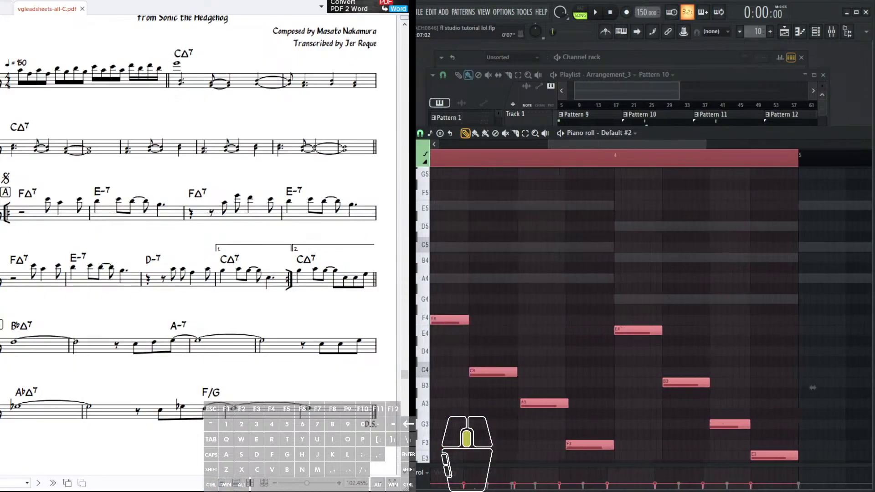
{"action": "left_click", "coordinate": [488, 167]}
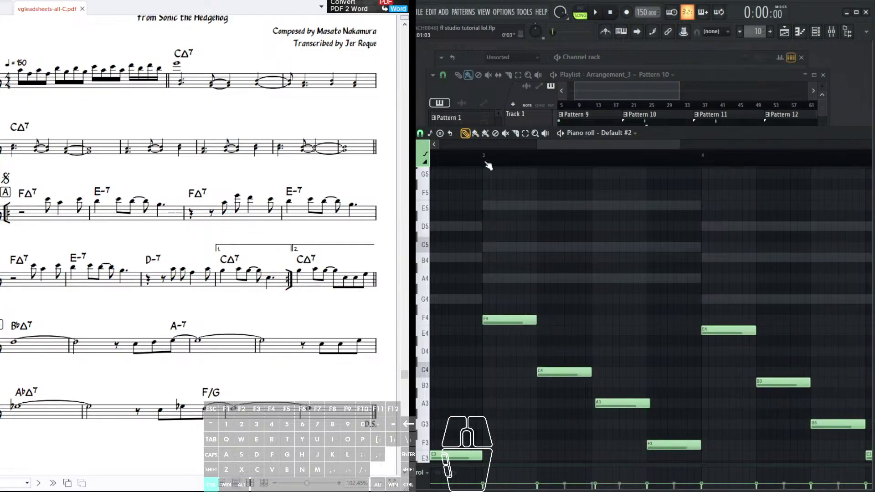
{"action": "left_click_drag", "start_coordinate": [487, 164], "coordinate": [858, 174]}
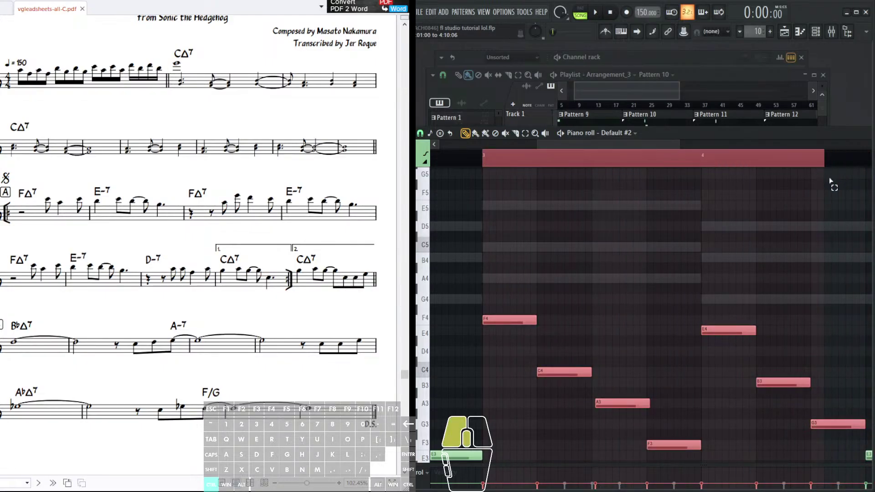
{"action": "scroll", "coordinate": [825, 164], "scroll_direction": "down", "scroll_amount": 2}
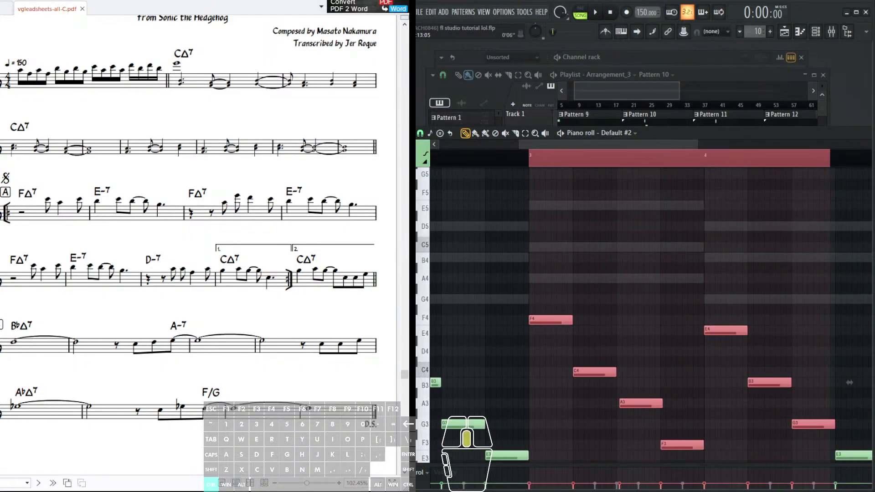
{"action": "scroll", "coordinate": [849, 382], "scroll_direction": "down", "scroll_amount": 1}
{"action": "left_click_drag", "start_coordinate": [817, 163], "coordinate": [827, 162]}
{"action": "left_click_drag", "start_coordinate": [569, 165], "coordinate": [620, 159]}
- Set the snap to 1/4 beat, and duplicate the bass notes of bars 3 and 4 into bars 5 and 6
{"action": "left_click", "coordinate": [420, 133]}
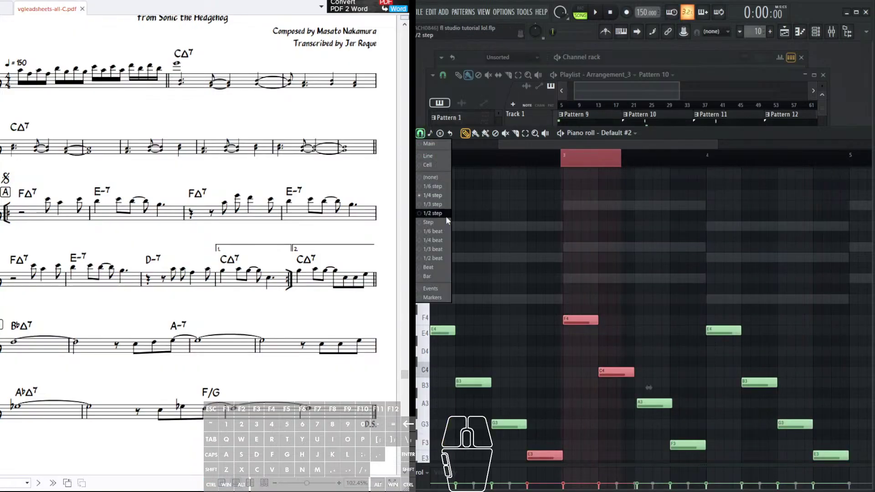
{"action": "left_click", "coordinate": [437, 240]}
{"action": "left_click_drag", "start_coordinate": [565, 159], "coordinate": [847, 157]}
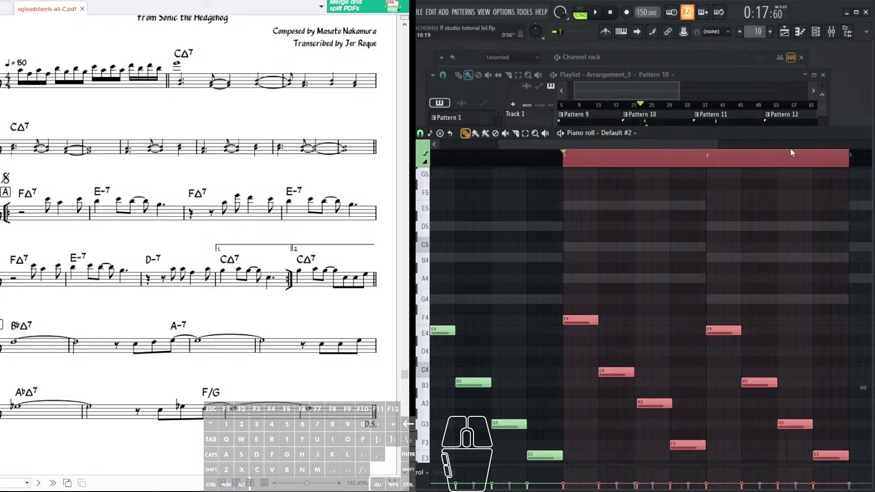
{"action": "scroll", "coordinate": [792, 155], "scroll_direction": "down", "scroll_amount": 4}
- Delete the long D4 and C4 bass notes in bars 7 and 8
{"action": "left_click_drag", "start_coordinate": [811, 298], "coordinate": [604, 255]}
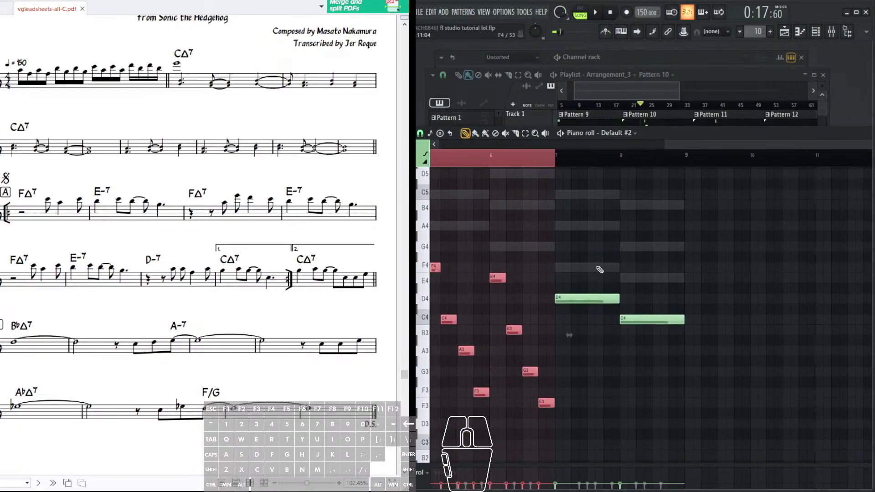
{"action": "right_click", "coordinate": [602, 300]}
{"action": "right_click", "coordinate": [628, 320]}
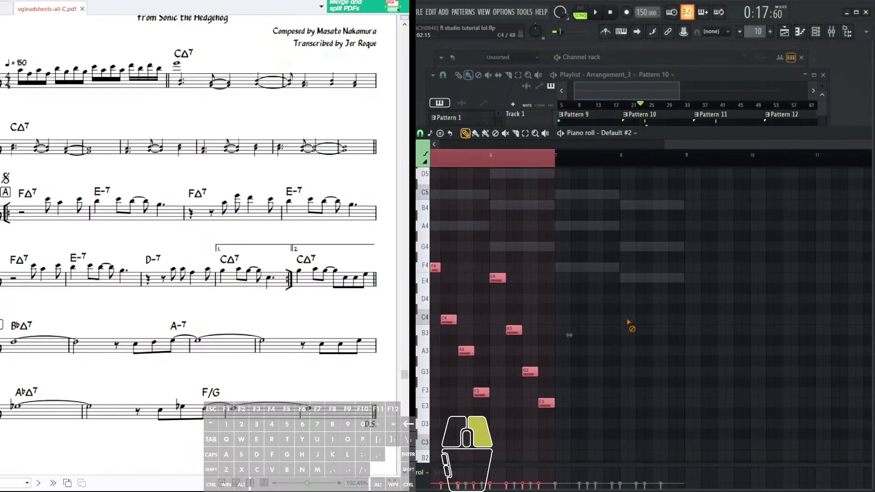
- Try a D4 note followed by an A3 note at the start of bar 7, and remove both
{"action": "left_click", "coordinate": [571, 289]}
{"action": "left_click_drag", "start_coordinate": [561, 292], "coordinate": [557, 302]}
{"action": "left_click_drag", "start_coordinate": [575, 342], "coordinate": [573, 358]}
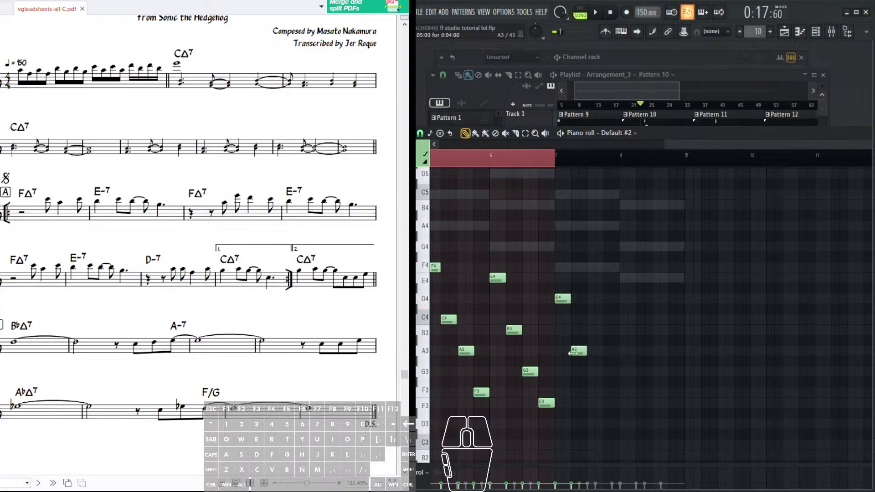
{"action": "right_click", "coordinate": [580, 351]}
{"action": "right_click", "coordinate": [568, 299]}
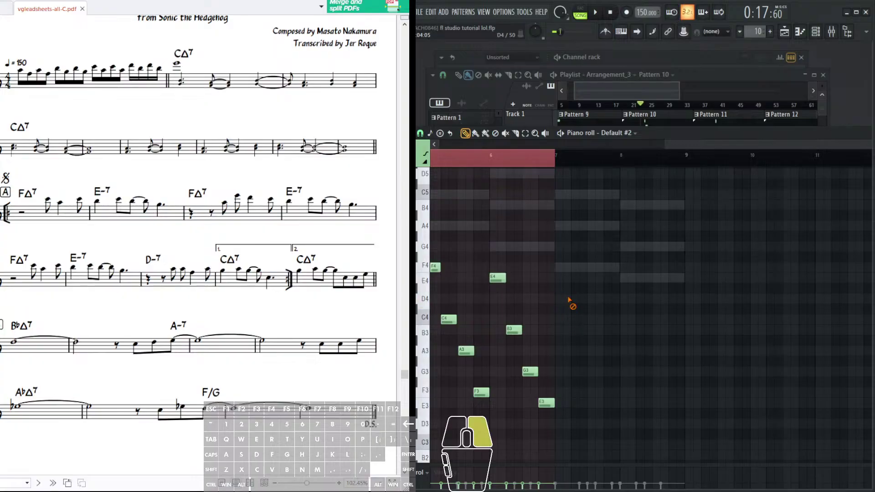
- Place one-beat bass notes descending C4, A3, F3, D3 across bar 7
{"action": "left_click", "coordinate": [560, 424]}
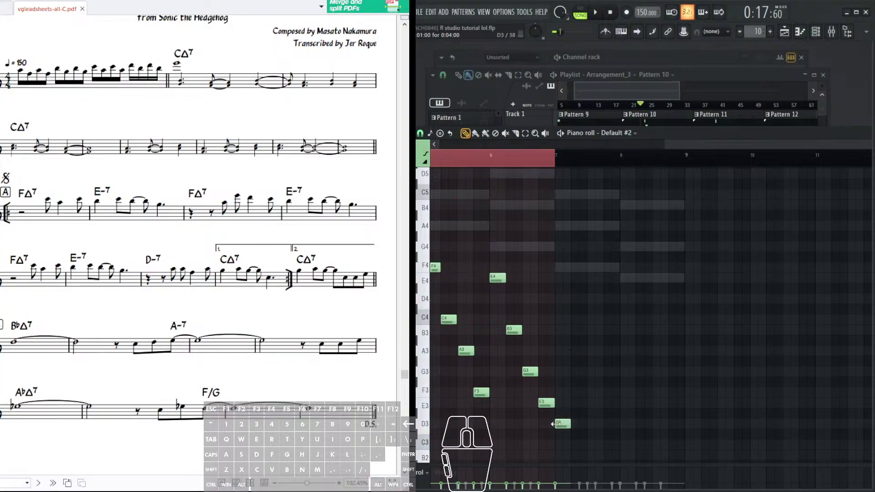
{"action": "left_click", "coordinate": [575, 392]}
{"action": "left_click", "coordinate": [591, 351]}
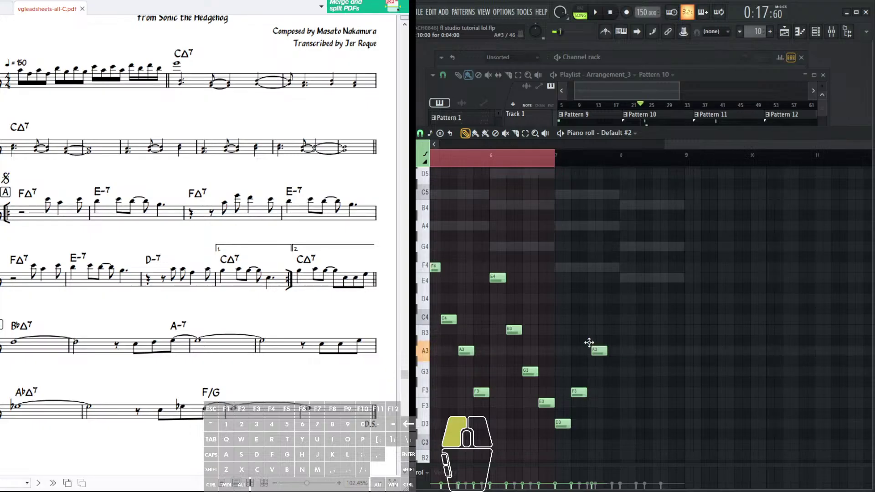
{"action": "left_click", "coordinate": [561, 320]}
{"action": "left_click_drag", "start_coordinate": [593, 351], "coordinate": [577, 351]}
{"action": "left_click", "coordinate": [581, 392]}
{"action": "left_click", "coordinate": [563, 424]}
- Add one-beat bass notes descending B3, G3, E3, C3 across bar 8
{"action": "left_click", "coordinate": [623, 330]}
{"action": "left_click", "coordinate": [640, 372]}
{"action": "left_click", "coordinate": [655, 403]}
{"action": "left_click_drag", "start_coordinate": [670, 424], "coordinate": [669, 444]}
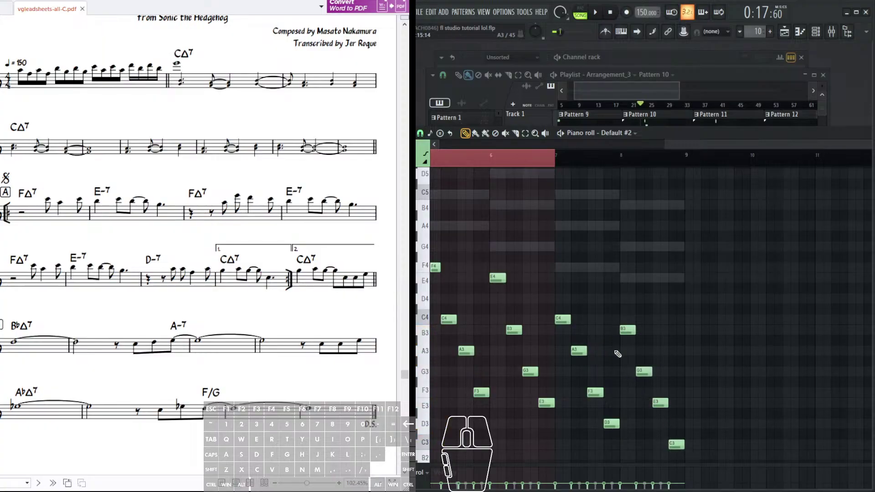
- Clear the time selection and play the arrangement from the start
{"action": "left_click", "coordinate": [525, 135]}
{"action": "left_click", "coordinate": [512, 154]}
{"action": "scroll", "coordinate": [512, 154], "scroll_direction": "down", "scroll_amount": 4}
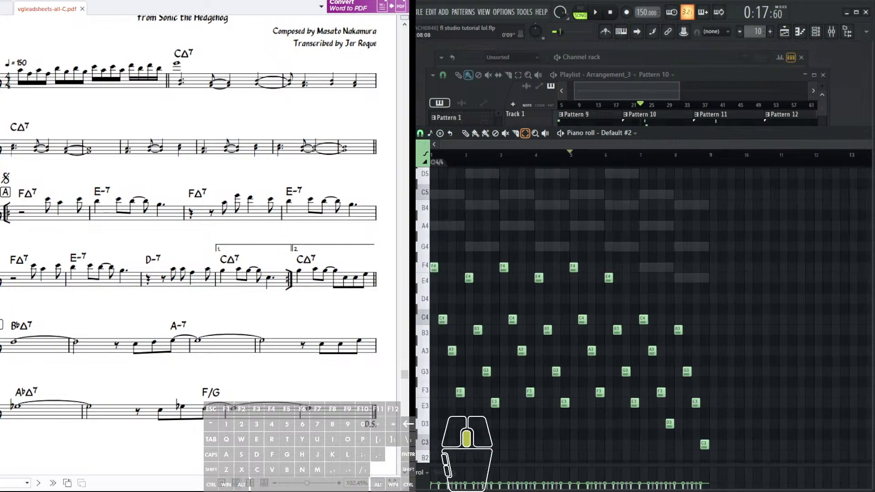
{"action": "left_click", "coordinate": [595, 13]}
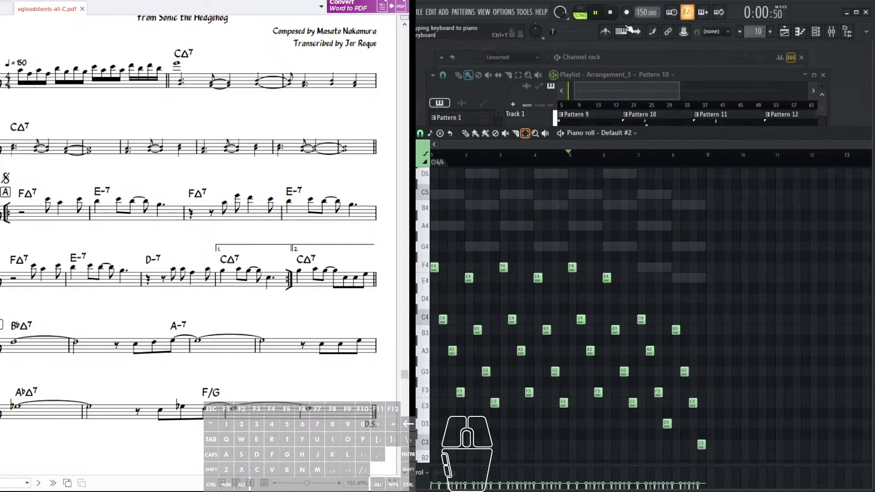
- Raise the tempo to 267 BPM during playback
{"action": "left_click", "coordinate": [640, 10]}
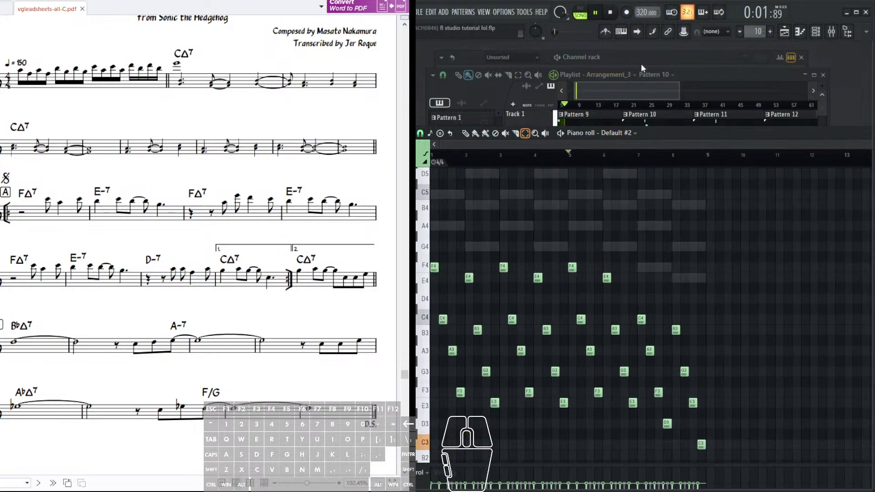
{"action": "left_click", "coordinate": [646, 12]}
{"action": "left_click_drag", "start_coordinate": [646, 13], "coordinate": [645, 13]}
- Transpose all of Pattern 10's Default #2 bass notes down one octave
{"action": "left_click_drag", "start_coordinate": [619, 89], "coordinate": [629, 88]}
{"action": "mouse_move", "coordinate": [654, 161]}
{"action": "left_mouse_down"}
{"action": "mouse_move", "coordinate": [634, 180]}
{"action": "mouse_move", "coordinate": [747, 189]}
{"action": "mouse_move", "coordinate": [691, 185]}
{"action": "mouse_move", "coordinate": [706, 201]}
{"action": "mouse_move", "coordinate": [621, 206]}
{"action": "mouse_move", "coordinate": [719, 203]}
{"action": "mouse_move", "coordinate": [726, 169]}
{"action": "left_mouse_up"}
{"action": "double_click", "coordinate": [657, 210]}
{"action": "left_click", "coordinate": [464, 134]}
{"action": "right_click", "coordinate": [513, 276]}
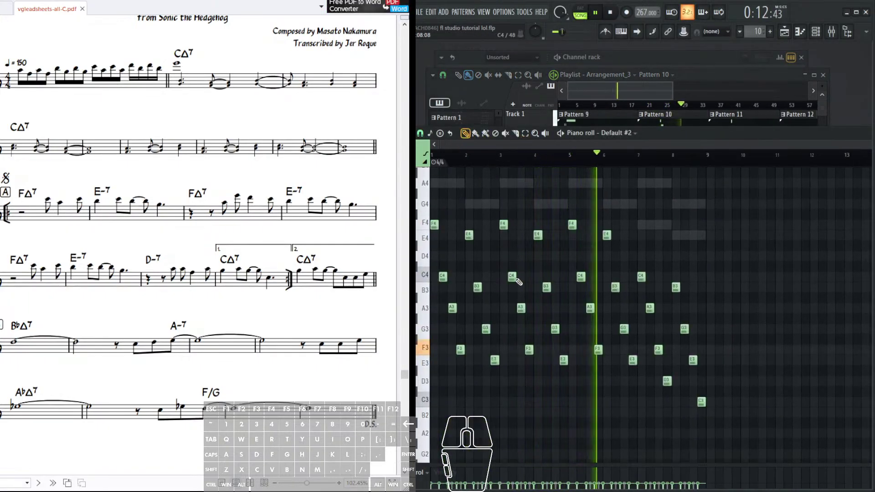
{"action": "key", "text": "ctrl+Down"}
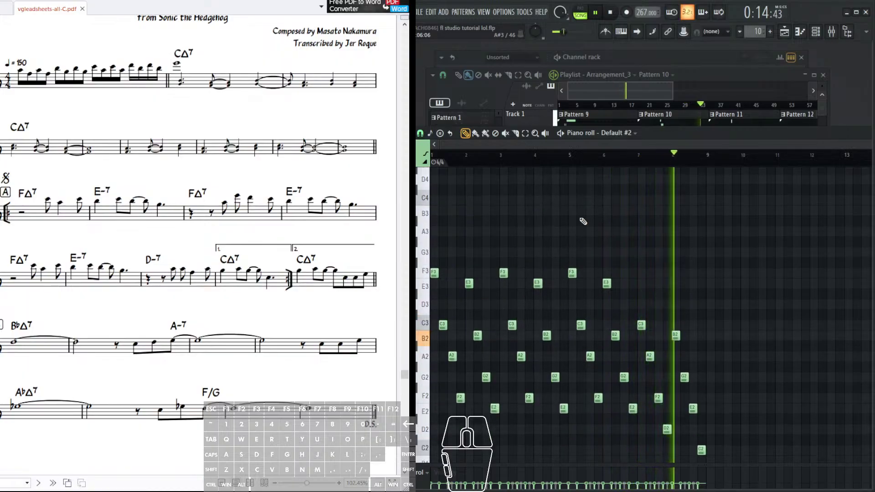
{"action": "scroll", "coordinate": [426, 237], "scroll_direction": "down", "scroll_amount": 2}
{"action": "left_click_drag", "start_coordinate": [592, 236], "coordinate": [605, 274]}
{"action": "scroll", "coordinate": [604, 273], "scroll_direction": "up", "scroll_amount": 1}
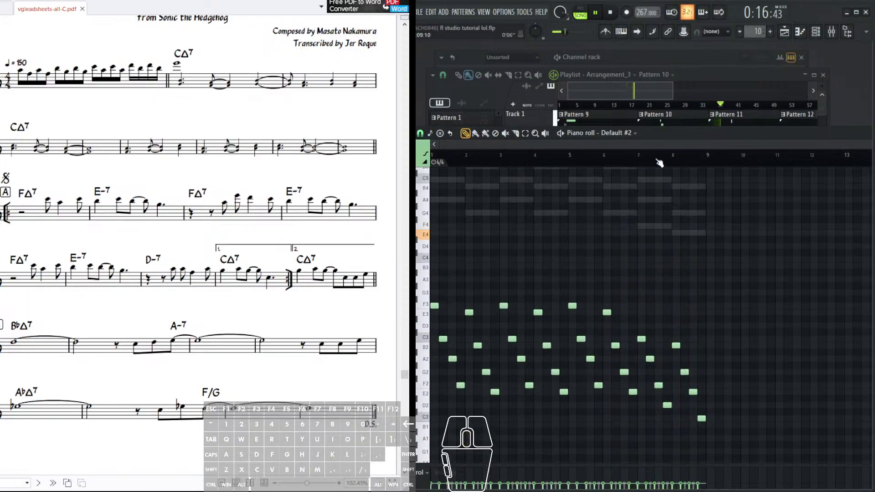
- Copy all of Pattern 10's bass notes and open Pattern 11 in the piano roll
{"action": "key", "text": "ctrl+a"}
{"action": "left_click_drag", "start_coordinate": [656, 92], "coordinate": [682, 92]}
{"action": "double_click", "coordinate": [674, 155]}
{"action": "left_click_drag", "start_coordinate": [637, 221], "coordinate": [615, 256]}
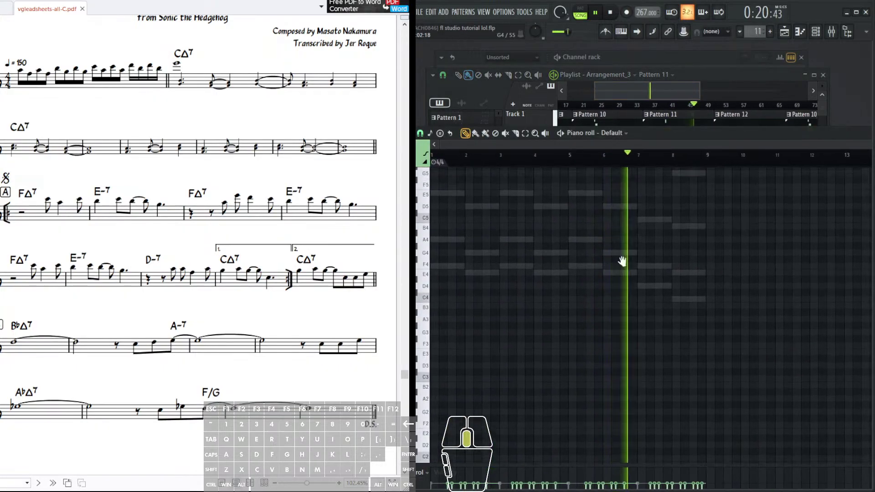
{"action": "scroll", "coordinate": [511, 221], "scroll_direction": "up", "scroll_amount": 7}
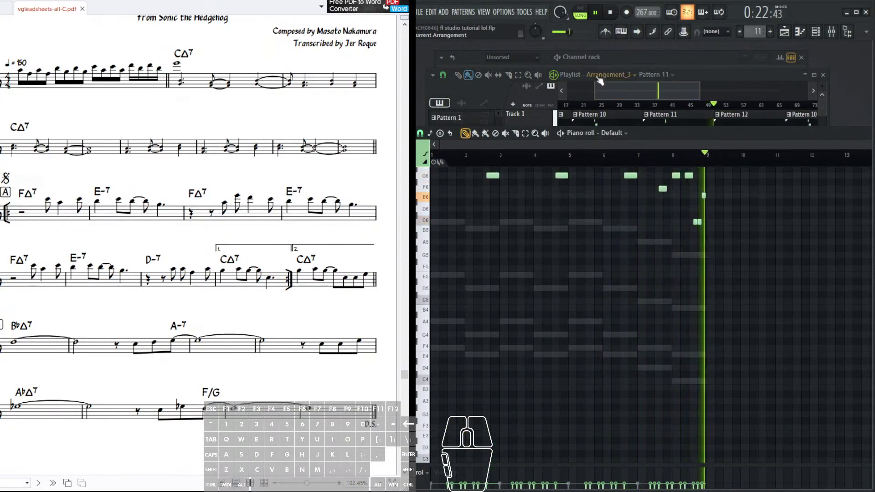
- Replace the long bass notes in Pattern 11's Default #2 channel with the copied arpeggiated bass line
{"action": "left_click", "coordinate": [609, 61]}
{"action": "left_click", "coordinate": [581, 183]}
{"action": "scroll", "coordinate": [589, 226], "scroll_direction": "down", "scroll_amount": 1}
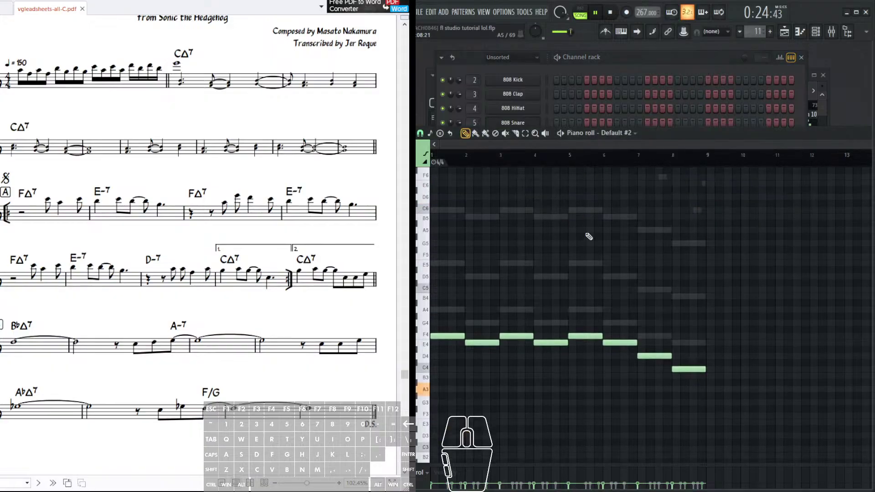
{"action": "key", "text": "Delete"}
{"action": "key", "text": "ctrl+v"}
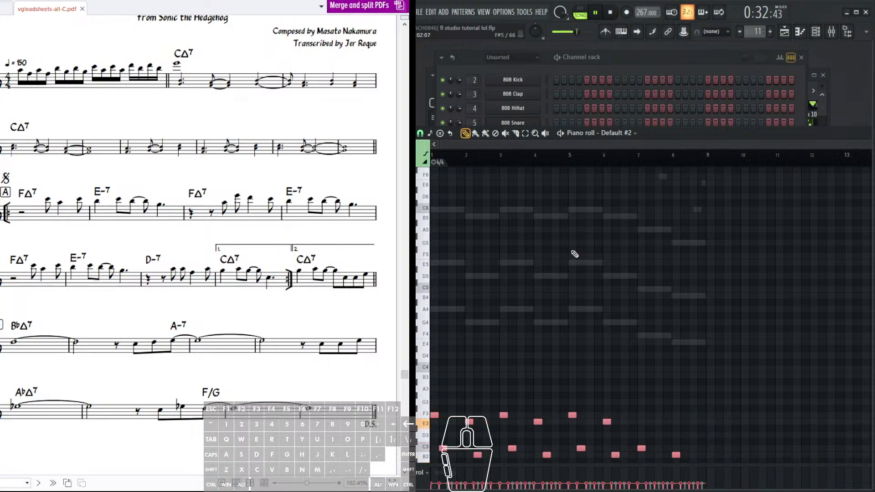
{"action": "scroll", "coordinate": [575, 253], "scroll_direction": "down", "scroll_amount": 5}
- Reposition the channel rack and piano roll windows, and bring the playlist forward to review the Pattern 10 to 12 clips
{"action": "left_click_drag", "start_coordinate": [687, 60], "coordinate": [676, 58]}
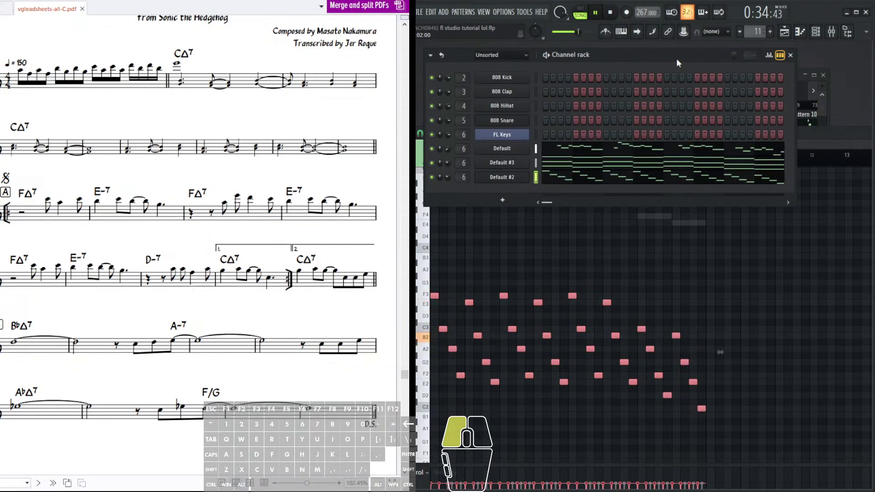
{"action": "middle_click", "coordinate": [660, 239]}
{"action": "left_click_drag", "start_coordinate": [745, 129], "coordinate": [741, 150]}
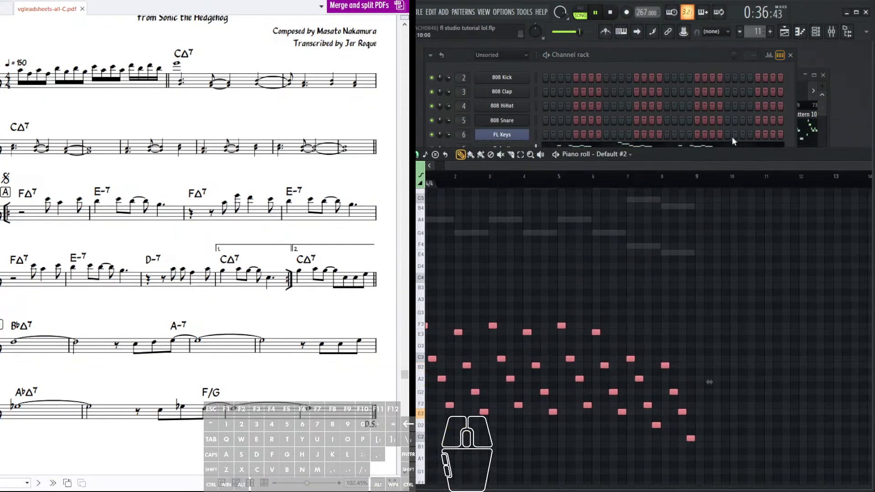
{"action": "left_click", "coordinate": [683, 58]}
{"action": "left_click", "coordinate": [797, 118]}
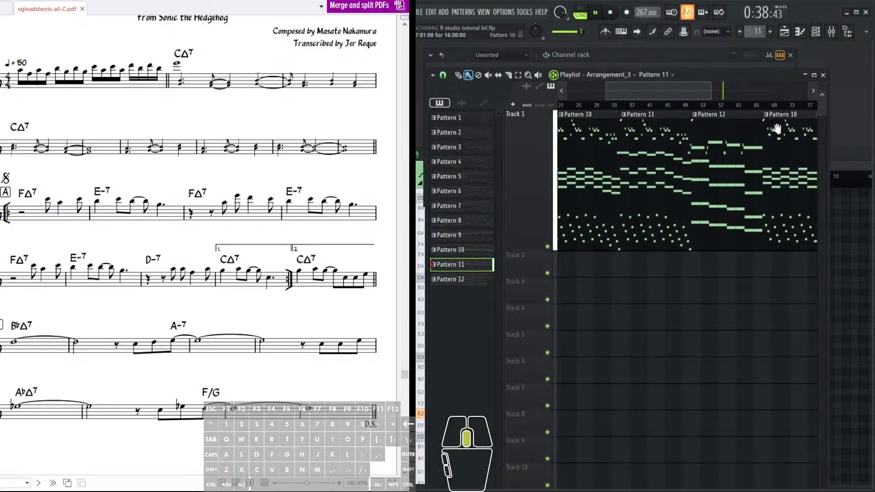
{"action": "left_click_drag", "start_coordinate": [705, 158], "coordinate": [572, 213]}
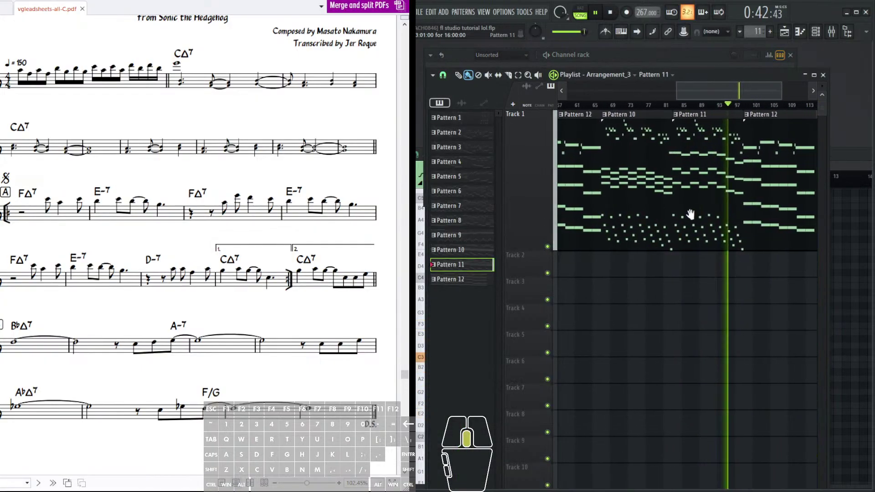
{"action": "left_click_drag", "start_coordinate": [699, 211], "coordinate": [638, 213]}
- Open Pattern 12 in the piano roll and examine its melody notes
{"action": "double_click", "coordinate": [700, 209]}
{"action": "left_click_drag", "start_coordinate": [743, 242], "coordinate": [802, 226]}
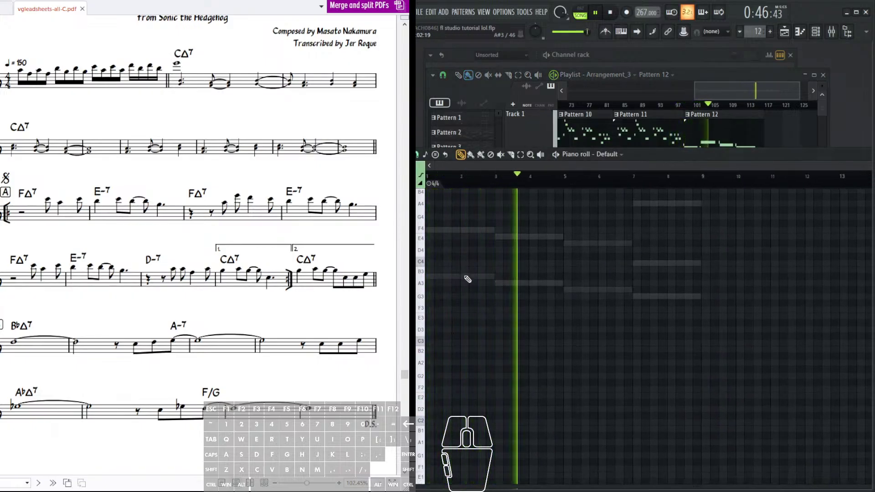
{"action": "left_click_drag", "start_coordinate": [485, 269], "coordinate": [494, 330]}
{"action": "left_click_drag", "start_coordinate": [486, 298], "coordinate": [537, 277]}
{"action": "scroll", "coordinate": [587, 237], "scroll_direction": "up", "scroll_amount": 3}
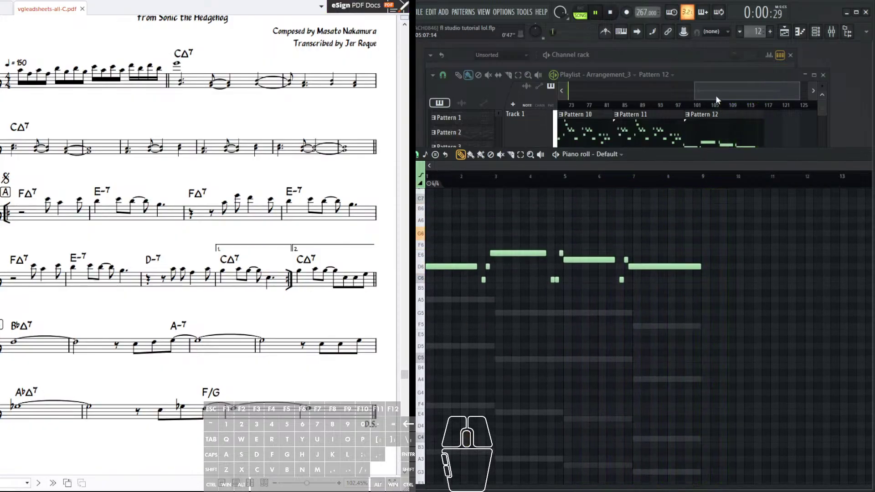
- Set the tempo to 213 BPM and stop playback
{"action": "left_click_drag", "start_coordinate": [629, 192], "coordinate": [629, 187]}
{"action": "left_click_drag", "start_coordinate": [640, 12], "coordinate": [640, 37]}
{"action": "left_click", "coordinate": [610, 12]}
- Open Pattern 12's Default #2 bass part and shorten the first A#3 note to one beat
{"action": "scroll", "coordinate": [561, 237], "scroll_direction": "up", "scroll_amount": 1}
{"action": "scroll", "coordinate": [549, 319], "scroll_direction": "down", "scroll_amount": 5}
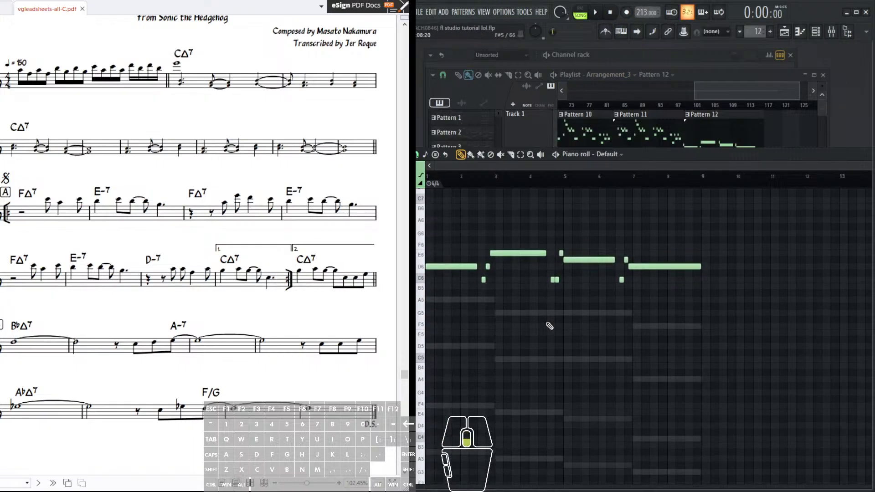
{"action": "right_click", "coordinate": [444, 368]}
{"action": "scroll", "coordinate": [455, 360], "scroll_direction": "down", "scroll_amount": 3}
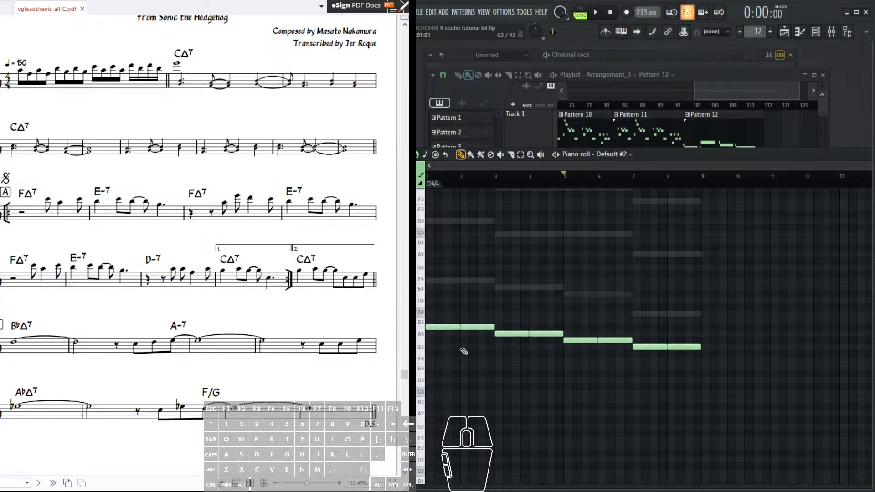
{"action": "scroll", "coordinate": [455, 342], "scroll_direction": "up", "scroll_amount": 2}
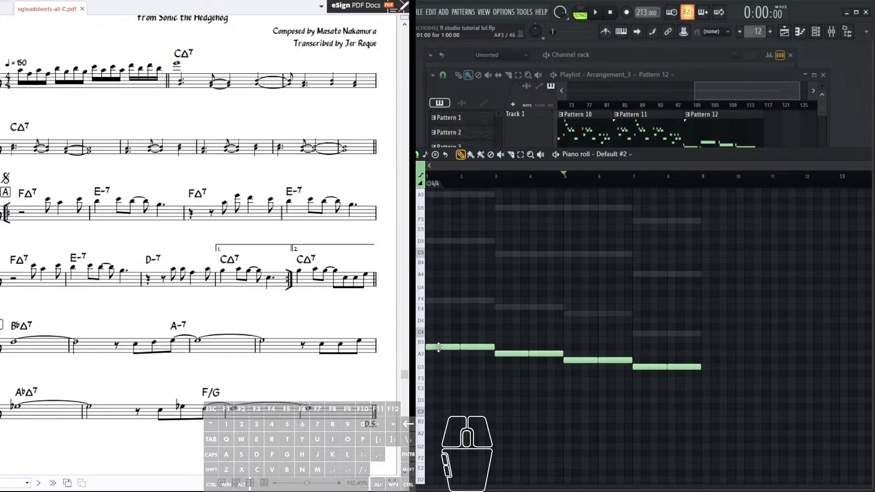
{"action": "scroll", "coordinate": [451, 337], "scroll_direction": "up", "scroll_amount": 3}
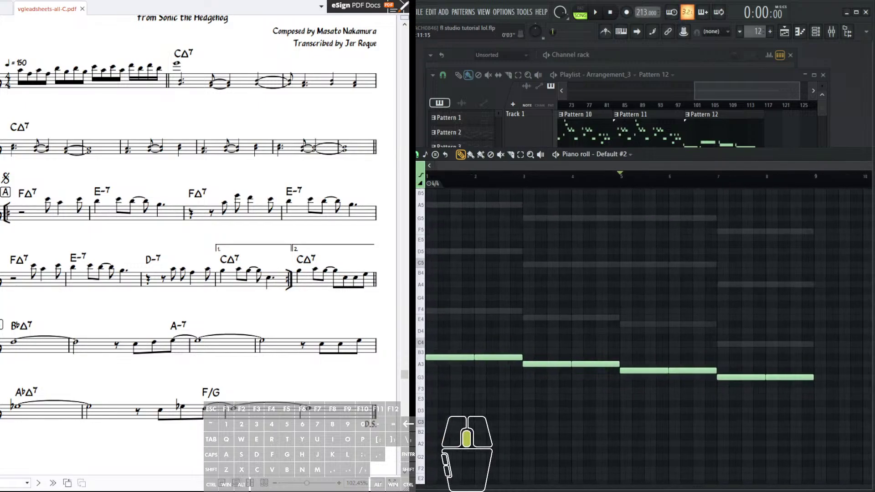
{"action": "scroll", "coordinate": [430, 341], "scroll_direction": "up", "scroll_amount": 2}
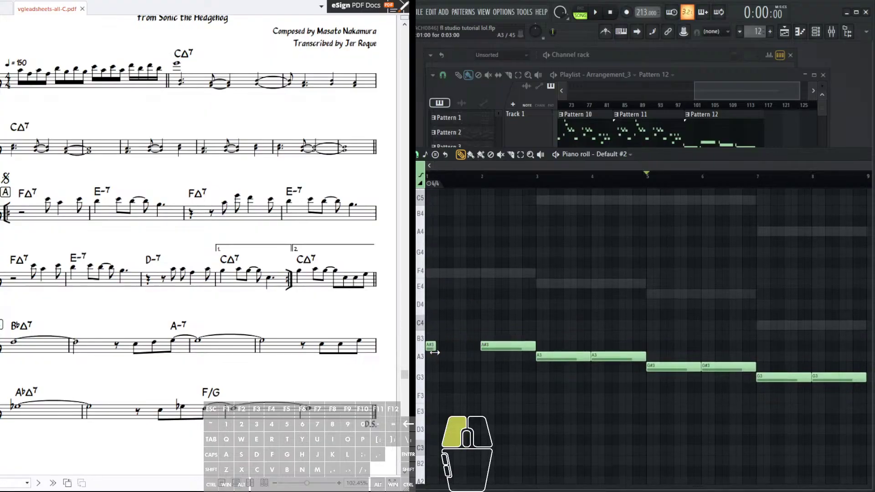
{"action": "left_click_drag", "start_coordinate": [436, 354], "coordinate": [438, 353]}
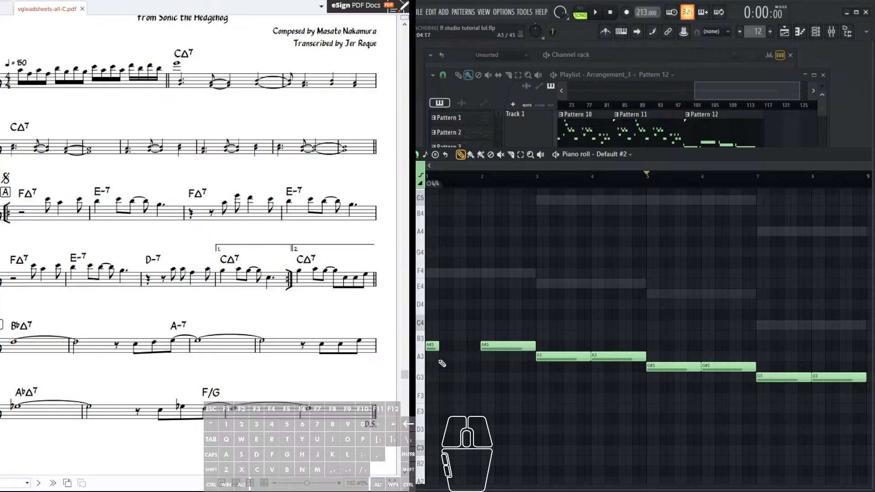
- Stack one-beat A#2, D3, F3 and A3 notes at the start of bar 1, and delete the A#3 note there
{"action": "scroll", "coordinate": [436, 345], "scroll_direction": "down", "scroll_amount": 3}
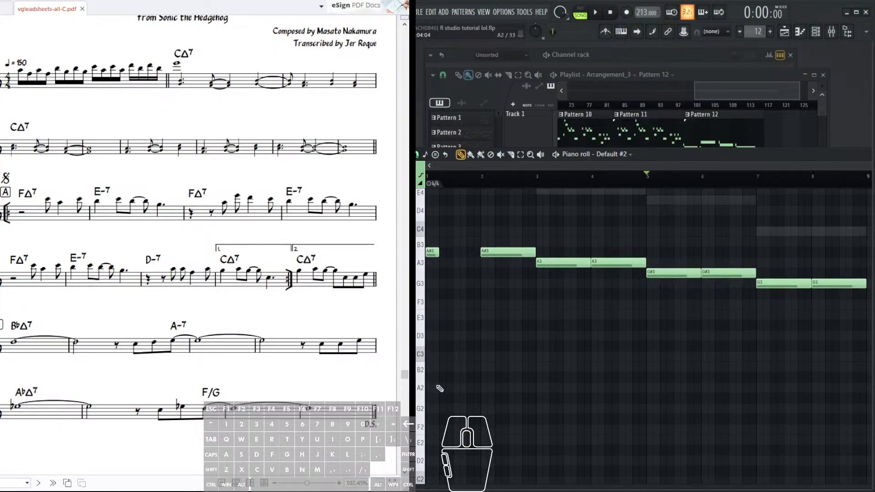
{"action": "left_click", "coordinate": [431, 377]}
{"action": "left_click", "coordinate": [436, 337]}
{"action": "left_click_drag", "start_coordinate": [436, 337], "coordinate": [426, 338]}
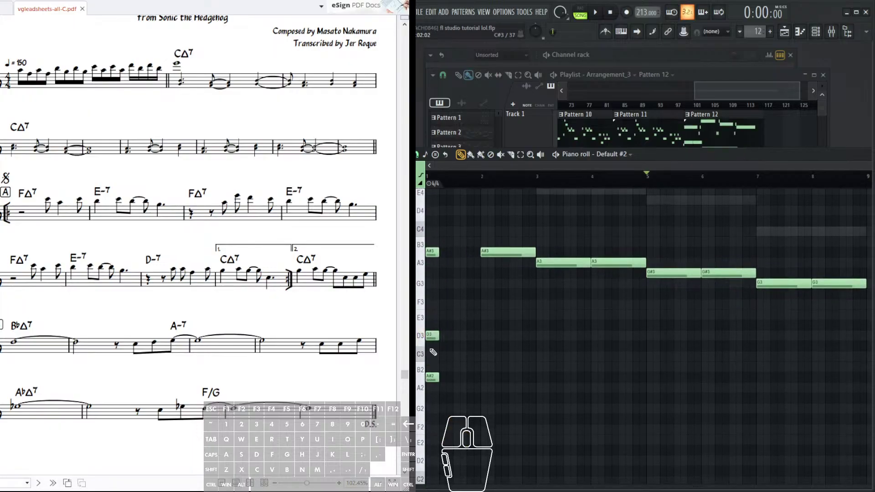
{"action": "left_click", "coordinate": [432, 304]}
{"action": "left_click_drag", "start_coordinate": [420, 266], "coordinate": [429, 256]}
{"action": "right_click", "coordinate": [428, 251]}
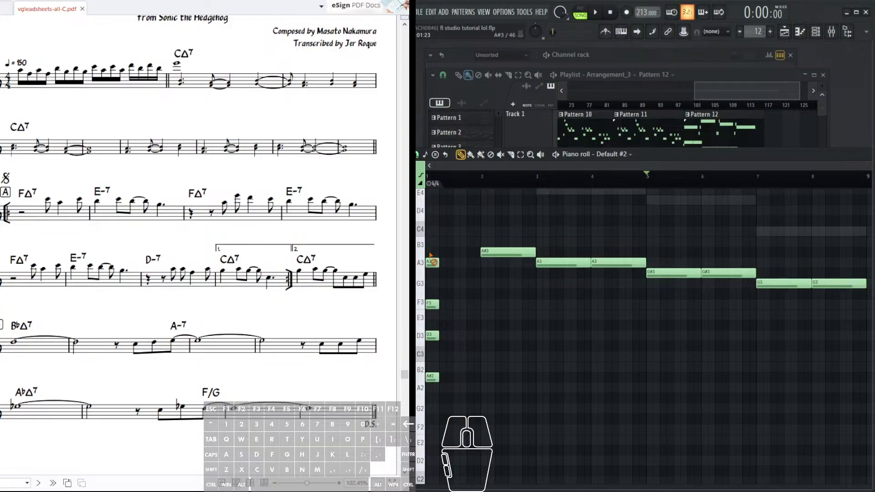
- Spread the stacked notes over the four beats of bar 1 as a descending A3, F3, D3, A#2 arpeggio
{"action": "left_click", "coordinate": [432, 262]}
{"action": "left_click", "coordinate": [432, 304]}
{"action": "left_click_drag", "start_coordinate": [442, 305], "coordinate": [446, 305]}
{"action": "left_click", "coordinate": [430, 334]}
{"action": "left_click_drag", "start_coordinate": [453, 336], "coordinate": [457, 336]}
{"action": "left_click", "coordinate": [431, 377]}
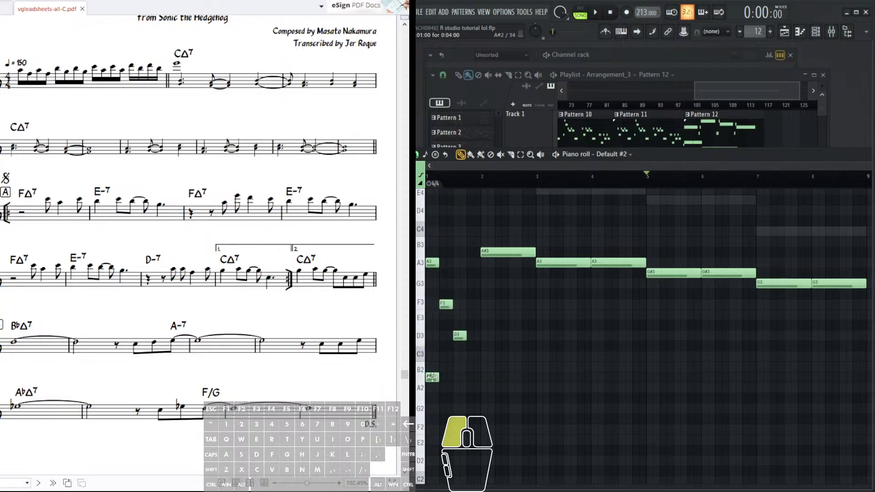
{"action": "scroll", "coordinate": [519, 280], "scroll_direction": "up", "scroll_amount": 1}
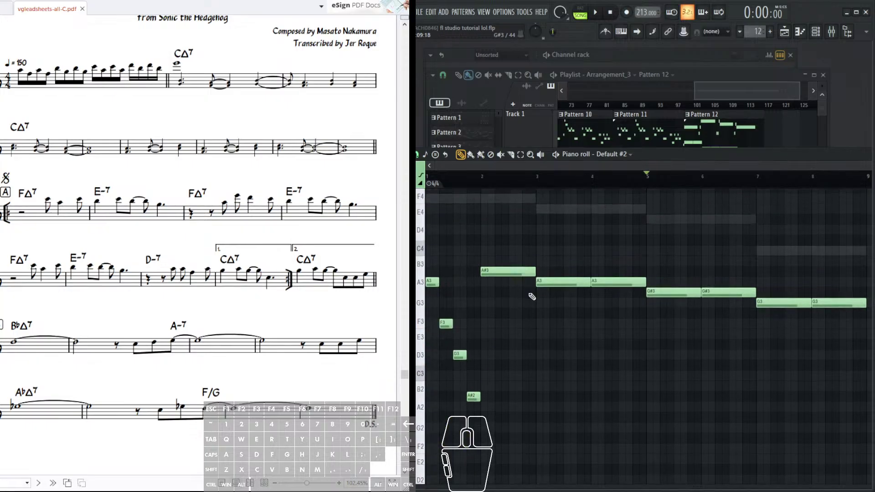
- Replace the long A#3 note in bar 2 with a duplicate of bar 1's four bass notes, and briefly play the song
{"action": "right_click", "coordinate": [498, 274]}
{"action": "left_click_drag", "start_coordinate": [478, 281], "coordinate": [483, 281]}
{"action": "right_click", "coordinate": [482, 281]}
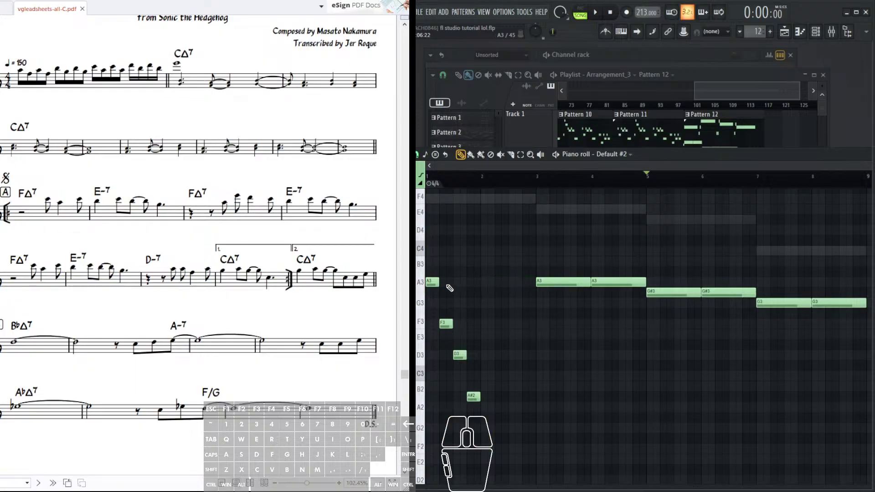
{"action": "left_click_drag", "start_coordinate": [483, 182], "coordinate": [424, 183]}
{"action": "key", "text": "ctrl+b"}
{"action": "left_click", "coordinate": [595, 13]}
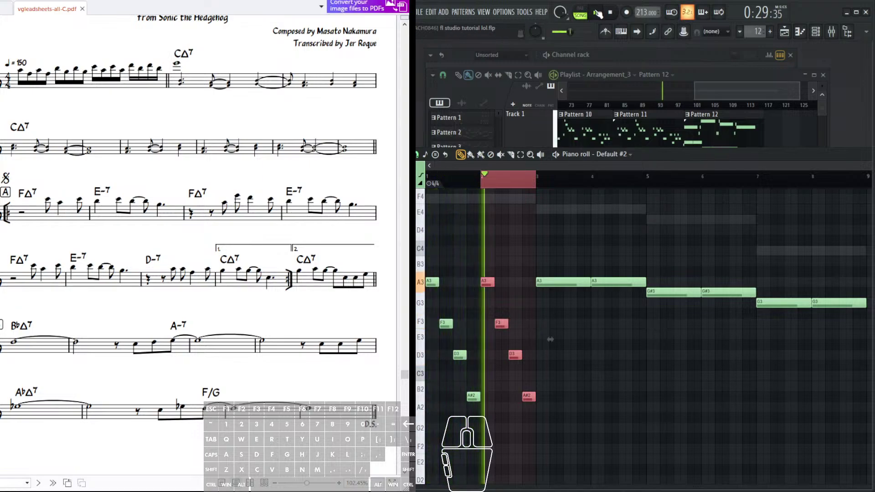
{"action": "left_click", "coordinate": [596, 13]}
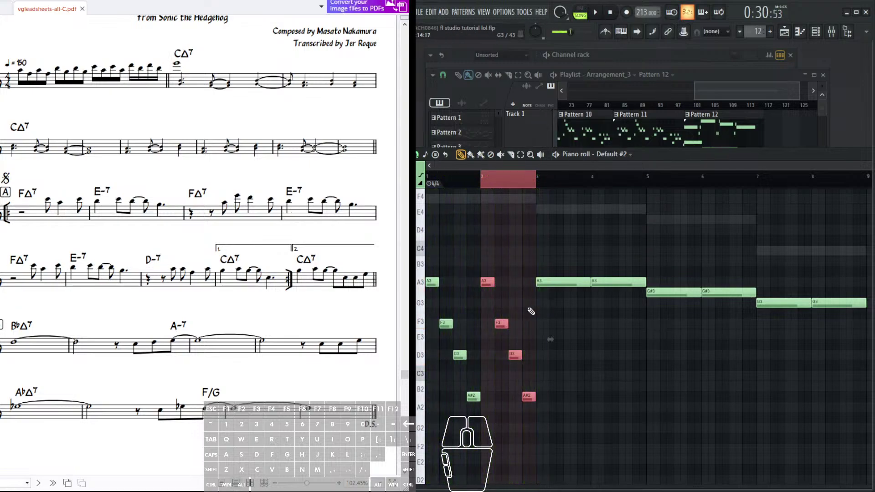
- Replace bar 3's long A3 bass note in Pattern 12 with a descending G3, E3, C3, A2 arpeggio of one-beat notes
{"action": "left_click", "coordinate": [541, 305]}
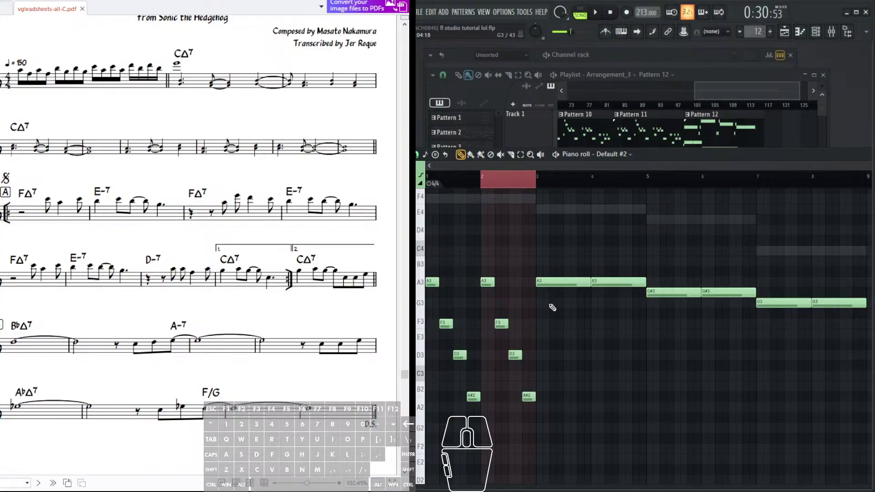
{"action": "left_click", "coordinate": [541, 282]}
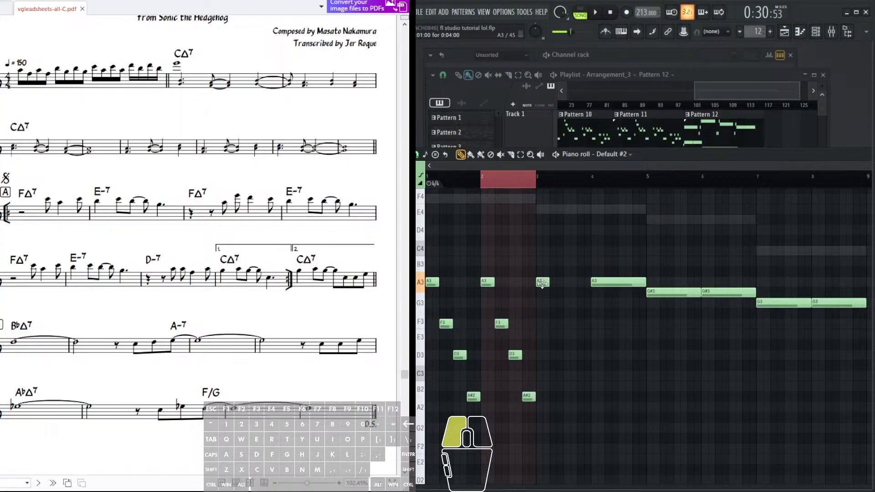
{"action": "left_click_drag", "start_coordinate": [542, 282], "coordinate": [541, 405]}
{"action": "left_click", "coordinate": [540, 375]}
{"action": "left_click", "coordinate": [537, 333]}
{"action": "left_click", "coordinate": [540, 302]}
{"action": "left_click_drag", "start_coordinate": [542, 333], "coordinate": [557, 334]}
{"action": "left_click_drag", "start_coordinate": [544, 376], "coordinate": [572, 382]}
{"action": "left_click_drag", "start_coordinate": [543, 407], "coordinate": [585, 408]}
- Replace the long A3 note in bar 4 with a duplicate of bar 3's four bass notes
{"action": "right_click", "coordinate": [606, 281]}
{"action": "left_click_drag", "start_coordinate": [594, 180], "coordinate": [537, 191]}
{"action": "key", "text": "ctrl+b"}
- Replace bar 5's long G#3 bass note with a descending G3, D#3, C3, G#2 arpeggio of one-beat notes
{"action": "left_click_drag", "start_coordinate": [629, 288], "coordinate": [502, 288]}
{"action": "left_click_drag", "start_coordinate": [564, 326], "coordinate": [572, 308]}
{"action": "right_click", "coordinate": [551, 276]}
{"action": "left_click", "coordinate": [532, 344], "text": "ctrl"}
{"action": "left_click_drag", "start_coordinate": [537, 399], "coordinate": [532, 399]}
{"action": "left_click", "coordinate": [530, 359]}
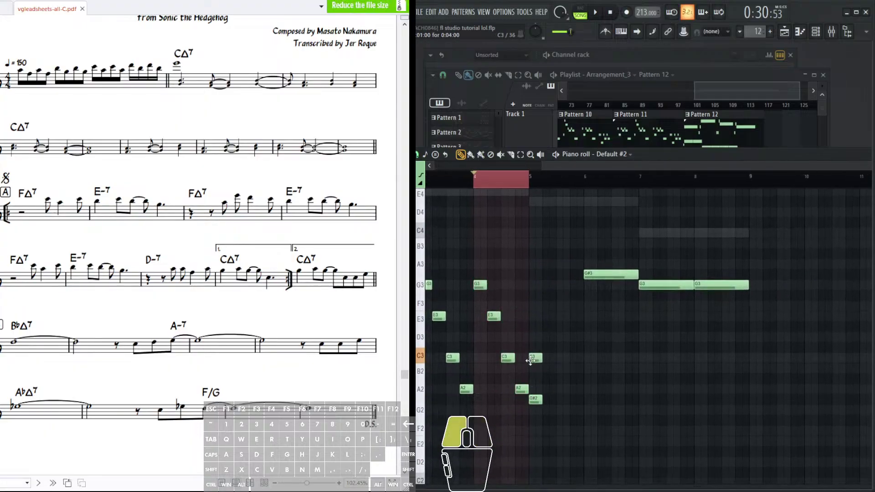
{"action": "left_click", "coordinate": [542, 322]}
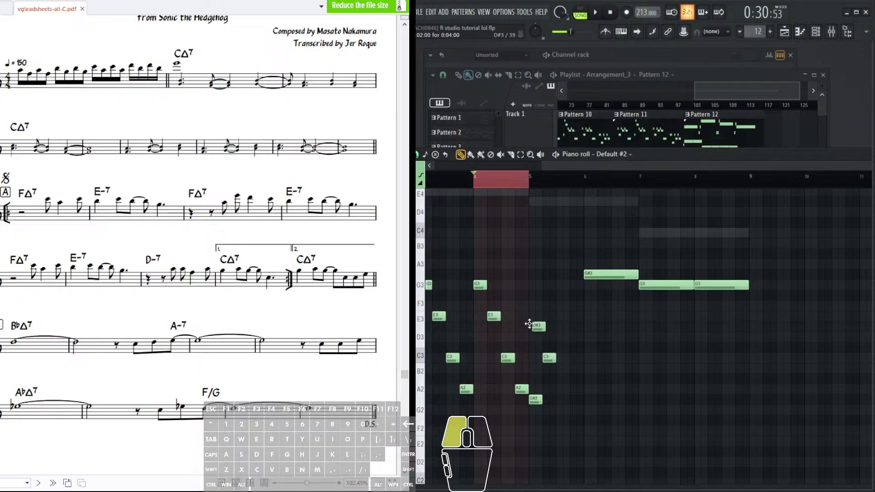
{"action": "left_click", "coordinate": [529, 294]}
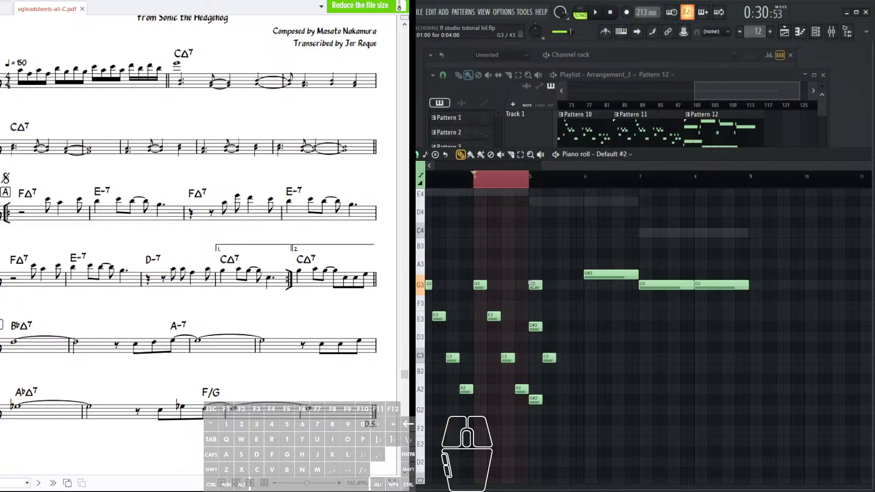
{"action": "left_click_drag", "start_coordinate": [534, 326], "coordinate": [548, 326]}
{"action": "left_click", "coordinate": [549, 326]}
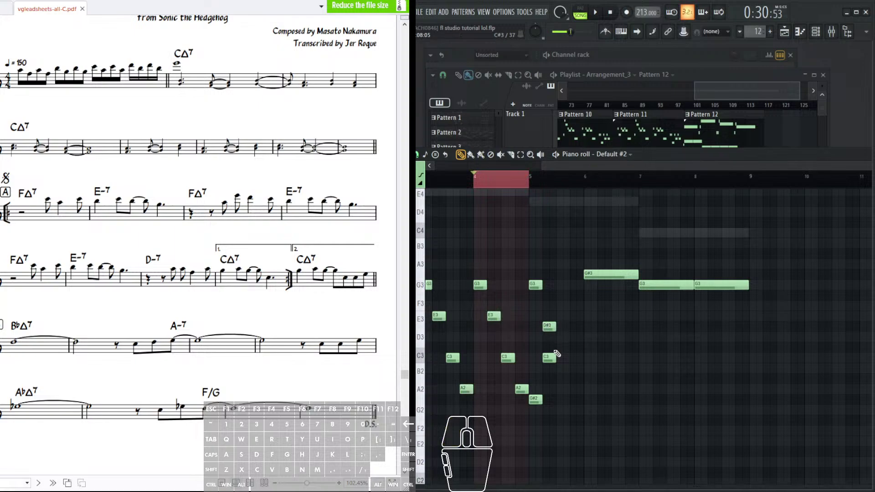
{"action": "left_click_drag", "start_coordinate": [560, 357], "coordinate": [563, 357]}
{"action": "left_click_drag", "start_coordinate": [536, 399], "coordinate": [577, 399]}
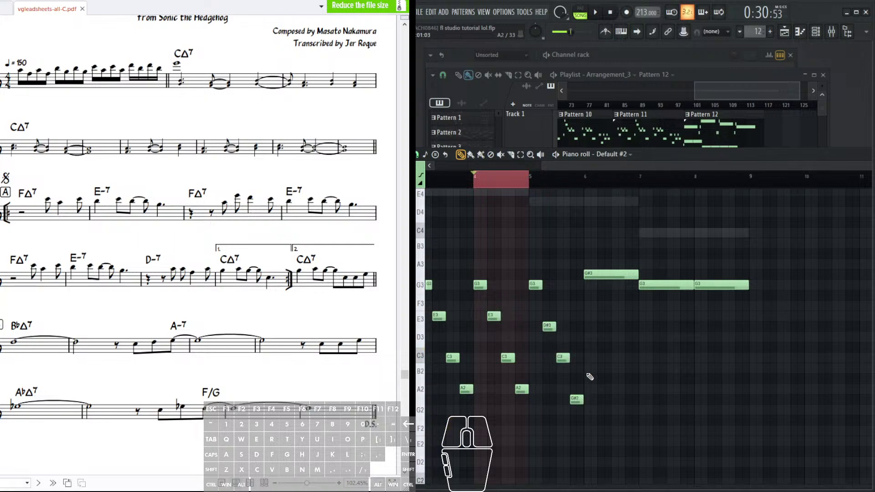
- Turn bar 6's long G#3 note into the same one-beat G3, D#3, C3, G#2 arpeggio as bar 5
{"action": "left_click_drag", "start_coordinate": [601, 276], "coordinate": [611, 300]}
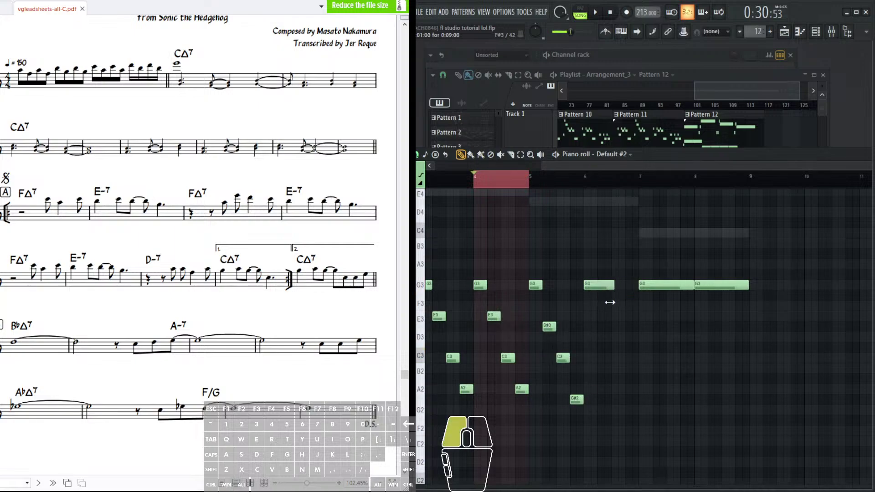
{"action": "left_click", "coordinate": [604, 326]}
{"action": "left_click", "coordinate": [617, 357]}
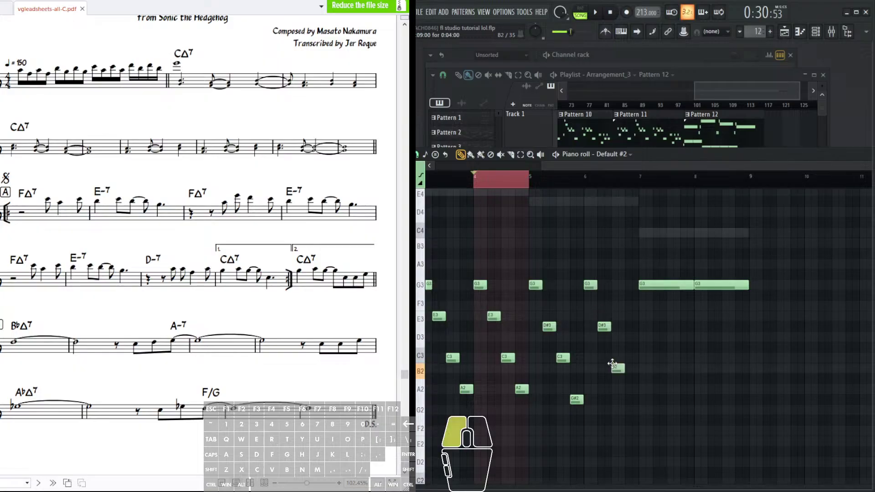
{"action": "left_click", "coordinate": [628, 399]}
{"action": "left_click_drag", "start_coordinate": [628, 399], "coordinate": [624, 399]}
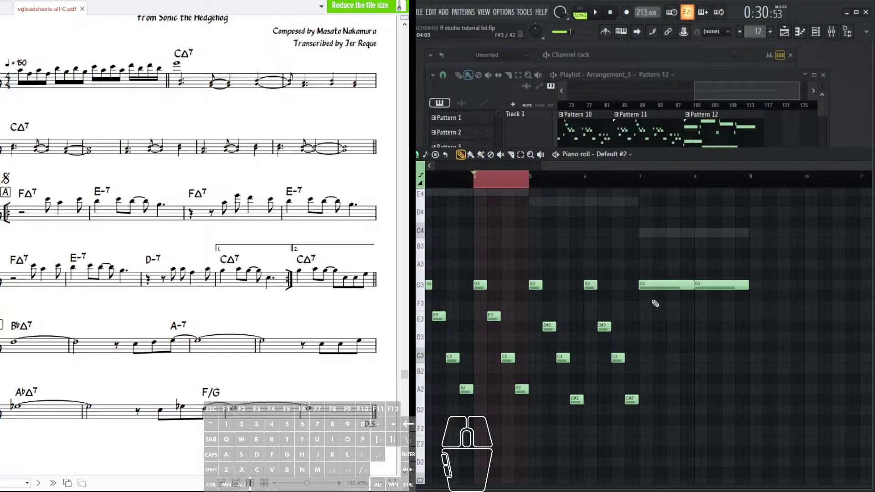
- Replace bar 7's long G3 bass note with a descending F3, C3, A2, G2 arpeggio of one-beat notes
{"action": "left_click_drag", "start_coordinate": [652, 283], "coordinate": [571, 322]}
{"action": "left_click", "coordinate": [574, 323]}
{"action": "left_click", "coordinate": [588, 374]}
{"action": "left_click", "coordinate": [600, 406]}
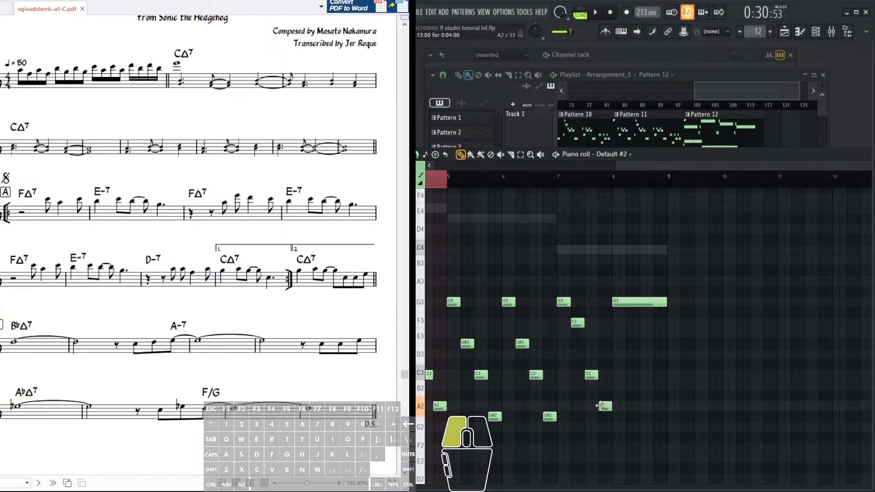
{"action": "right_click", "coordinate": [602, 405]}
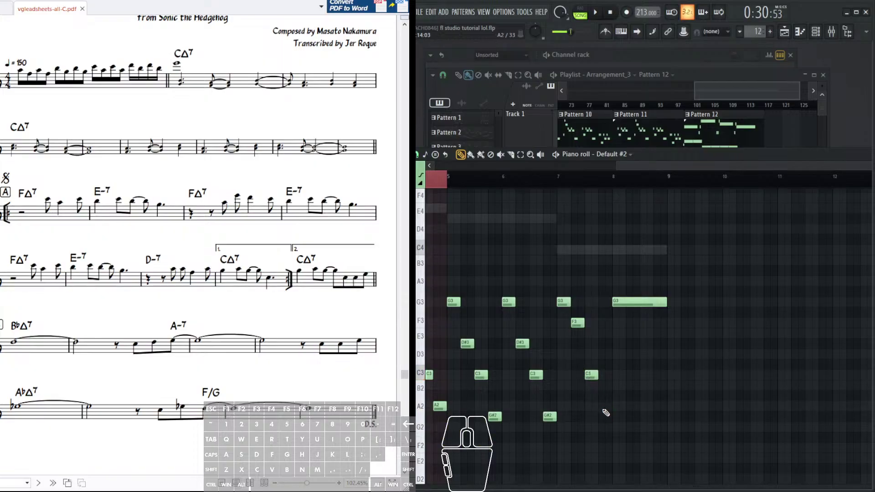
{"action": "left_click", "coordinate": [563, 301]}
{"action": "left_click_drag", "start_coordinate": [564, 281], "coordinate": [569, 332]}
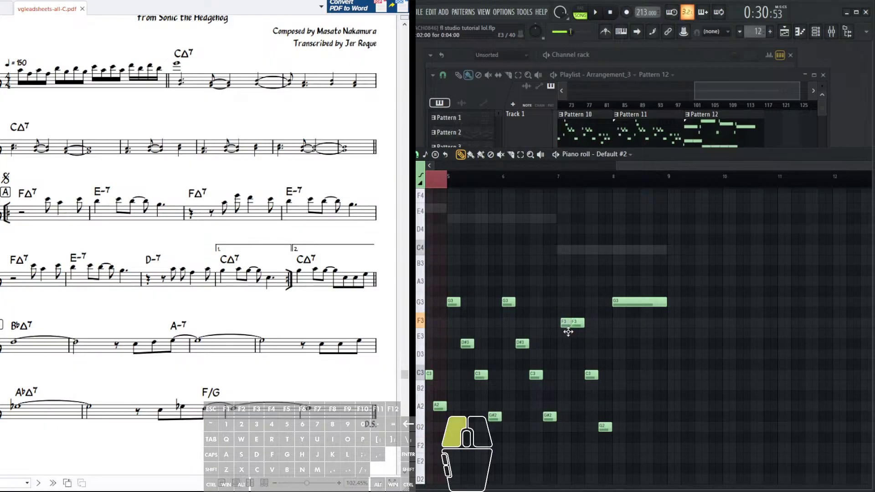
{"action": "left_click", "coordinate": [579, 329]}
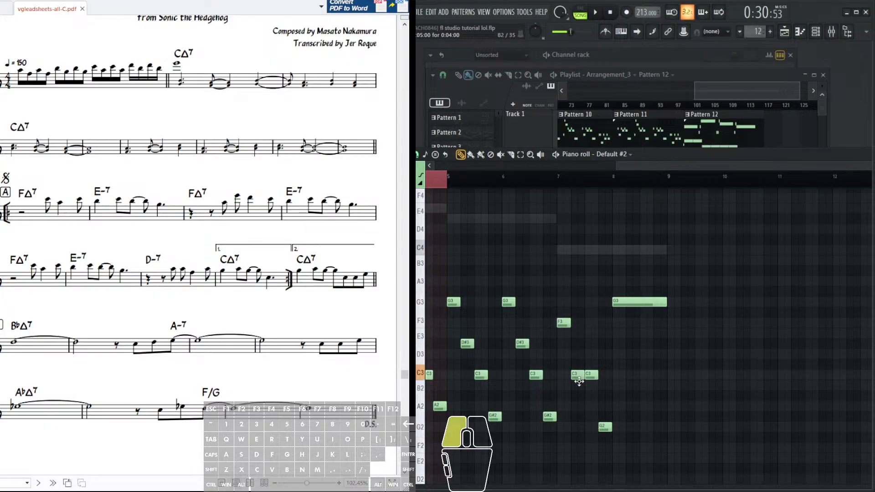
{"action": "left_click_drag", "start_coordinate": [590, 377], "coordinate": [588, 422]}
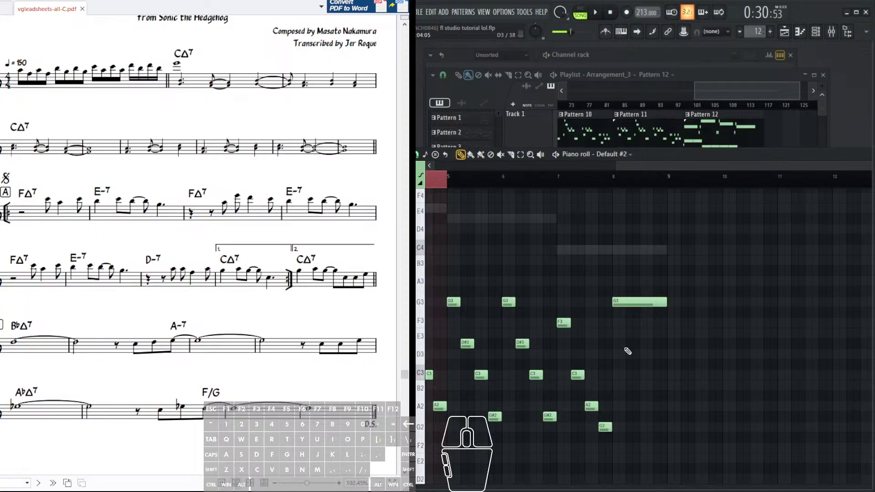
- Turn bar 8's long G3 note into the same one-beat F3, C3, A2, G2 arpeggio as bar 7
{"action": "left_click_drag", "start_coordinate": [635, 304], "coordinate": [624, 324]}
{"action": "left_click", "coordinate": [631, 374]}
{"action": "left_click", "coordinate": [645, 406]}
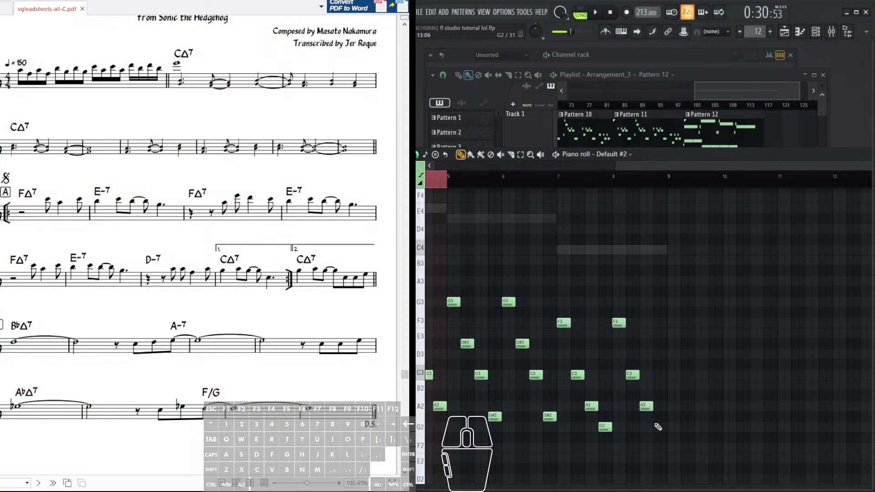
{"action": "left_click", "coordinate": [655, 426]}
- Play the song briefly from the start, and open Pattern 9's Default #2 bass part for editing
{"action": "left_click", "coordinate": [609, 13]}
{"action": "key", "text": "space"}
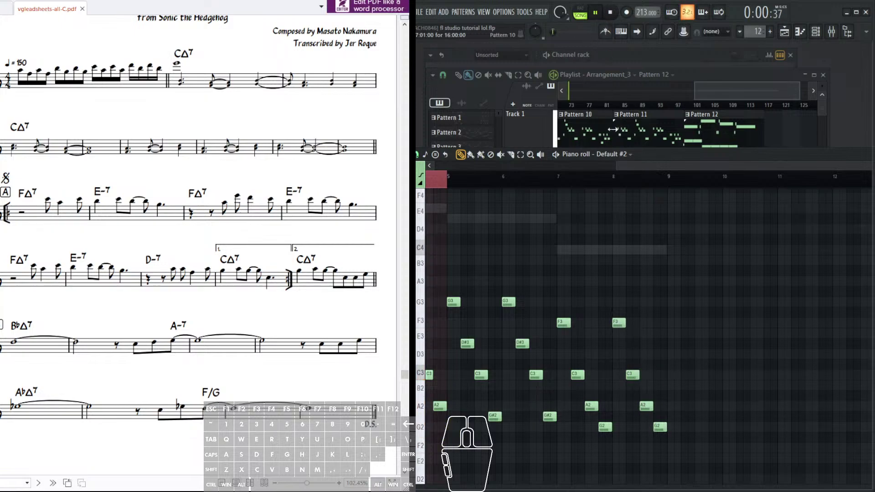
{"action": "scroll", "coordinate": [647, 166], "scroll_direction": "down", "scroll_amount": 4}
{"action": "scroll", "coordinate": [542, 179], "scroll_direction": "up", "scroll_amount": 1}
{"action": "double_click", "coordinate": [530, 179]}
{"action": "left_click", "coordinate": [608, 13]}
{"action": "left_click_drag", "start_coordinate": [711, 91], "coordinate": [579, 91]}
{"action": "scroll", "coordinate": [578, 91], "scroll_direction": "up", "scroll_amount": 1}
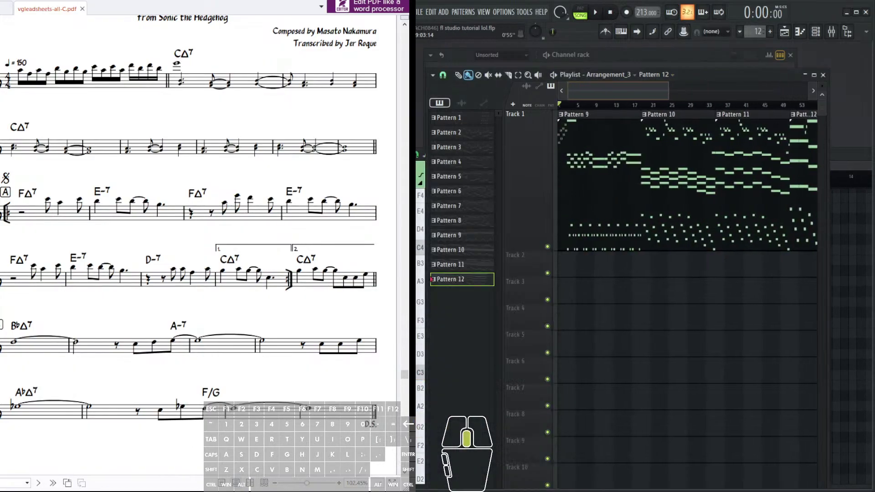
{"action": "double_click", "coordinate": [624, 201]}
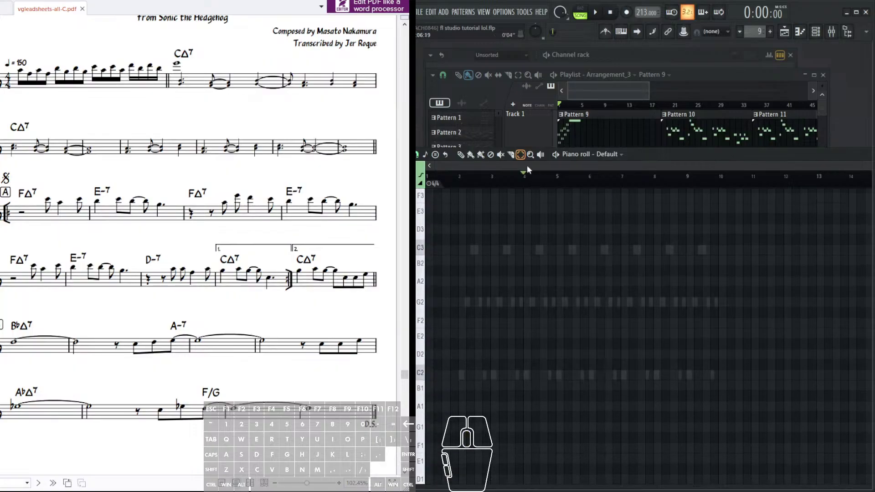
{"action": "double_click", "coordinate": [477, 250]}
{"action": "key", "text": "ctrl+a"}
{"action": "key", "text": "Delete"}
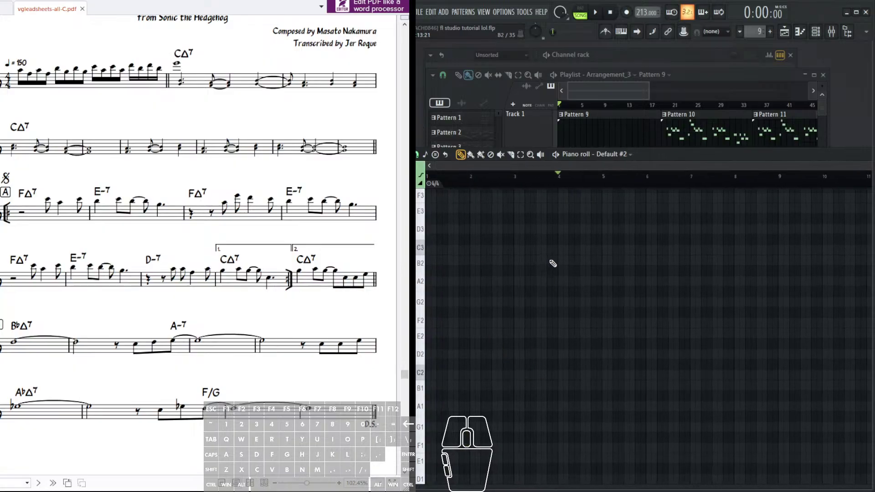
{"action": "key", "text": "ctrl+alt+z"}
- Delete the G2 and C3 notes from Pattern 9's bass part, keeping only the C2 notes
{"action": "left_click_drag", "start_coordinate": [836, 276], "coordinate": [871, 339]}
{"action": "key", "text": "Delete"}
{"action": "scroll", "coordinate": [572, 180], "scroll_direction": "up", "scroll_amount": 3}
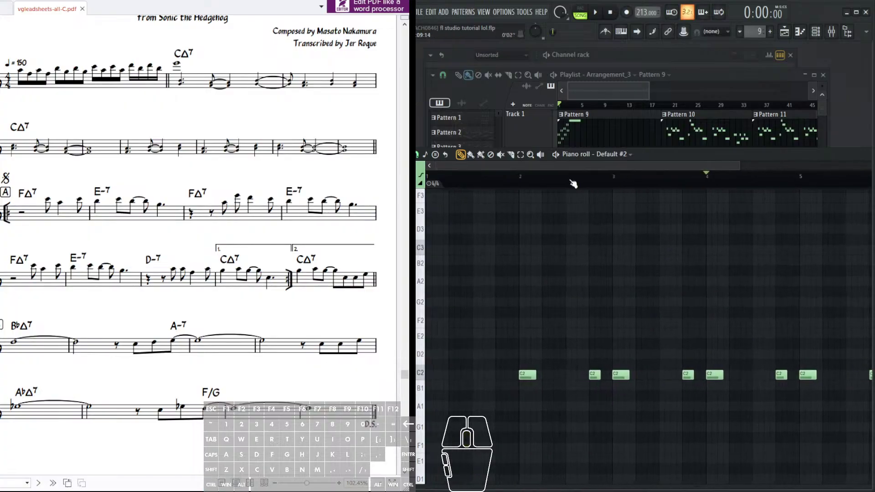
- Fill bar 2 with six back-to-back C2 notes and delete all C2 notes after that bar
{"action": "scroll", "coordinate": [604, 164], "scroll_direction": "down", "scroll_amount": 1}
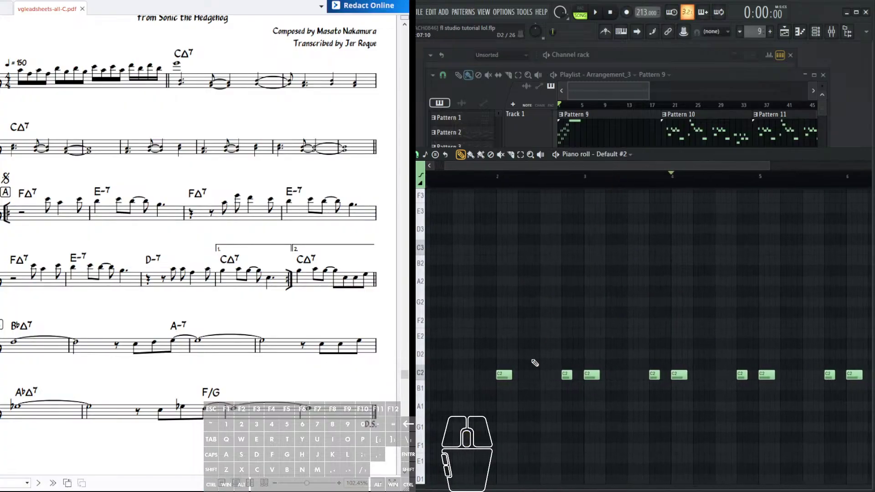
{"action": "left_click", "coordinate": [520, 385]}
{"action": "left_click", "coordinate": [546, 375]}
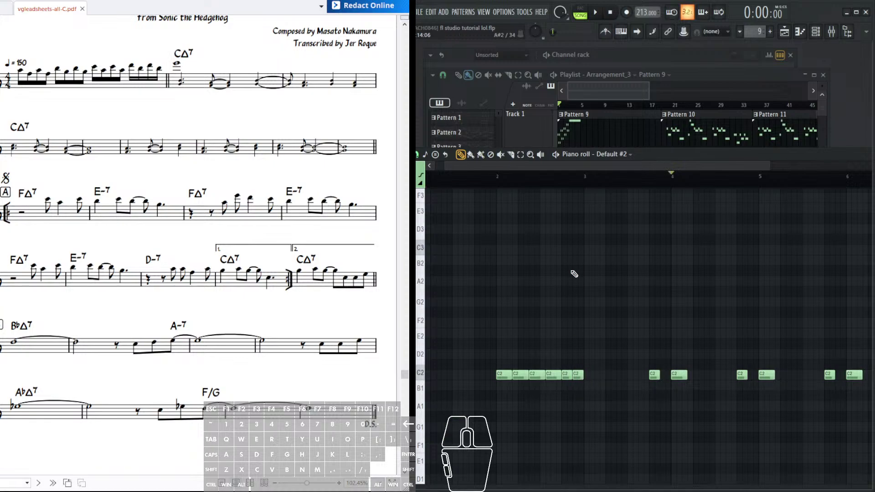
{"action": "scroll", "coordinate": [671, 181], "scroll_direction": "down", "scroll_amount": 3}
{"action": "right_click", "coordinate": [765, 380]}
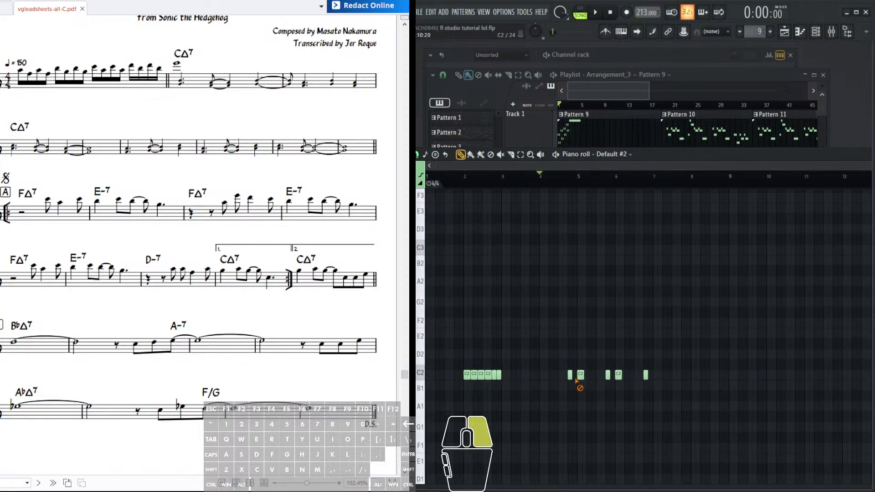
- Select bar 2's six C2 notes and stretch them proportionally to span bars 2 and 3
{"action": "left_click_drag", "start_coordinate": [510, 184], "coordinate": [460, 190]}
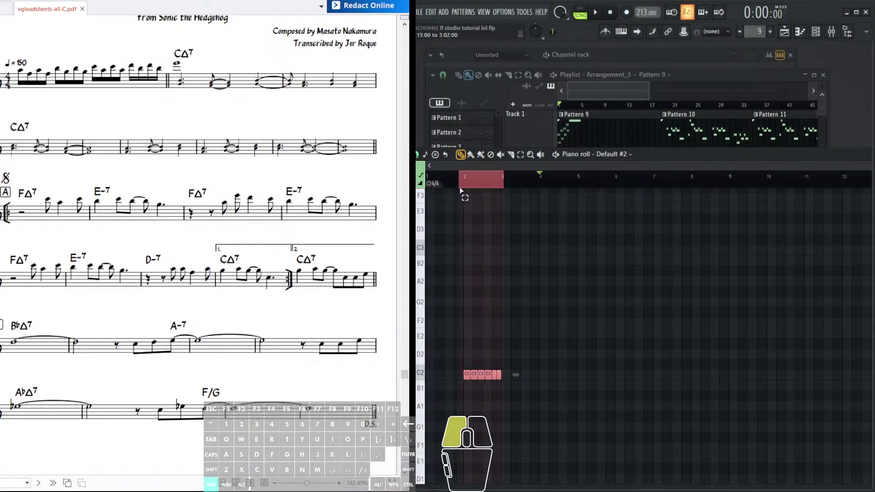
{"action": "scroll", "coordinate": [506, 181], "scroll_direction": "up", "scroll_amount": 2}
{"action": "left_click", "coordinate": [551, 179], "text": "ctrl"}
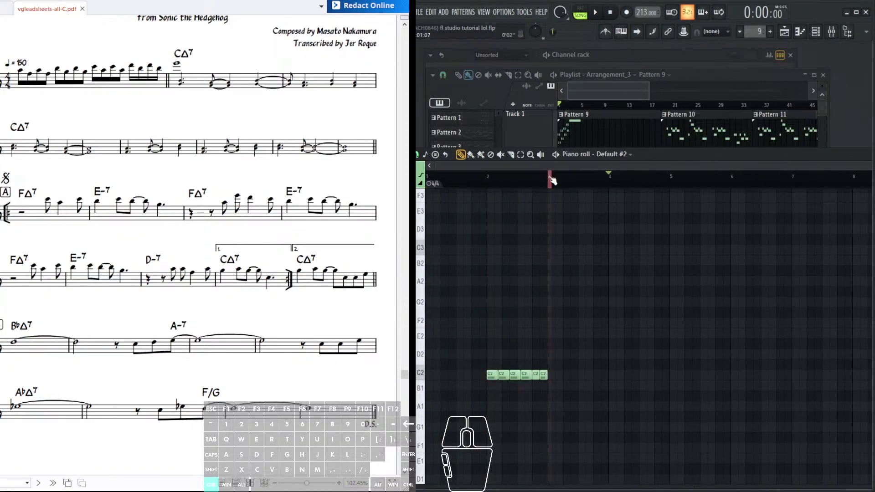
{"action": "left_click_drag", "start_coordinate": [541, 180], "coordinate": [494, 186]}
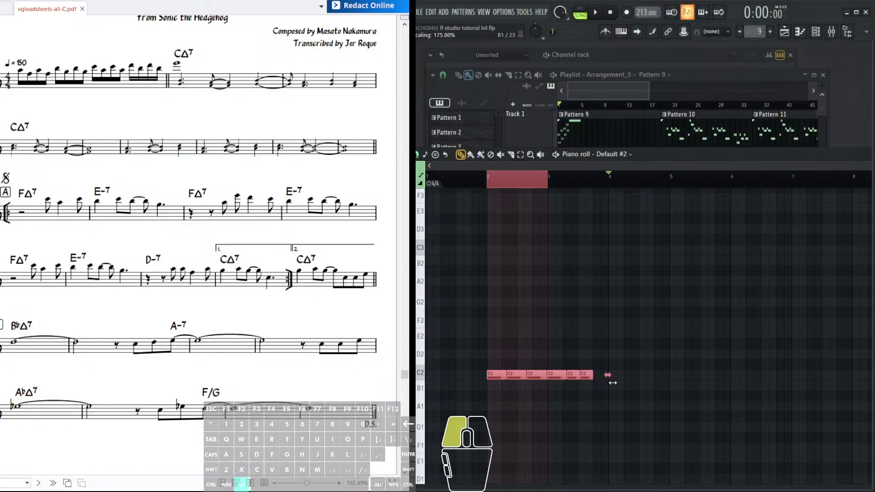
{"action": "left_click_drag", "start_coordinate": [612, 383], "coordinate": [624, 383]}
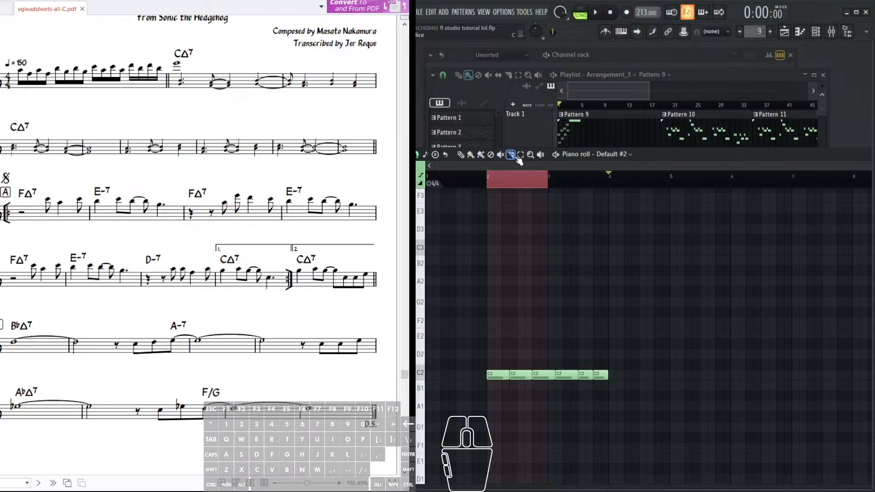
- Play the song from just before bar 2 to hear the stretched C2 bass rhythm
{"action": "left_click", "coordinate": [461, 154]}
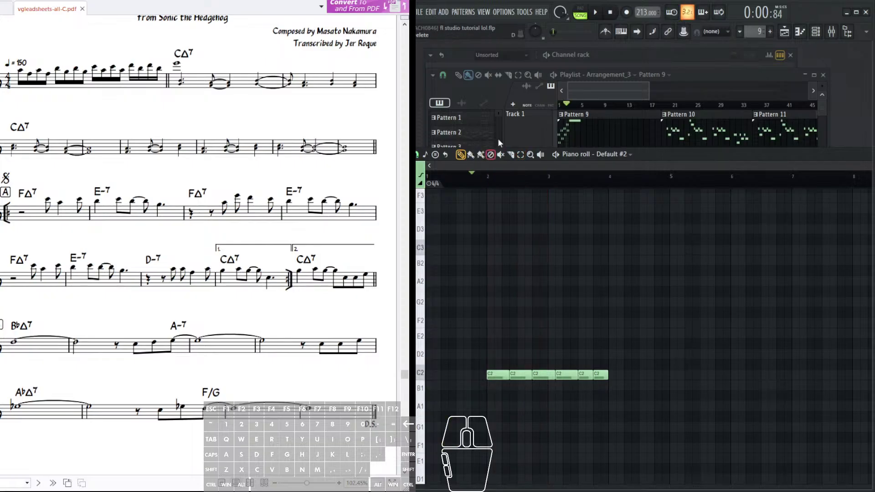
{"action": "left_click", "coordinate": [595, 12]}
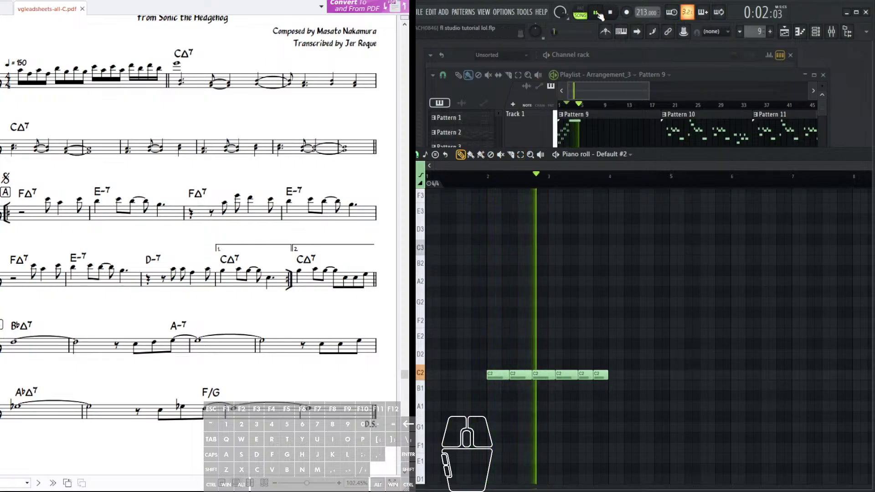
{"action": "left_click", "coordinate": [595, 13]}
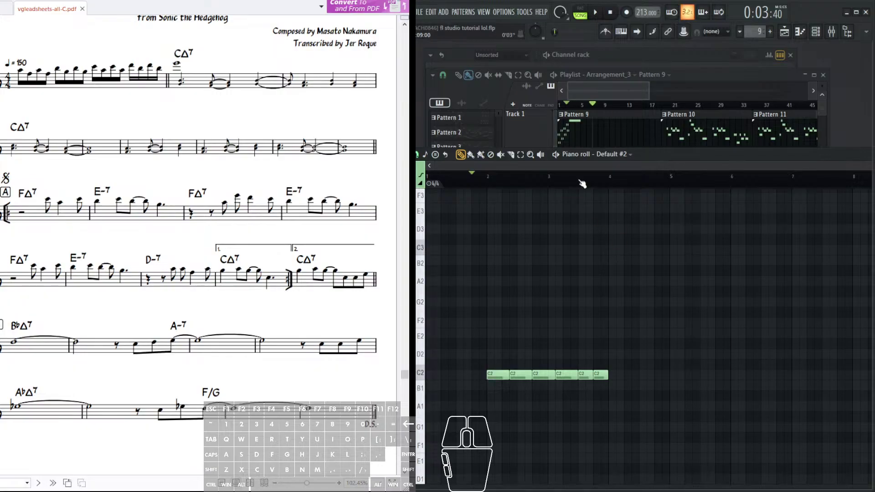
- Duplicate the two-bar C2 bass rhythm three times so it fills bars 2 through 9
{"action": "left_click_drag", "start_coordinate": [492, 180], "coordinate": [604, 188]}
{"action": "key", "text": "ctrl+b"}
{"action": "scroll", "coordinate": [628, 221], "scroll_direction": "right", "scroll_amount": 2}
{"action": "key", "text": "ctrl+b"}
{"action": "key", "text": "ctrl+b"}
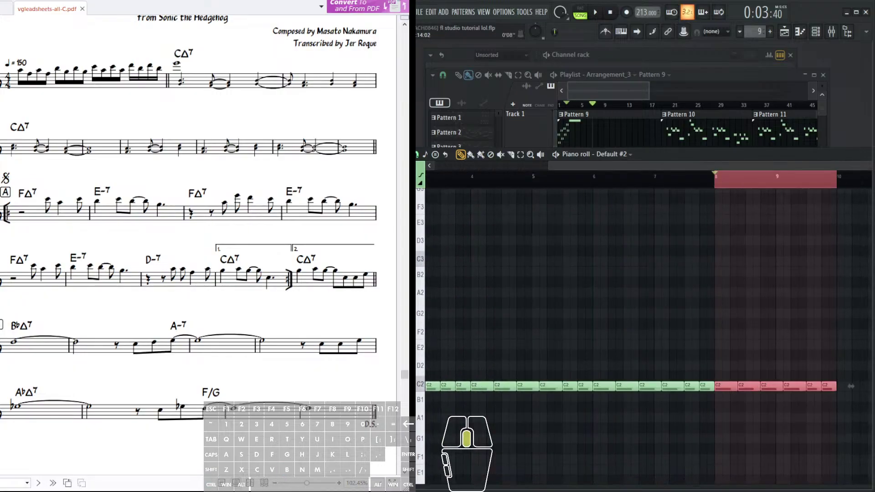
- Play the song through Pattern 9 to check the repeated C2 bass line
{"action": "scroll", "coordinate": [708, 190], "scroll_direction": "down", "scroll_amount": 3}
{"action": "key", "text": "space"}
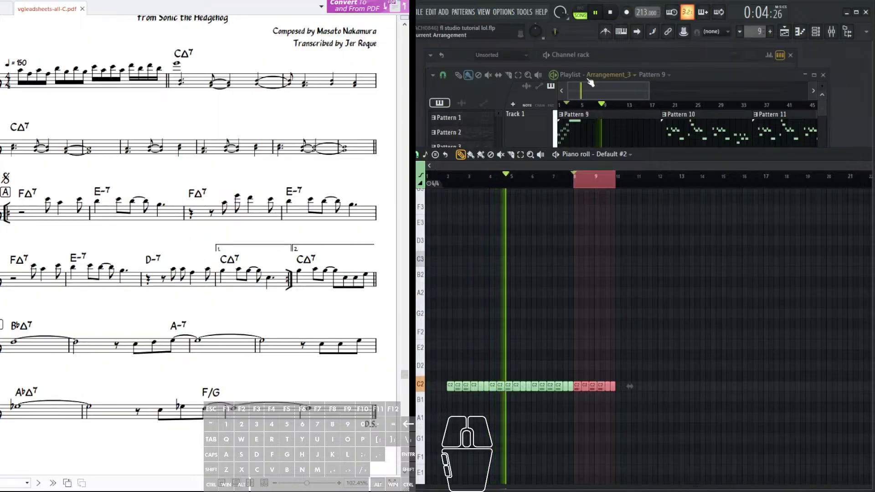
{"action": "scroll", "coordinate": [568, 179], "scroll_direction": "up", "scroll_amount": 4}
{"action": "scroll", "coordinate": [567, 178], "scroll_direction": "down", "scroll_amount": 3}
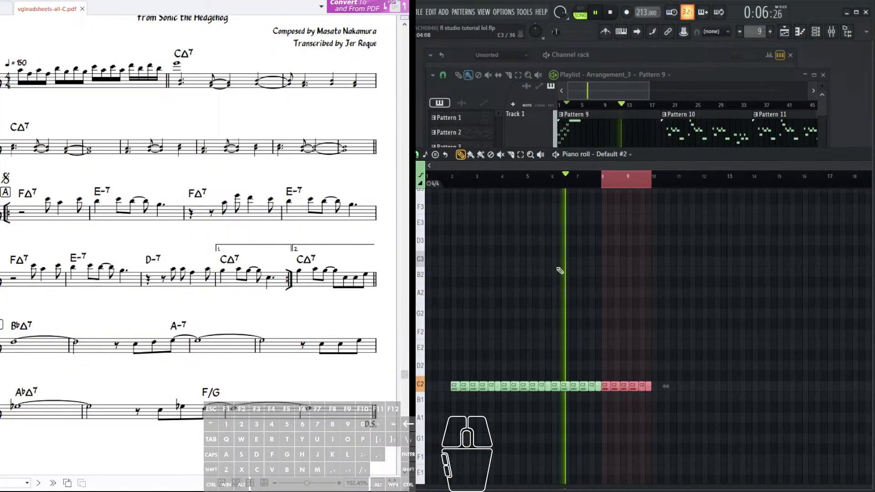
{"action": "left_click_drag", "start_coordinate": [648, 191], "coordinate": [582, 219]}
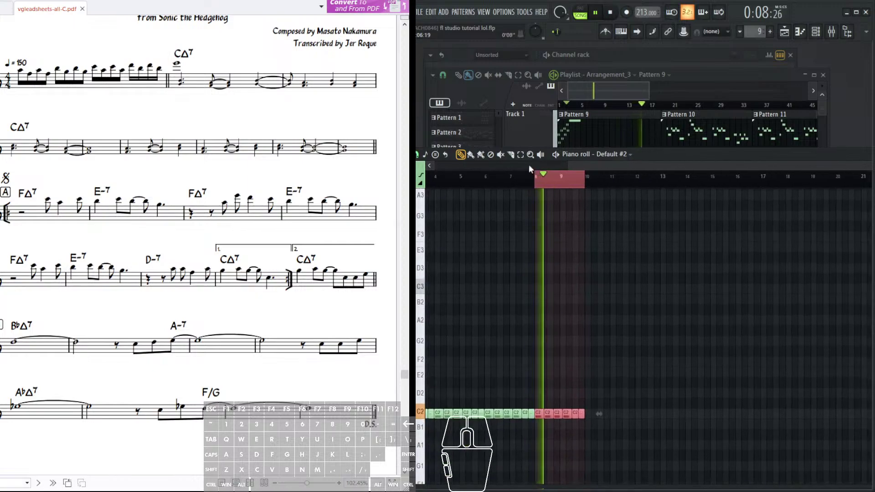
- In the Default channel's Sytrus, turn up Filter 1's cutoff, send operator 1 directly to the output, and remove Filter 1's effects send
{"action": "key", "text": "F5"}
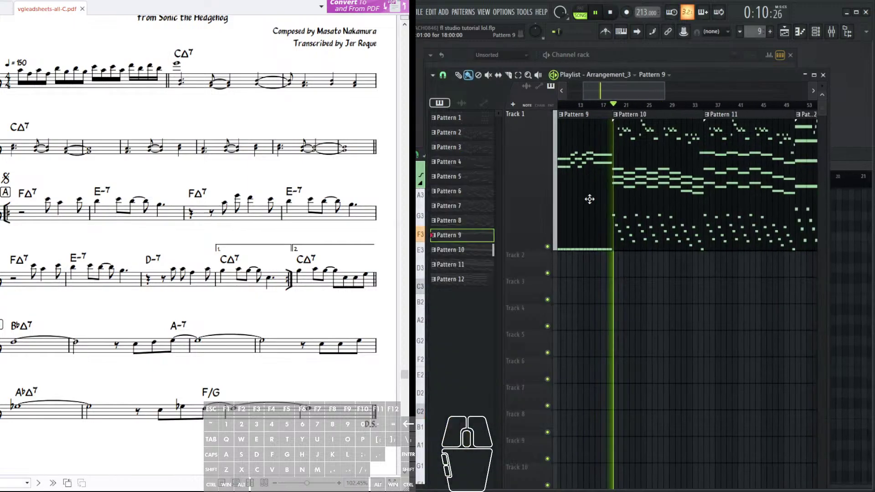
{"action": "left_click", "coordinate": [608, 56]}
{"action": "left_click", "coordinate": [504, 151]}
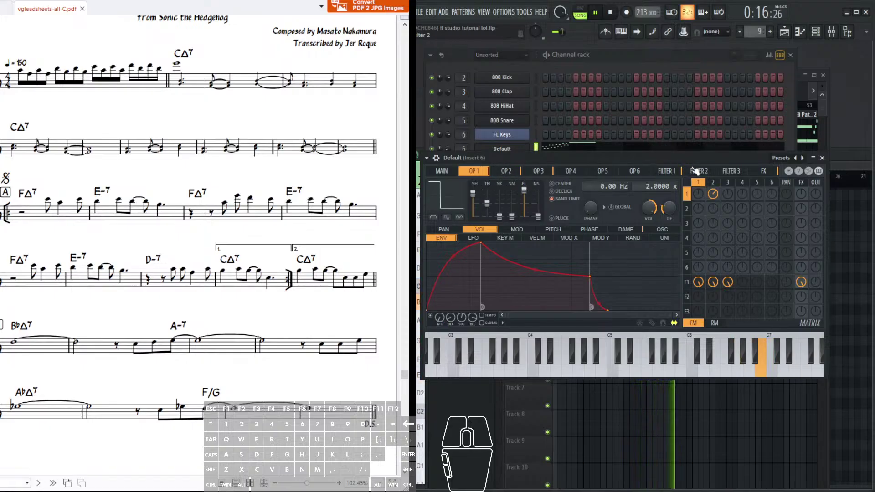
{"action": "left_click", "coordinate": [666, 170]}
{"action": "left_click_drag", "start_coordinate": [517, 191], "coordinate": [517, 153]}
{"action": "left_click_drag", "start_coordinate": [815, 194], "coordinate": [815, 146]}
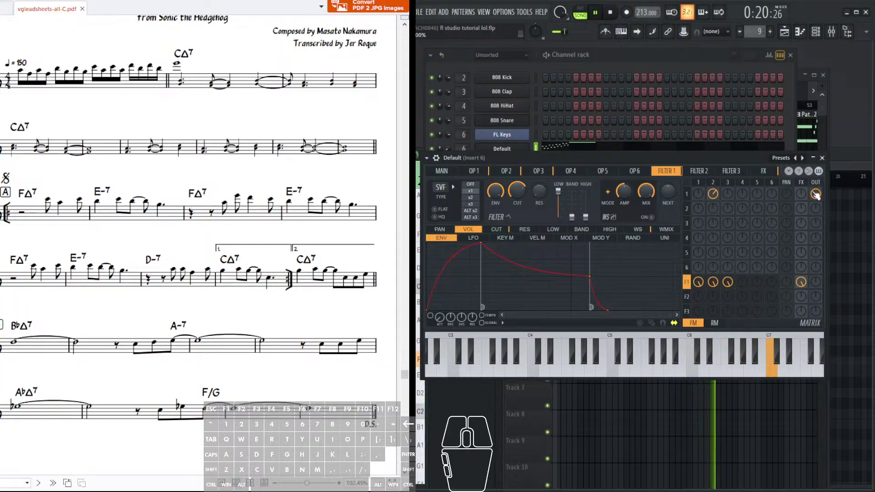
{"action": "left_click_drag", "start_coordinate": [801, 282], "coordinate": [801, 318]}
- Remove operator 2's modulation of operator 1 in the Default synth and send operators 2 and 3 directly to the output
{"action": "left_click_drag", "start_coordinate": [713, 193], "coordinate": [713, 199]}
{"action": "left_click_drag", "start_coordinate": [728, 194], "coordinate": [727, 201]}
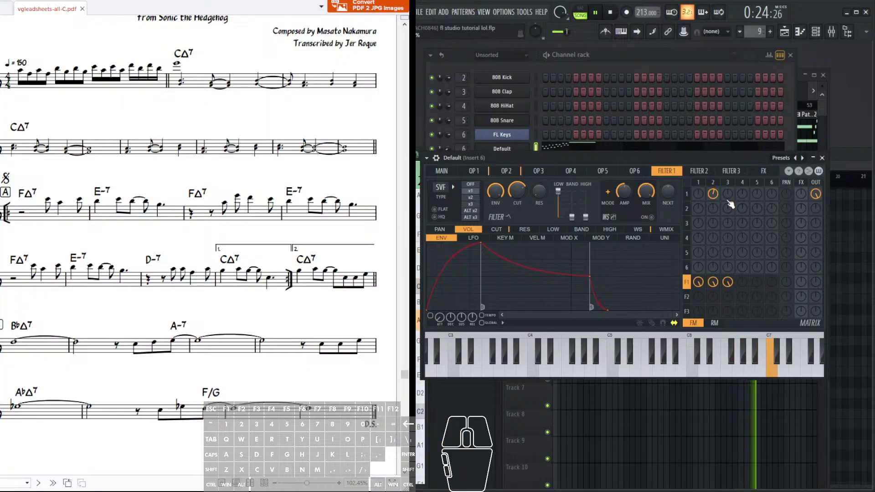
{"action": "left_click_drag", "start_coordinate": [815, 209], "coordinate": [815, 196]}
{"action": "left_click_drag", "start_coordinate": [713, 194], "coordinate": [713, 205]}
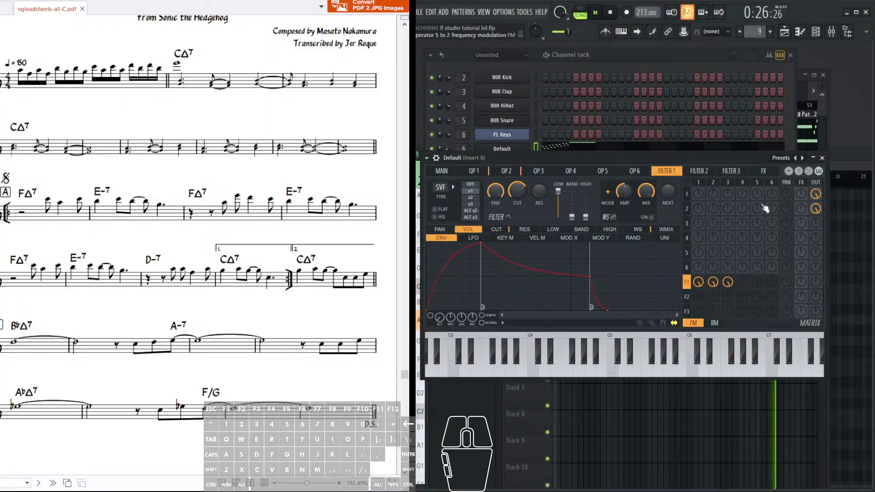
{"action": "mouse_move", "coordinate": [816, 223]}
{"action": "left_mouse_down"}
{"action": "mouse_move", "coordinate": [815, 209]}
{"action": "mouse_move", "coordinate": [816, 225]}
{"action": "left_mouse_up"}
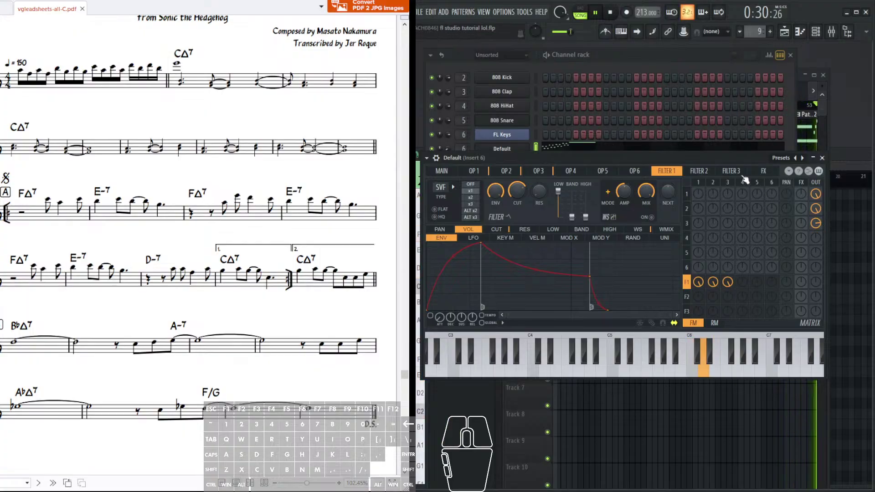
- In the Default #3 synth, send operator 1 directly to the output, remove Filter 1's effects send, and show operator 1's settings
{"action": "left_click_drag", "start_coordinate": [695, 165], "coordinate": [722, 209]}
{"action": "left_click", "coordinate": [528, 164]}
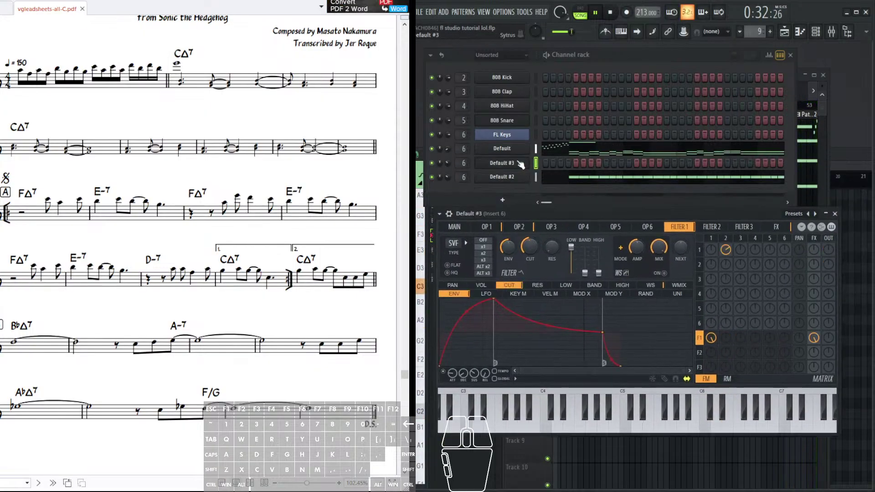
{"action": "left_click_drag", "start_coordinate": [727, 250], "coordinate": [728, 236]}
{"action": "left_click_drag", "start_coordinate": [828, 250], "coordinate": [828, 228]}
{"action": "left_click_drag", "start_coordinate": [814, 338], "coordinate": [815, 357]}
{"action": "left_click_drag", "start_coordinate": [828, 249], "coordinate": [828, 249]}
{"action": "left_click", "coordinate": [486, 227]}
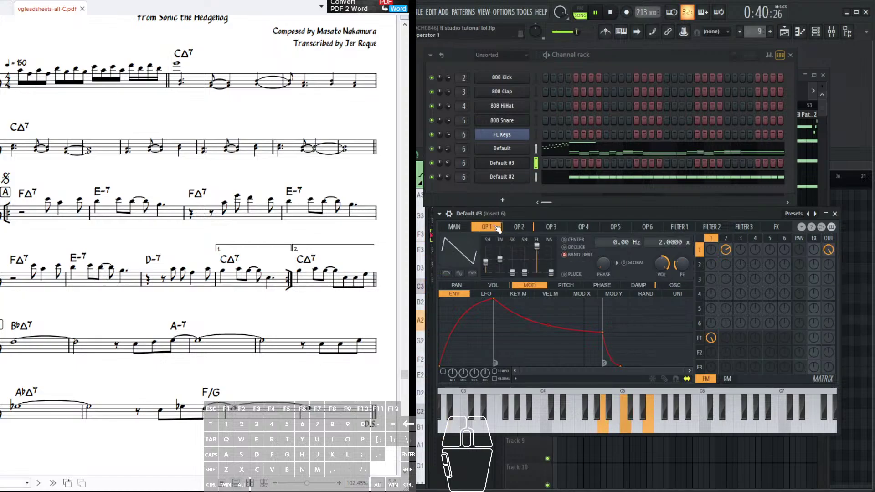
- Compare the modulation routing of the Default and Default #3 synths, ending on Default #3's operator 1 volume envelope
{"action": "left_click", "coordinate": [502, 149]}
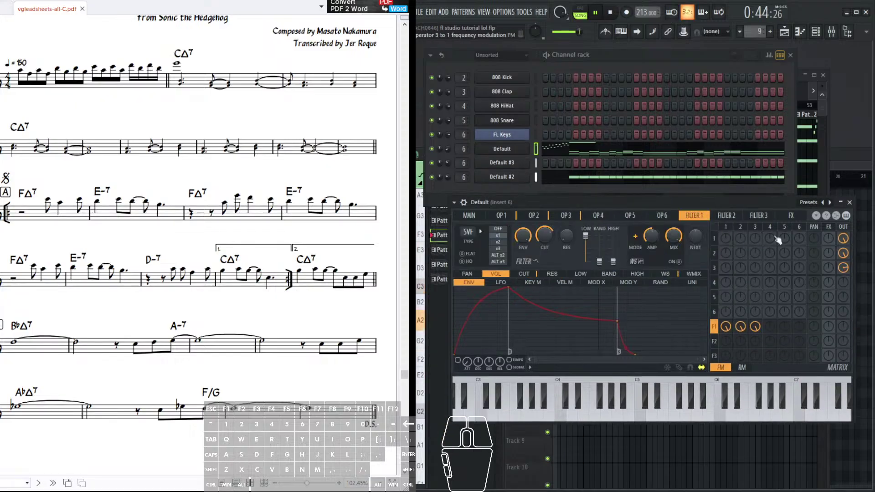
{"action": "left_click", "coordinate": [537, 163]}
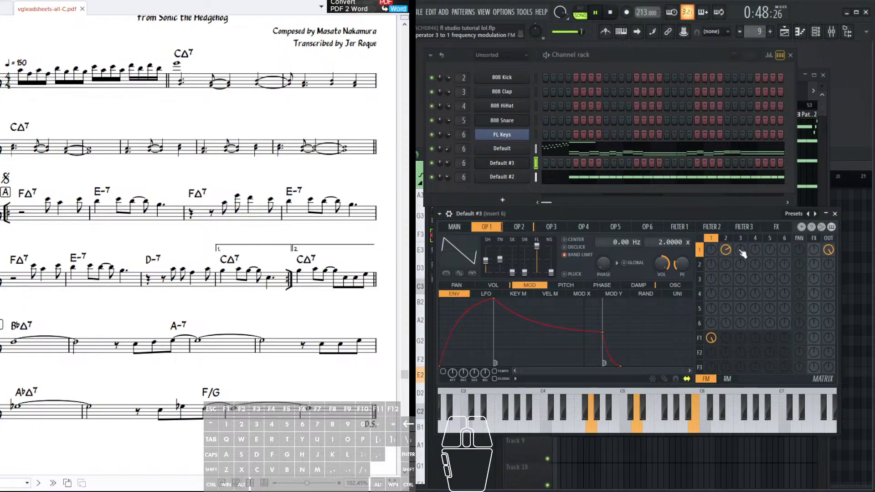
{"action": "left_click_drag", "start_coordinate": [742, 253], "coordinate": [743, 251]}
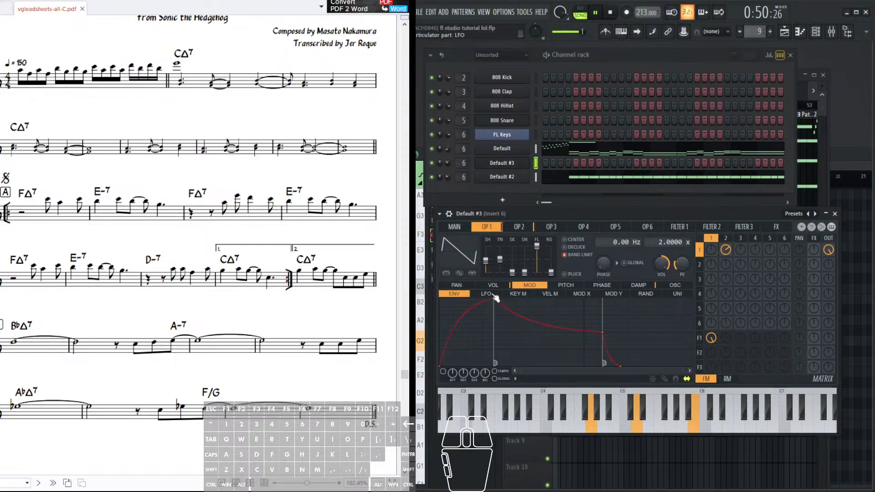
{"action": "left_click", "coordinate": [493, 285]}
- In the Default #2 synth, try a zero attack on operator 1's volume envelope and send operator 1 directly to the output instead of through Filter 1
{"action": "left_click", "coordinate": [502, 176]}
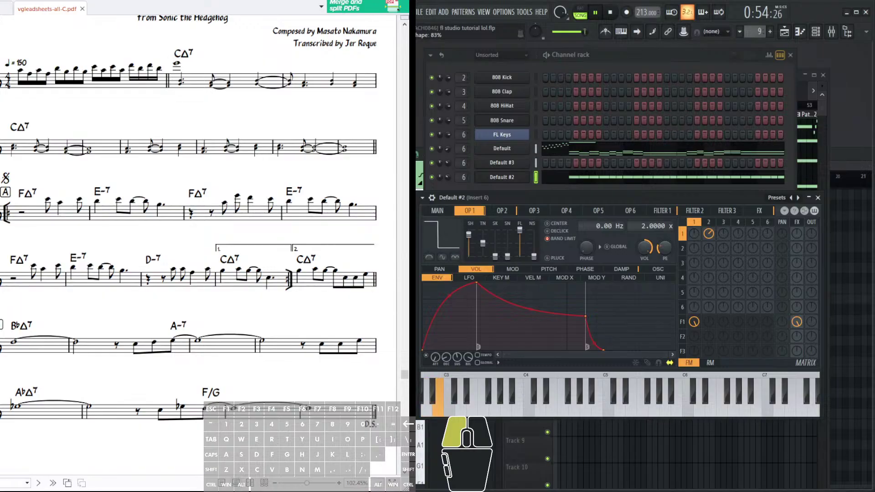
{"action": "left_click", "coordinate": [426, 355]}
{"action": "left_click", "coordinate": [435, 357]}
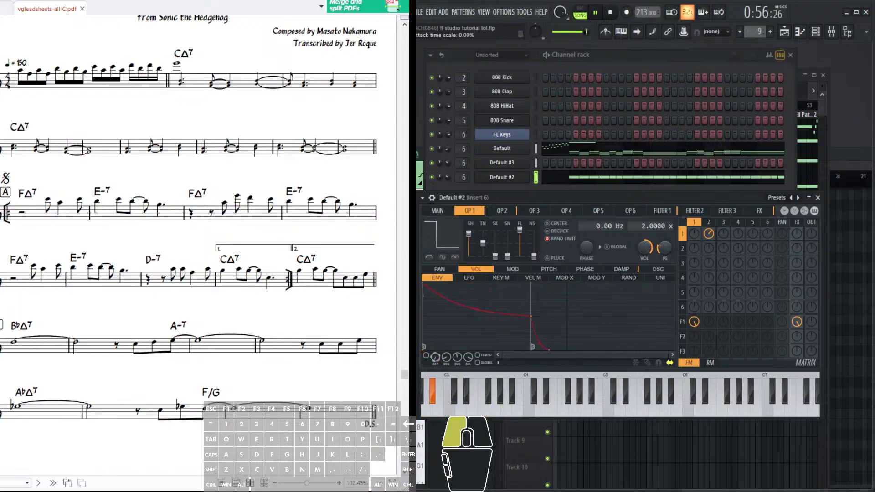
{"action": "left_click_drag", "start_coordinate": [809, 324], "coordinate": [796, 369]}
{"action": "left_click_drag", "start_coordinate": [809, 235], "coordinate": [809, 187]}
{"action": "left_click", "coordinate": [466, 391]}
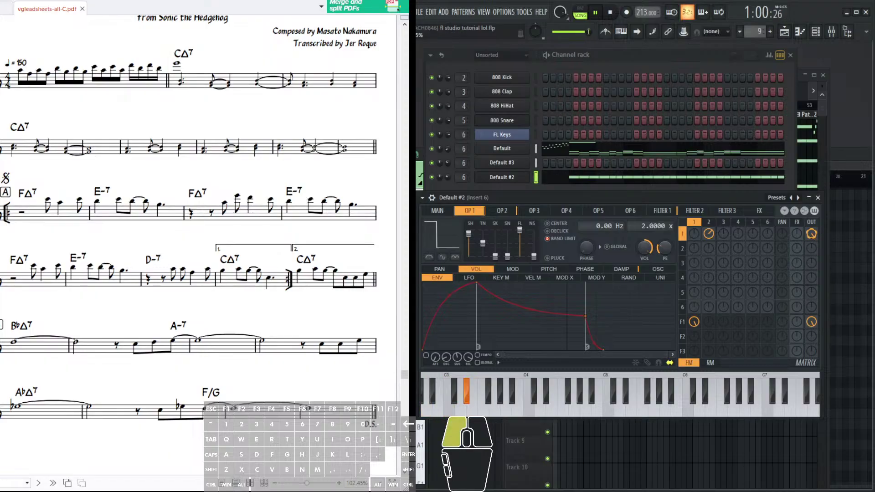
{"action": "left_click_drag", "start_coordinate": [811, 234], "coordinate": [810, 244]}
{"action": "left_click_drag", "start_coordinate": [813, 322], "coordinate": [814, 285]}
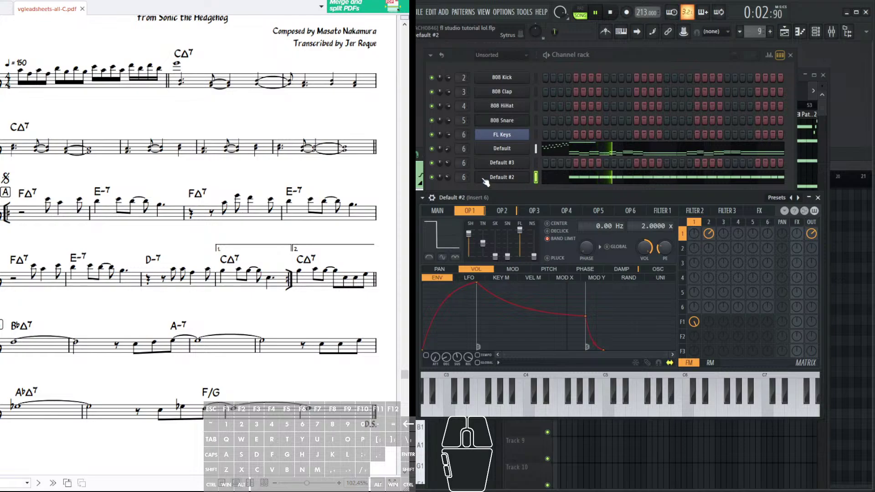
- Show Default #2's notes in Pattern 9 and select the second and third C2 notes in bar 2
{"action": "left_click", "coordinate": [579, 179]}
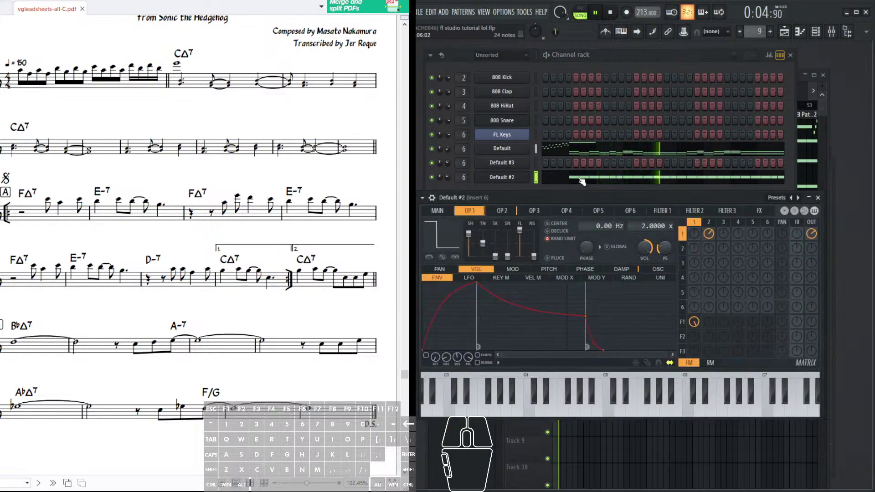
{"action": "scroll", "coordinate": [542, 284], "scroll_direction": "up", "scroll_amount": 1}
{"action": "scroll", "coordinate": [585, 177], "scroll_direction": "up", "scroll_amount": 1}
{"action": "scroll", "coordinate": [585, 177], "scroll_direction": "up", "scroll_amount": 2}
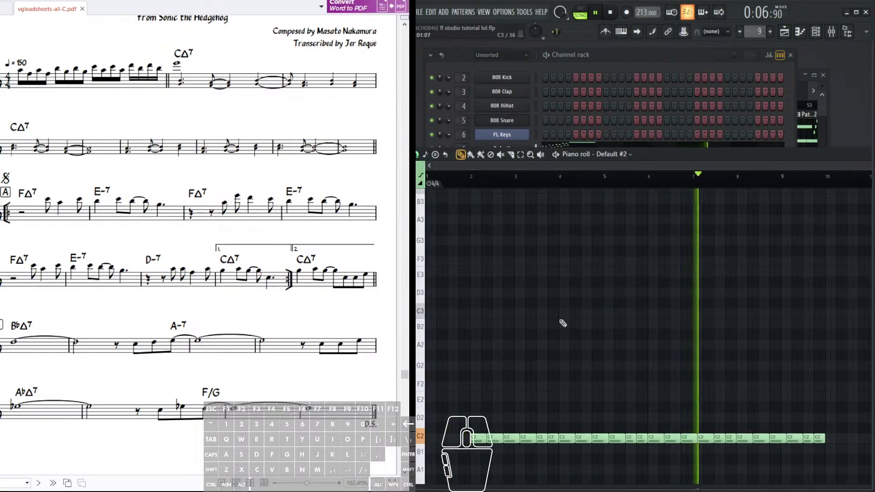
{"action": "left_click_drag", "start_coordinate": [496, 412], "coordinate": [518, 455]}
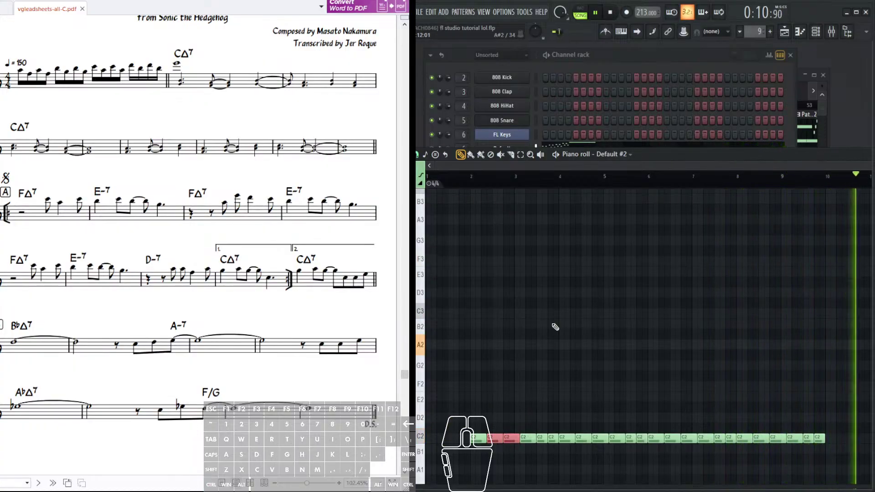
- Return to the Default #2 synth and adjust the decay and release of operator 1's volume envelope during playback
{"action": "left_click", "coordinate": [662, 58]}
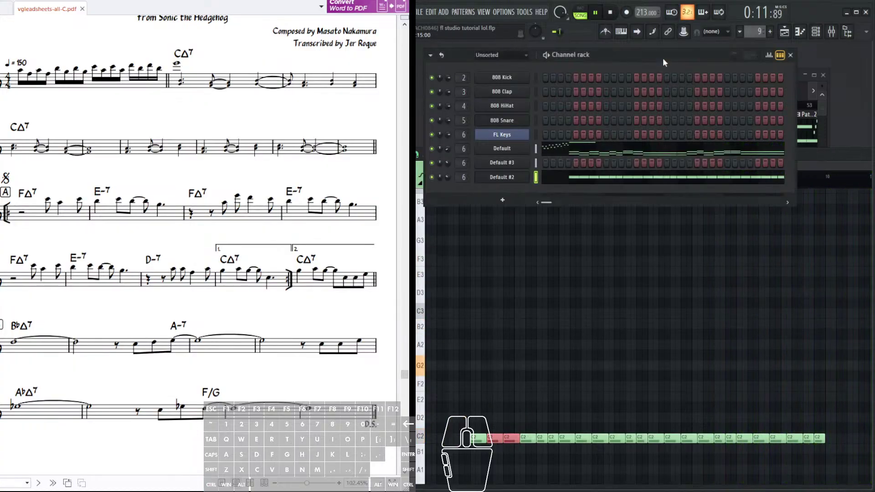
{"action": "left_click", "coordinate": [503, 162]}
{"action": "left_click_drag", "start_coordinate": [502, 252], "coordinate": [485, 263]}
{"action": "left_click_drag", "start_coordinate": [440, 177], "coordinate": [439, 177]}
{"action": "left_click", "coordinate": [492, 181]}
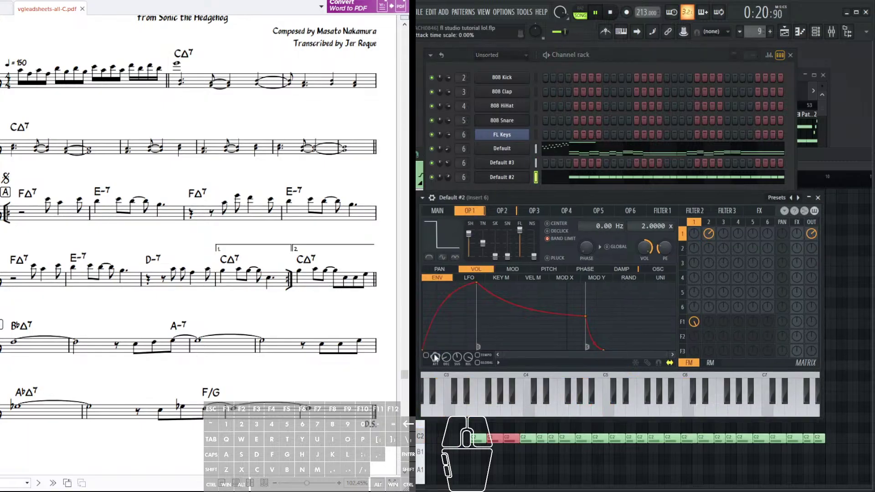
{"action": "left_click_drag", "start_coordinate": [446, 357], "coordinate": [468, 355]}
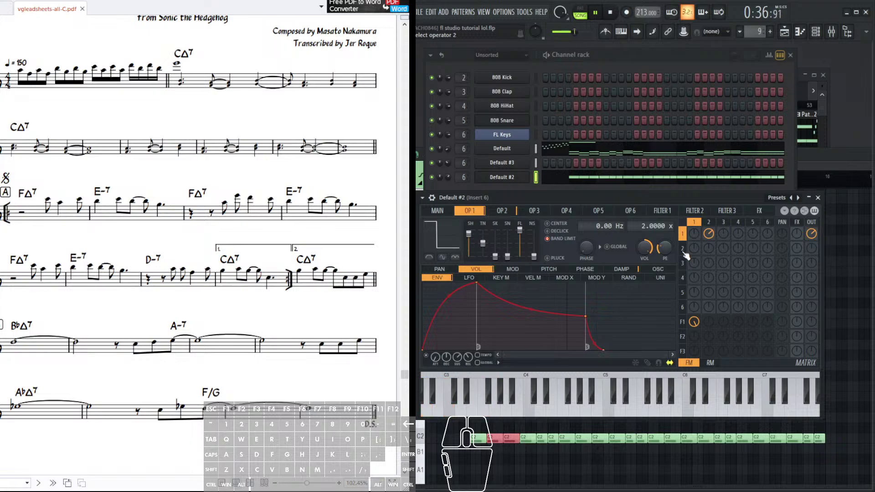
- Open Pattern 12 in the piano roll from its clip in the playlist
{"action": "middle_click", "coordinate": [807, 108]}
{"action": "scroll", "coordinate": [796, 95], "scroll_direction": "up", "scroll_amount": 5}
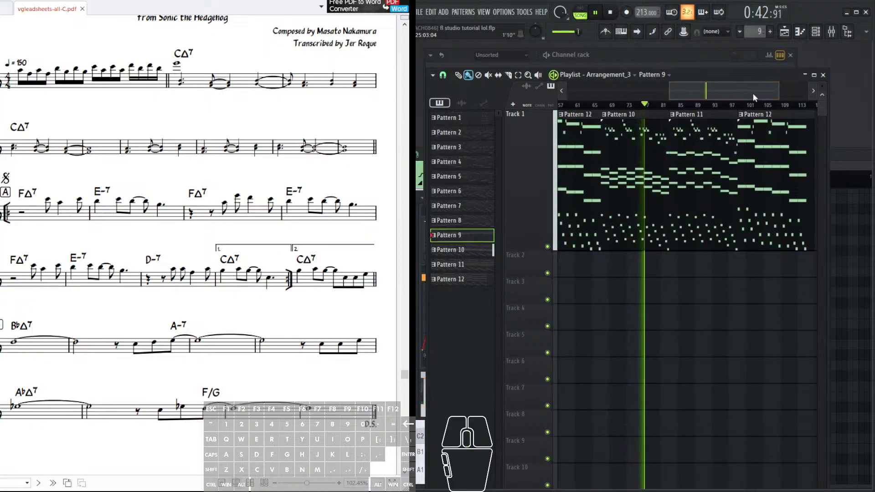
{"action": "scroll", "coordinate": [753, 95], "scroll_direction": "down", "scroll_amount": 3}
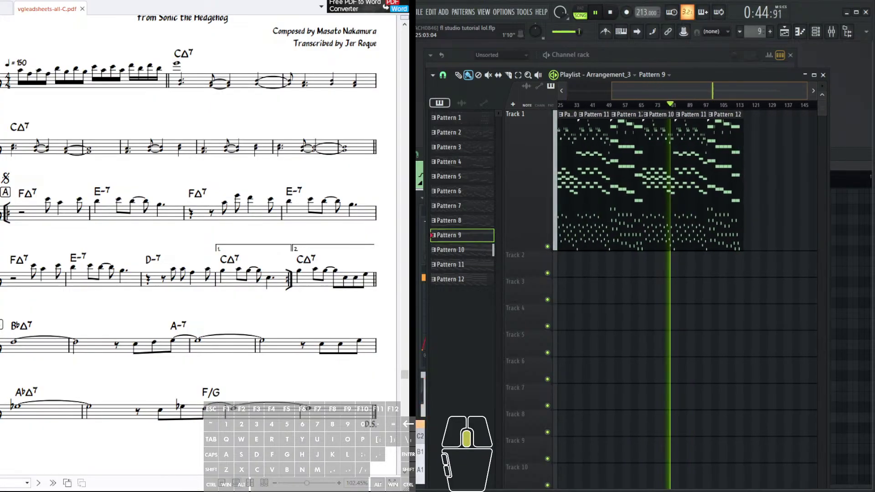
{"action": "double_click", "coordinate": [725, 136]}
{"action": "left_click_drag", "start_coordinate": [715, 93], "coordinate": [706, 92]}
{"action": "scroll", "coordinate": [692, 94], "scroll_direction": "up", "scroll_amount": 2}
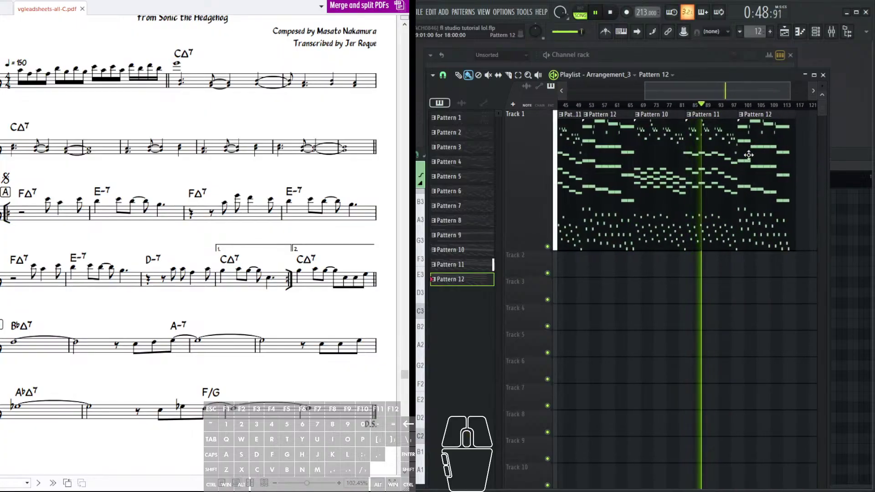
{"action": "double_click", "coordinate": [610, 158]}
{"action": "scroll", "coordinate": [584, 239], "scroll_direction": "up", "scroll_amount": 3}
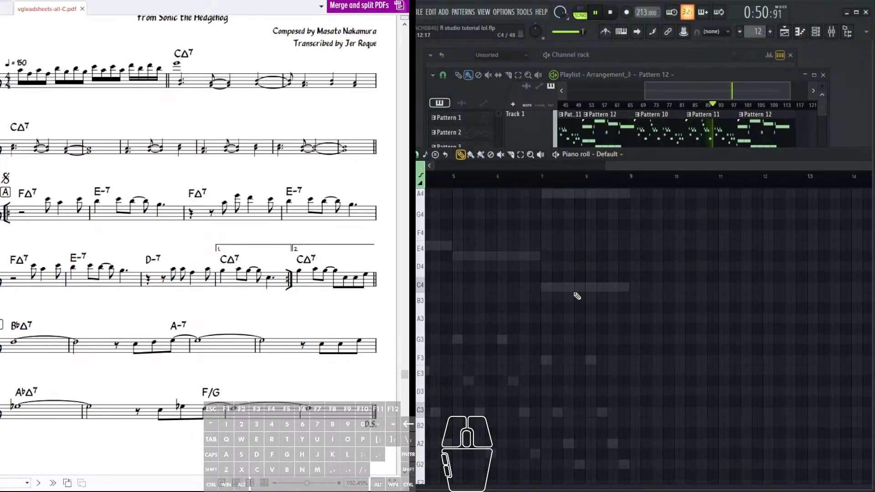
- Switch Pattern 12's piano roll to Default #2 and back to Default to review the bass and the closing melody notes
{"action": "right_click", "coordinate": [591, 363]}
{"action": "right_click", "coordinate": [591, 362]}
{"action": "scroll", "coordinate": [618, 270], "scroll_direction": "up", "scroll_amount": 10}
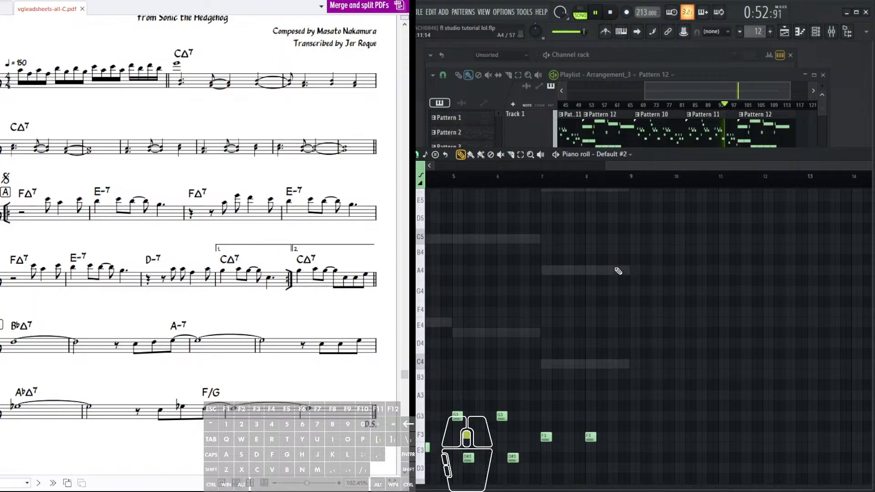
{"action": "right_click", "coordinate": [552, 331]}
{"action": "scroll", "coordinate": [611, 175], "scroll_direction": "up", "scroll_amount": 3}
{"action": "left_click_drag", "start_coordinate": [624, 256], "coordinate": [670, 258]}
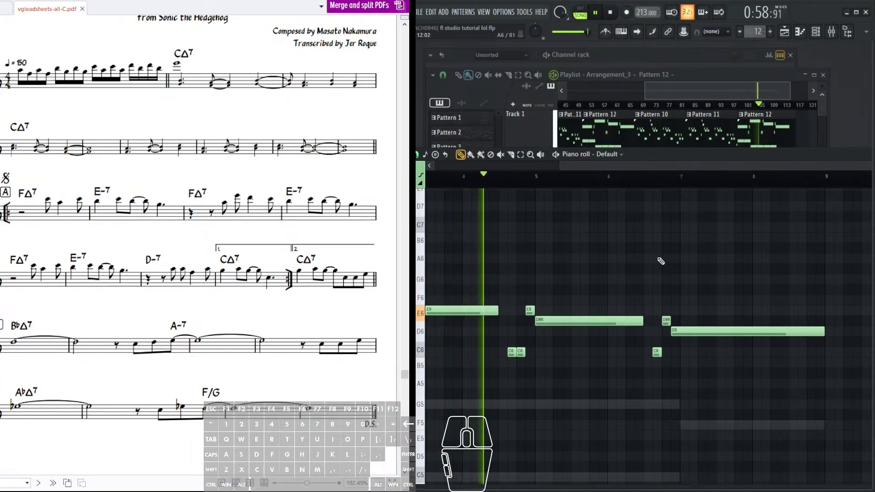
{"action": "left_click_drag", "start_coordinate": [592, 225], "coordinate": [457, 236]}
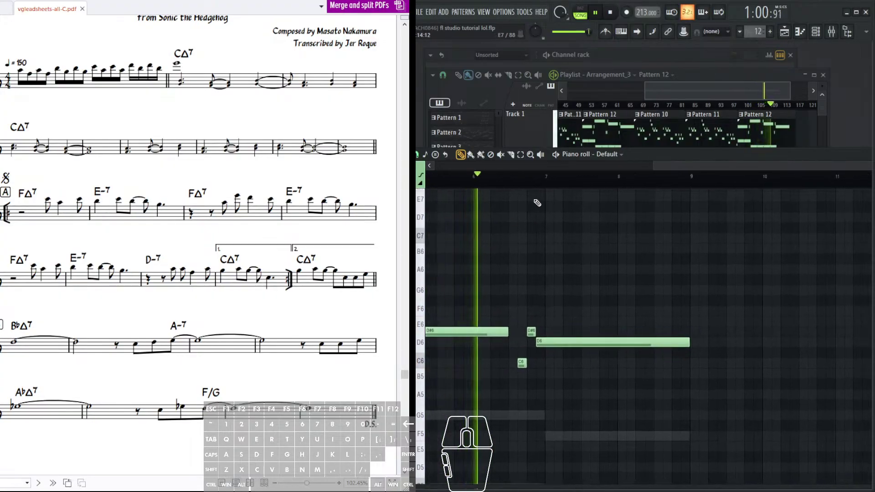
- Shorten Pattern 12's closing D6 note to about three quarters of a bar and briefly play the ending
{"action": "left_click", "coordinate": [595, 13]}
{"action": "left_click_drag", "start_coordinate": [584, 215], "coordinate": [574, 189]}
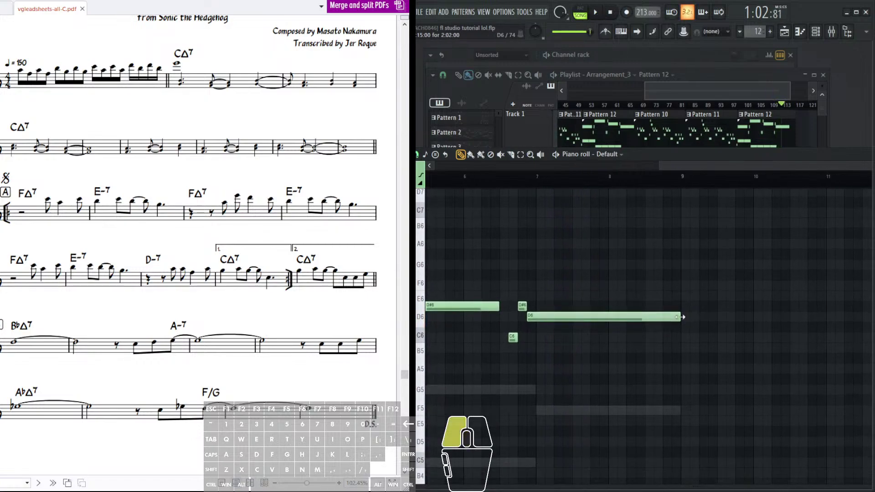
{"action": "left_click_drag", "start_coordinate": [681, 316], "coordinate": [588, 325]}
{"action": "scroll", "coordinate": [614, 182], "scroll_direction": "up", "scroll_amount": 3}
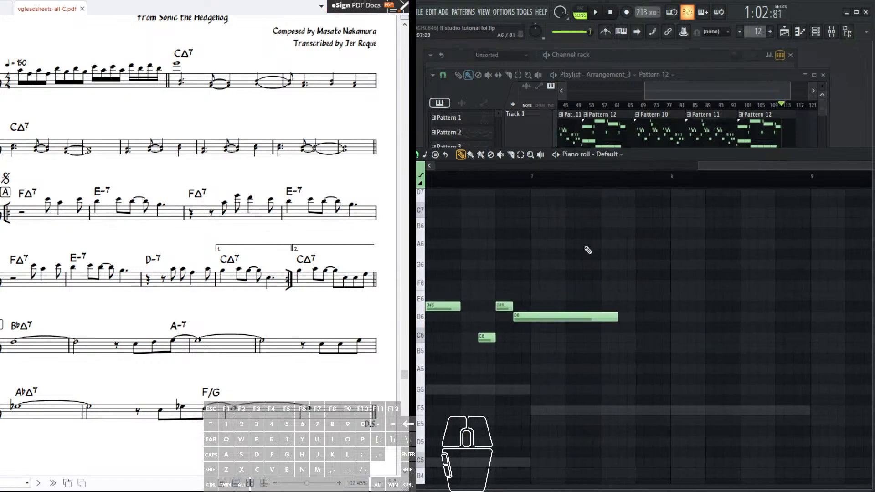
{"action": "left_click", "coordinate": [596, 13]}
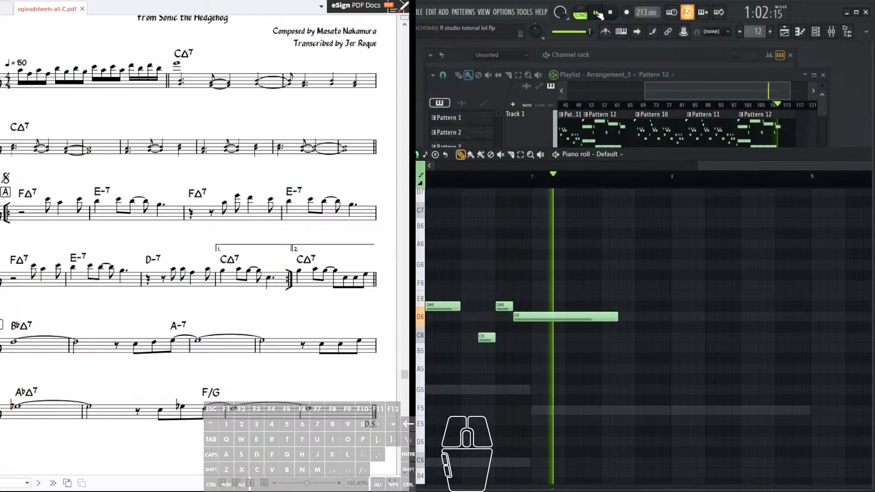
{"action": "left_click", "coordinate": [596, 13]}
- Add an E7 note about one beat long starting just before bar 8 in Pattern 12, checking its timing with short playback
{"action": "mouse_move", "coordinate": [599, 268]}
{"action": "left_mouse_down"}
{"action": "mouse_move", "coordinate": [560, 306]}
{"action": "mouse_move", "coordinate": [602, 319]}
{"action": "mouse_move", "coordinate": [602, 222]}
{"action": "mouse_move", "coordinate": [594, 281]}
{"action": "mouse_move", "coordinate": [611, 258]}
{"action": "mouse_move", "coordinate": [574, 251]}
{"action": "left_mouse_up"}
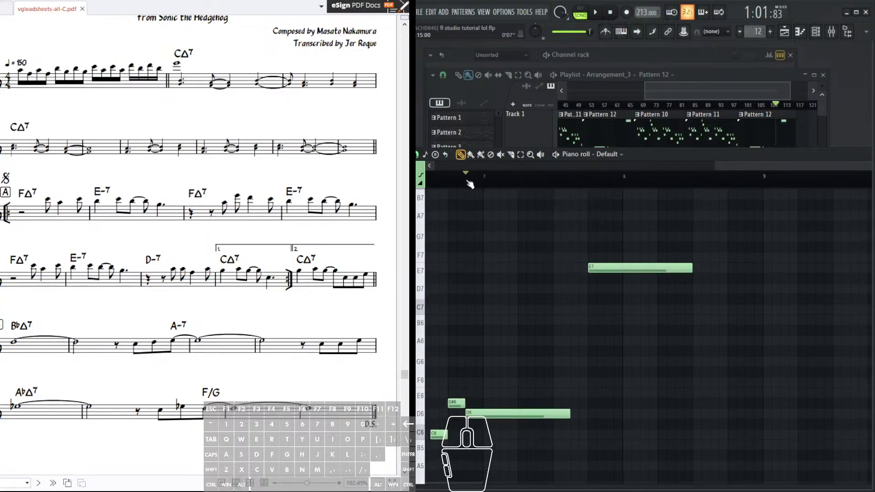
{"action": "left_click", "coordinate": [595, 17]}
{"action": "left_click", "coordinate": [595, 17]}
{"action": "left_click_drag", "start_coordinate": [601, 236], "coordinate": [558, 246]}
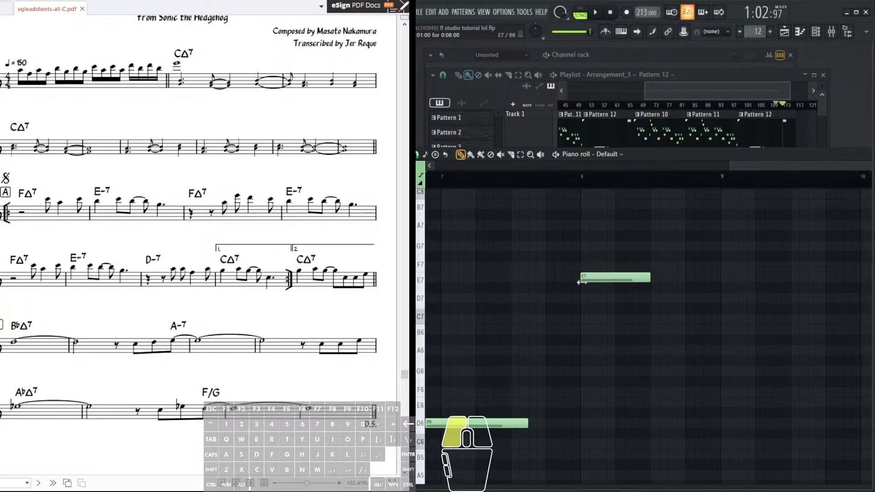
{"action": "left_click", "coordinate": [605, 13]}
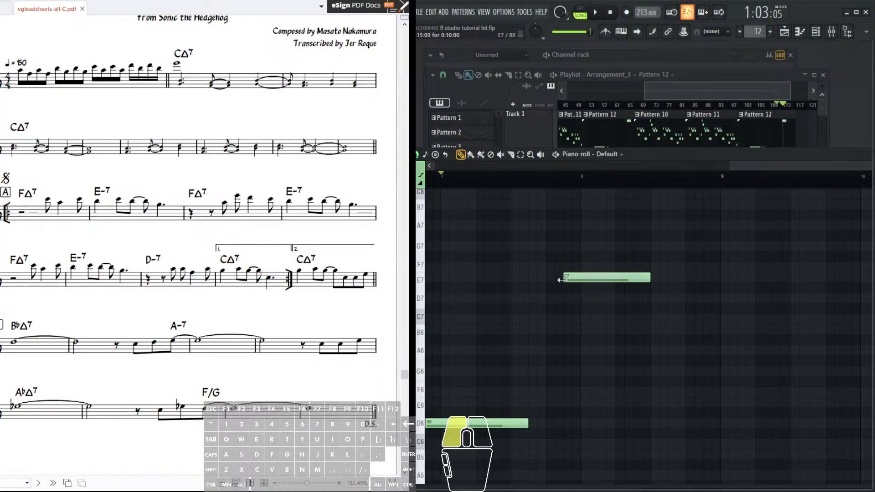
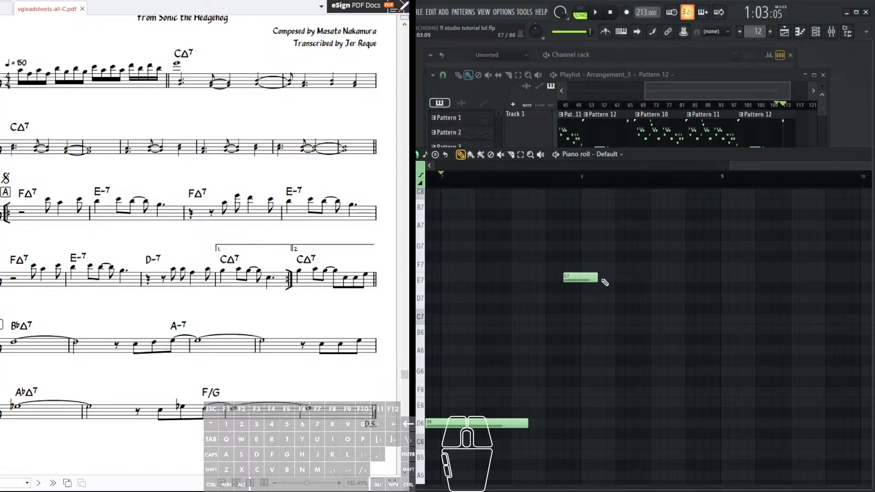
- Add E7, F7, E7, G7, a one-beat E7 and a half-beat C7 through bar 8 of Pattern 12, and play the ending
{"action": "left_click", "coordinate": [605, 279]}
{"action": "left_click", "coordinate": [651, 245]}
{"action": "left_click", "coordinate": [670, 277]}
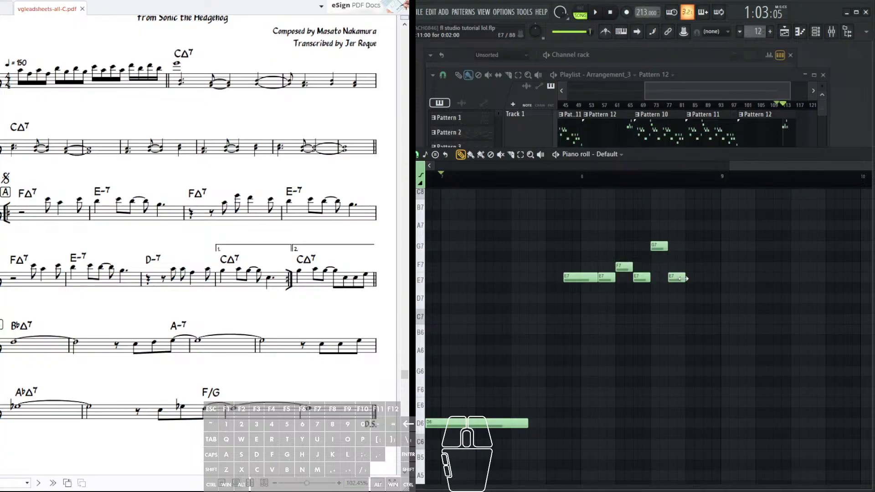
{"action": "left_click", "coordinate": [704, 310]}
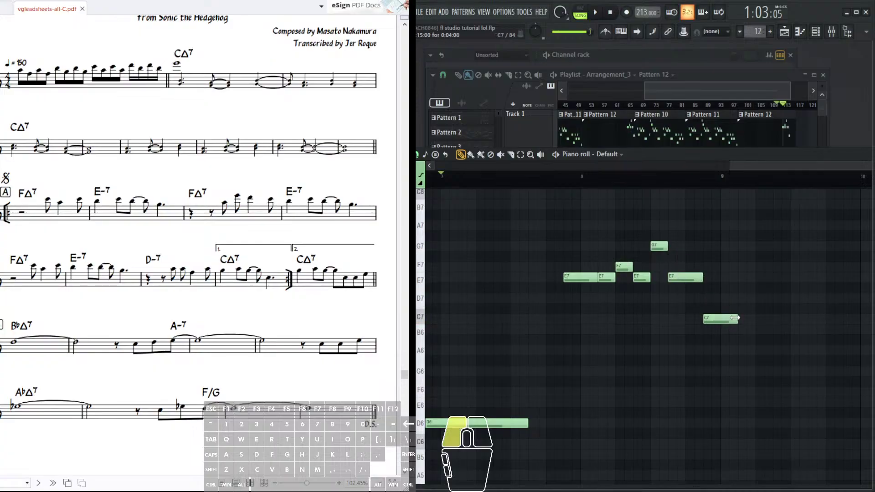
{"action": "left_click", "coordinate": [595, 14]}
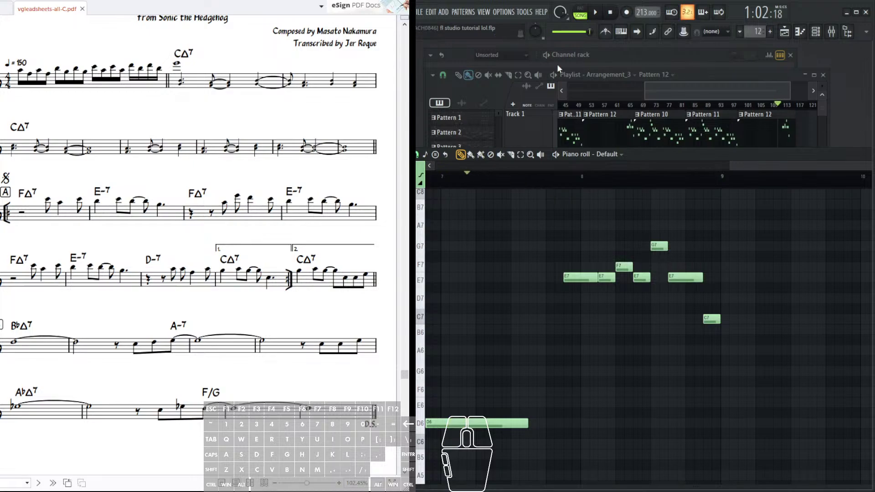
{"action": "key", "text": "space"}
{"action": "scroll", "coordinate": [523, 178], "scroll_direction": "up", "scroll_amount": 2}
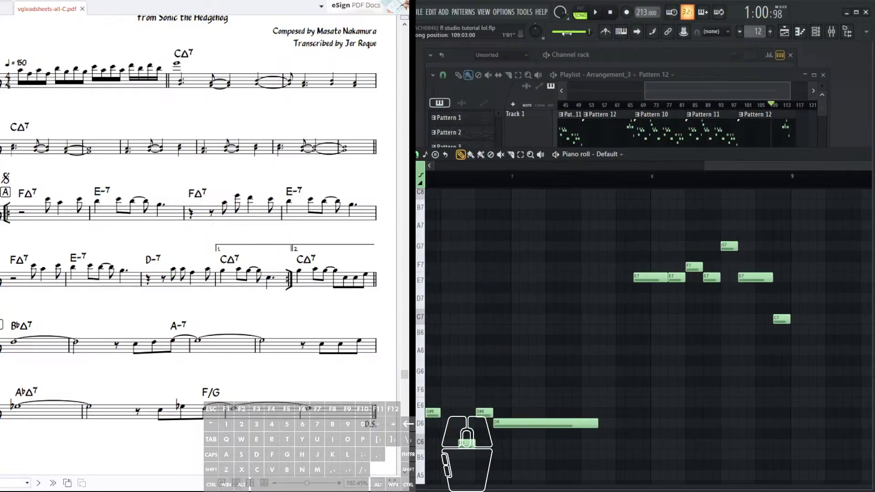
{"action": "left_click", "coordinate": [598, 10]}
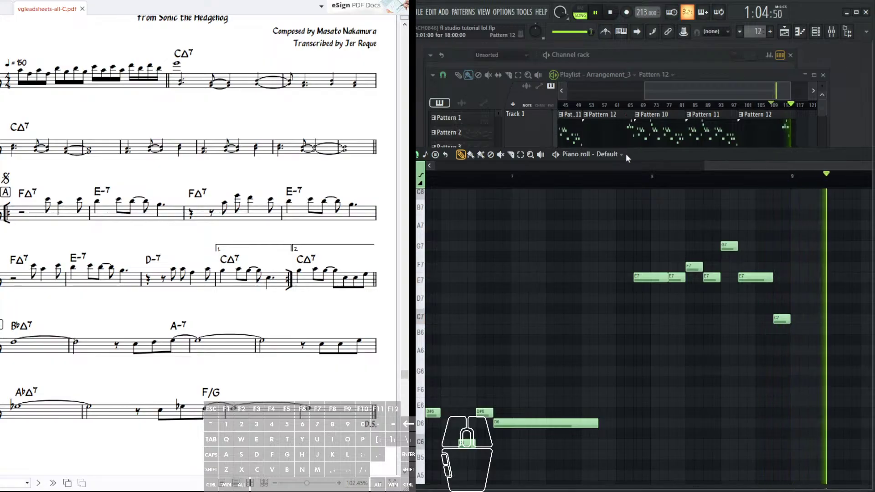
- Play the arrangement from its beginning, open Pattern 9 from the playlist and examine the Default channel's notes in the piano roll
{"action": "scroll", "coordinate": [627, 166], "scroll_direction": "down", "scroll_amount": 4}
{"action": "scroll", "coordinate": [665, 95], "scroll_direction": "down", "scroll_amount": 4}
{"action": "scroll", "coordinate": [633, 105], "scroll_direction": "up", "scroll_amount": 2}
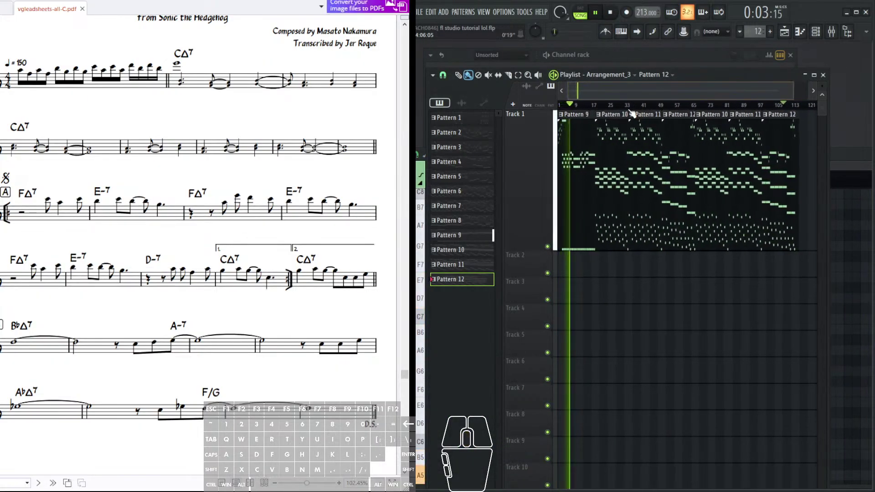
{"action": "double_click", "coordinate": [570, 136]}
{"action": "scroll", "coordinate": [705, 254], "scroll_direction": "down", "scroll_amount": 8}
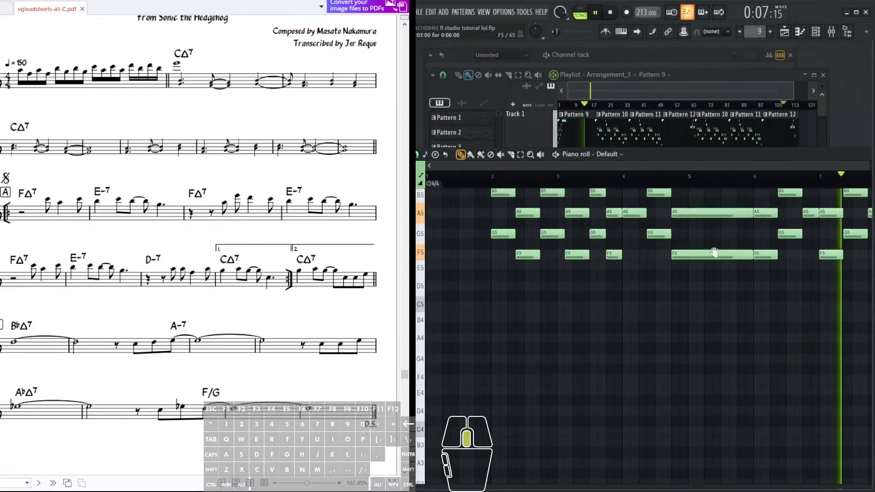
{"action": "left_click", "coordinate": [575, 143]}
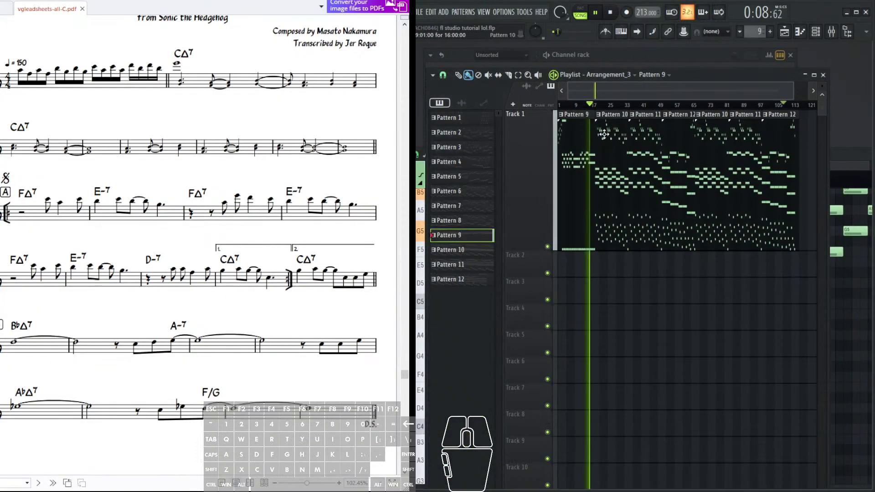
{"action": "double_click", "coordinate": [576, 143]}
{"action": "scroll", "coordinate": [524, 211], "scroll_direction": "up", "scroll_amount": 3}
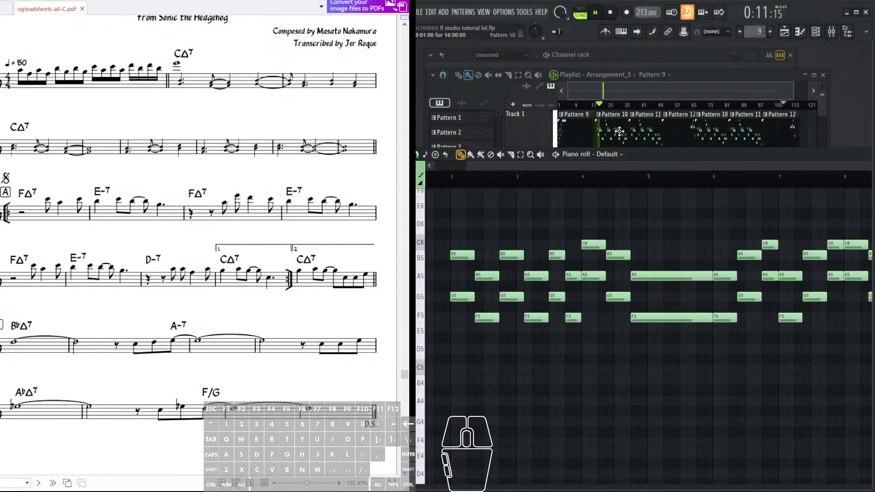
{"action": "left_click", "coordinate": [617, 135]}
{"action": "scroll", "coordinate": [638, 115], "scroll_direction": "down", "scroll_amount": 1}
{"action": "scroll", "coordinate": [611, 211], "scroll_direction": "up", "scroll_amount": 1}
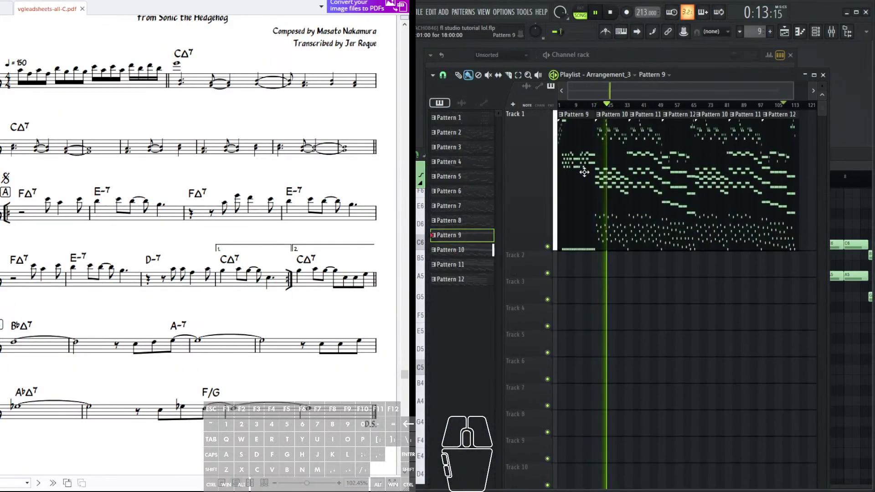
{"action": "double_click", "coordinate": [610, 210]}
{"action": "left_click_drag", "start_coordinate": [614, 226], "coordinate": [803, 235]}
{"action": "left_click_drag", "start_coordinate": [574, 232], "coordinate": [677, 250]}
{"action": "left_click_drag", "start_coordinate": [544, 224], "coordinate": [634, 217]}
{"action": "scroll", "coordinate": [554, 224], "scroll_direction": "down", "scroll_amount": 6}
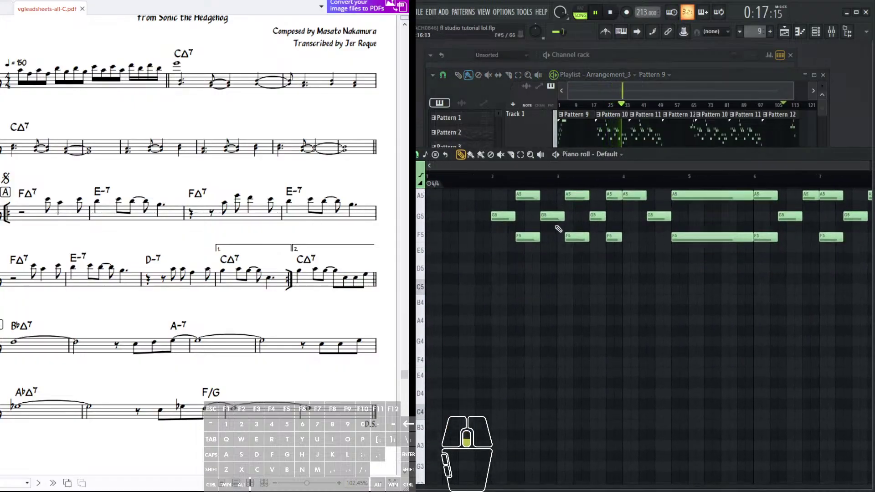
{"action": "scroll", "coordinate": [538, 244], "scroll_direction": "up", "scroll_amount": 4}
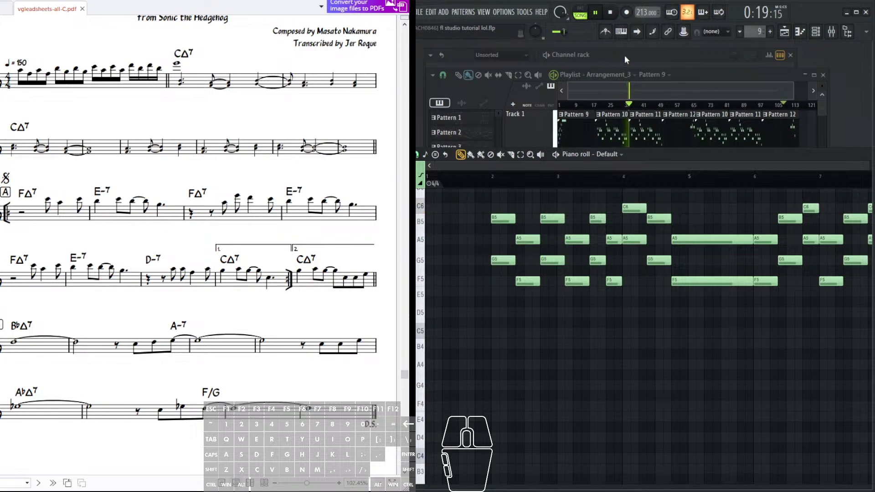
- Open the Default #3 channel of Pattern 9 in the piano roll and examine its low note range
{"action": "left_click", "coordinate": [624, 55]}
{"action": "right_click", "coordinate": [505, 165]}
{"action": "left_click", "coordinate": [550, 161]}
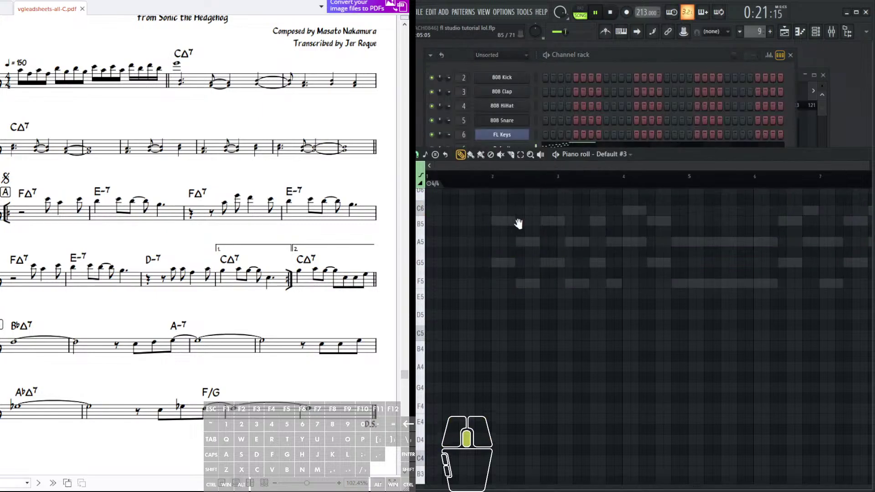
{"action": "scroll", "coordinate": [542, 280], "scroll_direction": "down", "scroll_amount": 3}
{"action": "scroll", "coordinate": [501, 328], "scroll_direction": "down", "scroll_amount": 2}
{"action": "scroll", "coordinate": [498, 364], "scroll_direction": "up", "scroll_amount": 2}
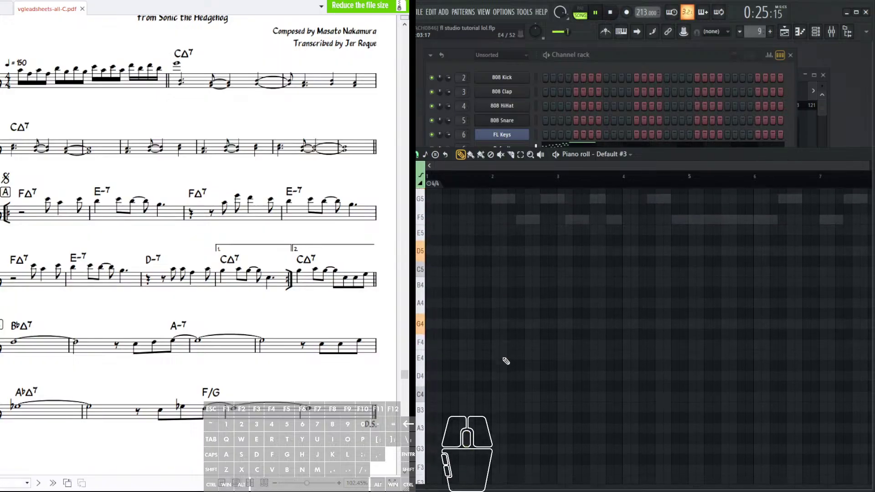
{"action": "scroll", "coordinate": [498, 362], "scroll_direction": "up", "scroll_amount": 2}
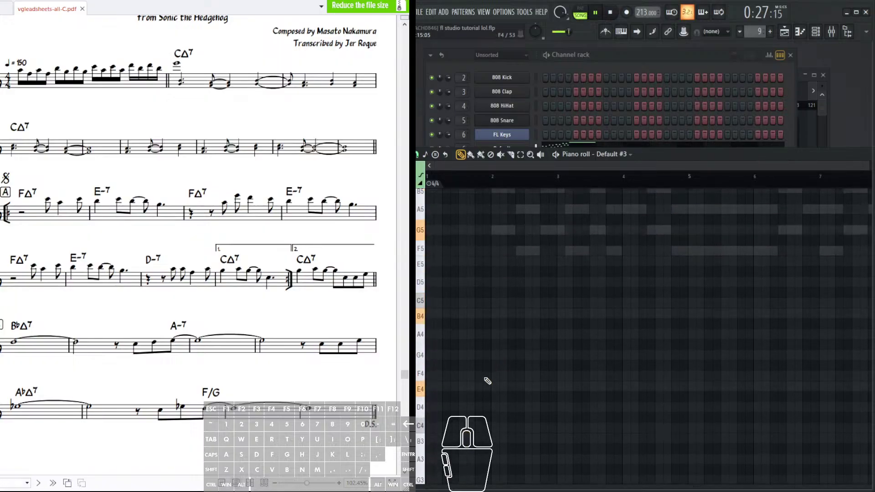
{"action": "scroll", "coordinate": [516, 367], "scroll_direction": "down", "scroll_amount": 9}
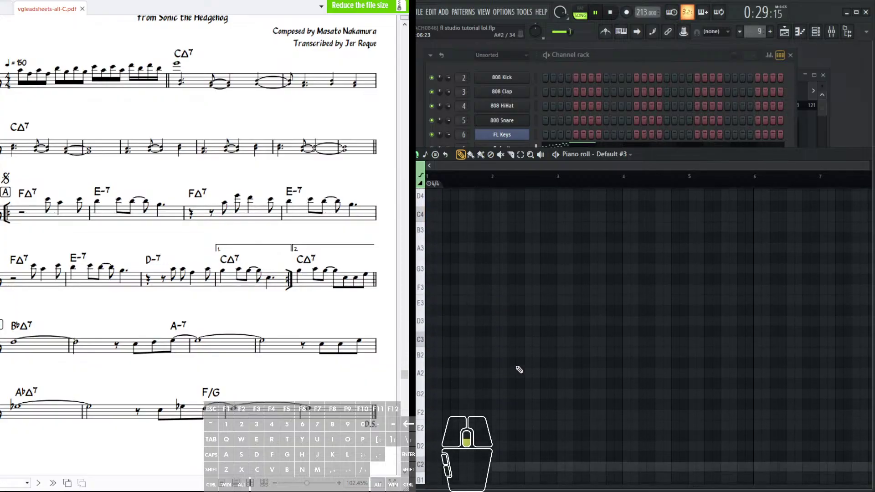
- Copy all of Default #2's C2 bass notes in Pattern 9 and paste them into Default #3
{"action": "right_click", "coordinate": [509, 367]}
{"action": "scroll", "coordinate": [578, 194], "scroll_direction": "down", "scroll_amount": 4}
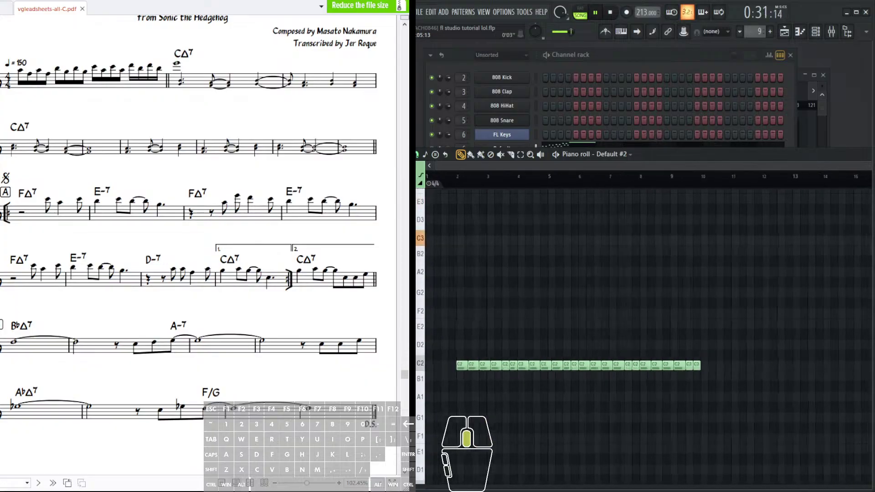
{"action": "key", "text": "ctrl+a"}
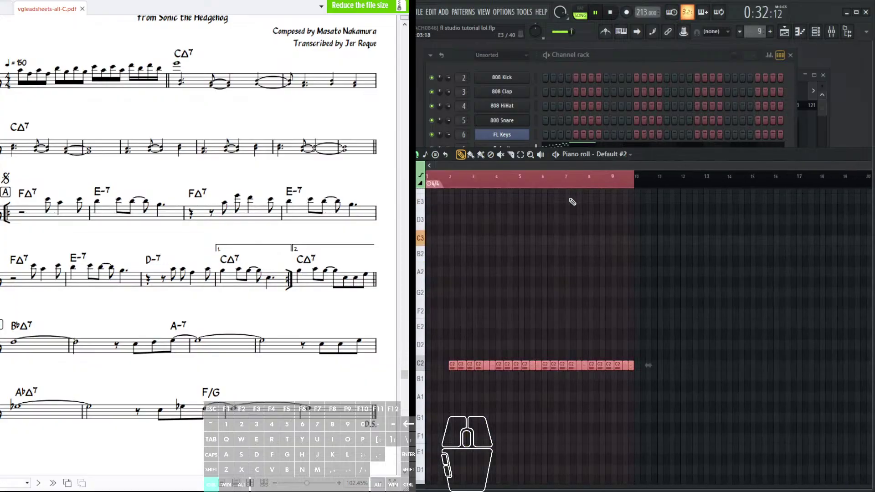
{"action": "left_click", "coordinate": [614, 164]}
{"action": "left_click", "coordinate": [615, 250]}
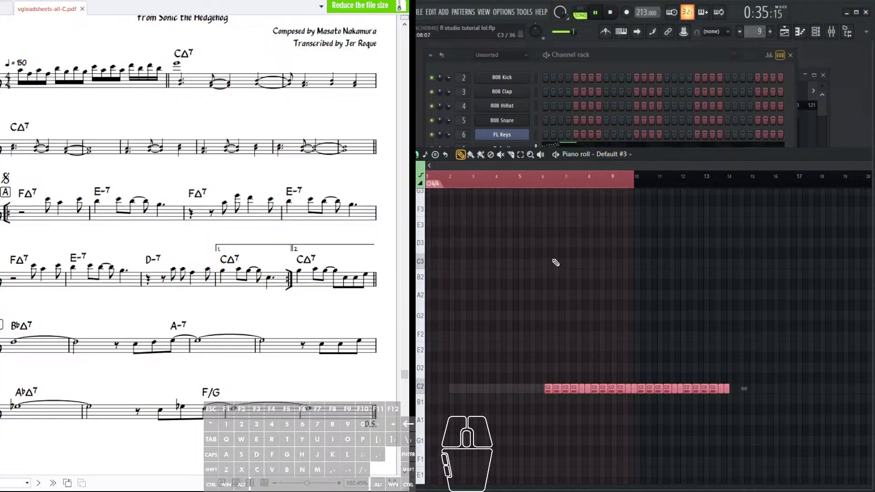
- Cut the misplaced C2 notes in Default #3, paste them again and nudge the row so it starts at bar 2
{"action": "key", "text": "ctrl+x"}
{"action": "left_click", "coordinate": [462, 176]}
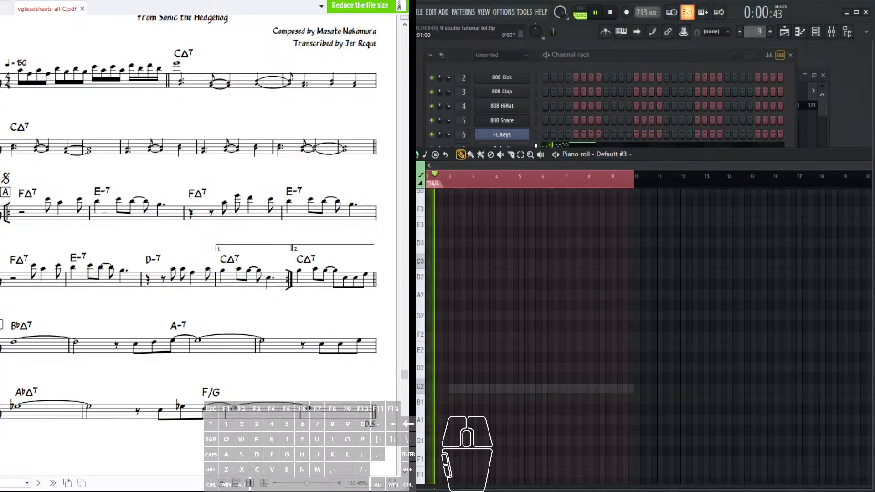
{"action": "key", "text": "ctrl+v"}
{"action": "key", "text": "shift+Right"}
{"action": "key", "text": "shift+Right"}
{"action": "key", "text": "shift+Right"}
{"action": "key", "text": "shift+Right"}
{"action": "key", "text": "shift+Right"}
{"action": "key", "text": "shift+Right"}
{"action": "key", "text": "shift+Right"}
{"action": "key", "text": "shift+Right"}
{"action": "key", "text": "shift+Right"}
{"action": "key", "text": "shift+Right"}
{"action": "key", "text": "shift+Right"}
{"action": "key", "text": "shift+Right"}
{"action": "key", "text": "shift+Right"}
{"action": "key", "text": "shift+Right"}
{"action": "key", "text": "shift+Right"}
{"action": "key", "text": "shift+Right"}
{"action": "key", "text": "shift+Right"}
{"action": "key", "text": "shift+Right"}
{"action": "key", "text": "shift+Right"}
{"action": "key", "text": "shift+Right"}
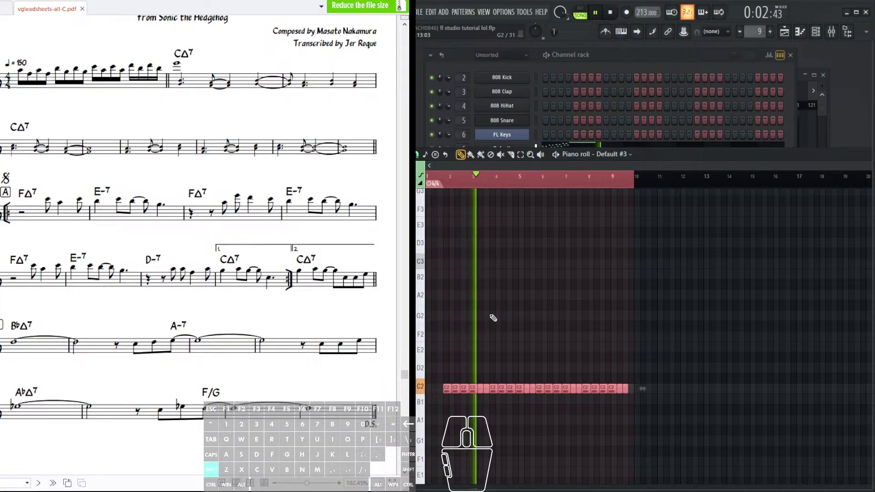
{"action": "key", "text": "shift+Left"}
{"action": "key", "text": "shift+Left"}
{"action": "key", "text": "shift+Left"}
{"action": "key", "text": "shift+Left"}
{"action": "key", "text": "shift+Left"}
{"action": "key", "text": "shift+Left"}
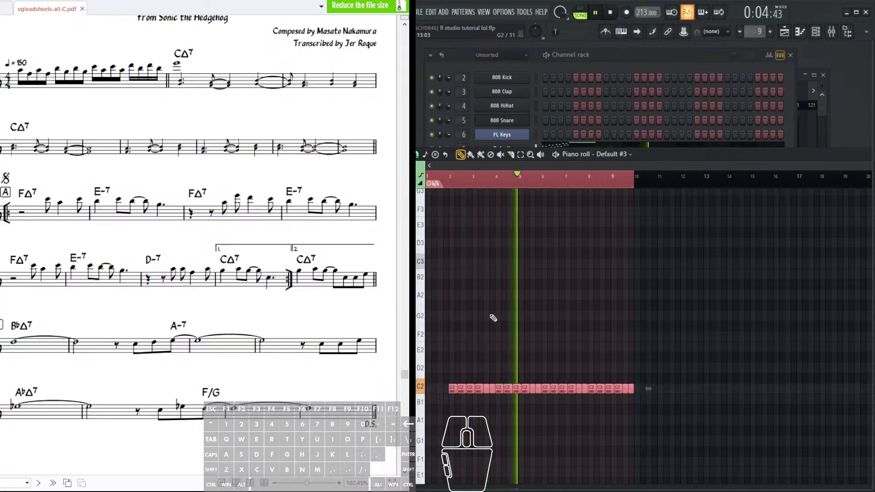
- Transpose the pasted note row in Default #3 up one octave and four semitones to E3
{"action": "key", "text": "ctrl+Up"}
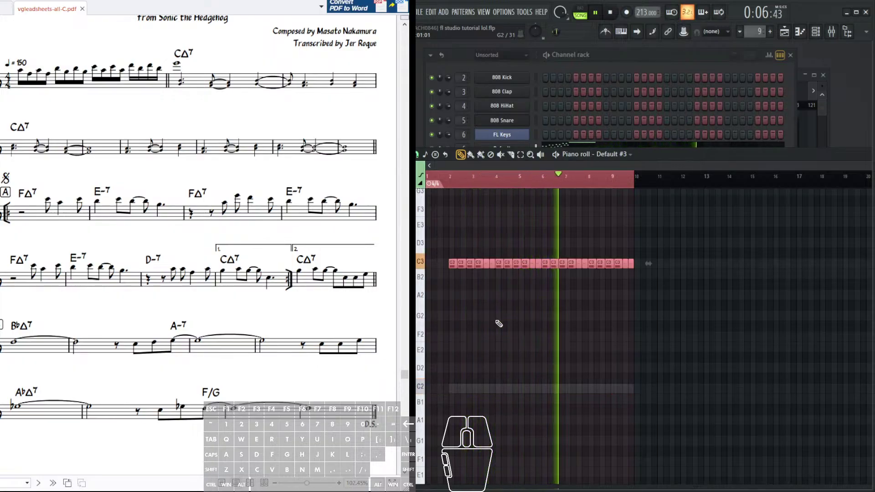
{"action": "scroll", "coordinate": [495, 319], "scroll_direction": "up", "scroll_amount": 2}
{"action": "key", "text": "shift+Up"}
{"action": "key", "text": "shift+Up"}
{"action": "key", "text": "shift+Up"}
{"action": "key", "text": "shift+Up"}
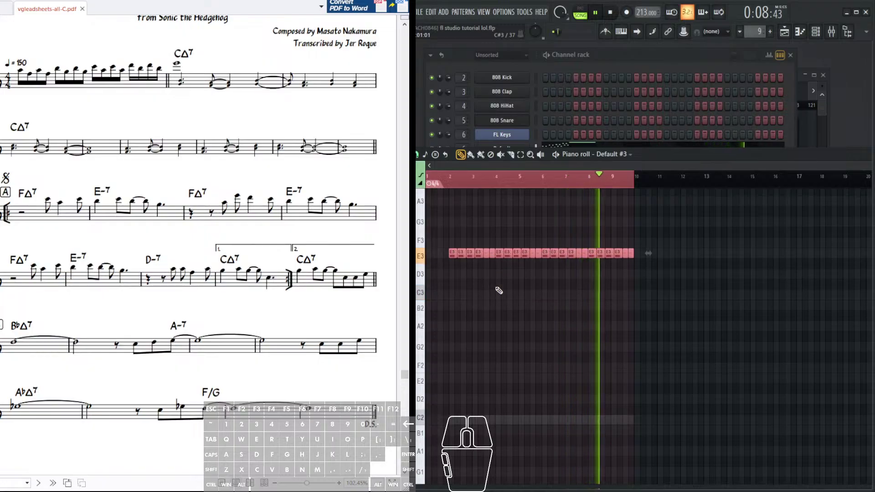
{"action": "scroll", "coordinate": [742, 307], "scroll_direction": "up", "scroll_amount": 2}
{"action": "scroll", "coordinate": [618, 167], "scroll_direction": "up", "scroll_amount": 3}
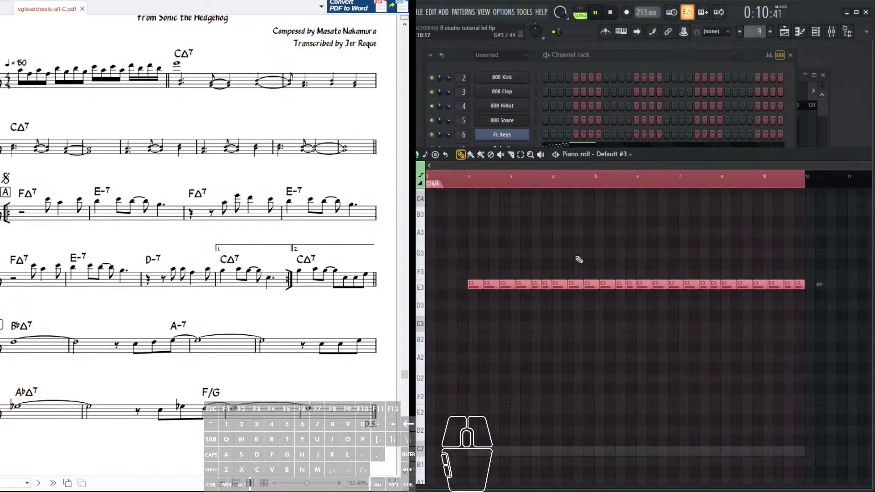
- Paste two more copies of the E3 row starting at bar 2, placing one on G3 and the other on B2
{"action": "key", "text": "ctrl+v"}
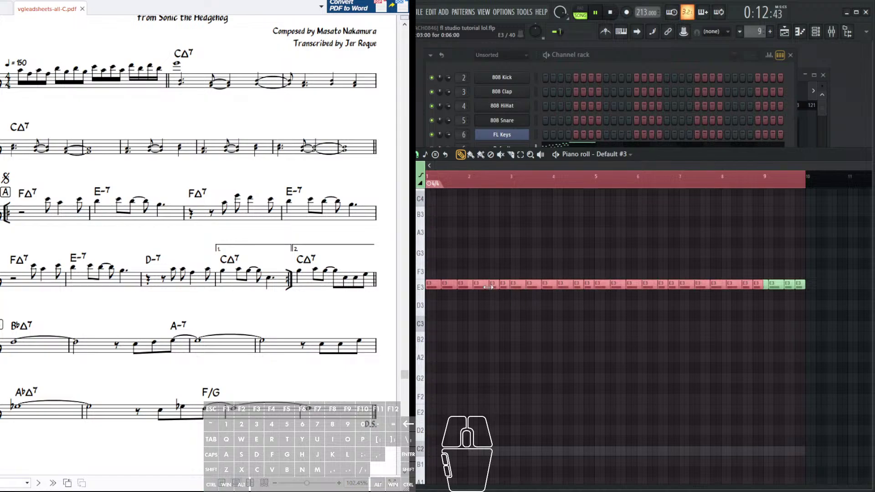
{"action": "left_click_drag", "start_coordinate": [483, 284], "coordinate": [526, 256]}
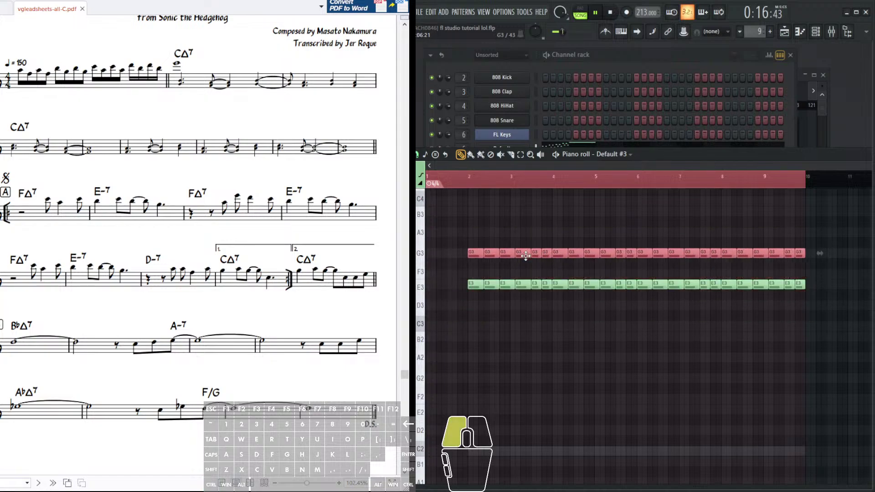
{"action": "key", "text": "ctrl+v"}
{"action": "left_click_drag", "start_coordinate": [483, 285], "coordinate": [521, 335]}
- Play Pattern 9's new chords, raise all three note rows one octave to B3, E4 and G4, and stop playback
{"action": "key", "text": "space"}
{"action": "left_click", "coordinate": [520, 155]}
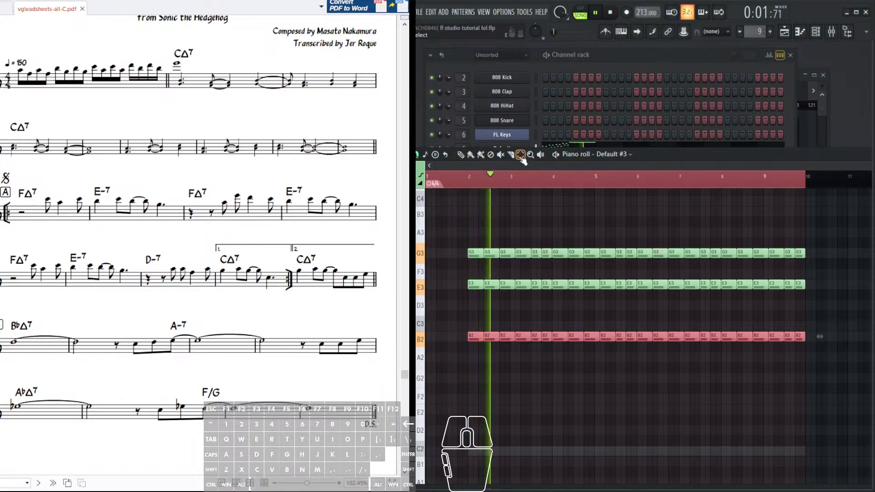
{"action": "left_click", "coordinate": [519, 239]}
{"action": "key", "text": "ctrl+a"}
{"action": "key", "text": "ctrl+Up"}
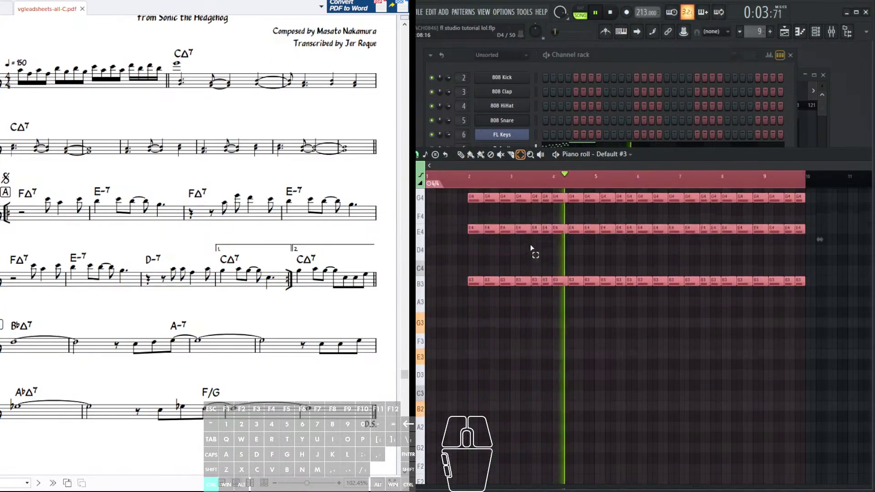
{"action": "key", "text": "ctrl+Up"}
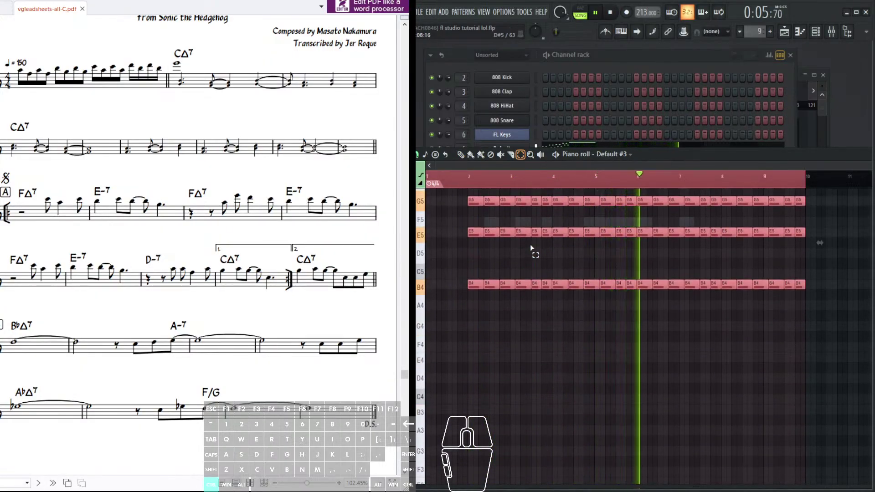
{"action": "key", "text": "ctrl+Down"}
{"action": "left_click", "coordinate": [613, 12]}
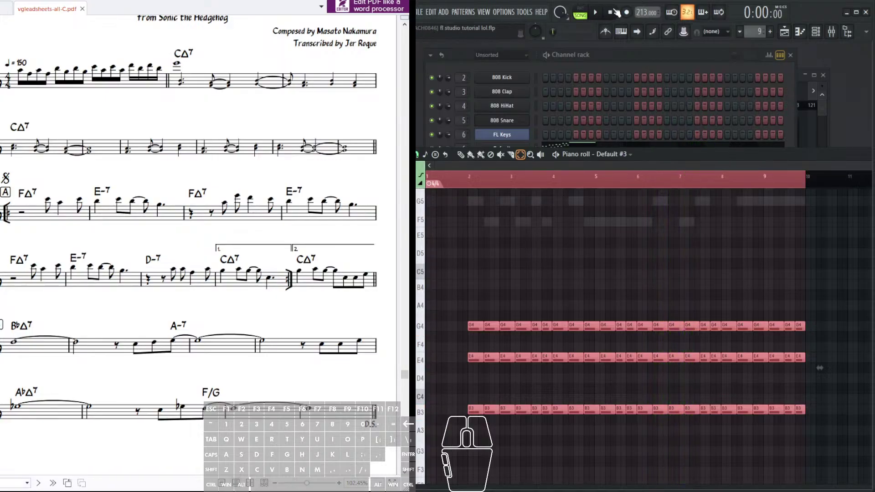
- Look at Default #3's notes in Pattern 7, and reopen Pattern 9 in the piano roll from its playlist clip
{"action": "key", "text": "KP_Subtract"}
{"action": "key", "text": "KP_Subtract"}
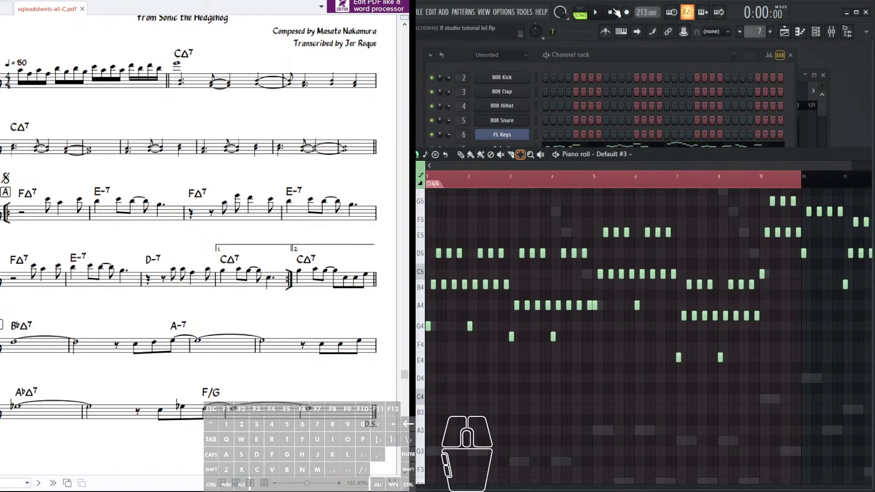
{"action": "left_click", "coordinate": [638, 59]}
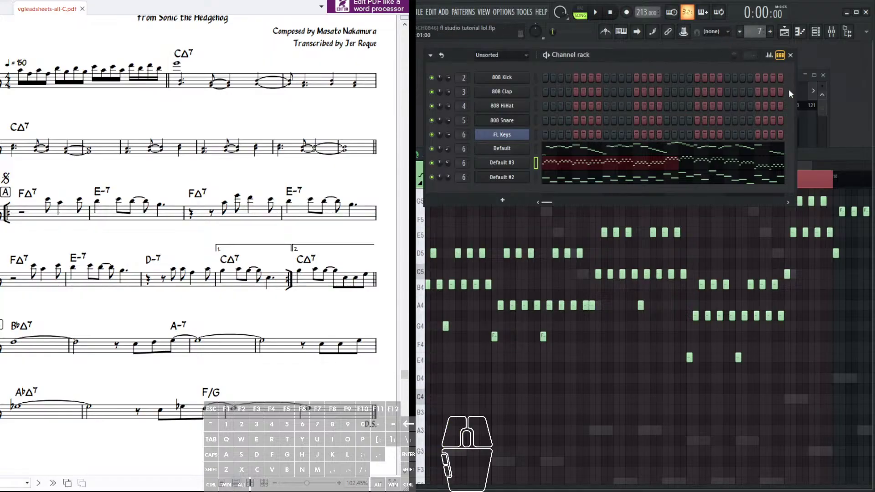
{"action": "left_click", "coordinate": [811, 93]}
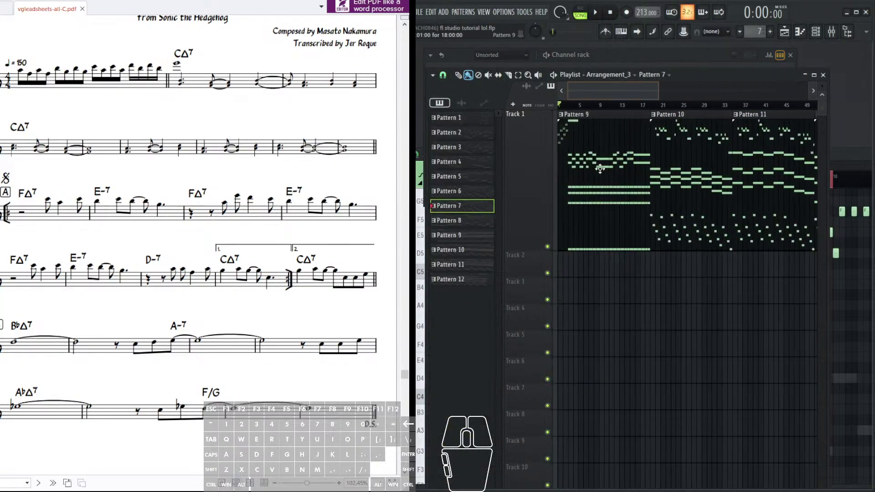
{"action": "double_click", "coordinate": [600, 169]}
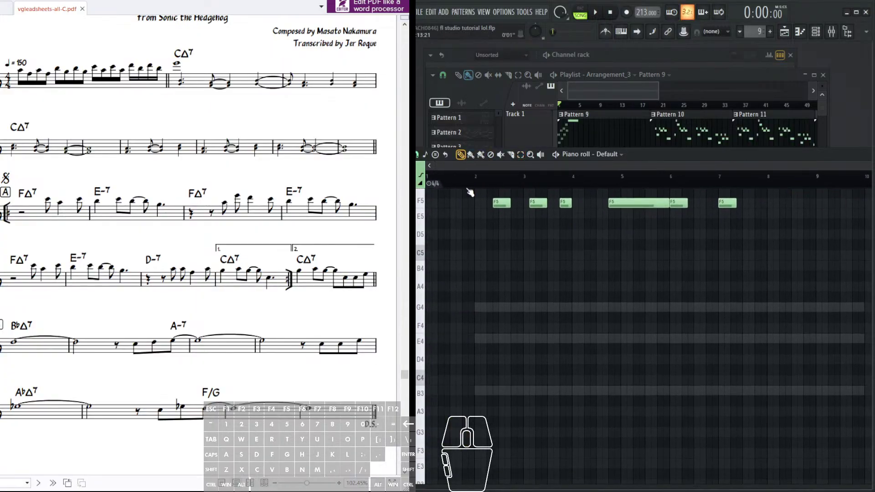
- Switch to Default #3's notes in Pattern 9 and play the three chord rows briefly from bar 2
{"action": "double_click", "coordinate": [485, 313]}
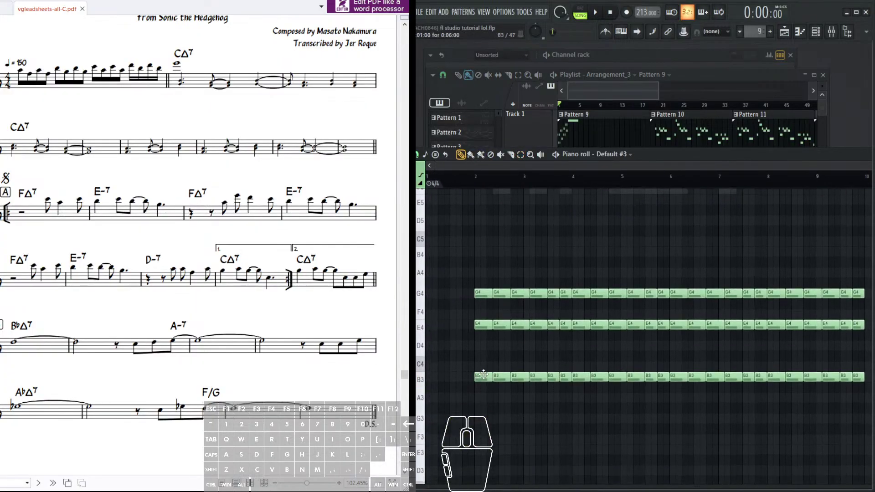
{"action": "scroll", "coordinate": [490, 319], "scroll_direction": "down", "scroll_amount": 2}
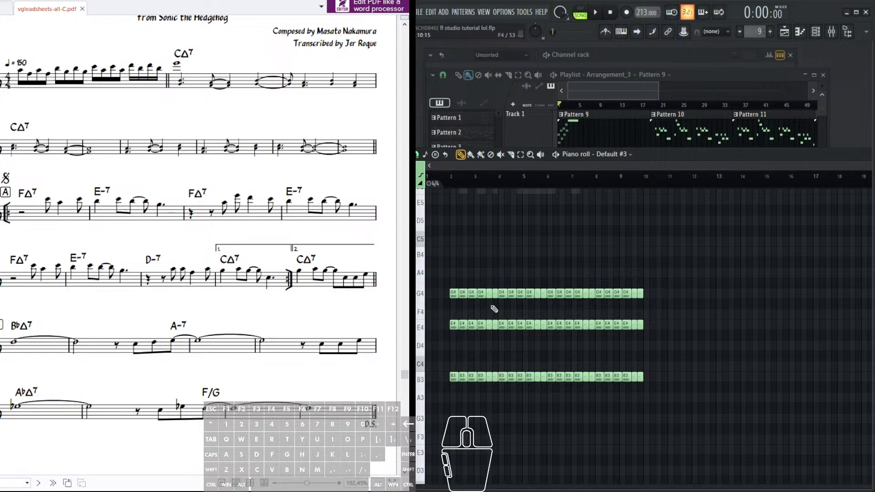
{"action": "left_click", "coordinate": [451, 181]}
{"action": "key", "text": "space"}
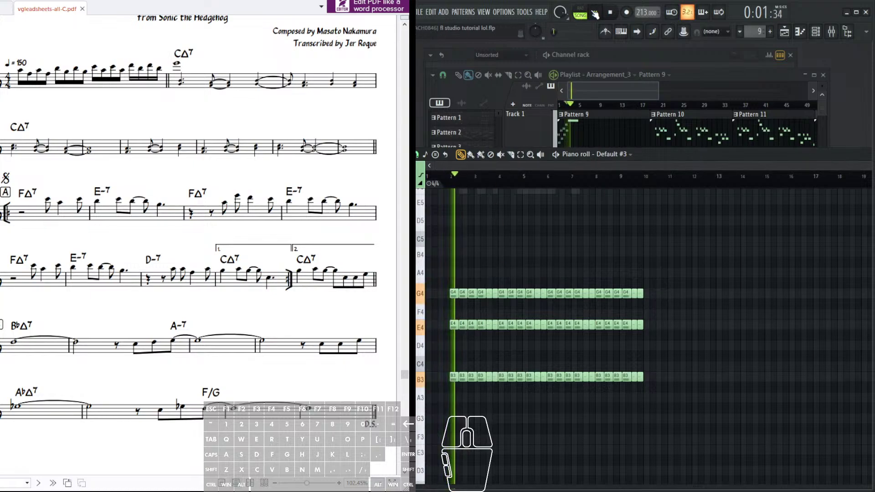
{"action": "left_click", "coordinate": [565, 105]}
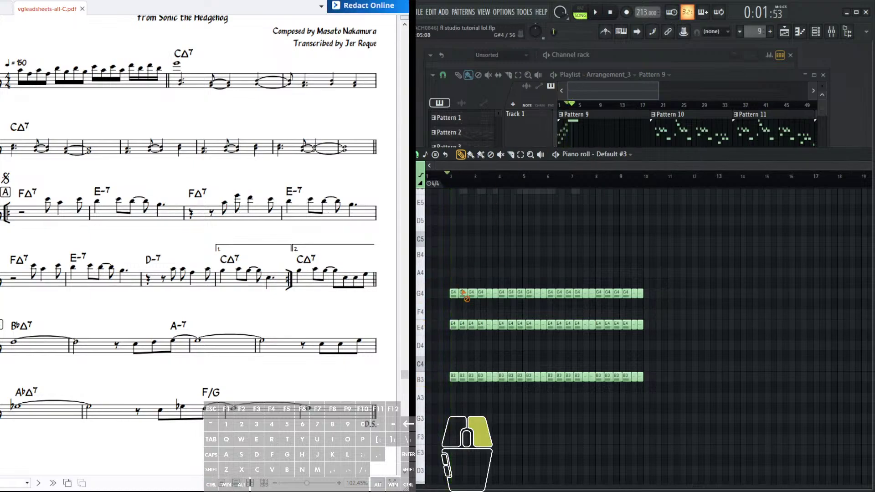
- Delete all the notes in Default #3's G4, E4 and B3 rows
{"action": "right_click", "coordinate": [515, 292]}
{"action": "right_click", "coordinate": [453, 293]}
{"action": "right_click", "coordinate": [456, 325]}
{"action": "right_click", "coordinate": [545, 377]}
{"action": "right_click", "coordinate": [460, 377]}
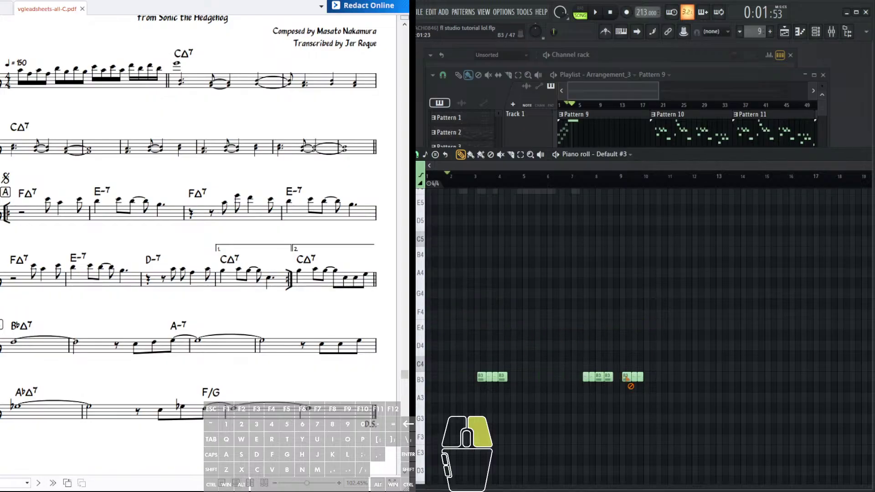
{"action": "right_click", "coordinate": [633, 377]}
{"action": "right_click", "coordinate": [597, 377]}
- Examine the notes under the first CΔ7 chord in the Green Hill Zone lead sheet
{"action": "scroll", "coordinate": [464, 378], "scroll_direction": "up", "scroll_amount": 2}
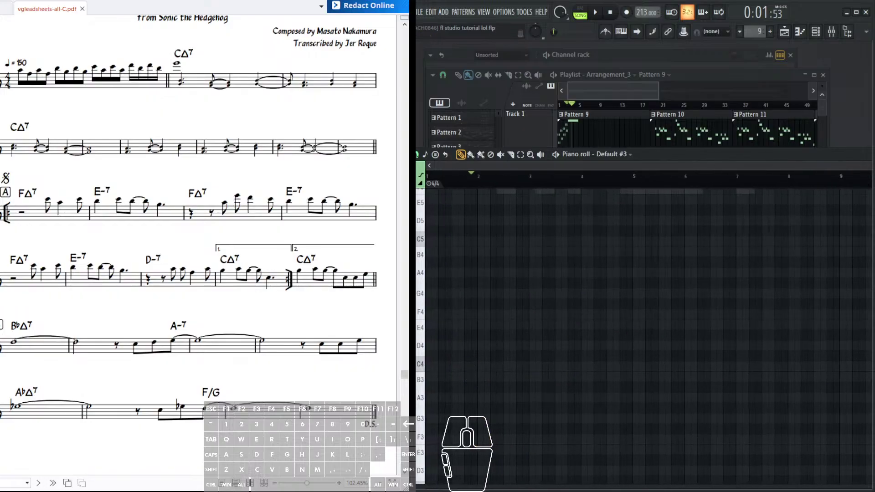
{"action": "scroll", "coordinate": [165, 151], "scroll_direction": "up", "scroll_amount": 1}
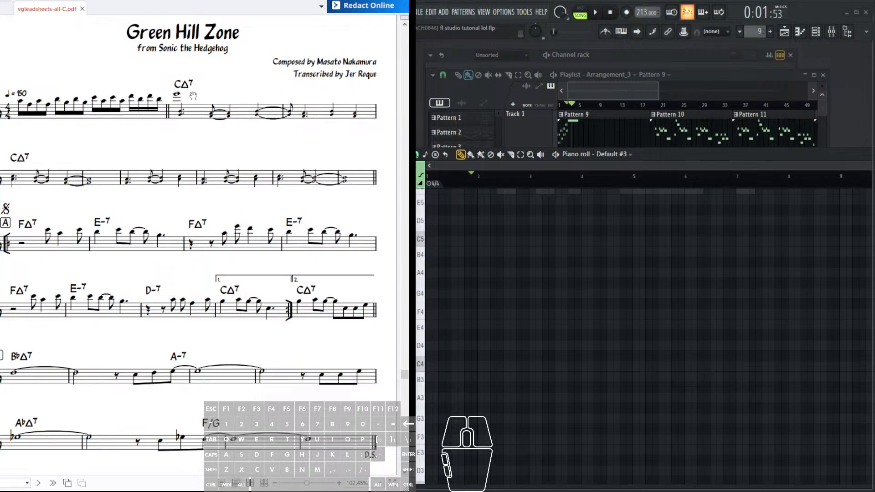
{"action": "left_click_drag", "start_coordinate": [177, 86], "coordinate": [177, 84]}
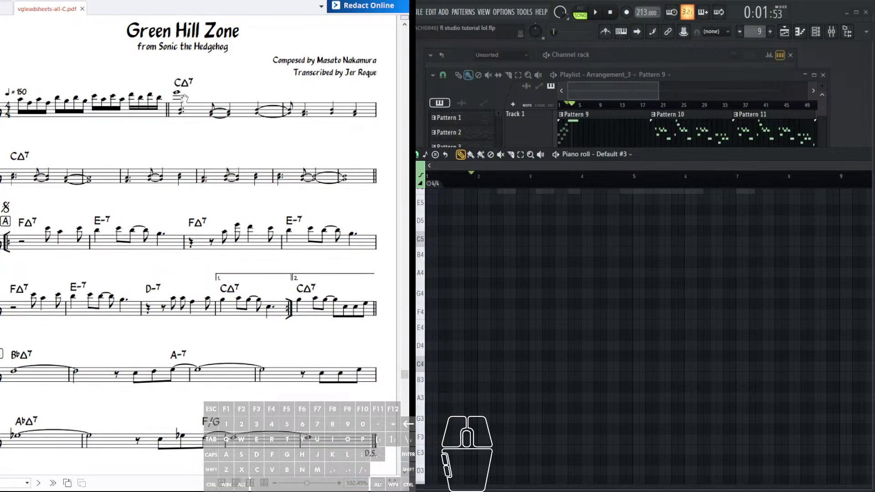
{"action": "scroll", "coordinate": [185, 88], "scroll_direction": "up", "scroll_amount": 1}
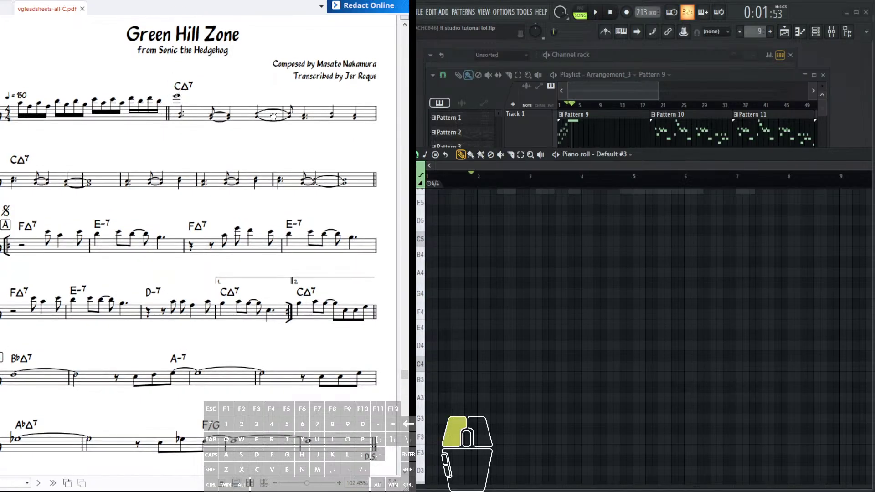
{"action": "scroll", "coordinate": [205, 137], "scroll_direction": "up", "scroll_amount": 1}
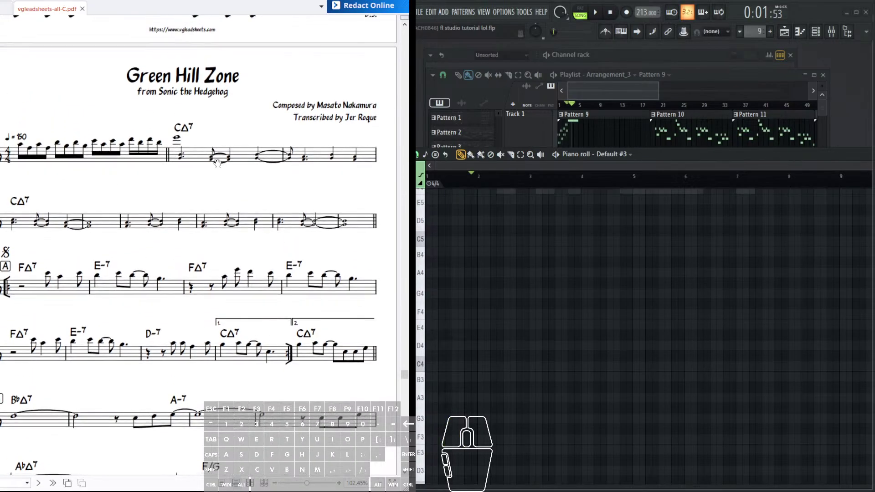
{"action": "left_click_drag", "start_coordinate": [200, 146], "coordinate": [190, 136]}
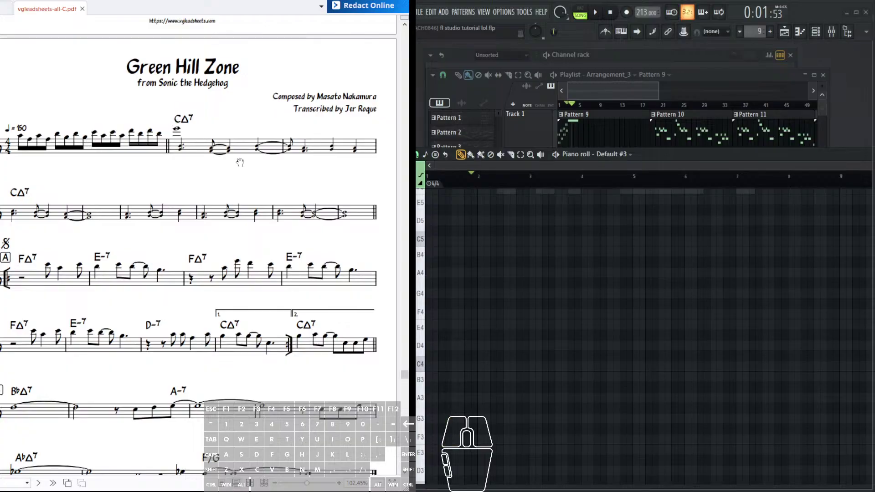
{"action": "scroll", "coordinate": [234, 166], "scroll_direction": "up", "scroll_amount": 2}
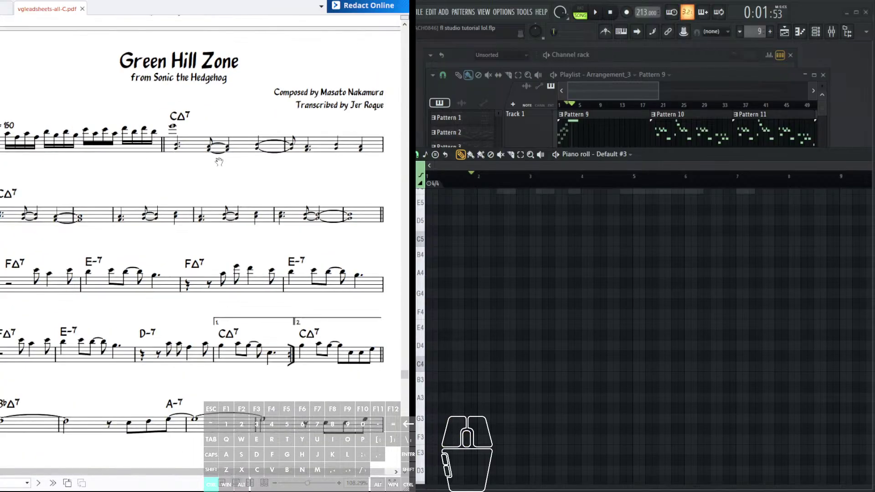
{"action": "left_click_drag", "start_coordinate": [226, 151], "coordinate": [241, 164]}
{"action": "left_click", "coordinate": [192, 151]}
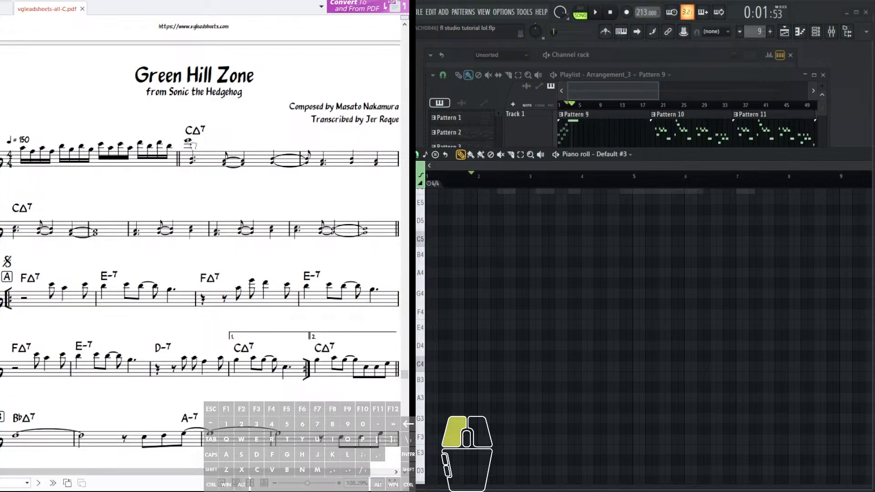
{"action": "left_click_drag", "start_coordinate": [191, 146], "coordinate": [195, 143]}
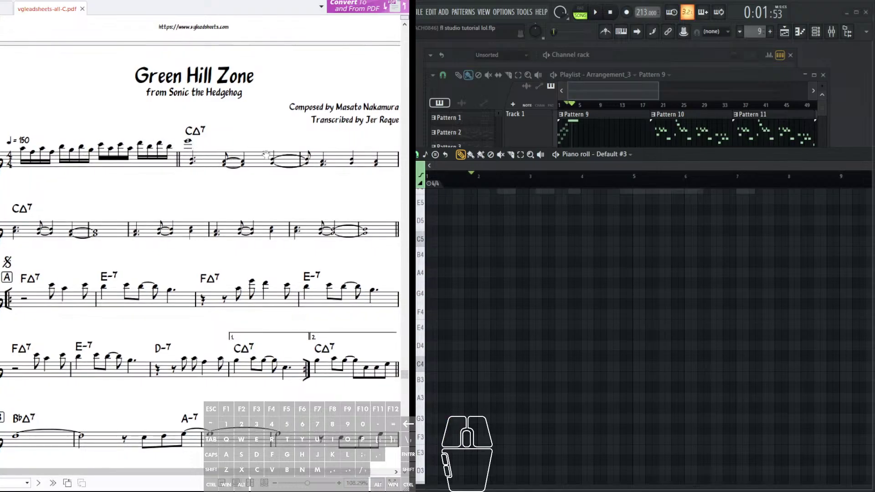
{"action": "left_click_drag", "start_coordinate": [243, 164], "coordinate": [244, 143]}
{"action": "scroll", "coordinate": [465, 229], "scroll_direction": "up", "scroll_amount": 3}
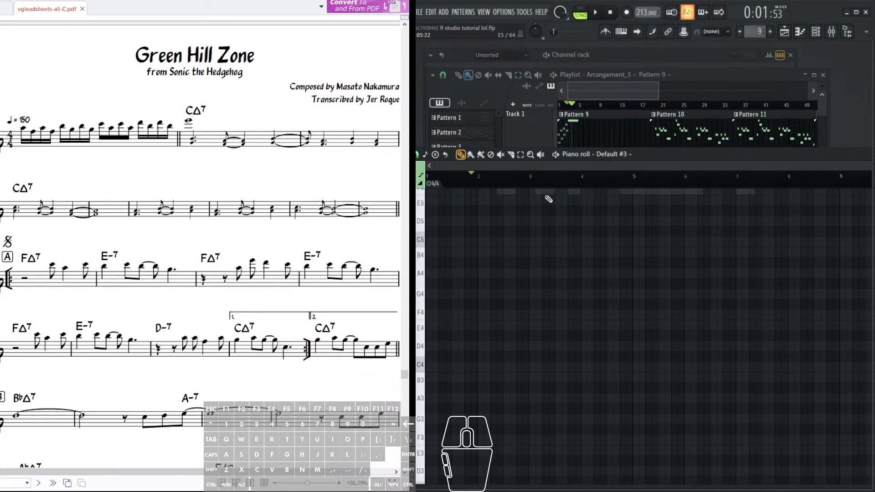
- Play Pattern 9 from bar 2 and follow the ghosted melody notes
{"action": "middle_click", "coordinate": [554, 256]}
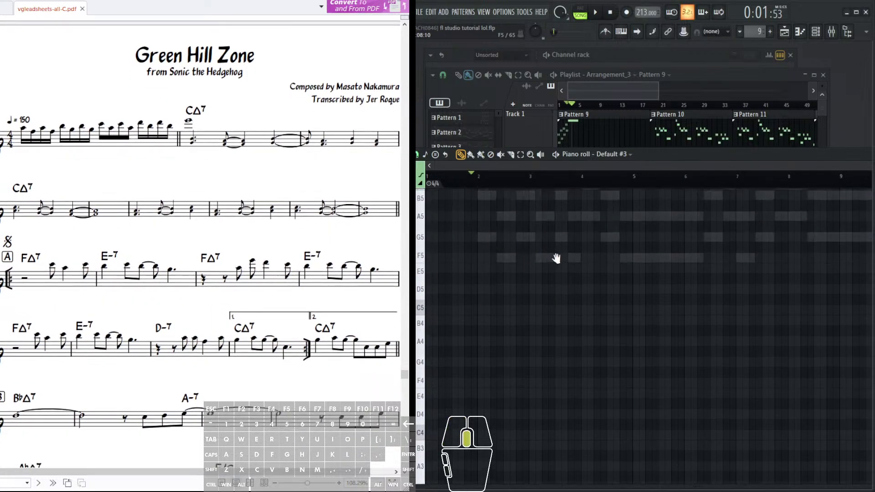
{"action": "left_click", "coordinate": [478, 175]}
{"action": "left_click", "coordinate": [595, 12]}
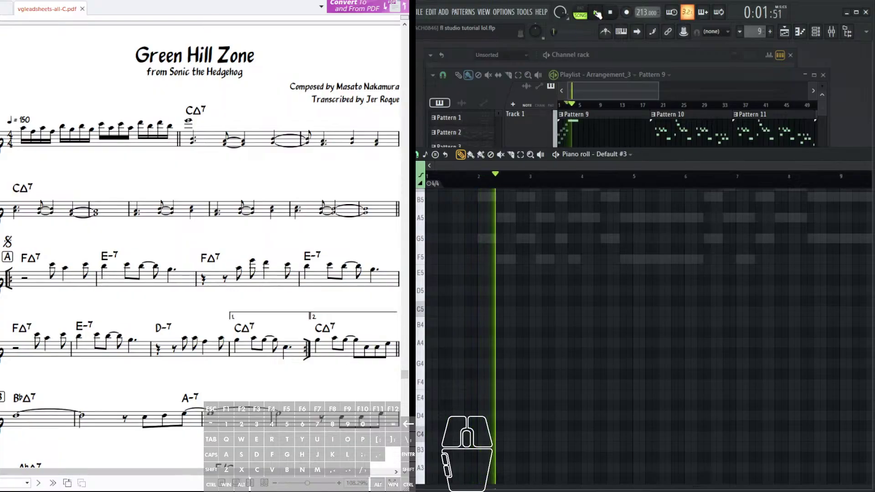
{"action": "scroll", "coordinate": [591, 236], "scroll_direction": "down", "scroll_amount": 1}
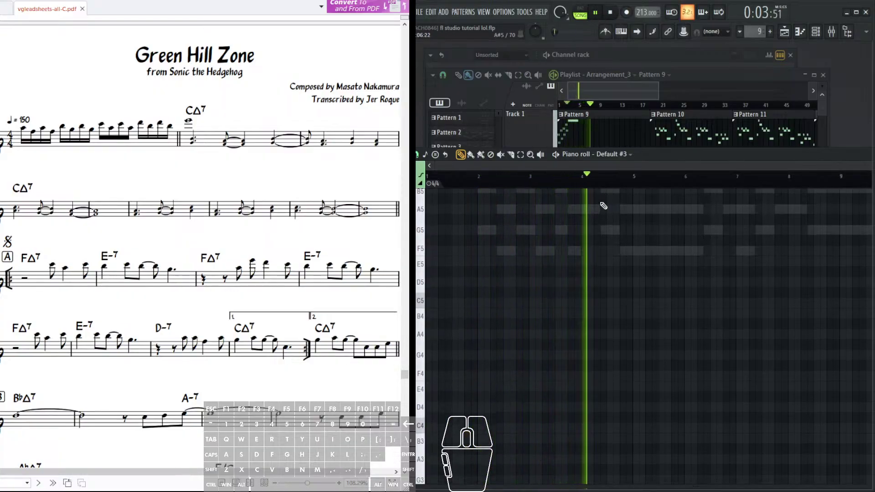
{"action": "scroll", "coordinate": [590, 230], "scroll_direction": "up", "scroll_amount": 2}
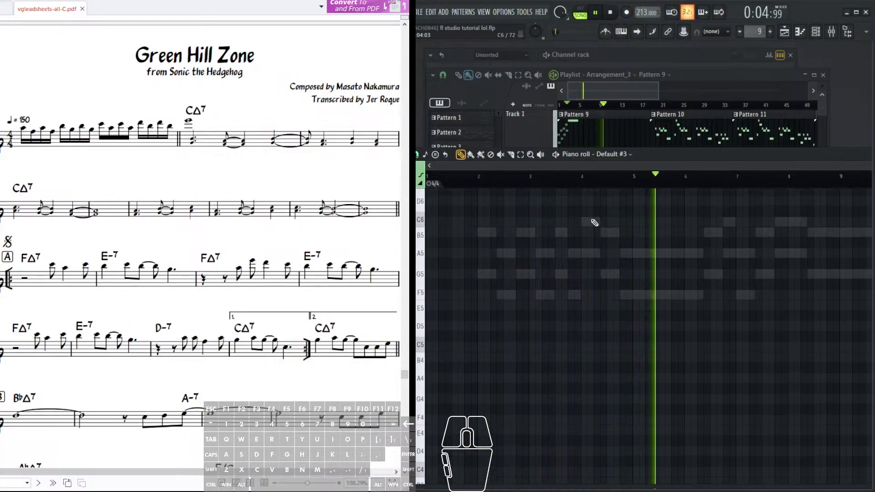
- Look at the Default channel's melody notes, return to Default #3 and stop playback
{"action": "right_click", "coordinate": [490, 235]}
{"action": "right_click", "coordinate": [491, 235]}
{"action": "scroll", "coordinate": [564, 255], "scroll_direction": "down", "scroll_amount": 2}
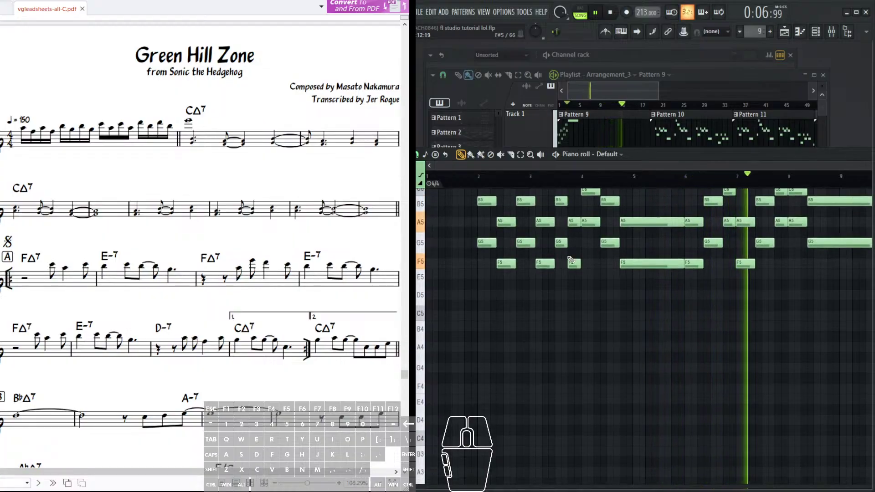
{"action": "left_click", "coordinate": [584, 154]}
{"action": "left_click", "coordinate": [625, 250]}
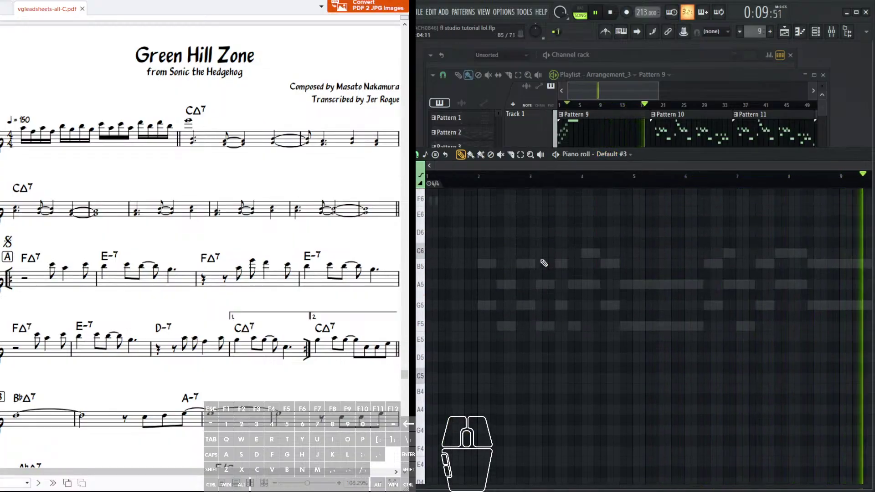
{"action": "left_click", "coordinate": [610, 13]}
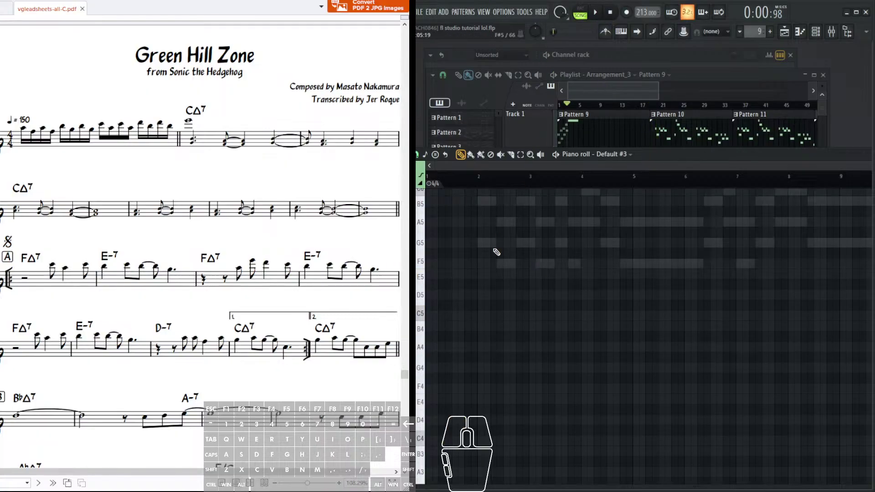
- Try a harmony note at bar 2 on C5 and D5, auditioning it against the melody
{"action": "scroll", "coordinate": [499, 300], "scroll_direction": "up", "scroll_amount": 3}
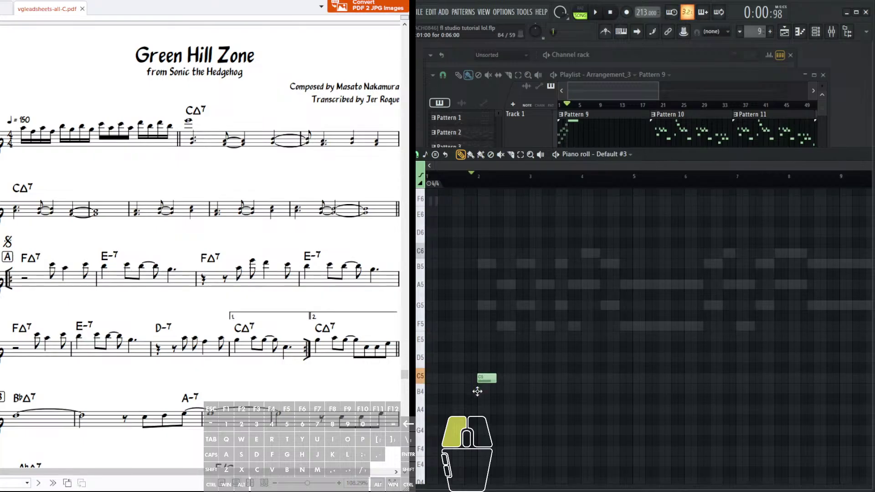
{"action": "scroll", "coordinate": [577, 173], "scroll_direction": "up", "scroll_amount": 3}
{"action": "left_click_drag", "start_coordinate": [573, 300], "coordinate": [594, 278]}
{"action": "left_click", "coordinate": [541, 155]}
{"action": "left_click", "coordinate": [512, 214]}
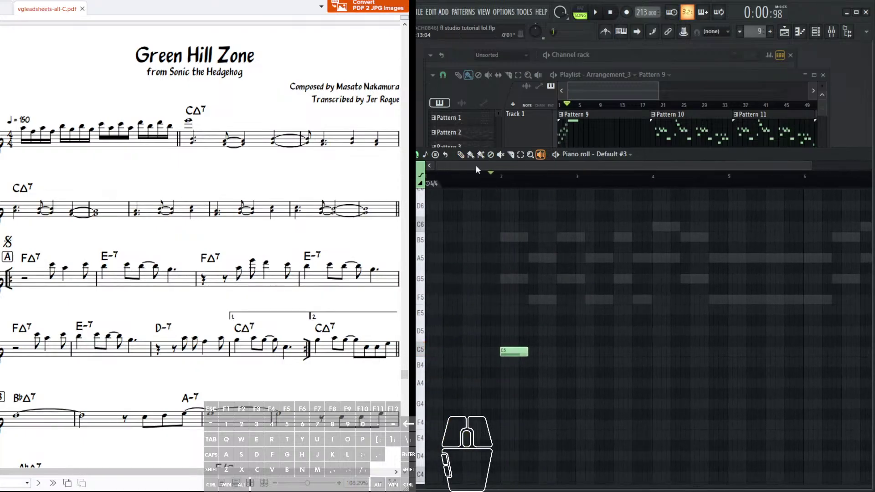
{"action": "left_click_drag", "start_coordinate": [537, 314], "coordinate": [536, 258]}
{"action": "right_click", "coordinate": [536, 257]}
{"action": "left_click", "coordinate": [501, 276]}
{"action": "left_click", "coordinate": [509, 237]}
{"action": "left_click", "coordinate": [509, 321]}
{"action": "left_click_drag", "start_coordinate": [499, 334], "coordinate": [503, 347]}
{"action": "key", "text": "y"}
{"action": "left_click_drag", "start_coordinate": [514, 205], "coordinate": [509, 211]}
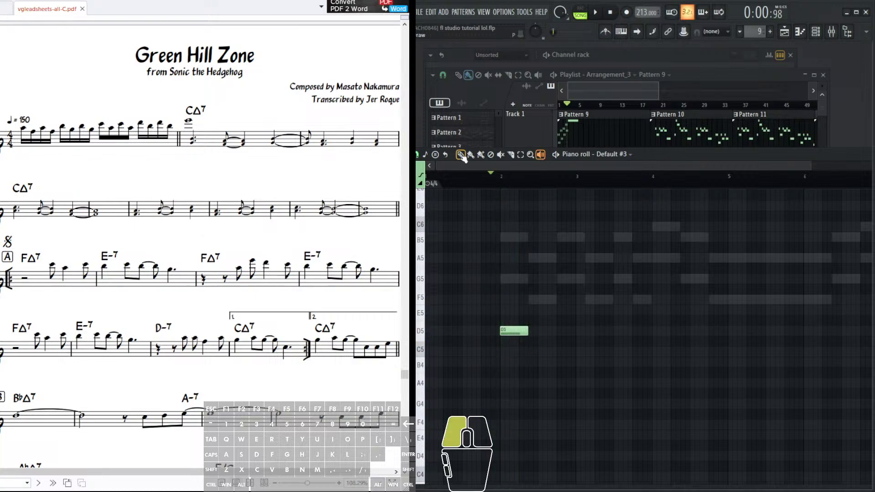
- Try continuing the harmony with a C5 note, and delete all the trial notes
{"action": "left_click", "coordinate": [537, 351]}
{"action": "left_click_drag", "start_coordinate": [531, 352], "coordinate": [528, 352]}
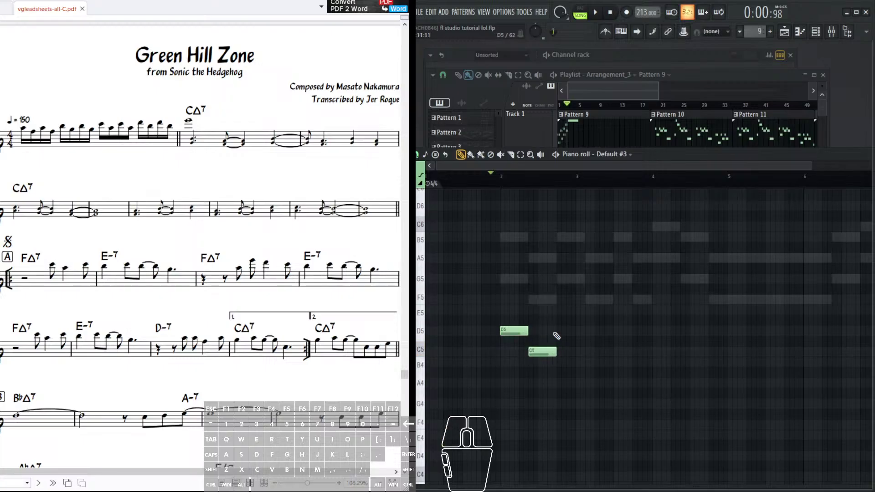
{"action": "left_click", "coordinate": [560, 330]}
{"action": "right_click", "coordinate": [570, 333]}
{"action": "right_click", "coordinate": [542, 351]}
{"action": "right_click", "coordinate": [510, 331]}
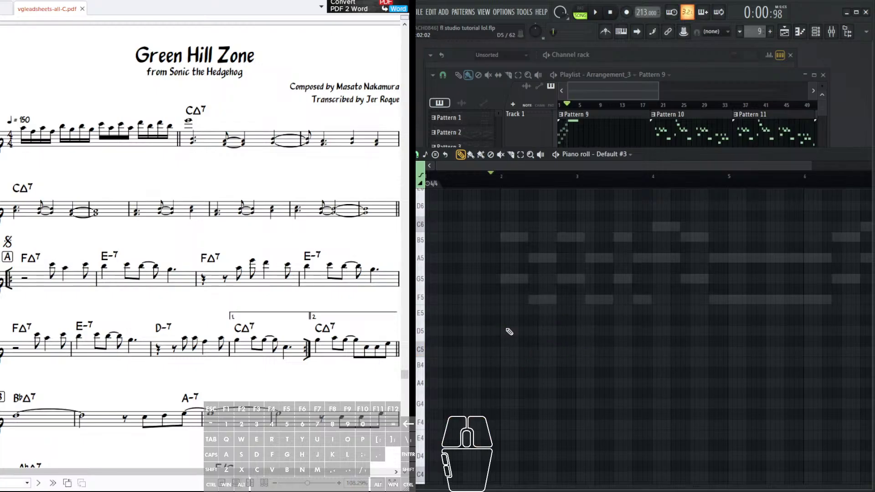
- Place a harmony note on F5 at bar 2, lower it to E5 and audition it with the melody
{"action": "left_click", "coordinate": [500, 296]}
{"action": "left_click", "coordinate": [540, 155]}
{"action": "left_click", "coordinate": [506, 221]}
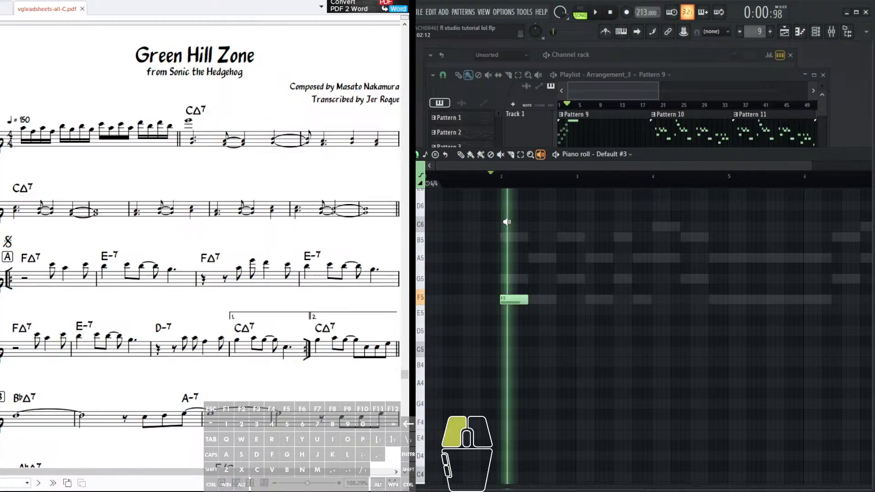
{"action": "left_click_drag", "start_coordinate": [519, 295], "coordinate": [519, 315]}
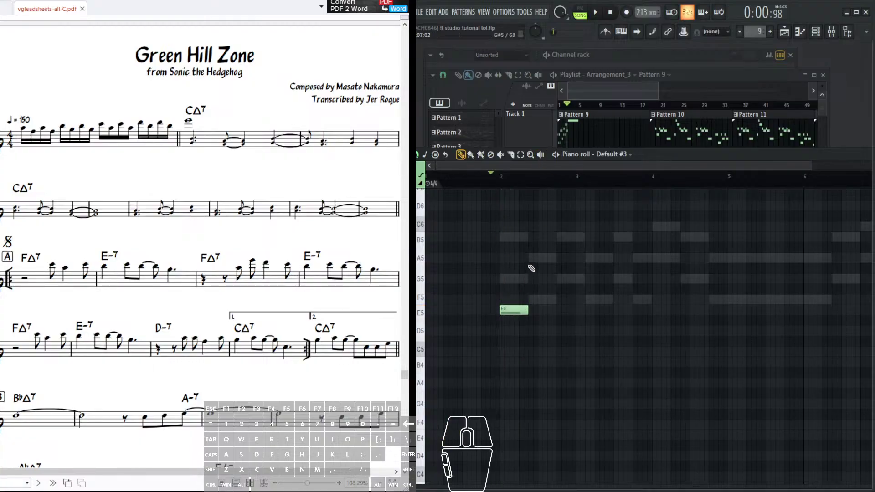
{"action": "left_click", "coordinate": [540, 154]}
{"action": "left_click", "coordinate": [510, 218]}
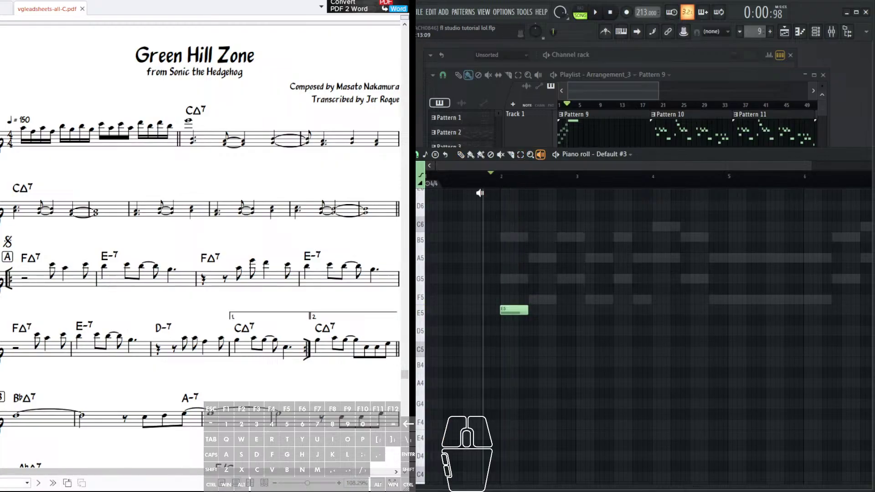
- Continue the harmony through bar 3 with alternating D5 and E5 notes matching the melody's rhythm, ending on a short D5
{"action": "left_click", "coordinate": [537, 330]}
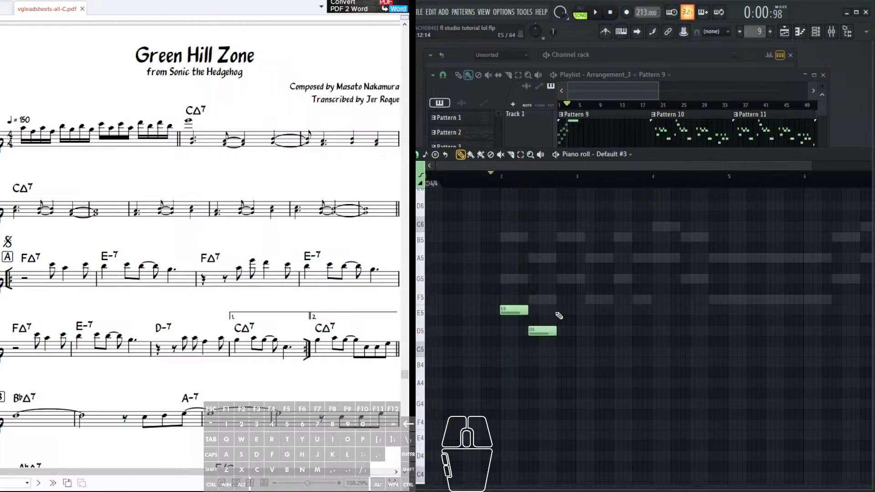
{"action": "left_click", "coordinate": [563, 310]}
{"action": "left_click", "coordinate": [590, 330]}
{"action": "left_click_drag", "start_coordinate": [591, 328], "coordinate": [599, 333]}
{"action": "left_click", "coordinate": [624, 310]}
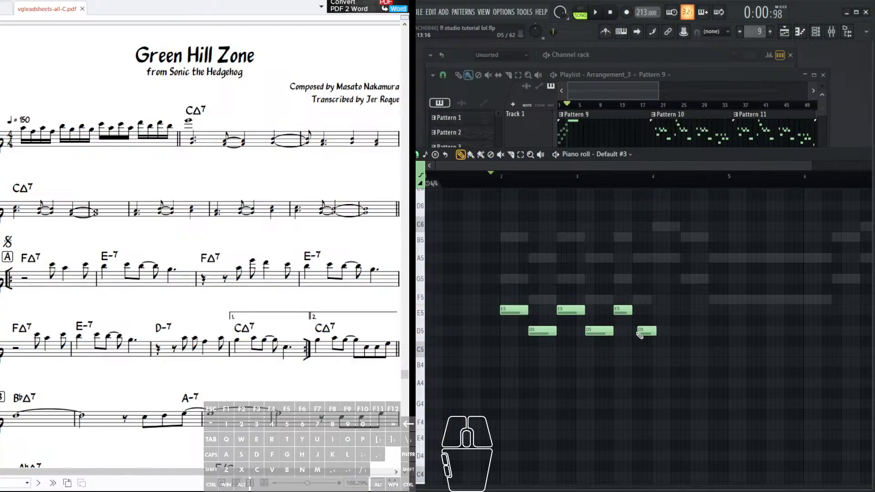
{"action": "left_click_drag", "start_coordinate": [639, 334], "coordinate": [635, 335]}
- Add F5 at bar 4, E5 after it, and a long D5 note extending to bar 6
{"action": "left_click", "coordinate": [654, 301]}
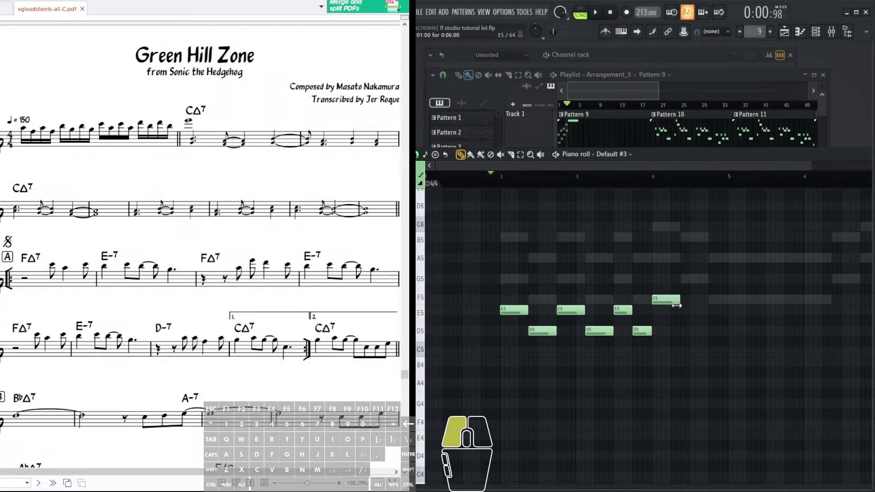
{"action": "left_click_drag", "start_coordinate": [701, 328], "coordinate": [711, 349]}
{"action": "left_click", "coordinate": [619, 340]}
{"action": "left_click_drag", "start_coordinate": [655, 343], "coordinate": [747, 330]}
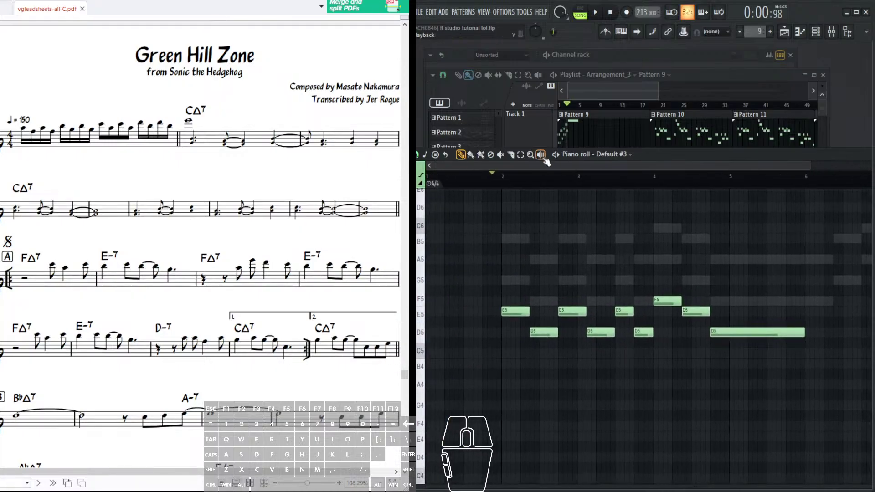
- Audition the new harmony line against the melody across bars 2 to 6
{"action": "left_click", "coordinate": [542, 156]}
{"action": "left_click", "coordinate": [505, 244]}
{"action": "left_click", "coordinate": [540, 269]}
{"action": "left_click_drag", "start_coordinate": [540, 269], "coordinate": [642, 307]}
{"action": "left_click", "coordinate": [662, 308]}
{"action": "left_click", "coordinate": [687, 314]}
{"action": "left_click_drag", "start_coordinate": [729, 334], "coordinate": [488, 315]}
{"action": "scroll", "coordinate": [608, 311], "scroll_direction": "right", "scroll_amount": 5}
{"action": "left_click_drag", "start_coordinate": [571, 276], "coordinate": [679, 251]}
{"action": "left_click", "coordinate": [463, 157]}
{"action": "left_click_drag", "start_coordinate": [517, 285], "coordinate": [556, 316]}
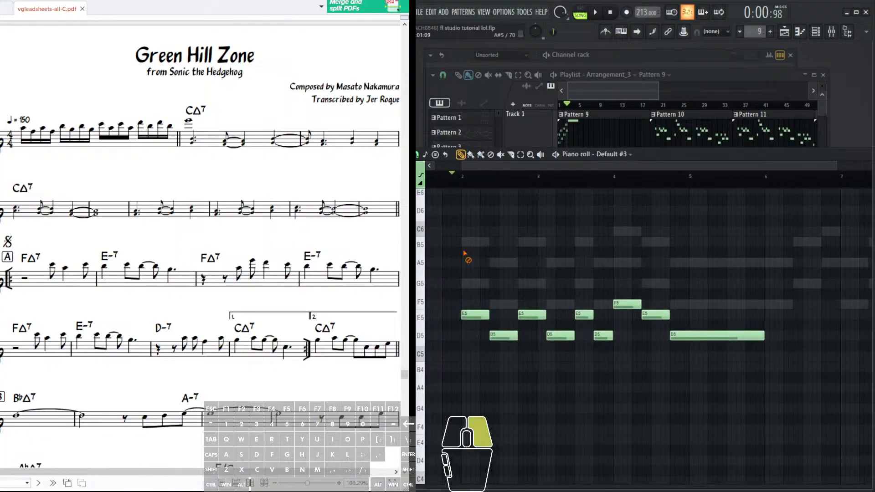
- Lower the bars 2 to 6 harmony to alternating D5 and C5, then E5, D5 and a long C5, and audition it
{"action": "left_click_drag", "start_coordinate": [479, 314], "coordinate": [479, 336]}
{"action": "left_click", "coordinate": [540, 154]}
{"action": "left_click_drag", "start_coordinate": [460, 228], "coordinate": [472, 203]}
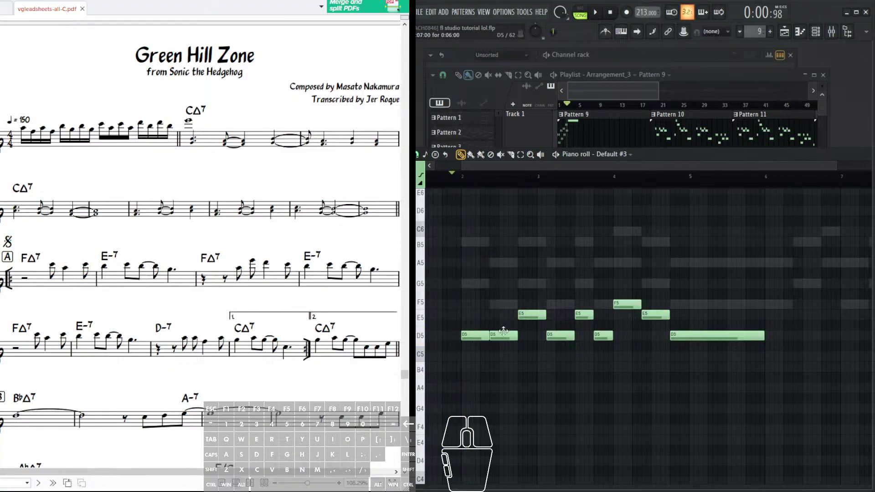
{"action": "left_click_drag", "start_coordinate": [503, 330], "coordinate": [505, 356]}
{"action": "left_click_drag", "start_coordinate": [538, 331], "coordinate": [560, 356]}
{"action": "left_click_drag", "start_coordinate": [584, 314], "coordinate": [609, 357]}
{"action": "left_click_drag", "start_coordinate": [622, 315], "coordinate": [700, 358]}
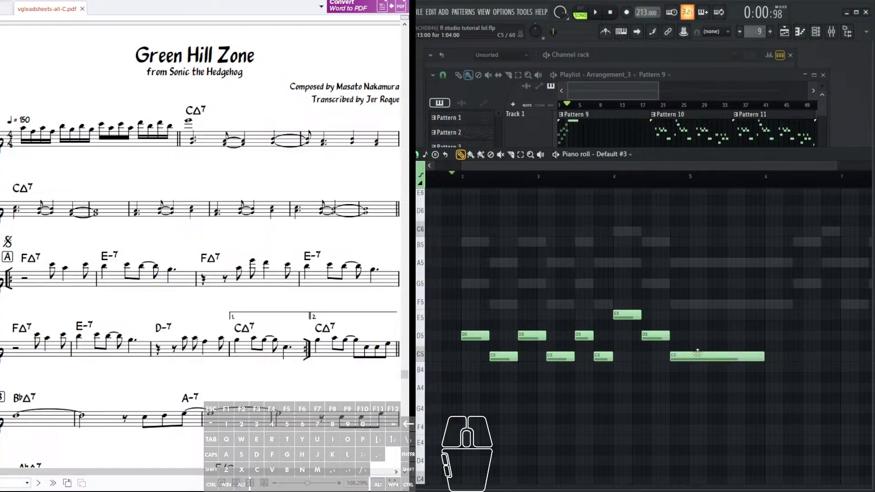
{"action": "left_click_drag", "start_coordinate": [485, 225], "coordinate": [705, 256]}
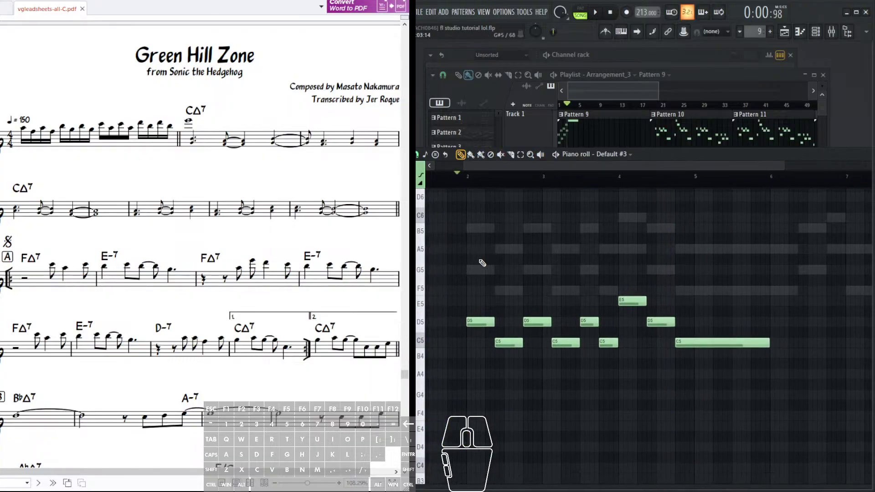
- Add a lower harmony from bar 2 alternating B4 and A4, with C5 at bar 4, B4 and a long A4 to bar 6
{"action": "scroll", "coordinate": [482, 263], "scroll_direction": "up", "scroll_amount": 1}
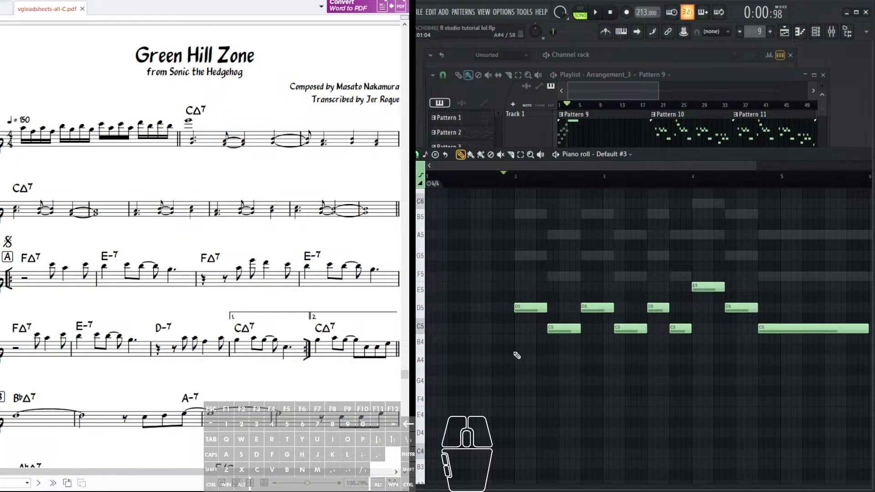
{"action": "left_click_drag", "start_coordinate": [508, 345], "coordinate": [513, 338]}
{"action": "left_click_drag", "start_coordinate": [570, 317], "coordinate": [555, 330]}
{"action": "left_click_drag", "start_coordinate": [582, 355], "coordinate": [584, 356]}
{"action": "left_click", "coordinate": [622, 332]}
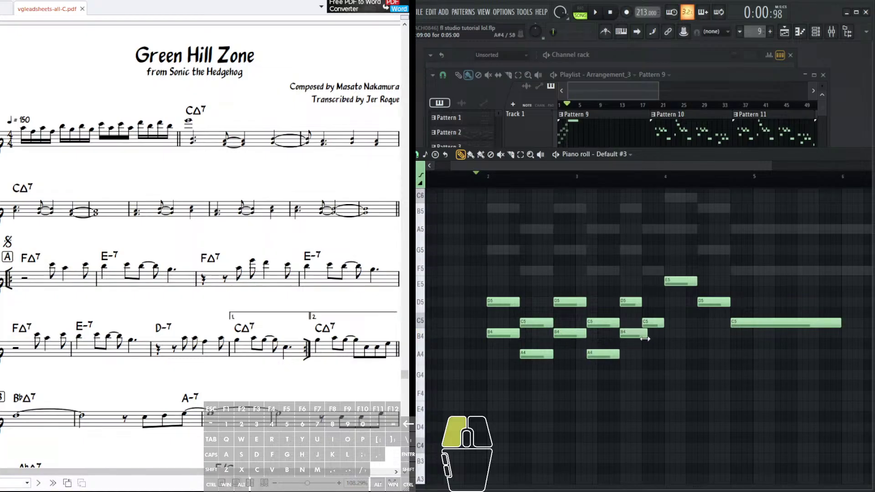
{"action": "left_click", "coordinate": [651, 354]}
{"action": "left_click", "coordinate": [666, 321]}
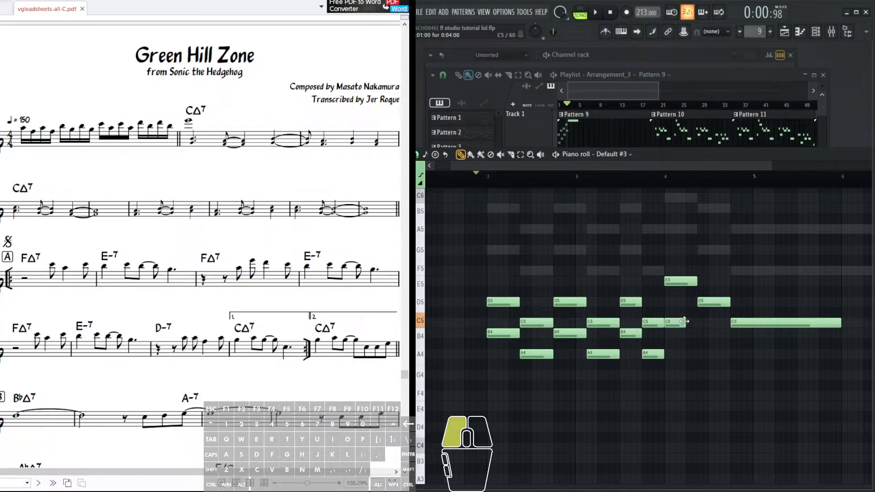
{"action": "left_click", "coordinate": [735, 354]}
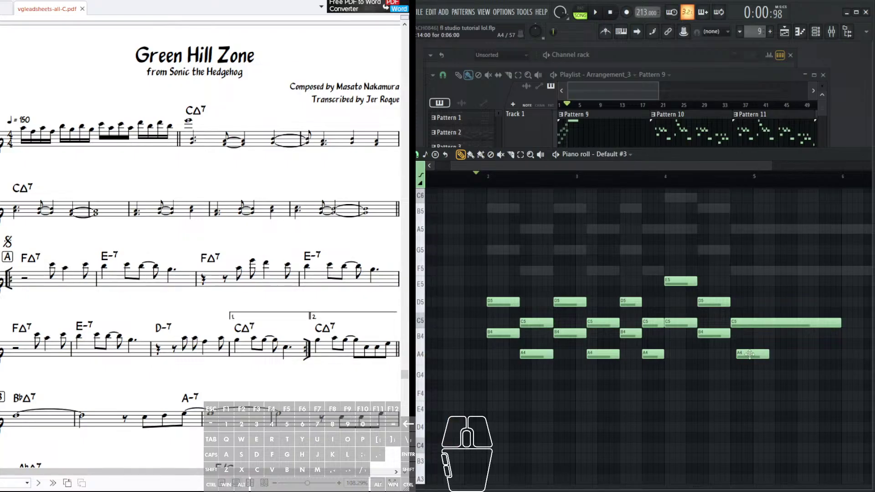
{"action": "left_click_drag", "start_coordinate": [769, 355], "coordinate": [829, 358]}
- Audition both harmony voices against the melody from bar 2 to bar 5
{"action": "left_click", "coordinate": [540, 154]}
{"action": "left_click_drag", "start_coordinate": [481, 270], "coordinate": [750, 337]}
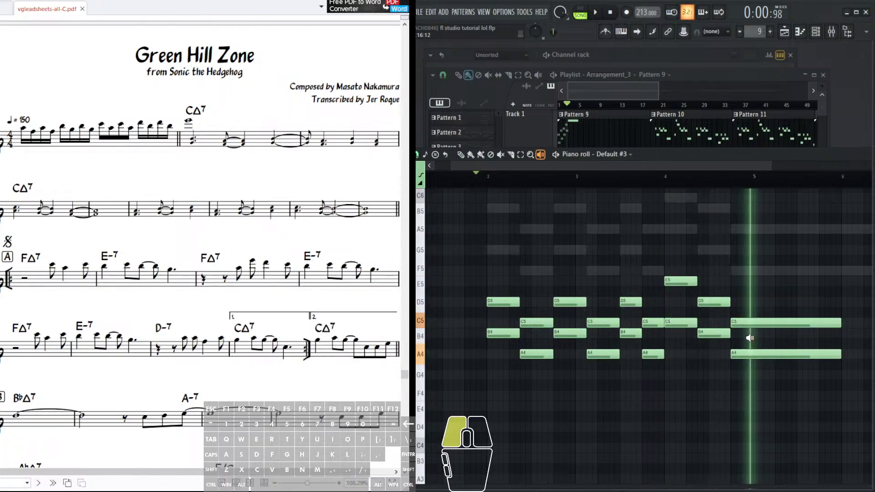
{"action": "left_click_drag", "start_coordinate": [750, 338], "coordinate": [749, 337]}
{"action": "left_click_drag", "start_coordinate": [761, 351], "coordinate": [597, 334]}
- Extend the upper voice with C5, D5 and E5 from bar 6, duplicate them, and add another E5 and a long D5 to bar 10
{"action": "scroll", "coordinate": [597, 334], "scroll_direction": "right", "scroll_amount": 1}
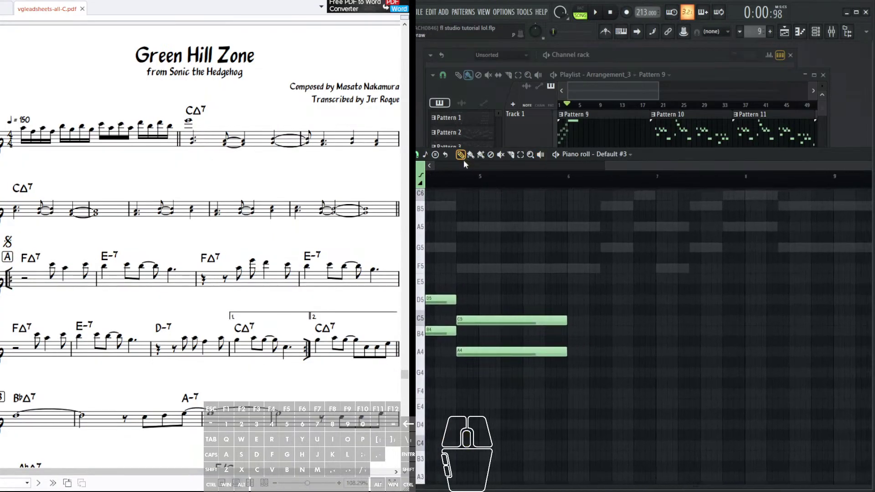
{"action": "left_click", "coordinate": [575, 320]}
{"action": "left_click_drag", "start_coordinate": [676, 321], "coordinate": [636, 324]}
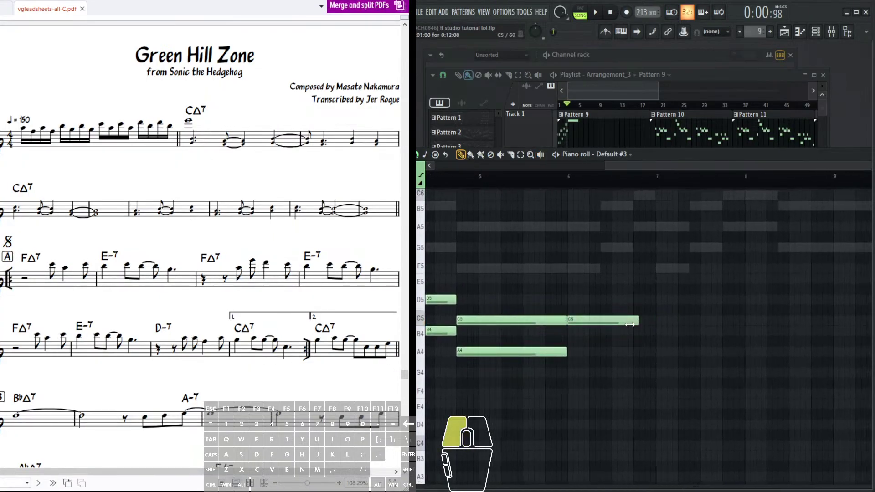
{"action": "left_click", "coordinate": [599, 300]}
{"action": "left_click_drag", "start_coordinate": [647, 287], "coordinate": [602, 325]}
{"action": "key", "text": "ctrl+b"}
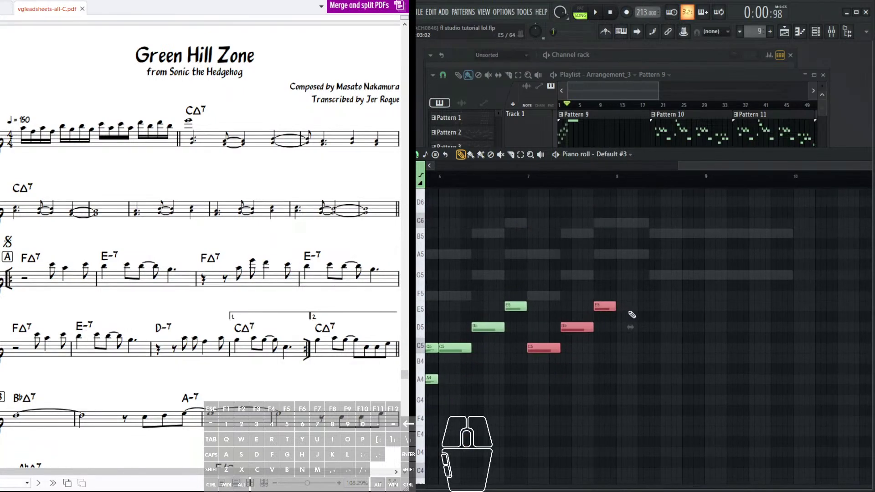
{"action": "left_click", "coordinate": [627, 306]}
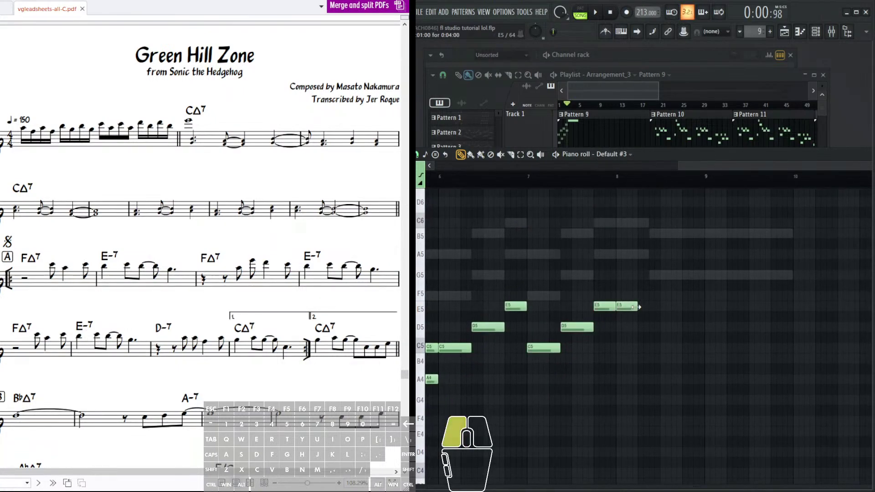
{"action": "left_click_drag", "start_coordinate": [679, 329], "coordinate": [793, 333]}
- Extend the lower voice from bar 6 with A4, B4, C5, A4, B4 and two C5 notes, ending on a long B4 to bar 10
{"action": "left_click_drag", "start_coordinate": [719, 324], "coordinate": [865, 255]}
{"action": "left_click_drag", "start_coordinate": [643, 309], "coordinate": [634, 312]}
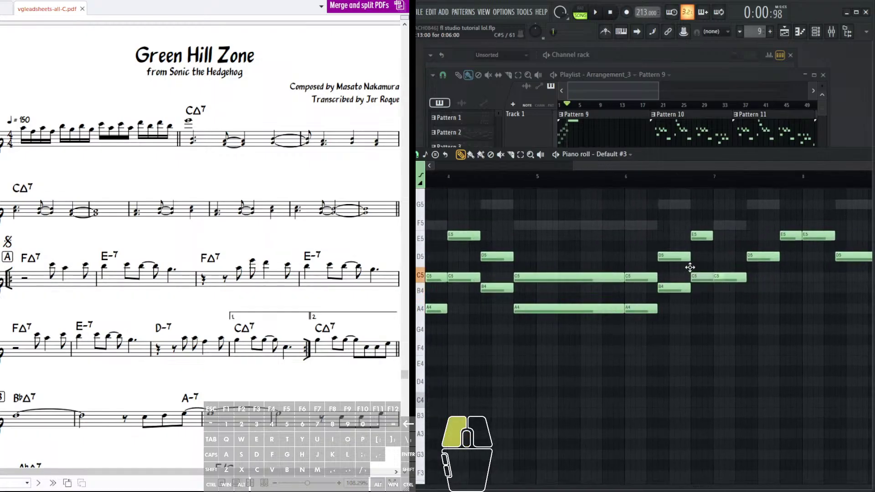
{"action": "left_click_drag", "start_coordinate": [719, 309], "coordinate": [747, 308]}
{"action": "scroll", "coordinate": [638, 319], "scroll_direction": "right", "scroll_amount": 4}
{"action": "scroll", "coordinate": [637, 319], "scroll_direction": "up", "scroll_amount": 2}
{"action": "left_click", "coordinate": [605, 326]}
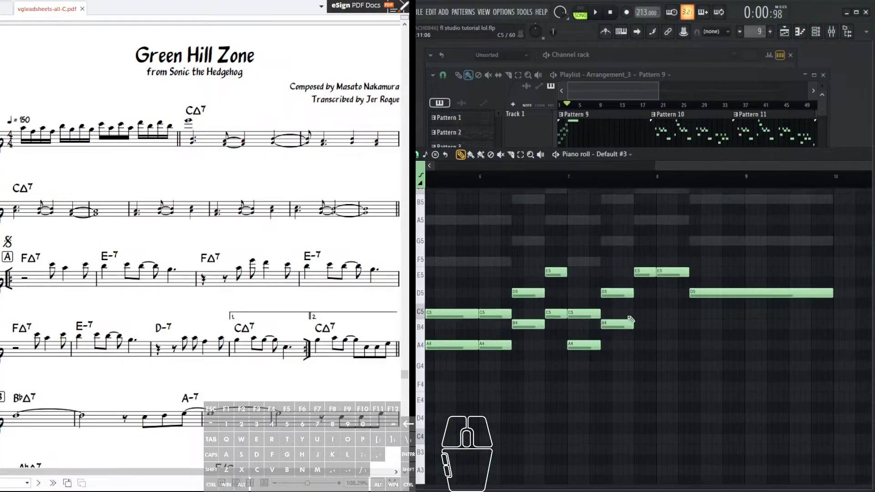
{"action": "left_click", "coordinate": [646, 280]}
{"action": "left_click", "coordinate": [637, 313]}
{"action": "left_click", "coordinate": [659, 311]}
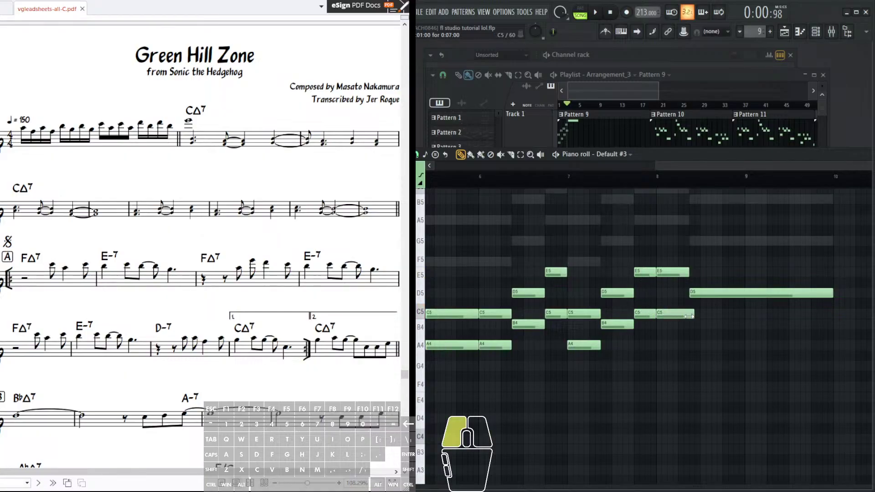
{"action": "left_click", "coordinate": [693, 323]}
{"action": "left_click_drag", "start_coordinate": [722, 326], "coordinate": [827, 326]}
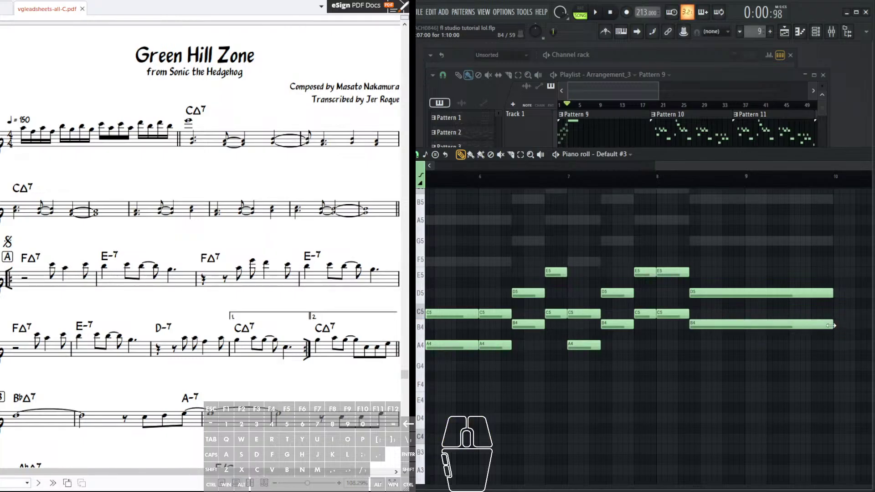
- Play the song and review the full Default #3 harmony across bars 2 to 10
{"action": "scroll", "coordinate": [644, 181], "scroll_direction": "down", "scroll_amount": 3}
{"action": "left_click", "coordinate": [595, 13]}
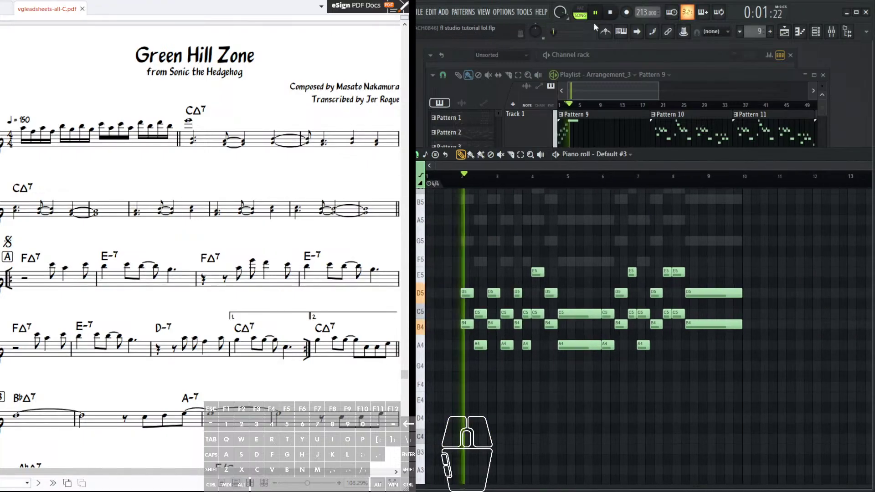
{"action": "scroll", "coordinate": [498, 263], "scroll_direction": "up", "scroll_amount": 2}
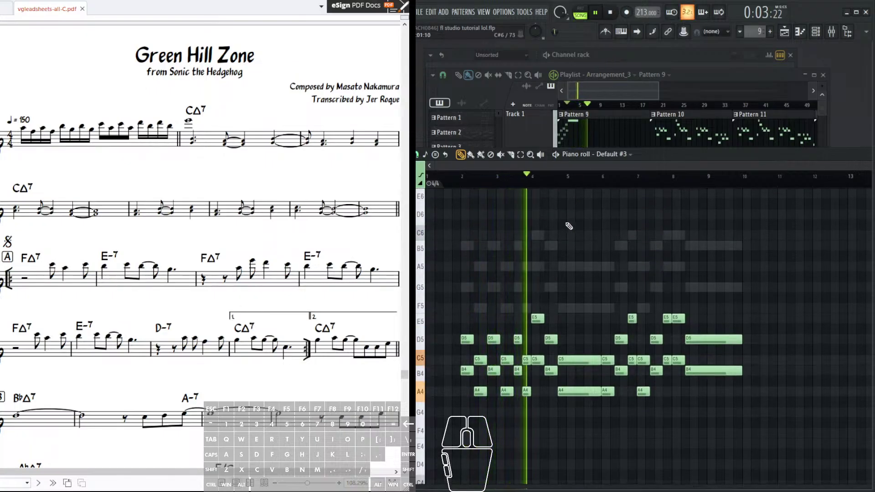
{"action": "scroll", "coordinate": [577, 249], "scroll_direction": "up", "scroll_amount": 1}
{"action": "scroll", "coordinate": [585, 230], "scroll_direction": "down", "scroll_amount": 2}
{"action": "left_click_drag", "start_coordinate": [648, 152], "coordinate": [658, 121]}
{"action": "scroll", "coordinate": [615, 195], "scroll_direction": "down", "scroll_amount": 2}
{"action": "scroll", "coordinate": [615, 194], "scroll_direction": "up", "scroll_amount": 3}
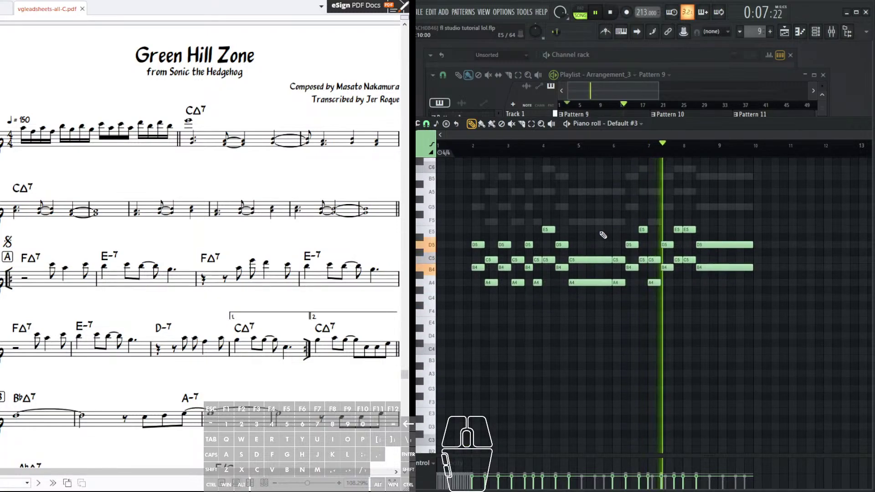
- Inspect the notes of Pattern 10 and Pattern 11 in the piano roll while the song plays
{"action": "key", "text": "F5"}
{"action": "scroll", "coordinate": [634, 205], "scroll_direction": "down", "scroll_amount": 2}
{"action": "left_click_drag", "start_coordinate": [635, 204], "coordinate": [695, 219]}
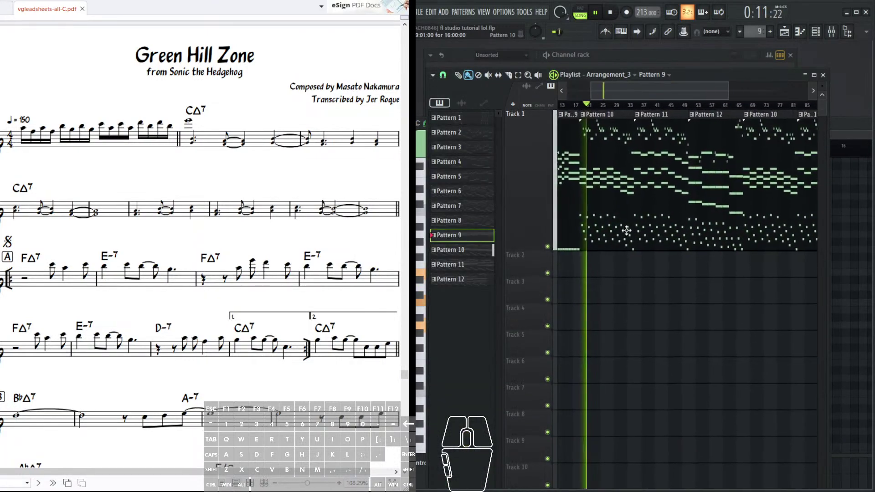
{"action": "key", "text": "F7"}
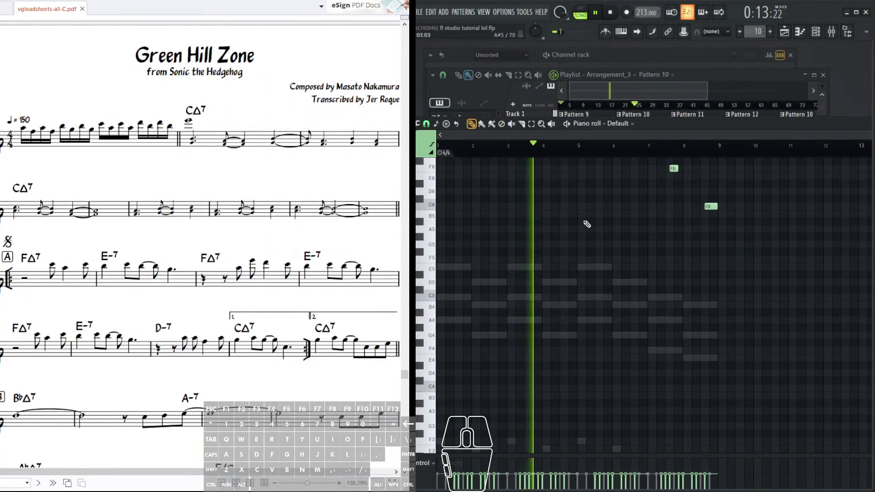
{"action": "key", "text": "F5"}
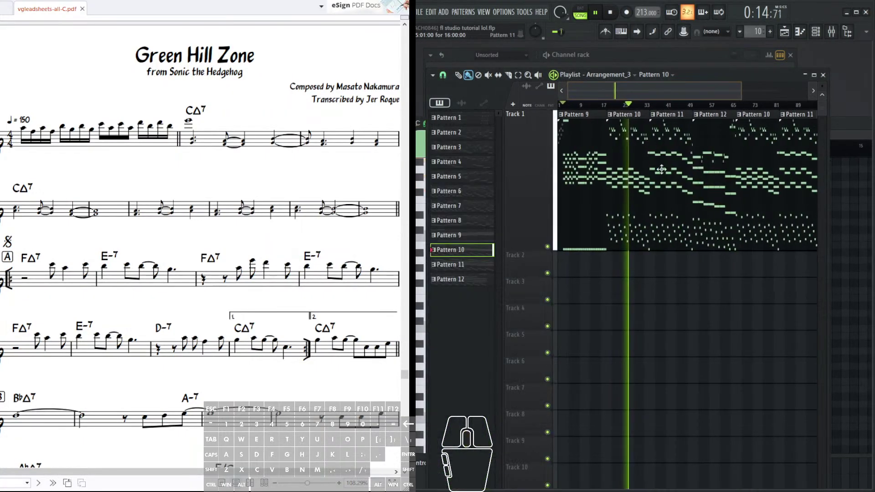
{"action": "double_click", "coordinate": [632, 198]}
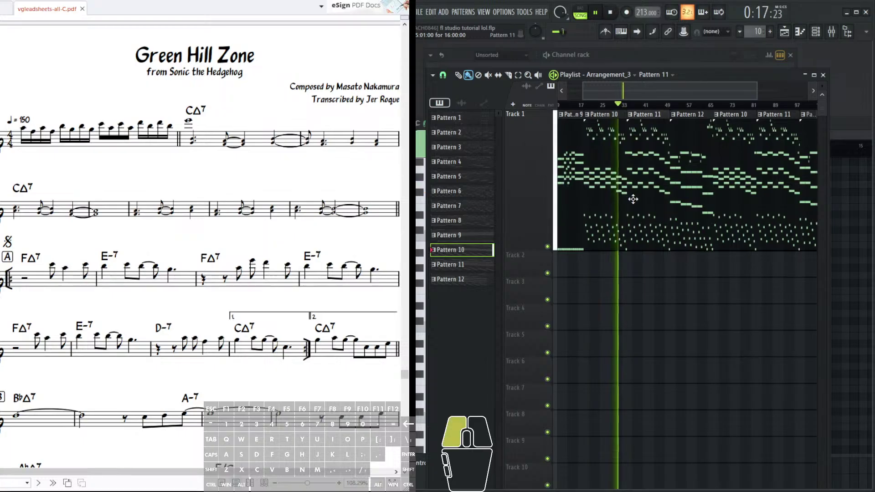
{"action": "scroll", "coordinate": [542, 281], "scroll_direction": "down", "scroll_amount": 4}
{"action": "scroll", "coordinate": [608, 228], "scroll_direction": "down", "scroll_amount": 1}
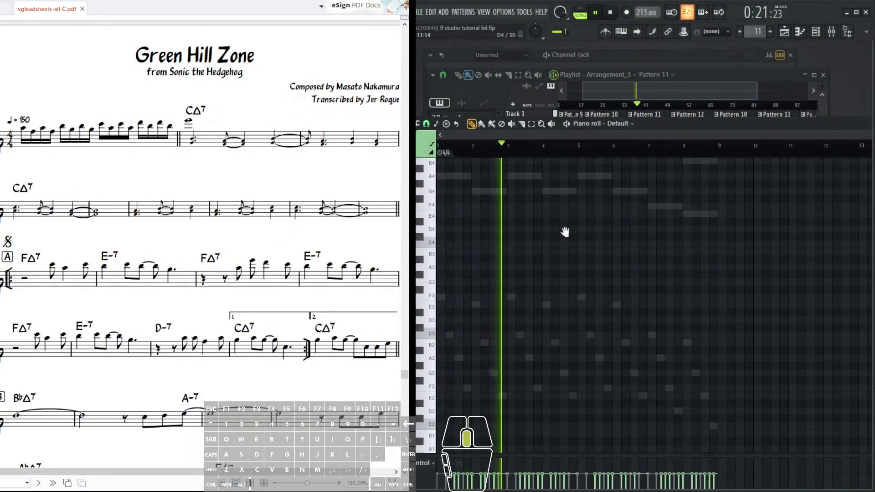
- Follow the playback through Pattern 12 and the repeated sections in the playlist, glancing at the channel rack
{"action": "left_click", "coordinate": [676, 88]}
{"action": "scroll", "coordinate": [652, 83], "scroll_direction": "up", "scroll_amount": 2}
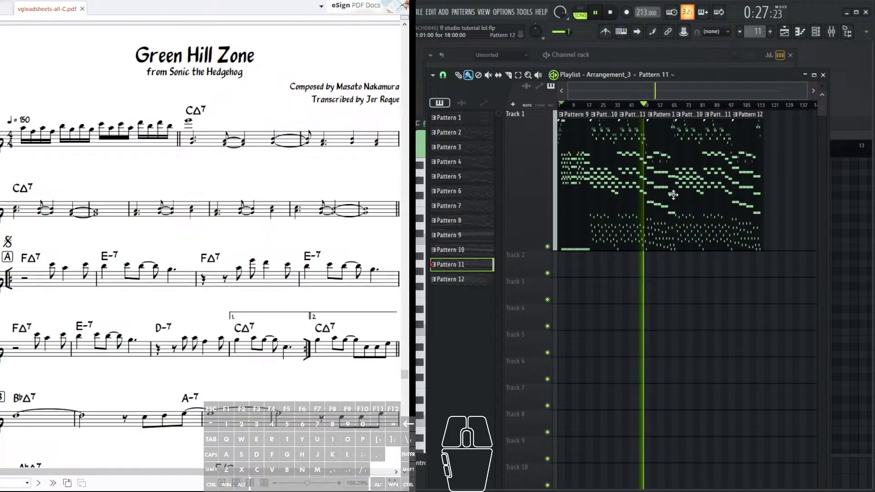
{"action": "left_click_drag", "start_coordinate": [673, 195], "coordinate": [625, 202]}
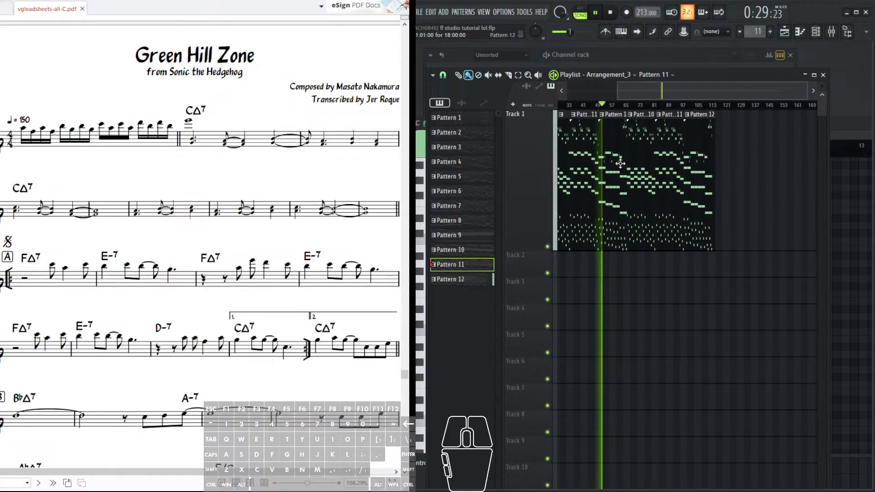
{"action": "scroll", "coordinate": [663, 169], "scroll_direction": "up", "scroll_amount": 3}
{"action": "scroll", "coordinate": [663, 170], "scroll_direction": "right", "scroll_amount": 3}
{"action": "mouse_move", "coordinate": [669, 195]}
{"action": "left_mouse_down"}
{"action": "mouse_move", "coordinate": [701, 207]}
{"action": "mouse_move", "coordinate": [671, 213]}
{"action": "mouse_move", "coordinate": [675, 201]}
{"action": "left_mouse_up"}
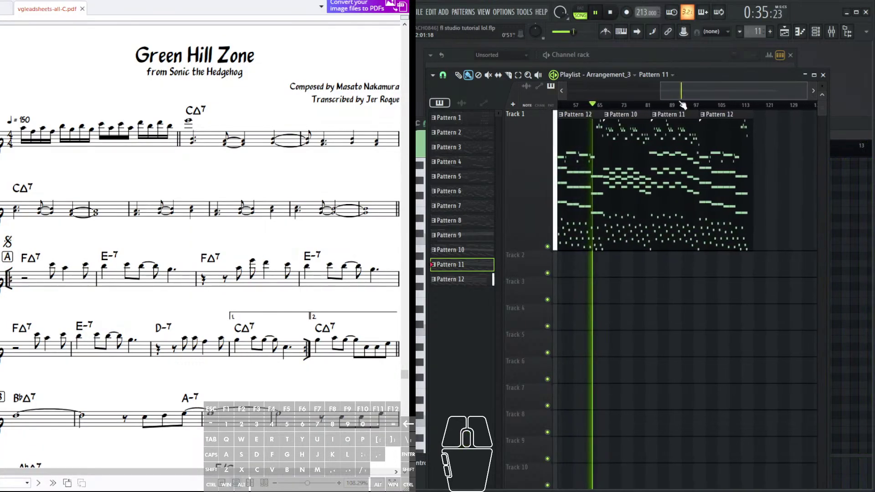
{"action": "scroll", "coordinate": [683, 104], "scroll_direction": "up", "scroll_amount": 2}
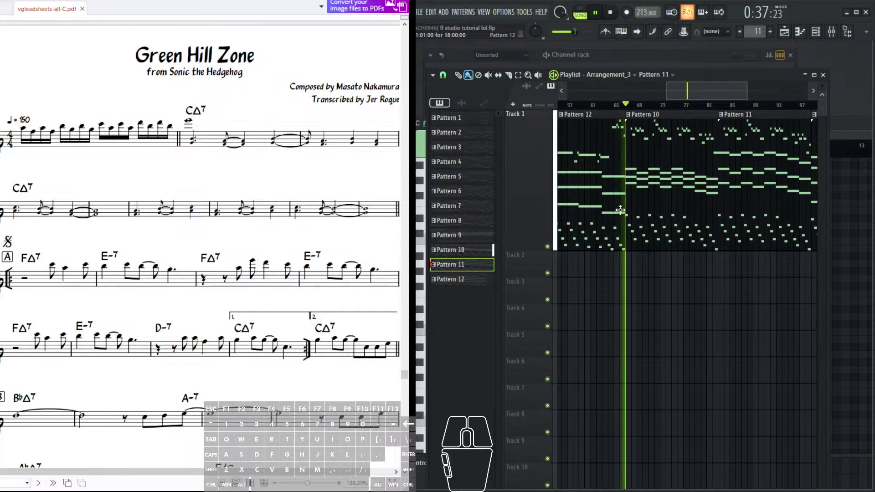
{"action": "scroll", "coordinate": [638, 196], "scroll_direction": "right", "scroll_amount": 4}
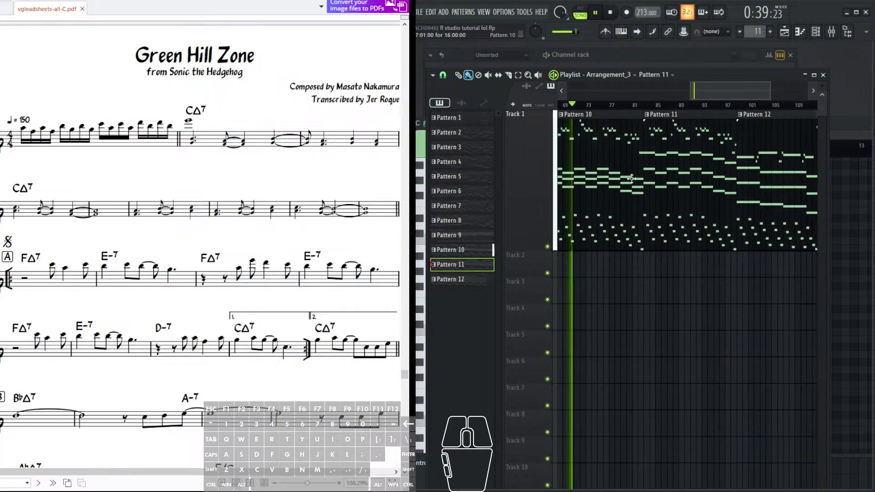
{"action": "left_click", "coordinate": [610, 53]}
{"action": "left_click", "coordinate": [683, 152]}
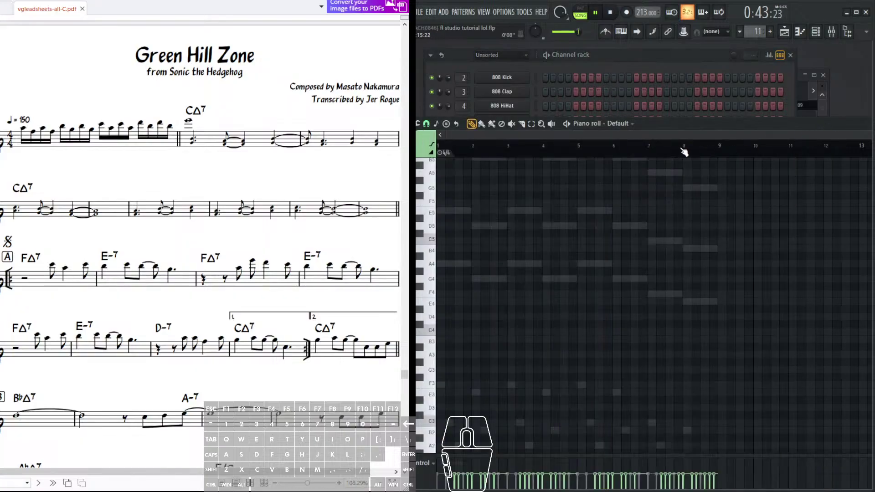
{"action": "left_click", "coordinate": [784, 32]}
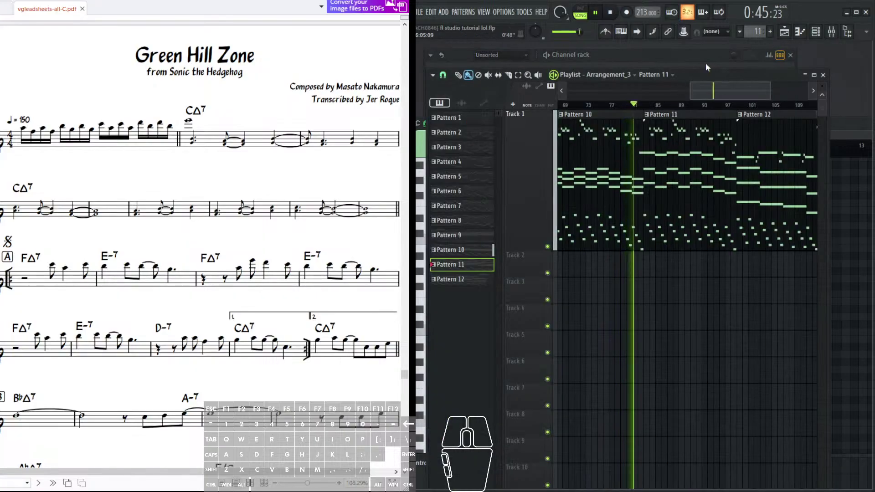
- Select the empty Pattern 13 and place it on Track 2 beneath the start of the first Pattern 10 clip
{"action": "left_click_drag", "start_coordinate": [580, 31], "coordinate": [582, 32]}
{"action": "left_click_drag", "start_coordinate": [756, 32], "coordinate": [756, 28]}
{"action": "left_click_drag", "start_coordinate": [715, 91], "coordinate": [539, 118]}
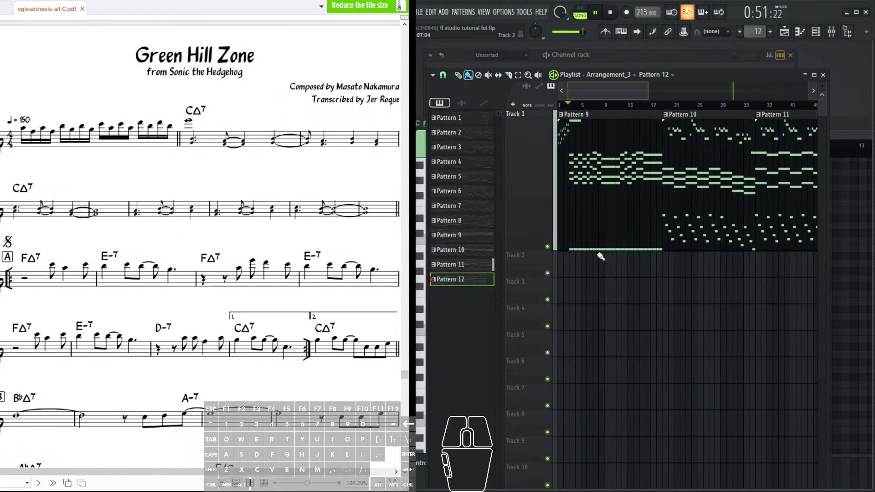
{"action": "left_click", "coordinate": [588, 269]}
{"action": "right_click", "coordinate": [588, 268]}
{"action": "left_click_drag", "start_coordinate": [756, 32], "coordinate": [755, 30]}
{"action": "left_click", "coordinate": [668, 263]}
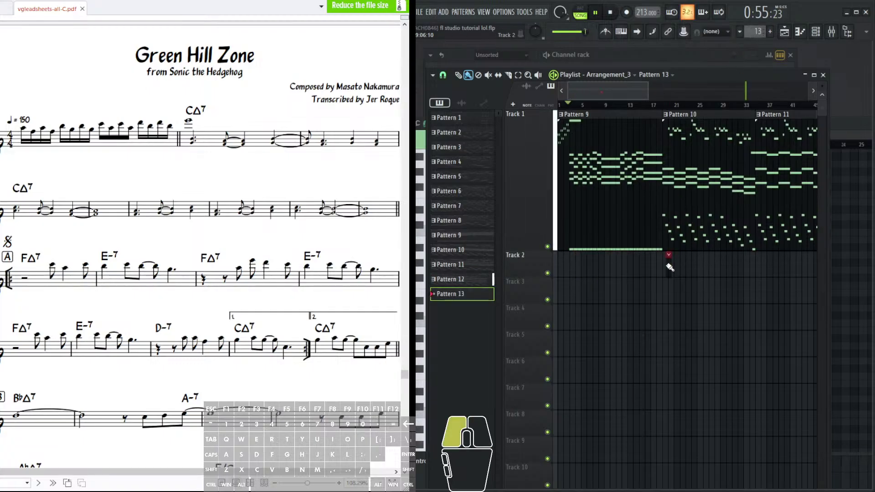
- Open the Pattern 13 clip on Track 2 in the piano roll
{"action": "scroll", "coordinate": [705, 106], "scroll_direction": "up", "scroll_amount": 2}
{"action": "scroll", "coordinate": [634, 264], "scroll_direction": "up", "scroll_amount": 2}
{"action": "left_click", "coordinate": [600, 271]}
{"action": "double_click", "coordinate": [599, 271]}
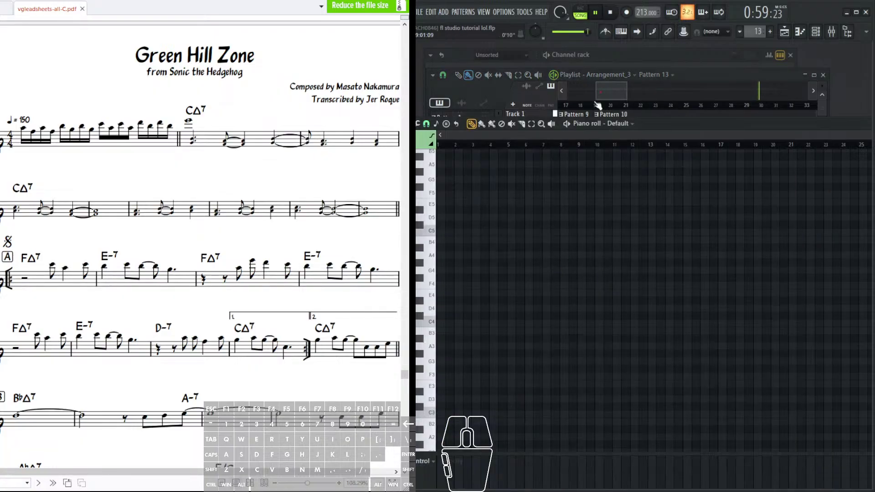
- Add a Fruity DrumSynth Live channel to the channel rack and adjust its target mixer track
{"action": "left_click", "coordinate": [615, 60]}
{"action": "left_click", "coordinate": [502, 200]}
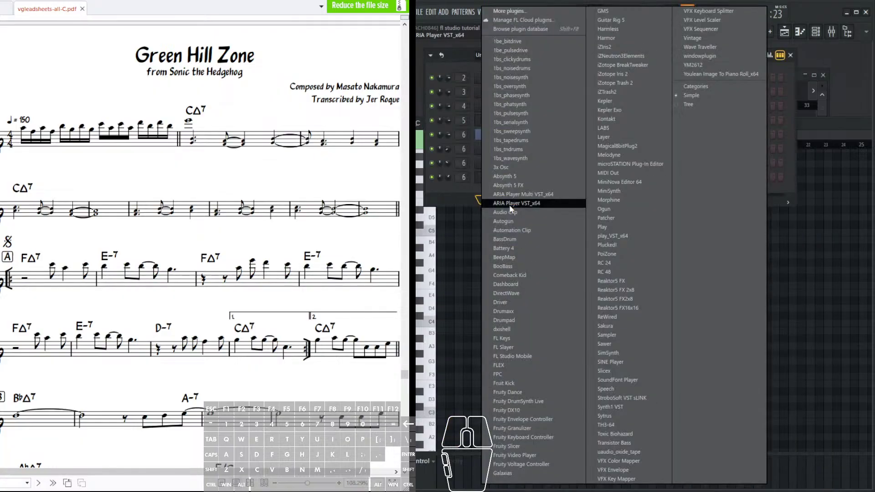
{"action": "left_click", "coordinate": [535, 403]}
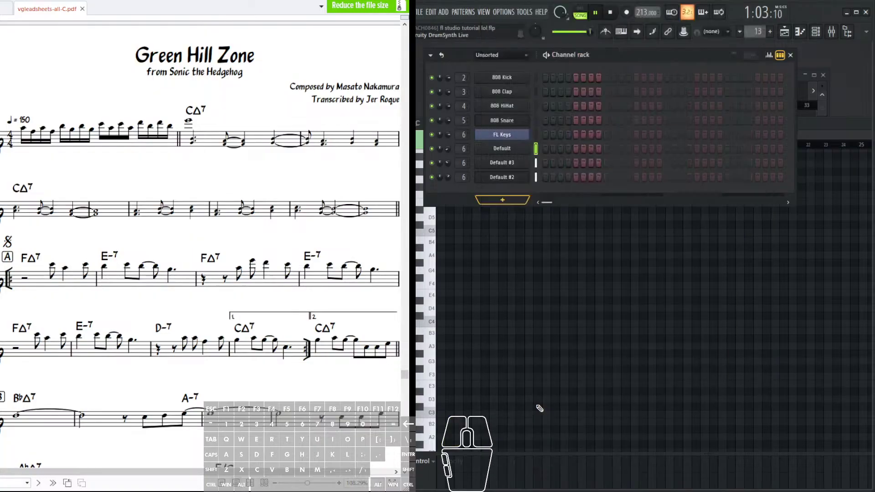
{"action": "left_click", "coordinate": [465, 194]}
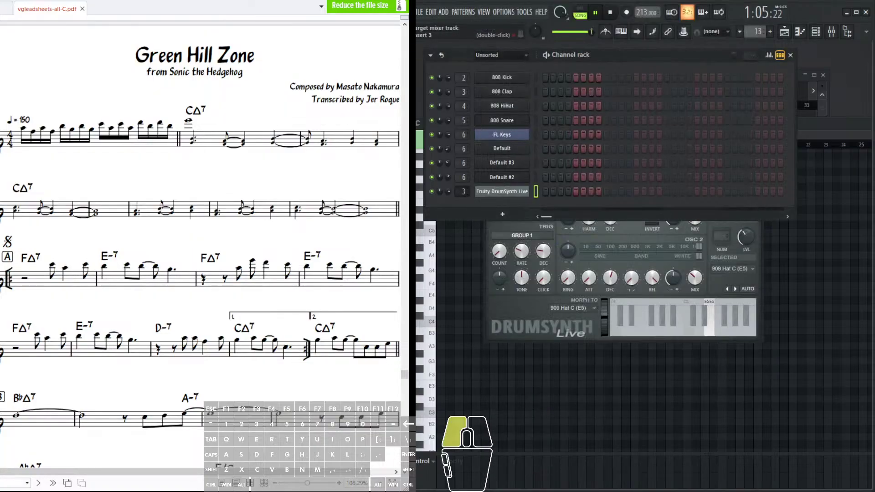
{"action": "right_click", "coordinate": [477, 195]}
{"action": "left_click", "coordinate": [543, 191]}
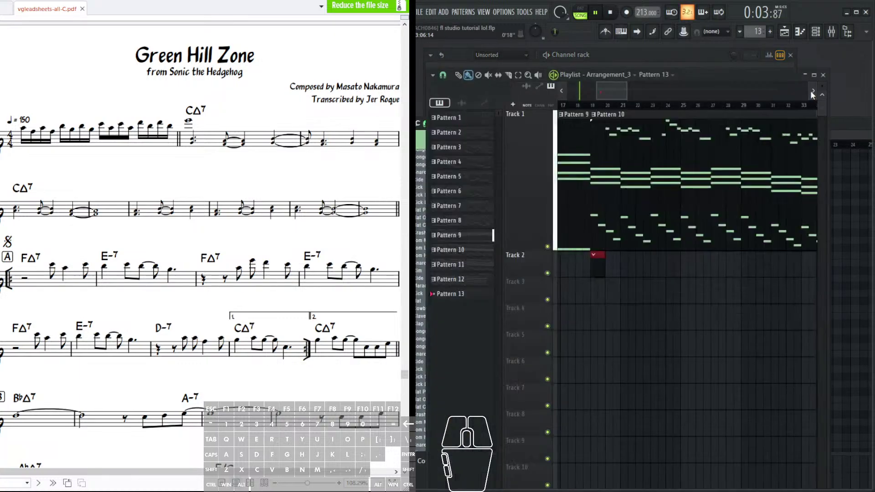
- In Pattern 13's piano roll, draw eight half-bar 808 Kick notes end to end across bars 1 to 4 and preview them
{"action": "double_click", "coordinate": [601, 258]}
{"action": "scroll", "coordinate": [645, 224], "scroll_direction": "down", "scroll_amount": 5}
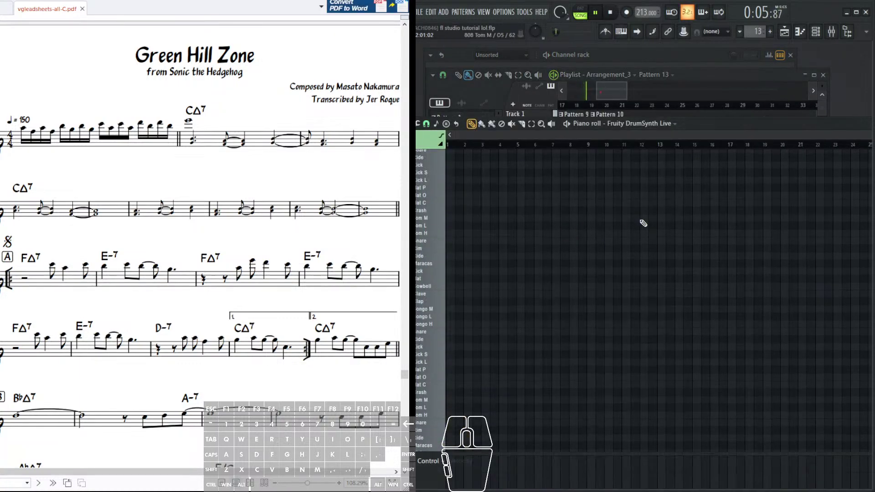
{"action": "scroll", "coordinate": [544, 248], "scroll_direction": "down", "scroll_amount": 3}
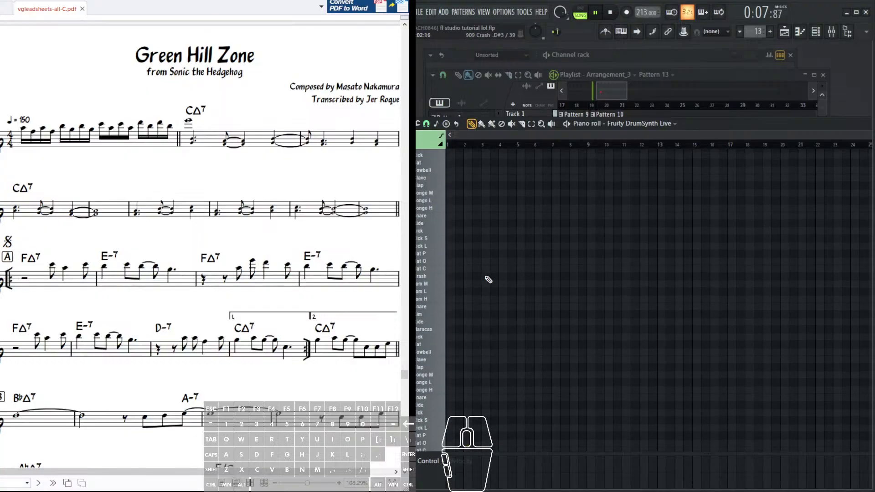
{"action": "left_click", "coordinate": [594, 14]}
{"action": "scroll", "coordinate": [482, 337], "scroll_direction": "up", "scroll_amount": 3}
{"action": "mouse_move", "coordinate": [476, 348]}
{"action": "left_mouse_down"}
{"action": "mouse_move", "coordinate": [474, 268]}
{"action": "mouse_move", "coordinate": [465, 433]}
{"action": "mouse_move", "coordinate": [470, 242]}
{"action": "mouse_move", "coordinate": [469, 440]}
{"action": "mouse_move", "coordinate": [469, 364]}
{"action": "mouse_move", "coordinate": [469, 410]}
{"action": "mouse_move", "coordinate": [469, 395]}
{"action": "left_mouse_up"}
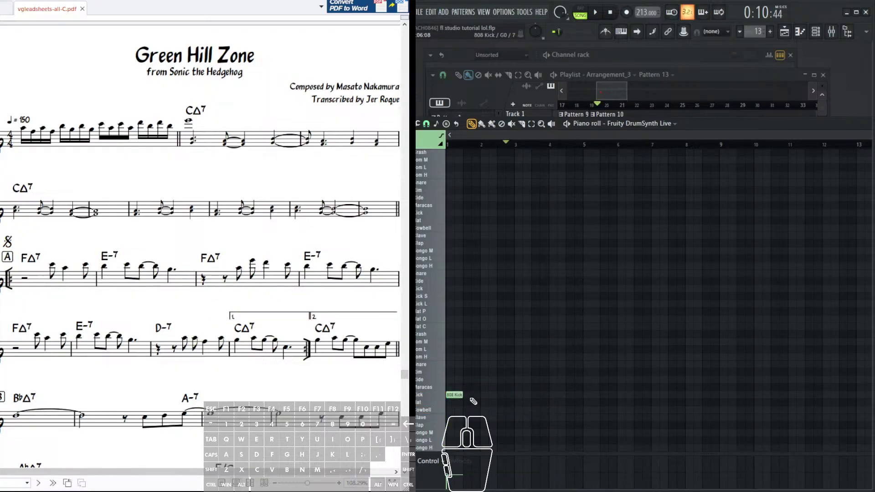
{"action": "left_click", "coordinate": [519, 394]}
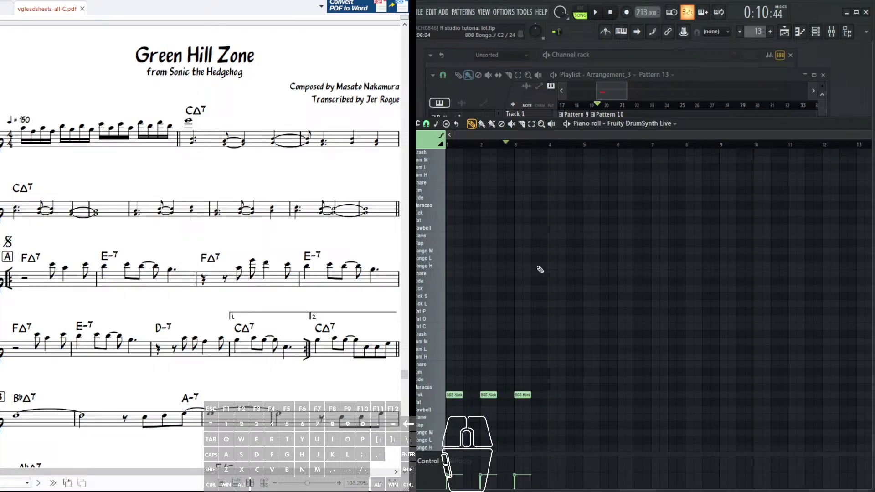
{"action": "left_click", "coordinate": [469, 394]}
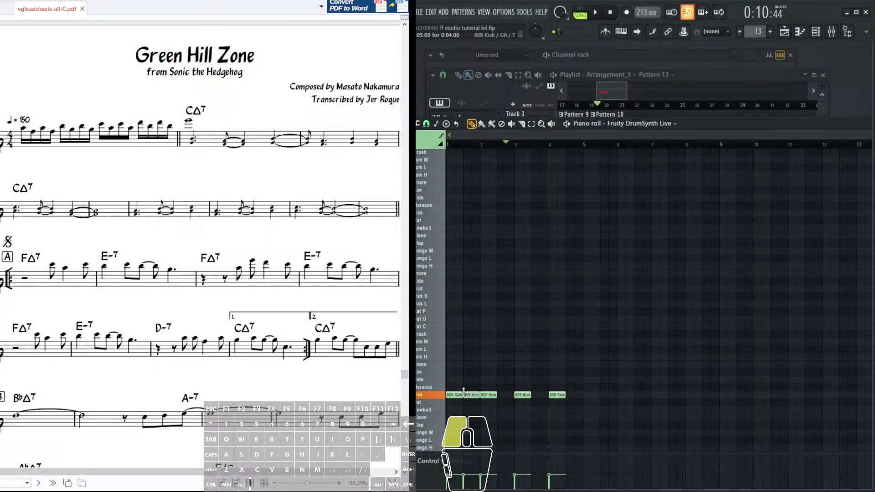
{"action": "left_click", "coordinate": [538, 394]}
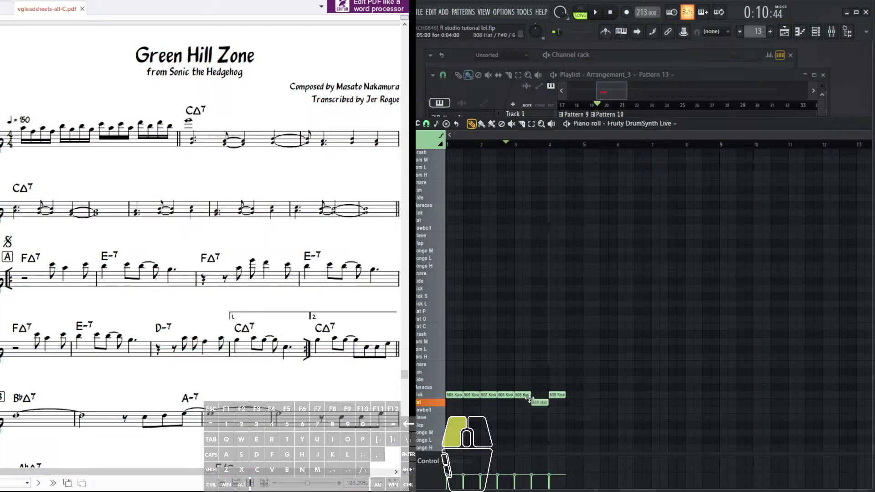
{"action": "left_click_drag", "start_coordinate": [570, 399], "coordinate": [571, 393]}
{"action": "key", "text": "space"}
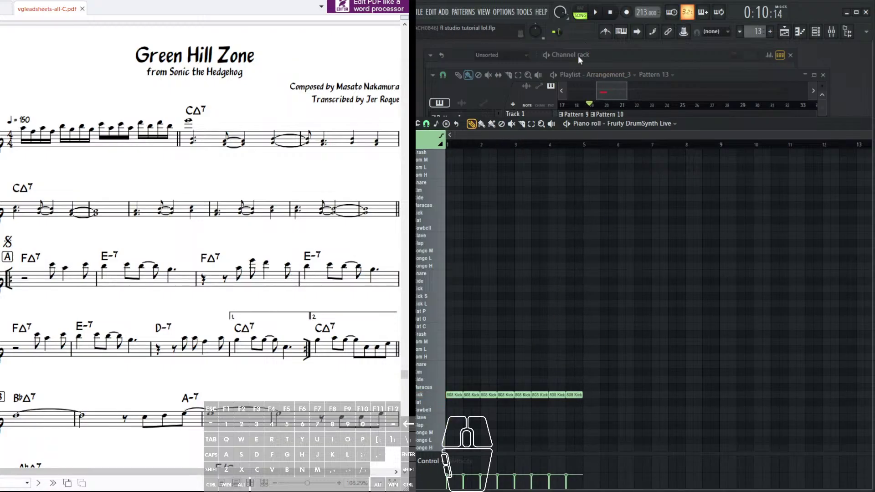
- Double the kicks to sixteen quarter-bar 808 Kick notes, giving the added off-beat notes a lower velocity
{"action": "scroll", "coordinate": [568, 134], "scroll_direction": "up", "scroll_amount": 4}
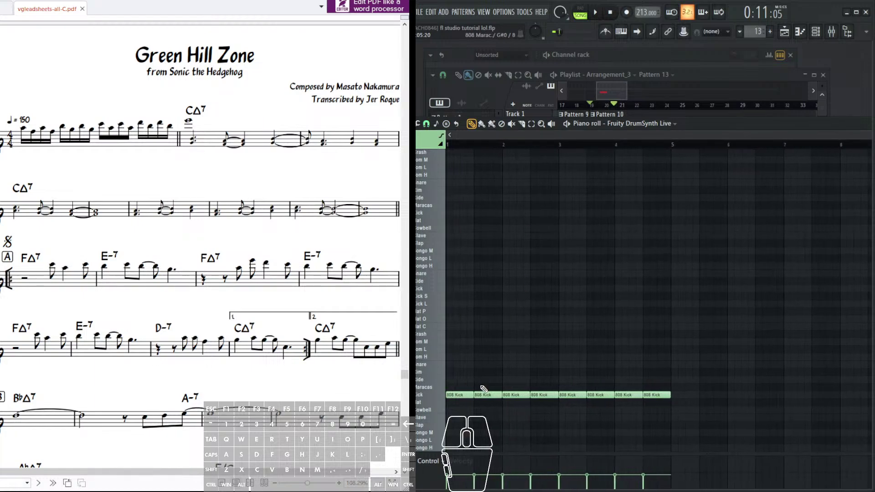
{"action": "left_click_drag", "start_coordinate": [473, 353], "coordinate": [655, 395]}
{"action": "left_click_drag", "start_coordinate": [494, 392], "coordinate": [497, 383]}
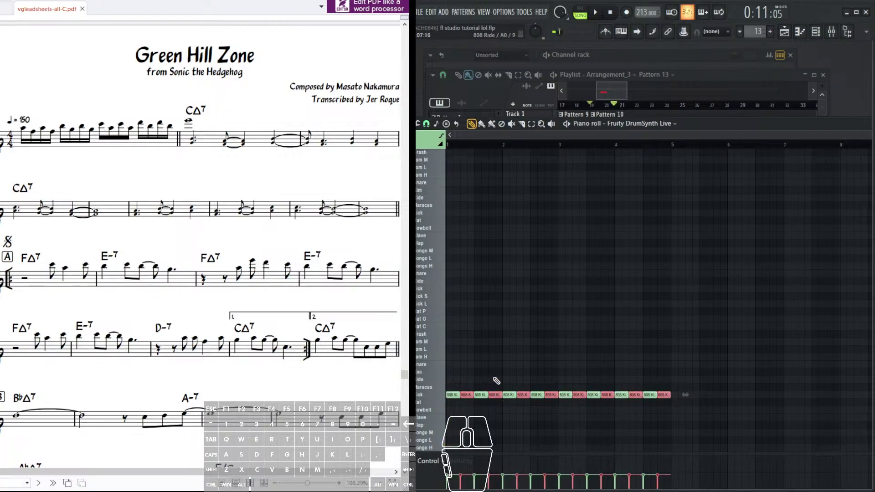
{"action": "left_click", "coordinate": [467, 397]}
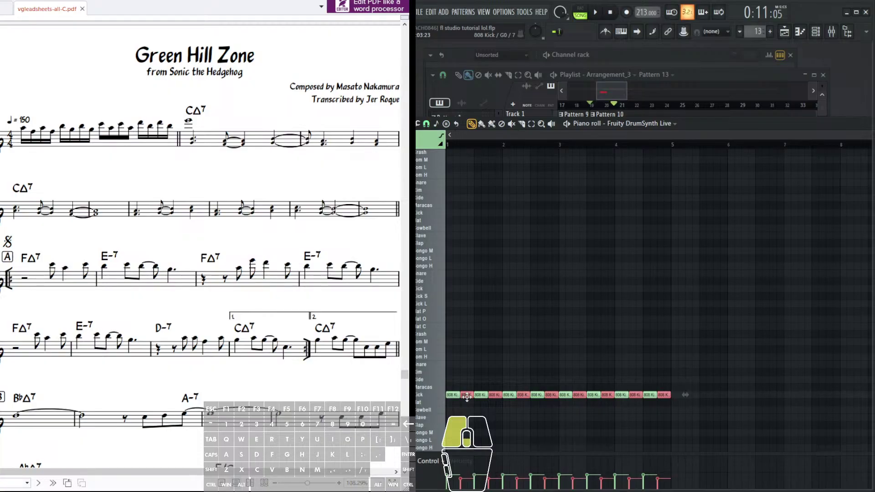
- Place a quarter-bar 808 Snare note at the middle of each of the four bars and preview the beat
{"action": "mouse_move", "coordinate": [475, 381]}
{"action": "left_mouse_down"}
{"action": "mouse_move", "coordinate": [475, 355]}
{"action": "mouse_move", "coordinate": [475, 374]}
{"action": "left_mouse_up"}
{"action": "left_click", "coordinate": [532, 365]}
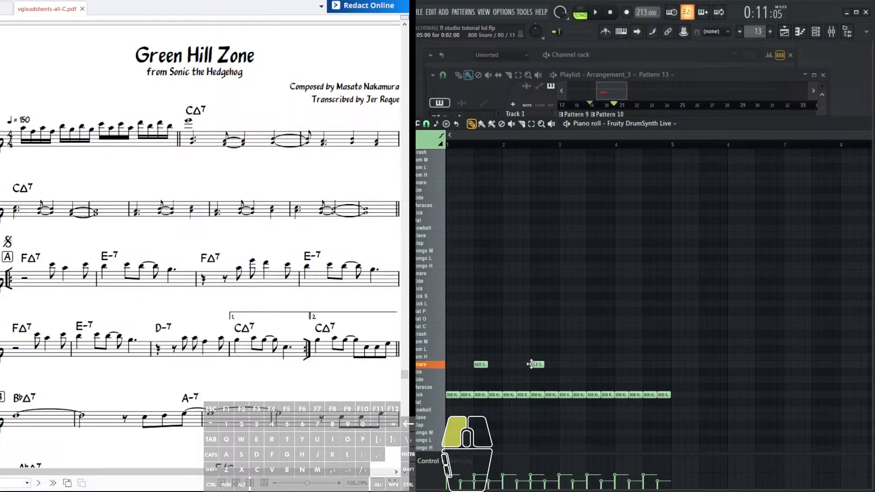
{"action": "left_click", "coordinate": [589, 365]}
{"action": "left_click", "coordinate": [642, 365]}
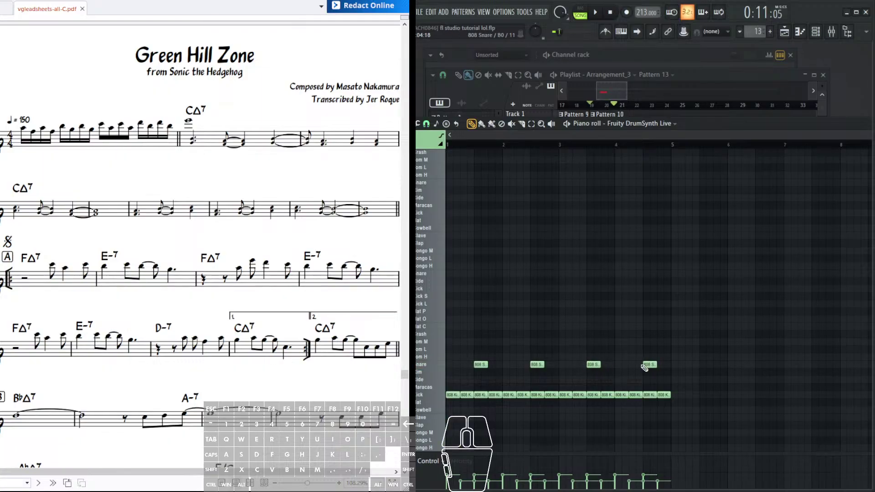
{"action": "left_click", "coordinate": [595, 12]}
{"action": "key", "text": "space"}
- Select all the kick and snare notes and raise their velocity together
{"action": "key", "text": "ctrl+a"}
{"action": "left_click", "coordinate": [532, 363]}
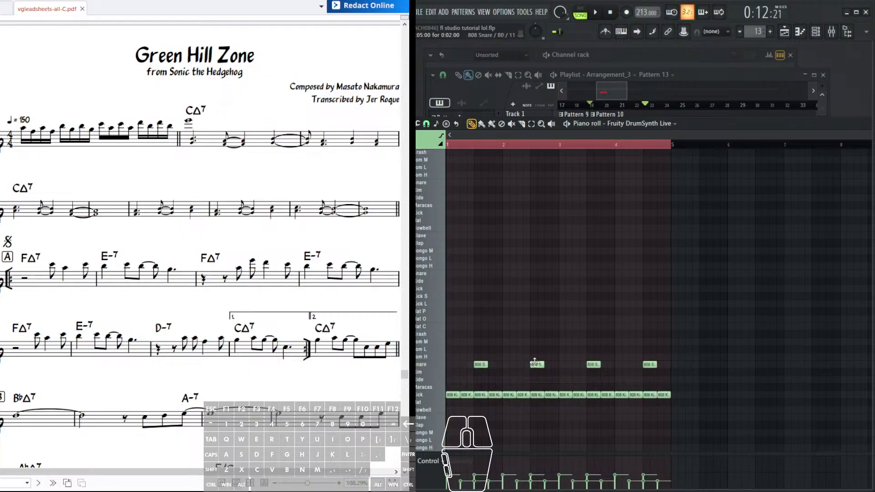
{"action": "key", "text": "ctrl+z"}
{"action": "left_click", "coordinate": [538, 365]}
{"action": "scroll", "coordinate": [538, 365], "scroll_direction": "up", "scroll_amount": 8}
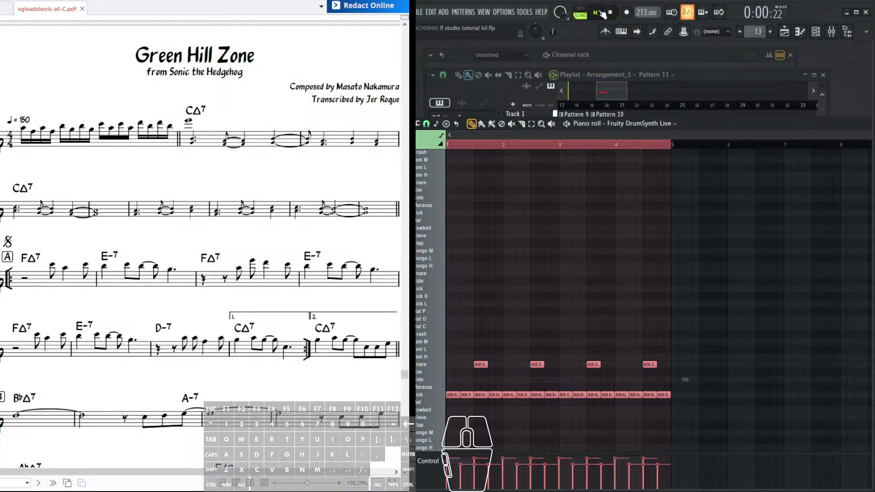
- Try four evenly spaced 909 Hat C notes in the first bar during playback, and delete them again
{"action": "scroll", "coordinate": [572, 151], "scroll_direction": "down", "scroll_amount": 2}
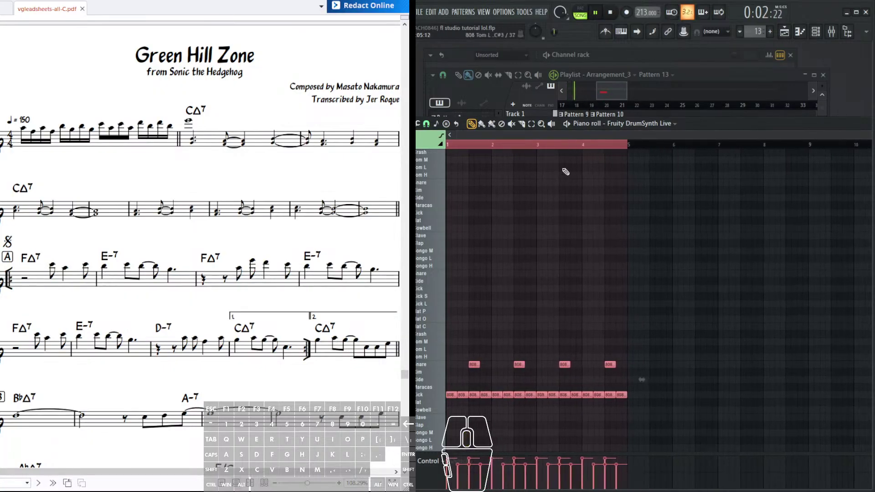
{"action": "scroll", "coordinate": [575, 263], "scroll_direction": "up", "scroll_amount": 1}
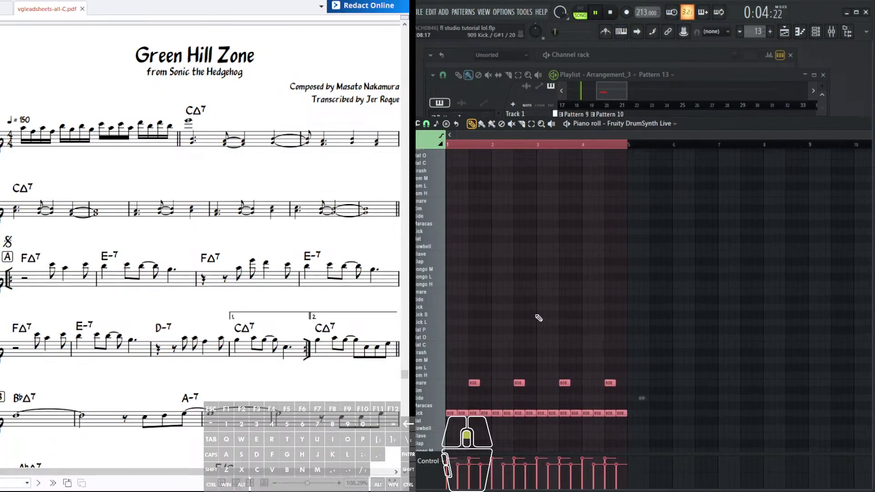
{"action": "left_click", "coordinate": [456, 332]}
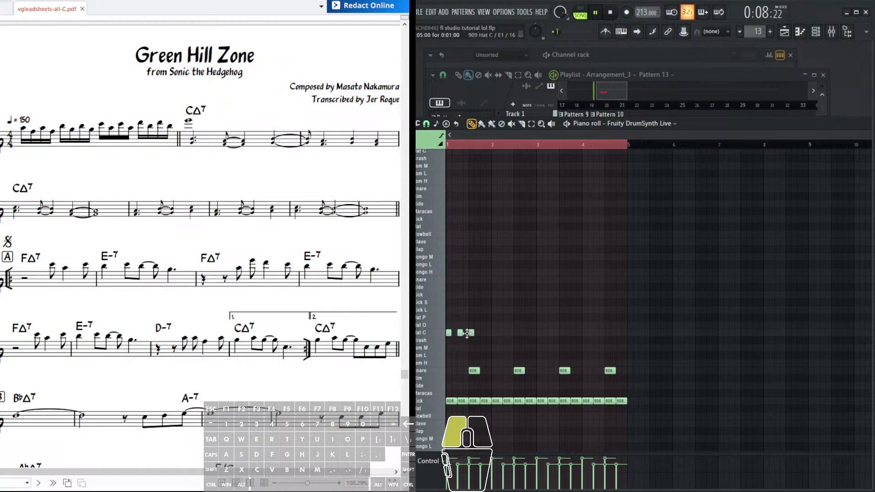
{"action": "left_click", "coordinate": [483, 333]}
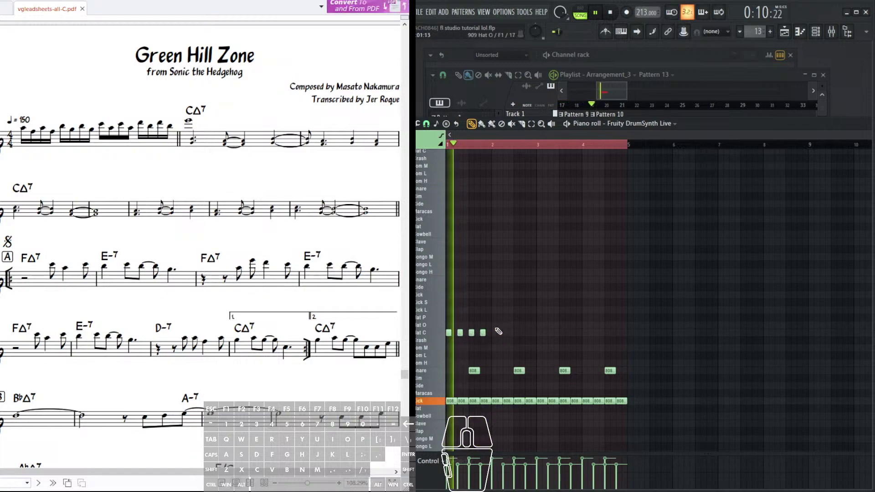
{"action": "left_click", "coordinate": [609, 12]}
{"action": "key", "text": "Page_Up"}
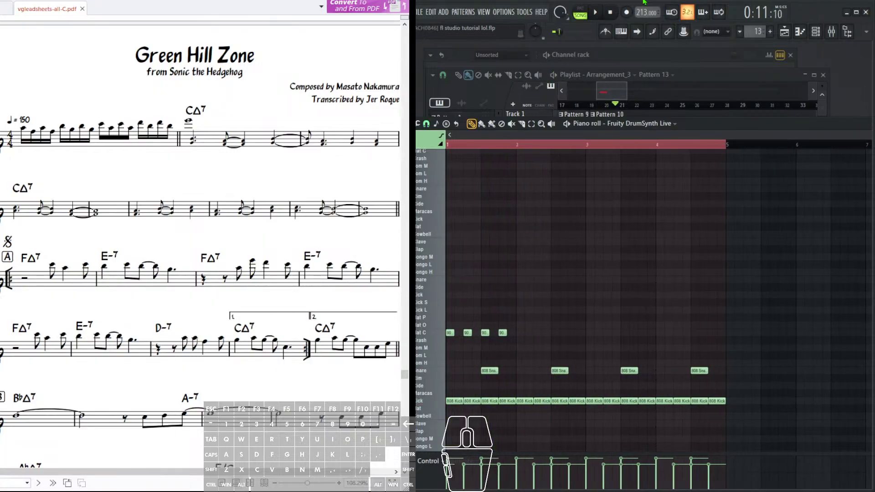
{"action": "key", "text": "Page_Up"}
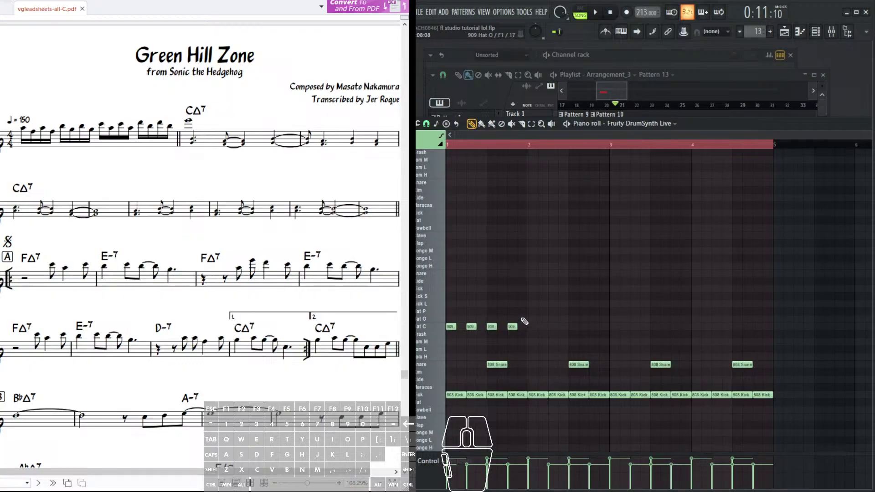
{"action": "right_click", "coordinate": [504, 331]}
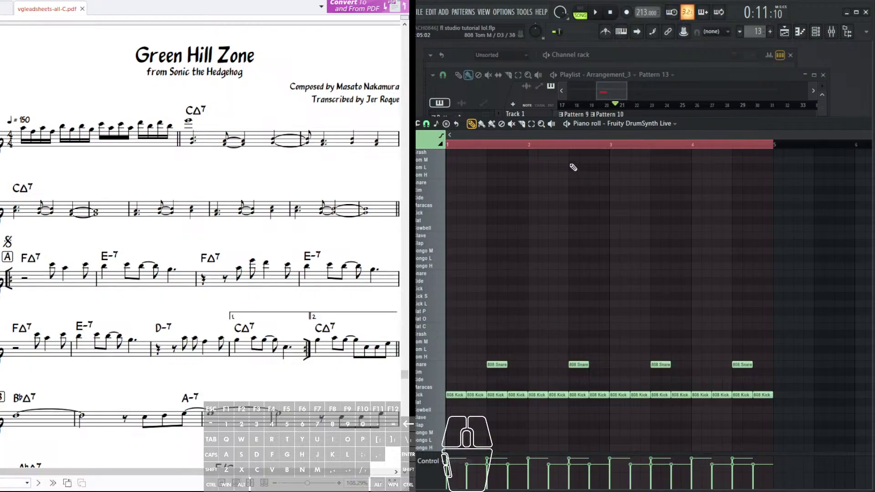
- Repeat the Pattern 13 drum clip back to back along Track 2 through the end of the last Pattern 12 clip
{"action": "left_click", "coordinate": [597, 12]}
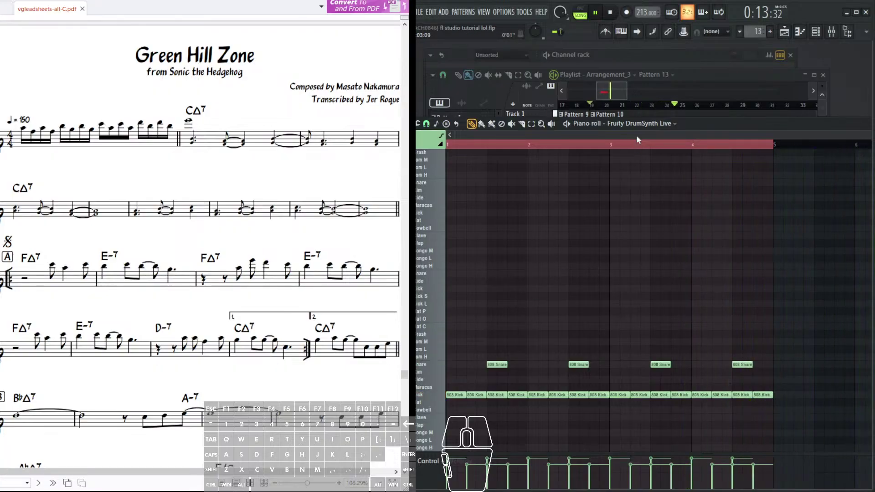
{"action": "left_click", "coordinate": [615, 88]}
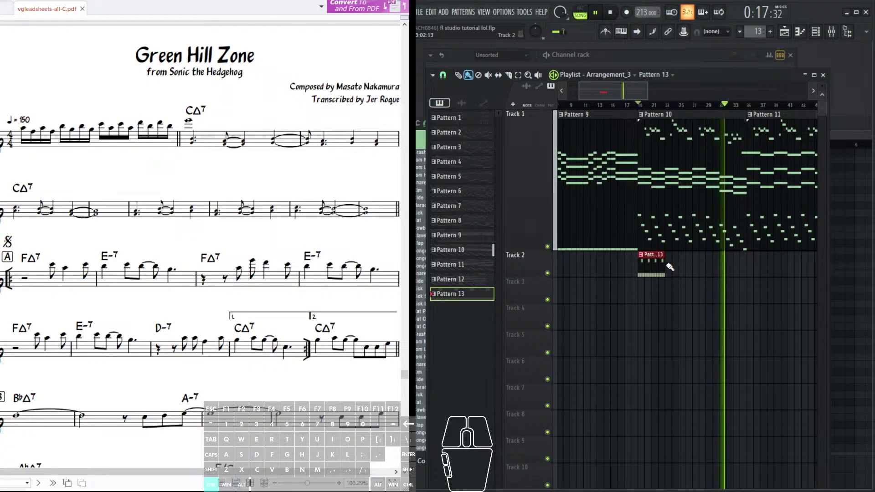
{"action": "key", "text": "ctrl+b"}
{"action": "key", "text": "ctrl+b"}
{"action": "key", "text": "ctrl+b"}
{"action": "key", "text": "ctrl+b"}
{"action": "key", "text": "ctrl+b"}
{"action": "key", "text": "ctrl+b"}
{"action": "key", "text": "ctrl+b"}
{"action": "key", "text": "ctrl+b"}
{"action": "scroll", "coordinate": [687, 106], "scroll_direction": "down", "scroll_amount": 3}
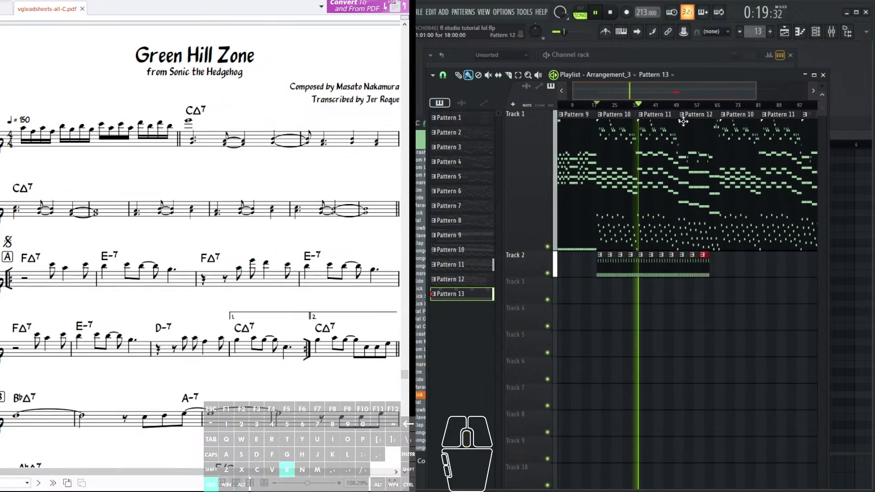
{"action": "scroll", "coordinate": [717, 107], "scroll_direction": "down", "scroll_amount": 2}
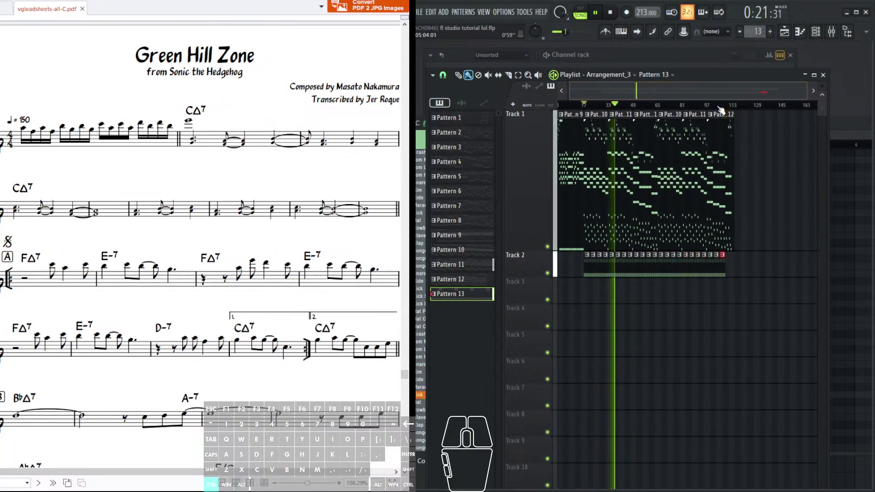
- Remove the surplus Pattern 13 clip beyond bar 115 and shorten the final Pattern 12 clip on Track 1 to 16 bars
{"action": "scroll", "coordinate": [737, 110], "scroll_direction": "up", "scroll_amount": 4}
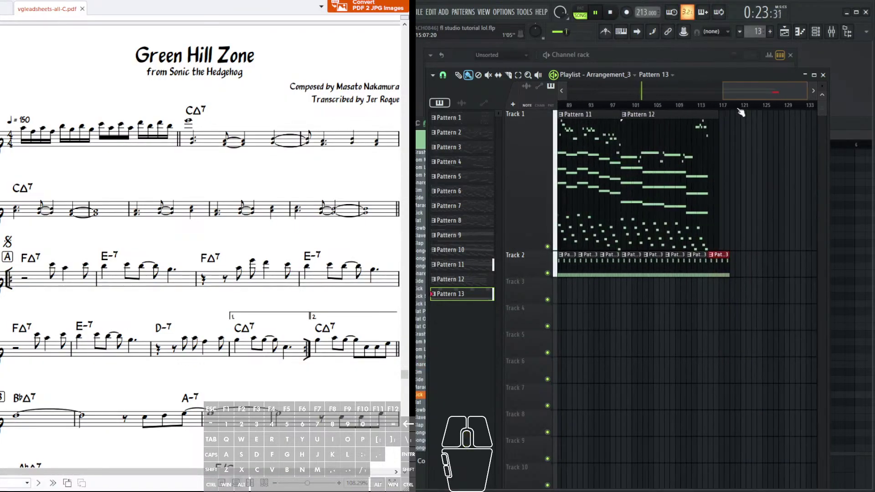
{"action": "scroll", "coordinate": [708, 124], "scroll_direction": "up", "scroll_amount": 3}
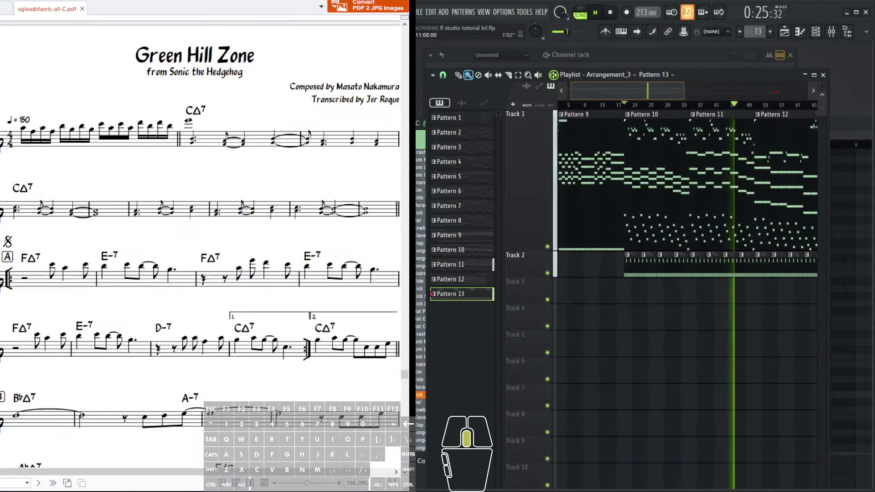
{"action": "scroll", "coordinate": [714, 219], "scroll_direction": "down", "scroll_amount": 4}
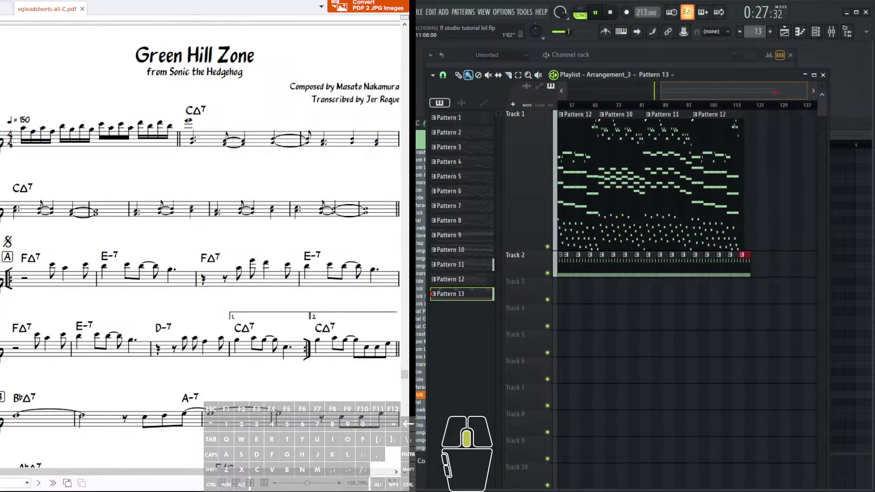
{"action": "scroll", "coordinate": [727, 120], "scroll_direction": "up", "scroll_amount": 3}
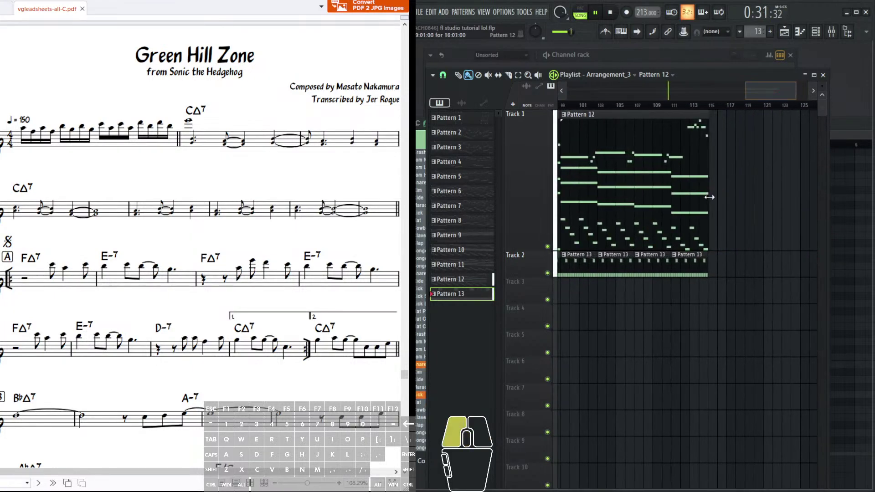
{"action": "left_click_drag", "start_coordinate": [708, 198], "coordinate": [869, 206]}
- Reopen the first Pattern 13 clip on Track 2 in the piano roll
{"action": "left_click_drag", "start_coordinate": [611, 212], "coordinate": [851, 214]}
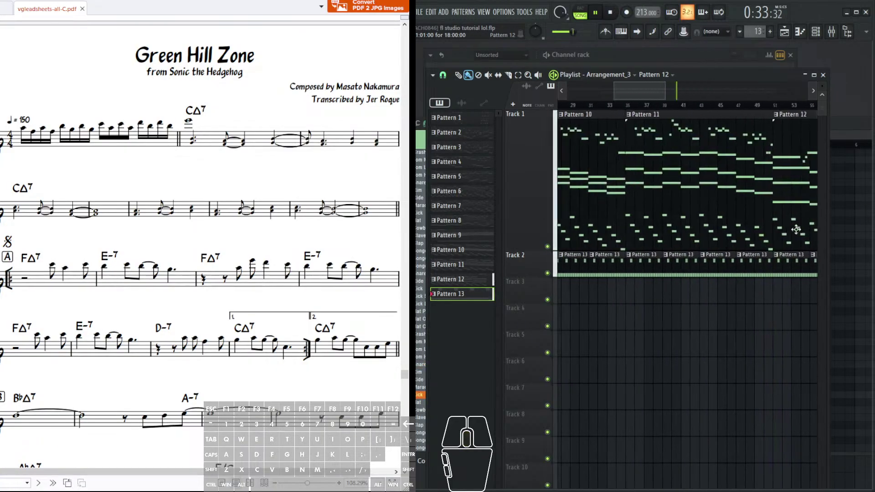
{"action": "left_click_drag", "start_coordinate": [606, 255], "coordinate": [677, 264]}
{"action": "double_click", "coordinate": [677, 263]}
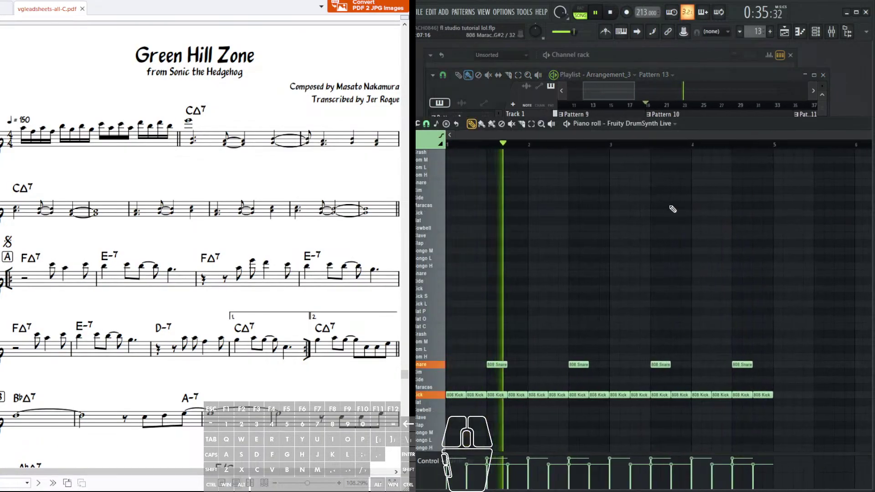
- Delete the four 808 Snare notes from Pattern 13's DrumSynth piano roll
{"action": "right_click", "coordinate": [745, 365]}
{"action": "right_click", "coordinate": [661, 365]}
{"action": "right_click", "coordinate": [497, 365]}
{"action": "right_click", "coordinate": [576, 366]}
- Thin out the 808 Kick row to eight evenly spaced notes, two per bar across the four bars, and clear the selection
{"action": "right_click", "coordinate": [742, 394]}
{"action": "right_click", "coordinate": [701, 395]}
{"action": "right_click", "coordinate": [659, 395]}
{"action": "right_click", "coordinate": [618, 394]}
{"action": "right_click", "coordinate": [577, 395]}
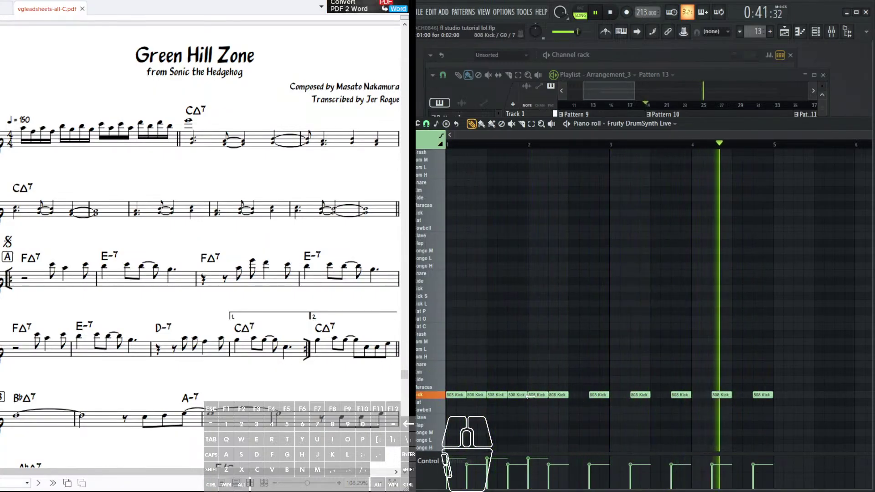
{"action": "right_click", "coordinate": [529, 394]}
{"action": "right_click", "coordinate": [495, 395]}
{"action": "right_click", "coordinate": [475, 395]}
{"action": "mouse_move", "coordinate": [455, 397]}
{"action": "left_mouse_down"}
{"action": "mouse_move", "coordinate": [491, 396]}
{"action": "mouse_move", "coordinate": [458, 397]}
{"action": "left_mouse_up"}
{"action": "key", "text": "ctrl+a"}
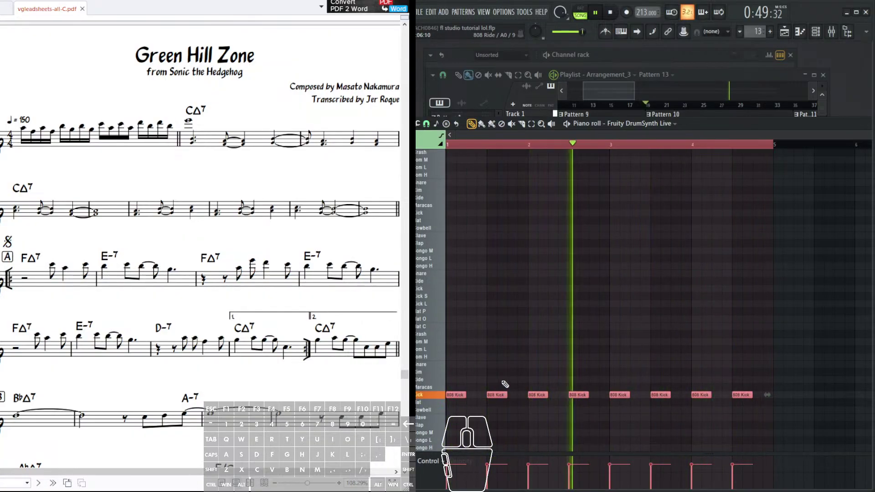
{"action": "key", "text": "ctrl+d"}
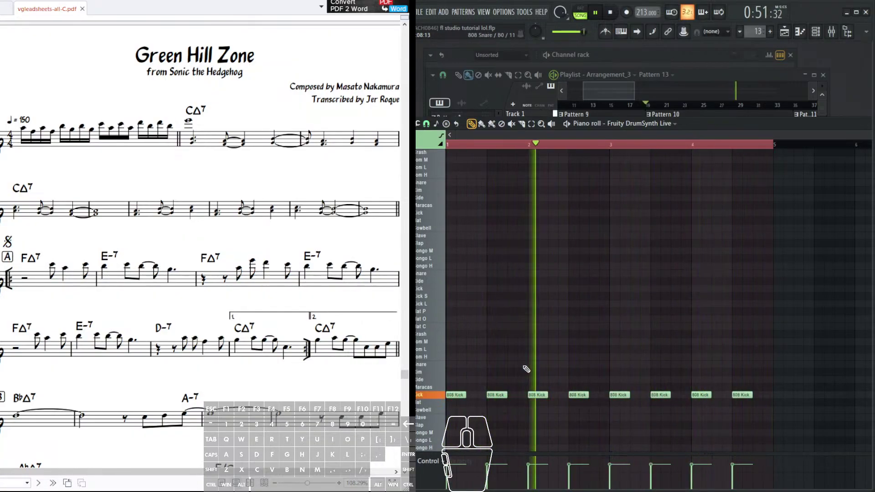
- Add an 808 Snare note halfway through each of the four bars, above the mid-bar kicks
{"action": "left_click", "coordinate": [499, 364]}
{"action": "left_click", "coordinate": [576, 365]}
{"action": "left_click", "coordinate": [659, 364]}
{"action": "left_click", "coordinate": [730, 365]}
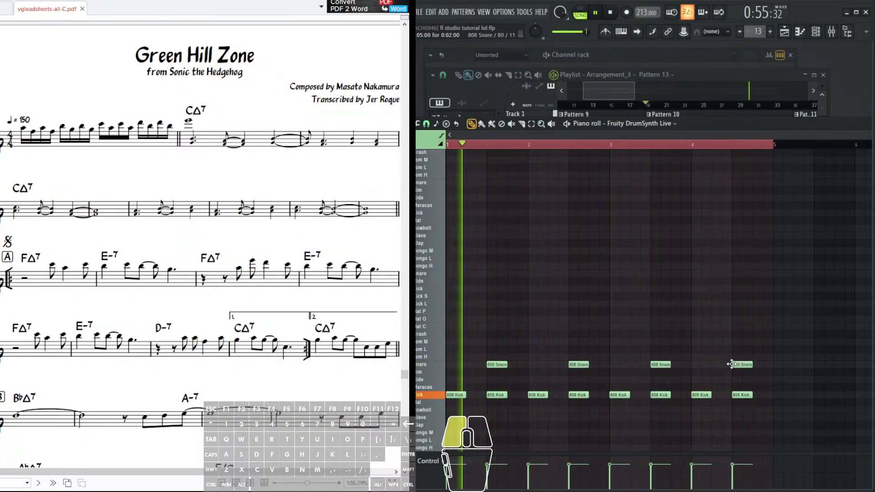
- Shift each mid-bar 808 Kick note to the last quarter of its bar and remove the four snare notes
{"action": "left_click", "coordinate": [514, 394]}
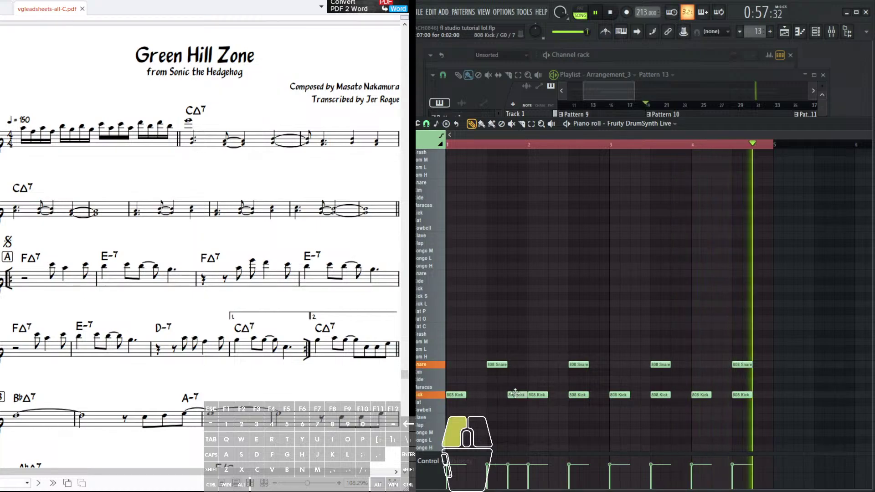
{"action": "right_click", "coordinate": [501, 364]}
{"action": "right_click", "coordinate": [578, 364]}
{"action": "right_click", "coordinate": [660, 364]}
{"action": "right_click", "coordinate": [742, 364]}
{"action": "right_click", "coordinate": [580, 394]}
{"action": "left_click", "coordinate": [604, 396]}
{"action": "right_click", "coordinate": [660, 394]}
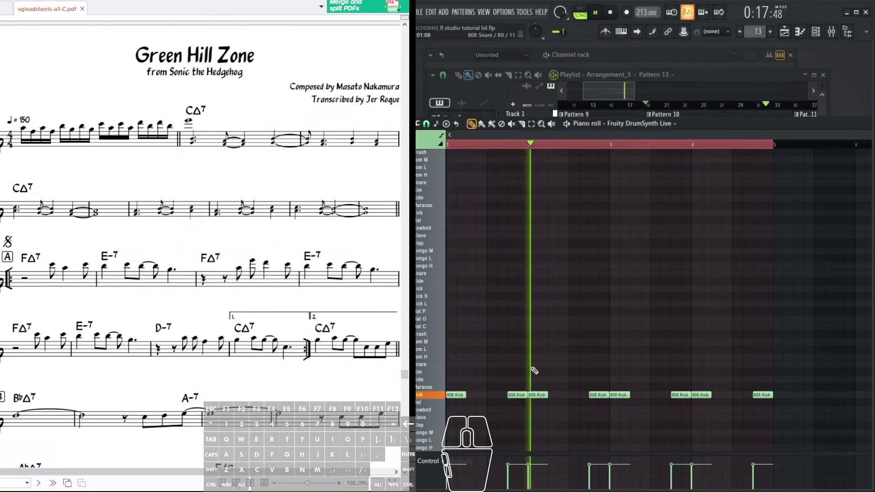
- Place four 808 Snare notes, one at the midpoint of every bar, between the regrouped kicks
{"action": "left_click", "coordinate": [493, 364]}
{"action": "left_click", "coordinate": [574, 364]}
{"action": "left_click", "coordinate": [656, 364]}
{"action": "left_click", "coordinate": [738, 364]}
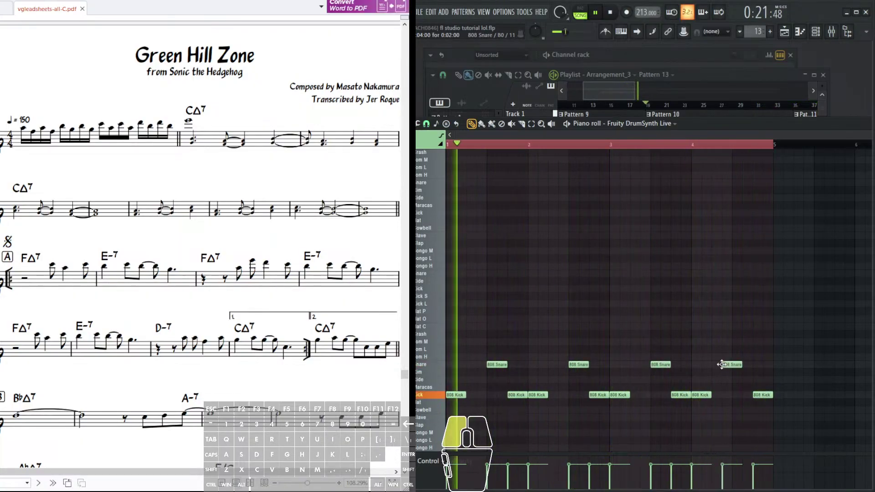
- Add eight evenly spaced 909 Hat C notes, two per bar across all four bars
{"action": "scroll", "coordinate": [529, 338], "scroll_direction": "up", "scroll_amount": 1}
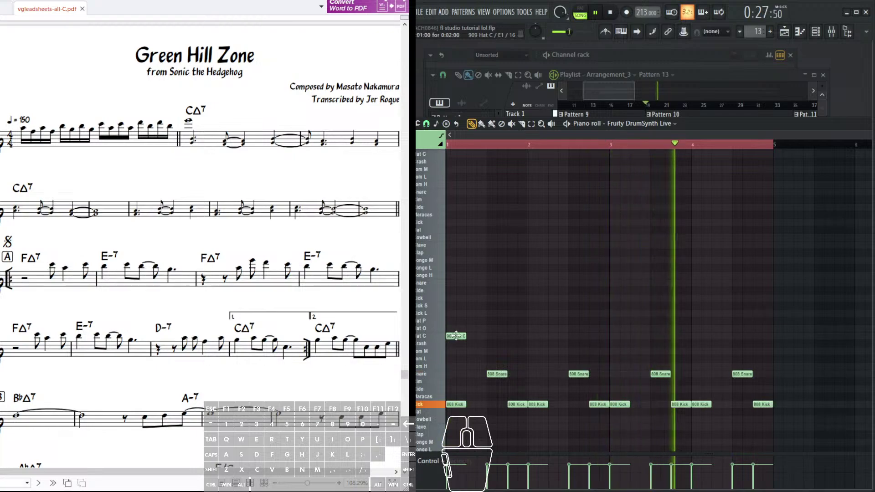
{"action": "left_click", "coordinate": [456, 336]}
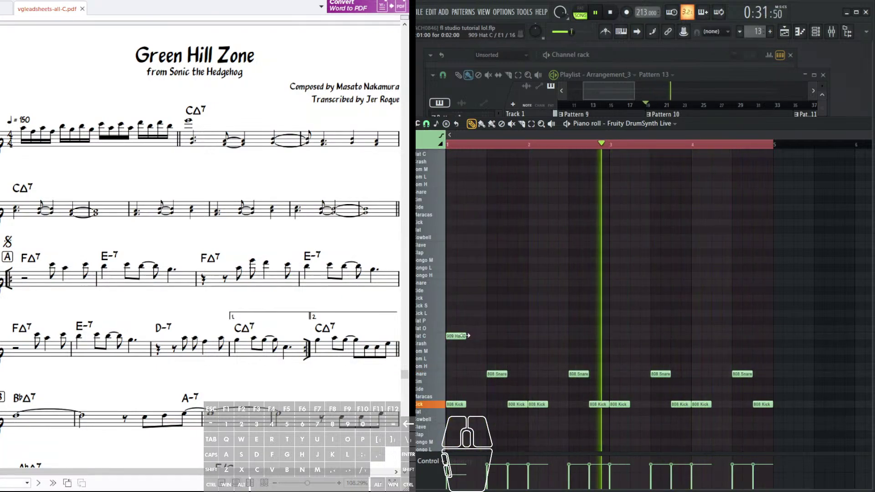
{"action": "left_click", "coordinate": [497, 336]}
{"action": "left_click", "coordinate": [541, 336]}
{"action": "left_click_drag", "start_coordinate": [559, 338], "coordinate": [727, 335]}
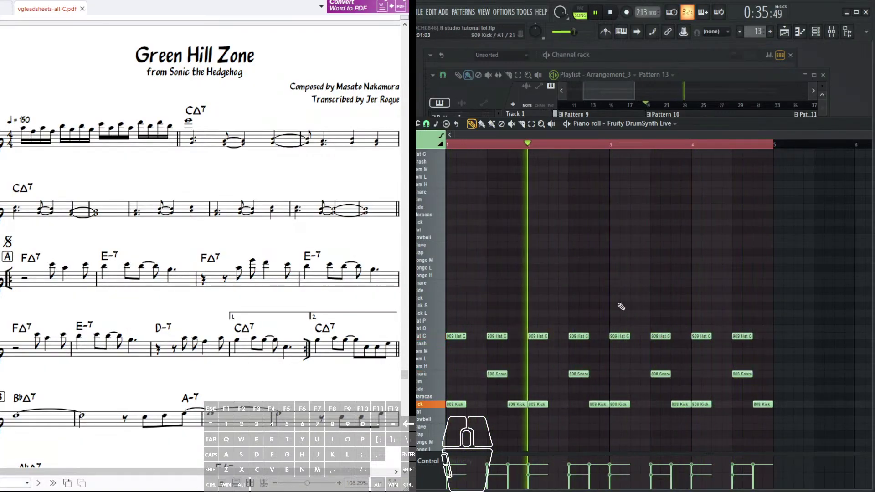
- Audition a drum sound, return to the playlist, and look over the whole arrangement and the channel rack
{"action": "scroll", "coordinate": [578, 283], "scroll_direction": "up", "scroll_amount": 1}
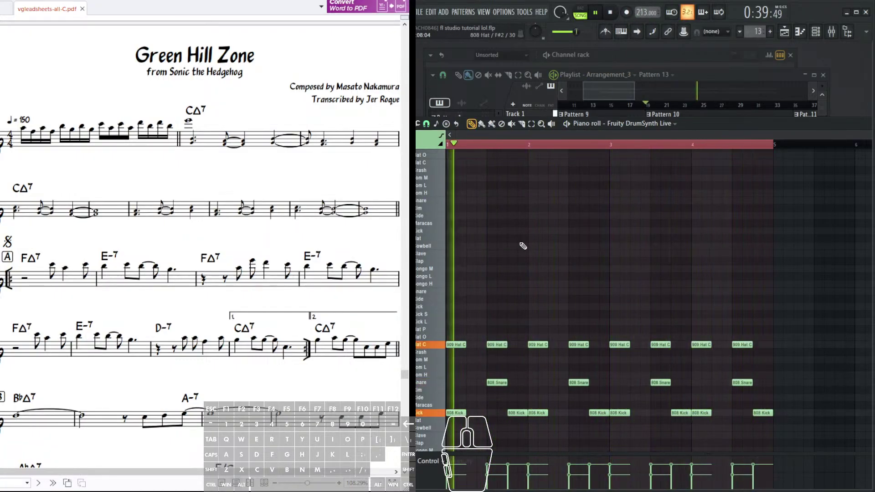
{"action": "left_click", "coordinate": [433, 303]}
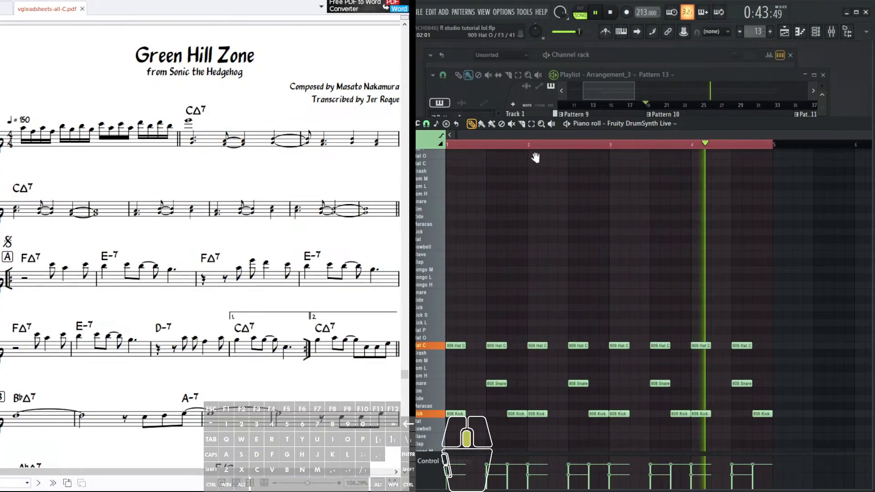
{"action": "scroll", "coordinate": [594, 145], "scroll_direction": "down", "scroll_amount": 3}
{"action": "left_click", "coordinate": [629, 91]}
{"action": "scroll", "coordinate": [629, 91], "scroll_direction": "down", "scroll_amount": 1}
{"action": "scroll", "coordinate": [612, 93], "scroll_direction": "down", "scroll_amount": 4}
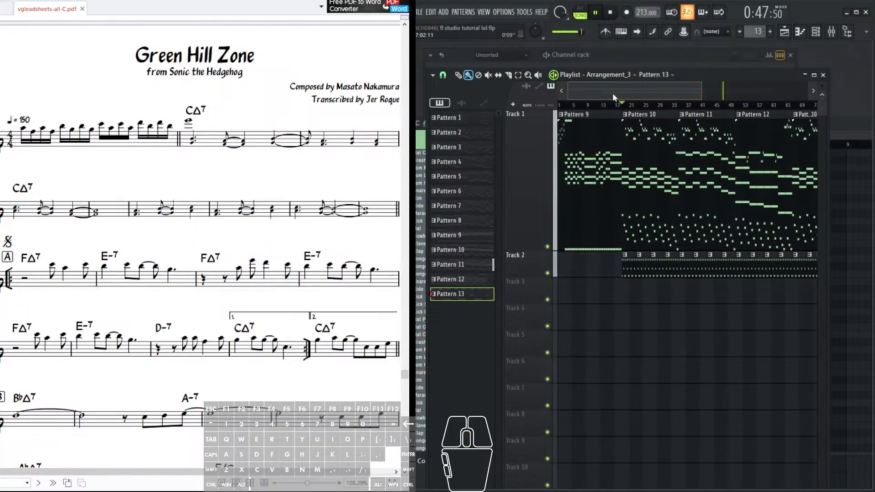
{"action": "scroll", "coordinate": [612, 93], "scroll_direction": "down", "scroll_amount": 1}
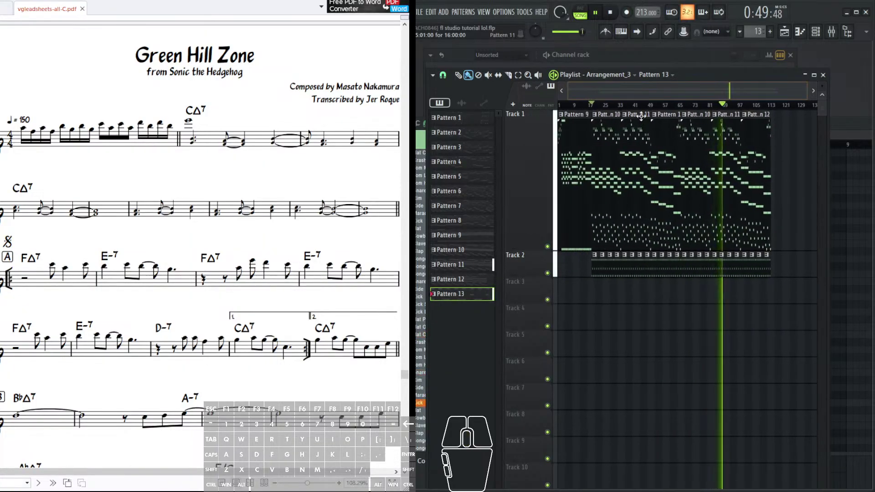
{"action": "left_click", "coordinate": [614, 55]}
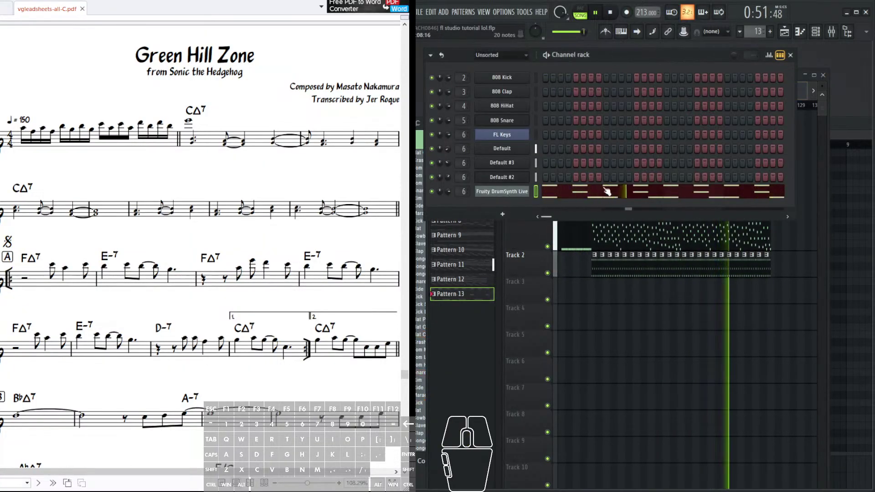
{"action": "left_click", "coordinate": [614, 250]}
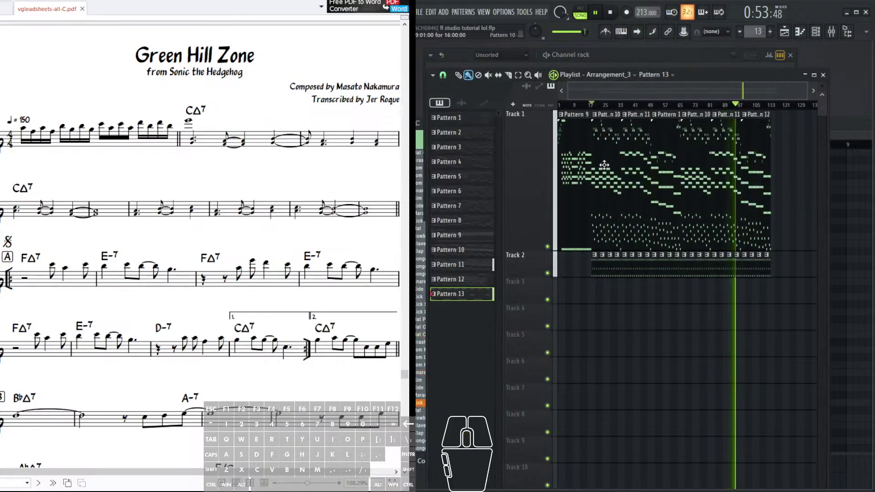
{"action": "left_click_drag", "start_coordinate": [649, 189], "coordinate": [619, 201]}
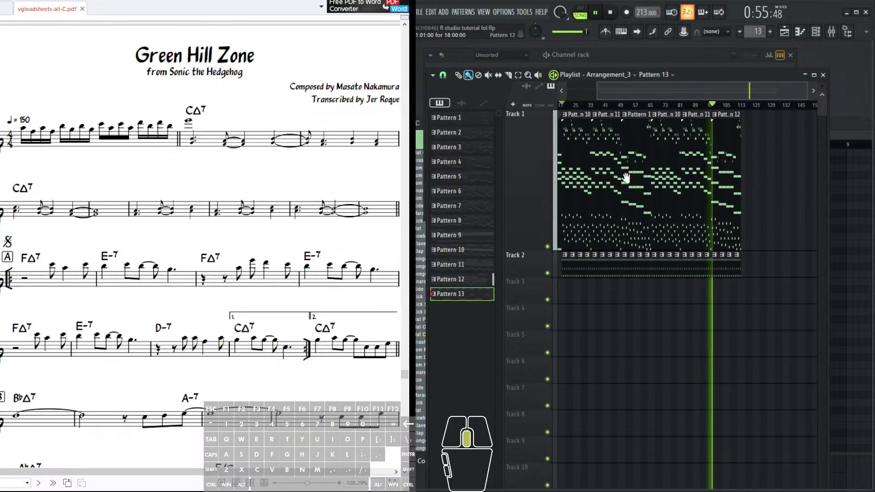
{"action": "scroll", "coordinate": [626, 178], "scroll_direction": "left", "scroll_amount": 2}
- Increase the heights of Track 2 and Track 1 in the playlist
{"action": "left_click_drag", "start_coordinate": [527, 273], "coordinate": [524, 294]}
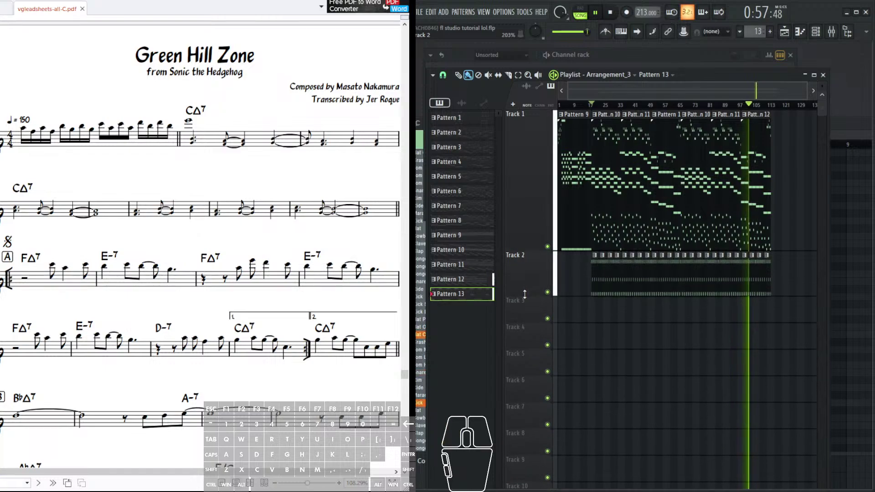
{"action": "left_click_drag", "start_coordinate": [515, 248], "coordinate": [520, 267]}
{"action": "scroll", "coordinate": [678, 113], "scroll_direction": "up", "scroll_amount": 5}
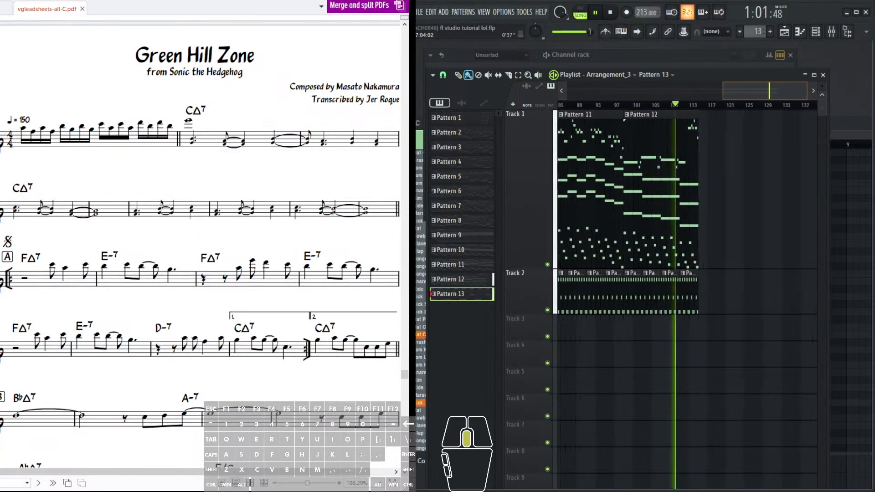
- Lay out five Pattern 13 clips back to back on Track 3, starting at bar 1 beneath Pattern 9
{"action": "scroll", "coordinate": [670, 169], "scroll_direction": "down", "scroll_amount": 3}
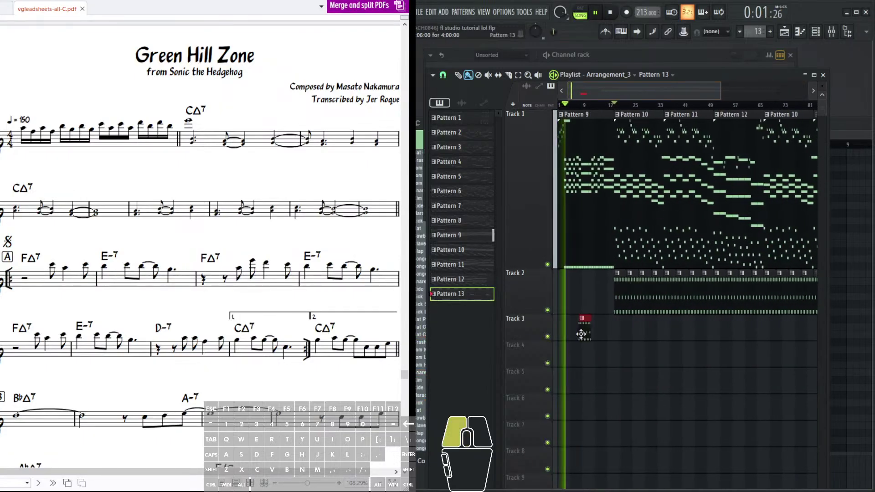
{"action": "scroll", "coordinate": [588, 82], "scroll_direction": "up", "scroll_amount": 3}
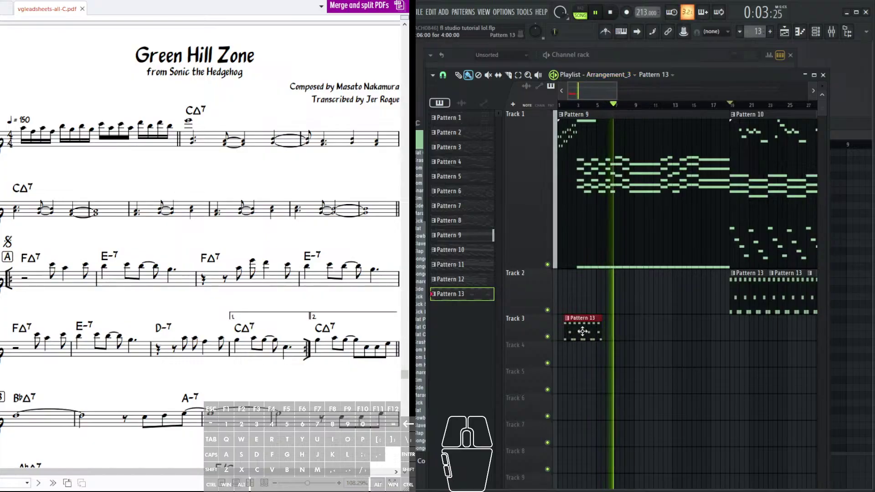
{"action": "left_click", "coordinate": [625, 334]}
{"action": "left_click_drag", "start_coordinate": [626, 334], "coordinate": [742, 334]}
{"action": "left_click_drag", "start_coordinate": [606, 335], "coordinate": [608, 335]}
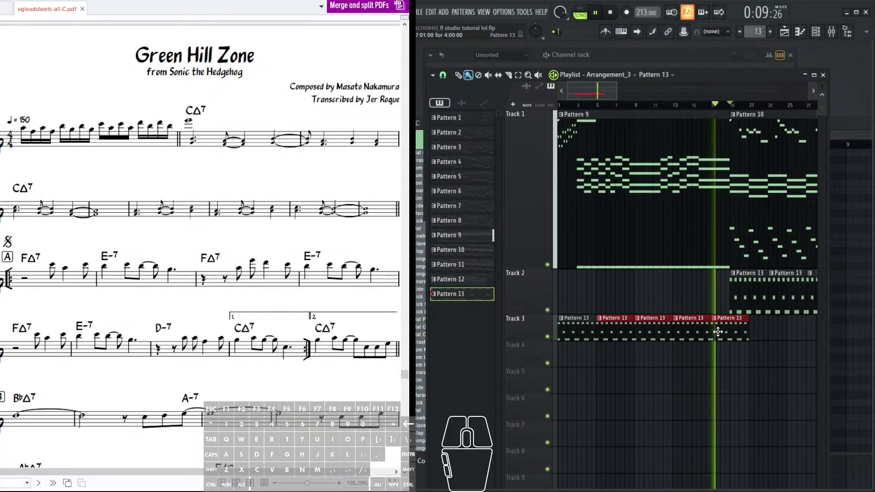
- Remove the first Track 3 clip and move the remaining four Pattern 13 clips to Track 2, spanning bars 3 to 19
{"action": "right_click", "coordinate": [577, 335]}
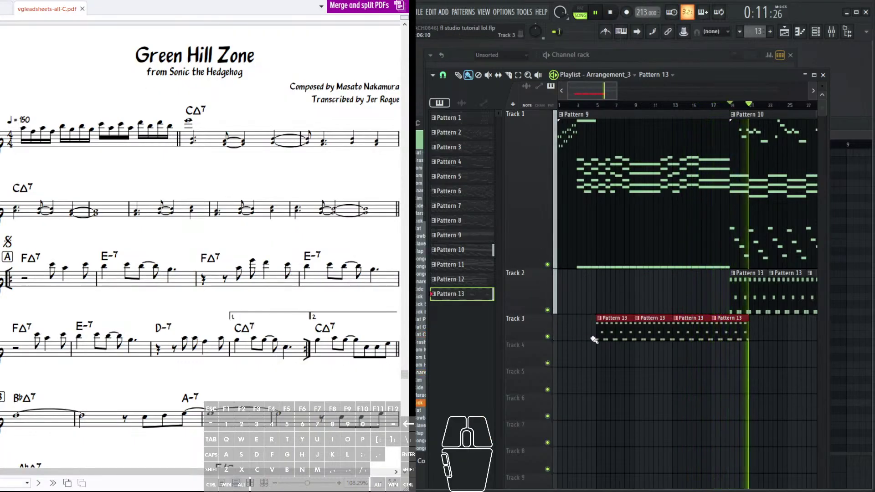
{"action": "left_click_drag", "start_coordinate": [584, 355], "coordinate": [710, 325]}
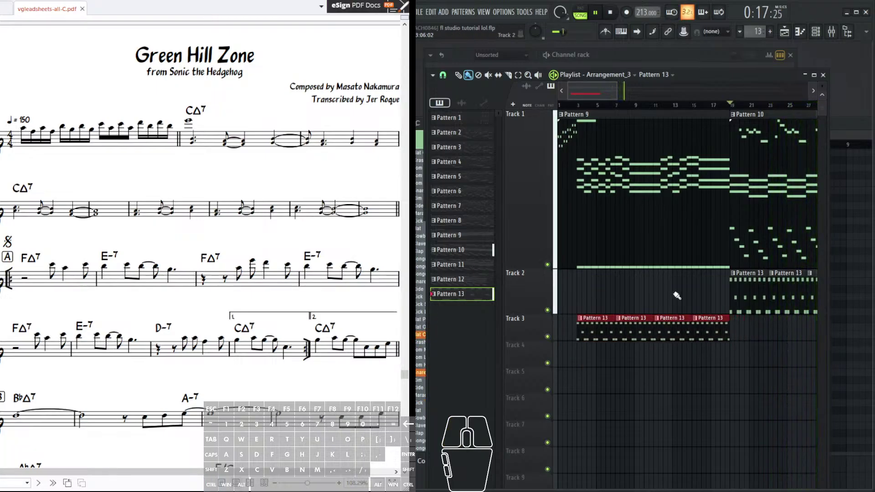
{"action": "scroll", "coordinate": [700, 109], "scroll_direction": "down", "scroll_amount": 3}
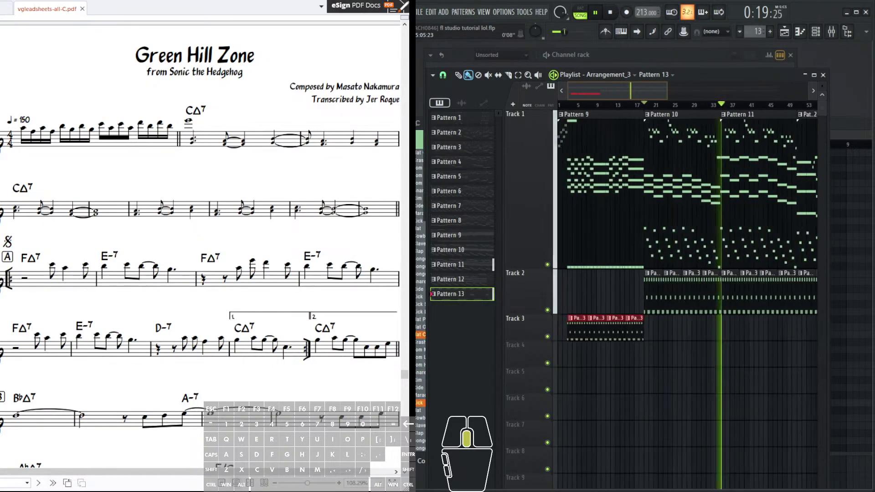
{"action": "left_click_drag", "start_coordinate": [671, 325], "coordinate": [668, 287]}
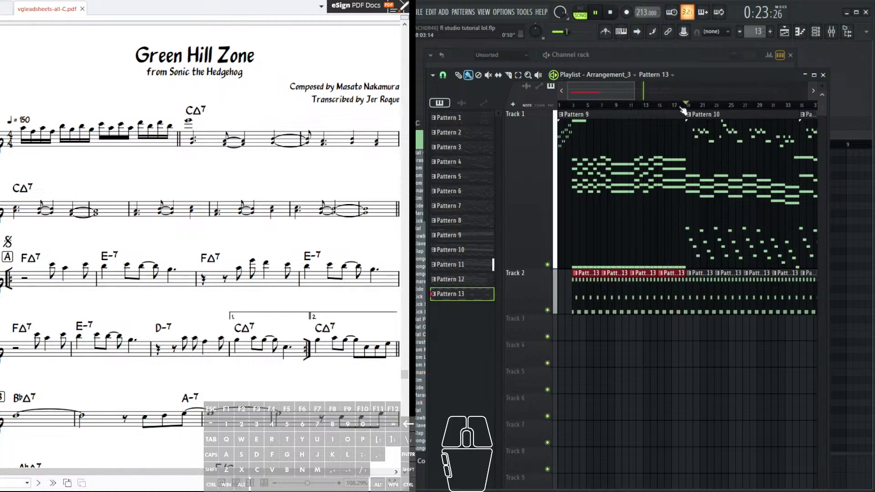
{"action": "scroll", "coordinate": [682, 111], "scroll_direction": "down", "scroll_amount": 1}
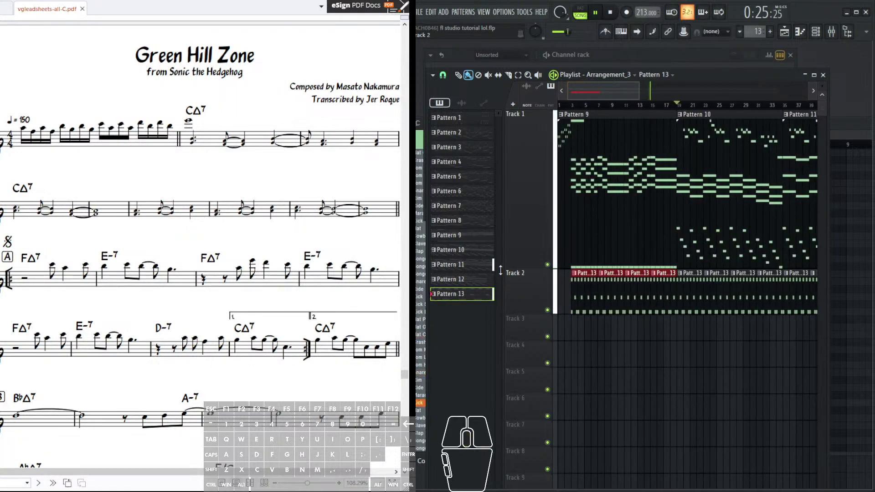
- Review Pattern 13's drum notes in the piano roll and follow the playback through the later playlist clips
{"action": "double_click", "coordinate": [586, 296]}
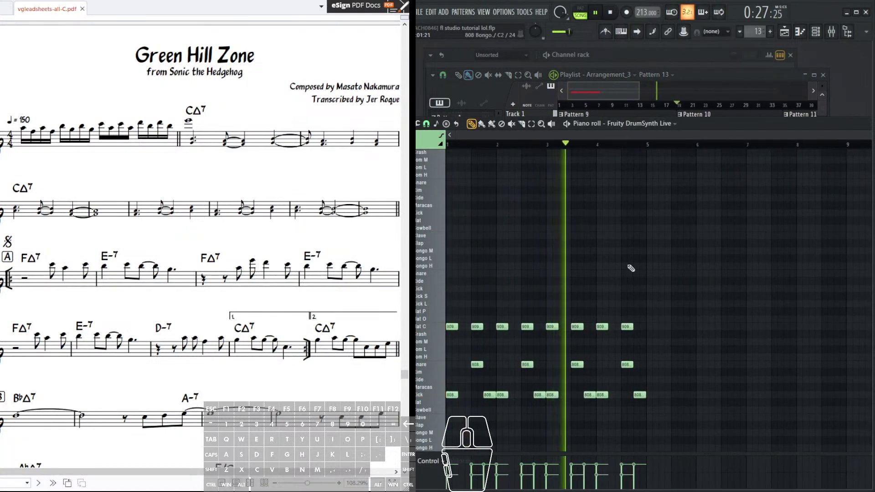
{"action": "scroll", "coordinate": [482, 185], "scroll_direction": "down", "scroll_amount": 2}
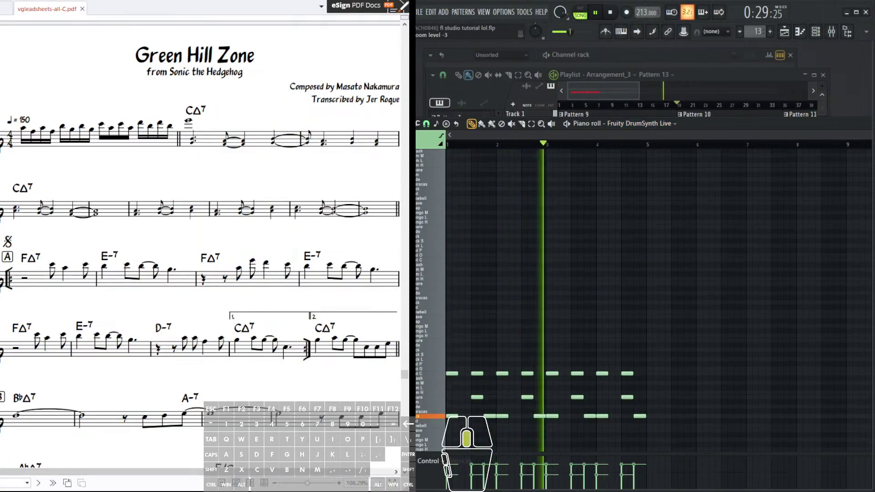
{"action": "scroll", "coordinate": [481, 221], "scroll_direction": "down", "scroll_amount": 3}
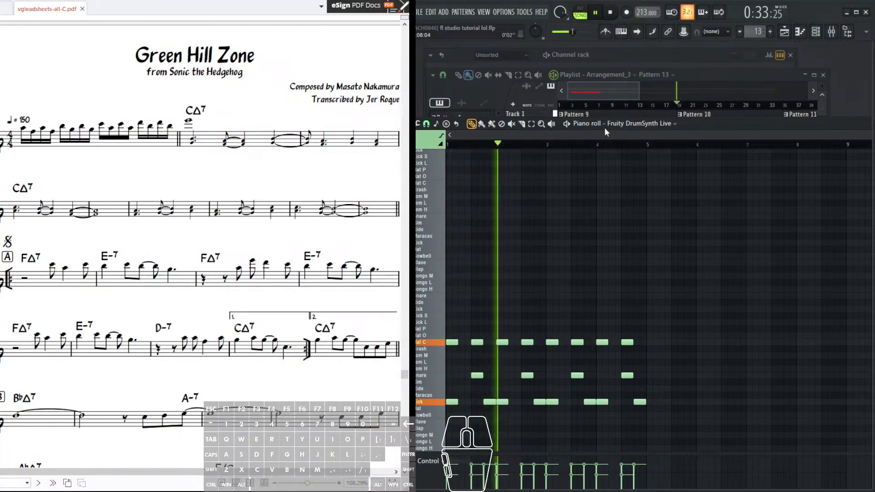
{"action": "left_click", "coordinate": [614, 86]}
{"action": "scroll", "coordinate": [616, 89], "scroll_direction": "down", "scroll_amount": 2}
{"action": "scroll", "coordinate": [631, 110], "scroll_direction": "up", "scroll_amount": 2}
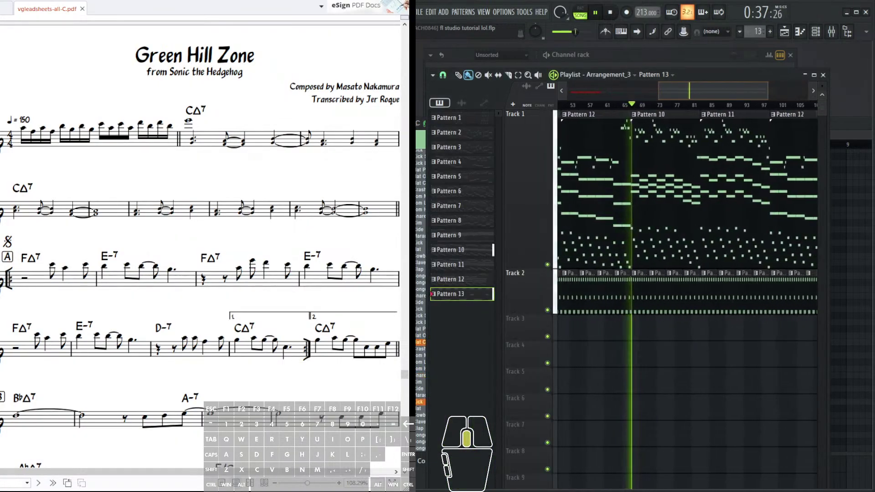
{"action": "left_click_drag", "start_coordinate": [670, 149], "coordinate": [643, 137]}
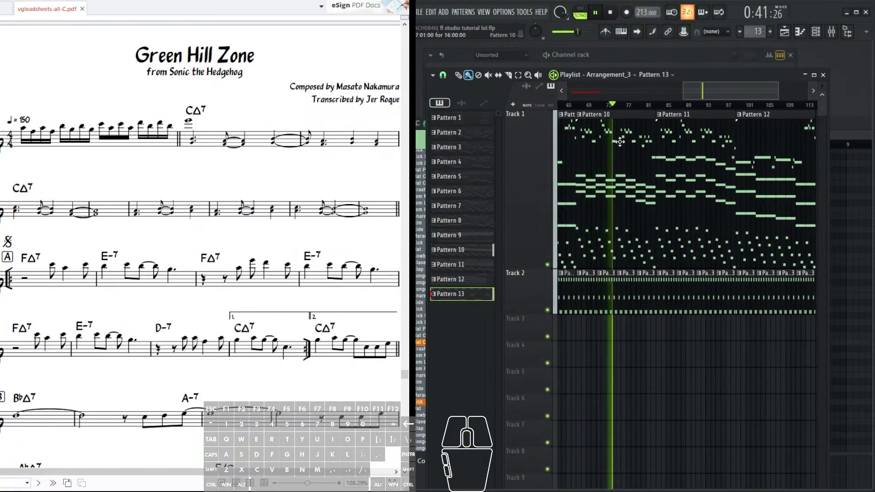
- Open the Default #3 Sytrus instrument from the channel rack and show its main settings
{"action": "left_click", "coordinate": [628, 54]}
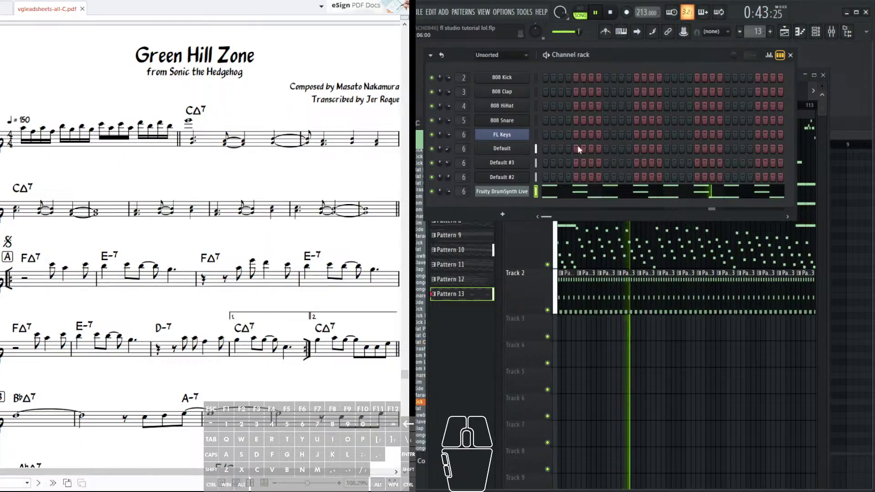
{"action": "left_click", "coordinate": [512, 163]}
{"action": "left_click", "coordinate": [467, 228]}
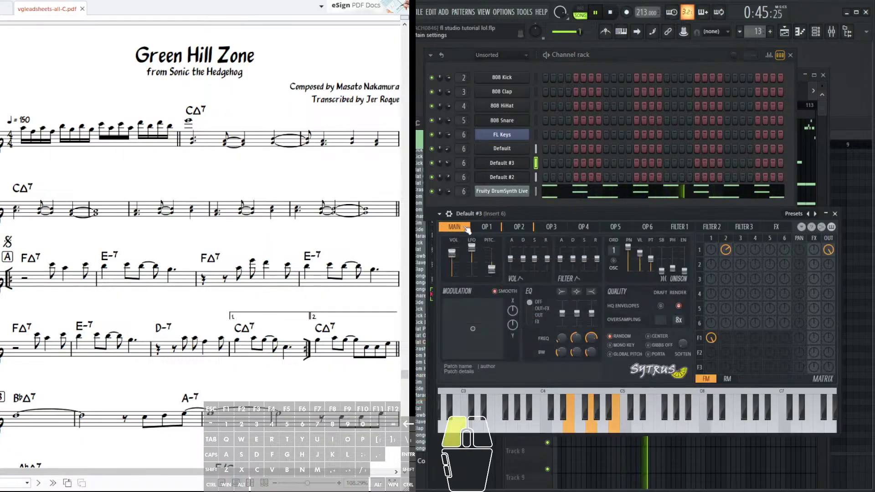
- Inspect the OP 1 and Filter 1 settings of the Sytrus channels Default #3, Default #2 and Default
{"action": "left_click", "coordinate": [487, 227]}
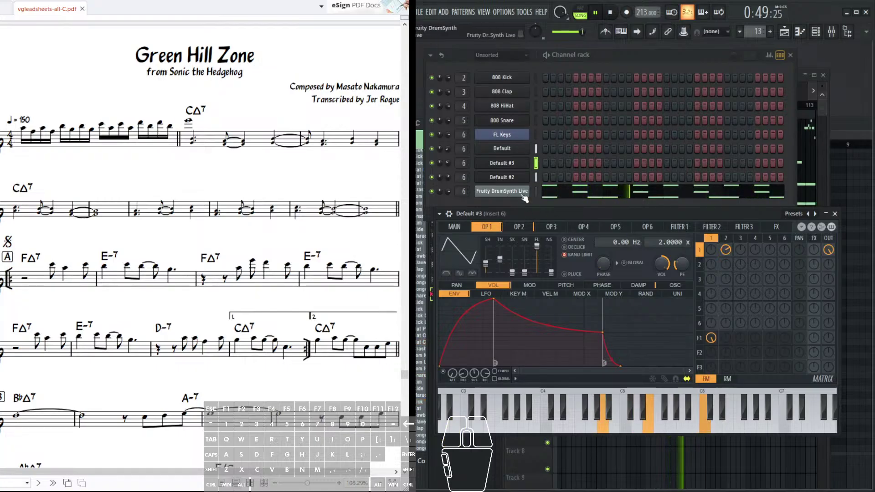
{"action": "left_click", "coordinate": [519, 181]}
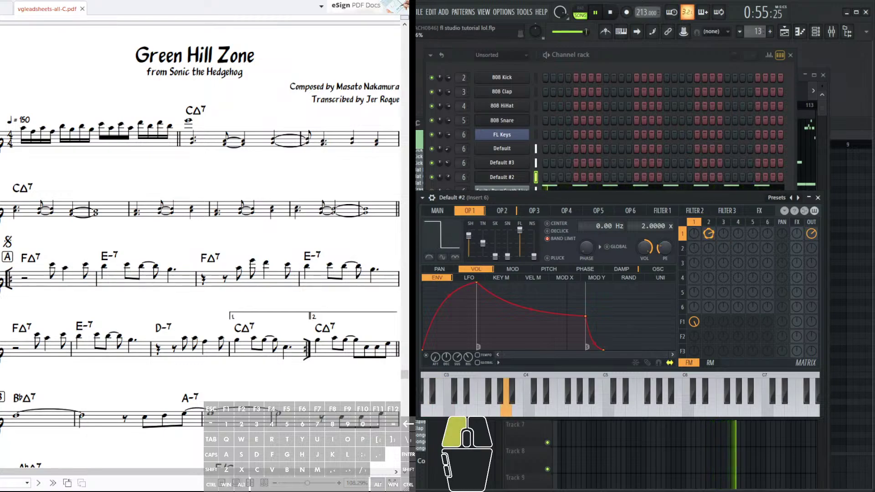
{"action": "left_click", "coordinate": [513, 151]}
{"action": "left_click_drag", "start_coordinate": [611, 202], "coordinate": [608, 204]}
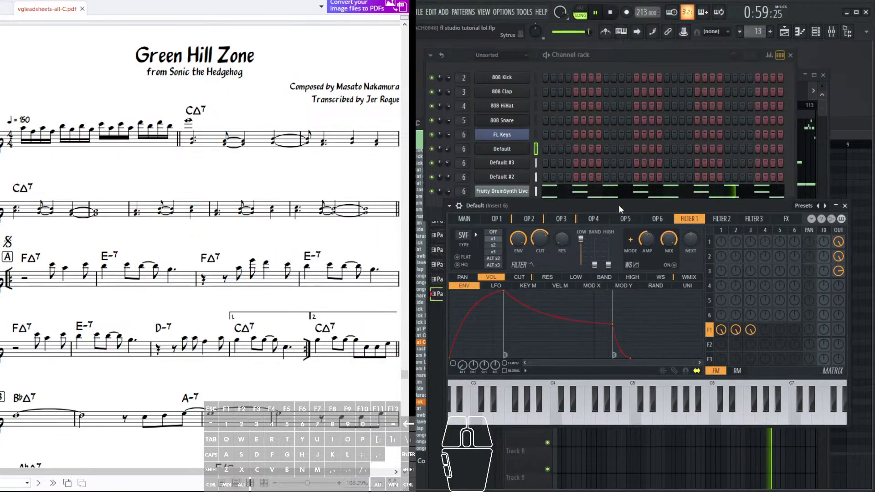
- Review the opening of the playlist arrangement and deselect the four highlighted Pattern 13 clips at the start of Track 2
{"action": "left_click_drag", "start_coordinate": [628, 442], "coordinate": [667, 111]}
{"action": "scroll", "coordinate": [638, 93], "scroll_direction": "down", "scroll_amount": 3}
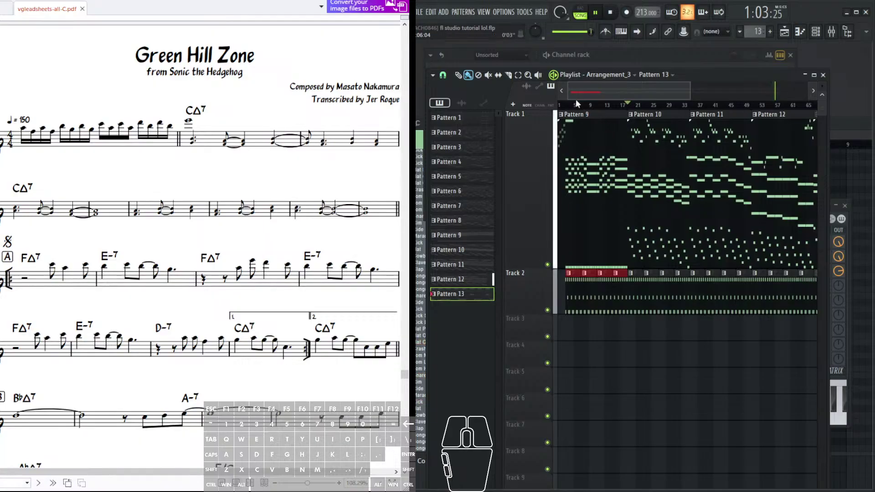
{"action": "scroll", "coordinate": [578, 104], "scroll_direction": "up", "scroll_amount": 2}
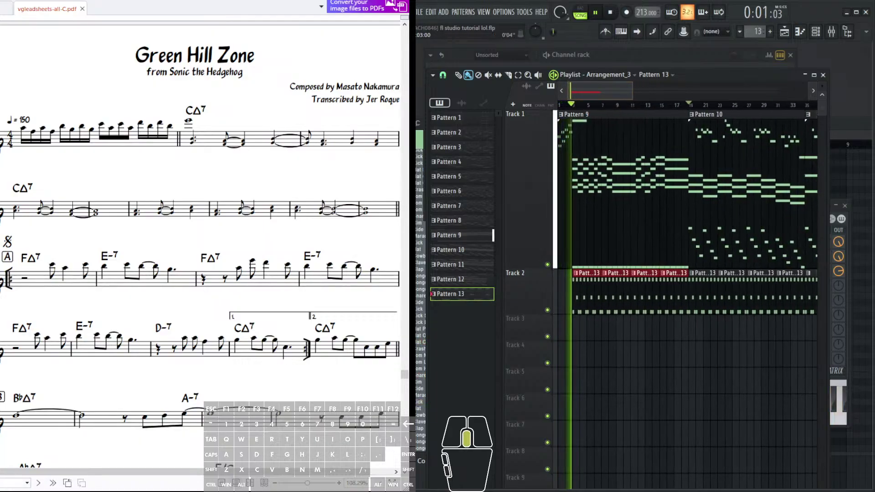
{"action": "scroll", "coordinate": [614, 111], "scroll_direction": "up", "scroll_amount": 1}
{"action": "scroll", "coordinate": [600, 106], "scroll_direction": "up", "scroll_amount": 3}
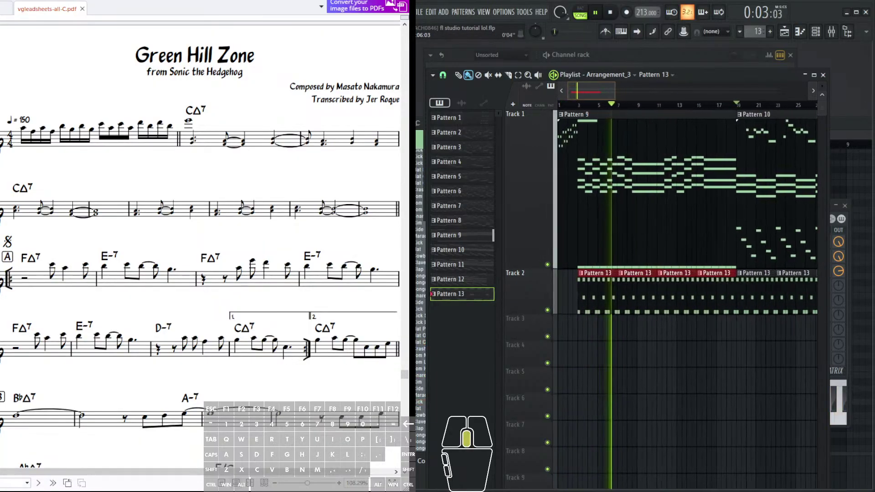
{"action": "left_click_drag", "start_coordinate": [699, 167], "coordinate": [691, 207]}
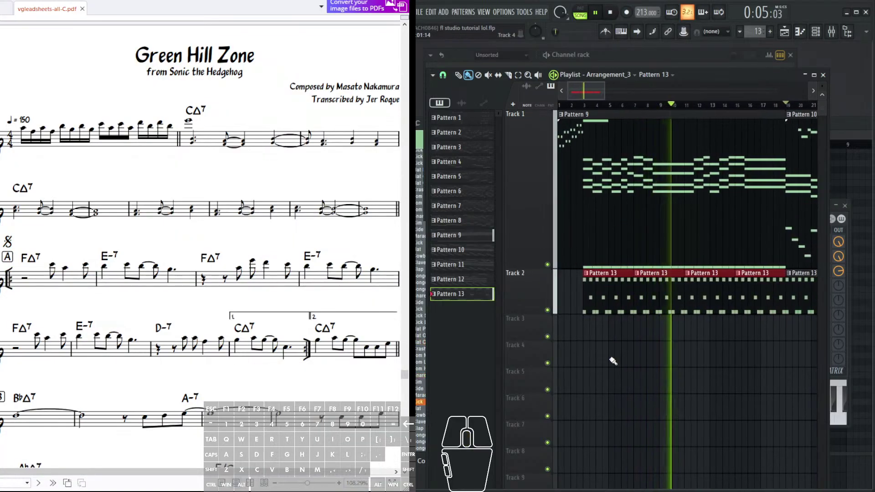
{"action": "left_click", "coordinate": [586, 273]}
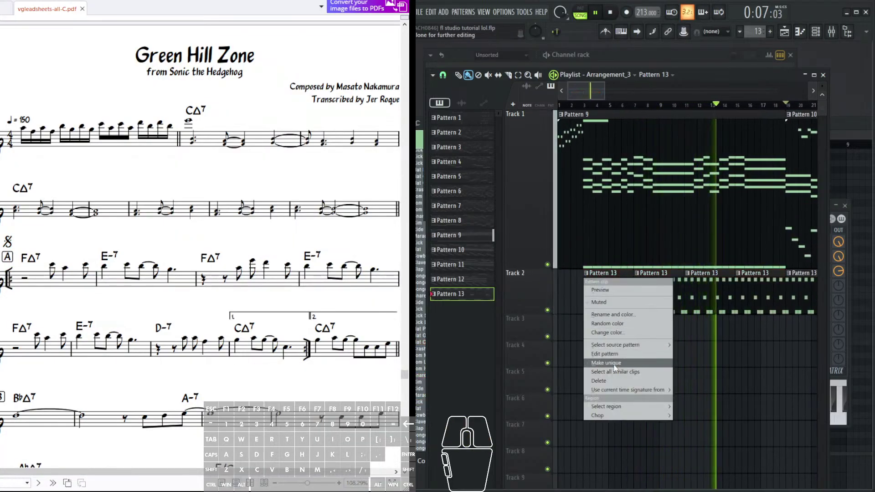
{"action": "left_click", "coordinate": [728, 359]}
{"action": "left_click_drag", "start_coordinate": [742, 345], "coordinate": [603, 340]}
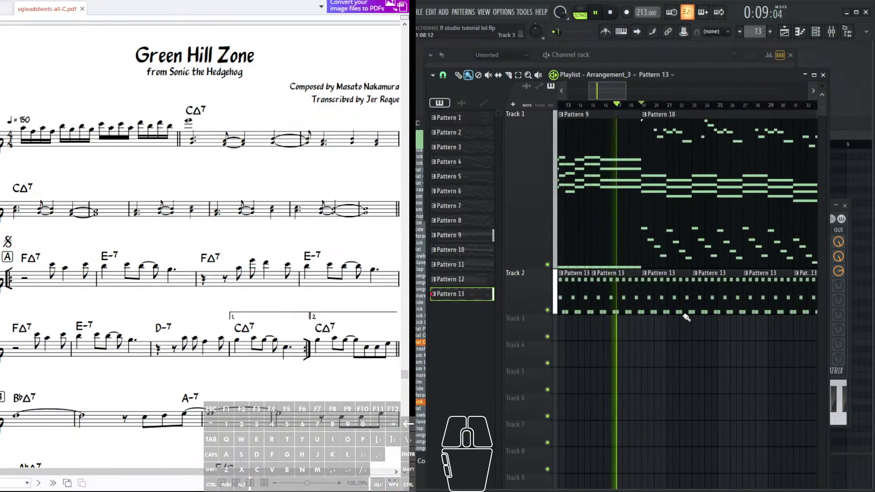
{"action": "left_click_drag", "start_coordinate": [714, 326], "coordinate": [636, 352]}
{"action": "left_click_drag", "start_coordinate": [660, 237], "coordinate": [610, 214]}
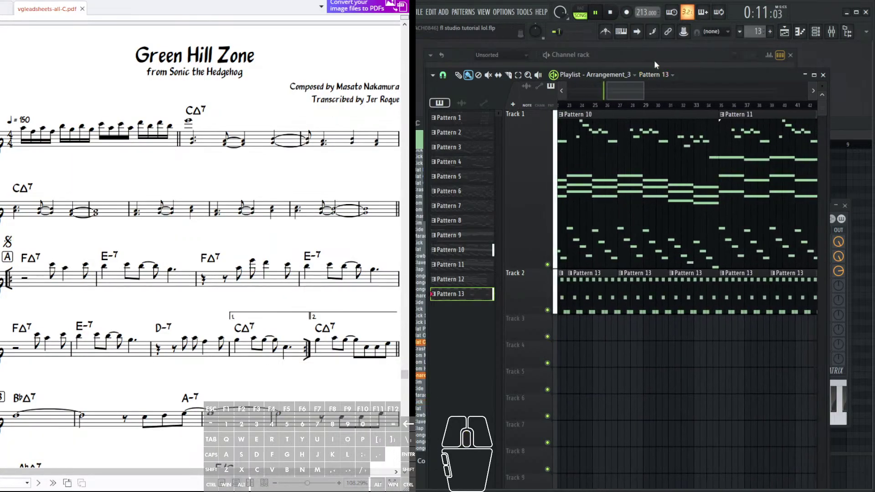
- Try the Extra preset on the Fruity DrumSynth Live channel, and load its Default preset
{"action": "left_click", "coordinate": [654, 60]}
{"action": "left_click", "coordinate": [515, 192]}
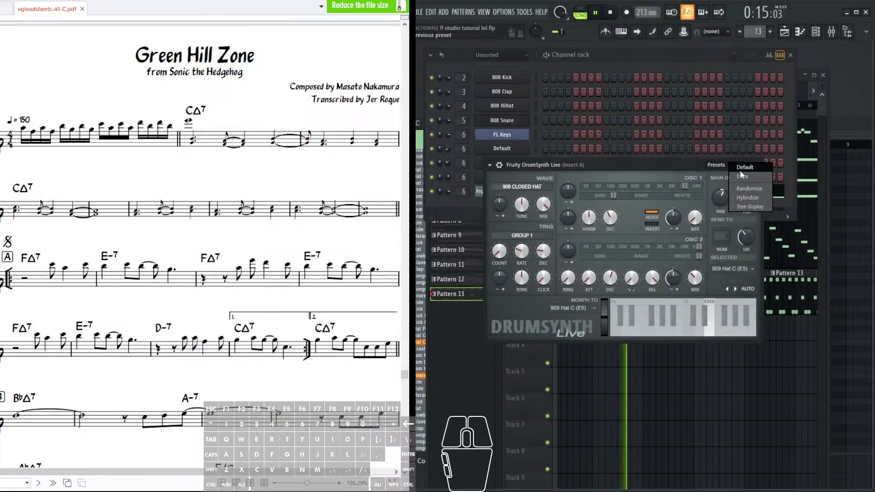
{"action": "left_click", "coordinate": [751, 177]}
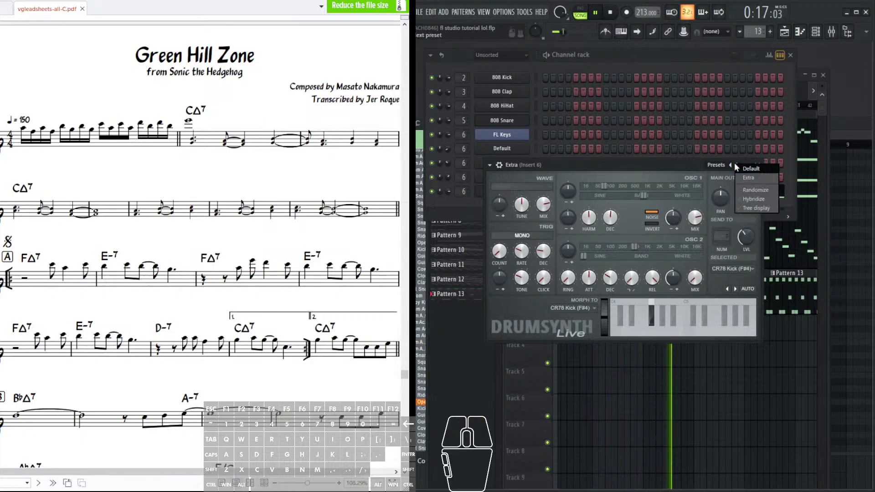
{"action": "left_click", "coordinate": [741, 170]}
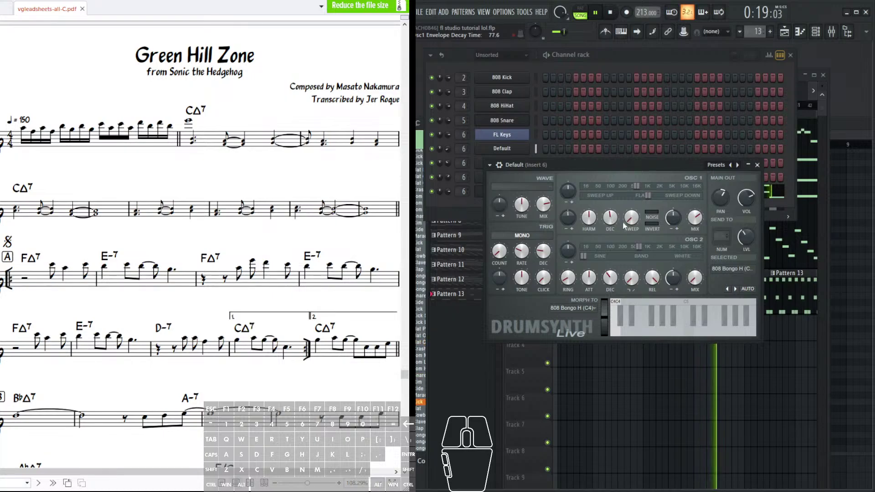
- Examine how Patterns 10 to 13 are laid out through the playlist during playback, checking the channel rack for the channels in use
{"action": "right_click", "coordinate": [592, 381]}
{"action": "left_click_drag", "start_coordinate": [742, 336], "coordinate": [612, 330]}
{"action": "left_click_drag", "start_coordinate": [732, 306], "coordinate": [654, 327]}
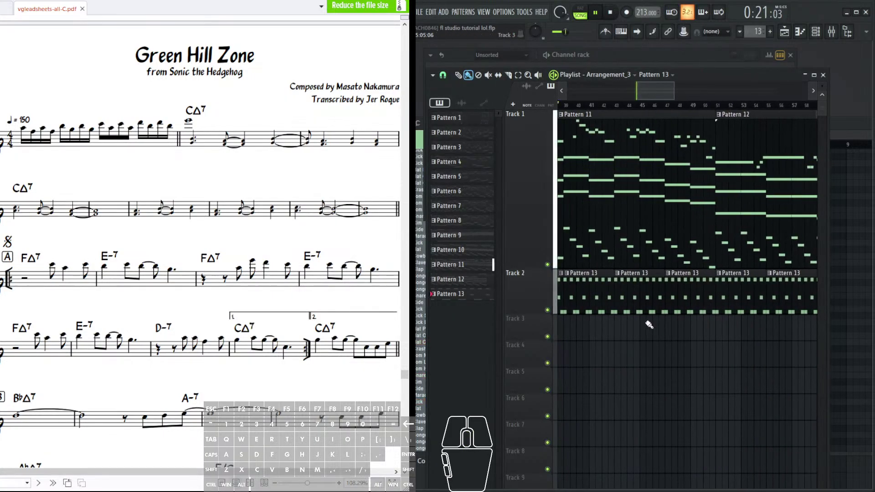
{"action": "left_click_drag", "start_coordinate": [627, 212], "coordinate": [558, 231]}
{"action": "scroll", "coordinate": [747, 169], "scroll_direction": "down", "scroll_amount": 3}
{"action": "left_click_drag", "start_coordinate": [767, 162], "coordinate": [672, 183]}
{"action": "left_click", "coordinate": [650, 59]}
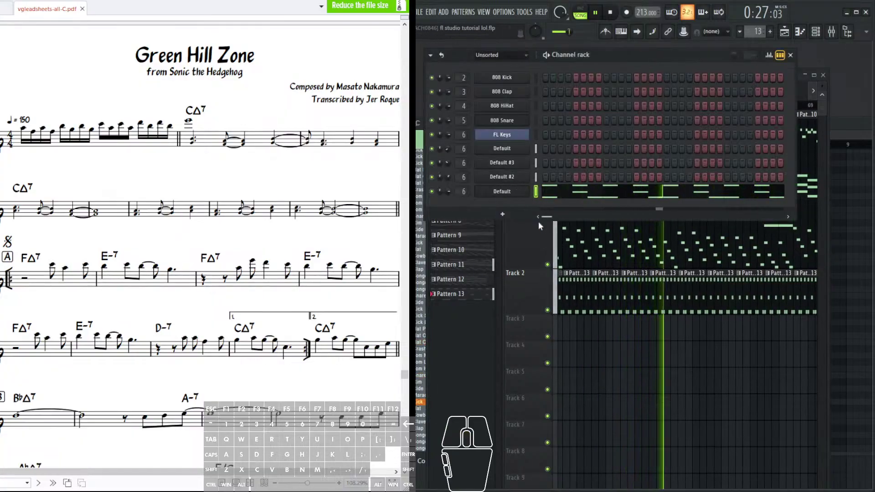
{"action": "scroll", "coordinate": [624, 273], "scroll_direction": "down", "scroll_amount": 1}
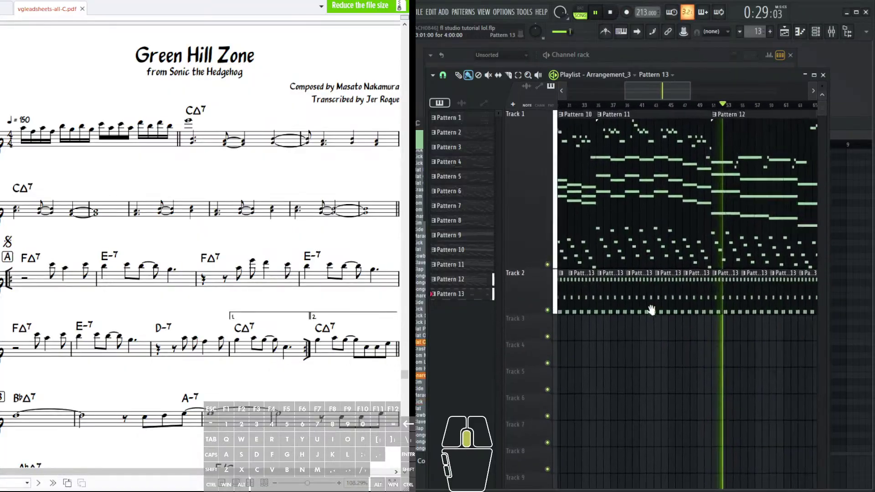
{"action": "left_click", "coordinate": [654, 56]}
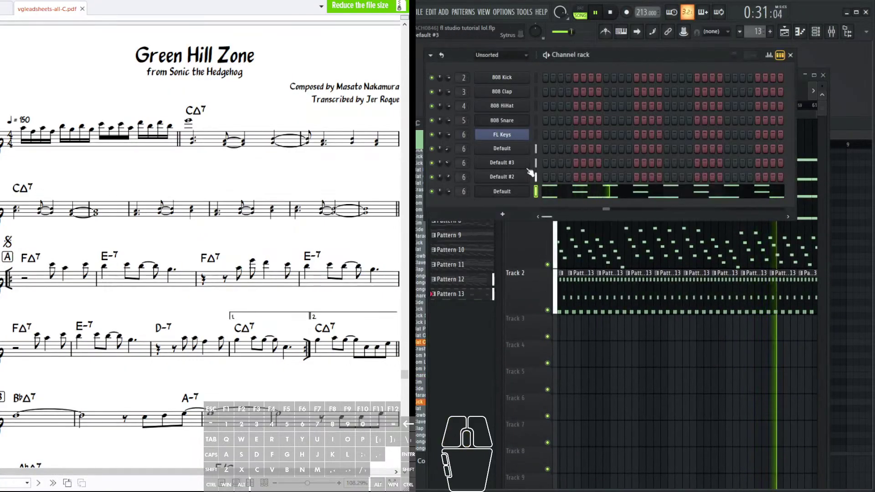
{"action": "left_click_drag", "start_coordinate": [687, 238], "coordinate": [558, 250]}
{"action": "left_click_drag", "start_coordinate": [686, 262], "coordinate": [601, 267]}
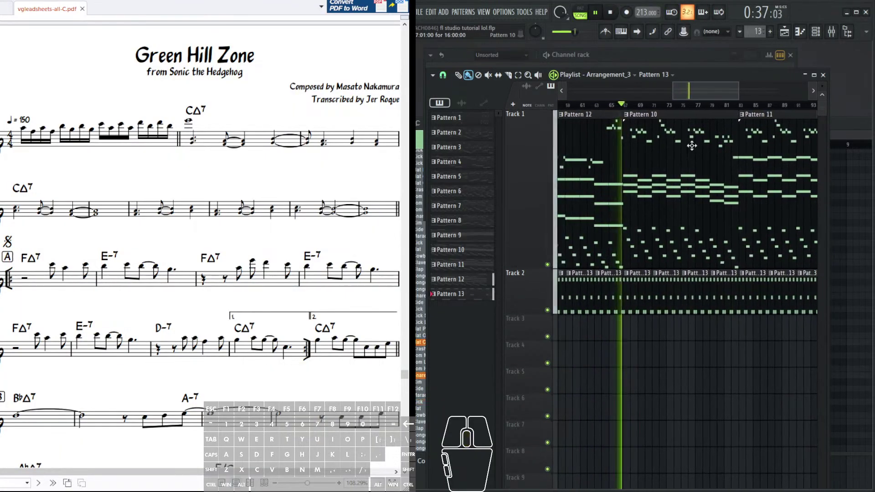
{"action": "scroll", "coordinate": [677, 233], "scroll_direction": "down", "scroll_amount": 5}
{"action": "scroll", "coordinate": [683, 109], "scroll_direction": "up", "scroll_amount": 2}
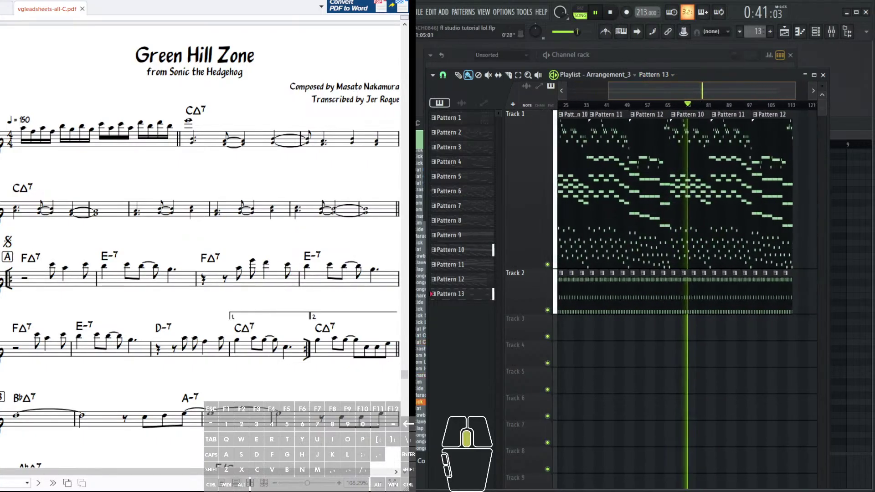
{"action": "scroll", "coordinate": [683, 109], "scroll_direction": "up", "scroll_amount": 4}
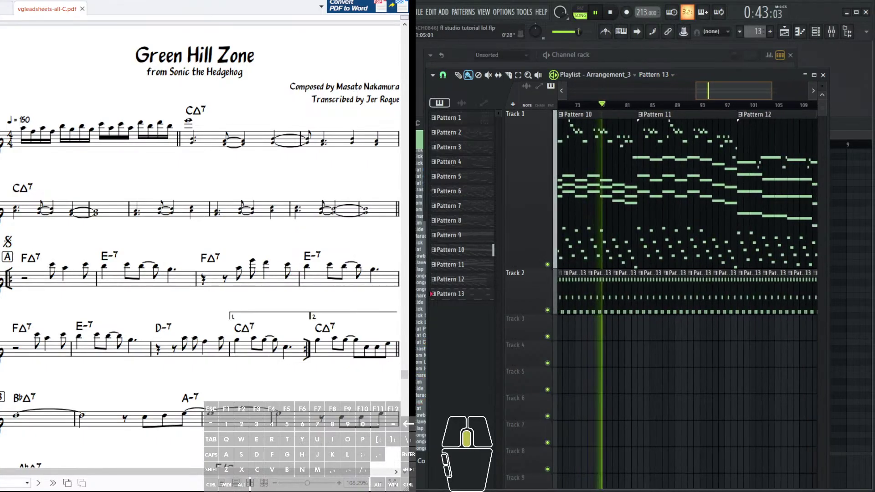
- Place a new Pattern 14 clip at bar 3 of Track 3 and delete the Pattern 13 clips before bar 19 on Track 2
{"action": "left_click", "coordinate": [769, 32]}
{"action": "left_click_drag", "start_coordinate": [672, 240], "coordinate": [675, 219]}
{"action": "scroll", "coordinate": [680, 98], "scroll_direction": "up", "scroll_amount": 4}
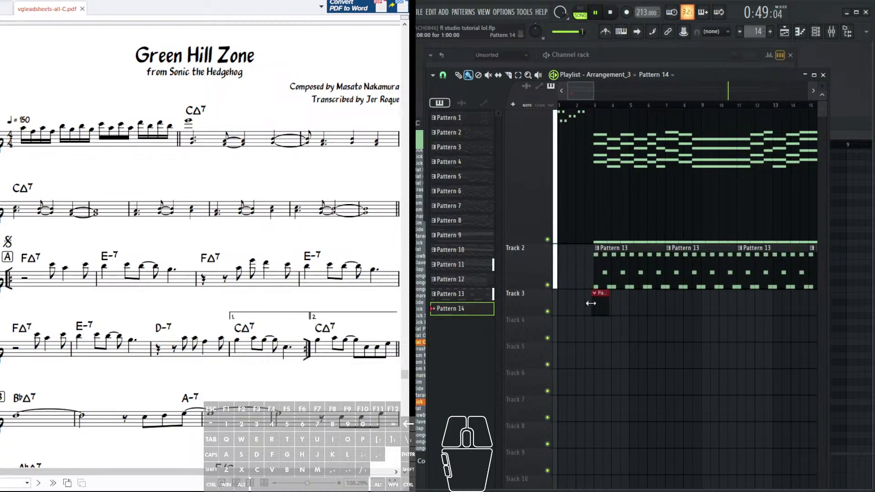
{"action": "scroll", "coordinate": [680, 305], "scroll_direction": "down", "scroll_amount": 3}
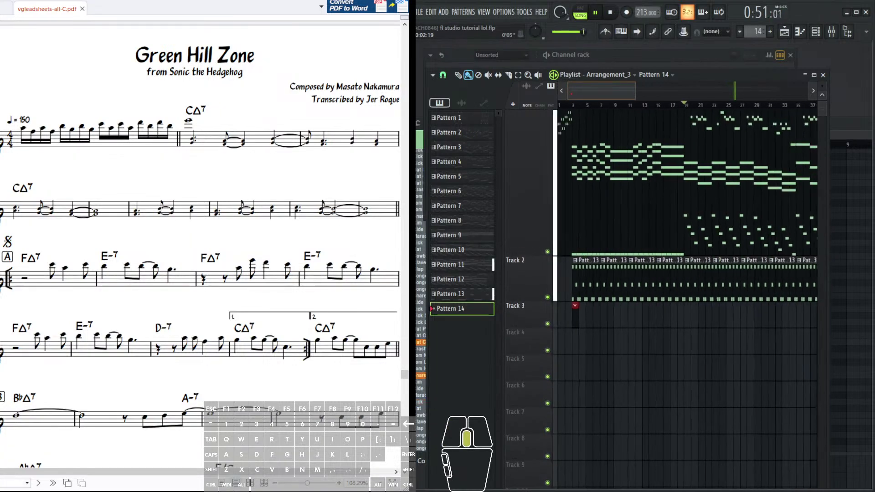
{"action": "right_click", "coordinate": [662, 269]}
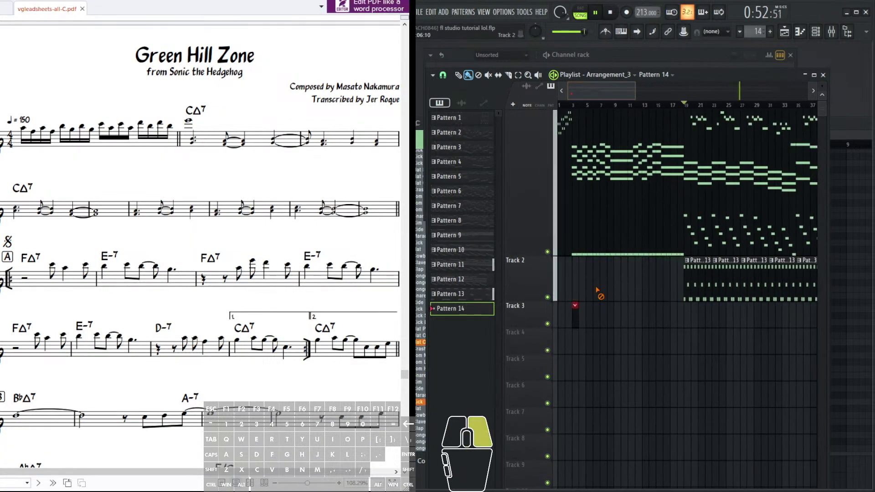
- Draw four kick notes half a bar apart from bar 1 of Pattern 14, with snare notes over the second and fourth kicks
{"action": "double_click", "coordinate": [576, 311]}
{"action": "scroll", "coordinate": [630, 192], "scroll_direction": "up", "scroll_amount": 3}
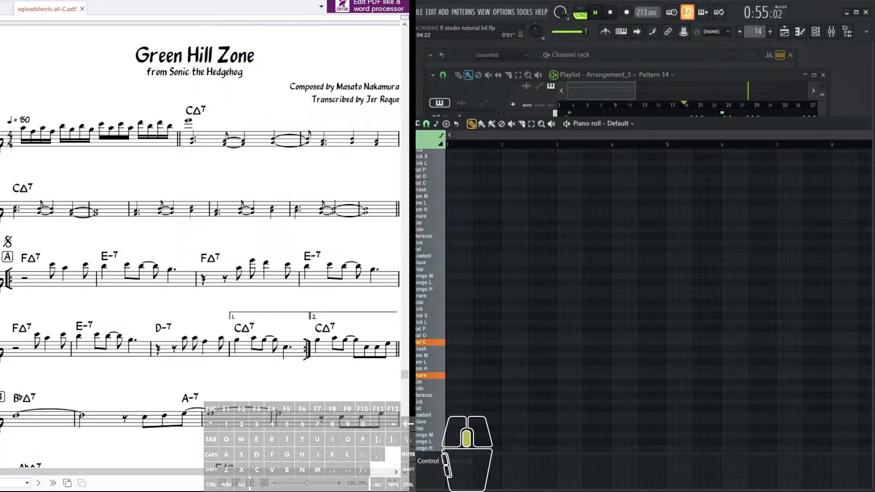
{"action": "left_click", "coordinate": [449, 402]}
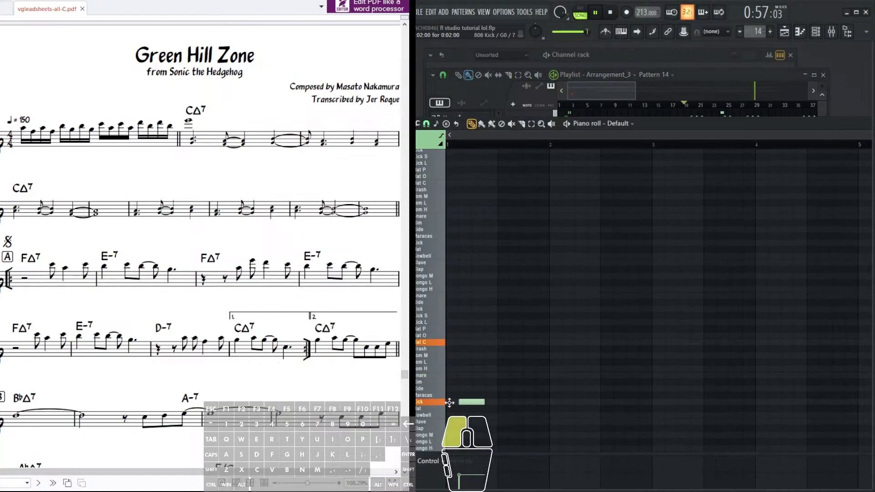
{"action": "left_click", "coordinate": [474, 402]}
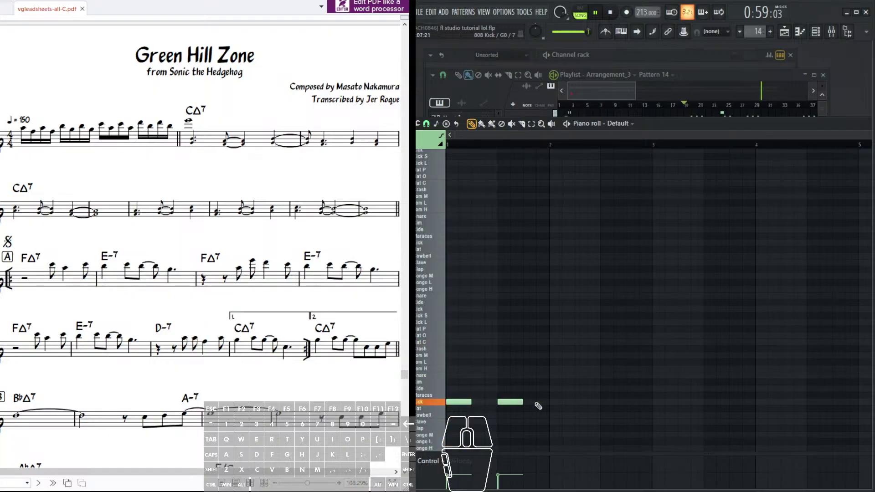
{"action": "left_click", "coordinate": [597, 402]}
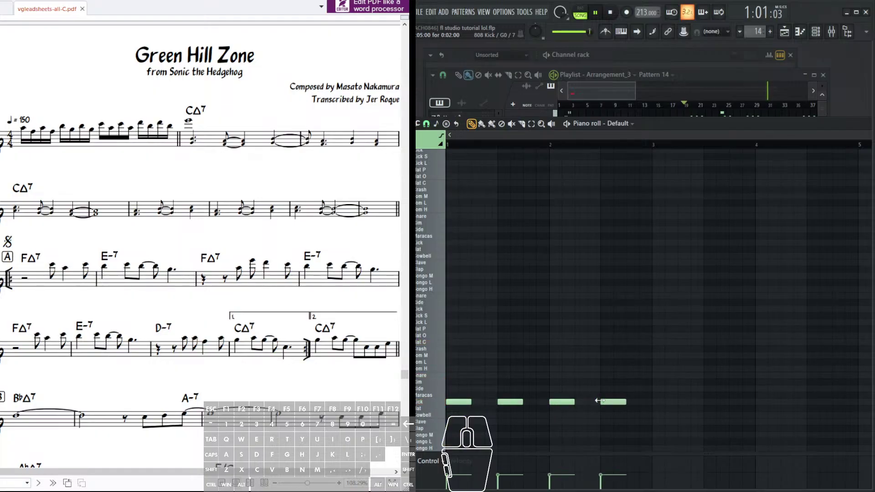
{"action": "left_click", "coordinate": [501, 375]}
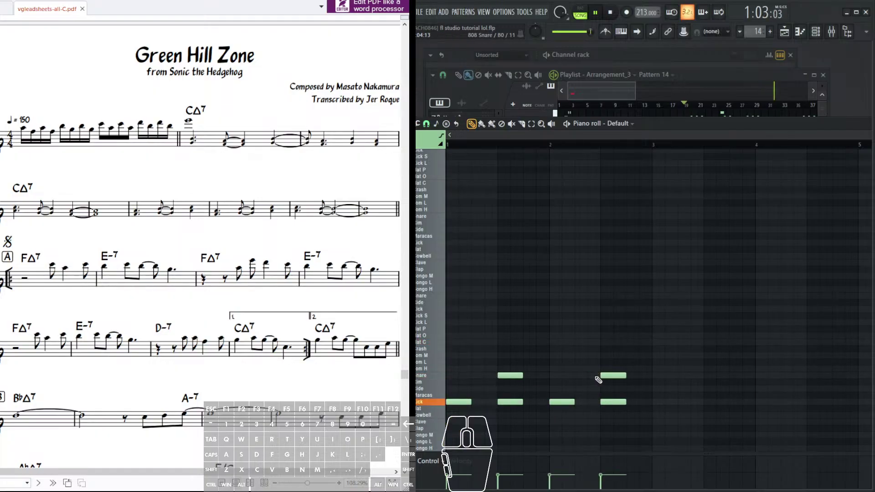
- Add four Hat C notes in Pattern 14, one aligned with each kick note
{"action": "left_click", "coordinate": [471, 345]}
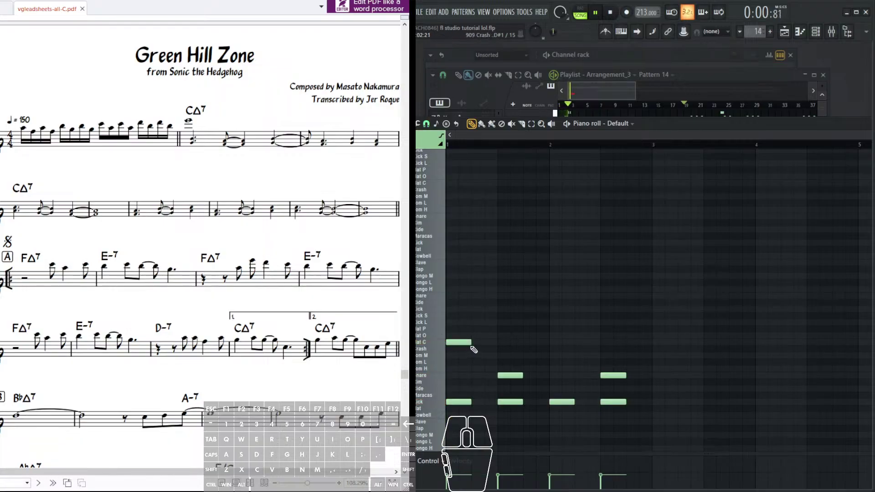
{"action": "left_click", "coordinate": [501, 342]}
{"action": "left_click", "coordinate": [552, 343]}
{"action": "left_click", "coordinate": [599, 342]}
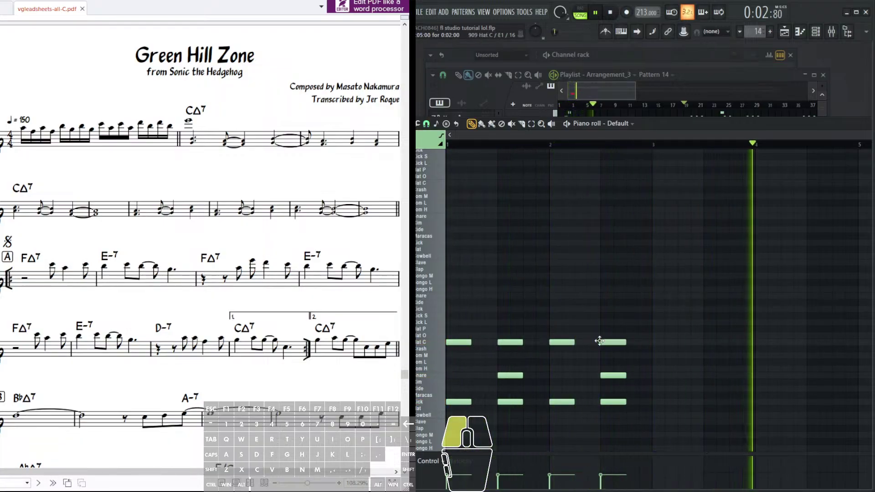
- Repeat the Pattern 14 clip back to back along Track 3 from bar 3 up to bar 19 in the playlist
{"action": "left_click", "coordinate": [657, 87]}
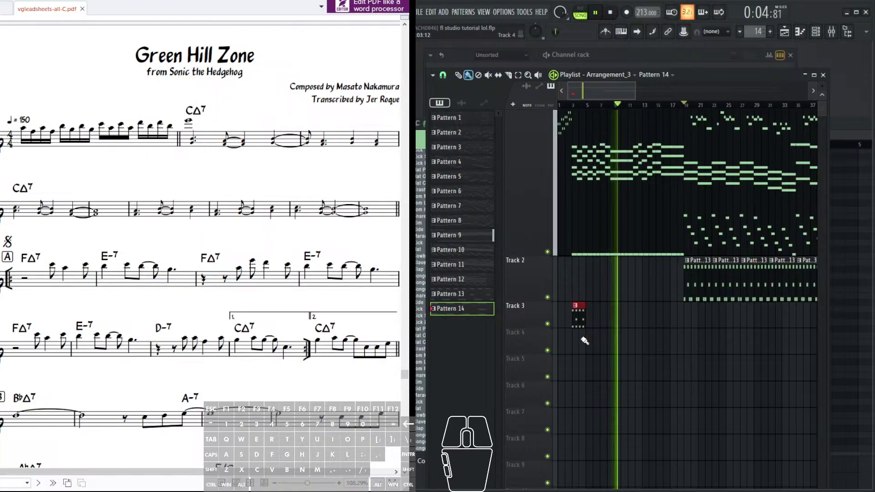
{"action": "left_click_drag", "start_coordinate": [578, 307], "coordinate": [602, 324]}
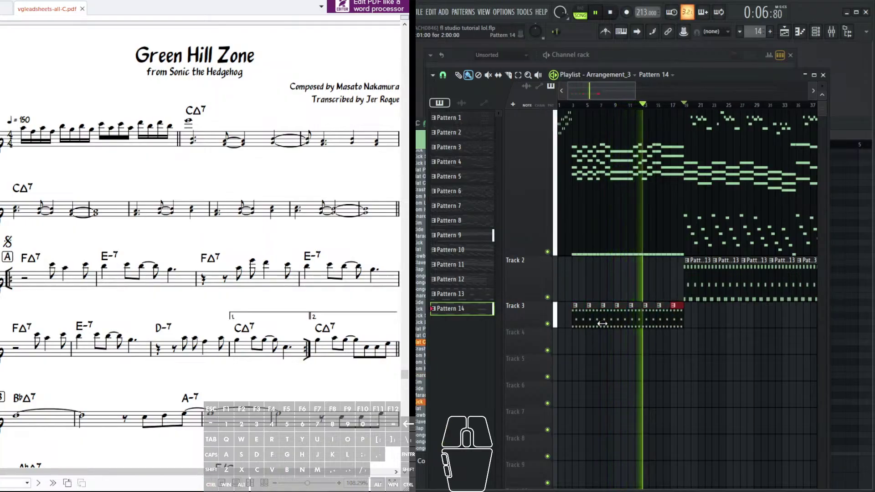
- Raise the velocity of the two snare notes in Pattern 14 and return to the playlist
{"action": "double_click", "coordinate": [588, 325]}
{"action": "left_click_drag", "start_coordinate": [613, 318], "coordinate": [575, 310]}
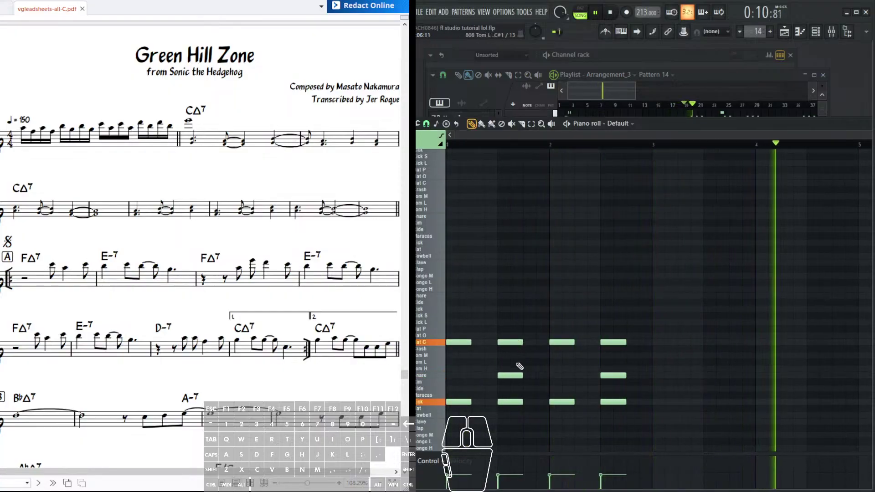
{"action": "left_click_drag", "start_coordinate": [465, 369], "coordinate": [625, 381]}
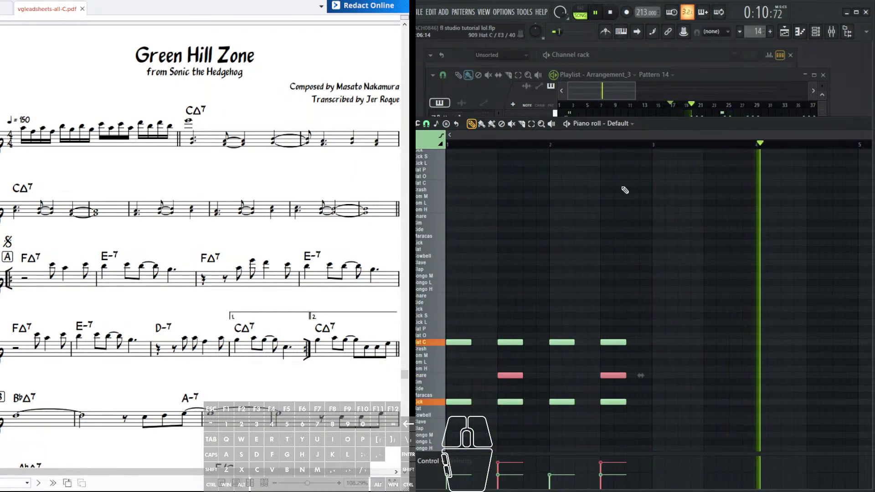
{"action": "left_click", "coordinate": [610, 88]}
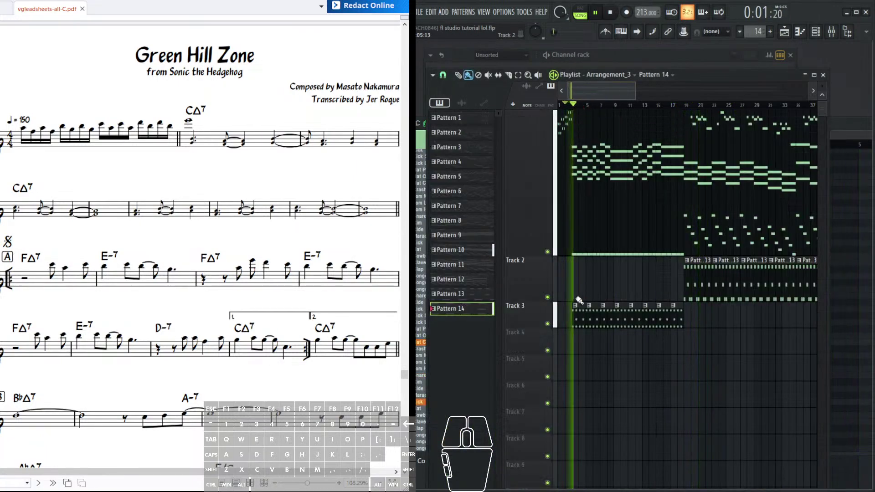
- Raise the velocity of all Pattern 14 notes slightly, and raise the four kick notes' velocity further
{"action": "left_click", "coordinate": [419, 474]}
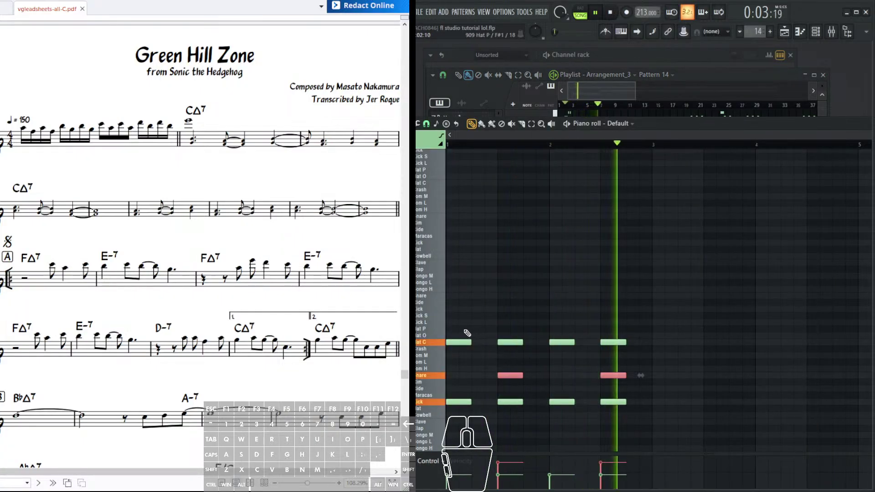
{"action": "left_click_drag", "start_coordinate": [460, 332], "coordinate": [621, 406]}
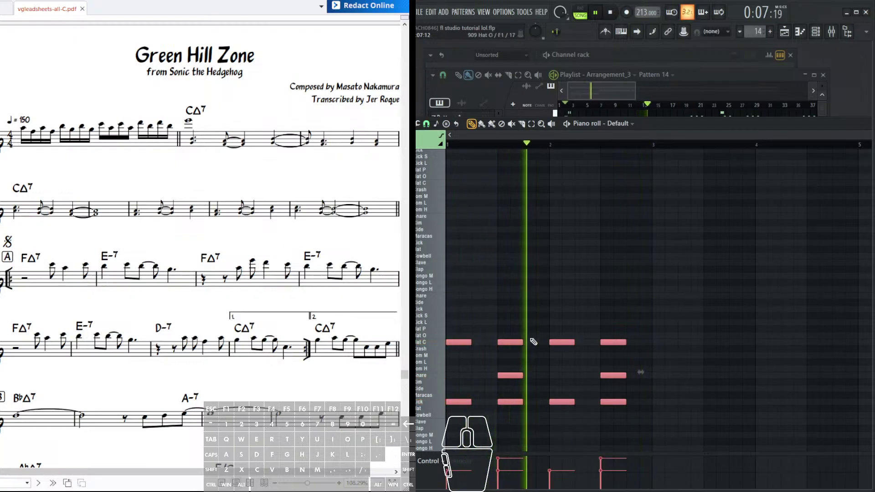
{"action": "left_click", "coordinate": [520, 312]}
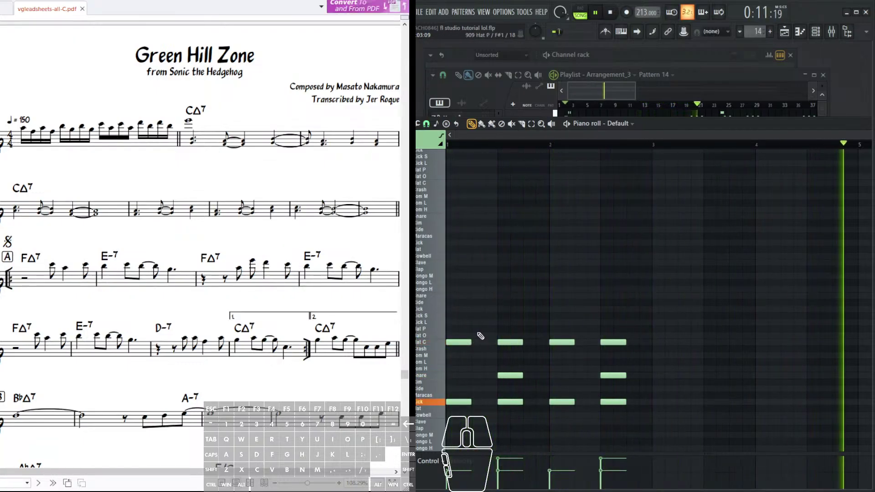
{"action": "left_click_drag", "start_coordinate": [460, 400], "coordinate": [611, 402]}
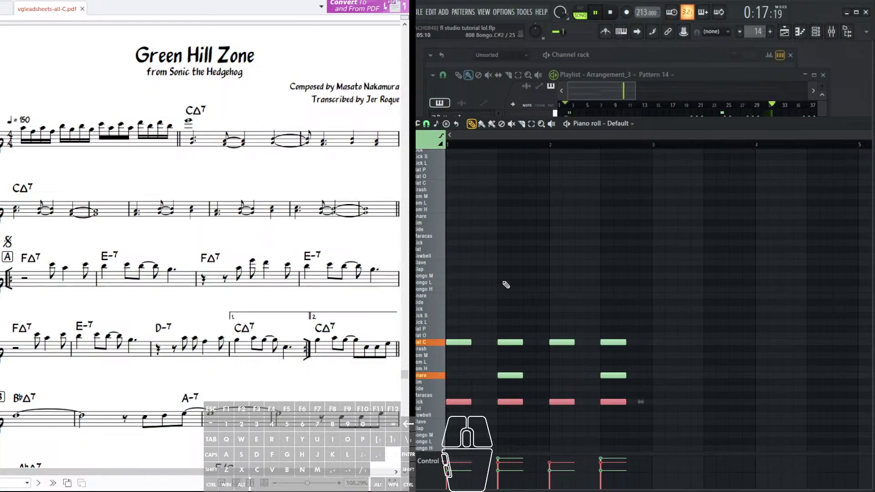
- Play the arrangement and review the clips across the playlist up to the second Pattern 10, with playback stopped at the end
{"action": "mouse_move", "coordinate": [628, 88]}
{"action": "left_mouse_down"}
{"action": "mouse_move", "coordinate": [710, 97]}
{"action": "mouse_move", "coordinate": [648, 105]}
{"action": "mouse_move", "coordinate": [632, 96]}
{"action": "left_mouse_up"}
{"action": "scroll", "coordinate": [632, 95], "scroll_direction": "down", "scroll_amount": 5}
{"action": "scroll", "coordinate": [633, 95], "scroll_direction": "down", "scroll_amount": 3}
{"action": "scroll", "coordinate": [632, 95], "scroll_direction": "up", "scroll_amount": 5}
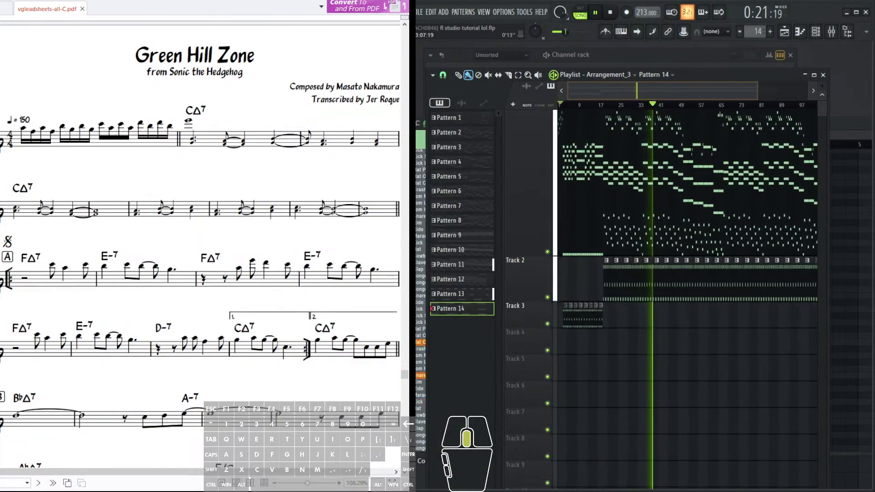
{"action": "scroll", "coordinate": [633, 95], "scroll_direction": "down", "scroll_amount": 3}
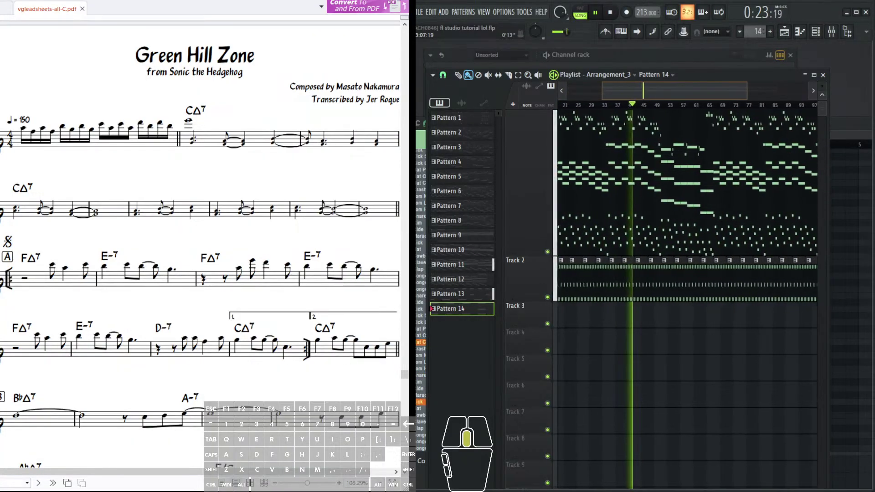
{"action": "left_click_drag", "start_coordinate": [620, 143], "coordinate": [629, 202]}
{"action": "scroll", "coordinate": [200, 246], "scroll_direction": "down", "scroll_amount": 3}
{"action": "scroll", "coordinate": [200, 246], "scroll_direction": "up", "scroll_amount": 2}
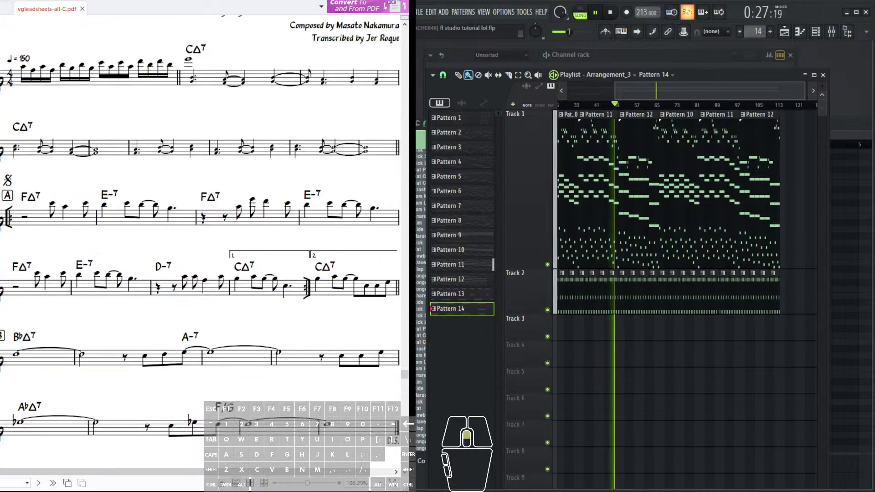
{"action": "left_click_drag", "start_coordinate": [681, 179], "coordinate": [747, 176]}
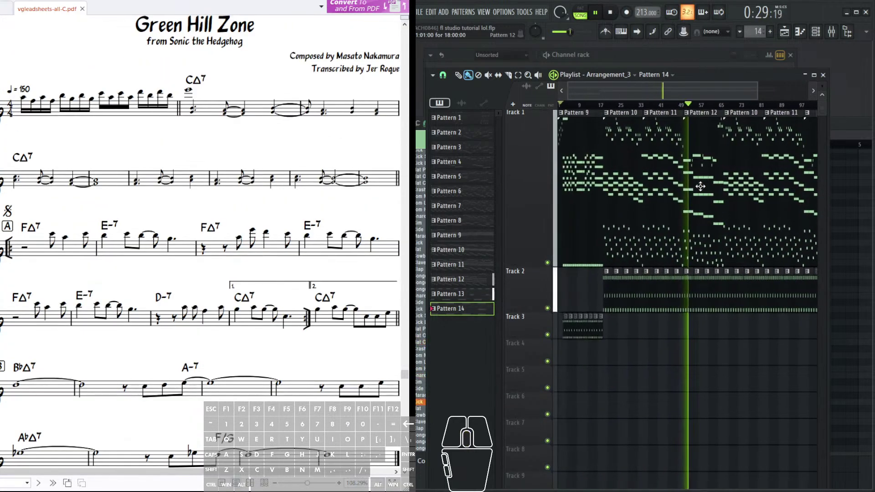
{"action": "mouse_move", "coordinate": [672, 176]}
{"action": "left_mouse_down"}
{"action": "mouse_move", "coordinate": [656, 175]}
{"action": "mouse_move", "coordinate": [696, 158]}
{"action": "mouse_move", "coordinate": [606, 167]}
{"action": "mouse_move", "coordinate": [680, 167]}
{"action": "mouse_move", "coordinate": [652, 189]}
{"action": "mouse_move", "coordinate": [657, 182]}
{"action": "mouse_move", "coordinate": [664, 192]}
{"action": "mouse_move", "coordinate": [680, 166]}
{"action": "mouse_move", "coordinate": [682, 189]}
{"action": "left_mouse_up"}
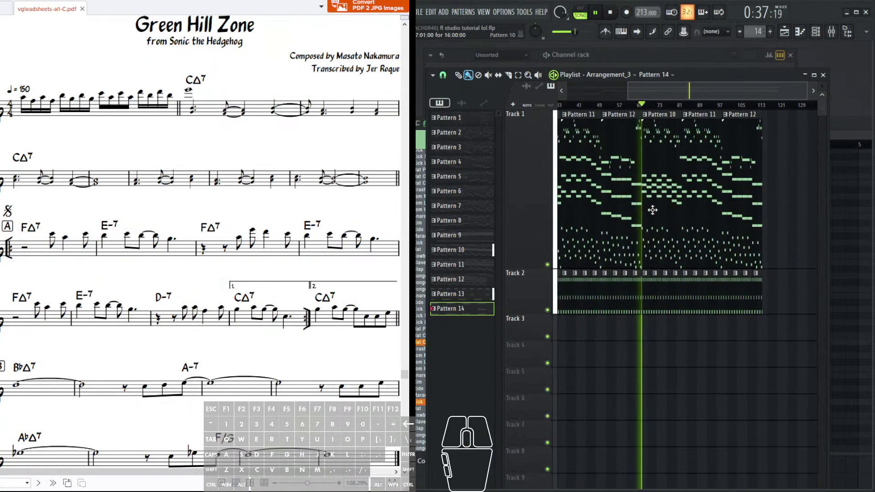
{"action": "left_click", "coordinate": [611, 12]}
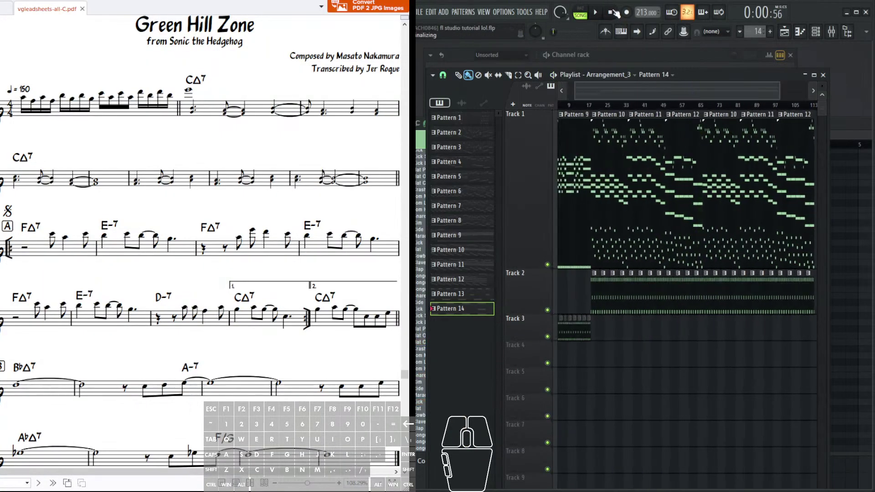
- Replay the opening of the arrangement from bar 1 and stop playback
{"action": "left_click", "coordinate": [431, 20]}
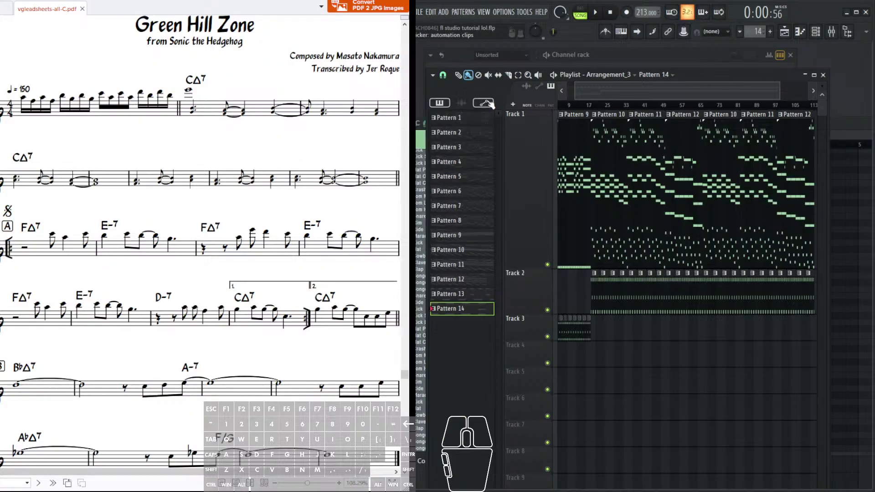
{"action": "key", "text": "Page_Down"}
{"action": "key", "text": "Page_Up"}
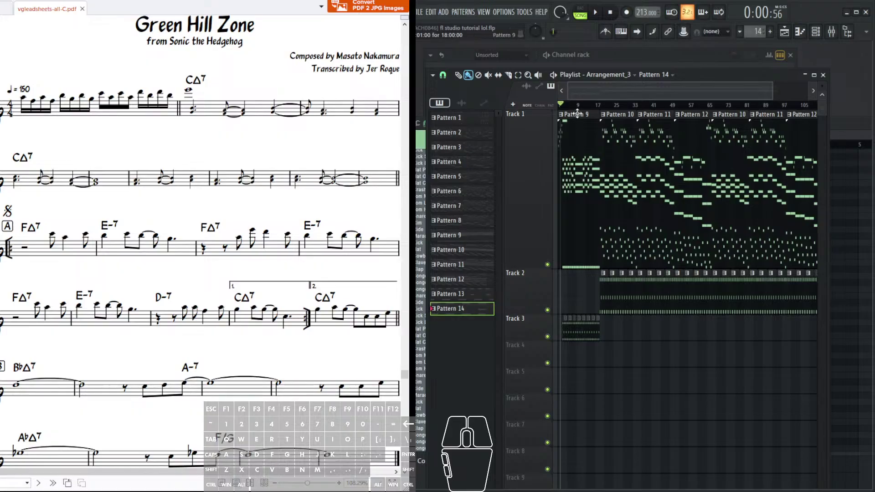
{"action": "key", "text": "space"}
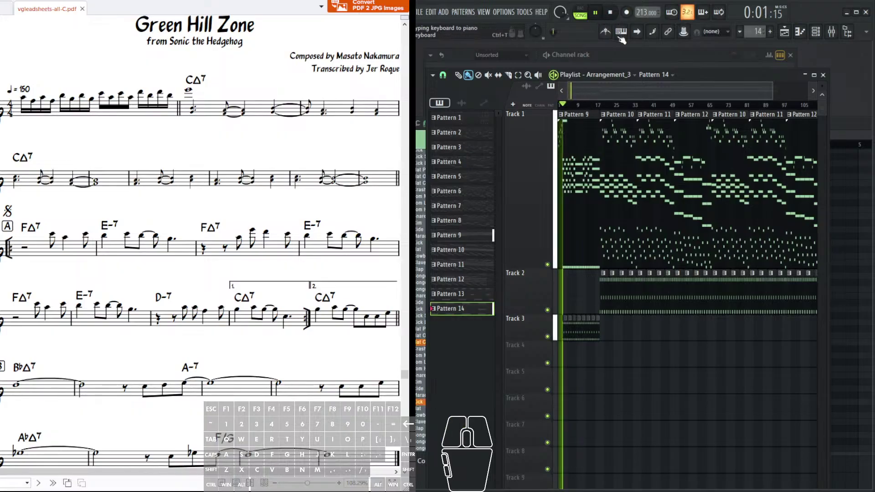
{"action": "left_click", "coordinate": [611, 15]}
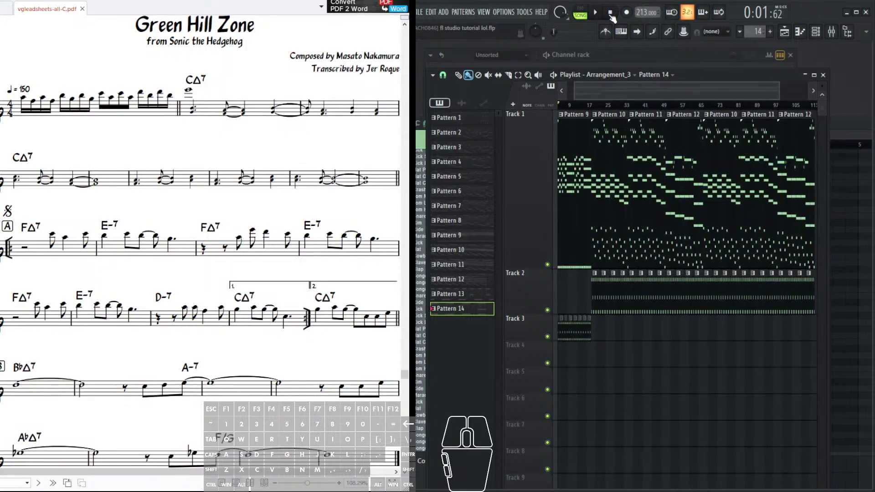
{"action": "left_click", "coordinate": [596, 13]}
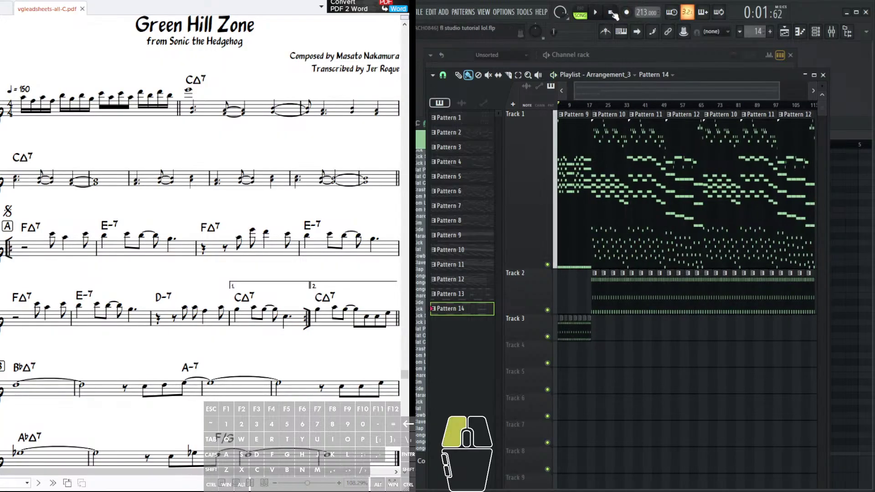
{"action": "scroll", "coordinate": [601, 85], "scroll_direction": "down", "scroll_amount": 1}
{"action": "scroll", "coordinate": [570, 108], "scroll_direction": "up", "scroll_amount": 1}
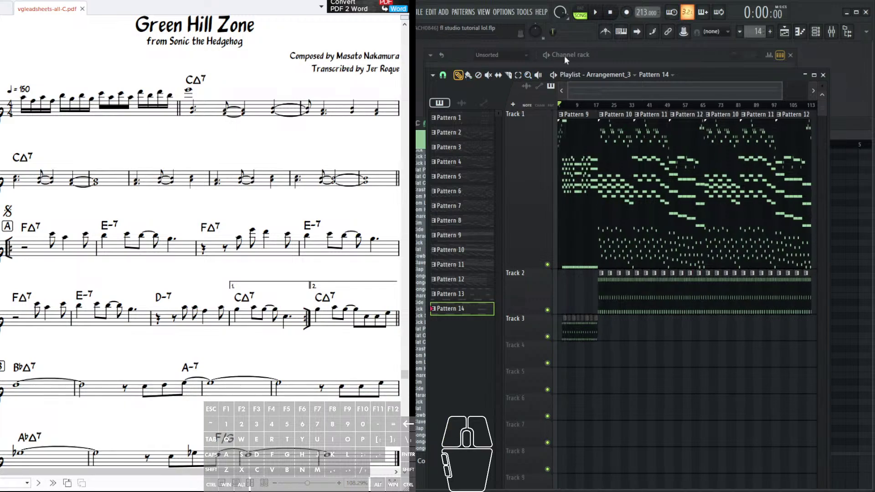
- Play the song, raise the tempo to 335 and maximize the playlist window
{"action": "left_click", "coordinate": [596, 13]}
{"action": "left_click_drag", "start_coordinate": [645, 12], "coordinate": [646, 0]}
{"action": "scroll", "coordinate": [656, 90], "scroll_direction": "up", "scroll_amount": 1}
{"action": "double_click", "coordinate": [692, 73]}
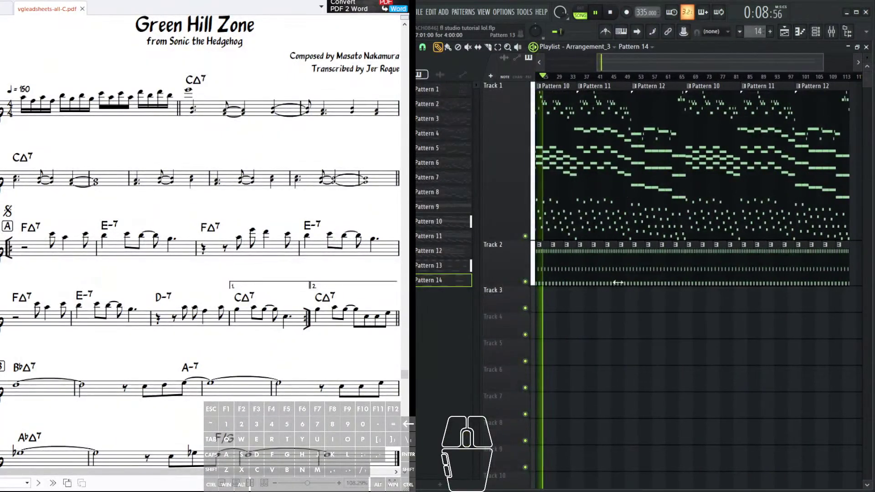
- Make the first Pattern 11 clip on Track 1 unique, stop playback and open the new pattern in the piano roll
{"action": "scroll", "coordinate": [278, 264], "scroll_direction": "down", "scroll_amount": 1}
{"action": "left_click_drag", "start_coordinate": [278, 264], "coordinate": [254, 267]}
{"action": "left_click", "coordinate": [580, 86]}
{"action": "left_click", "coordinate": [610, 179]}
{"action": "left_click", "coordinate": [610, 12]}
{"action": "left_click_drag", "start_coordinate": [599, 123], "coordinate": [631, 127]}
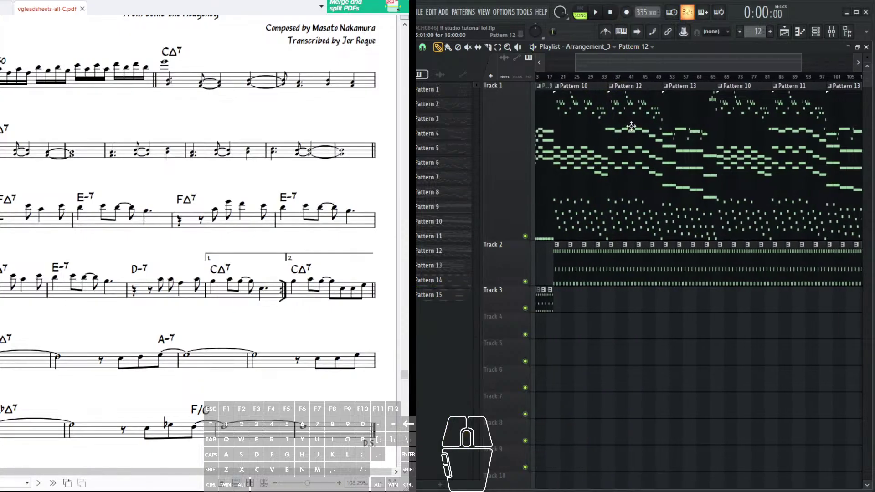
{"action": "double_click", "coordinate": [631, 127]}
- Add harmony notes A6, F6, A6, G6, A6, G6 and E6 below the melody in bars 1 and 2 of Pattern 12
{"action": "left_click_drag", "start_coordinate": [599, 164], "coordinate": [722, 277]}
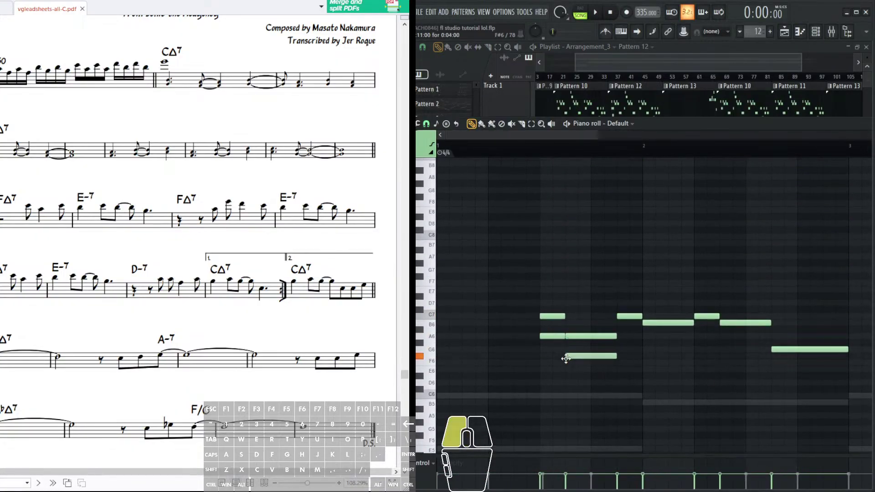
{"action": "left_click_drag", "start_coordinate": [565, 365], "coordinate": [566, 371]}
{"action": "left_click", "coordinate": [551, 123]}
{"action": "left_click", "coordinate": [550, 211]}
{"action": "left_click", "coordinate": [591, 233]}
{"action": "left_click", "coordinate": [626, 240]}
{"action": "left_click_drag", "start_coordinate": [522, 167], "coordinate": [454, 164]}
{"action": "left_click", "coordinate": [472, 124]}
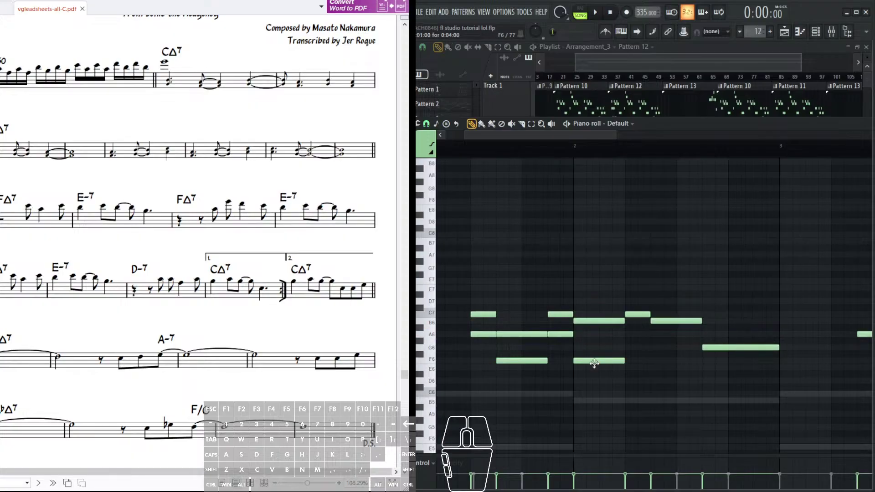
{"action": "left_click_drag", "start_coordinate": [579, 359], "coordinate": [578, 344]}
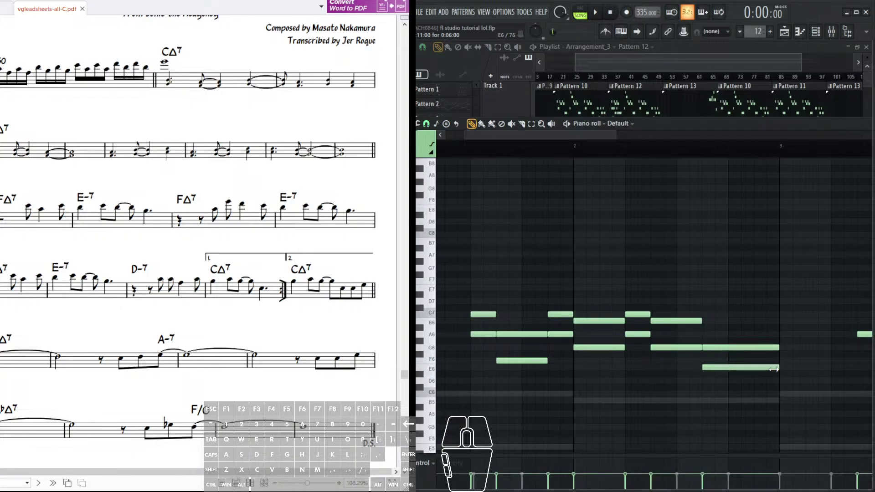
- Add harmony notes F6, C7, B6, A6, G6, A6, G6 and E6 below the melody in bars 3 and 4 of Pattern 12
{"action": "left_click_drag", "start_coordinate": [483, 223], "coordinate": [460, 229]}
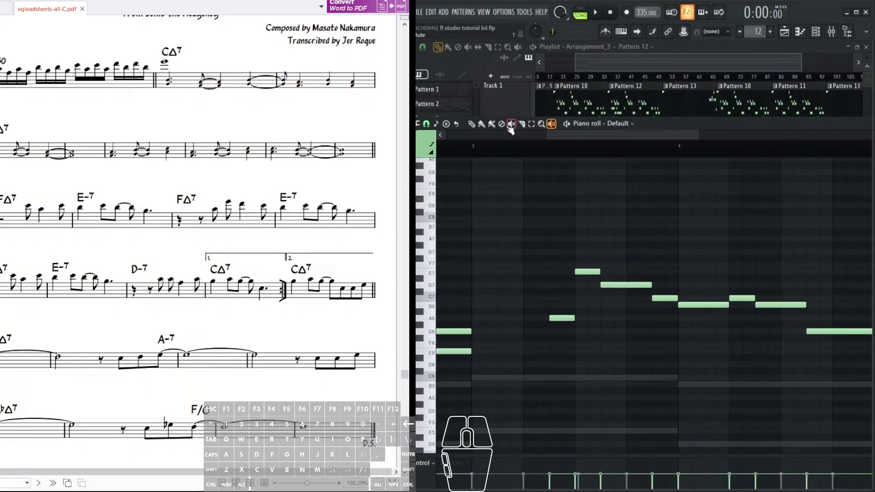
{"action": "left_click_drag", "start_coordinate": [554, 353], "coordinate": [551, 344]}
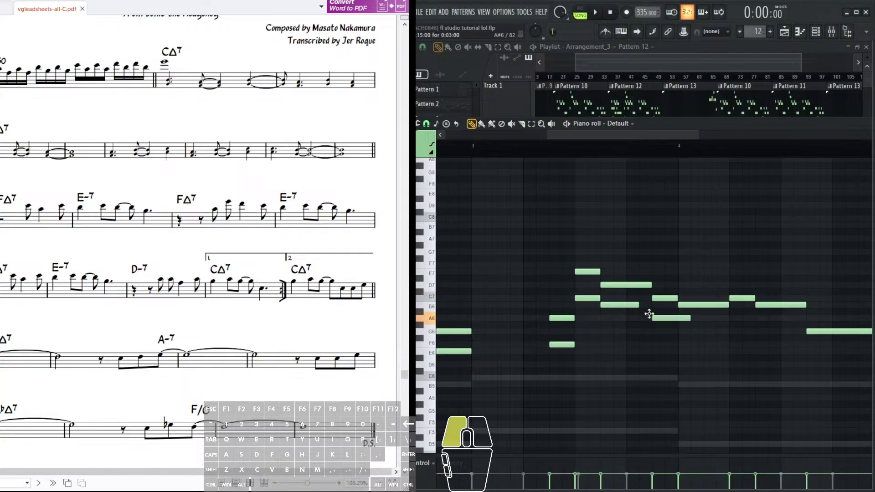
{"action": "left_click_drag", "start_coordinate": [638, 305], "coordinate": [646, 305]}
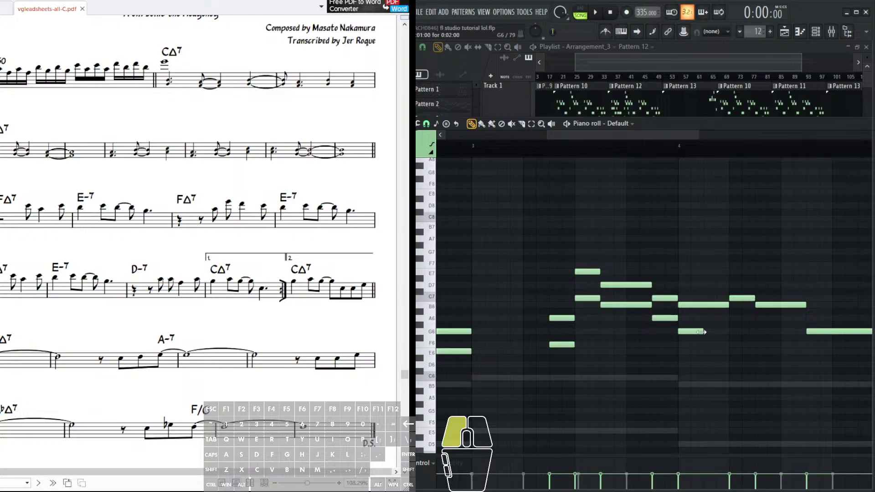
{"action": "left_click", "coordinate": [729, 319]}
{"action": "left_click_drag", "start_coordinate": [730, 320], "coordinate": [543, 346]}
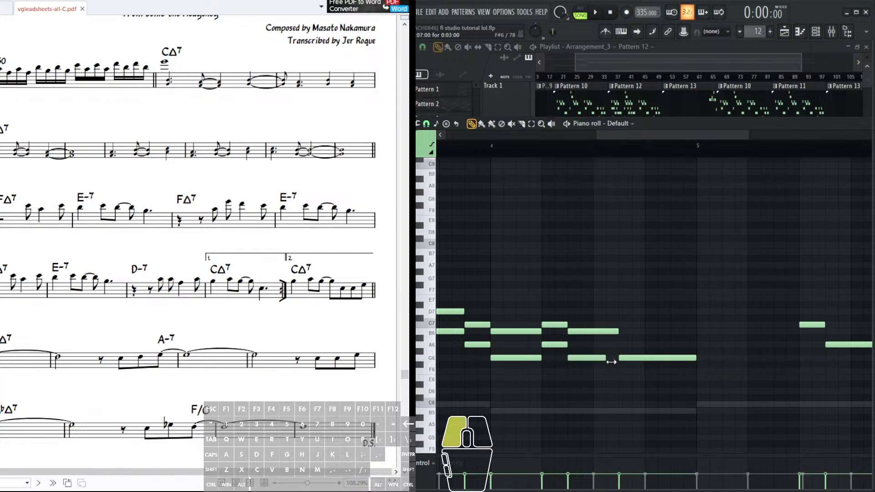
{"action": "scroll", "coordinate": [583, 137], "scroll_direction": "down", "scroll_amount": 4}
{"action": "left_click_drag", "start_coordinate": [630, 239], "coordinate": [765, 257]}
{"action": "left_click_drag", "start_coordinate": [781, 258], "coordinate": [638, 261]}
- Harmonize the melody in bars 5 and 6 of Pattern 12 with A6, F6, A6, G6, A6, G6 and E6
{"action": "scroll", "coordinate": [638, 261], "scroll_direction": "right", "scroll_amount": 8}
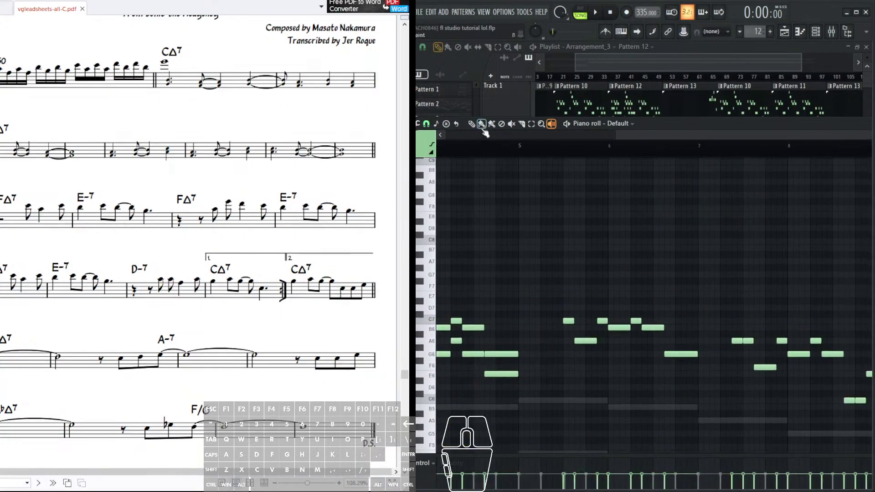
{"action": "left_click_drag", "start_coordinate": [556, 293], "coordinate": [508, 254]}
{"action": "scroll", "coordinate": [587, 137], "scroll_direction": "up", "scroll_amount": 4}
{"action": "left_click_drag", "start_coordinate": [607, 277], "coordinate": [519, 280]}
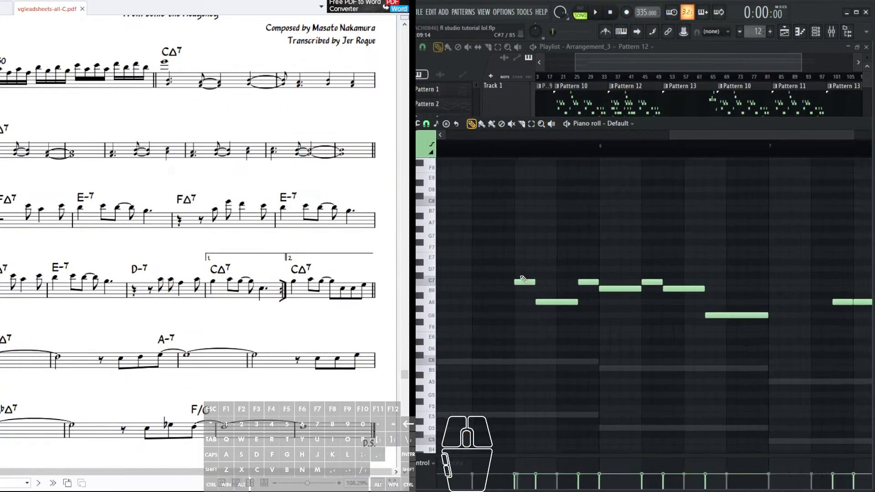
{"action": "left_click", "coordinate": [506, 313]}
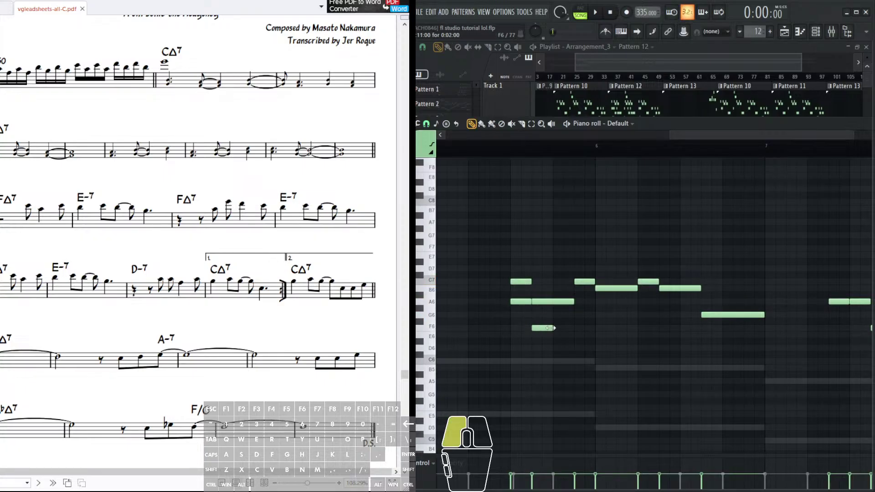
{"action": "left_click", "coordinate": [581, 301]}
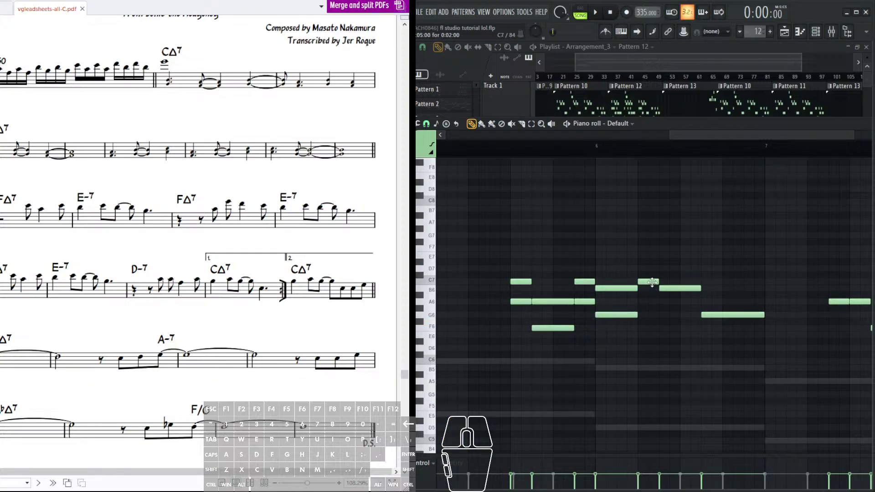
- Harmonize bars 7 and 8 of Pattern 12 with F6, F6, D6, F6, E6, F6, E6, G5, G5 and B5 below the melody
{"action": "left_click_drag", "start_coordinate": [669, 324], "coordinate": [486, 318]}
{"action": "left_click_drag", "start_coordinate": [582, 315], "coordinate": [462, 310]}
{"action": "left_click", "coordinate": [532, 293]}
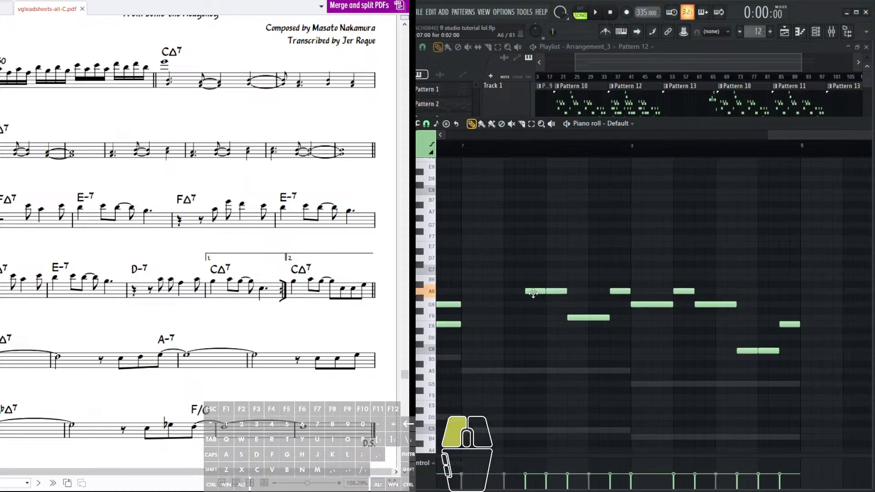
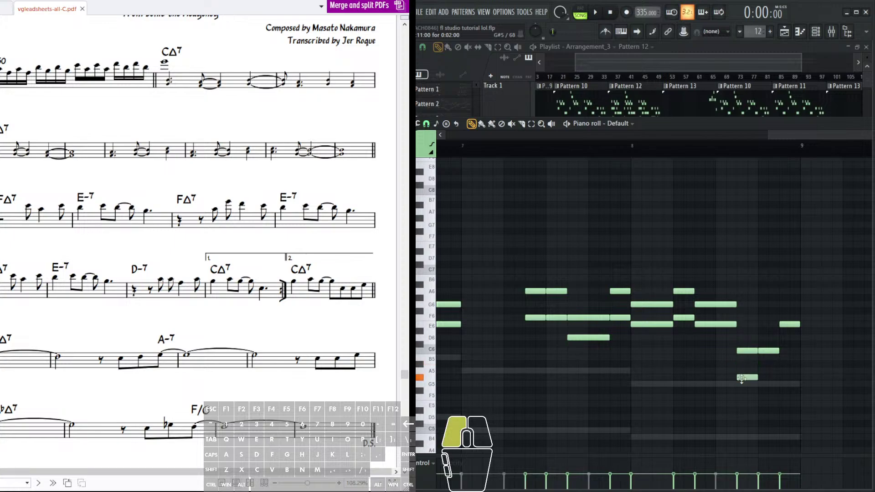
{"action": "left_click_drag", "start_coordinate": [750, 378], "coordinate": [648, 356]}
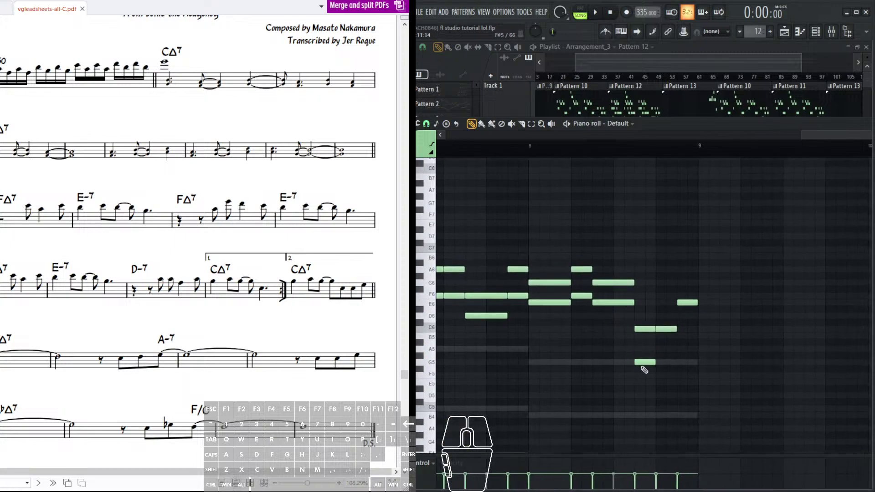
{"action": "left_click", "coordinate": [658, 362]}
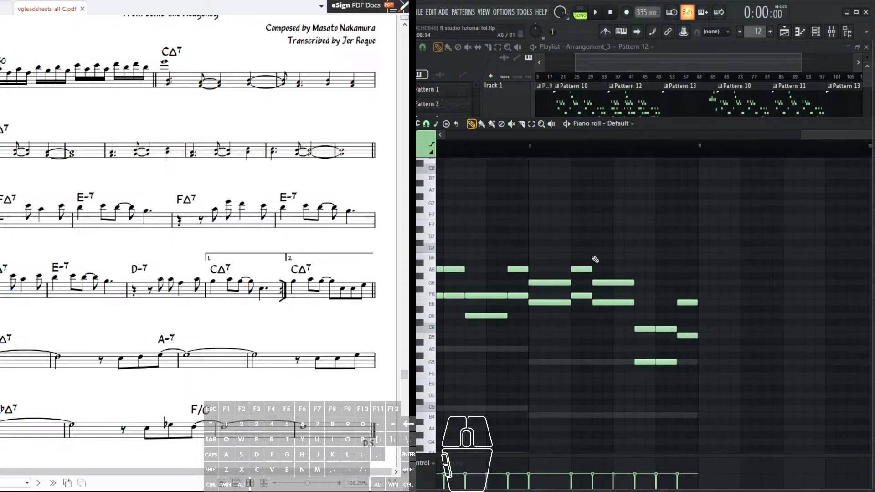
- Play the arrangement from the start and return to the playlist to review the harmonized section
{"action": "scroll", "coordinate": [588, 154], "scroll_direction": "down", "scroll_amount": 4}
{"action": "left_click_drag", "start_coordinate": [515, 209], "coordinate": [661, 232]}
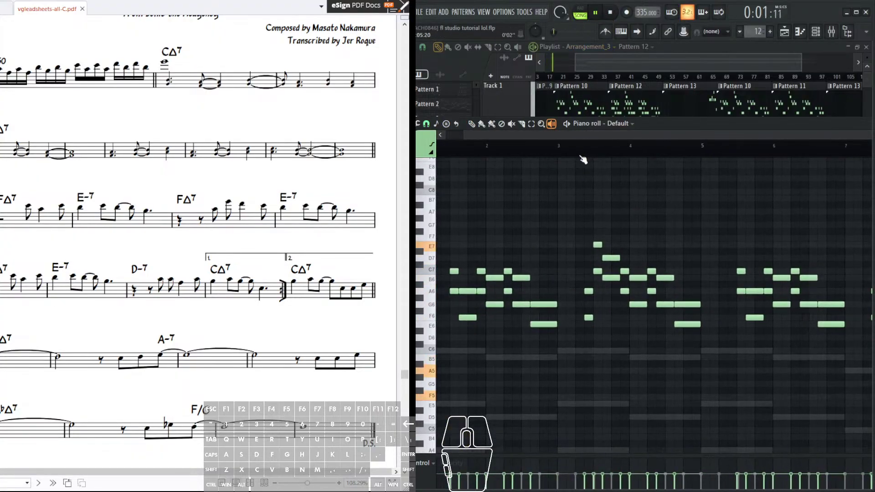
{"action": "left_click_drag", "start_coordinate": [647, 95], "coordinate": [688, 142]}
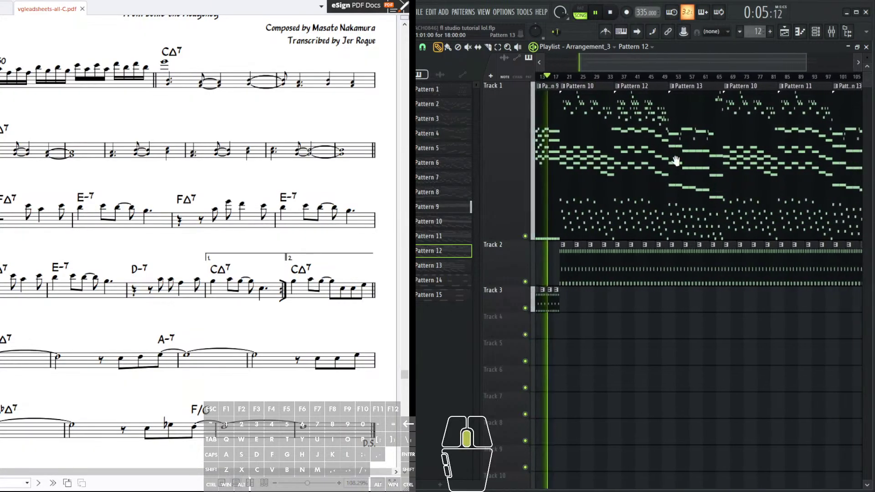
- Save the project and review the harmonized Pattern 12 while the arrangement plays, pausing at the start of Pattern 13
{"action": "left_click", "coordinate": [419, 12]}
{"action": "left_click", "coordinate": [428, 55]}
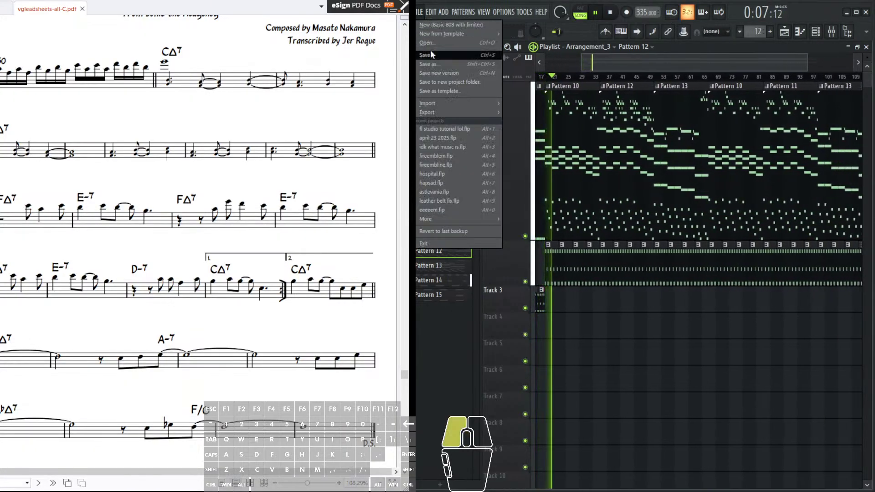
{"action": "left_click_drag", "start_coordinate": [685, 117], "coordinate": [666, 117]}
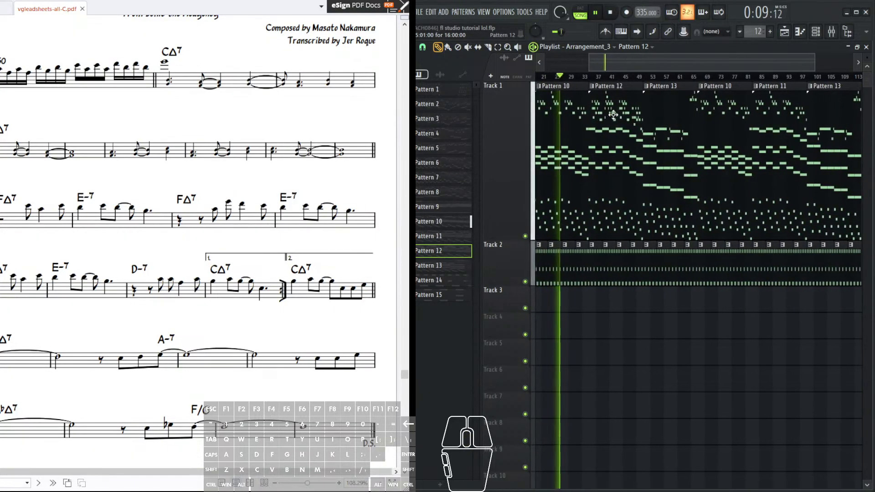
{"action": "double_click", "coordinate": [611, 114]}
{"action": "mouse_move", "coordinate": [606, 190]}
{"action": "left_mouse_down"}
{"action": "mouse_move", "coordinate": [768, 169]}
{"action": "mouse_move", "coordinate": [716, 191]}
{"action": "mouse_move", "coordinate": [666, 191]}
{"action": "mouse_move", "coordinate": [731, 216]}
{"action": "mouse_move", "coordinate": [622, 220]}
{"action": "mouse_move", "coordinate": [592, 205]}
{"action": "mouse_move", "coordinate": [699, 225]}
{"action": "mouse_move", "coordinate": [605, 207]}
{"action": "left_mouse_up"}
{"action": "left_click_drag", "start_coordinate": [688, 211], "coordinate": [606, 221]}
{"action": "left_click_drag", "start_coordinate": [662, 220], "coordinate": [558, 207]}
{"action": "left_click_drag", "start_coordinate": [646, 97], "coordinate": [592, 88]}
{"action": "left_click", "coordinate": [595, 13]}
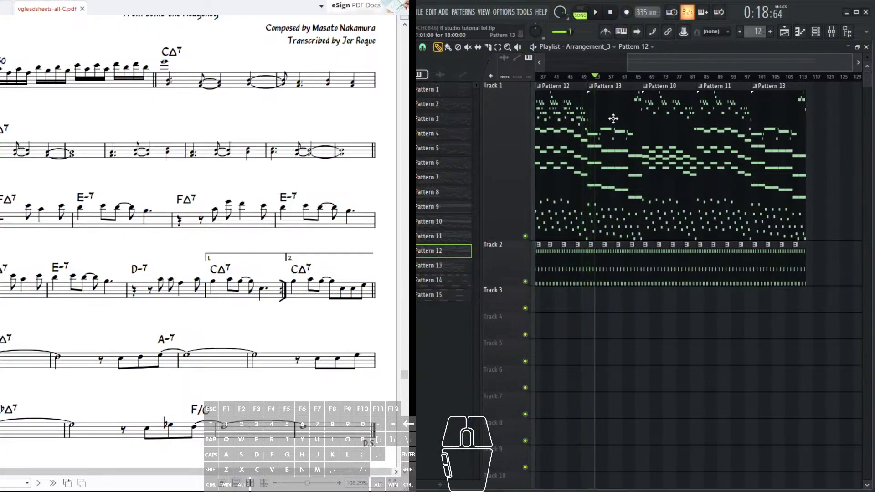
- Open Pattern 13 and add harmony notes A#5, A5, A#5 and a long C6 below the melody in bars 1 to 4
{"action": "double_click", "coordinate": [613, 118]}
{"action": "left_click_drag", "start_coordinate": [548, 173], "coordinate": [724, 147]}
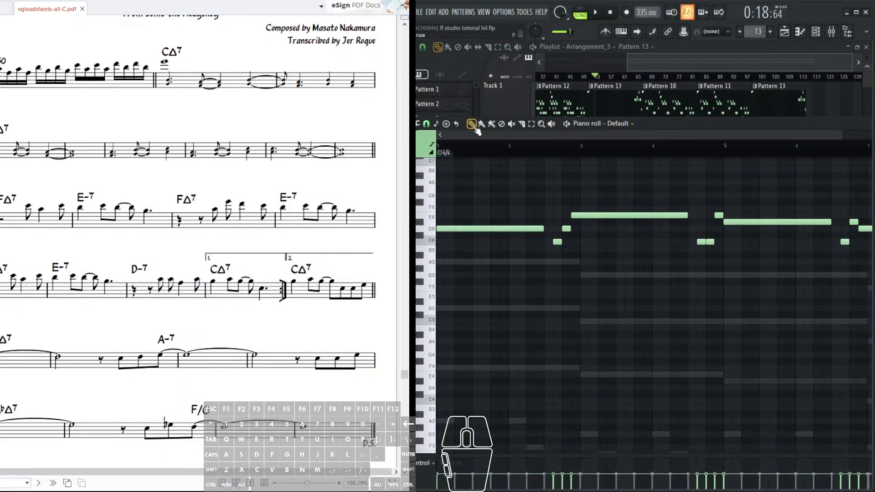
{"action": "left_click_drag", "start_coordinate": [458, 256], "coordinate": [433, 256]}
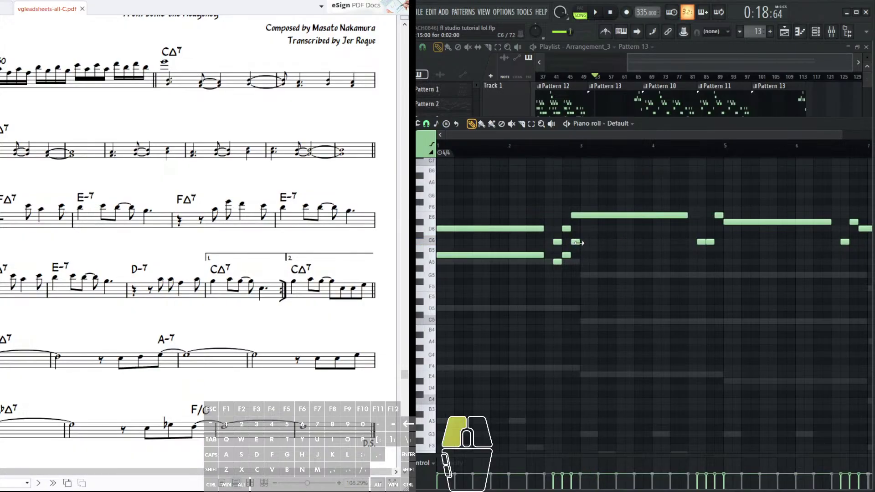
{"action": "left_click_drag", "start_coordinate": [578, 243], "coordinate": [689, 250]}
- Shorten the bar 2 chord notes and extend the bar 3 chord's start earlier, aligning the Default #3 chord change with the melody
{"action": "double_click", "coordinate": [599, 275]}
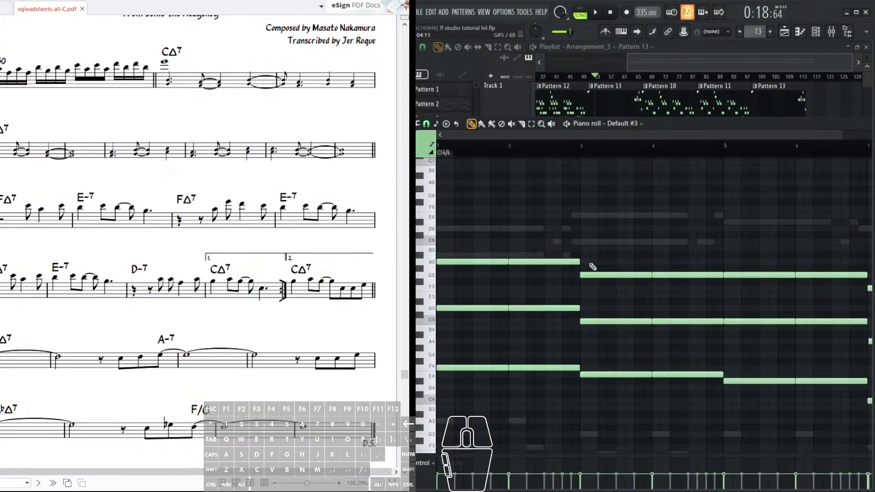
{"action": "left_click_drag", "start_coordinate": [572, 257], "coordinate": [574, 369]}
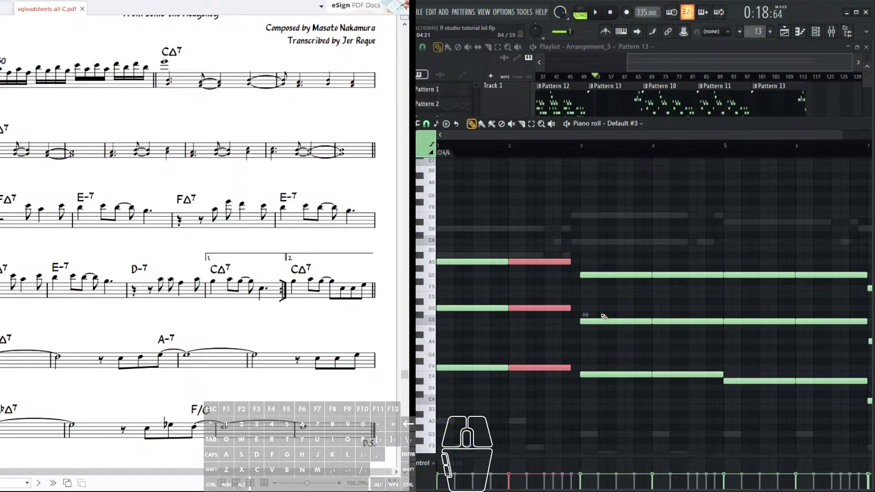
{"action": "left_click_drag", "start_coordinate": [583, 269], "coordinate": [586, 396]}
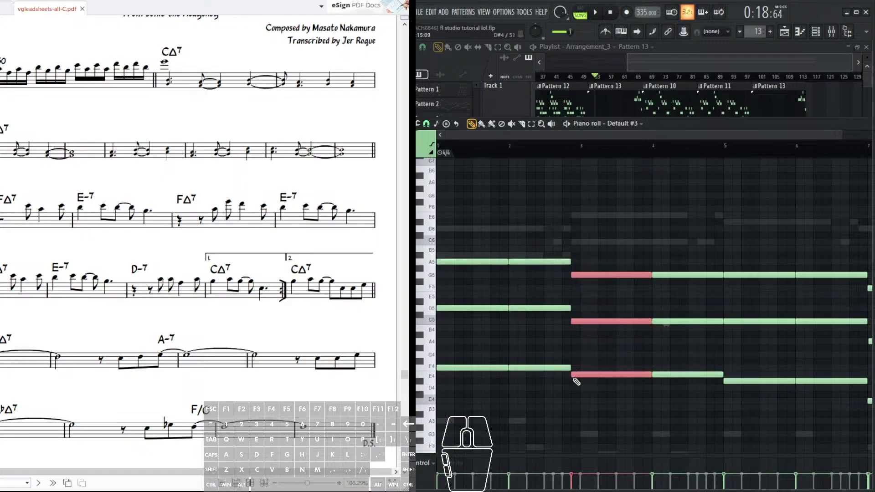
- Harmonize Pattern 13's melody from the end of bar 4 into bar 7 with G#5, G#5, C6, C6, G#5, C6 and A#5
{"action": "left_click", "coordinate": [551, 123]}
{"action": "left_click_drag", "start_coordinate": [469, 226], "coordinate": [558, 234]}
{"action": "left_click", "coordinate": [734, 245]}
{"action": "double_click", "coordinate": [525, 230]}
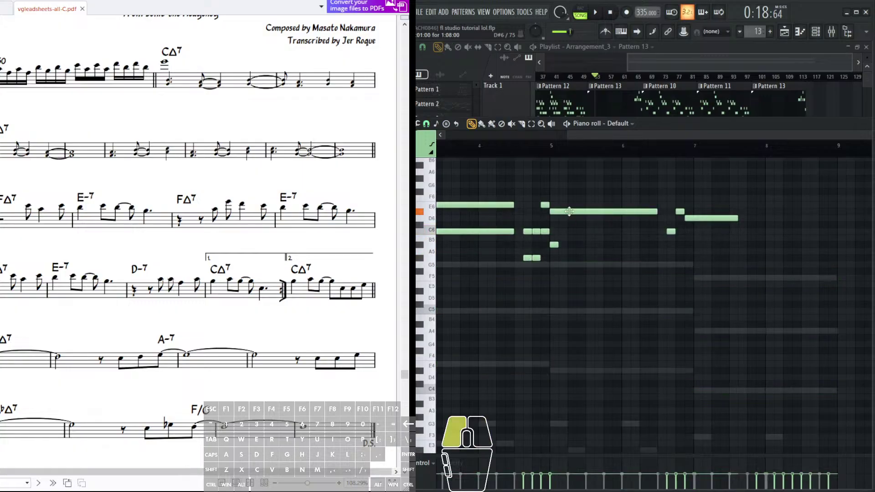
{"action": "left_click", "coordinate": [556, 241]}
{"action": "right_click", "coordinate": [565, 241]}
{"action": "left_click", "coordinate": [551, 124]}
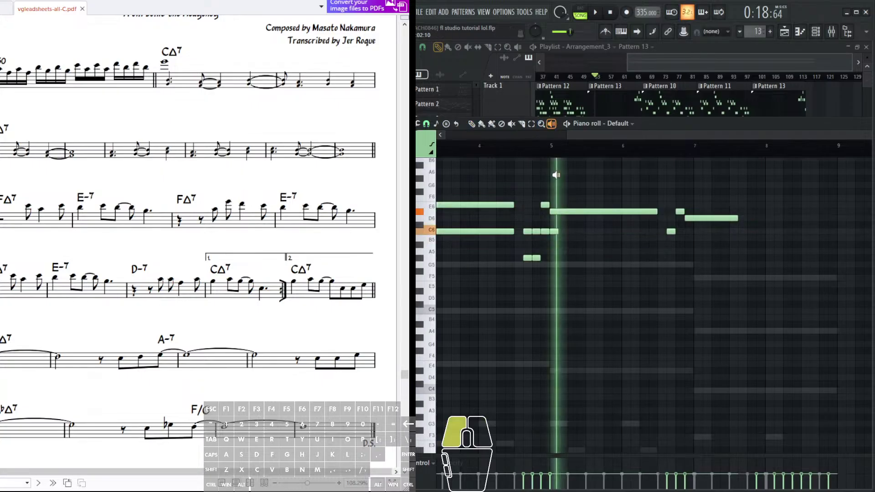
{"action": "left_click_drag", "start_coordinate": [668, 234], "coordinate": [569, 244]}
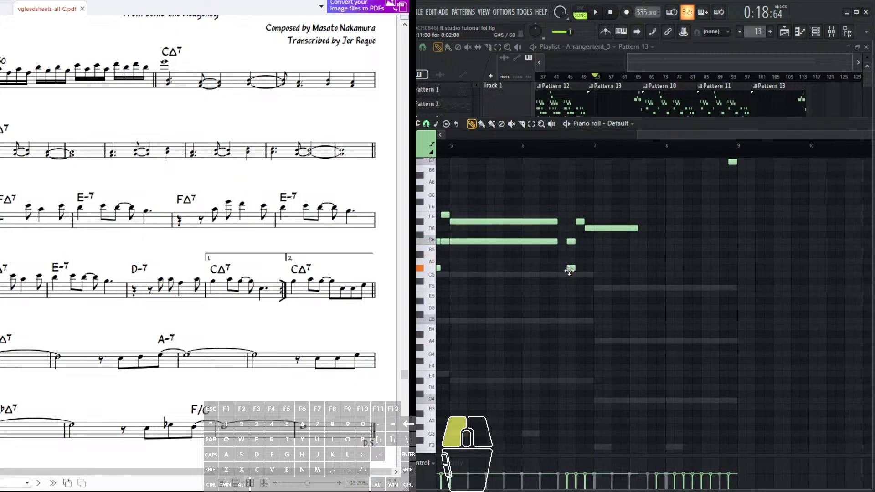
{"action": "left_click", "coordinate": [586, 254]}
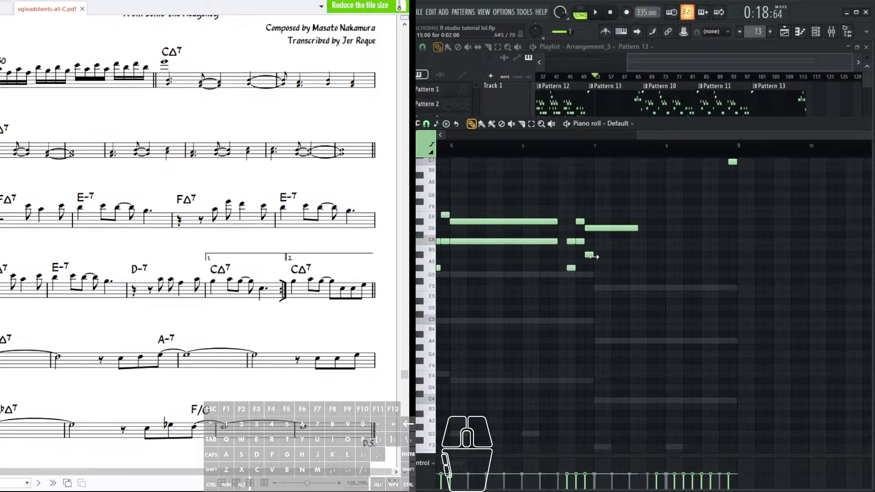
- Shorten the bar 6 chord notes and extend the bar 7 F5, A4 and C4 notes earlier to match the melody
{"action": "right_click", "coordinate": [592, 275]}
{"action": "left_click_drag", "start_coordinate": [586, 265], "coordinate": [548, 396]}
{"action": "left_click_drag", "start_coordinate": [595, 420], "coordinate": [601, 288]}
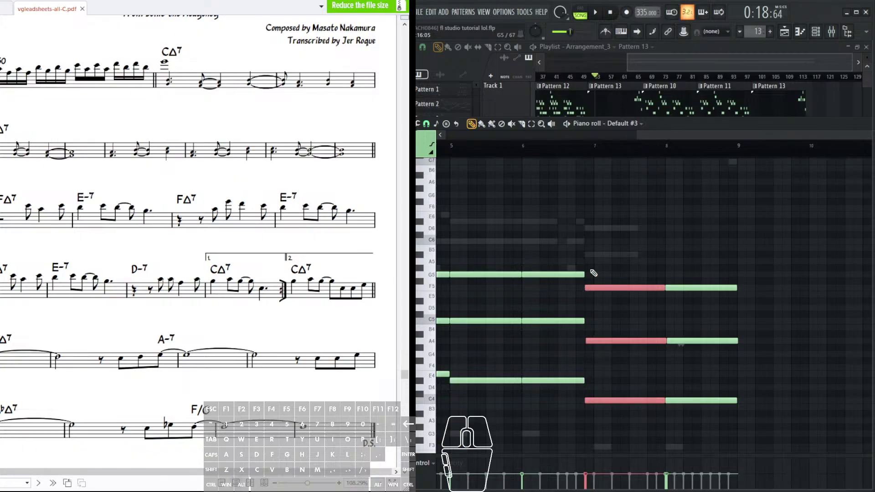
- Play the arrangement onward and look over all the notes of Pattern 13
{"action": "left_click", "coordinate": [594, 17]}
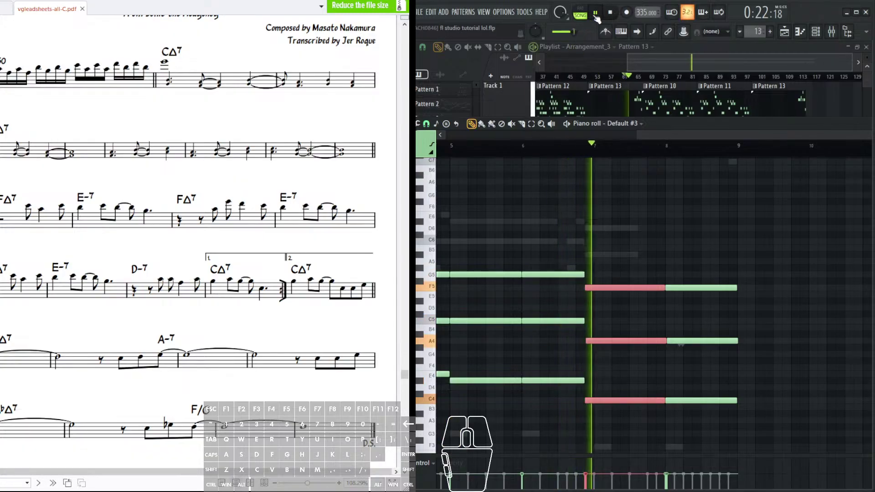
{"action": "scroll", "coordinate": [526, 157], "scroll_direction": "up", "scroll_amount": 3}
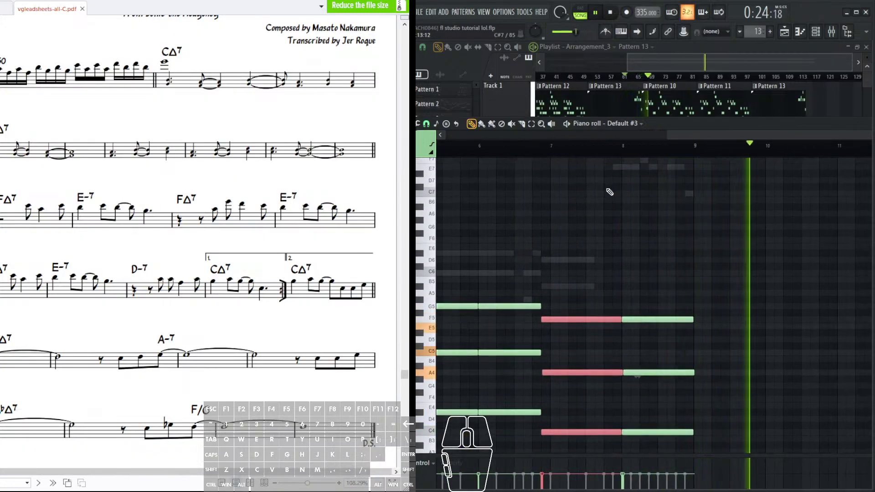
{"action": "scroll", "coordinate": [517, 238], "scroll_direction": "up", "scroll_amount": 3}
{"action": "scroll", "coordinate": [554, 150], "scroll_direction": "down", "scroll_amount": 3}
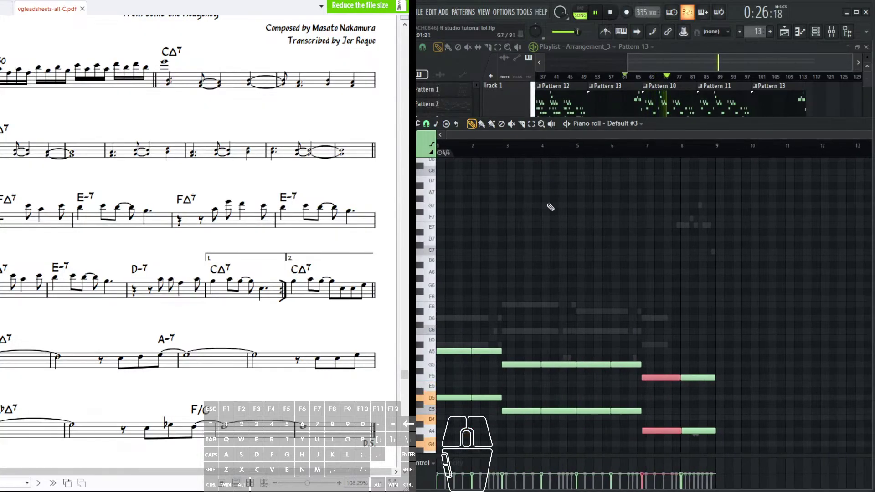
- Replace the Pattern 11 clip on Track 1 of the playlist with Pattern 12
{"action": "left_click", "coordinate": [540, 149], "text": "ctrl"}
{"action": "left_click_drag", "start_coordinate": [664, 94], "coordinate": [607, 115]}
{"action": "left_click_drag", "start_coordinate": [661, 144], "coordinate": [841, 141]}
{"action": "left_click_drag", "start_coordinate": [723, 160], "coordinate": [677, 154]}
{"action": "left_click", "coordinate": [636, 135]}
{"action": "left_click_drag", "start_coordinate": [772, 151], "coordinate": [669, 304]}
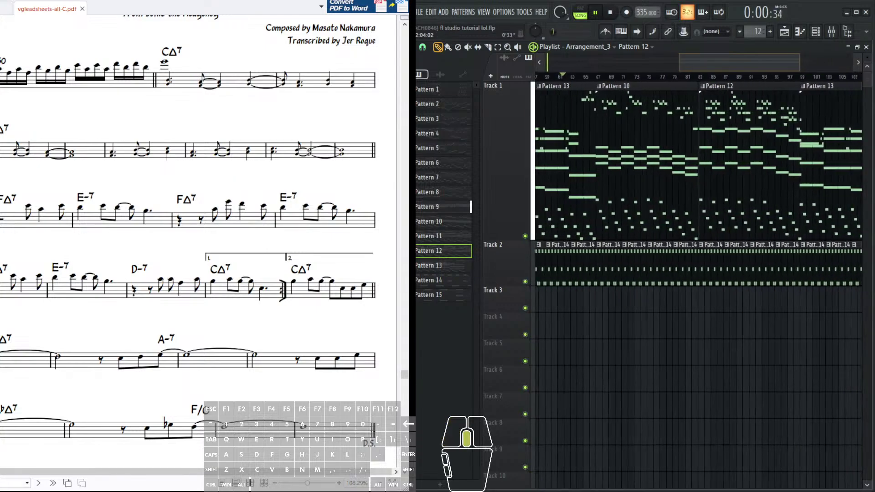
- Play the arrangement from the beginning and follow its patterns across the playlist up to Pattern 13
{"action": "scroll", "coordinate": [776, 62], "scroll_direction": "up", "scroll_amount": 2}
{"action": "left_click", "coordinate": [656, 119]}
{"action": "left_click_drag", "start_coordinate": [652, 120], "coordinate": [513, 192]}
{"action": "left_click_drag", "start_coordinate": [648, 166], "coordinate": [711, 86]}
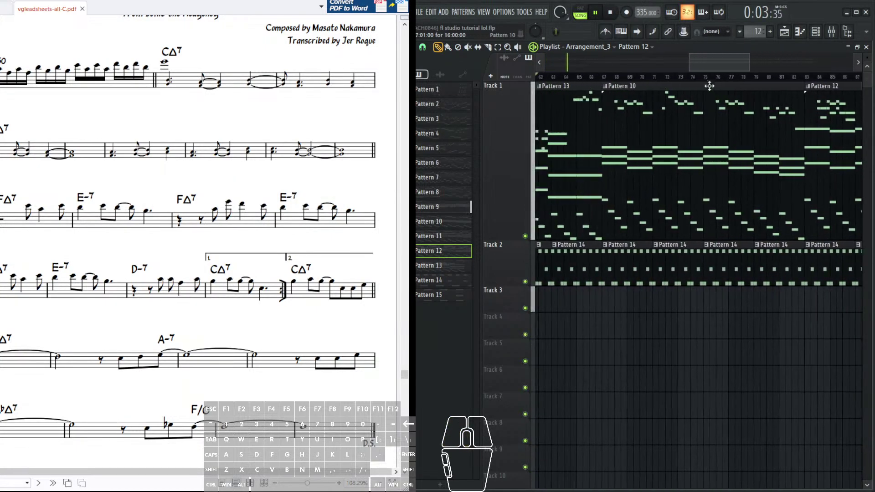
{"action": "scroll", "coordinate": [702, 63], "scroll_direction": "down", "scroll_amount": 5}
{"action": "scroll", "coordinate": [682, 168], "scroll_direction": "up", "scroll_amount": 5}
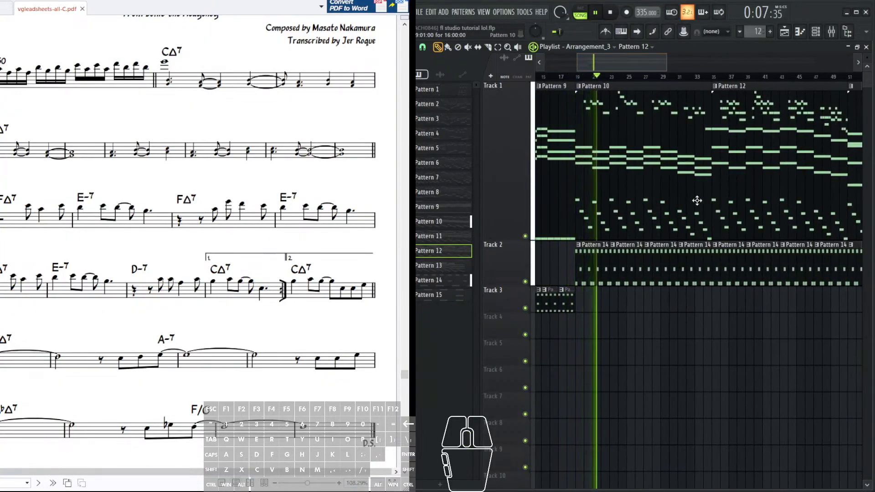
{"action": "left_click_drag", "start_coordinate": [697, 200], "coordinate": [635, 253]}
{"action": "left_click_drag", "start_coordinate": [698, 254], "coordinate": [644, 279]}
{"action": "left_click_drag", "start_coordinate": [700, 270], "coordinate": [649, 256]}
{"action": "left_click_drag", "start_coordinate": [699, 220], "coordinate": [714, 238]}
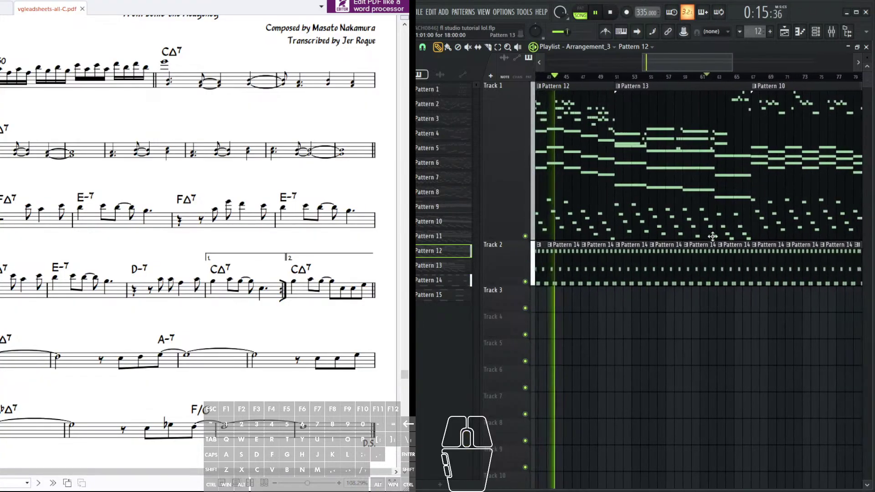
- Open Pattern 13, raise the two G#5 harmony notes at the end of bar 4 to A5, and audition them
{"action": "double_click", "coordinate": [650, 138]}
{"action": "left_click_drag", "start_coordinate": [638, 209], "coordinate": [645, 227]}
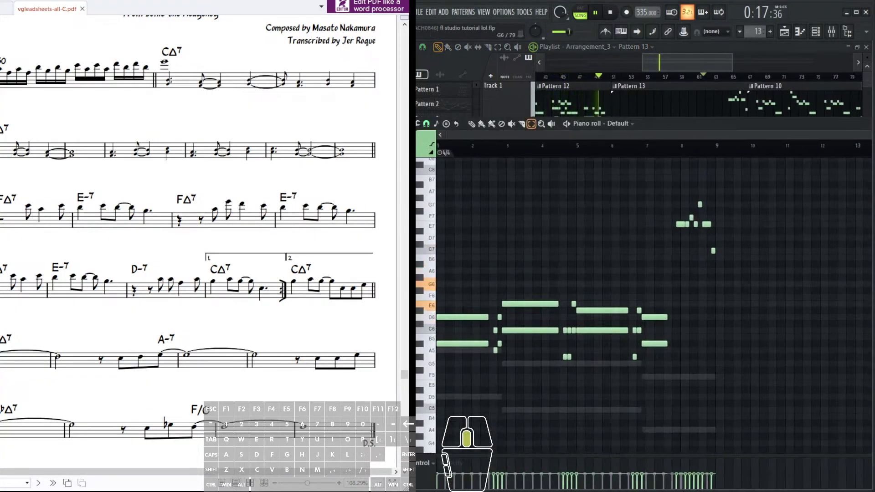
{"action": "scroll", "coordinate": [518, 278], "scroll_direction": "up", "scroll_amount": 2}
{"action": "scroll", "coordinate": [517, 234], "scroll_direction": "up", "scroll_amount": 1}
{"action": "mouse_move", "coordinate": [518, 277]}
{"action": "left_mouse_down"}
{"action": "mouse_move", "coordinate": [518, 233]}
{"action": "mouse_move", "coordinate": [635, 237]}
{"action": "mouse_move", "coordinate": [508, 265]}
{"action": "left_mouse_up"}
{"action": "scroll", "coordinate": [569, 230], "scroll_direction": "up", "scroll_amount": 3}
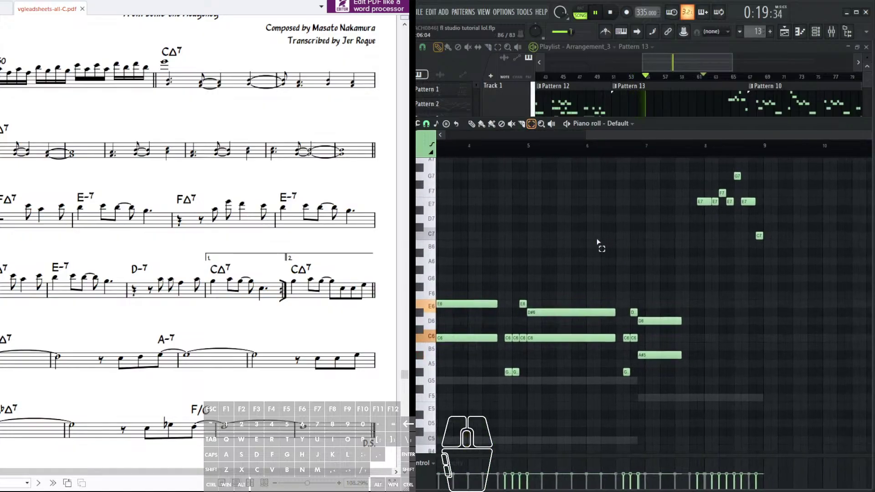
{"action": "left_click_drag", "start_coordinate": [609, 252], "coordinate": [589, 248]}
{"action": "left_click", "coordinate": [472, 123]}
{"action": "left_click", "coordinate": [595, 13]}
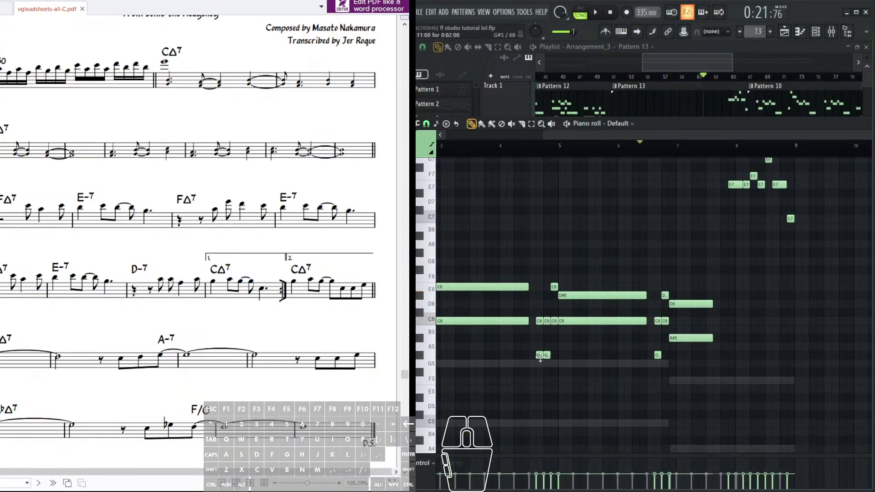
{"action": "left_click", "coordinate": [551, 124]}
{"action": "mouse_move", "coordinate": [519, 237]}
{"action": "left_mouse_down"}
{"action": "mouse_move", "coordinate": [498, 237]}
{"action": "mouse_move", "coordinate": [541, 236]}
{"action": "mouse_move", "coordinate": [529, 237]}
{"action": "left_mouse_up"}
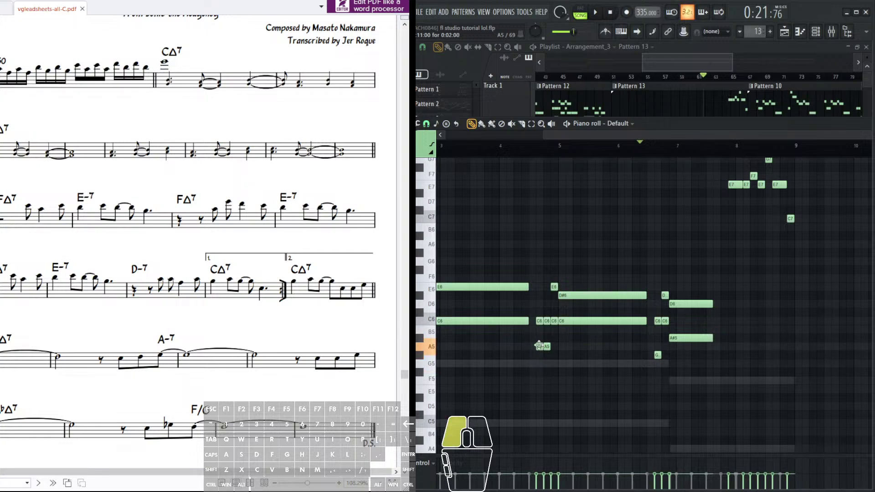
{"action": "mouse_move", "coordinate": [506, 228]}
{"action": "left_mouse_down"}
{"action": "mouse_move", "coordinate": [575, 227]}
{"action": "mouse_move", "coordinate": [655, 244]}
{"action": "left_mouse_up"}
- Raise the G#5 harmony note at the end of bar 6 to A5 and audition the passage
{"action": "left_click_drag", "start_coordinate": [574, 186], "coordinate": [498, 172]}
{"action": "left_click", "coordinate": [472, 124]}
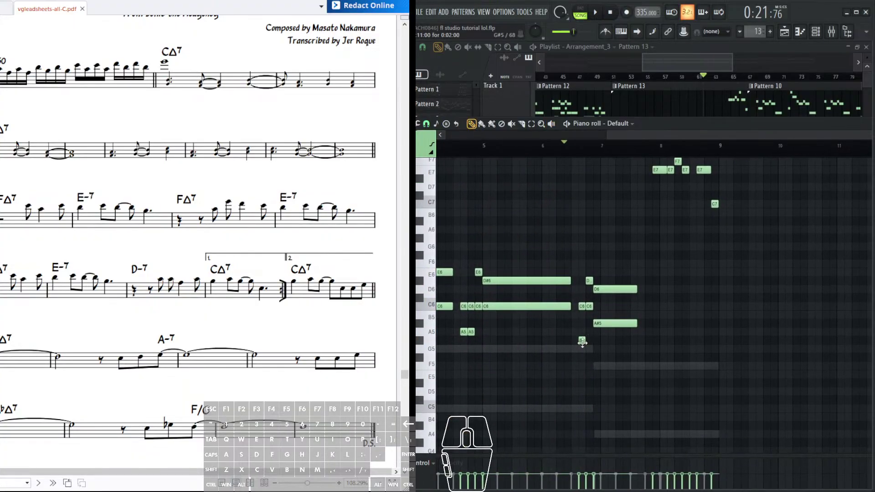
{"action": "left_click", "coordinate": [551, 124]}
{"action": "left_click_drag", "start_coordinate": [558, 278], "coordinate": [725, 277]}
- Add harmony notes C7, C7, D7, C7, E7, C7 and A6 below the closing melody run of Pattern 13 and audition them
{"action": "left_click_drag", "start_coordinate": [703, 246], "coordinate": [590, 310]}
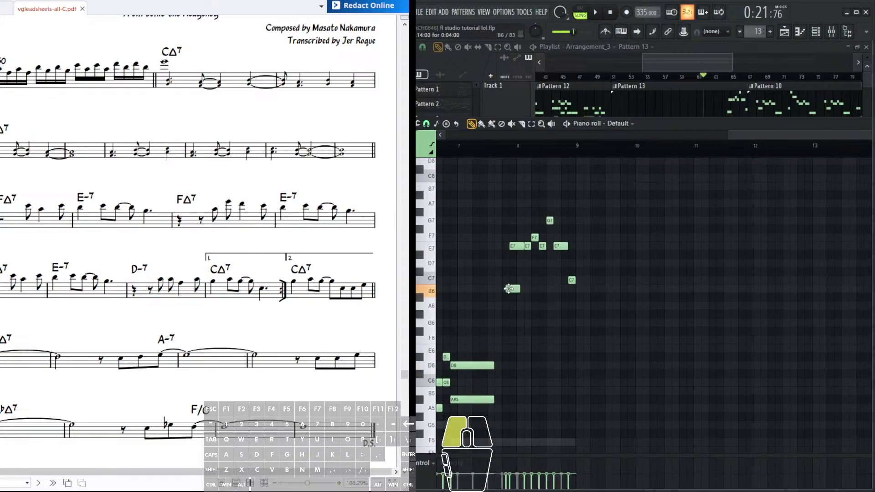
{"action": "mouse_move", "coordinate": [522, 295]}
{"action": "left_mouse_down"}
{"action": "mouse_move", "coordinate": [503, 219]}
{"action": "mouse_move", "coordinate": [515, 237]}
{"action": "mouse_move", "coordinate": [511, 149]}
{"action": "mouse_move", "coordinate": [504, 214]}
{"action": "mouse_move", "coordinate": [515, 294]}
{"action": "left_mouse_up"}
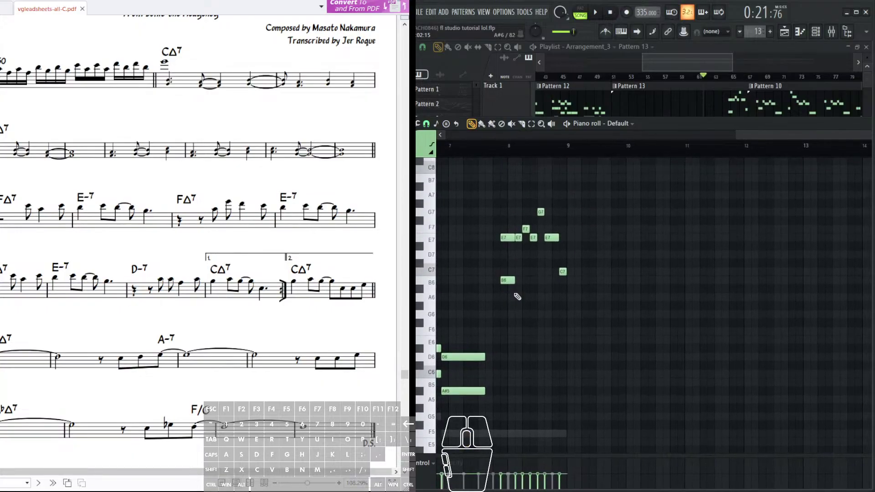
{"action": "left_click", "coordinate": [507, 271]}
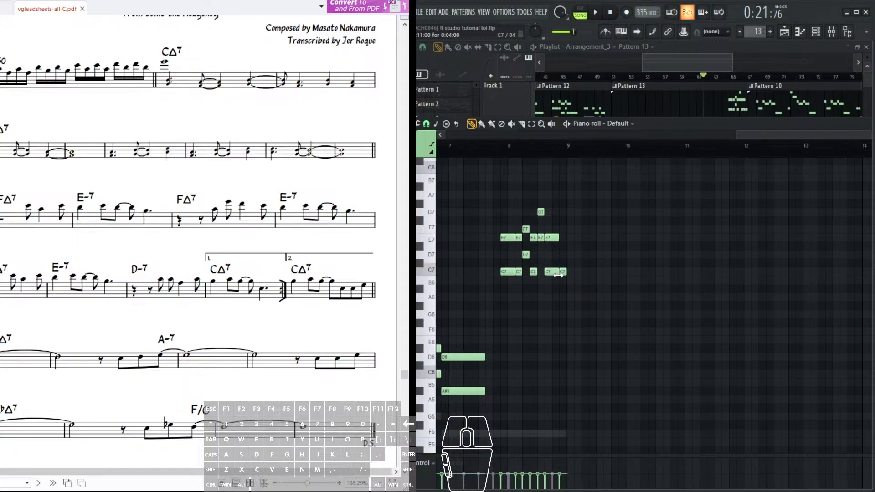
{"action": "left_click", "coordinate": [551, 124]}
{"action": "left_click_drag", "start_coordinate": [502, 221], "coordinate": [564, 251]}
{"action": "left_click_drag", "start_coordinate": [543, 245], "coordinate": [496, 170]}
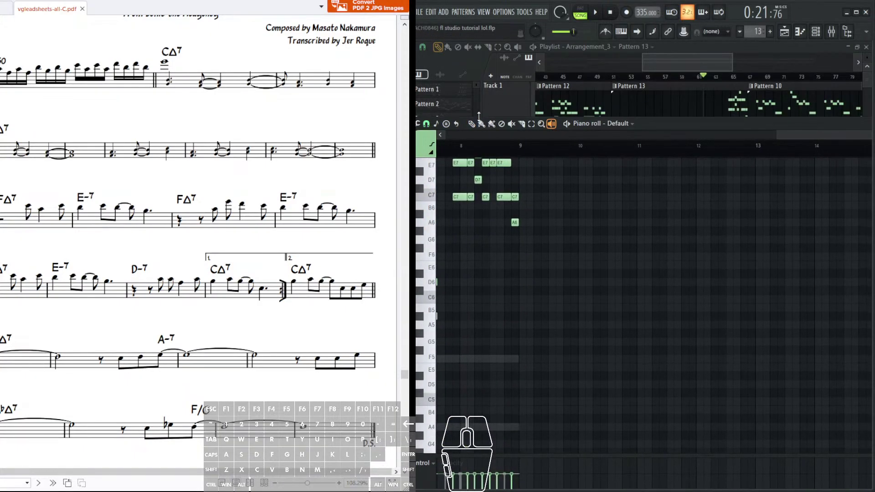
- Play the arrangement with the revised Pattern 13 harmonies and follow it through to the end of the playlist
{"action": "left_click", "coordinate": [595, 13]}
{"action": "left_click_drag", "start_coordinate": [612, 233], "coordinate": [688, 213]}
{"action": "scroll", "coordinate": [686, 215], "scroll_direction": "down", "scroll_amount": 3}
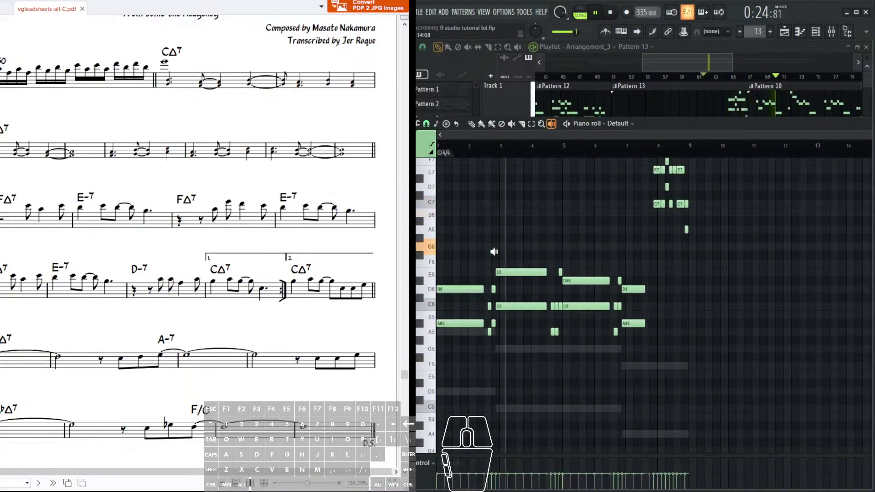
{"action": "scroll", "coordinate": [686, 215], "scroll_direction": "down", "scroll_amount": 1}
{"action": "left_click_drag", "start_coordinate": [552, 242], "coordinate": [504, 251]}
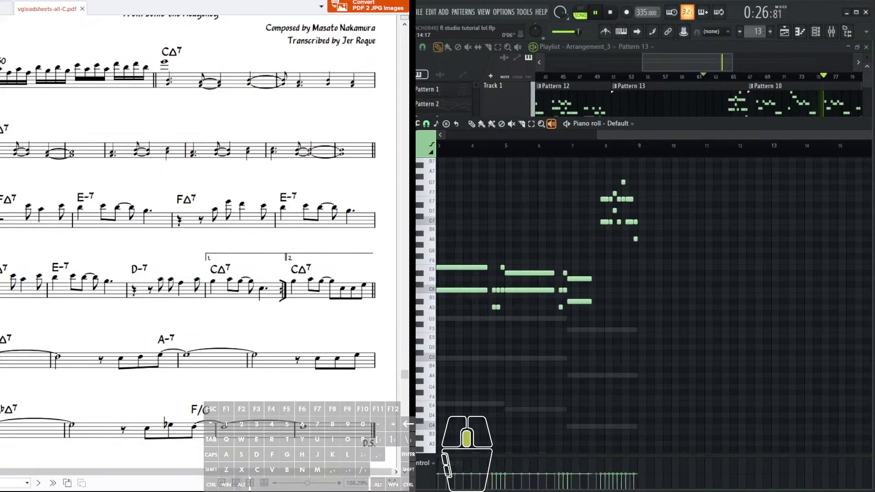
{"action": "scroll", "coordinate": [668, 229], "scroll_direction": "up", "scroll_amount": 3}
{"action": "key", "text": "F7"}
{"action": "scroll", "coordinate": [668, 200], "scroll_direction": "down", "scroll_amount": 3}
{"action": "left_click_drag", "start_coordinate": [690, 182], "coordinate": [859, 201]}
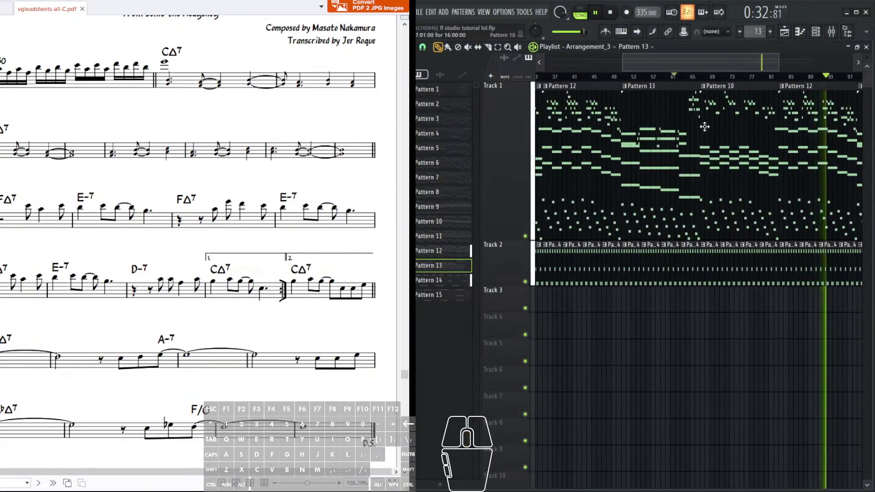
{"action": "left_click_drag", "start_coordinate": [720, 182], "coordinate": [548, 185]}
{"action": "left_click_drag", "start_coordinate": [681, 182], "coordinate": [631, 184]}
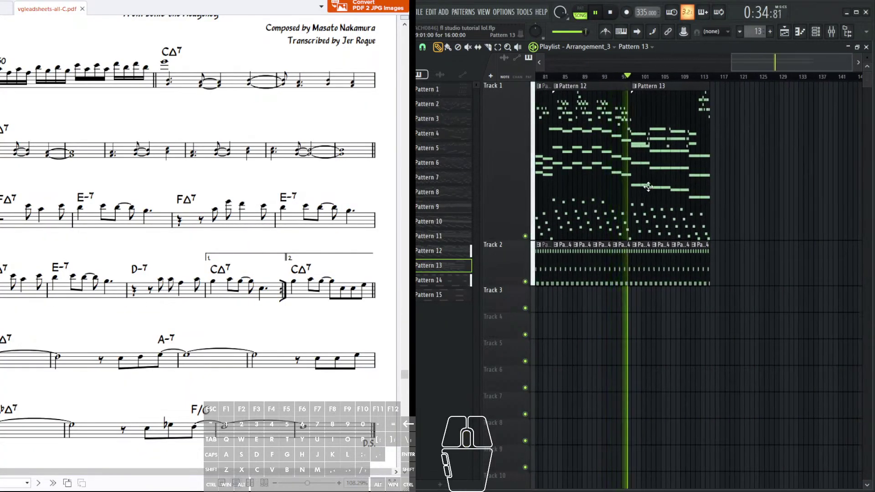
{"action": "left_click_drag", "start_coordinate": [741, 168], "coordinate": [692, 177]}
- Enlarge Track 1 in the playlist, view the arrangement's opening during playback, and zoom out the Green Hill Zone lead sheet
{"action": "left_click_drag", "start_coordinate": [511, 237], "coordinate": [511, 329]}
{"action": "left_click_drag", "start_coordinate": [705, 140], "coordinate": [870, 143]}
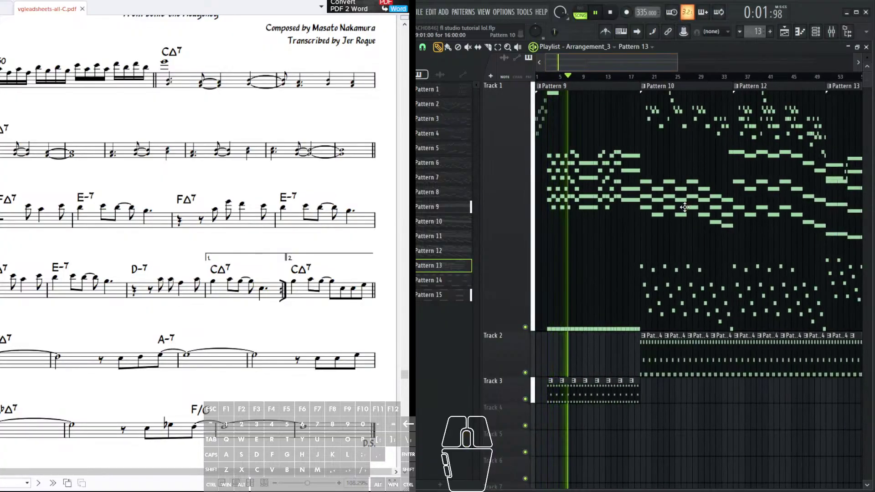
{"action": "left_click_drag", "start_coordinate": [761, 210], "coordinate": [765, 238]}
{"action": "scroll", "coordinate": [196, 246], "scroll_direction": "down", "scroll_amount": 3}
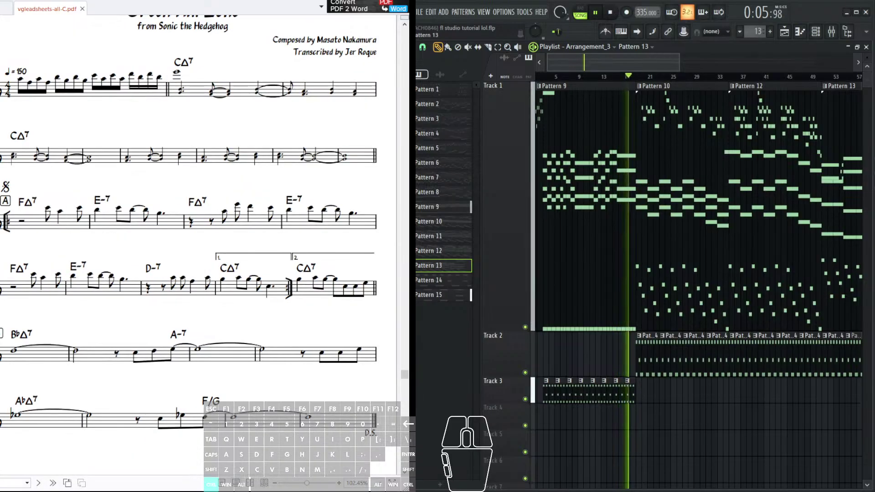
- Reduce Track 1's height in the playlist and follow playback through the repeated Patterns 10, 12 and 13 to the arrangement's end
{"action": "scroll", "coordinate": [658, 251], "scroll_direction": "right", "scroll_amount": 3}
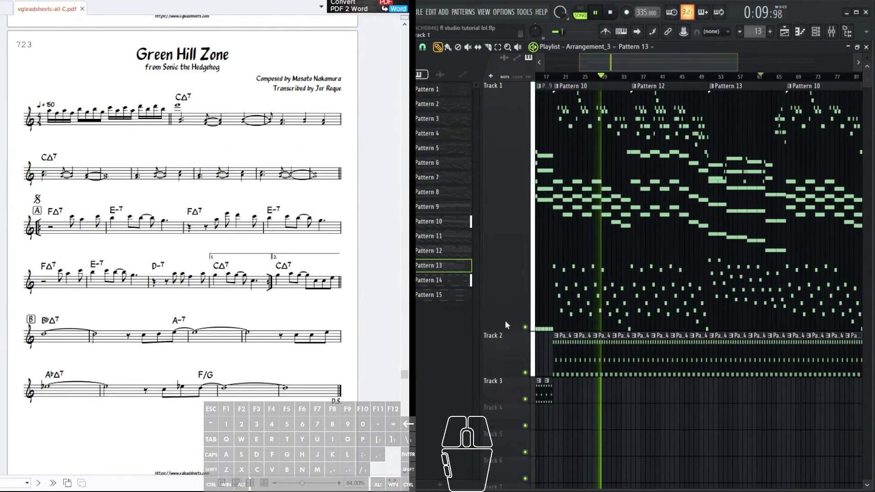
{"action": "scroll", "coordinate": [534, 224], "scroll_direction": "down", "scroll_amount": 3}
{"action": "left_click_drag", "start_coordinate": [646, 228], "coordinate": [481, 228]}
{"action": "left_click_drag", "start_coordinate": [705, 203], "coordinate": [861, 205]}
{"action": "left_click_drag", "start_coordinate": [747, 207], "coordinate": [684, 206]}
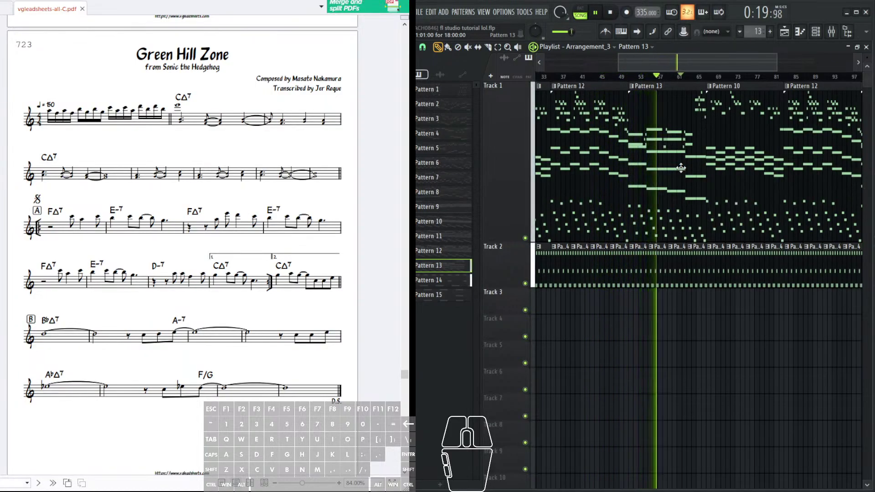
{"action": "scroll", "coordinate": [740, 95], "scroll_direction": "up", "scroll_amount": 5}
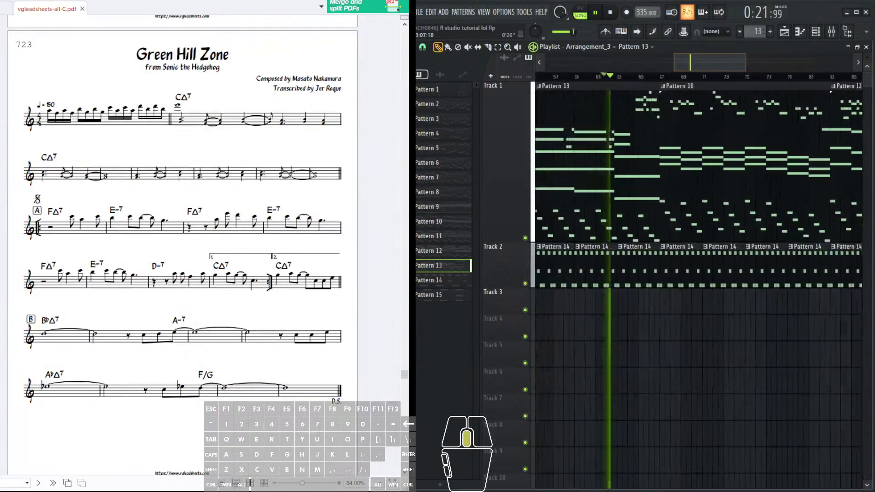
{"action": "scroll", "coordinate": [732, 119], "scroll_direction": "down", "scroll_amount": 3}
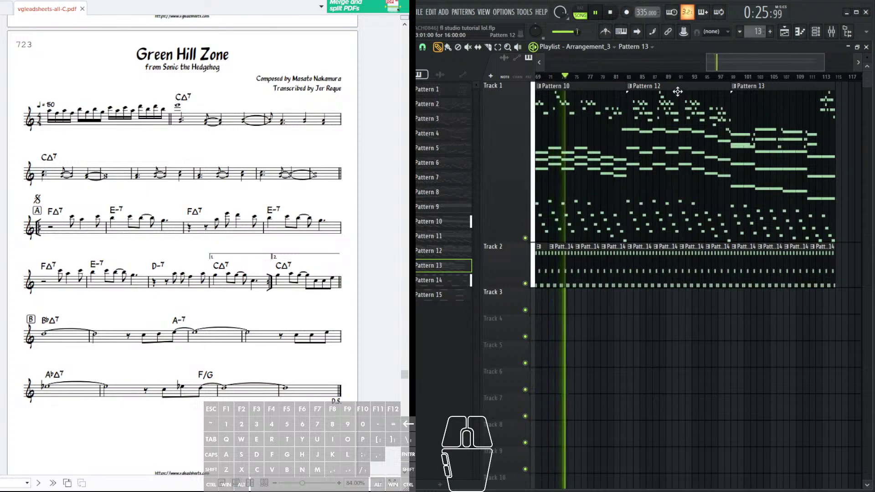
{"action": "scroll", "coordinate": [685, 90], "scroll_direction": "down", "scroll_amount": 2}
{"action": "left_click_drag", "start_coordinate": [679, 117], "coordinate": [602, 212]}
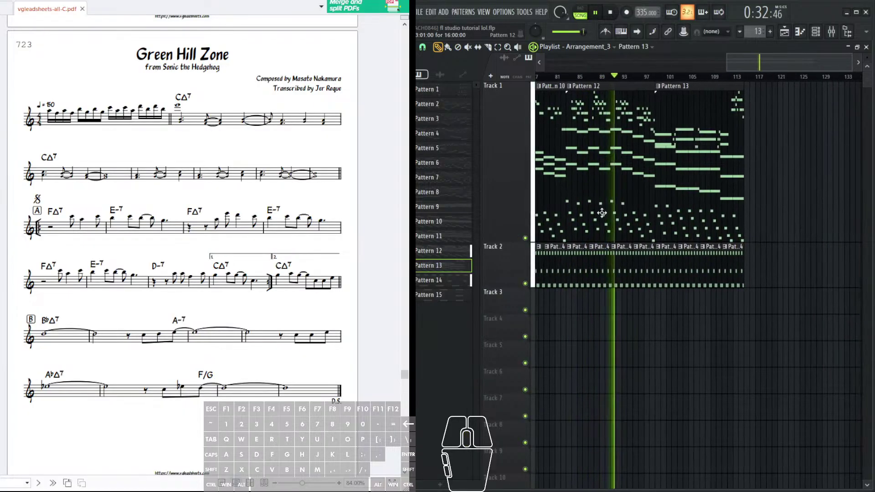
- Set the project tempo to 150 BPM and bring the arrangement's opening into view during playback
{"action": "left_click", "coordinate": [643, 11]}
{"action": "left_click_drag", "start_coordinate": [643, 11], "coordinate": [643, 59]}
{"action": "left_click", "coordinate": [642, 11]}
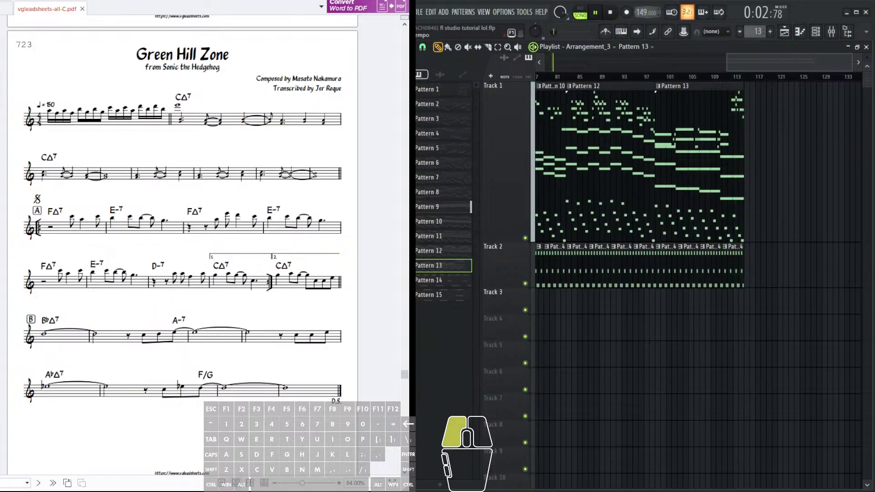
{"action": "left_click_drag", "start_coordinate": [748, 52], "coordinate": [511, 86]}
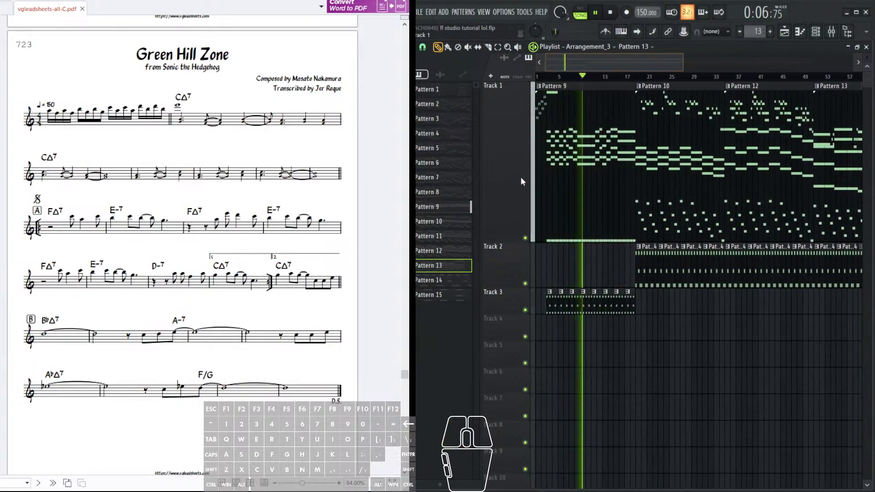
- Restore the playlist window, bring up the channel rack, and inspect the Default drum synth and operator 2 of the Default Sytrus synth
{"action": "double_click", "coordinate": [682, 46]}
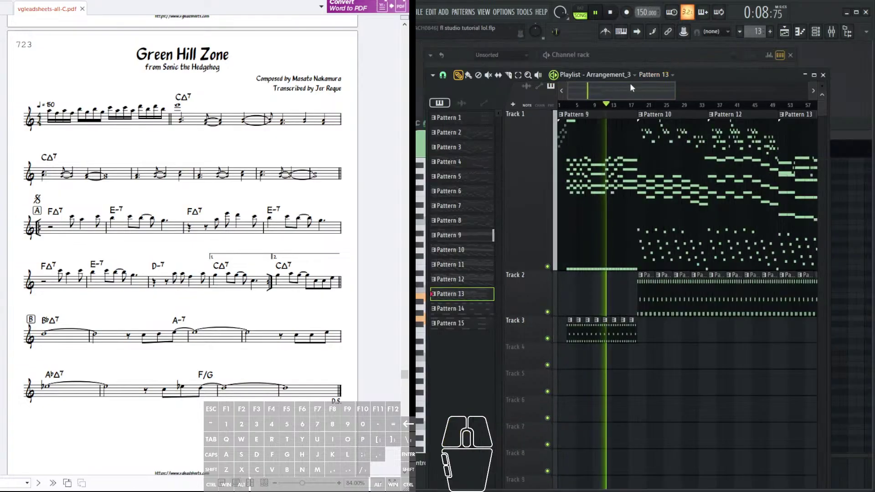
{"action": "key", "text": "F6"}
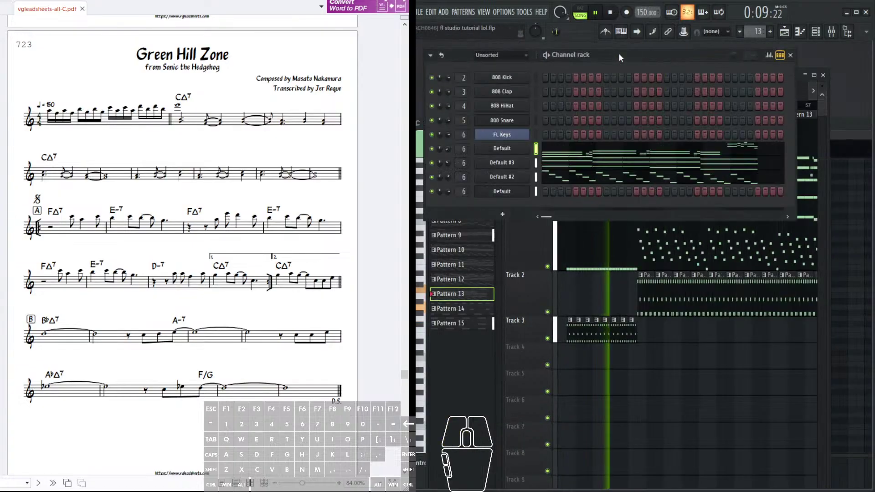
{"action": "left_click", "coordinate": [509, 192]}
{"action": "left_click_drag", "start_coordinate": [571, 178], "coordinate": [559, 250]}
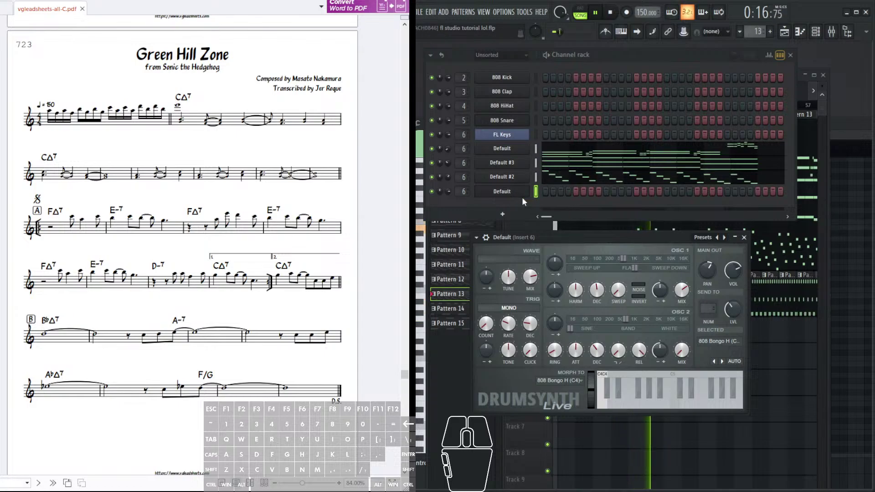
{"action": "left_click_drag", "start_coordinate": [625, 67], "coordinate": [624, 77]}
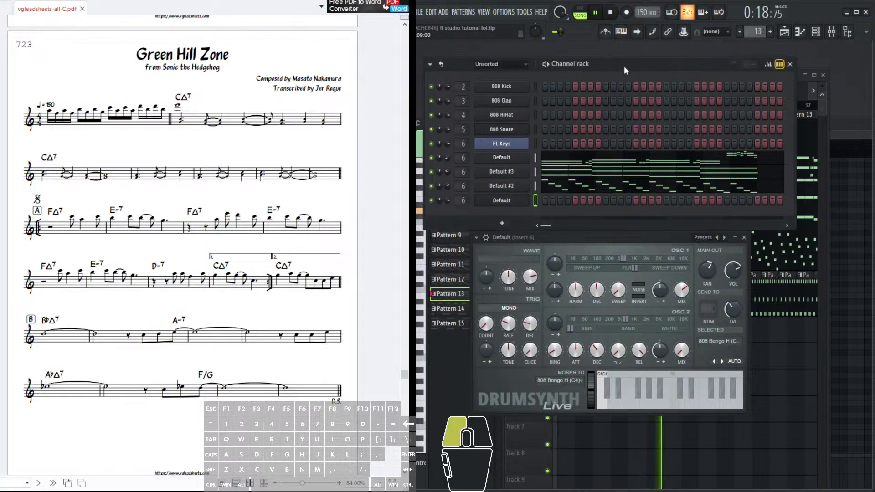
{"action": "left_click", "coordinate": [515, 161]}
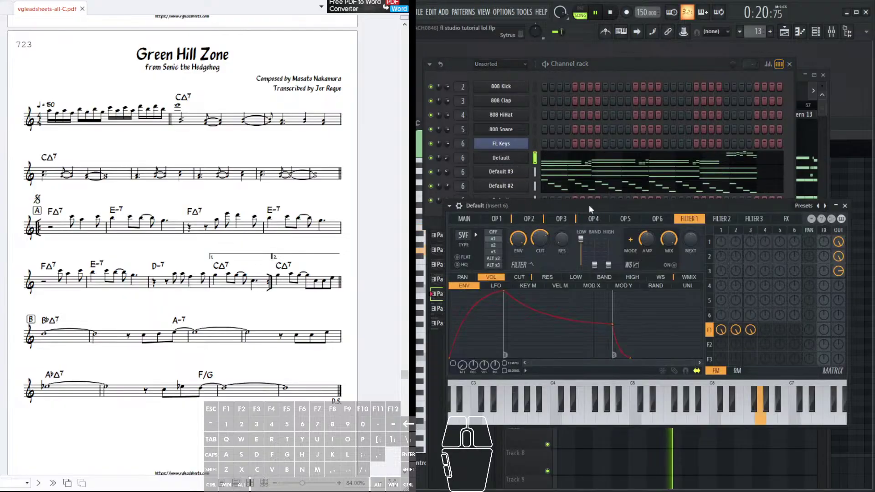
{"action": "left_click", "coordinate": [541, 220]}
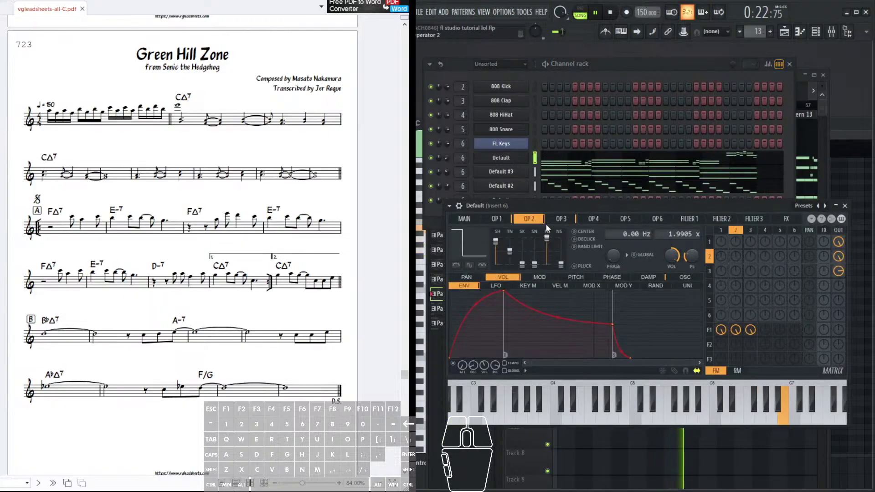
- Try a lower SH setting on Sytrus operator 2 and step through the undo history, keeping the tempo at 150 BPM
{"action": "left_click_drag", "start_coordinate": [495, 241], "coordinate": [495, 245]}
{"action": "left_click", "coordinate": [430, 12]}
{"action": "left_click", "coordinate": [435, 26]}
{"action": "left_click", "coordinate": [432, 27]}
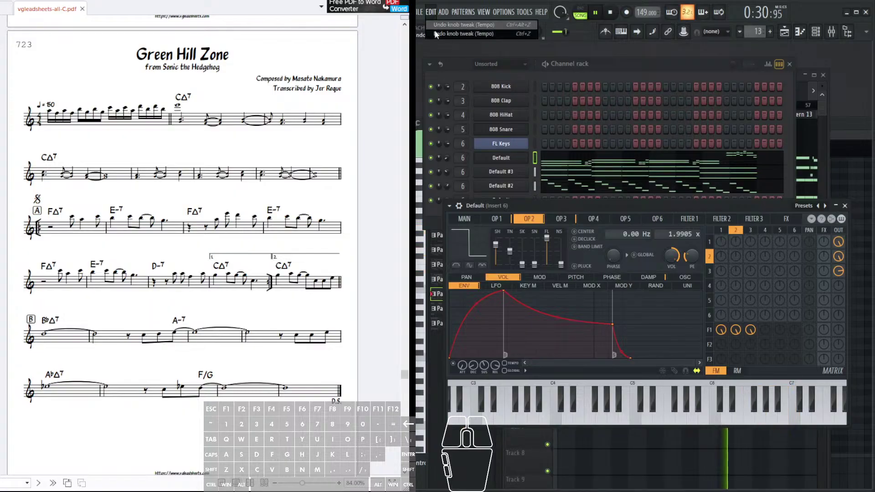
{"action": "left_click", "coordinate": [447, 35]}
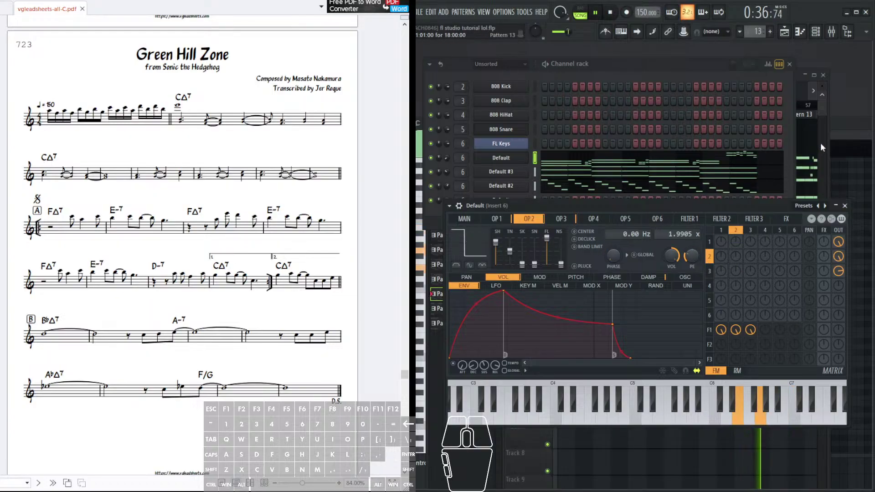
- Return to the playlist, open the Pattern 13 clip in the piano roll, and stop playback
{"action": "left_click", "coordinate": [824, 111]}
{"action": "left_click_drag", "start_coordinate": [715, 215], "coordinate": [668, 215]}
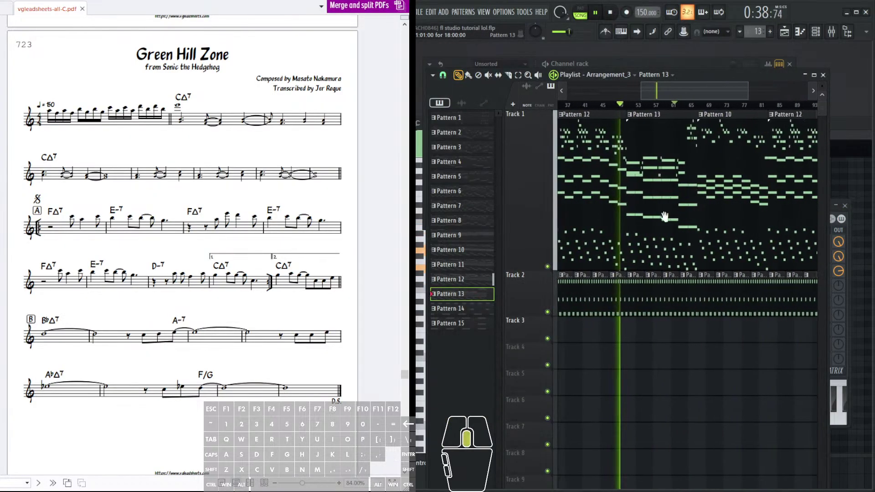
{"action": "scroll", "coordinate": [671, 226], "scroll_direction": "right", "scroll_amount": 3}
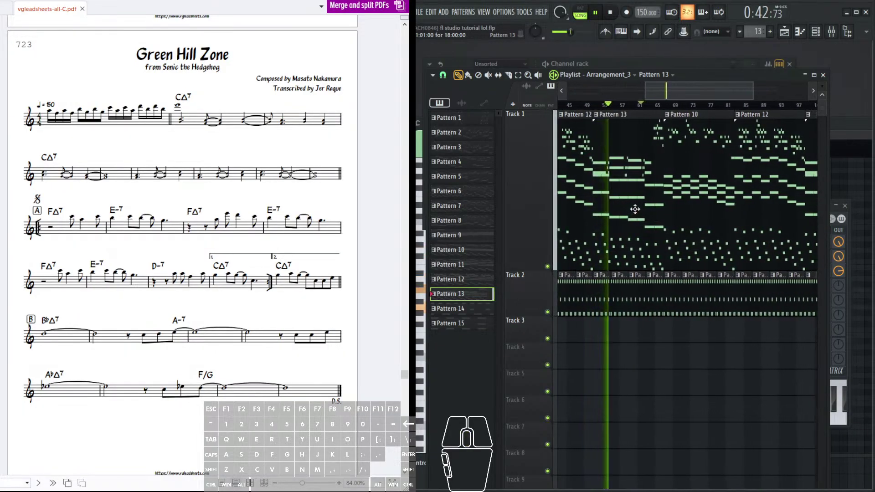
{"action": "left_click_drag", "start_coordinate": [640, 211], "coordinate": [622, 183]}
{"action": "double_click", "coordinate": [616, 185]}
{"action": "scroll", "coordinate": [633, 152], "scroll_direction": "down", "scroll_amount": 1}
{"action": "left_click", "coordinate": [456, 148]}
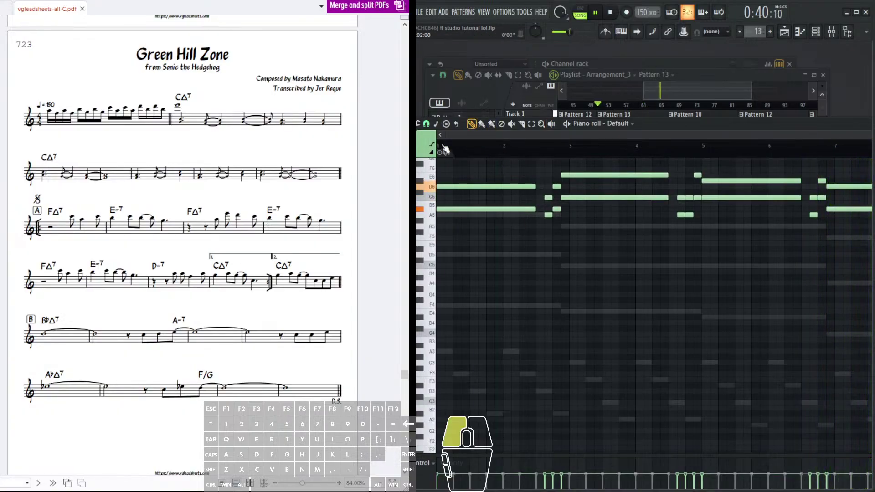
{"action": "left_click", "coordinate": [602, 13]}
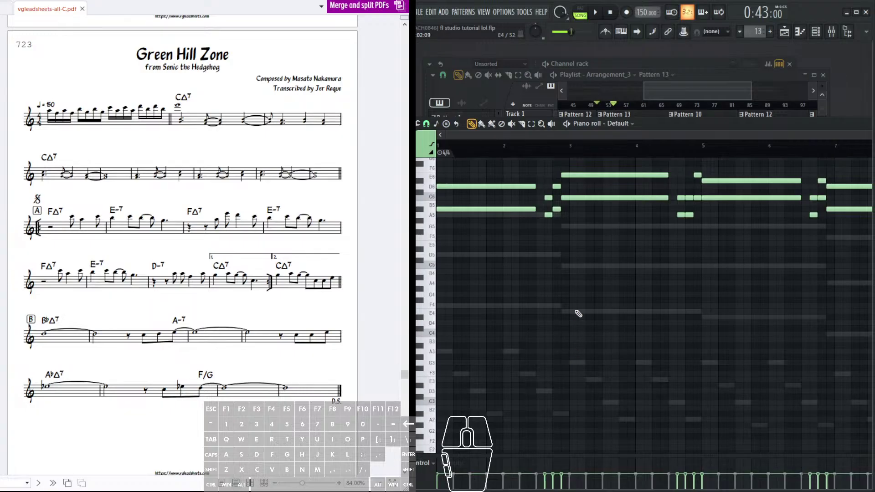
- Start the G3 bass note at bar 3 together with the early chord change, shorten the A#2 note before it, and audition the passage
{"action": "double_click", "coordinate": [578, 312]}
{"action": "double_click", "coordinate": [575, 363]}
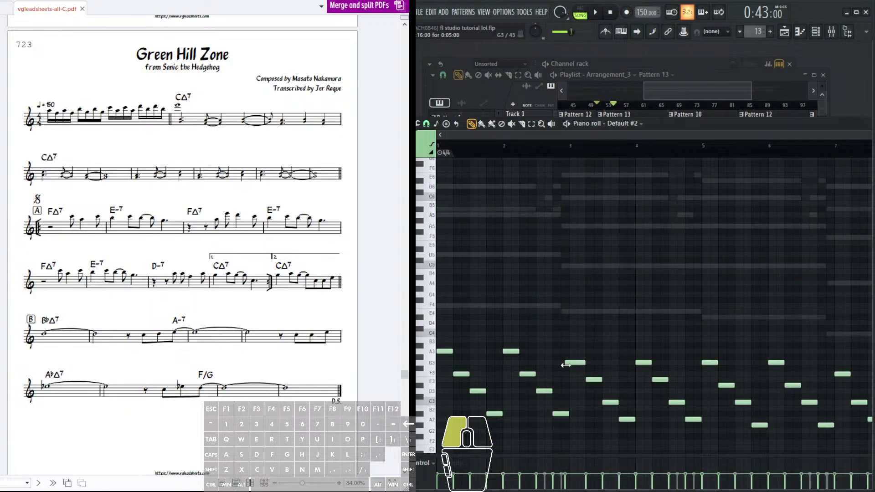
{"action": "left_click_drag", "start_coordinate": [567, 414], "coordinate": [561, 414]}
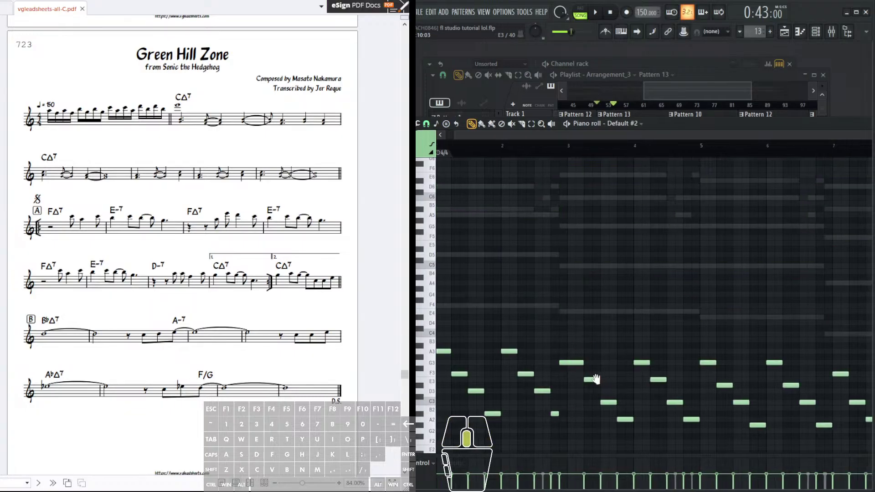
{"action": "scroll", "coordinate": [525, 157], "scroll_direction": "right", "scroll_amount": 1}
{"action": "key", "text": "space"}
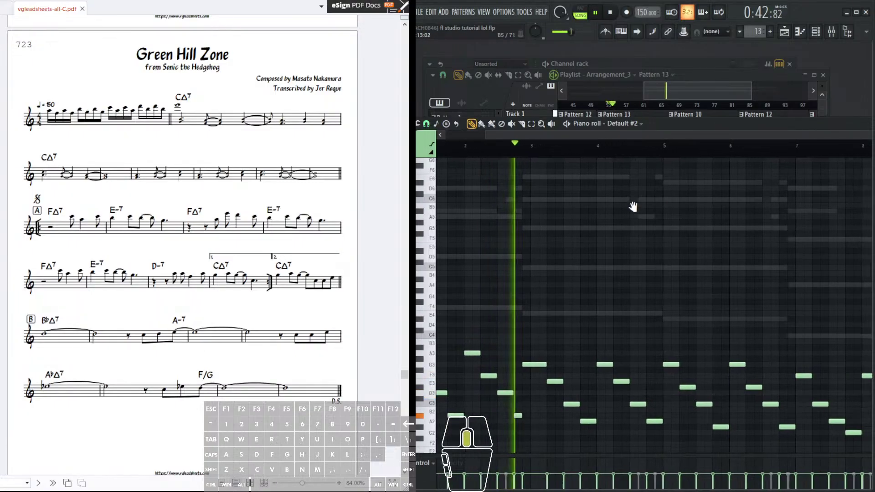
{"action": "scroll", "coordinate": [591, 238], "scroll_direction": "down", "scroll_amount": 2}
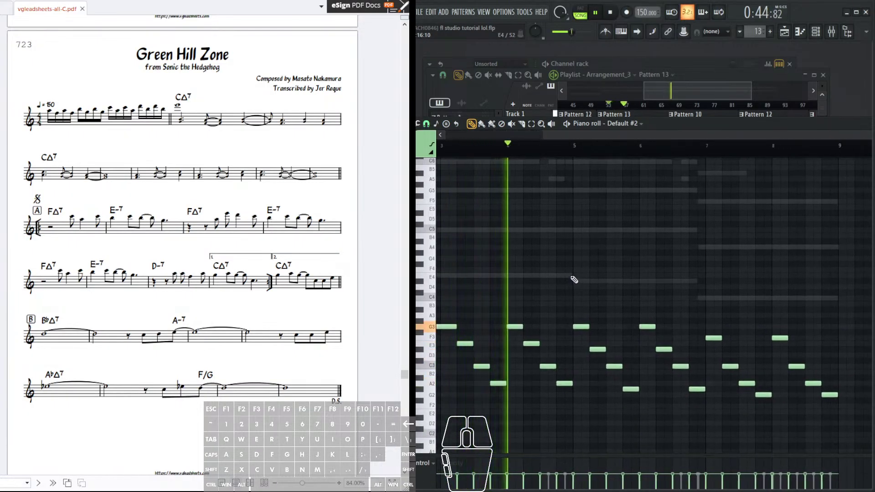
{"action": "scroll", "coordinate": [550, 330], "scroll_direction": "up", "scroll_amount": 2}
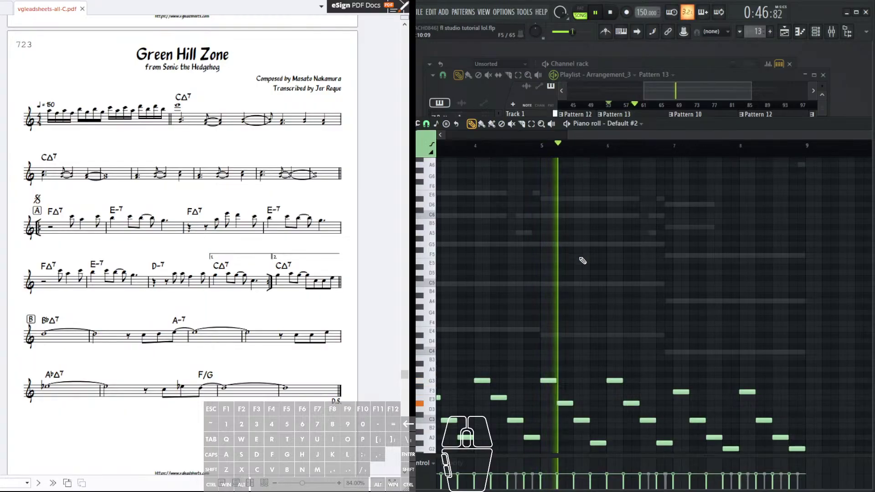
{"action": "scroll", "coordinate": [560, 201], "scroll_direction": "down", "scroll_amount": 2}
{"action": "scroll", "coordinate": [533, 283], "scroll_direction": "up", "scroll_amount": 3}
- Try to start the Default #3 chord at bar 5 slightly before the bar line
{"action": "left_click_drag", "start_coordinate": [530, 269], "coordinate": [531, 363]}
{"action": "left_click_drag", "start_coordinate": [555, 395], "coordinate": [537, 279]}
{"action": "scroll", "coordinate": [512, 158], "scroll_direction": "down", "scroll_amount": 3}
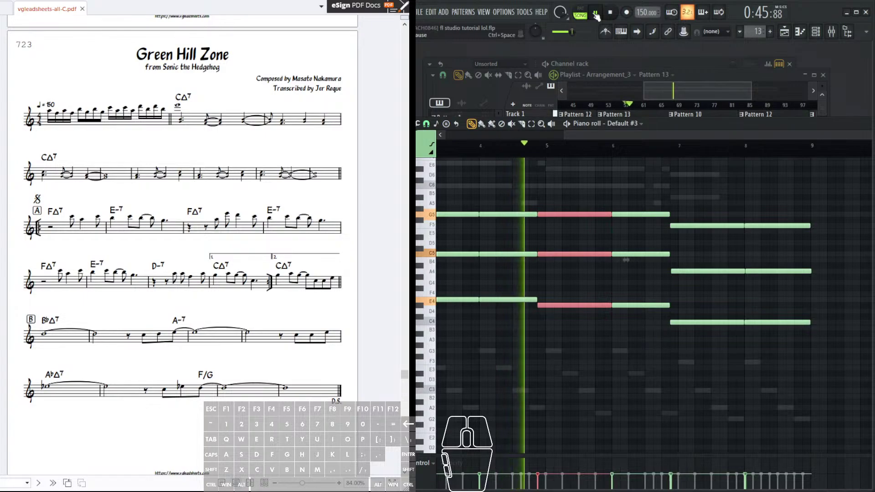
{"action": "left_click", "coordinate": [595, 13]}
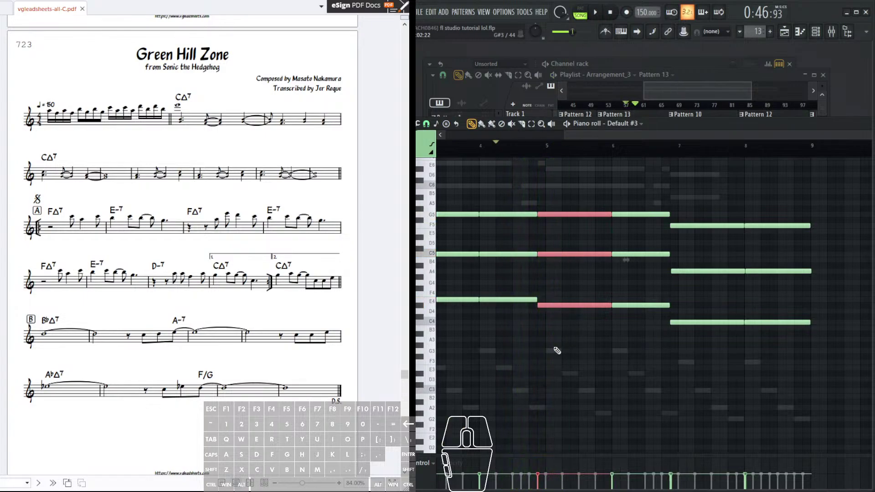
{"action": "key", "text": "ctrl+z"}
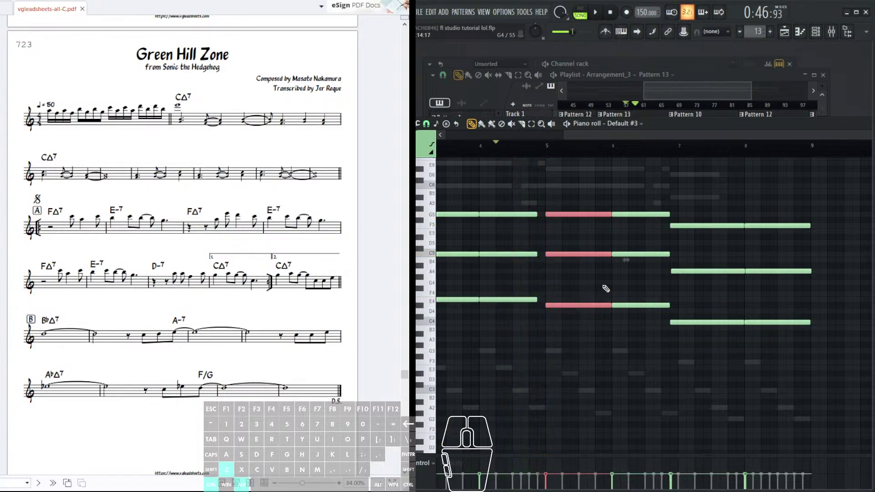
{"action": "key", "text": "ctrl+alt+z"}
{"action": "key", "text": "ctrl+alt+z"}
{"action": "key", "text": "ctrl+alt+z"}
- Make the Pattern 13 bass line change to F3 together with the early chord before bar 7, and restart the arrangement from the beginning
{"action": "left_click_drag", "start_coordinate": [670, 235], "coordinate": [606, 280]}
{"action": "left_click_drag", "start_coordinate": [597, 236], "coordinate": [570, 371]}
{"action": "scroll", "coordinate": [580, 273], "scroll_direction": "down", "scroll_amount": 3}
{"action": "scroll", "coordinate": [580, 274], "scroll_direction": "right", "scroll_amount": 1}
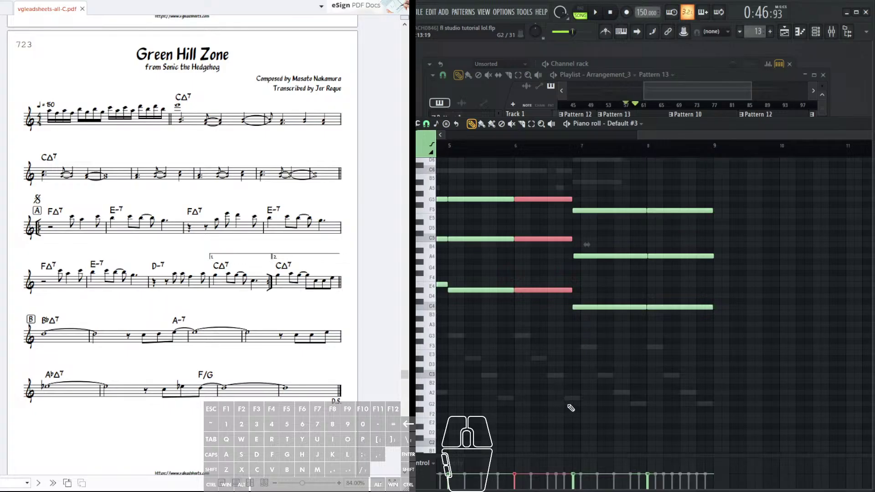
{"action": "right_click", "coordinate": [575, 398]}
{"action": "left_click", "coordinate": [586, 347]}
{"action": "left_click", "coordinate": [611, 15]}
{"action": "key", "text": "space"}
- Open Pattern 9 in the piano roll at its opening melody run and stop playback at the arrangement's start
{"action": "left_click_drag", "start_coordinate": [603, 189], "coordinate": [684, 239]}
{"action": "scroll", "coordinate": [638, 135], "scroll_direction": "down", "scroll_amount": 5}
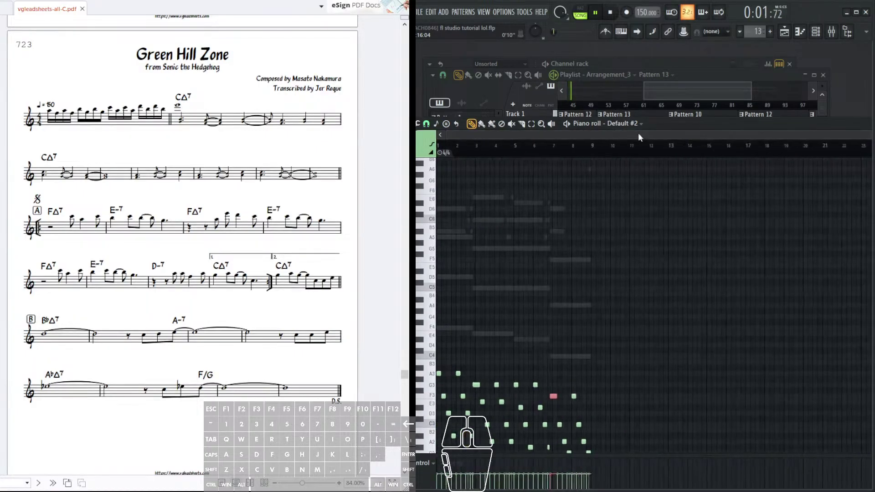
{"action": "left_click_drag", "start_coordinate": [623, 202], "coordinate": [625, 184]}
{"action": "left_click_drag", "start_coordinate": [695, 90], "coordinate": [620, 89]}
{"action": "scroll", "coordinate": [637, 87], "scroll_direction": "up", "scroll_amount": 5}
{"action": "double_click", "coordinate": [571, 140]}
{"action": "mouse_move", "coordinate": [656, 204]}
{"action": "left_mouse_down"}
{"action": "mouse_move", "coordinate": [659, 221]}
{"action": "mouse_move", "coordinate": [657, 211]}
{"action": "left_mouse_up"}
{"action": "scroll", "coordinate": [585, 137], "scroll_direction": "up", "scroll_amount": 5}
{"action": "scroll", "coordinate": [584, 137], "scroll_direction": "up", "scroll_amount": 3}
{"action": "left_click_drag", "start_coordinate": [506, 165], "coordinate": [507, 232]}
{"action": "scroll", "coordinate": [531, 142], "scroll_direction": "up", "scroll_amount": 4}
{"action": "key", "text": "space"}
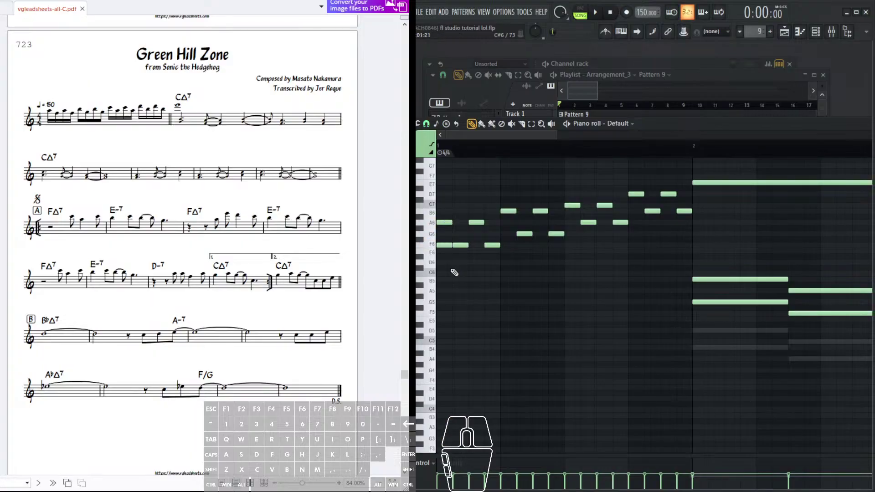
- Harmonize Pattern 9's opening run with alternating pairs F6–D6, G6–E6, A6–F6 and B6–G6, playing each pair twice, and audition it
{"action": "left_click", "coordinate": [469, 245]}
{"action": "left_click_drag", "start_coordinate": [486, 256], "coordinate": [486, 263]}
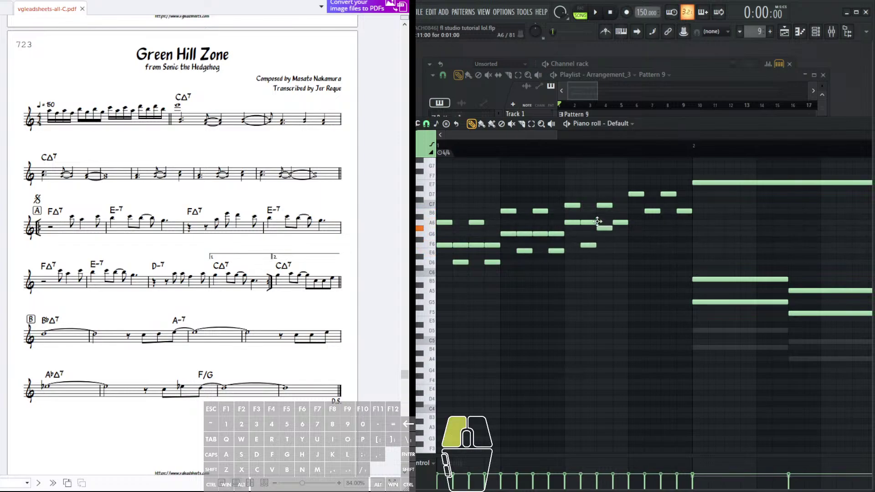
{"action": "left_click", "coordinate": [668, 211]}
{"action": "left_click", "coordinate": [684, 233]}
{"action": "left_click", "coordinate": [595, 13]}
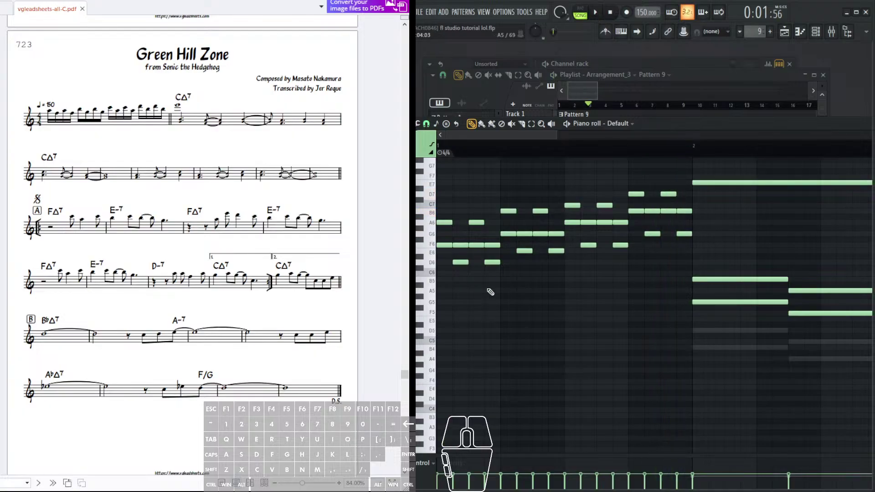
- Add a lower harmony to Pattern 9's opening run with alternating pairs B5–G5, C6–A5, D6–B5 and E6–C6, playing each pair twice
{"action": "left_click", "coordinate": [436, 280]}
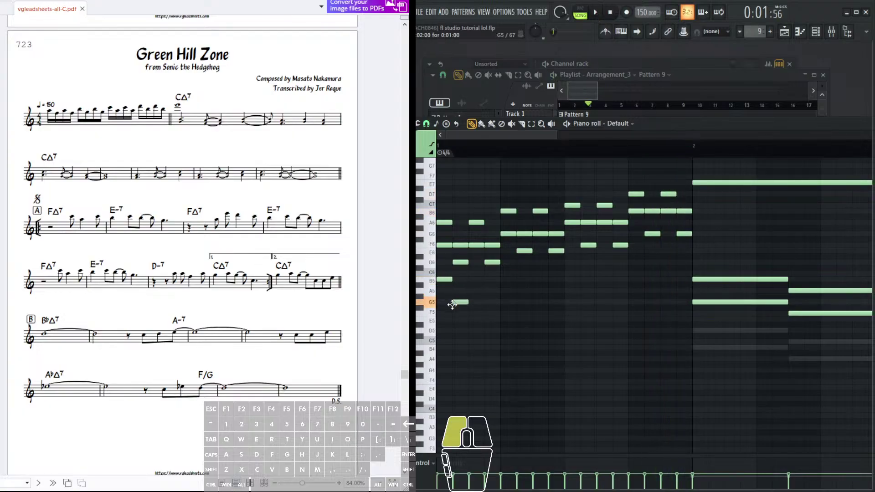
{"action": "left_click", "coordinate": [486, 302]}
{"action": "left_click", "coordinate": [503, 273]}
{"action": "left_click", "coordinate": [517, 291]}
{"action": "left_click_drag", "start_coordinate": [534, 272], "coordinate": [534, 274]}
{"action": "left_click", "coordinate": [550, 293]}
{"action": "left_click", "coordinate": [579, 281]}
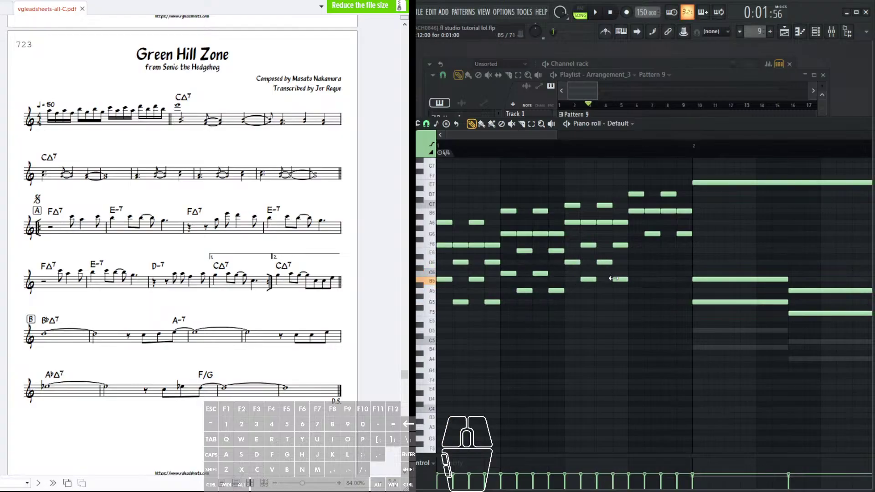
{"action": "left_click", "coordinate": [664, 250]}
{"action": "left_click", "coordinate": [678, 268]}
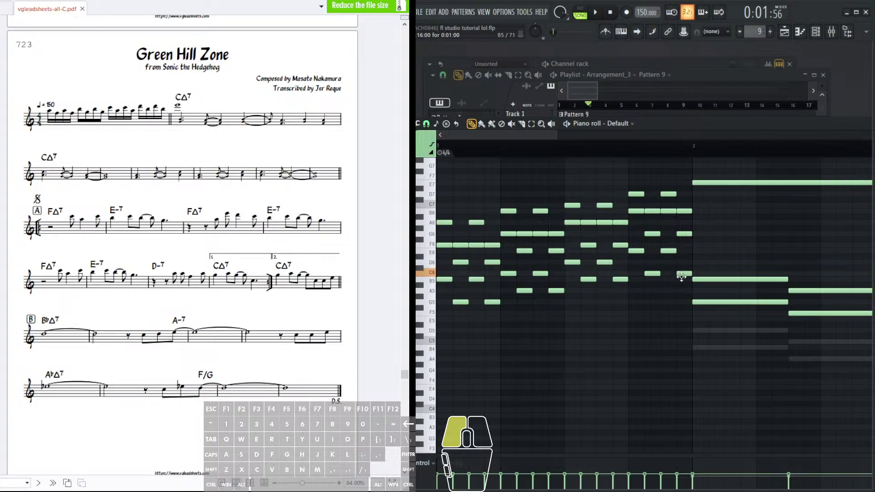
- Clear the lower harmony under Pattern 9's opening run and enter alternating C6–A5 and D6–B5 pairs on its first two beats, playing each pair twice
{"action": "left_click", "coordinate": [609, 17]}
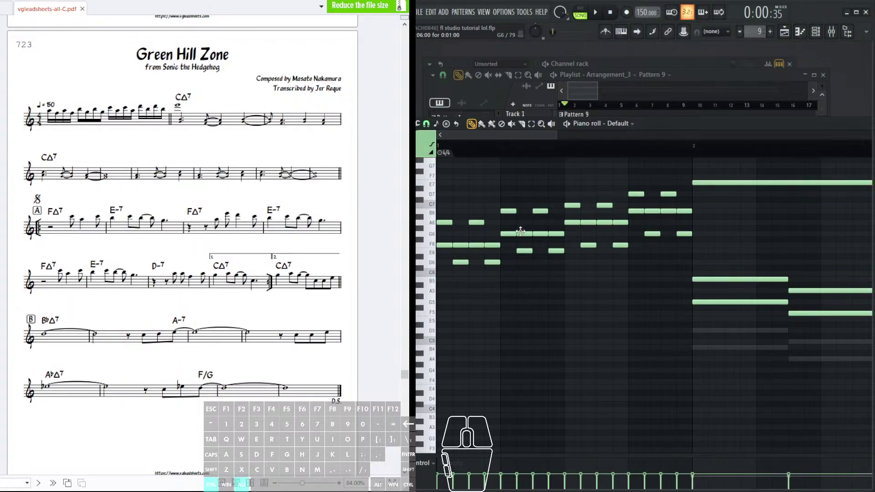
{"action": "left_click_drag", "start_coordinate": [447, 283], "coordinate": [429, 272]}
{"action": "left_click", "coordinate": [456, 295]}
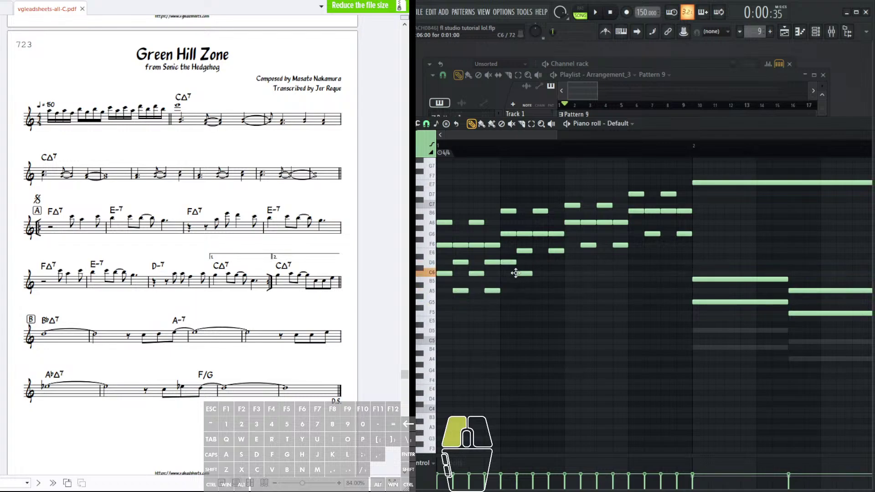
{"action": "key", "text": "y"}
{"action": "left_click_drag", "start_coordinate": [438, 191], "coordinate": [551, 192]}
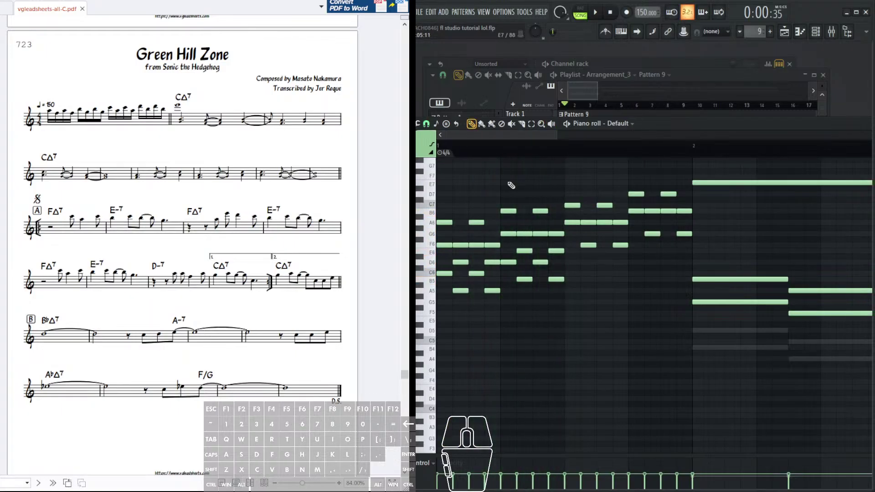
- Add an alternating E6–C6 pair, played twice, under the third beat of the opening run and audition the passage
{"action": "left_click", "coordinate": [568, 262]}
{"action": "left_click_drag", "start_coordinate": [597, 251], "coordinate": [612, 273]}
{"action": "left_click", "coordinate": [580, 275]}
{"action": "left_click", "coordinate": [597, 252]}
{"action": "left_click", "coordinate": [550, 124]}
{"action": "left_click_drag", "start_coordinate": [456, 185], "coordinate": [637, 184]}
- Complete the lower harmony with an alternating G6–E6 pair, played twice, under the fourth beat and audition the whole run
{"action": "left_click", "coordinate": [632, 250]}
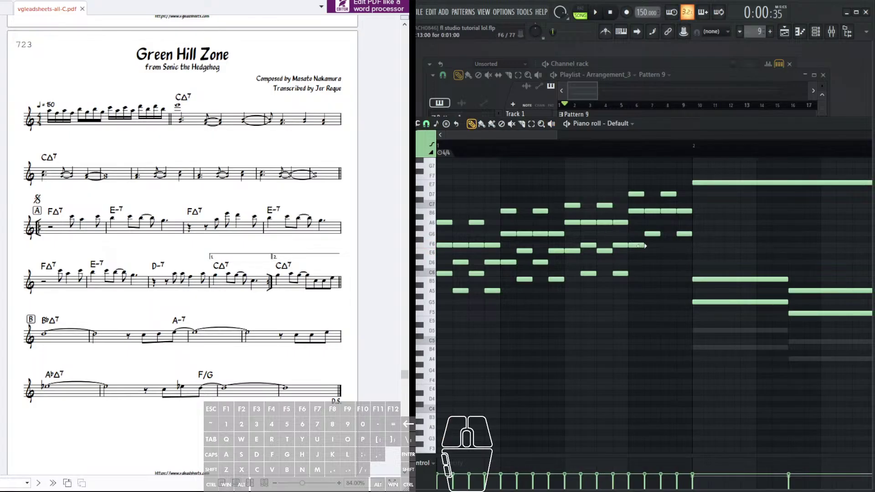
{"action": "left_click", "coordinate": [632, 233]}
{"action": "left_click", "coordinate": [666, 234]}
{"action": "left_click", "coordinate": [681, 251]}
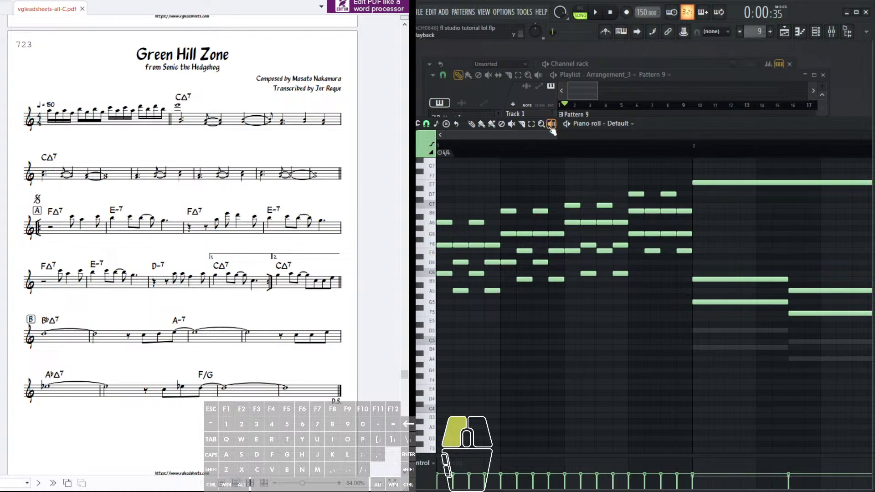
{"action": "left_click_drag", "start_coordinate": [470, 207], "coordinate": [835, 197]}
- Try harmonizing the held E7 at bar 2 with C7 and G6 below it, audition the chord and remove both added notes
{"action": "scroll", "coordinate": [619, 146], "scroll_direction": "down", "scroll_amount": 2}
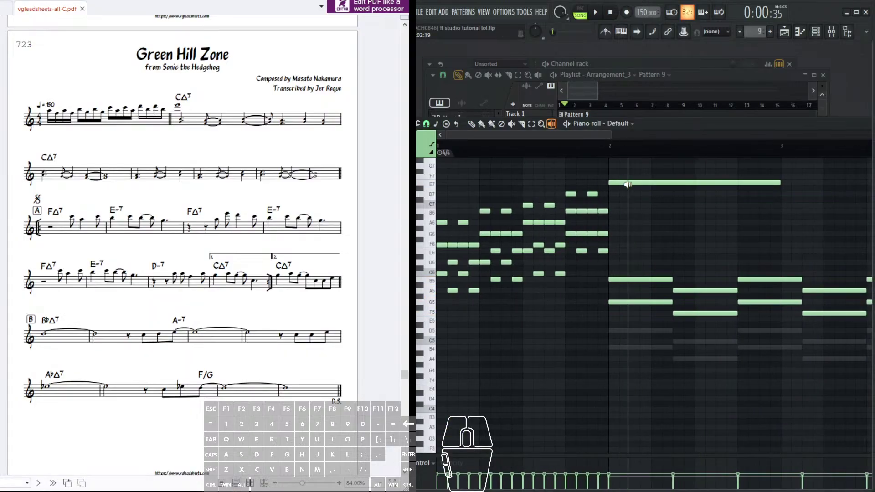
{"action": "left_click_drag", "start_coordinate": [629, 185], "coordinate": [608, 208]}
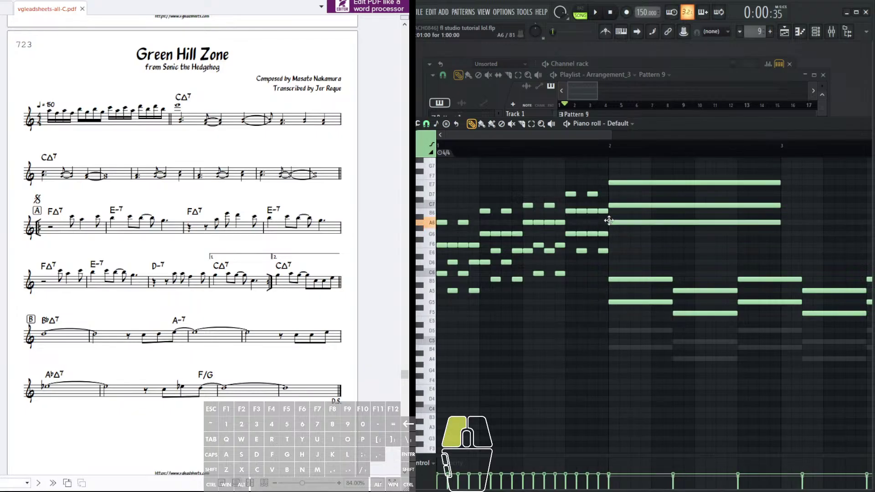
{"action": "left_click_drag", "start_coordinate": [565, 180], "coordinate": [614, 191]}
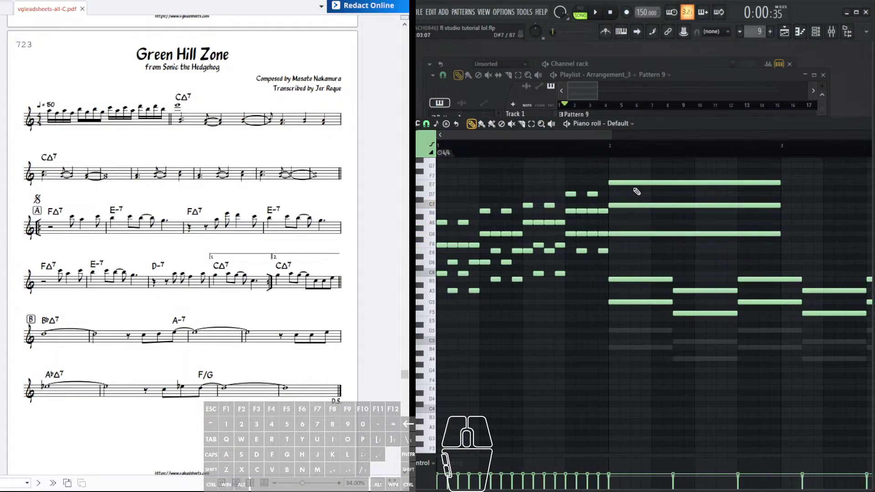
{"action": "left_click_drag", "start_coordinate": [567, 177], "coordinate": [835, 194]}
{"action": "left_click", "coordinate": [639, 170]}
{"action": "left_click", "coordinate": [650, 174]}
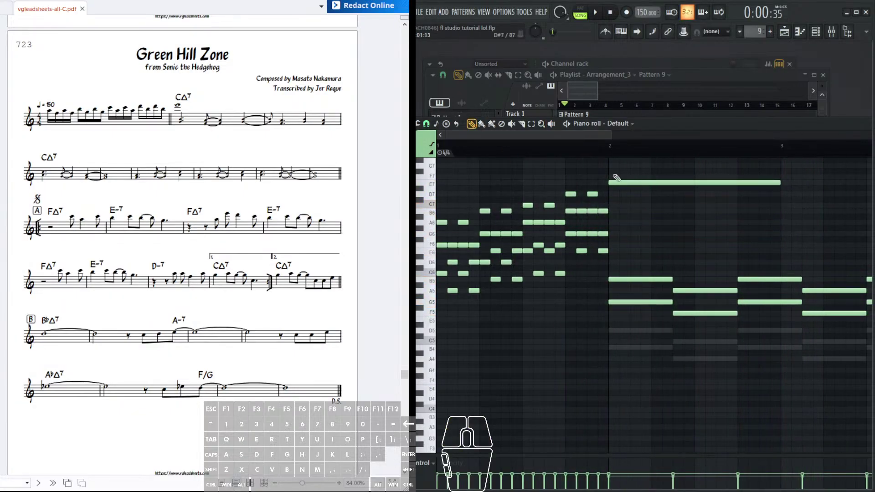
- Play the arrangement from the start and add a one-bar C7 at bar 2 beneath the held E7
{"action": "left_click", "coordinate": [596, 13]}
{"action": "scroll", "coordinate": [594, 134], "scroll_direction": "down", "scroll_amount": 2}
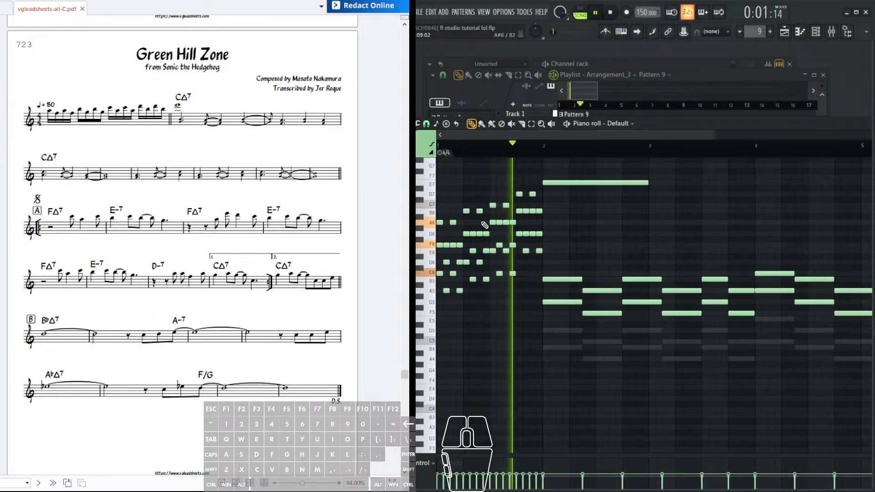
{"action": "scroll", "coordinate": [870, 135], "scroll_direction": "down", "scroll_amount": 3}
{"action": "scroll", "coordinate": [871, 135], "scroll_direction": "up", "scroll_amount": 4}
{"action": "scroll", "coordinate": [871, 135], "scroll_direction": "down", "scroll_amount": 2}
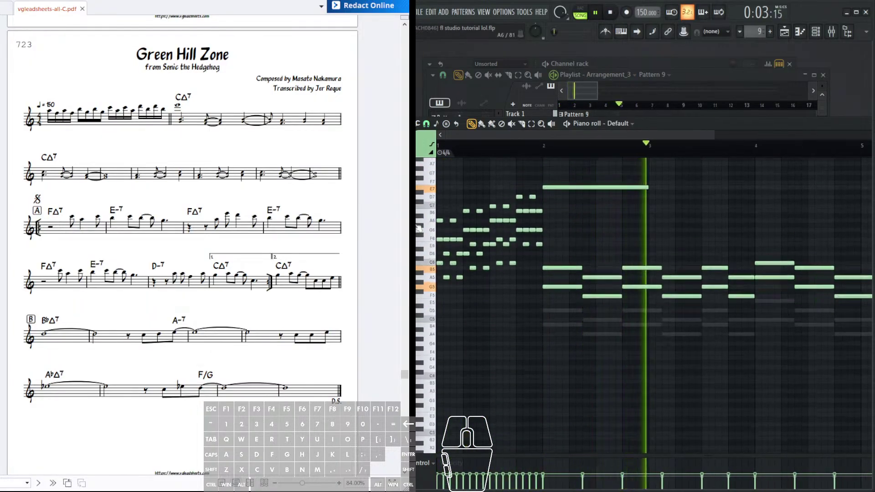
{"action": "left_click", "coordinate": [543, 202]}
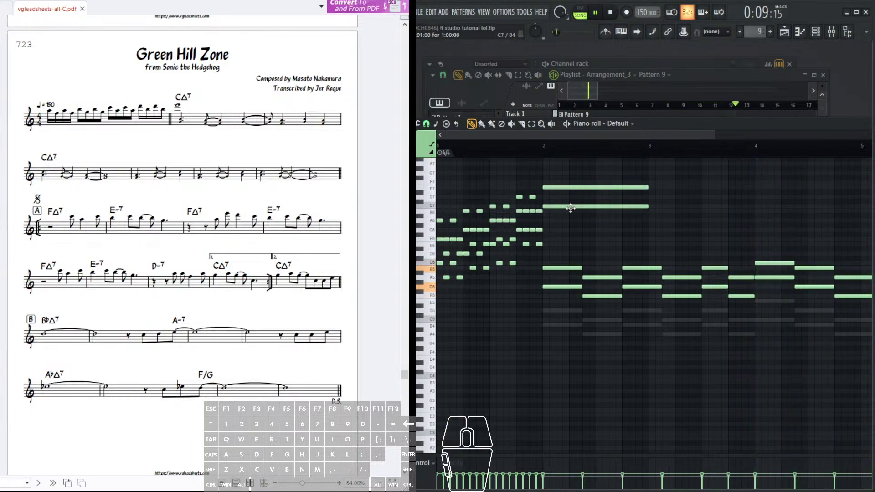
- Look over the arrangement's clips in the playlist and the instrument channels in the channel rack while the song plays
{"action": "scroll", "coordinate": [592, 191], "scroll_direction": "down", "scroll_amount": 4}
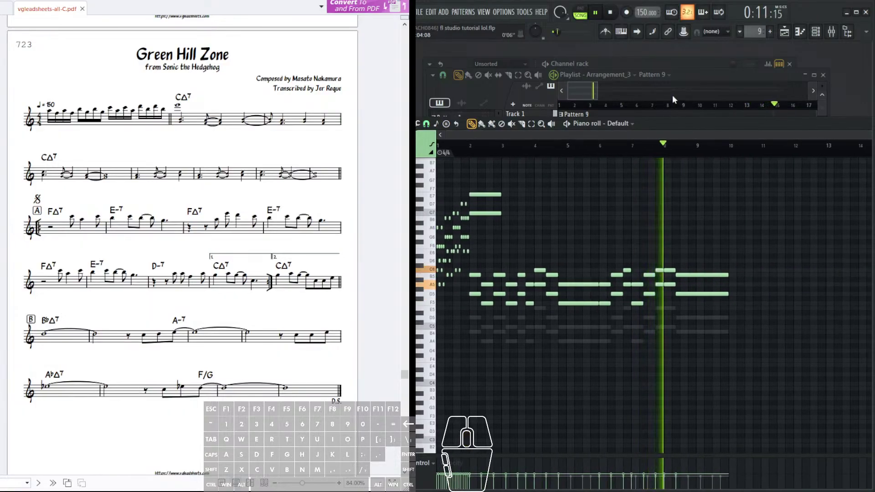
{"action": "left_click", "coordinate": [672, 94]}
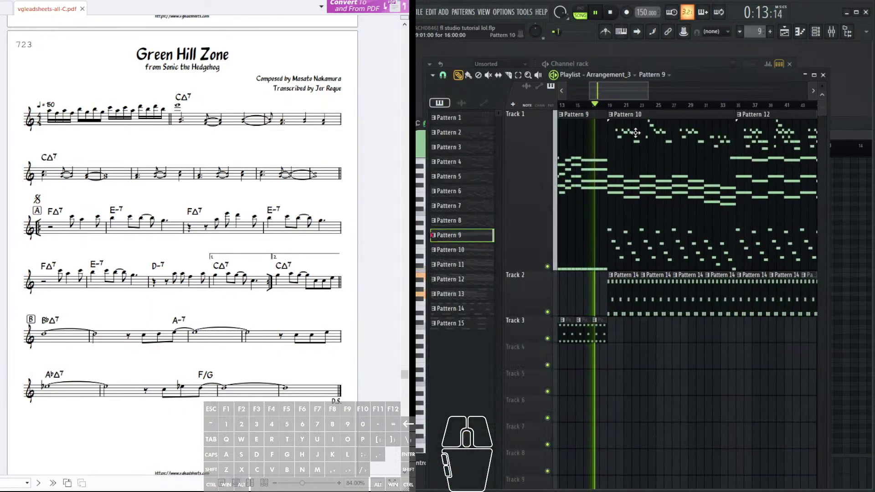
{"action": "left_click_drag", "start_coordinate": [628, 155], "coordinate": [660, 184]}
{"action": "left_click_drag", "start_coordinate": [613, 293], "coordinate": [621, 295]}
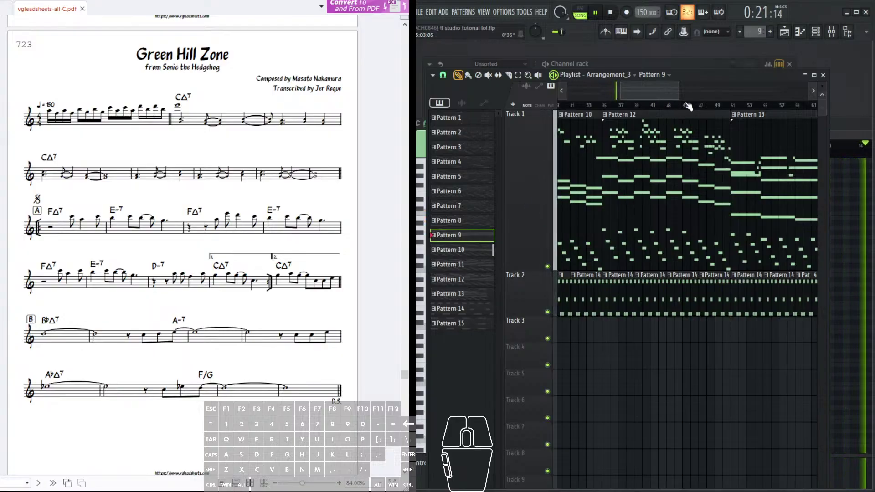
{"action": "scroll", "coordinate": [688, 106], "scroll_direction": "down", "scroll_amount": 3}
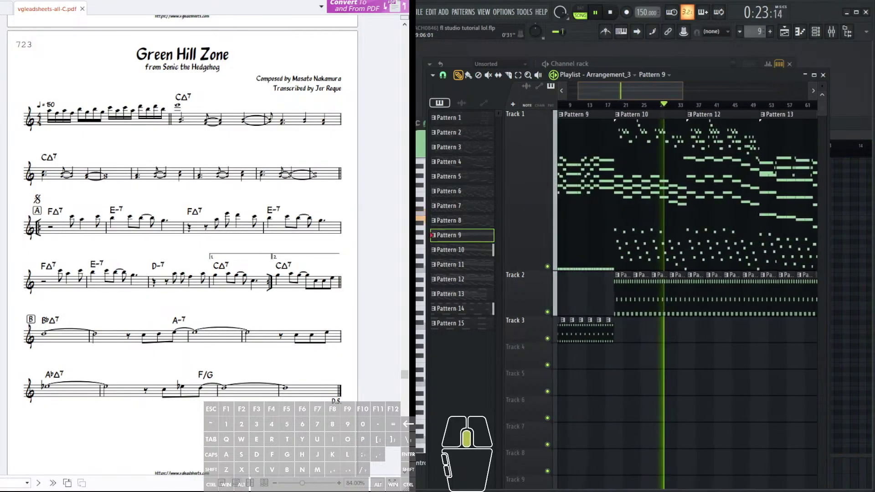
{"action": "left_click", "coordinate": [618, 65]}
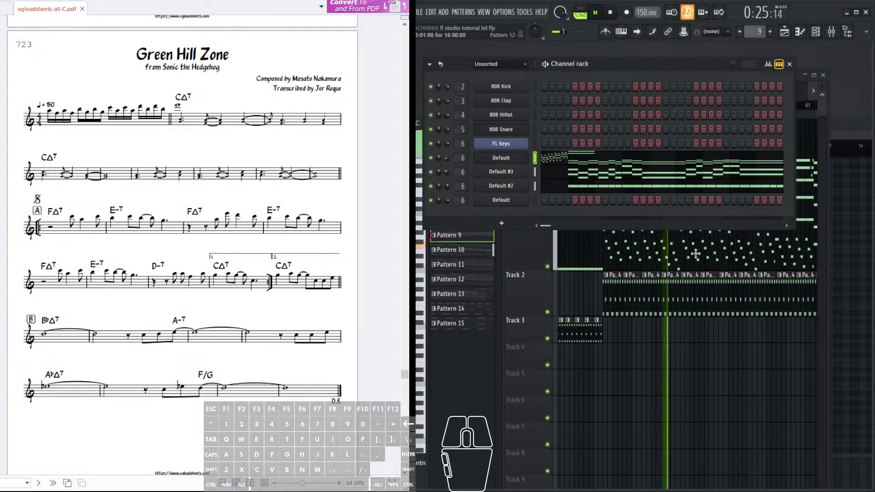
{"action": "left_click", "coordinate": [685, 241]}
{"action": "left_click_drag", "start_coordinate": [698, 195], "coordinate": [645, 149]}
{"action": "left_click", "coordinate": [658, 65]}
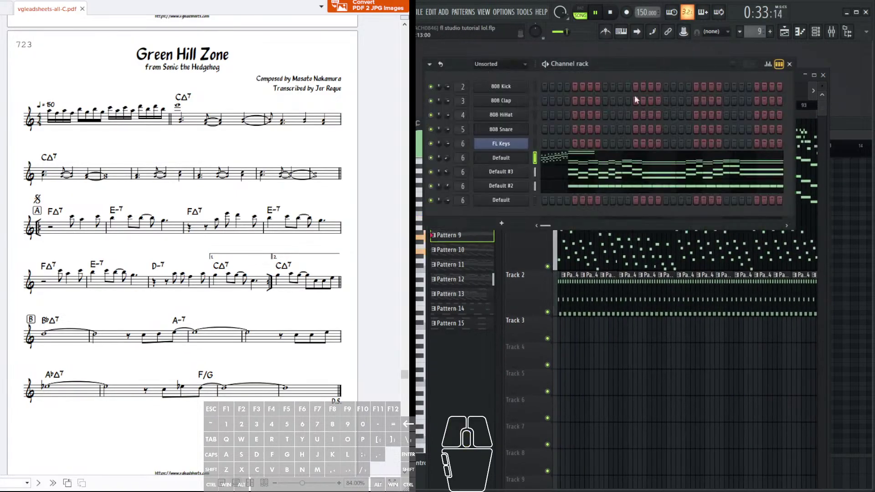
{"action": "right_click", "coordinate": [512, 204]}
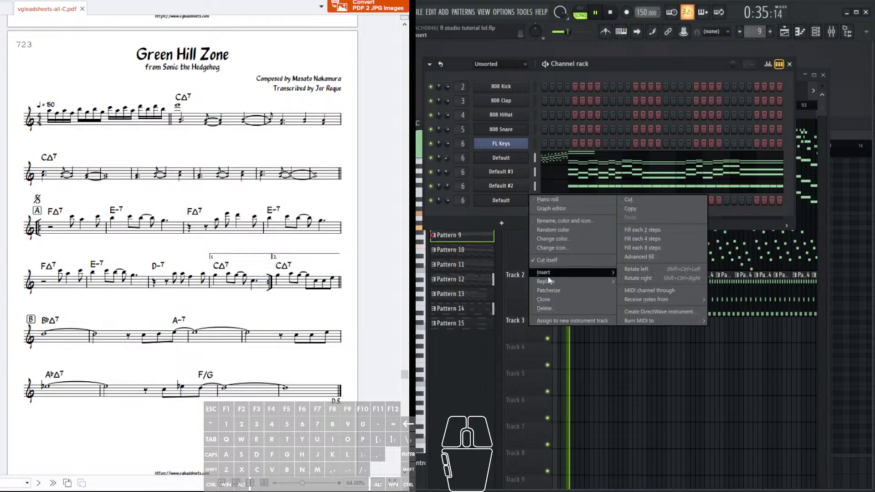
{"action": "left_click", "coordinate": [554, 297]}
{"action": "right_click", "coordinate": [503, 214]}
{"action": "left_click", "coordinate": [563, 318]}
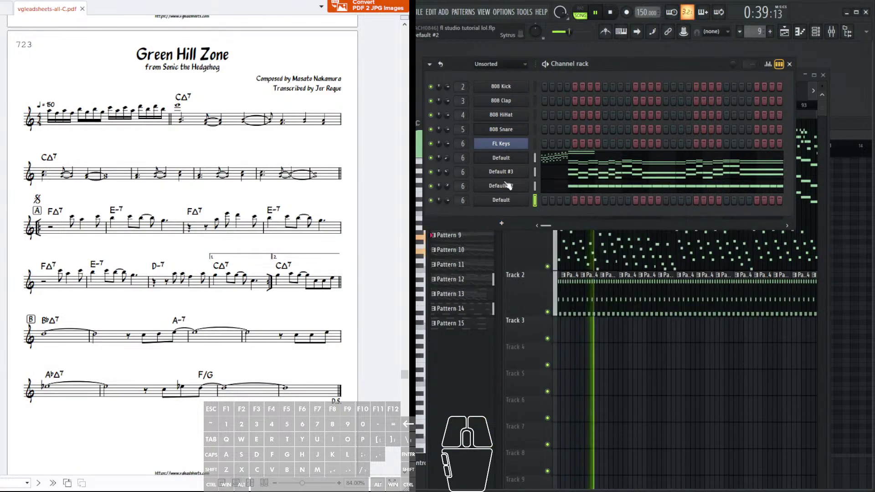
- Clone the Default #2 instrument channel and open the clone's piano roll
{"action": "right_click", "coordinate": [501, 182]}
{"action": "left_click", "coordinate": [562, 286]}
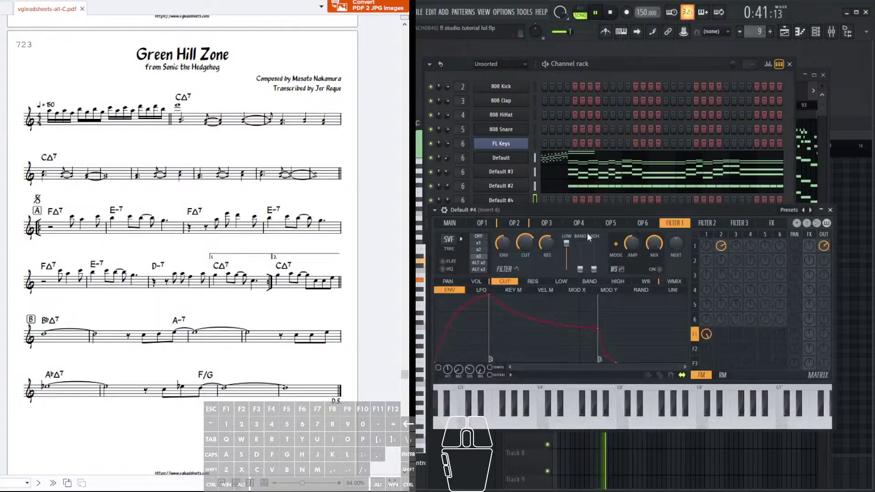
{"action": "middle_click", "coordinate": [654, 452]}
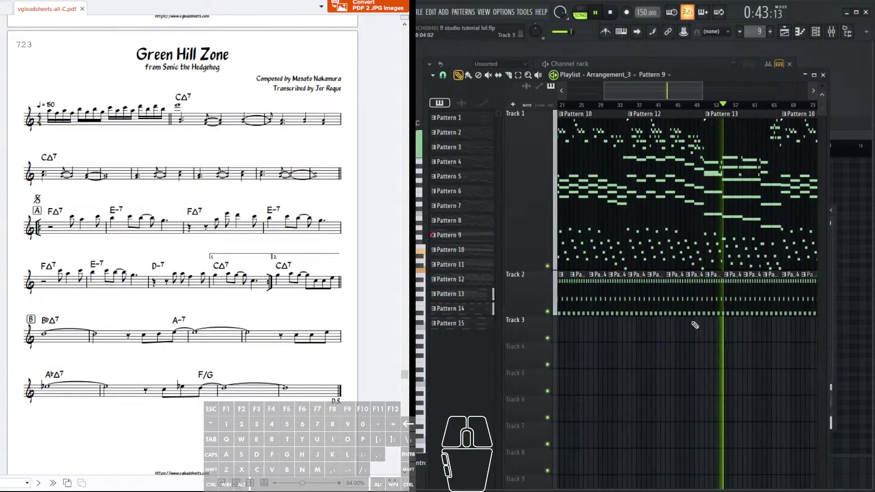
{"action": "left_click", "coordinate": [624, 61]}
{"action": "right_click", "coordinate": [504, 204]}
{"action": "left_click", "coordinate": [542, 199]}
{"action": "left_click_drag", "start_coordinate": [591, 129], "coordinate": [696, 131]}
- Show the operator 1 settings of the Default #4 synth and reopen its piano roll zoomed in on the opening bars
{"action": "left_click", "coordinate": [491, 201]}
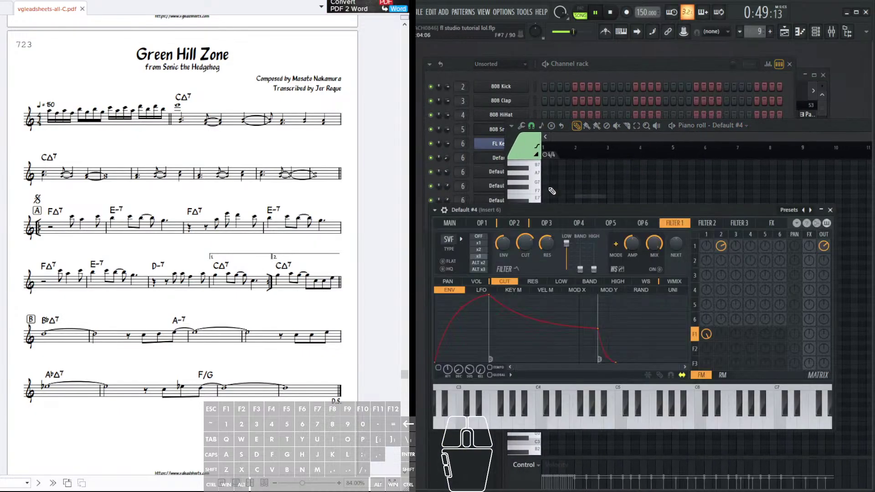
{"action": "left_click", "coordinate": [483, 224]}
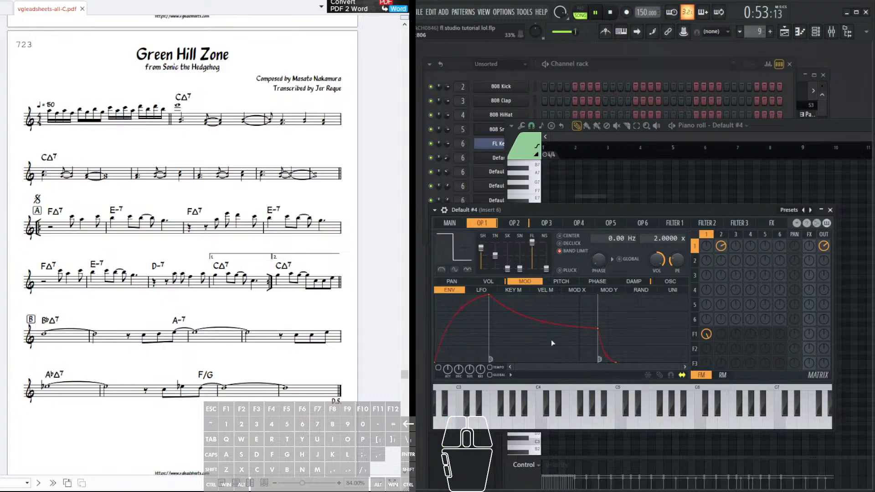
{"action": "left_click", "coordinate": [603, 64]}
{"action": "right_click", "coordinate": [504, 200]}
{"action": "left_click", "coordinate": [550, 201]}
{"action": "right_click", "coordinate": [516, 200]}
{"action": "left_click", "coordinate": [542, 201]}
{"action": "scroll", "coordinate": [630, 232], "scroll_direction": "up", "scroll_amount": 1}
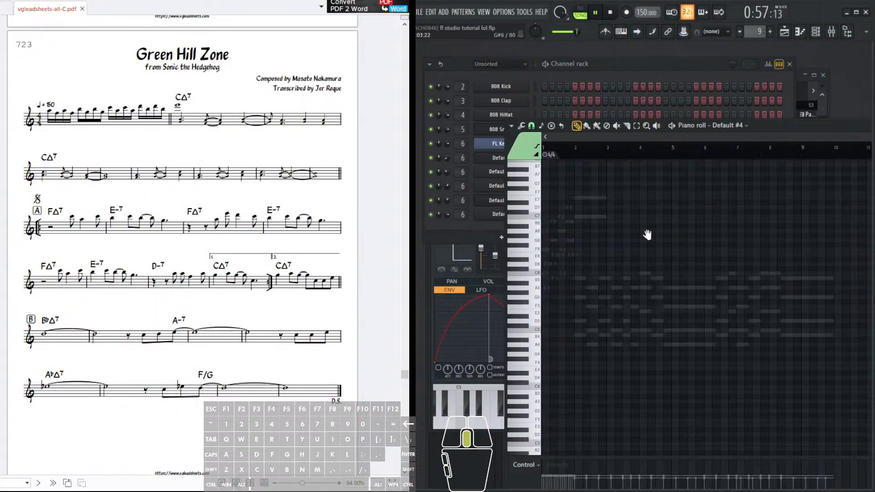
{"action": "scroll", "coordinate": [629, 163], "scroll_direction": "up", "scroll_amount": 2}
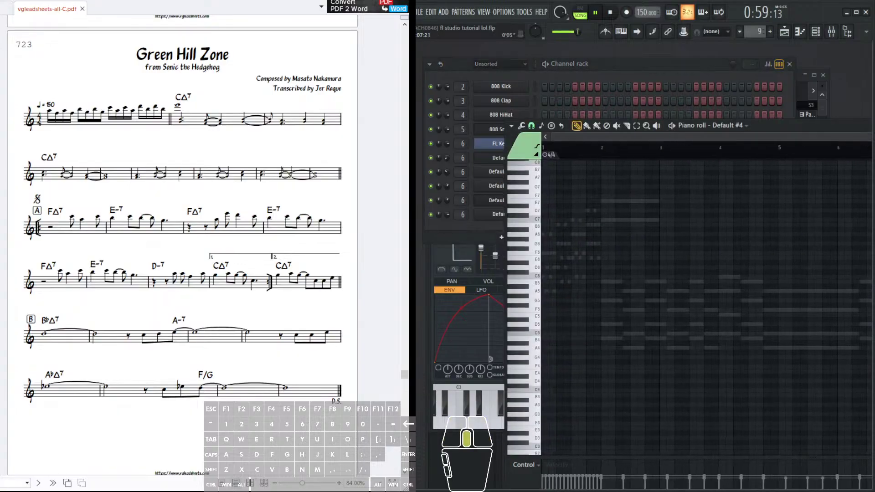
{"action": "scroll", "coordinate": [702, 275], "scroll_direction": "up", "scroll_amount": 2}
{"action": "left_click_drag", "start_coordinate": [702, 274], "coordinate": [695, 214]}
- Review the playlist during playback, examining the repeated Pattern 10 and Pattern 12 sections
{"action": "left_click", "coordinate": [804, 86]}
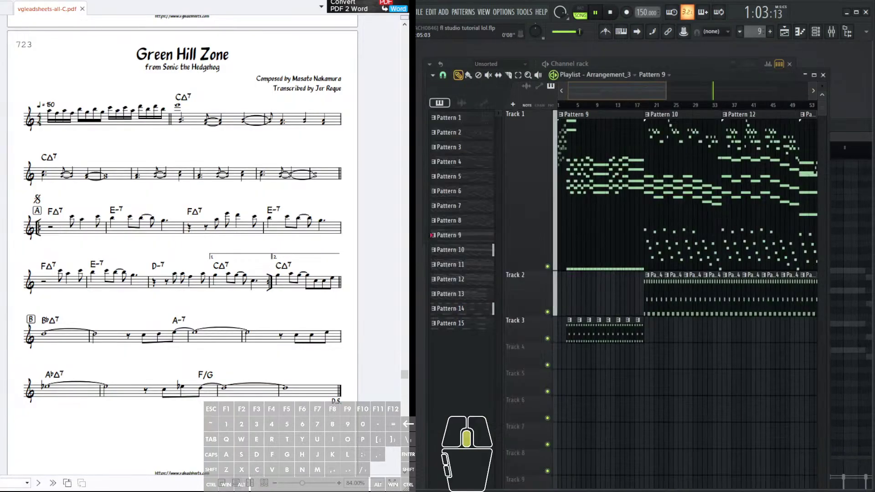
{"action": "scroll", "coordinate": [578, 105], "scroll_direction": "down", "scroll_amount": 2}
{"action": "scroll", "coordinate": [686, 191], "scroll_direction": "up", "scroll_amount": 4}
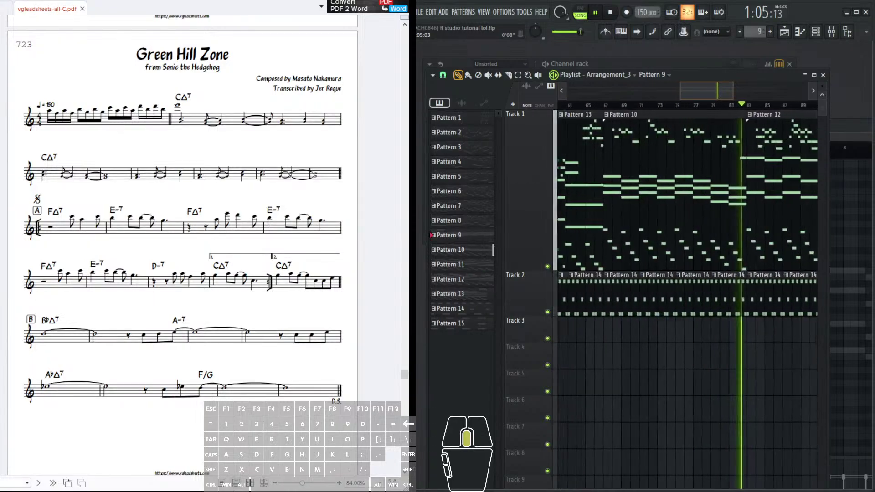
{"action": "scroll", "coordinate": [685, 191], "scroll_direction": "down", "scroll_amount": 2}
{"action": "scroll", "coordinate": [686, 191], "scroll_direction": "up", "scroll_amount": 2}
{"action": "scroll", "coordinate": [686, 191], "scroll_direction": "down", "scroll_amount": 2}
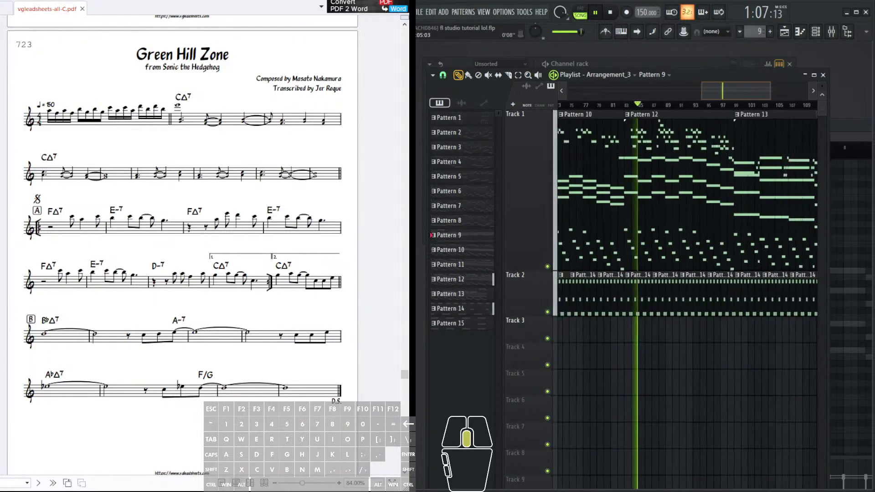
{"action": "scroll", "coordinate": [685, 192], "scroll_direction": "up", "scroll_amount": 2}
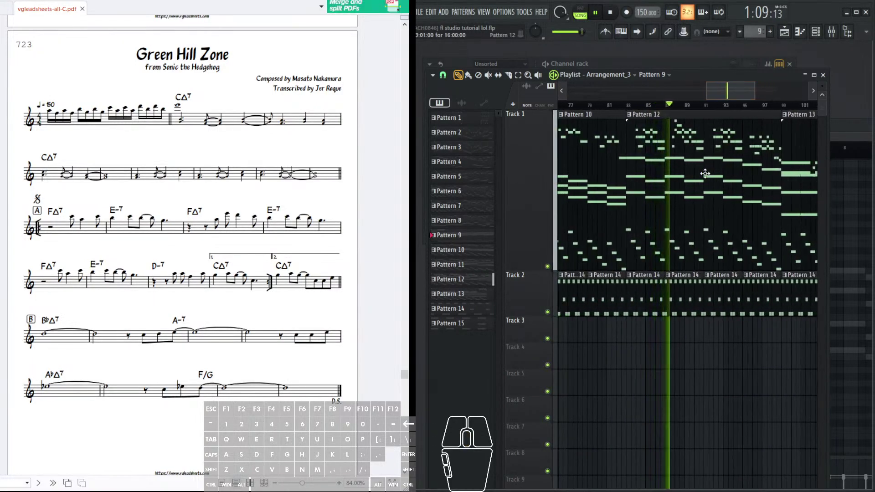
{"action": "left_click_drag", "start_coordinate": [690, 181], "coordinate": [732, 197]}
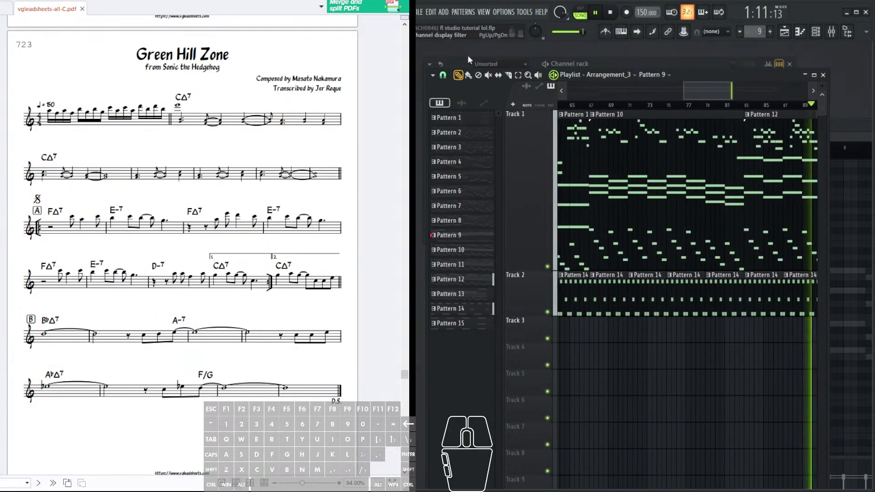
- Save the project and continue reviewing the playlist through the last Pattern 13 section
{"action": "left_click", "coordinate": [423, 13]}
{"action": "left_click", "coordinate": [428, 54]}
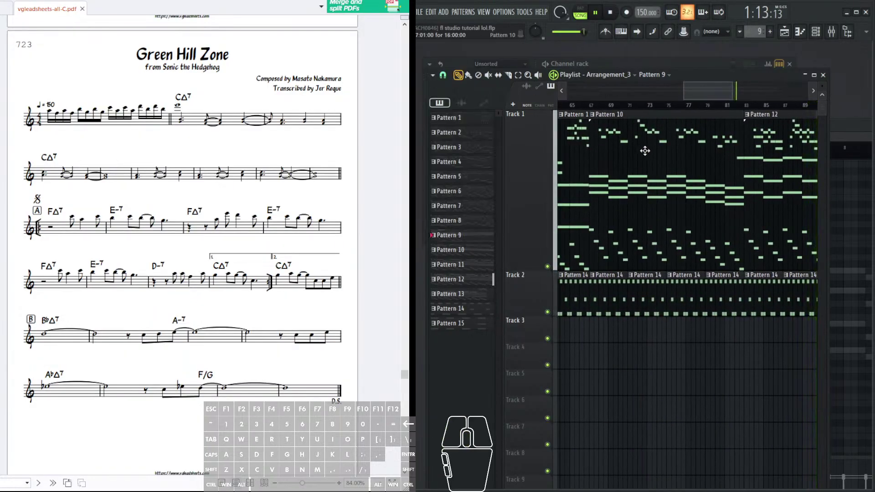
{"action": "scroll", "coordinate": [644, 151], "scroll_direction": "right", "scroll_amount": 4}
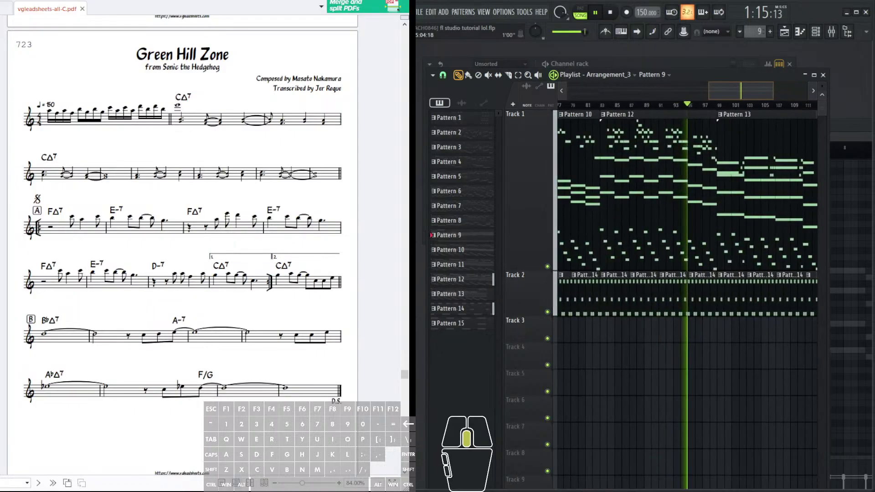
{"action": "scroll", "coordinate": [686, 196], "scroll_direction": "down", "scroll_amount": 6}
{"action": "scroll", "coordinate": [686, 196], "scroll_direction": "up", "scroll_amount": 5}
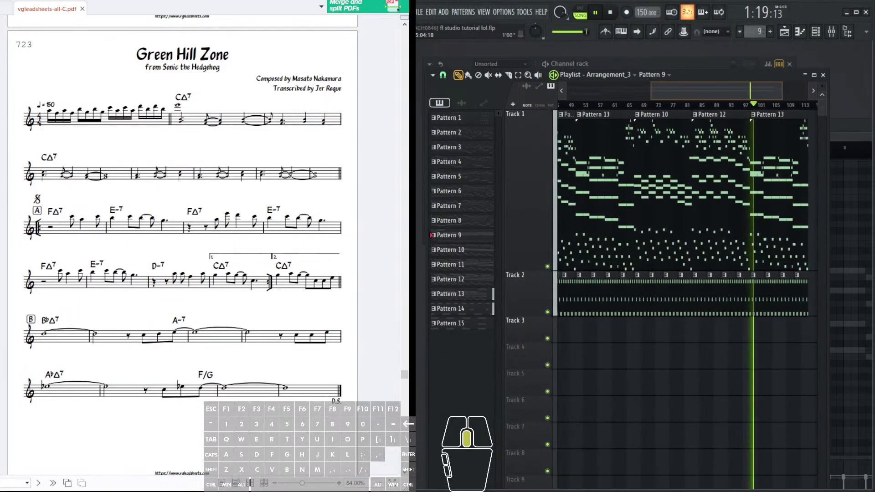
{"action": "scroll", "coordinate": [687, 196], "scroll_direction": "down", "scroll_amount": 6}
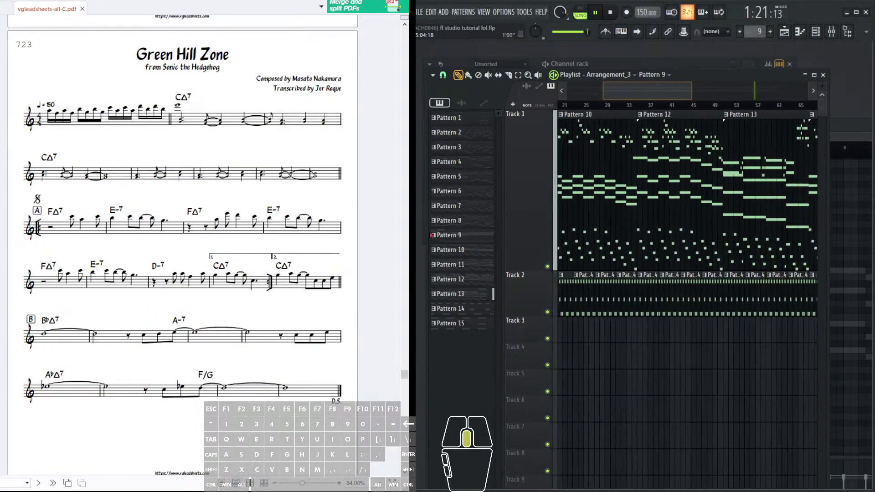
- Review the end of the arrangement in the last Pattern 13 section and return to its beginning in Pattern 9
{"action": "scroll", "coordinate": [686, 196], "scroll_direction": "right", "scroll_amount": 3}
{"action": "scroll", "coordinate": [683, 191], "scroll_direction": "up", "scroll_amount": 5}
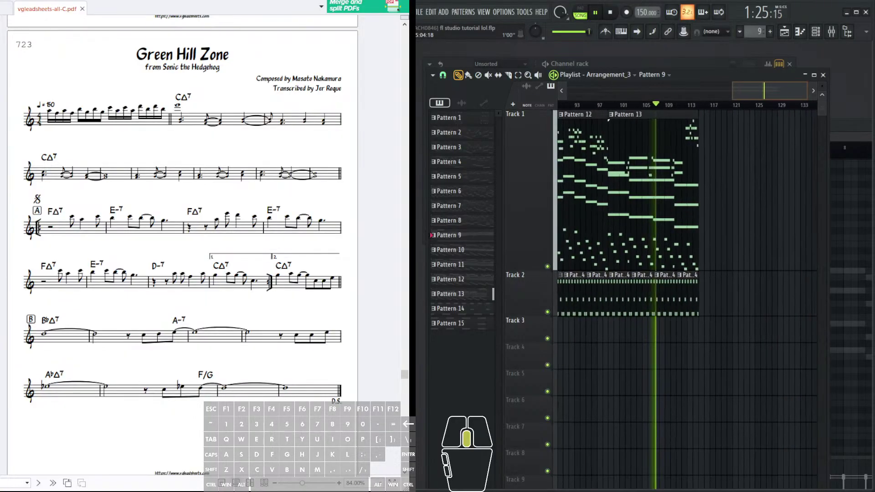
{"action": "scroll", "coordinate": [683, 192], "scroll_direction": "up", "scroll_amount": 3}
{"action": "scroll", "coordinate": [683, 192], "scroll_direction": "up", "scroll_amount": 1}
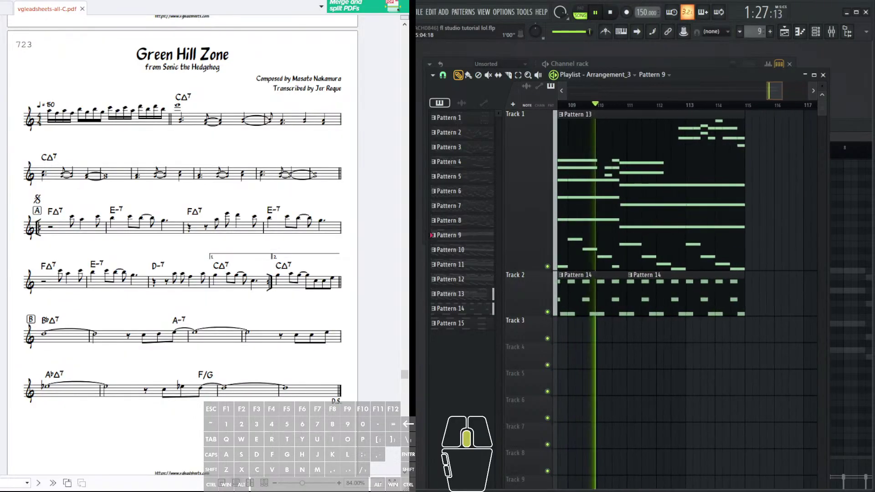
{"action": "scroll", "coordinate": [683, 192], "scroll_direction": "down", "scroll_amount": 5}
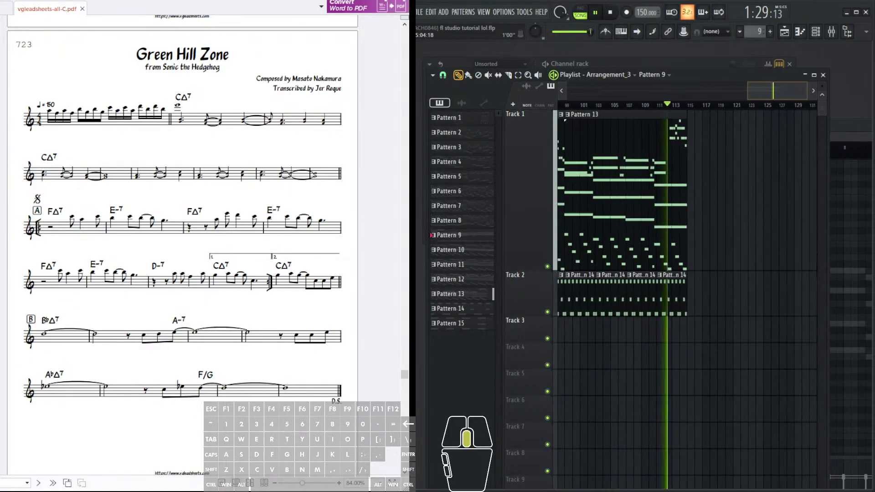
{"action": "scroll", "coordinate": [642, 102], "scroll_direction": "down", "scroll_amount": 3}
{"action": "scroll", "coordinate": [643, 102], "scroll_direction": "up", "scroll_amount": 4}
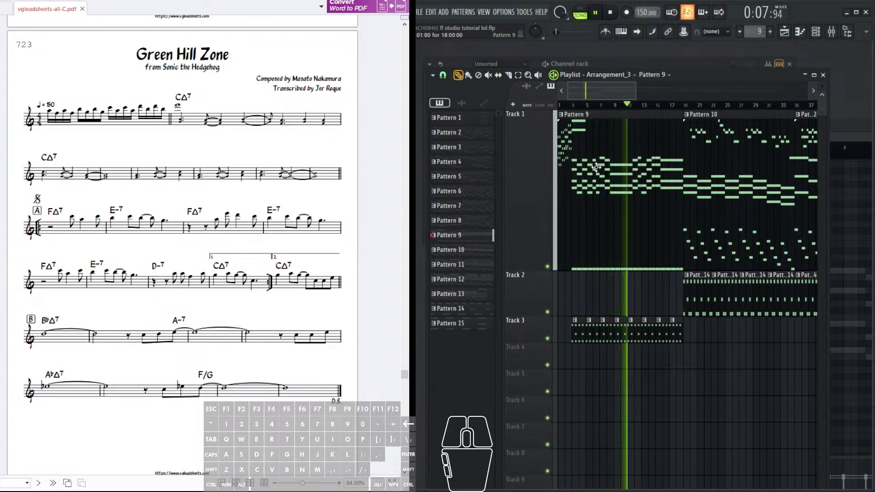
- Examine the Default #2 piano roll of Pattern 9 up to bar 10 and return to the playlist around Pattern 10
{"action": "left_click", "coordinate": [635, 64]}
{"action": "left_click", "coordinate": [579, 187]}
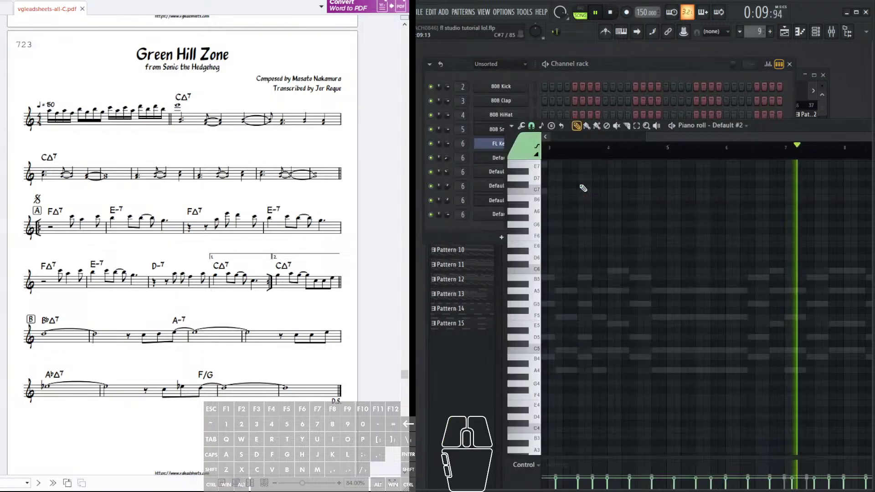
{"action": "scroll", "coordinate": [656, 235], "scroll_direction": "right", "scroll_amount": 8}
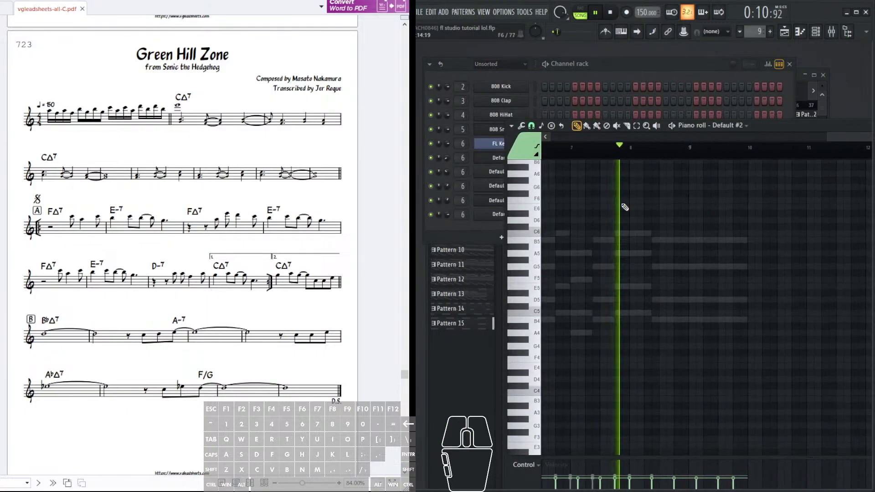
{"action": "left_click", "coordinate": [688, 72]}
{"action": "left_click", "coordinate": [815, 124]}
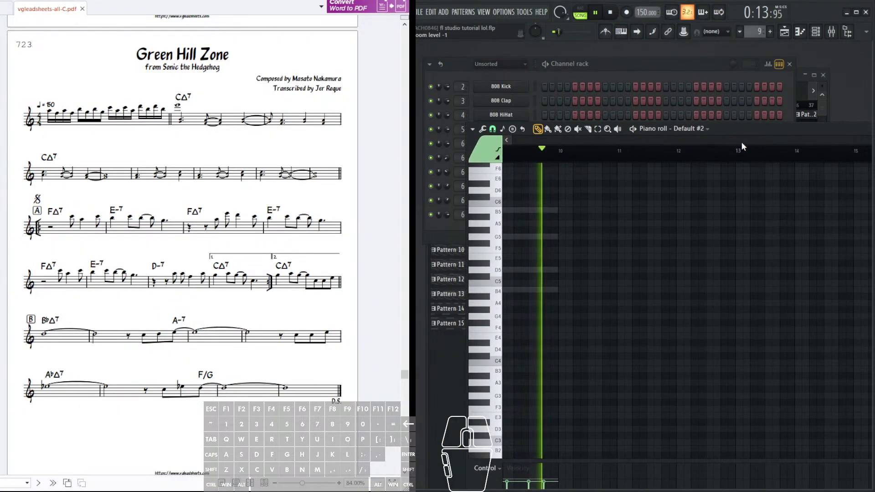
{"action": "left_click", "coordinate": [814, 91]}
{"action": "scroll", "coordinate": [684, 178], "scroll_direction": "right", "scroll_amount": 3}
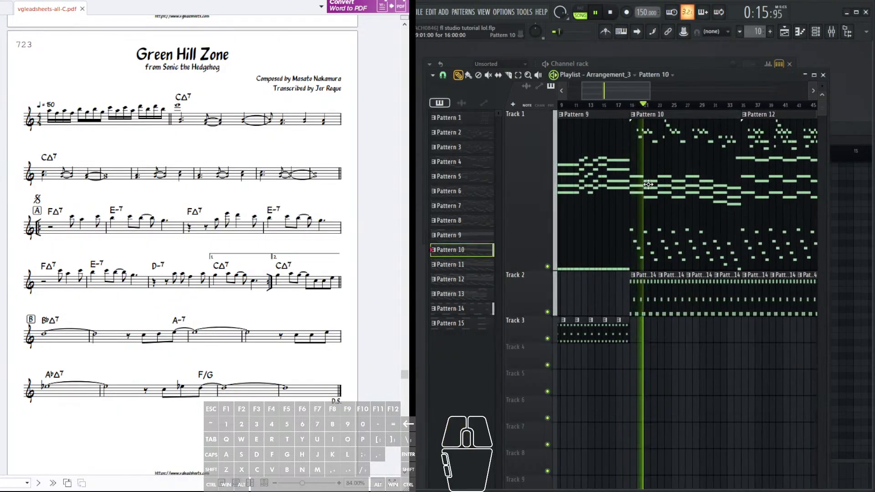
- Try Pattern 10's Default #2 bass line one octave lower and one octave higher, ending at its original octave
{"action": "double_click", "coordinate": [635, 180]}
{"action": "scroll", "coordinate": [627, 221], "scroll_direction": "down", "scroll_amount": 4}
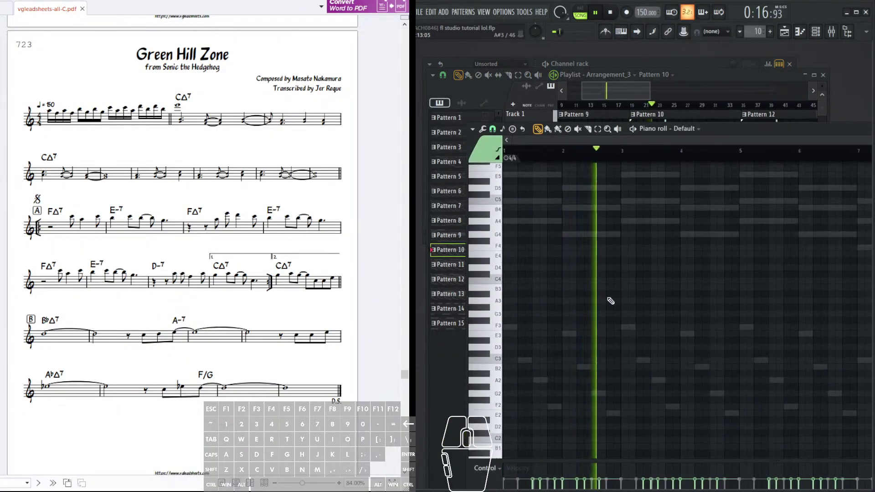
{"action": "double_click", "coordinate": [631, 327]}
{"action": "key", "text": "ctrl+Down"}
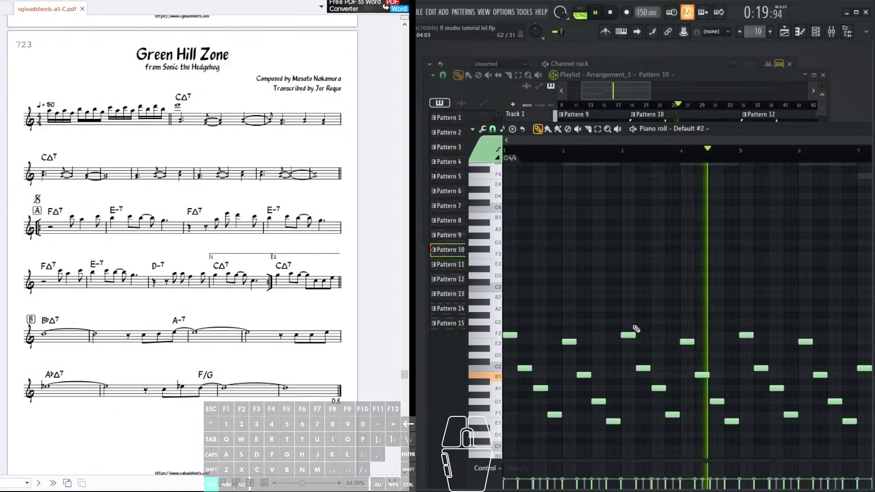
{"action": "key", "text": "ctrl+Up"}
{"action": "key", "text": "ctrl+Up"}
{"action": "key", "text": "ctrl+Down"}
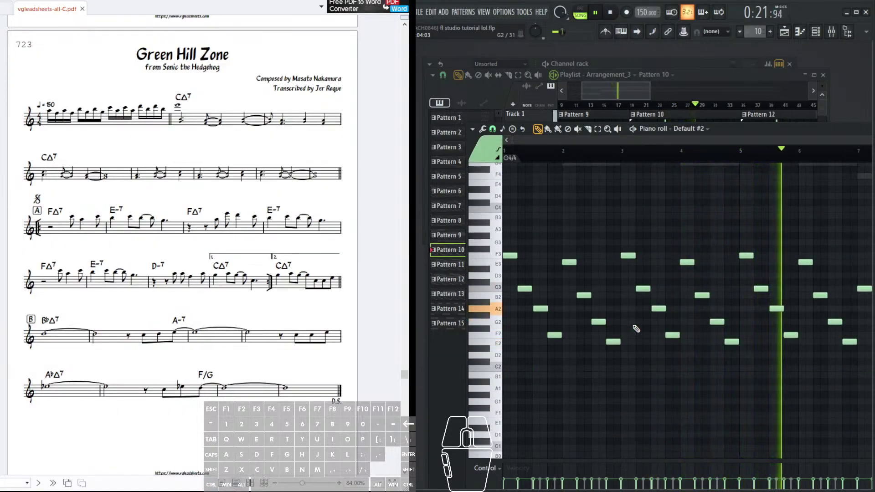
{"action": "left_click_drag", "start_coordinate": [671, 283], "coordinate": [670, 342]}
{"action": "scroll", "coordinate": [691, 160], "scroll_direction": "down", "scroll_amount": 4}
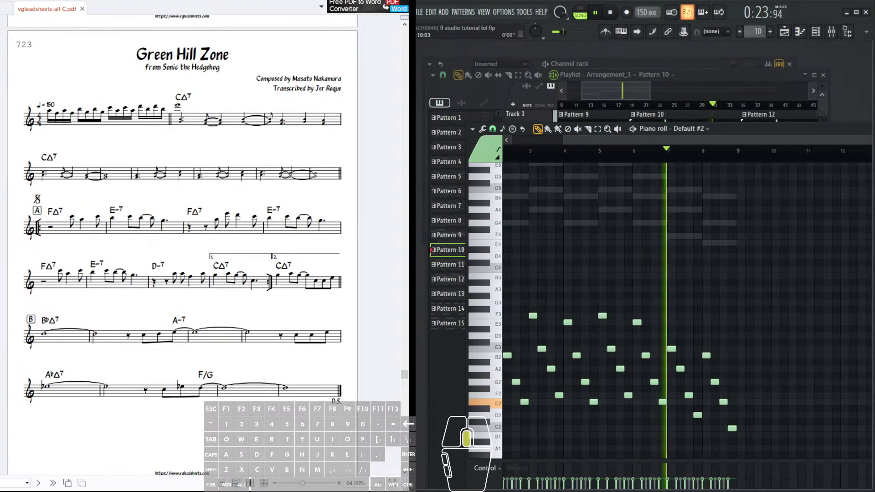
{"action": "left_click", "coordinate": [706, 77]}
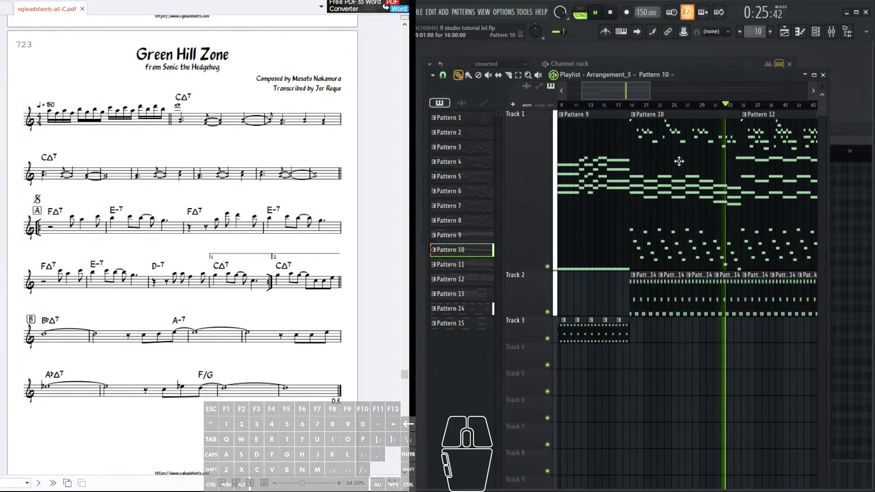
- Show the operator 1 settings of the Default #2 synth and restart playback at the start of Pattern 10
{"action": "left_click", "coordinate": [594, 62]}
{"action": "left_click", "coordinate": [525, 184]}
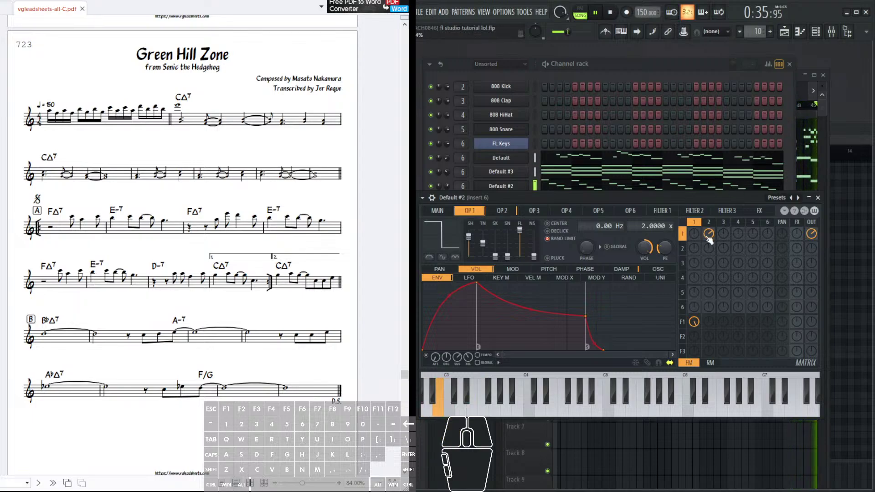
{"action": "left_click_drag", "start_coordinate": [808, 160], "coordinate": [754, 182]}
{"action": "left_click", "coordinate": [576, 106]}
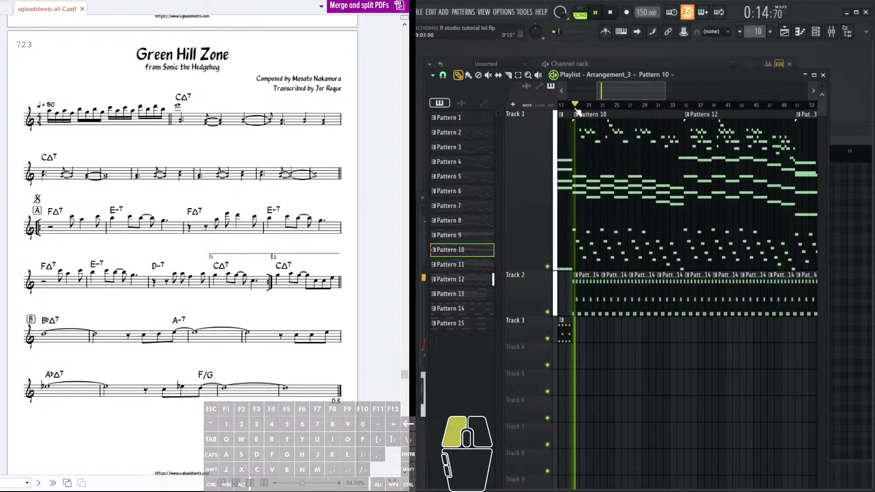
- Select Pattern 10's first Default #3 chord, replay from its start, and examine the chords beneath the ghosted melody
{"action": "double_click", "coordinate": [593, 171]}
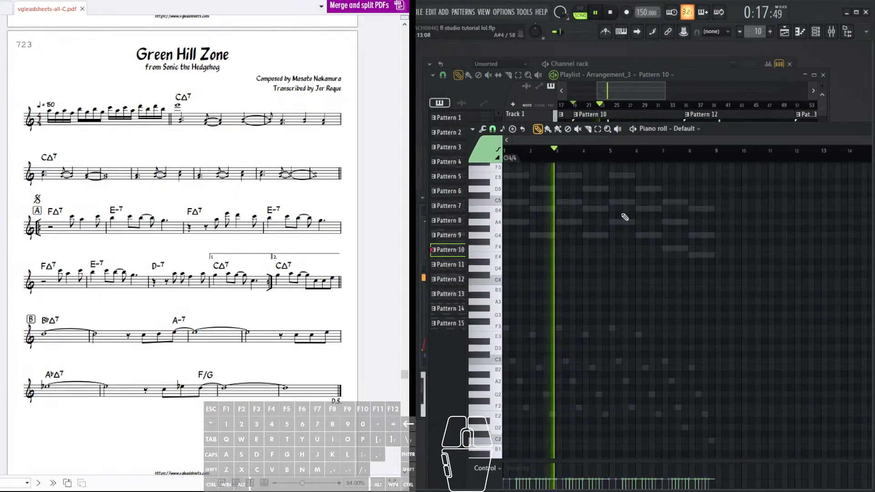
{"action": "scroll", "coordinate": [542, 219], "scroll_direction": "up", "scroll_amount": 2}
{"action": "scroll", "coordinate": [576, 192], "scroll_direction": "up", "scroll_amount": 4}
{"action": "left_click_drag", "start_coordinate": [548, 215], "coordinate": [549, 290]}
{"action": "scroll", "coordinate": [601, 195], "scroll_direction": "up", "scroll_amount": 3}
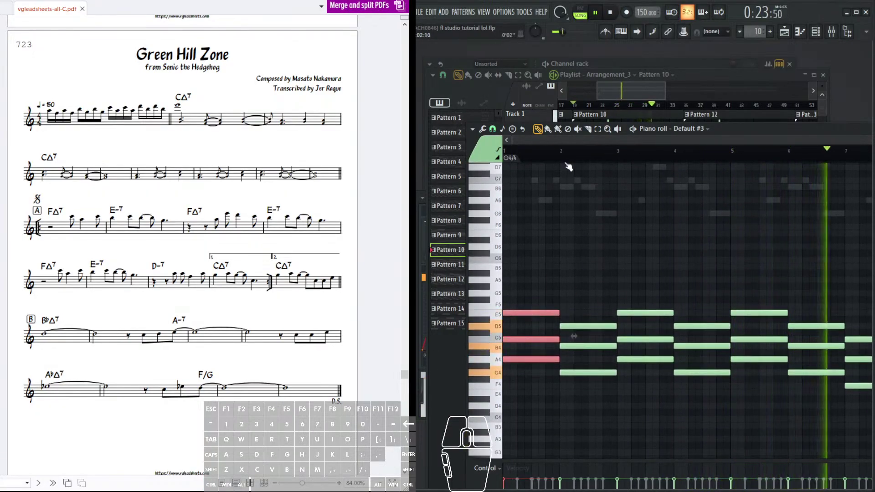
{"action": "left_click", "coordinate": [520, 154]}
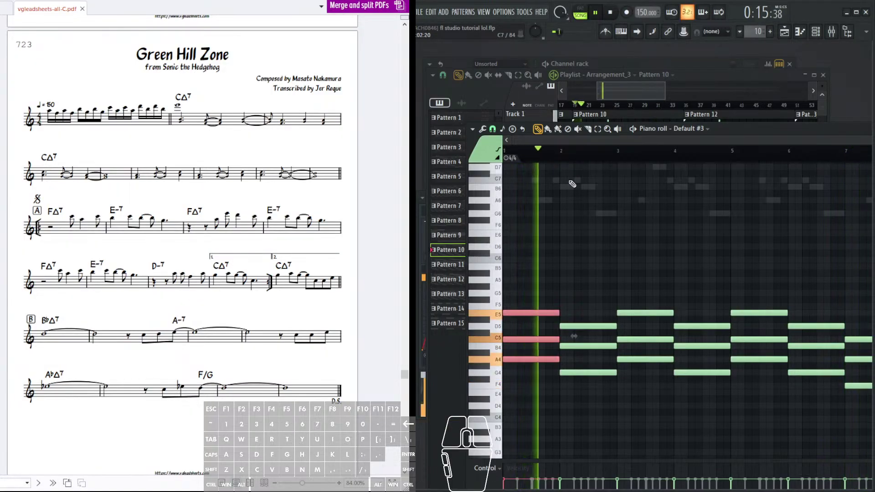
{"action": "scroll", "coordinate": [622, 170], "scroll_direction": "up", "scroll_amount": 3}
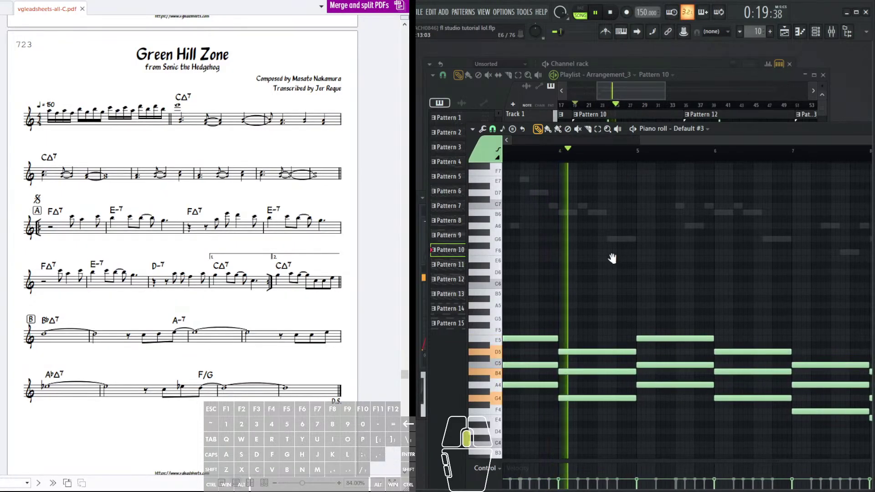
{"action": "scroll", "coordinate": [629, 241], "scroll_direction": "down", "scroll_amount": 3}
{"action": "left_click_drag", "start_coordinate": [638, 231], "coordinate": [632, 226]}
{"action": "left_click_drag", "start_coordinate": [685, 237], "coordinate": [578, 231]}
{"action": "left_click_drag", "start_coordinate": [619, 281], "coordinate": [585, 293]}
{"action": "left_click_drag", "start_coordinate": [698, 262], "coordinate": [662, 253]}
- Review the playlist during playback from Pattern 12 into the first Pattern 13 section
{"action": "left_click", "coordinate": [683, 75]}
{"action": "scroll", "coordinate": [683, 182], "scroll_direction": "down", "scroll_amount": 2}
{"action": "left_click_drag", "start_coordinate": [711, 178], "coordinate": [676, 178]}
{"action": "scroll", "coordinate": [699, 178], "scroll_direction": "up", "scroll_amount": 3}
{"action": "left_click_drag", "start_coordinate": [738, 178], "coordinate": [672, 171]}
{"action": "scroll", "coordinate": [706, 177], "scroll_direction": "up", "scroll_amount": 1}
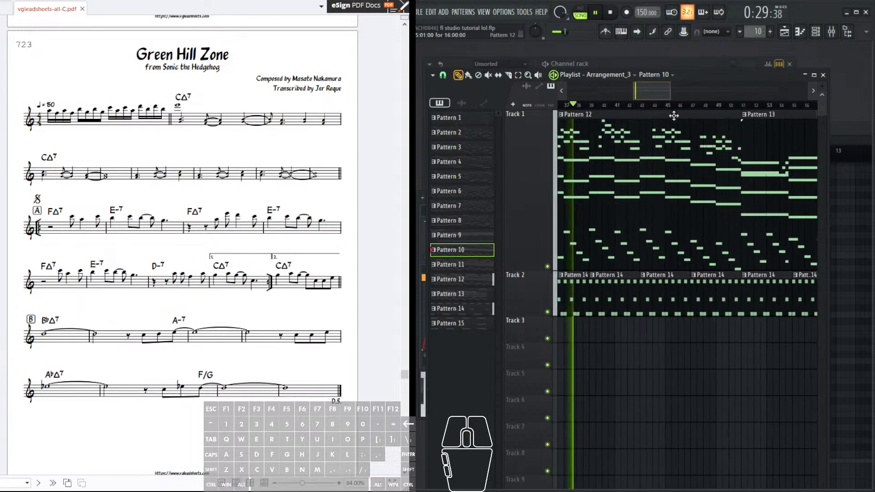
{"action": "left_click_drag", "start_coordinate": [694, 223], "coordinate": [666, 228]}
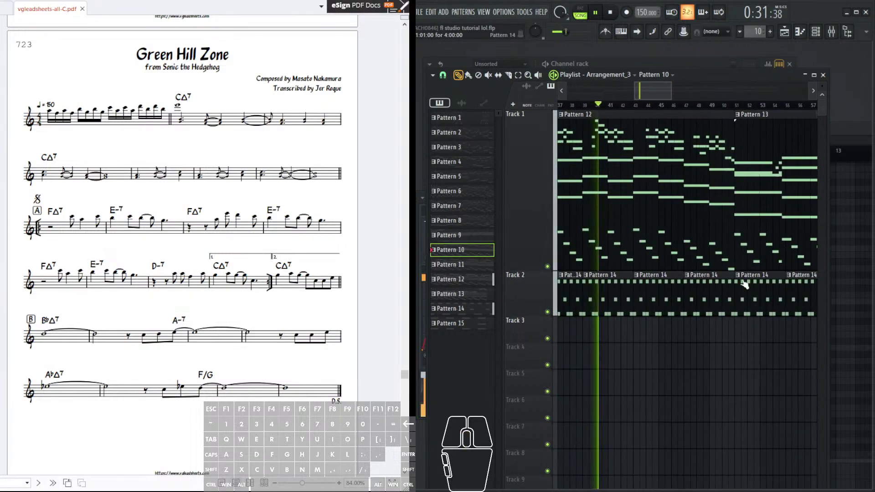
{"action": "left_click_drag", "start_coordinate": [745, 258], "coordinate": [667, 263]}
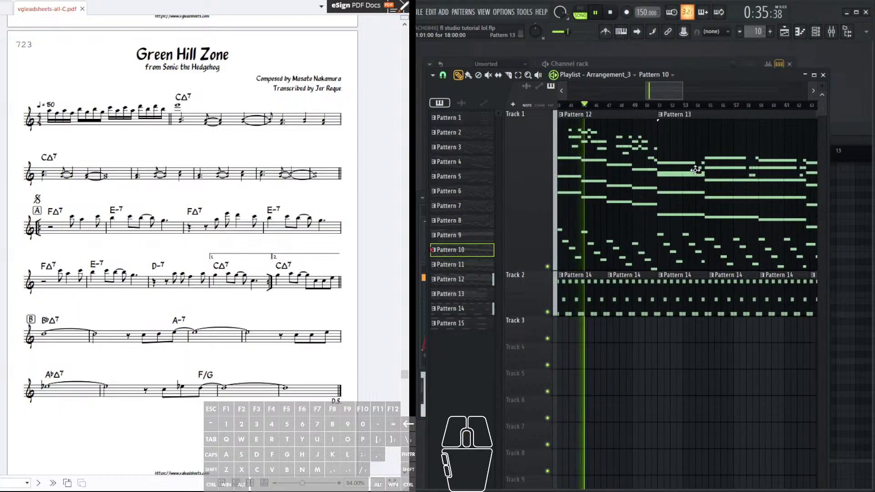
{"action": "left_click_drag", "start_coordinate": [695, 170], "coordinate": [624, 210]}
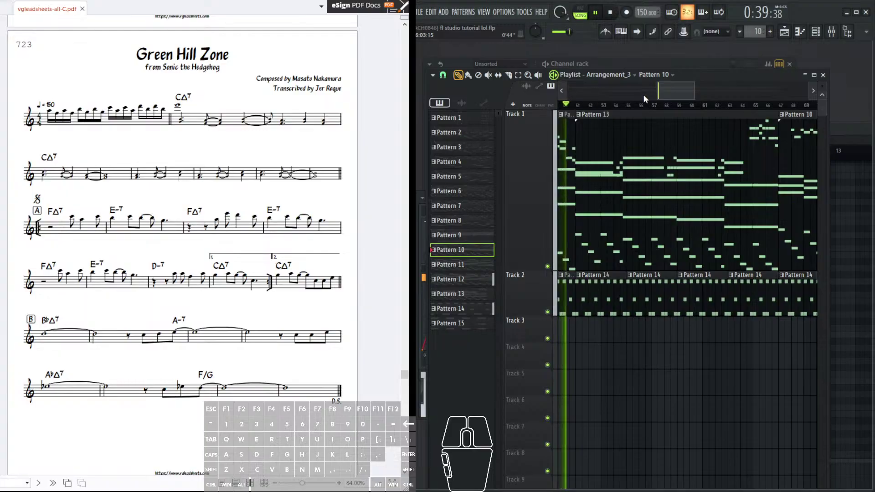
{"action": "scroll", "coordinate": [644, 95], "scroll_direction": "down", "scroll_amount": 1}
{"action": "left_click_drag", "start_coordinate": [622, 172], "coordinate": [608, 172]}
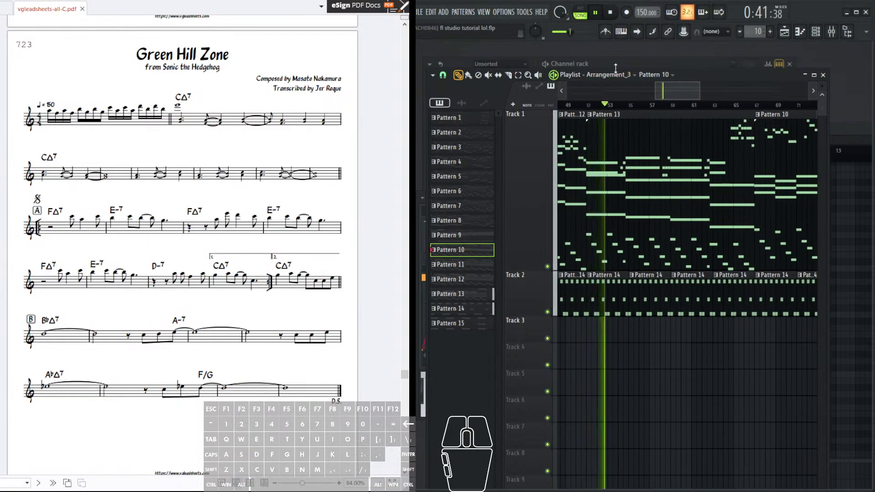
- Open the miscellaneous channel settings of Default #3 and enable its upward arpeggiator with a gate of about 29%
{"action": "left_click", "coordinate": [577, 64]}
{"action": "left_click", "coordinate": [521, 173]}
{"action": "left_click", "coordinate": [521, 173]}
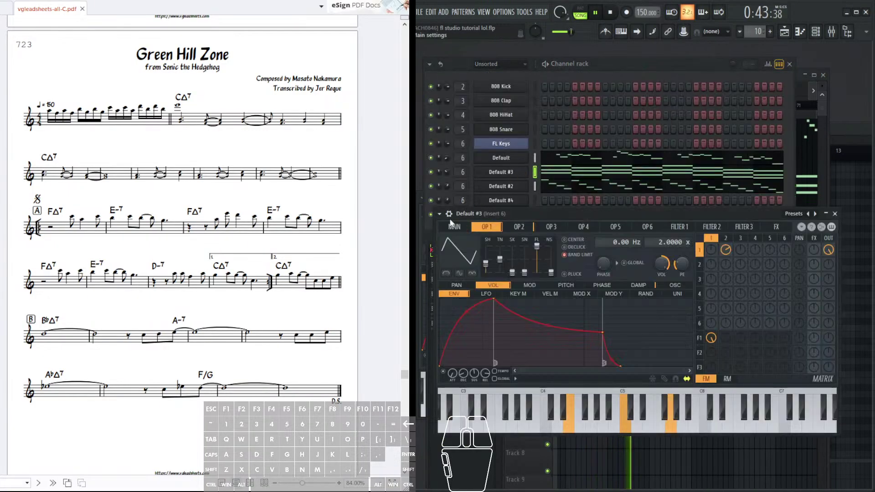
{"action": "left_click_drag", "start_coordinate": [454, 198], "coordinate": [453, 220]}
{"action": "left_click", "coordinate": [466, 230]}
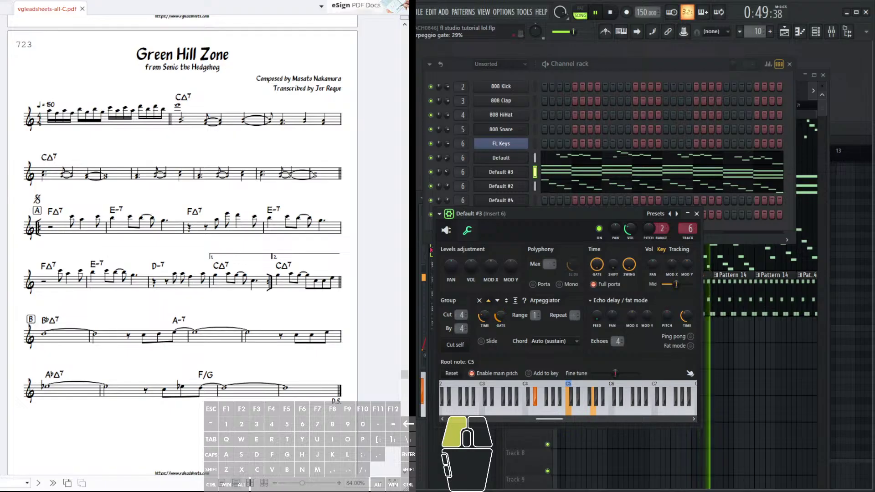
- Try different arpeggio times on the Default #3 channel, including 2 steps, 1/4 step and 1 step
{"action": "right_click", "coordinate": [488, 316]}
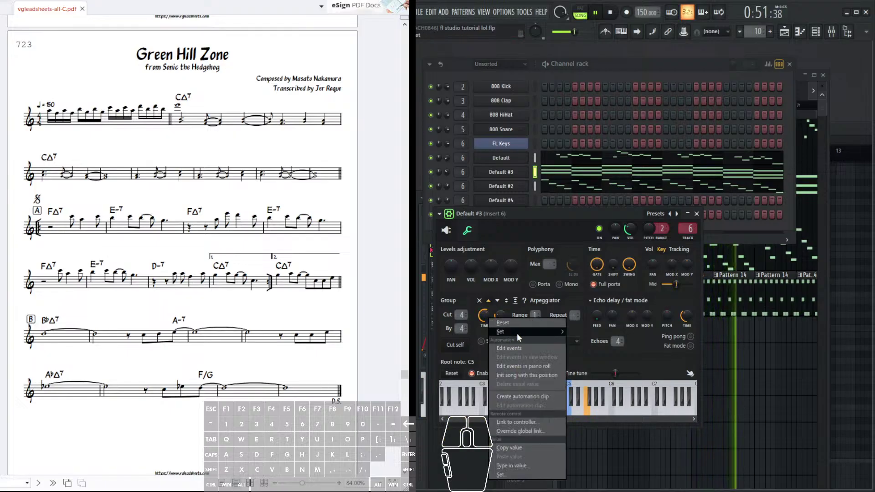
{"action": "mouse_move", "coordinate": [517, 332]}
{"action": "left_click", "coordinate": [586, 362]}
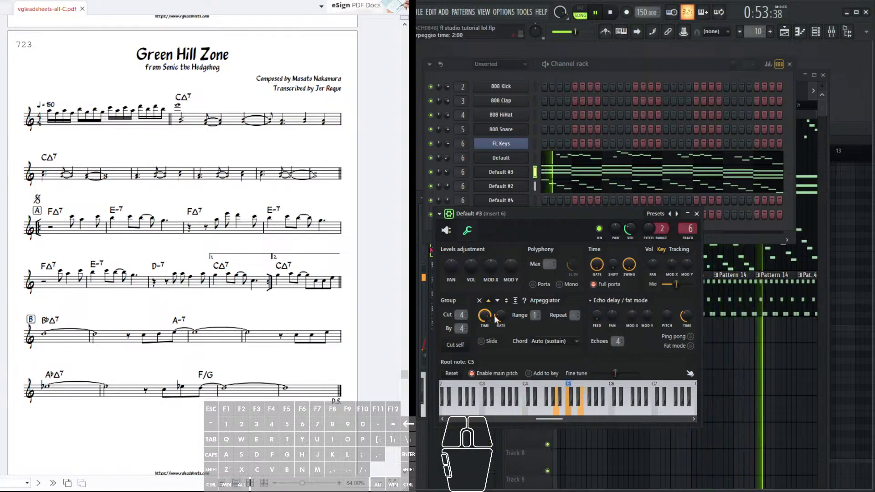
{"action": "right_click", "coordinate": [479, 314]}
{"action": "mouse_move", "coordinate": [519, 327]}
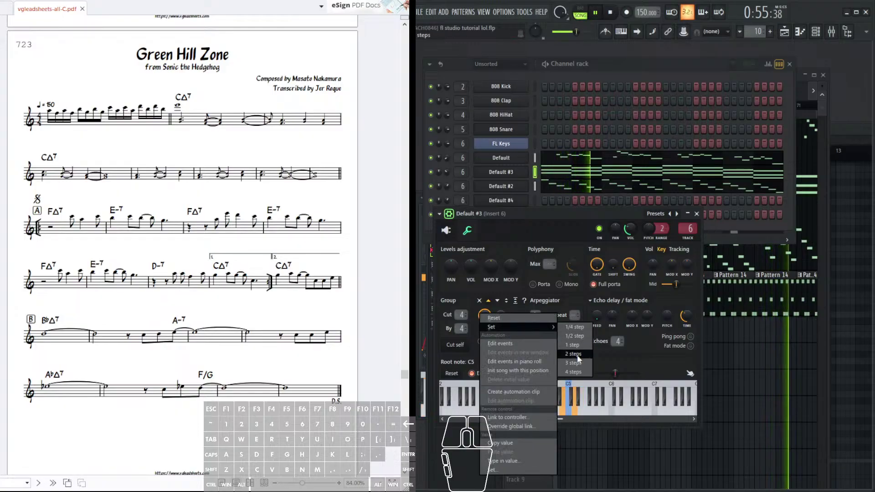
{"action": "left_click", "coordinate": [580, 330]}
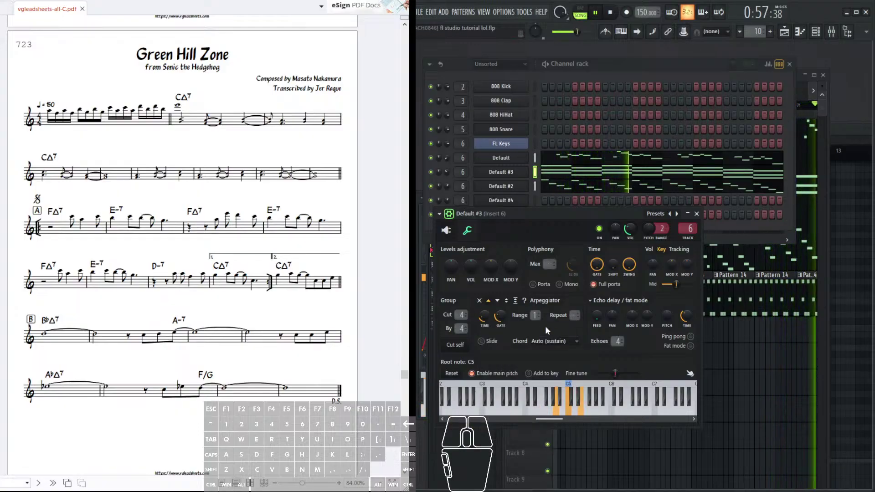
{"action": "right_click", "coordinate": [486, 313]}
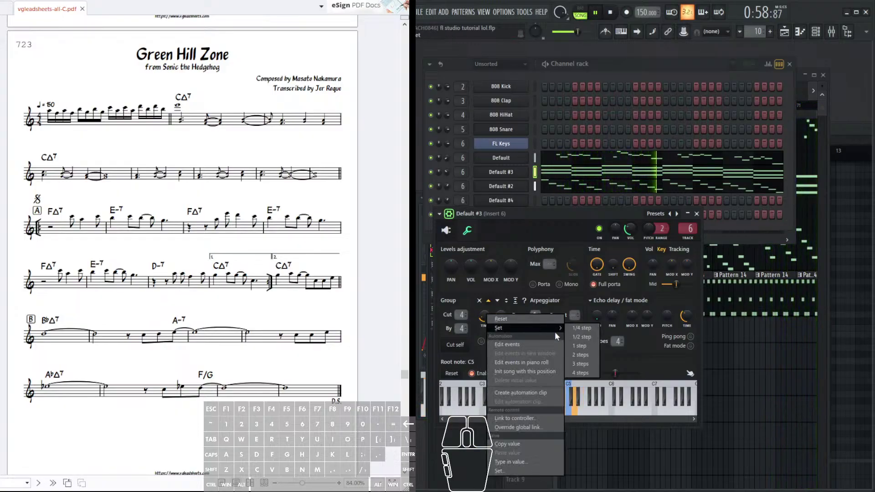
{"action": "left_click", "coordinate": [577, 344]}
{"action": "right_click", "coordinate": [485, 313]}
{"action": "mouse_move", "coordinate": [510, 326]}
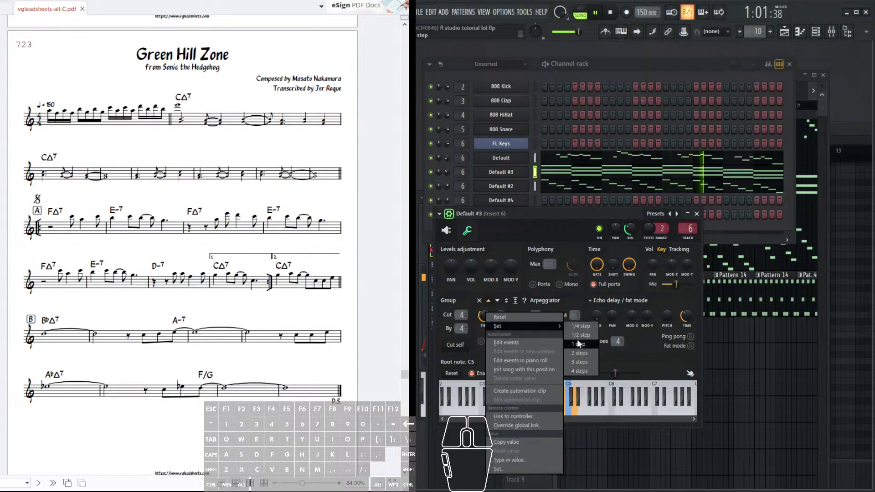
{"action": "left_click", "coordinate": [575, 339]}
- Adjust the Default #3 arpeggio time, set the arpeggiator range to 2, and change its direction to down
{"action": "right_click", "coordinate": [484, 319]}
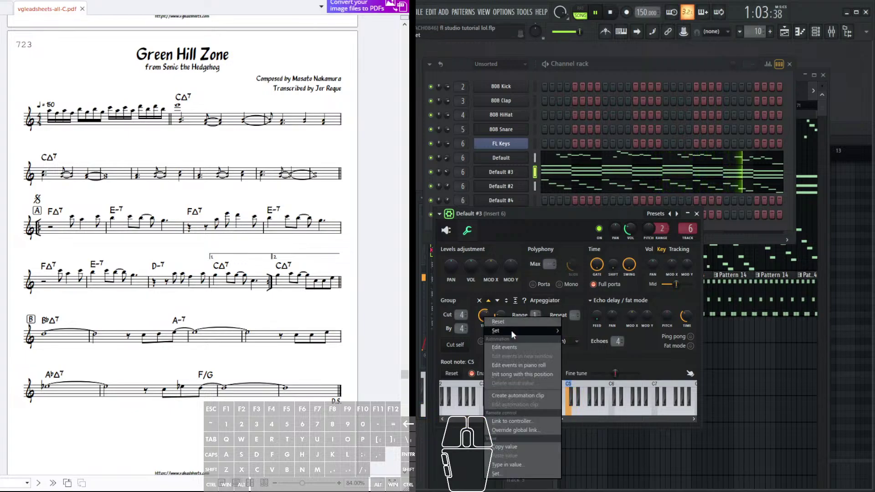
{"action": "left_click", "coordinate": [576, 351]}
{"action": "right_click", "coordinate": [487, 314]}
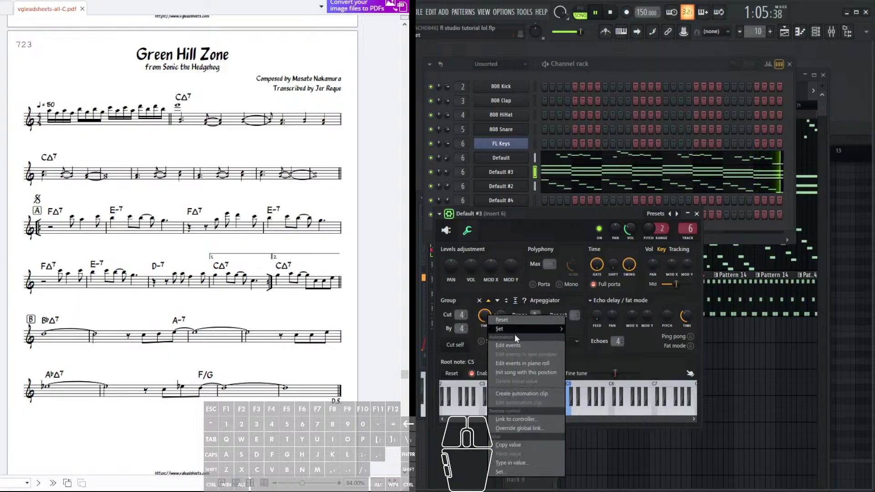
{"action": "left_click", "coordinate": [564, 225]}
{"action": "left_click_drag", "start_coordinate": [534, 314], "coordinate": [534, 310]}
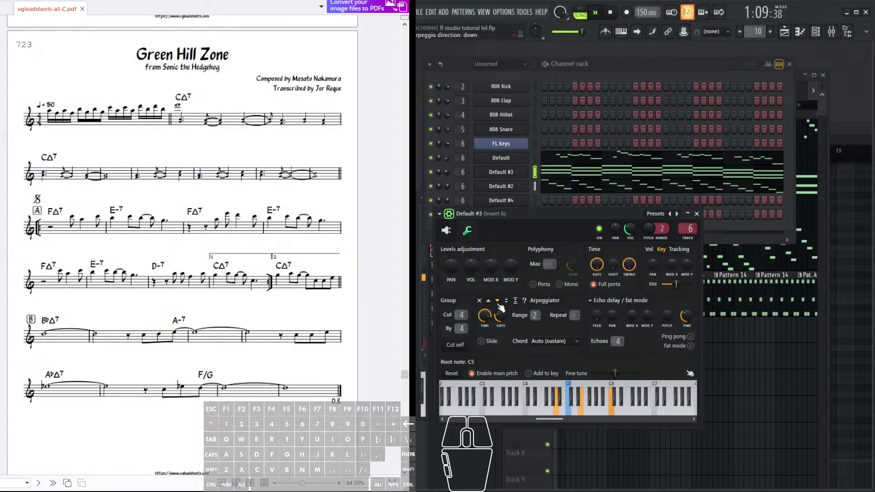
- Set the Default #3 arpeggiator range to 4 and direction to up, trying arpeggio times such as 0:23 and 1:00
{"action": "left_click", "coordinate": [533, 315]}
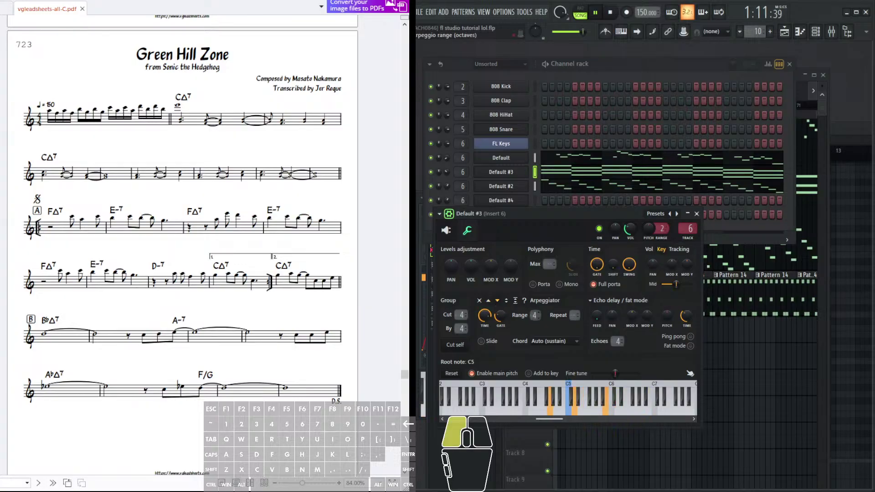
{"action": "left_click", "coordinate": [489, 301]}
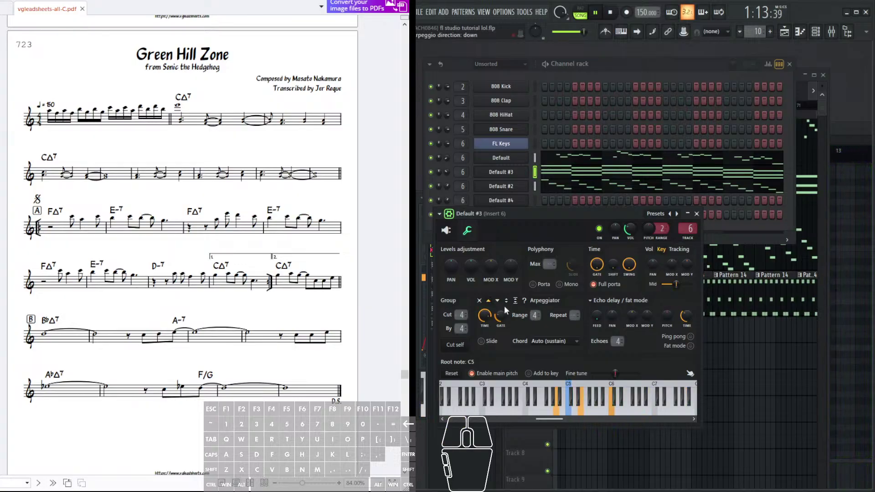
{"action": "left_click_drag", "start_coordinate": [497, 316], "coordinate": [482, 325]}
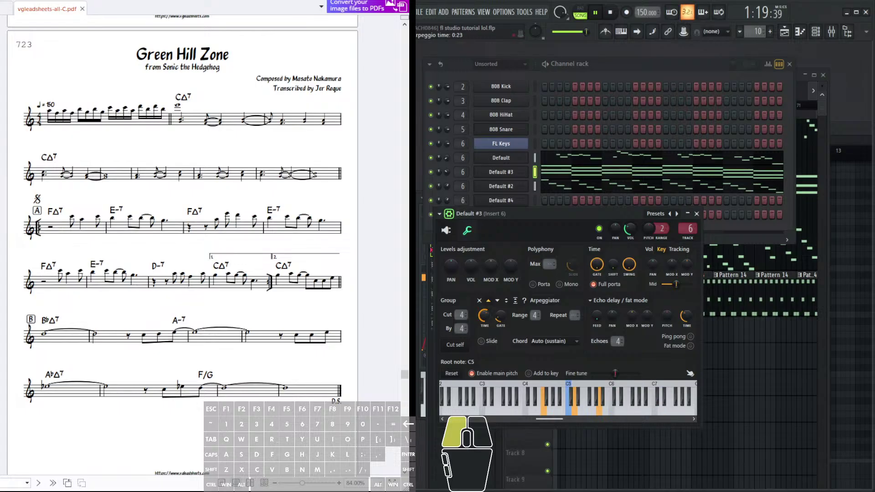
{"action": "left_click_drag", "start_coordinate": [482, 324], "coordinate": [482, 331]}
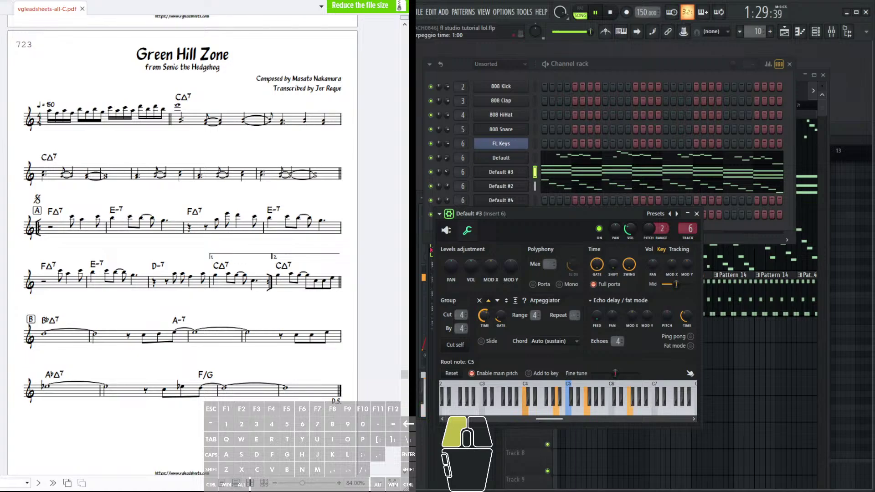
{"action": "left_click_drag", "start_coordinate": [484, 315], "coordinate": [481, 321]}
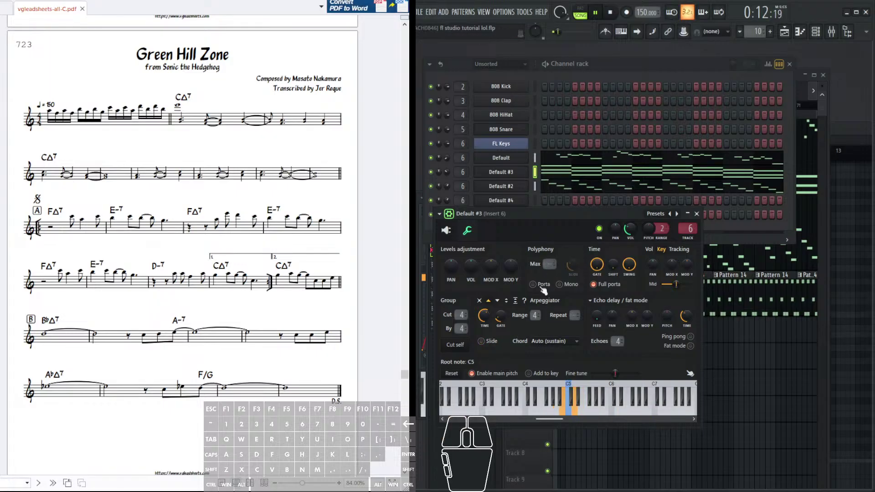
- Try arpeggio slide mode on Default #3 at different times, set the time to 2:00, and switch slide off
{"action": "left_click", "coordinate": [480, 341]}
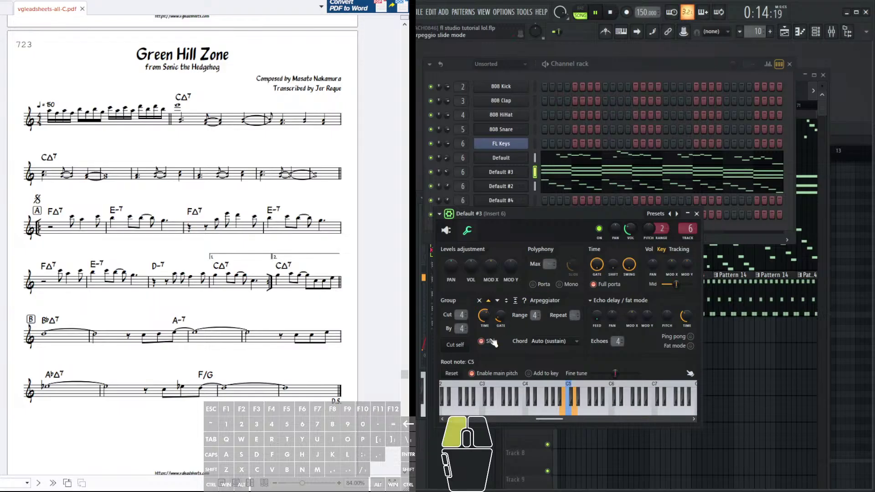
{"action": "left_click_drag", "start_coordinate": [487, 318], "coordinate": [488, 355]}
{"action": "left_click_drag", "start_coordinate": [487, 317], "coordinate": [486, 291]}
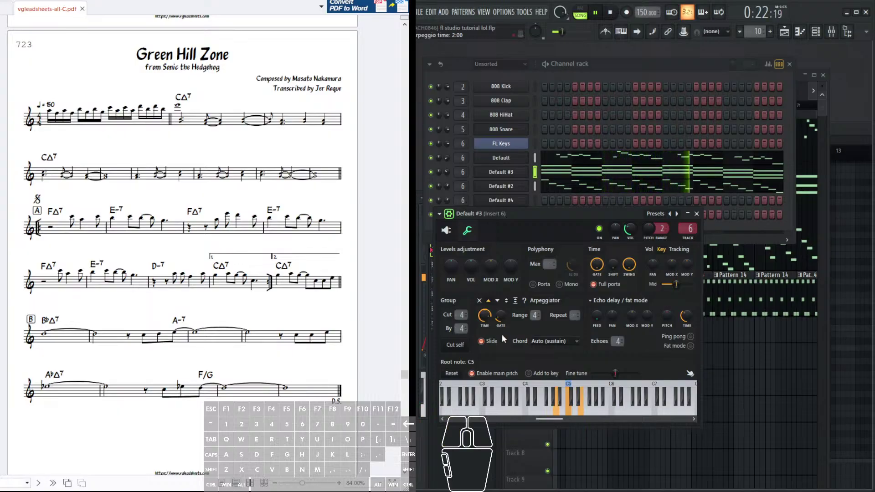
{"action": "left_click", "coordinate": [497, 345]}
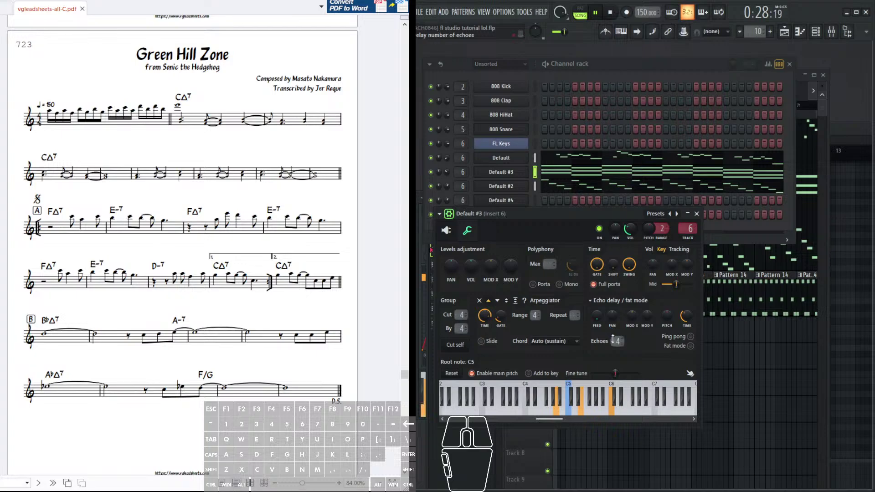
- Raise the Default #3 echo feedback, set the delay time to 3:16, and try 10 echoes with a delay pitch of -135 cents
{"action": "left_click_drag", "start_coordinate": [597, 320], "coordinate": [597, 303]}
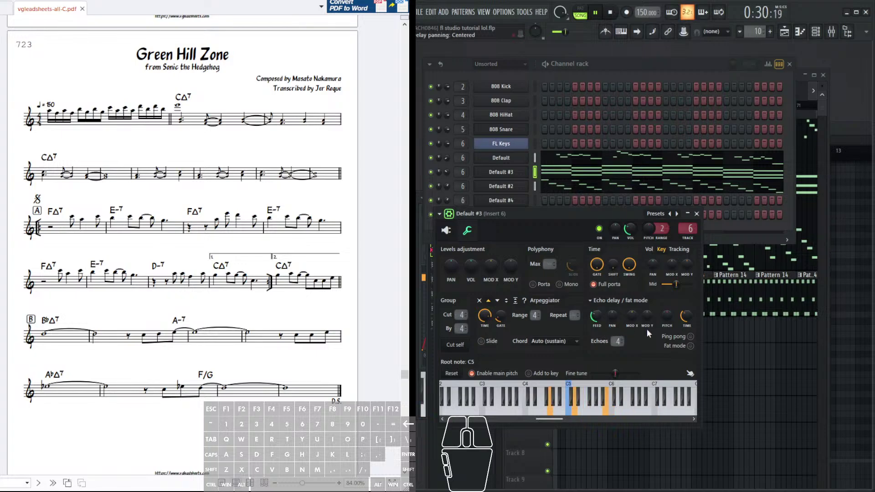
{"action": "left_click_drag", "start_coordinate": [667, 316], "coordinate": [679, 326]}
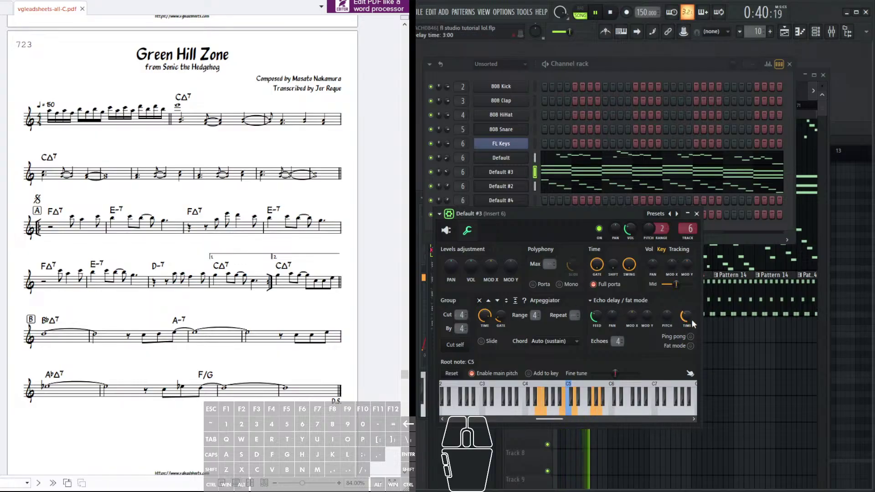
{"action": "mouse_move", "coordinate": [691, 320]}
{"action": "left_mouse_down"}
{"action": "mouse_move", "coordinate": [691, 340]}
{"action": "mouse_move", "coordinate": [688, 311]}
{"action": "mouse_move", "coordinate": [687, 319]}
{"action": "left_mouse_up"}
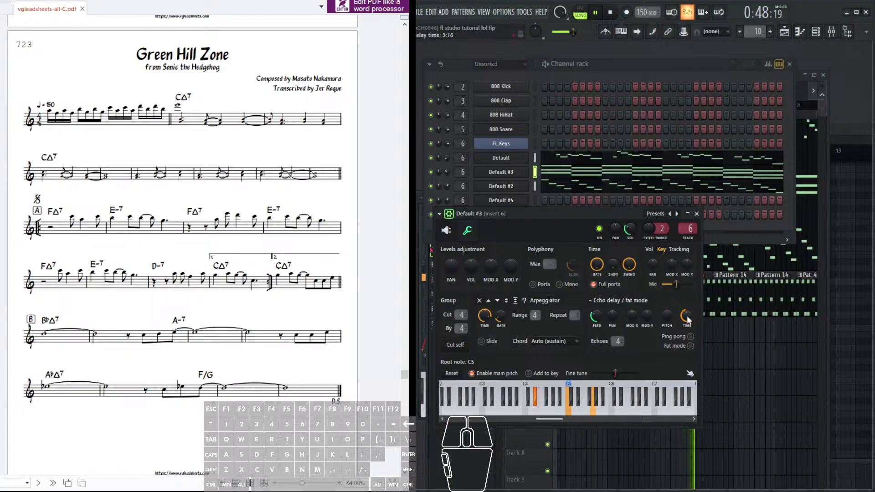
{"action": "left_click_drag", "start_coordinate": [620, 344], "coordinate": [662, 331]}
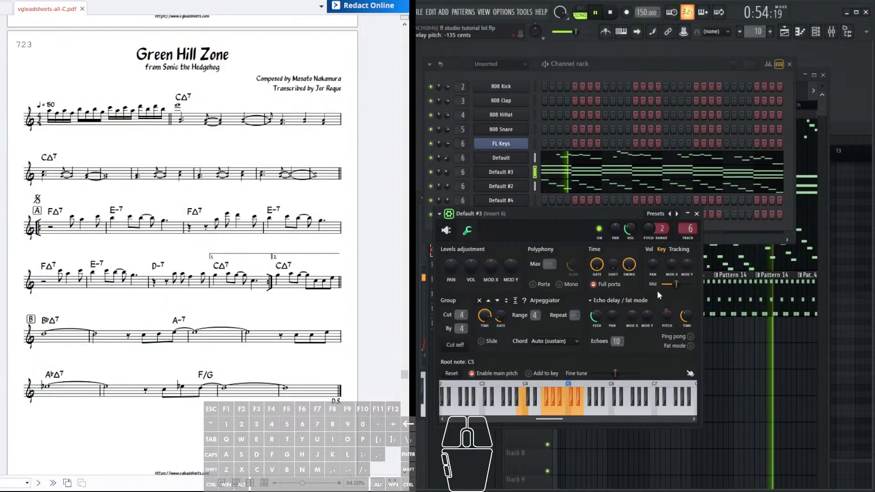
- Vary the Default #3 echo feedback, shorten the delay time and recenter the delay pitch, ending with feedback turned down
{"action": "left_click_drag", "start_coordinate": [595, 318], "coordinate": [595, 337]}
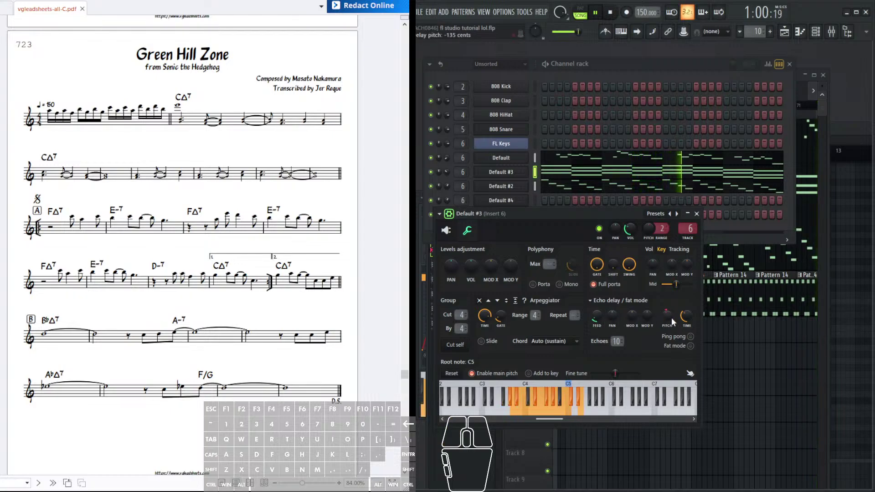
{"action": "left_click_drag", "start_coordinate": [598, 316], "coordinate": [598, 299]}
{"action": "mouse_move", "coordinate": [686, 318]}
{"action": "left_mouse_down"}
{"action": "mouse_move", "coordinate": [685, 331]}
{"action": "mouse_move", "coordinate": [686, 318]}
{"action": "mouse_move", "coordinate": [669, 309]}
{"action": "mouse_move", "coordinate": [668, 320]}
{"action": "left_mouse_up"}
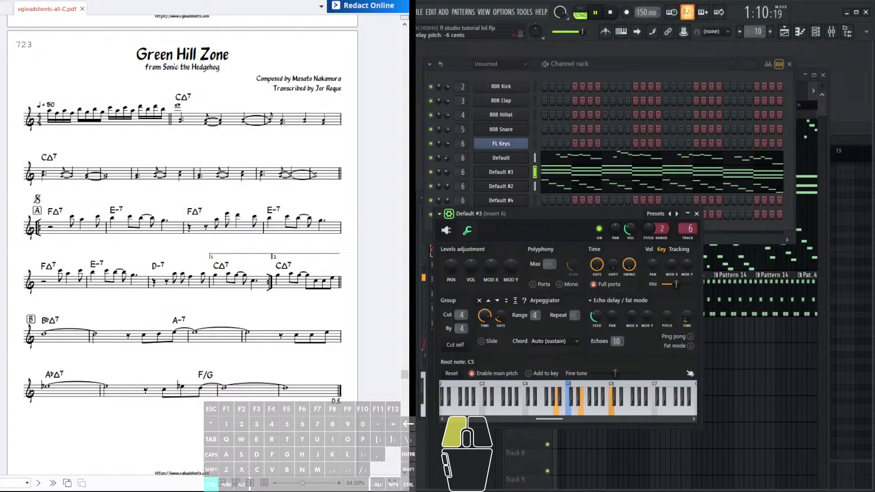
{"action": "left_click_drag", "start_coordinate": [668, 319], "coordinate": [667, 319]}
{"action": "left_click_drag", "start_coordinate": [595, 315], "coordinate": [595, 344]}
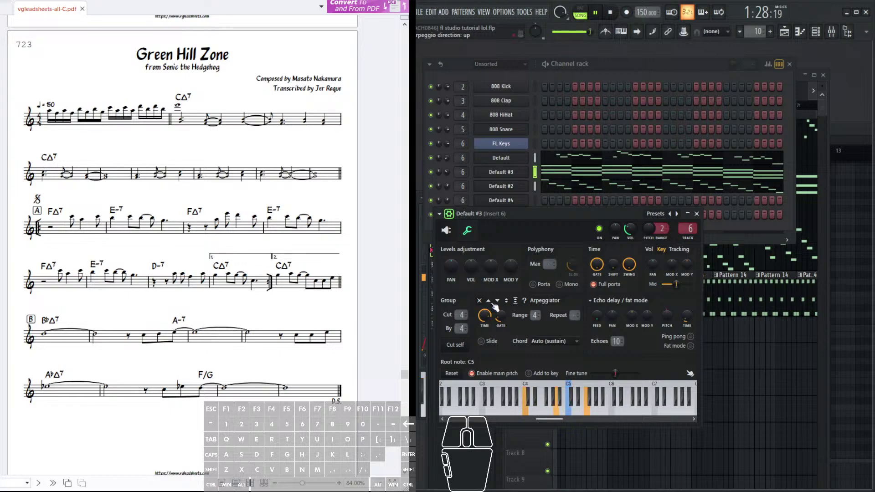
- Return to the Default #3 synth settings and try Gate presets on OP 1's volume envelope, starting with Gate - basic 7
{"action": "left_click", "coordinate": [469, 233]}
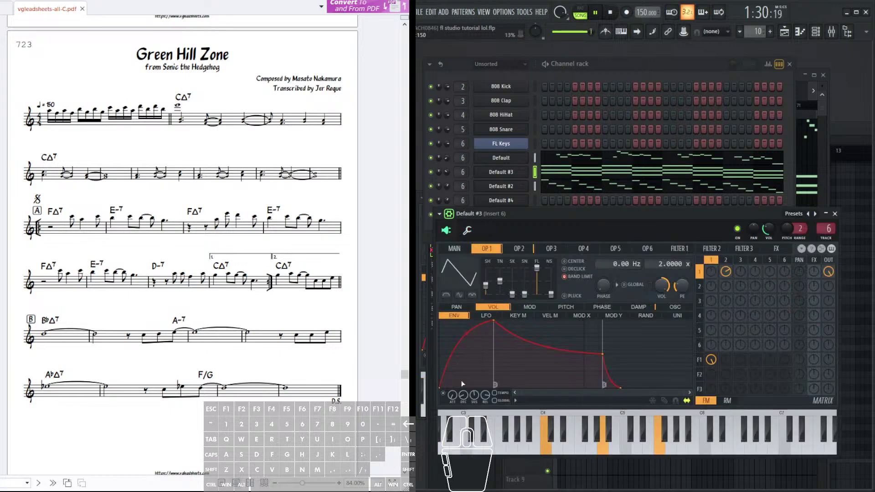
{"action": "left_click", "coordinate": [516, 401]}
{"action": "mouse_move", "coordinate": [564, 339]}
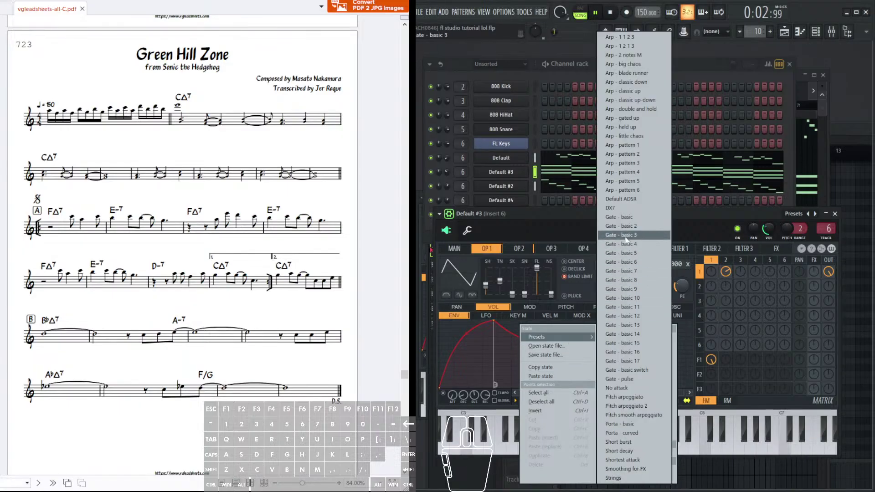
{"action": "left_click", "coordinate": [627, 273]}
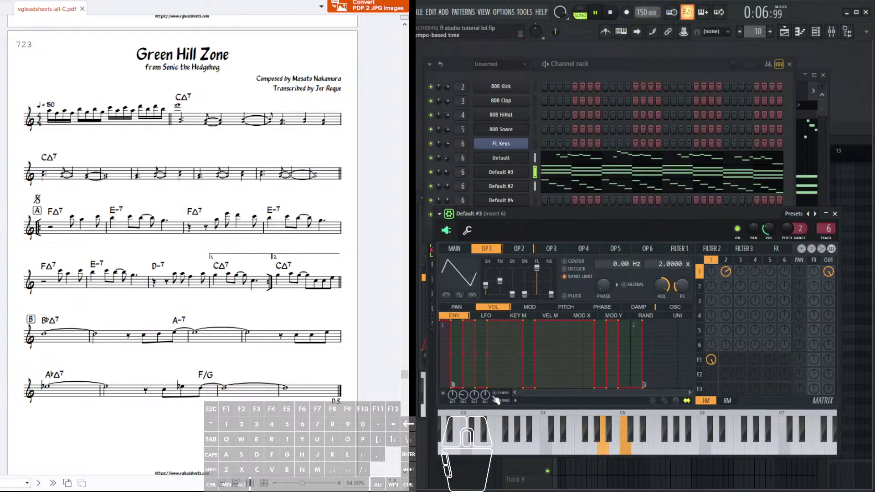
{"action": "left_click", "coordinate": [515, 401]}
{"action": "mouse_move", "coordinate": [590, 337]}
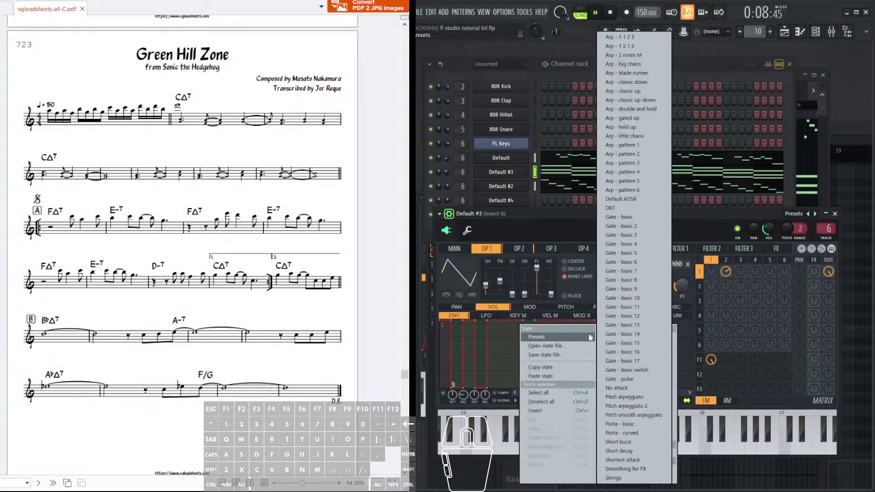
{"action": "left_click", "coordinate": [634, 257]}
- Audition more Gate presets on OP 1's volume envelope, including Gate - basic 14 and Gate - basic 13
{"action": "left_click", "coordinate": [515, 401]}
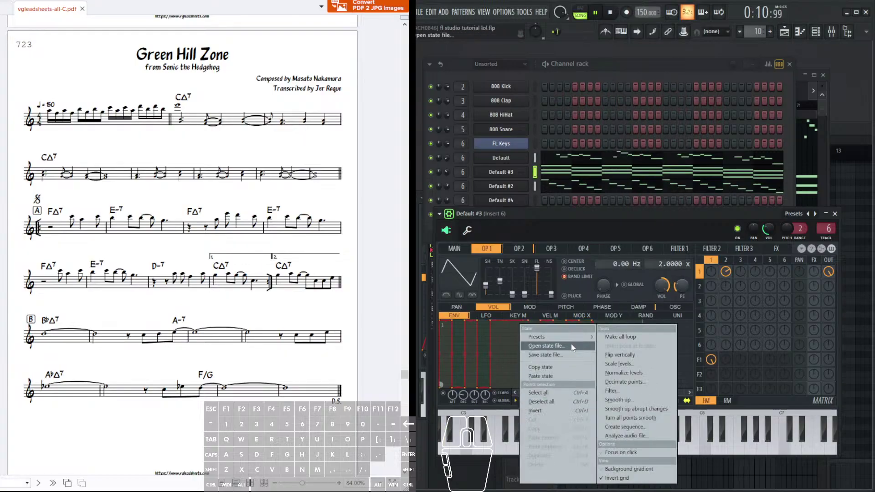
{"action": "mouse_move", "coordinate": [570, 337]}
{"action": "left_click", "coordinate": [635, 337]}
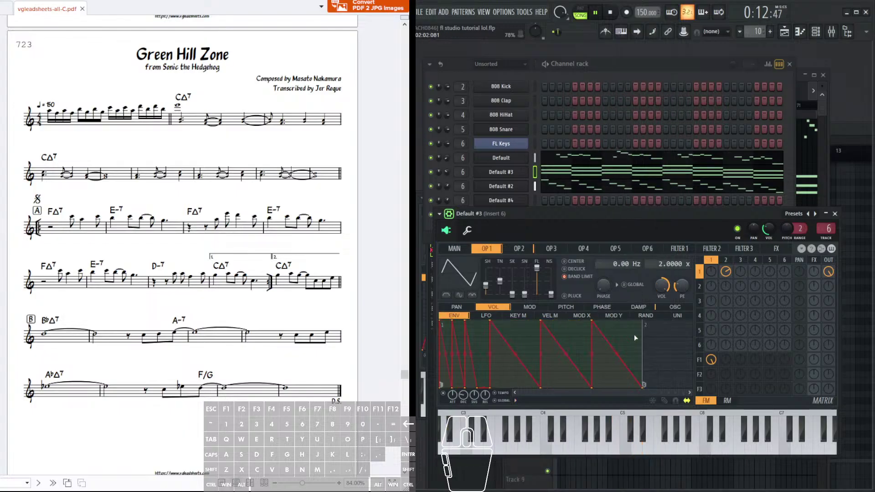
{"action": "left_click", "coordinate": [515, 402]}
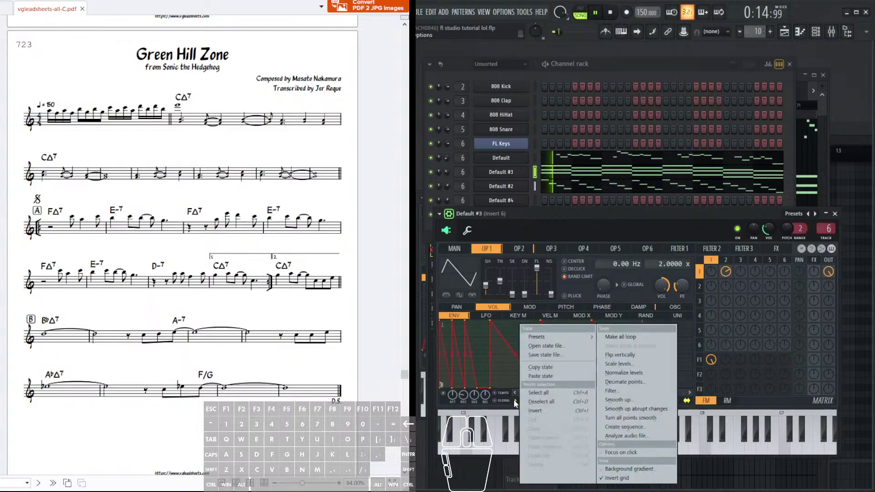
{"action": "mouse_move", "coordinate": [569, 337]}
{"action": "left_click", "coordinate": [644, 346]}
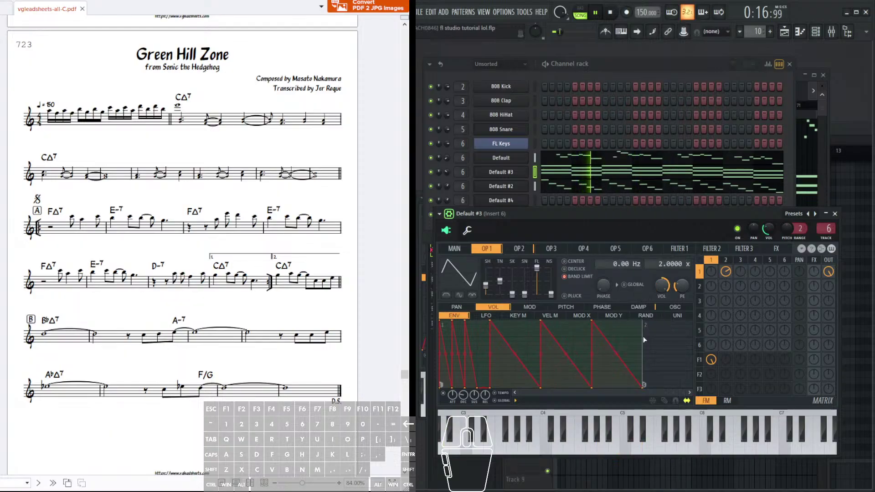
{"action": "left_click", "coordinate": [516, 401]}
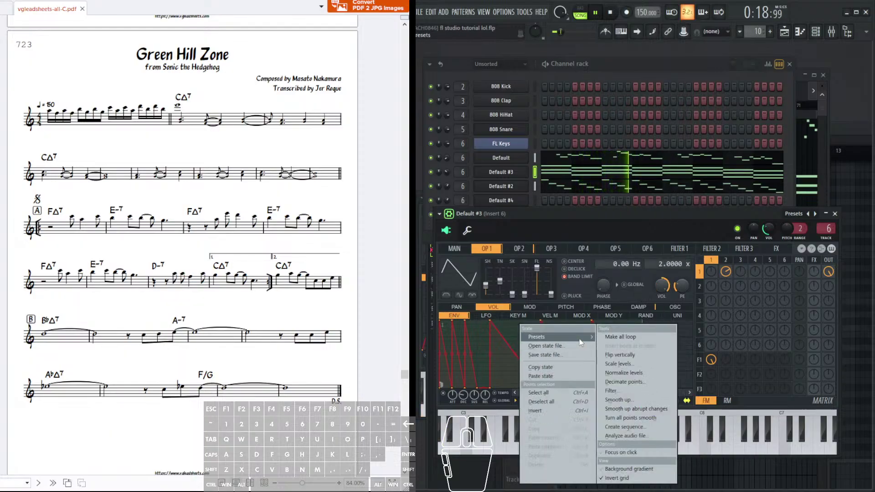
{"action": "mouse_move", "coordinate": [569, 337]}
{"action": "left_click", "coordinate": [637, 324]}
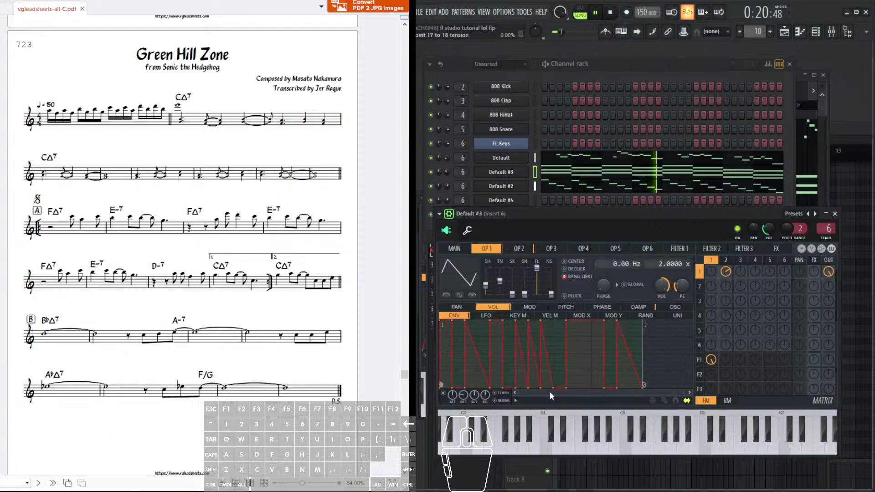
- Load another Gate preset with rectangular pulses of varied length on OP 1's volume envelope
{"action": "left_click", "coordinate": [515, 402]}
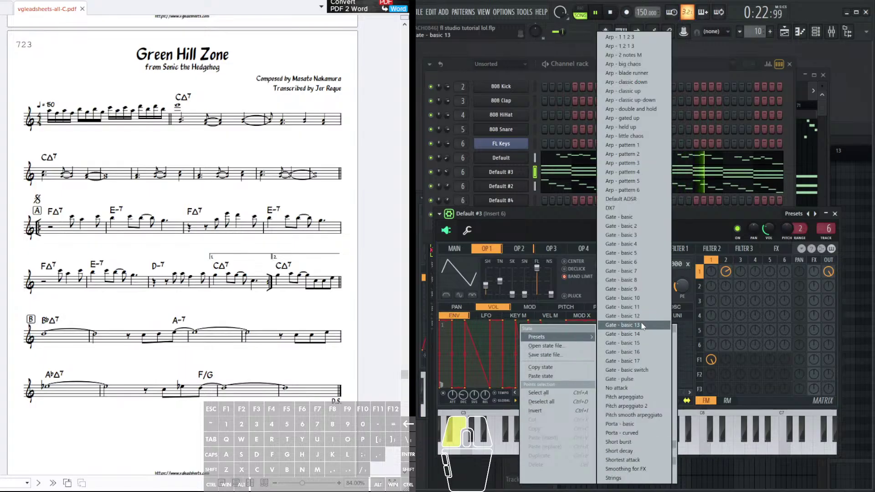
{"action": "left_click", "coordinate": [662, 316]}
{"action": "left_click", "coordinate": [515, 401]}
{"action": "mouse_move", "coordinate": [584, 342]}
{"action": "left_click", "coordinate": [633, 336]}
{"action": "left_click", "coordinate": [515, 401]}
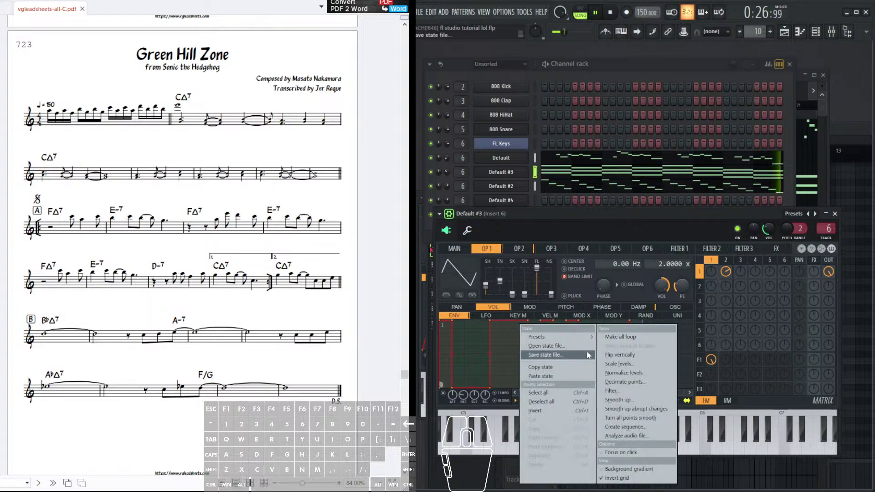
{"action": "left_click", "coordinate": [644, 310]}
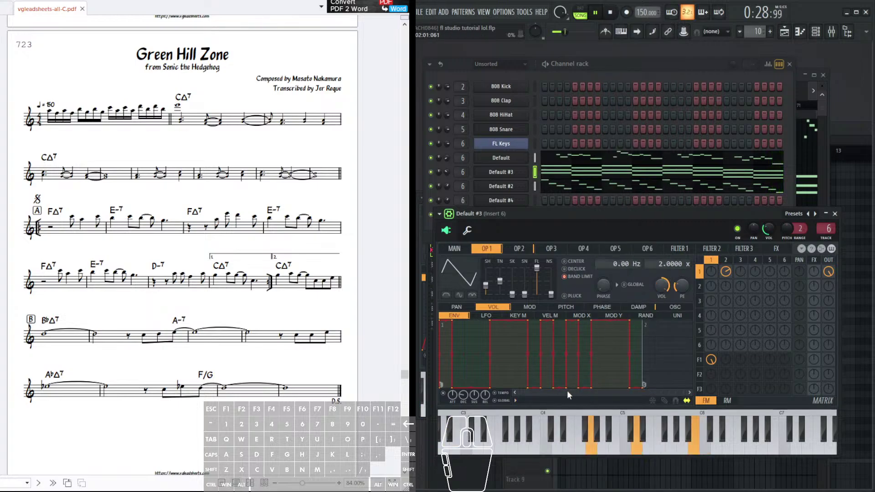
- Adjust the OP 1/OP 2 modulation amount, skew OP 1's waveform toward a sawtooth, and check the OP 2 settings
{"action": "left_click_drag", "start_coordinate": [725, 272], "coordinate": [726, 274]}
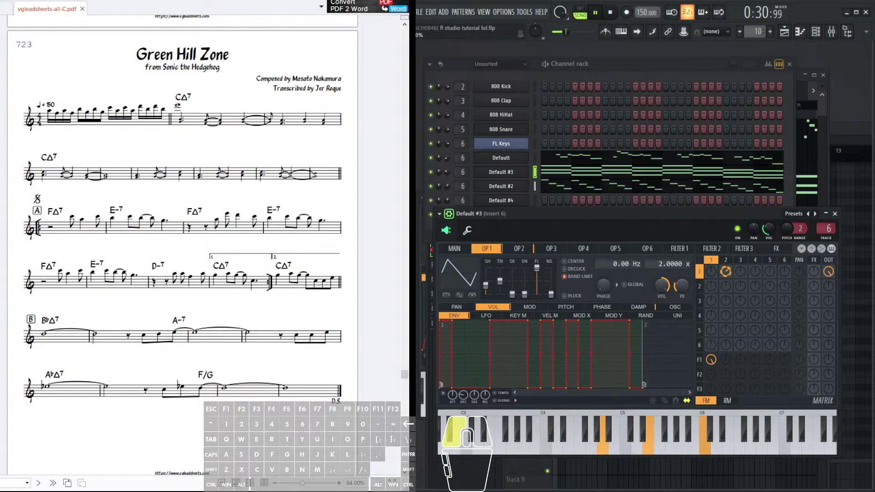
{"action": "left_click_drag", "start_coordinate": [486, 285], "coordinate": [486, 284]}
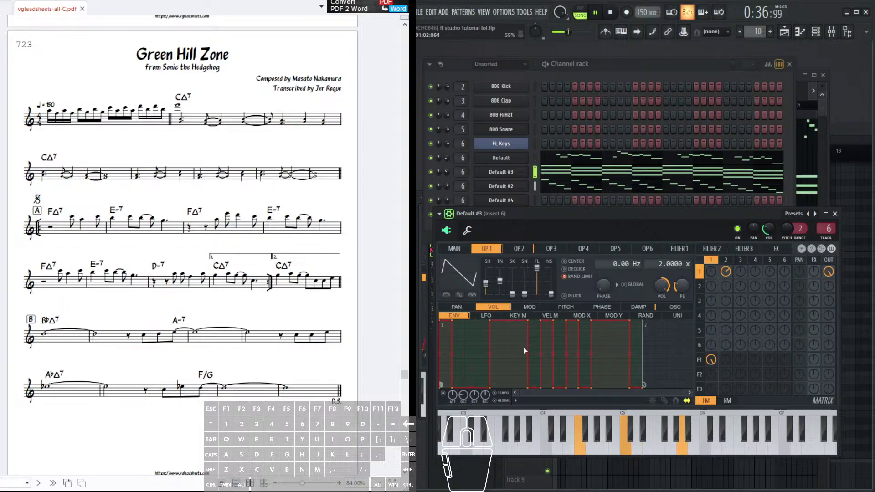
{"action": "left_click", "coordinate": [519, 248]}
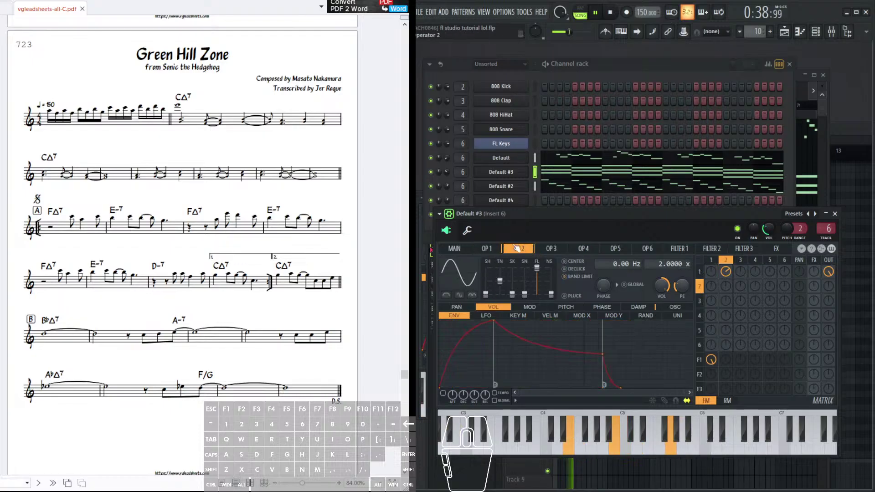
{"action": "left_click", "coordinate": [495, 246]}
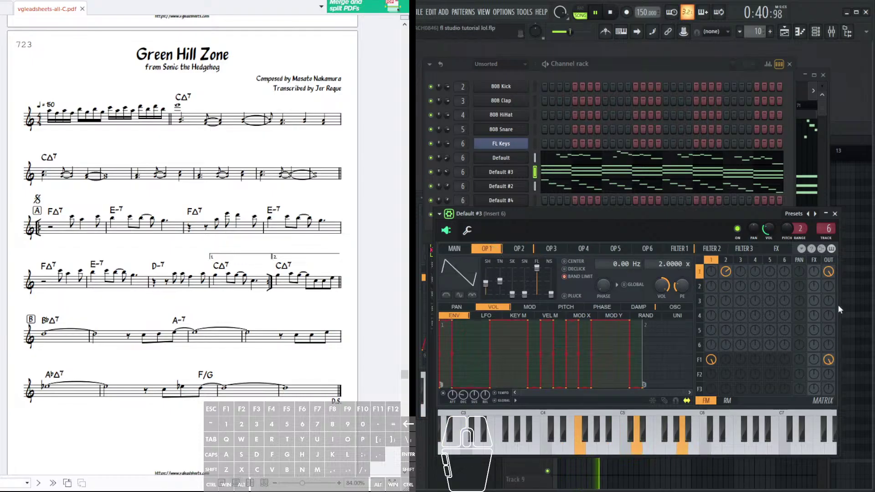
- Output OP 1 only through Filter 1, set the filter cutoff to 70%, and enable the cutoff envelope
{"action": "left_click_drag", "start_coordinate": [828, 272], "coordinate": [828, 303]}
{"action": "left_click", "coordinate": [683, 250]}
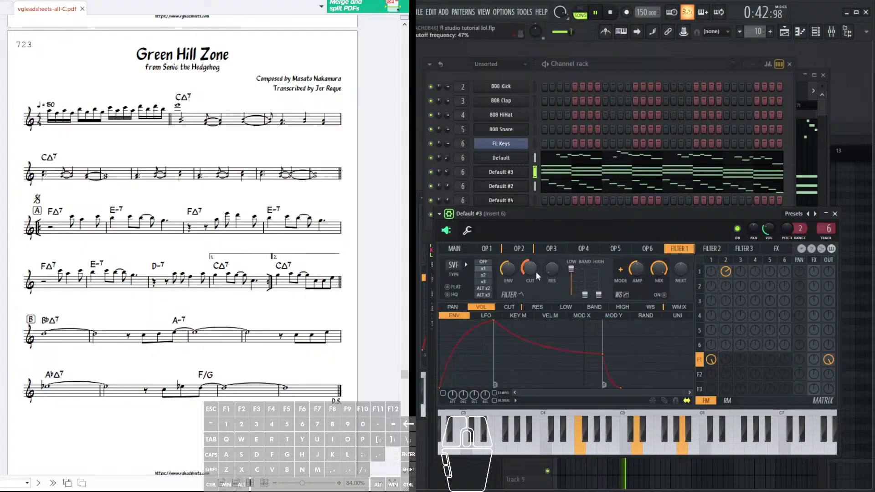
{"action": "left_click_drag", "start_coordinate": [529, 269], "coordinate": [530, 265]}
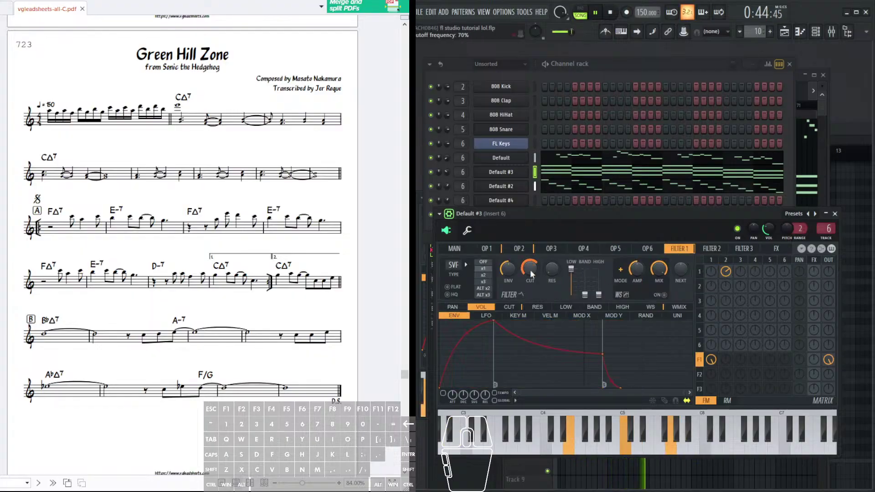
{"action": "left_click", "coordinate": [509, 306]}
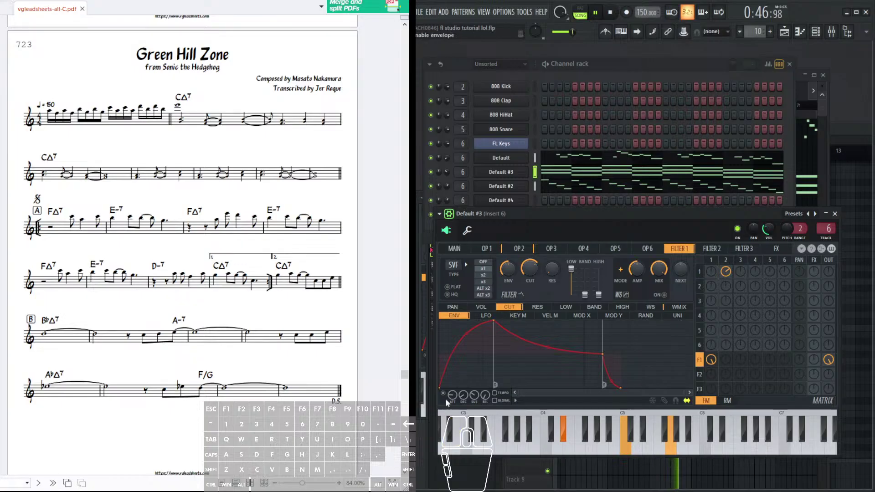
- Audition three different higher-numbered Gate presets, one after another, on Filter 1's cutoff envelope
{"action": "left_click", "coordinate": [516, 401]}
{"action": "mouse_move", "coordinate": [569, 336]}
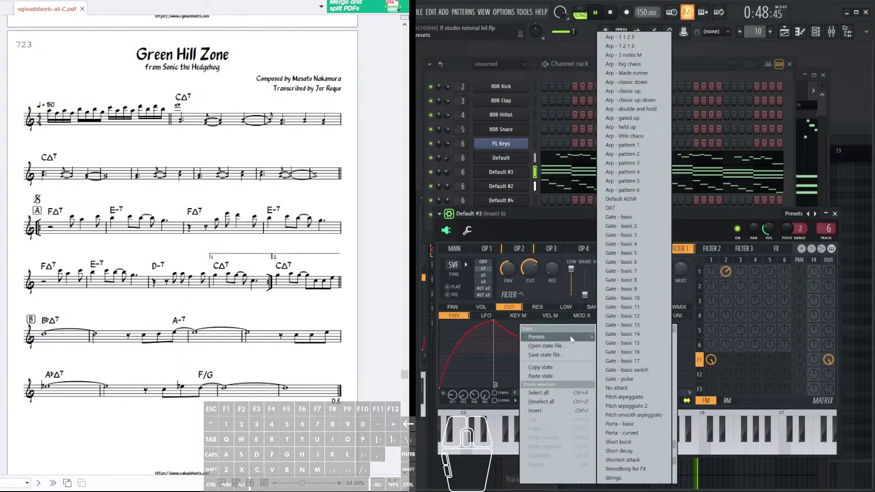
{"action": "left_click", "coordinate": [644, 321]}
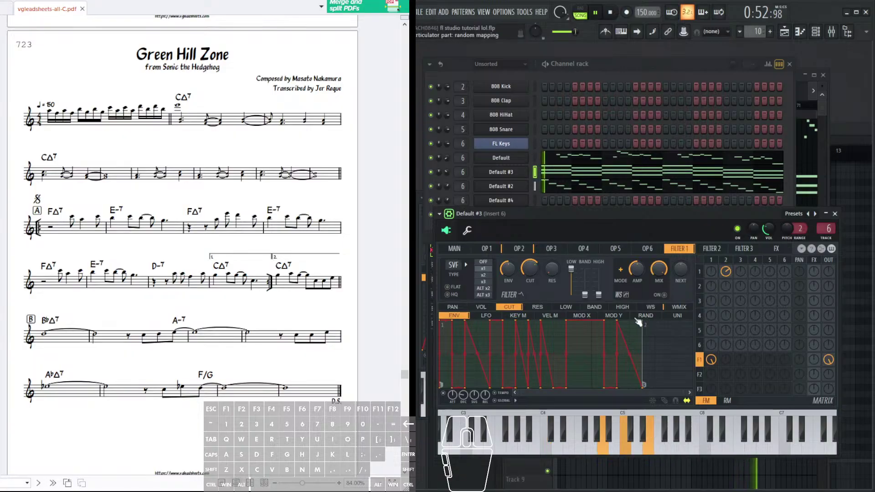
{"action": "left_click", "coordinate": [516, 402]}
{"action": "mouse_move", "coordinate": [569, 336]}
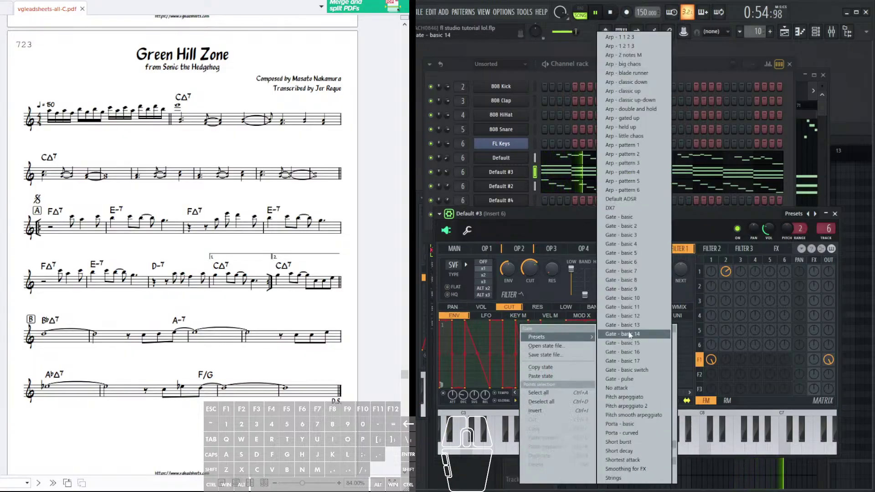
{"action": "left_click", "coordinate": [641, 299]}
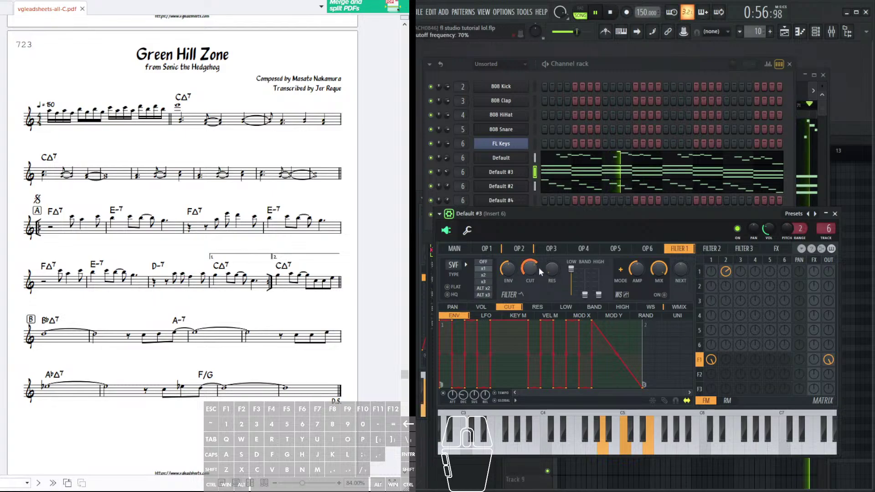
{"action": "left_click", "coordinate": [515, 399]}
{"action": "mouse_move", "coordinate": [547, 337]}
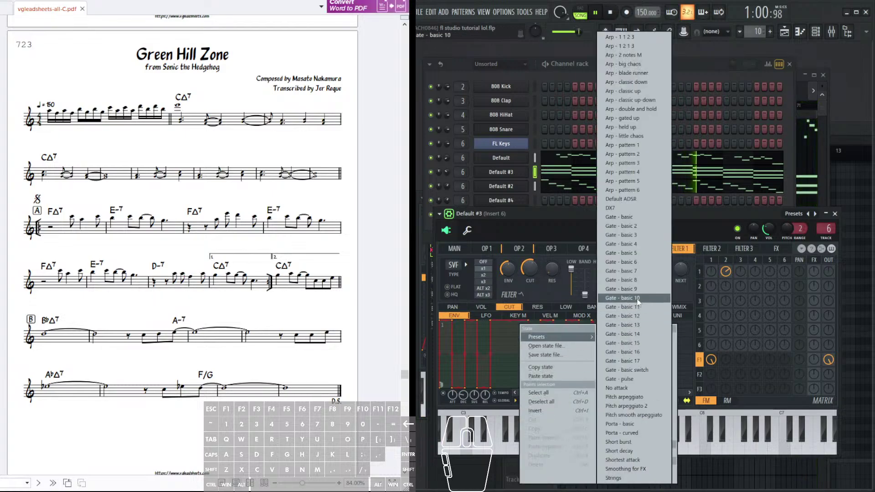
{"action": "left_click", "coordinate": [631, 295]}
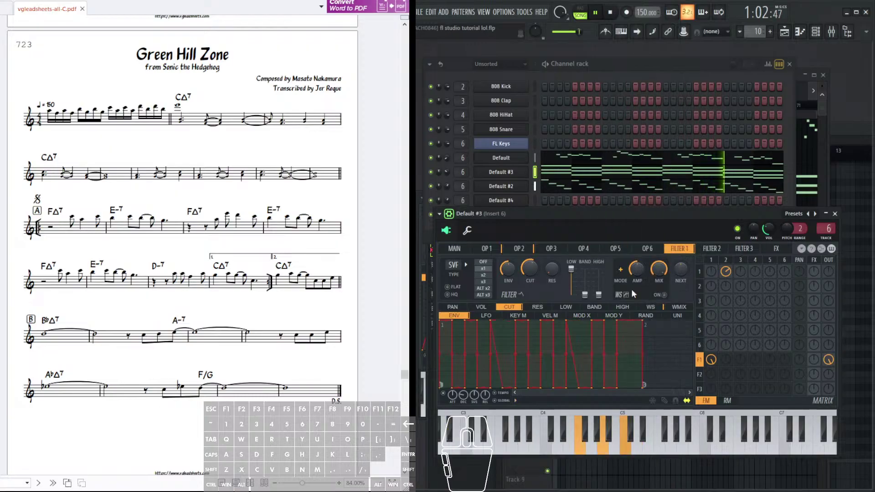
- Audition further Gate presets on Filter 1's cutoff envelope, including Gate - basic 8
{"action": "left_click", "coordinate": [515, 400]}
{"action": "mouse_move", "coordinate": [573, 338]}
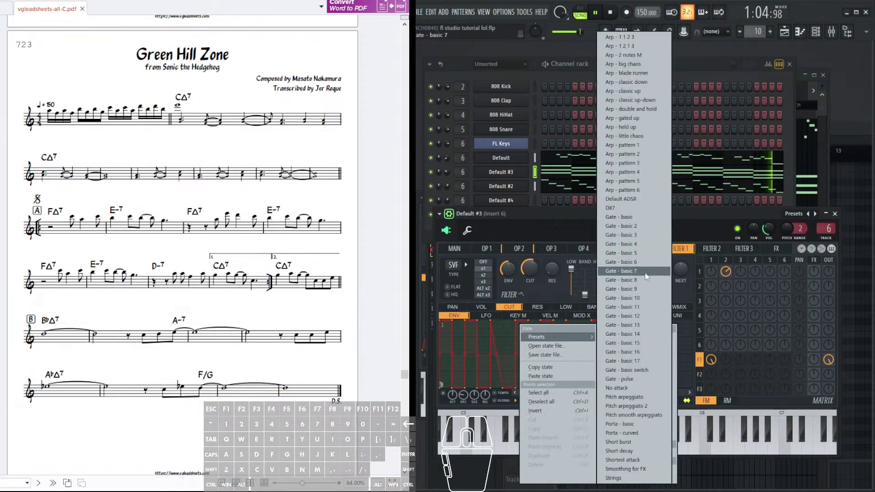
{"action": "left_click", "coordinate": [642, 281]}
{"action": "left_click", "coordinate": [515, 400]}
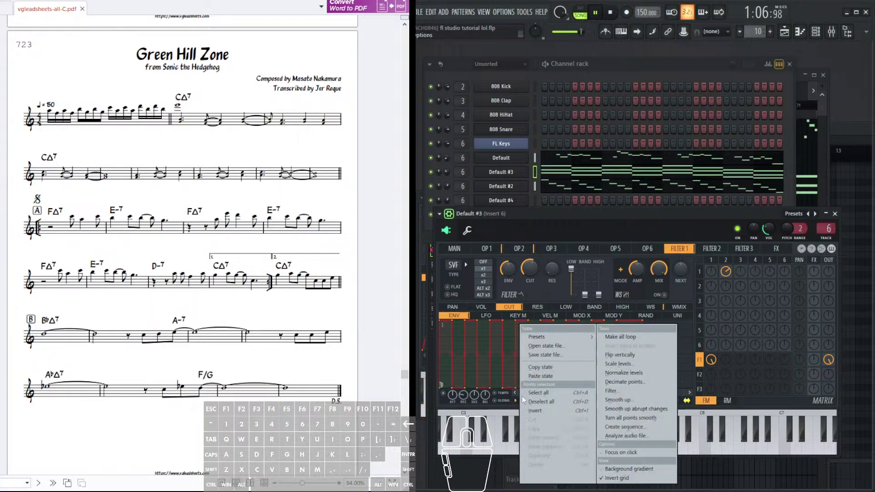
{"action": "mouse_move", "coordinate": [573, 337]}
{"action": "left_click", "coordinate": [649, 265]}
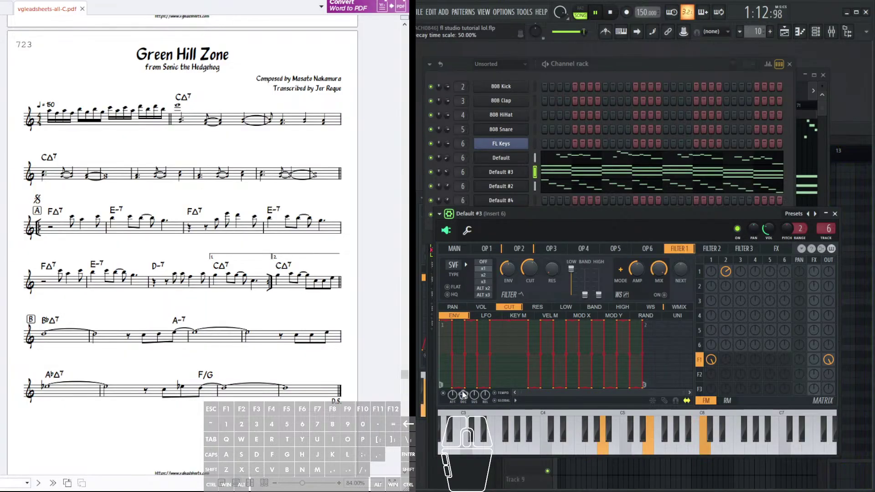
- Lower Filter 1's cutoff, raise its resonance, and try several cutoff envelope amounts between 7% and 76%
{"action": "left_click_drag", "start_coordinate": [529, 270], "coordinate": [552, 261]}
{"action": "left_click_drag", "start_coordinate": [529, 269], "coordinate": [529, 260]}
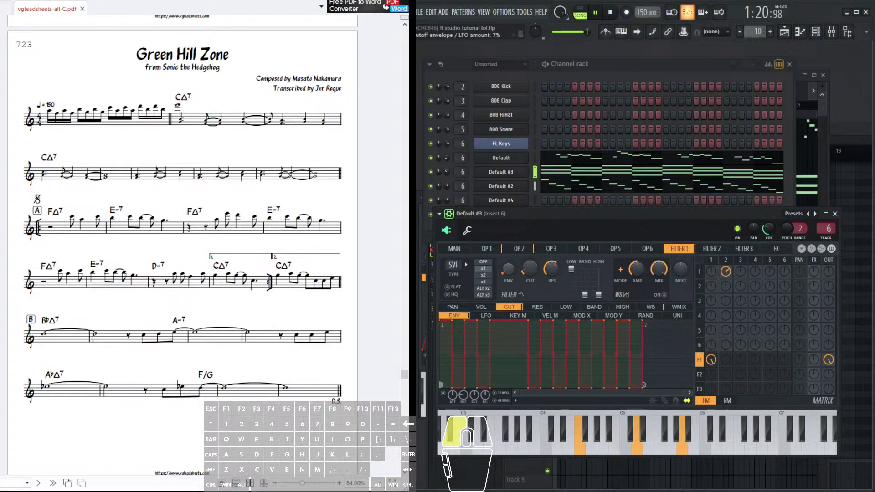
{"action": "left_click_drag", "start_coordinate": [508, 268], "coordinate": [507, 262]}
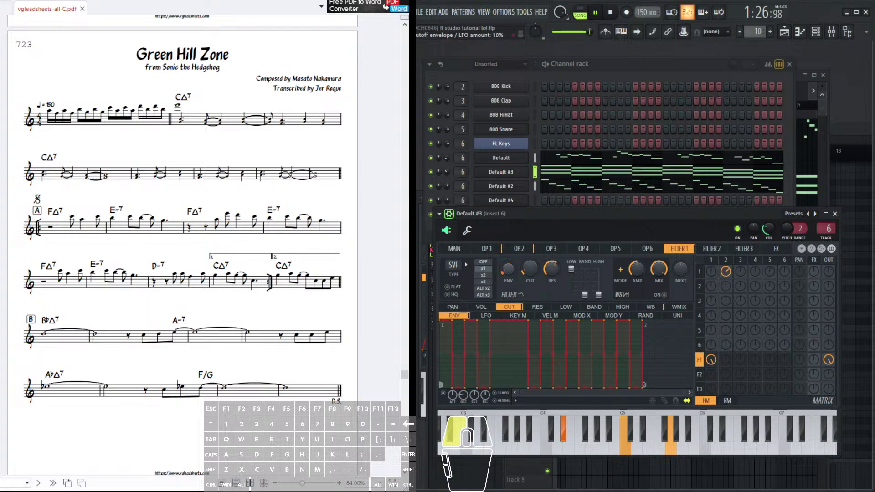
{"action": "left_click_drag", "start_coordinate": [507, 269], "coordinate": [508, 260]}
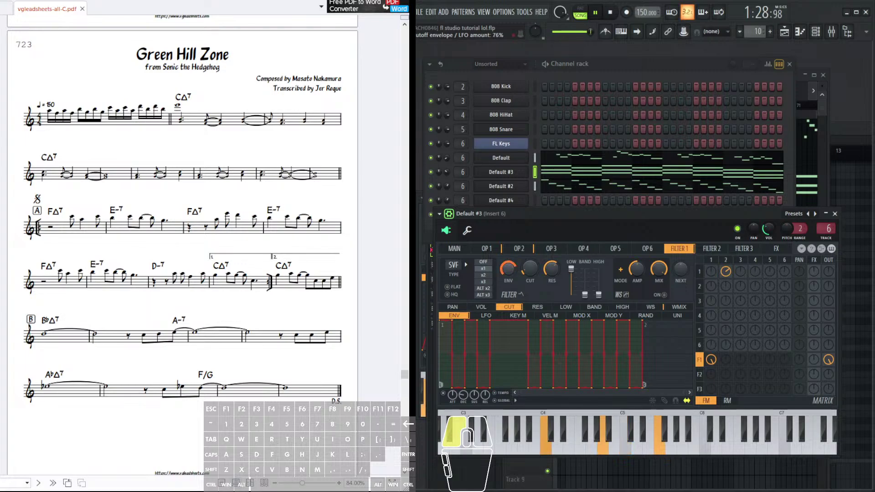
{"action": "mouse_move", "coordinate": [507, 269]}
{"action": "left_mouse_down"}
{"action": "mouse_move", "coordinate": [507, 278]}
{"action": "mouse_move", "coordinate": [508, 265]}
{"action": "left_mouse_up"}
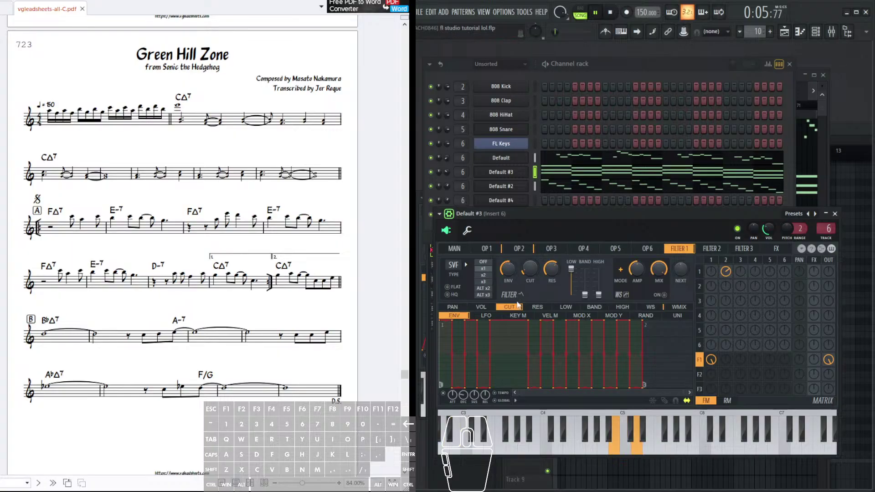
- Load the 1 bar triangle preset on Filter 1's cutoff LFO, trying a different LFO speed before reloading the preset
{"action": "left_click", "coordinate": [486, 316]}
{"action": "left_click", "coordinate": [515, 400]}
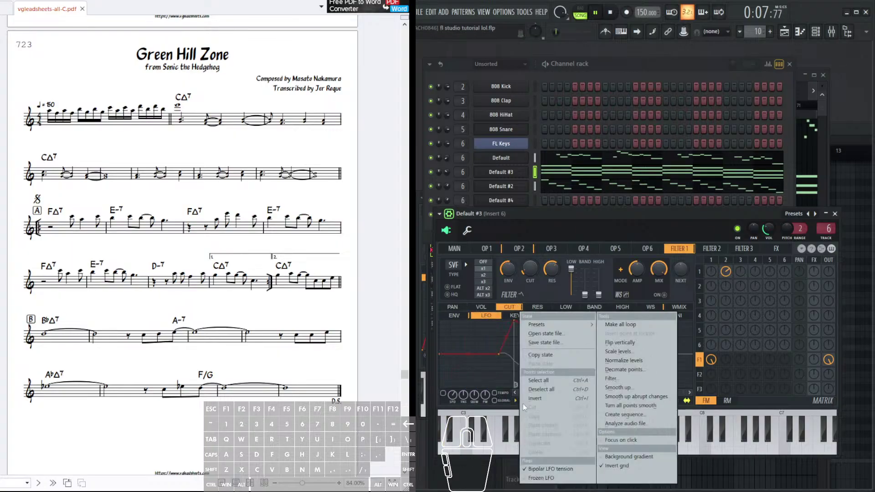
{"action": "left_click", "coordinate": [614, 325]}
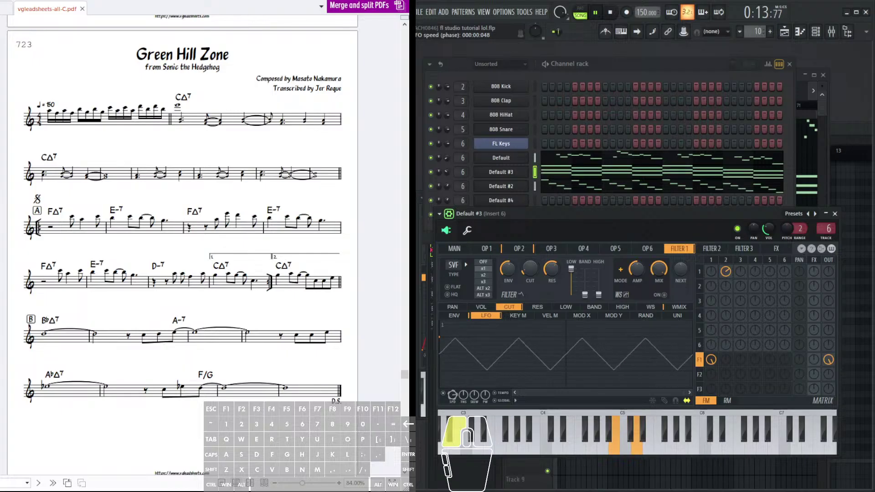
{"action": "mouse_move", "coordinate": [454, 397]}
{"action": "left_mouse_down"}
{"action": "mouse_move", "coordinate": [454, 377]}
{"action": "mouse_move", "coordinate": [454, 404]}
{"action": "left_mouse_up"}
{"action": "left_click", "coordinate": [516, 401]}
{"action": "mouse_move", "coordinate": [561, 324]}
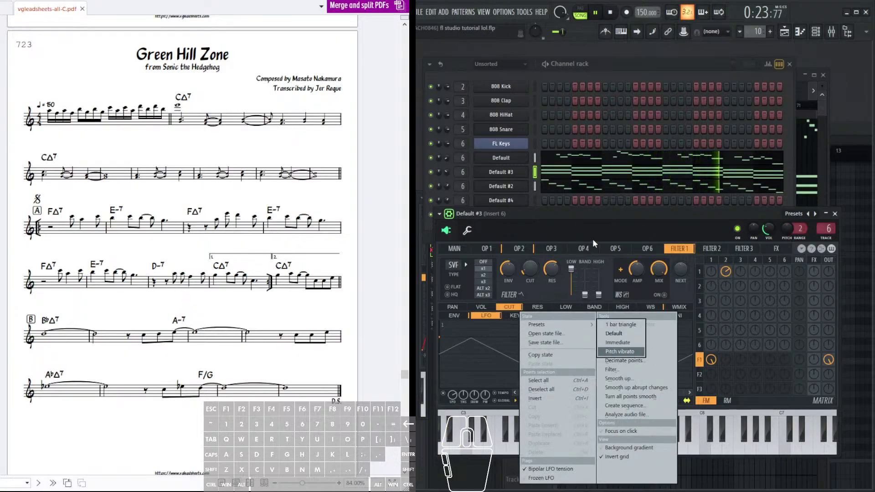
{"action": "left_click", "coordinate": [608, 324]}
- Raise the cutoff LFO's triangle to full depth, and readjust Filter 1's cutoff and envelope amount
{"action": "left_click_drag", "start_coordinate": [529, 270], "coordinate": [529, 273]}
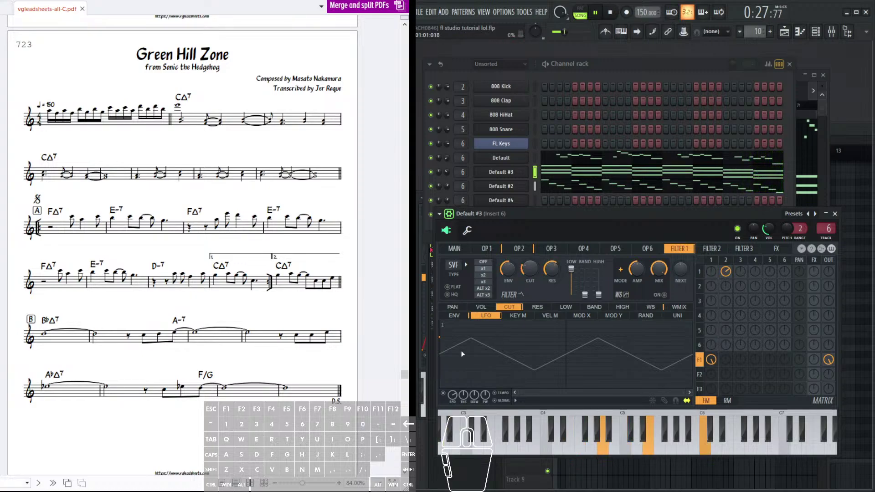
{"action": "left_click_drag", "start_coordinate": [438, 337], "coordinate": [439, 321]}
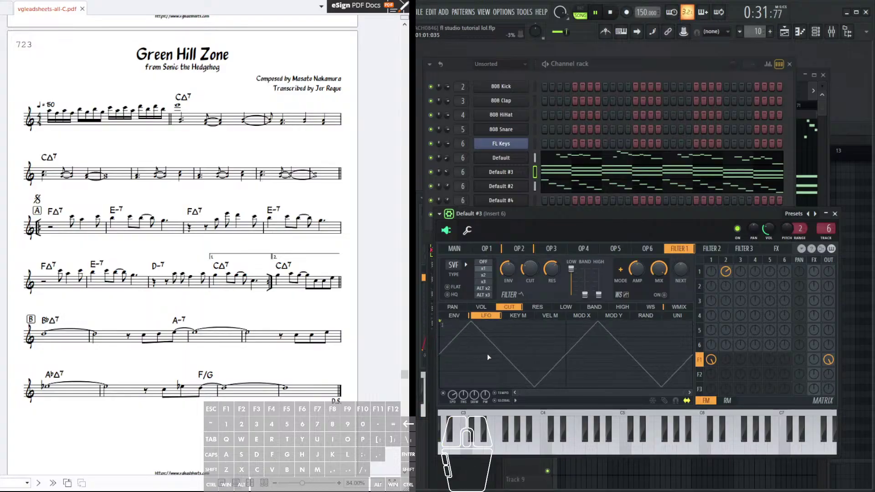
{"action": "left_click_drag", "start_coordinate": [512, 271], "coordinate": [558, 274]}
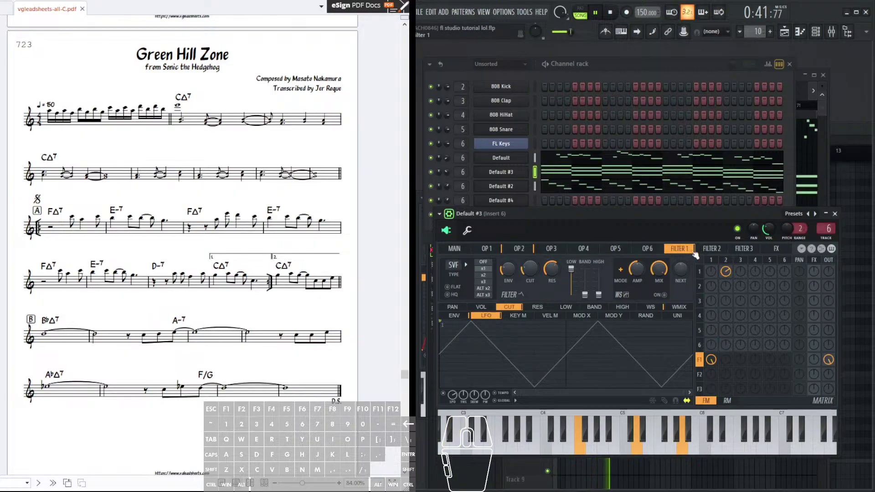
- Check Filter 1's volume envelope, then try two low-numbered Gate presets on the cutoff envelope
{"action": "left_click", "coordinate": [481, 307]}
{"action": "left_click", "coordinate": [454, 315]}
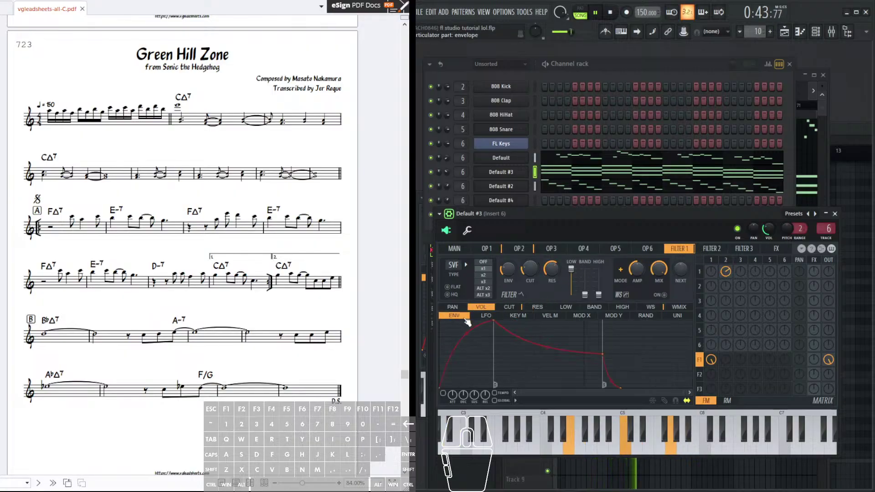
{"action": "left_click", "coordinate": [519, 307]}
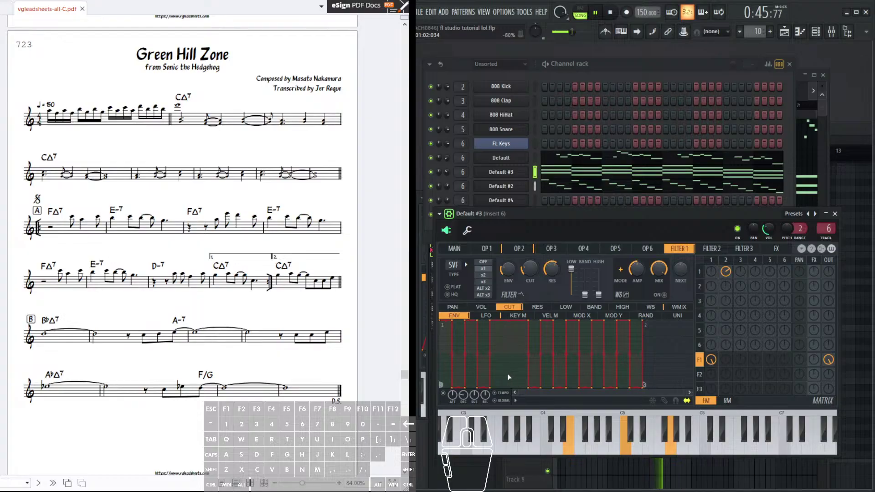
{"action": "right_click", "coordinate": [518, 403]}
{"action": "mouse_move", "coordinate": [560, 336]}
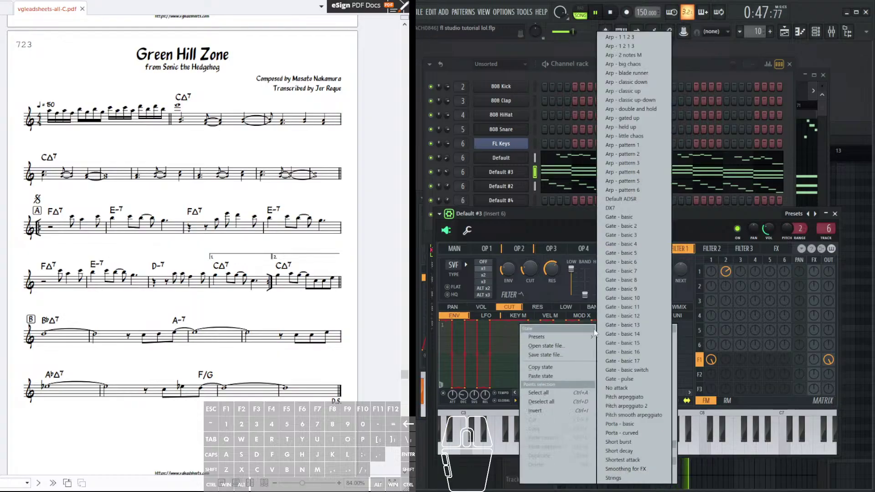
{"action": "left_click", "coordinate": [640, 213]}
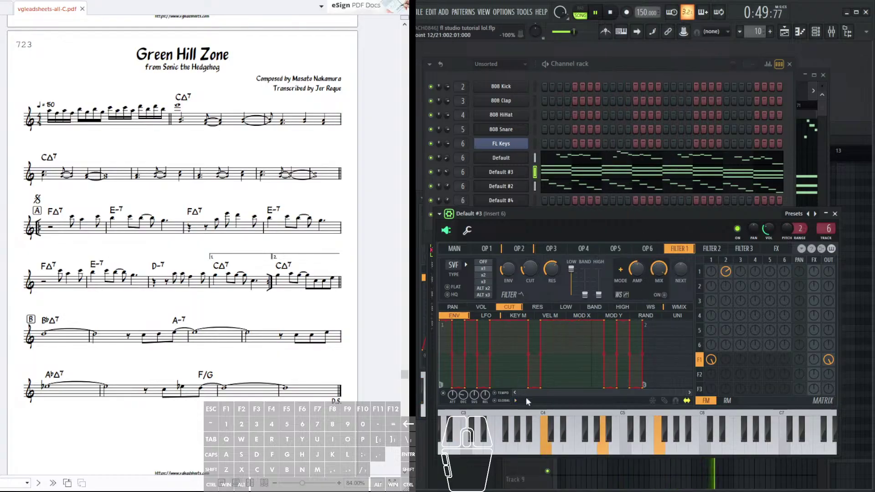
{"action": "right_click", "coordinate": [529, 395]}
{"action": "mouse_move", "coordinate": [590, 342]}
{"action": "left_click", "coordinate": [648, 218]}
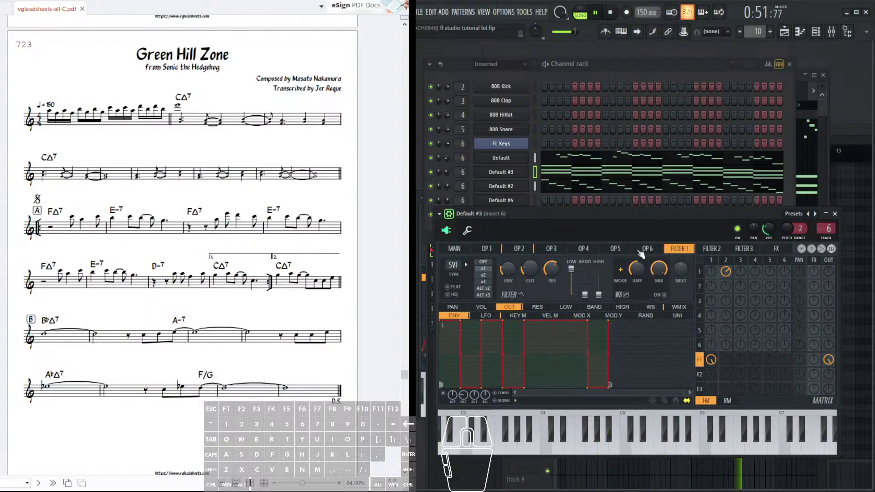
- Try Gate - basic 4 on Filter 1's cutoff envelope, then replace it with Gate - basic 5
{"action": "right_click", "coordinate": [516, 401]}
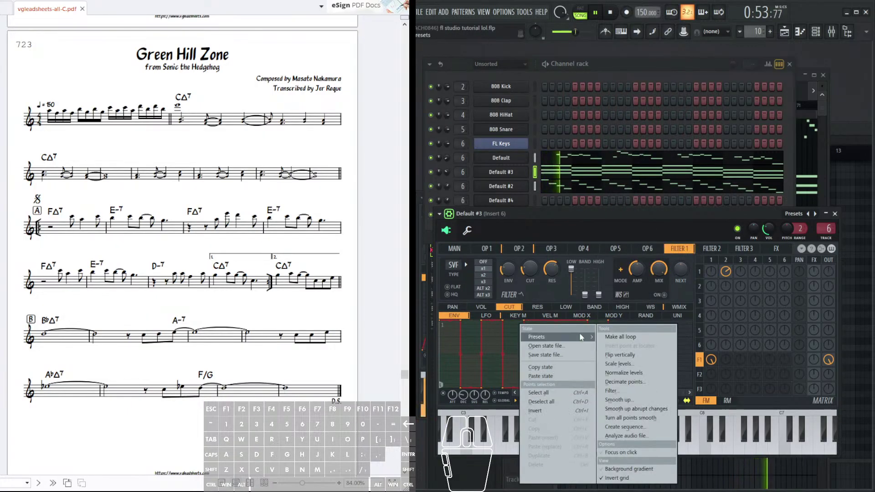
{"action": "mouse_move", "coordinate": [573, 337]}
{"action": "left_click", "coordinate": [645, 244]}
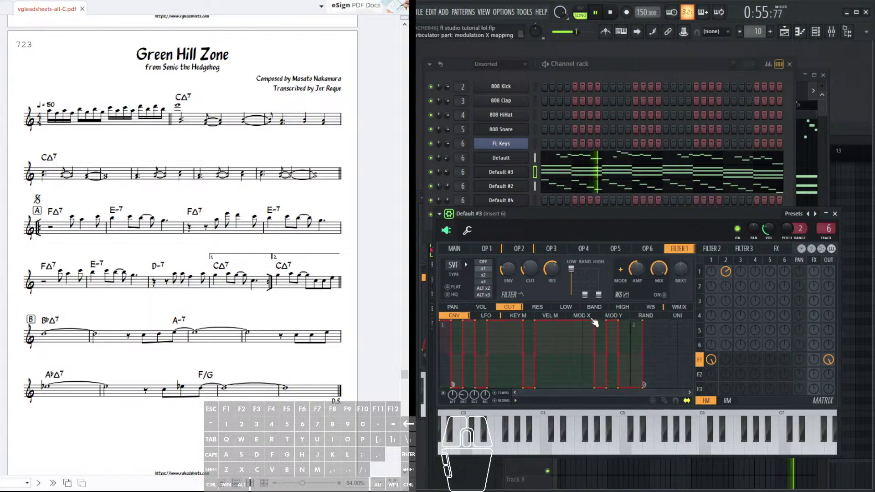
{"action": "right_click", "coordinate": [517, 402]}
{"action": "mouse_move", "coordinate": [561, 337]}
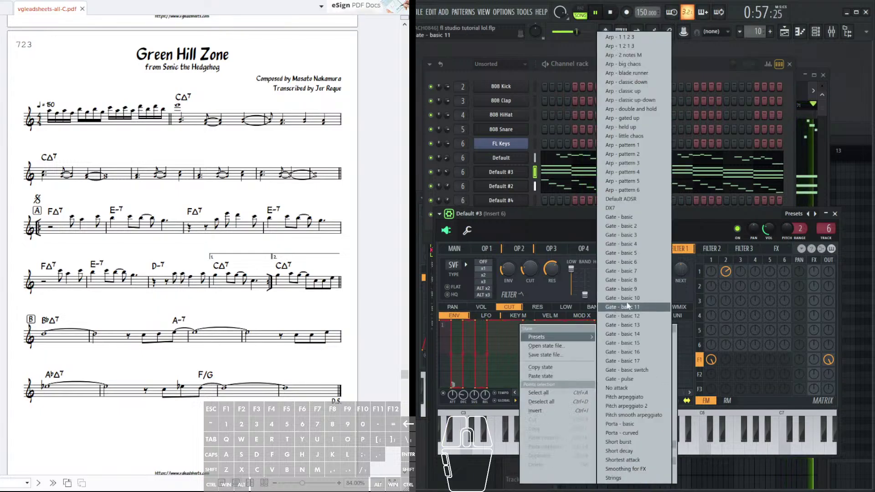
{"action": "left_click", "coordinate": [649, 253]}
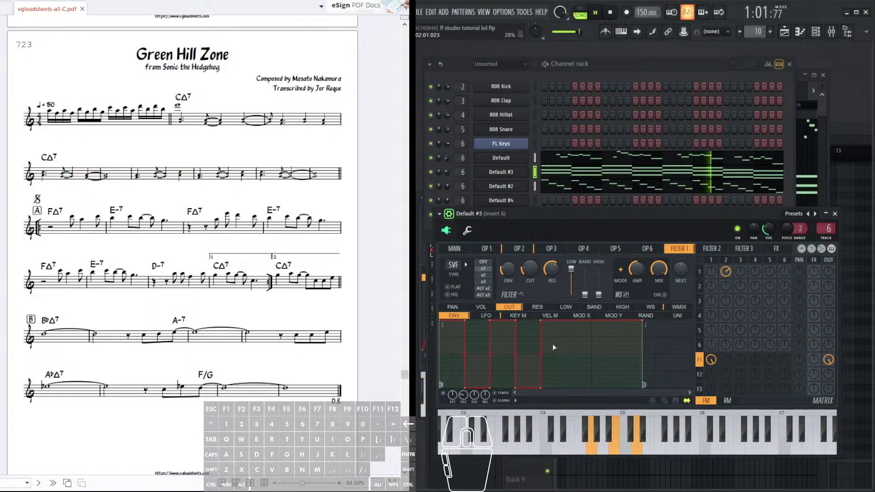
- Assign the Default #3 channel to mixer track 7
{"action": "left_click", "coordinate": [830, 33]}
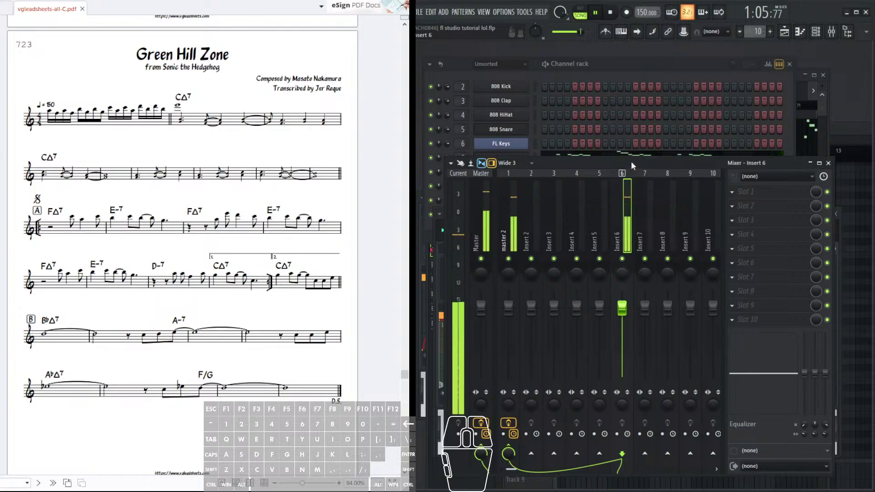
{"action": "left_click", "coordinate": [626, 71]}
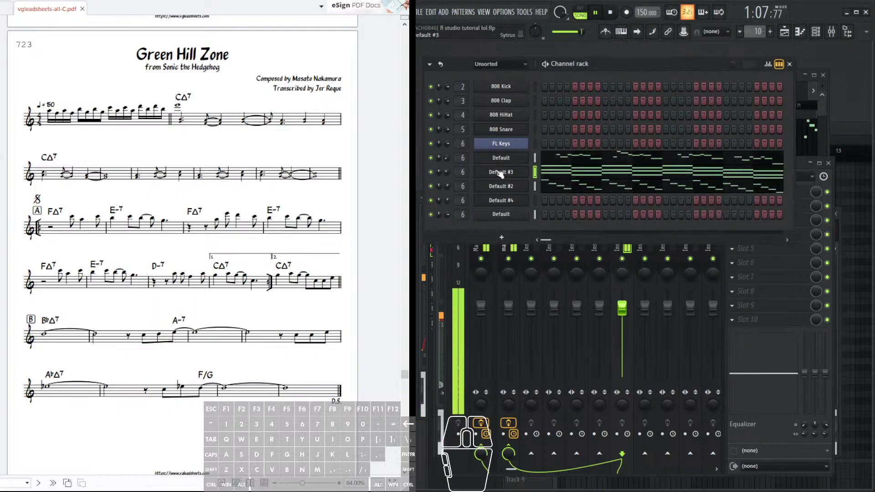
{"action": "left_click_drag", "start_coordinate": [464, 170], "coordinate": [463, 165]}
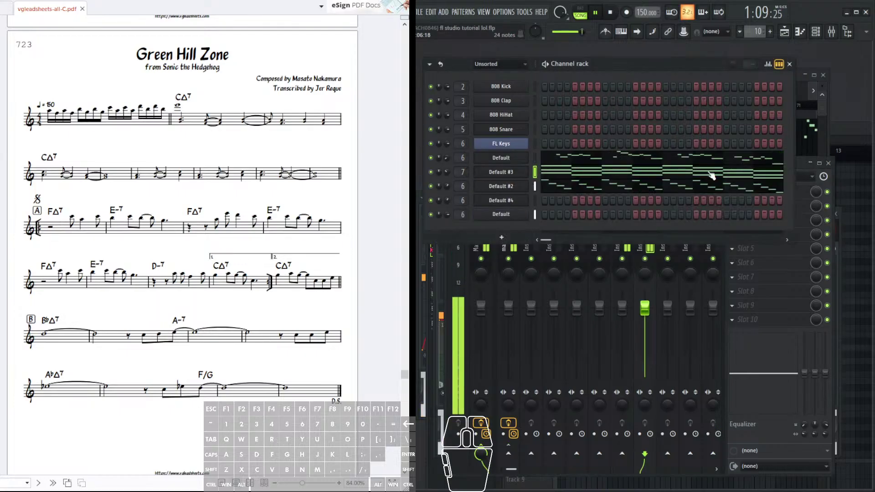
- Route mixer Insert 7 into the master 2 track and load Fruity Limiter in its effect slot 10
{"action": "left_click", "coordinate": [796, 165]}
{"action": "left_click_drag", "start_coordinate": [553, 223], "coordinate": [641, 223]}
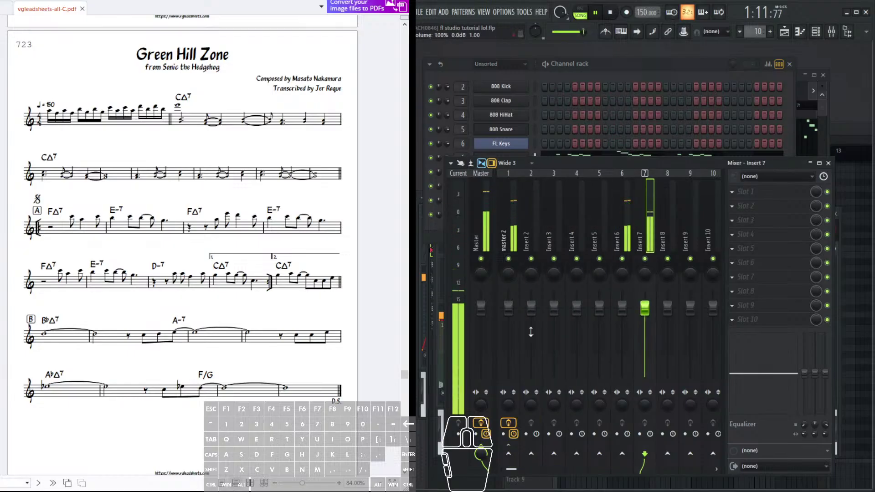
{"action": "left_click", "coordinate": [509, 454]}
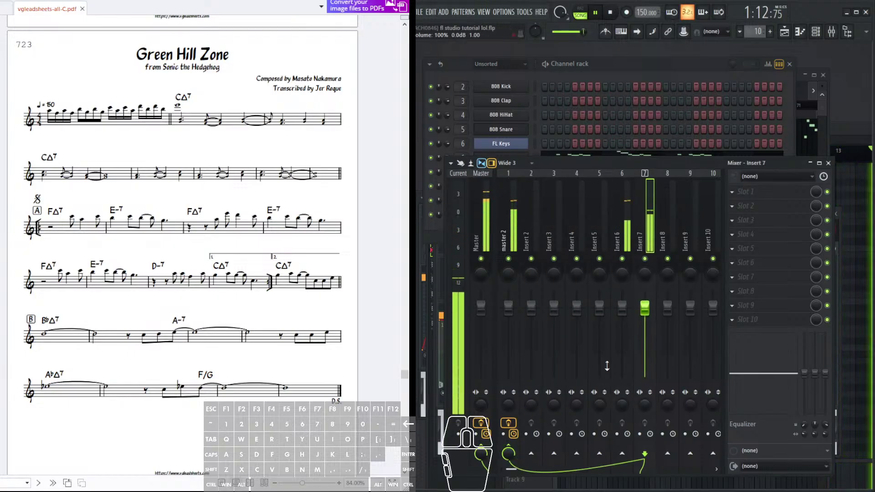
{"action": "left_click", "coordinate": [744, 209]}
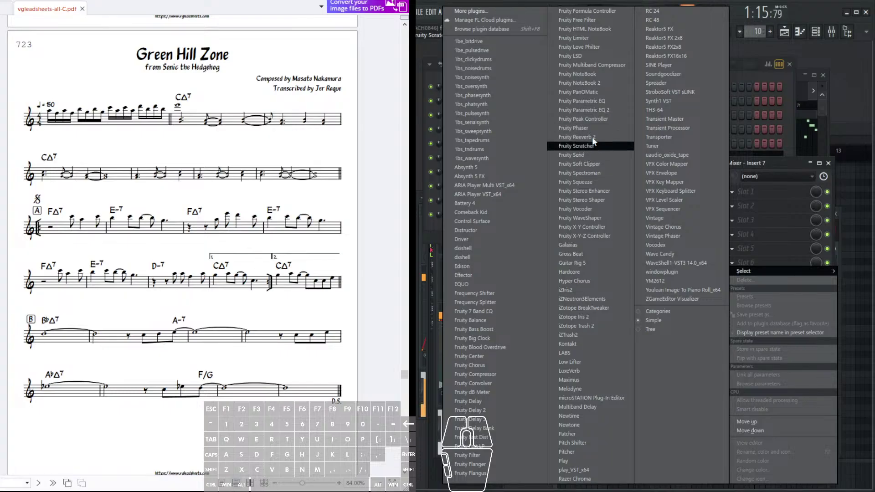
{"action": "left_click", "coordinate": [603, 39]}
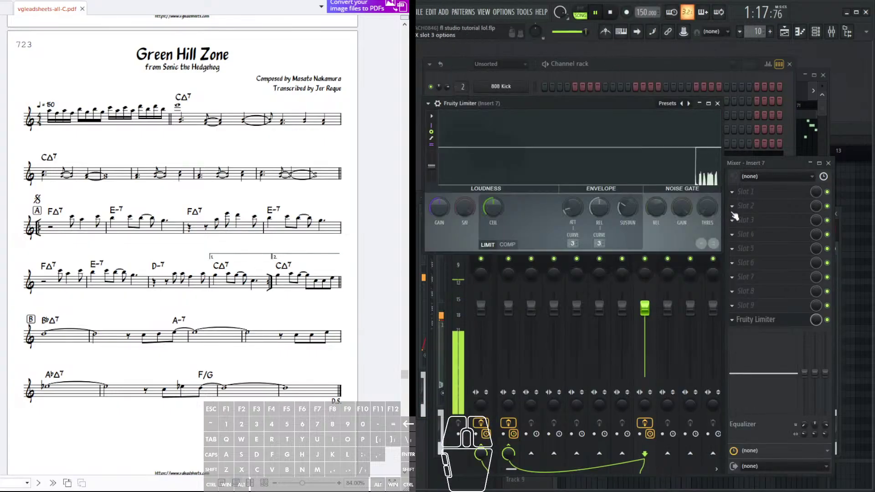
- Load Gross Beat in effect slot 1 of mixer Insert 7
{"action": "left_click", "coordinate": [775, 163]}
{"action": "left_click", "coordinate": [735, 190]}
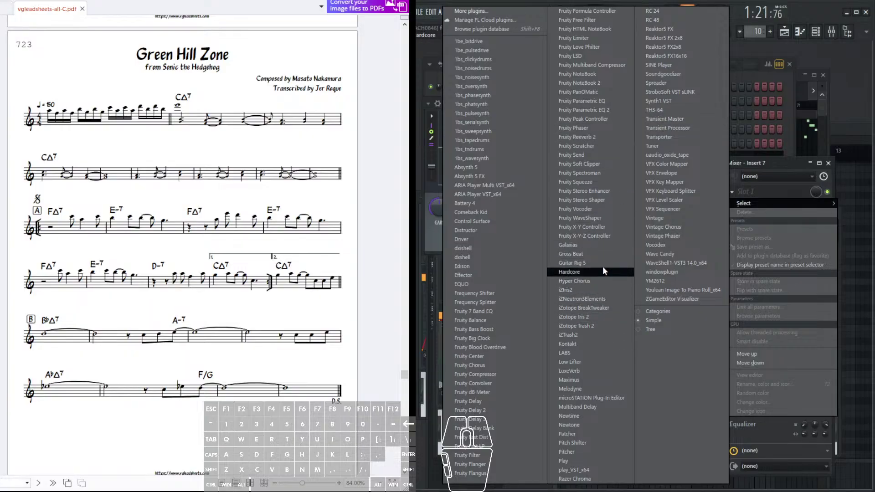
{"action": "left_click", "coordinate": [600, 254]}
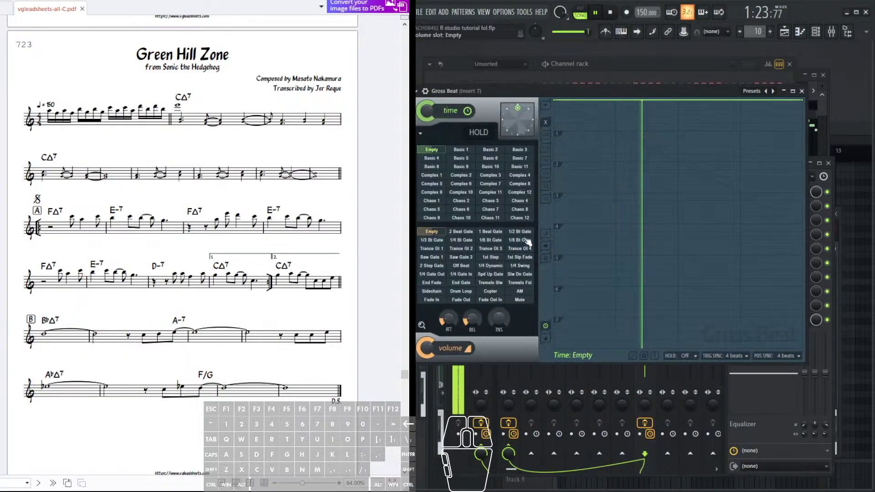
- Try Gross Beat's time presets Basic 5, Basic 10 and Basic 11 on the playing song
{"action": "left_click", "coordinate": [461, 158]}
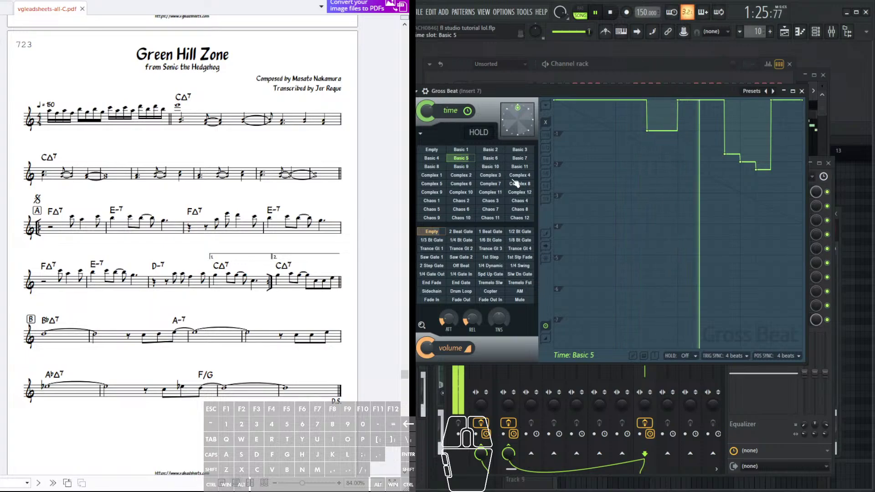
{"action": "left_click", "coordinate": [490, 167]}
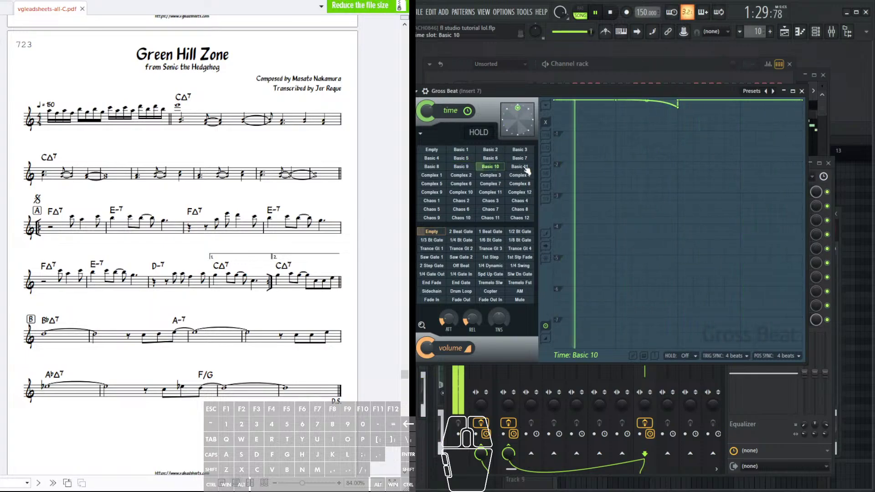
{"action": "left_click", "coordinate": [523, 167]}
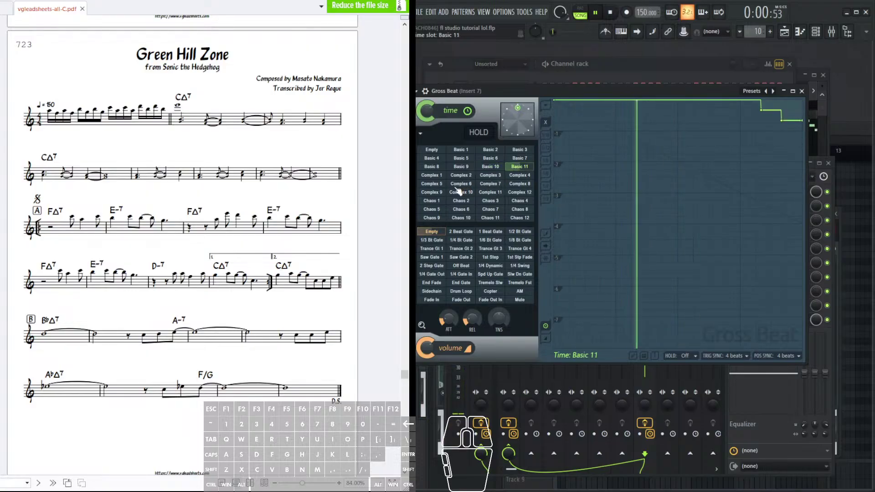
- Audition Gross Beat's Complex time presets 1, 2, 6, 8, 10, 11 and 12 in turn
{"action": "left_click", "coordinate": [434, 177]}
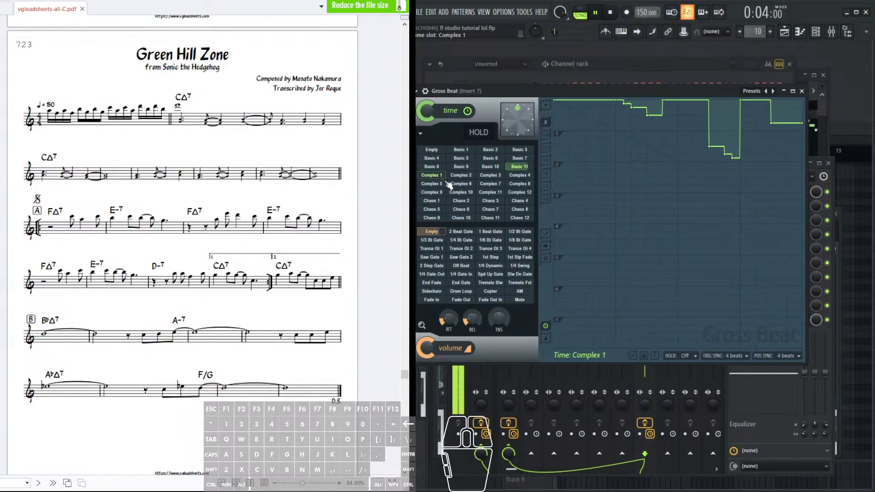
{"action": "left_click", "coordinate": [469, 177]}
{"action": "left_click", "coordinate": [470, 183]}
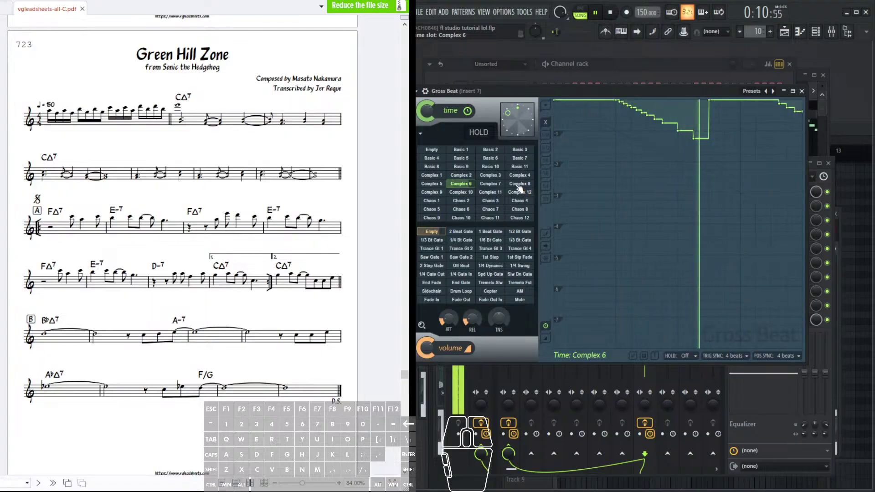
{"action": "left_click", "coordinate": [519, 184]}
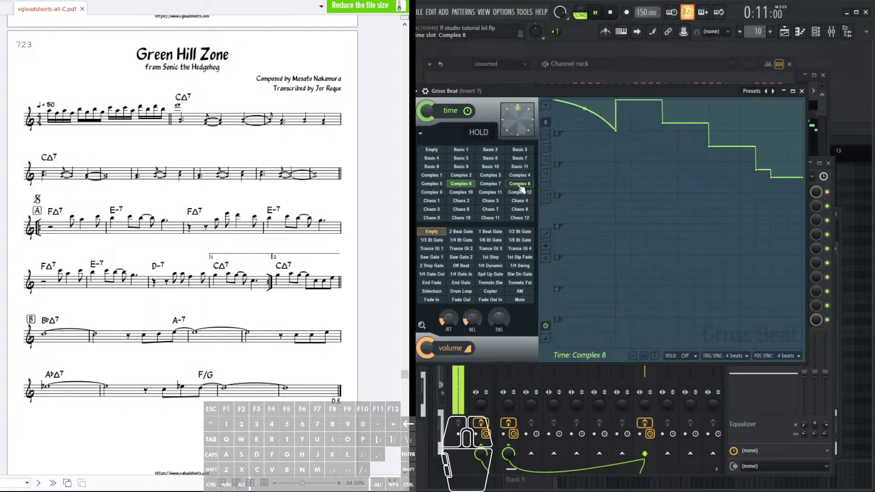
{"action": "left_click", "coordinate": [455, 193]}
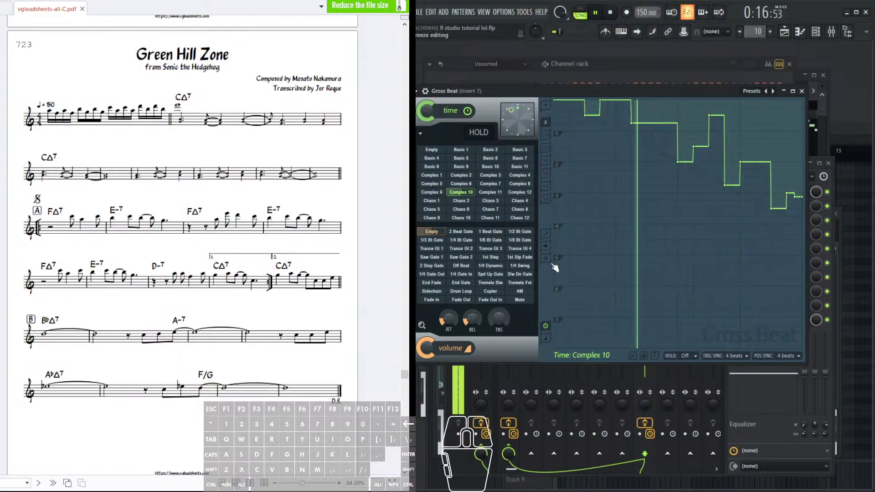
{"action": "left_click", "coordinate": [491, 192]}
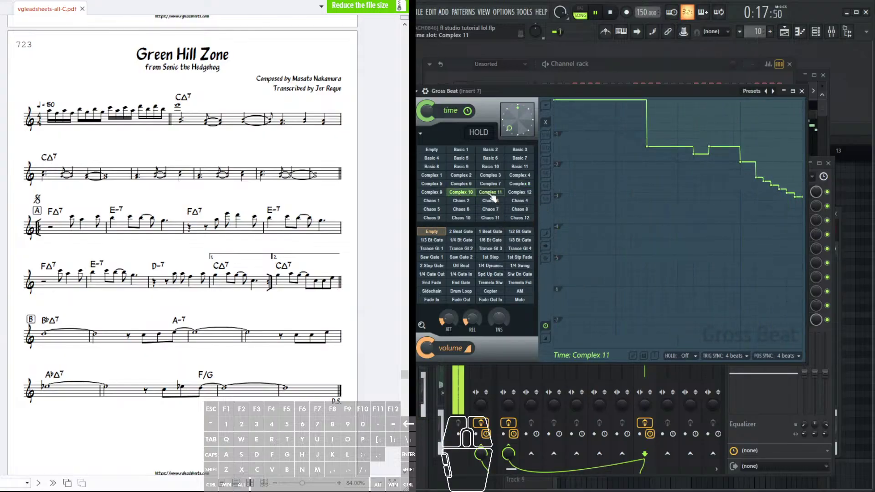
{"action": "left_click", "coordinate": [516, 193]}
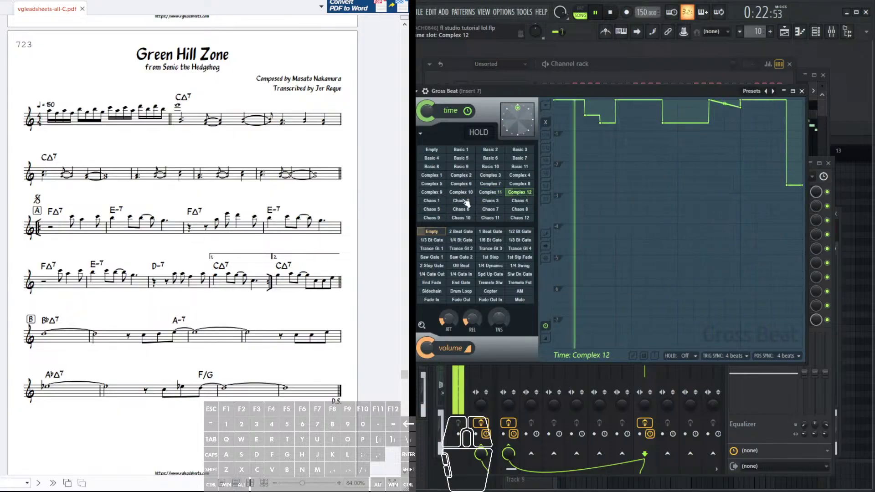
- Audition Gross Beat's Chaos time presets 6, 7, 11 and 12
{"action": "left_click", "coordinate": [464, 209]}
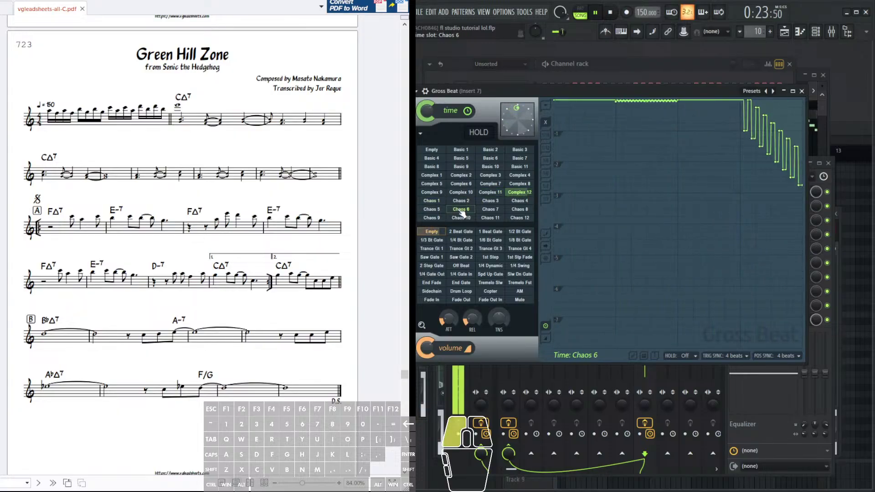
{"action": "left_click", "coordinate": [490, 210]}
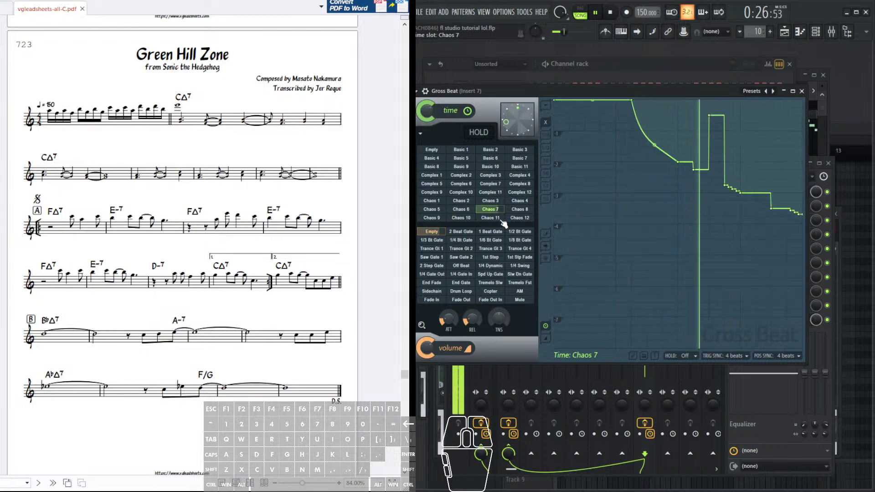
{"action": "left_click", "coordinate": [502, 219]}
{"action": "left_click", "coordinate": [526, 218]}
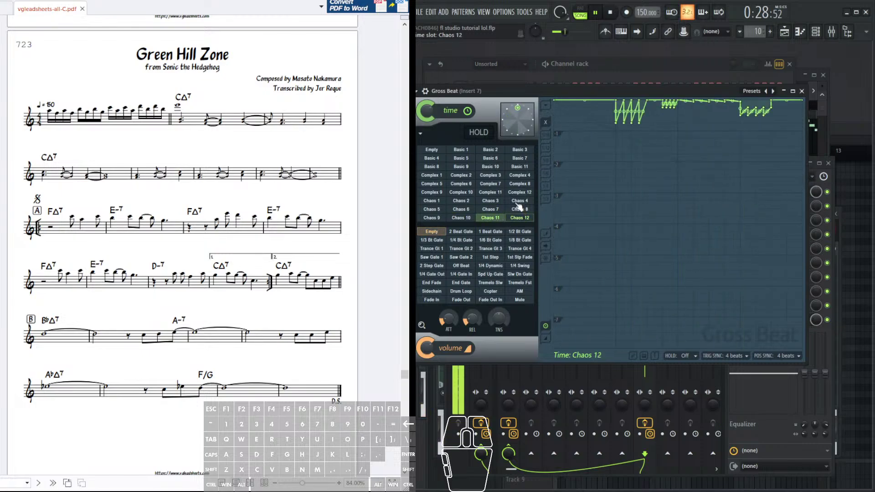
- Go back to Basic 11, then try Gross Beat's Complex time presets in descending order from 8 to 4
{"action": "left_click", "coordinate": [520, 167]}
{"action": "left_click", "coordinate": [521, 182]}
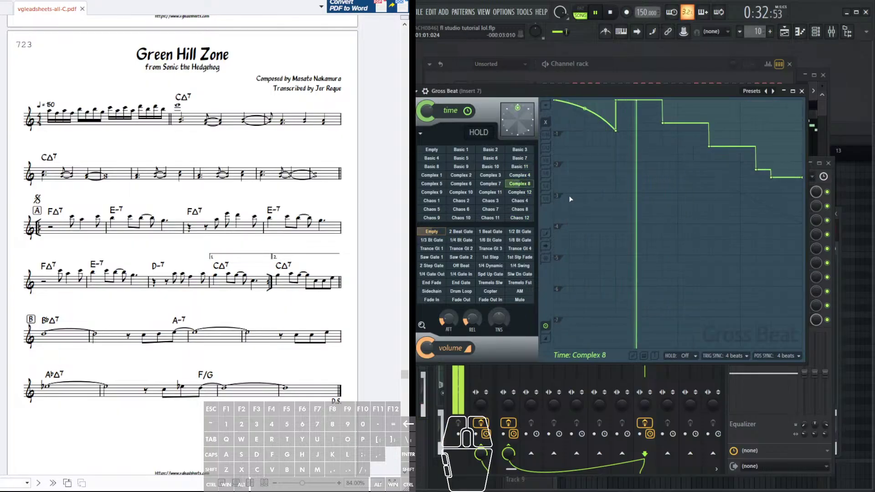
{"action": "left_click", "coordinate": [493, 185]}
{"action": "left_click", "coordinate": [469, 185]}
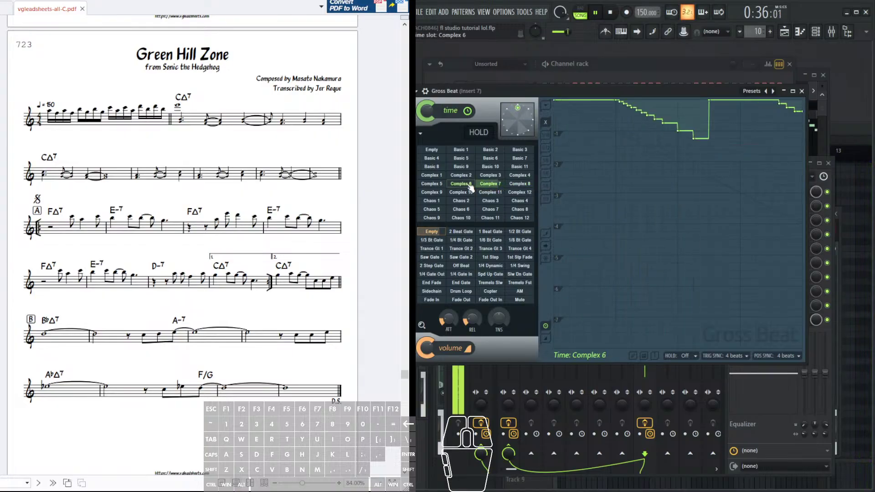
{"action": "left_click", "coordinate": [441, 187]}
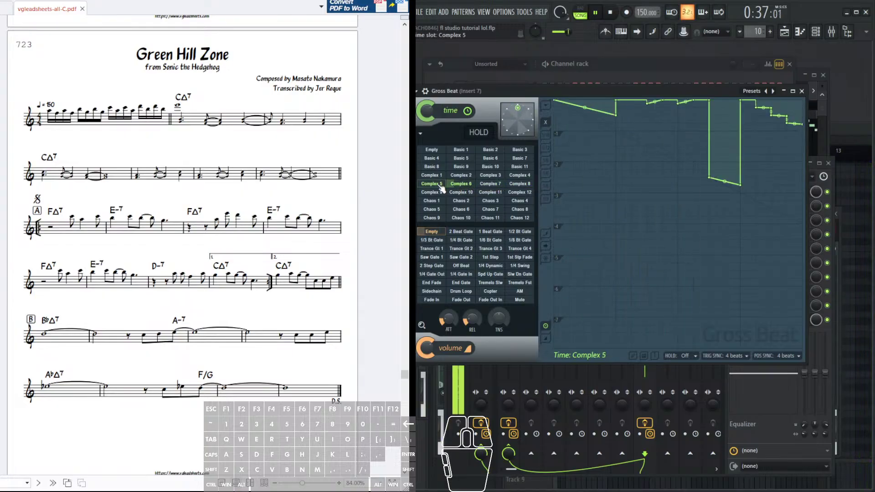
{"action": "left_click", "coordinate": [525, 178]}
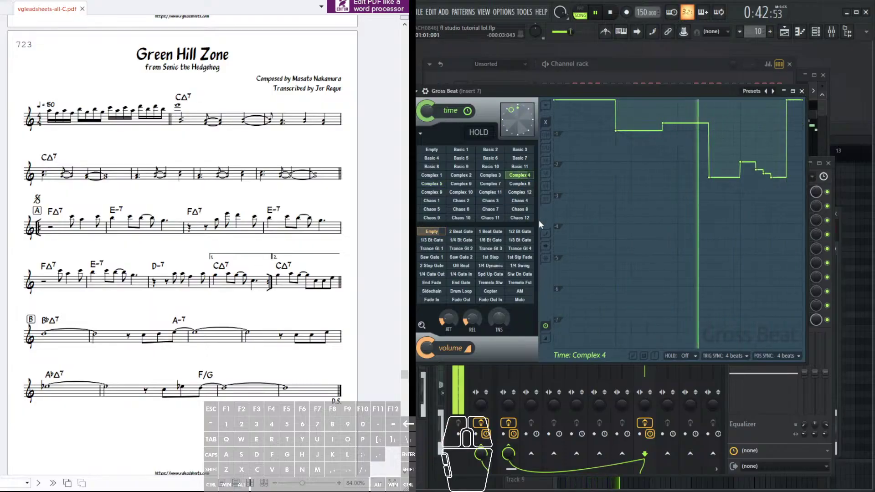
- Assign the first Default channel and the Default #2 channel to mixer track 7
{"action": "key", "text": "F9"}
{"action": "left_click_drag", "start_coordinate": [709, 164], "coordinate": [720, 168]}
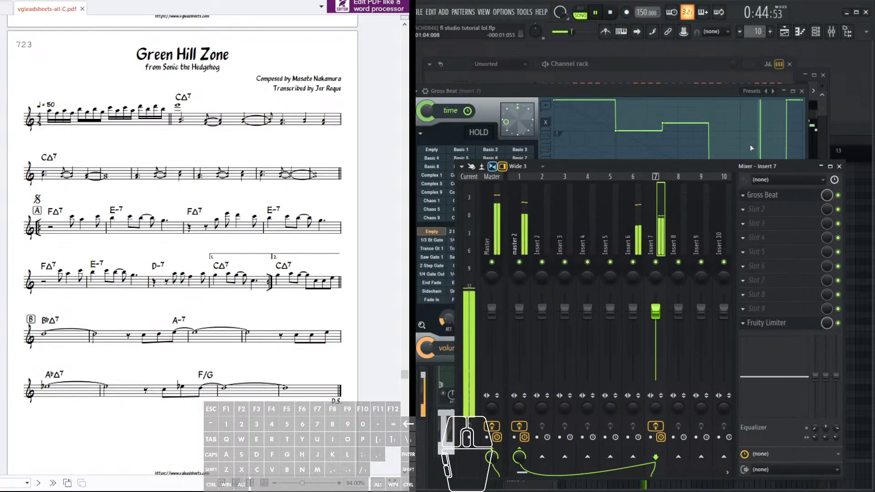
{"action": "key", "text": "F6"}
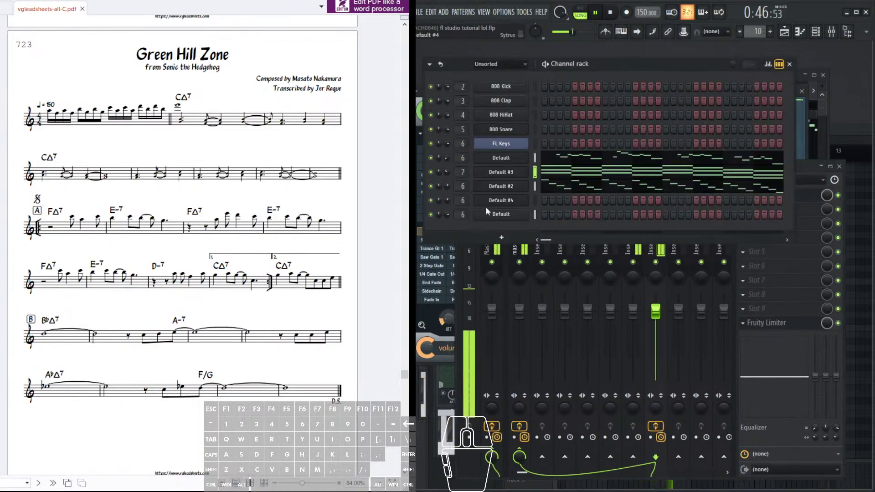
{"action": "left_click", "coordinate": [501, 157]}
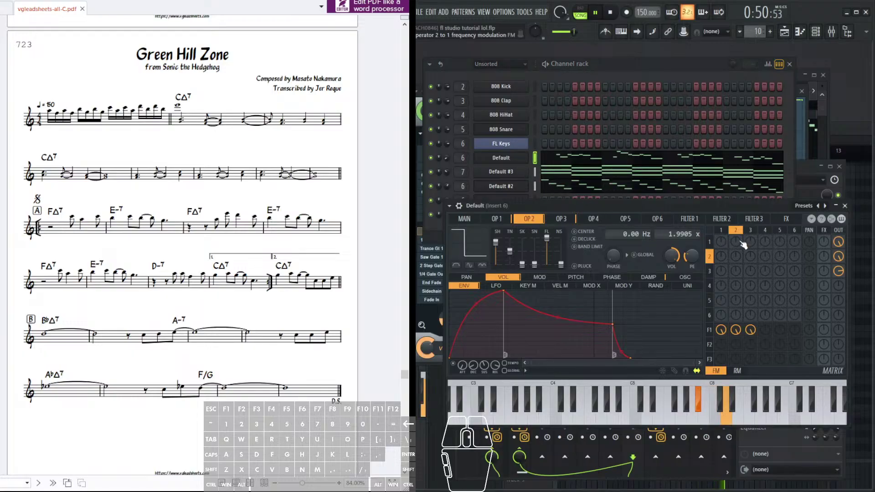
{"action": "left_click", "coordinate": [800, 33]}
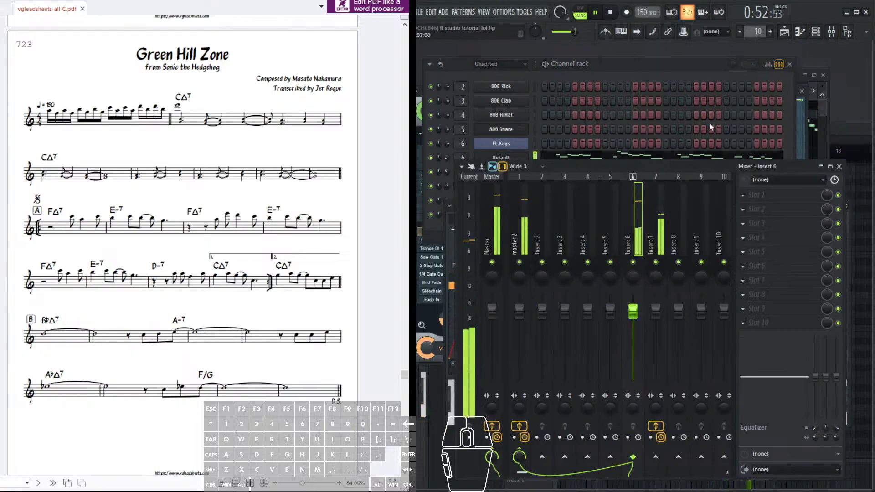
{"action": "left_click", "coordinate": [464, 156]}
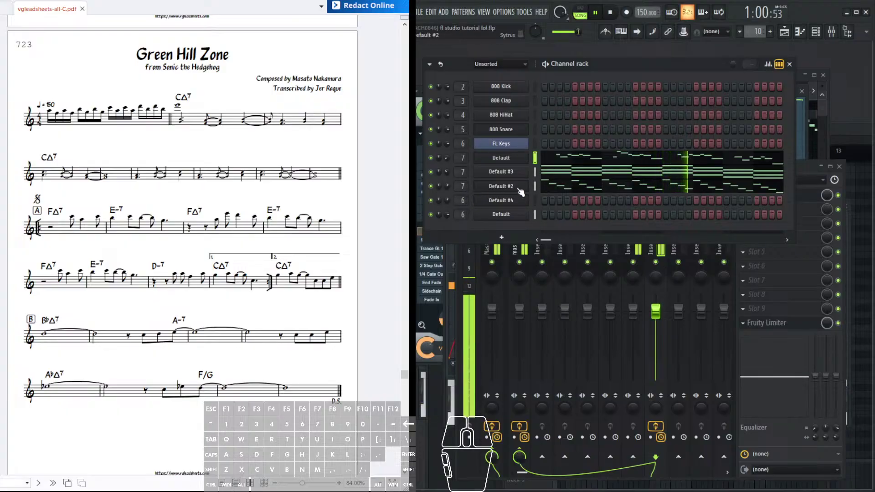
- Reopen Gross Beat on Insert 7 and try time presets Basic 9, Basic 8, Complex 1, Complex 5 and Complex 9
{"action": "left_click", "coordinate": [793, 314]}
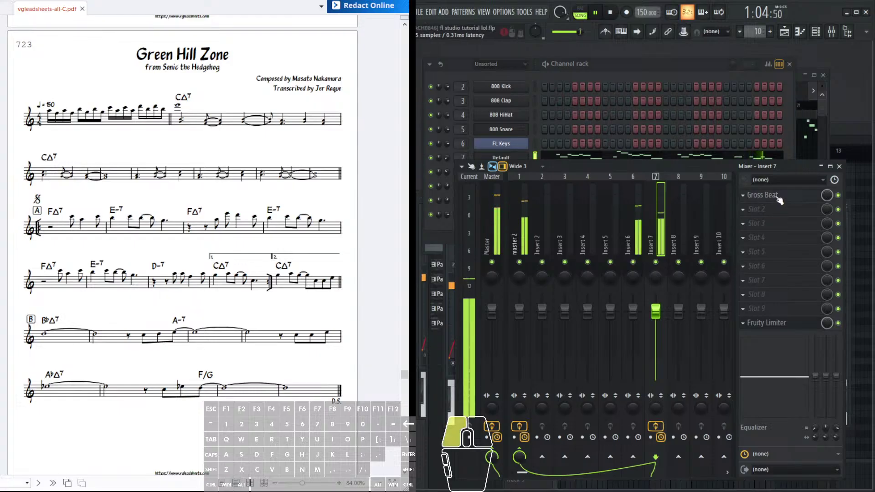
{"action": "left_click", "coordinate": [754, 194]}
{"action": "left_click", "coordinate": [460, 166]}
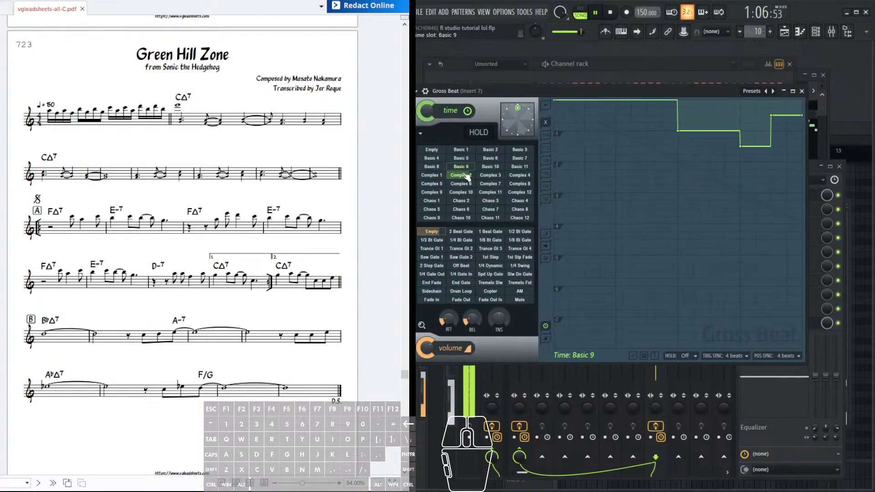
{"action": "left_click", "coordinate": [433, 167]}
{"action": "left_click", "coordinate": [436, 175]}
{"action": "left_click", "coordinate": [437, 183]}
{"action": "left_click", "coordinate": [437, 192]}
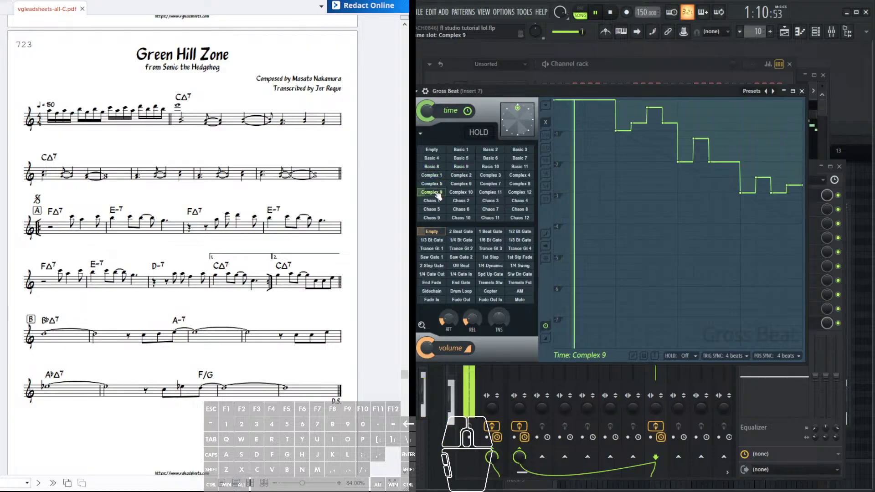
- Audition Gross Beat's Basic time presets 8, 1, 2, 7, 6 and 11
{"action": "left_click", "coordinate": [441, 167]}
{"action": "left_click", "coordinate": [461, 150]}
{"action": "left_click", "coordinate": [489, 150]}
{"action": "left_click", "coordinate": [519, 166]}
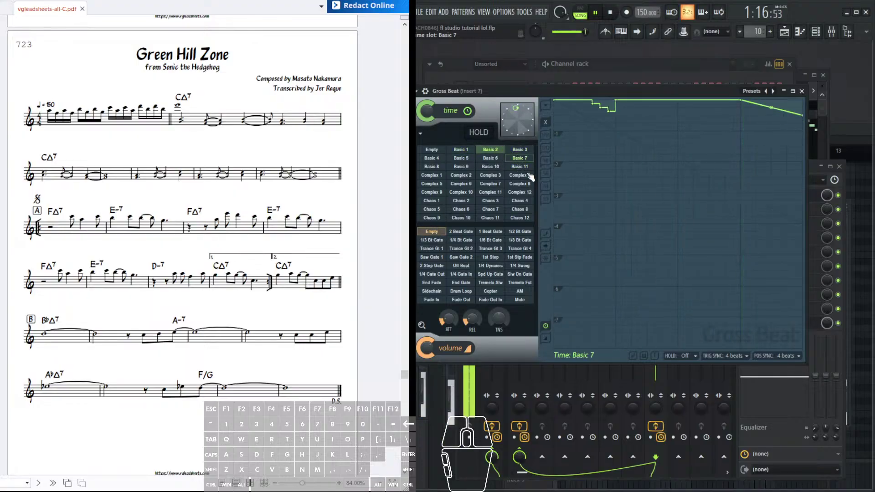
{"action": "left_click", "coordinate": [495, 160]}
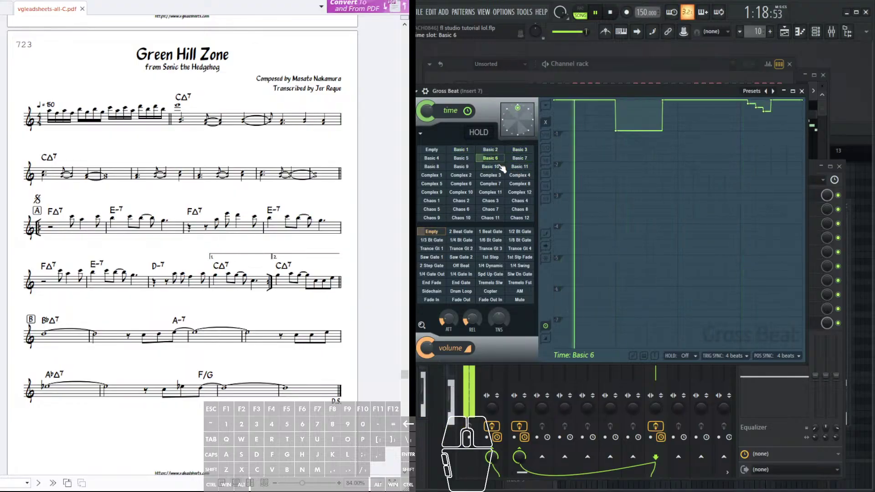
{"action": "left_click", "coordinate": [518, 166]}
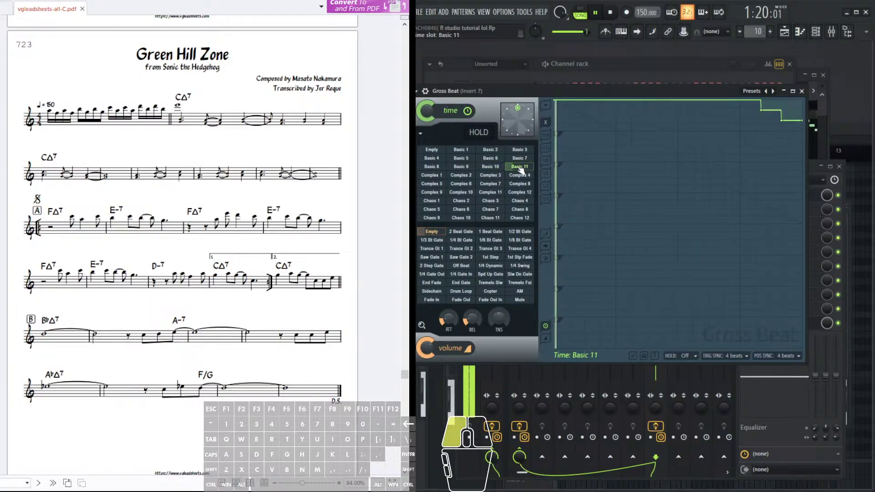
- Test Gross Beat's scratch control and the Complex 2 time preset, then select Complex 9
{"action": "left_click", "coordinate": [515, 120]}
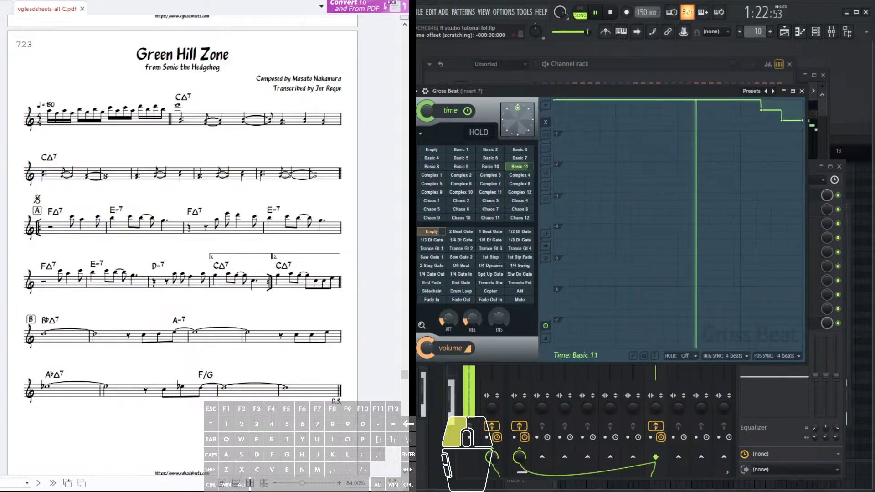
{"action": "left_click", "coordinate": [461, 175]}
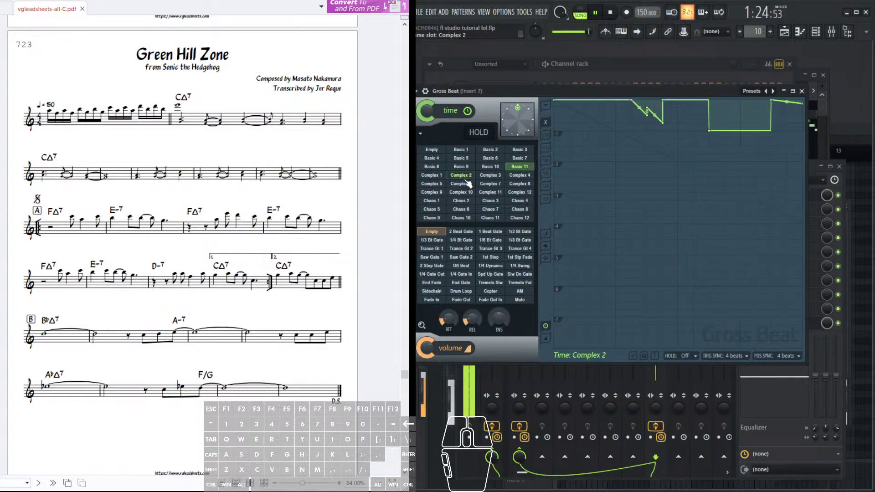
{"action": "left_click", "coordinate": [431, 192]}
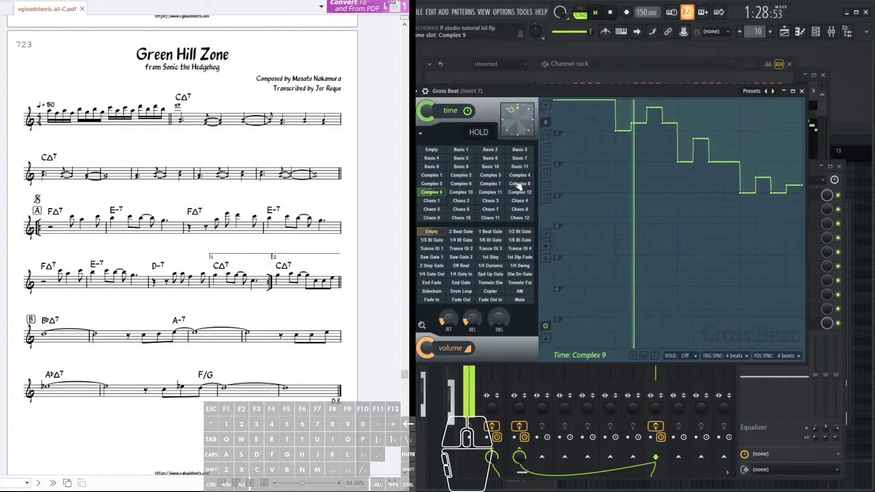
{"action": "left_click", "coordinate": [809, 167]}
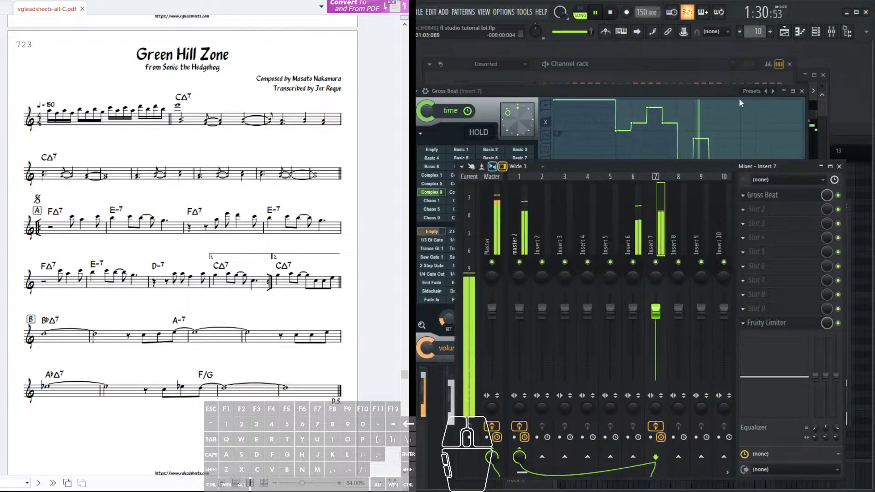
{"action": "left_click", "coordinate": [678, 64]}
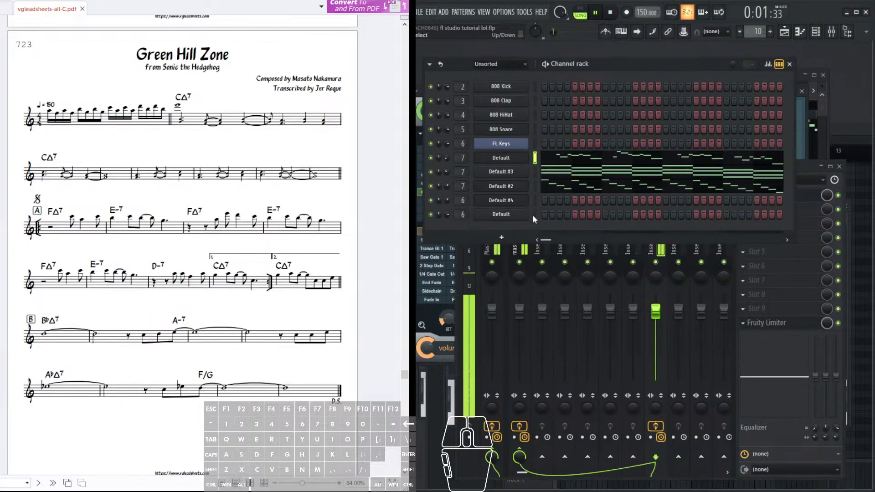
{"action": "left_click", "coordinate": [794, 174]}
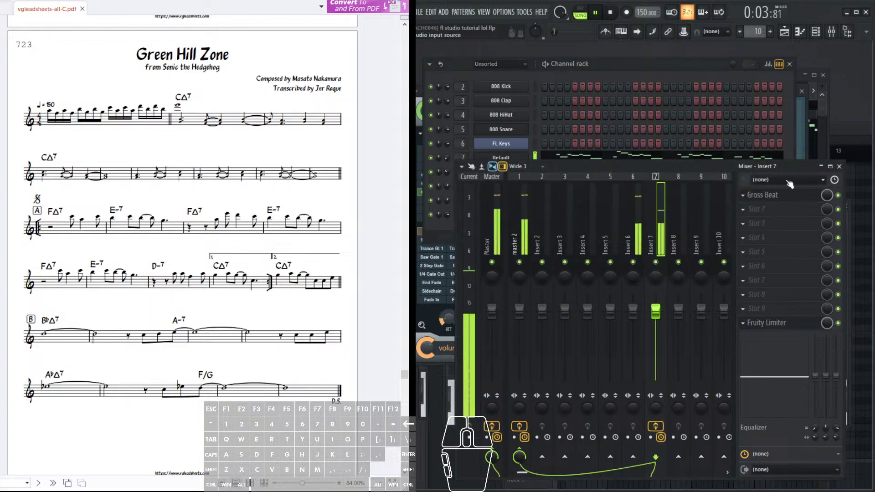
{"action": "left_click", "coordinate": [745, 206]}
{"action": "mouse_move", "coordinate": [746, 207]}
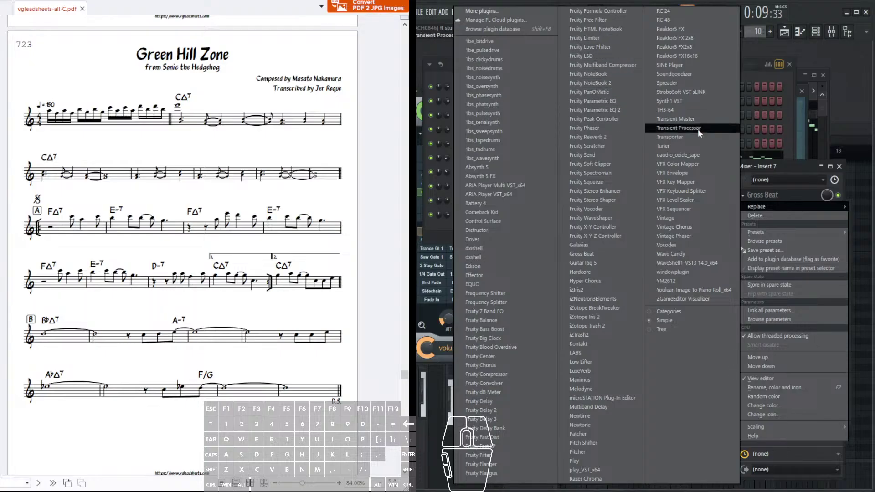
{"action": "left_click", "coordinate": [783, 166]}
- Route the first Default, Default #3 and Default #2 channels back to mixer track 6
{"action": "left_click", "coordinate": [703, 75]}
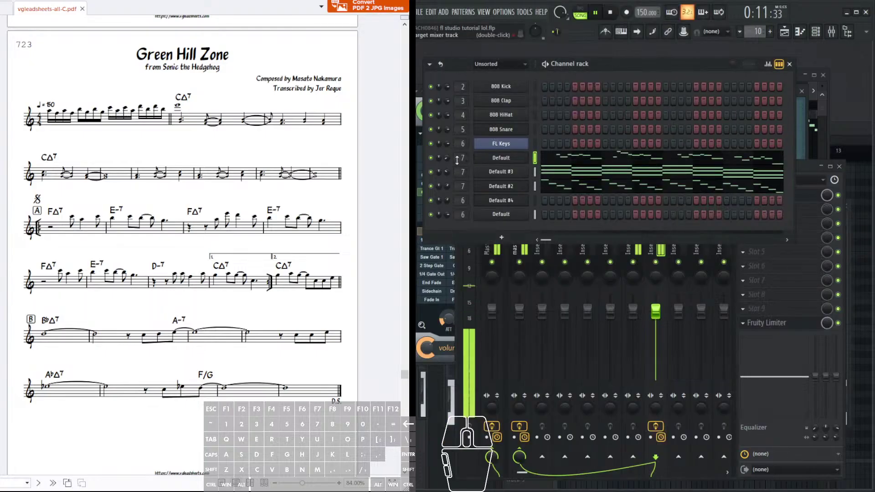
{"action": "left_click_drag", "start_coordinate": [466, 159], "coordinate": [463, 179]}
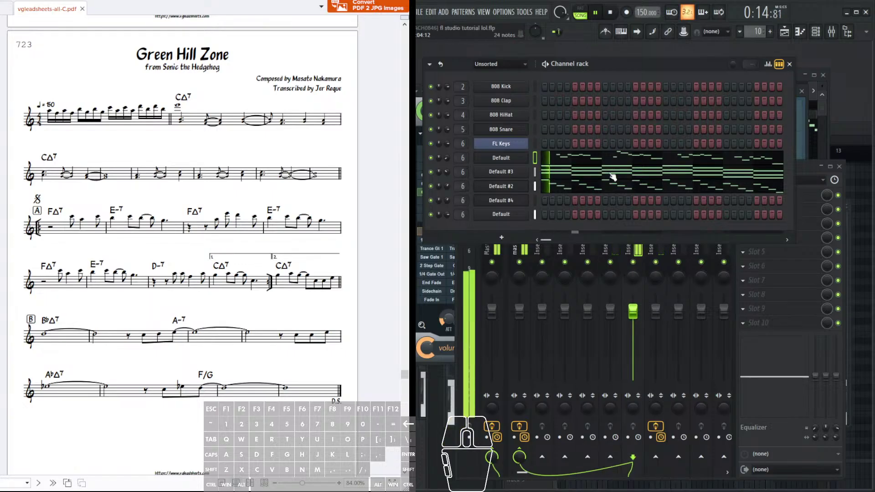
{"action": "left_click", "coordinate": [808, 167]}
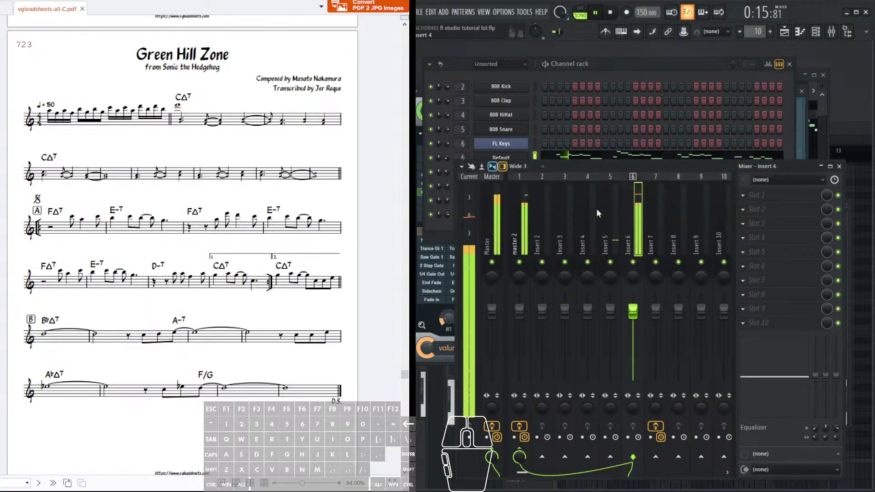
{"action": "left_click", "coordinate": [626, 67]}
- Open the Default #3 synth and adjust Filter 1's envelope amount and the operator 2 to 1 frequency modulation
{"action": "left_click", "coordinate": [505, 172]}
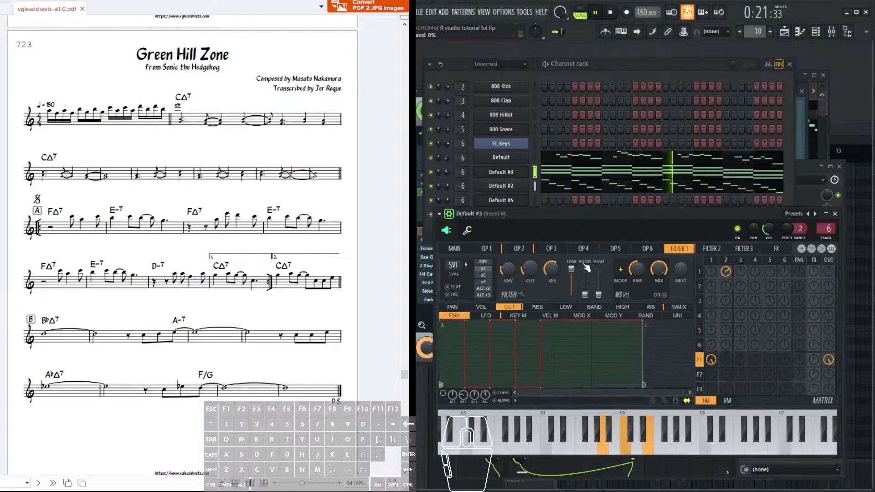
{"action": "mouse_move", "coordinate": [508, 269]}
{"action": "left_mouse_down"}
{"action": "mouse_move", "coordinate": [507, 262]}
{"action": "mouse_move", "coordinate": [529, 267]}
{"action": "mouse_move", "coordinate": [508, 273]}
{"action": "left_mouse_up"}
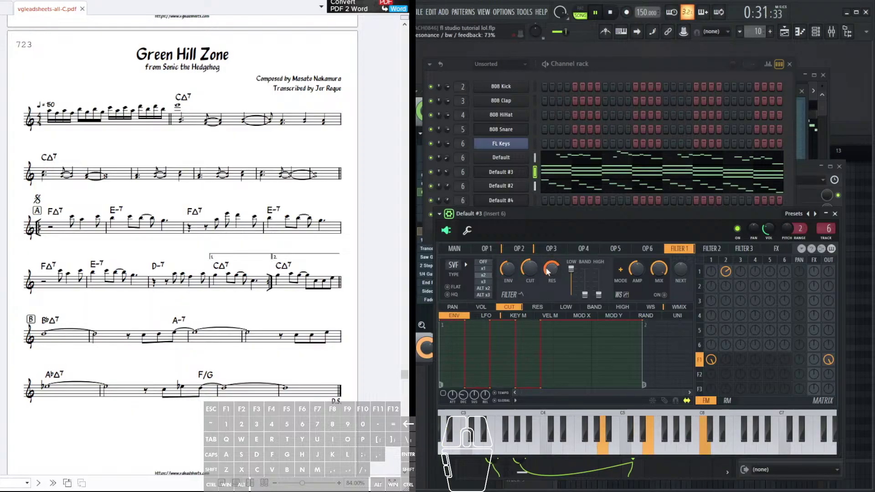
{"action": "left_click_drag", "start_coordinate": [666, 263], "coordinate": [667, 263]}
{"action": "left_click_drag", "start_coordinate": [725, 270], "coordinate": [726, 275]}
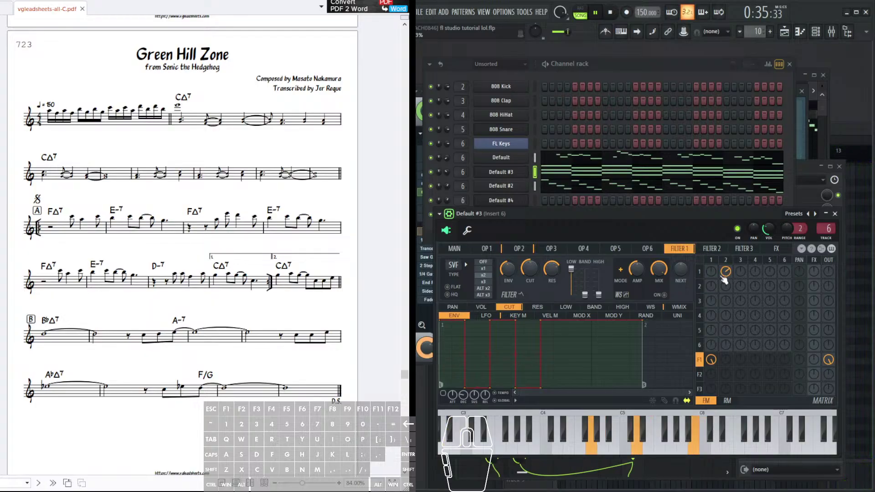
- Toggle the LFO of Filter 1's cutoff and readjust the operator 2 to 1 frequency modulation
{"action": "left_click", "coordinate": [485, 315]}
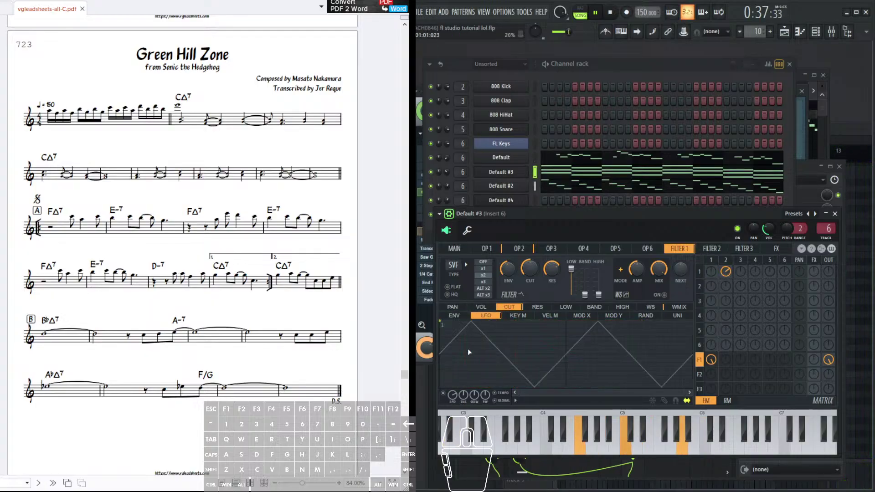
{"action": "left_click", "coordinate": [443, 396]}
{"action": "left_click_drag", "start_coordinate": [725, 273], "coordinate": [724, 271]}
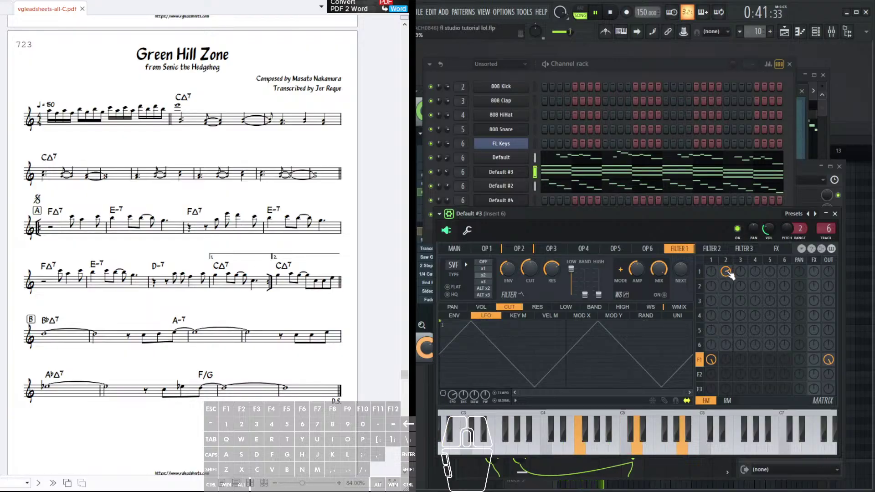
{"action": "left_click", "coordinate": [454, 315]}
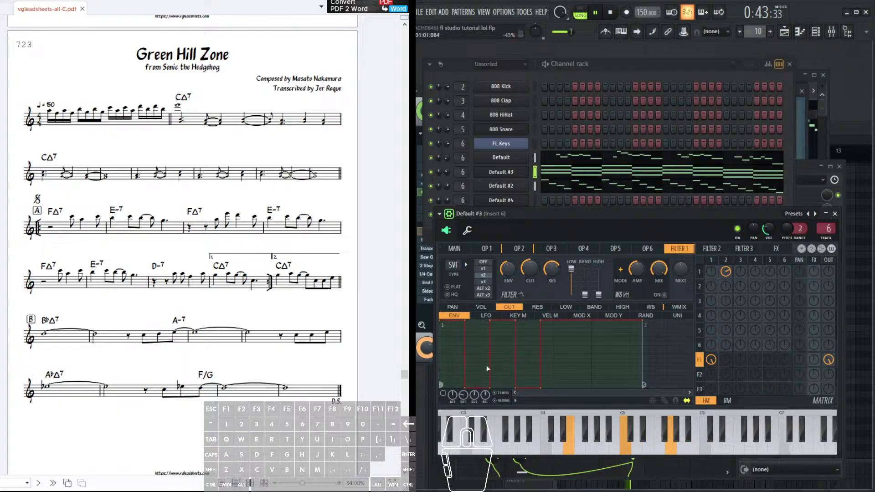
- Compare the envelopes and LFOs of Filter 1's volume and cutoff in Default #3 during playback
{"action": "left_click", "coordinate": [481, 306]}
{"action": "left_click", "coordinate": [492, 315]}
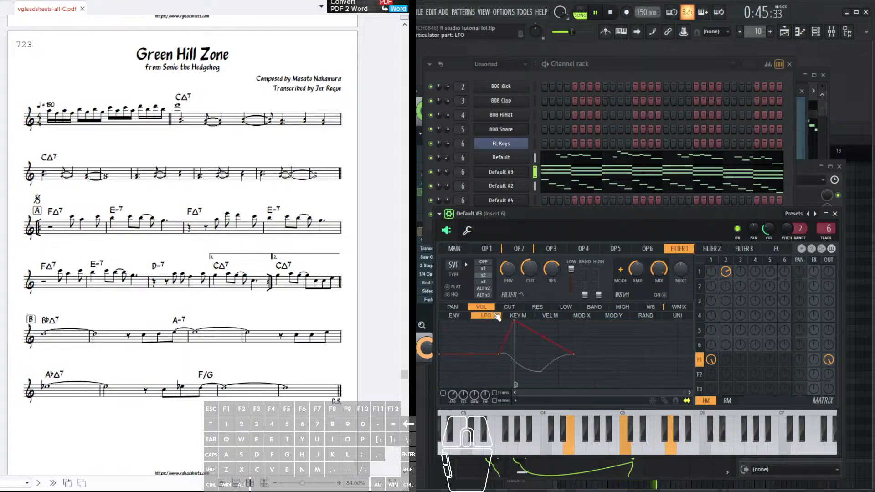
{"action": "left_click", "coordinate": [505, 308]}
{"action": "left_click", "coordinate": [460, 314]}
{"action": "left_click", "coordinate": [478, 309]}
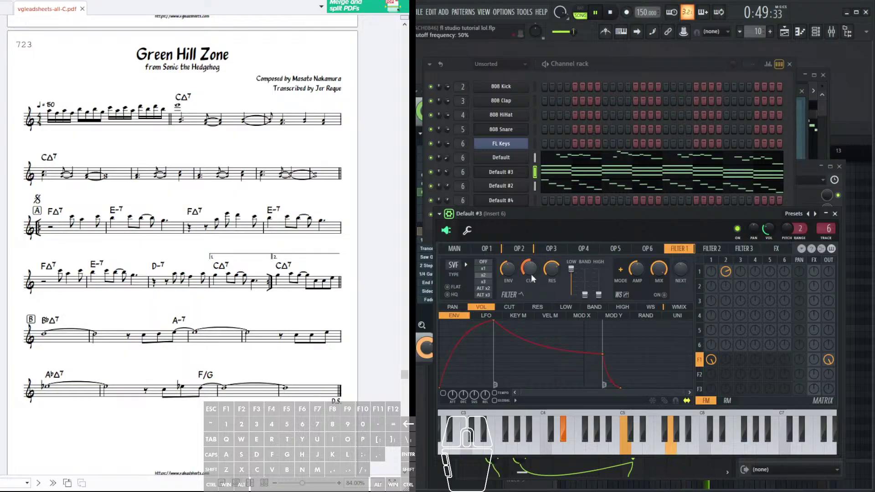
{"action": "left_click", "coordinate": [509, 307]}
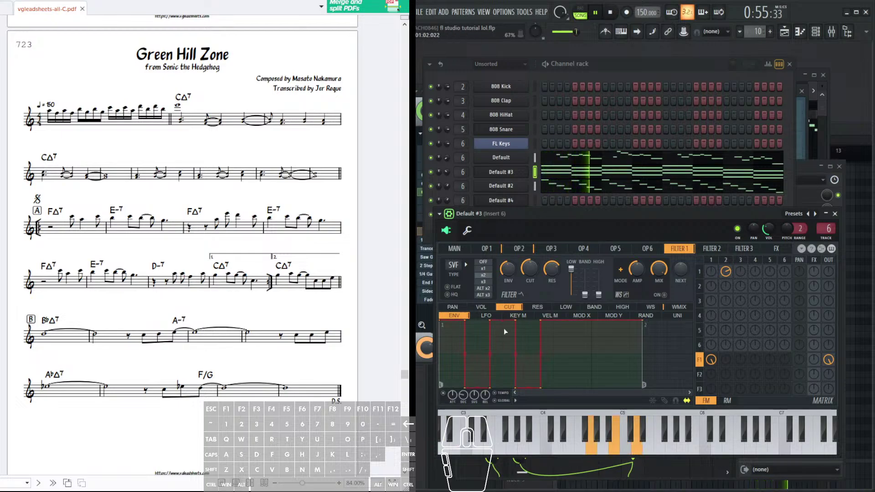
{"action": "left_click", "coordinate": [485, 315]}
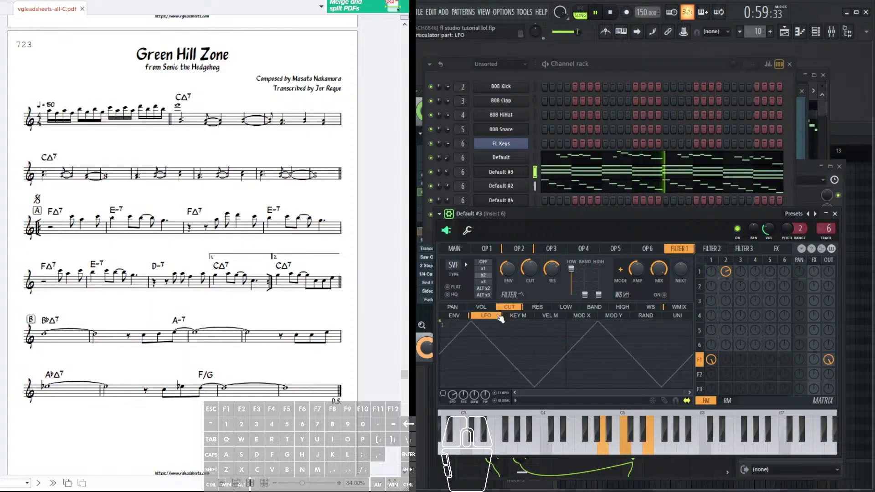
{"action": "left_click", "coordinate": [510, 175]}
{"action": "left_click", "coordinate": [512, 177]}
- Review Filter 1's cutoff envelope and LFO again, along with its volume LFO and envelope, and reopen Default #3
{"action": "left_click", "coordinate": [454, 315]}
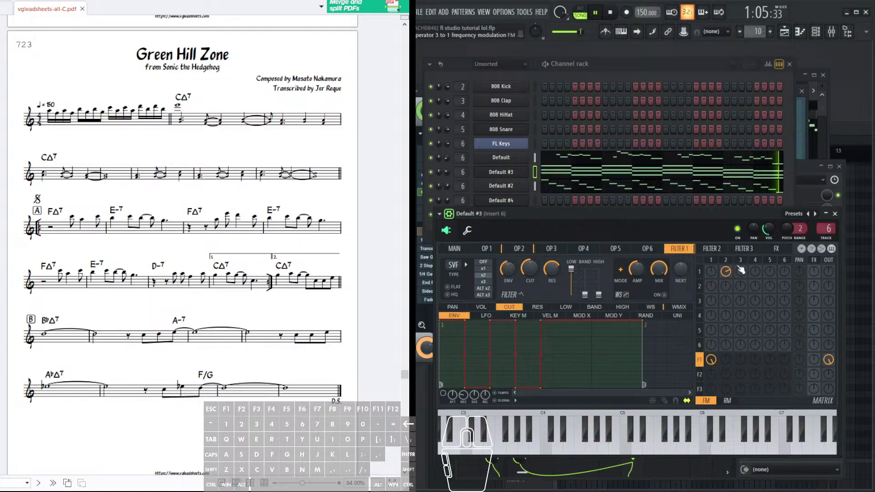
{"action": "left_click", "coordinate": [489, 315]}
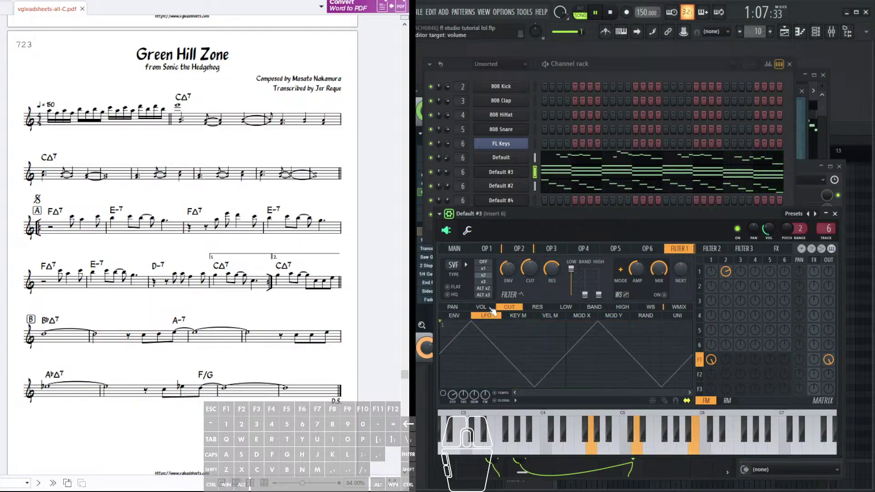
{"action": "left_click", "coordinate": [478, 308]}
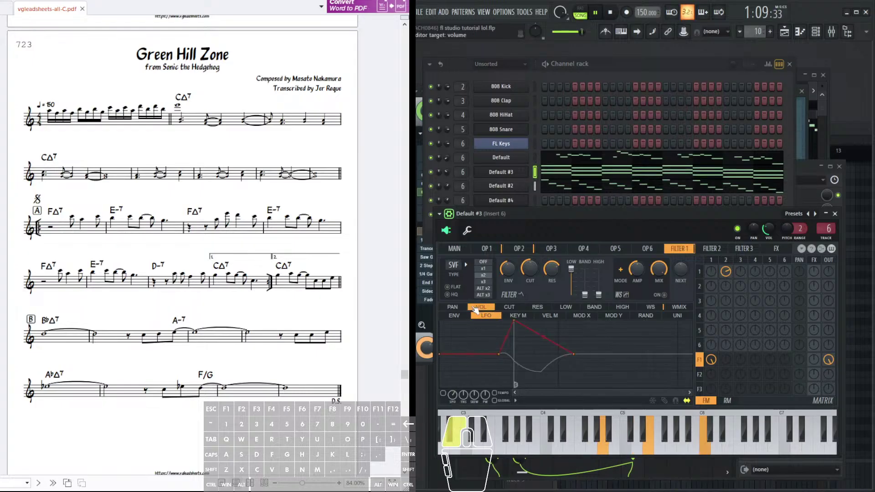
{"action": "left_click", "coordinate": [508, 307]}
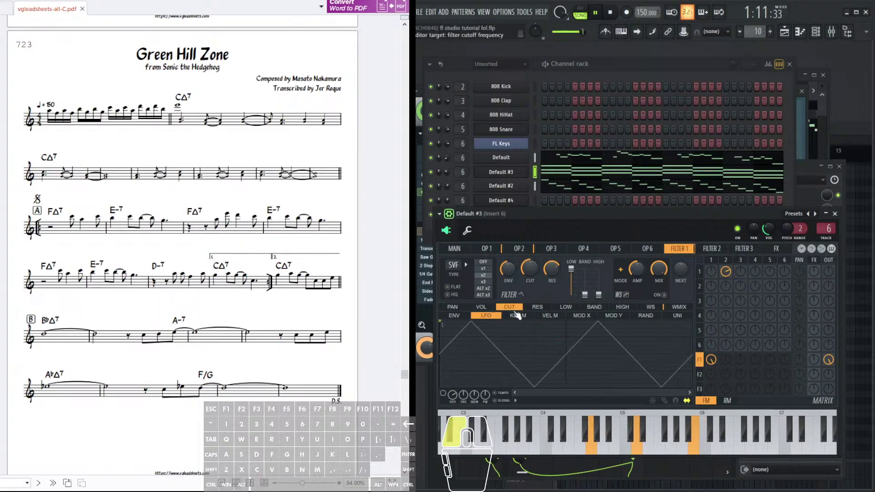
{"action": "left_click", "coordinate": [458, 316]}
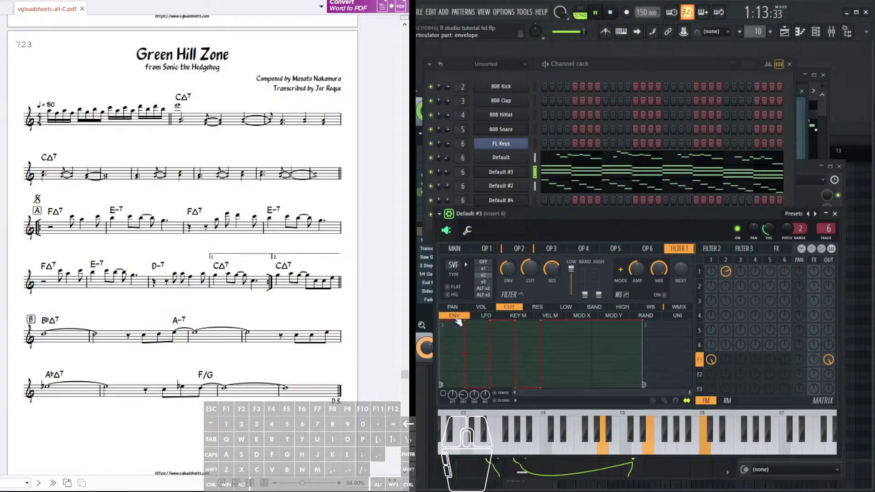
{"action": "left_click", "coordinate": [489, 308]}
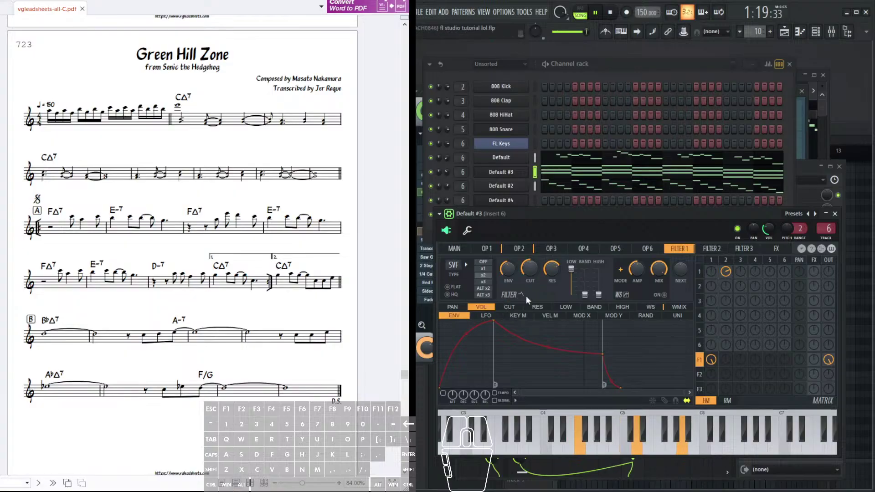
{"action": "left_click", "coordinate": [501, 173]}
{"action": "left_click", "coordinate": [501, 173]}
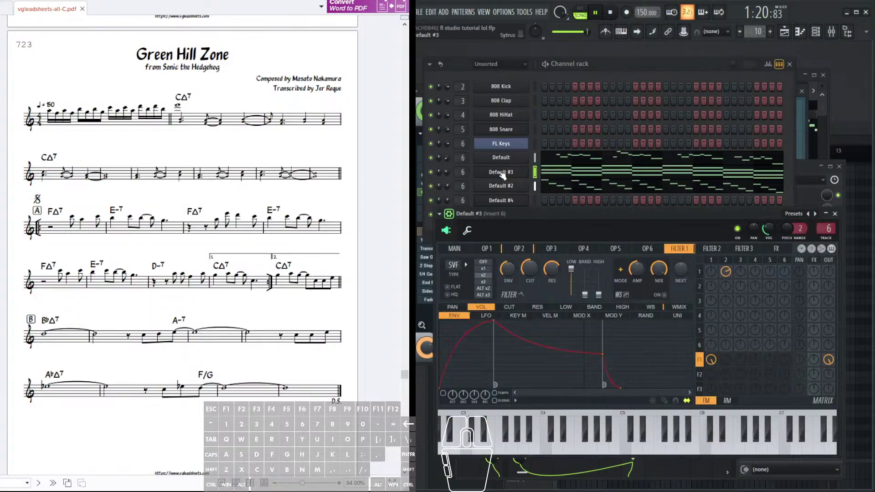
- Check operator 1's volume envelope, and listen to Filter 1 while viewing its cutoff envelope and LFO
{"action": "left_click", "coordinate": [490, 249]}
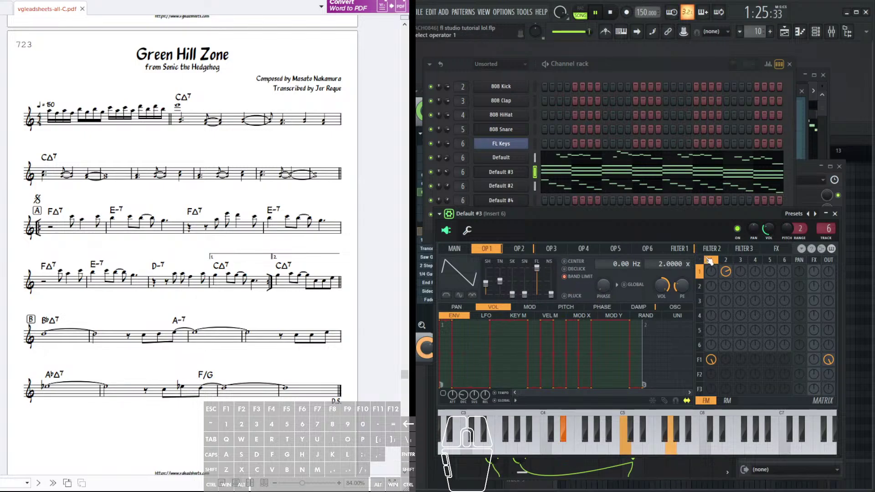
{"action": "left_click", "coordinate": [679, 249]}
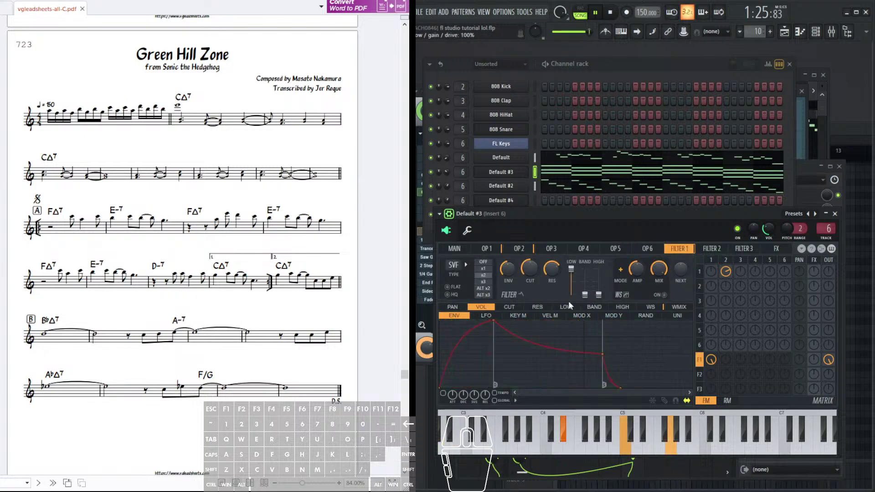
{"action": "left_click", "coordinate": [510, 307]}
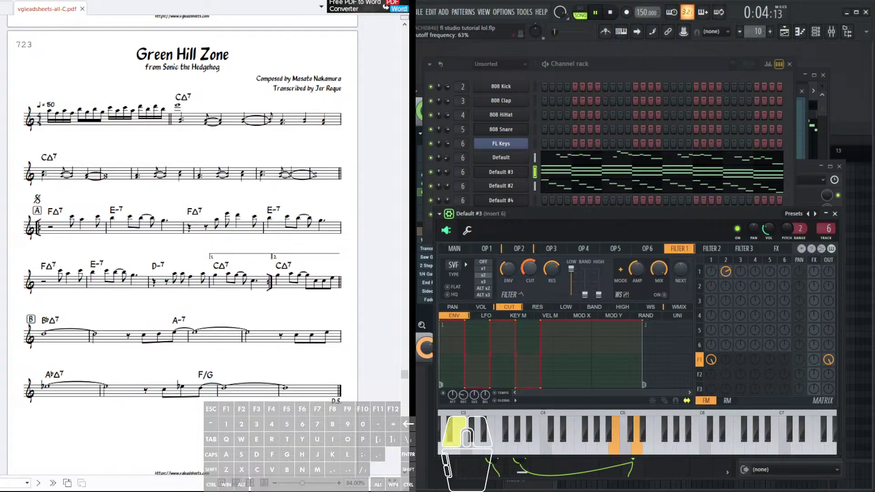
{"action": "left_click", "coordinate": [486, 315]}
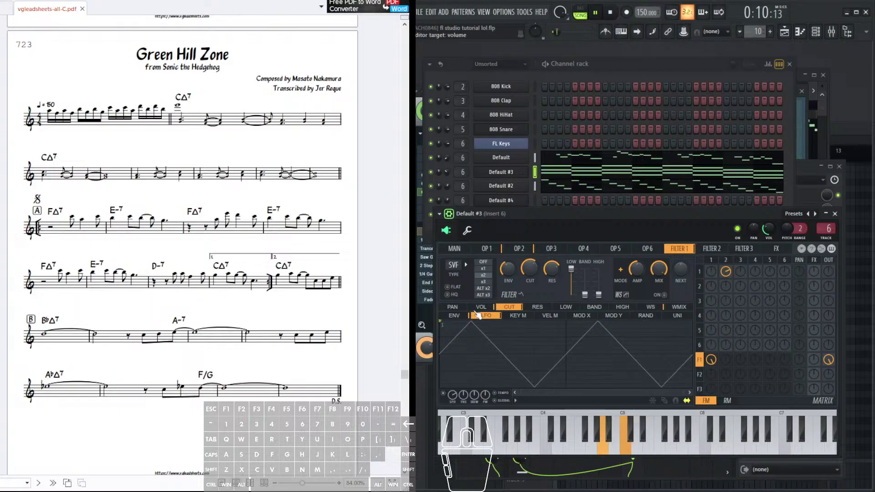
{"action": "left_click", "coordinate": [456, 315]}
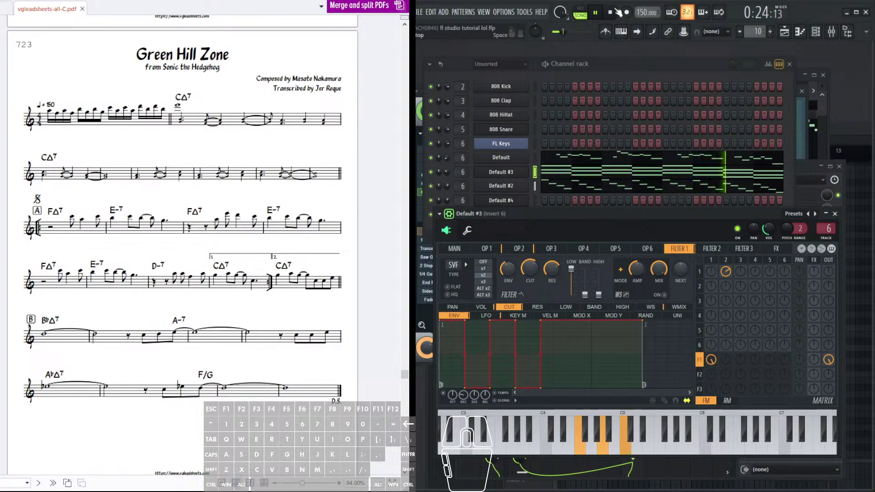
- Stop the playback and save the project
{"action": "key", "text": "space"}
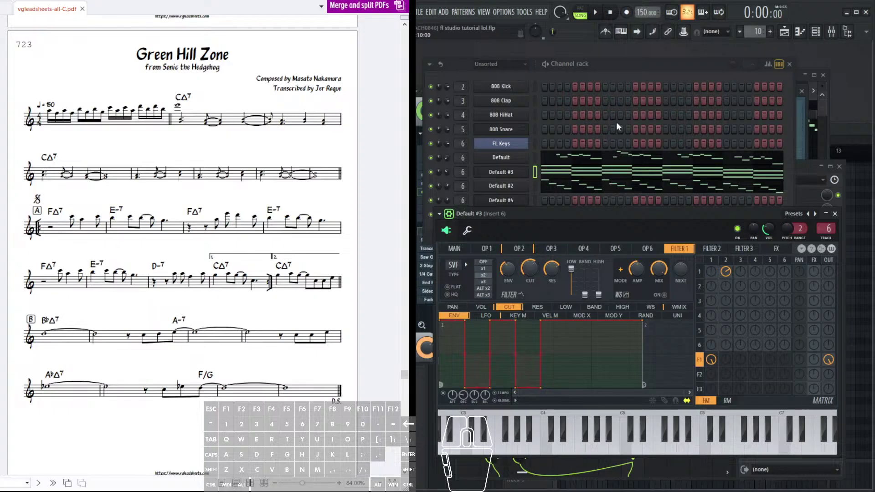
{"action": "left_click", "coordinate": [417, 12]}
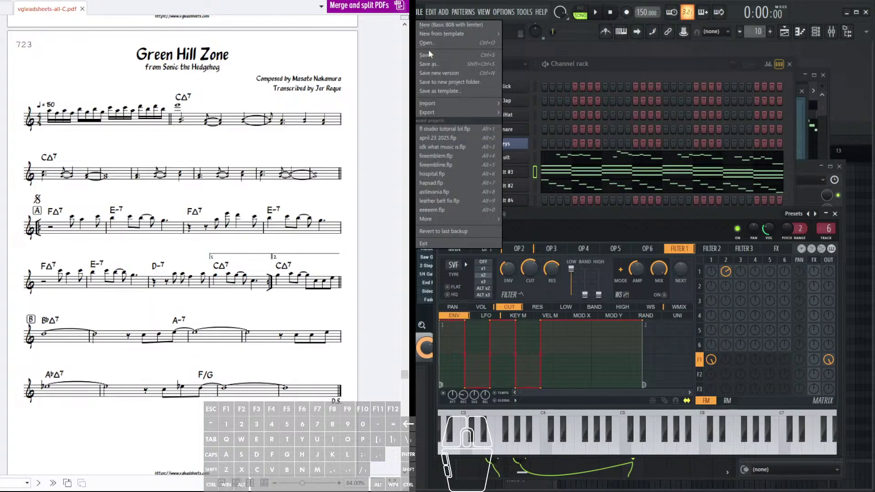
{"action": "left_click", "coordinate": [429, 52]}
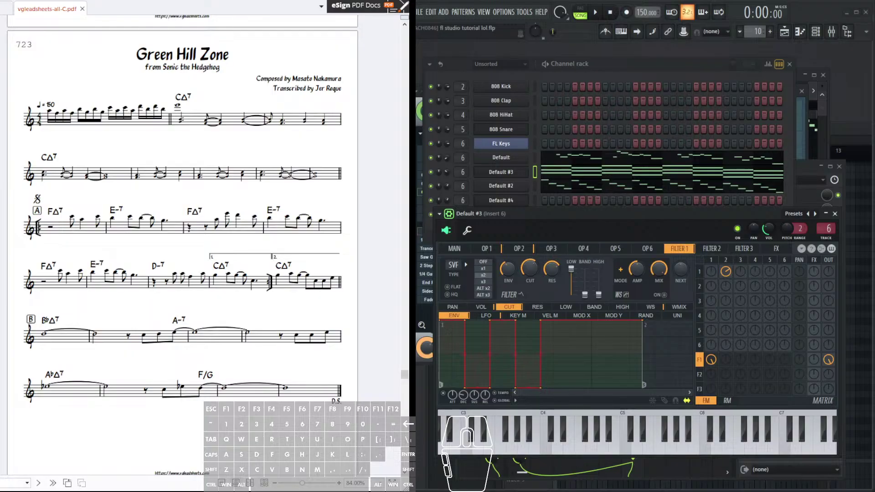
{"action": "key", "text": "e"}
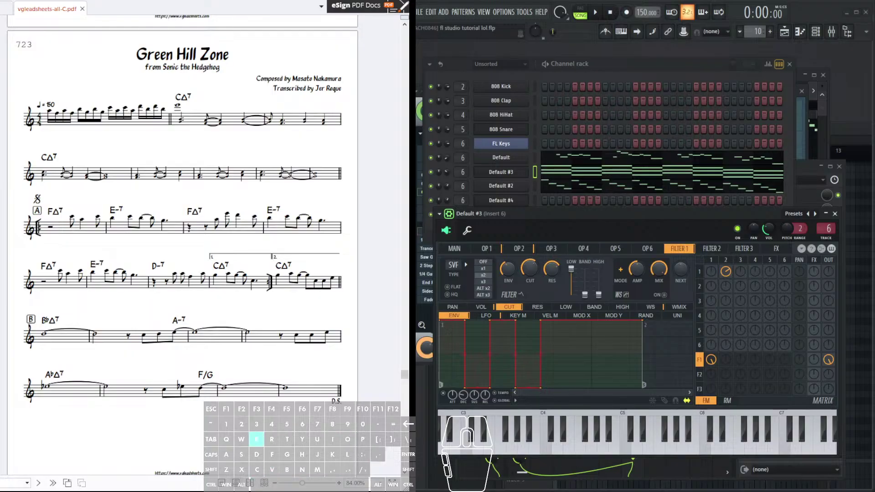